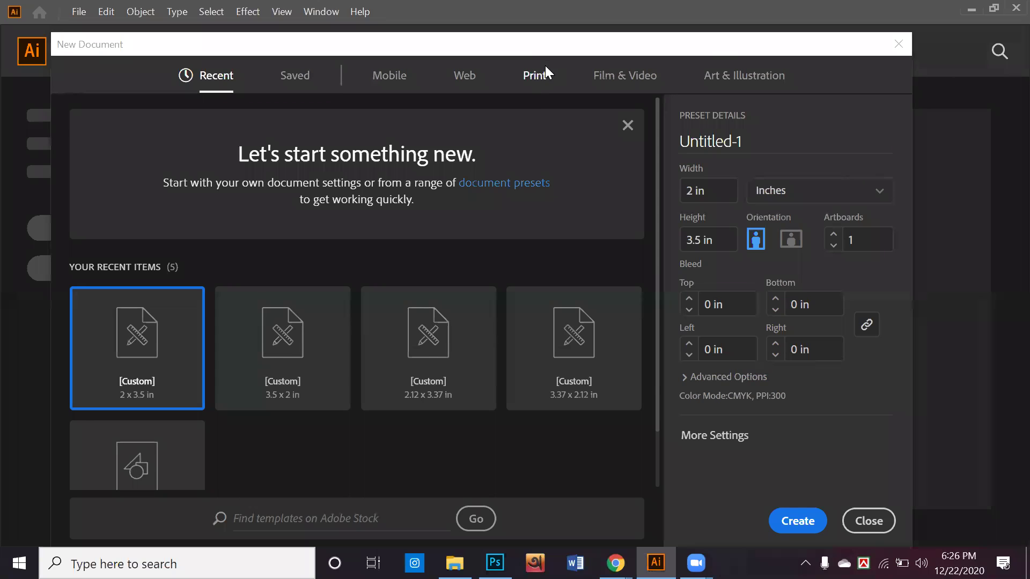
Step: Choose the A4 print preset for the new document with landscape orientation and inches as the units
{"action": "left_click", "coordinate": [535, 77]}
{"action": "left_click", "coordinate": [319, 208]}
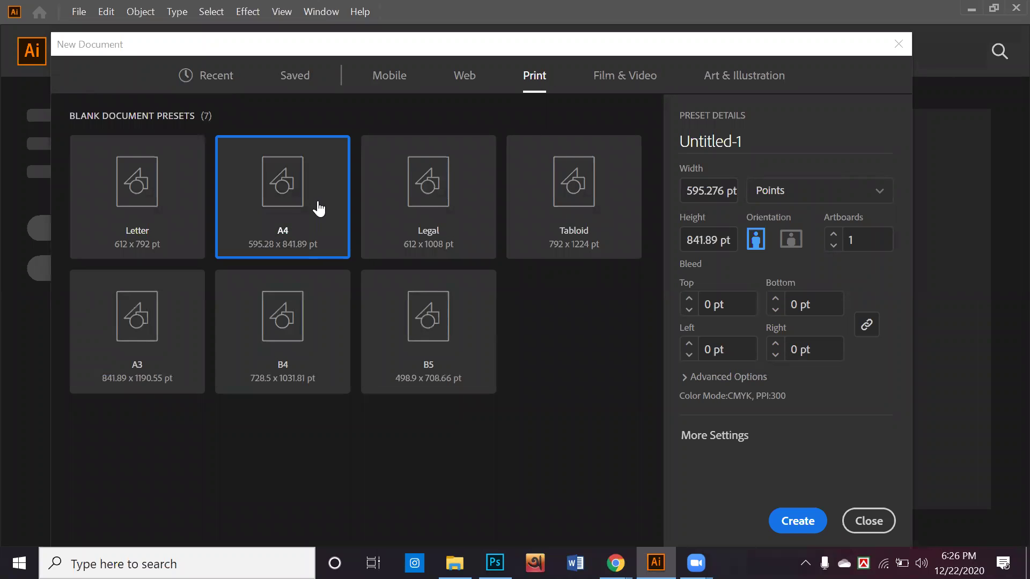
{"action": "left_click", "coordinate": [791, 239]}
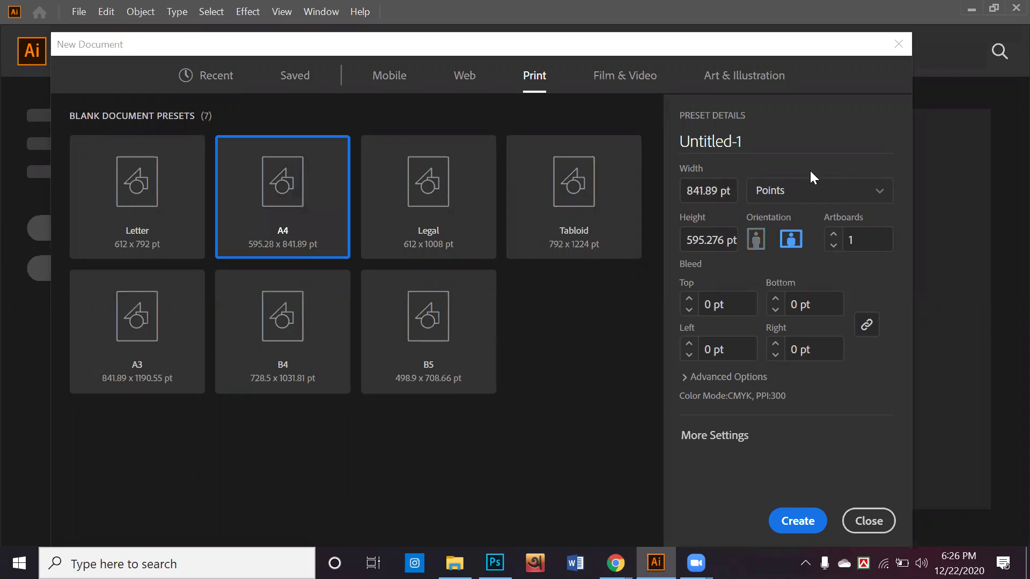
{"action": "left_click", "coordinate": [802, 194]}
{"action": "left_click", "coordinate": [759, 274]}
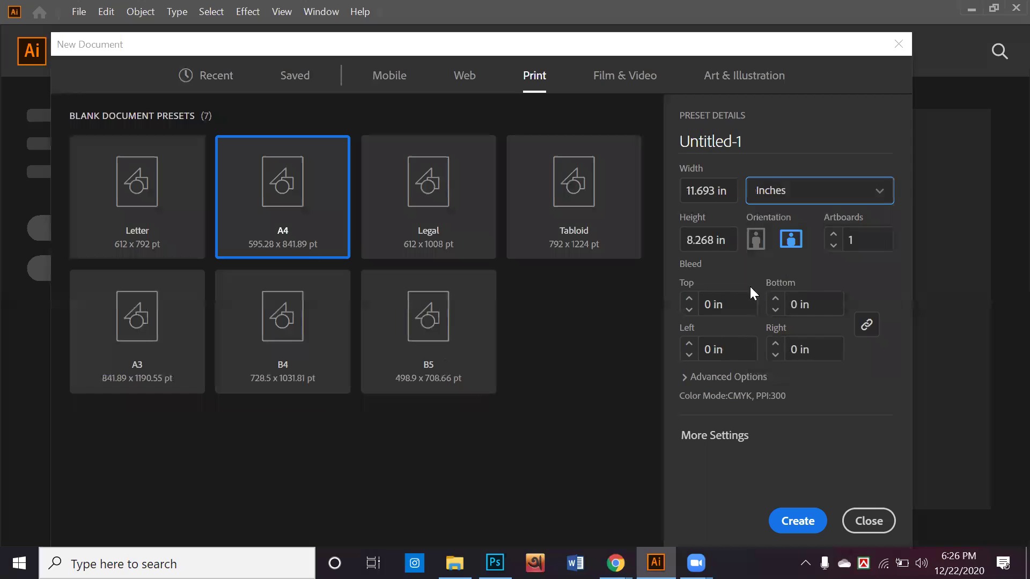
Step: Set the bleed to 0.125 in on all sides and create the document
{"action": "left_click", "coordinate": [689, 300]}
{"action": "left_click", "coordinate": [689, 299]}
{"action": "left_click", "coordinate": [689, 311]}
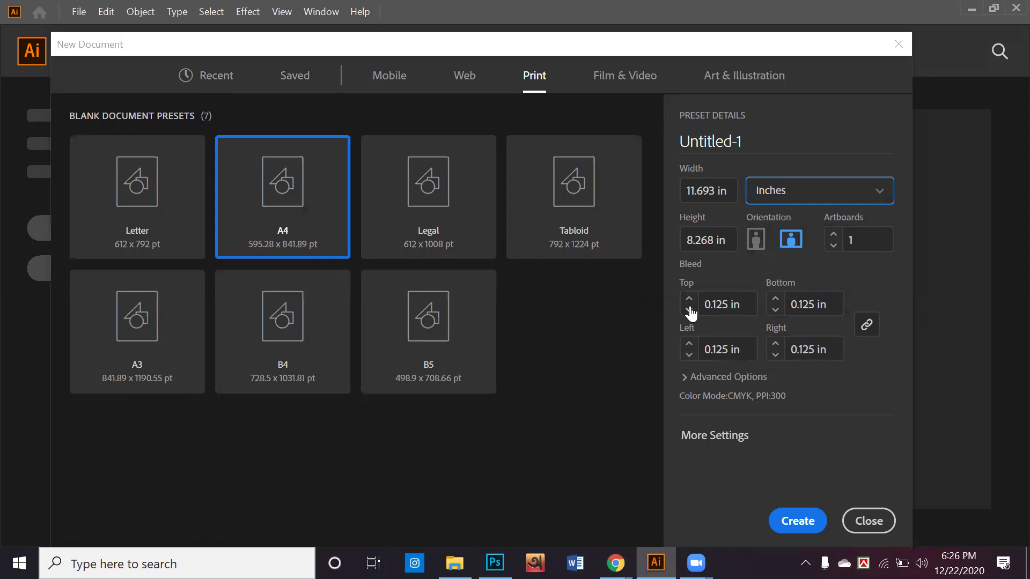
{"action": "left_click", "coordinate": [820, 516]}
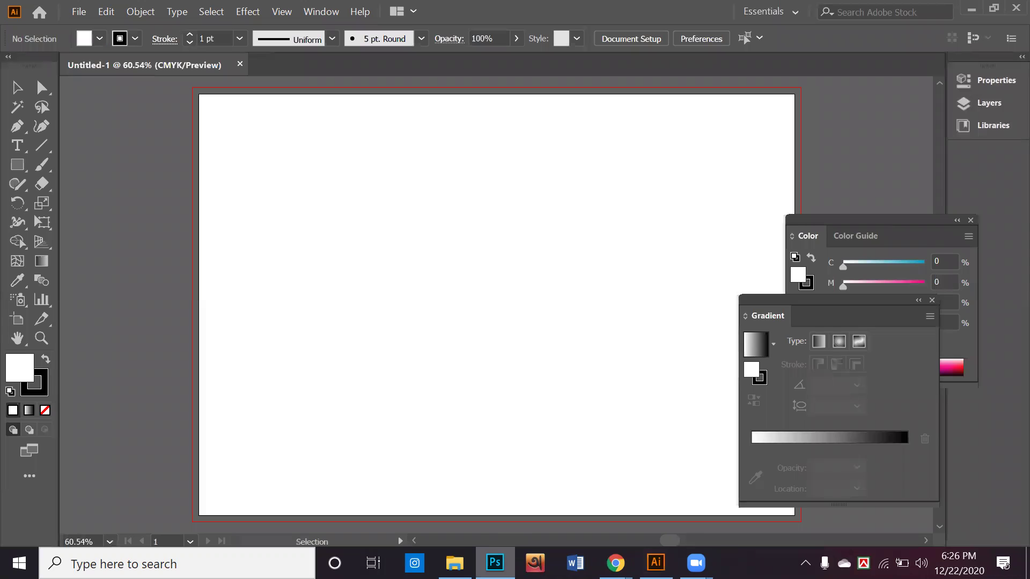
Step: Close the open Photoshop window and return to the new Illustrator document
{"action": "right_click", "coordinate": [495, 563]}
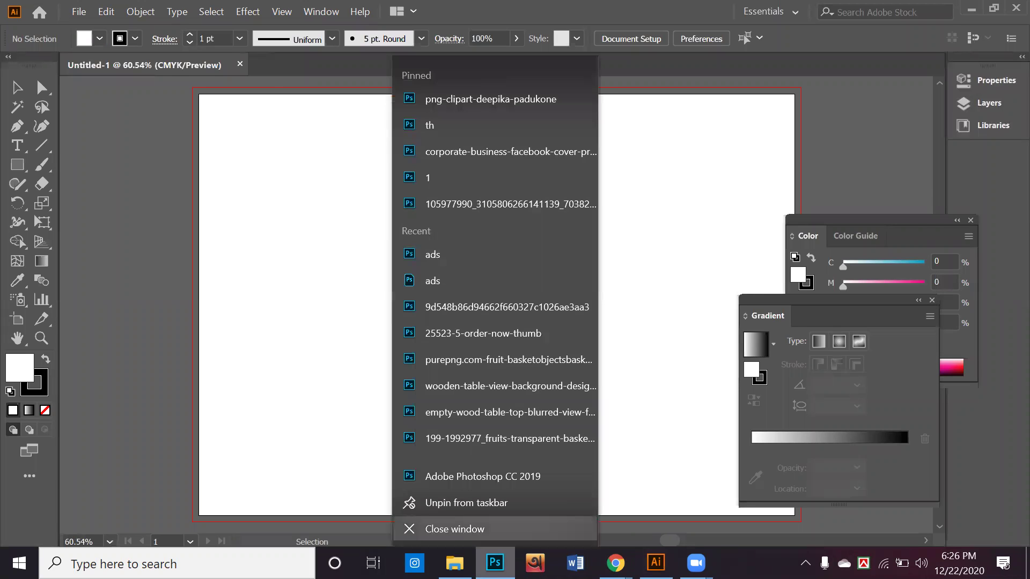
{"action": "left_click", "coordinate": [429, 526]}
{"action": "left_click", "coordinate": [556, 239]}
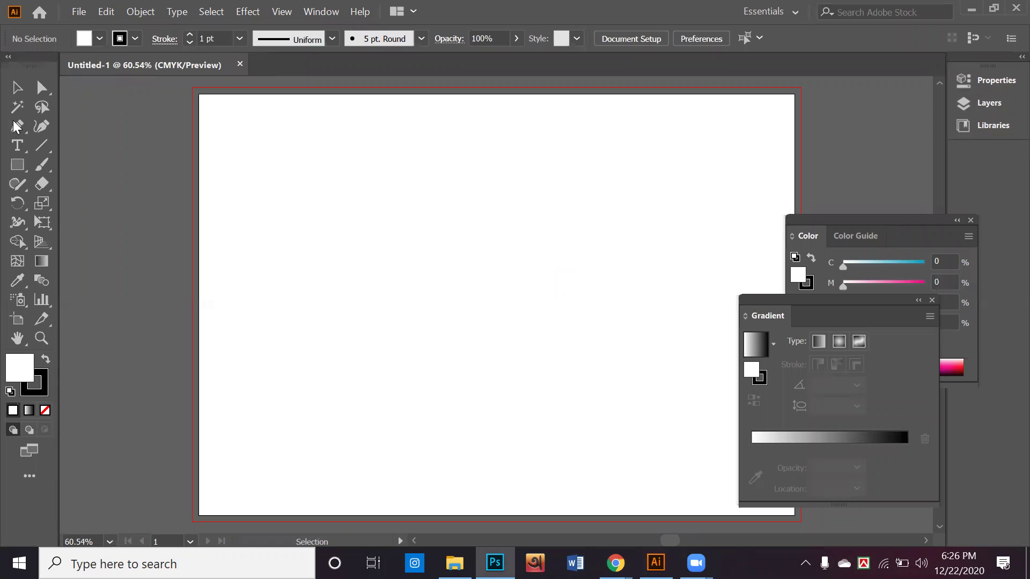
Step: Draw a rectangle covering the whole artboard, and close the floating Gradient and Color panels
{"action": "left_click_drag", "start_coordinate": [24, 168], "coordinate": [86, 167]}
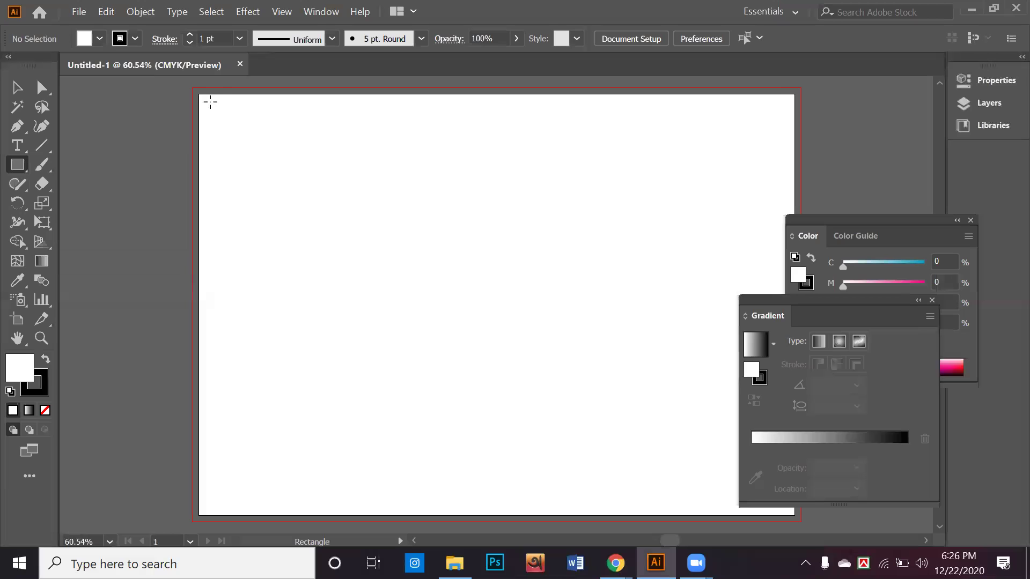
{"action": "left_click_drag", "start_coordinate": [196, 94], "coordinate": [796, 517]}
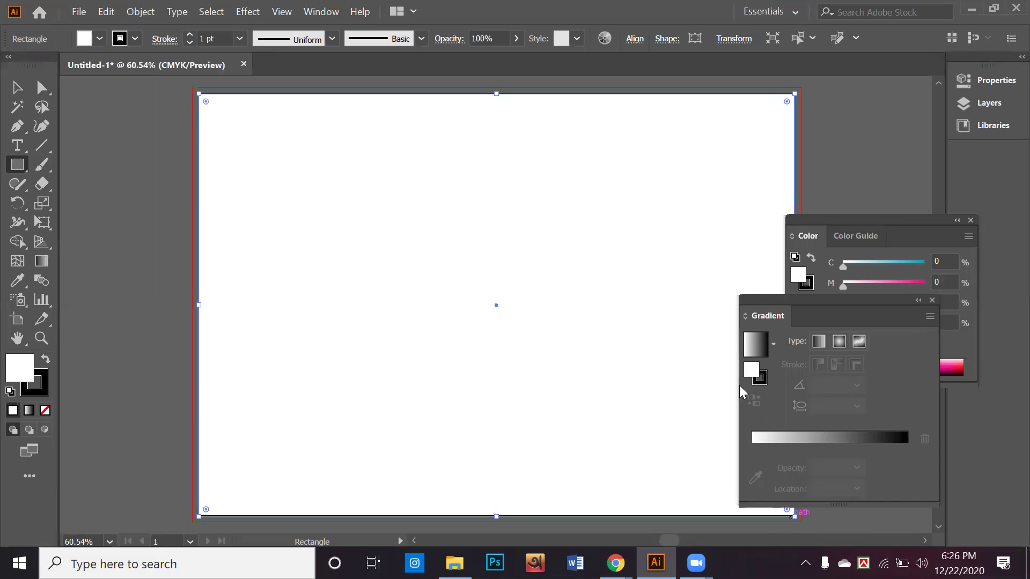
{"action": "left_click", "coordinate": [932, 300]}
{"action": "left_click", "coordinate": [970, 220]}
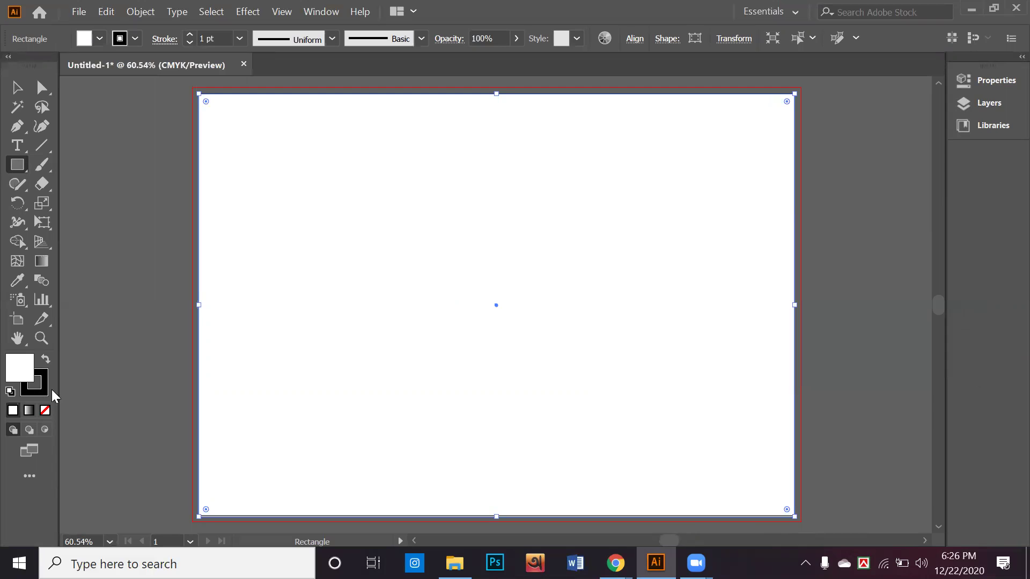
Step: Remove the rectangle's stroke, fill it with cyan blue at C 90.98%, and deselect it
{"action": "left_click", "coordinate": [37, 394]}
{"action": "left_click", "coordinate": [40, 391]}
{"action": "left_click", "coordinate": [45, 410]}
{"action": "left_click", "coordinate": [17, 368]}
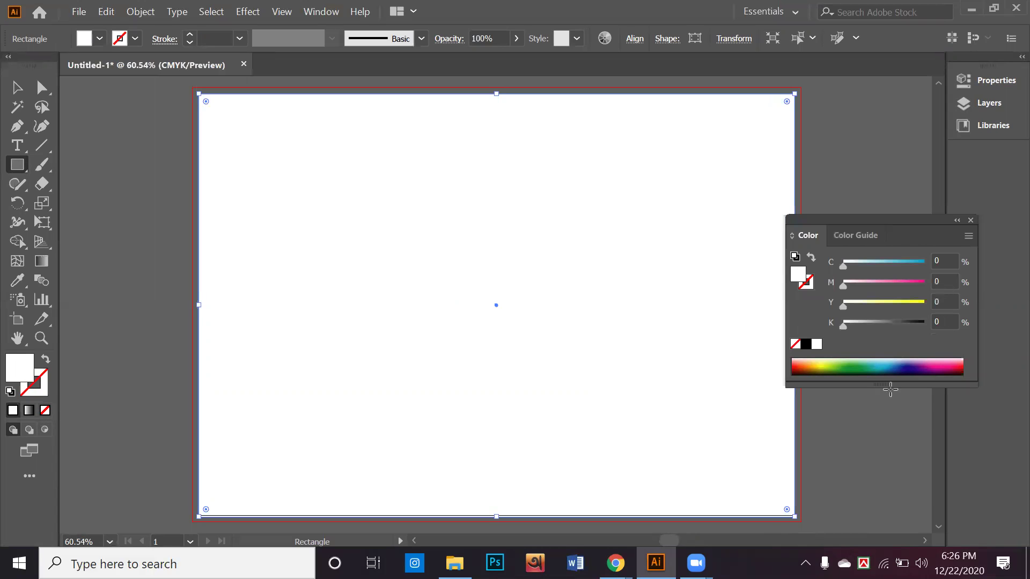
{"action": "left_click", "coordinate": [894, 359]}
{"action": "left_click", "coordinate": [878, 372]}
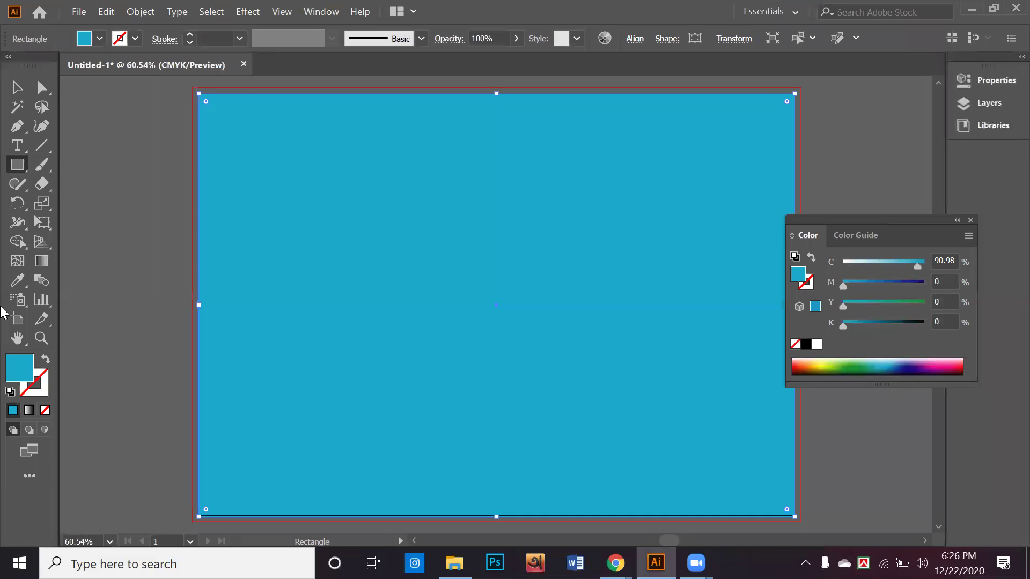
{"action": "left_click", "coordinate": [18, 86]}
{"action": "left_click", "coordinate": [94, 149]}
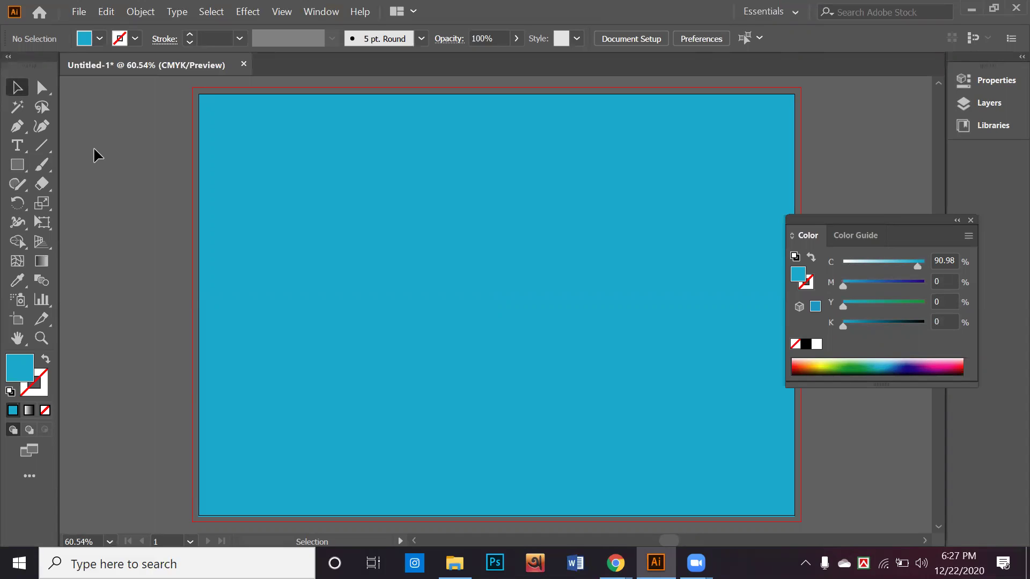
Step: Open Split Into Grid for the blue rectangle and turn on its preview
{"action": "left_click", "coordinate": [498, 331]}
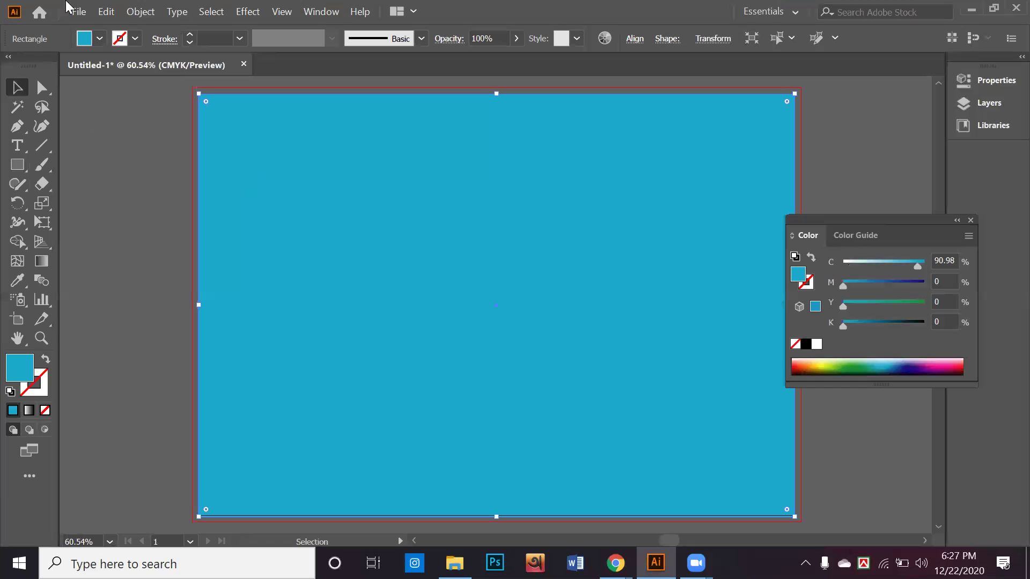
{"action": "left_click", "coordinate": [141, 12]}
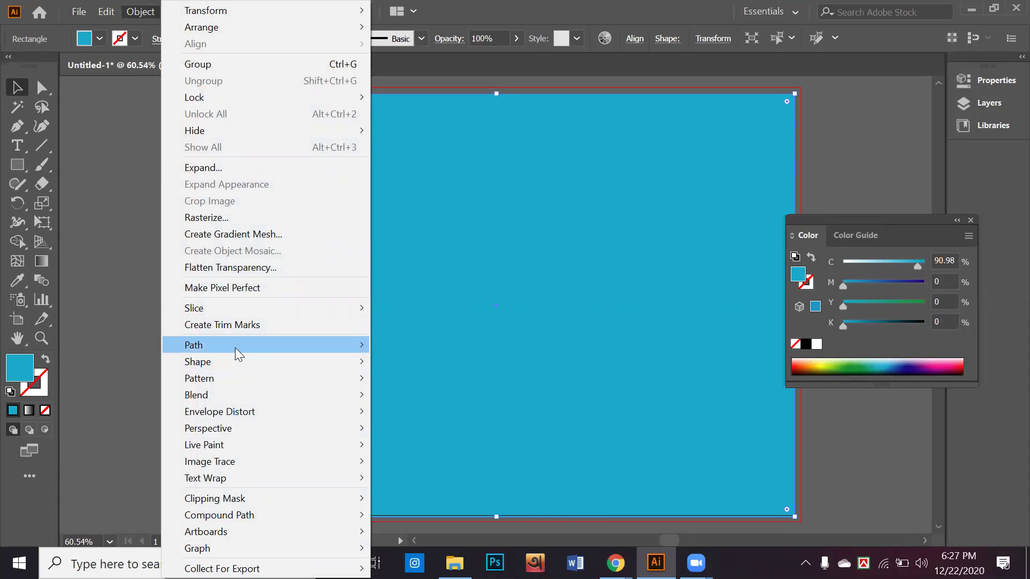
{"action": "mouse_move", "coordinate": [235, 347]}
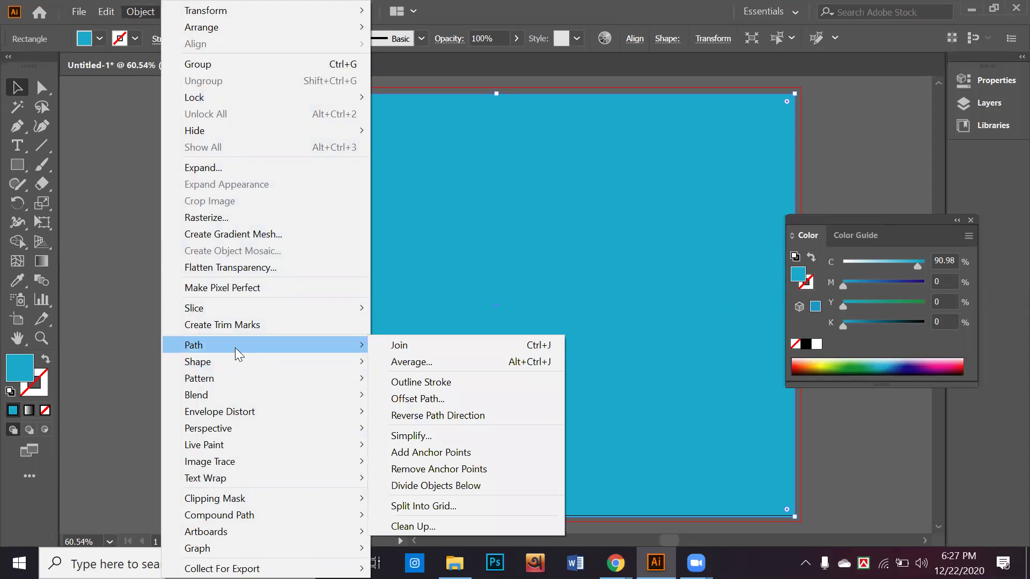
{"action": "left_click", "coordinate": [451, 510]}
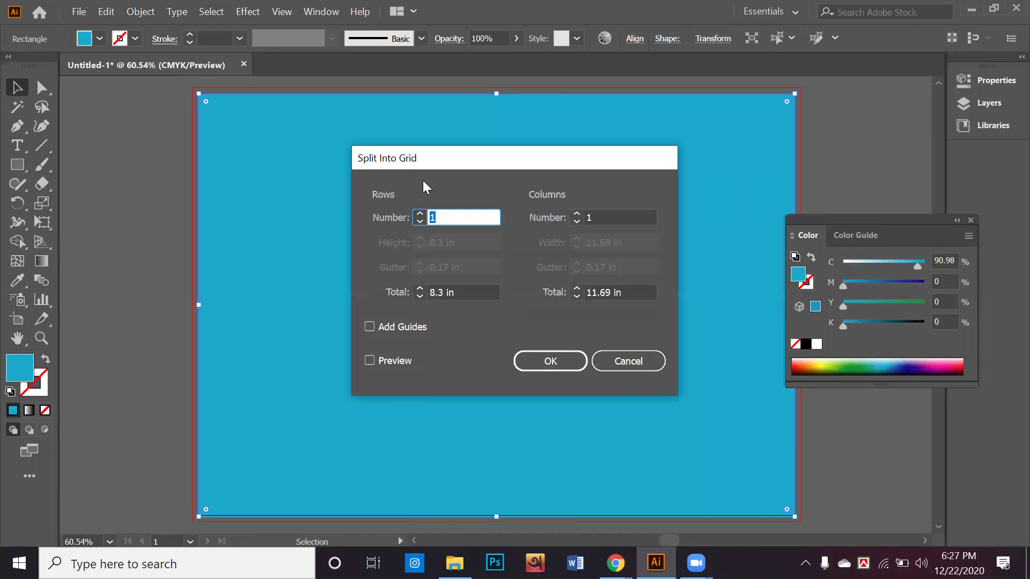
{"action": "left_click", "coordinate": [396, 361]}
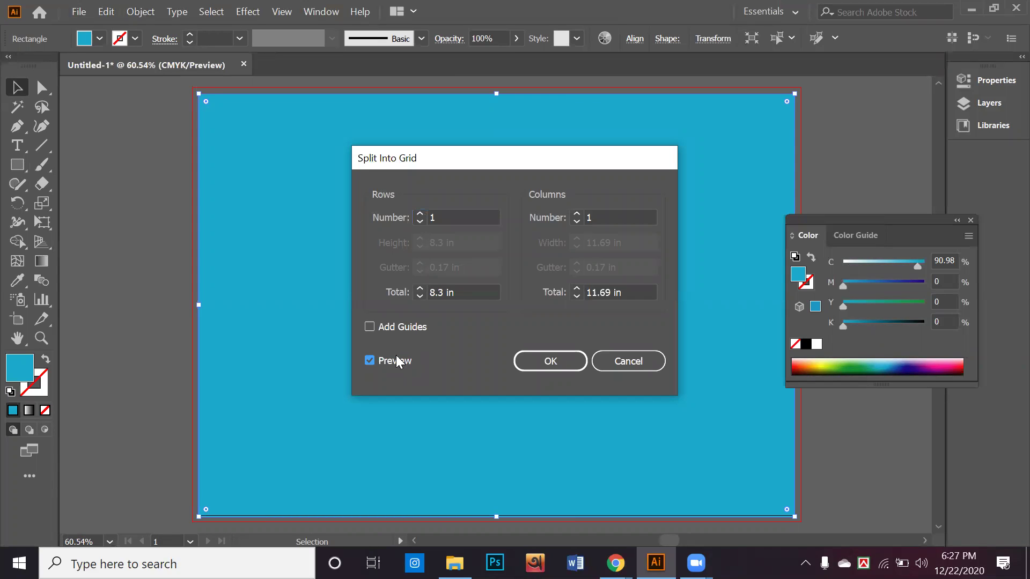
Step: Try splitting the rectangle into 4 rows in the preview, and set the number of rows back to 1
{"action": "left_click", "coordinate": [478, 214]}
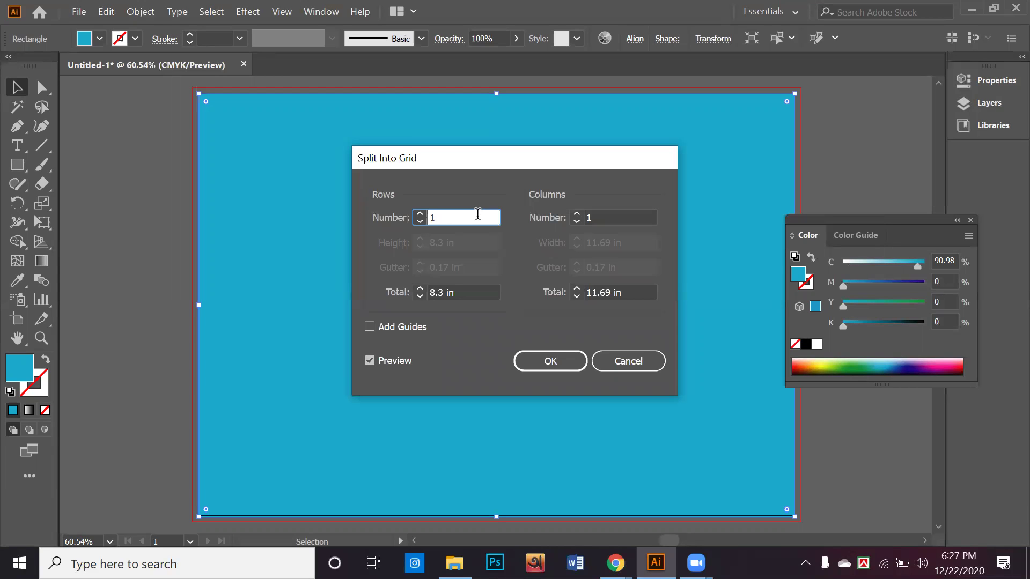
{"action": "left_click_drag", "start_coordinate": [478, 214], "coordinate": [346, 207]}
{"action": "type", "text": "4"}
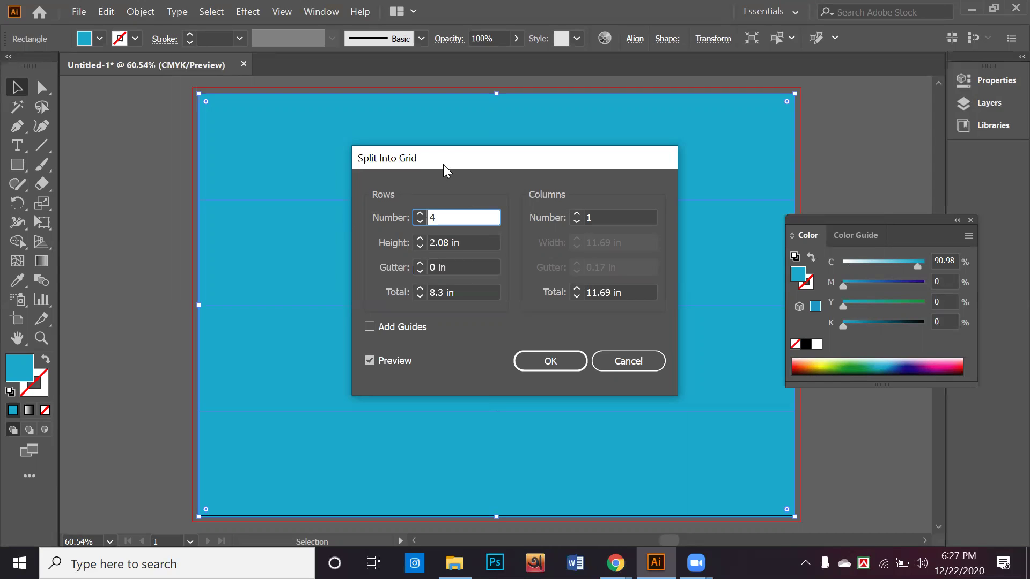
{"action": "left_click_drag", "start_coordinate": [443, 164], "coordinate": [643, 192]}
{"action": "left_click_drag", "start_coordinate": [647, 245], "coordinate": [546, 238]}
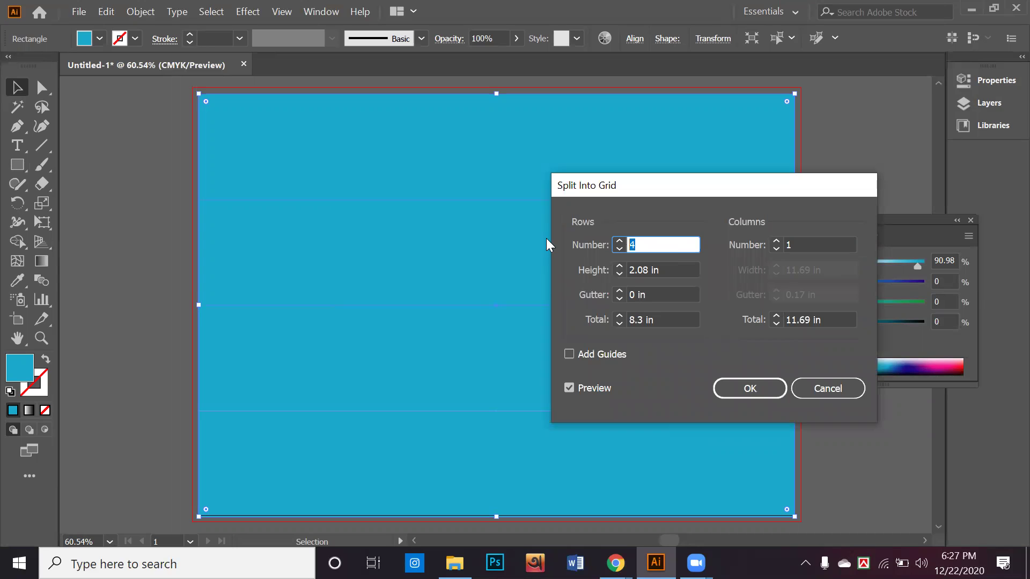
{"action": "type", "text": "1"}
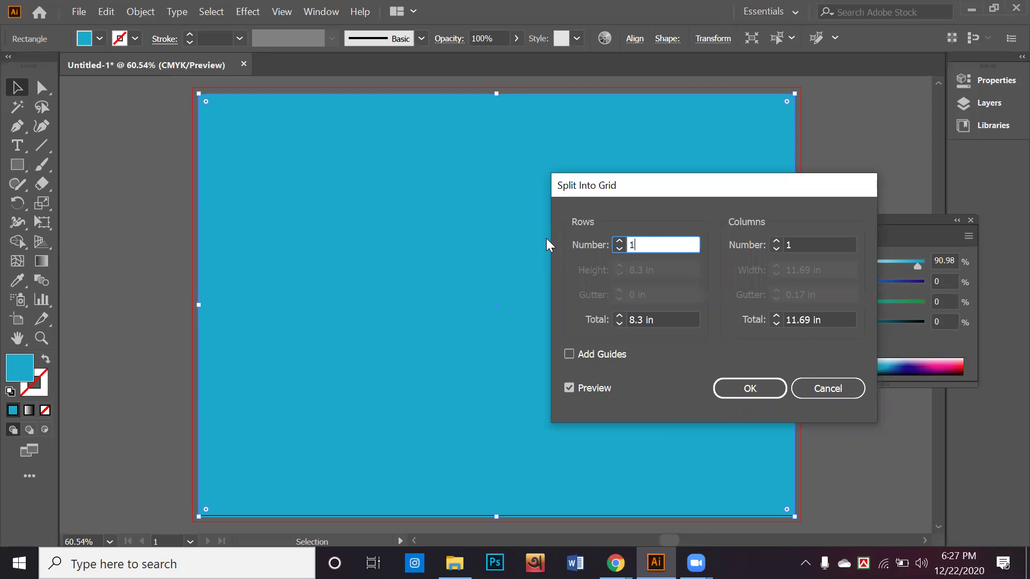
Step: Split the rectangle into 3 equal columns, apply the grid, and deselect the result
{"action": "left_click", "coordinate": [834, 241]}
{"action": "type", "text": "w3"}
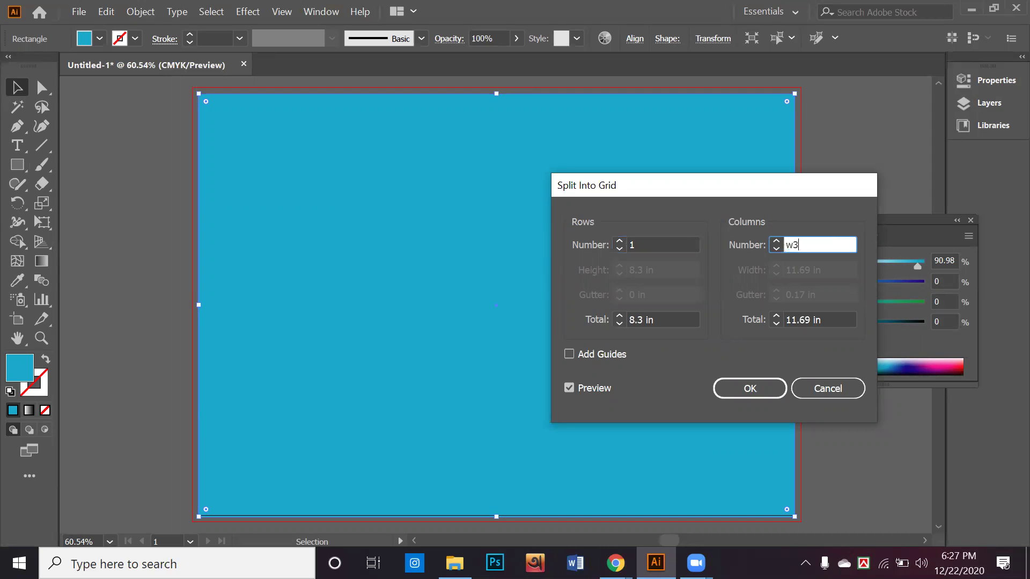
{"action": "key", "text": "BackSpace"}
{"action": "key", "text": "BackSpace"}
{"action": "type", "text": "3"}
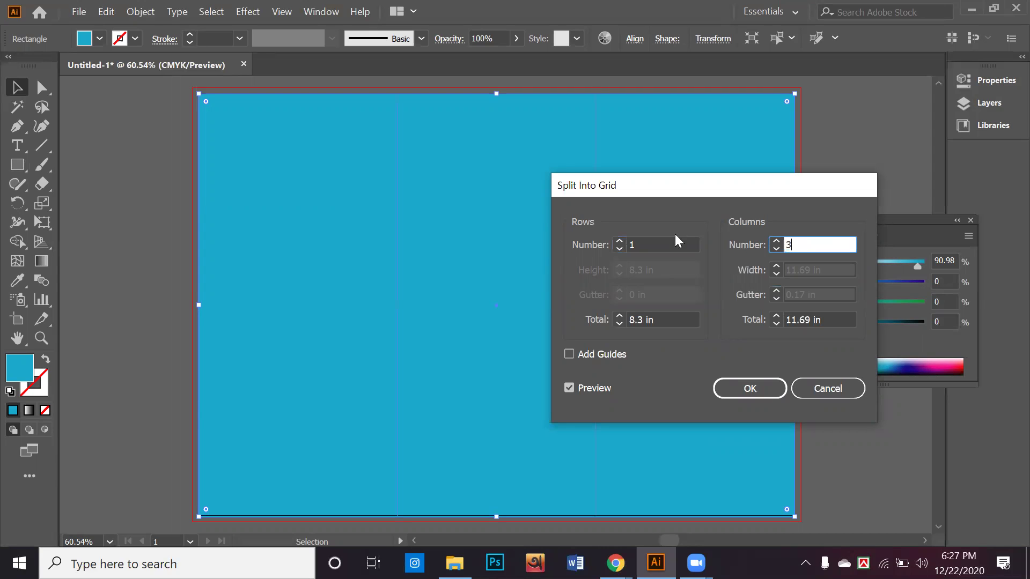
{"action": "left_click", "coordinate": [733, 385]}
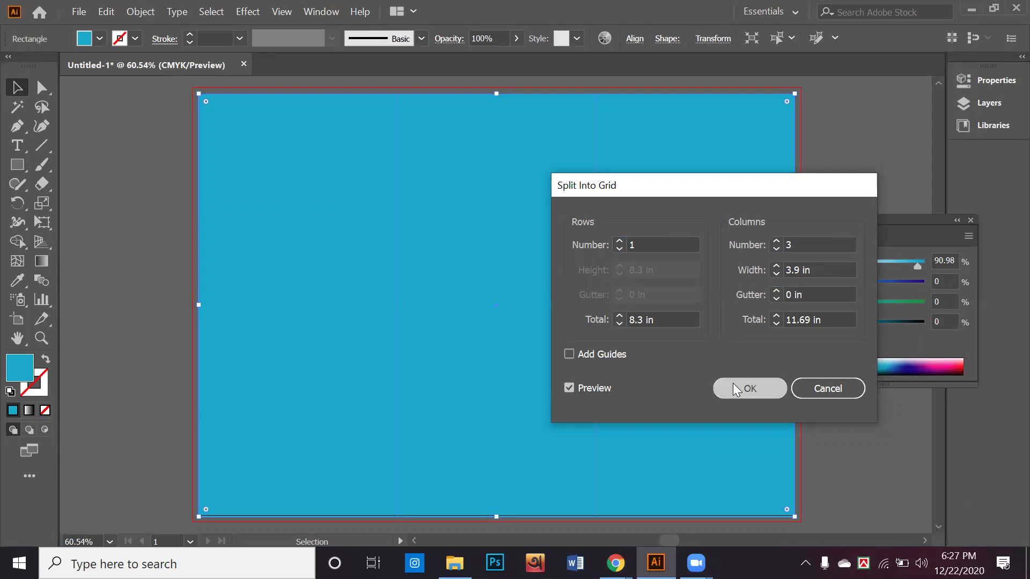
{"action": "left_click", "coordinate": [892, 453]}
Step: Fill the right column with yellow-green and the middle column with green
{"action": "left_click", "coordinate": [716, 343]}
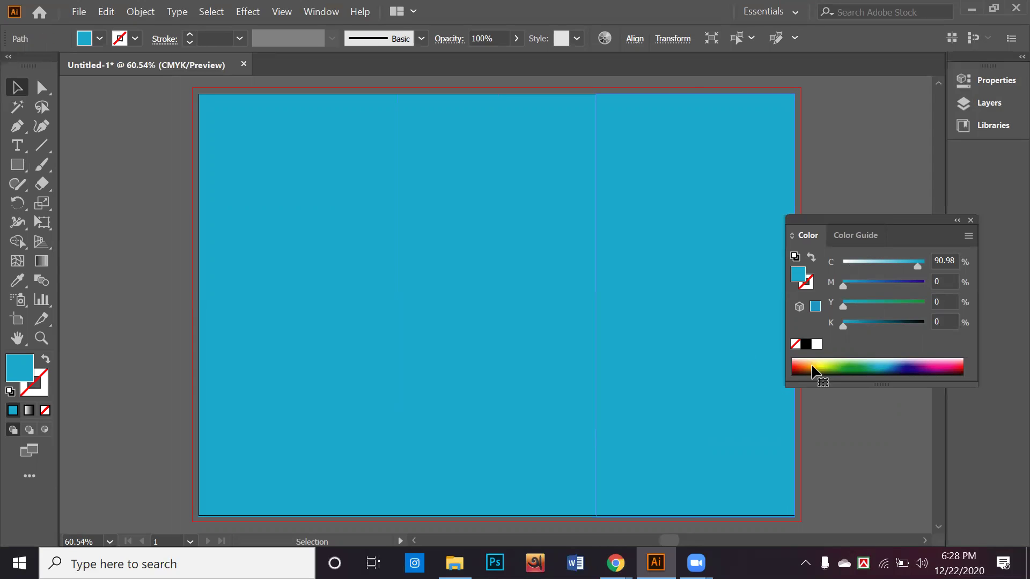
{"action": "left_click", "coordinate": [820, 368]}
{"action": "left_click", "coordinate": [463, 353]}
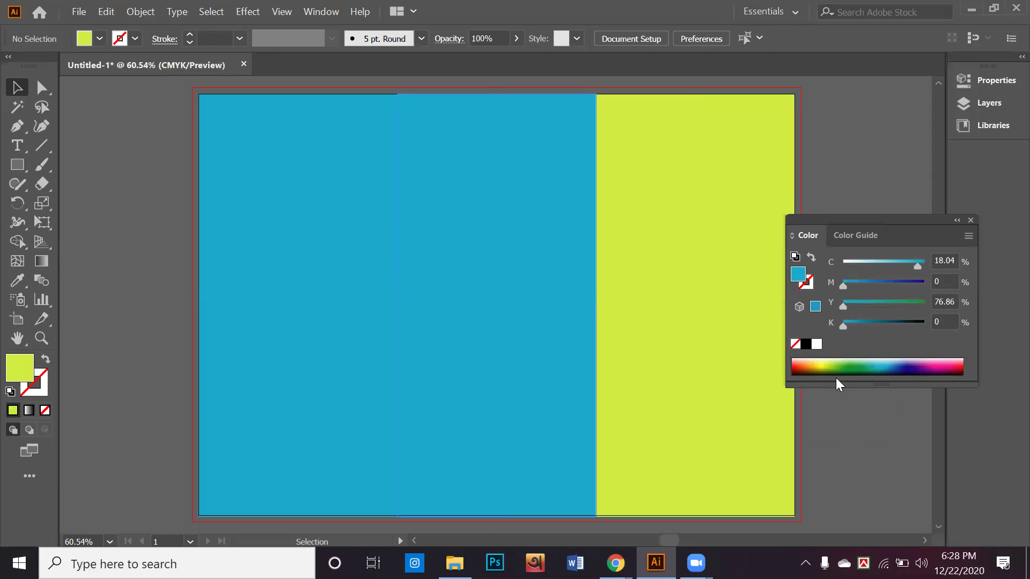
{"action": "left_click", "coordinate": [854, 367]}
{"action": "left_click", "coordinate": [884, 442]}
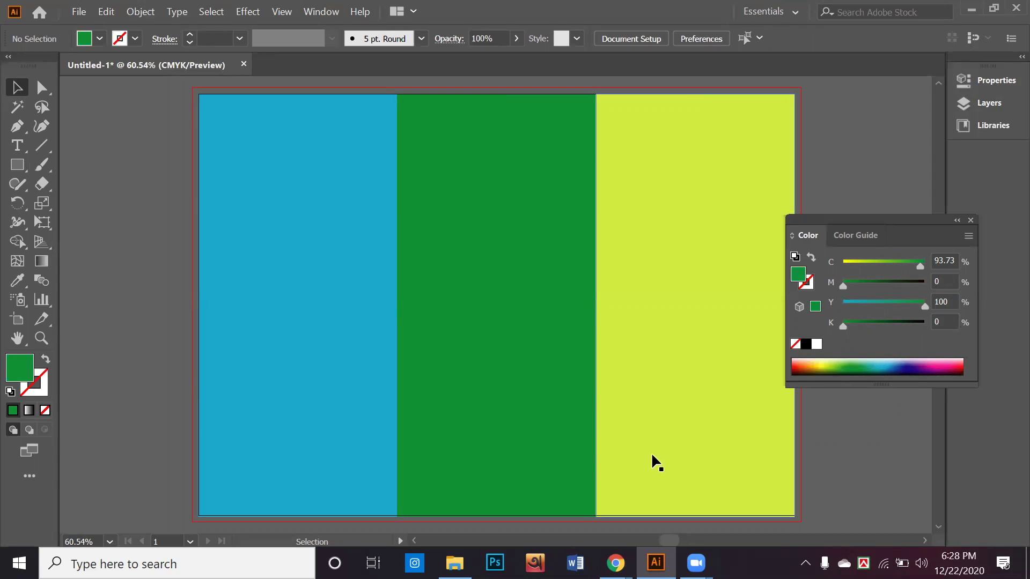
Step: Duplicate all three coloured columns straight below the artboard, leaving a gap between the two sets
{"action": "scroll", "coordinate": [645, 439], "scroll_direction": "down", "scroll_amount": 1}
{"action": "key", "text": "space"}
{"action": "left_click_drag", "start_coordinate": [645, 439], "coordinate": [517, 274]}
{"action": "scroll", "coordinate": [525, 311], "scroll_direction": "down", "scroll_amount": 1}
{"action": "key", "text": "space"}
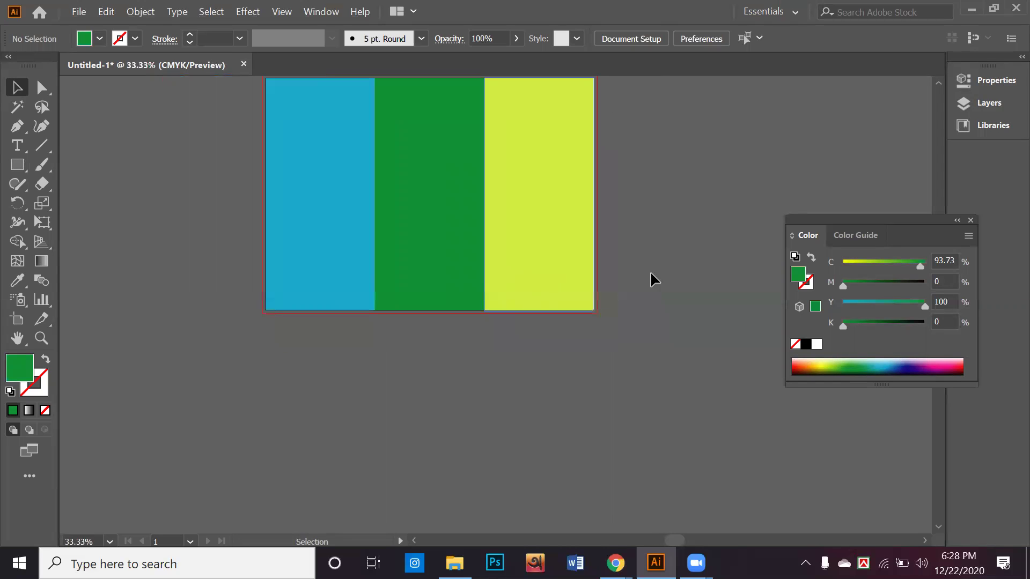
{"action": "left_click", "coordinate": [368, 221]}
{"action": "left_click_drag", "start_coordinate": [400, 224], "coordinate": [385, 516]}
{"action": "left_click", "coordinate": [617, 461]}
{"action": "key", "text": "space"}
{"action": "left_click_drag", "start_coordinate": [616, 462], "coordinate": [489, 420]}
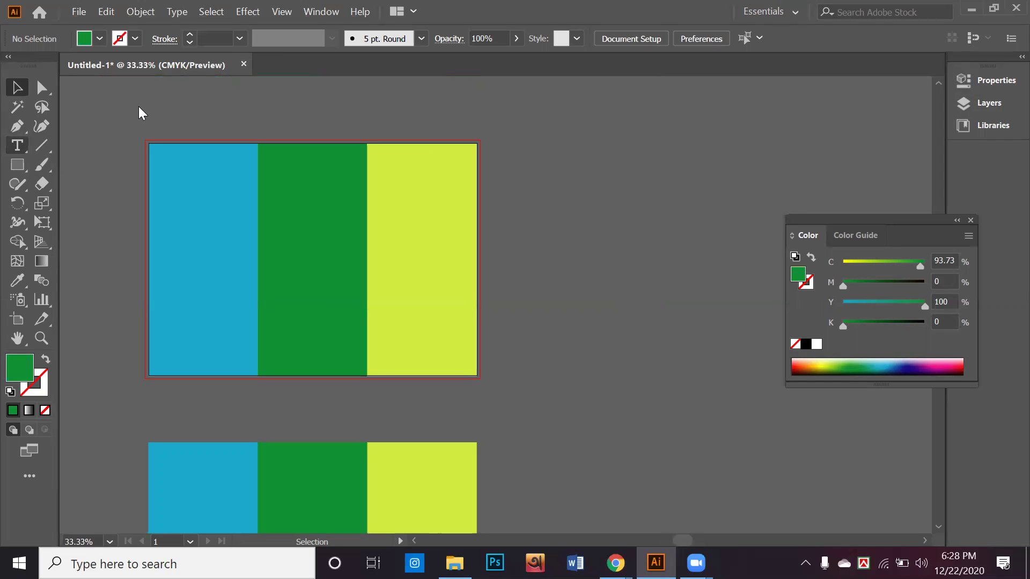
Step: Add the text "1" above the blue column of the upper set, enlarge it, and position it over that column
{"action": "key", "text": "t"}
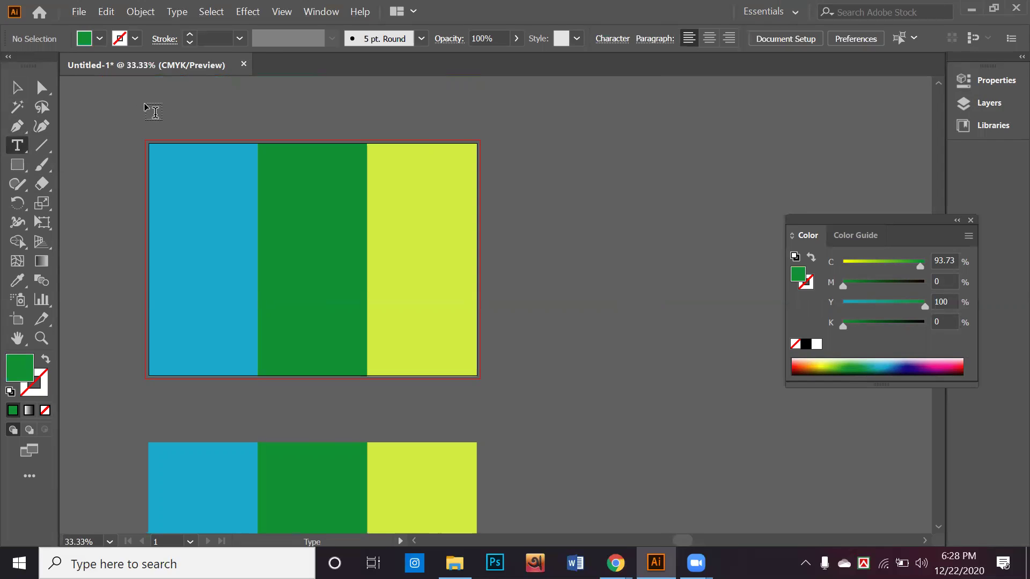
{"action": "left_click", "coordinate": [144, 103]}
{"action": "key", "text": "BackSpace"}
{"action": "key", "text": "Escape"}
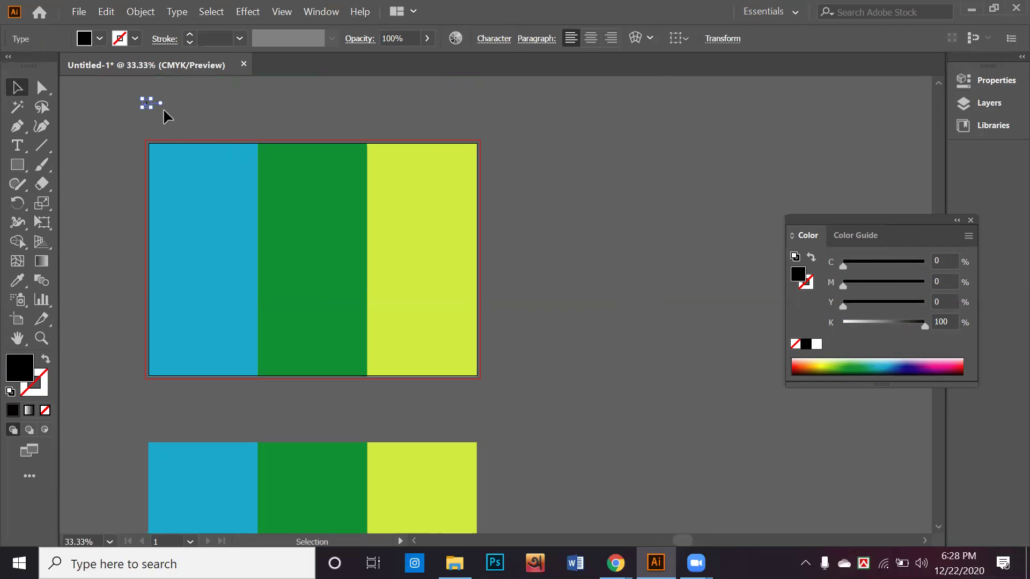
{"action": "left_click_drag", "start_coordinate": [151, 107], "coordinate": [210, 178]}
{"action": "mouse_move", "coordinate": [155, 119]}
{"action": "left_mouse_down"}
{"action": "mouse_move", "coordinate": [197, 121]}
{"action": "mouse_move", "coordinate": [170, 113]}
{"action": "left_mouse_up"}
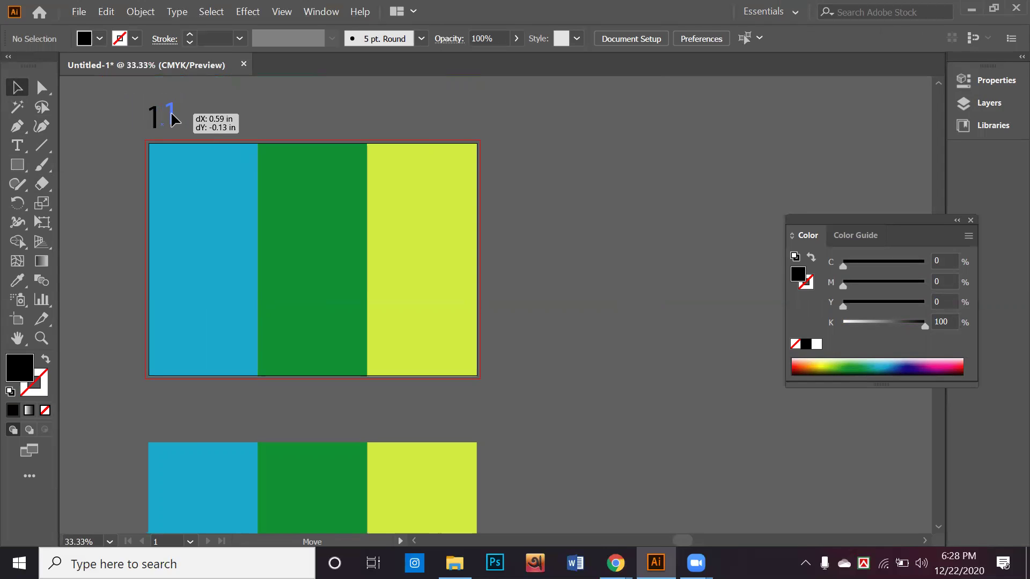
Step: Copy the number 1 above the green column and repeat the copy above the yellow-green column
{"action": "left_click_drag", "start_coordinate": [171, 114], "coordinate": [301, 120]}
{"action": "left_click", "coordinate": [181, 117]}
{"action": "key", "text": "ctrl+d"}
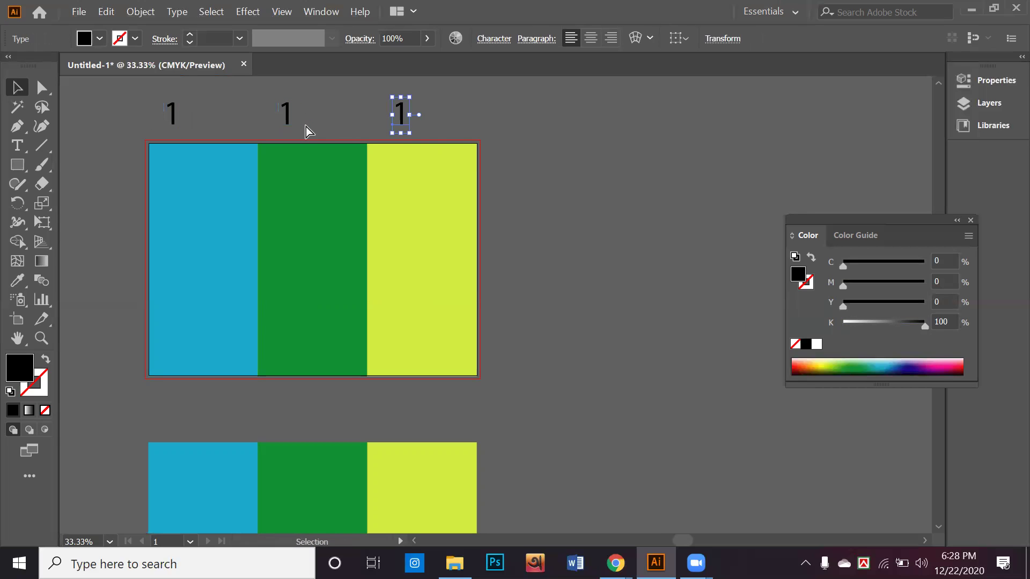
Step: Change the number above the green column to 6 and the number above the yellow-green column to 5
{"action": "left_click", "coordinate": [17, 144]}
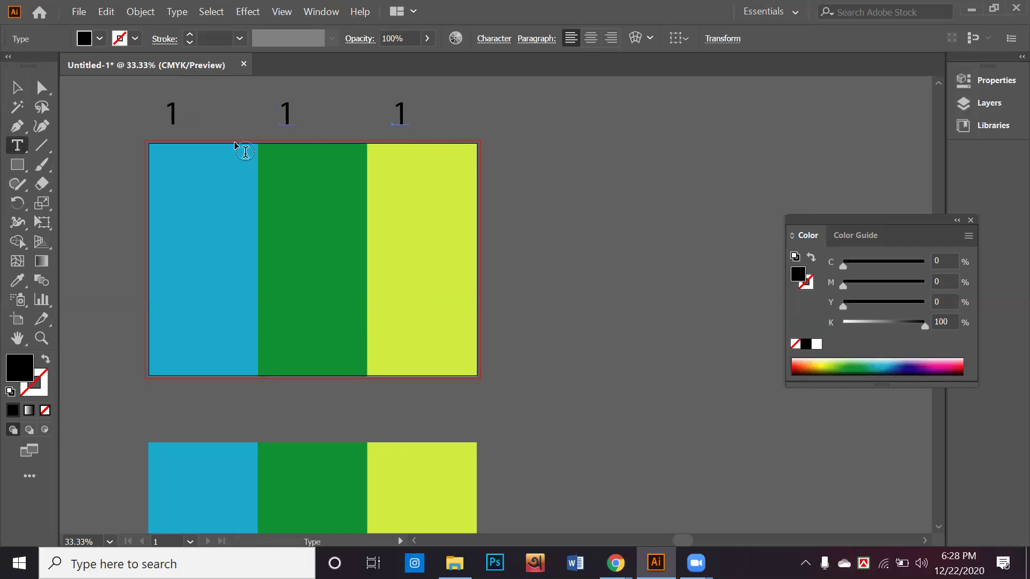
{"action": "left_click_drag", "start_coordinate": [287, 114], "coordinate": [281, 111]}
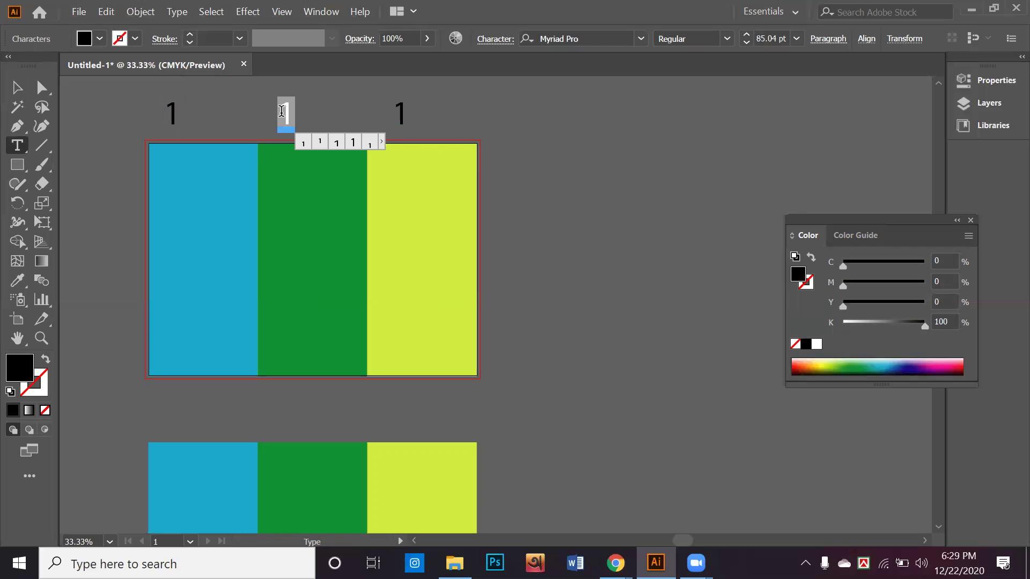
{"action": "type", "text": "6"}
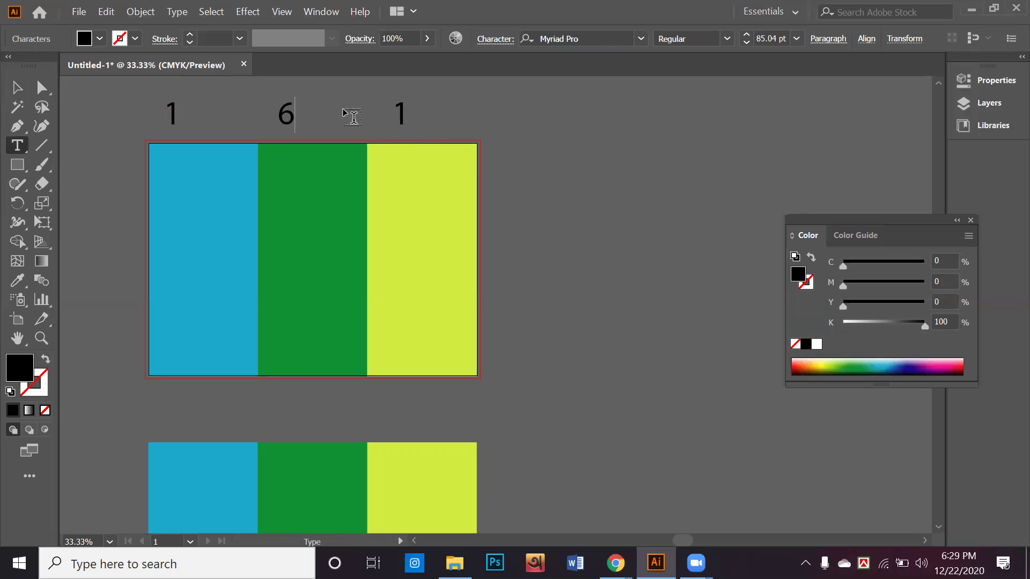
{"action": "double_click", "coordinate": [399, 110]}
{"action": "type", "text": "5"}
{"action": "left_click", "coordinate": [21, 87]}
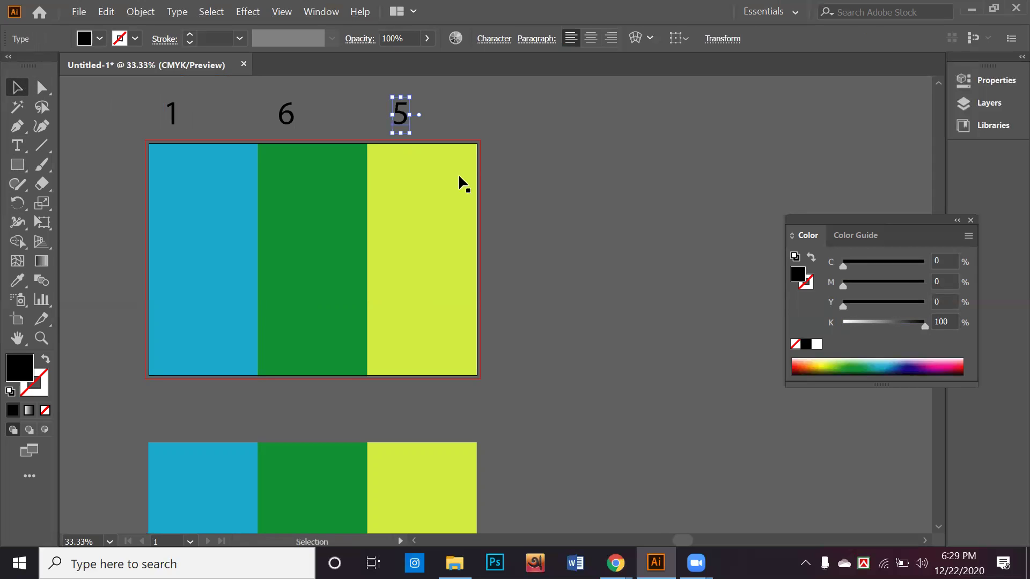
Step: Duplicate the three numbers 1, 6 and 5 onto the tops of the matching columns in the lower set
{"action": "left_click_drag", "start_coordinate": [455, 124], "coordinate": [174, 94]}
{"action": "scroll", "coordinate": [175, 99], "scroll_direction": "down", "scroll_amount": 1}
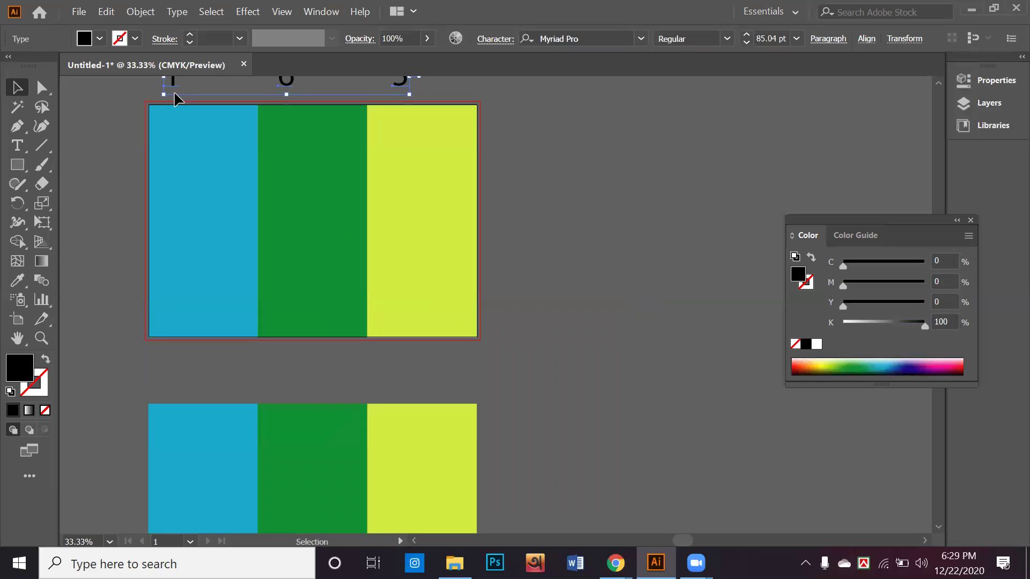
{"action": "scroll", "coordinate": [174, 98], "scroll_direction": "up", "scroll_amount": 1}
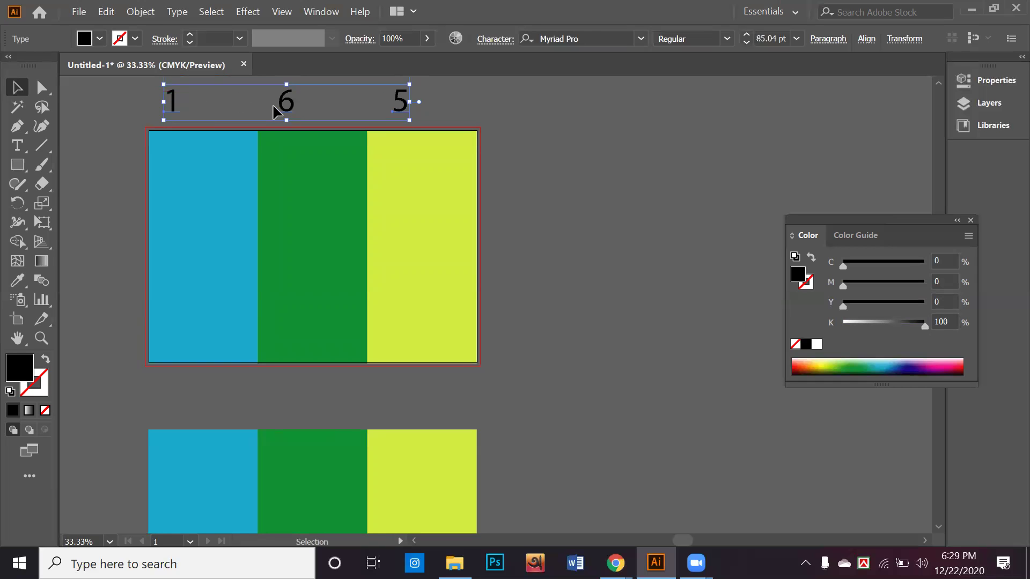
{"action": "key", "text": "alt"}
{"action": "left_click_drag", "start_coordinate": [263, 338], "coordinate": [281, 443]}
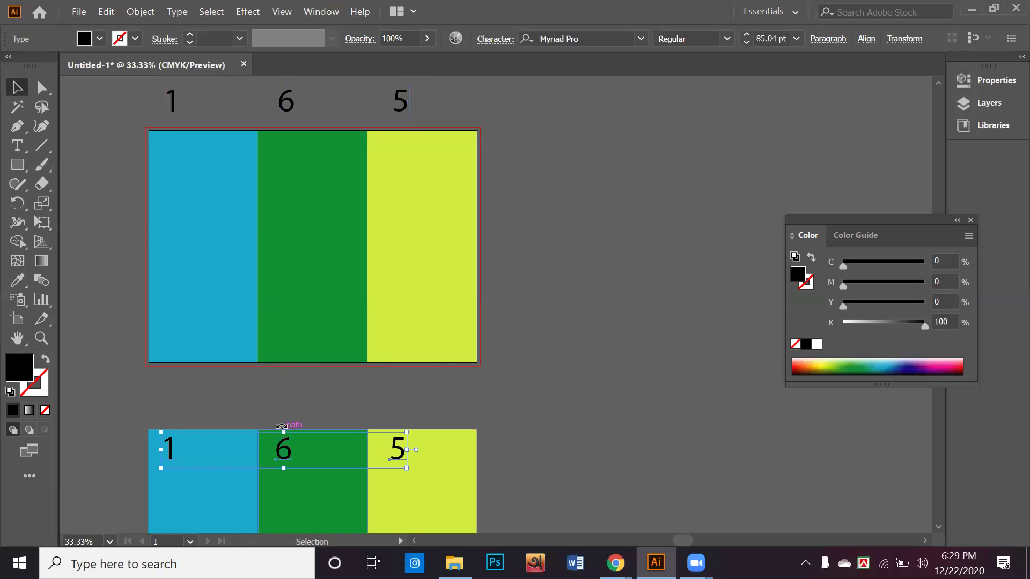
{"action": "left_click", "coordinate": [270, 379]}
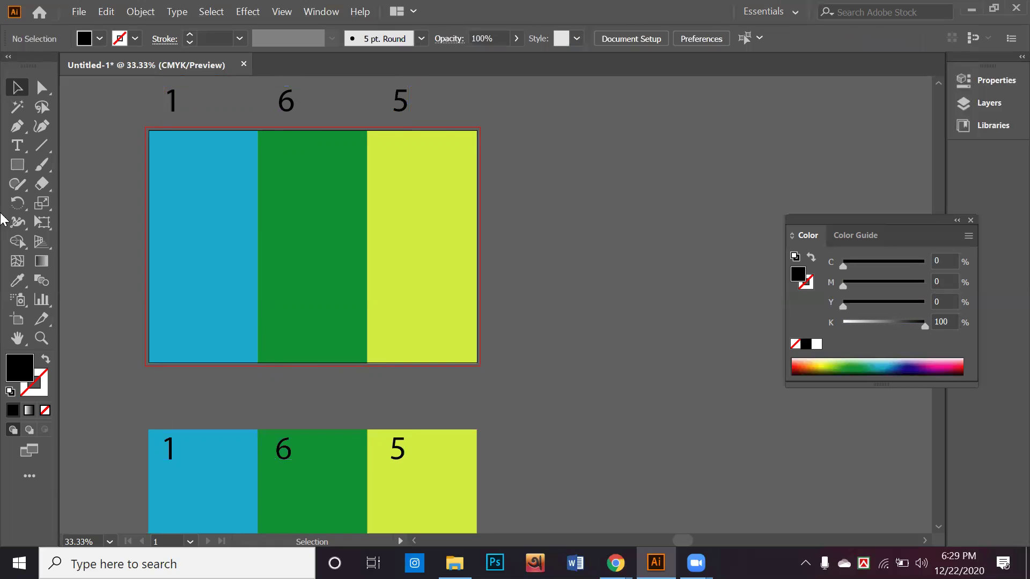
Step: Change the numbers on the lower set to 2 on blue, 3 on green and 4 on yellow-green
{"action": "left_click", "coordinate": [18, 148]}
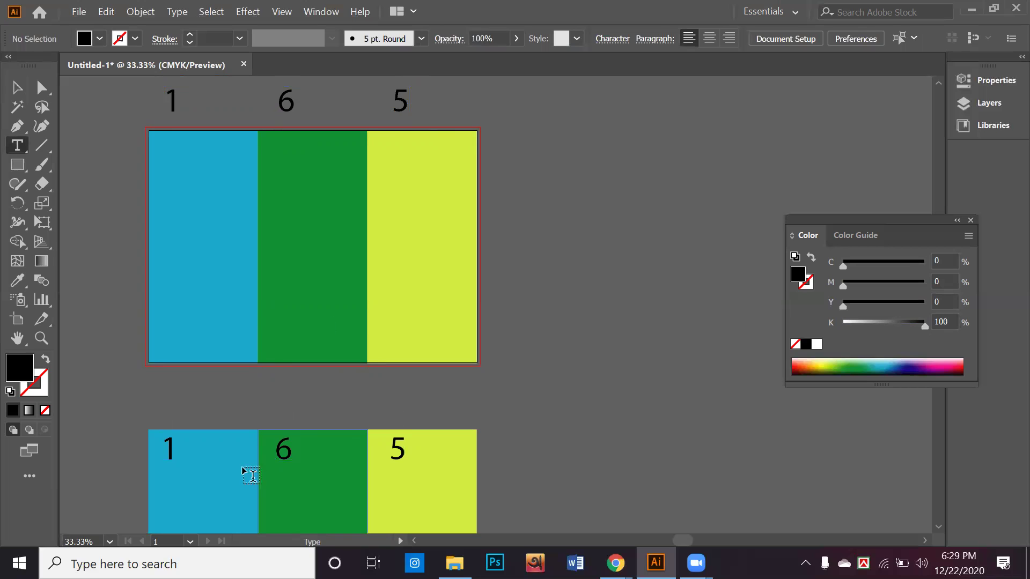
{"action": "left_click_drag", "start_coordinate": [176, 449], "coordinate": [164, 448]}
{"action": "type", "text": "2"}
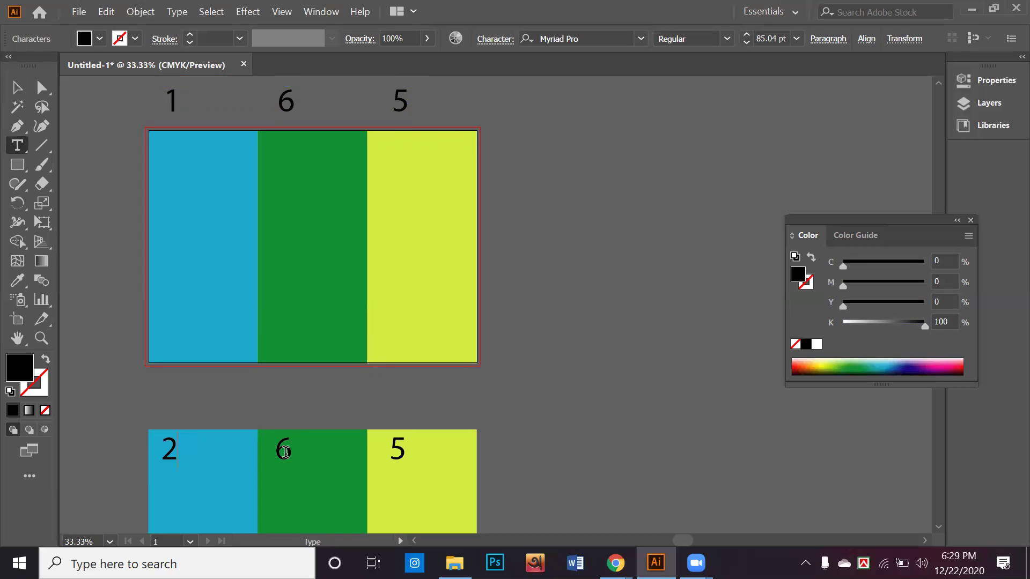
{"action": "left_click_drag", "start_coordinate": [286, 451], "coordinate": [261, 451]}
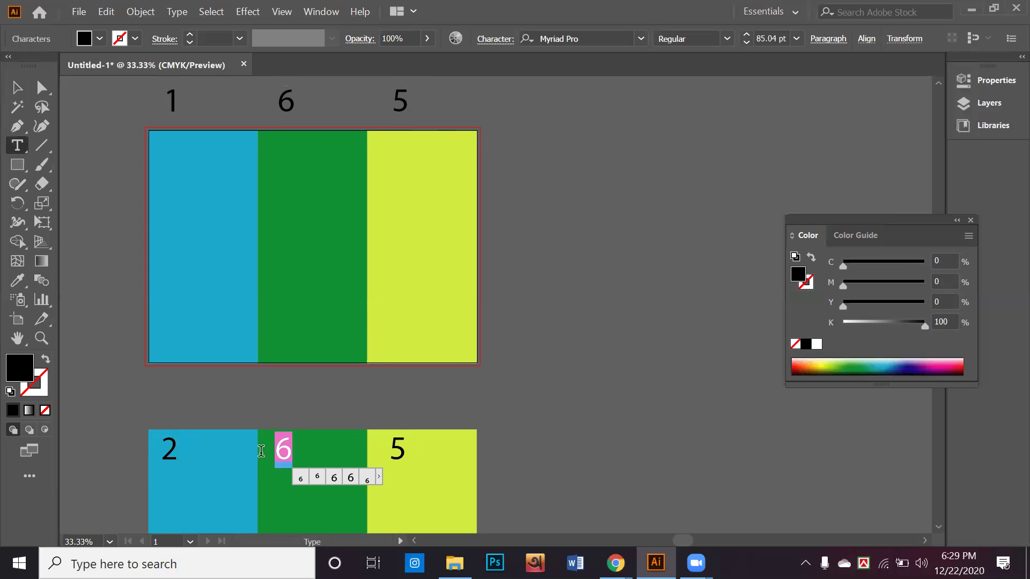
{"action": "type", "text": "3"}
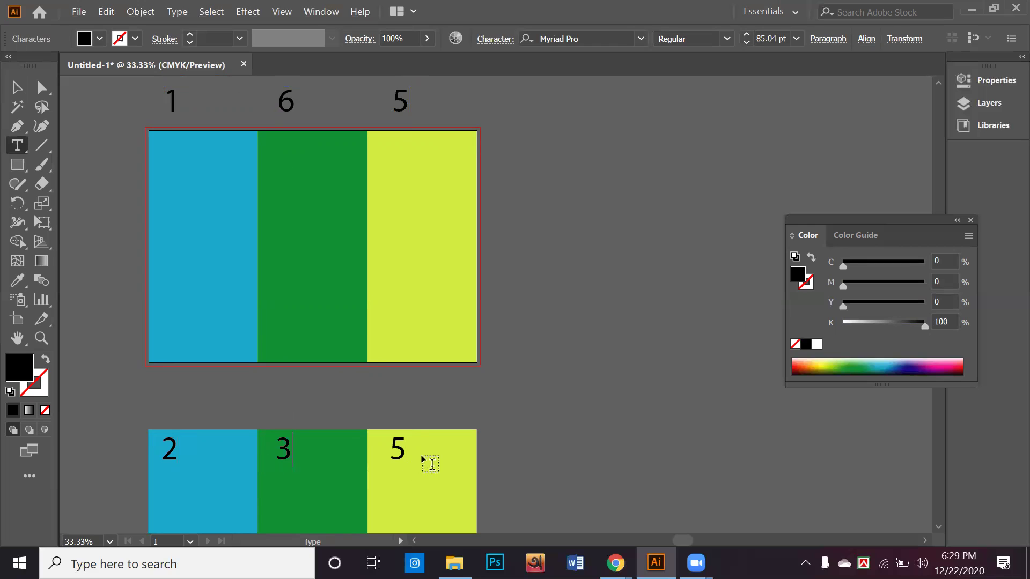
{"action": "left_click_drag", "start_coordinate": [409, 453], "coordinate": [365, 454]}
{"action": "type", "text": "4"}
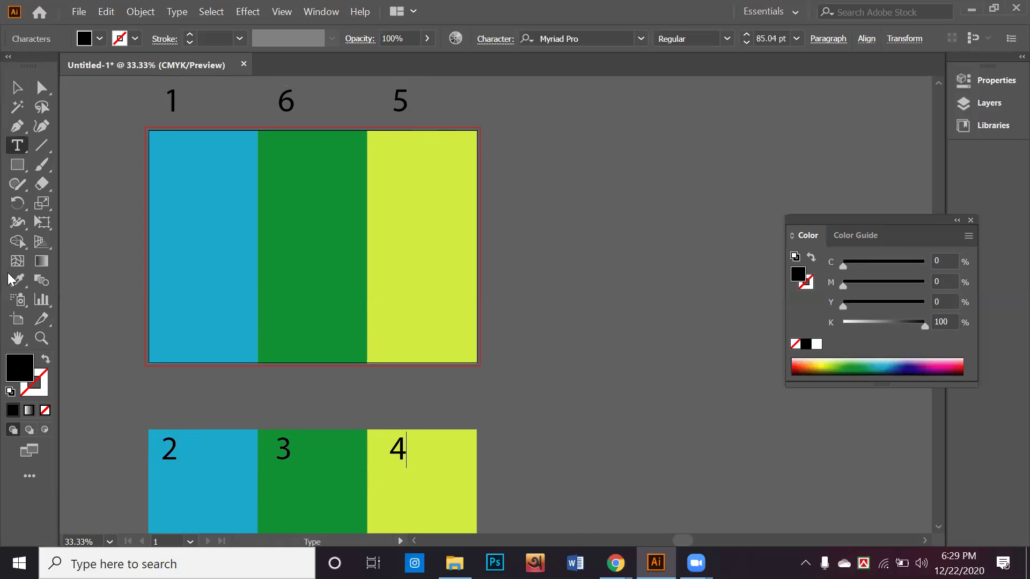
{"action": "left_click", "coordinate": [17, 87]}
{"action": "left_click", "coordinate": [94, 172]}
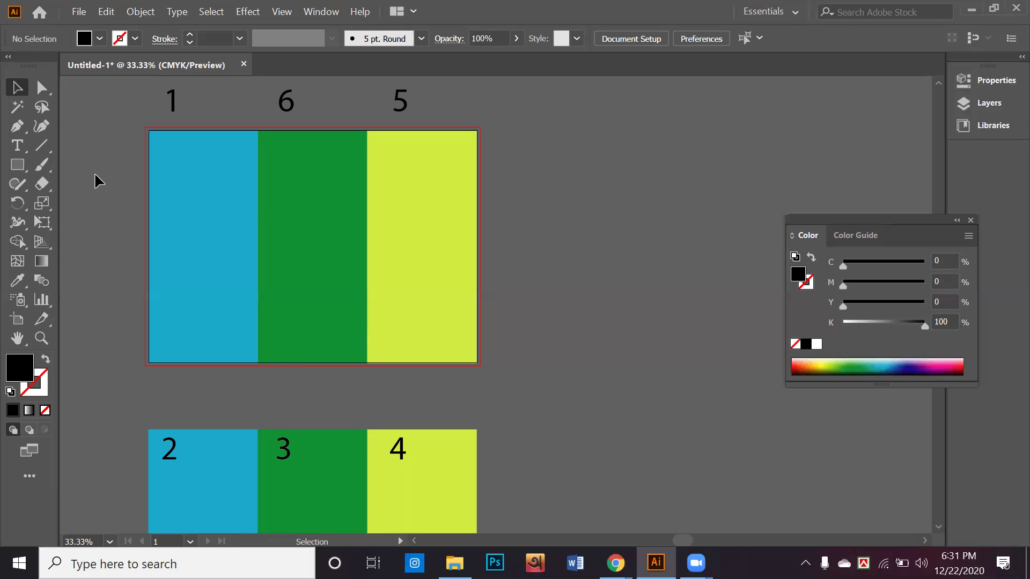
Step: Move the numbers 1, 6 and 5 down together onto the tops of the upper set's columns
{"action": "scroll", "coordinate": [239, 232], "scroll_direction": "down", "scroll_amount": 3}
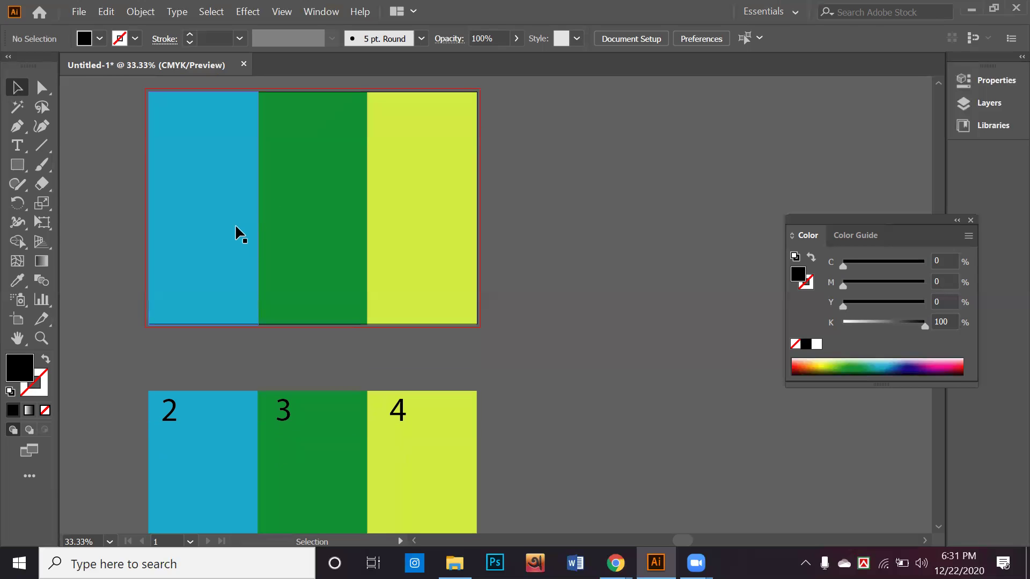
{"action": "scroll", "coordinate": [322, 177], "scroll_direction": "up", "scroll_amount": 4}
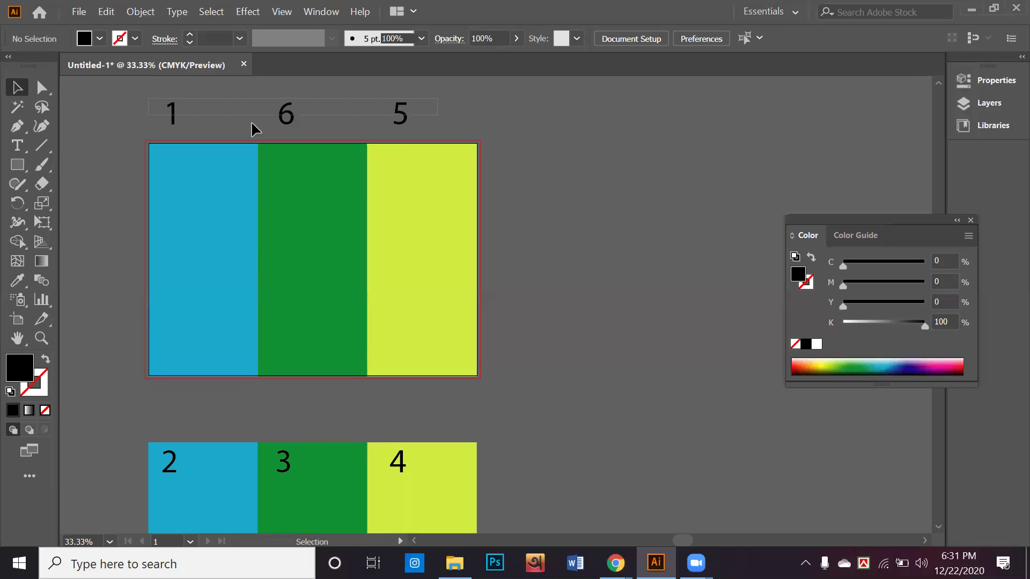
{"action": "left_click", "coordinate": [287, 120]}
{"action": "left_click_drag", "start_coordinate": [286, 119], "coordinate": [300, 178]}
{"action": "left_click", "coordinate": [500, 262]}
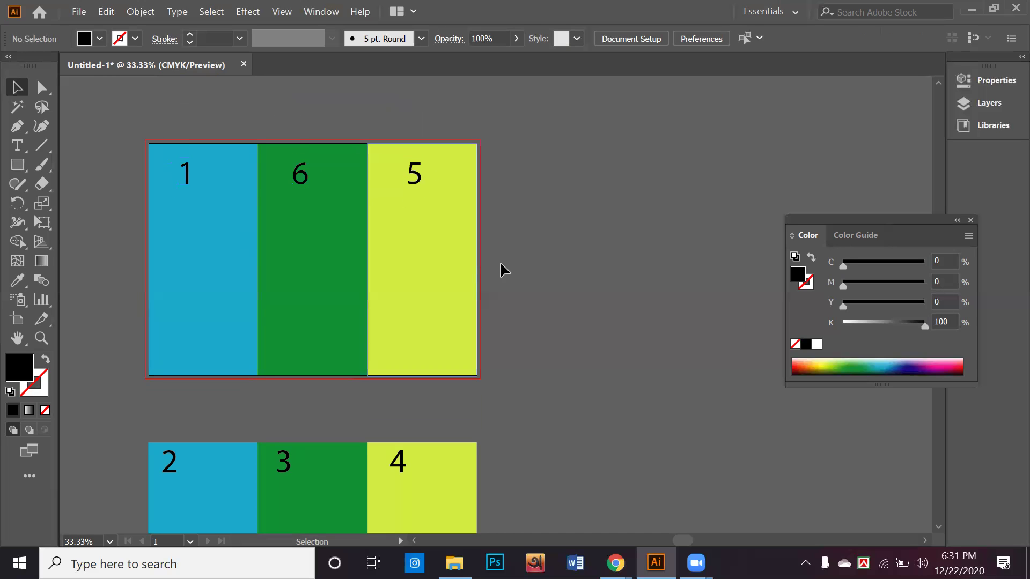
Step: Switch to the Chrome window with Google Drive and open Google in a new tab
{"action": "scroll", "coordinate": [513, 274], "scroll_direction": "down", "scroll_amount": 4}
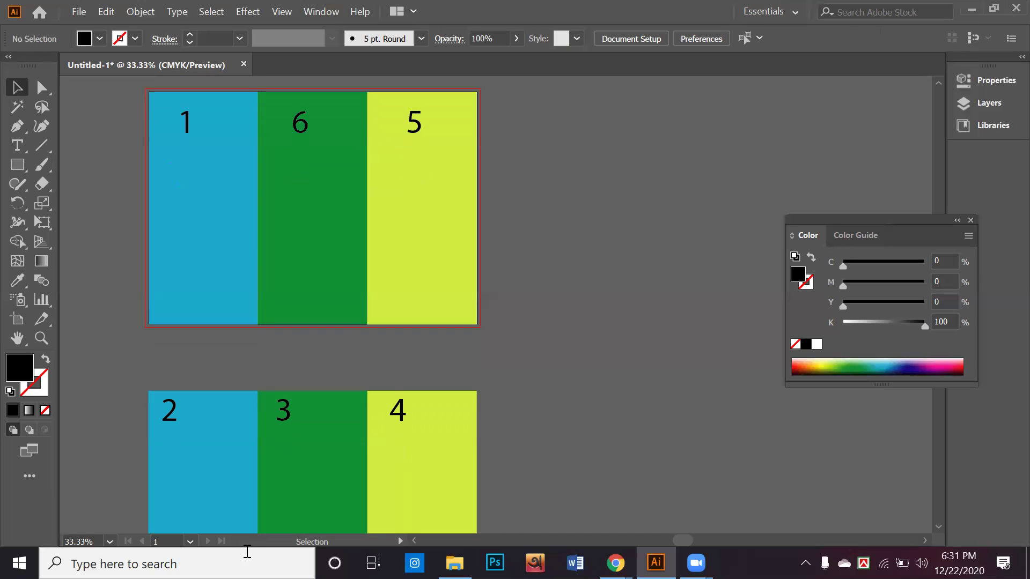
{"action": "mouse_move", "coordinate": [615, 563]}
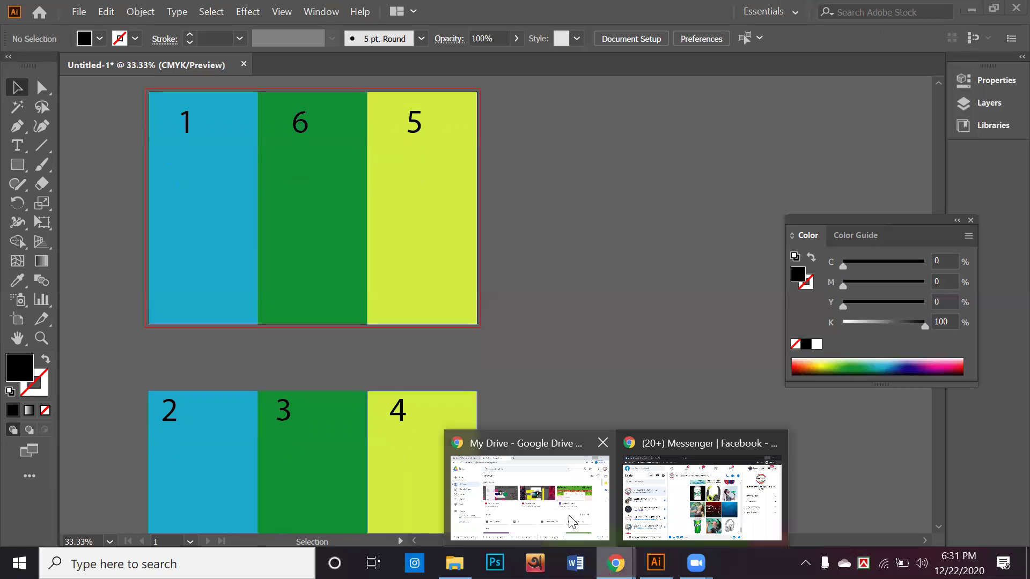
{"action": "left_click", "coordinate": [687, 510]}
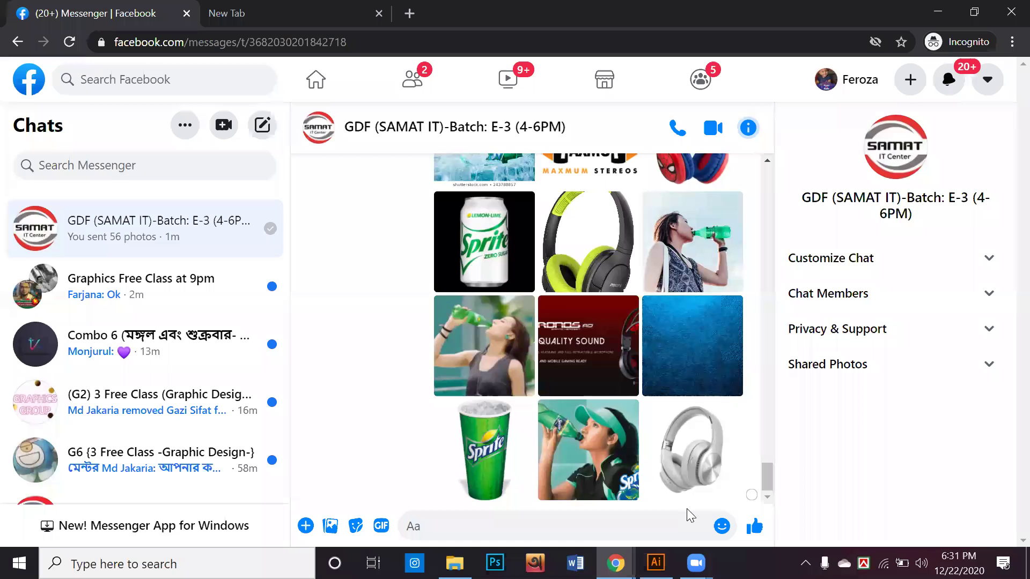
{"action": "left_click", "coordinate": [615, 564]}
{"action": "left_click", "coordinate": [511, 505]}
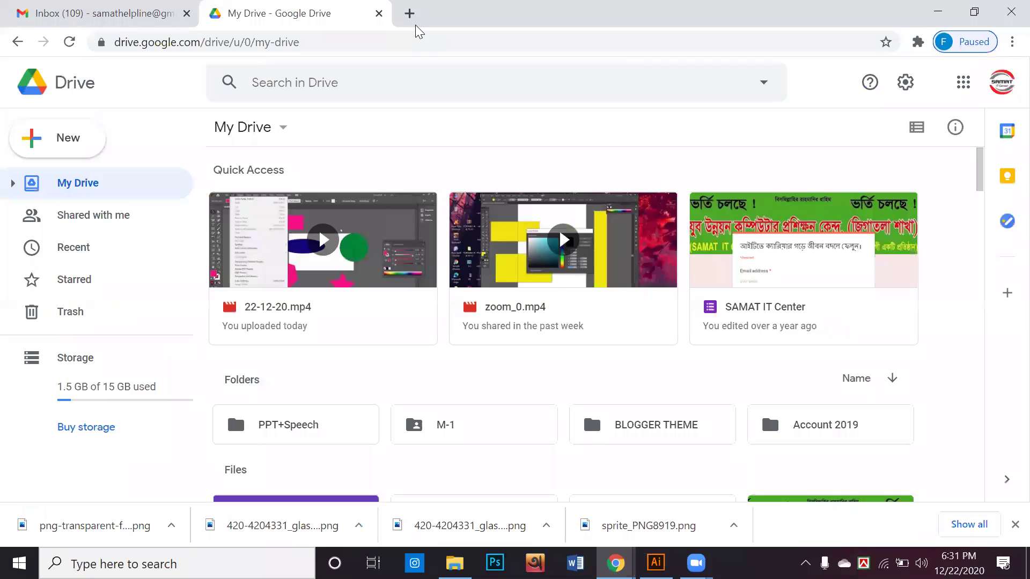
{"action": "left_click", "coordinate": [407, 9]}
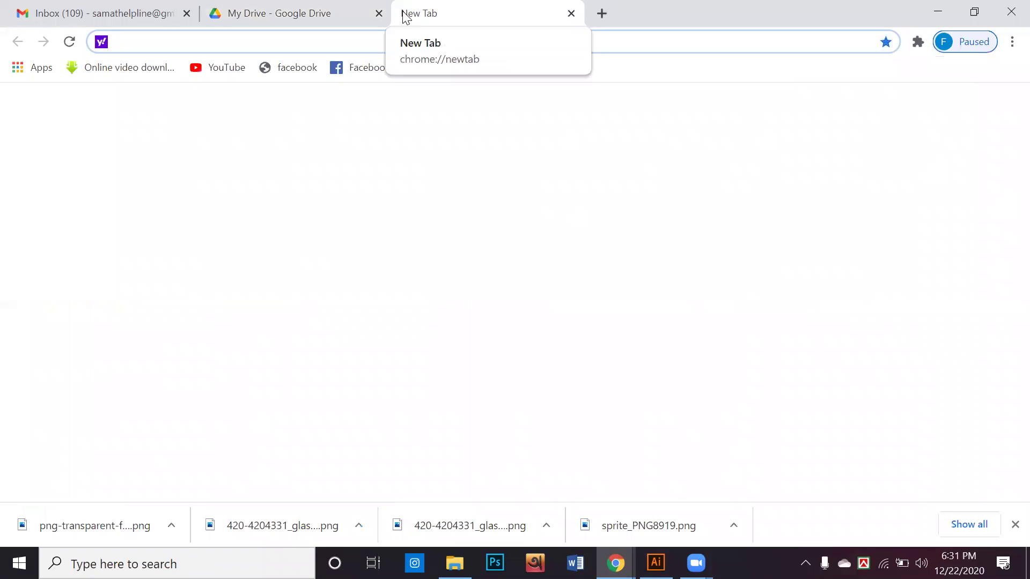
{"action": "left_click", "coordinate": [461, 248]}
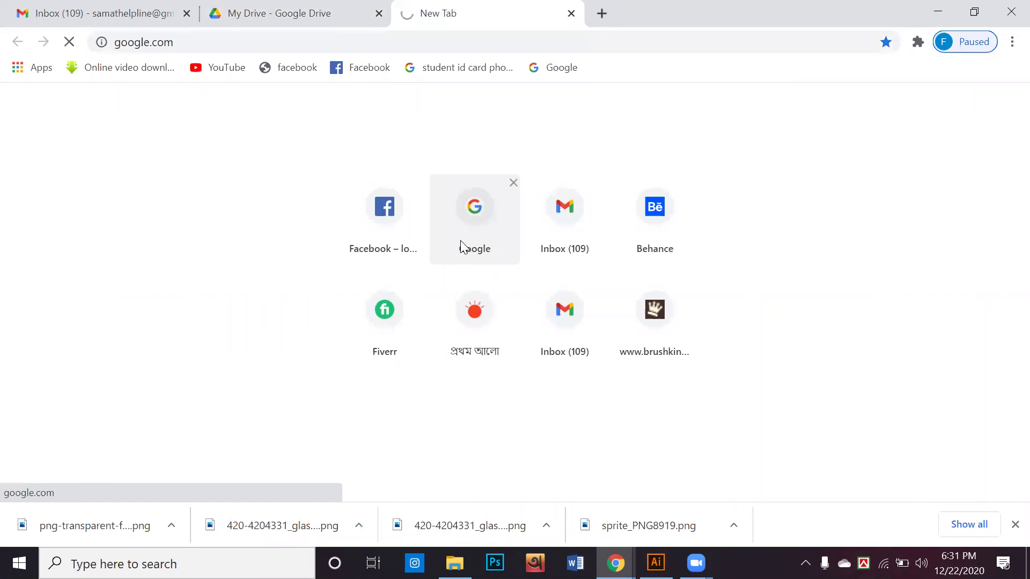
Step: Search Google for "brochure" and show the image results
{"action": "type", "text": "b"}
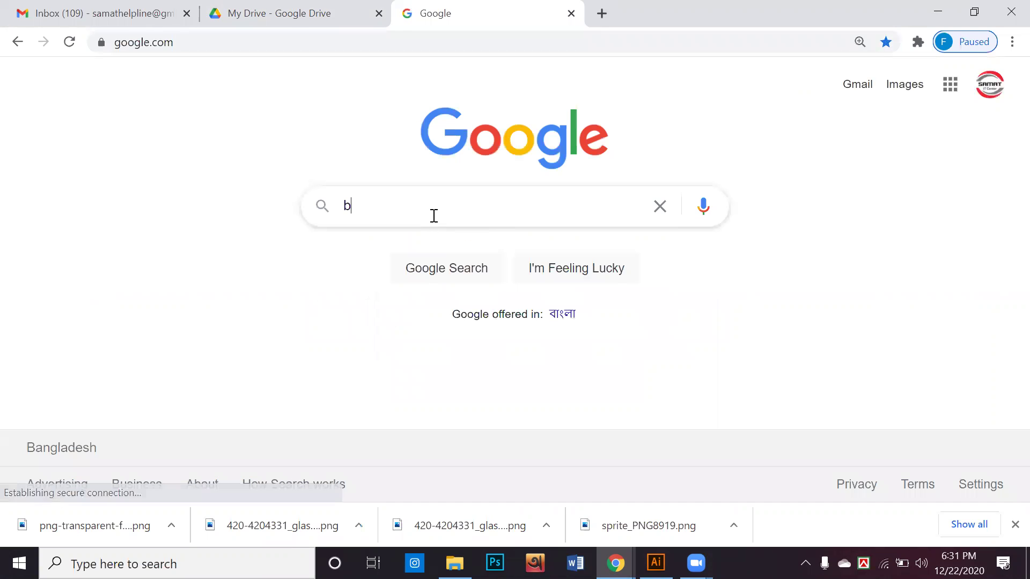
{"action": "type", "text": "r"}
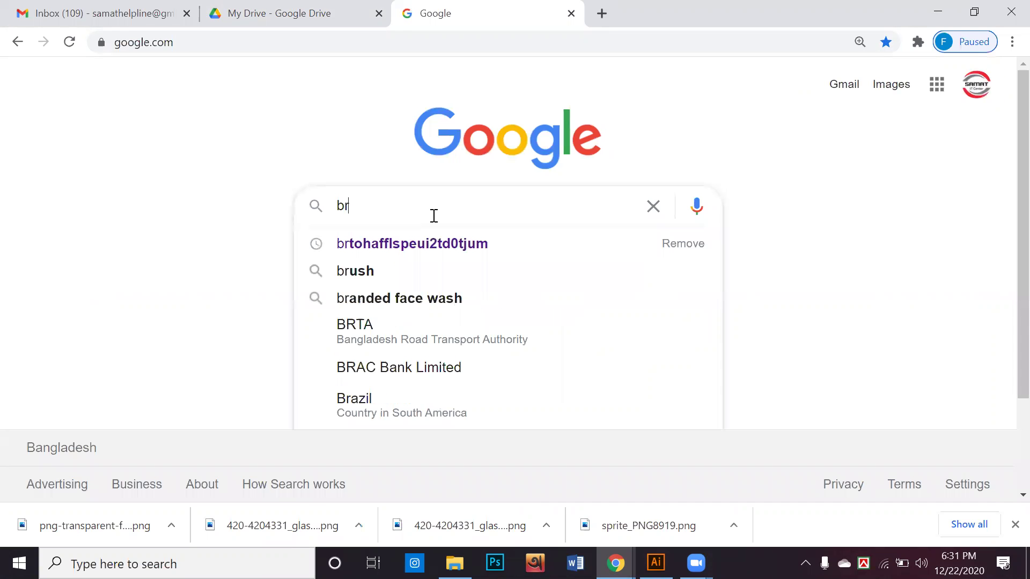
{"action": "type", "text": "oc"}
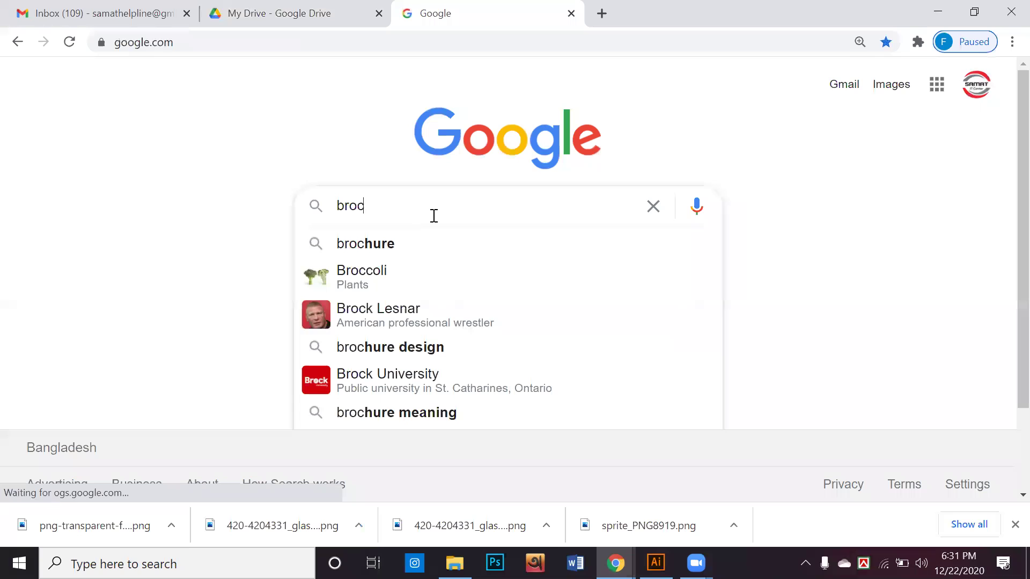
{"action": "key", "text": "Down"}
{"action": "key", "text": "Return"}
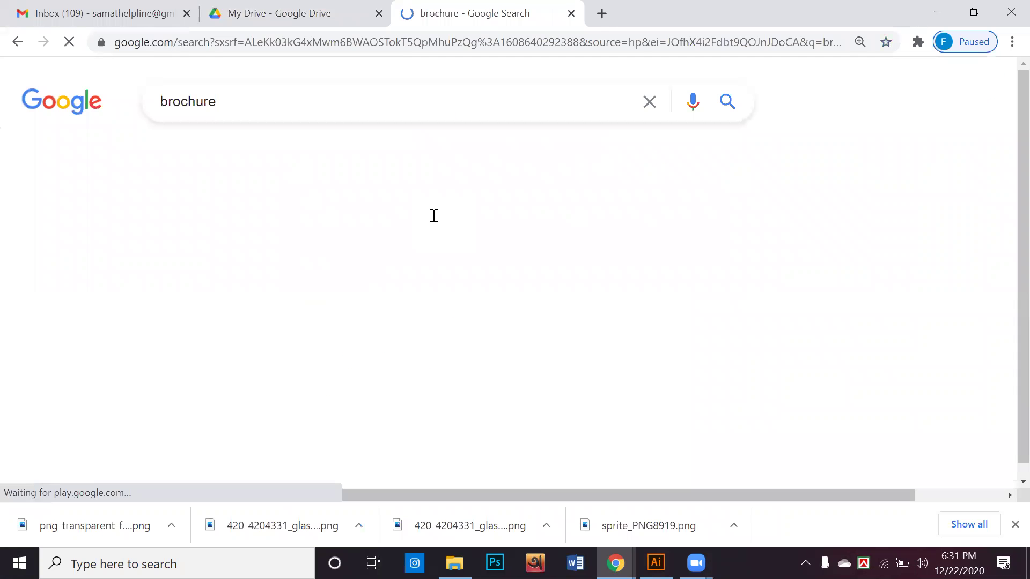
{"action": "left_click", "coordinate": [250, 159]}
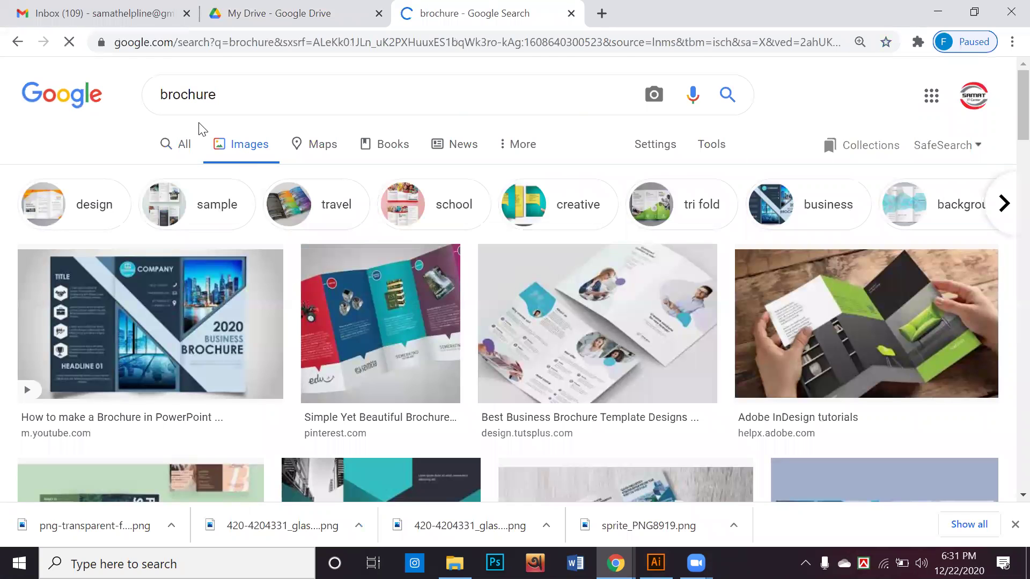
Step: Open the blue Freepik folded brochure result showing both sides and copy its image
{"action": "scroll", "coordinate": [194, 213], "scroll_direction": "down", "scroll_amount": 3}
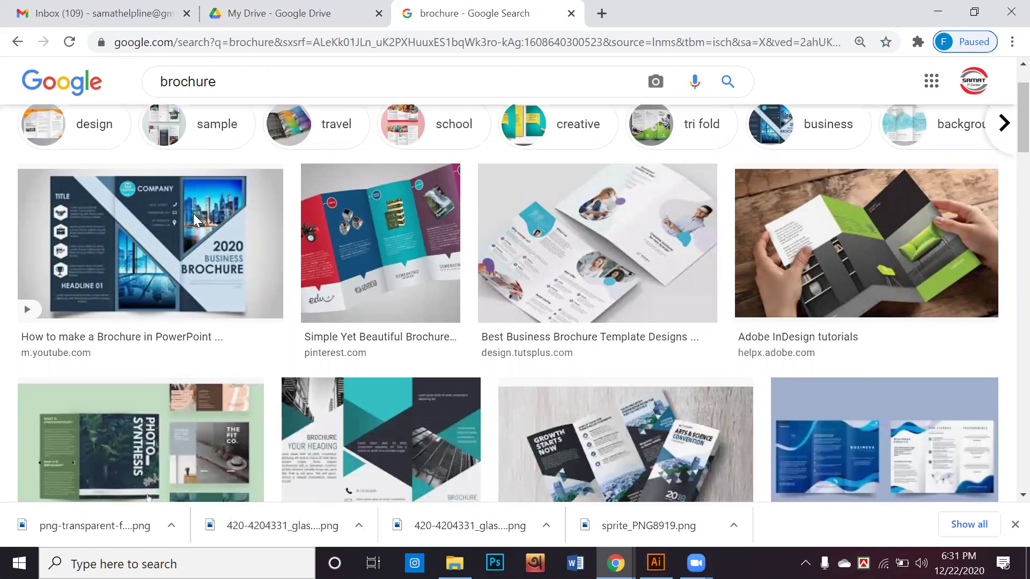
{"action": "scroll", "coordinate": [161, 228], "scroll_direction": "up", "scroll_amount": 2}
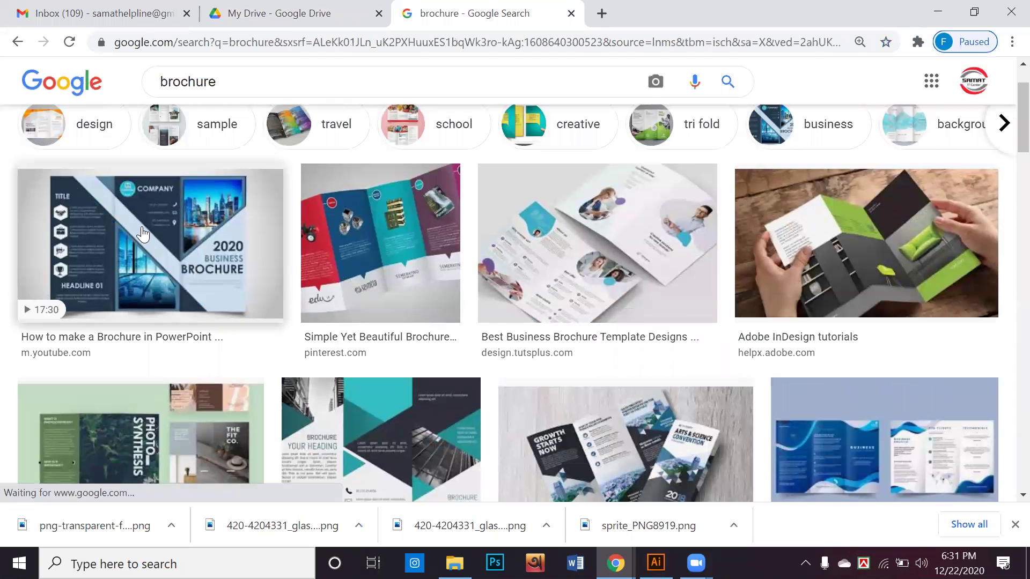
{"action": "left_click", "coordinate": [830, 460]}
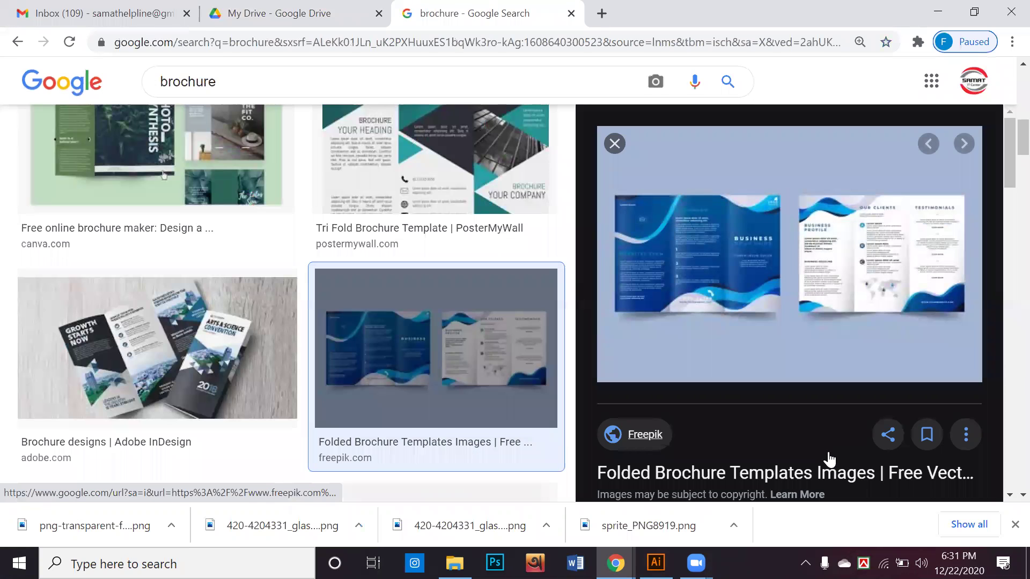
{"action": "right_click", "coordinate": [701, 226]}
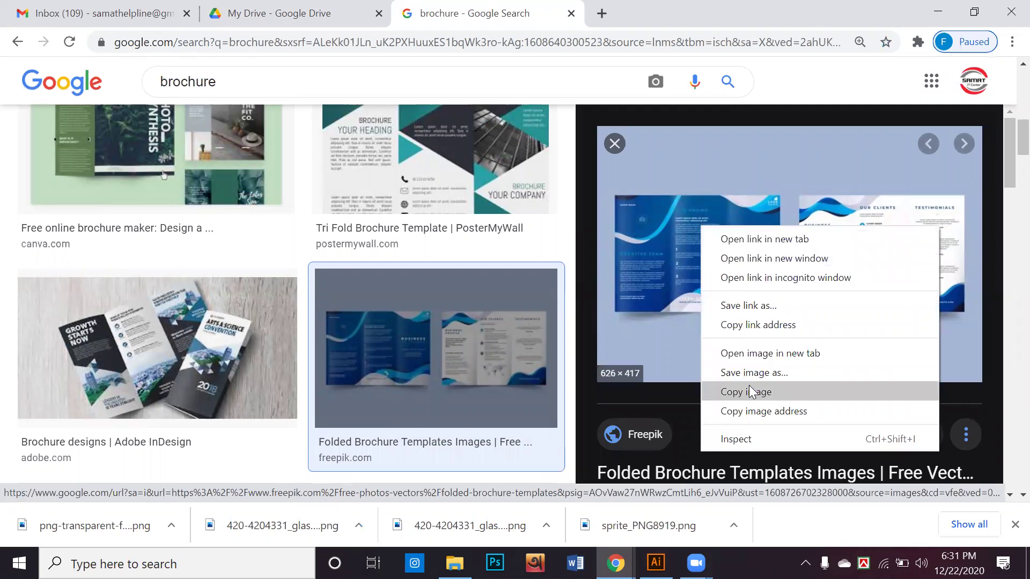
{"action": "left_click", "coordinate": [749, 392]}
Step: Switch back to Illustrator, paste the copied brochure image and place it beside the upper set of columns, to their right
{"action": "left_click", "coordinate": [656, 563]}
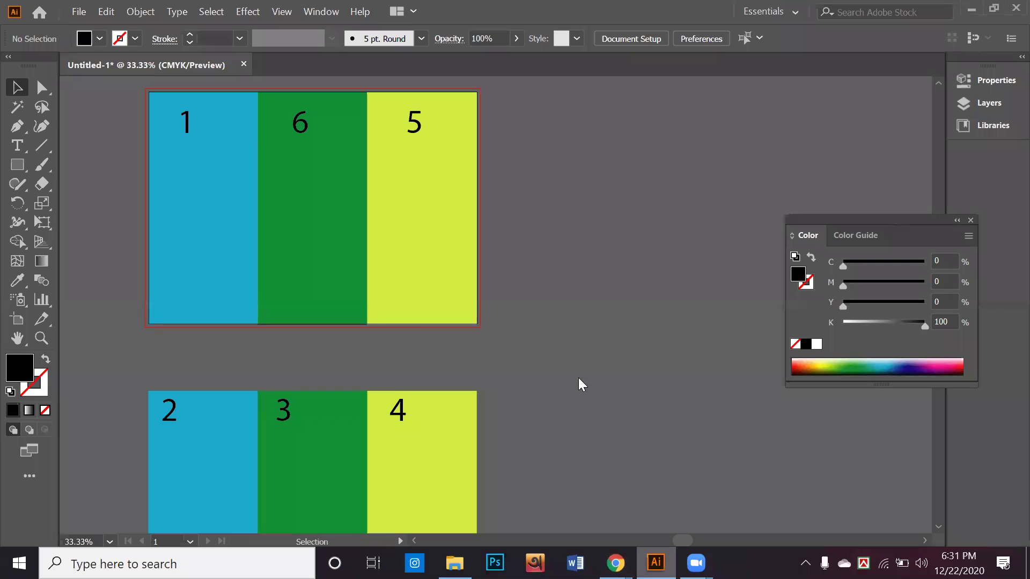
{"action": "key", "text": "ctrl+v"}
{"action": "left_click_drag", "start_coordinate": [563, 317], "coordinate": [736, 213]}
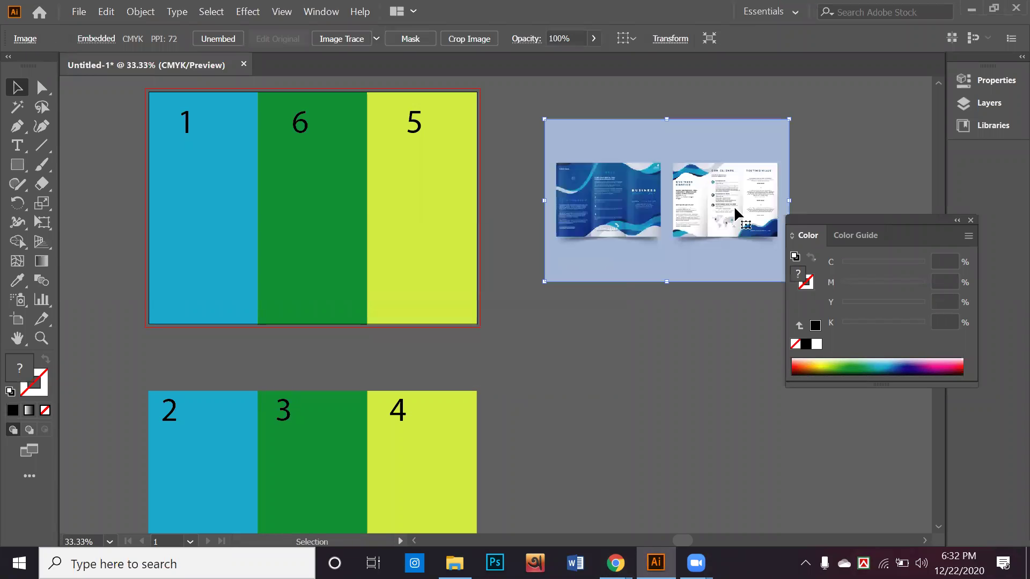
{"action": "left_click_drag", "start_coordinate": [683, 239], "coordinate": [656, 243]}
{"action": "left_click", "coordinate": [622, 327]}
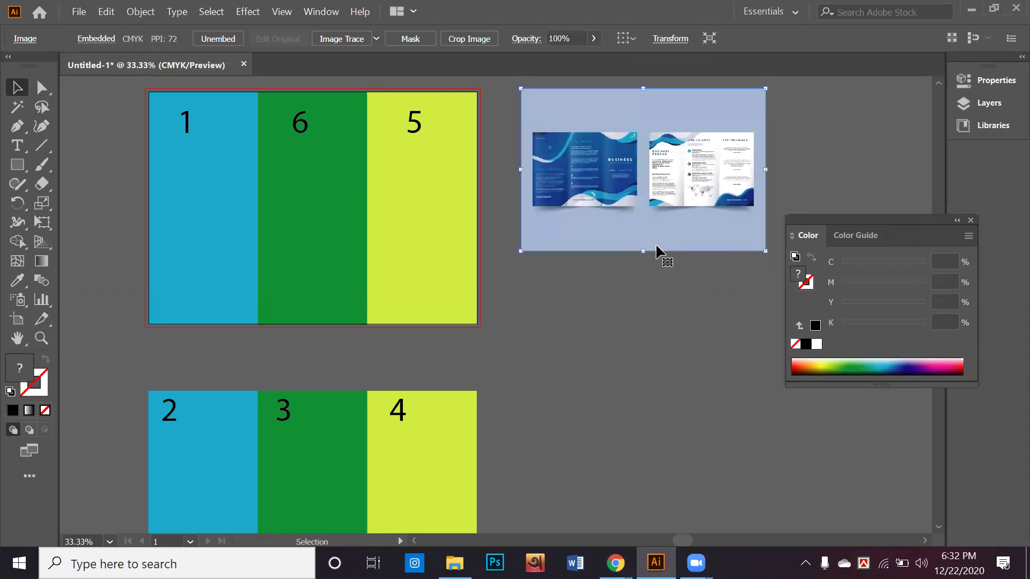
Step: Close the floating Color panel, then move the brochure image closer to the upper columns and enlarge it proportionally
{"action": "left_click", "coordinate": [970, 221]}
{"action": "left_click_drag", "start_coordinate": [719, 179], "coordinate": [687, 189]}
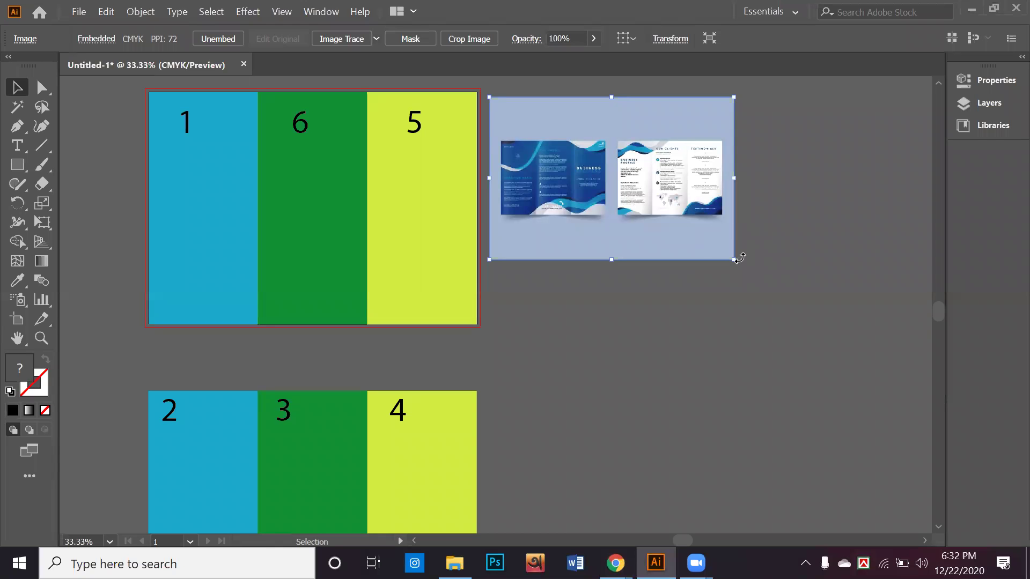
{"action": "left_click_drag", "start_coordinate": [735, 260], "coordinate": [885, 398]}
{"action": "left_click", "coordinate": [838, 401]}
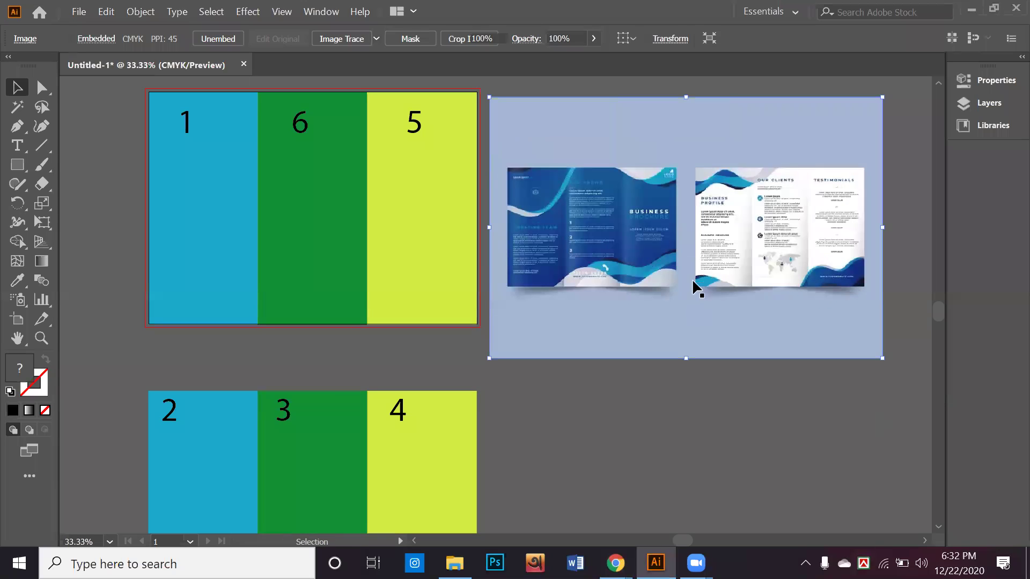
Step: Examine the two brochure sides in the reference image and compare them with the numbered column layout
{"action": "scroll", "coordinate": [693, 272], "scroll_direction": "up", "scroll_amount": 1}
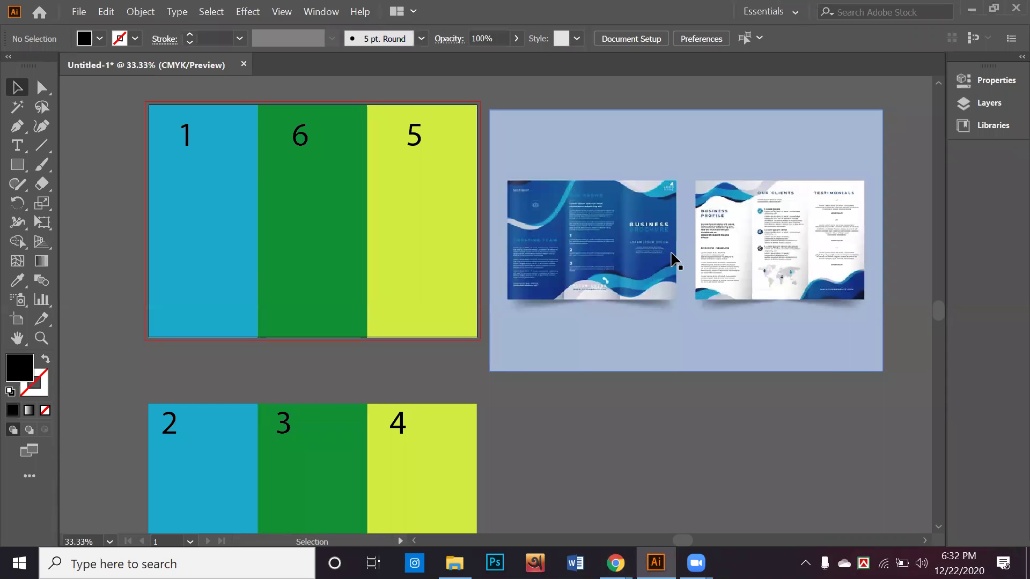
{"action": "scroll", "coordinate": [677, 277], "scroll_direction": "right", "scroll_amount": 1}
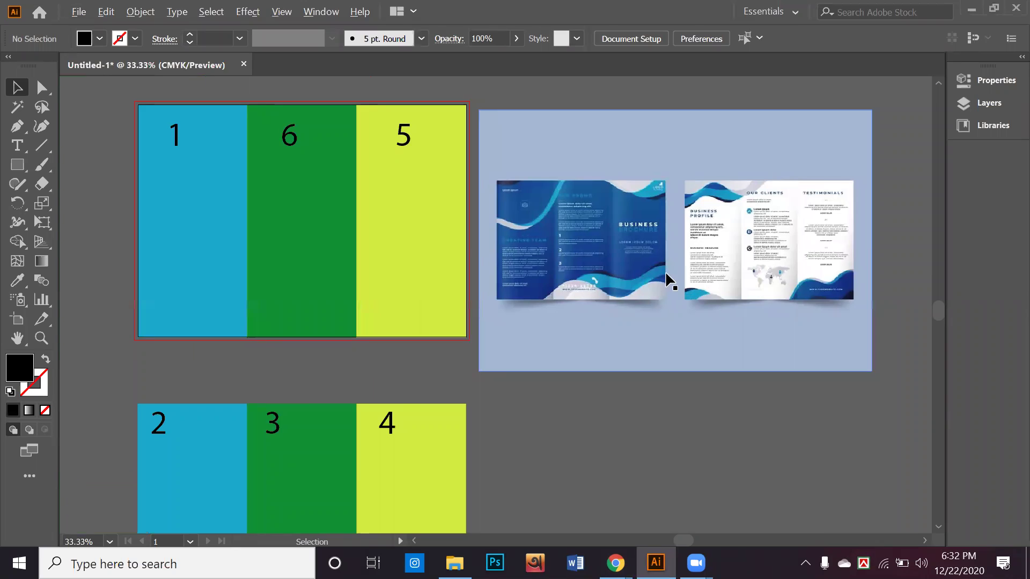
{"action": "scroll", "coordinate": [668, 279], "scroll_direction": "up", "scroll_amount": 1}
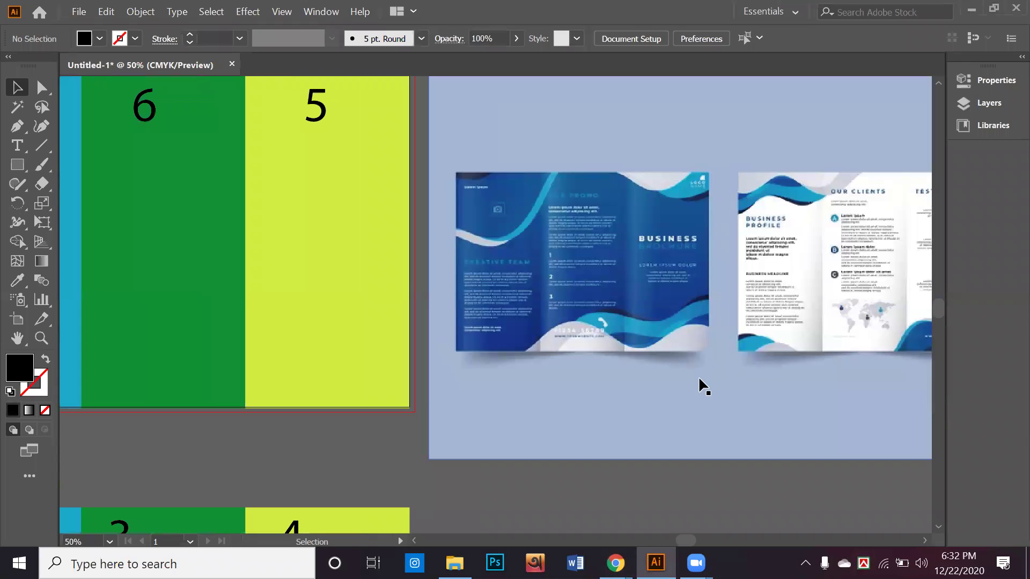
{"action": "scroll", "coordinate": [684, 349], "scroll_direction": "up", "scroll_amount": 1}
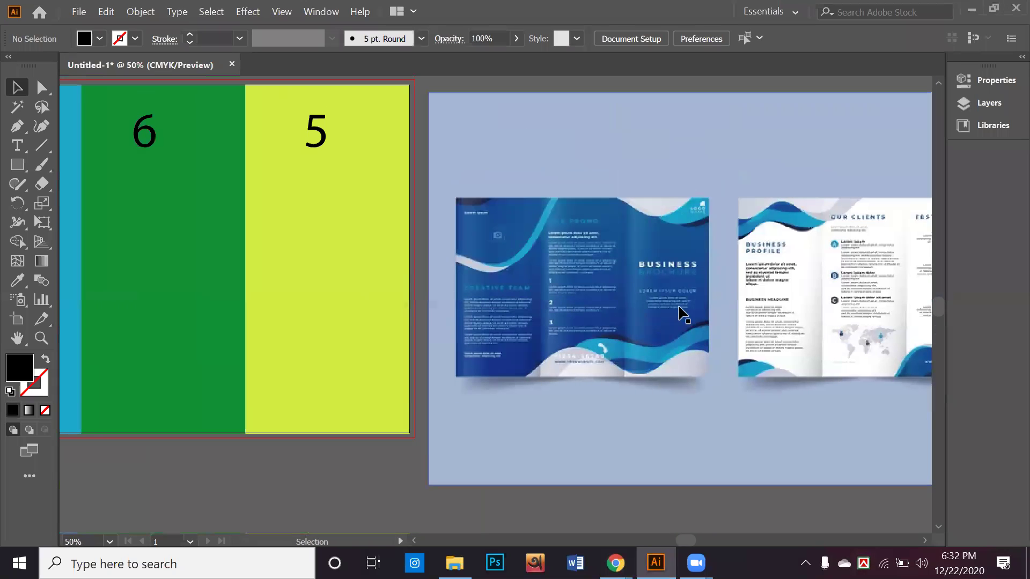
{"action": "scroll", "coordinate": [681, 314], "scroll_direction": "up", "scroll_amount": 1}
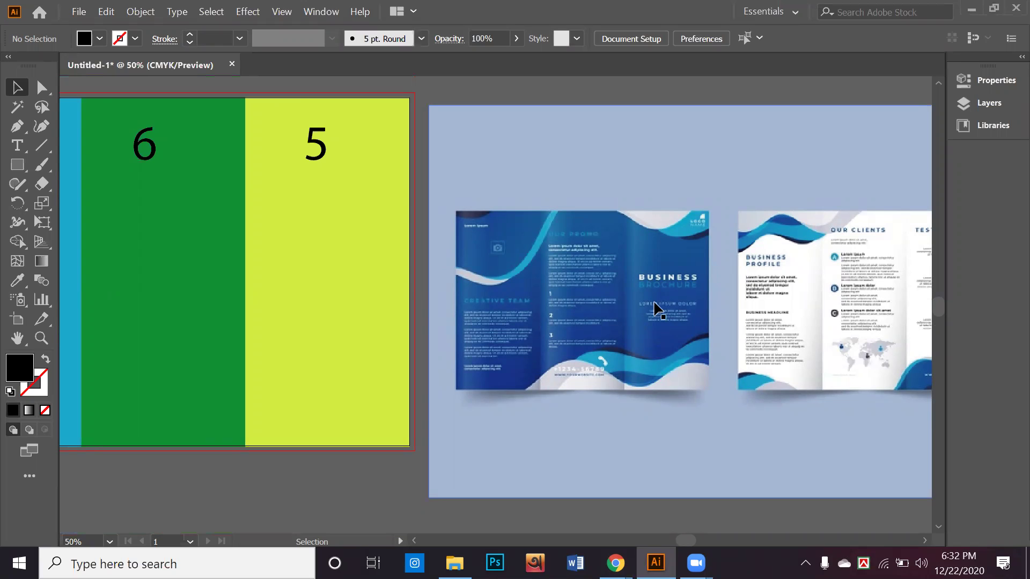
{"action": "left_click_drag", "start_coordinate": [652, 306], "coordinate": [681, 315]}
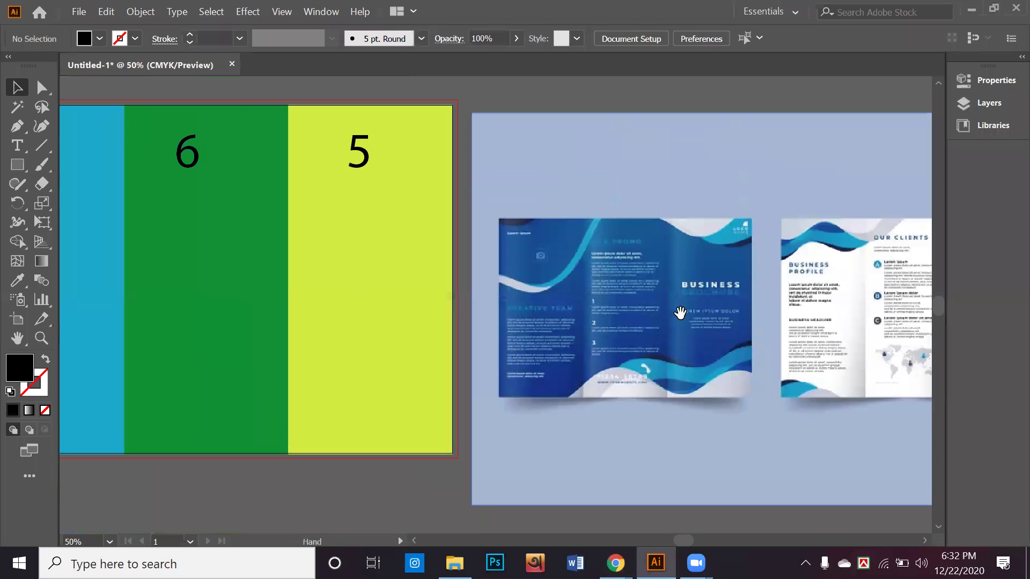
{"action": "left_click_drag", "start_coordinate": [680, 325], "coordinate": [665, 326]}
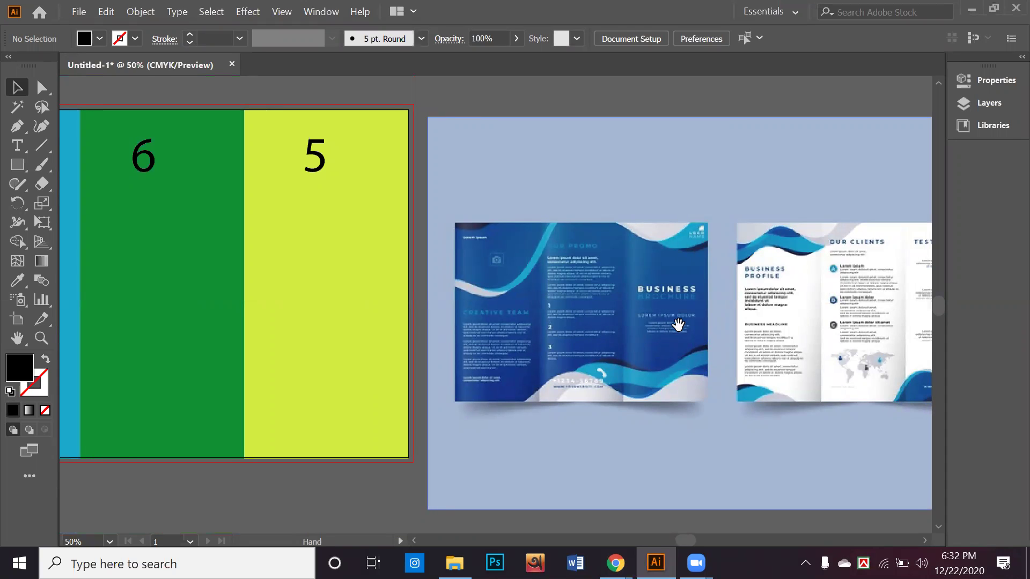
{"action": "left_click_drag", "start_coordinate": [680, 326], "coordinate": [582, 326]}
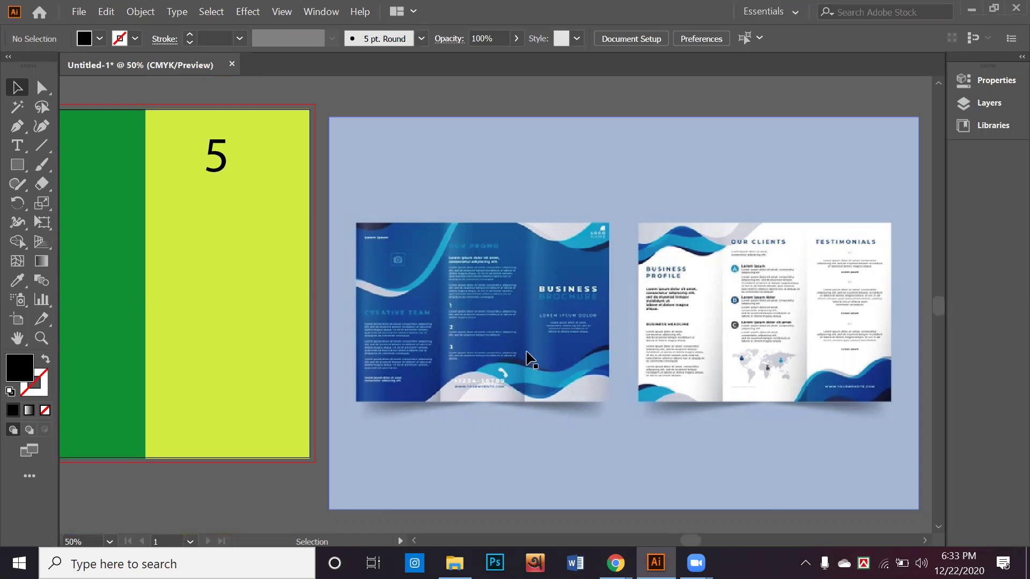
{"action": "scroll", "coordinate": [491, 374], "scroll_direction": "down", "scroll_amount": 2}
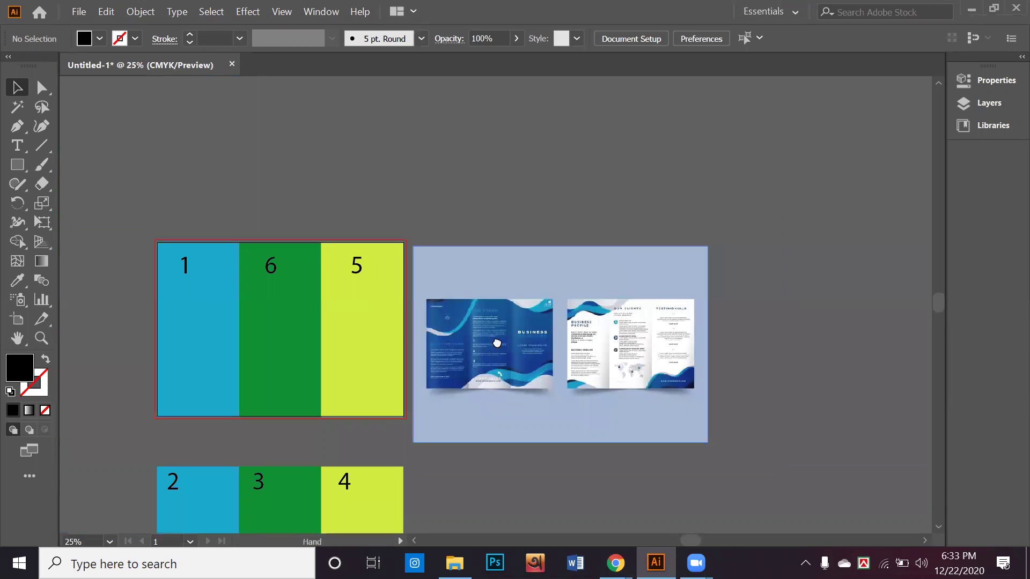
{"action": "scroll", "coordinate": [497, 343], "scroll_direction": "down", "scroll_amount": 1}
{"action": "scroll", "coordinate": [496, 336], "scroll_direction": "down", "scroll_amount": 1}
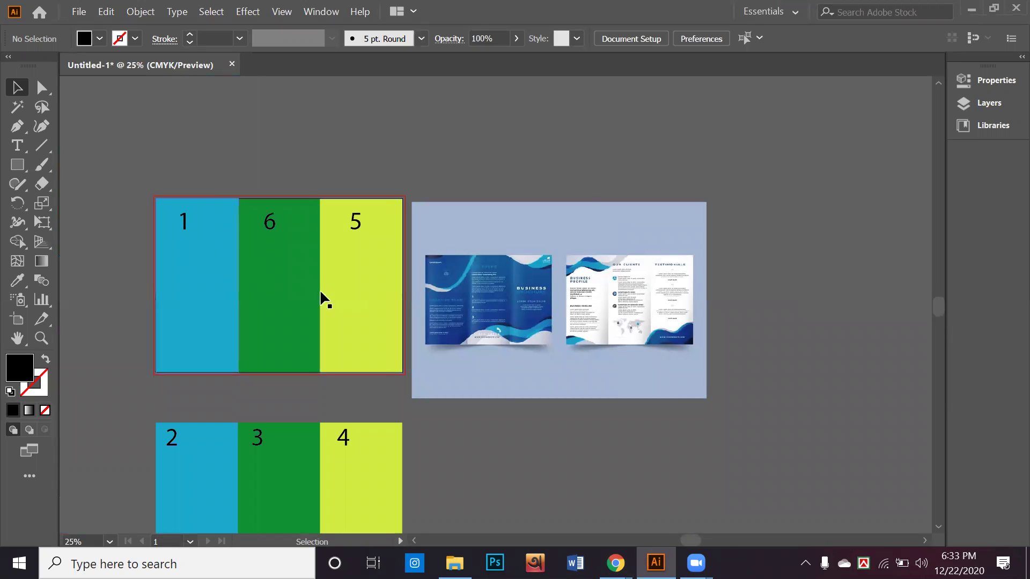
{"action": "left_click_drag", "start_coordinate": [351, 301], "coordinate": [381, 280]}
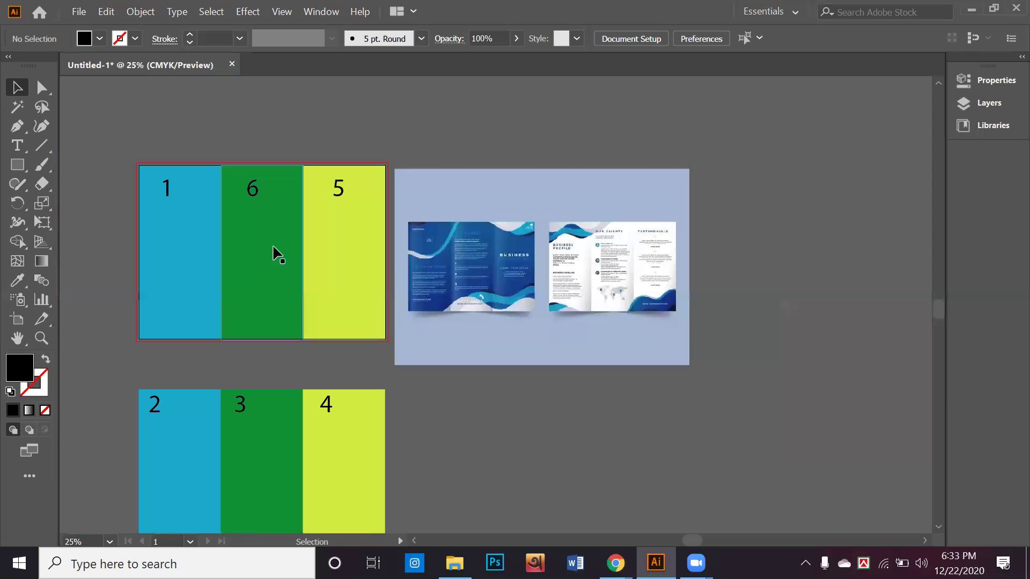
Step: Duplicate the upper set of columns 1, 6, 5 and place the copy to the left of the 2, 3, 4 set
{"action": "left_click_drag", "start_coordinate": [127, 161], "coordinate": [356, 250]}
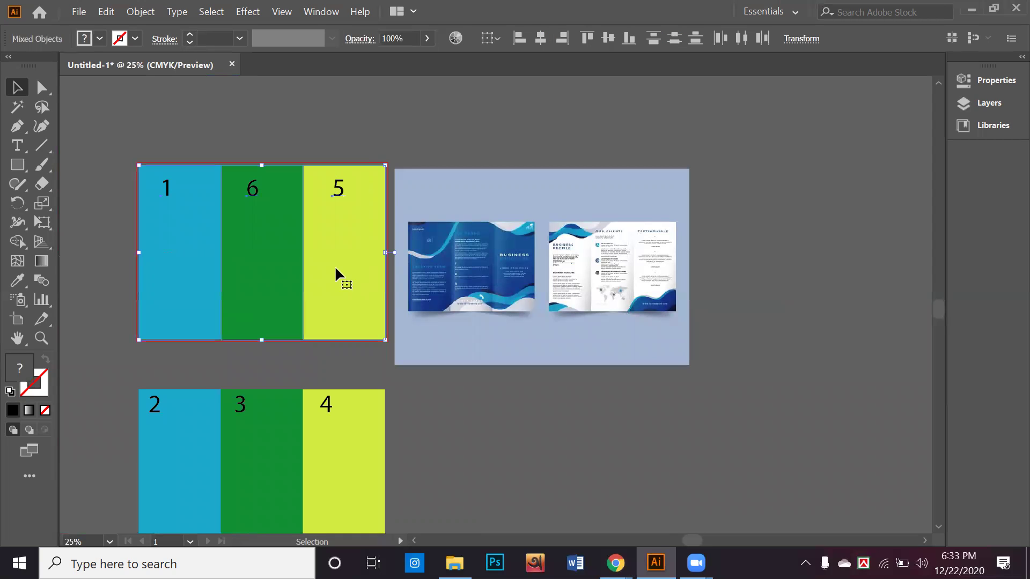
{"action": "left_click", "coordinate": [476, 375]}
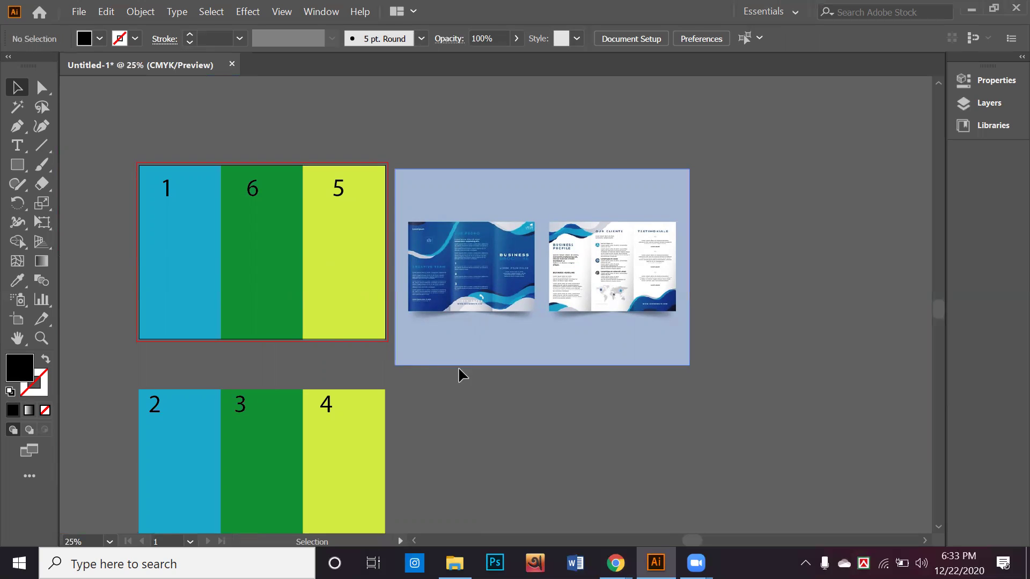
{"action": "left_click_drag", "start_coordinate": [322, 267], "coordinate": [456, 245]}
{"action": "left_click_drag", "start_coordinate": [278, 148], "coordinate": [600, 262]}
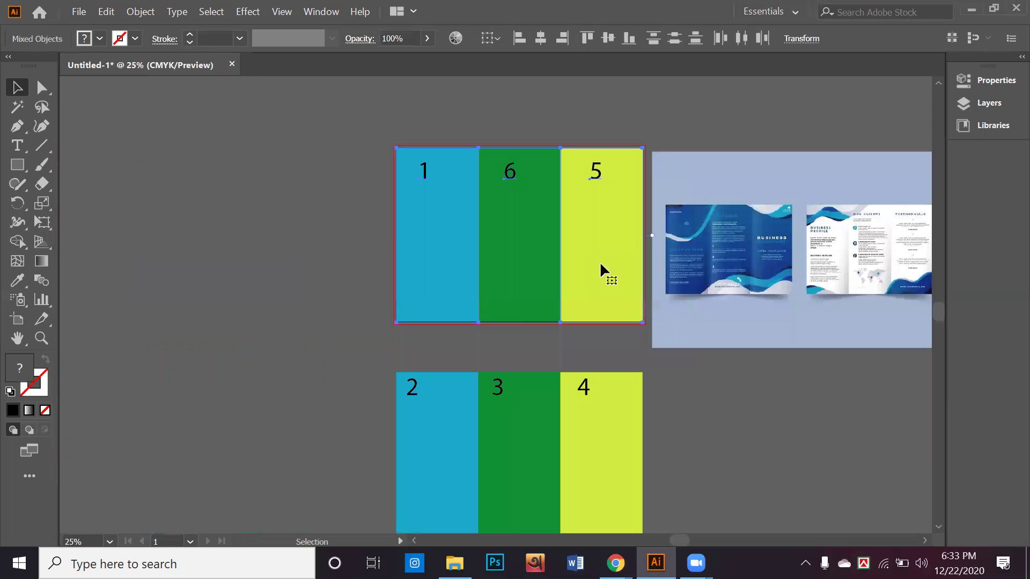
{"action": "left_click_drag", "start_coordinate": [589, 228], "coordinate": [294, 460]}
{"action": "scroll", "coordinate": [300, 365], "scroll_direction": "down", "scroll_amount": 1}
{"action": "scroll", "coordinate": [301, 365], "scroll_direction": "left", "scroll_amount": 1}
Step: Rearrange the numbers on the duplicated columns to read 5 on blue, 6 on green and 1 on yellow
{"action": "left_click", "coordinate": [287, 295]}
{"action": "left_click_drag", "start_coordinate": [248, 365], "coordinate": [349, 372]}
{"action": "left_click", "coordinate": [165, 358]}
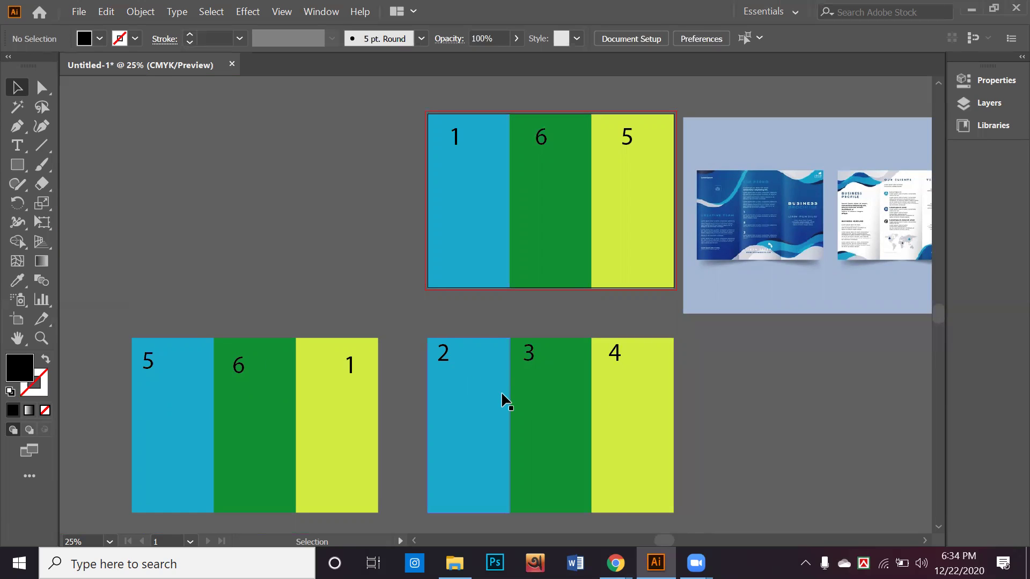
Step: Examine the blue outer side of the reference brochure up close, covering its front cover, middle and flap panels
{"action": "scroll", "coordinate": [500, 399], "scroll_direction": "down", "scroll_amount": 4}
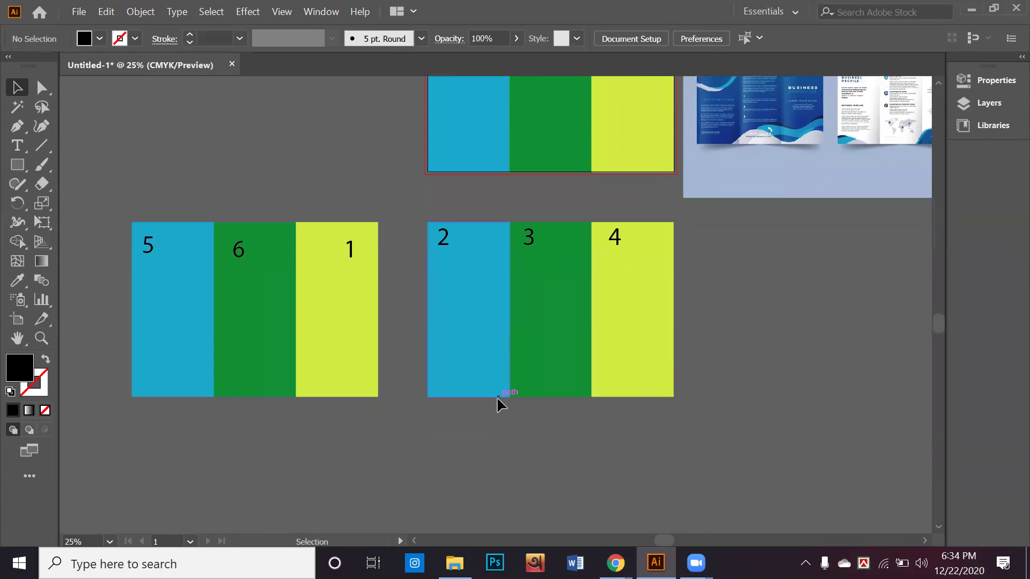
{"action": "scroll", "coordinate": [497, 397], "scroll_direction": "down", "scroll_amount": 3}
{"action": "scroll", "coordinate": [656, 360], "scroll_direction": "up", "scroll_amount": 4}
{"action": "left_click_drag", "start_coordinate": [753, 220], "coordinate": [543, 443]}
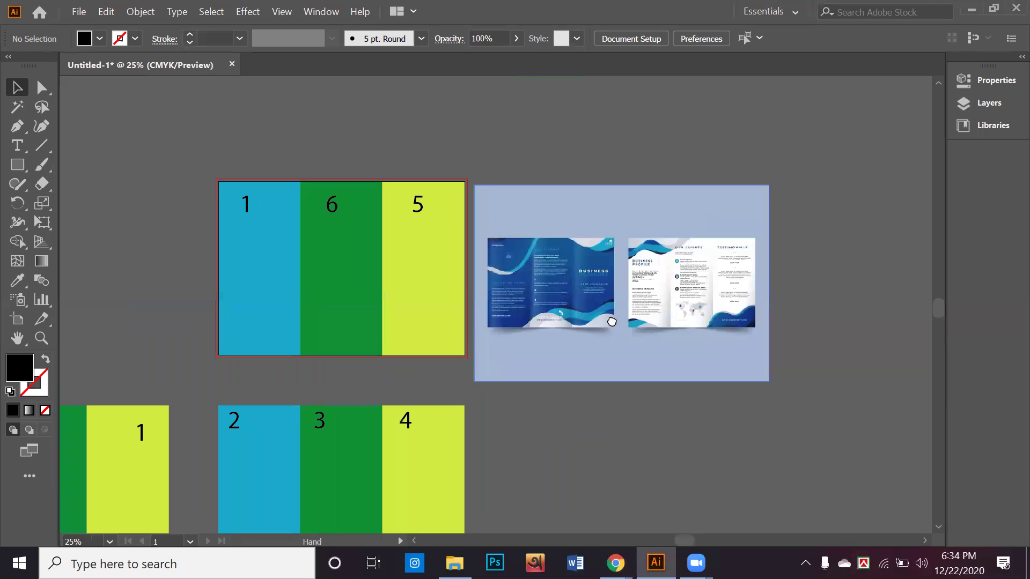
{"action": "scroll", "coordinate": [612, 320], "scroll_direction": "up", "scroll_amount": 4}
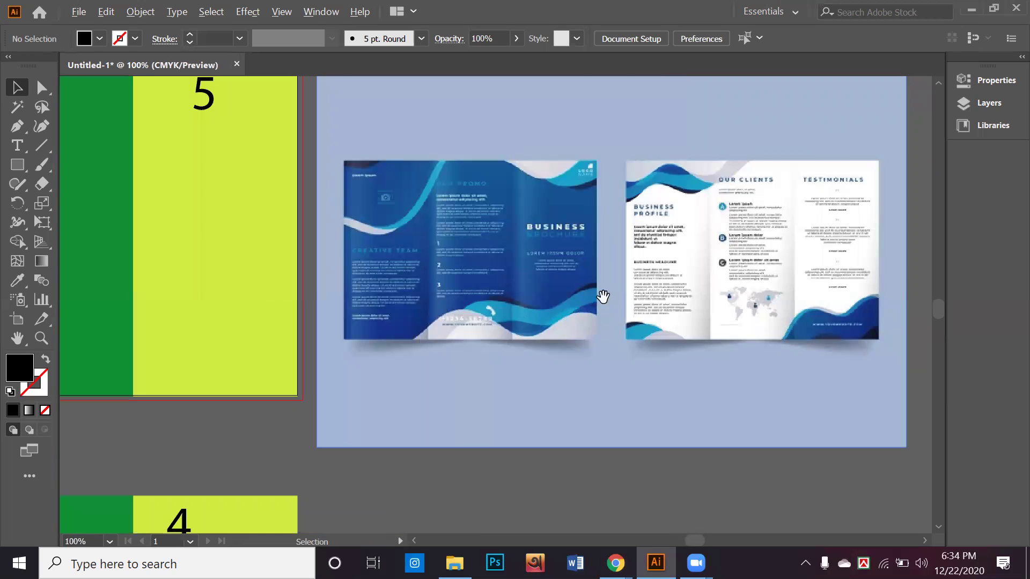
{"action": "scroll", "coordinate": [604, 296], "scroll_direction": "up", "scroll_amount": 2}
{"action": "scroll", "coordinate": [610, 396], "scroll_direction": "down", "scroll_amount": 1}
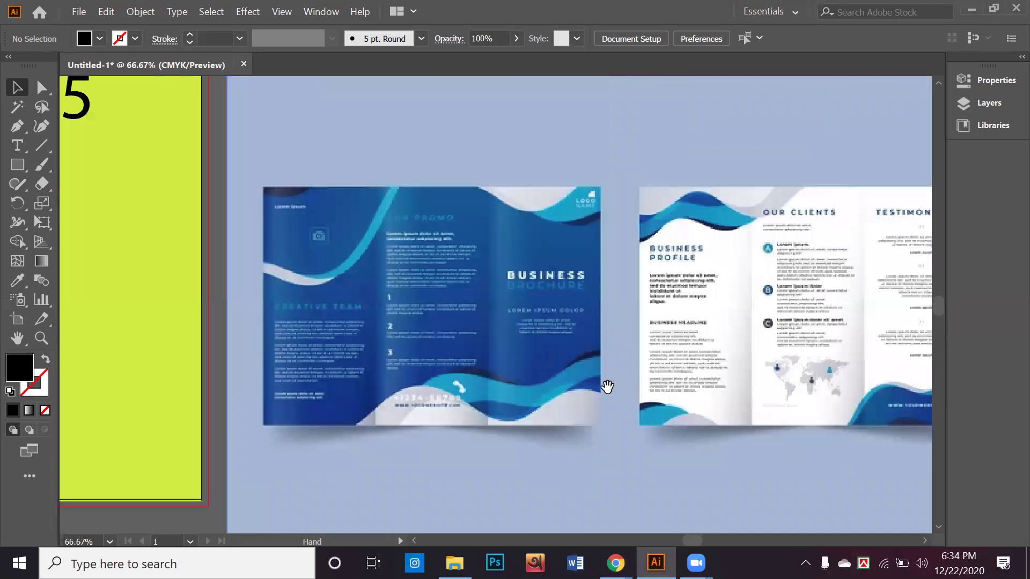
{"action": "scroll", "coordinate": [579, 371], "scroll_direction": "up", "scroll_amount": 1}
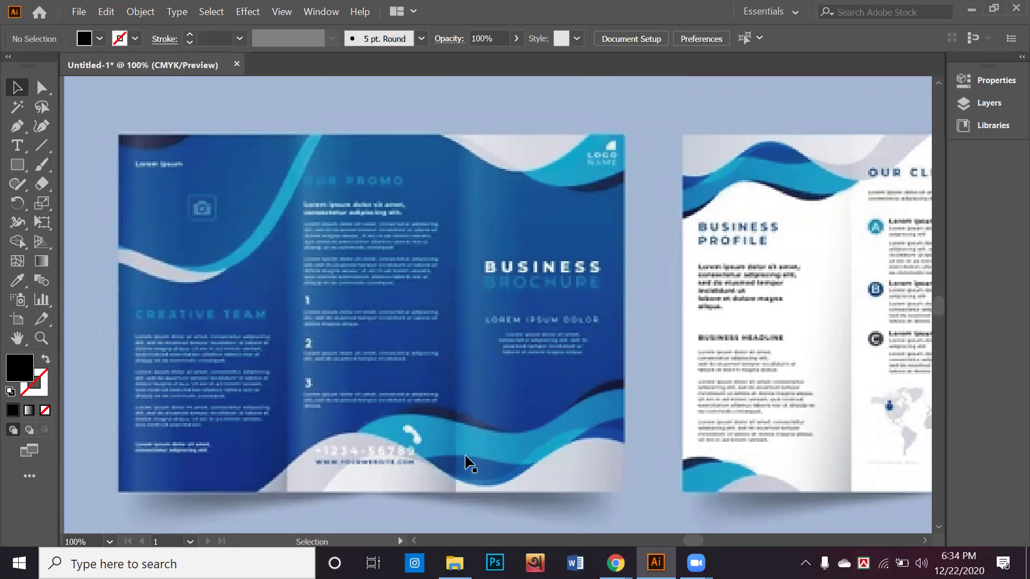
{"action": "scroll", "coordinate": [460, 465], "scroll_direction": "down", "scroll_amount": 1}
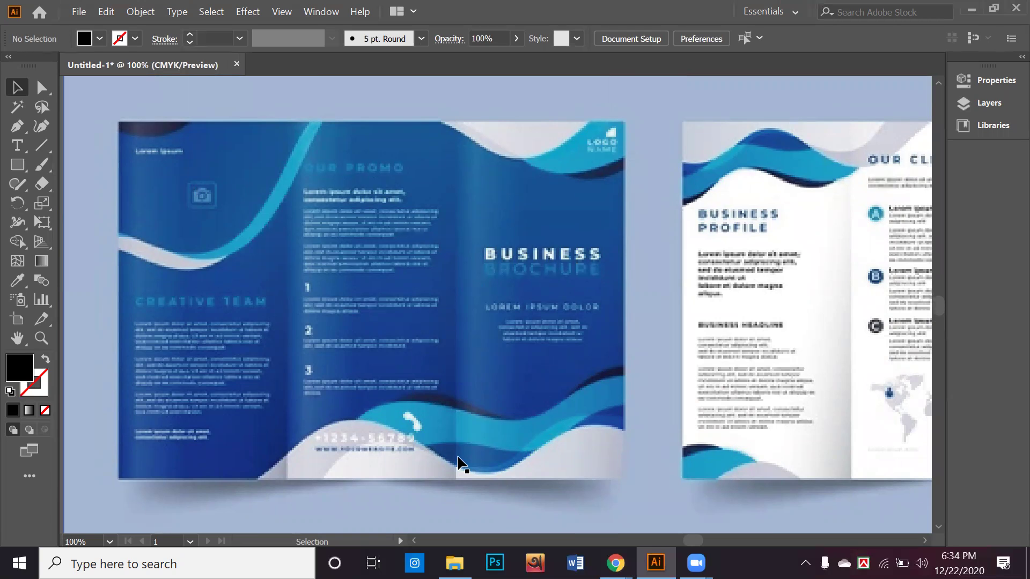
{"action": "scroll", "coordinate": [460, 380], "scroll_direction": "down", "scroll_amount": 3}
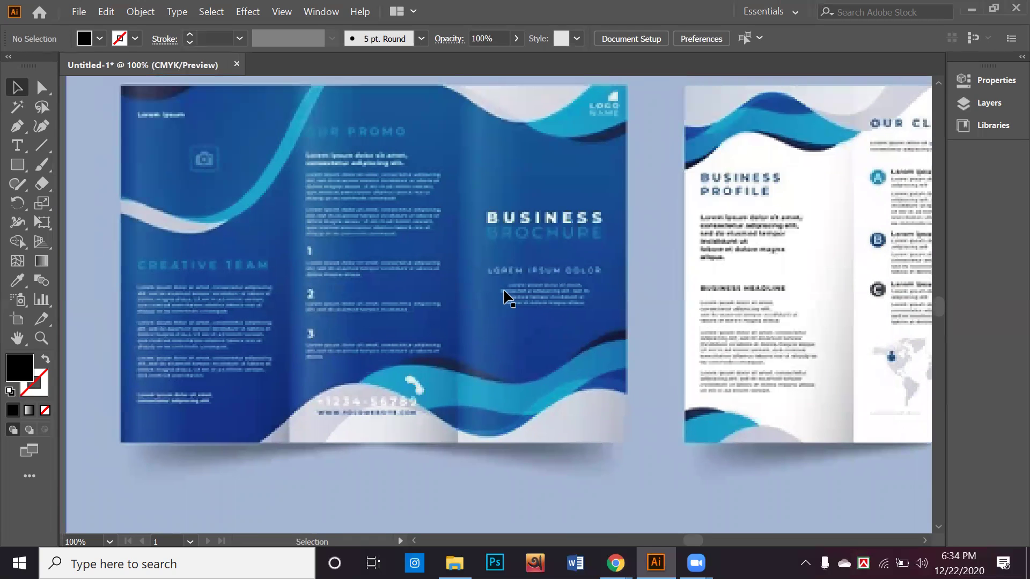
{"action": "scroll", "coordinate": [525, 338], "scroll_direction": "up", "scroll_amount": 5}
{"action": "scroll", "coordinate": [409, 356], "scroll_direction": "down", "scroll_amount": 1}
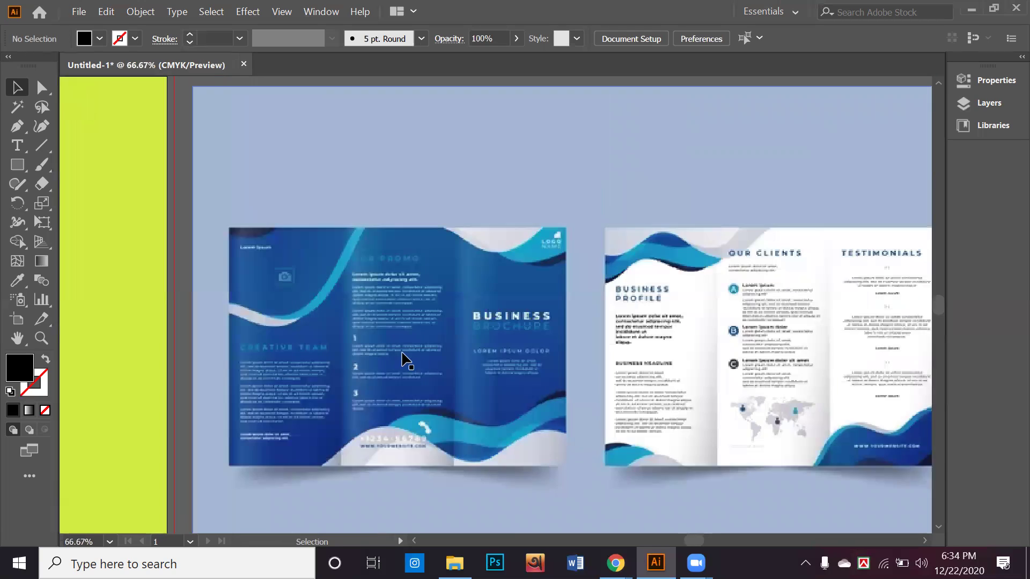
{"action": "left_click_drag", "start_coordinate": [429, 369], "coordinate": [333, 342]}
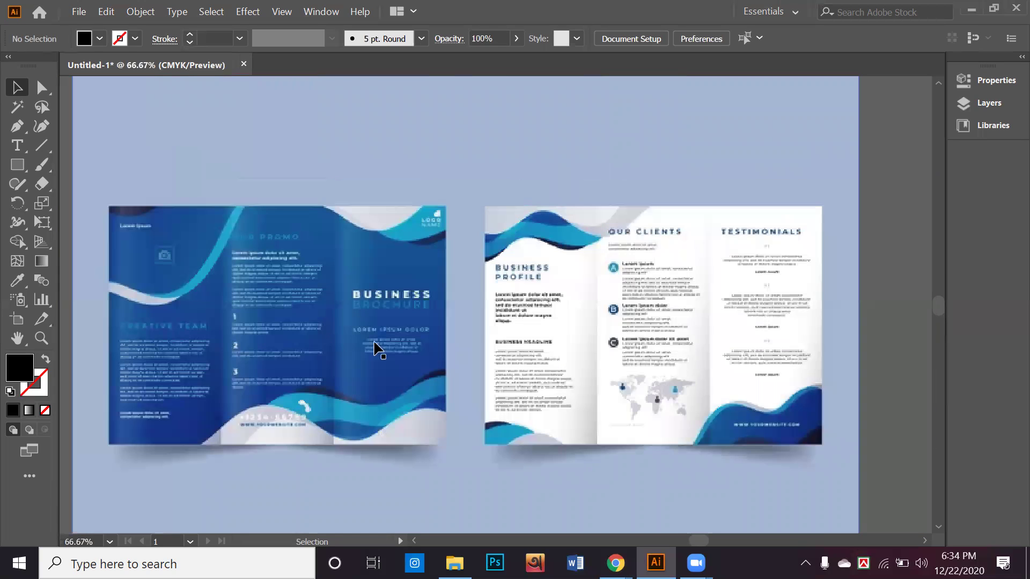
{"action": "scroll", "coordinate": [379, 350], "scroll_direction": "up", "scroll_amount": 1}
{"action": "left_click_drag", "start_coordinate": [409, 349], "coordinate": [379, 352]}
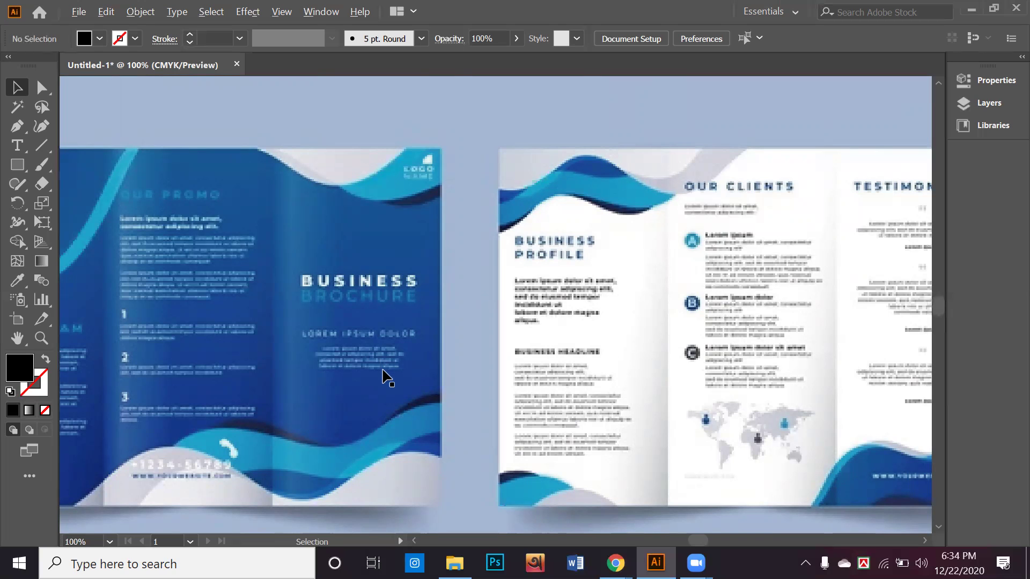
Step: Examine the white inner side of the reference brochure and compare both sides with the numbered column sets
{"action": "key", "text": "ctrl+minus"}
{"action": "key", "text": "ctrl+minus"}
{"action": "scroll", "coordinate": [384, 380], "scroll_direction": "down", "scroll_amount": 1}
{"action": "scroll", "coordinate": [384, 378], "scroll_direction": "up", "scroll_amount": 1}
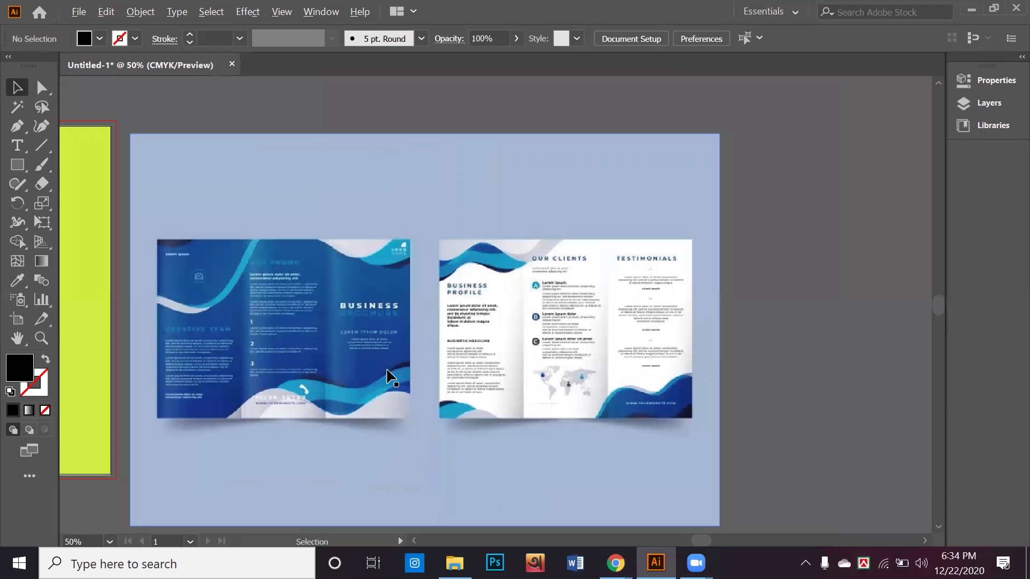
{"action": "scroll", "coordinate": [387, 376], "scroll_direction": "up", "scroll_amount": 1}
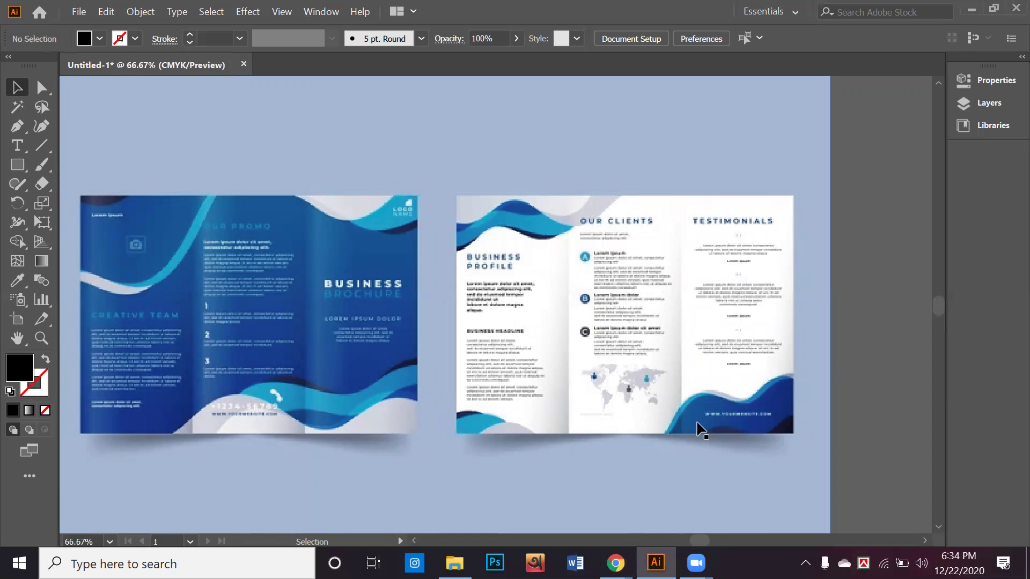
{"action": "scroll", "coordinate": [745, 398], "scroll_direction": "left", "scroll_amount": 1}
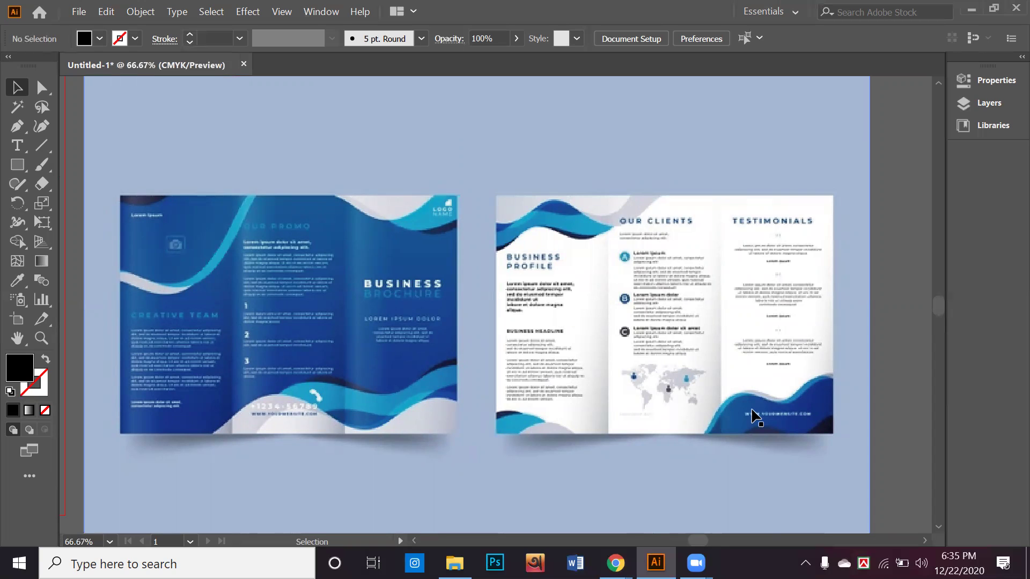
{"action": "scroll", "coordinate": [739, 430], "scroll_direction": "down", "scroll_amount": 3}
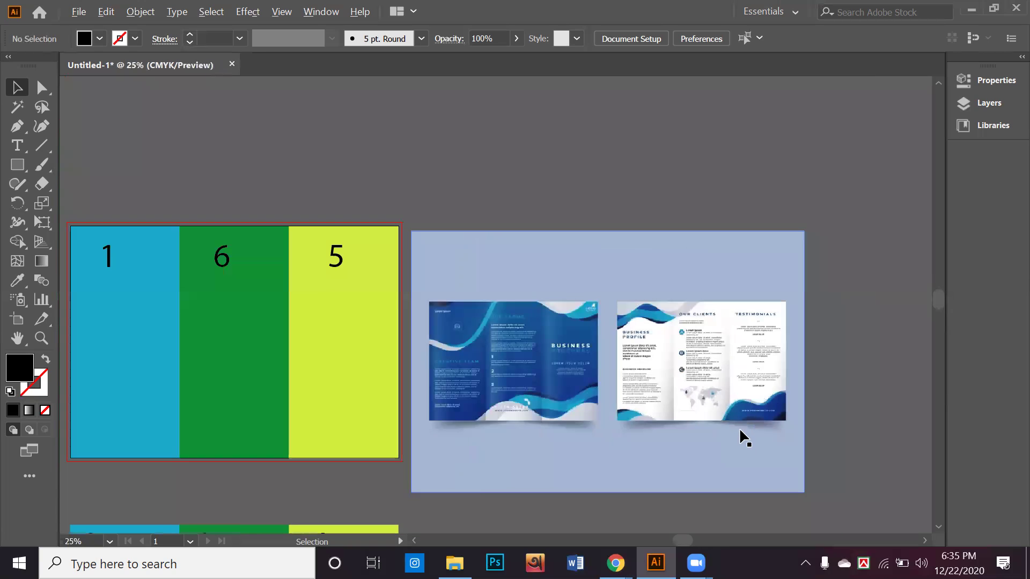
{"action": "scroll", "coordinate": [739, 427], "scroll_direction": "down", "scroll_amount": 3}
{"action": "scroll", "coordinate": [708, 467], "scroll_direction": "down", "scroll_amount": 3}
{"action": "scroll", "coordinate": [738, 333], "scroll_direction": "up", "scroll_amount": 1}
{"action": "left_click_drag", "start_coordinate": [714, 281], "coordinate": [697, 301]}
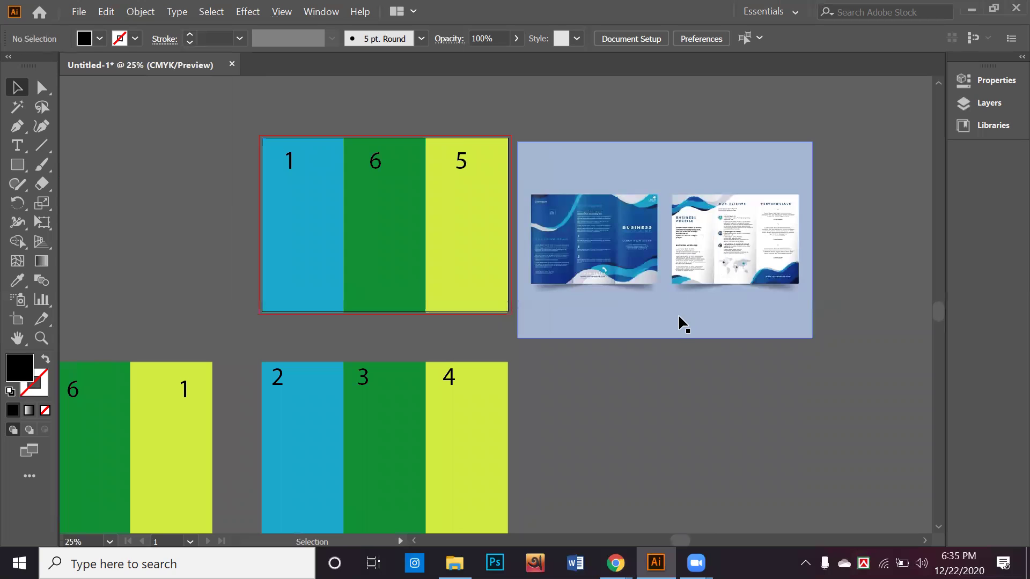
Step: Delete the upper set of columns 1, 6, 5 together with their numbers from the artboard
{"action": "left_click", "coordinate": [654, 334]}
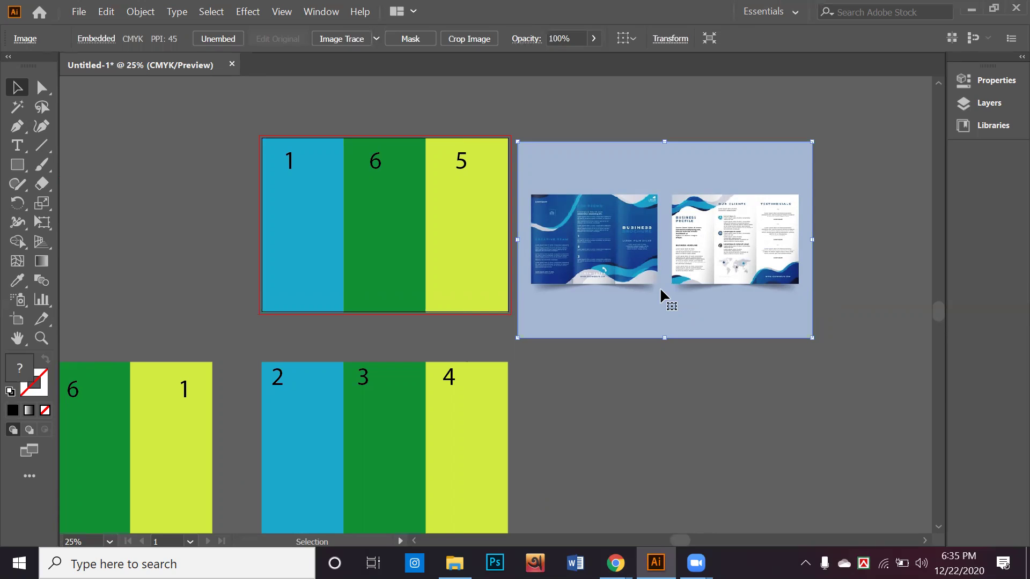
{"action": "left_click_drag", "start_coordinate": [234, 254], "coordinate": [486, 143]}
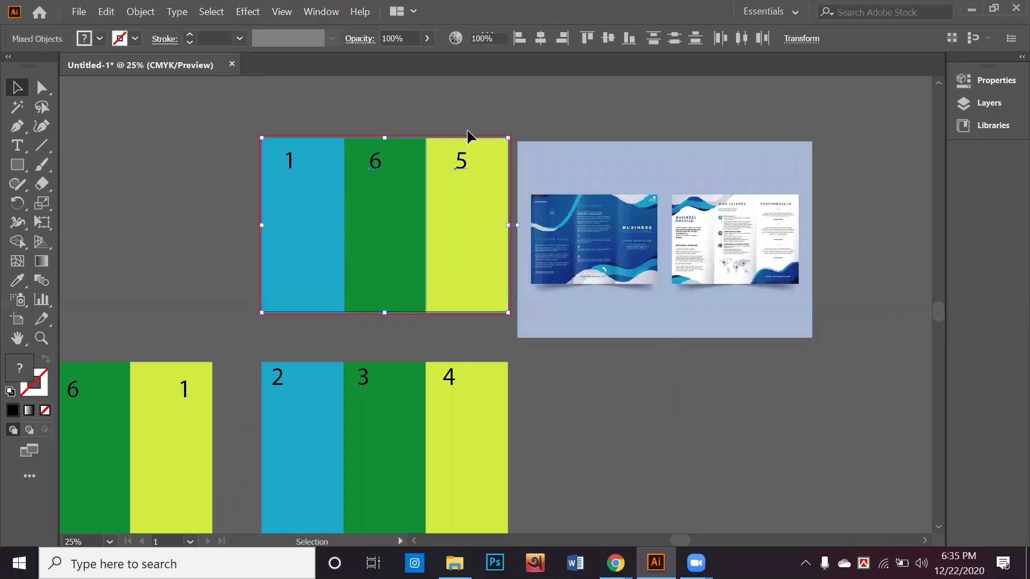
{"action": "key", "text": "Delete"}
{"action": "scroll", "coordinate": [349, 193], "scroll_direction": "down", "scroll_amount": 4}
{"action": "left_click", "coordinate": [17, 338]}
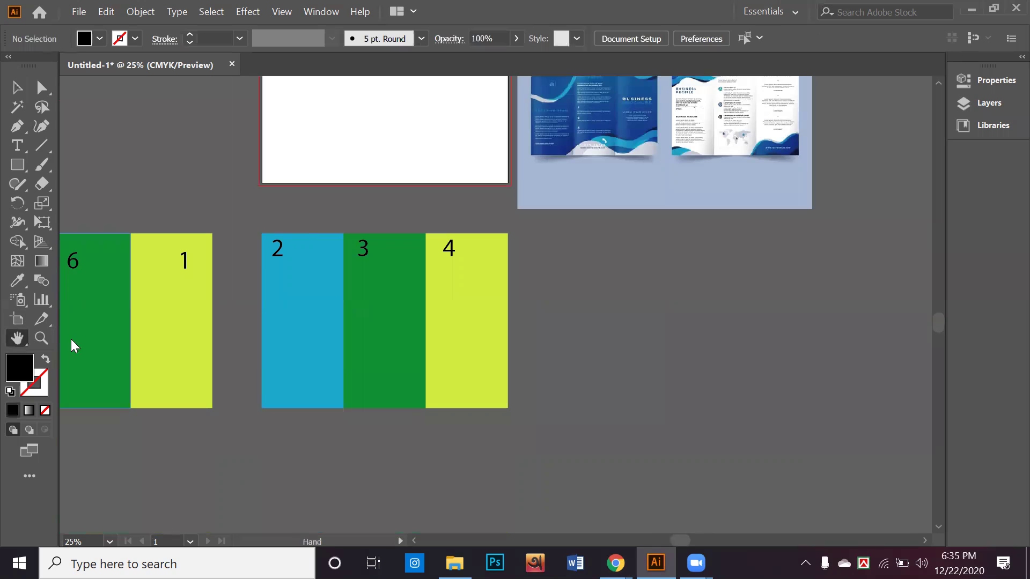
{"action": "left_click_drag", "start_coordinate": [310, 348], "coordinate": [525, 346]}
{"action": "left_click", "coordinate": [15, 88]}
{"action": "left_click_drag", "start_coordinate": [175, 210], "coordinate": [414, 369]}
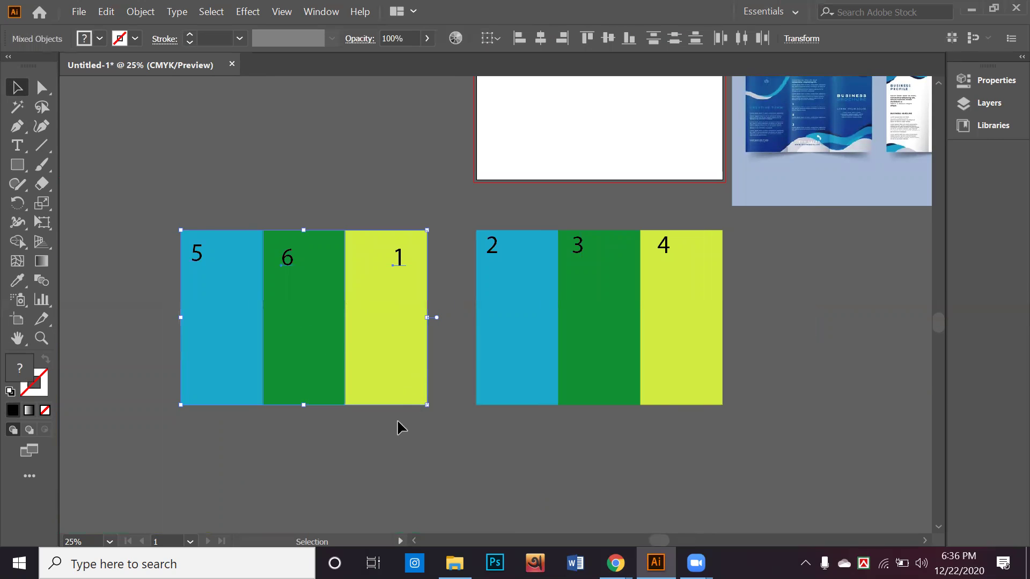
{"action": "left_click", "coordinate": [743, 409]}
{"action": "left_click_drag", "start_coordinate": [522, 276], "coordinate": [477, 263]}
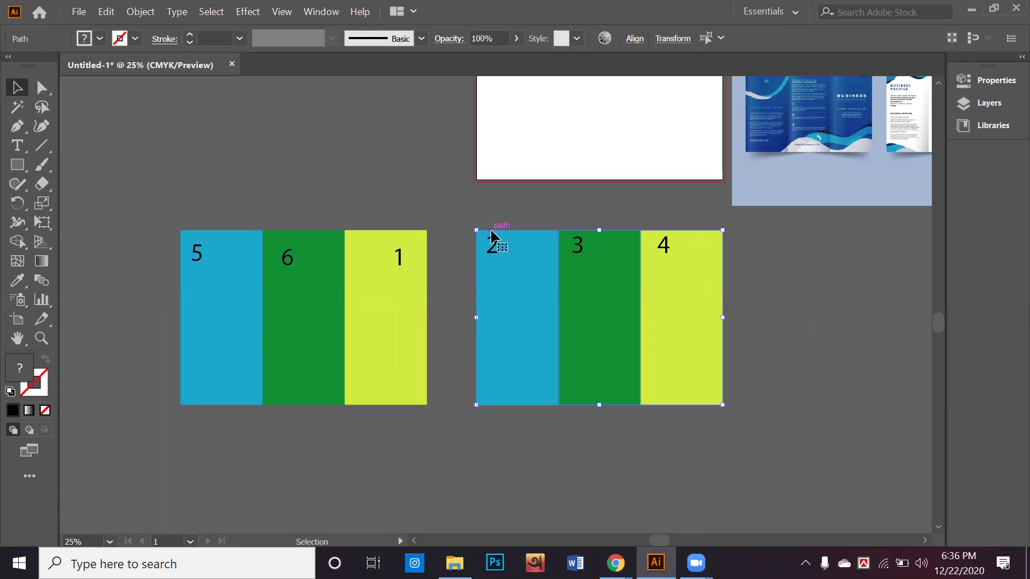
{"action": "left_click", "coordinate": [301, 78]}
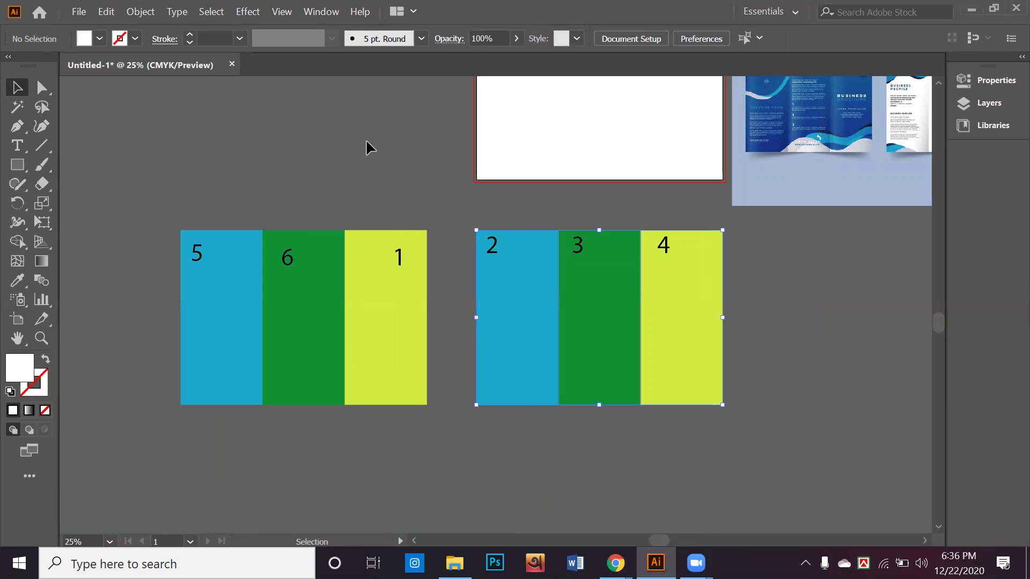
Step: Try moving the blue column 5 away from its set and undo the move
{"action": "left_click", "coordinate": [251, 309]}
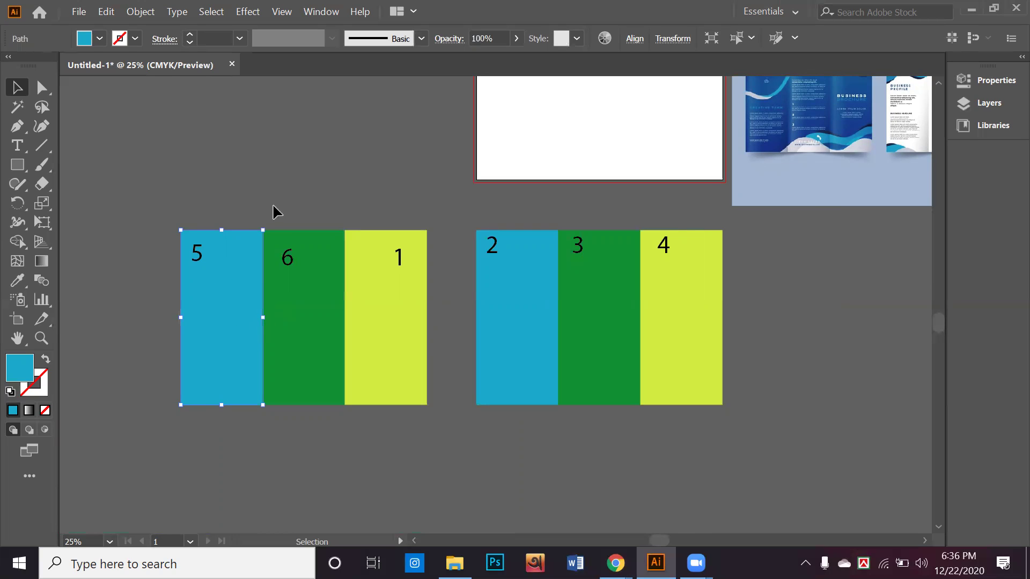
{"action": "left_click_drag", "start_coordinate": [244, 291], "coordinate": [161, 298]}
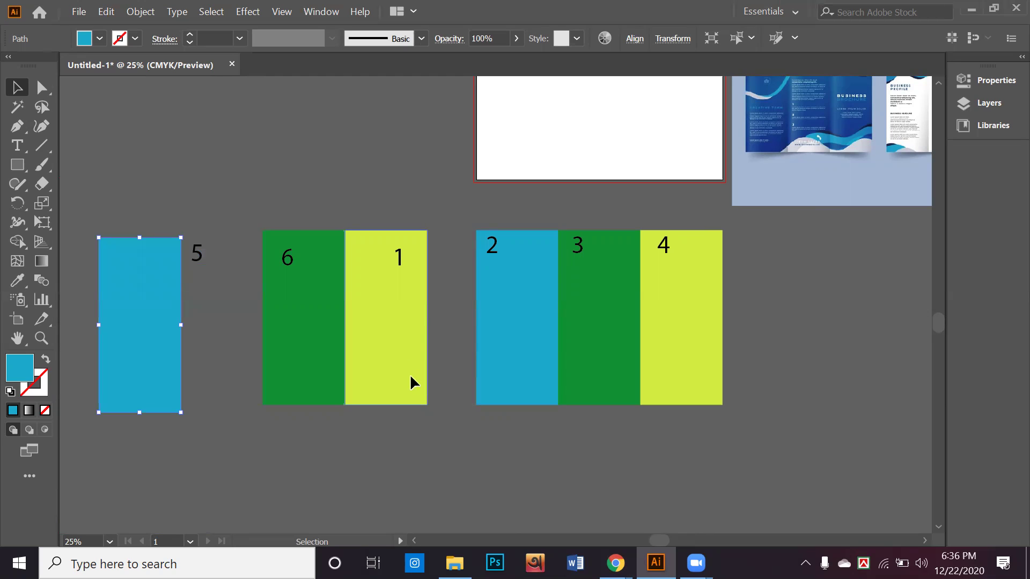
{"action": "left_click", "coordinate": [465, 448]}
{"action": "key", "text": "ctrl+z"}
{"action": "left_click", "coordinate": [464, 449]}
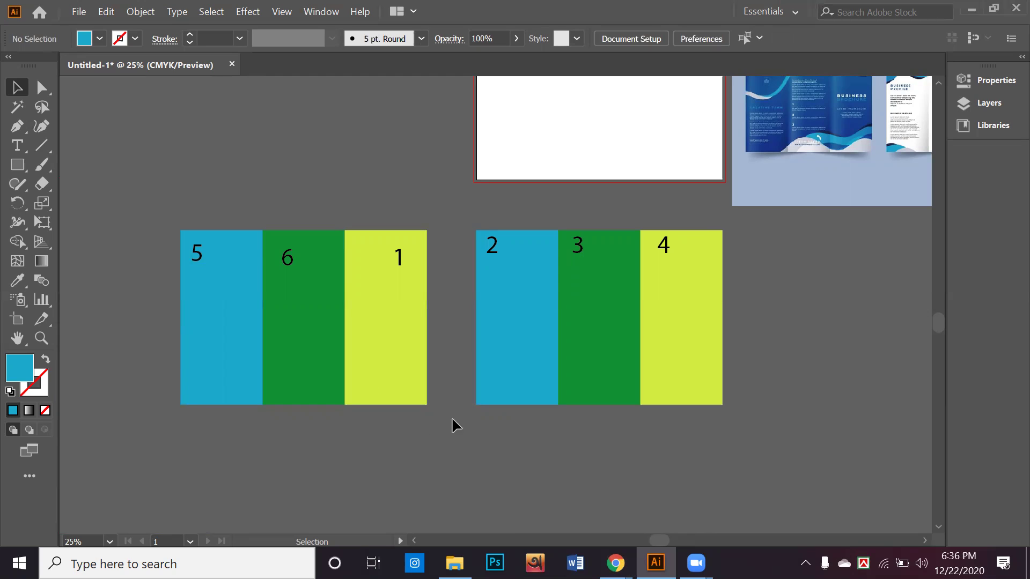
Step: Begin tracing the bottom wave of the blue reference brochure with the Pen tool, curving from its lower edge over the first crest
{"action": "left_click_drag", "start_coordinate": [487, 340], "coordinate": [496, 417]}
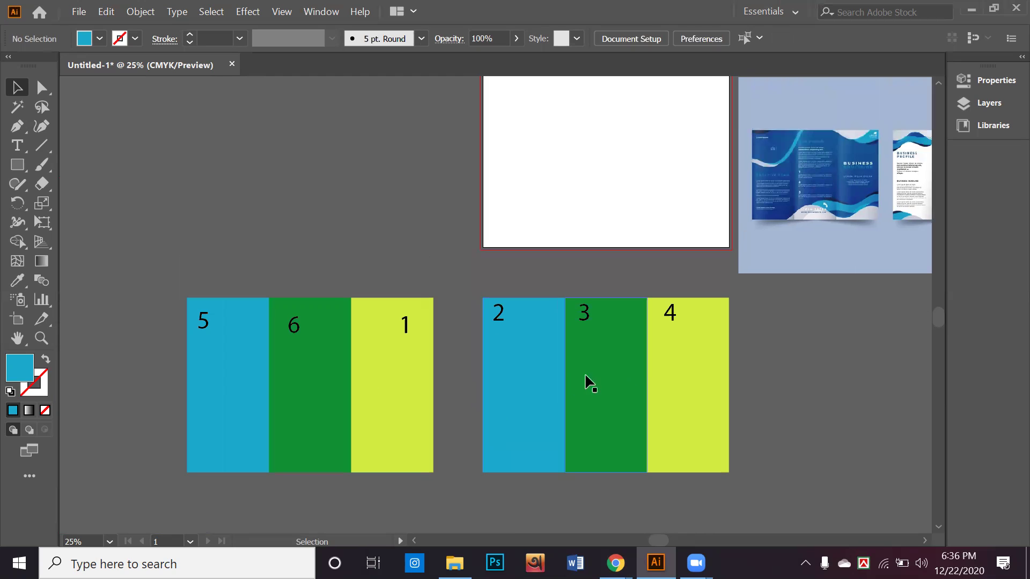
{"action": "left_click_drag", "start_coordinate": [642, 327], "coordinate": [444, 368]}
{"action": "scroll", "coordinate": [552, 285], "scroll_direction": "up", "scroll_amount": 2}
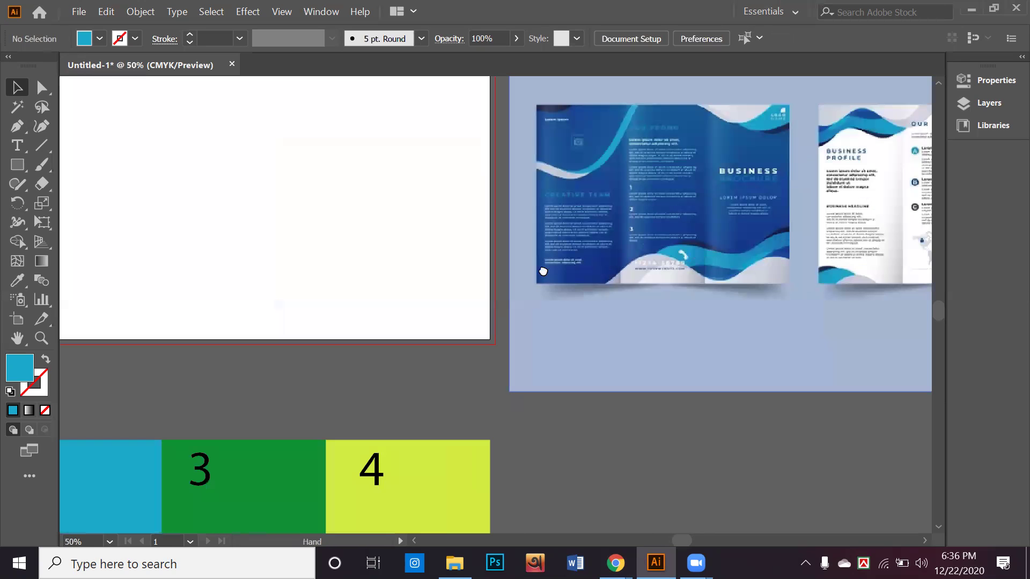
{"action": "left_click_drag", "start_coordinate": [552, 284], "coordinate": [278, 304]}
{"action": "scroll", "coordinate": [505, 317], "scroll_direction": "up", "scroll_amount": 1}
{"action": "left_click_drag", "start_coordinate": [429, 340], "coordinate": [376, 359]}
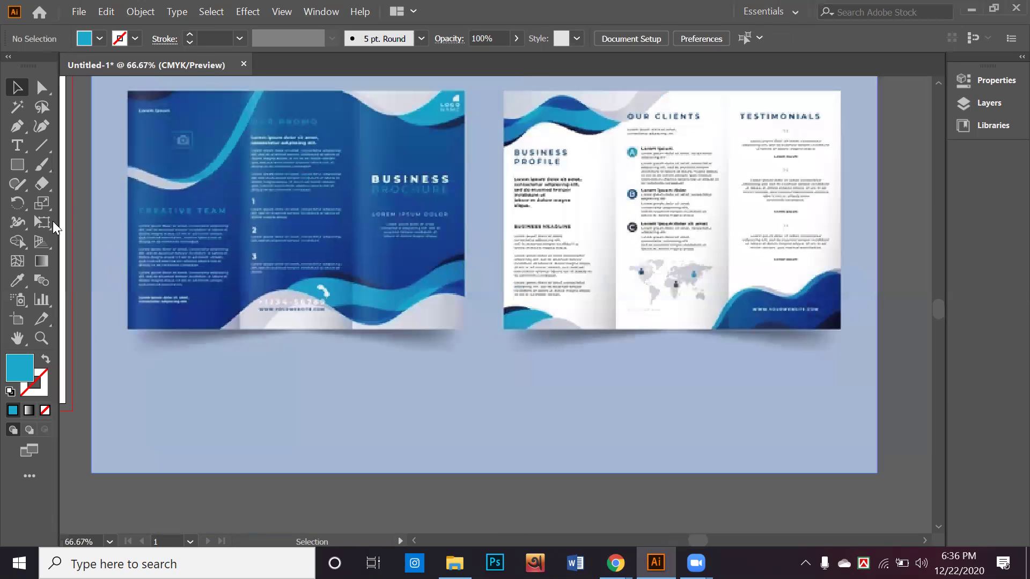
{"action": "left_click", "coordinate": [19, 131]}
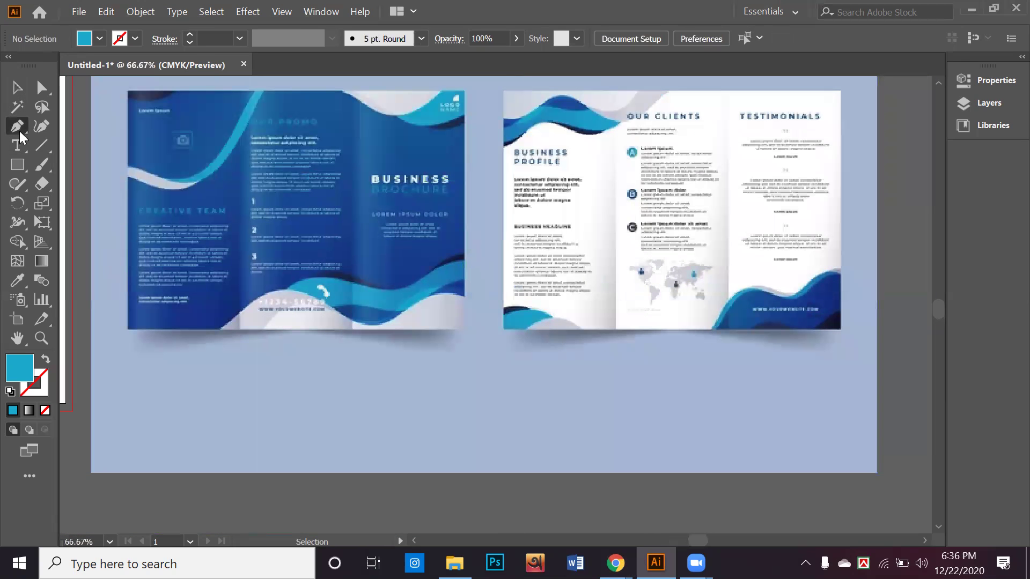
{"action": "left_click", "coordinate": [217, 329]}
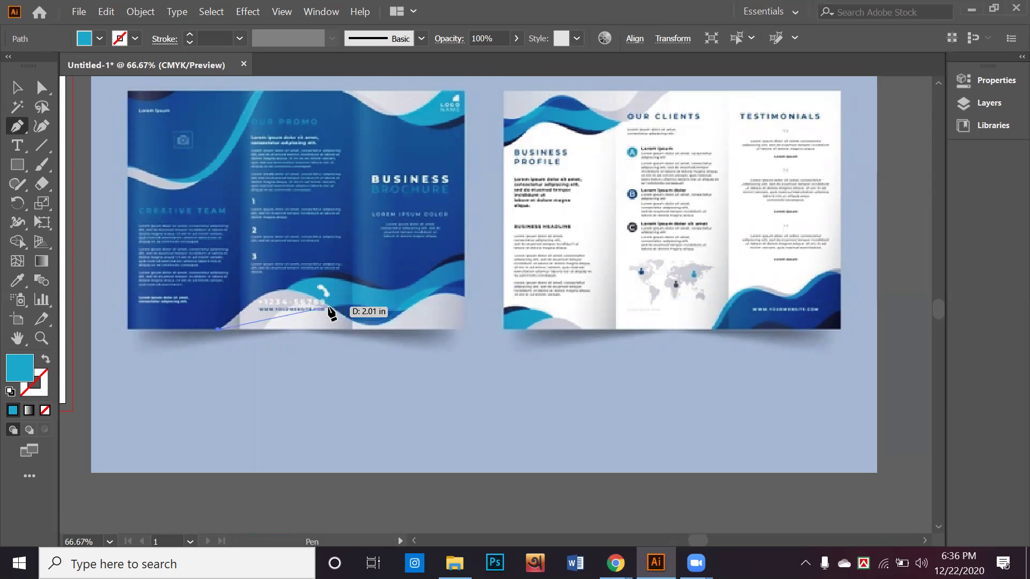
{"action": "left_click_drag", "start_coordinate": [327, 304], "coordinate": [379, 345]}
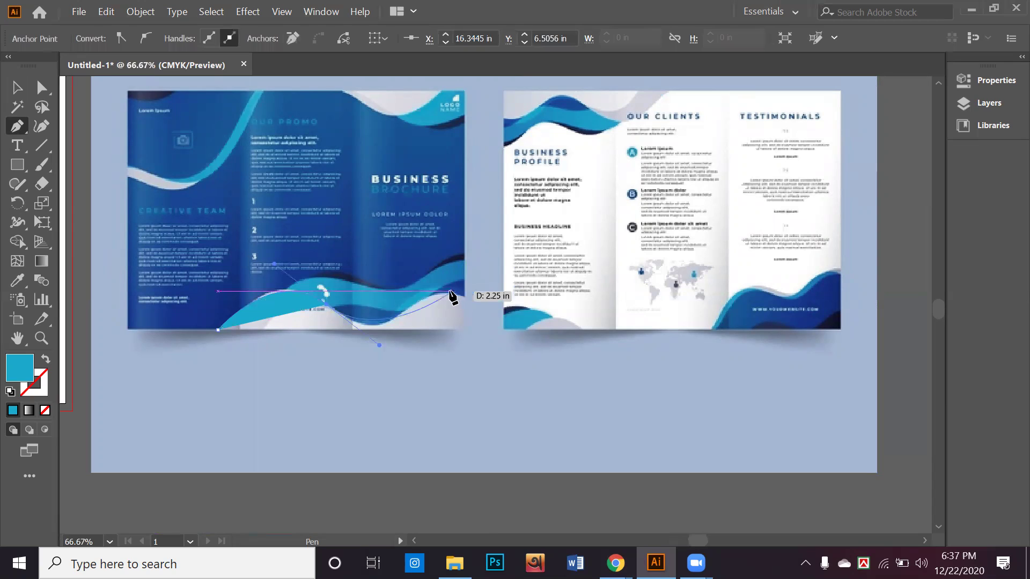
Step: Continue the wave over the second crest to the reference cover's outer edge and close the shape along the bottom
{"action": "left_click", "coordinate": [448, 292]}
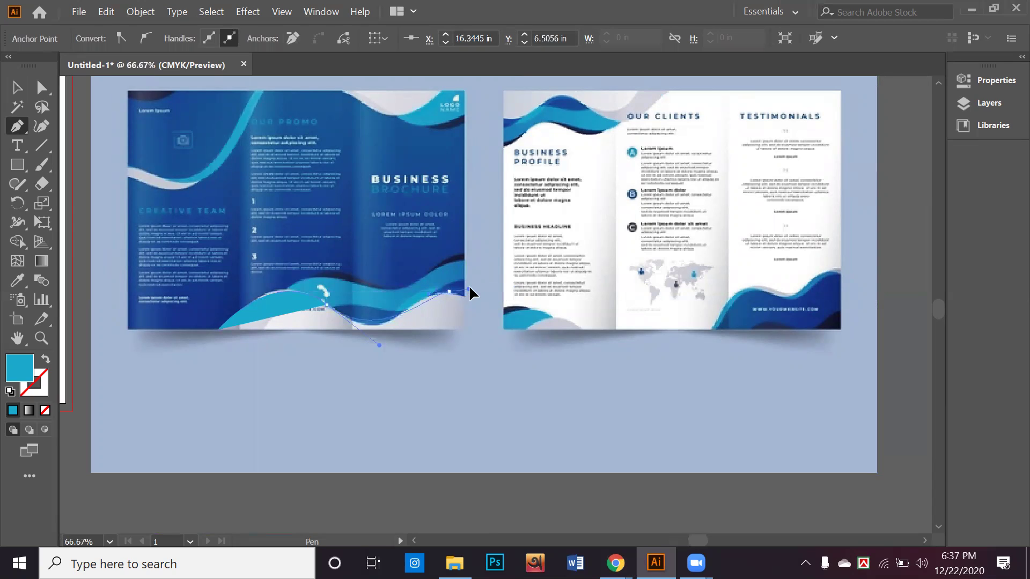
{"action": "left_click_drag", "start_coordinate": [483, 284], "coordinate": [495, 277]}
{"action": "key", "text": "ctrl+z"}
{"action": "left_click_drag", "start_coordinate": [421, 300], "coordinate": [486, 311]}
{"action": "left_click", "coordinate": [466, 300]}
{"action": "left_click", "coordinate": [465, 332]}
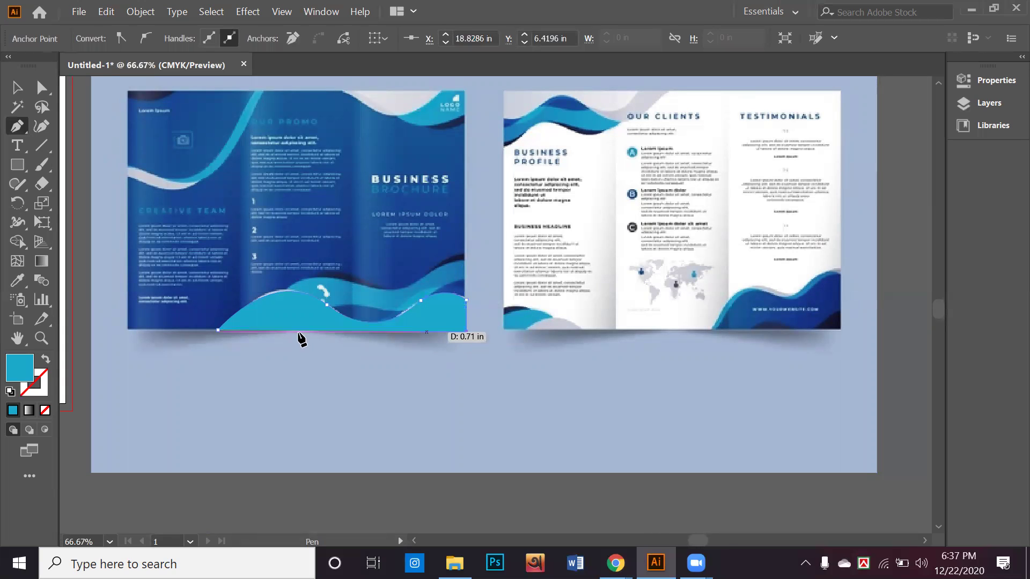
{"action": "left_click", "coordinate": [218, 329]}
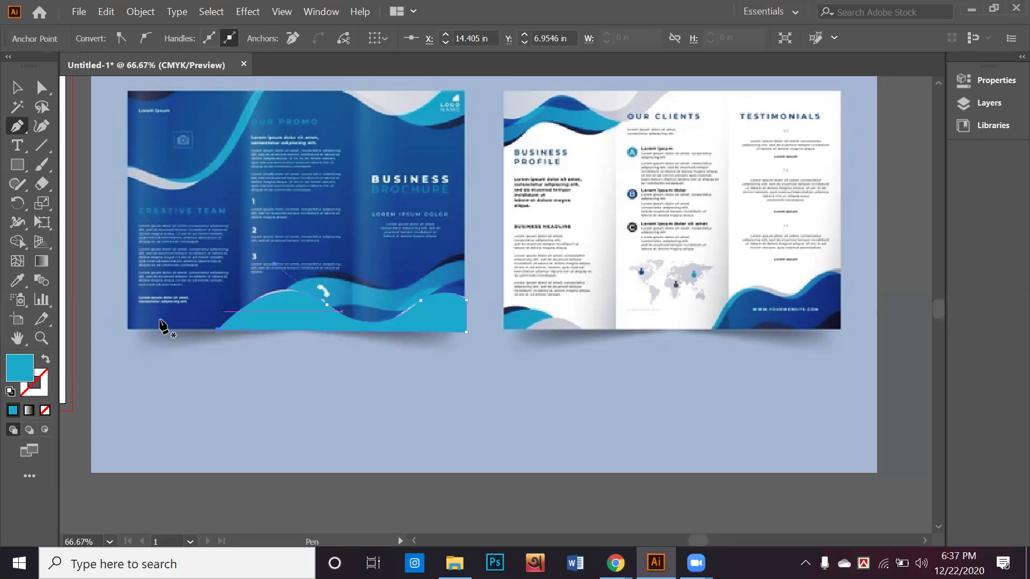
Step: Move the wave onto columns 3 and 4, scaled to span both columns and aligned with their bottom edge
{"action": "left_click", "coordinate": [17, 87]}
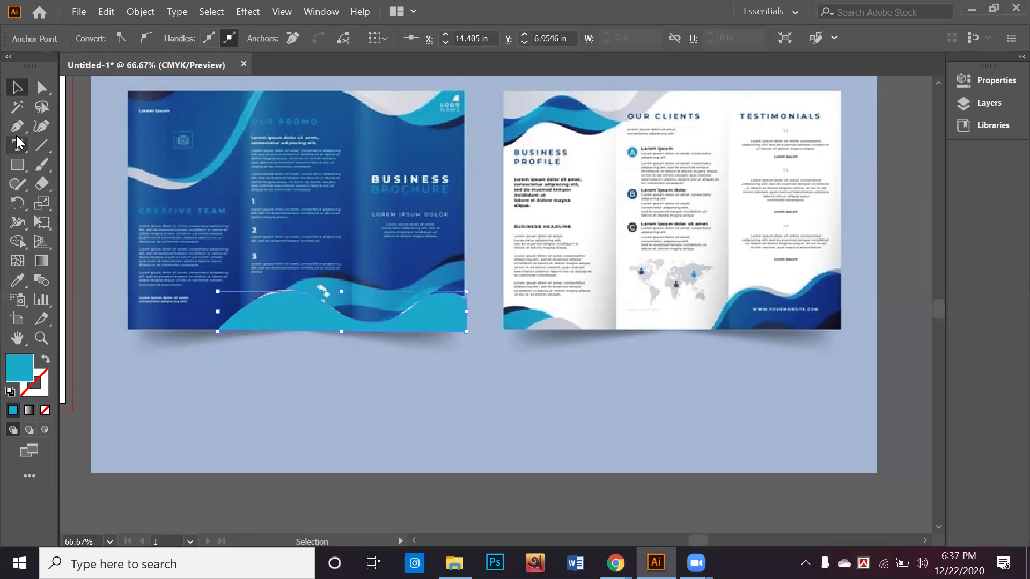
{"action": "left_click", "coordinate": [17, 126]}
{"action": "left_click", "coordinate": [17, 88]}
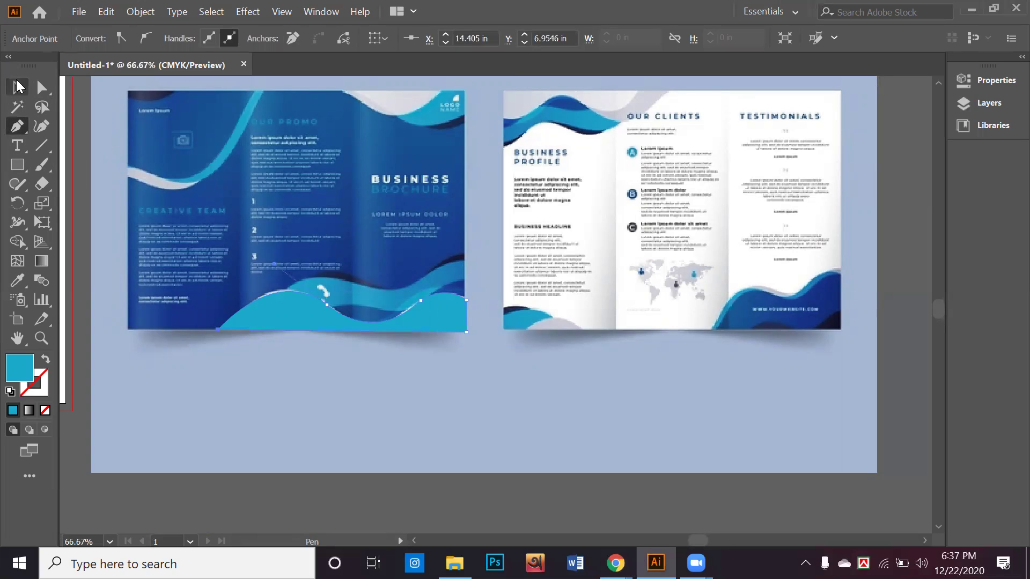
{"action": "scroll", "coordinate": [300, 274], "scroll_direction": "down", "scroll_amount": 2}
{"action": "key", "text": "space"}
{"action": "left_click_drag", "start_coordinate": [286, 299], "coordinate": [330, 380]}
{"action": "left_click", "coordinate": [318, 429]}
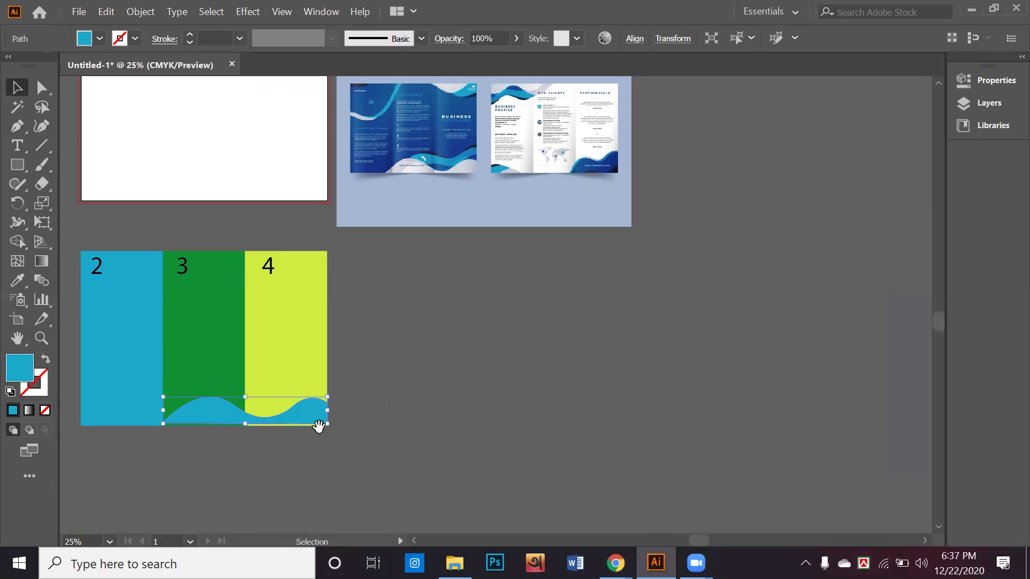
{"action": "left_click_drag", "start_coordinate": [317, 429], "coordinate": [391, 317]}
{"action": "scroll", "coordinate": [302, 326], "scroll_direction": "up", "scroll_amount": 2}
{"action": "left_click_drag", "start_coordinate": [290, 290], "coordinate": [288, 306]}
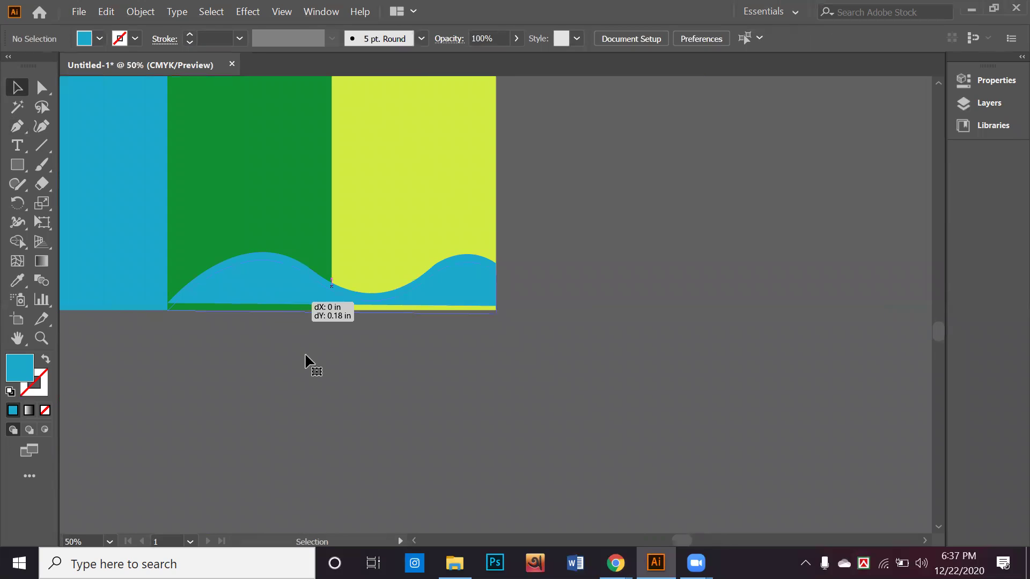
Step: Fill the wave on columns 3 and 4 with black
{"action": "scroll", "coordinate": [288, 350], "scroll_direction": "up", "scroll_amount": 1}
{"action": "scroll", "coordinate": [287, 346], "scroll_direction": "up", "scroll_amount": 1}
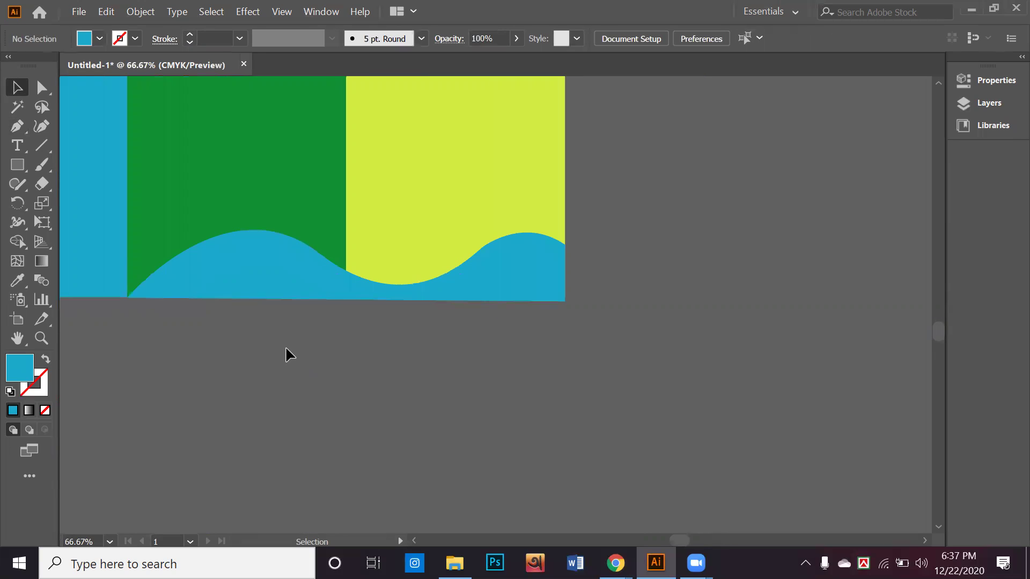
{"action": "left_click", "coordinate": [270, 279]}
{"action": "scroll", "coordinate": [198, 288], "scroll_direction": "up", "scroll_amount": 2}
{"action": "left_click_drag", "start_coordinate": [182, 278], "coordinate": [446, 289]}
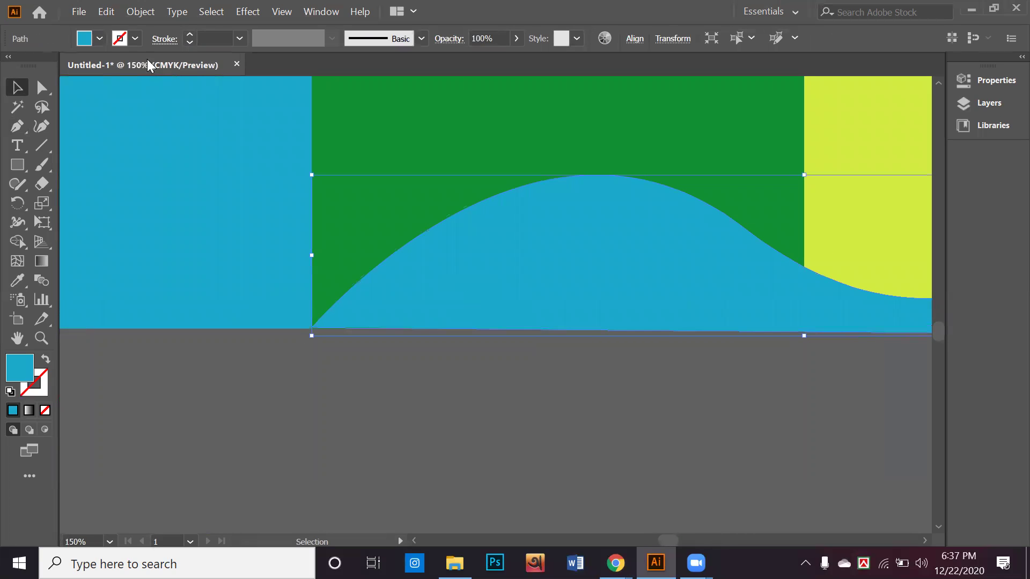
{"action": "left_click", "coordinate": [100, 38]}
{"action": "left_click", "coordinate": [44, 65]}
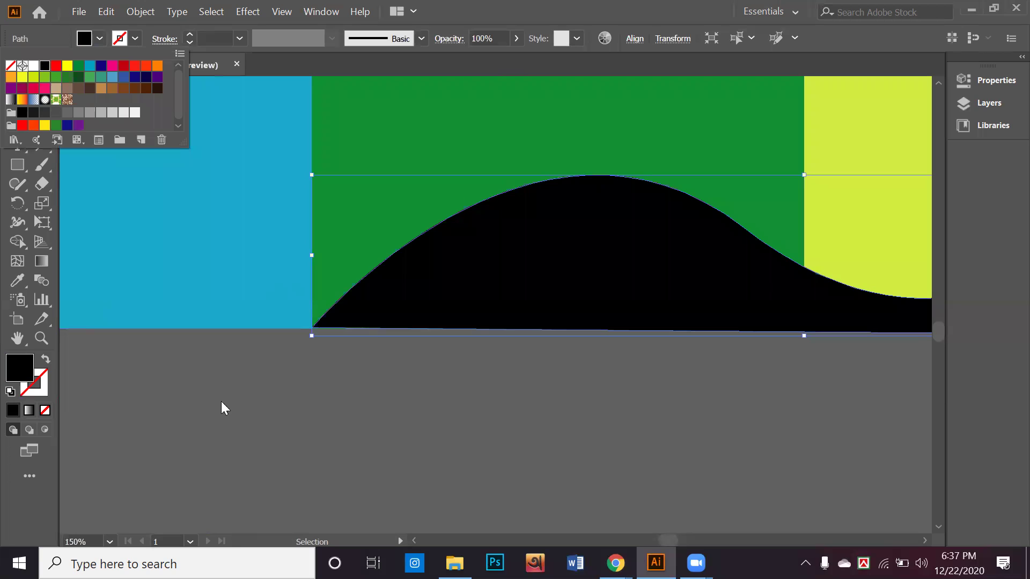
{"action": "left_click", "coordinate": [221, 402]}
Step: Smooth the wave's slope before its second crest on column 4 by adjusting the anchor point's curve handle
{"action": "scroll", "coordinate": [224, 406], "scroll_direction": "down", "scroll_amount": 3}
{"action": "left_click_drag", "start_coordinate": [349, 415], "coordinate": [256, 409]}
{"action": "scroll", "coordinate": [401, 344], "scroll_direction": "up", "scroll_amount": 1}
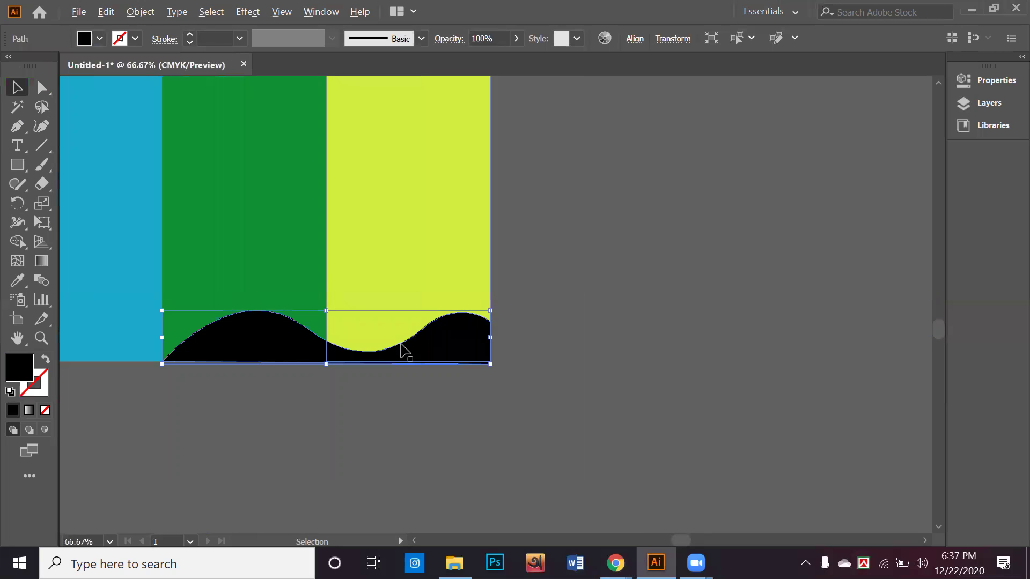
{"action": "scroll", "coordinate": [423, 340], "scroll_direction": "up", "scroll_amount": 1}
{"action": "scroll", "coordinate": [617, 311], "scroll_direction": "up", "scroll_amount": 4}
{"action": "left_click_drag", "start_coordinate": [616, 311], "coordinate": [473, 383]}
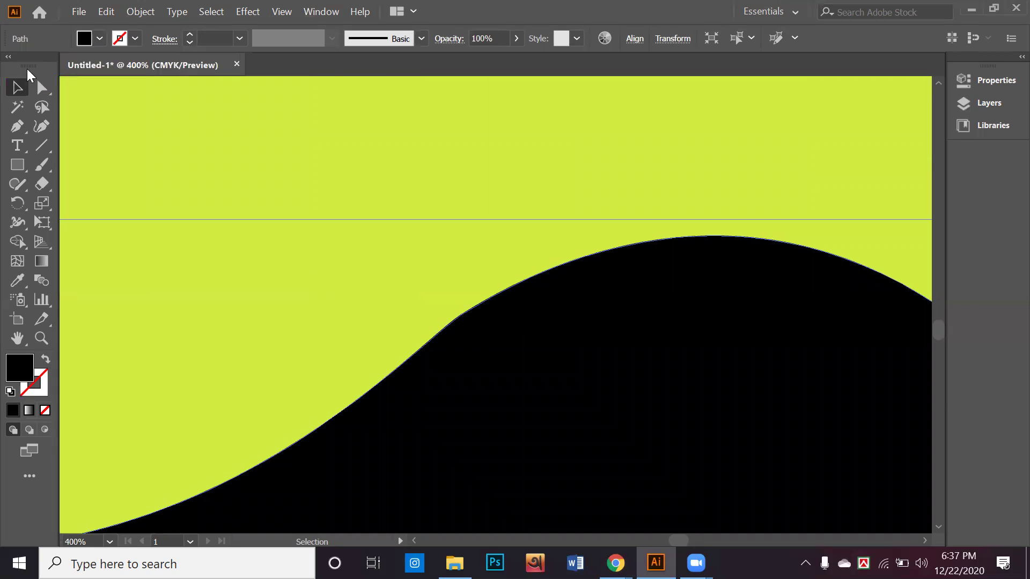
{"action": "left_click", "coordinate": [42, 87]}
{"action": "left_click", "coordinate": [461, 315]}
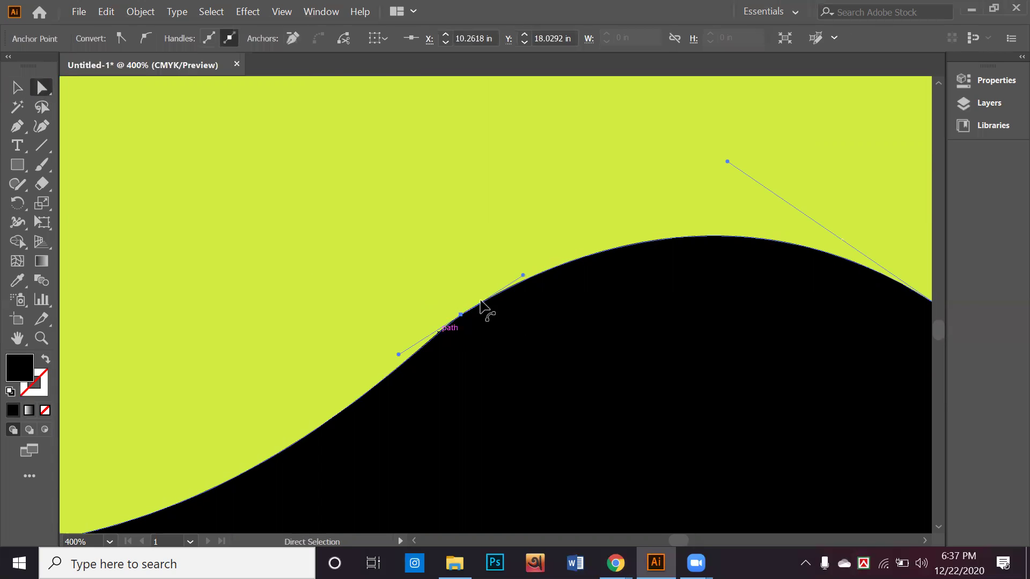
{"action": "left_click_drag", "start_coordinate": [521, 277], "coordinate": [500, 280]}
{"action": "left_click", "coordinate": [427, 272]}
Step: Place a copy of the black wave along the bottom of columns 6 and 1
{"action": "scroll", "coordinate": [452, 321], "scroll_direction": "down", "scroll_amount": 6}
{"action": "scroll", "coordinate": [453, 321], "scroll_direction": "down", "scroll_amount": 3}
{"action": "left_click", "coordinate": [17, 87]}
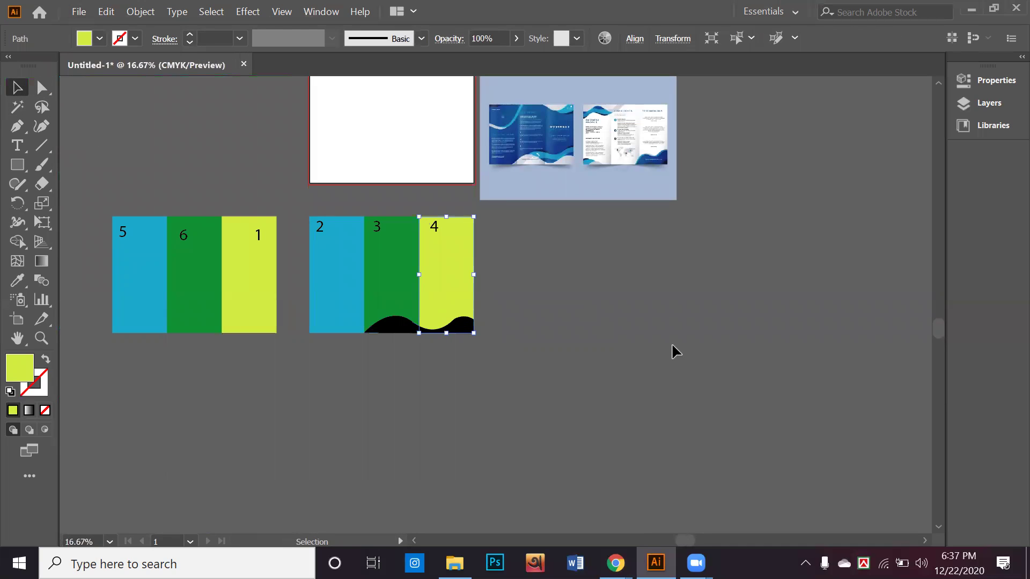
{"action": "left_click", "coordinate": [462, 328]}
{"action": "left_click_drag", "start_coordinate": [462, 328], "coordinate": [265, 328]}
{"action": "left_click", "coordinate": [316, 404]}
Step: Stack upward-offset copies of the wave on columns 3 and 4 and fill the uppermost with light blue sampled from the reference brochure
{"action": "left_click_drag", "start_coordinate": [399, 327], "coordinate": [395, 316]}
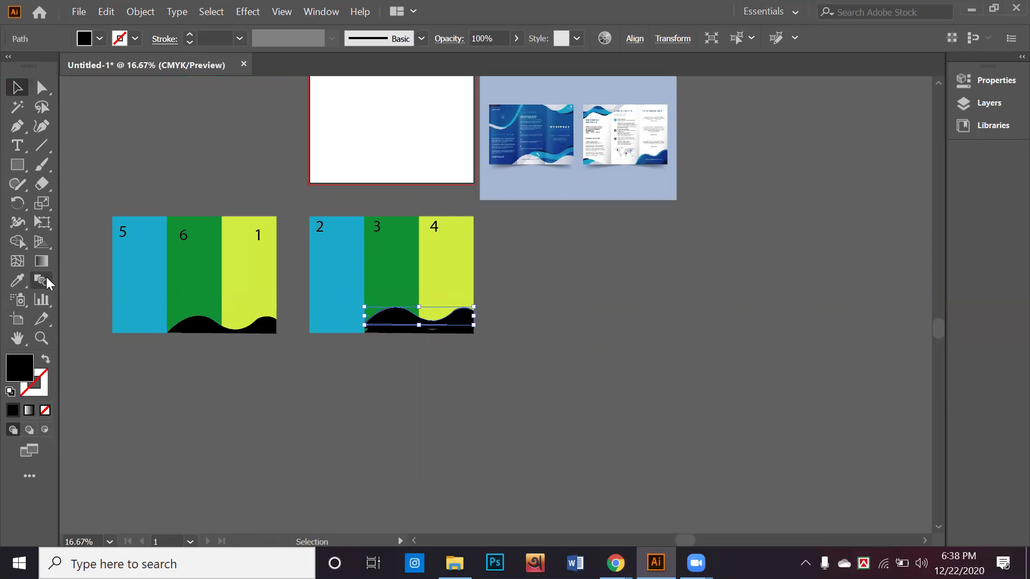
{"action": "left_click", "coordinate": [17, 280]}
{"action": "left_click", "coordinate": [547, 155]}
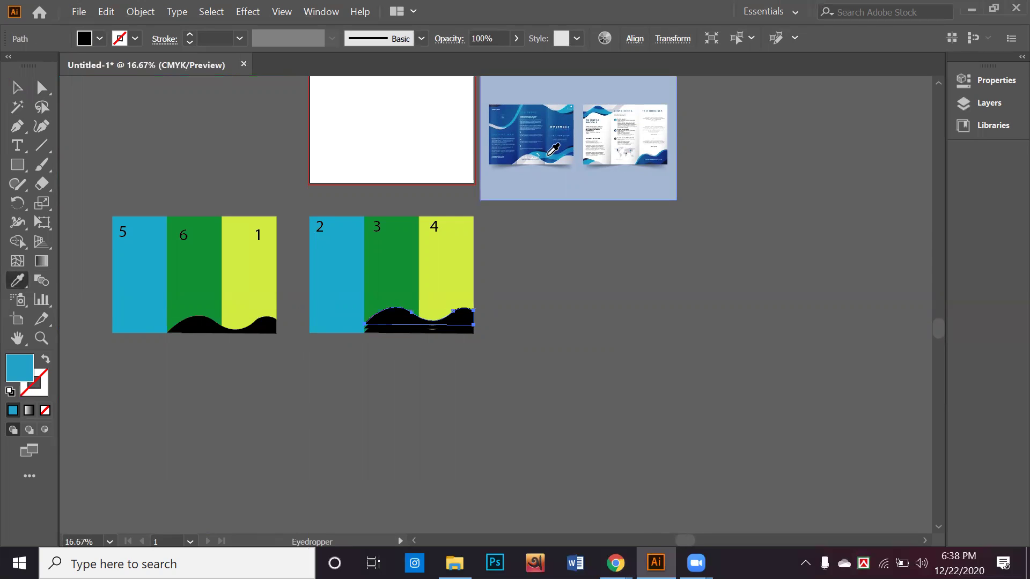
{"action": "left_click", "coordinate": [16, 88]}
{"action": "left_click", "coordinate": [422, 341]}
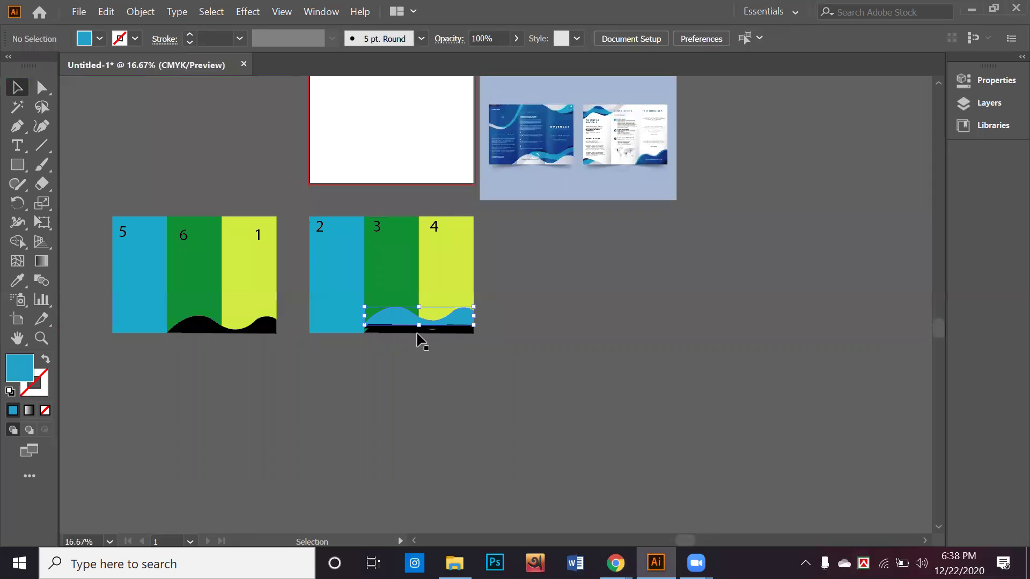
Step: Fill the middle wave copy on columns 3 and 4 with dark blue sampled from the reference brochure
{"action": "left_click", "coordinate": [381, 331]}
{"action": "left_click", "coordinate": [17, 280]}
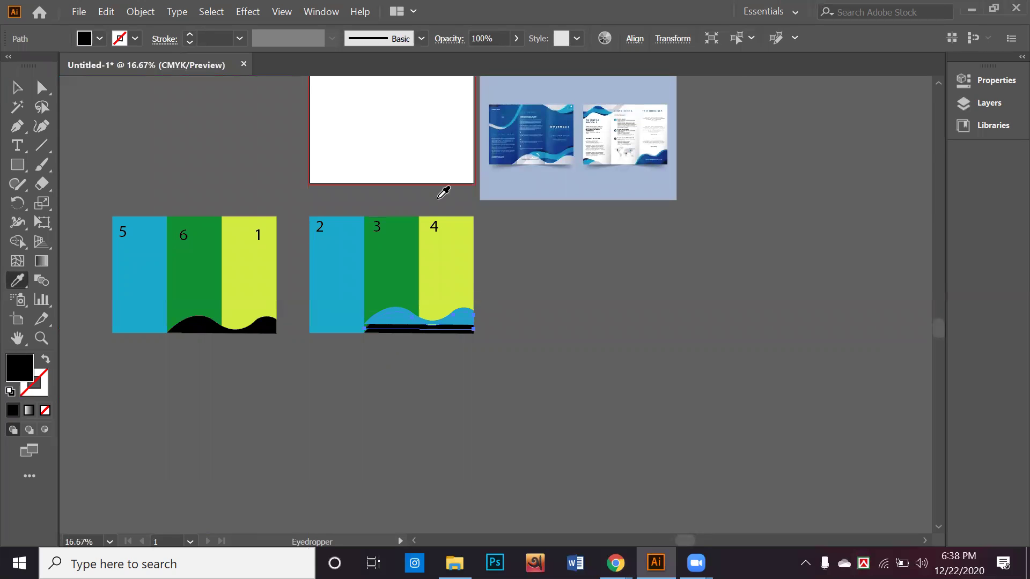
{"action": "left_click", "coordinate": [553, 160]}
{"action": "left_click", "coordinate": [16, 88]}
{"action": "left_click", "coordinate": [432, 335]}
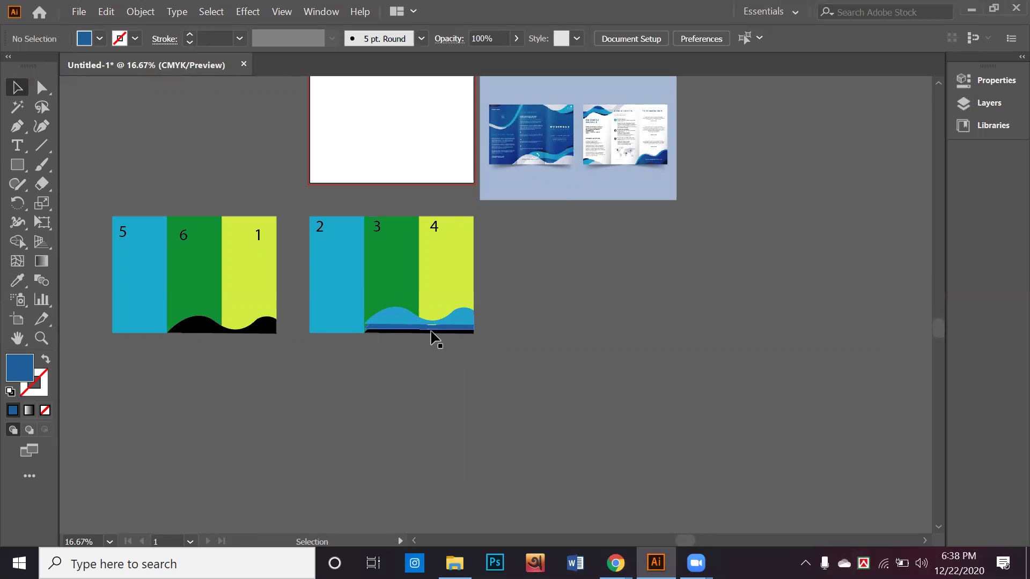
Step: Fill the lowest wave on columns 3 and 4 with the pale grey sampled from the reference brochure's bottom wave
{"action": "left_click", "coordinate": [432, 333]}
{"action": "left_click", "coordinate": [17, 280]}
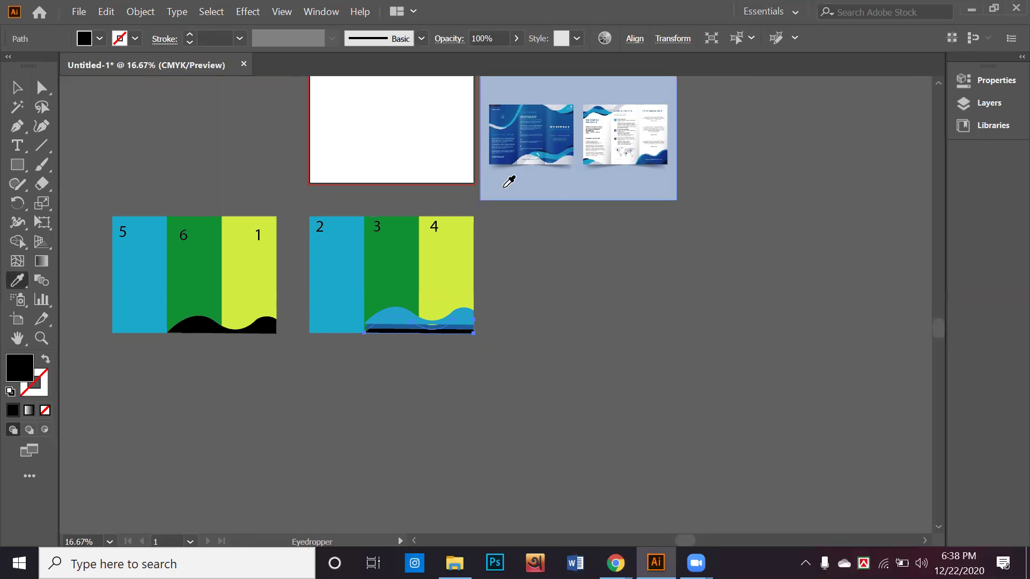
{"action": "left_click", "coordinate": [561, 162]}
{"action": "left_click", "coordinate": [16, 88]}
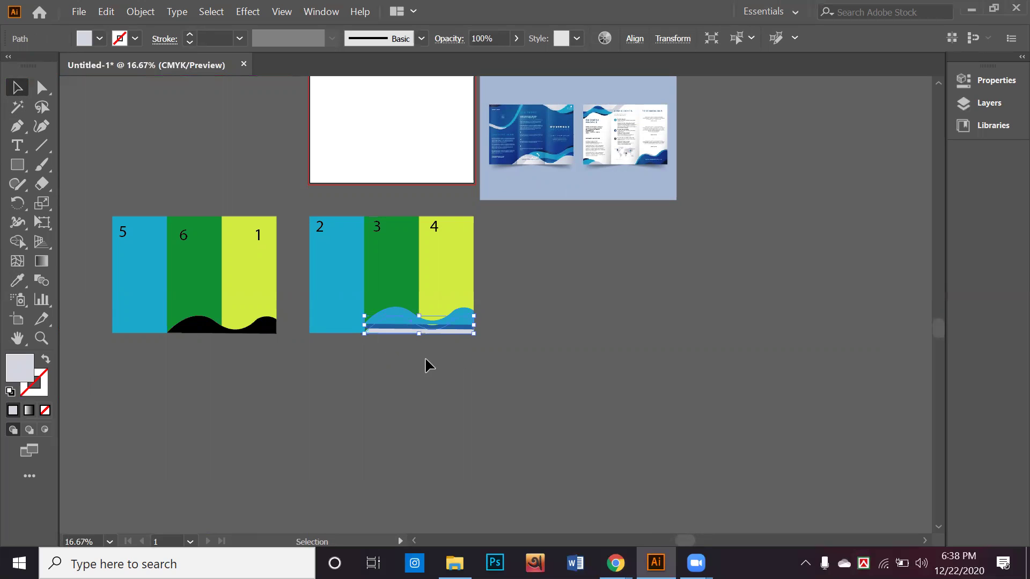
Step: Bring the pale grey wave in front of the two blue waves on columns 3 and 4
{"action": "right_click", "coordinate": [423, 338]}
{"action": "mouse_move", "coordinate": [558, 257]}
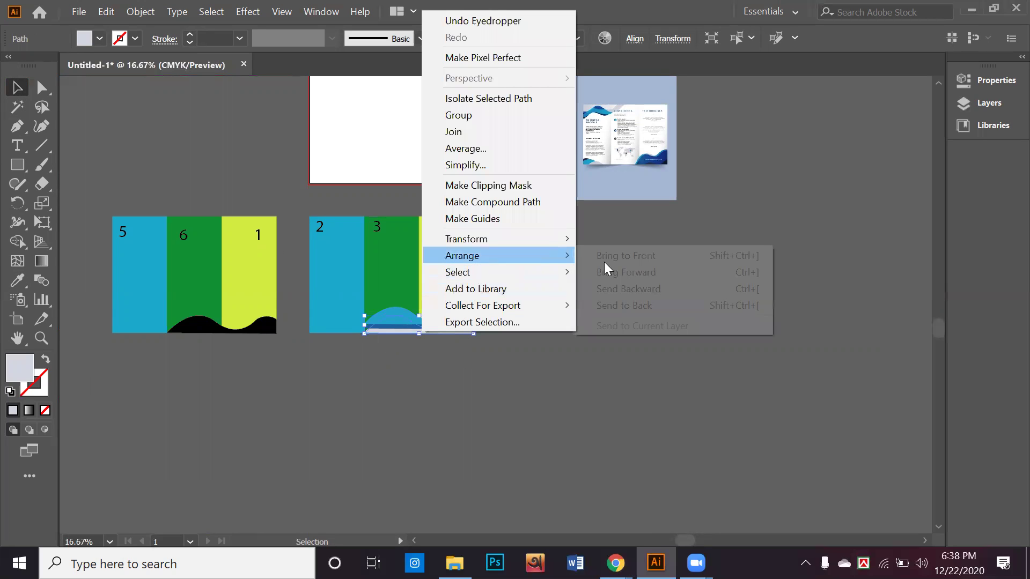
{"action": "left_click", "coordinate": [622, 255]}
{"action": "left_click", "coordinate": [443, 338]}
{"action": "scroll", "coordinate": [437, 333], "scroll_direction": "up", "scroll_amount": 3}
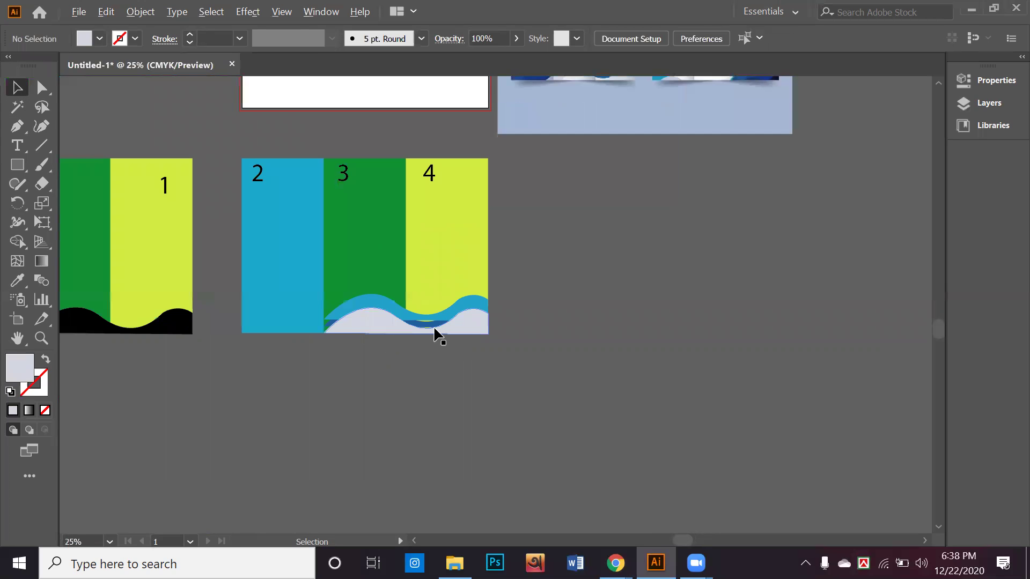
Step: Offset the dark blue wave rightward and the light blue wave leftward, lowering both behind the pale grey wave on columns 3 and 4
{"action": "left_click_drag", "start_coordinate": [418, 323], "coordinate": [418, 330]}
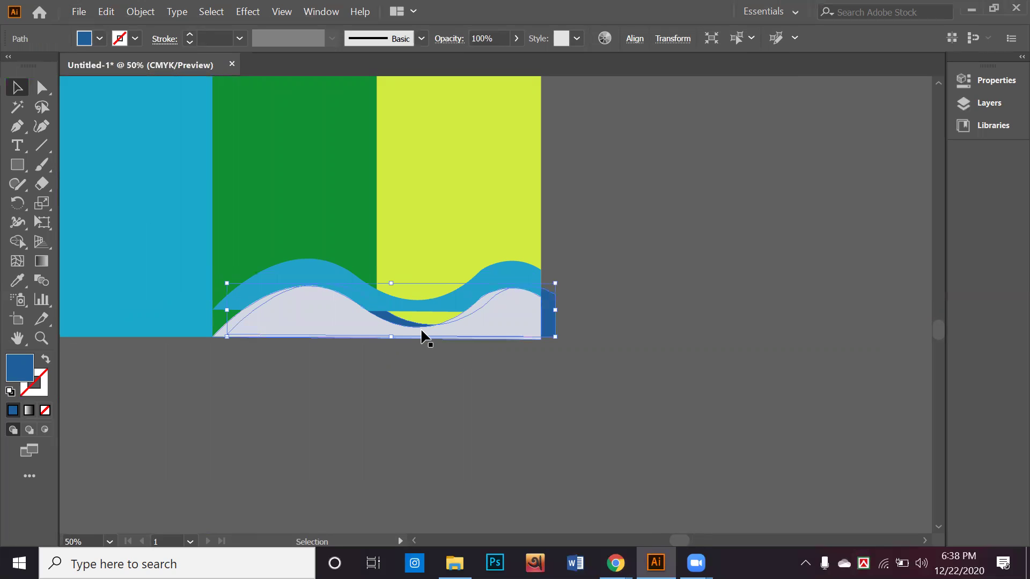
{"action": "left_click", "coordinate": [504, 363]}
{"action": "left_click_drag", "start_coordinate": [457, 300], "coordinate": [436, 321]}
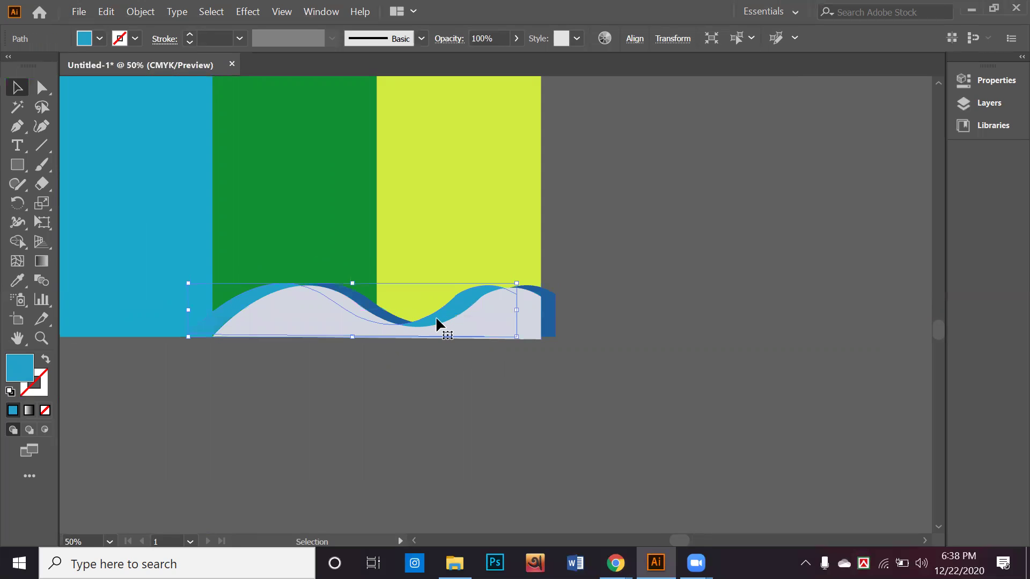
{"action": "left_click", "coordinate": [632, 308]}
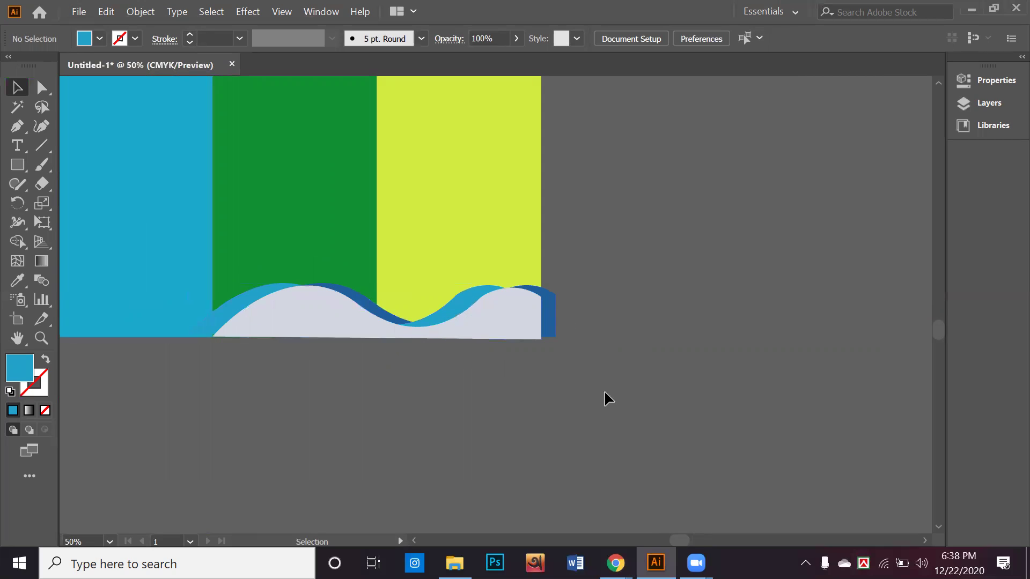
Step: Trim off the part of the dark blue wave that overhangs column 4's outer edge, using the Shape Builder tool
{"action": "left_click", "coordinate": [17, 165]}
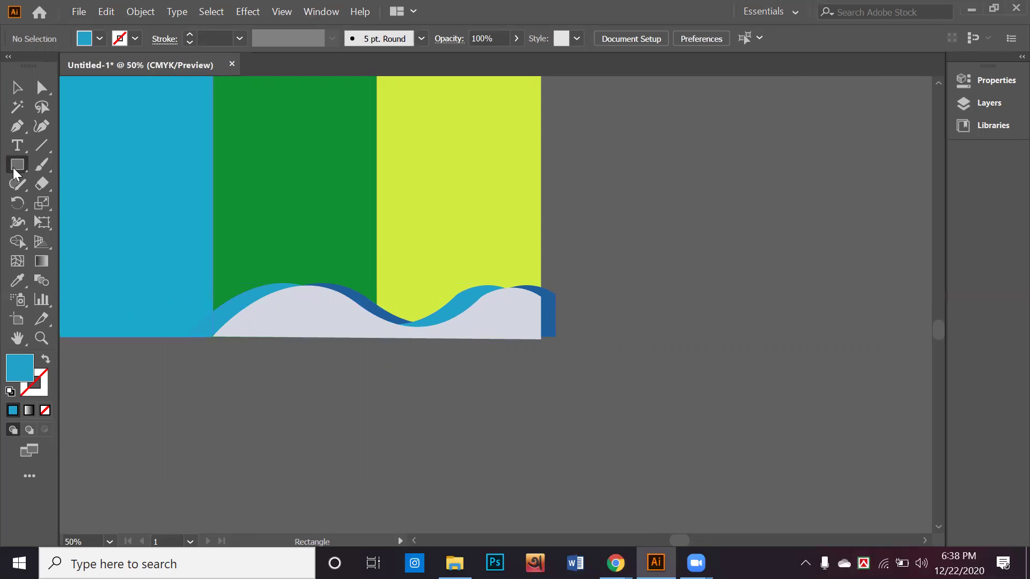
{"action": "left_click_drag", "start_coordinate": [538, 456], "coordinate": [542, 458]}
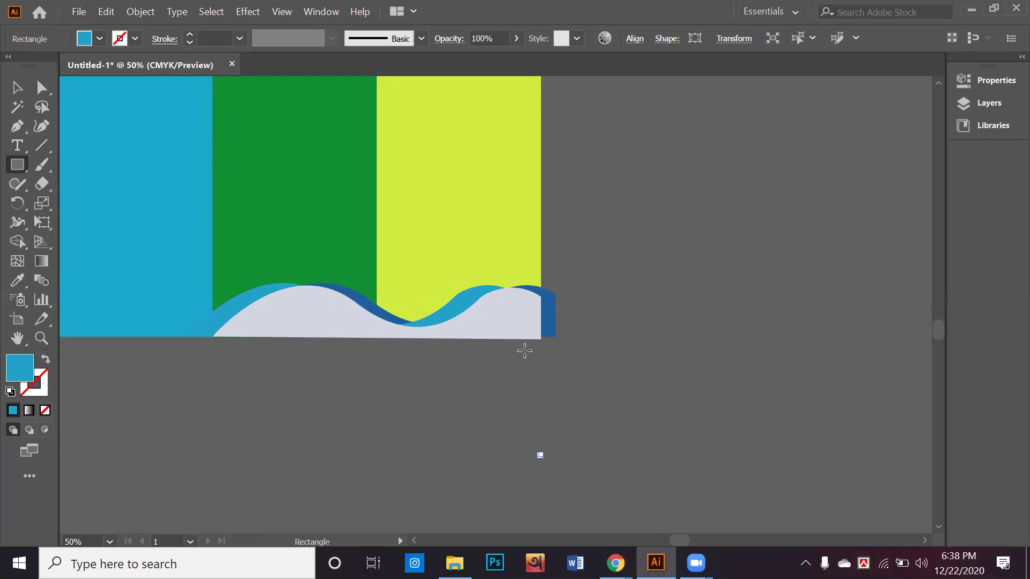
{"action": "left_click", "coordinate": [12, 92]}
{"action": "left_click_drag", "start_coordinate": [614, 349], "coordinate": [465, 275]}
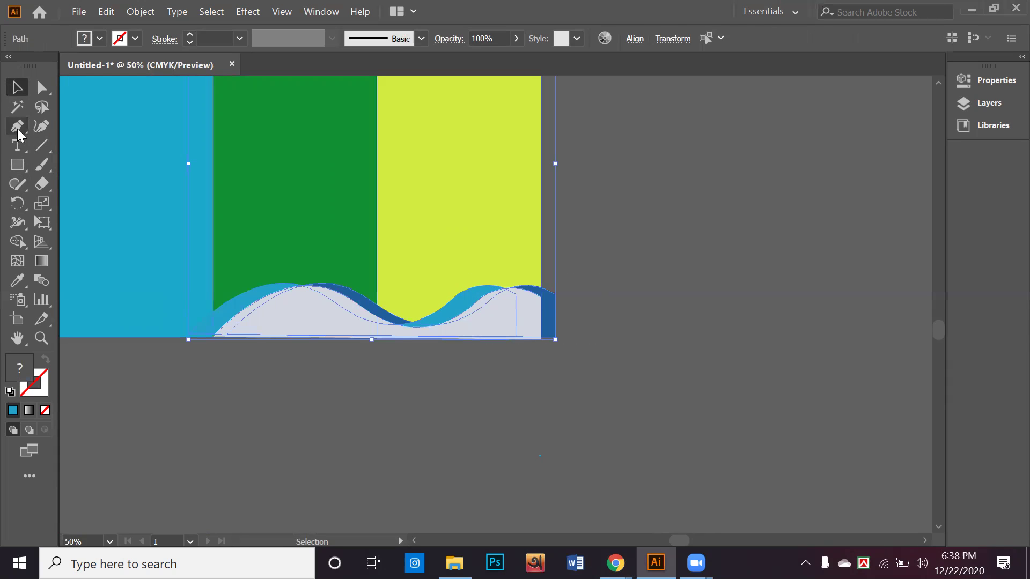
{"action": "left_click", "coordinate": [17, 242]}
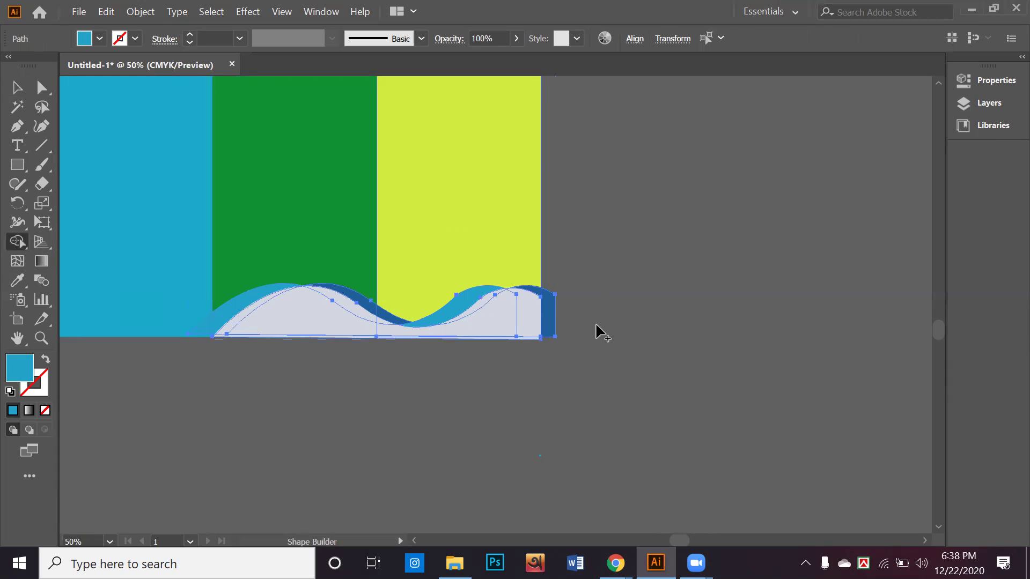
{"action": "left_click_drag", "start_coordinate": [551, 313], "coordinate": [586, 299]}
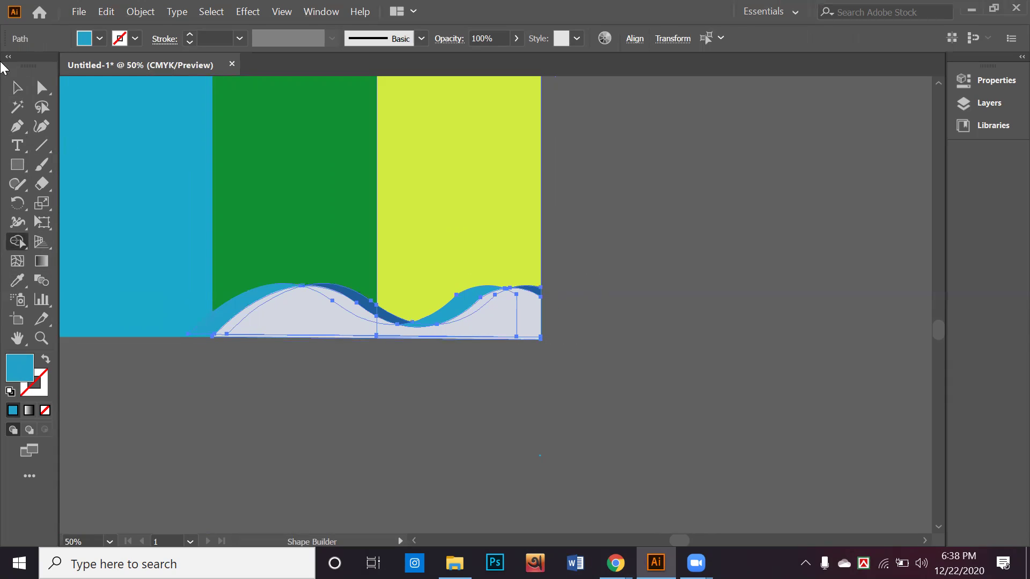
{"action": "left_click", "coordinate": [17, 87]}
{"action": "left_click", "coordinate": [582, 284]}
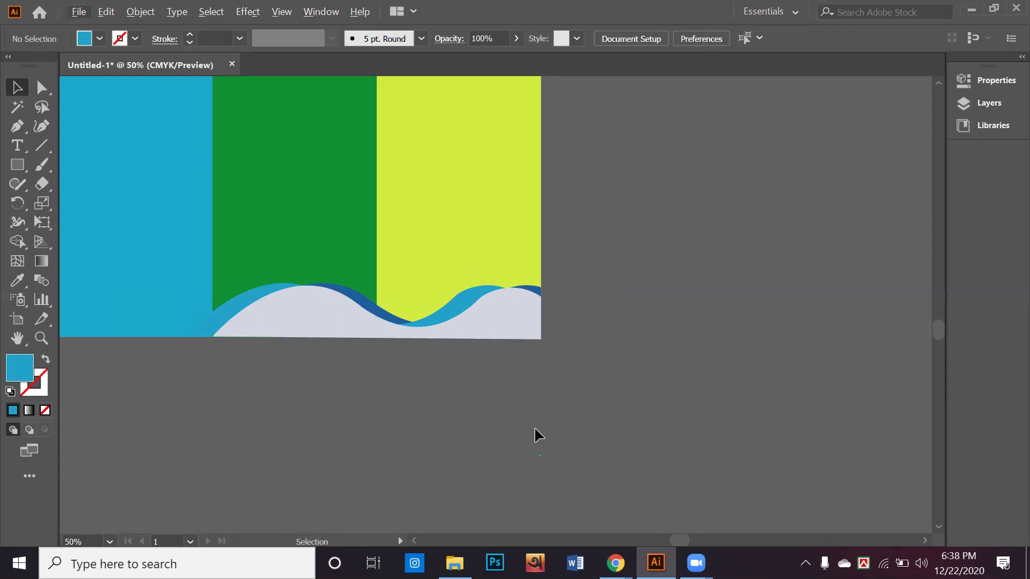
Step: Move the light blue wave's lower-left anchor point from column 2 to the bottom-left corner of column 3
{"action": "scroll", "coordinate": [515, 409], "scroll_direction": "left", "scroll_amount": 3}
{"action": "scroll", "coordinate": [394, 335], "scroll_direction": "up", "scroll_amount": 2}
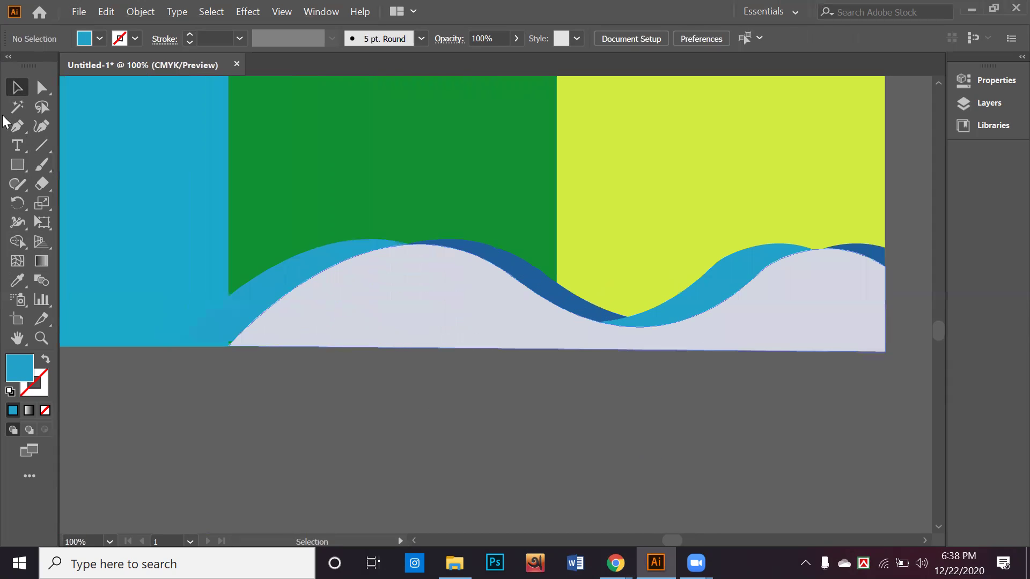
{"action": "left_click", "coordinate": [43, 92]}
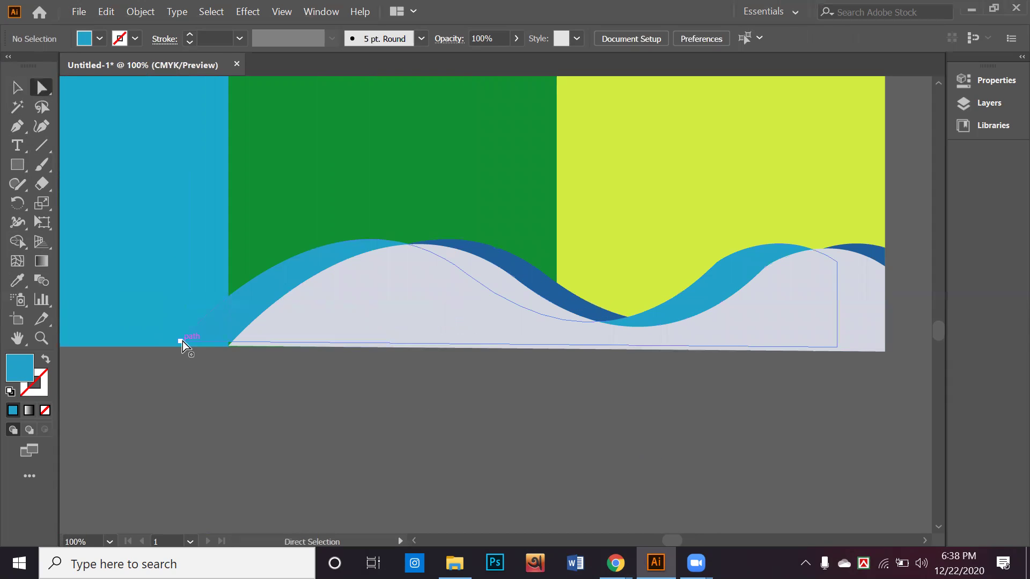
{"action": "left_click_drag", "start_coordinate": [182, 341], "coordinate": [226, 348]}
{"action": "left_click", "coordinate": [247, 364]}
{"action": "left_click_drag", "start_coordinate": [769, 341], "coordinate": [492, 373]}
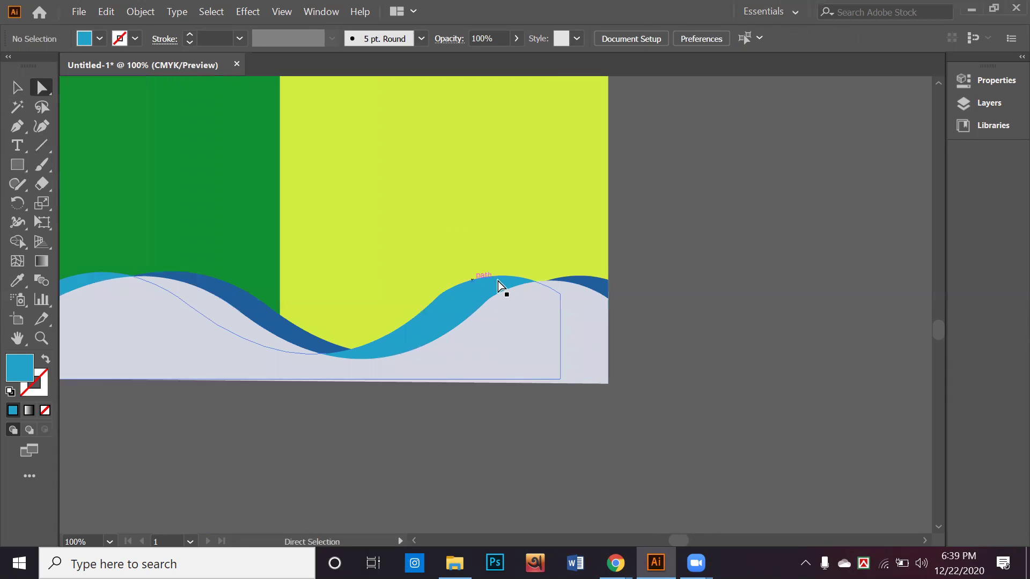
{"action": "mouse_move", "coordinate": [560, 295]}
{"action": "left_mouse_down"}
{"action": "mouse_move", "coordinate": [571, 295]}
{"action": "mouse_move", "coordinate": [559, 296]}
{"action": "left_mouse_up"}
{"action": "left_click", "coordinate": [659, 333]}
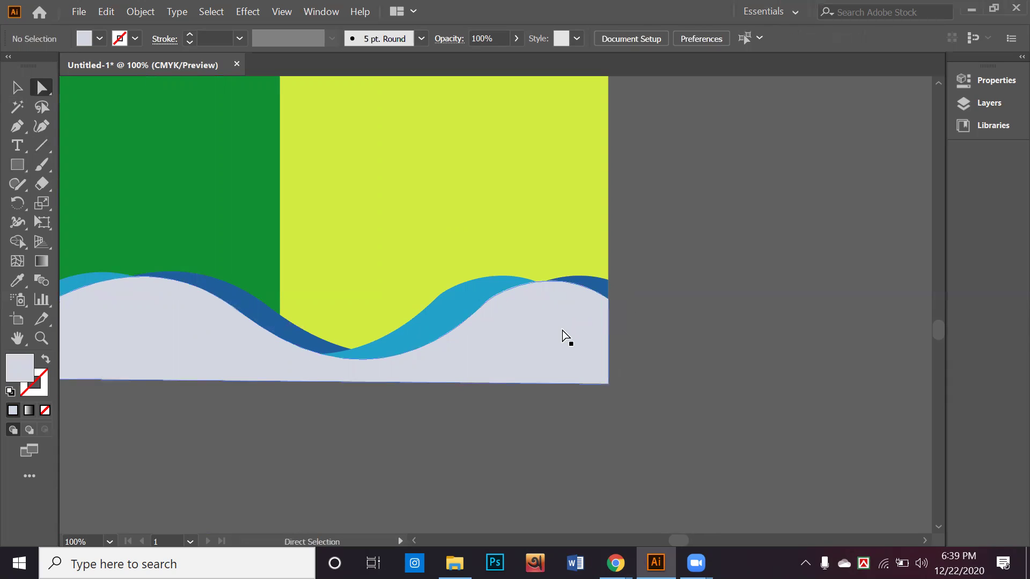
Step: Fill column 2 with white
{"action": "scroll", "coordinate": [559, 321], "scroll_direction": "down", "scroll_amount": 1}
{"action": "scroll", "coordinate": [513, 295], "scroll_direction": "down", "scroll_amount": 2}
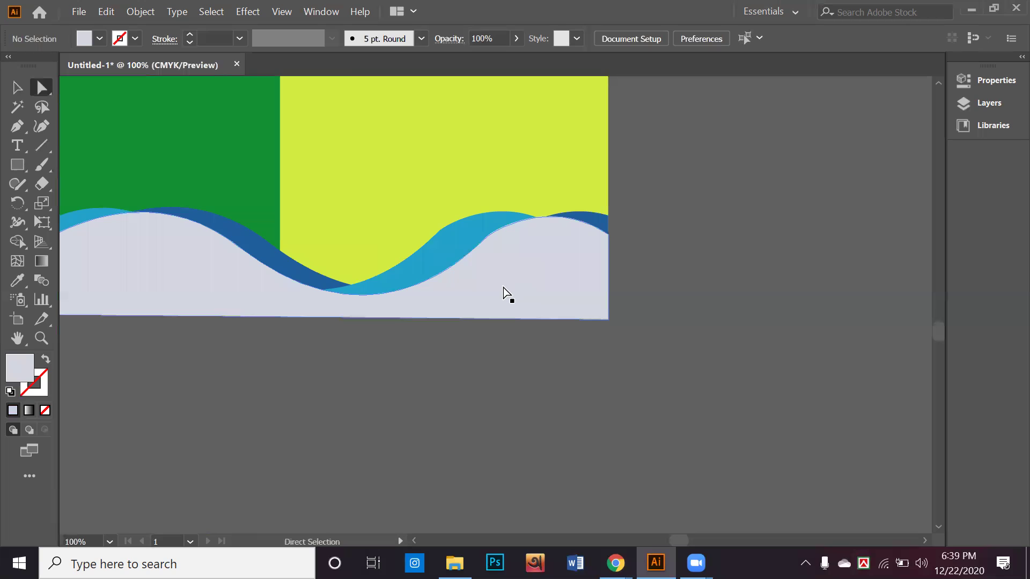
{"action": "scroll", "coordinate": [503, 288], "scroll_direction": "down", "scroll_amount": 3}
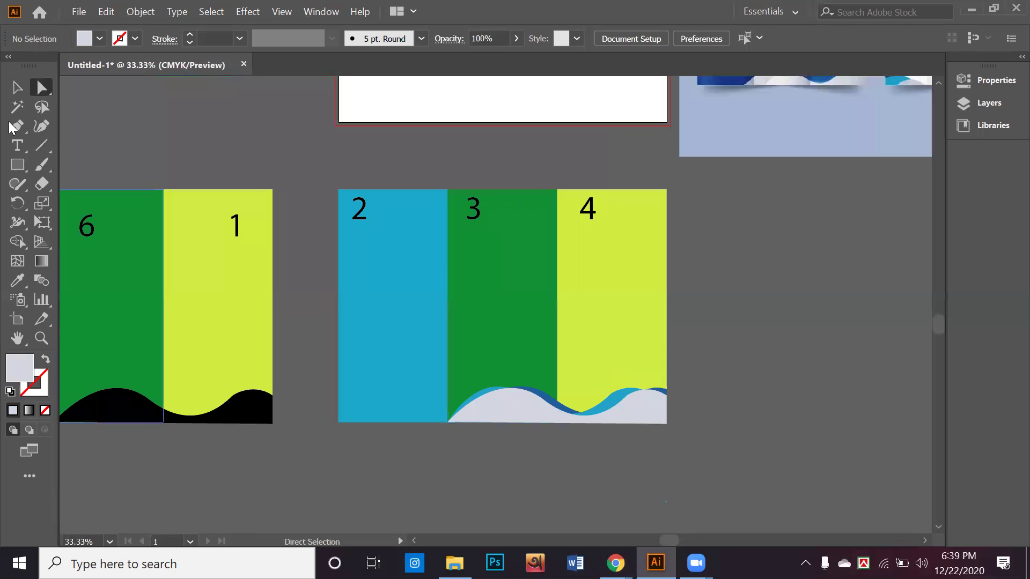
{"action": "left_click", "coordinate": [411, 372]}
{"action": "key", "text": "shift+Up"}
{"action": "left_click", "coordinate": [90, 40]}
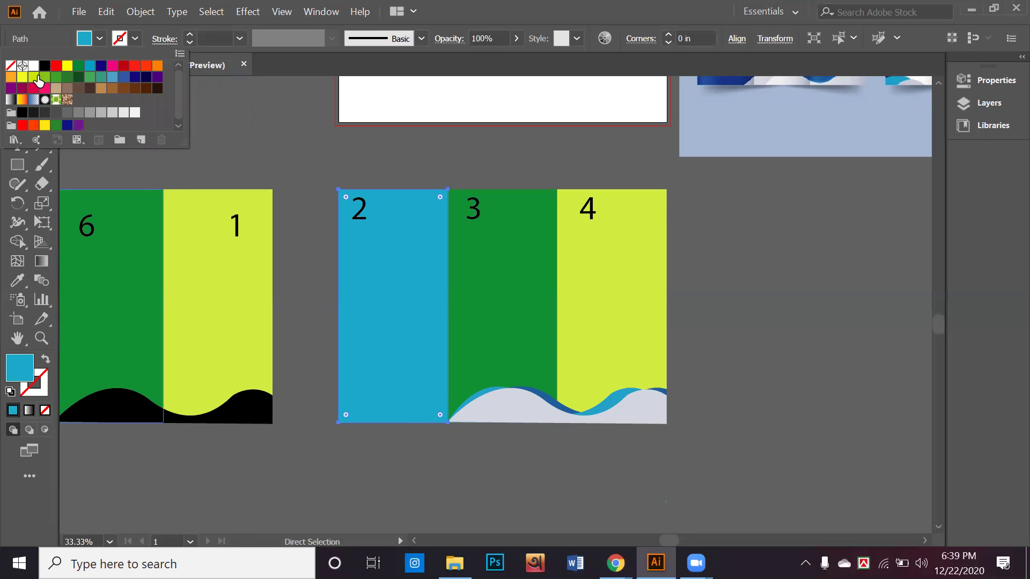
{"action": "left_click", "coordinate": [33, 65]}
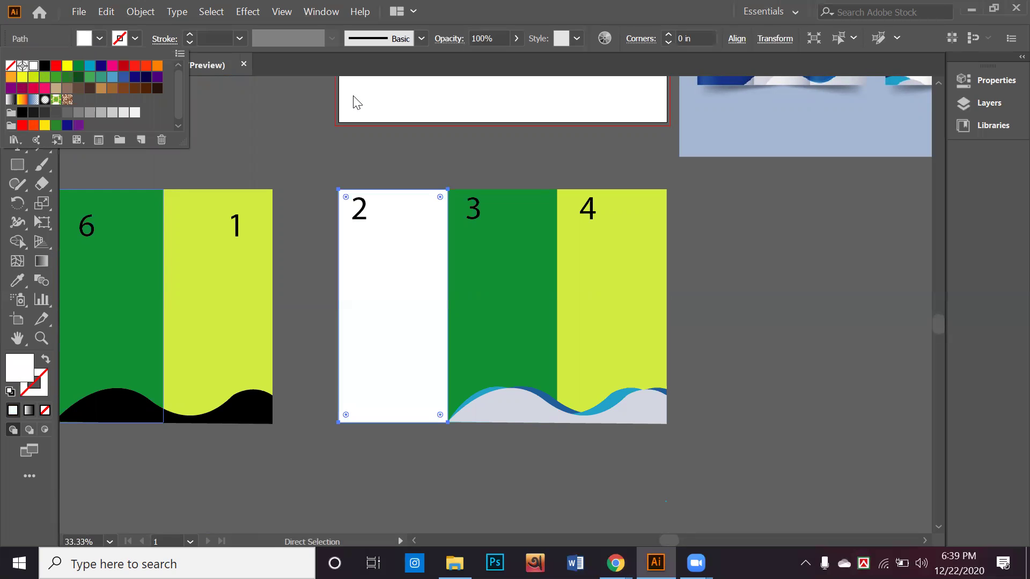
{"action": "left_click", "coordinate": [228, 108]}
{"action": "left_click", "coordinate": [17, 87]}
{"action": "left_click", "coordinate": [17, 282]}
Step: Delete the black wave from columns 6 and 1
{"action": "left_click", "coordinate": [13, 90]}
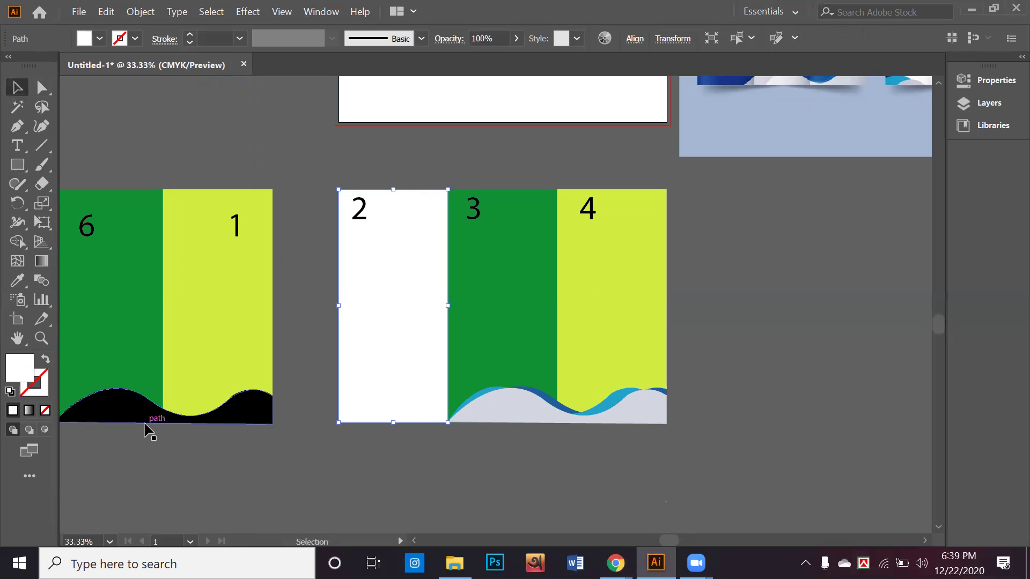
{"action": "left_click", "coordinate": [146, 423]}
{"action": "key", "text": "Delete"}
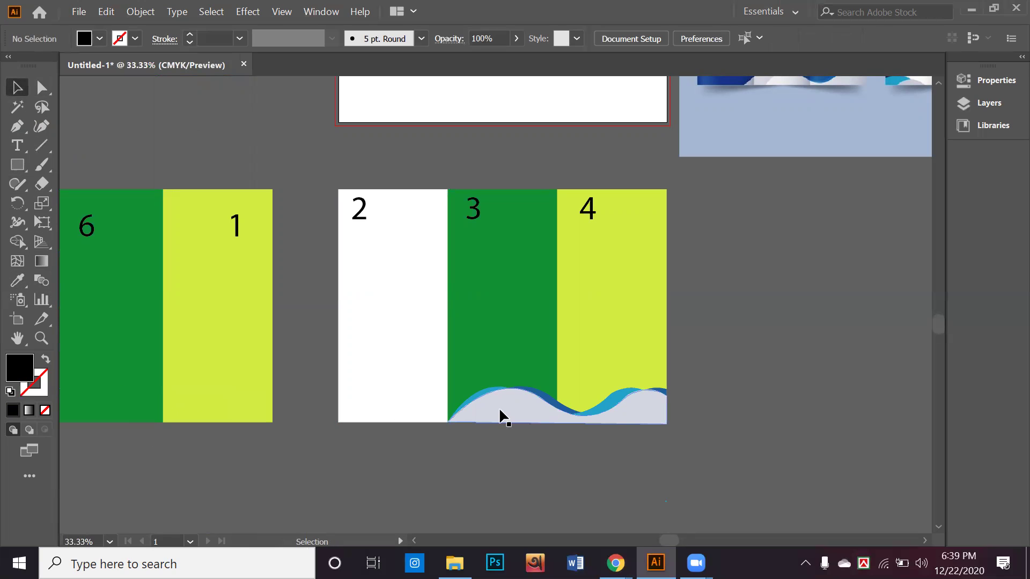
{"action": "left_click", "coordinate": [483, 402]}
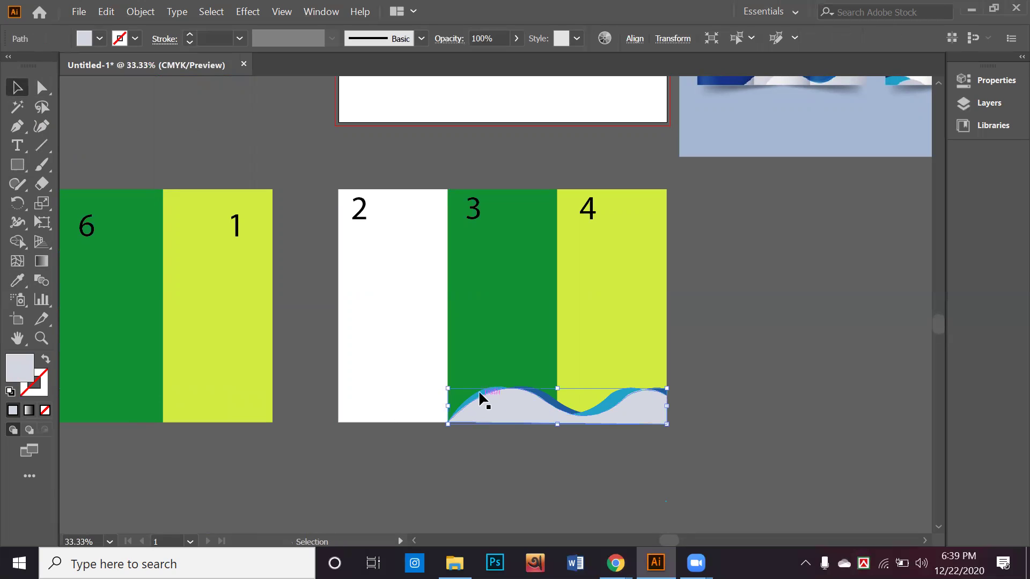
{"action": "left_click", "coordinate": [481, 398], "text": "shift"}
{"action": "left_click", "coordinate": [559, 410]}
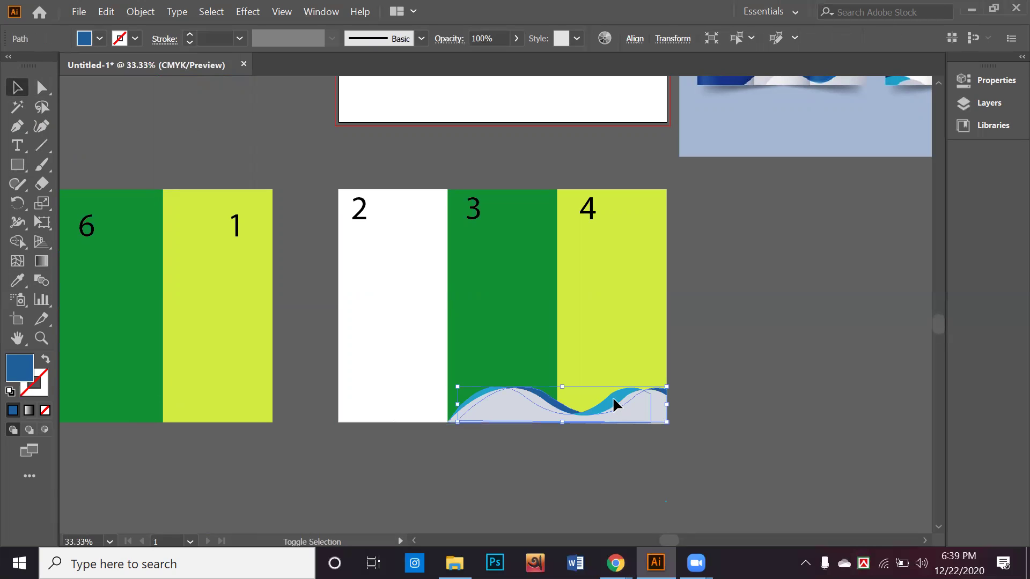
{"action": "left_click", "coordinate": [617, 406], "text": "shift"}
{"action": "left_click_drag", "start_coordinate": [617, 406], "coordinate": [490, 467]}
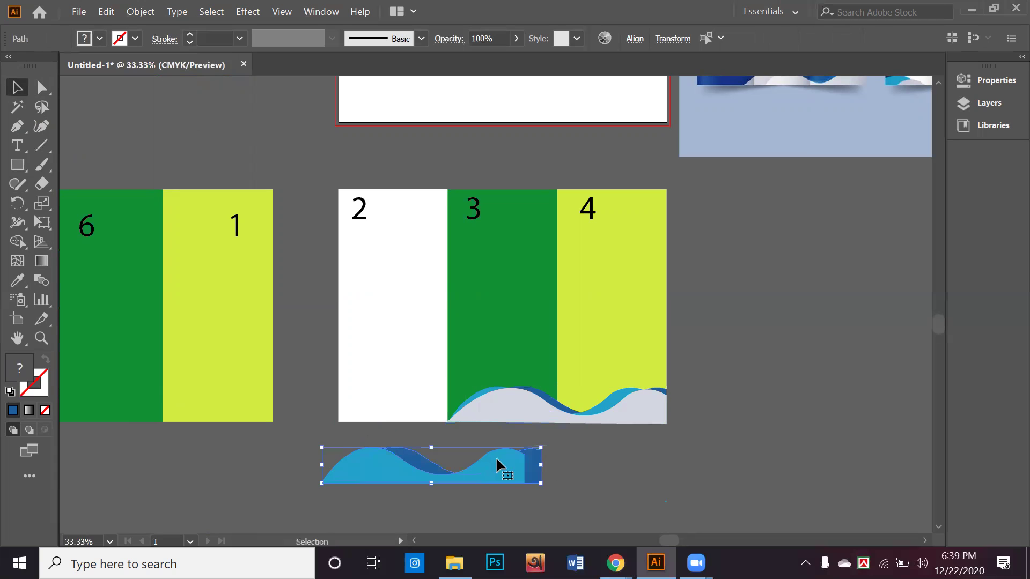
{"action": "key", "text": "ctrl+shift+a"}
{"action": "key", "text": "ctrl+z"}
{"action": "key", "text": "ctrl+z"}
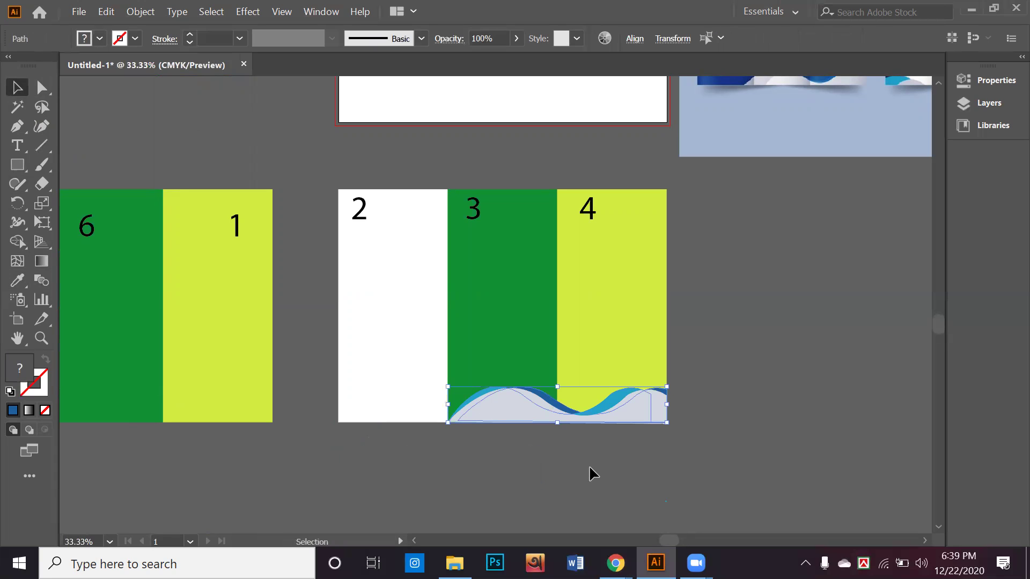
Step: Copy all three layered waves from columns 3 and 4 onto the bottom of columns 6 and 1
{"action": "left_click", "coordinate": [578, 468]}
{"action": "left_click", "coordinate": [547, 315]}
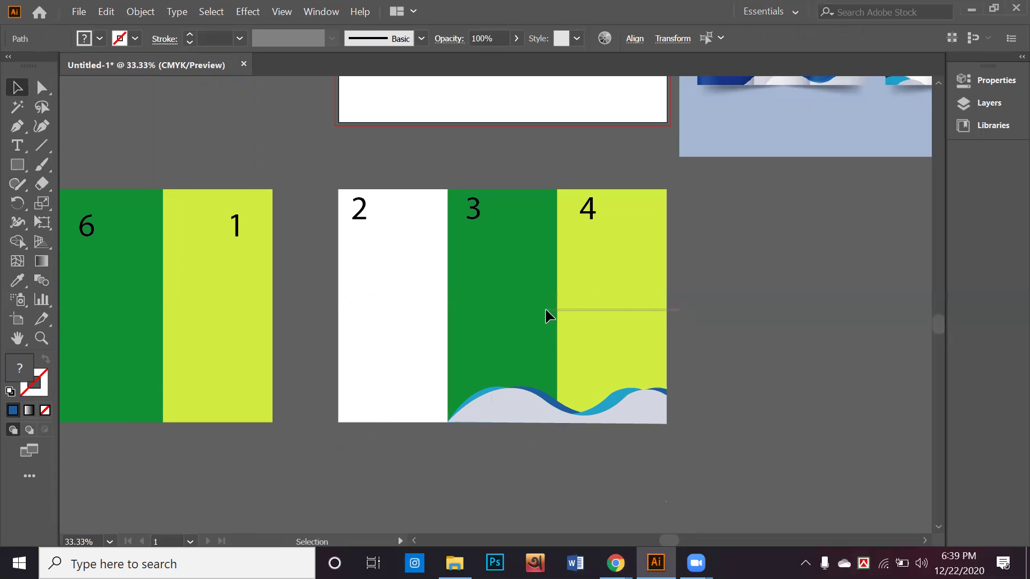
{"action": "left_click_drag", "start_coordinate": [714, 451], "coordinate": [135, 412]}
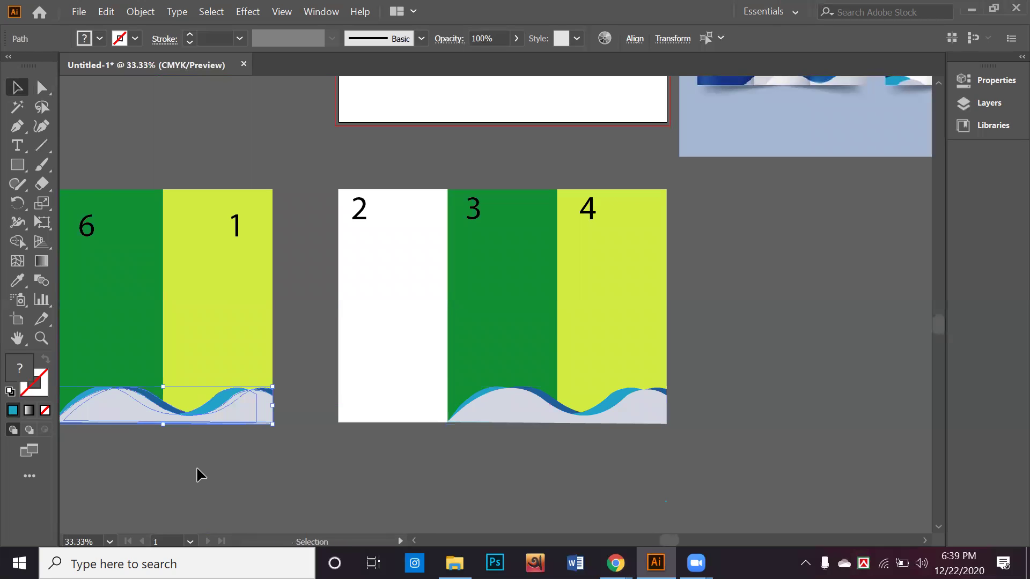
{"action": "left_click", "coordinate": [193, 454]}
Step: Draw a closed shape with a wavy lower edge across the top of columns 5 and 6 using the Pen tool
{"action": "left_click_drag", "start_coordinate": [193, 454], "coordinate": [584, 472]}
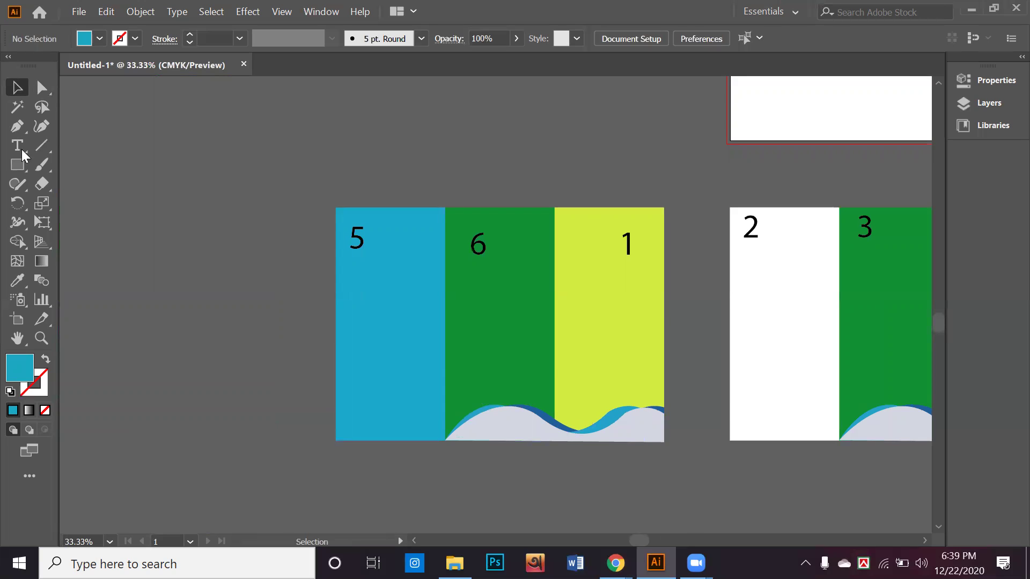
{"action": "left_click", "coordinate": [17, 127]}
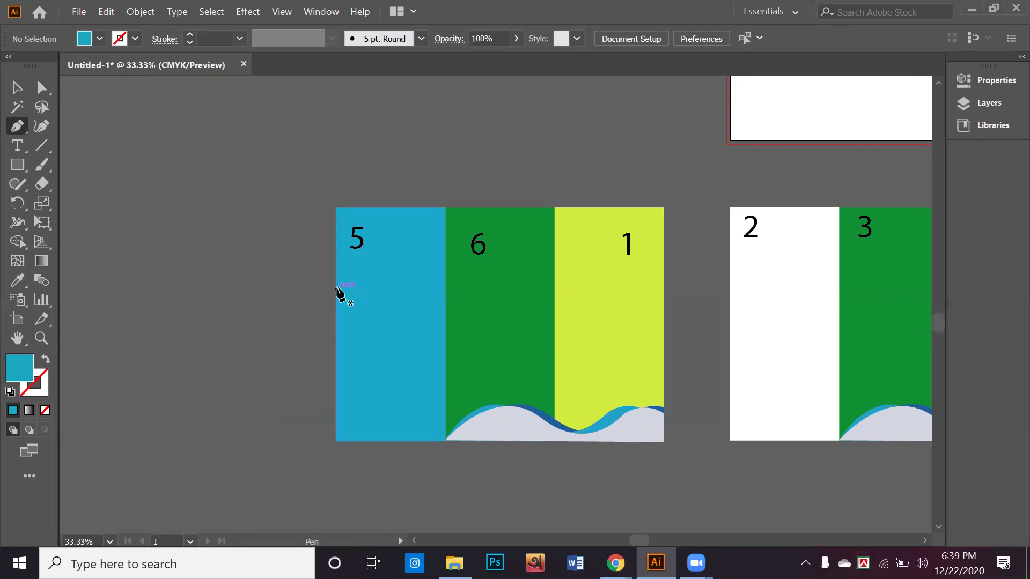
{"action": "left_click", "coordinate": [336, 283]}
{"action": "left_click_drag", "start_coordinate": [396, 324], "coordinate": [458, 259]}
{"action": "key", "text": "ctrl+z"}
{"action": "left_click_drag", "start_coordinate": [505, 286], "coordinate": [589, 299]}
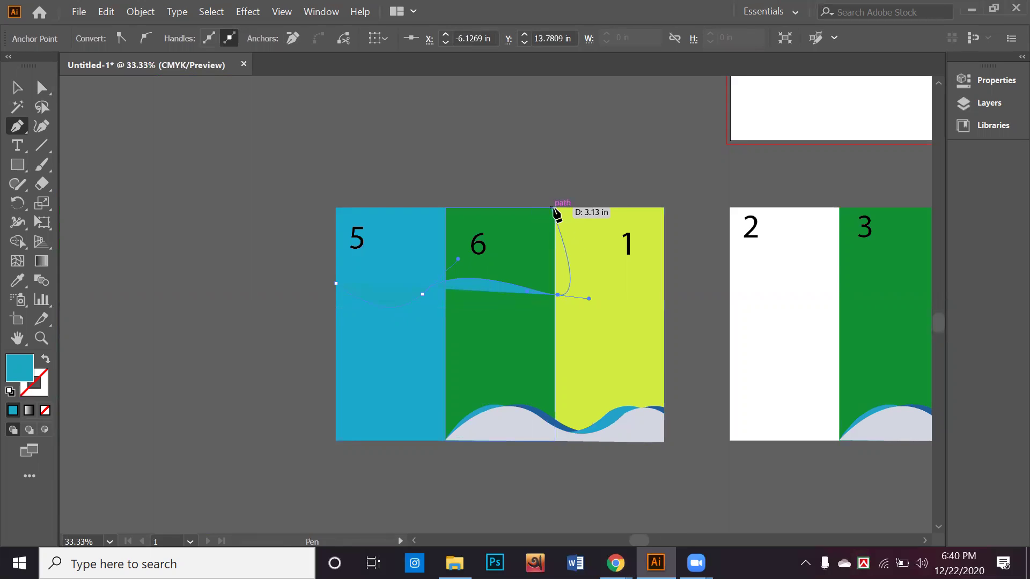
{"action": "left_click", "coordinate": [554, 208]}
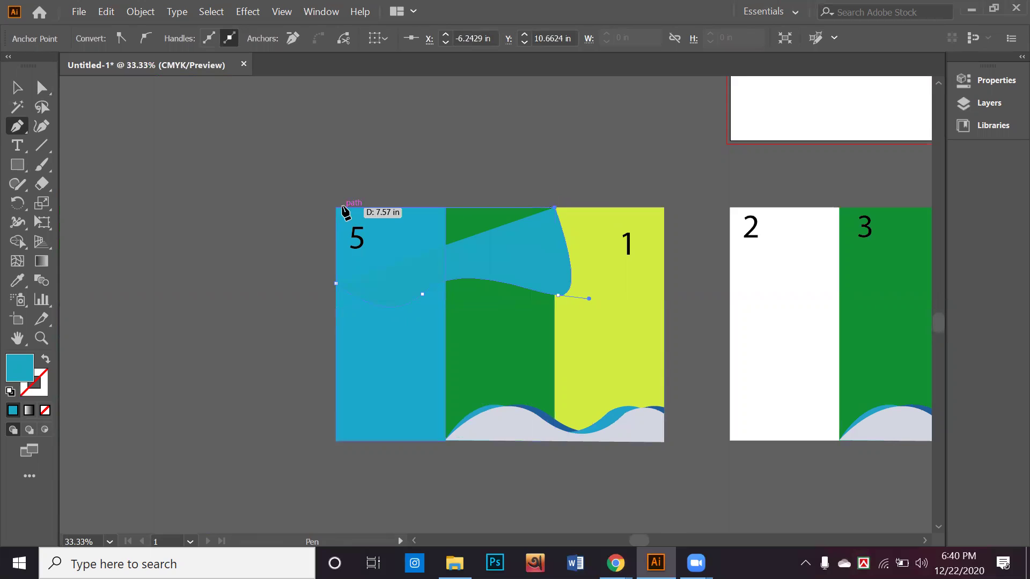
{"action": "left_click", "coordinate": [336, 207]}
{"action": "left_click_drag", "start_coordinate": [336, 283], "coordinate": [386, 329]}
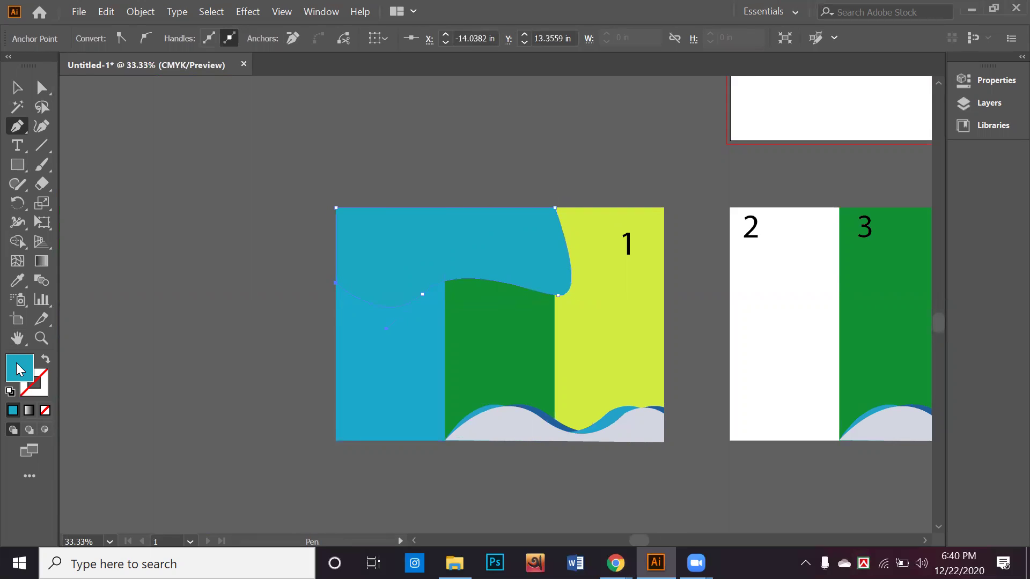
Step: Fill the new top shape on columns 5 and 6 with the pale grey sampled from the bottom wave
{"action": "left_click", "coordinate": [26, 280]}
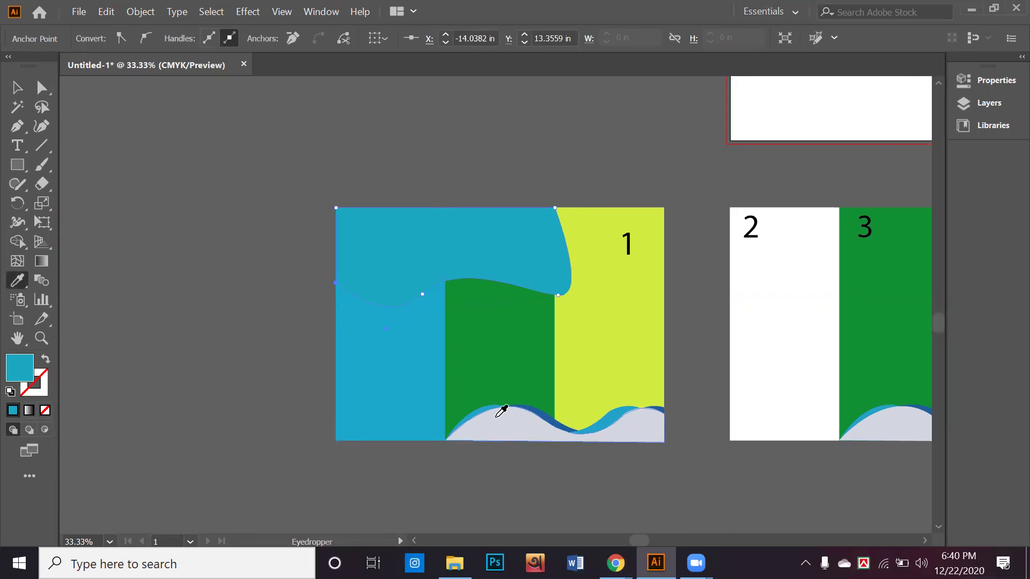
{"action": "left_click", "coordinate": [501, 410]}
{"action": "left_click", "coordinate": [19, 86]}
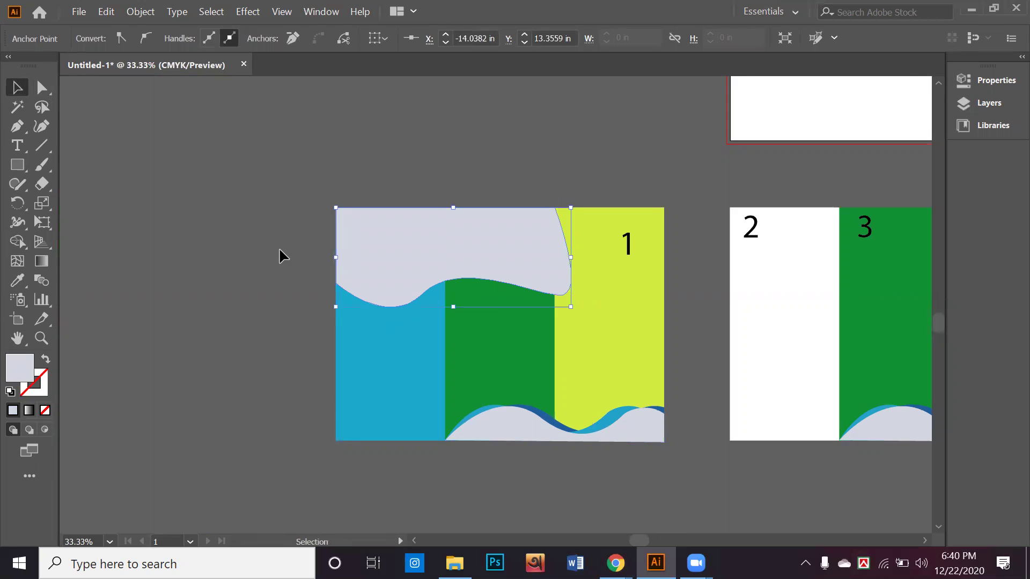
{"action": "left_click", "coordinate": [278, 255]}
Step: Rearrange the stacking of the pale grey top shape so it sits behind the column numbers and column 1
{"action": "scroll", "coordinate": [400, 272], "scroll_direction": "down", "scroll_amount": 1}
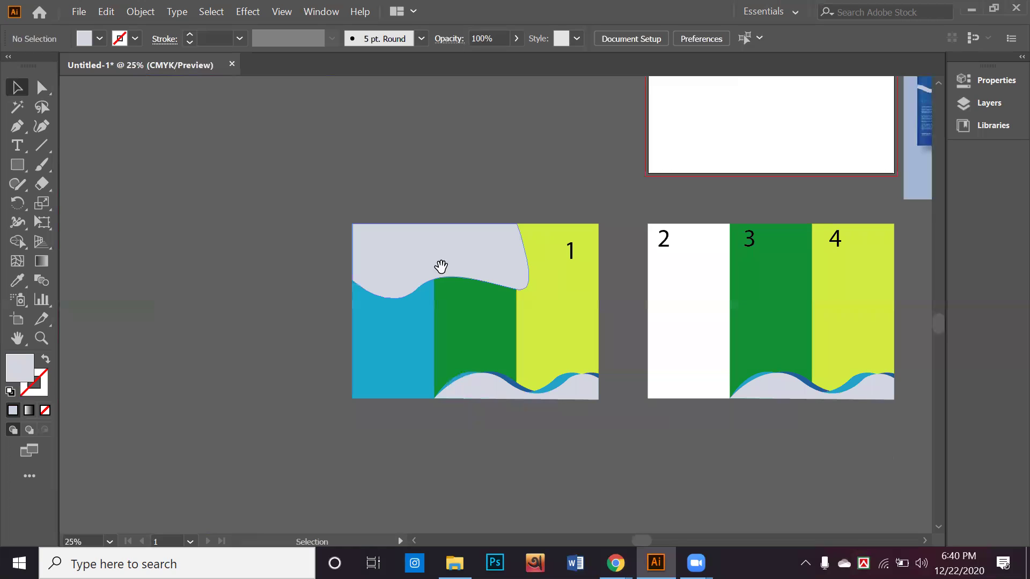
{"action": "left_click_drag", "start_coordinate": [513, 266], "coordinate": [294, 290]}
{"action": "right_click", "coordinate": [295, 290]}
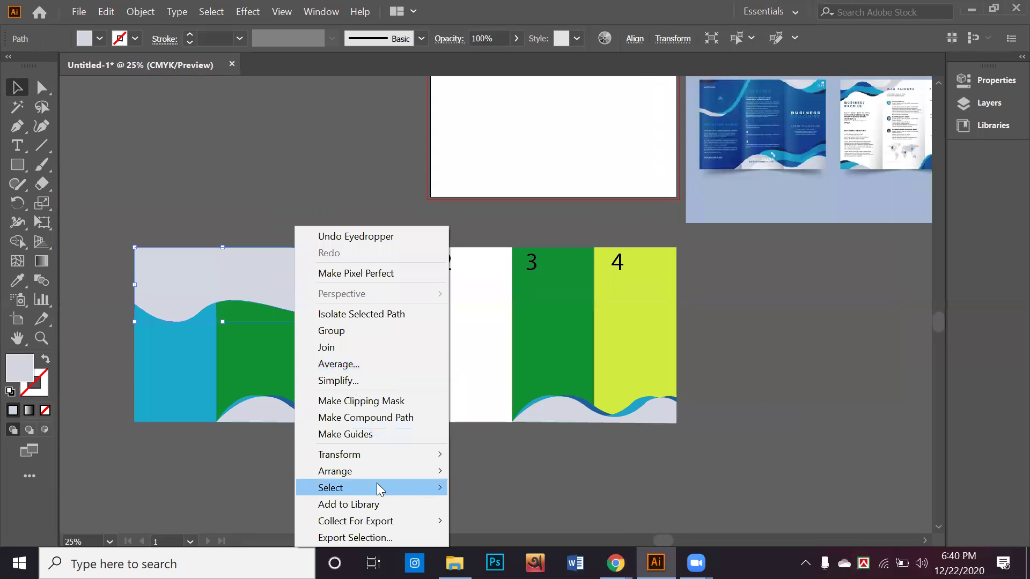
{"action": "mouse_move", "coordinate": [379, 472]}
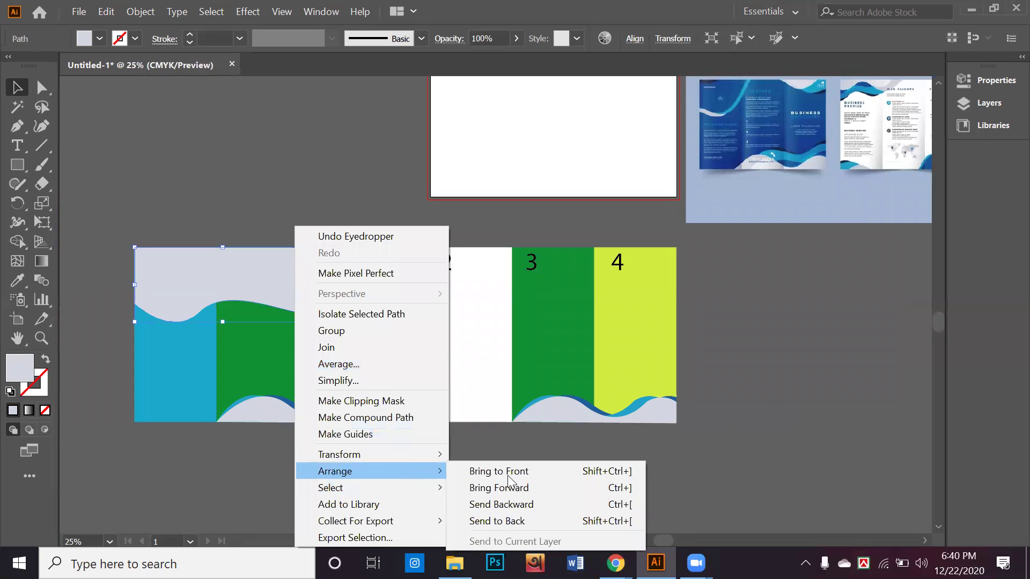
{"action": "left_click", "coordinate": [508, 521]}
{"action": "key", "text": "ctrl+z"}
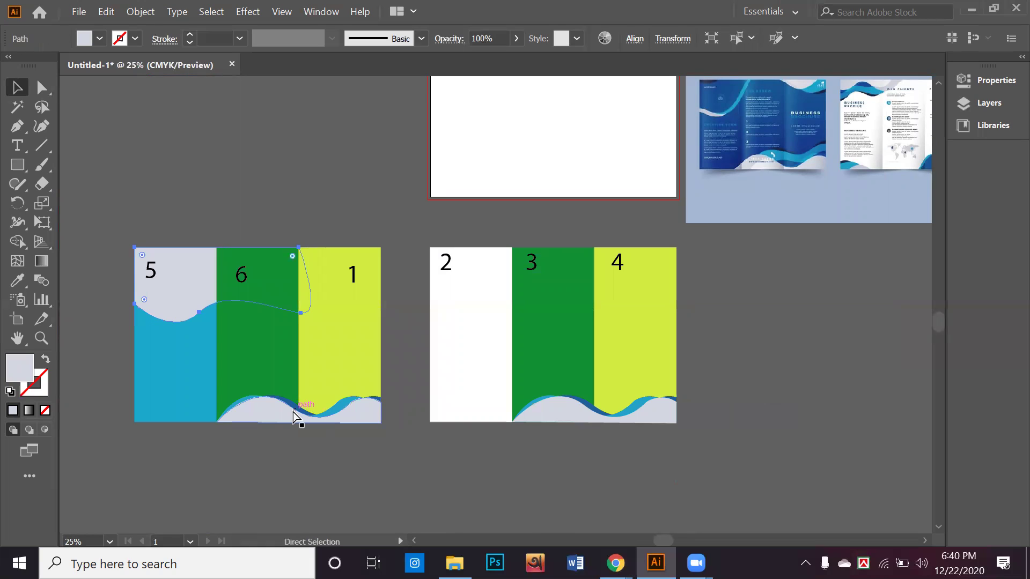
{"action": "left_click", "coordinate": [330, 191]}
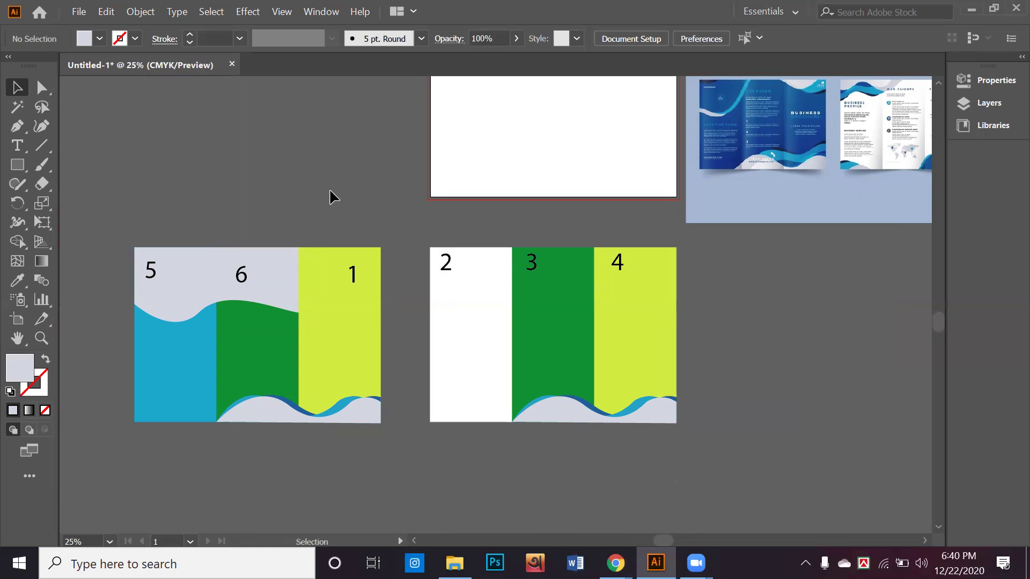
Step: Copy the pale grey top wave onto the bottom of columns 5 and 6, rotated 180 degrees
{"action": "left_click_drag", "start_coordinate": [404, 430], "coordinate": [347, 403]}
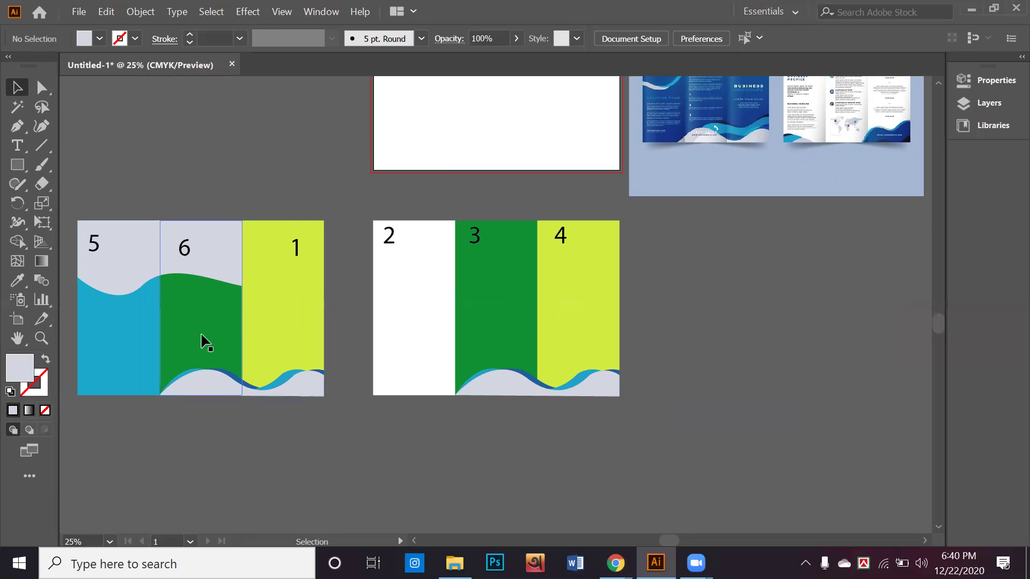
{"action": "left_click", "coordinate": [144, 266]}
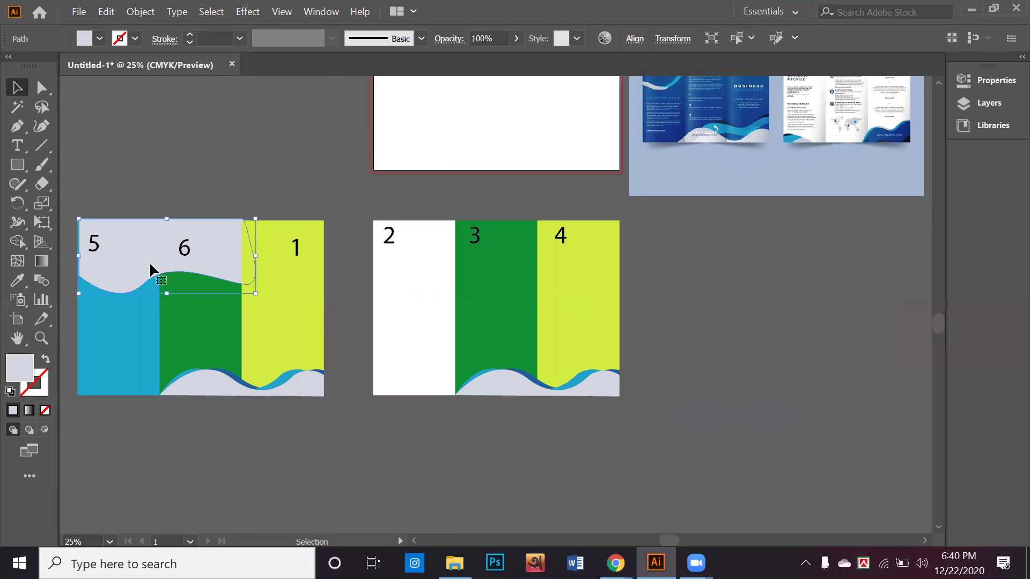
{"action": "left_click_drag", "start_coordinate": [129, 265], "coordinate": [129, 400]}
{"action": "left_click", "coordinate": [134, 437]}
{"action": "left_click", "coordinate": [133, 418]}
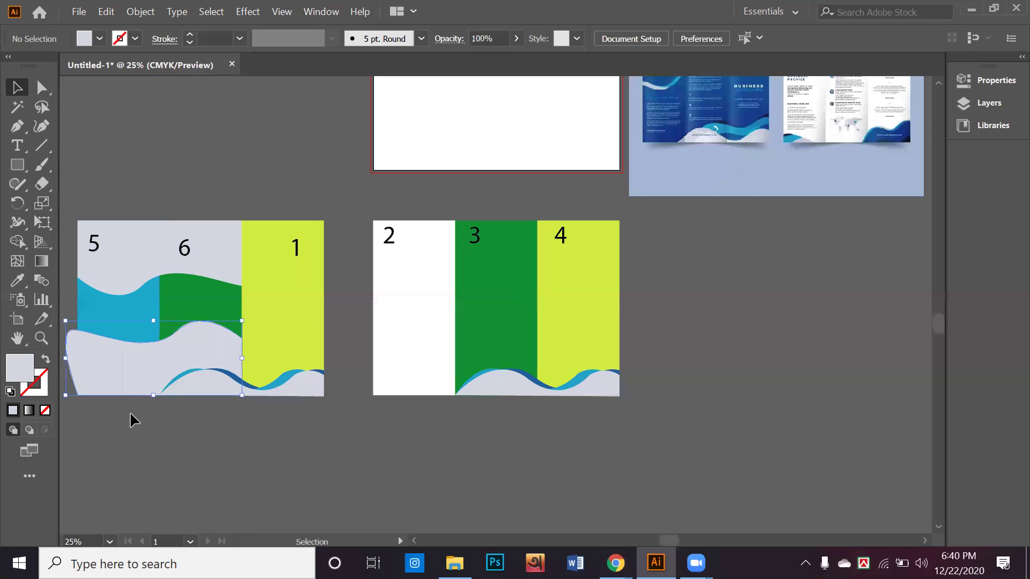
Step: Trim the part of the bottom grey wave overhanging column 5's outer edge using the Shape Builder tool
{"action": "scroll", "coordinate": [161, 387], "scroll_direction": "left", "scroll_amount": 3}
{"action": "left_click", "coordinate": [207, 344]}
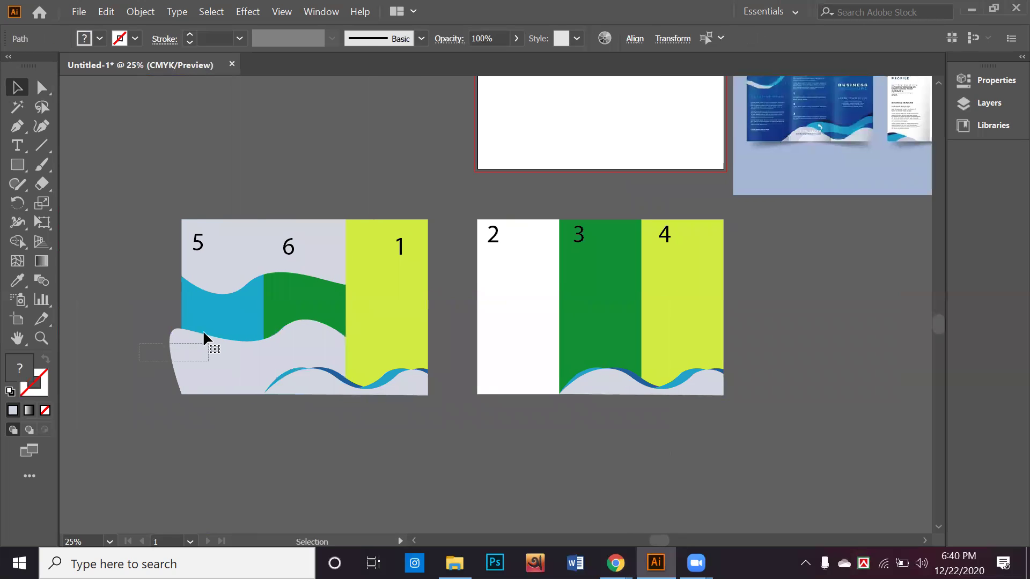
{"action": "left_click", "coordinate": [17, 241]}
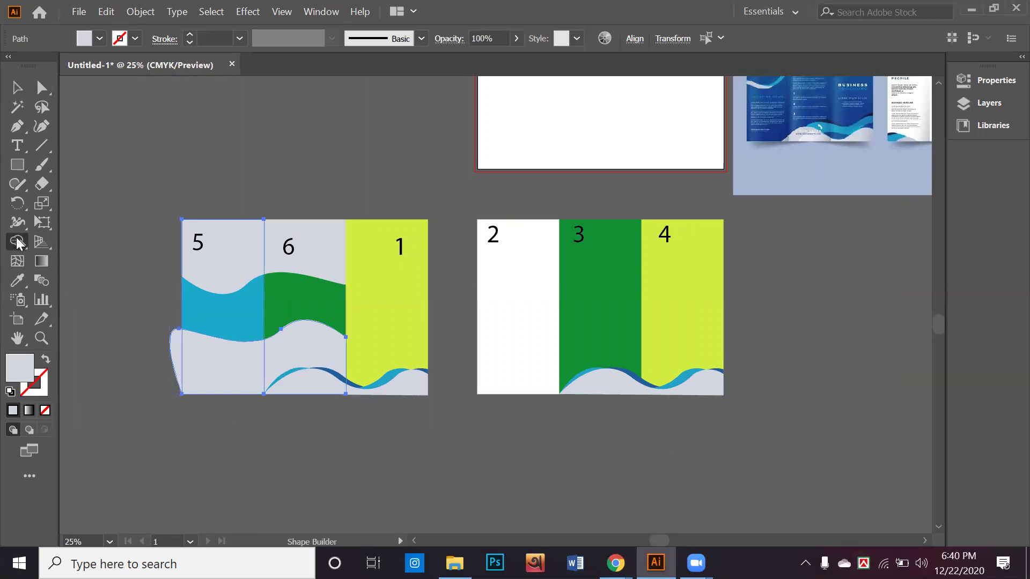
{"action": "left_click", "coordinate": [175, 354], "text": "alt"}
{"action": "left_click", "coordinate": [15, 90]}
{"action": "left_click", "coordinate": [315, 132]}
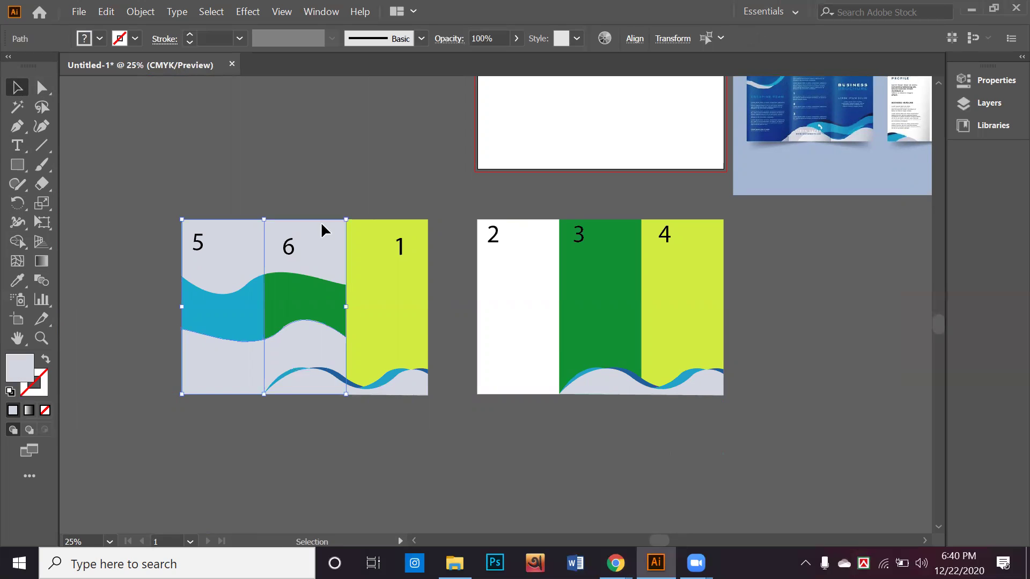
Step: Fill the pale grey front wave at the bottom of columns 6 and 1 with white sampled from the blank artboard
{"action": "scroll", "coordinate": [322, 239], "scroll_direction": "down", "scroll_amount": 2}
{"action": "left_click_drag", "start_coordinate": [413, 274], "coordinate": [267, 299]}
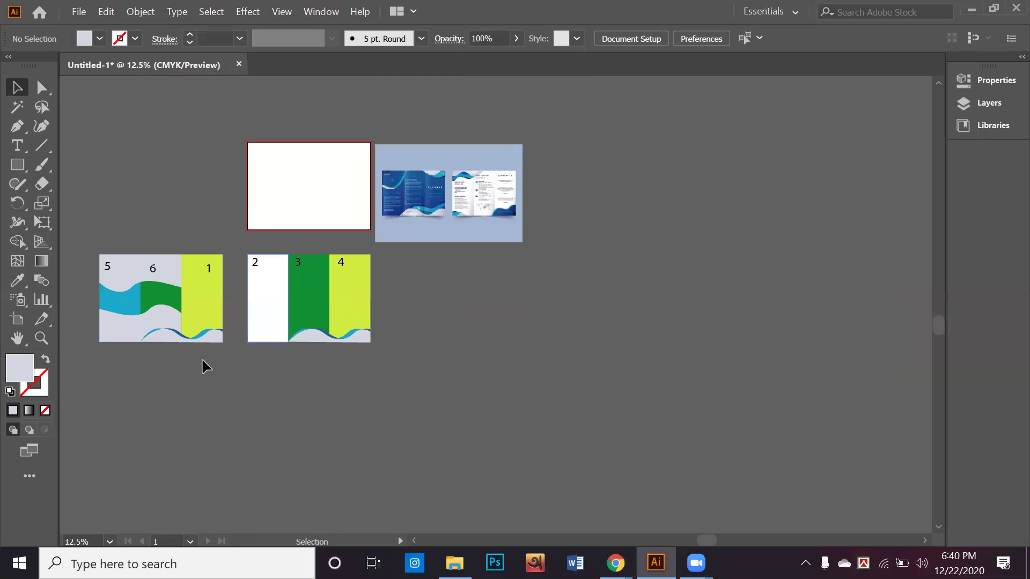
{"action": "left_click", "coordinate": [157, 347]}
{"action": "left_click", "coordinate": [18, 280]}
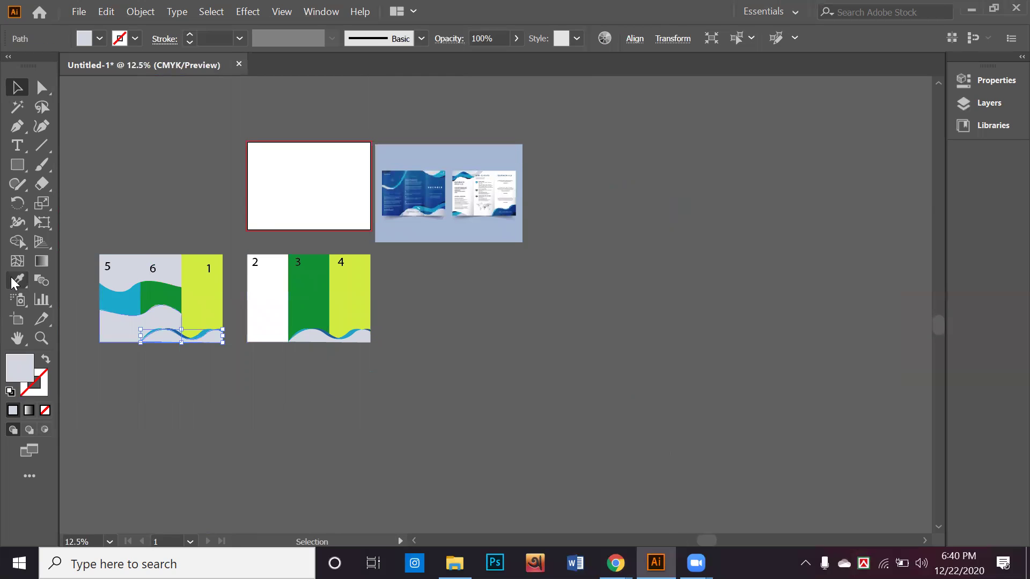
{"action": "left_click", "coordinate": [299, 198]}
{"action": "key", "text": "v"}
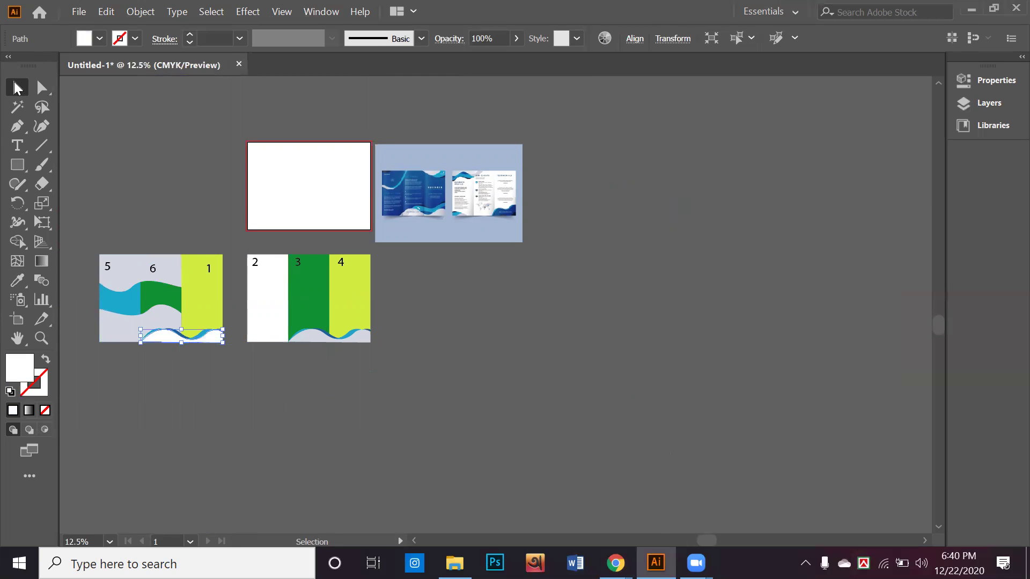
{"action": "left_click", "coordinate": [255, 115]}
{"action": "left_click_drag", "start_coordinate": [260, 173], "coordinate": [244, 134]}
{"action": "left_click_drag", "start_coordinate": [313, 205], "coordinate": [384, 223]}
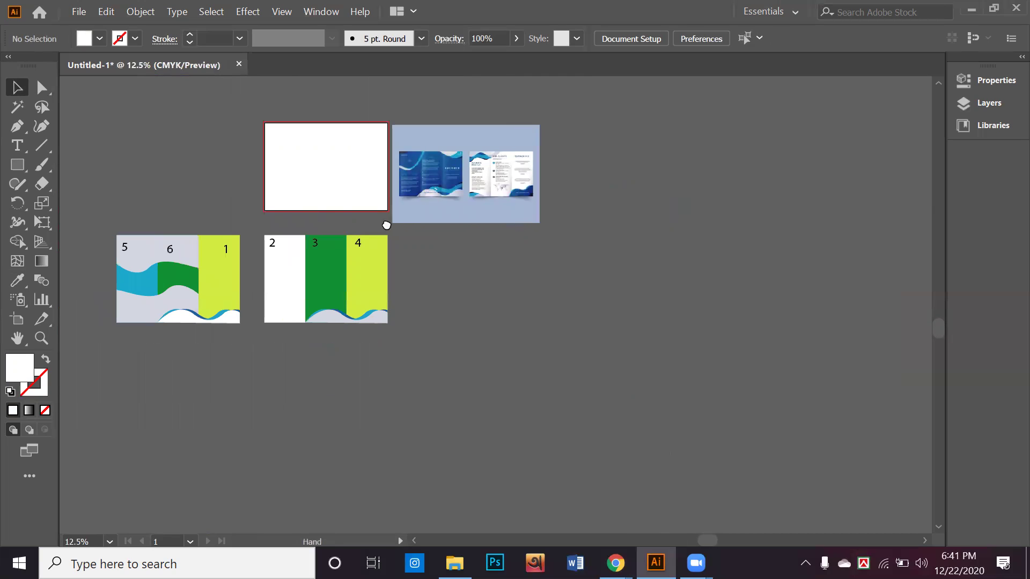
{"action": "left_click_drag", "start_coordinate": [127, 220], "coordinate": [269, 341]}
{"action": "left_click_drag", "start_coordinate": [438, 333], "coordinate": [280, 236]}
{"action": "left_click_drag", "start_coordinate": [90, 194], "coordinate": [168, 331]}
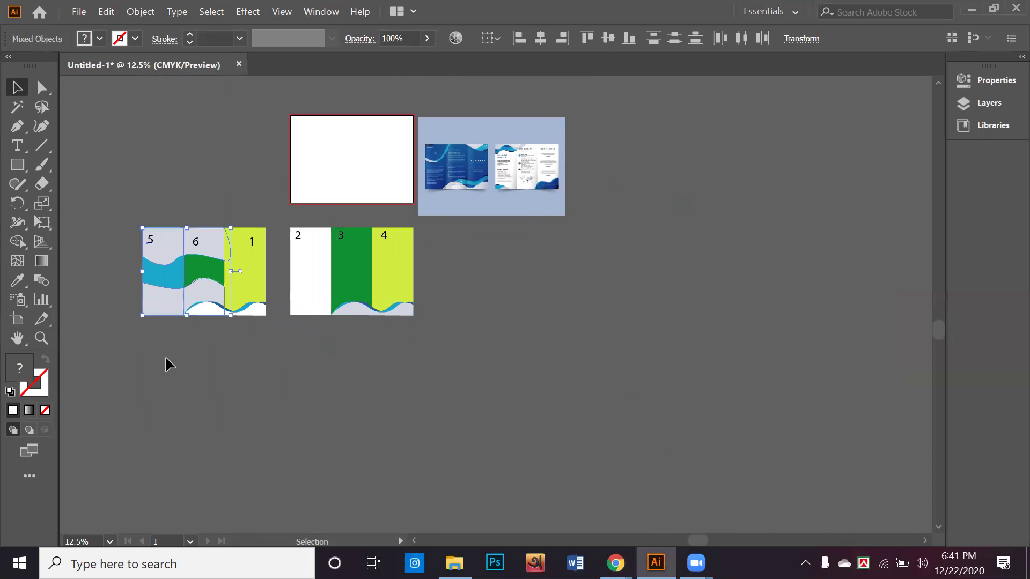
{"action": "left_click", "coordinate": [196, 221]}
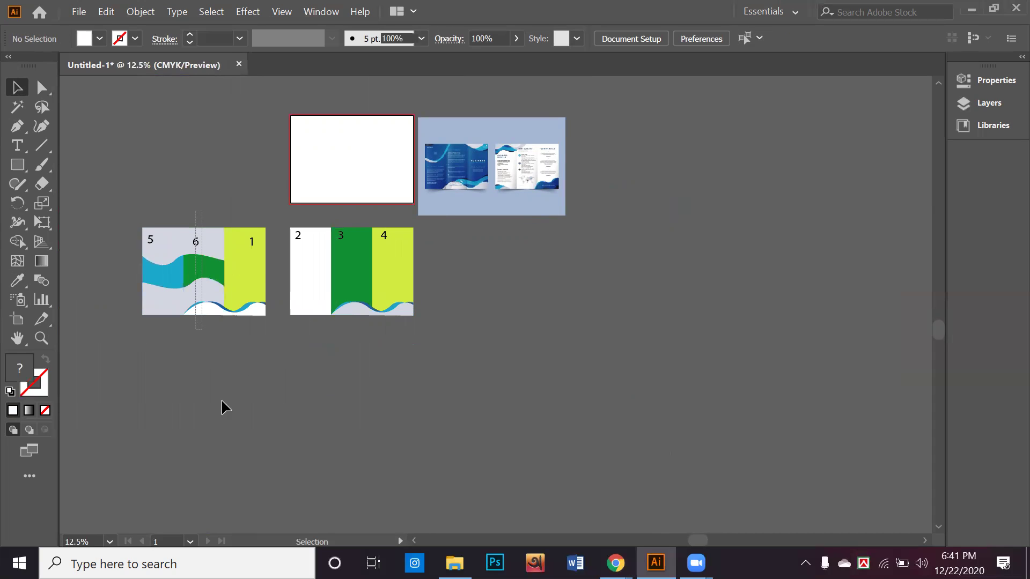
{"action": "left_click_drag", "start_coordinate": [240, 197], "coordinate": [290, 395]}
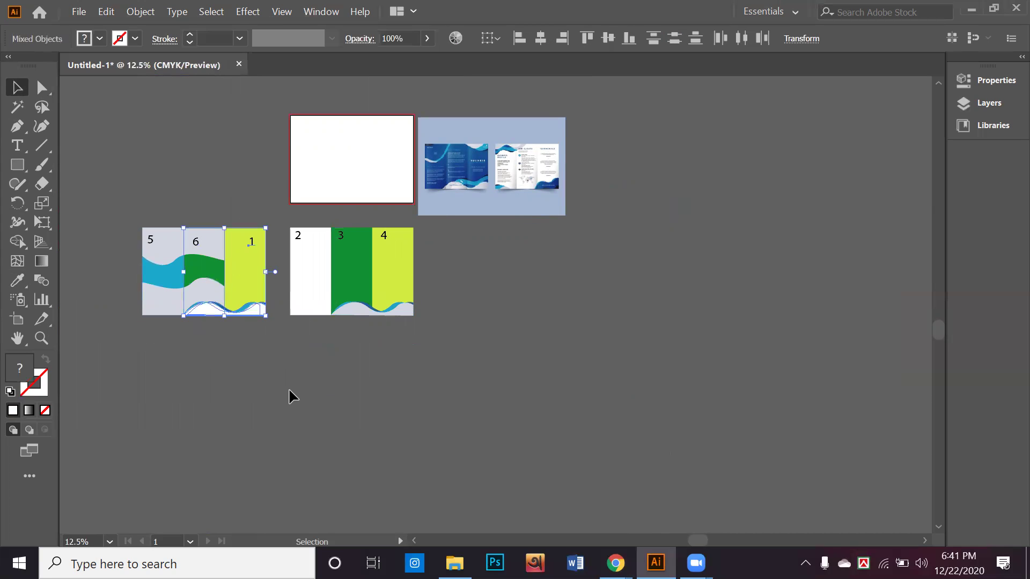
{"action": "left_click", "coordinate": [294, 384]}
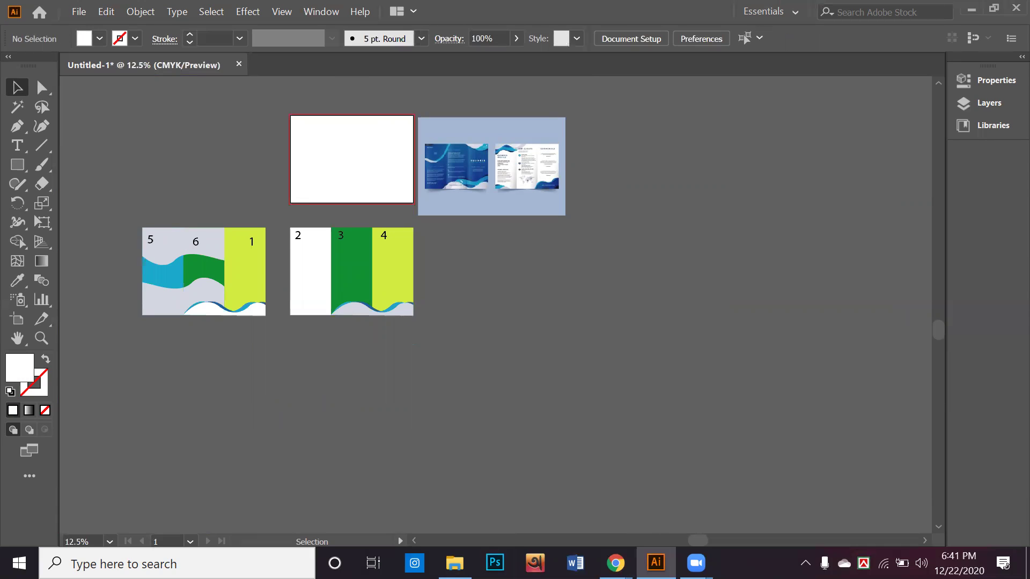
Step: Switch to the Chrome window with the brochure search, search Google for "freepik" and open the Freepik website
{"action": "mouse_move", "coordinate": [616, 564]}
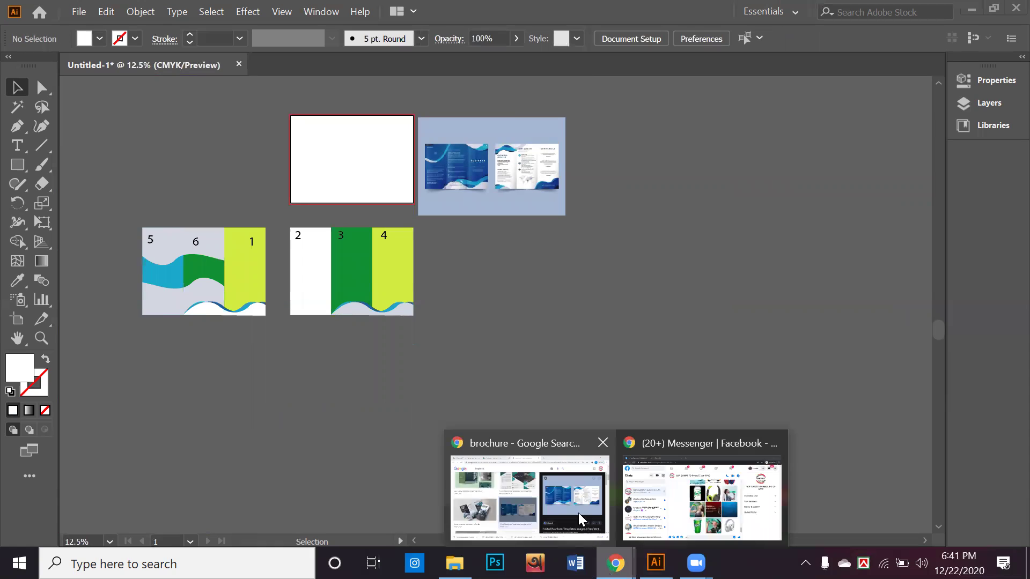
{"action": "left_click", "coordinate": [579, 518]}
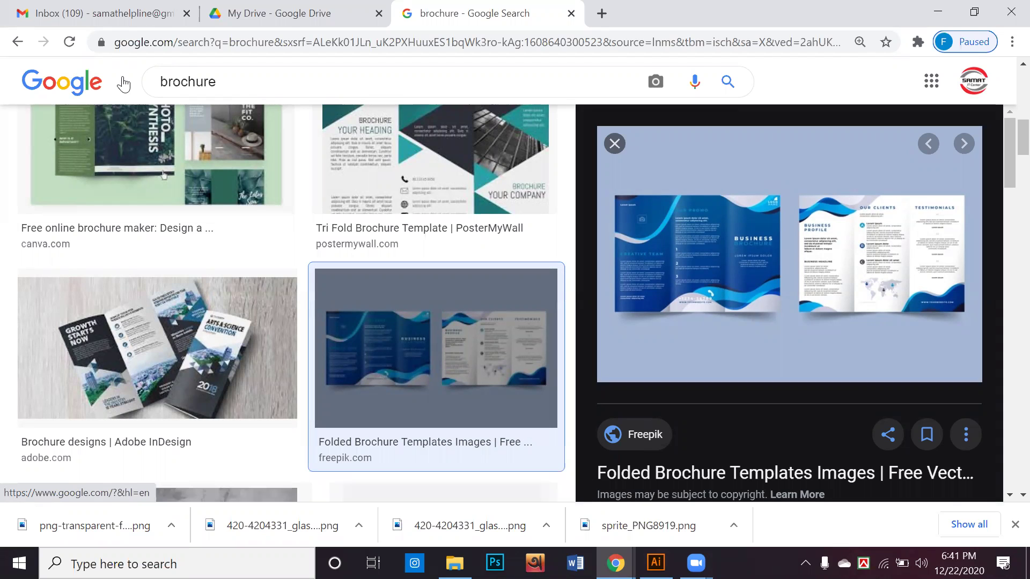
{"action": "left_click_drag", "start_coordinate": [217, 83], "coordinate": [7, 81]}
{"action": "type", "text": "f"}
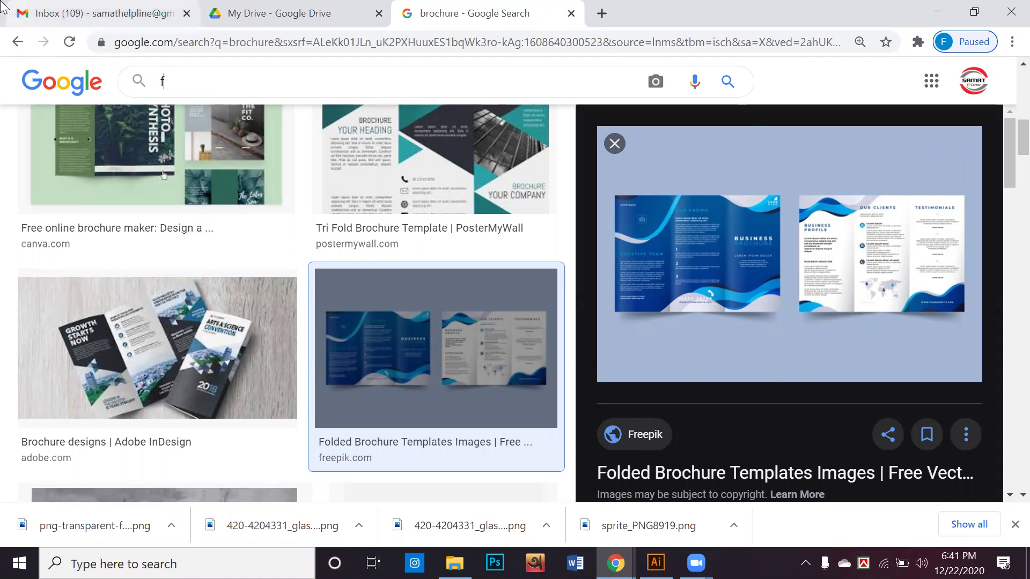
{"action": "type", "text": "reepik"}
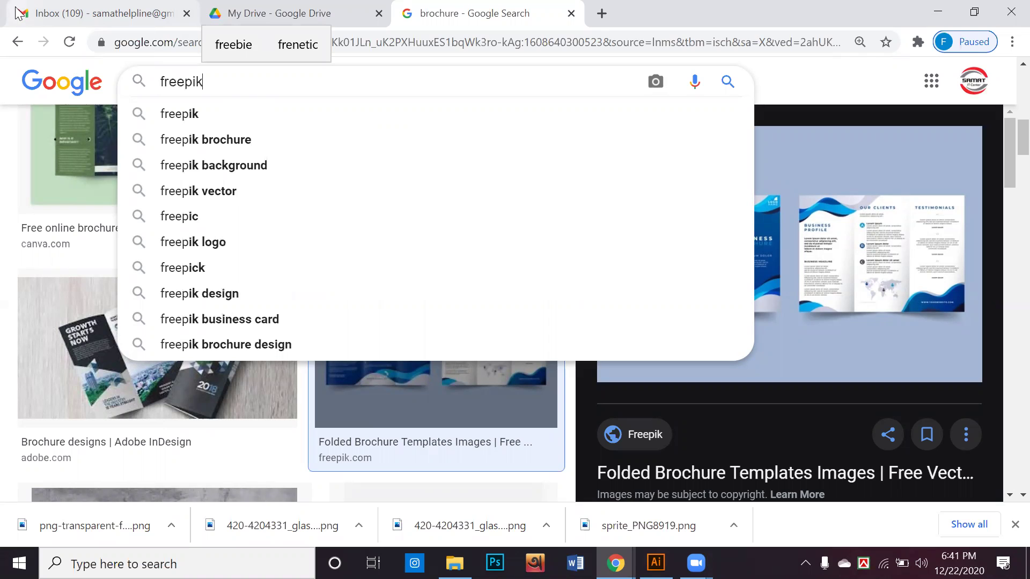
{"action": "key", "text": "Return"}
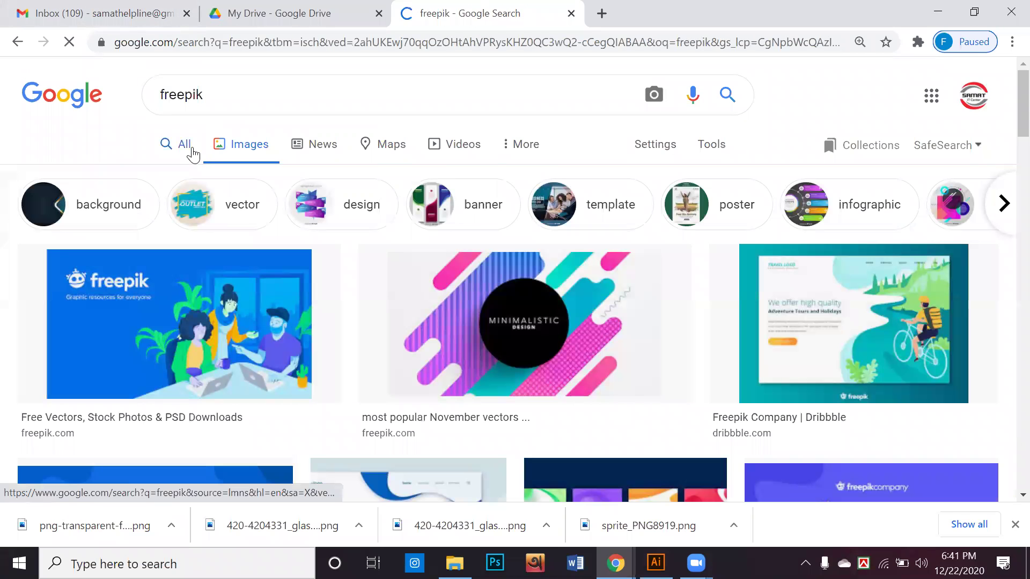
{"action": "left_click", "coordinate": [185, 145]}
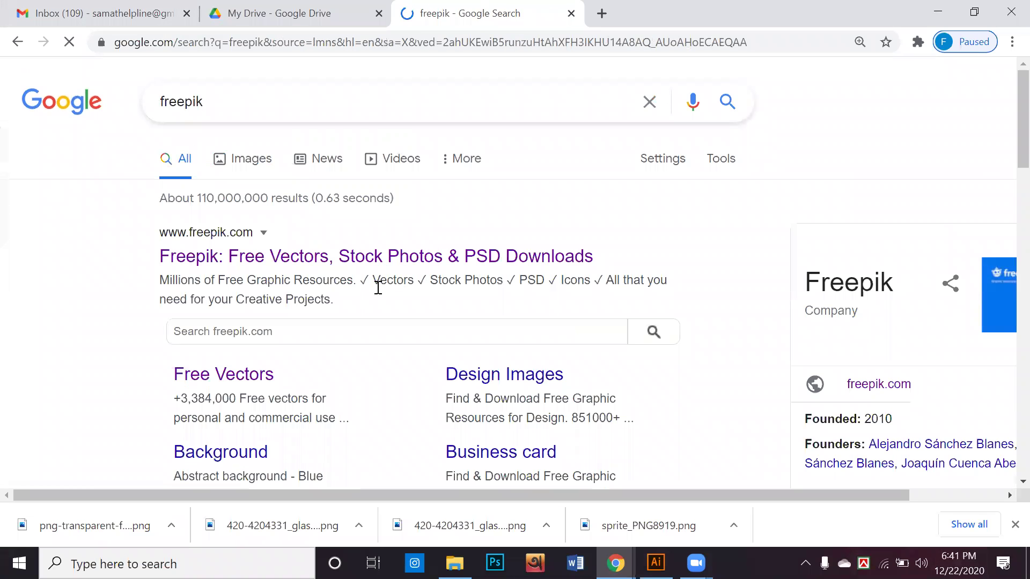
{"action": "left_click", "coordinate": [176, 256]}
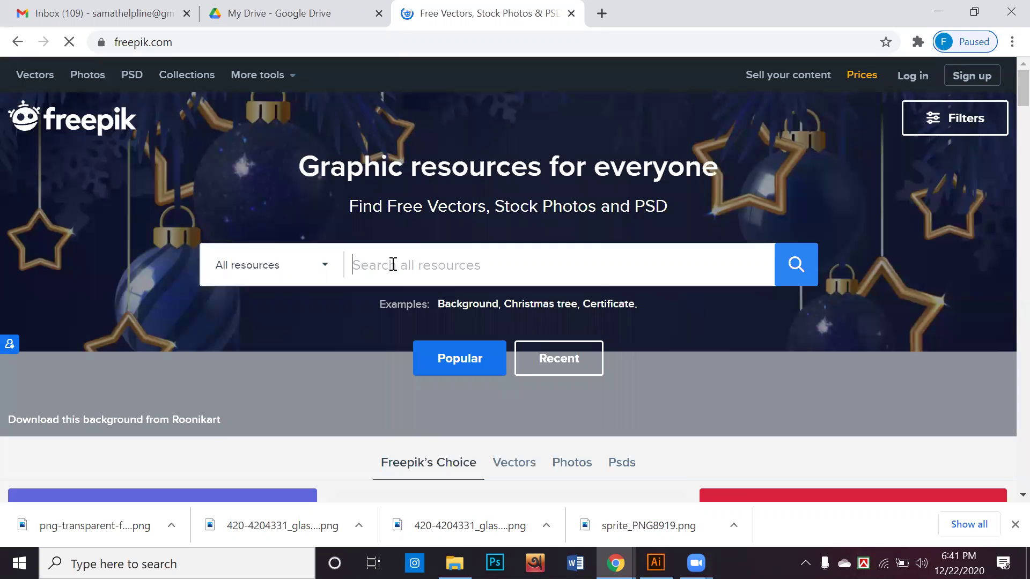
Step: Search all Freepik resources for "brochure mockup" and look through the results for a trifold mockup
{"action": "left_click", "coordinate": [393, 264]}
{"action": "type", "text": "b"}
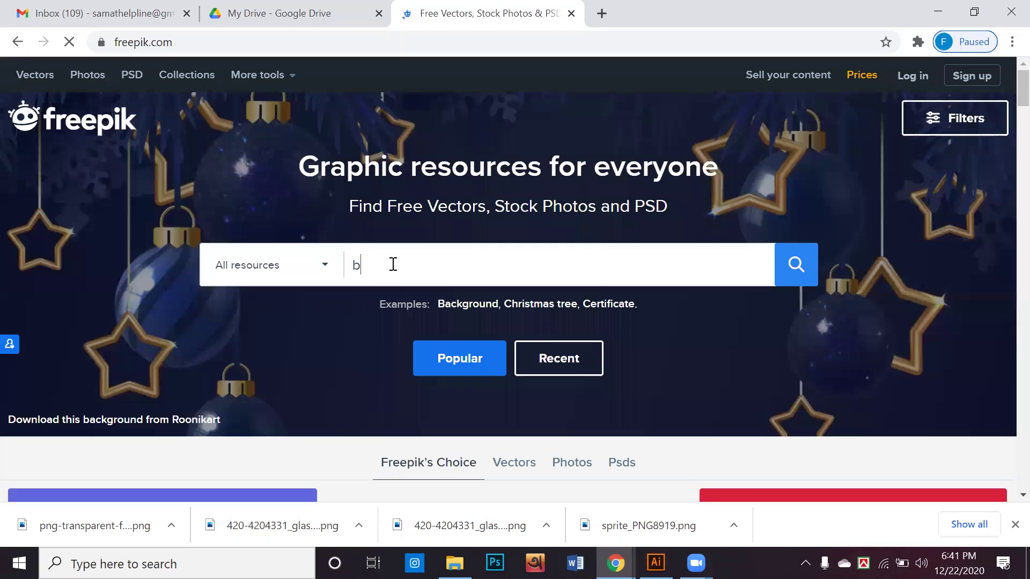
{"action": "type", "text": "rochure "}
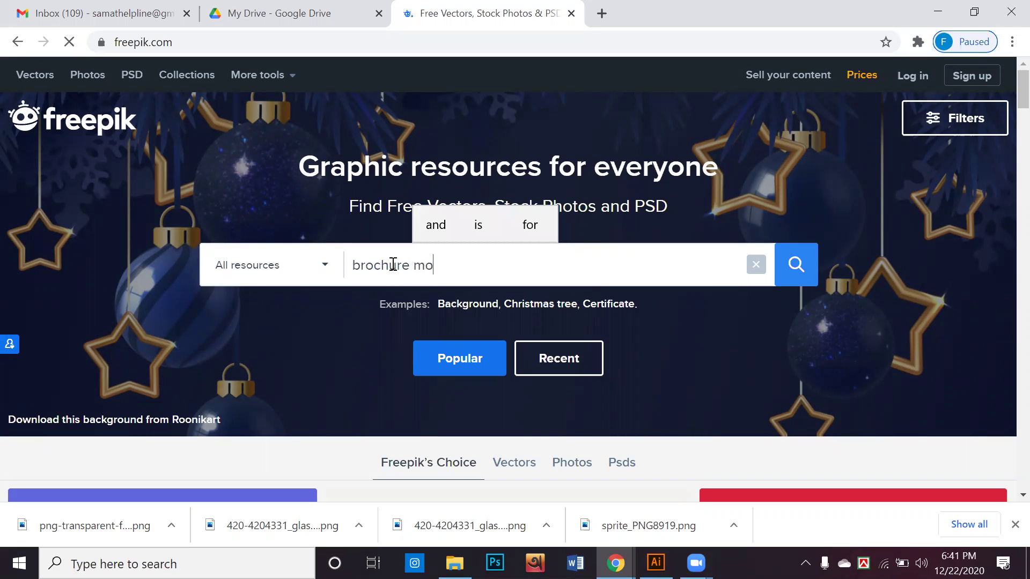
{"action": "type", "text": "mock"}
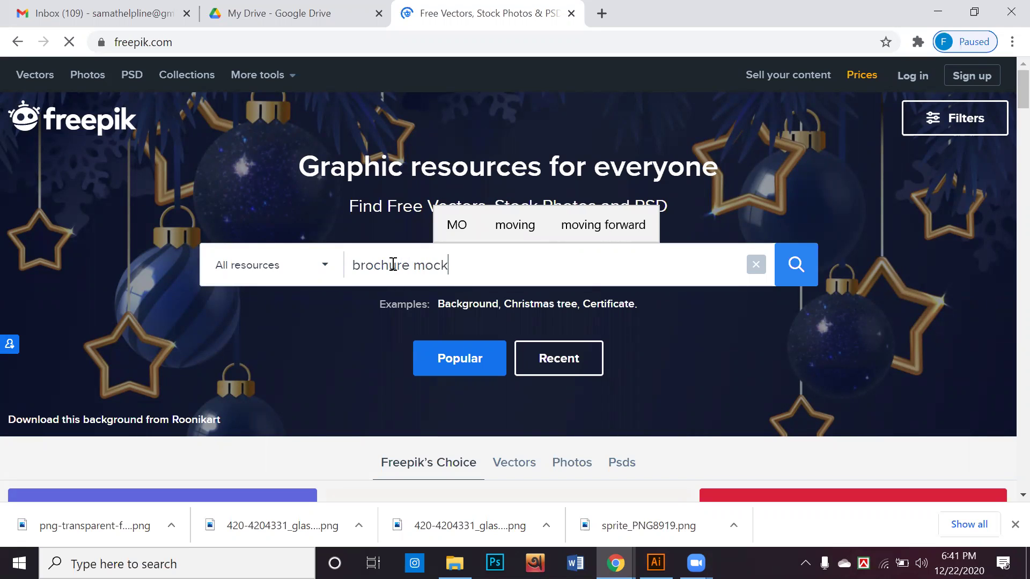
{"action": "type", "text": "up"}
{"action": "key", "text": "BackSpace"}
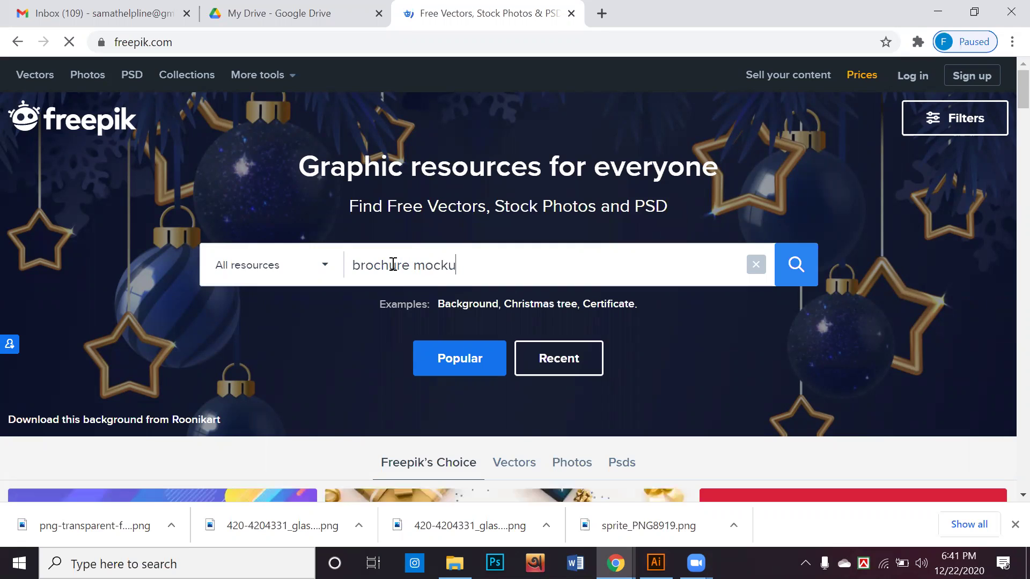
{"action": "key", "text": "Return"}
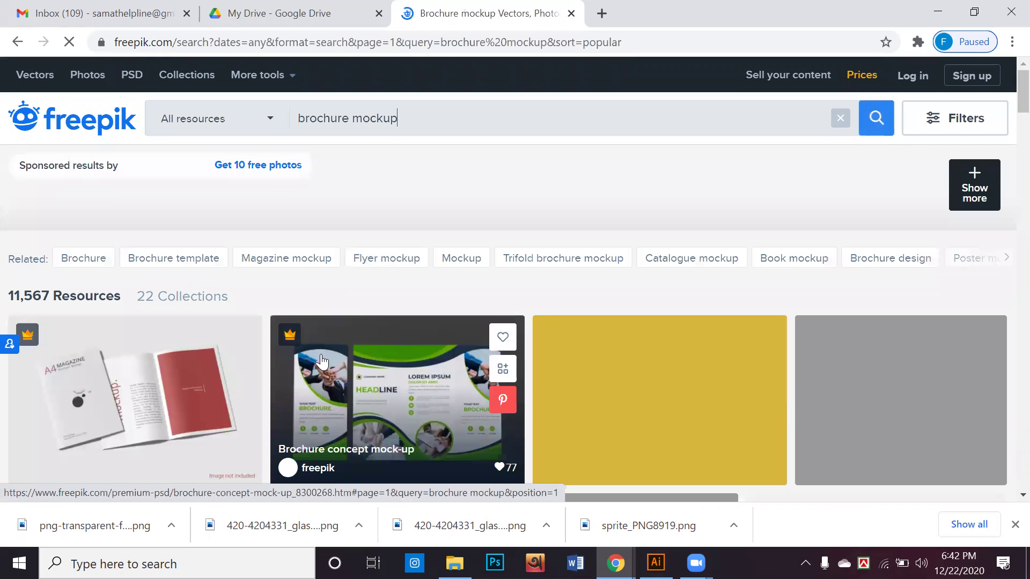
{"action": "scroll", "coordinate": [326, 376], "scroll_direction": "down", "scroll_amount": 3}
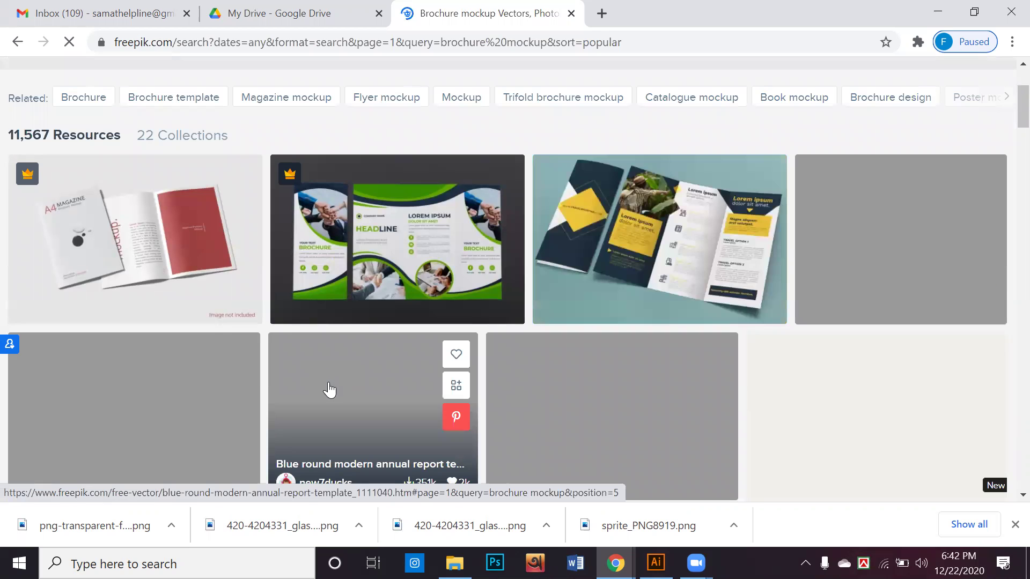
{"action": "scroll", "coordinate": [329, 390], "scroll_direction": "down", "scroll_amount": 3}
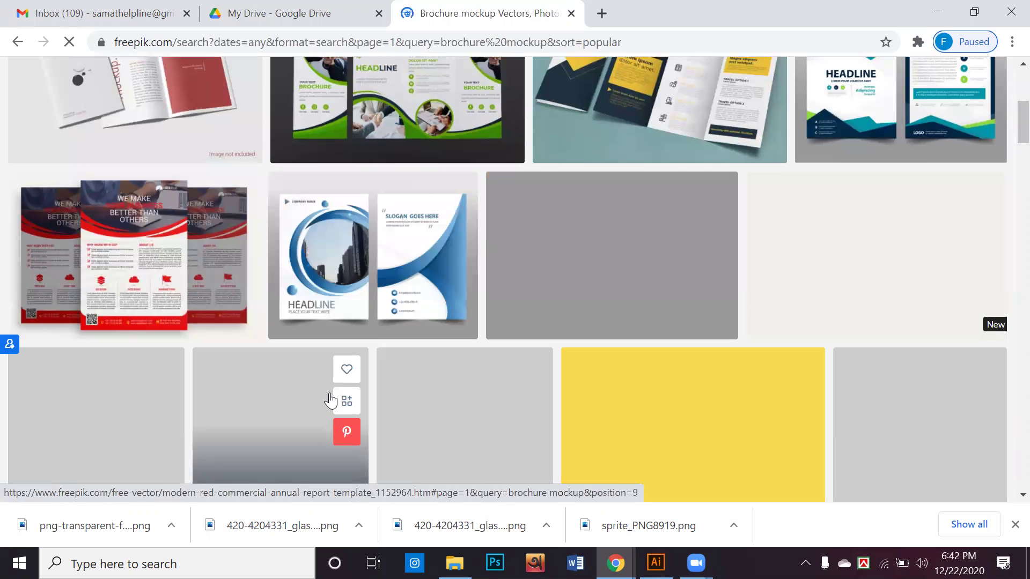
{"action": "scroll", "coordinate": [331, 408], "scroll_direction": "down", "scroll_amount": 1}
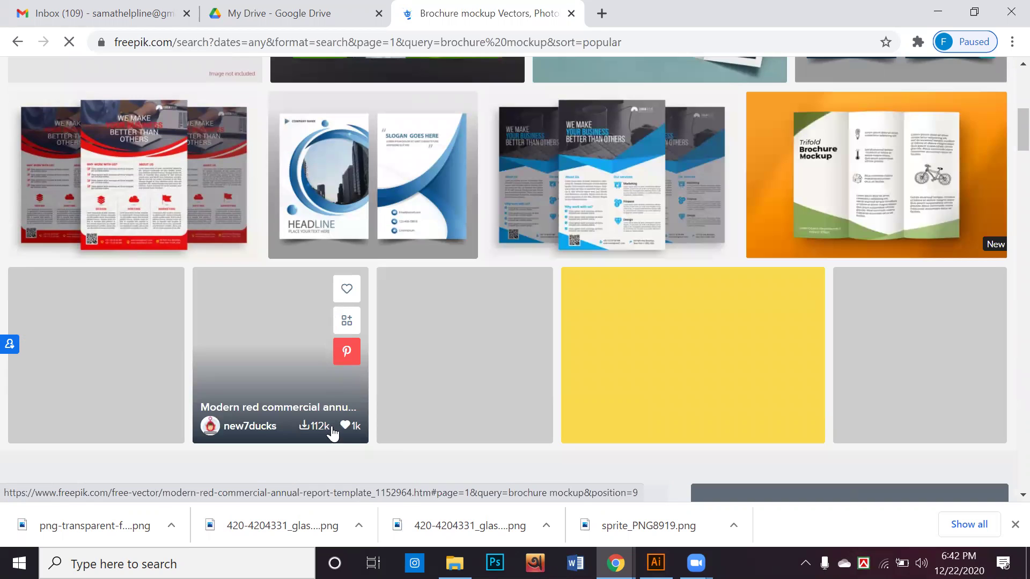
{"action": "scroll", "coordinate": [332, 421], "scroll_direction": "down", "scroll_amount": 1}
{"action": "scroll", "coordinate": [332, 421], "scroll_direction": "up", "scroll_amount": 4}
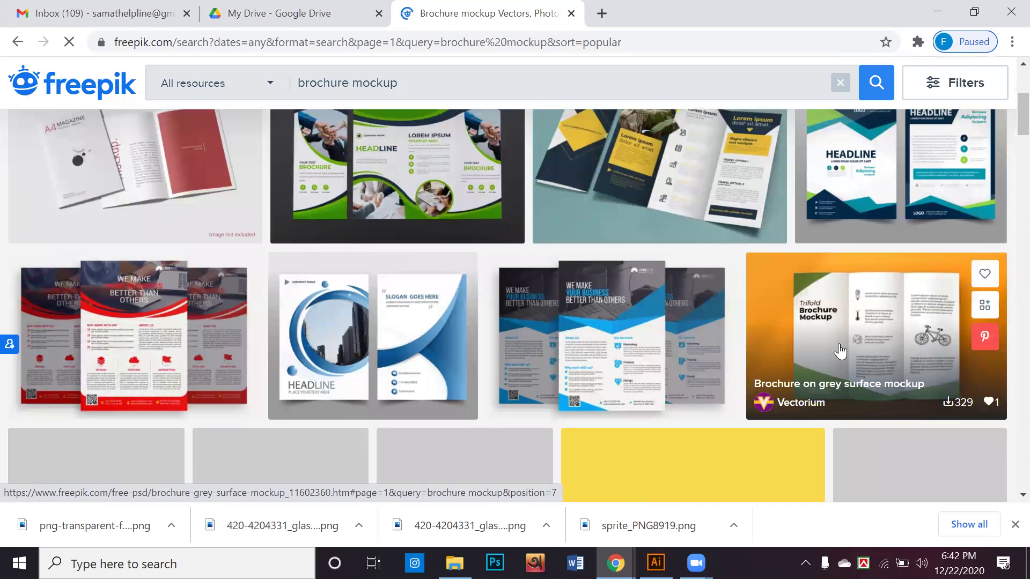
Step: Open the "Brochure on grey surface mockup" trifold template from the results and try to download it for free with attribution
{"action": "left_click", "coordinate": [832, 321]}
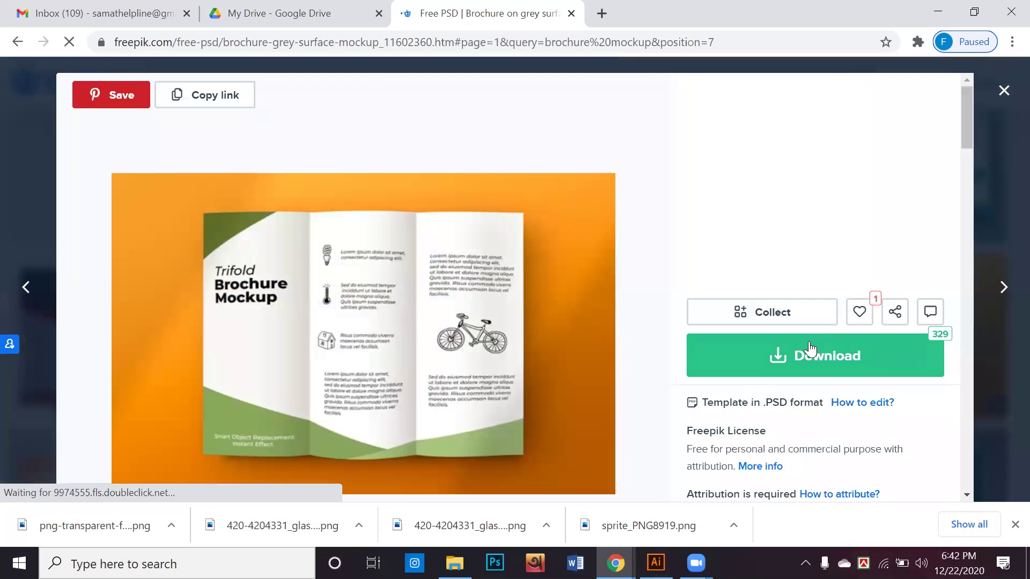
{"action": "left_click", "coordinate": [803, 362]}
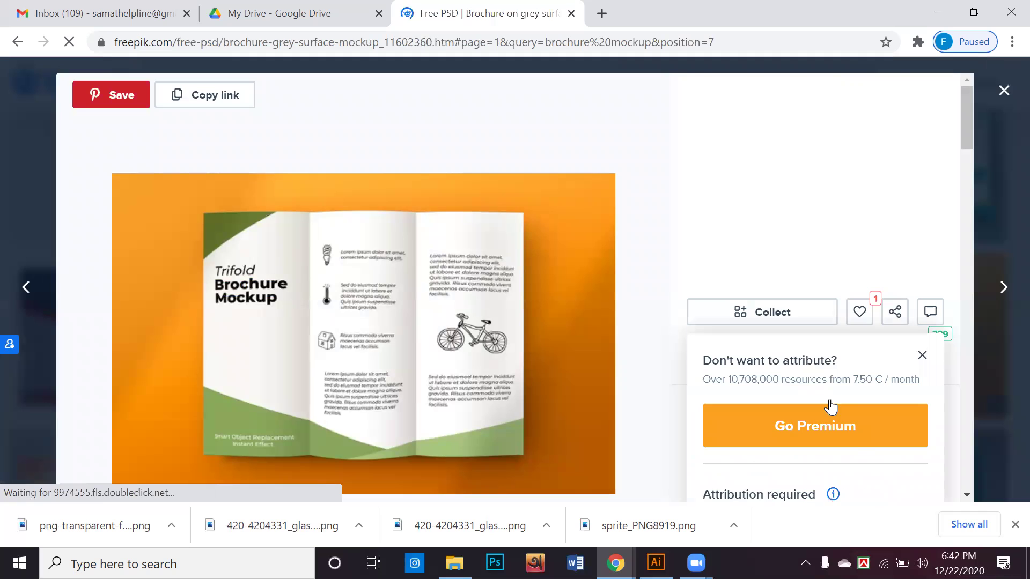
{"action": "scroll", "coordinate": [830, 407], "scroll_direction": "down", "scroll_amount": 7}
{"action": "scroll", "coordinate": [867, 420], "scroll_direction": "up", "scroll_amount": 3}
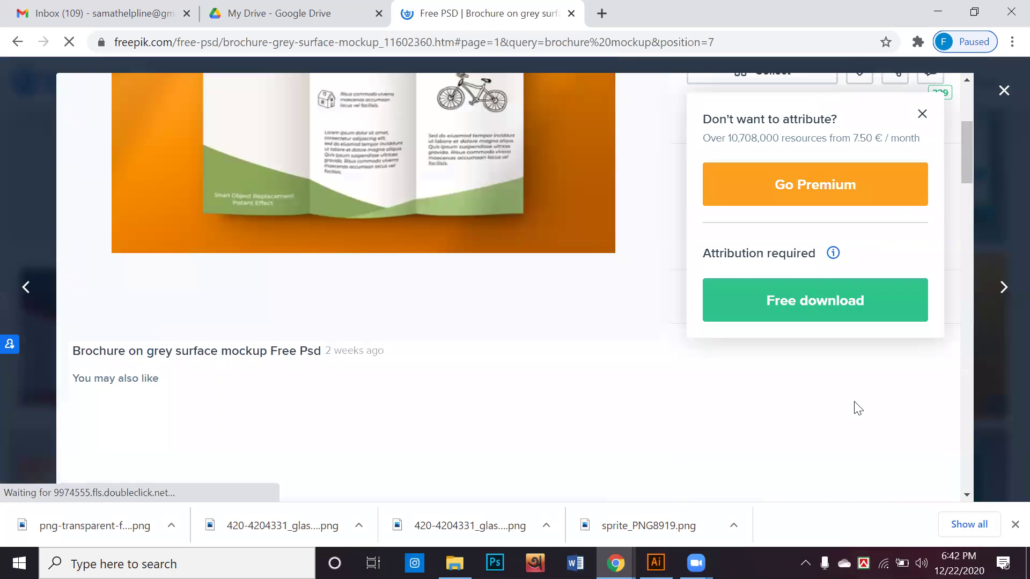
{"action": "left_click", "coordinate": [837, 316]}
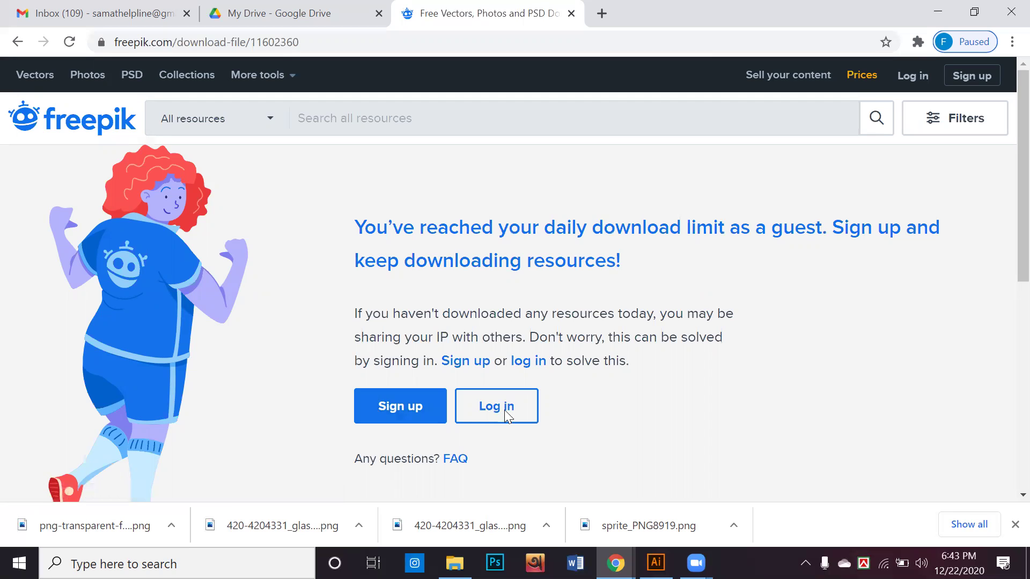
Step: Log in to Freepik through Google sign-in, choosing one of the saved accounts
{"action": "left_click", "coordinate": [480, 406]}
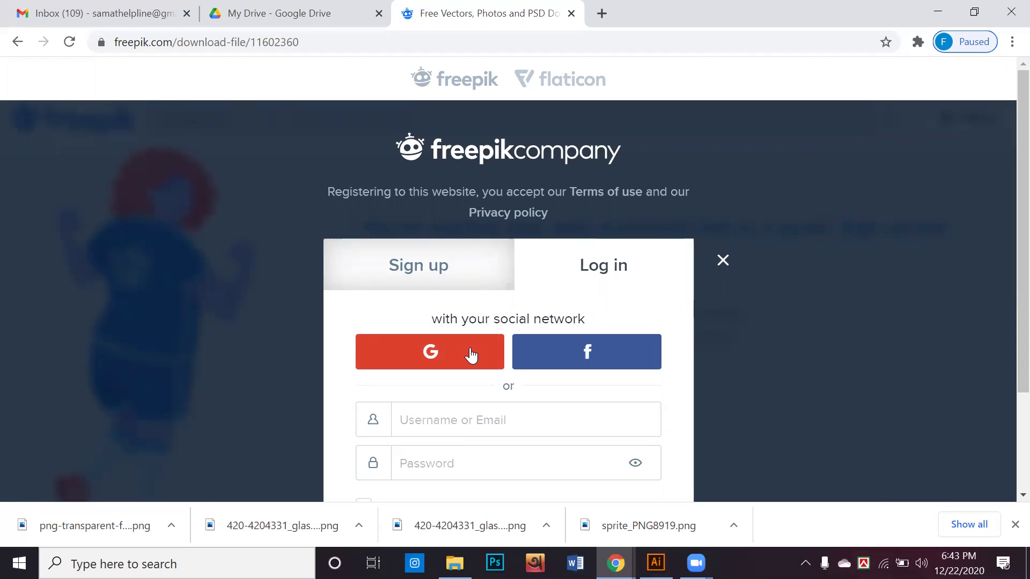
{"action": "left_click", "coordinate": [471, 356]}
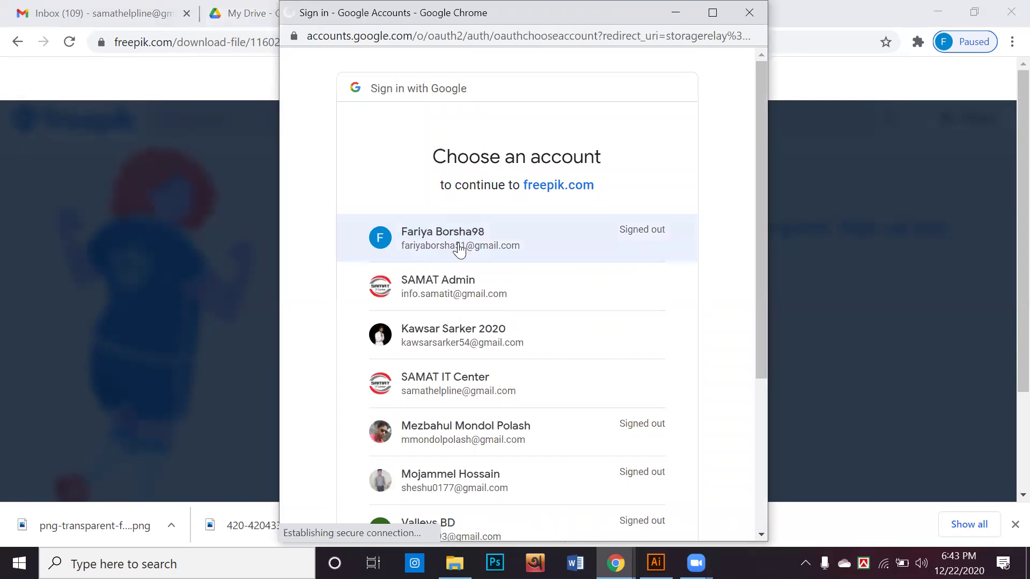
{"action": "left_click", "coordinate": [471, 325]}
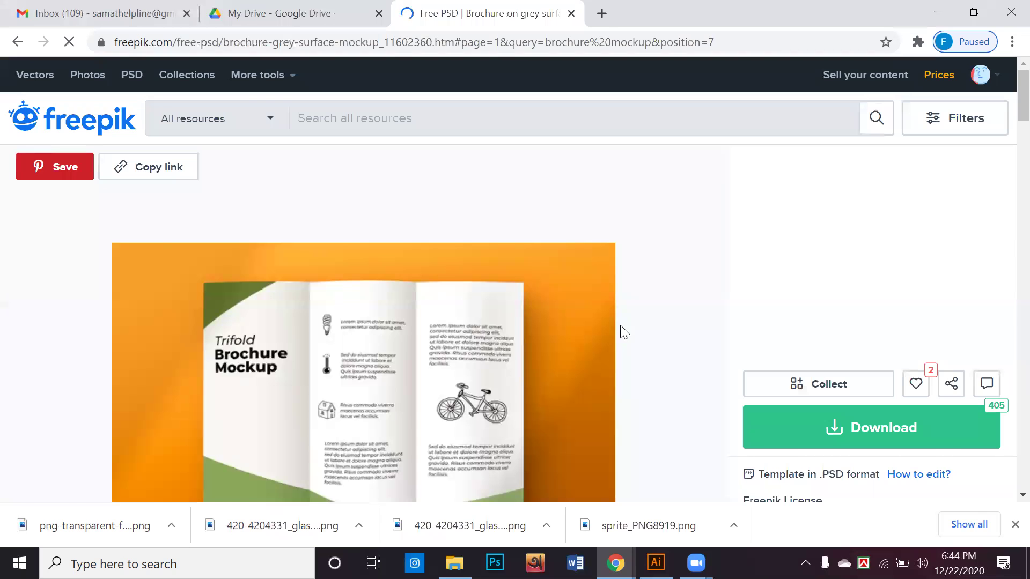
Step: Download the trifold brochure mockup with the free, attribution-required option
{"action": "scroll", "coordinate": [623, 332], "scroll_direction": "down", "scroll_amount": 3}
{"action": "left_click", "coordinate": [854, 273]}
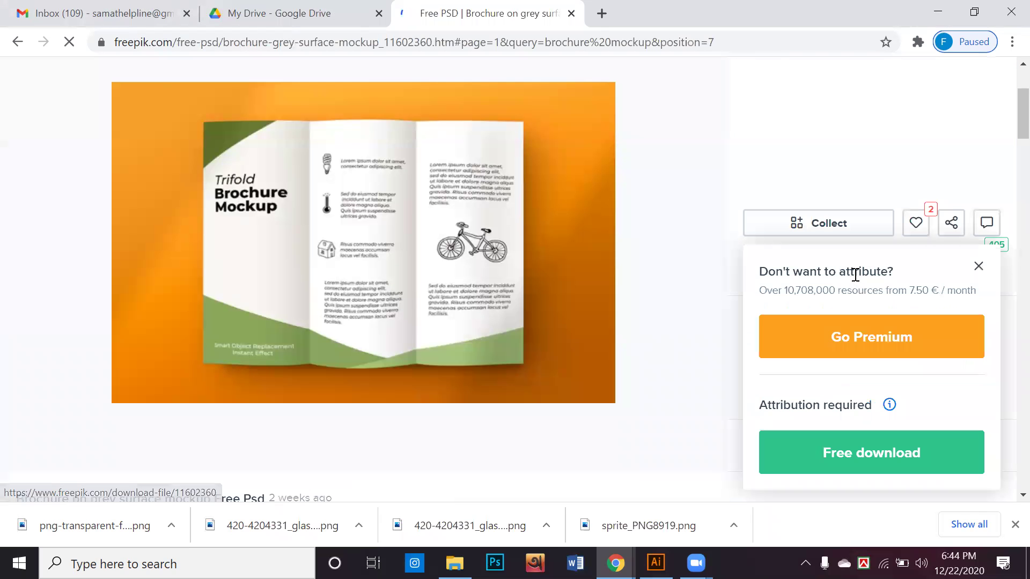
{"action": "left_click", "coordinate": [843, 445]}
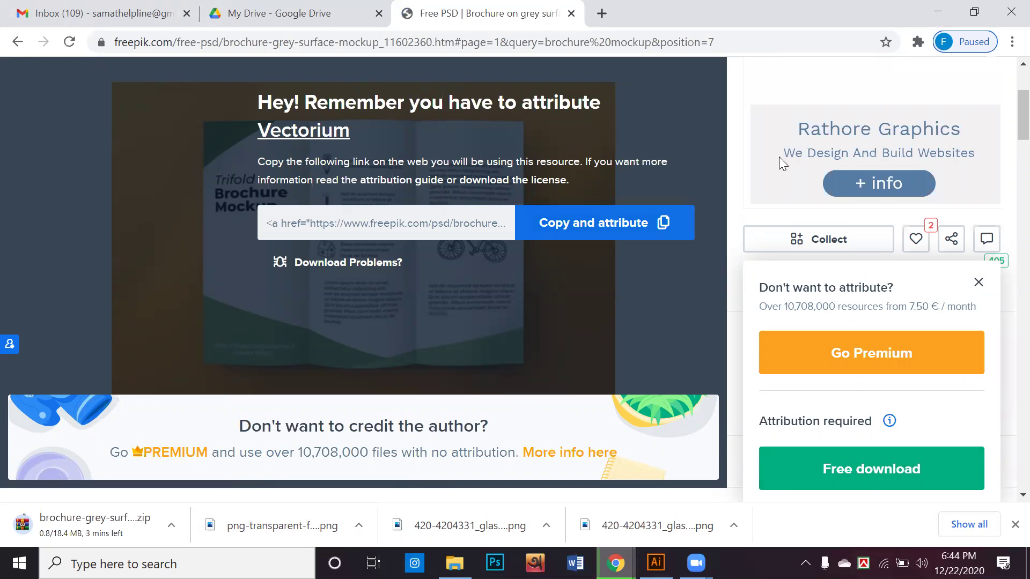
{"action": "scroll", "coordinate": [678, 273], "scroll_direction": "down", "scroll_amount": 3}
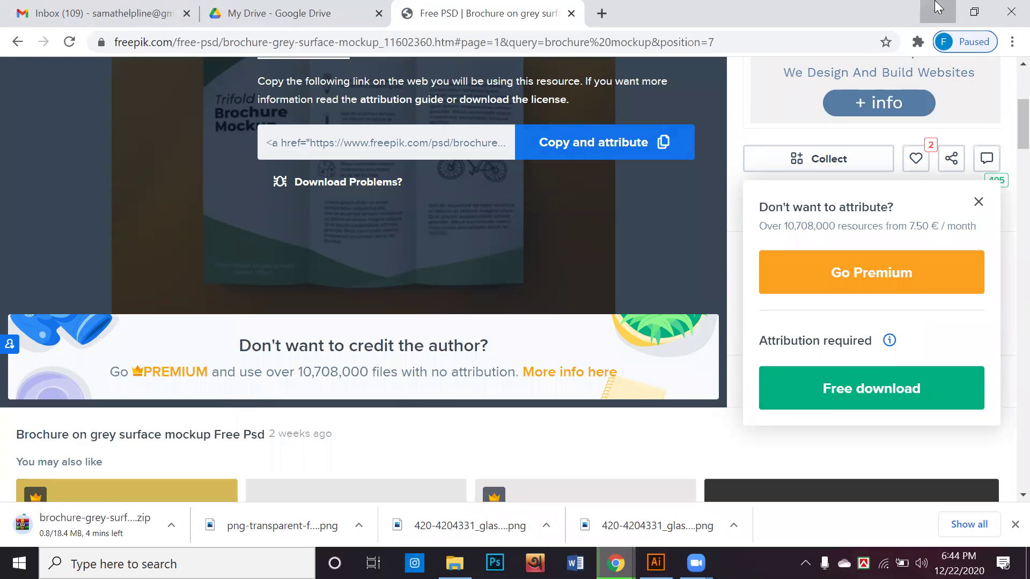
Step: Switch to Illustrator to view the brochure artboards and return to the Freepik page in Chrome
{"action": "left_click", "coordinate": [937, 12]}
{"action": "scroll", "coordinate": [478, 338], "scroll_direction": "down", "scroll_amount": 3}
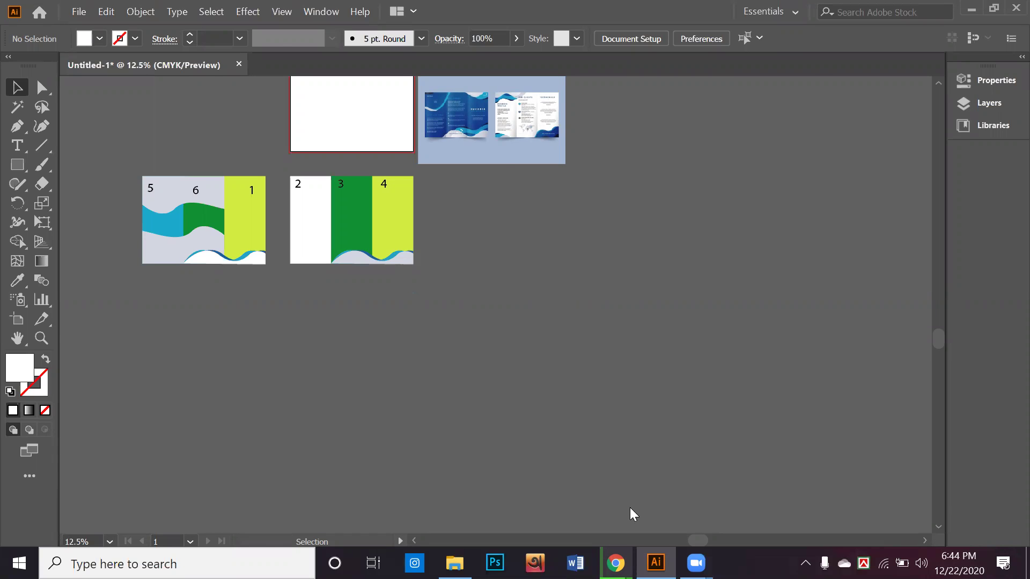
{"action": "left_click", "coordinate": [615, 563]}
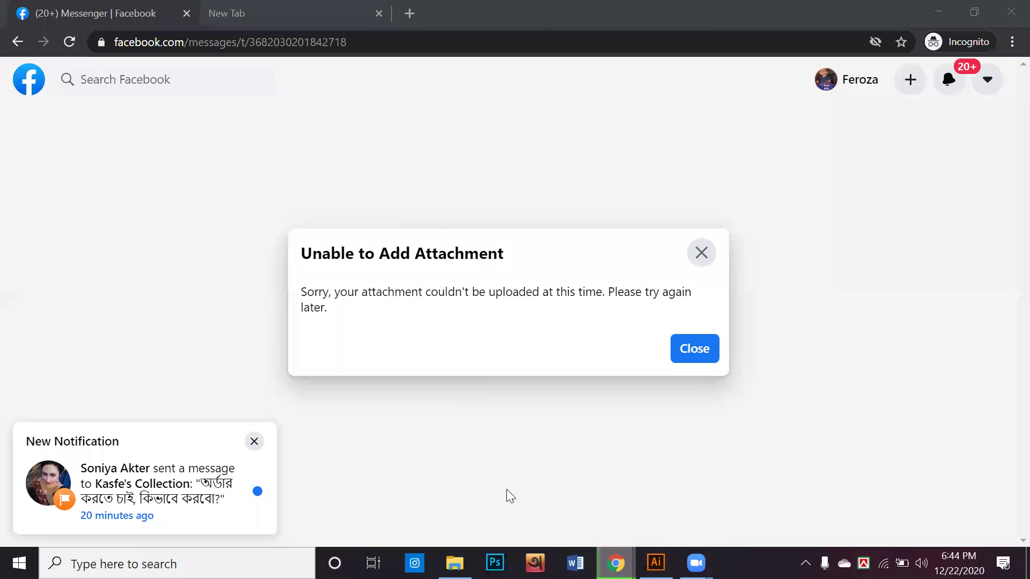
{"action": "left_click", "coordinate": [481, 490]}
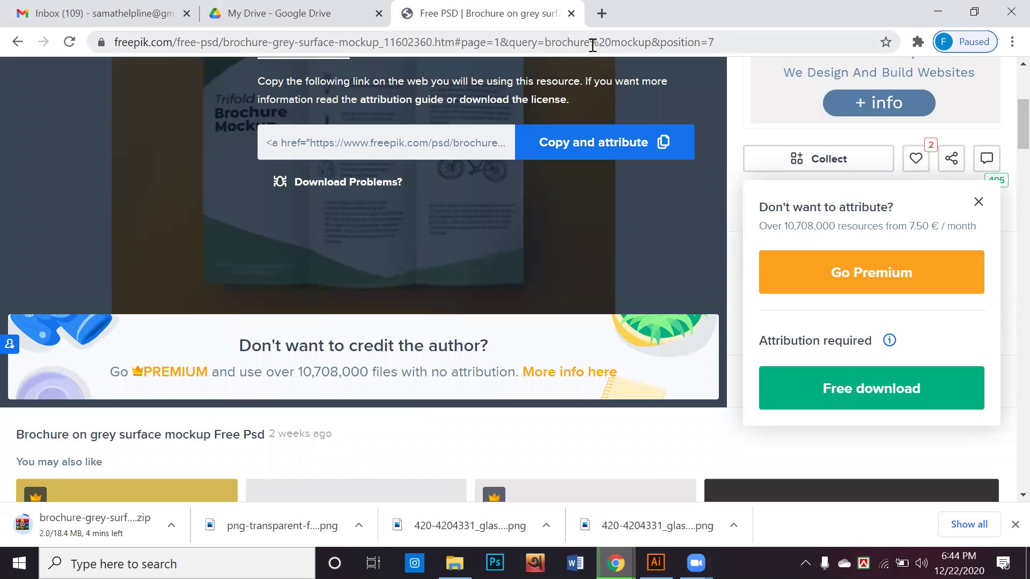
Step: Search Google for "brochure" in a new browser tab and show the image results
{"action": "left_click", "coordinate": [602, 13]}
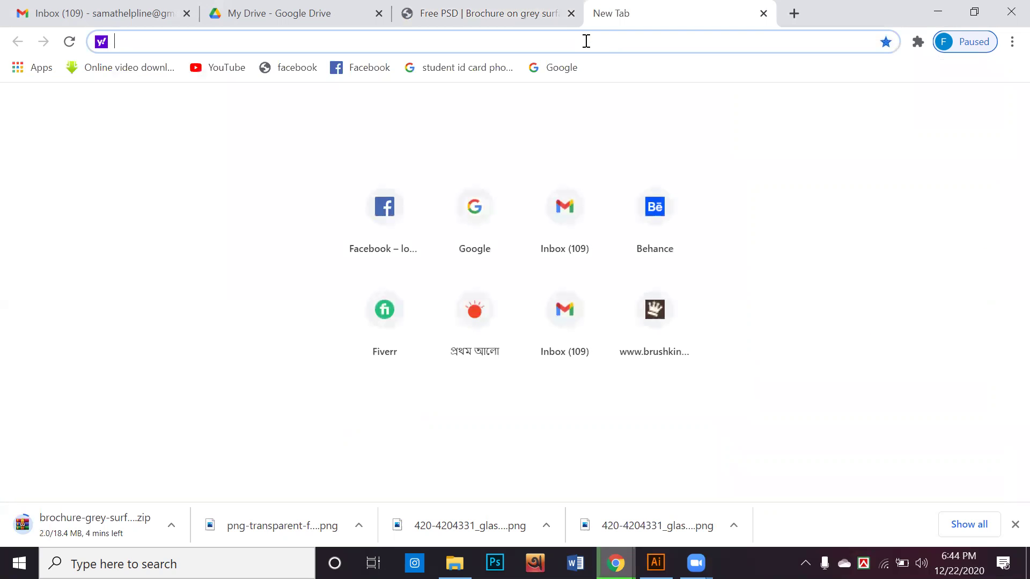
{"action": "left_click", "coordinate": [473, 198]}
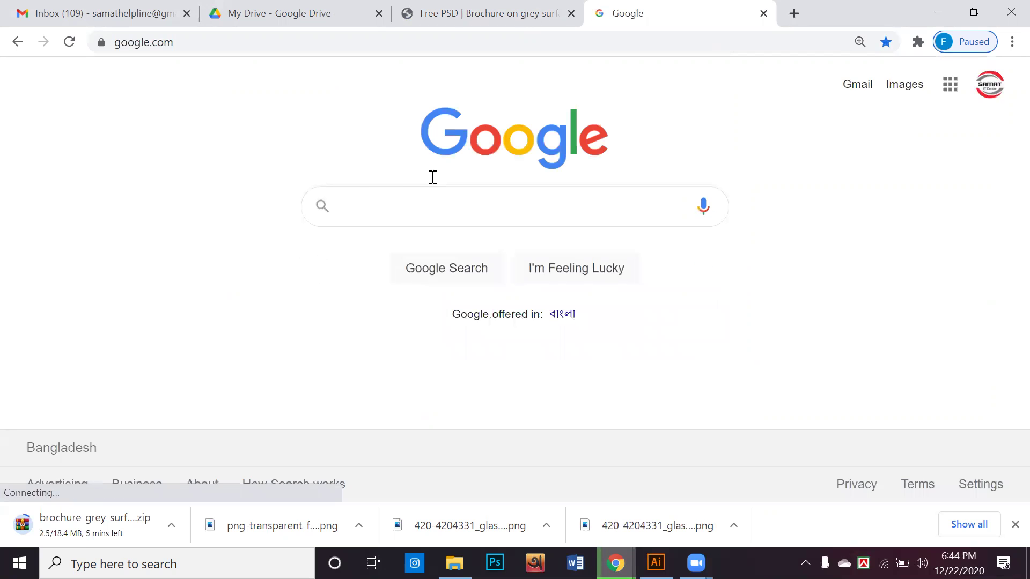
{"action": "left_click", "coordinate": [459, 209]}
{"action": "type", "text": "brochure"}
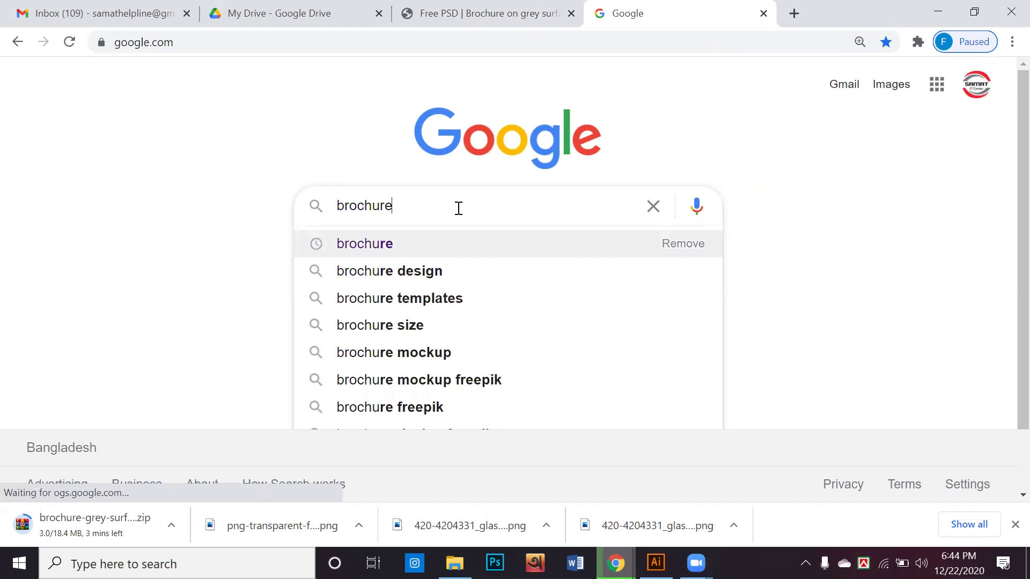
{"action": "key", "text": "Return"}
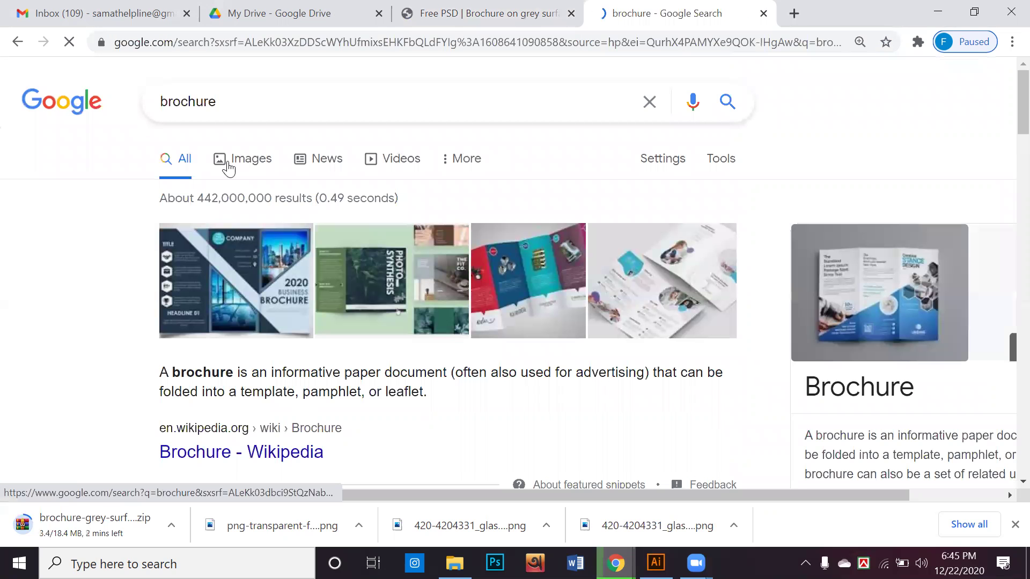
{"action": "left_click", "coordinate": [231, 167]}
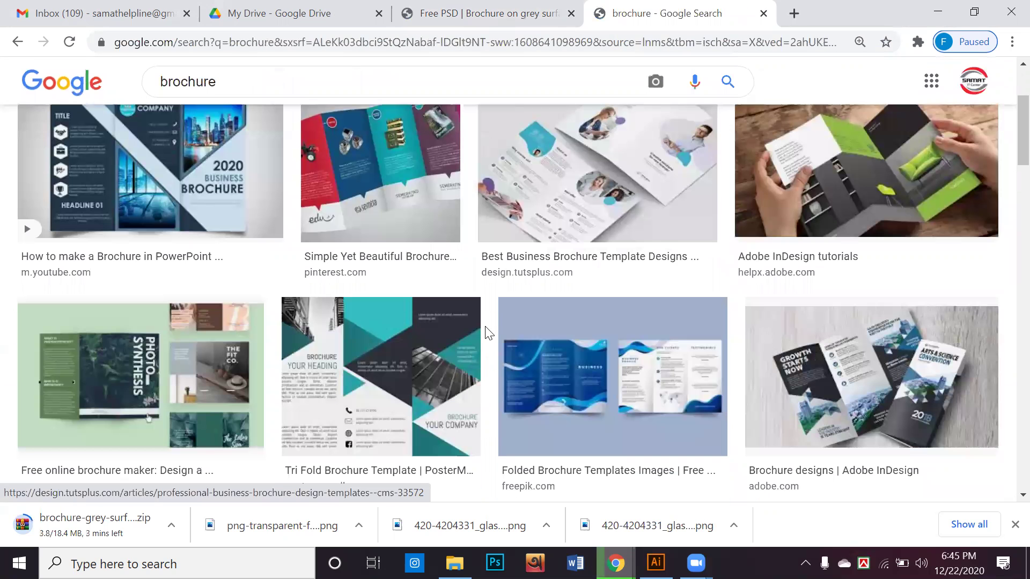
Step: Open the "Best Business Brochure Template Designs" and blue-wave "Folded Brochure Templates Images" results in separate new tabs
{"action": "scroll", "coordinate": [485, 333], "scroll_direction": "down", "scroll_amount": 3}
{"action": "right_click", "coordinate": [626, 155]}
{"action": "left_click", "coordinate": [627, 146]}
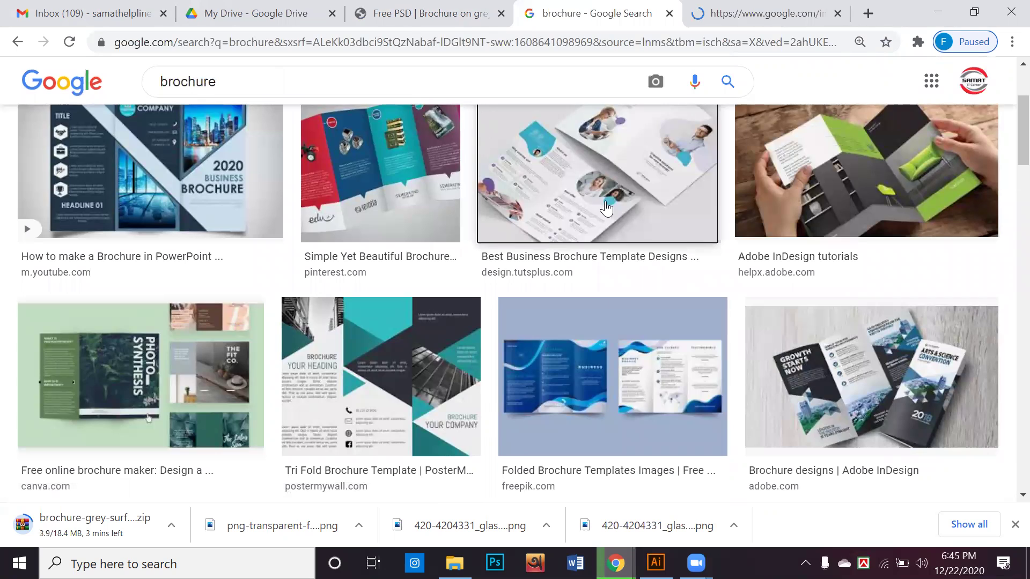
{"action": "scroll", "coordinate": [612, 251], "scroll_direction": "down", "scroll_amount": 2}
{"action": "right_click", "coordinate": [615, 253]}
{"action": "left_click", "coordinate": [631, 268]}
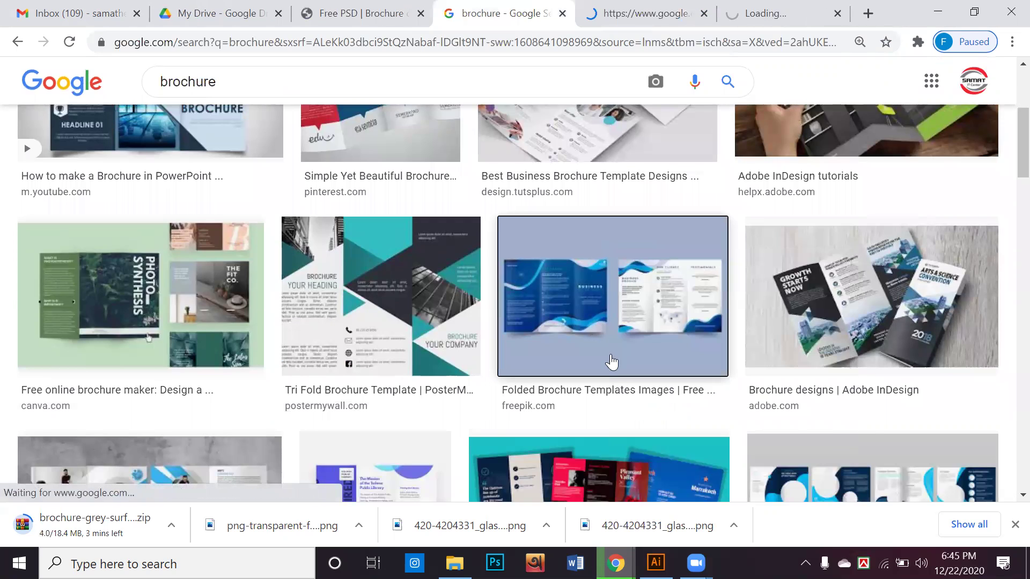
Step: Open Freepik's teal "Brochure Images" result and the "Tri Fold Brochure Design" YouTube result in separate new tabs
{"action": "scroll", "coordinate": [611, 361], "scroll_direction": "down", "scroll_amount": 4}
{"action": "scroll", "coordinate": [583, 371], "scroll_direction": "down", "scroll_amount": 2}
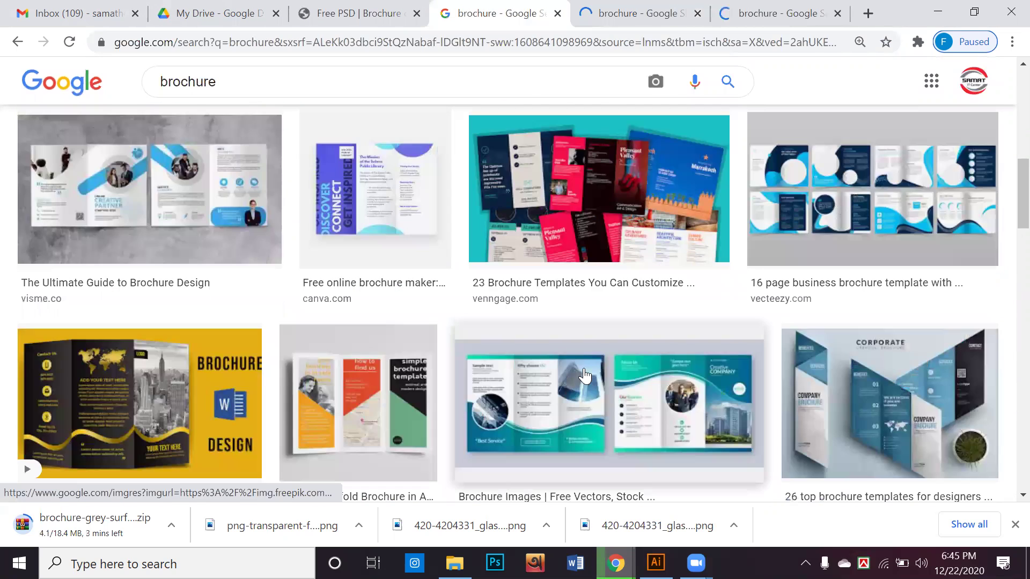
{"action": "scroll", "coordinate": [590, 314], "scroll_direction": "down", "scroll_amount": 3}
{"action": "right_click", "coordinate": [590, 225]}
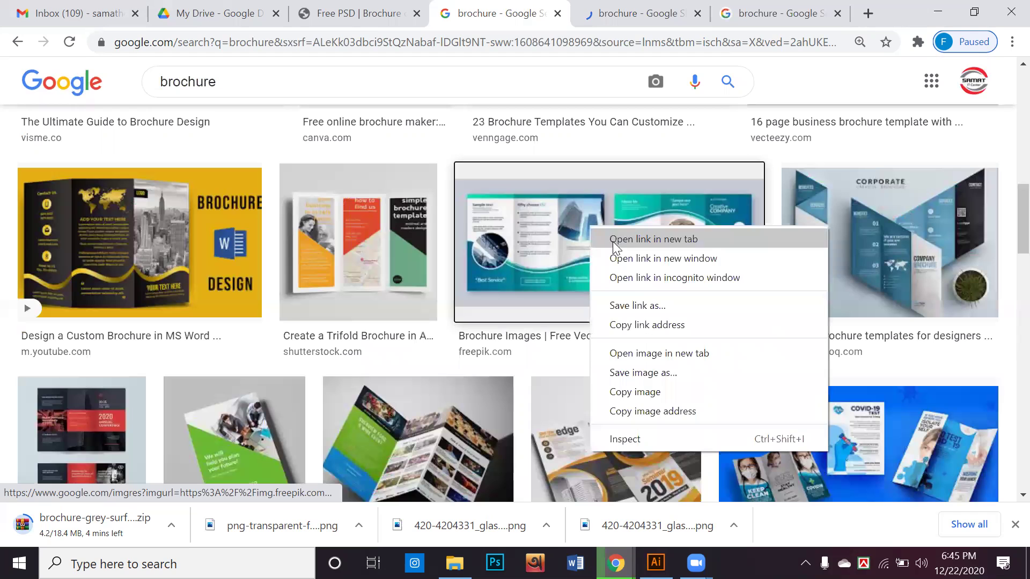
{"action": "left_click", "coordinate": [605, 238]}
{"action": "scroll", "coordinate": [403, 262], "scroll_direction": "down", "scroll_amount": 4}
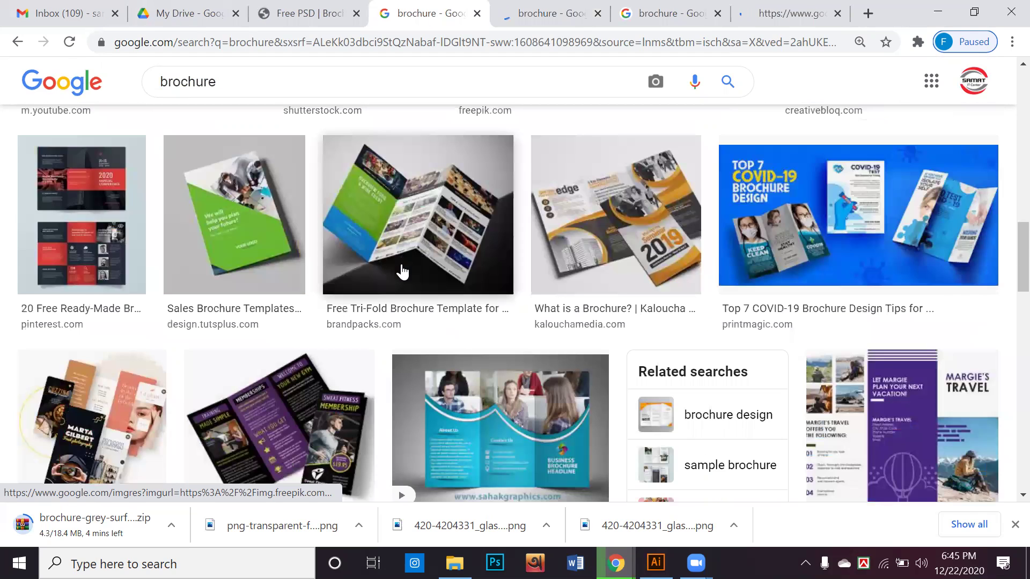
{"action": "scroll", "coordinate": [404, 263], "scroll_direction": "down", "scroll_amount": 2}
{"action": "right_click", "coordinate": [499, 228]}
{"action": "left_click", "coordinate": [534, 236]}
Step: Look through the further brochure image results for more design examples
{"action": "scroll", "coordinate": [532, 241], "scroll_direction": "down", "scroll_amount": 4}
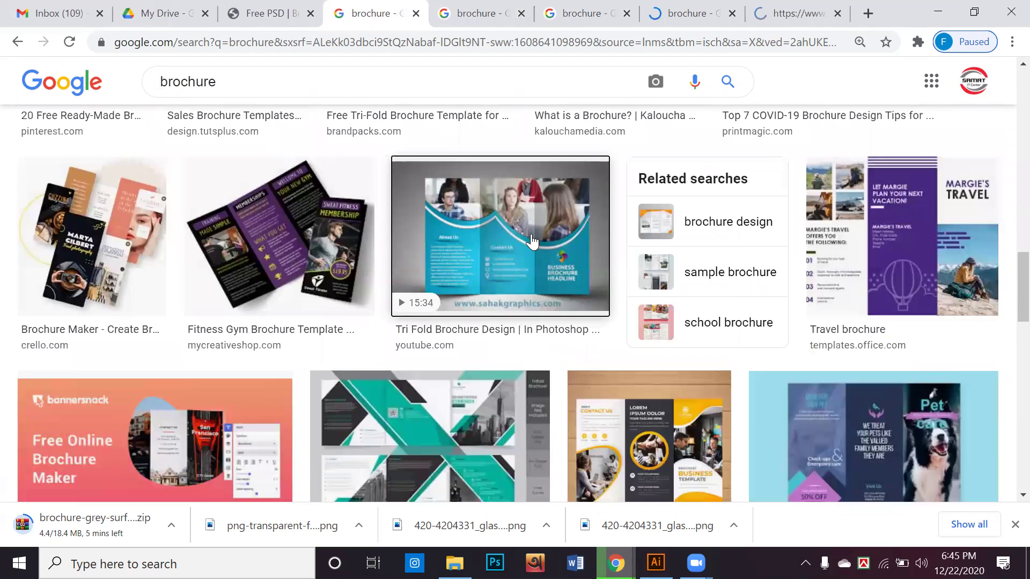
{"action": "scroll", "coordinate": [532, 243], "scroll_direction": "down", "scroll_amount": 3}
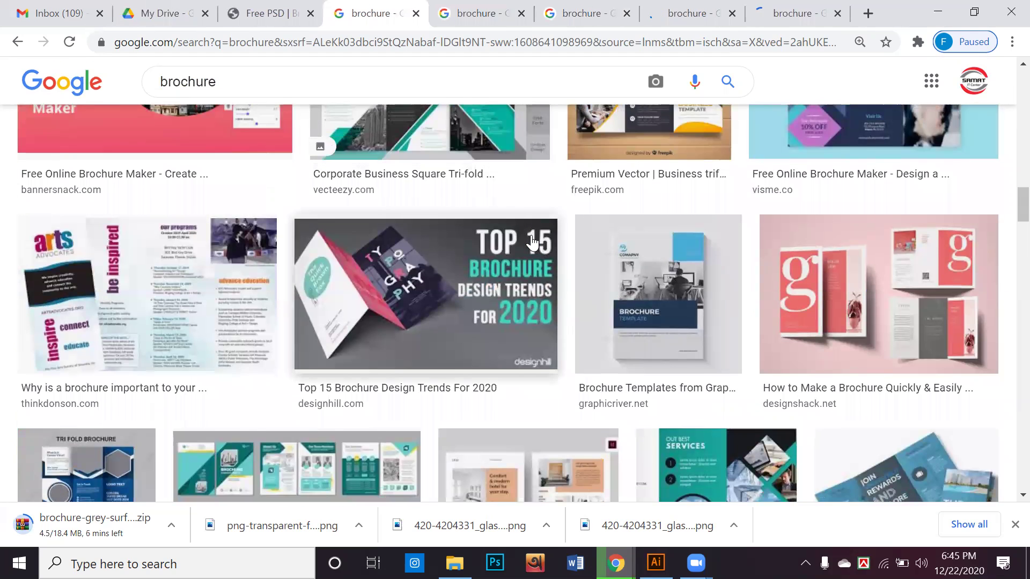
{"action": "scroll", "coordinate": [532, 243], "scroll_direction": "down", "scroll_amount": 1}
{"action": "scroll", "coordinate": [532, 251], "scroll_direction": "down", "scroll_amount": 1}
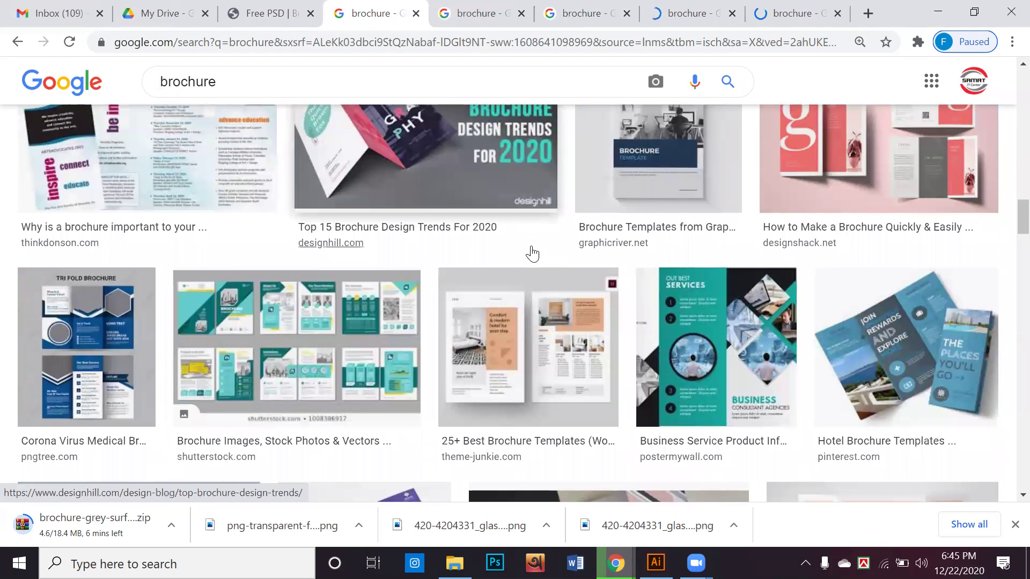
{"action": "scroll", "coordinate": [531, 266], "scroll_direction": "down", "scroll_amount": 2}
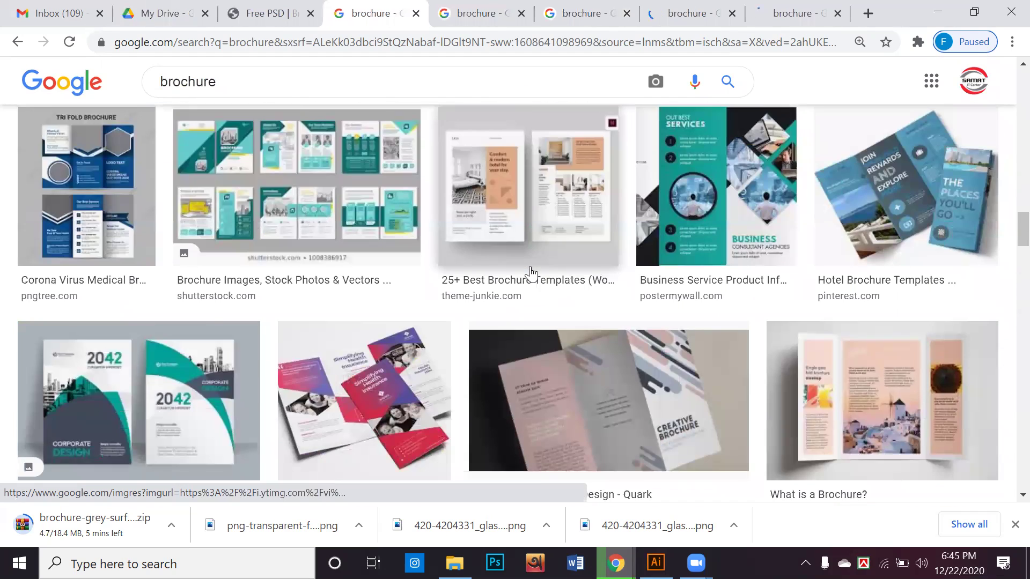
{"action": "scroll", "coordinate": [531, 274], "scroll_direction": "down", "scroll_amount": 1}
{"action": "scroll", "coordinate": [531, 284], "scroll_direction": "down", "scroll_amount": 1}
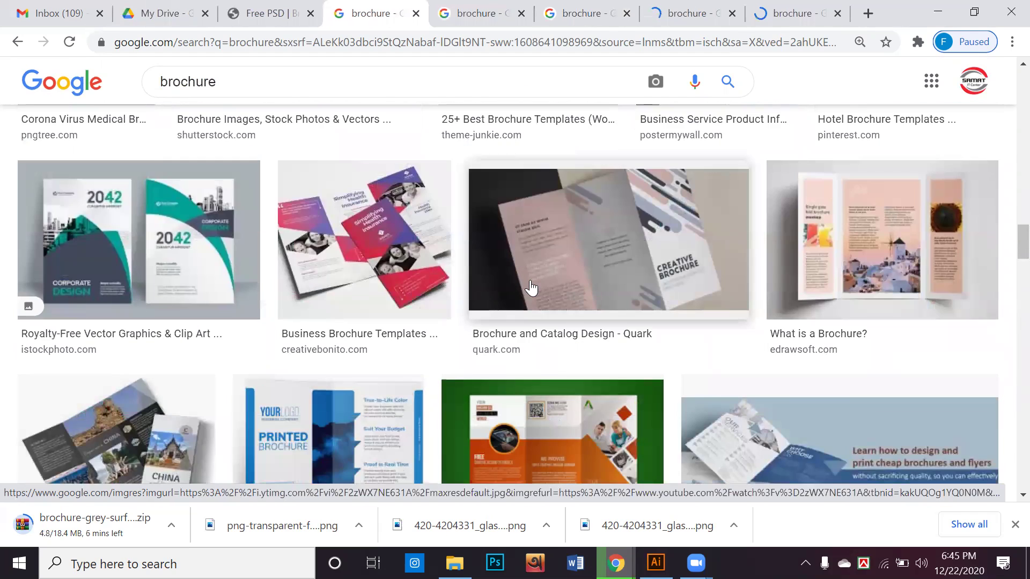
{"action": "scroll", "coordinate": [528, 293], "scroll_direction": "down", "scroll_amount": 4}
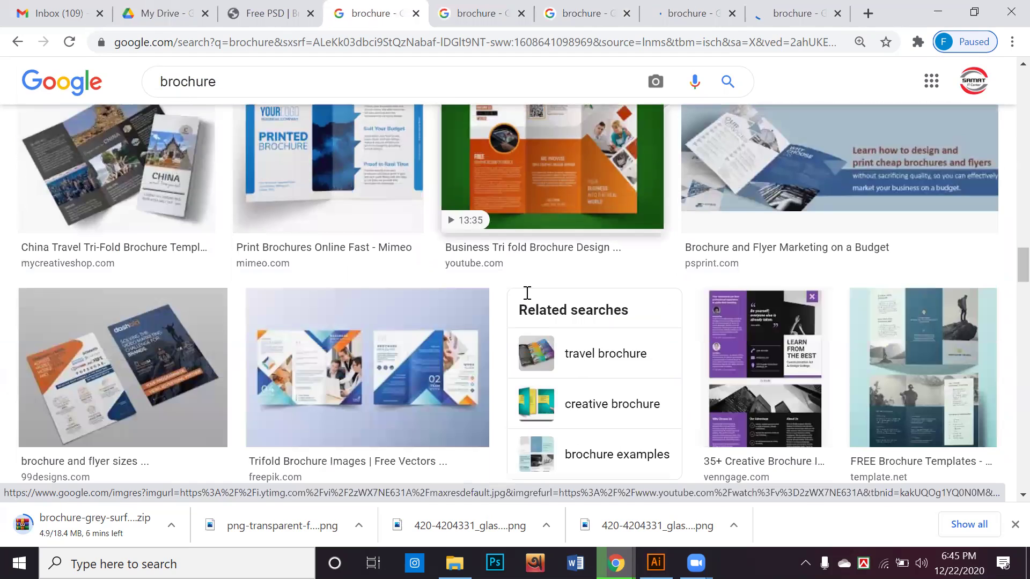
{"action": "scroll", "coordinate": [528, 293], "scroll_direction": "down", "scroll_amount": 2}
{"action": "scroll", "coordinate": [527, 300], "scroll_direction": "down", "scroll_amount": 1}
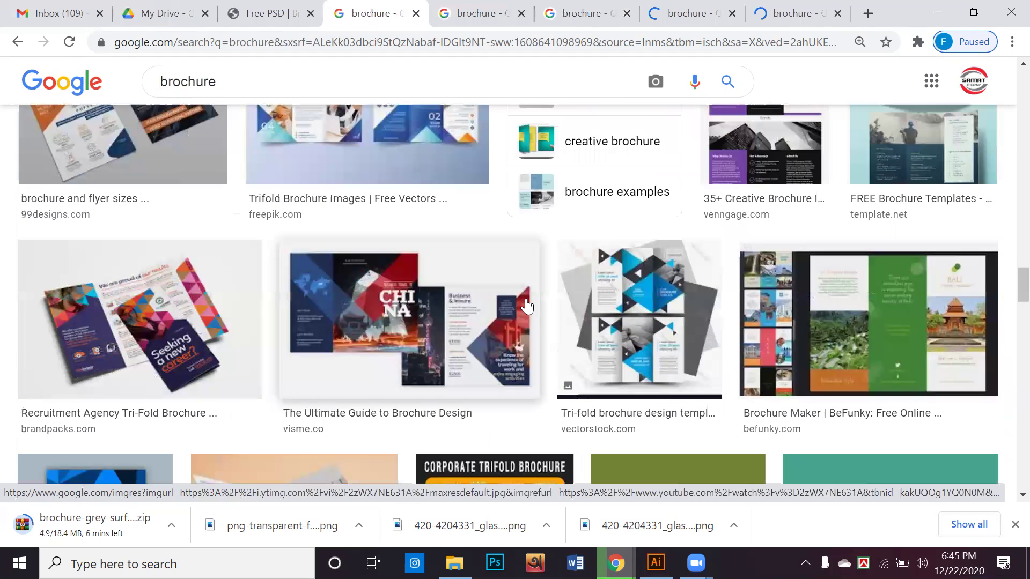
{"action": "scroll", "coordinate": [527, 306], "scroll_direction": "down", "scroll_amount": 3}
{"action": "scroll", "coordinate": [525, 314], "scroll_direction": "up", "scroll_amount": 3}
{"action": "scroll", "coordinate": [524, 314], "scroll_direction": "down", "scroll_amount": 3}
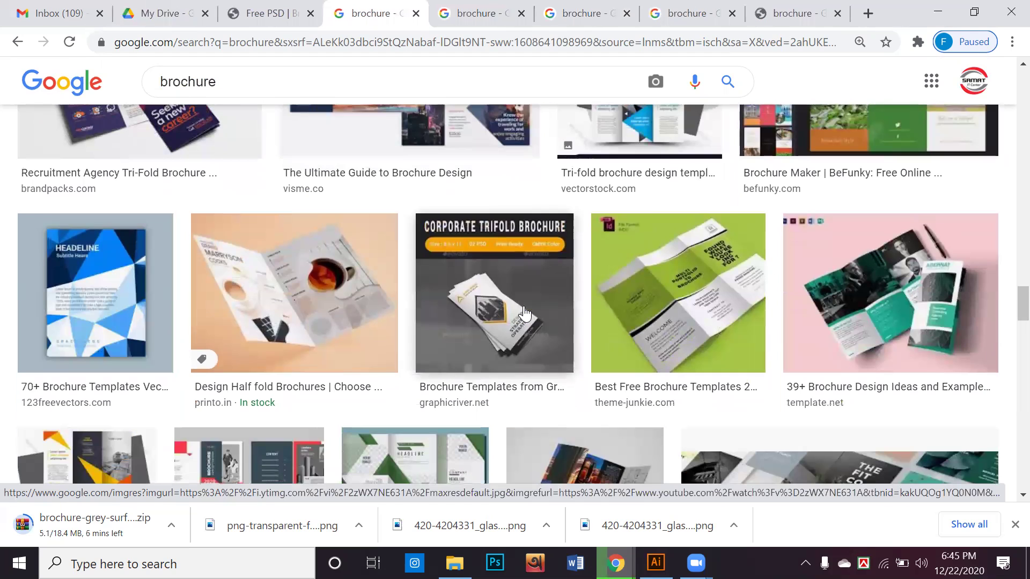
{"action": "scroll", "coordinate": [524, 314], "scroll_direction": "down", "scroll_amount": 3}
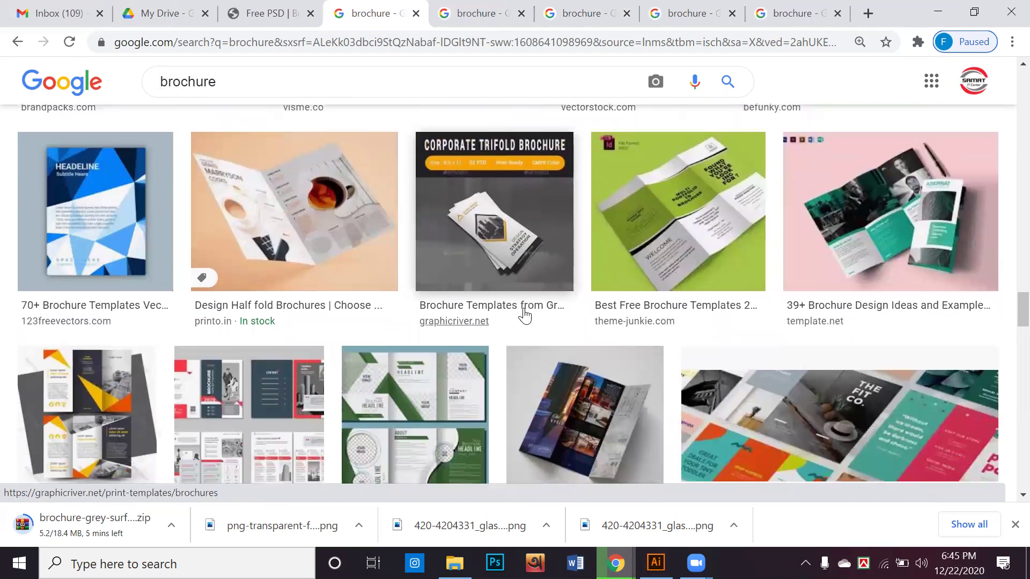
{"action": "scroll", "coordinate": [525, 316], "scroll_direction": "down", "scroll_amount": 5}
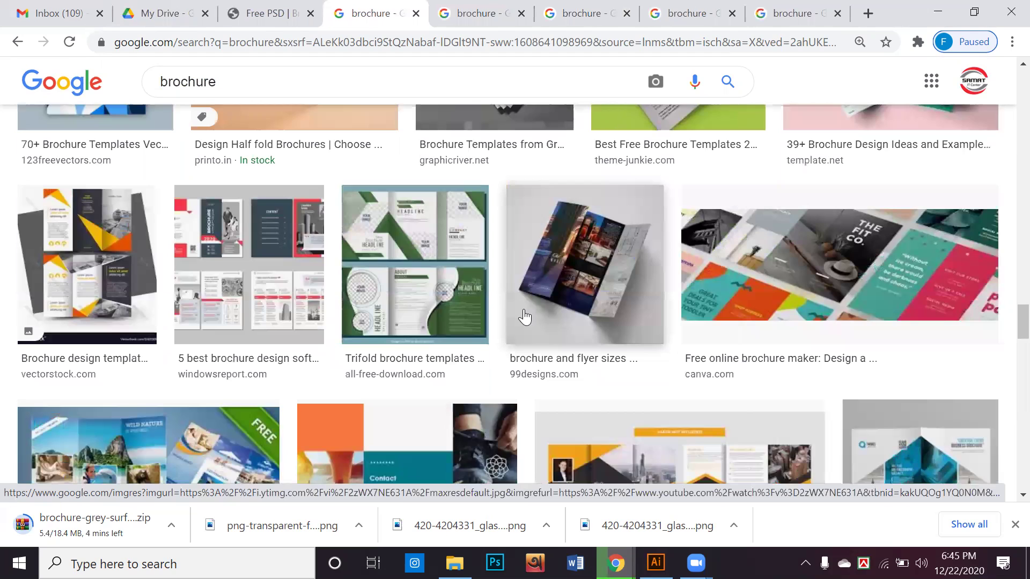
{"action": "scroll", "coordinate": [526, 317], "scroll_direction": "down", "scroll_amount": 5}
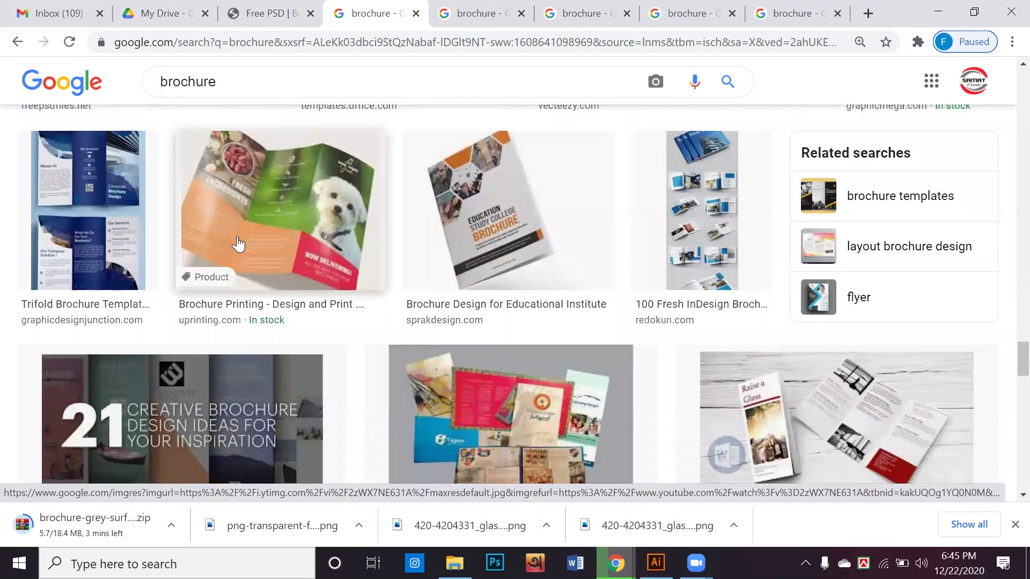
Step: Open the "Brochure Printing" result showing a trifold with a white dog in a new tab
{"action": "right_click", "coordinate": [244, 215]}
{"action": "left_click", "coordinate": [271, 227]}
{"action": "scroll", "coordinate": [338, 246], "scroll_direction": "down", "scroll_amount": 4}
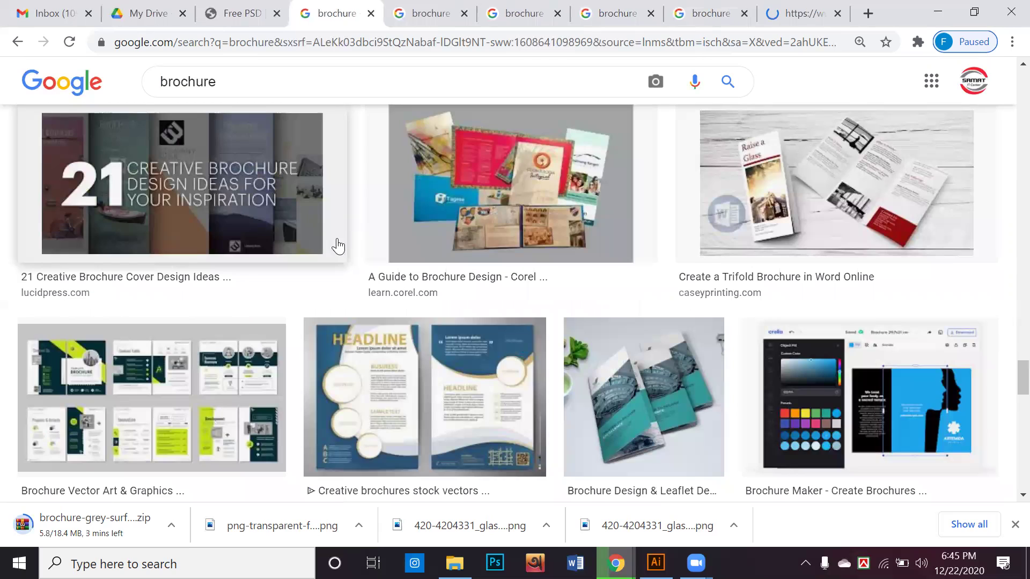
Step: Open the "School Brochure designs" result showing the Kids Summer Camp trifold in a new tab
{"action": "scroll", "coordinate": [362, 247], "scroll_direction": "down", "scroll_amount": 3}
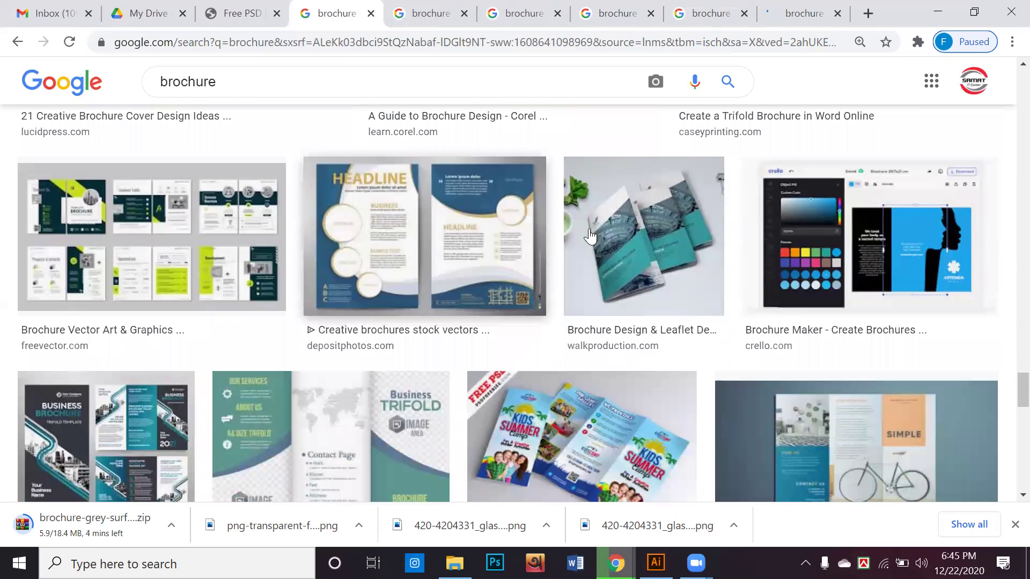
{"action": "scroll", "coordinate": [613, 261], "scroll_direction": "down", "scroll_amount": 3}
{"action": "right_click", "coordinate": [567, 244]}
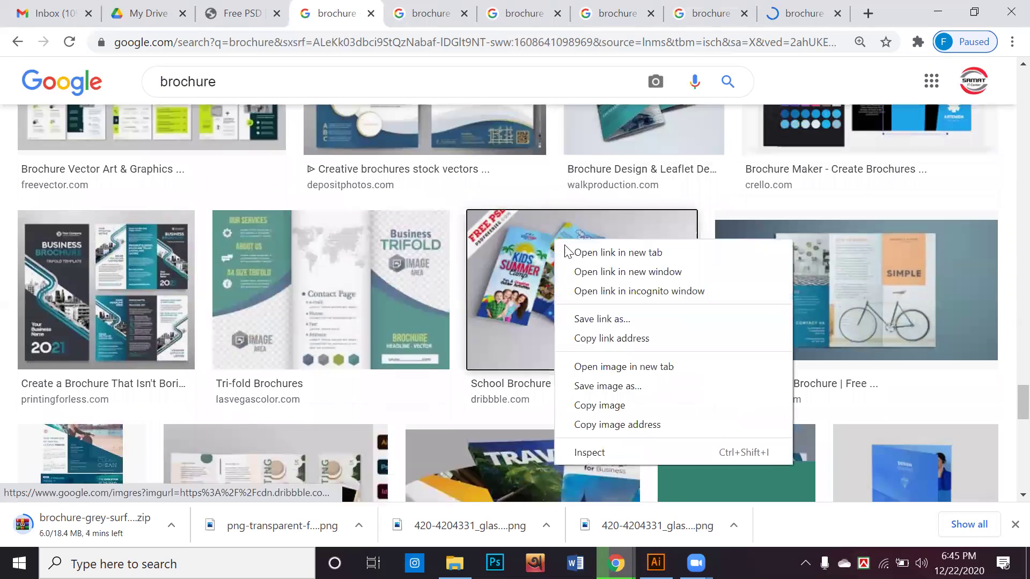
{"action": "left_click", "coordinate": [573, 255]}
Step: Look through the further brochure image results for more trifold design examples
{"action": "scroll", "coordinate": [573, 259], "scroll_direction": "down", "scroll_amount": 3}
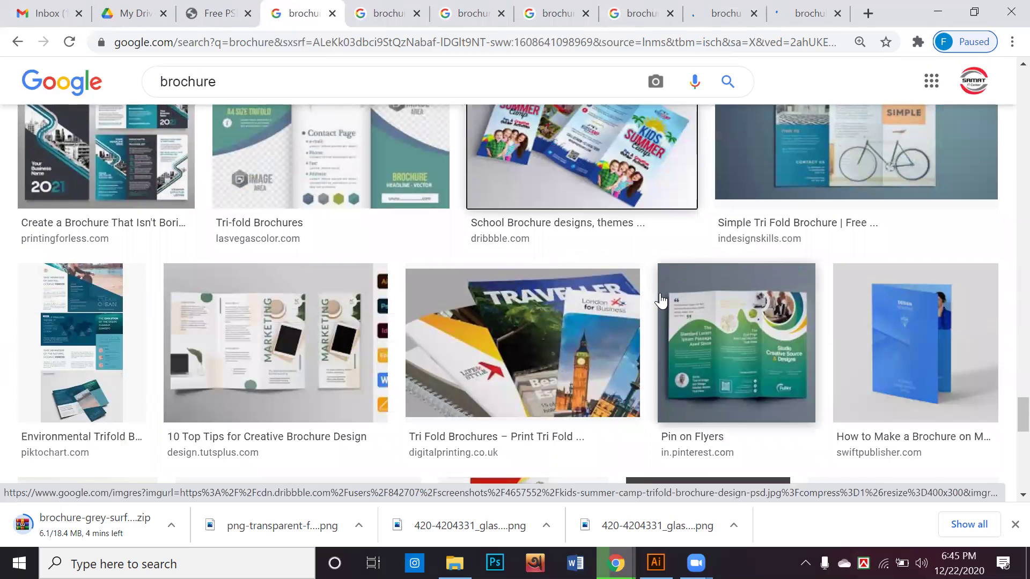
{"action": "scroll", "coordinate": [652, 297], "scroll_direction": "down", "scroll_amount": 2}
{"action": "scroll", "coordinate": [651, 298], "scroll_direction": "down", "scroll_amount": 1}
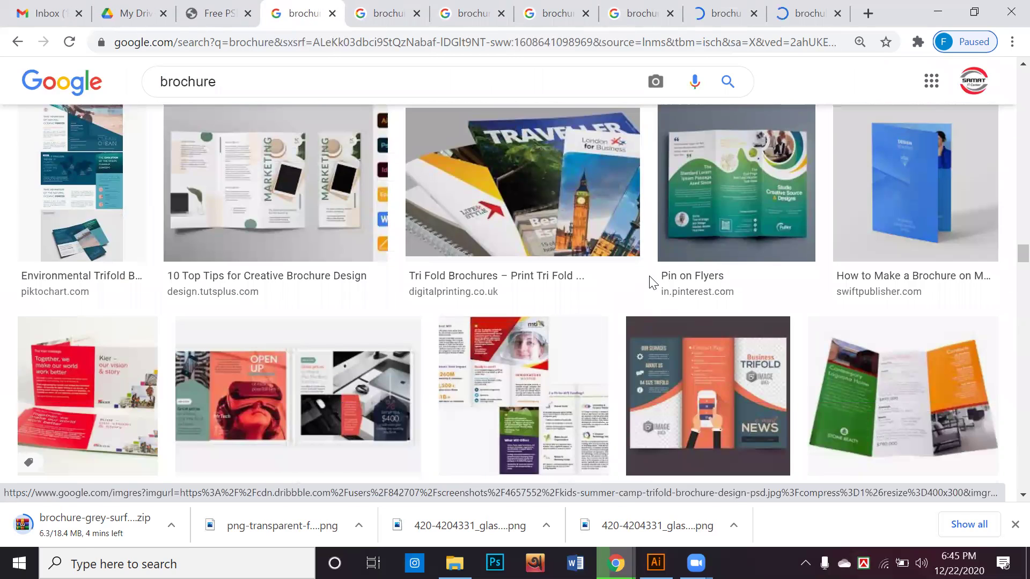
{"action": "scroll", "coordinate": [646, 301], "scroll_direction": "down", "scroll_amount": 3}
{"action": "scroll", "coordinate": [636, 312], "scroll_direction": "down", "scroll_amount": 9}
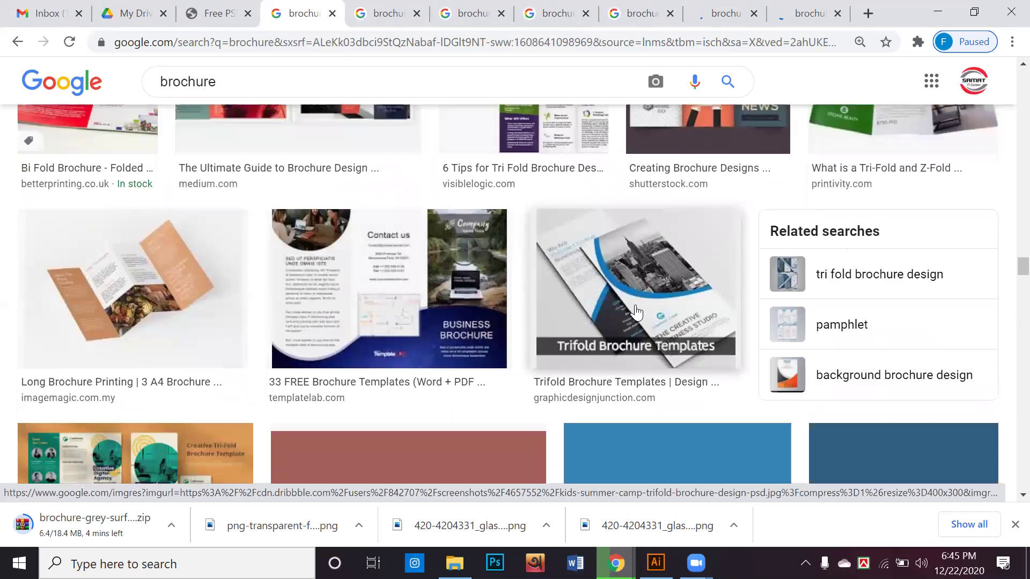
{"action": "scroll", "coordinate": [606, 280], "scroll_direction": "up", "scroll_amount": 4}
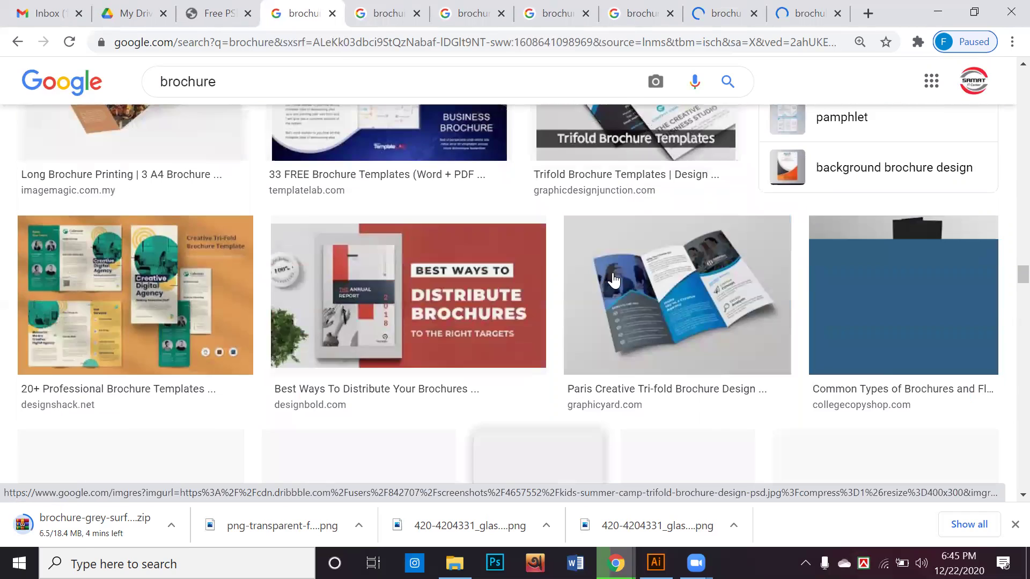
{"action": "scroll", "coordinate": [644, 306], "scroll_direction": "down", "scroll_amount": 3}
{"action": "scroll", "coordinate": [643, 316], "scroll_direction": "down", "scroll_amount": 1}
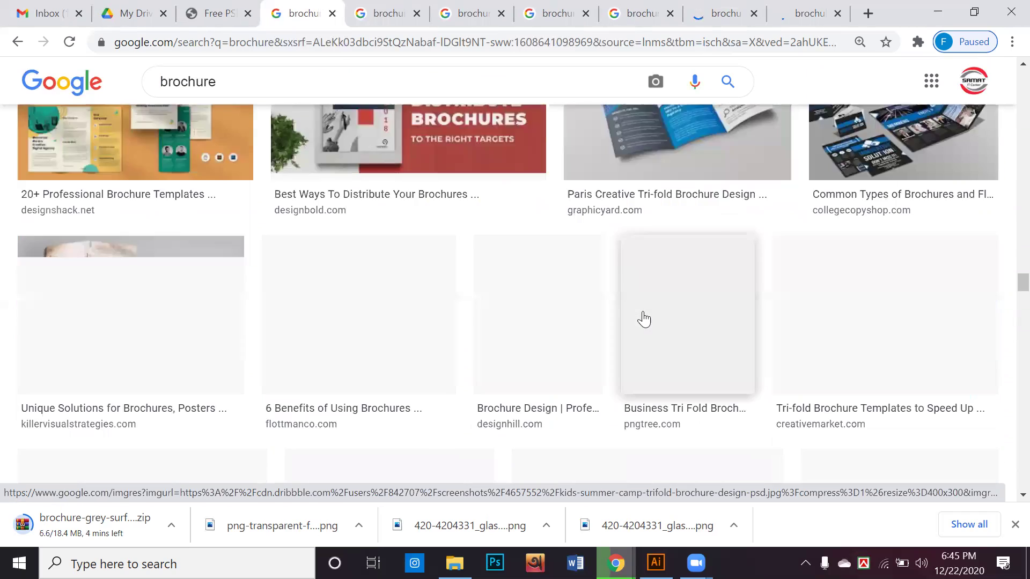
{"action": "scroll", "coordinate": [642, 320], "scroll_direction": "up", "scroll_amount": 2}
{"action": "scroll", "coordinate": [641, 324], "scroll_direction": "down", "scroll_amount": 2}
{"action": "scroll", "coordinate": [641, 327], "scroll_direction": "down", "scroll_amount": 2}
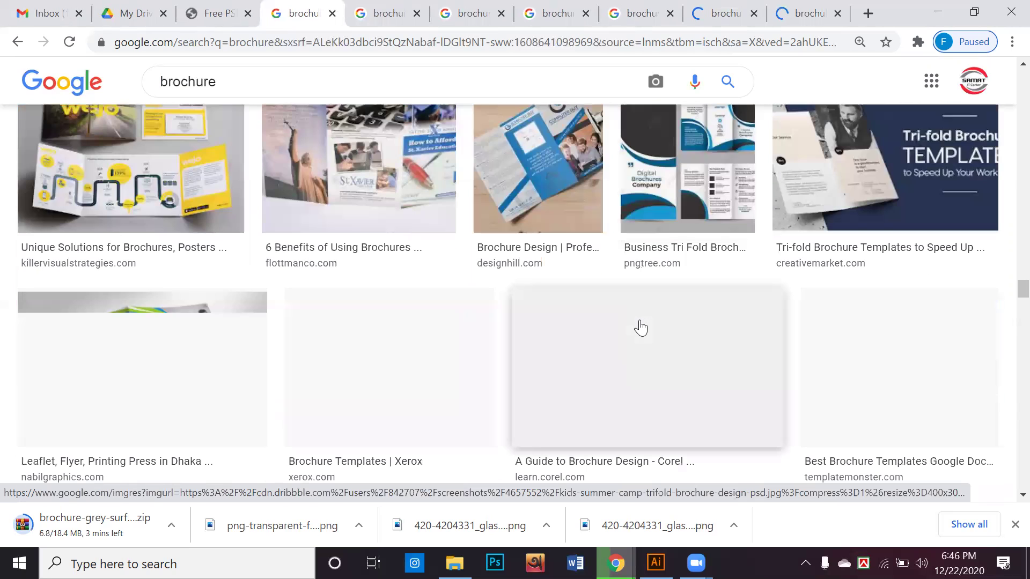
{"action": "scroll", "coordinate": [639, 326], "scroll_direction": "up", "scroll_amount": 2}
{"action": "scroll", "coordinate": [640, 330], "scroll_direction": "down", "scroll_amount": 1}
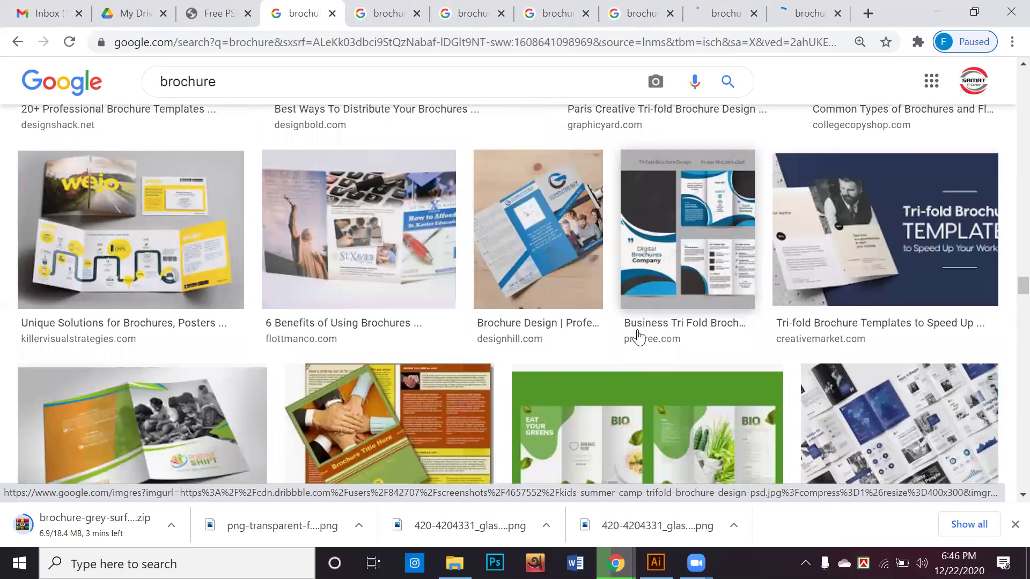
{"action": "scroll", "coordinate": [638, 336], "scroll_direction": "down", "scroll_amount": 3}
{"action": "scroll", "coordinate": [637, 339], "scroll_direction": "down", "scroll_amount": 3}
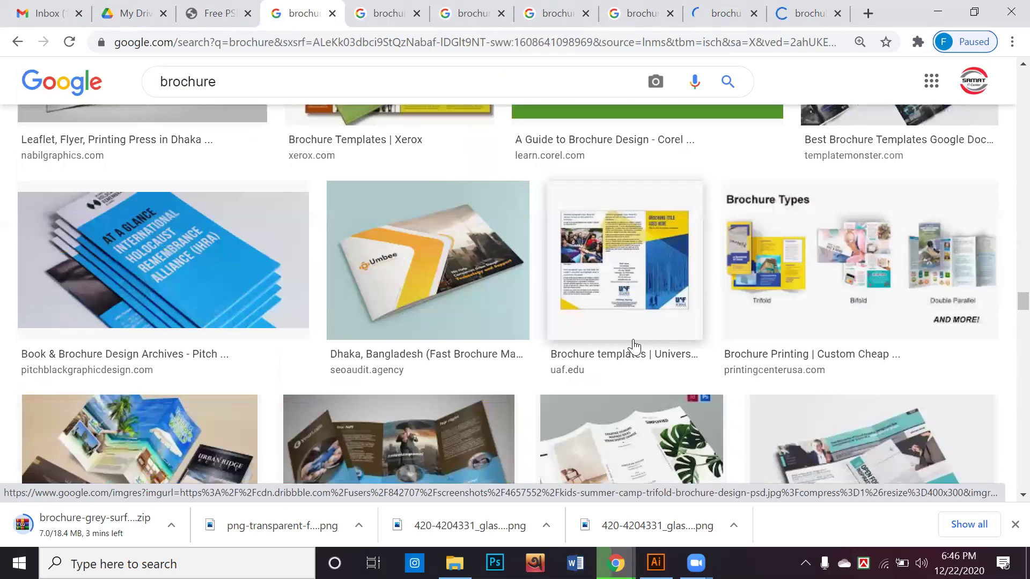
Step: Open the blue-and-brown "Tri-fold Brochures ~ Acme Printing" result in a new tab
{"action": "scroll", "coordinate": [634, 348], "scroll_direction": "down", "scroll_amount": 3}
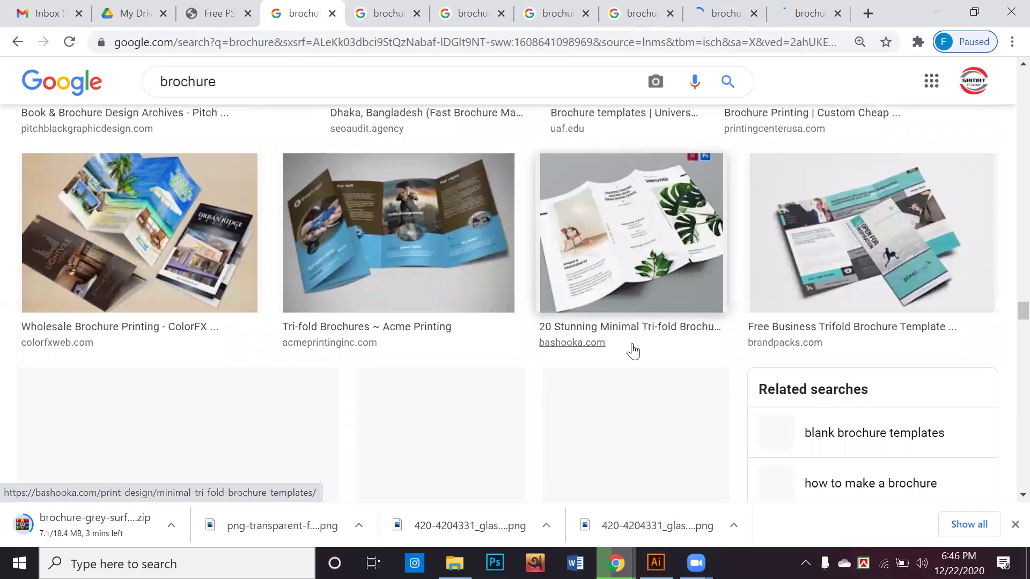
{"action": "right_click", "coordinate": [389, 235]}
{"action": "left_click", "coordinate": [413, 239]}
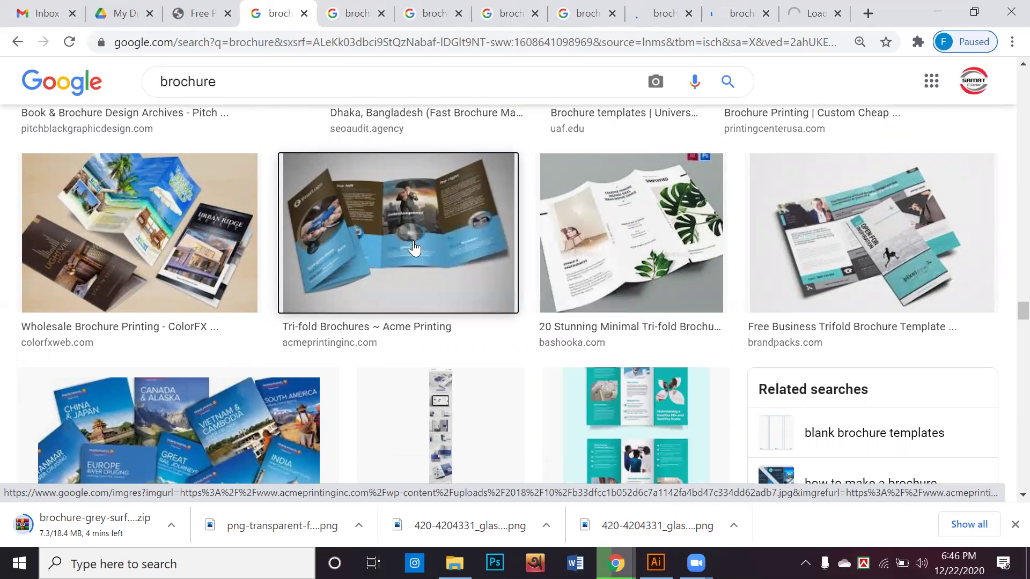
Step: Open the "Brochure Design Company" result from proglobalbusinesssolutions.com in a new tab
{"action": "scroll", "coordinate": [413, 269], "scroll_direction": "down", "scroll_amount": 5}
{"action": "scroll", "coordinate": [411, 272], "scroll_direction": "down", "scroll_amount": 5}
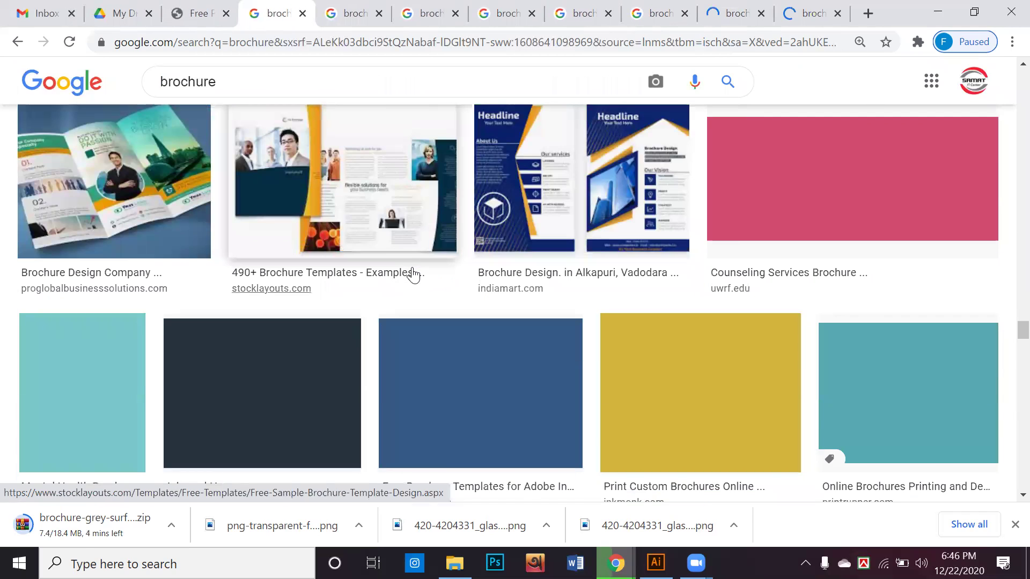
{"action": "scroll", "coordinate": [410, 283], "scroll_direction": "up", "scroll_amount": 5}
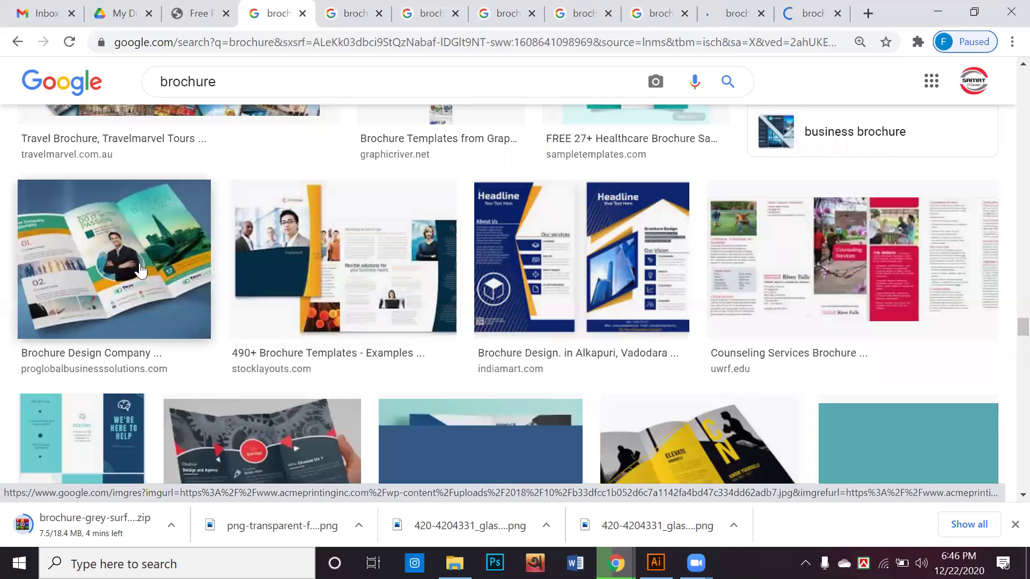
{"action": "right_click", "coordinate": [132, 260]}
{"action": "left_click", "coordinate": [155, 267]}
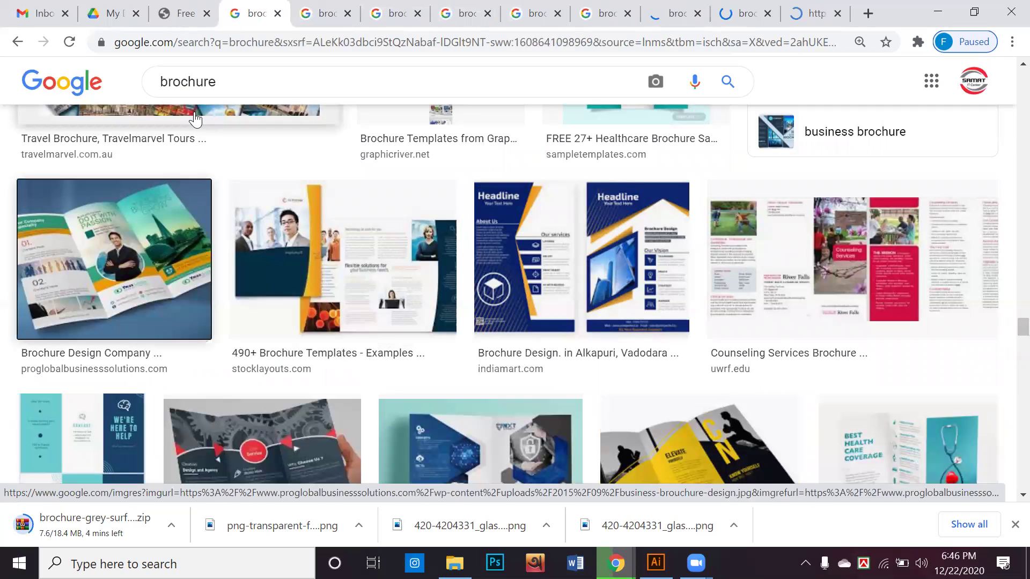
Step: Save the "25+ Best Business Brochure Template Designs" image as a JPEG into a new Desktop folder named e2
{"action": "left_click", "coordinate": [317, 7]}
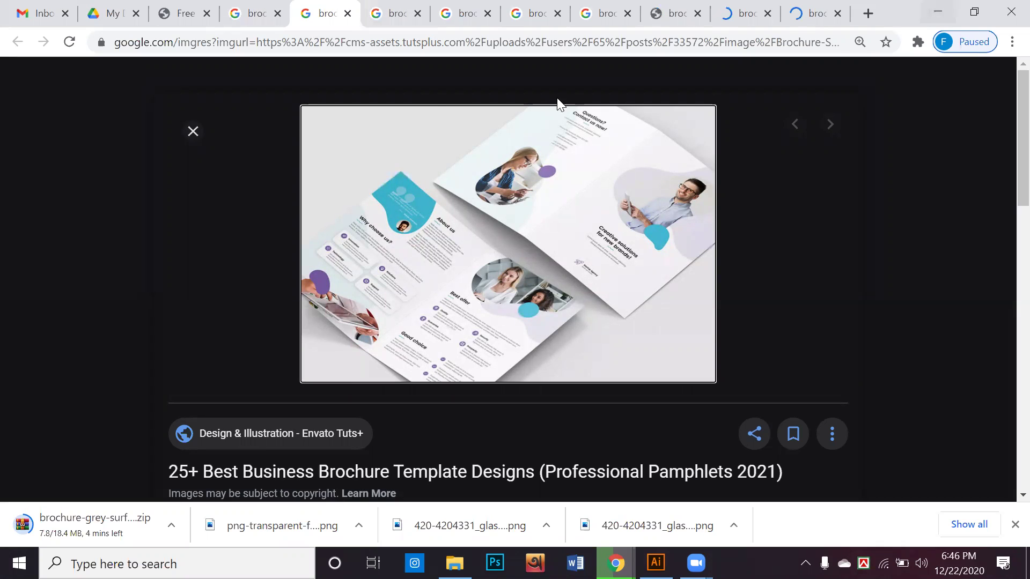
{"action": "right_click", "coordinate": [439, 210]}
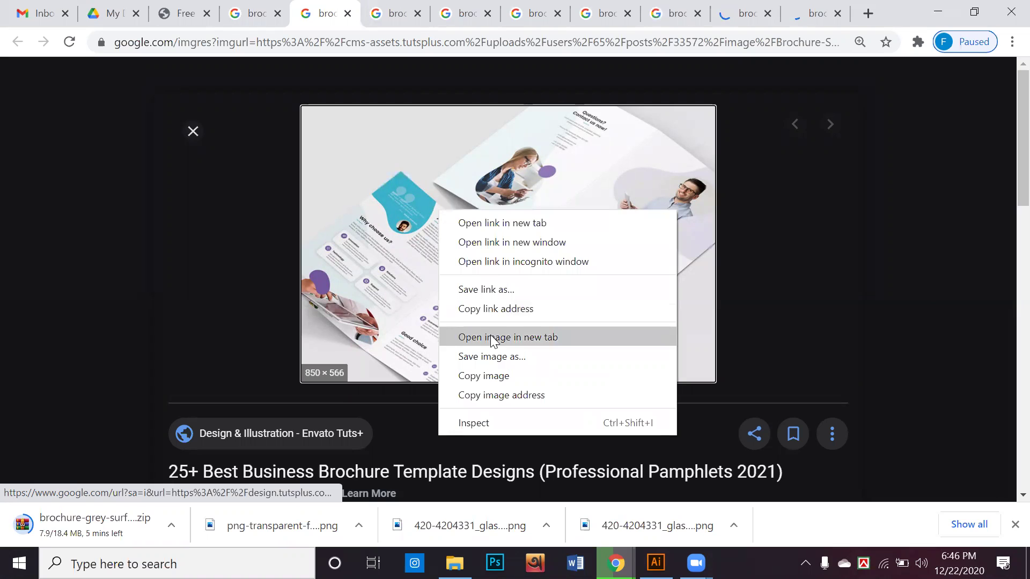
{"action": "left_click", "coordinate": [503, 357]}
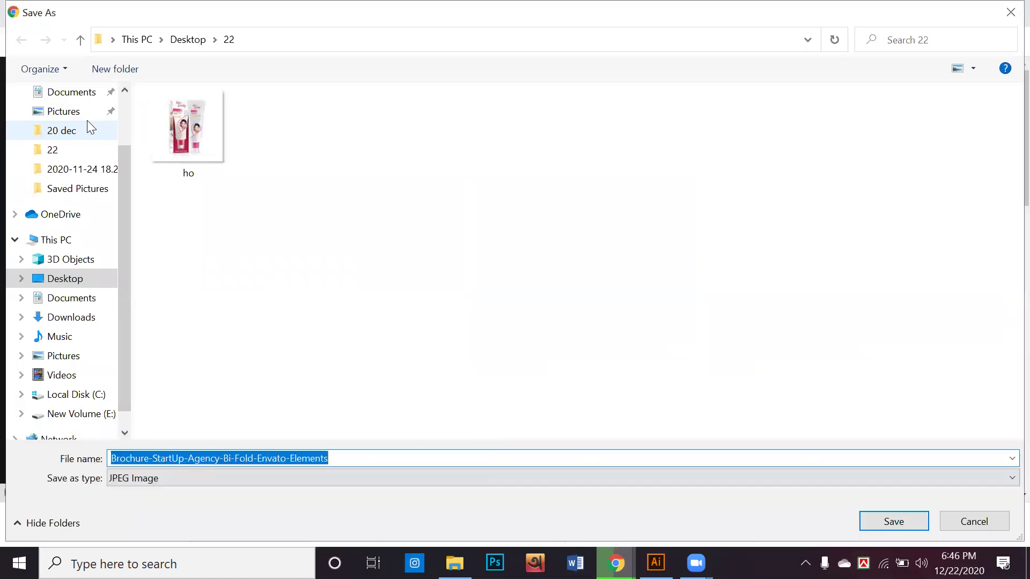
{"action": "left_click", "coordinate": [90, 280]}
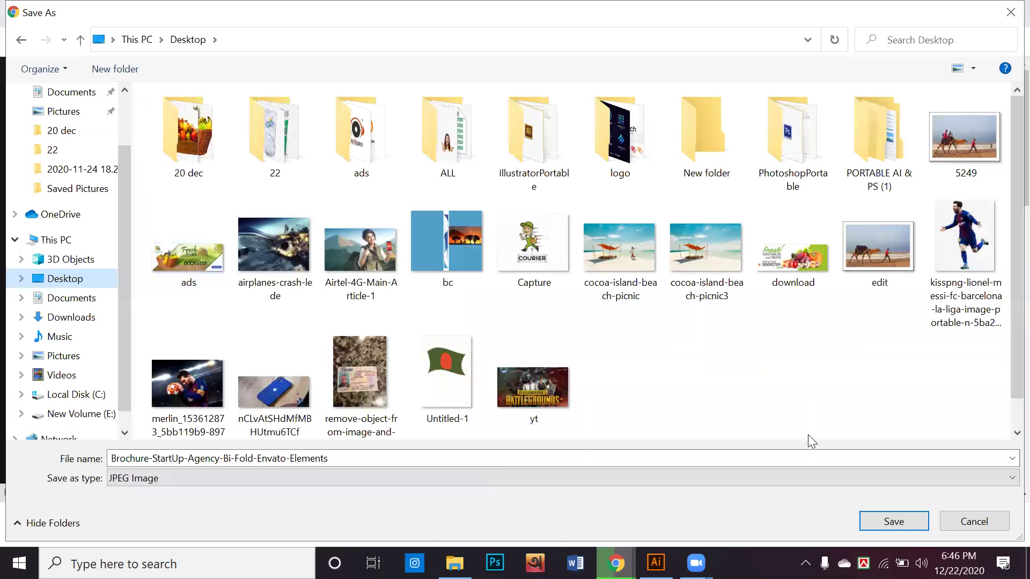
{"action": "right_click", "coordinate": [754, 379]}
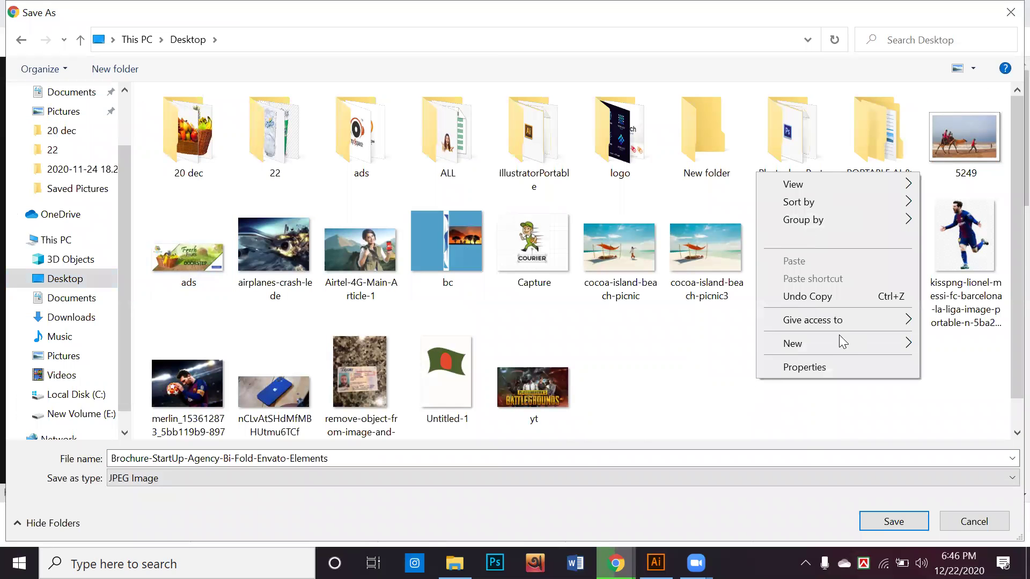
{"action": "mouse_move", "coordinate": [837, 340]}
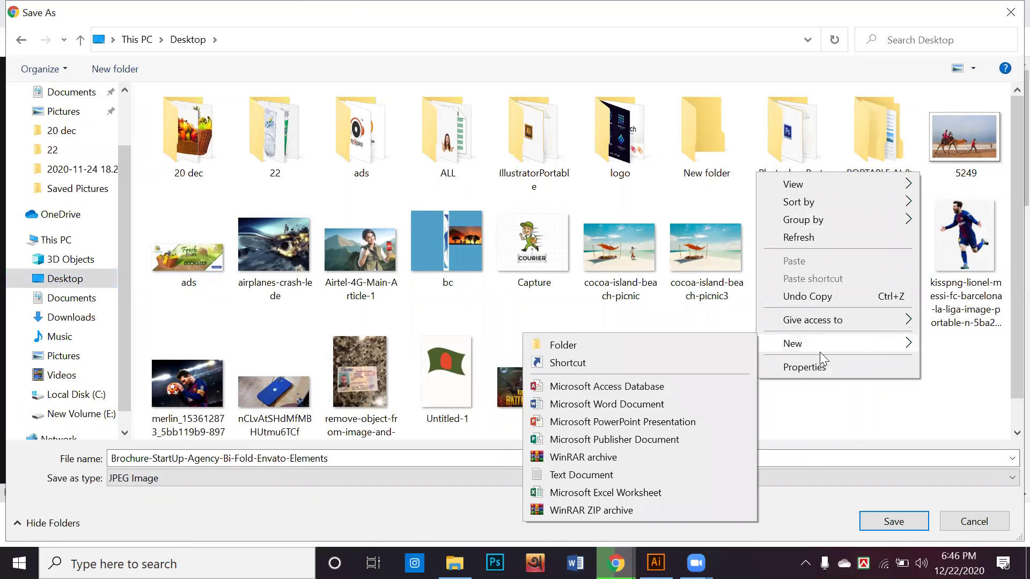
{"action": "left_click", "coordinate": [613, 346]}
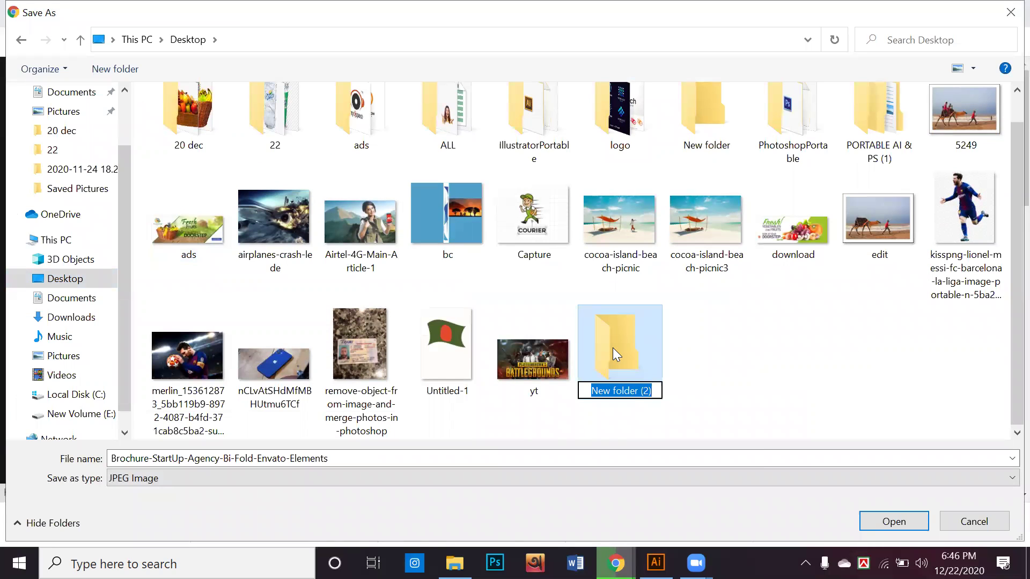
{"action": "type", "text": "e2"}
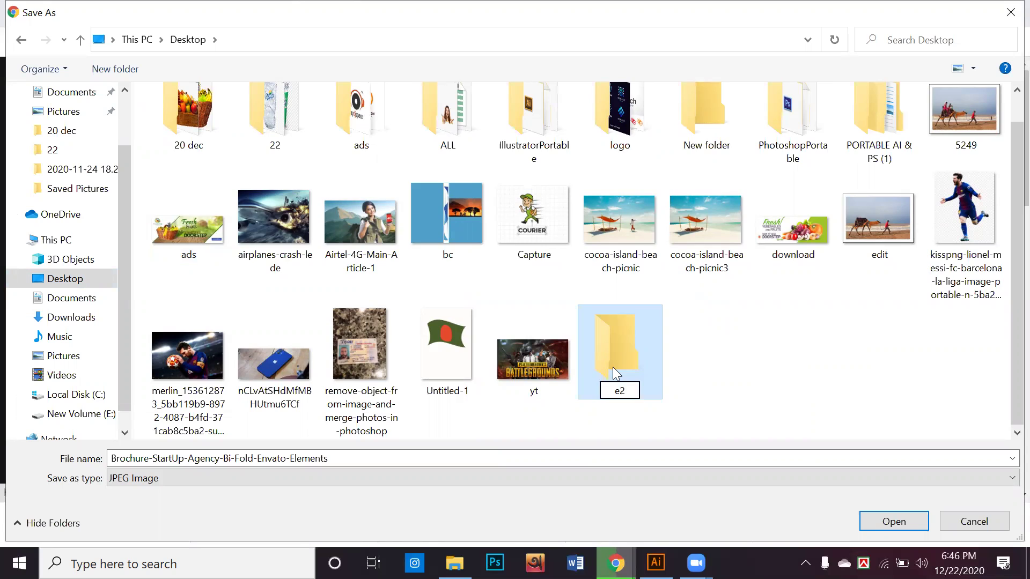
{"action": "double_click", "coordinate": [613, 367]}
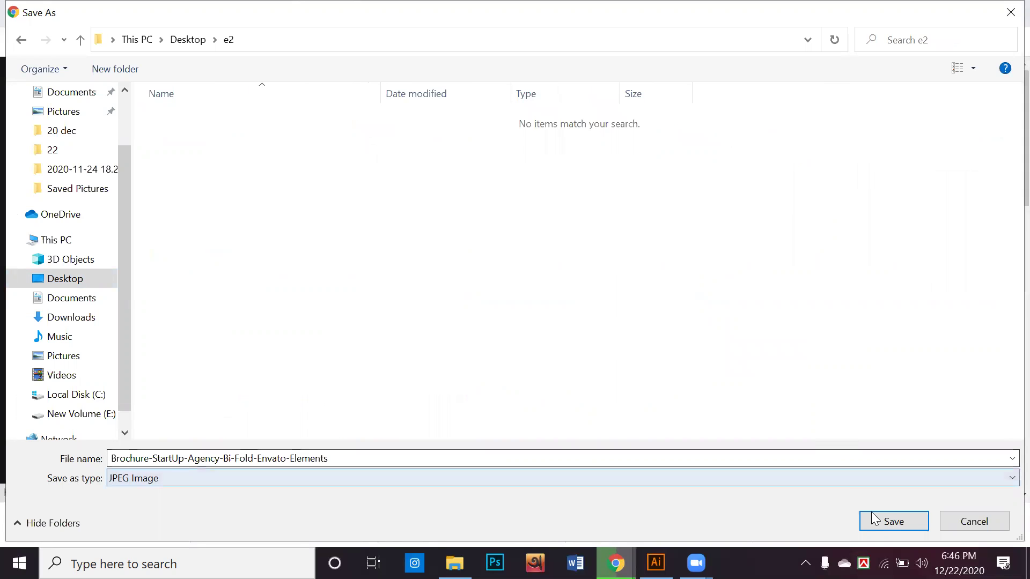
{"action": "key", "text": "Return"}
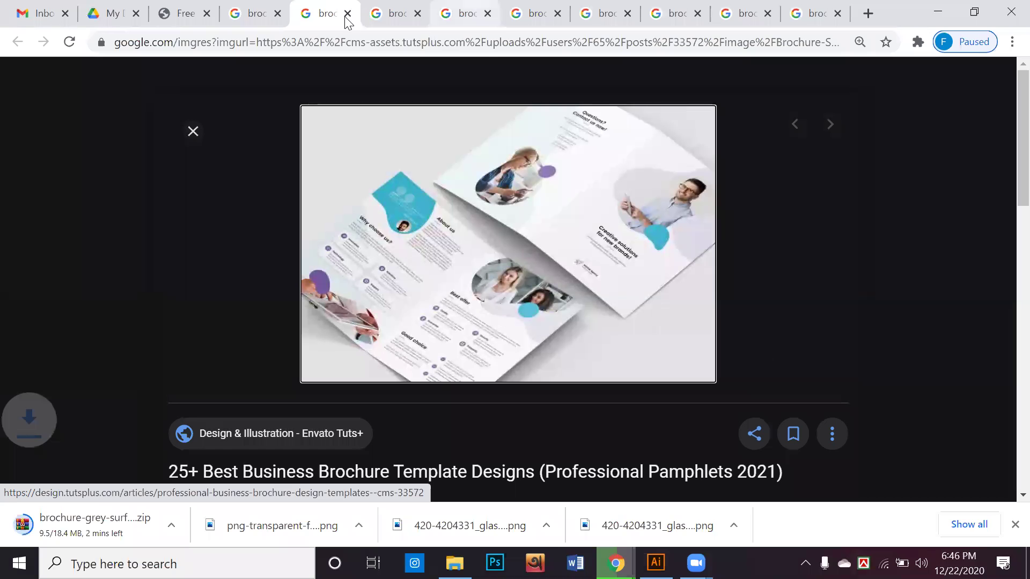
Step: Close the saved image's tab and try to save the blue-wave "Folded Brochure Templates Images" picture as a JPEG in the e2 folder
{"action": "left_click", "coordinate": [347, 14]}
{"action": "right_click", "coordinate": [459, 213]}
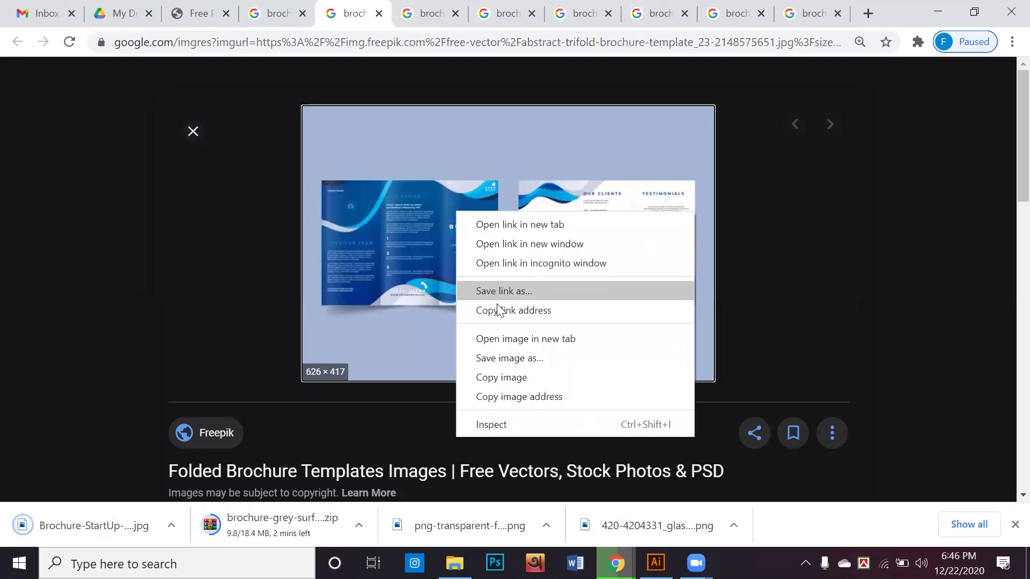
{"action": "left_click", "coordinate": [510, 356]}
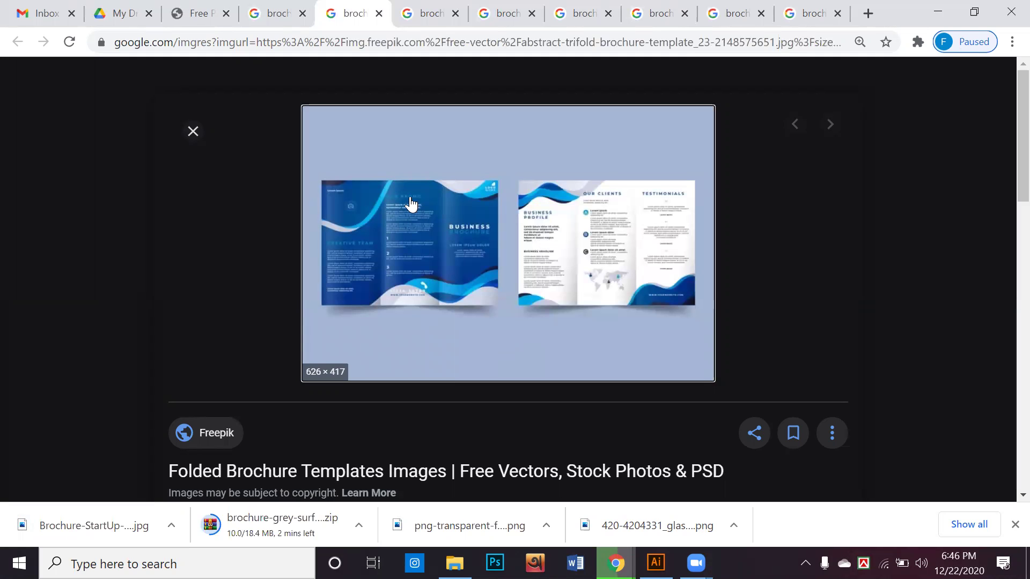
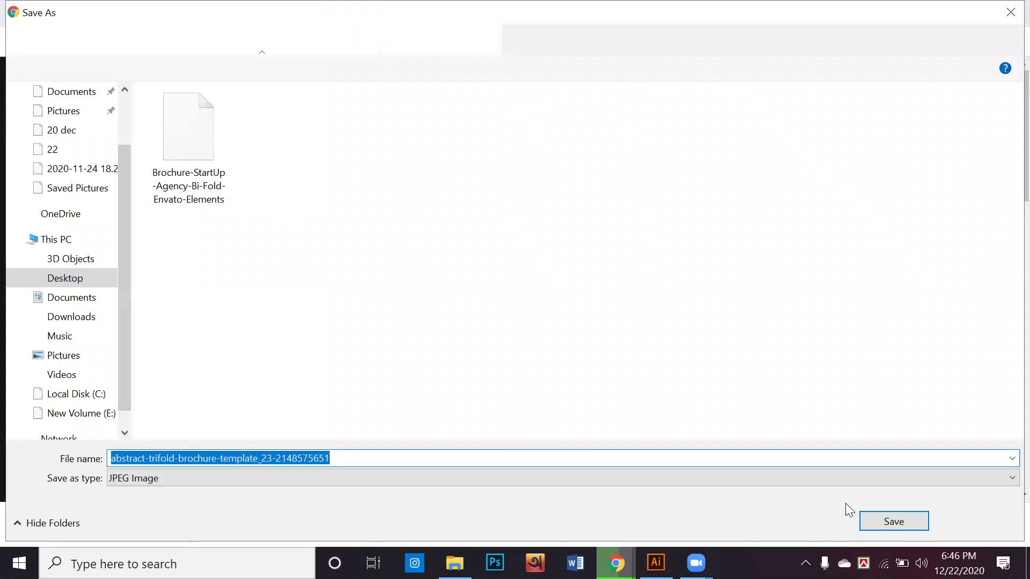
{"action": "left_click", "coordinate": [886, 520]}
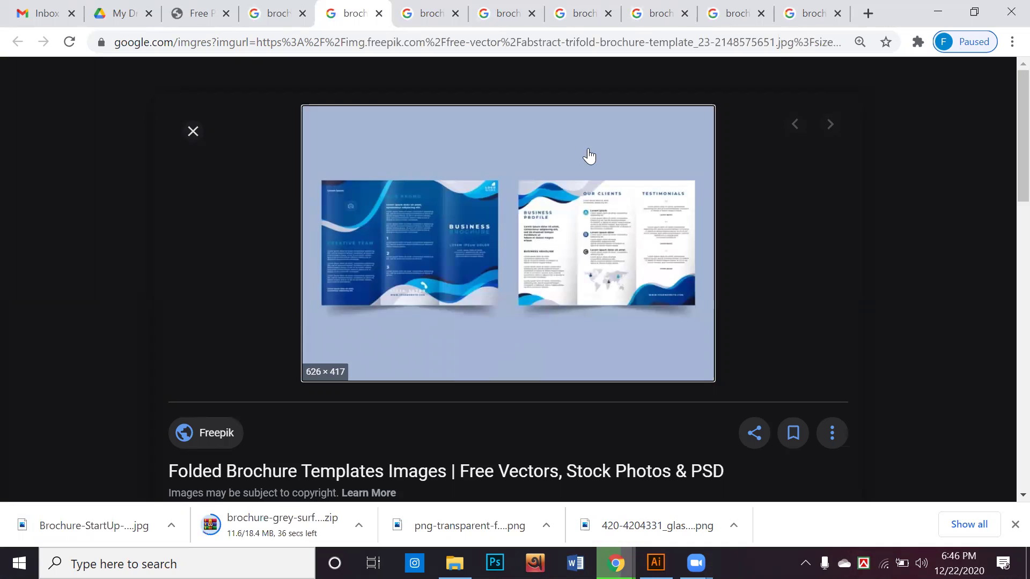
{"action": "left_click", "coordinate": [194, 133]}
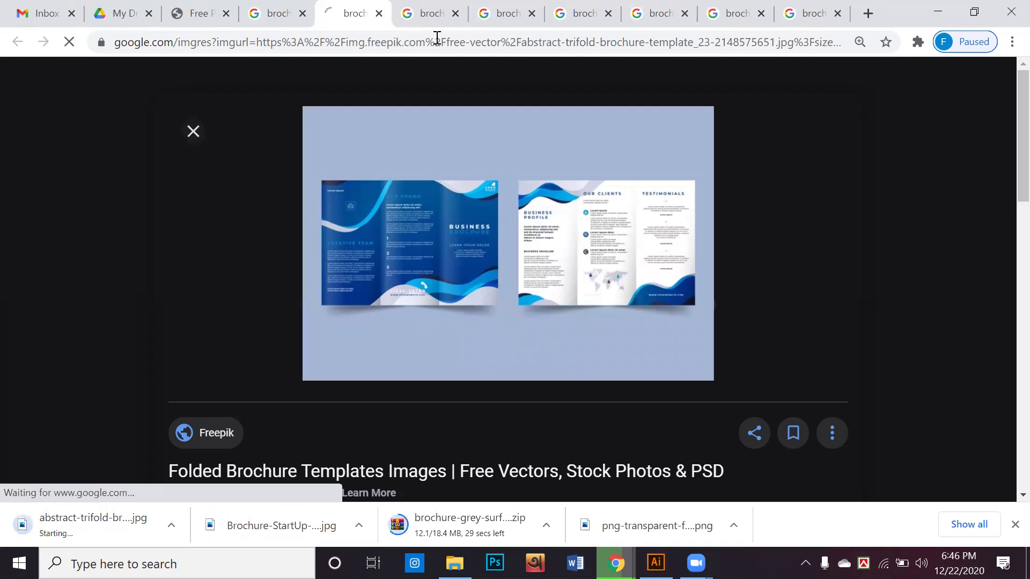
Step: Save Freepik's teal "Brochure Images" picture as the JPEG download in the e2 folder
{"action": "left_click", "coordinate": [430, 14]}
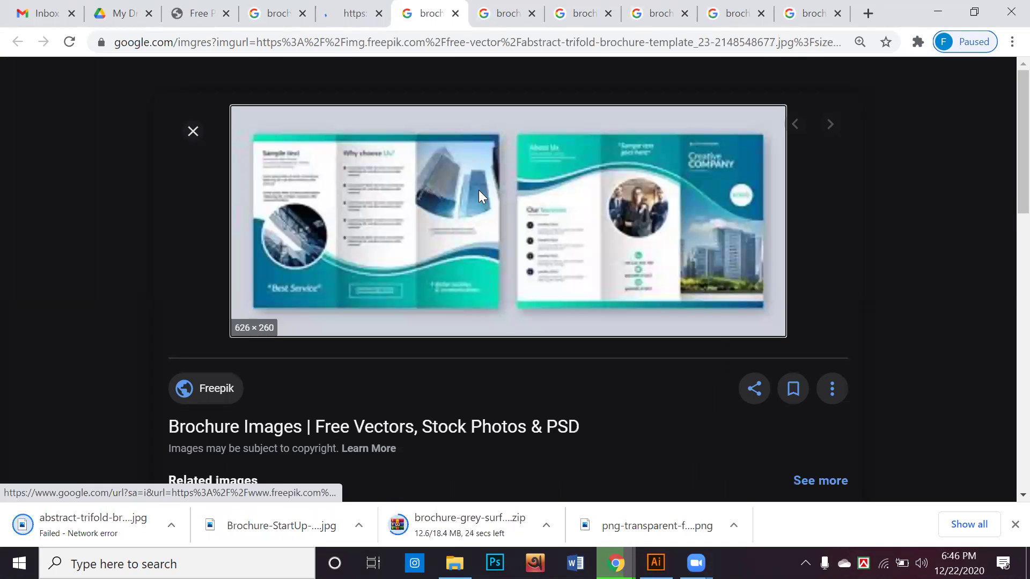
{"action": "right_click", "coordinate": [479, 194]}
{"action": "left_click", "coordinate": [536, 335]}
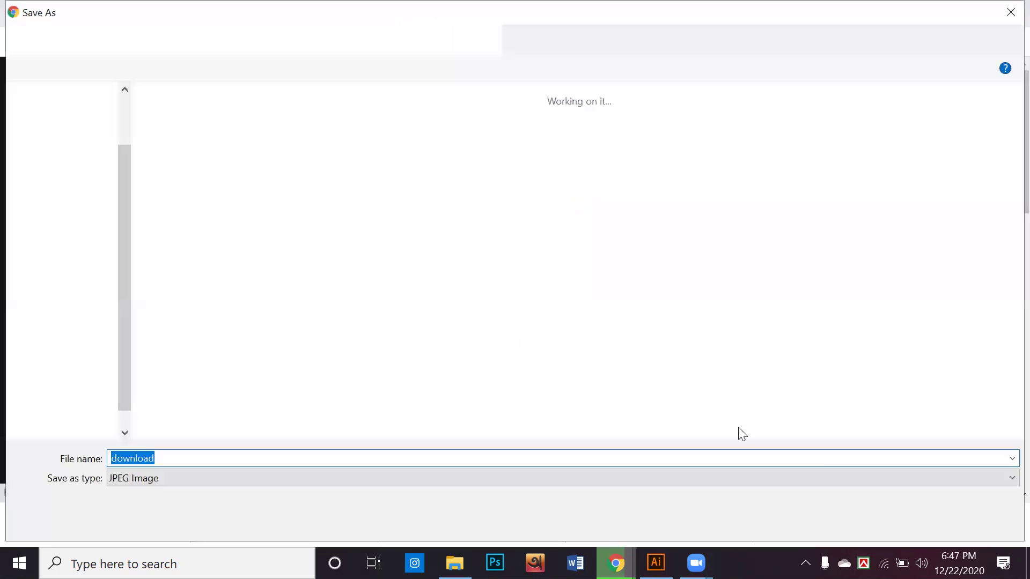
{"action": "left_click", "coordinate": [892, 516]}
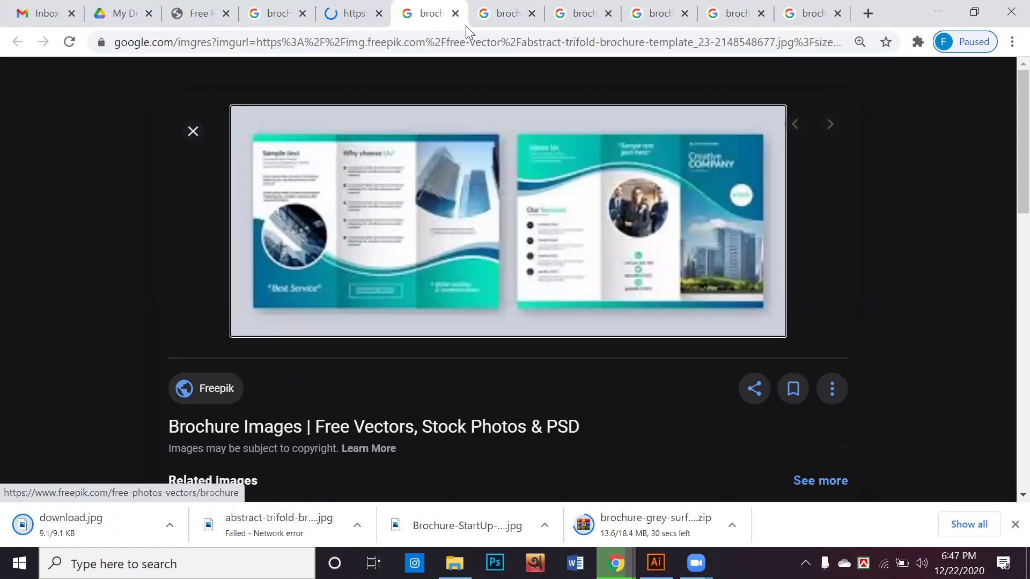
Step: Save the YouTube result's "Tri Fold Brochure Design" picture as the JPEG maxresdefault in the e2 folder
{"action": "left_click", "coordinate": [502, 17]}
{"action": "right_click", "coordinate": [510, 190]}
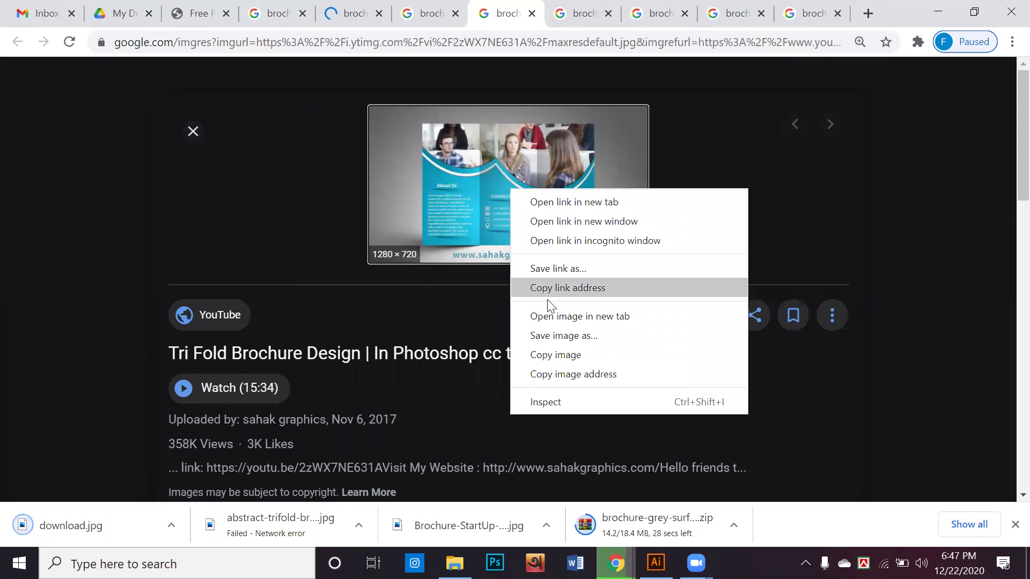
{"action": "left_click", "coordinate": [544, 352]}
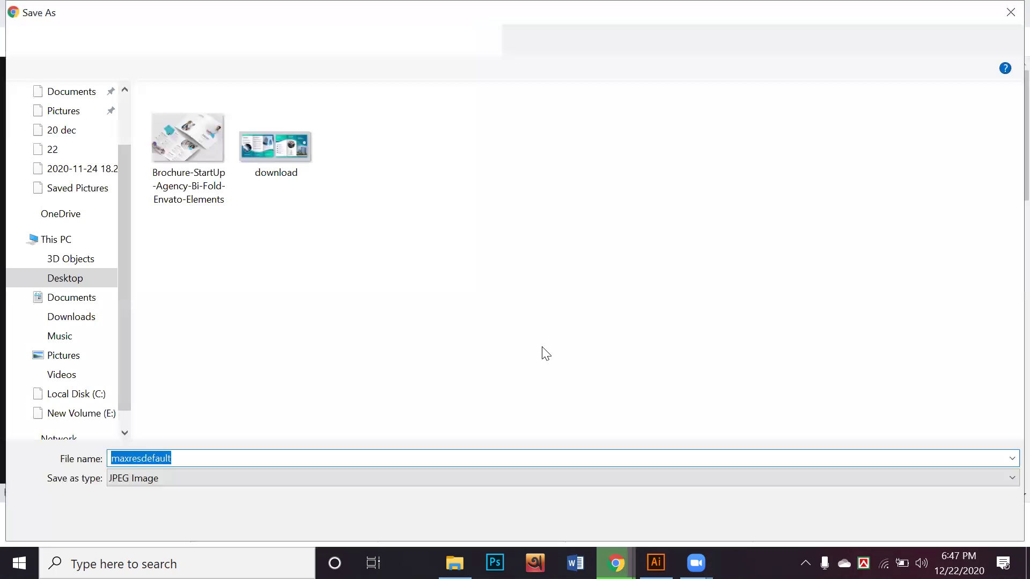
{"action": "key", "text": "Escape"}
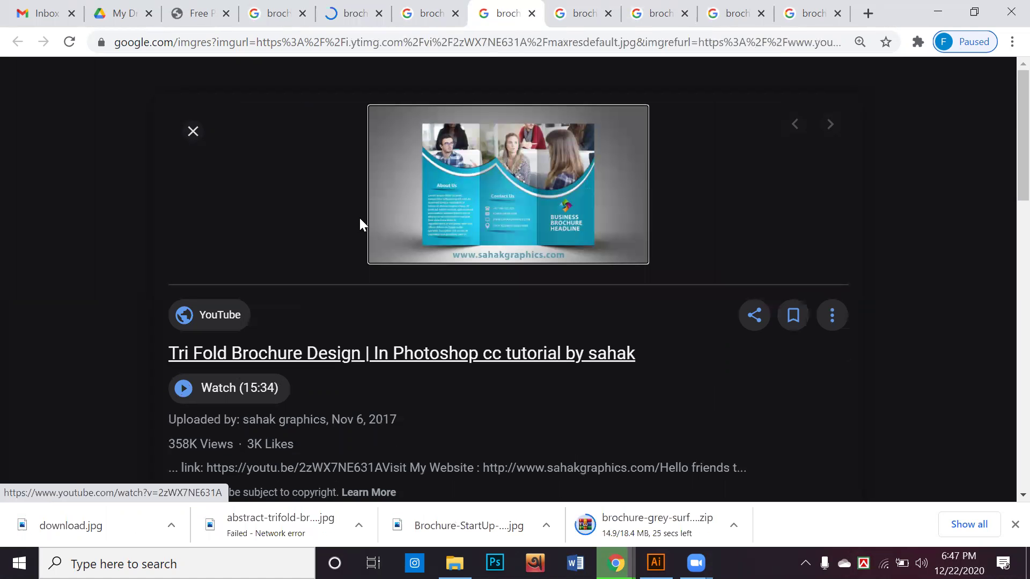
Step: Save UPrinting's "Brochure Printing" picture with the white dog as the JPEG Brochures_Marketing_Materials_A in the e2 folder
{"action": "left_click", "coordinate": [591, 16]}
{"action": "right_click", "coordinate": [520, 153]}
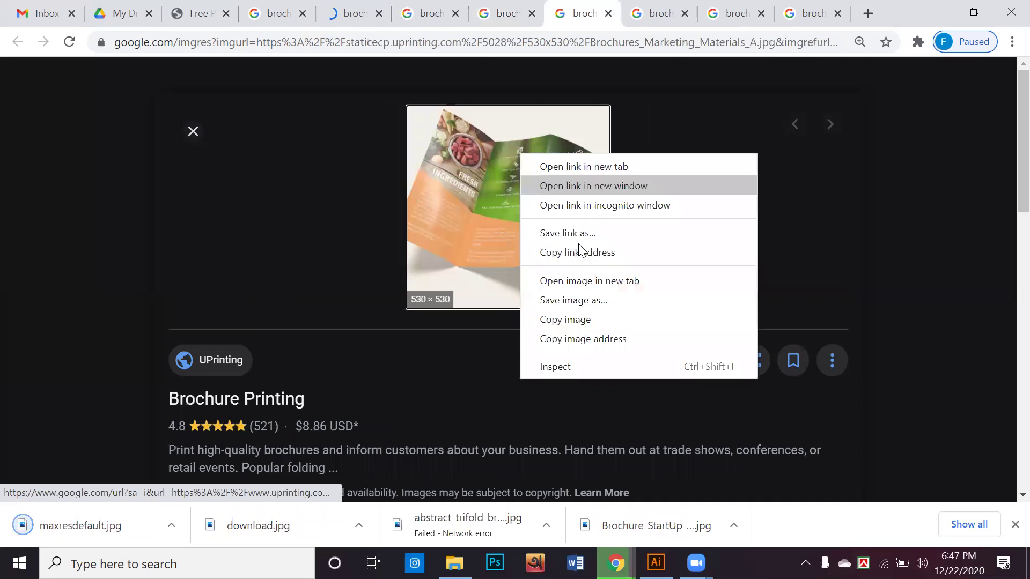
{"action": "left_click", "coordinate": [590, 300]}
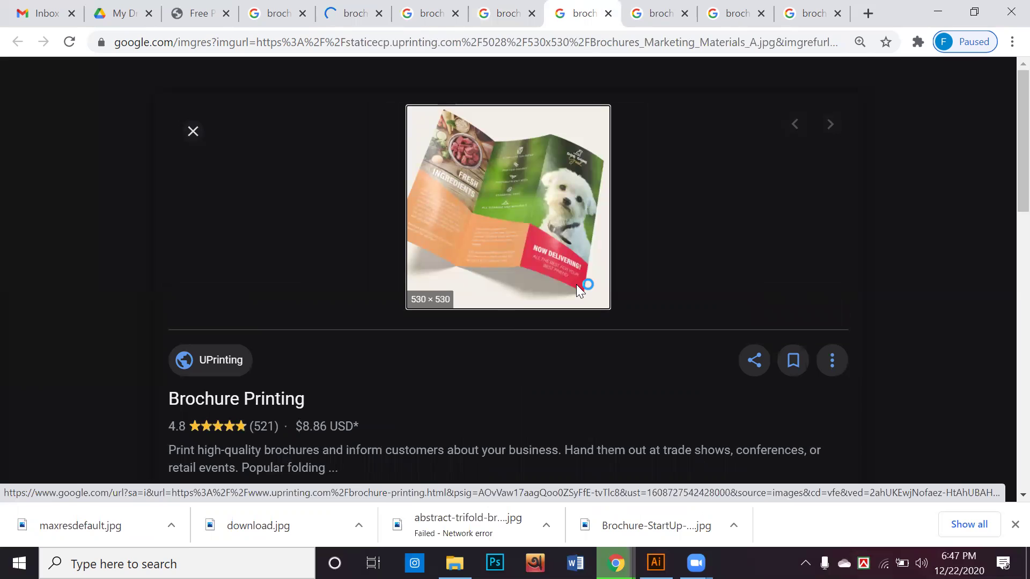
{"action": "key", "text": "Return"}
Step: Save Dribbble's Kids Summer Camp brochure picture as the WEBP file kids-summer-camp-trifold-brochure-design-psd in the e2 folder
{"action": "key", "text": "ctrl+Tab"}
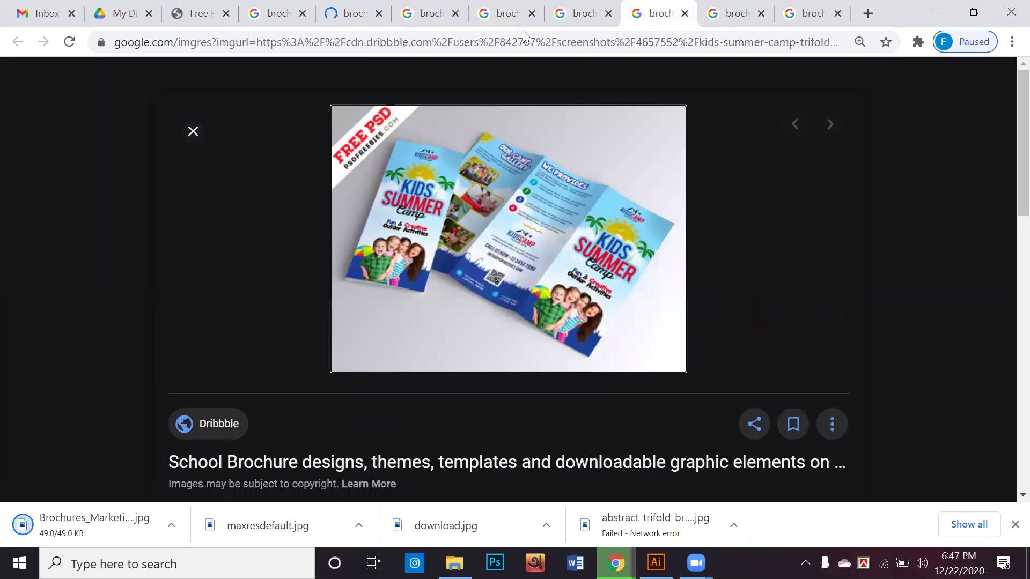
{"action": "right_click", "coordinate": [544, 171]}
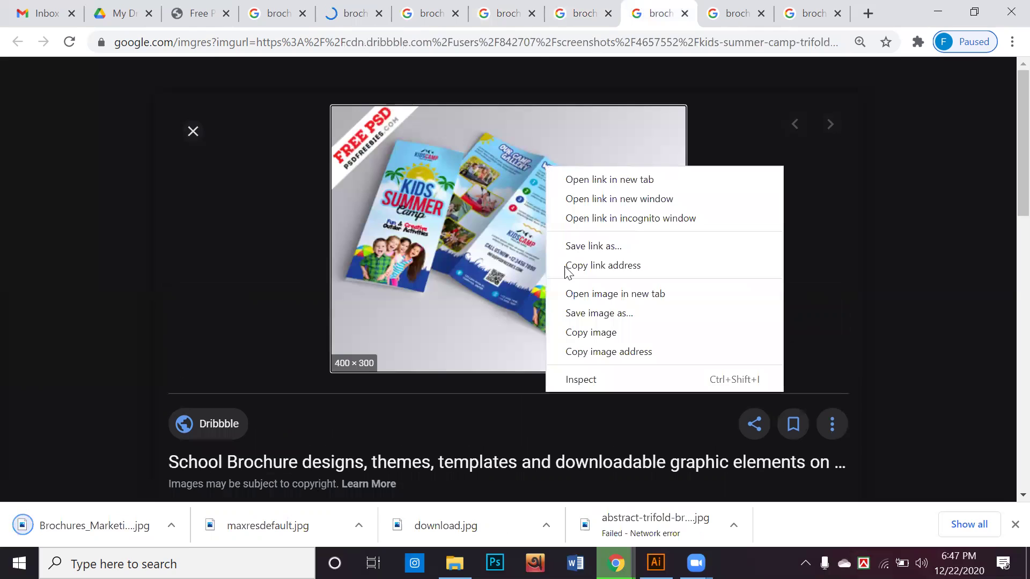
{"action": "left_click", "coordinate": [588, 313]}
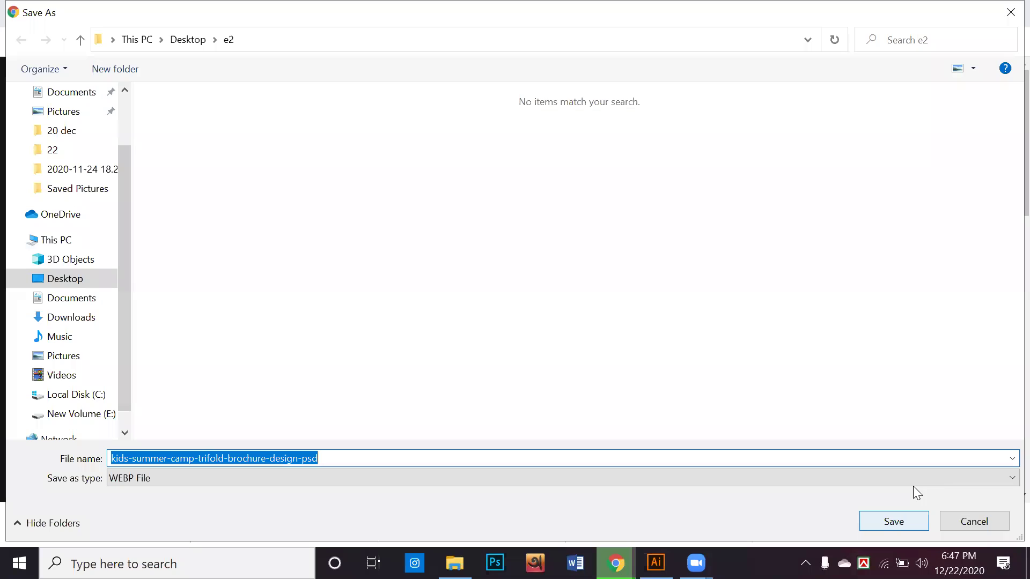
{"action": "left_click", "coordinate": [906, 513]}
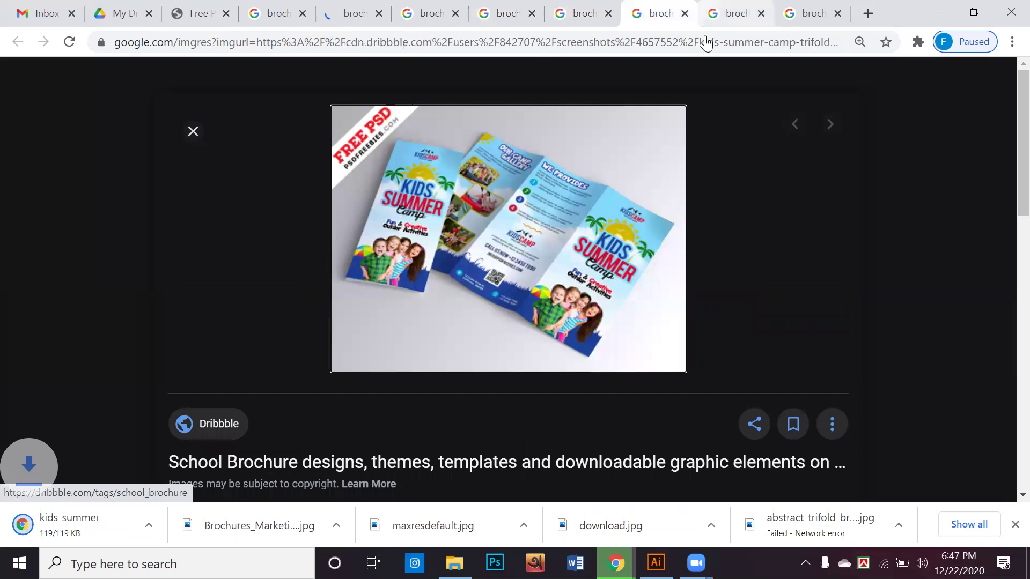
Step: Save Acme Printing's "Design Considerations for Tri-fold Brochures" picture as a JPEG in the e2 folder under its suggested name
{"action": "left_click", "coordinate": [719, 13]}
{"action": "right_click", "coordinate": [653, 230]}
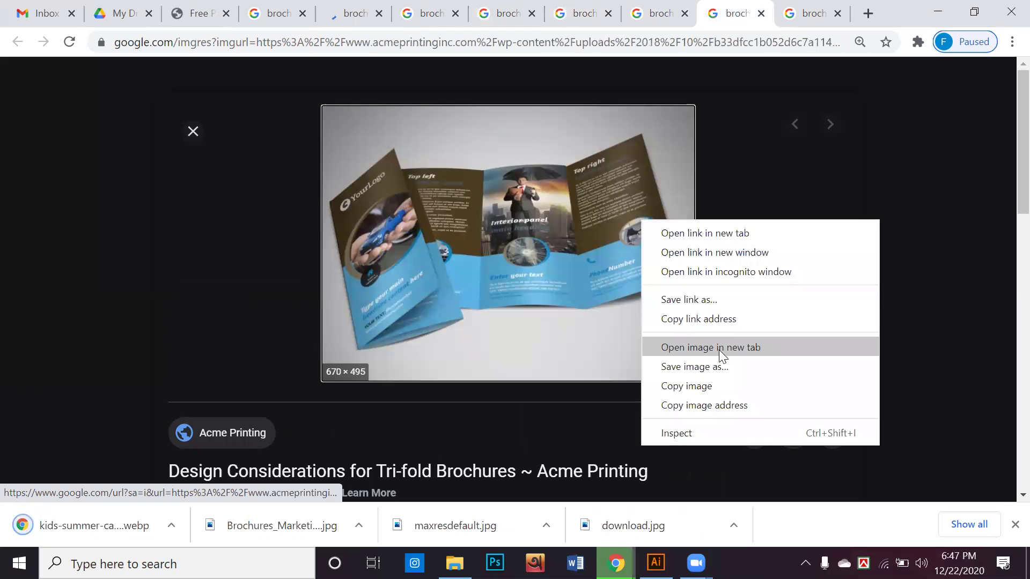
{"action": "left_click", "coordinate": [697, 374]}
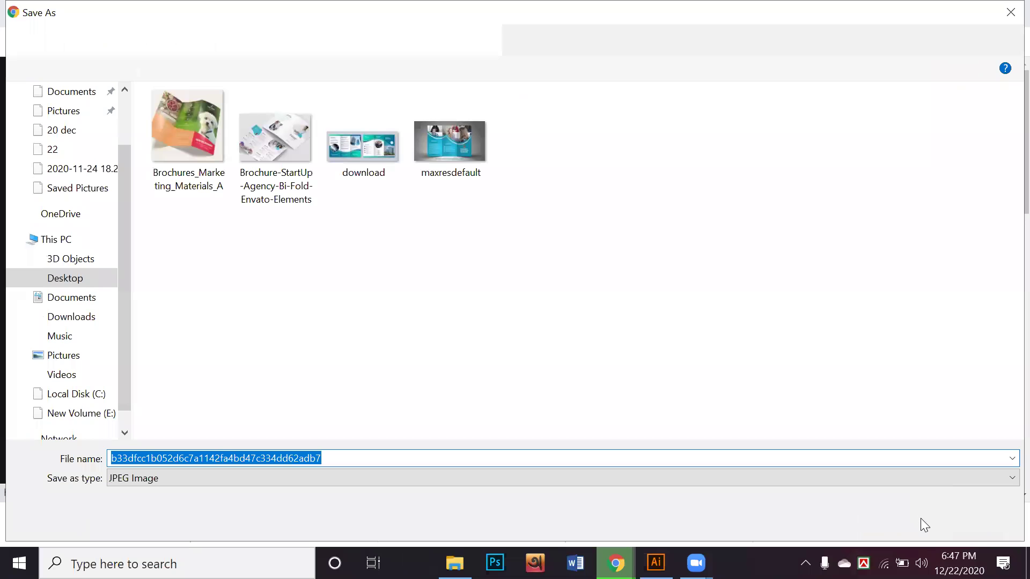
{"action": "key", "text": "Return"}
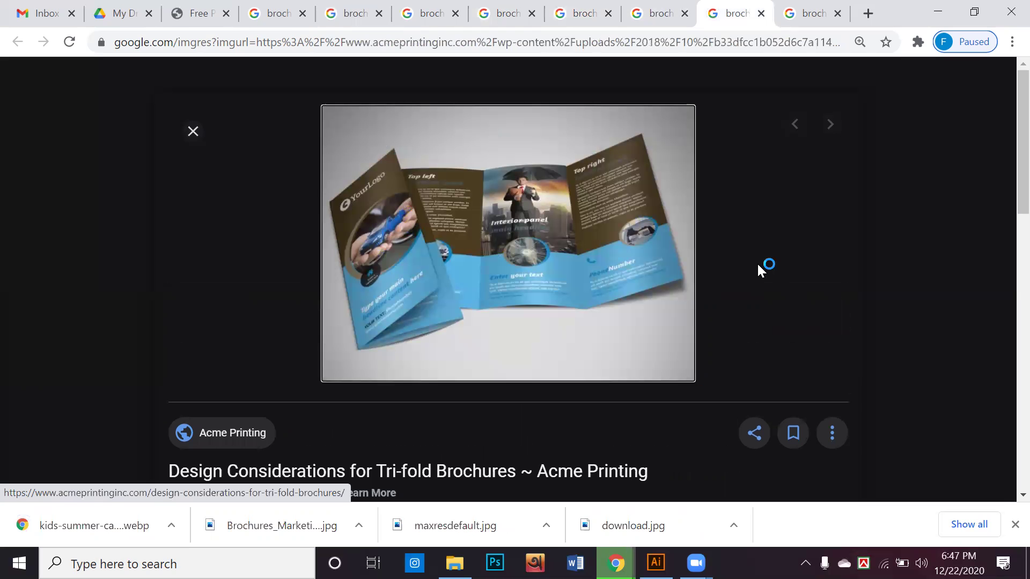
Step: Save the PGBS "Brochure Design Services" picture as the JPEG business-brouchure-design in the e2 folder
{"action": "left_click", "coordinate": [801, 7]}
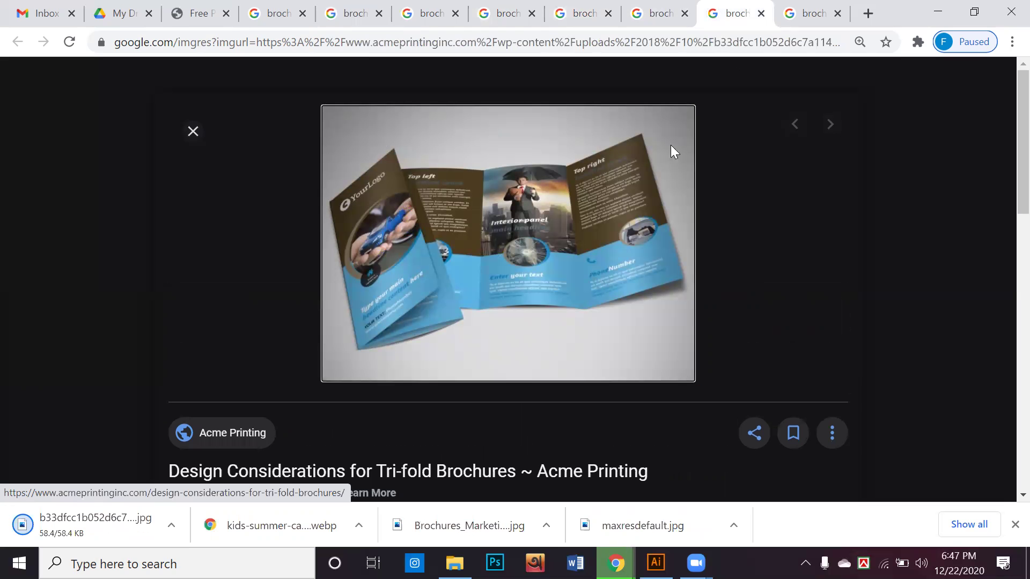
{"action": "right_click", "coordinate": [659, 154]}
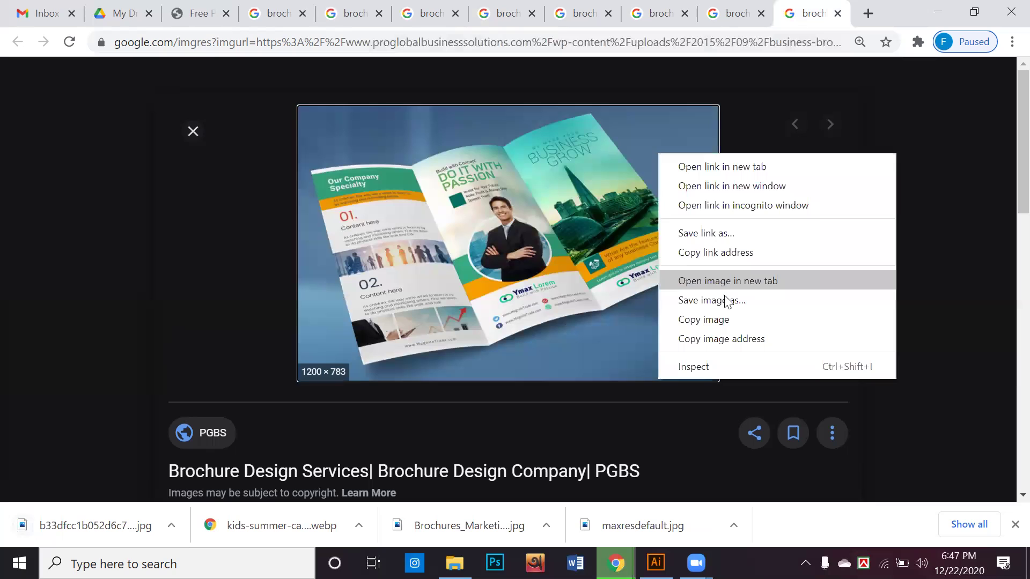
{"action": "left_click", "coordinate": [707, 301]}
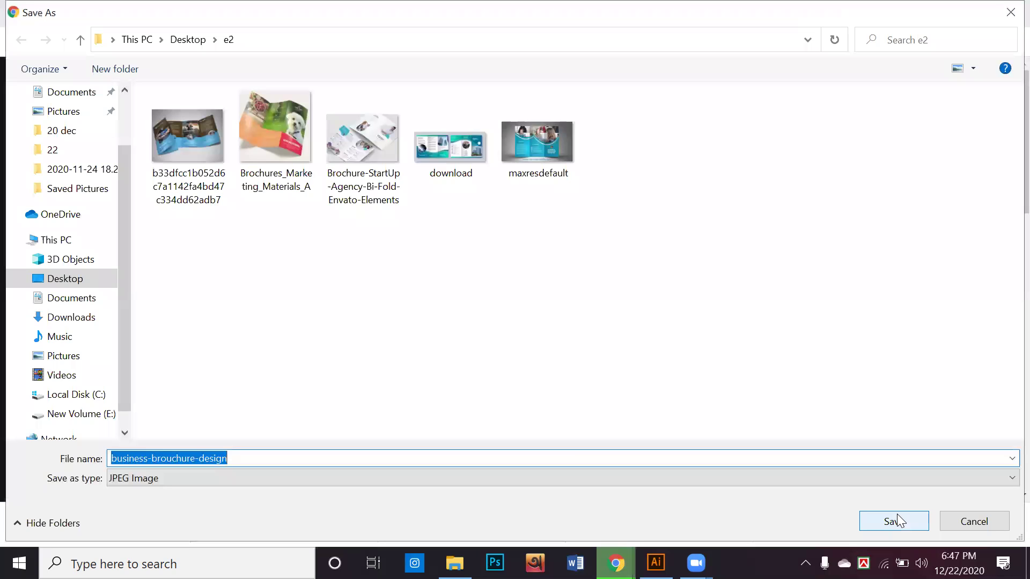
{"action": "left_click", "coordinate": [897, 514]}
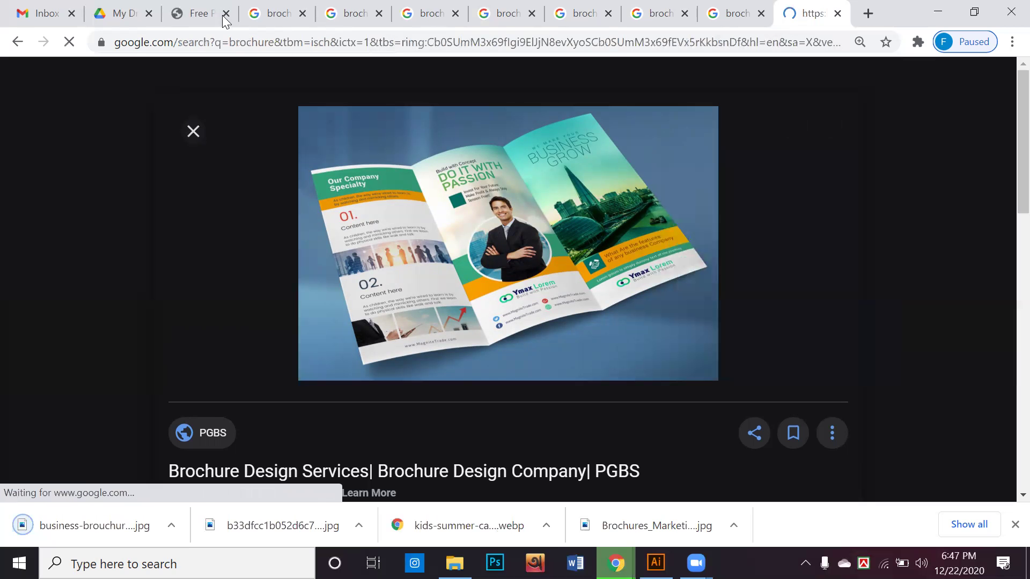
Step: Close the Freepik tab and all brochure image tabs, keeping only the mail inbox and Google Drive open
{"action": "left_click", "coordinate": [224, 20]}
{"action": "left_click", "coordinate": [225, 14]}
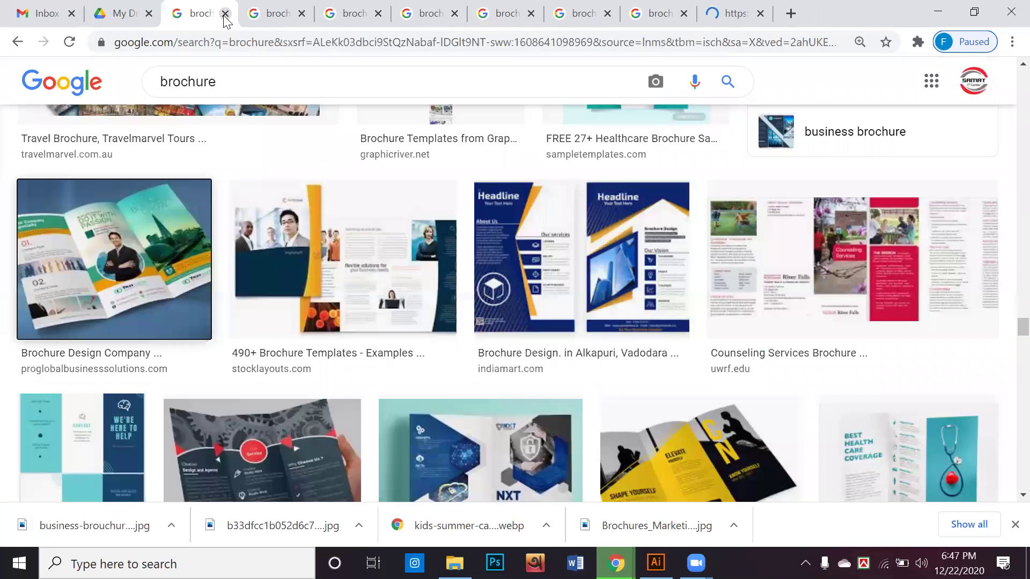
{"action": "left_click", "coordinate": [225, 14]}
{"action": "left_click", "coordinate": [225, 14]}
{"action": "left_click", "coordinate": [225, 13]}
{"action": "left_click", "coordinate": [225, 14]}
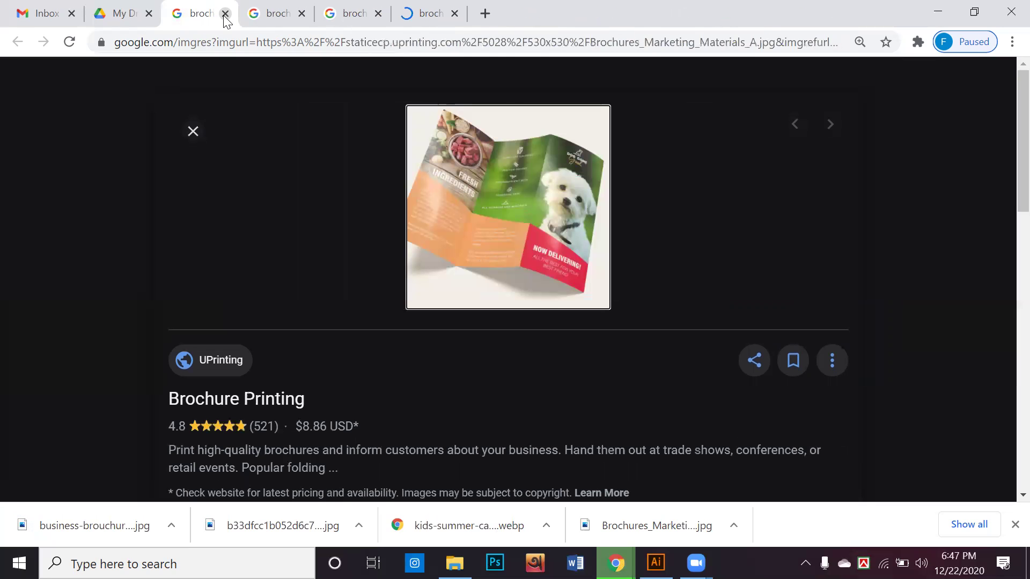
{"action": "left_click", "coordinate": [225, 13]}
{"action": "left_click", "coordinate": [225, 14]}
{"action": "left_click", "coordinate": [226, 14]}
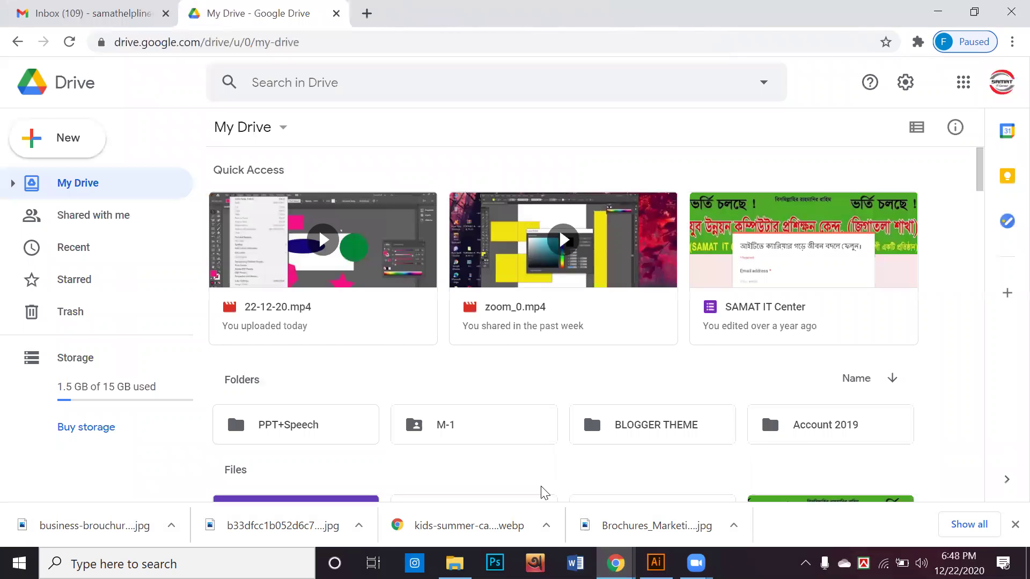
Step: Open the full downloads list and show brochure-grey-surface-mockup.zip in its folder
{"action": "left_click", "coordinate": [952, 524]}
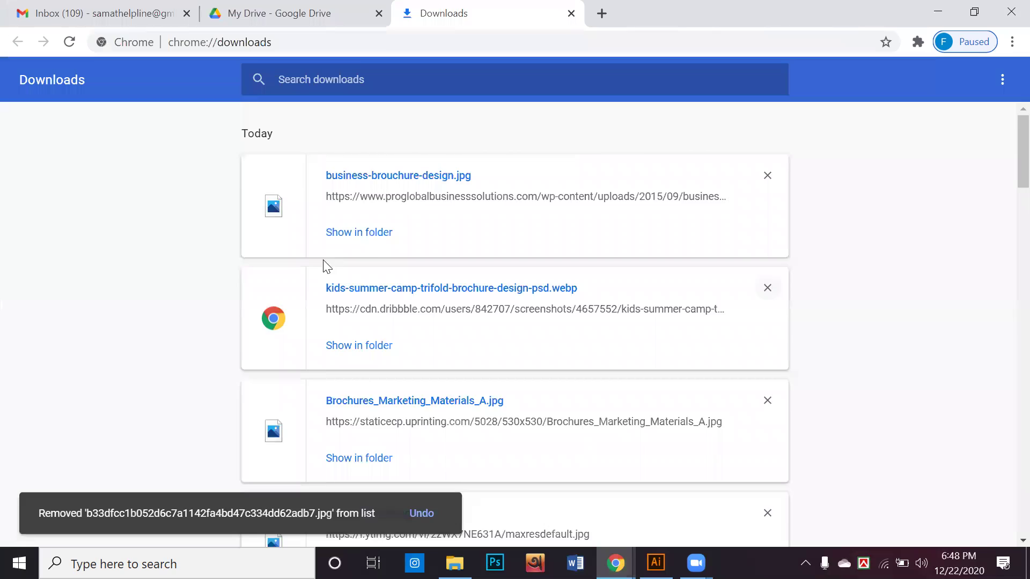
{"action": "scroll", "coordinate": [327, 265], "scroll_direction": "down", "scroll_amount": 10}
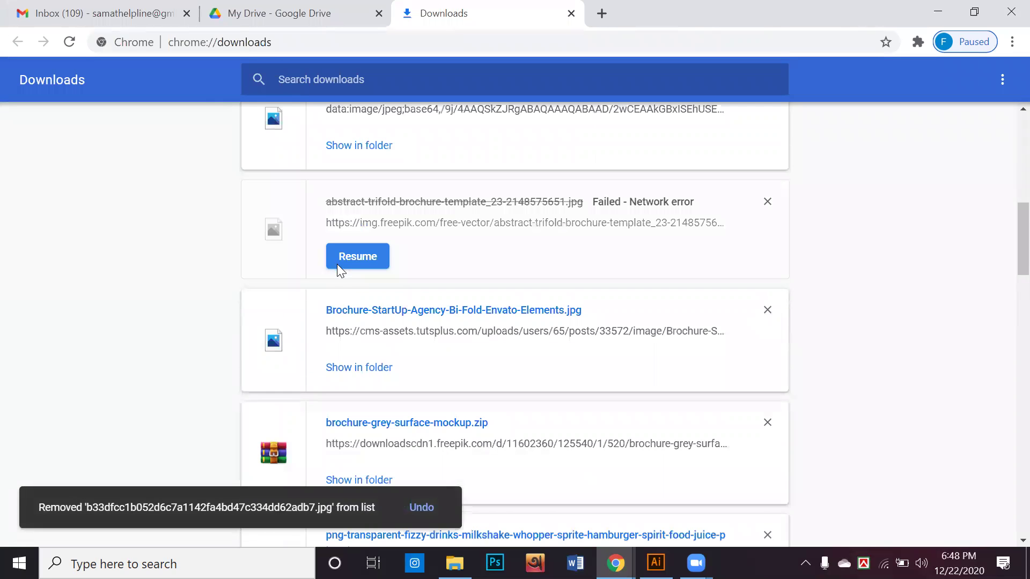
{"action": "scroll", "coordinate": [337, 264], "scroll_direction": "down", "scroll_amount": 2}
{"action": "scroll", "coordinate": [365, 266], "scroll_direction": "down", "scroll_amount": 1}
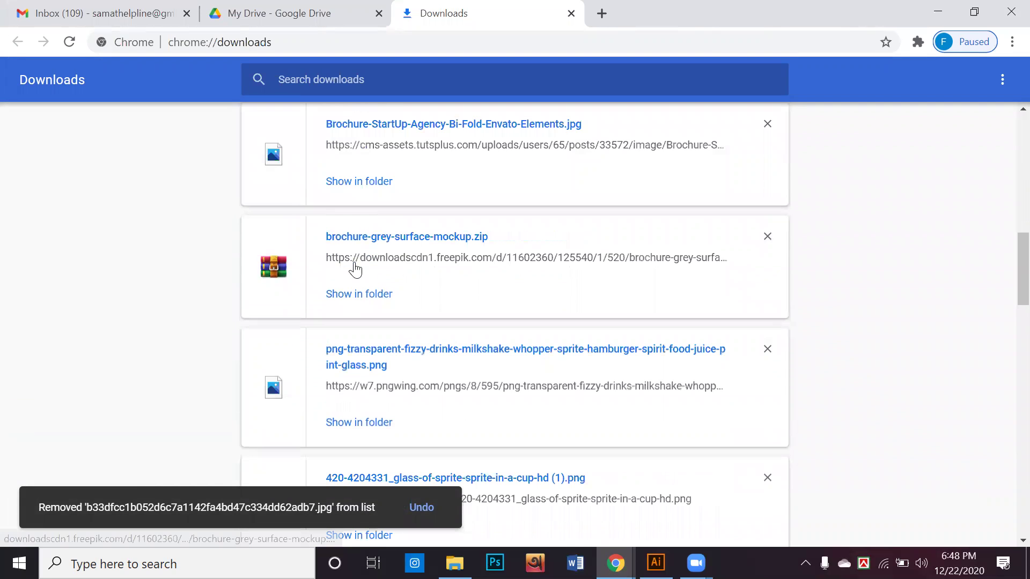
{"action": "left_click", "coordinate": [363, 293]}
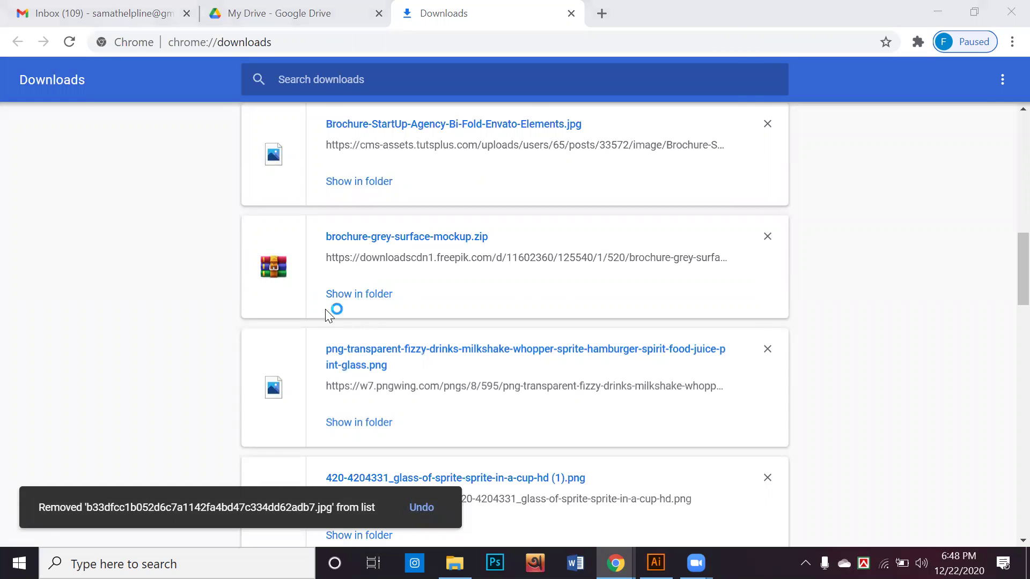
{"action": "left_click", "coordinate": [372, 273]}
Step: Extract brochure-grey-surface-mockup.zip into a brochure-grey-surface-mockup folder inside Downloads
{"action": "left_click", "coordinate": [217, 255]}
{"action": "right_click", "coordinate": [218, 255]}
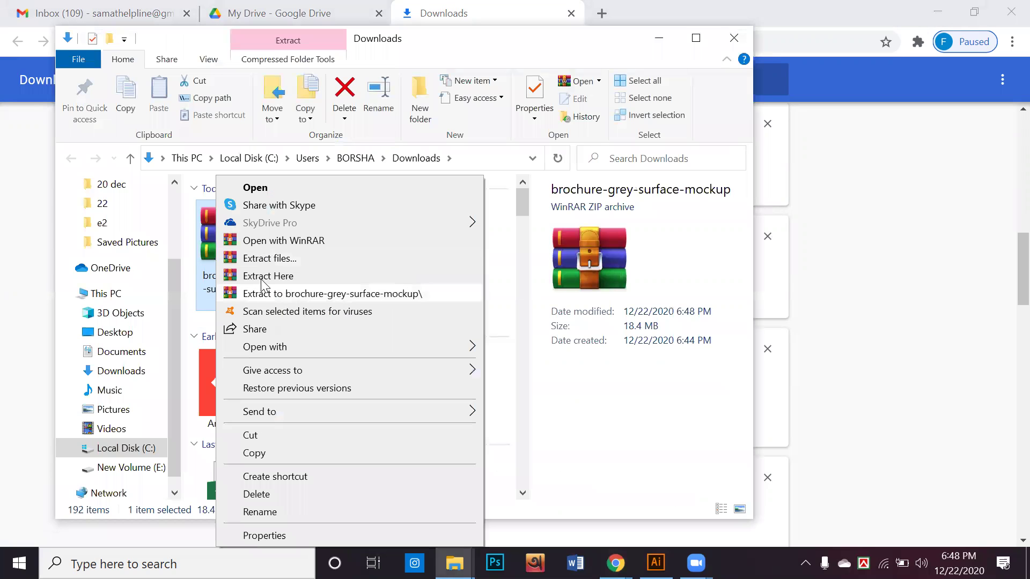
{"action": "left_click", "coordinate": [262, 273]}
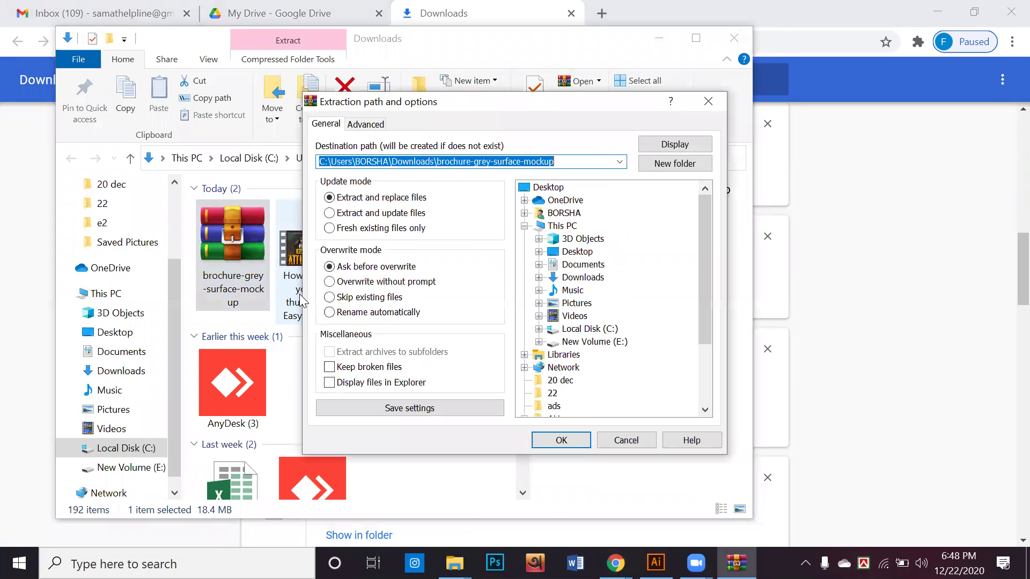
{"action": "left_click", "coordinate": [561, 440]}
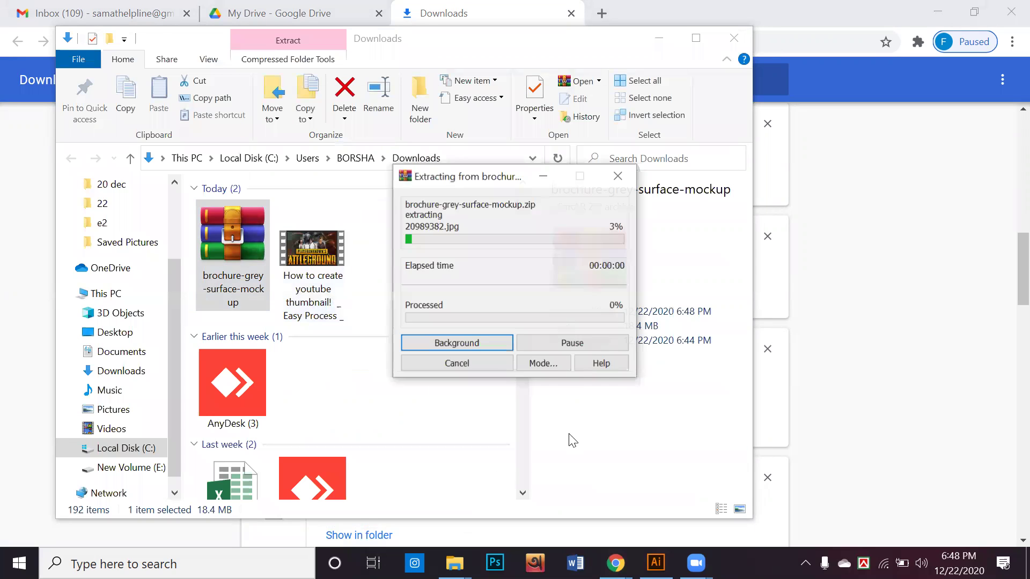
Step: Open the Photoshop file 20989382 from the extracted mockup folder, discarding its embedded colour profile
{"action": "double_click", "coordinate": [414, 264]}
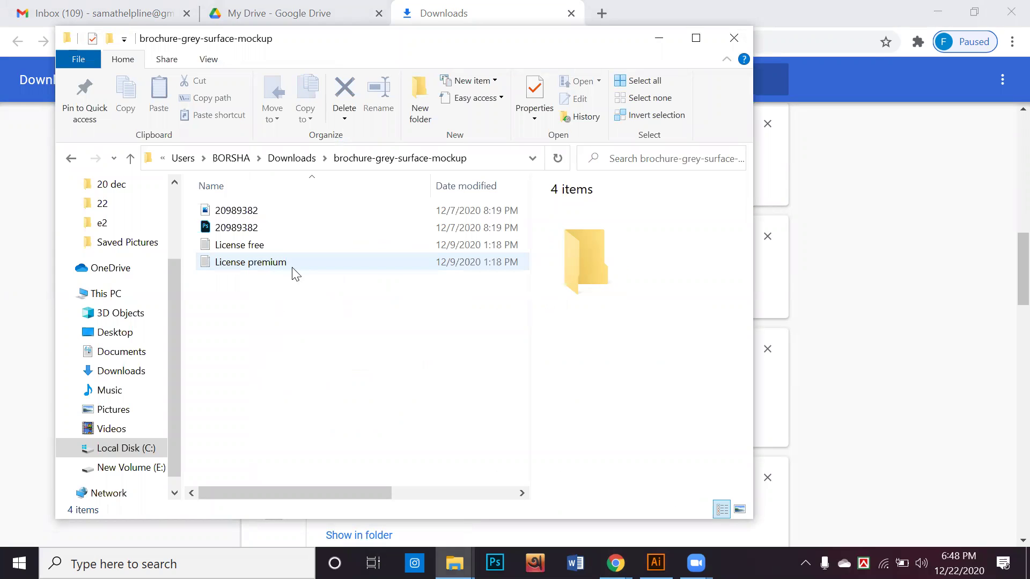
{"action": "left_click", "coordinate": [278, 229]}
{"action": "double_click", "coordinate": [277, 229]}
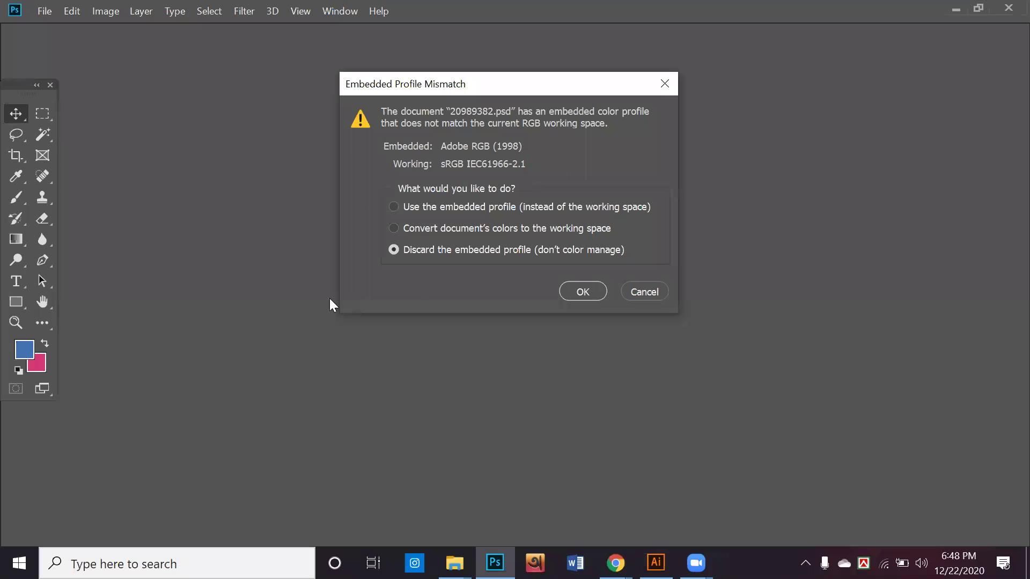
{"action": "left_click", "coordinate": [564, 294]}
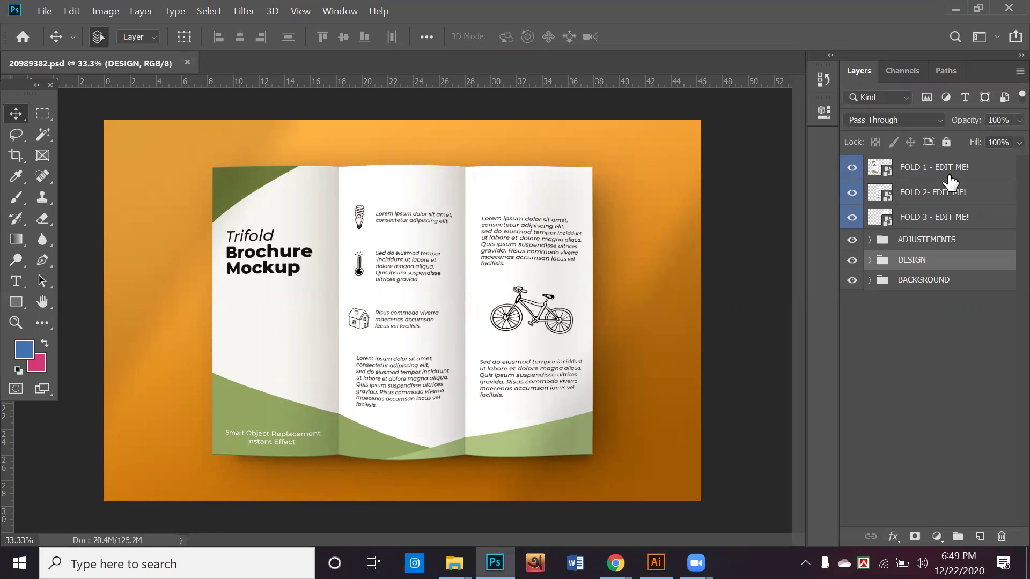
Step: Open the contents of the "FOLD 1 - EDIT ME!" smart object for editing and compare them with the trifold mockup
{"action": "left_click", "coordinate": [900, 175]}
{"action": "double_click", "coordinate": [879, 170]}
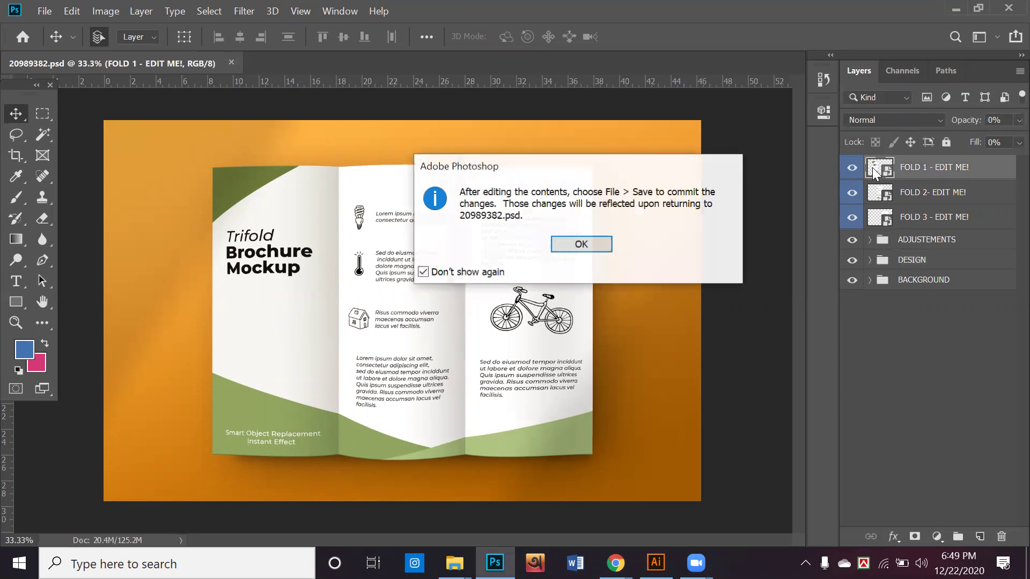
{"action": "left_click", "coordinate": [578, 245]}
{"action": "left_click", "coordinate": [599, 289]}
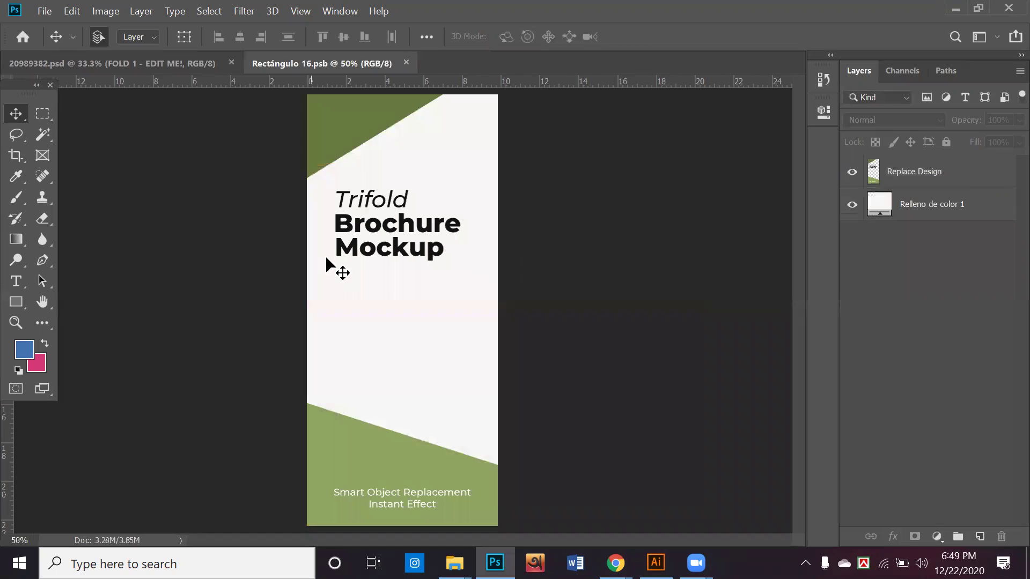
{"action": "left_click", "coordinate": [239, 68]}
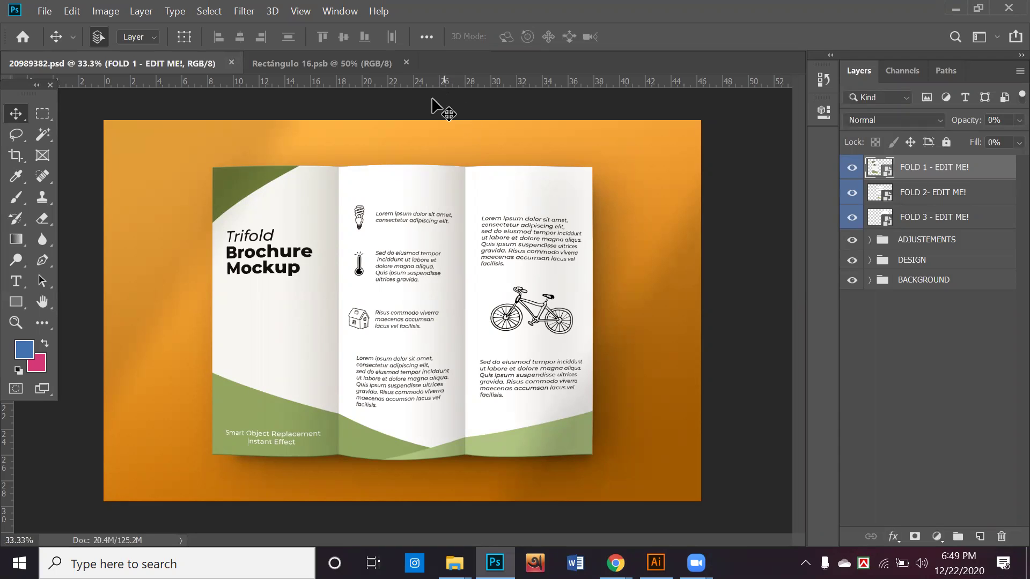
{"action": "left_click", "coordinate": [311, 62]}
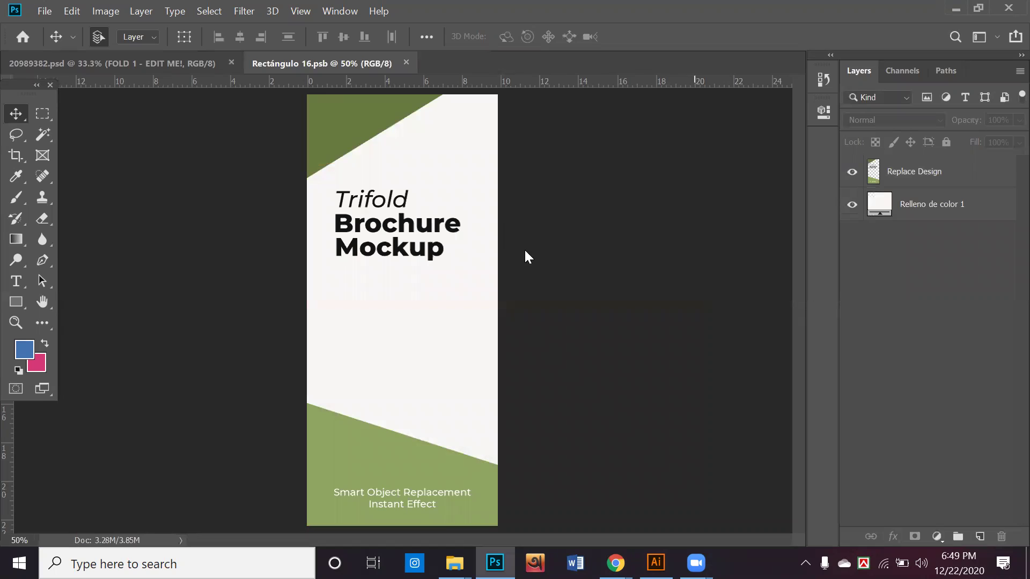
Step: Switch to Illustrator, unlock all objects and delete the inside page with panels 2, 3 and 4 together with the blue brochure reference image
{"action": "left_click", "coordinate": [656, 563]}
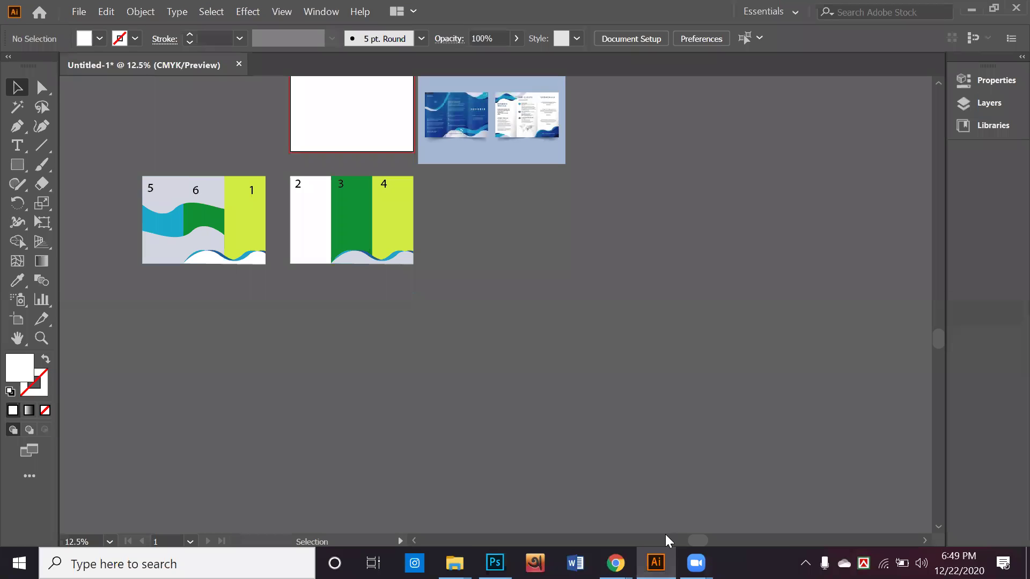
{"action": "left_click_drag", "start_coordinate": [154, 141], "coordinate": [260, 306]}
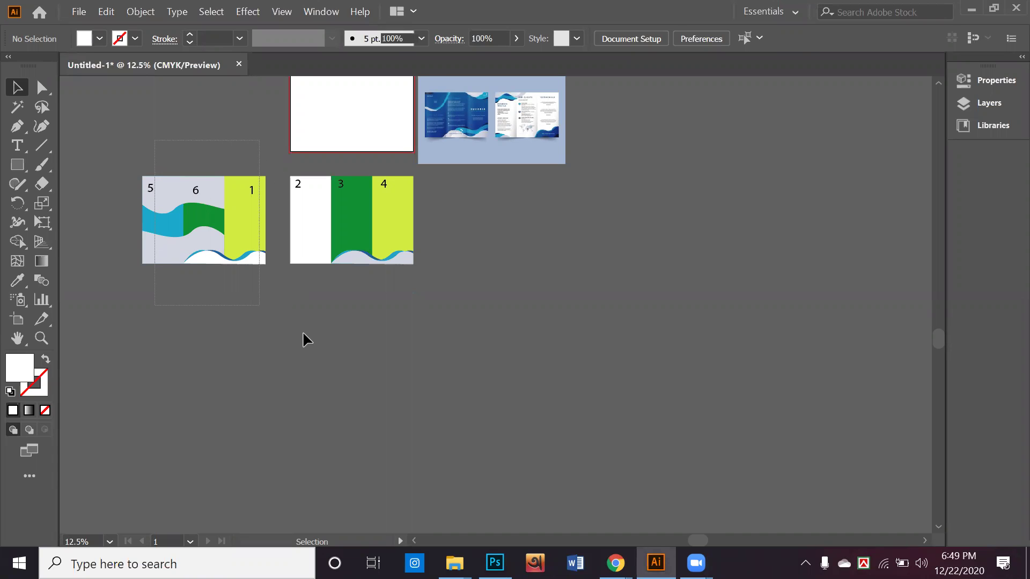
{"action": "left_click", "coordinate": [302, 334]}
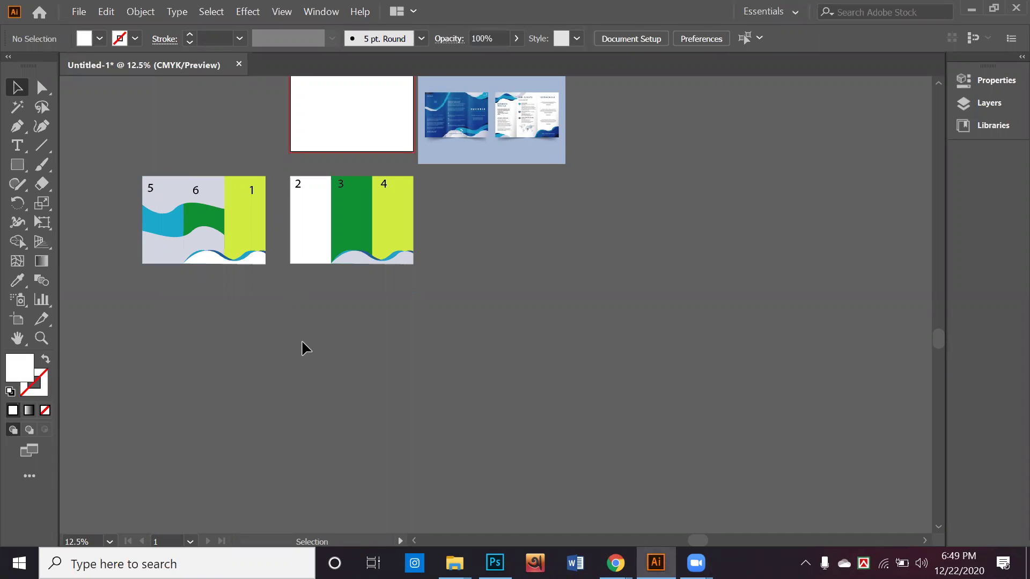
{"action": "left_click_drag", "start_coordinate": [288, 160], "coordinate": [389, 297]}
{"action": "left_click_drag", "start_coordinate": [485, 327], "coordinate": [485, 329]}
{"action": "key", "text": "Delete"}
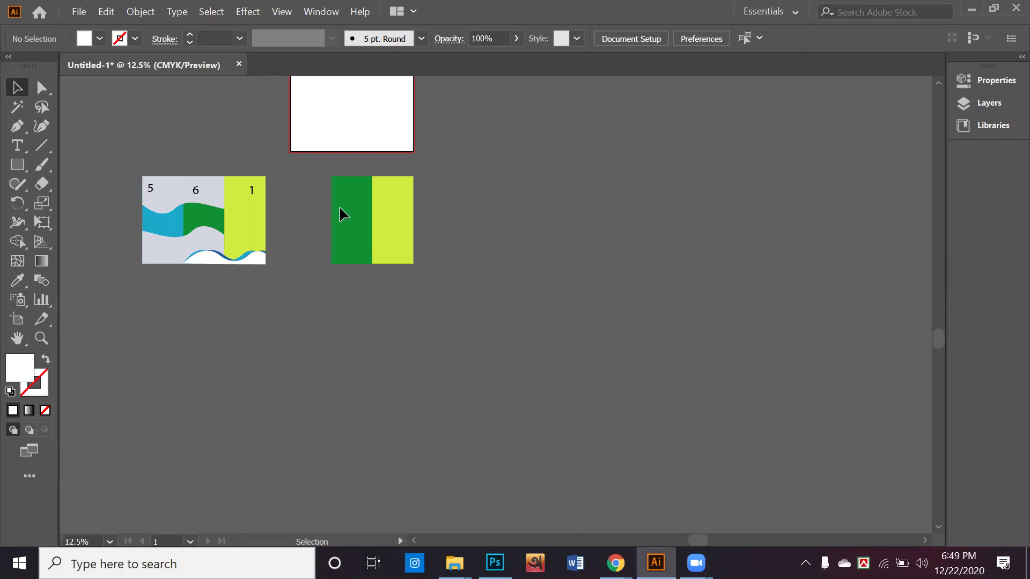
{"action": "key", "text": "ctrl+alt+2"}
{"action": "left_click", "coordinate": [459, 326]}
{"action": "left_click_drag", "start_coordinate": [465, 321], "coordinate": [339, 198]}
{"action": "key", "text": "Delete"}
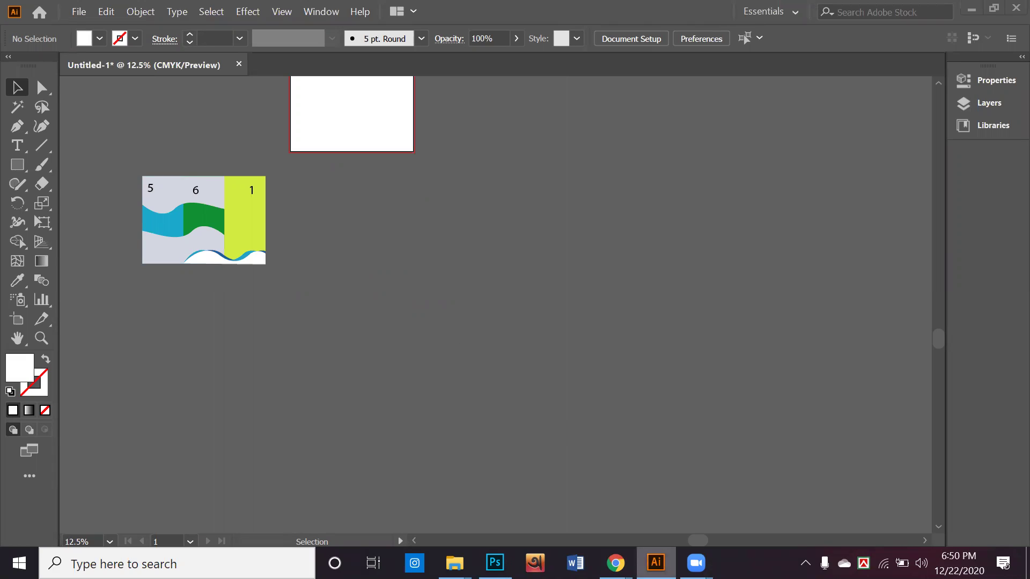
Step: Check the image size of Rectángulo 16.psb in pixels in Photoshop, leaving it unchanged, and return to Illustrator
{"action": "left_click", "coordinate": [494, 562]}
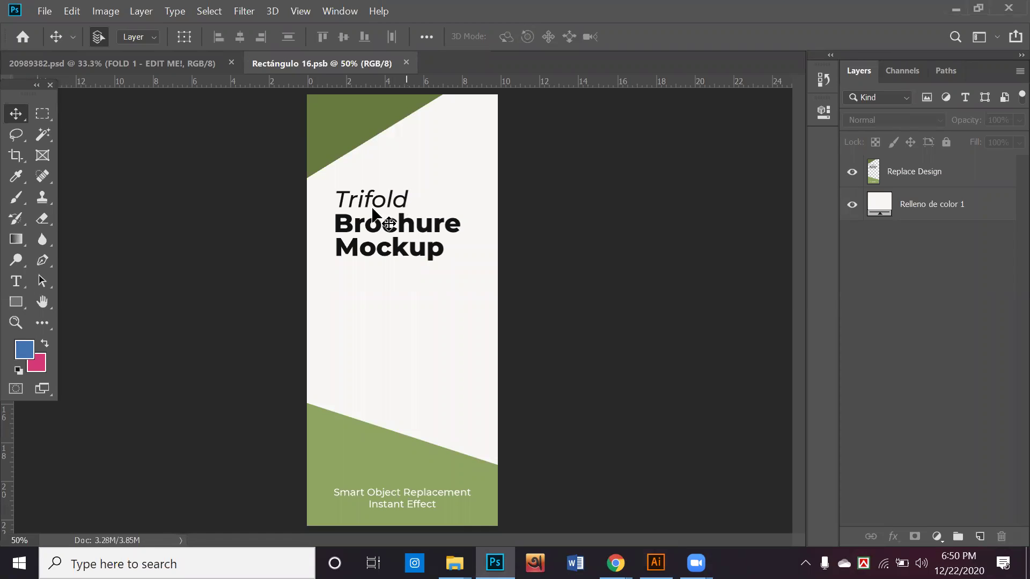
{"action": "left_click", "coordinate": [107, 10]}
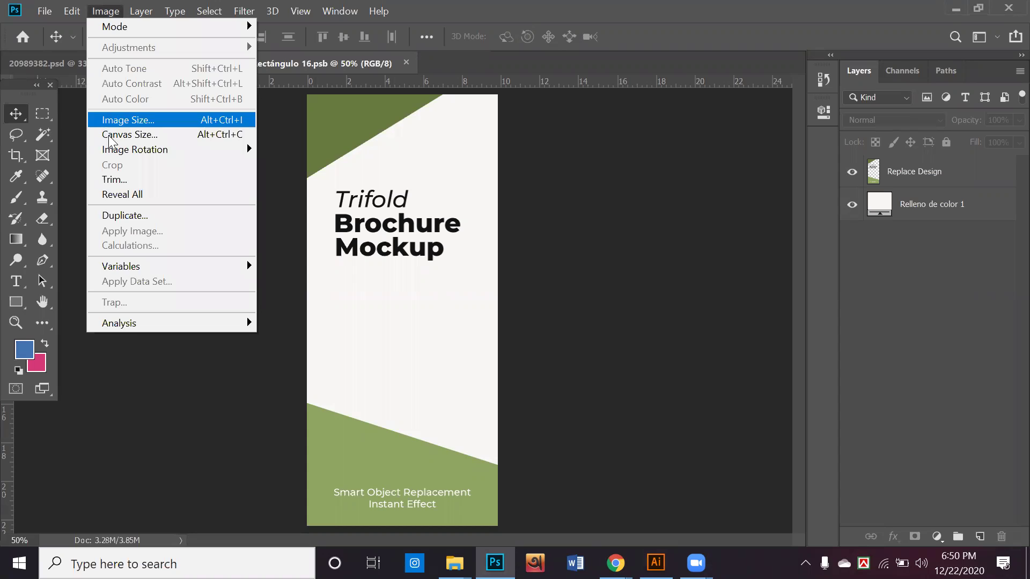
{"action": "left_click", "coordinate": [148, 124]}
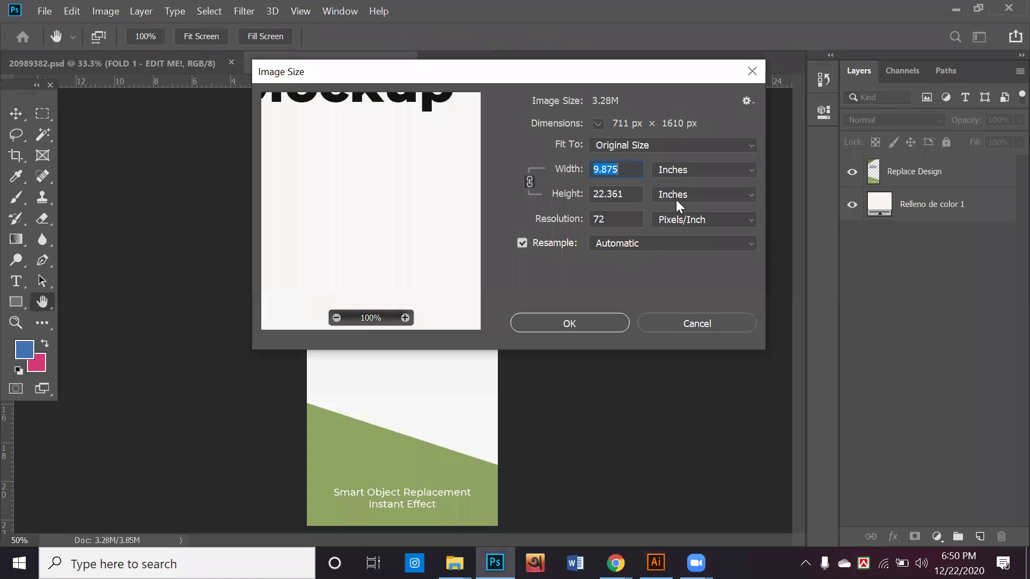
{"action": "left_click", "coordinate": [678, 206]}
{"action": "left_click", "coordinate": [675, 221]}
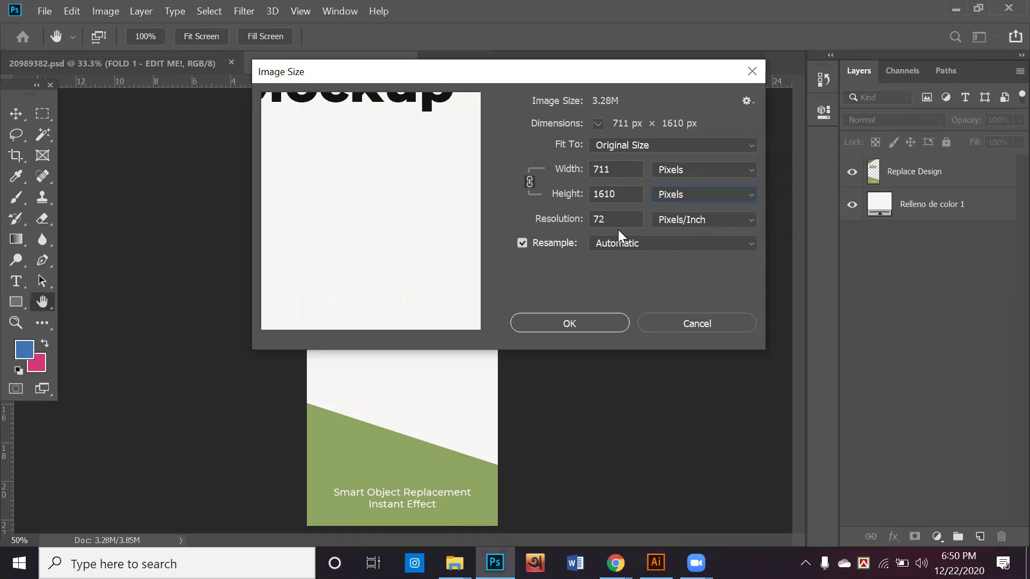
{"action": "left_click", "coordinate": [689, 327]}
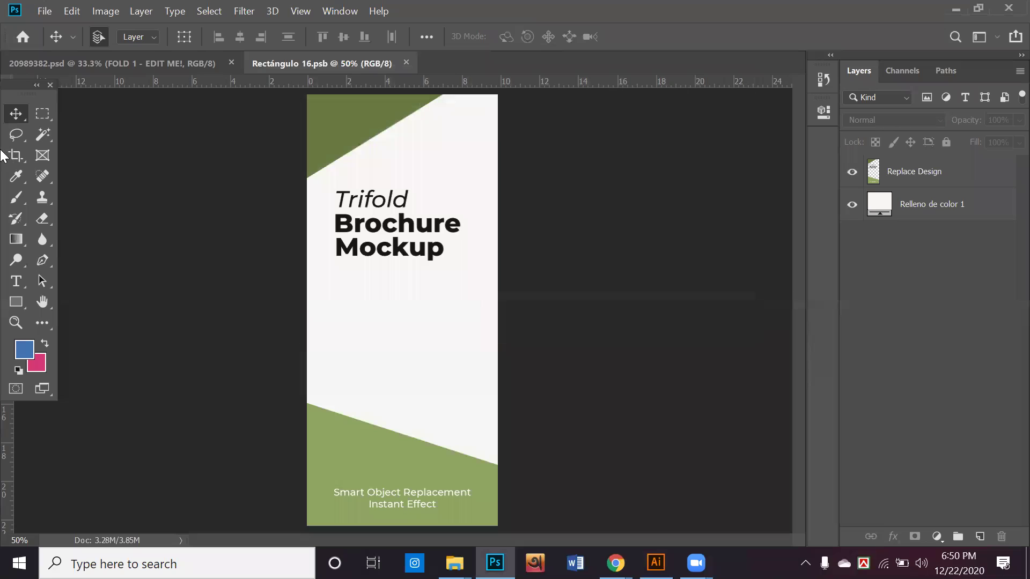
{"action": "left_click", "coordinate": [955, 10]}
{"action": "left_click", "coordinate": [21, 168]}
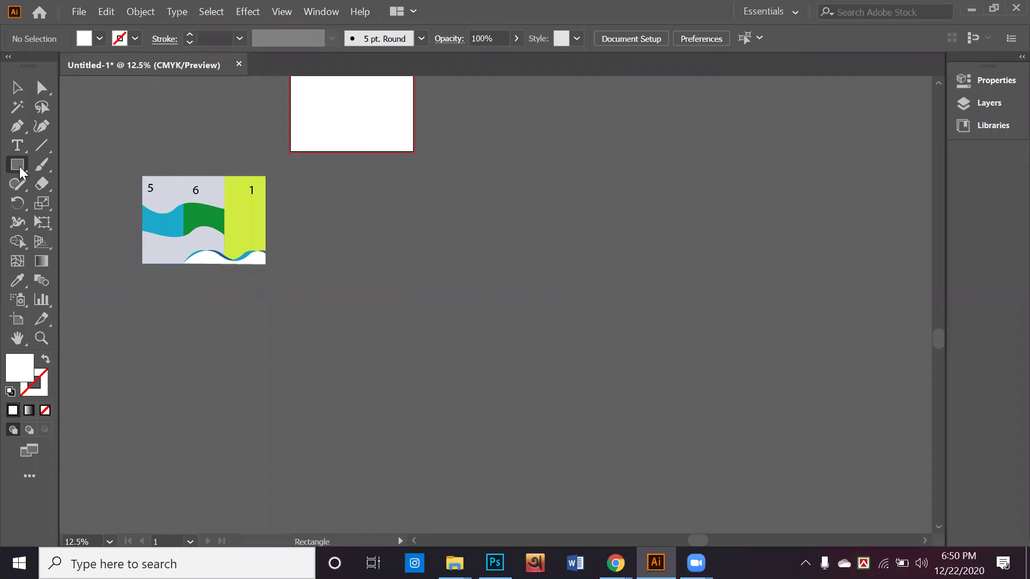
{"action": "left_click", "coordinate": [513, 292]}
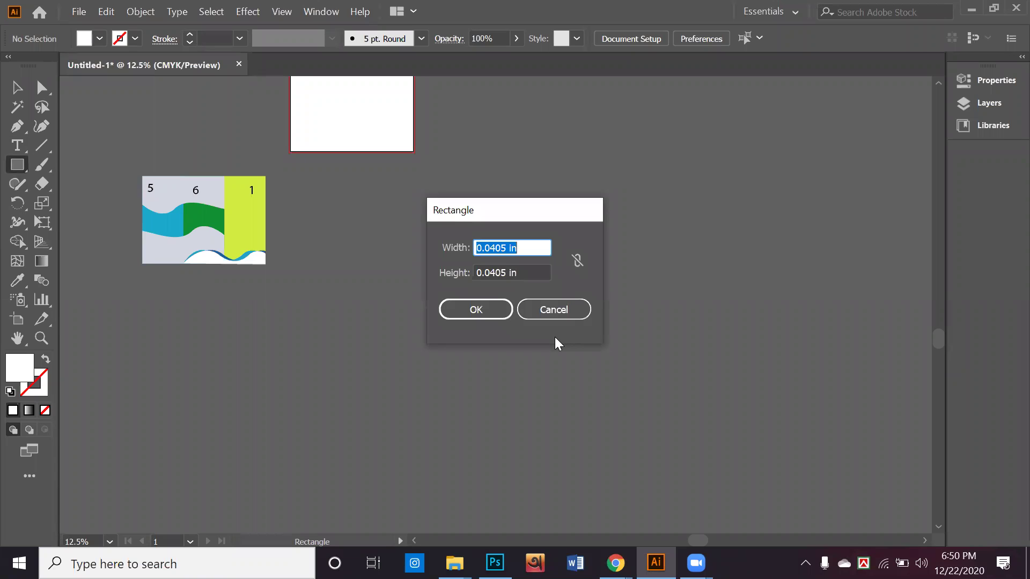
{"action": "type", "text": "711"}
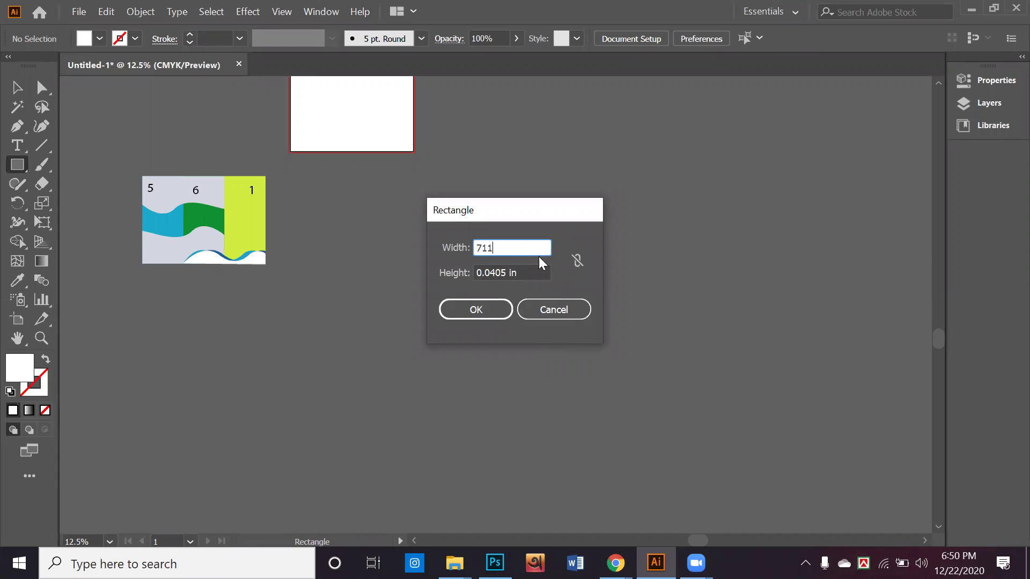
{"action": "key", "text": "Tab"}
{"action": "type", "text": "1"}
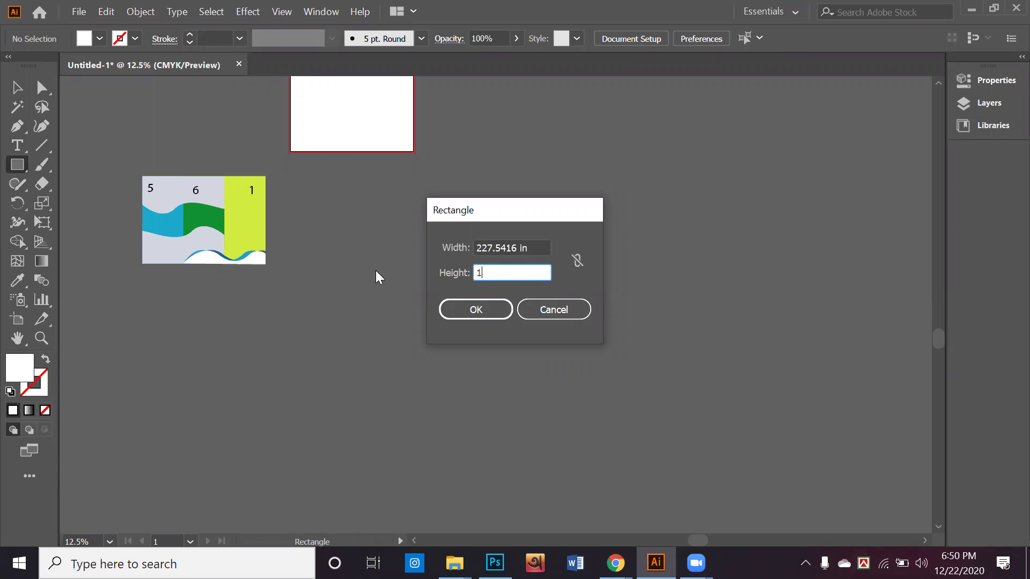
{"action": "type", "text": "616"}
{"action": "left_click", "coordinate": [523, 246]}
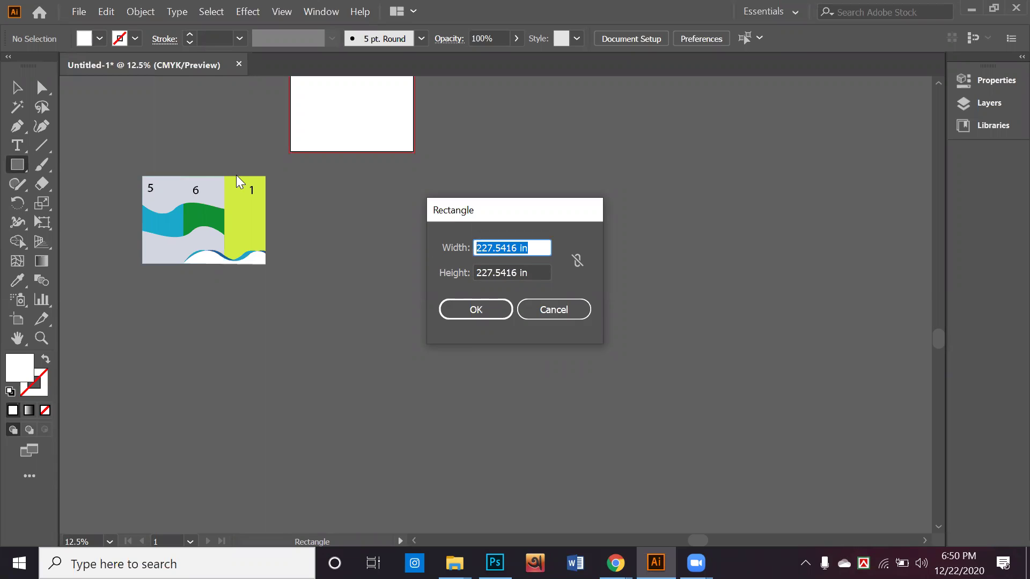
{"action": "left_click", "coordinate": [550, 313]}
Step: Show the rulers and set the document's ruler units to pixels
{"action": "key", "text": "ctrl+r"}
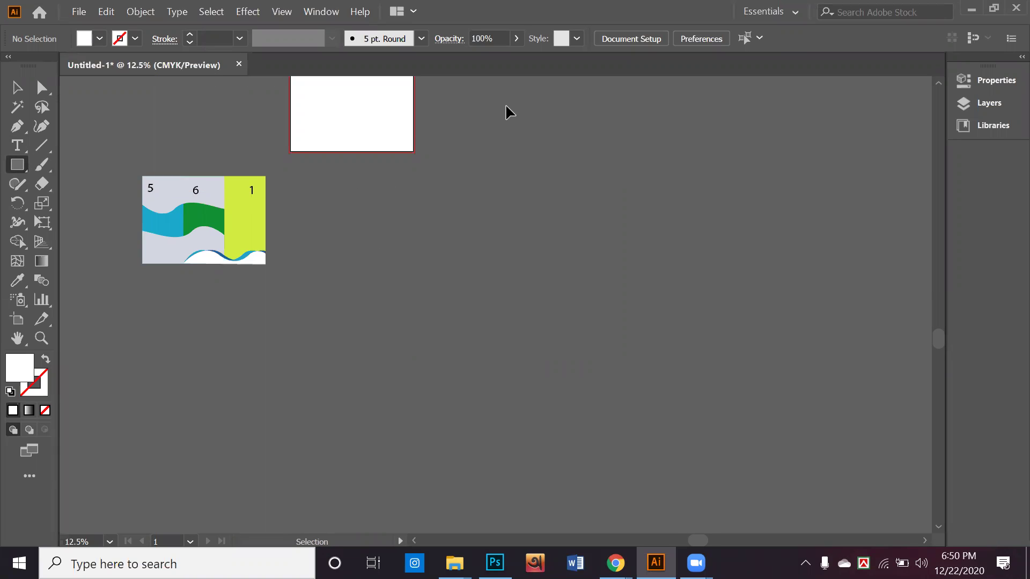
{"action": "right_click", "coordinate": [534, 82]}
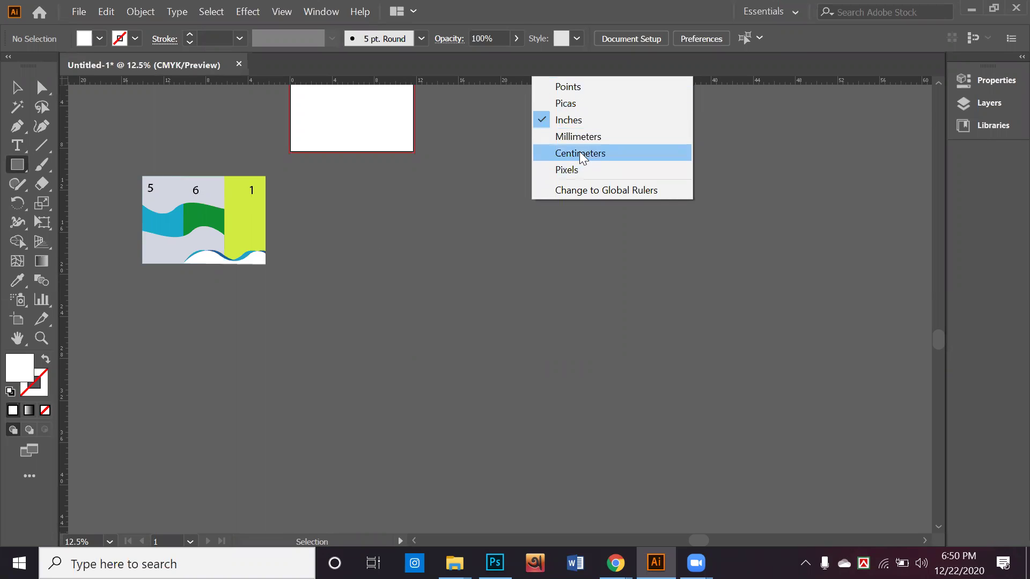
{"action": "left_click", "coordinate": [575, 169]}
Step: Create a 711 × 1610 px rectangle and move it up to just below the artboard
{"action": "left_click", "coordinate": [456, 295]}
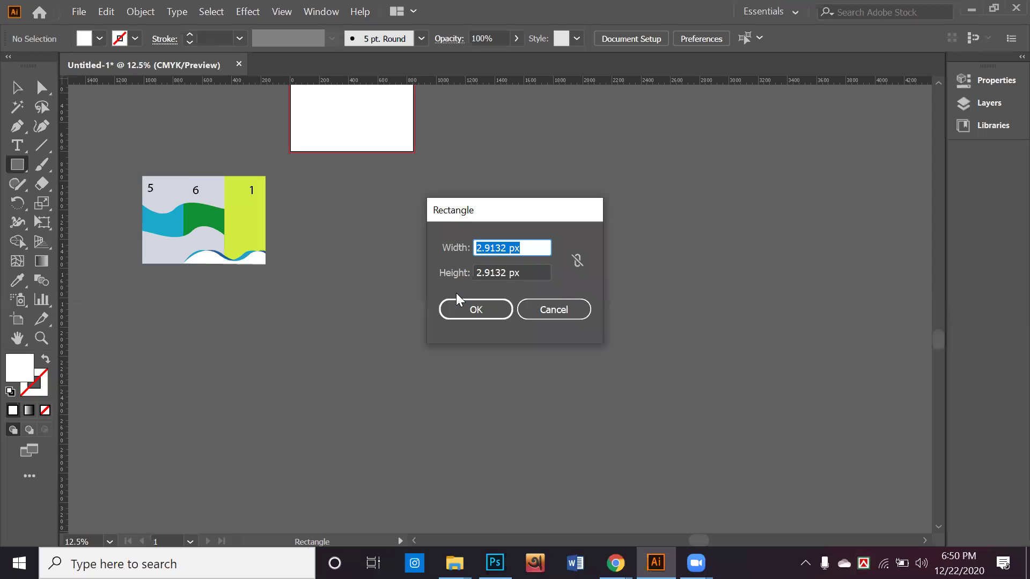
{"action": "type", "text": "711"}
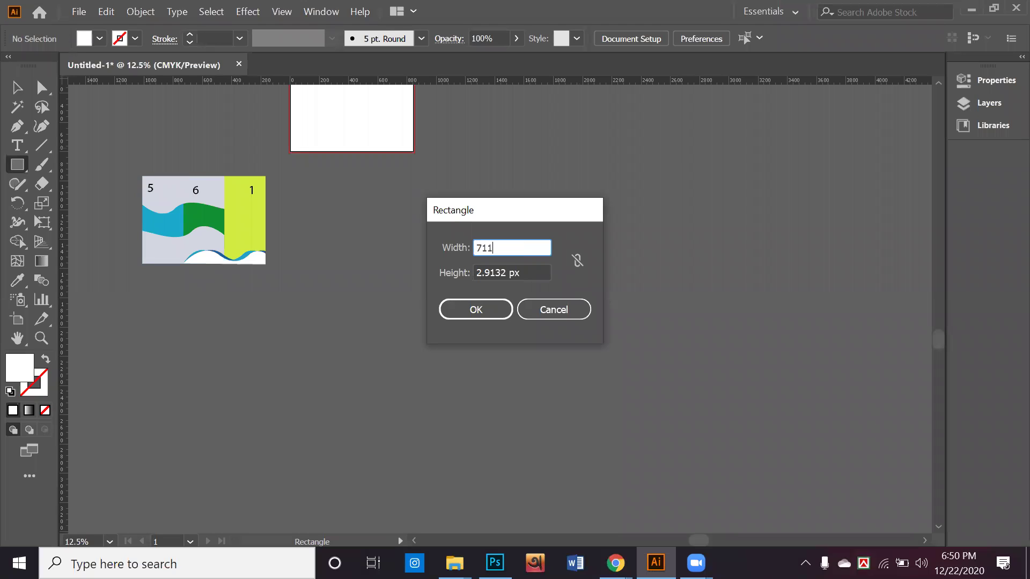
{"action": "key", "text": "Tab"}
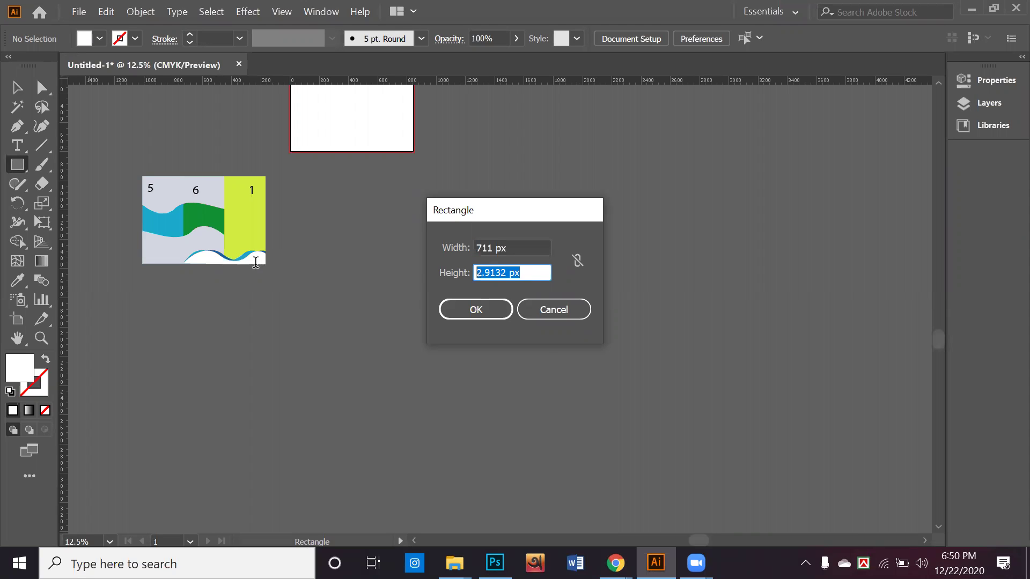
{"action": "type", "text": "16"}
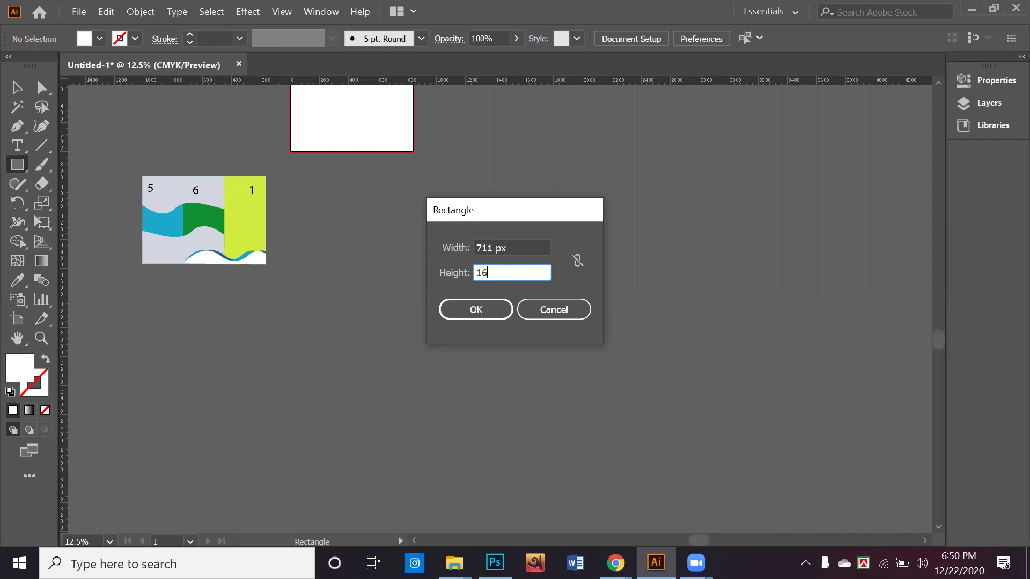
{"action": "type", "text": "10"}
{"action": "left_click", "coordinate": [462, 309]}
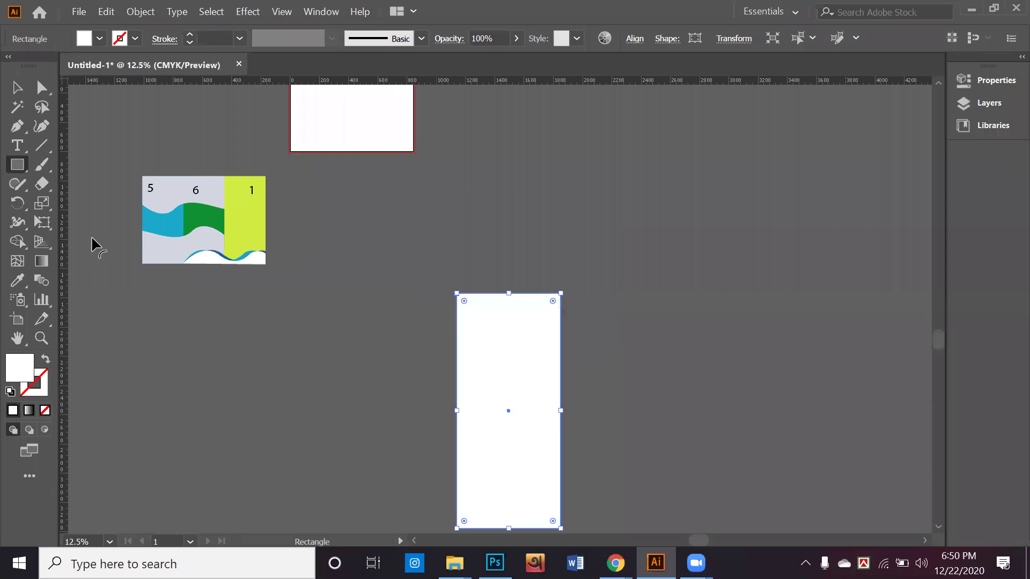
{"action": "left_click", "coordinate": [18, 87]}
{"action": "left_click_drag", "start_coordinate": [509, 400], "coordinate": [402, 300]}
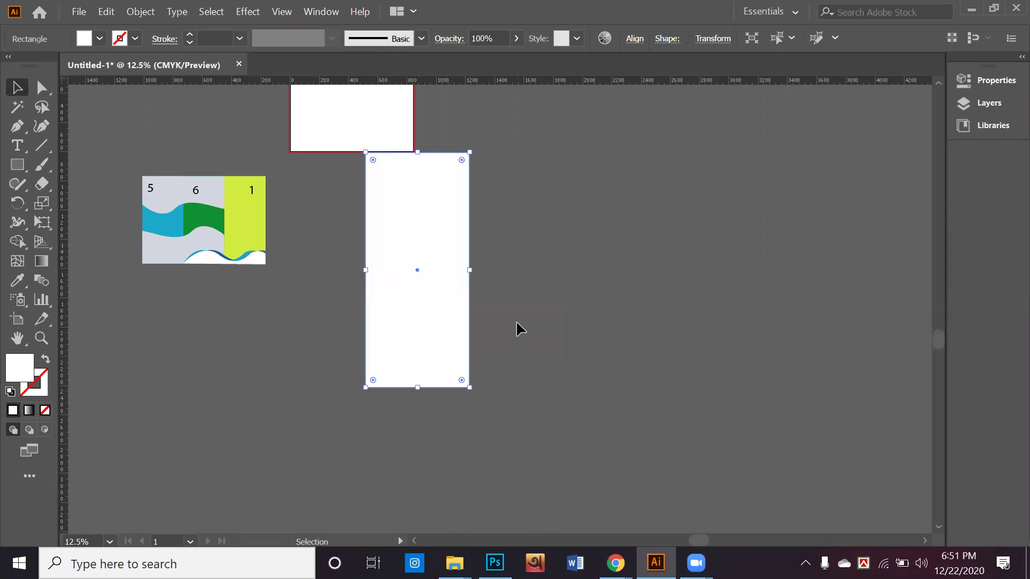
Step: Place a duplicate of panel 1, with its number and bottom waves, below the outside page design and select its shapes
{"action": "left_click", "coordinate": [327, 324]}
{"action": "key", "text": "ctrl+plus"}
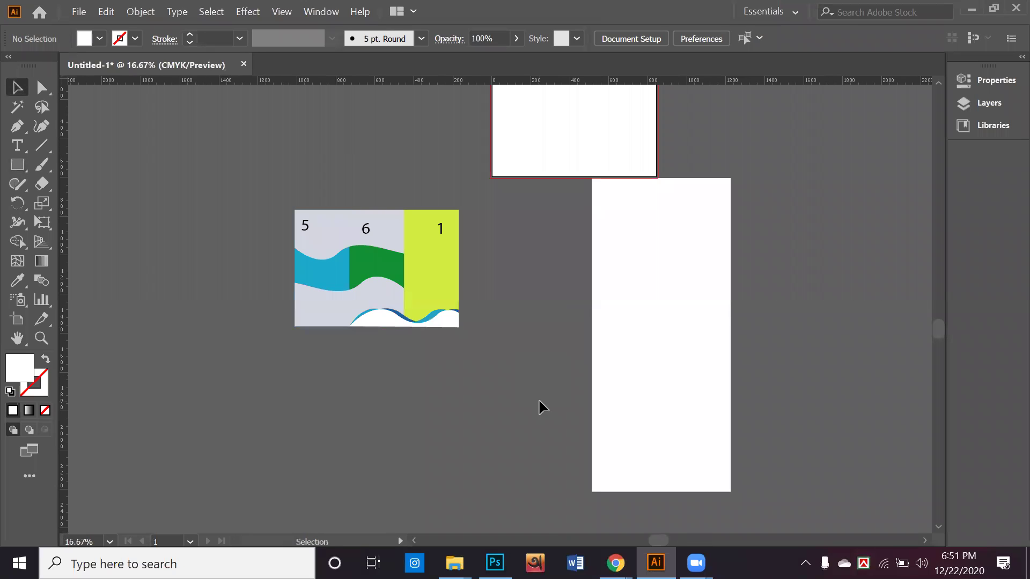
{"action": "left_click_drag", "start_coordinate": [500, 373], "coordinate": [420, 201]}
{"action": "left_click_drag", "start_coordinate": [425, 279], "coordinate": [453, 395]}
{"action": "scroll", "coordinate": [392, 188], "scroll_direction": "down", "scroll_amount": 5}
{"action": "scroll", "coordinate": [392, 188], "scroll_direction": "right", "scroll_amount": 2}
{"action": "left_click_drag", "start_coordinate": [394, 185], "coordinate": [371, 302]}
{"action": "left_click_drag", "start_coordinate": [411, 372], "coordinate": [316, 300]}
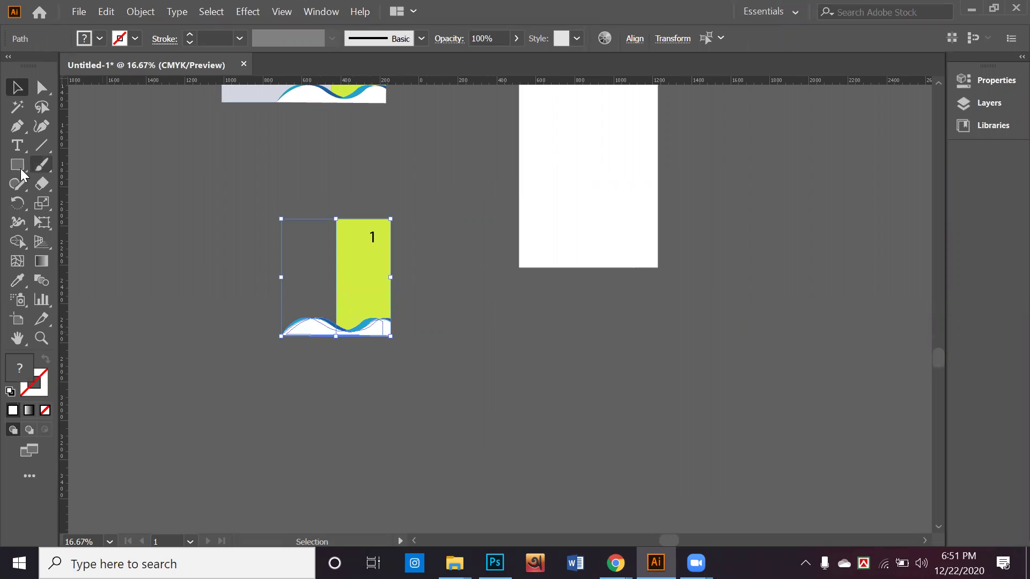
Step: Remove the wave parts sticking out beside the duplicated panel 1 with Shape Builder and group the panel's pieces
{"action": "left_click", "coordinate": [20, 241]}
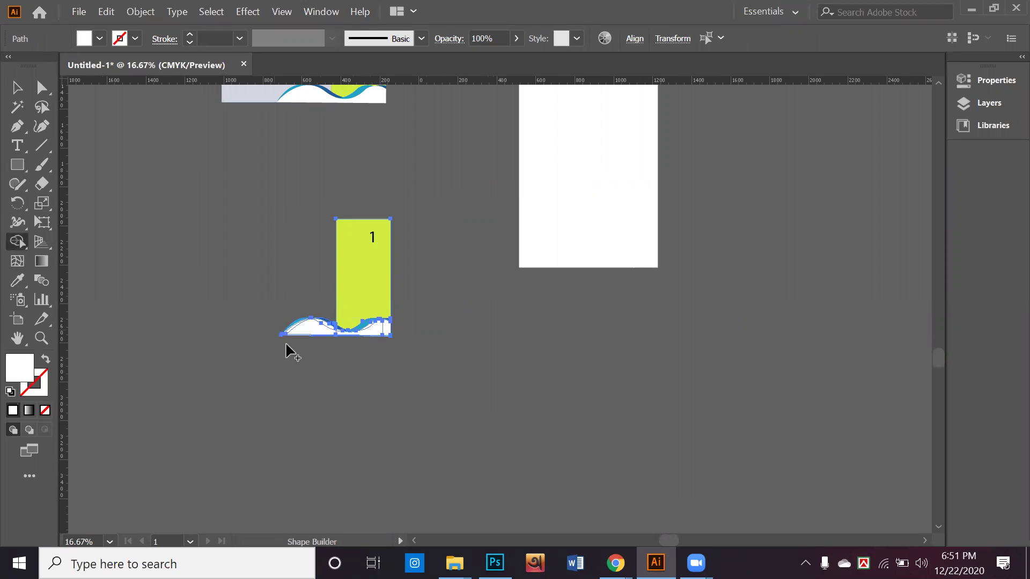
{"action": "left_click_drag", "start_coordinate": [315, 338], "coordinate": [325, 359]}
{"action": "mouse_move", "coordinate": [324, 352]}
{"action": "left_mouse_down"}
{"action": "mouse_move", "coordinate": [297, 320]}
{"action": "mouse_move", "coordinate": [317, 343]}
{"action": "left_mouse_up"}
{"action": "left_click", "coordinate": [17, 87]}
{"action": "left_click_drag", "start_coordinate": [371, 283], "coordinate": [453, 391]}
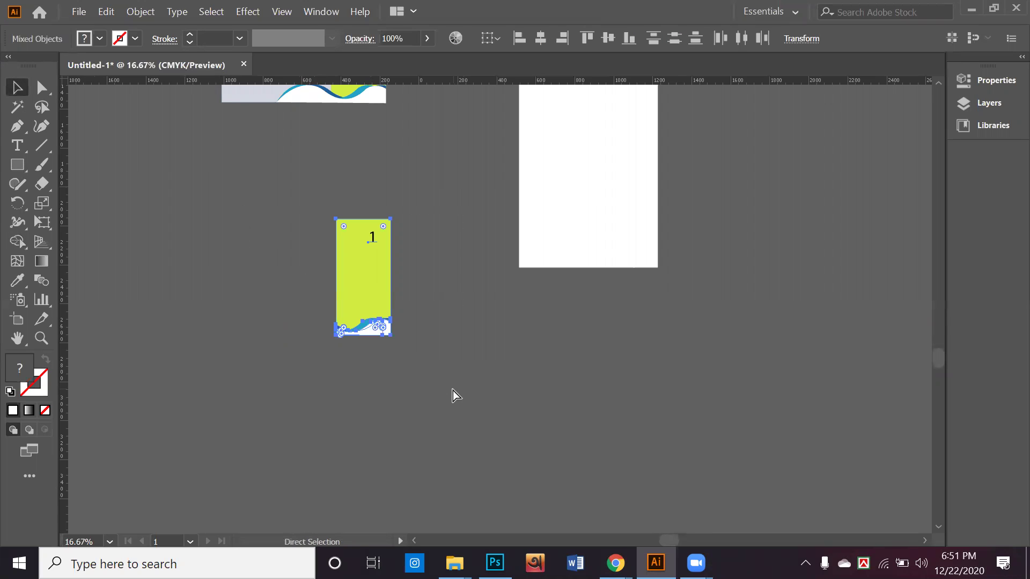
{"action": "left_click", "coordinate": [433, 362]}
Step: Move the duplicated panel 1 group onto the lower-left corner of the tall white rectangle and bring it to the front
{"action": "scroll", "coordinate": [429, 354], "scroll_direction": "down", "scroll_amount": 1, "text": "alt"}
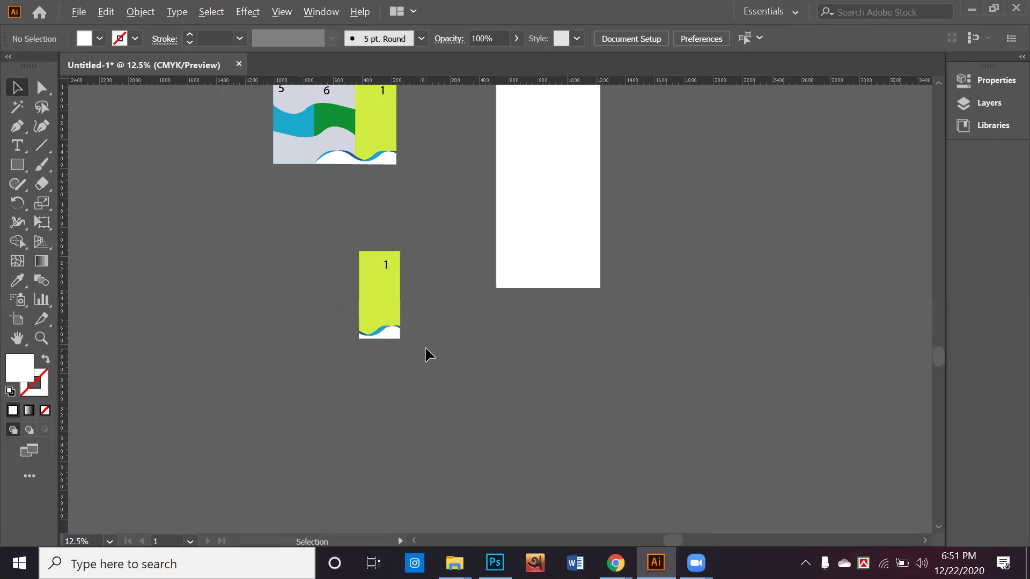
{"action": "scroll", "coordinate": [418, 339], "scroll_direction": "down", "scroll_amount": 1}
{"action": "left_click_drag", "start_coordinate": [520, 254], "coordinate": [526, 247]}
{"action": "scroll", "coordinate": [526, 247], "scroll_direction": "down", "scroll_amount": 3, "text": "alt"}
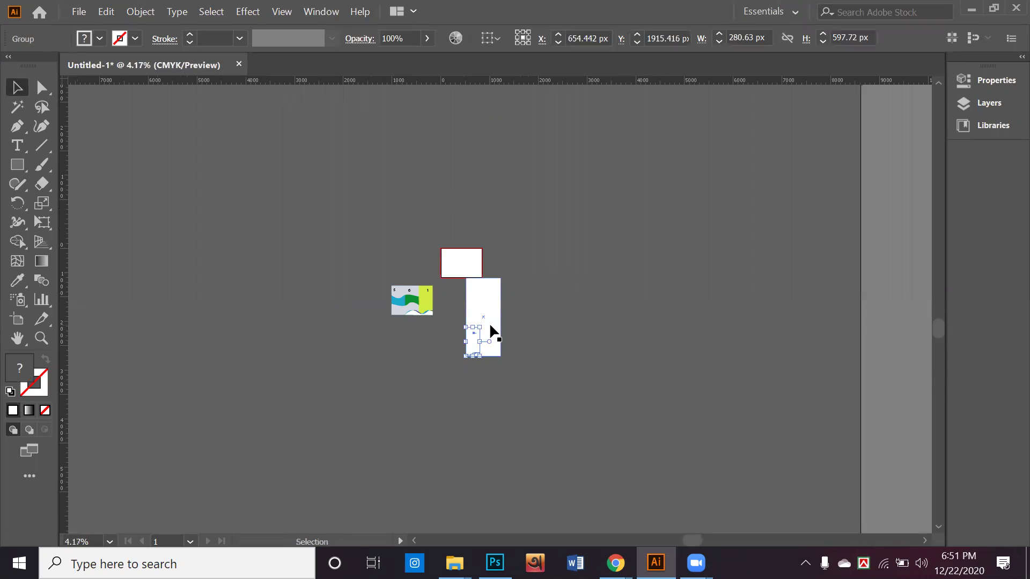
{"action": "right_click", "coordinate": [482, 335]}
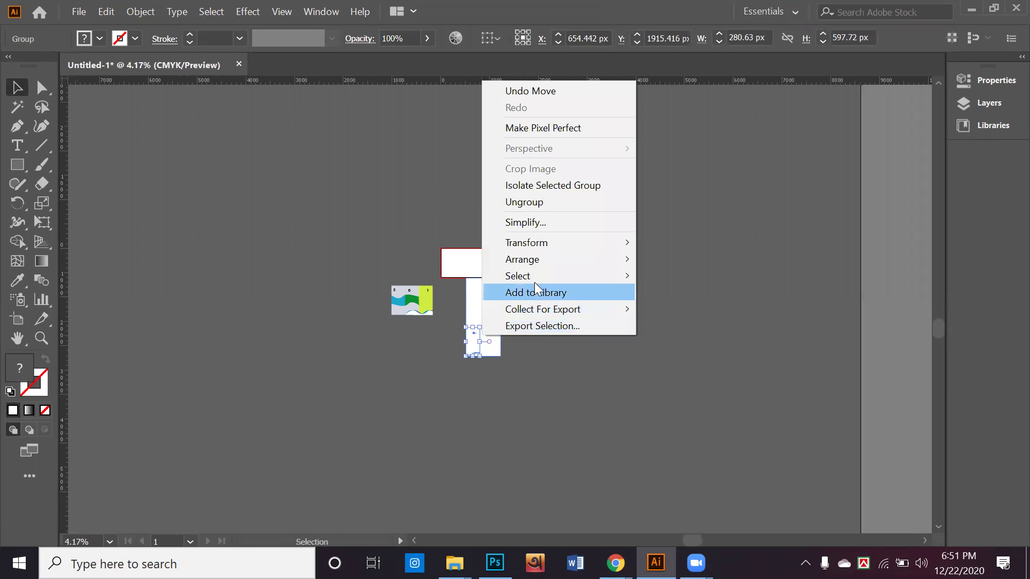
{"action": "mouse_move", "coordinate": [607, 265]}
{"action": "left_click", "coordinate": [685, 262]}
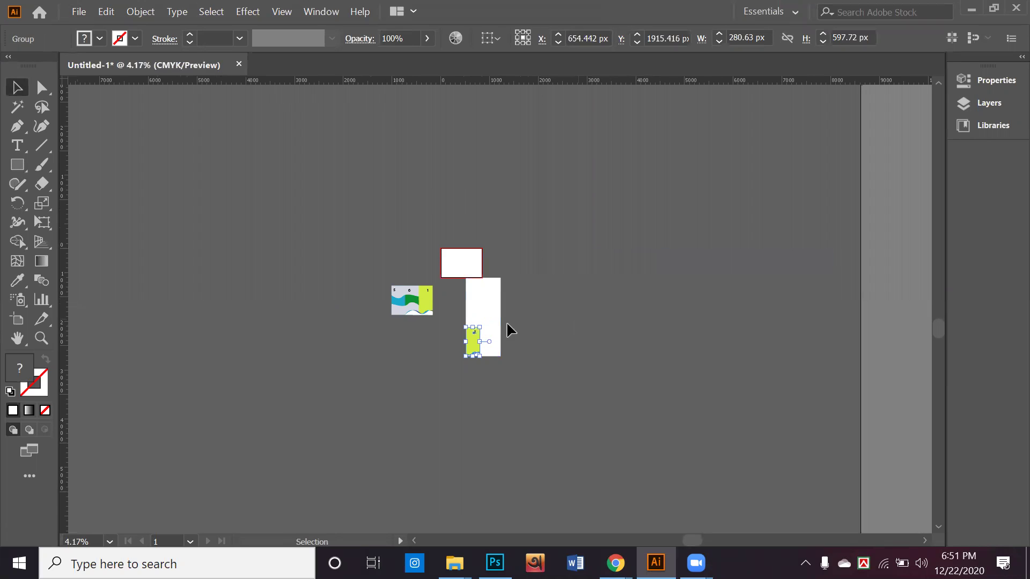
Step: Scale up the duplicated panel 1 group until it fills the tall white rectangle
{"action": "left_click", "coordinate": [506, 321]}
{"action": "left_click", "coordinate": [484, 327]}
{"action": "left_click_drag", "start_coordinate": [485, 327], "coordinate": [512, 278]}
{"action": "left_click", "coordinate": [535, 284]}
{"action": "scroll", "coordinate": [535, 316], "scroll_direction": "up", "scroll_amount": 3}
{"action": "key", "text": "space"}
{"action": "left_click_drag", "start_coordinate": [490, 320], "coordinate": [545, 249]}
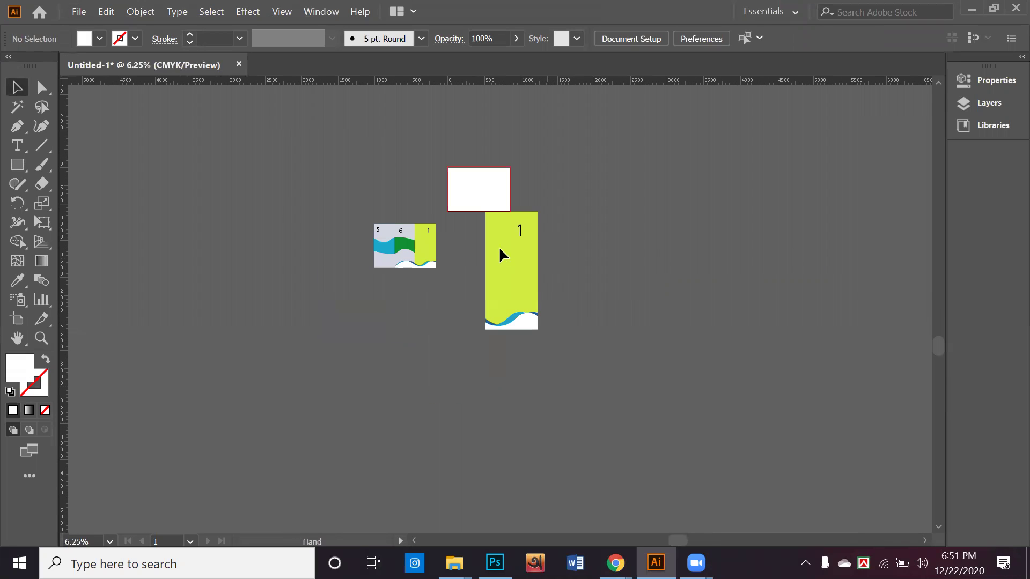
Step: Delete the original outside page with panels 5, 6 and 1, and switch to Outline view
{"action": "left_click_drag", "start_coordinate": [485, 324], "coordinate": [445, 304]}
{"action": "key", "text": "Delete"}
{"action": "key", "text": "backslash"}
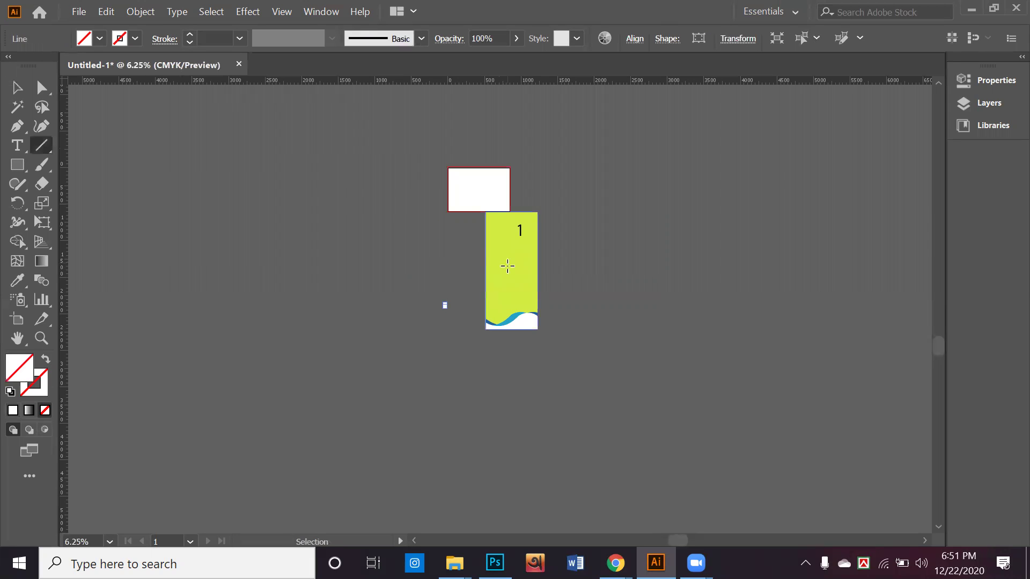
{"action": "key", "text": "ctrl+y"}
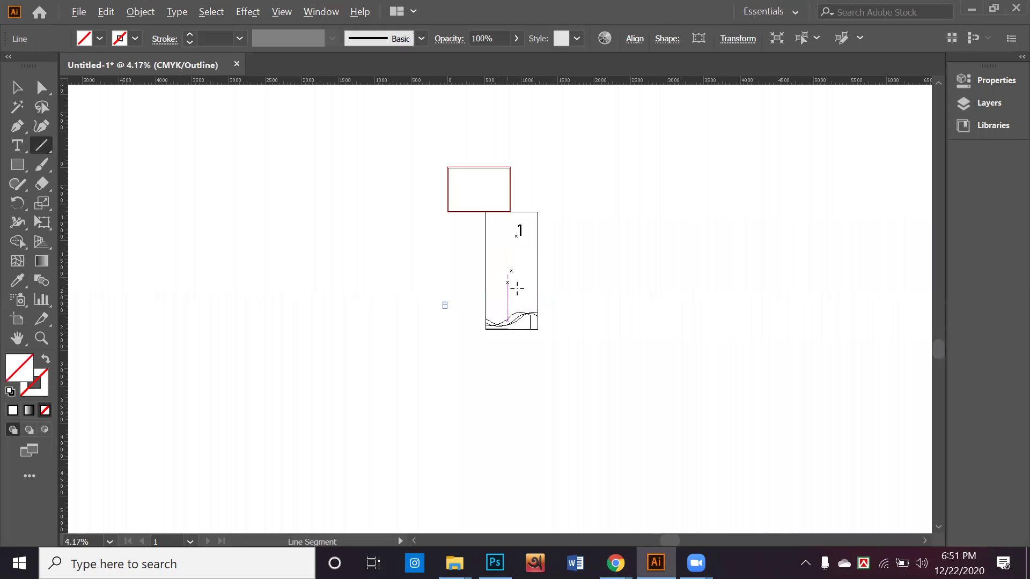
{"action": "scroll", "coordinate": [510, 285], "scroll_direction": "down", "scroll_amount": 1}
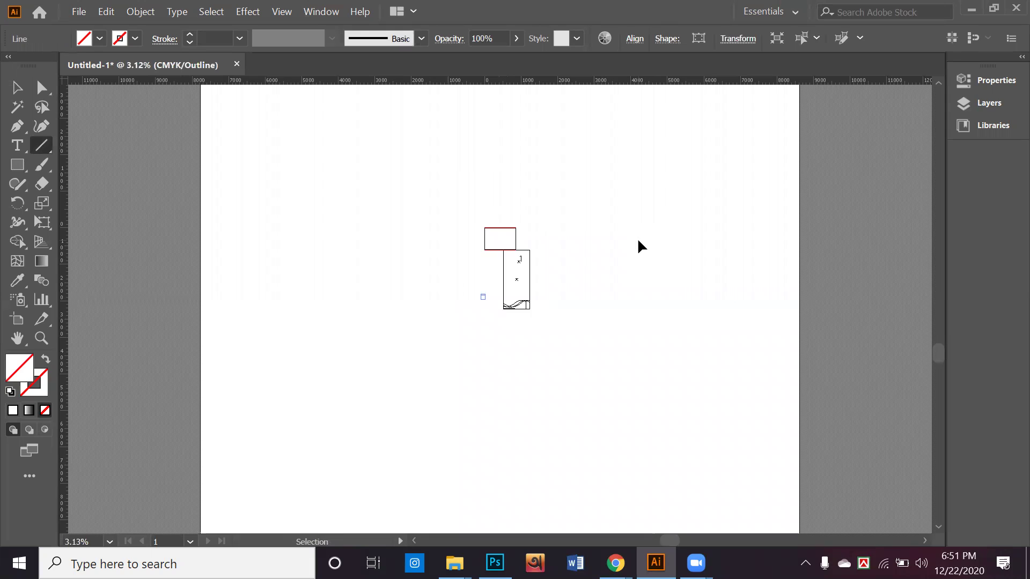
Step: Return the document to Preview view and switch from the Line Segment tool to the Selection tool
{"action": "key", "text": "ctrl+y"}
{"action": "left_click", "coordinate": [315, 293]}
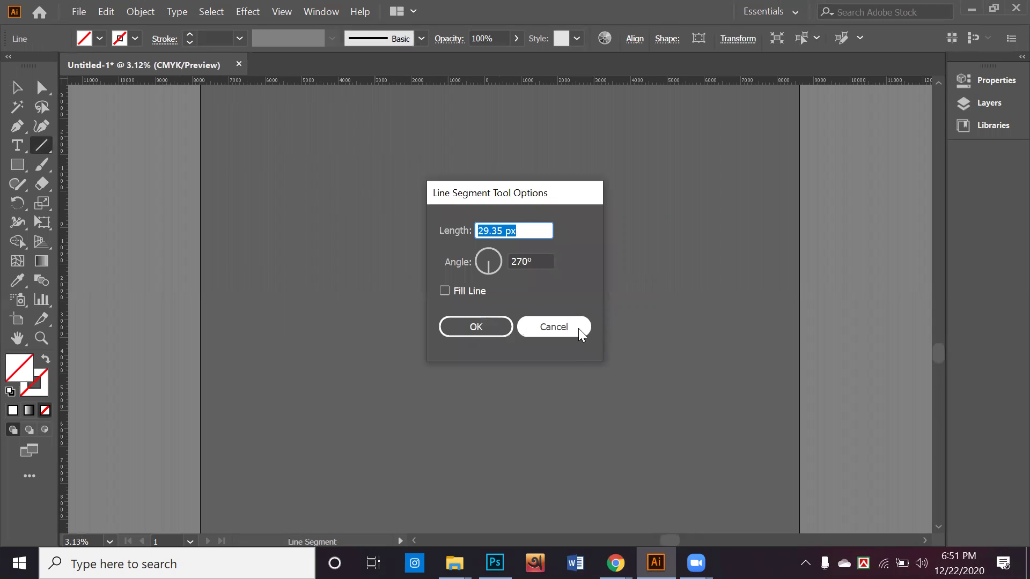
{"action": "left_click", "coordinate": [578, 328]}
{"action": "left_click", "coordinate": [17, 90]}
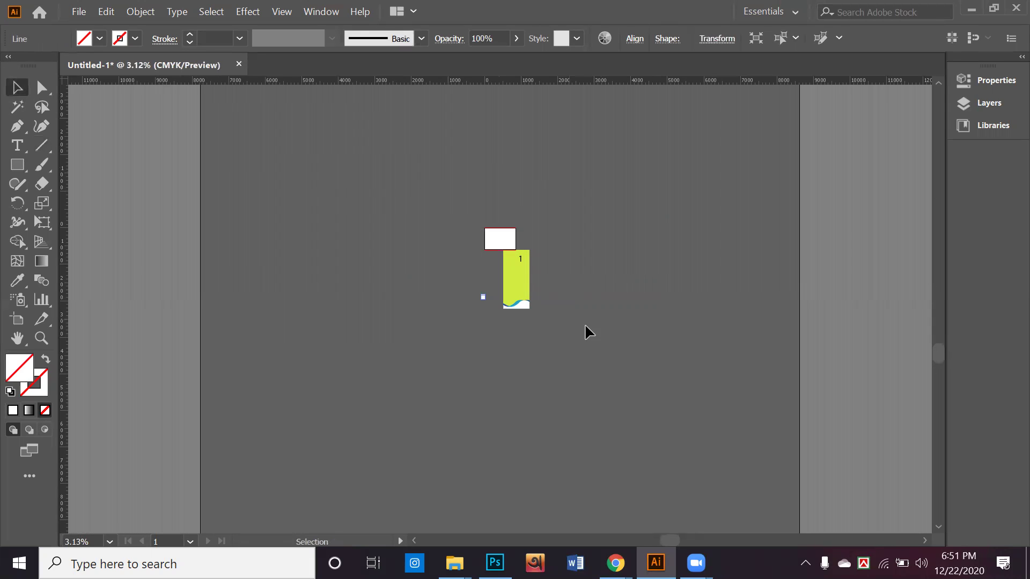
{"action": "key", "text": "ctrl+a"}
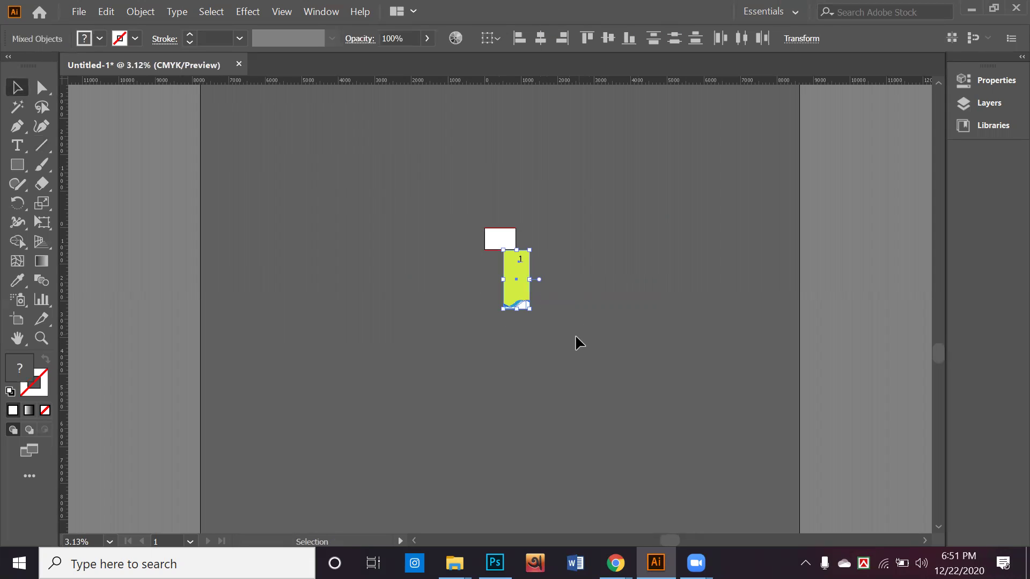
{"action": "left_click", "coordinate": [555, 270]}
Step: Select all pieces of the enlarged panel 1 and move them together onto the centre of the artboard
{"action": "scroll", "coordinate": [550, 266], "scroll_direction": "up", "scroll_amount": 1}
{"action": "scroll", "coordinate": [548, 272], "scroll_direction": "up", "scroll_amount": 1}
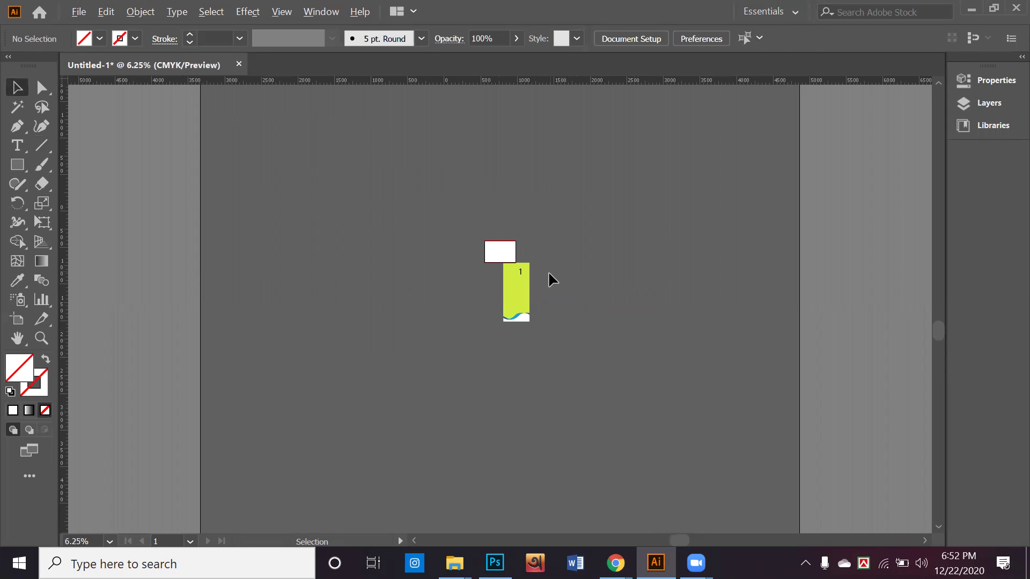
{"action": "scroll", "coordinate": [547, 275], "scroll_direction": "up", "scroll_amount": 1}
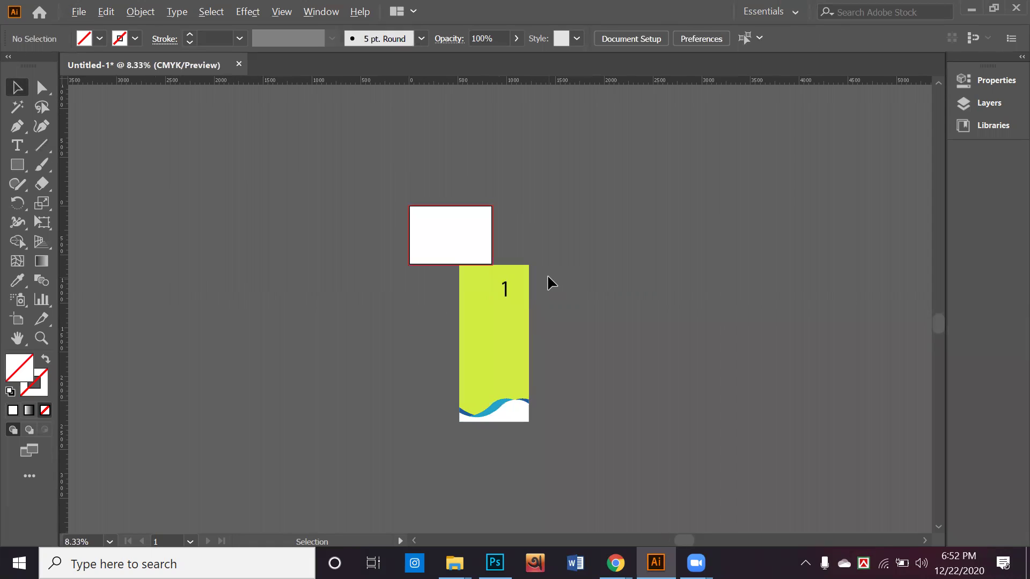
{"action": "scroll", "coordinate": [547, 274], "scroll_direction": "up", "scroll_amount": 2}
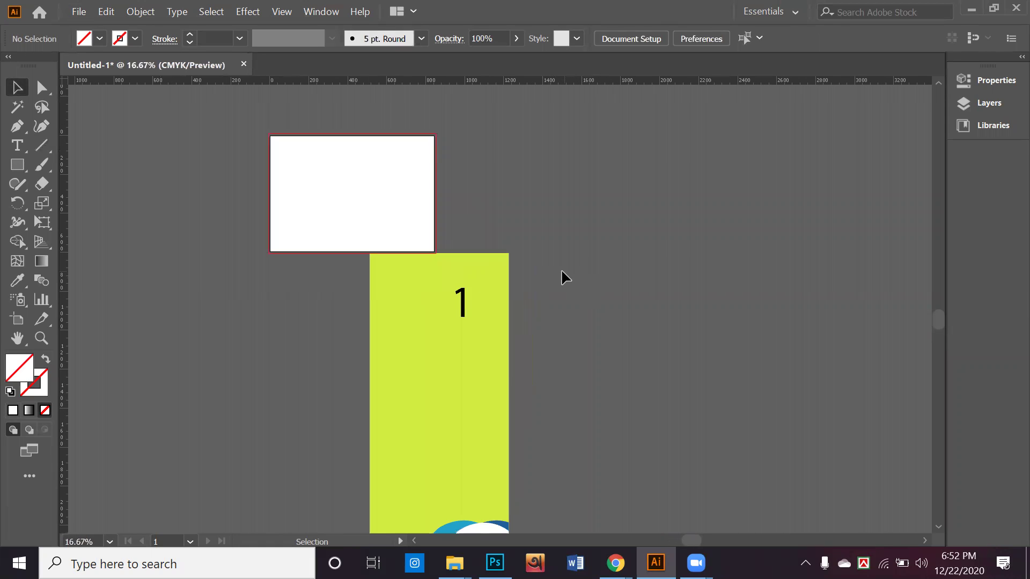
{"action": "scroll", "coordinate": [518, 372], "scroll_direction": "down", "scroll_amount": 5}
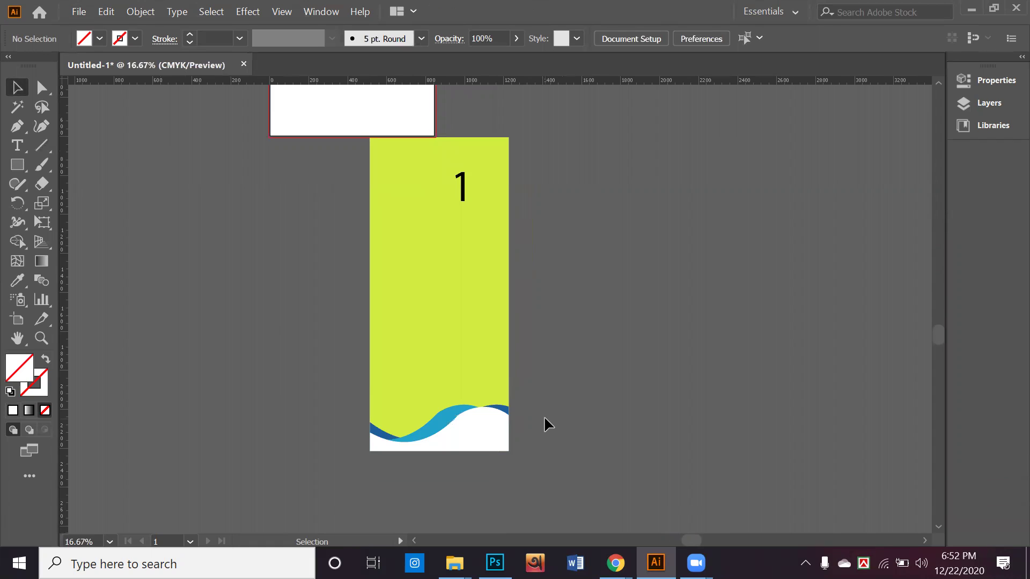
{"action": "scroll", "coordinate": [544, 418], "scroll_direction": "up", "scroll_amount": 3}
{"action": "scroll", "coordinate": [465, 357], "scroll_direction": "up", "scroll_amount": 2}
{"action": "left_click_drag", "start_coordinate": [337, 246], "coordinate": [590, 519]}
{"action": "scroll", "coordinate": [418, 360], "scroll_direction": "up", "scroll_amount": 1}
{"action": "scroll", "coordinate": [422, 371], "scroll_direction": "up", "scroll_amount": 2}
{"action": "mouse_move", "coordinate": [428, 379]}
{"action": "left_mouse_down"}
{"action": "mouse_move", "coordinate": [332, 288]}
{"action": "mouse_move", "coordinate": [411, 377]}
{"action": "left_mouse_up"}
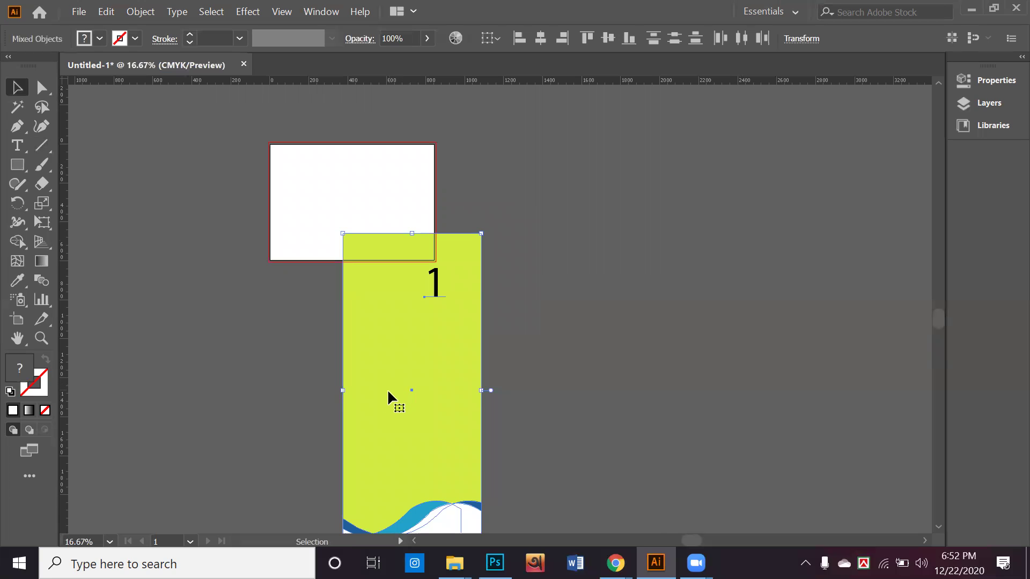
{"action": "key", "text": "ctrl+minus"}
{"action": "key", "text": "ctrl+minus"}
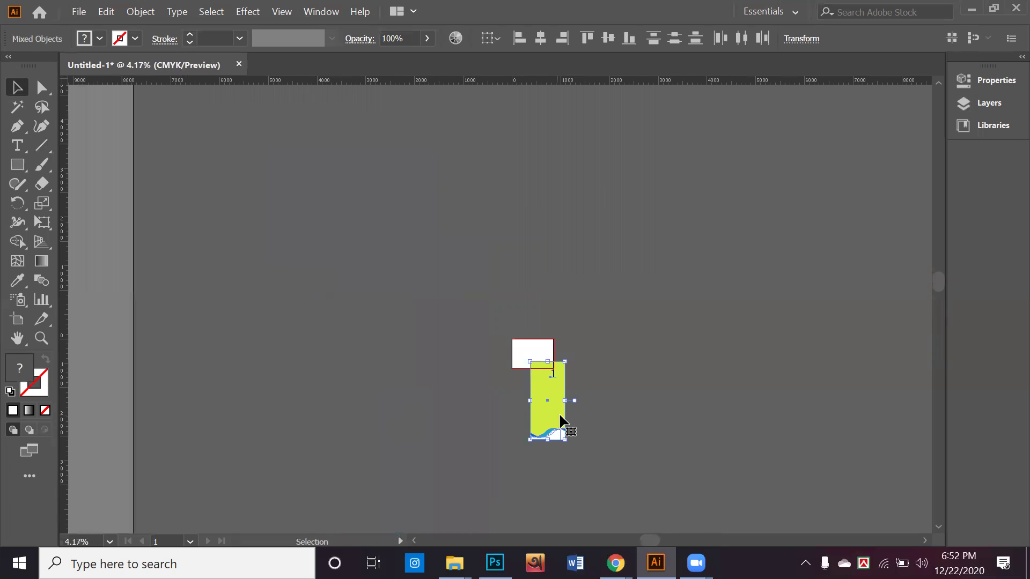
{"action": "left_click_drag", "start_coordinate": [533, 378], "coordinate": [537, 365]}
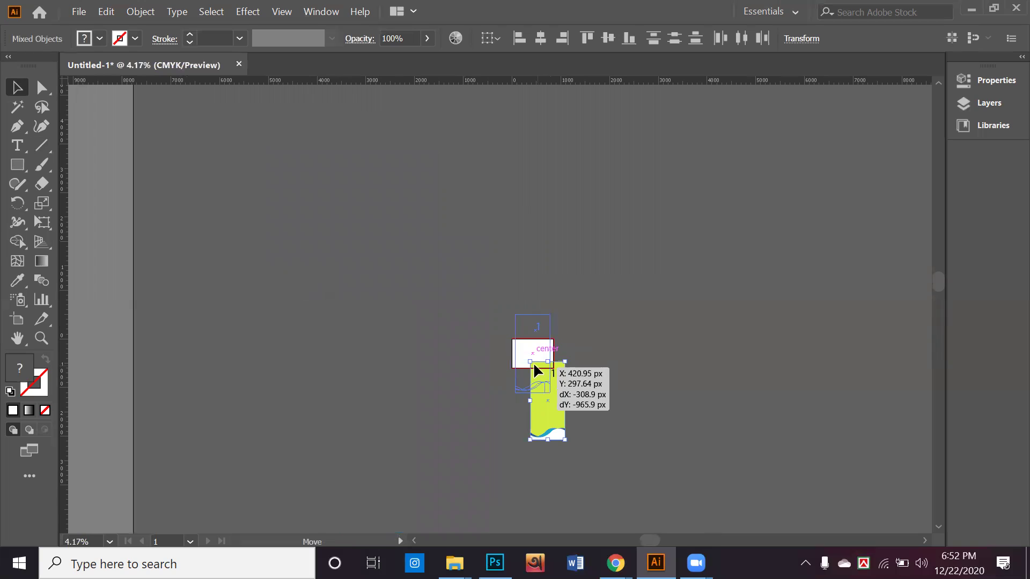
{"action": "left_click", "coordinate": [568, 369]}
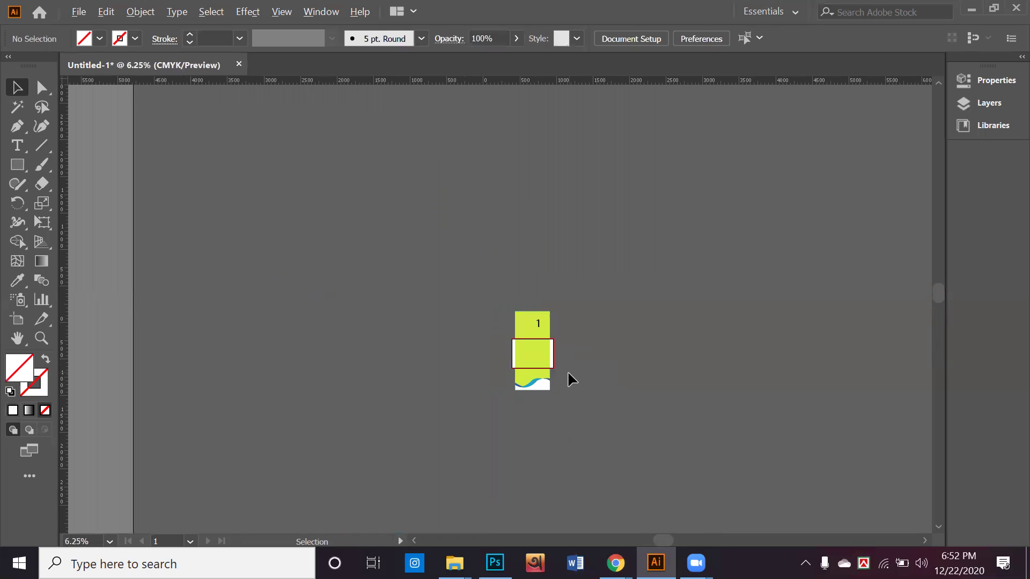
{"action": "key", "text": "ctrl+plus"}
{"action": "left_click", "coordinate": [78, 11]}
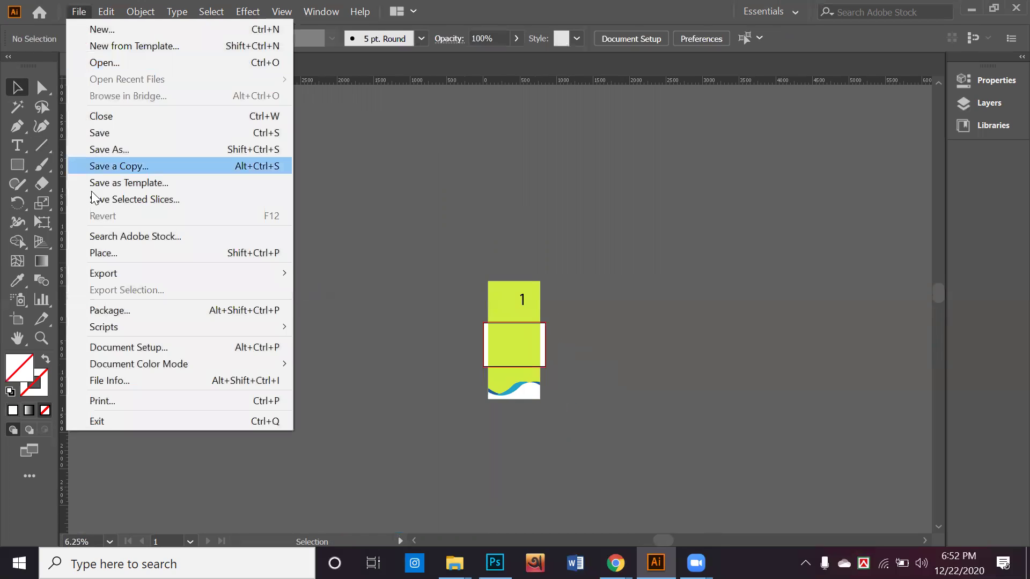
{"action": "left_click", "coordinate": [133, 249]}
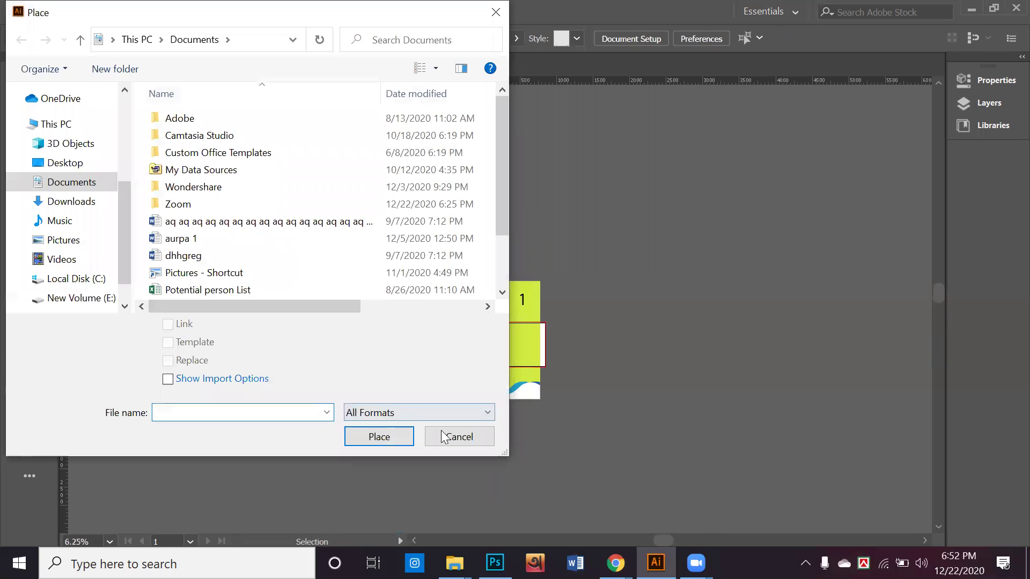
{"action": "left_click", "coordinate": [459, 437]}
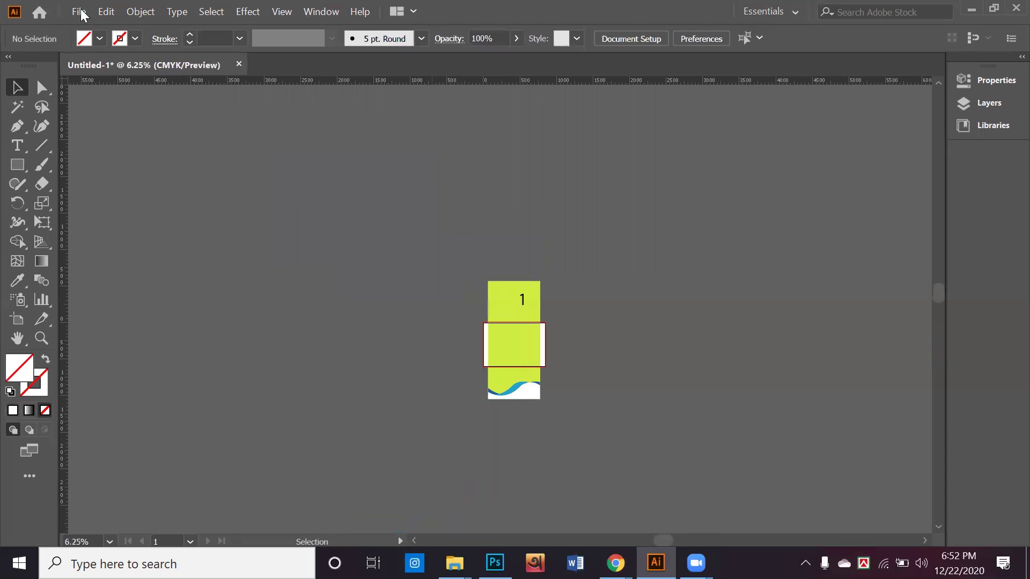
Step: Open the Save for Web (Legacy) export settings for the artboard holding panel 1
{"action": "double_click", "coordinate": [57, 11]}
{"action": "left_click", "coordinate": [91, 19]}
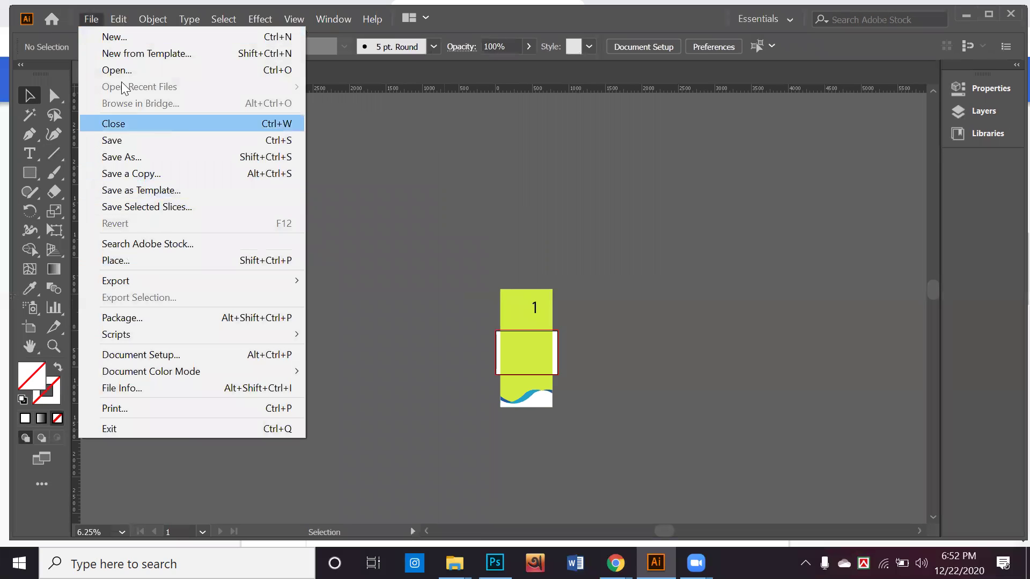
{"action": "mouse_move", "coordinate": [248, 285]}
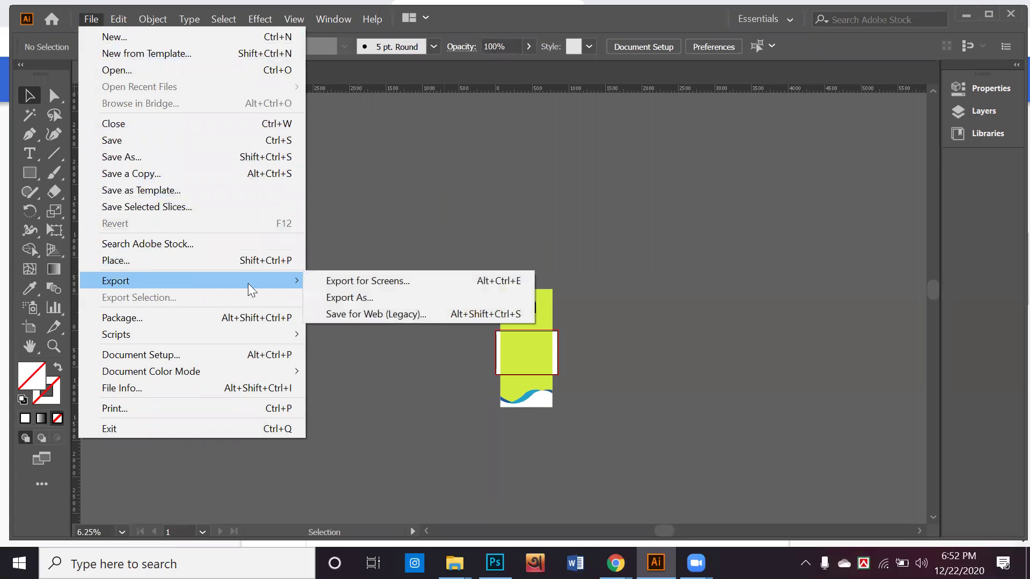
{"action": "left_click", "coordinate": [389, 320]}
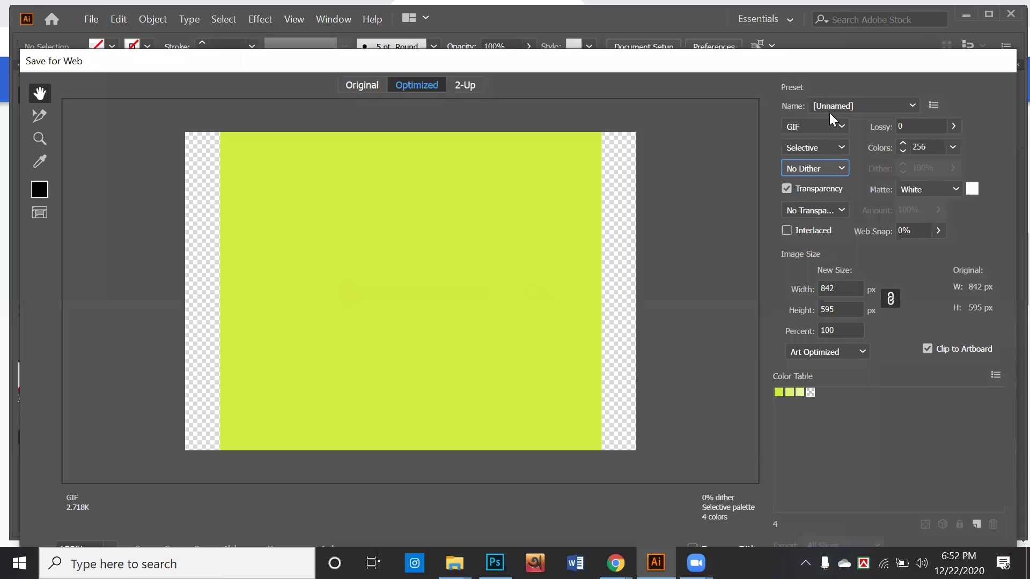
Step: Set the web export format to JPEG and turn off clipping to the artboard
{"action": "left_click", "coordinate": [833, 128]}
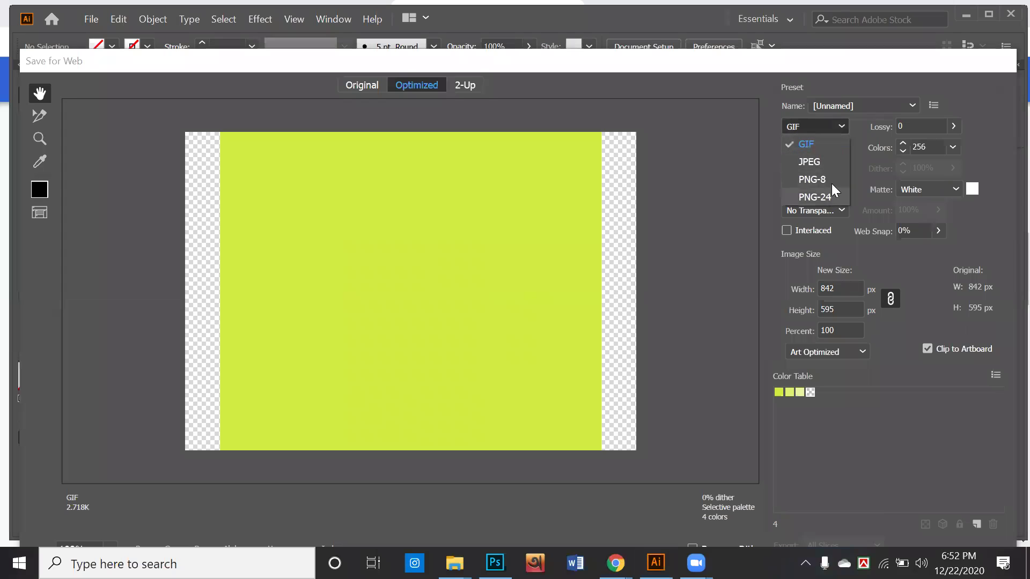
{"action": "left_click", "coordinate": [831, 162]}
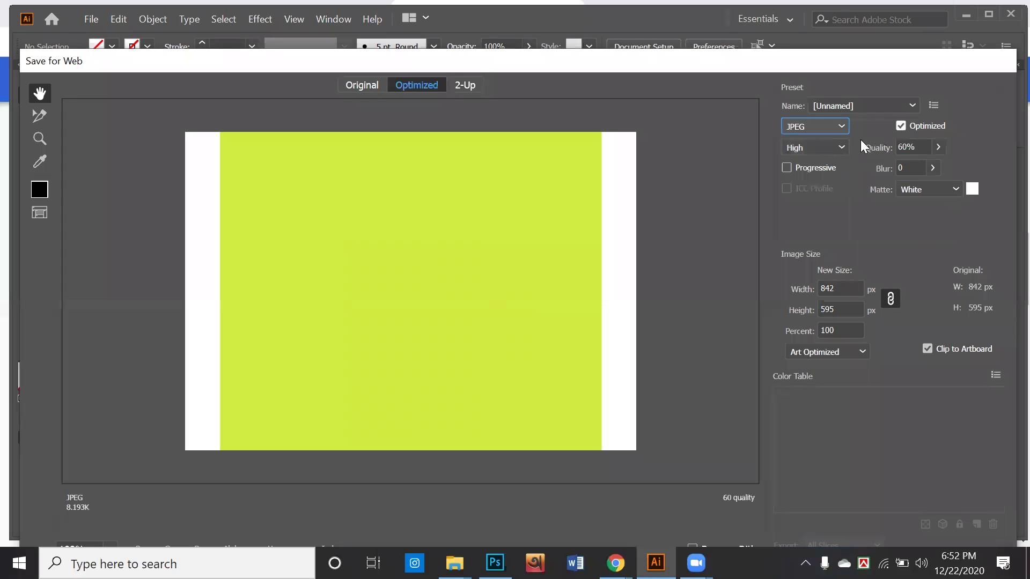
{"action": "left_click", "coordinate": [873, 105]}
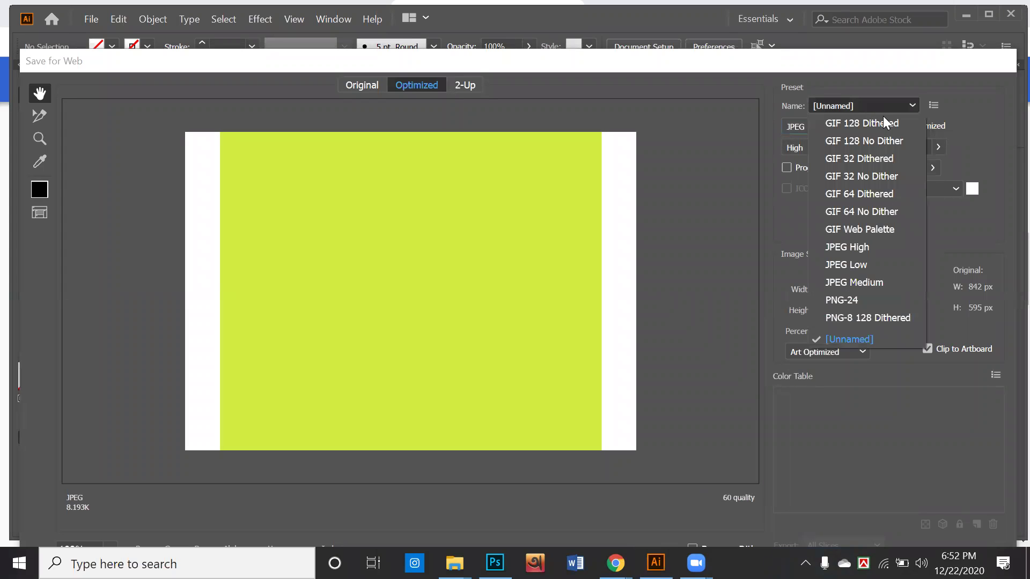
{"action": "key", "text": "Escape"}
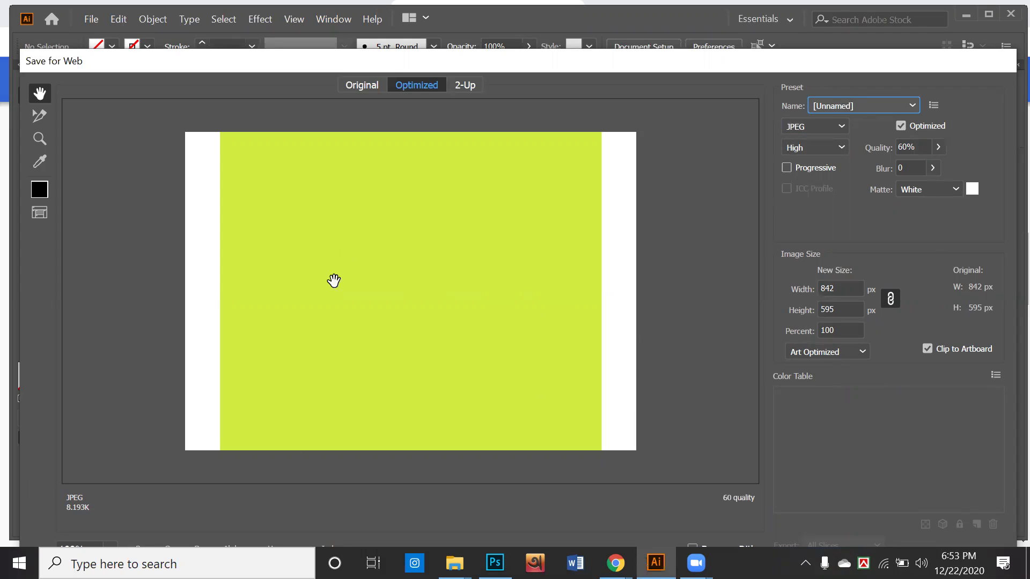
{"action": "left_click", "coordinate": [928, 348]}
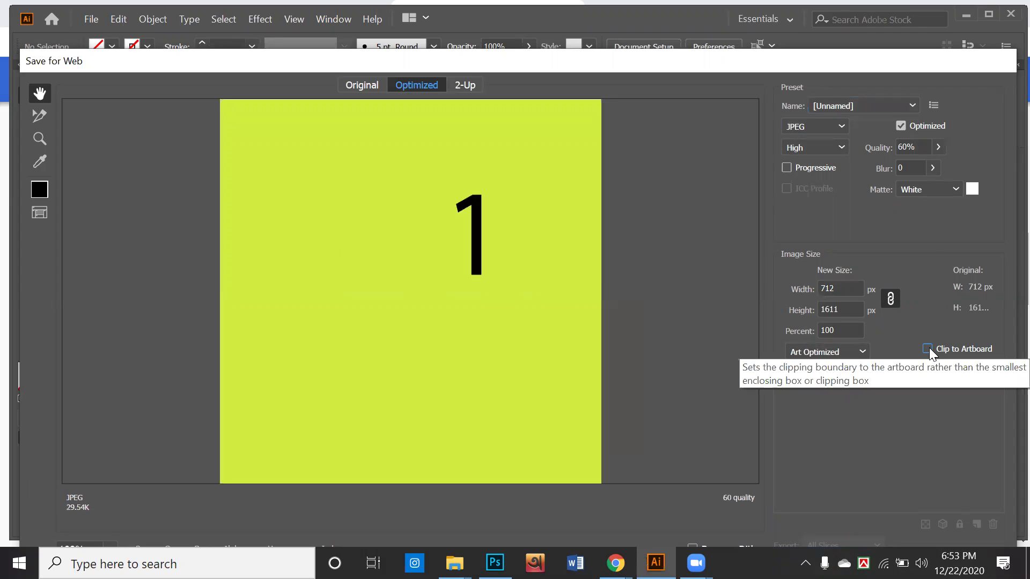
Step: Examine the whole unclipped panel artwork in the export preview
{"action": "left_click_drag", "start_coordinate": [421, 328], "coordinate": [424, 307]}
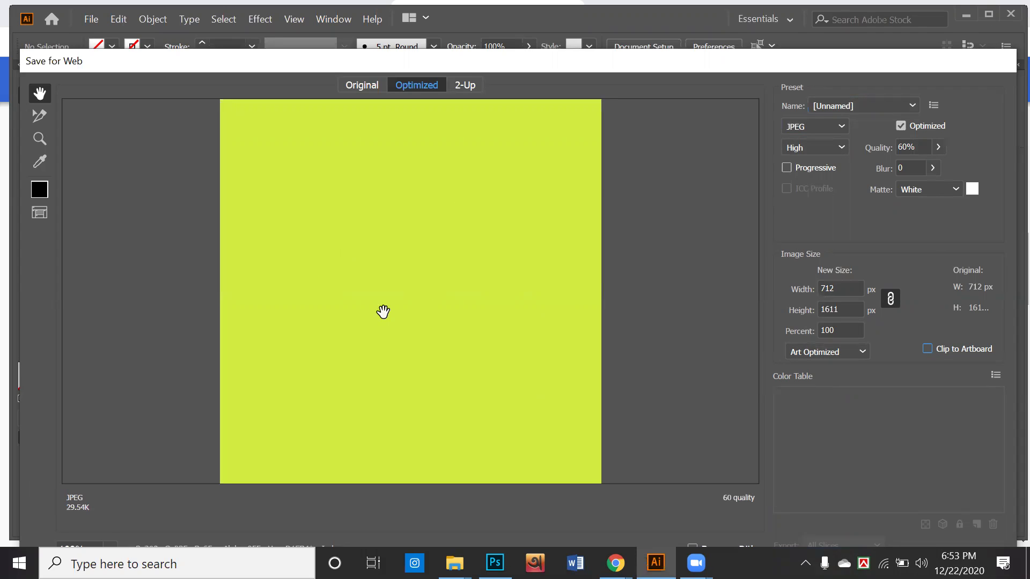
{"action": "left_click_drag", "start_coordinate": [403, 427], "coordinate": [414, 387]}
{"action": "left_click", "coordinate": [852, 308]}
{"action": "left_click_drag", "start_coordinate": [483, 431], "coordinate": [497, 341]}
{"action": "left_click_drag", "start_coordinate": [490, 282], "coordinate": [459, 435]}
{"action": "left_click_drag", "start_coordinate": [476, 112], "coordinate": [453, 370]}
{"action": "left_click_drag", "start_coordinate": [469, 416], "coordinate": [461, 450]}
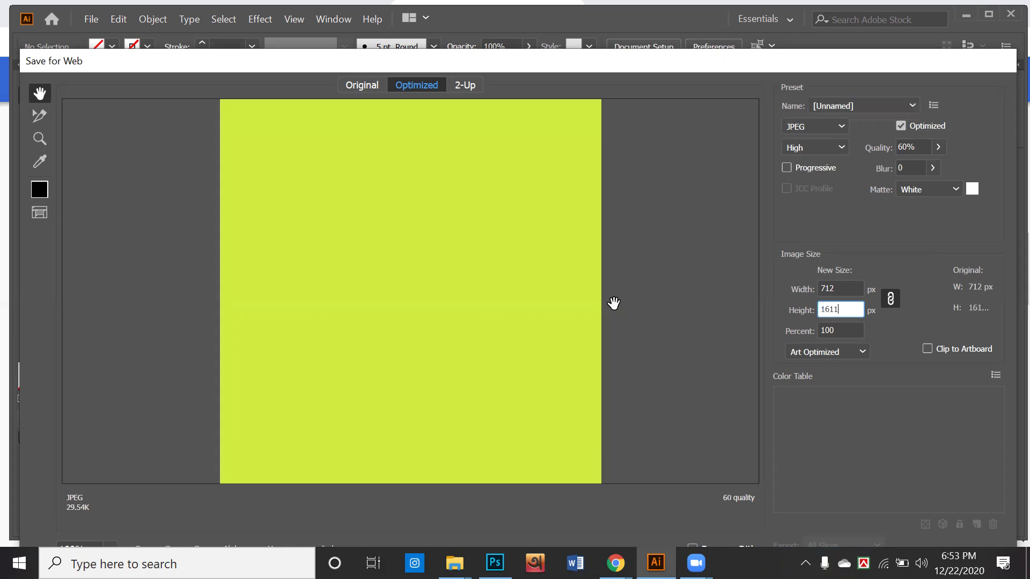
Step: Move the Save for Web dialog so its lower controls are reachable and set the JPEG quality to 100%
{"action": "left_click_drag", "start_coordinate": [783, 61], "coordinate": [776, 14]}
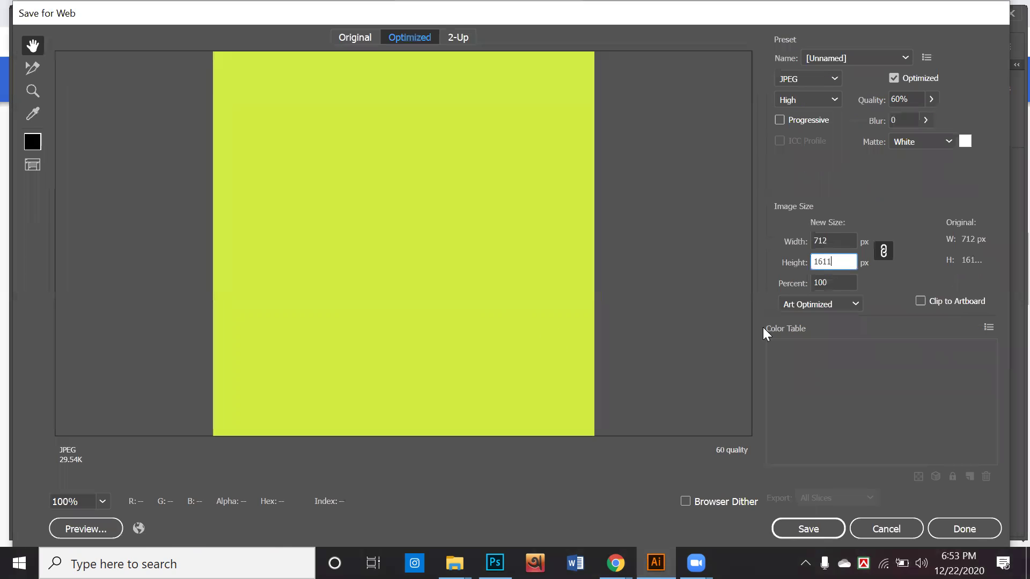
{"action": "left_click", "coordinate": [813, 529]}
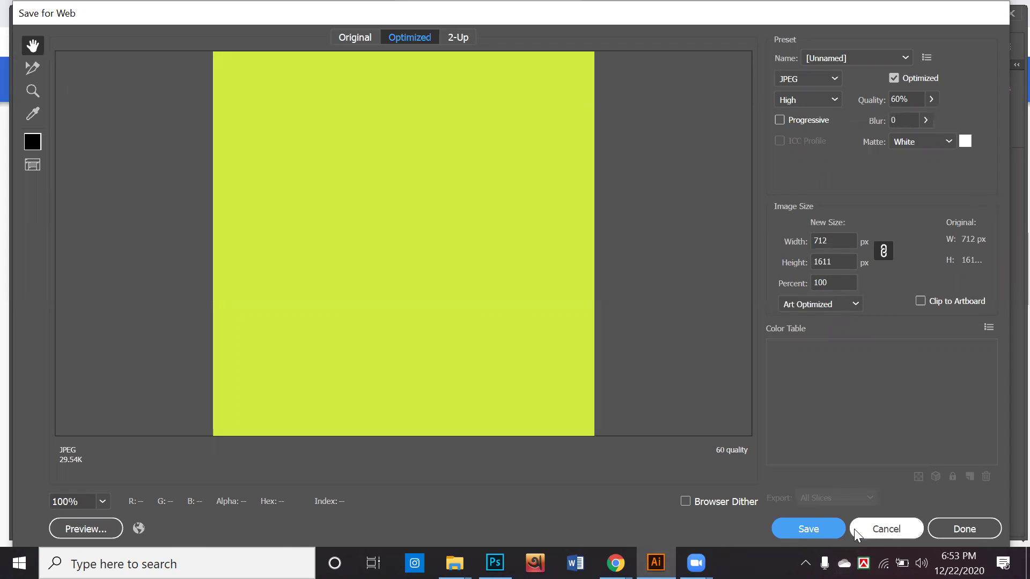
{"action": "left_click", "coordinate": [931, 99]}
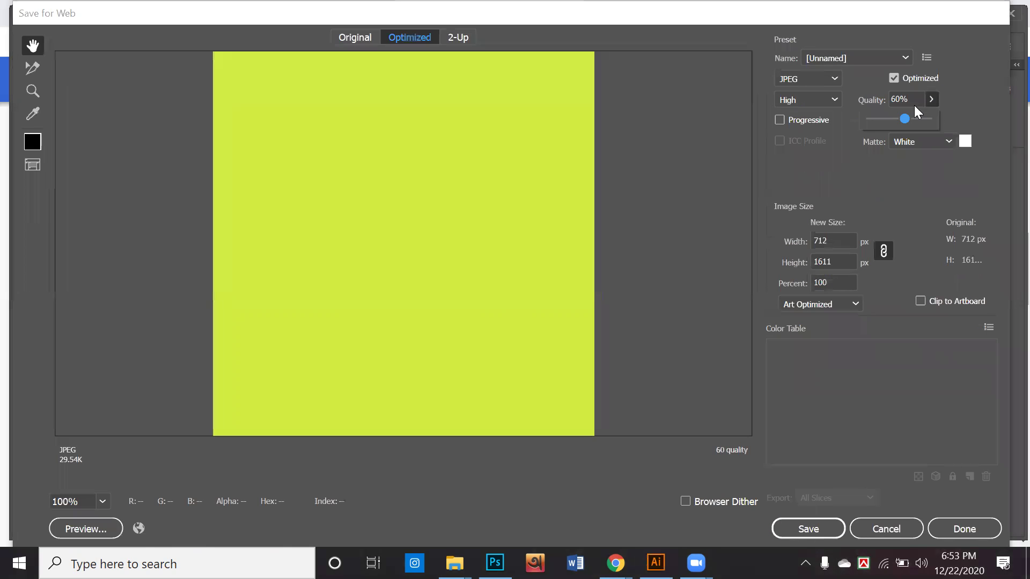
{"action": "left_click_drag", "start_coordinate": [914, 116], "coordinate": [943, 123]}
{"action": "left_click", "coordinate": [951, 109]}
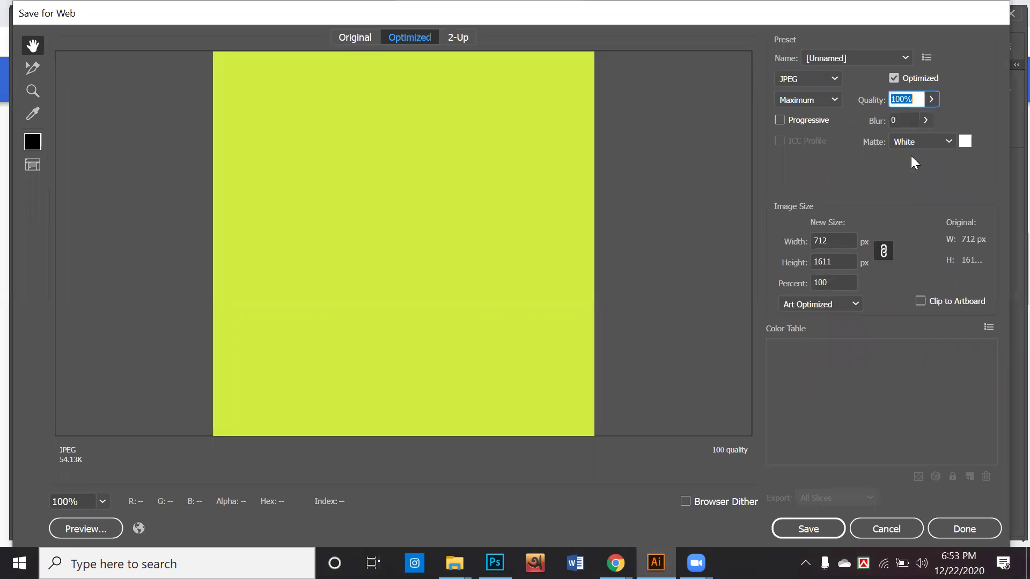
Step: Save the optimized JPEG to the Desktop with the file name 998
{"action": "left_click", "coordinate": [817, 527]}
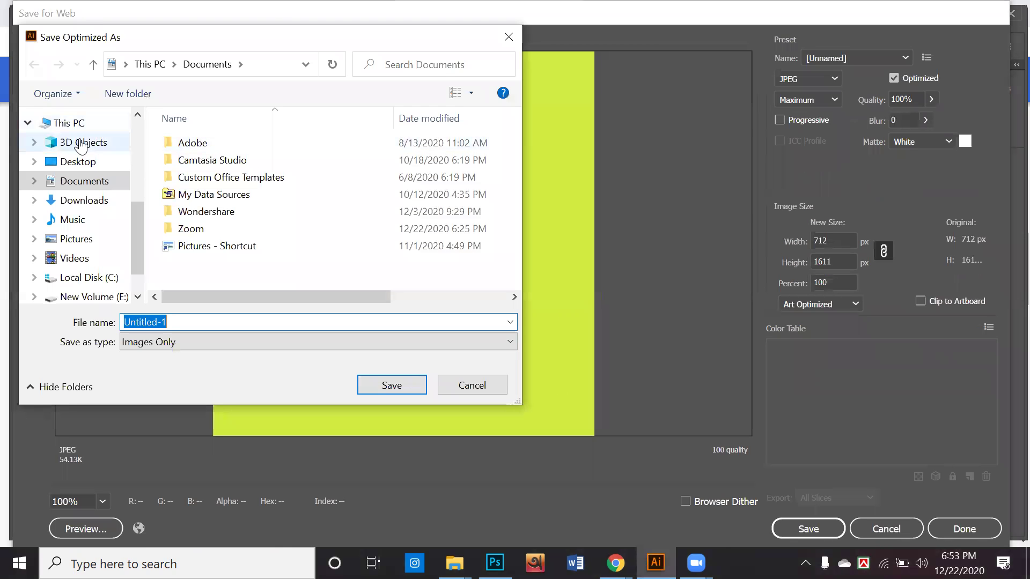
{"action": "left_click", "coordinate": [81, 144]}
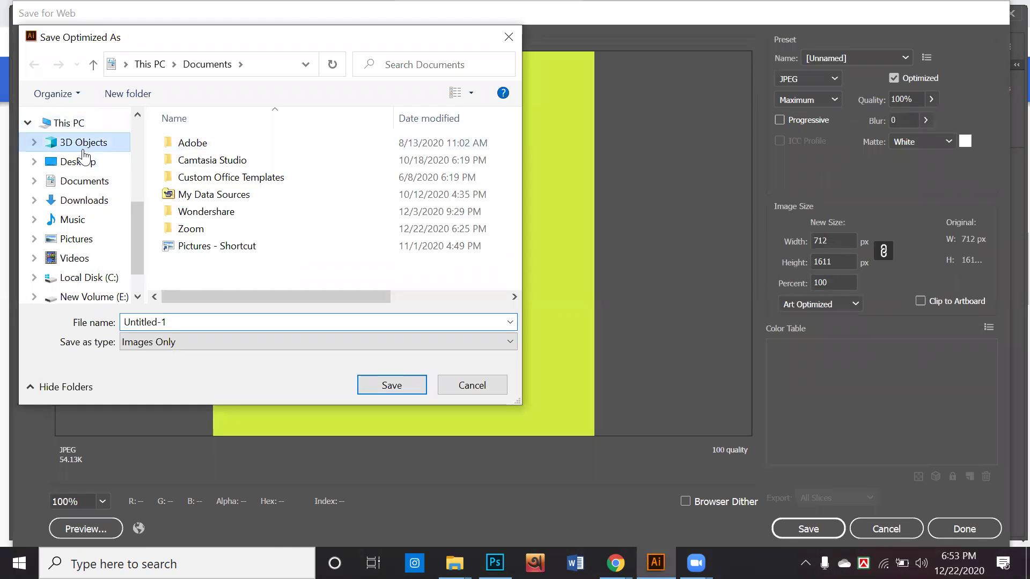
{"action": "left_click", "coordinate": [81, 162]}
{"action": "left_click", "coordinate": [183, 318]}
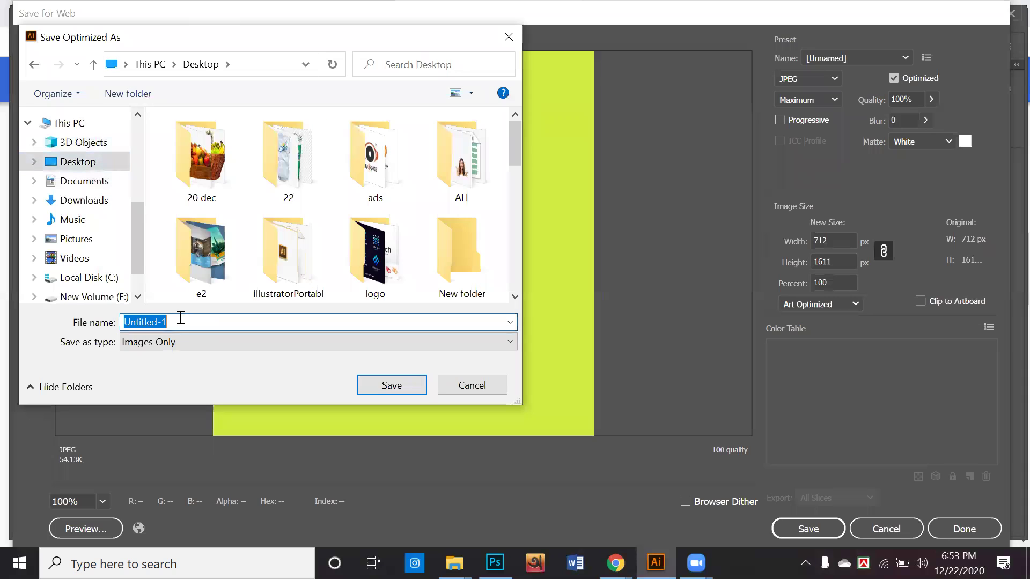
{"action": "type", "text": "998"}
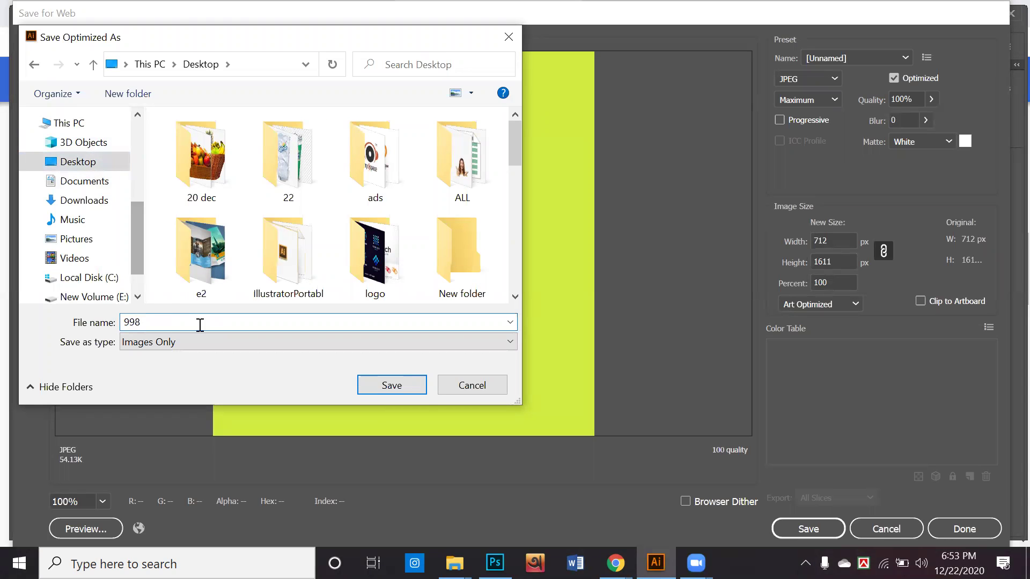
{"action": "left_click", "coordinate": [416, 386]}
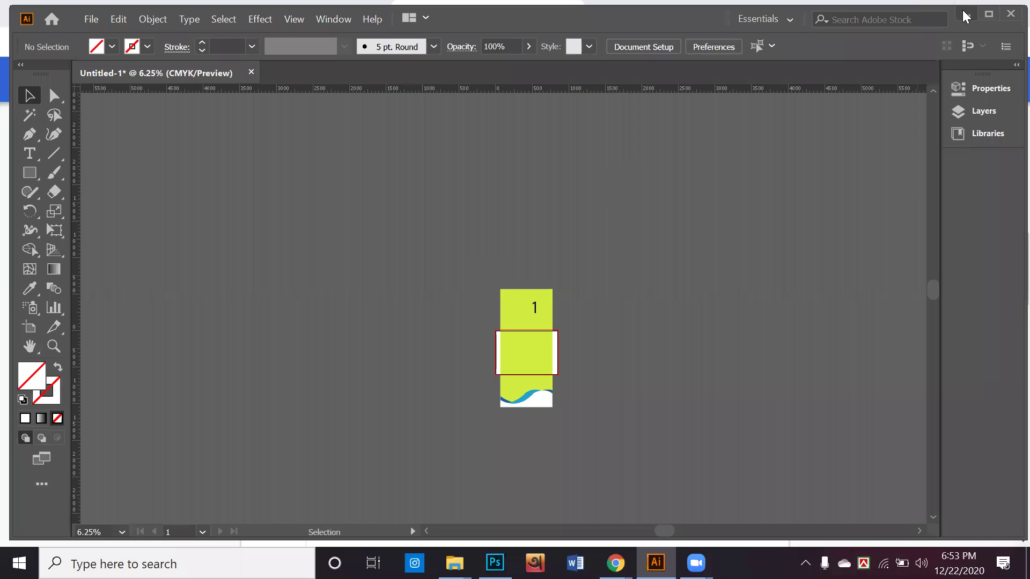
Step: Switch to Photoshop, reduce it to a smaller window, and minimize the other windows to uncover the desktop
{"action": "left_click", "coordinate": [966, 17]}
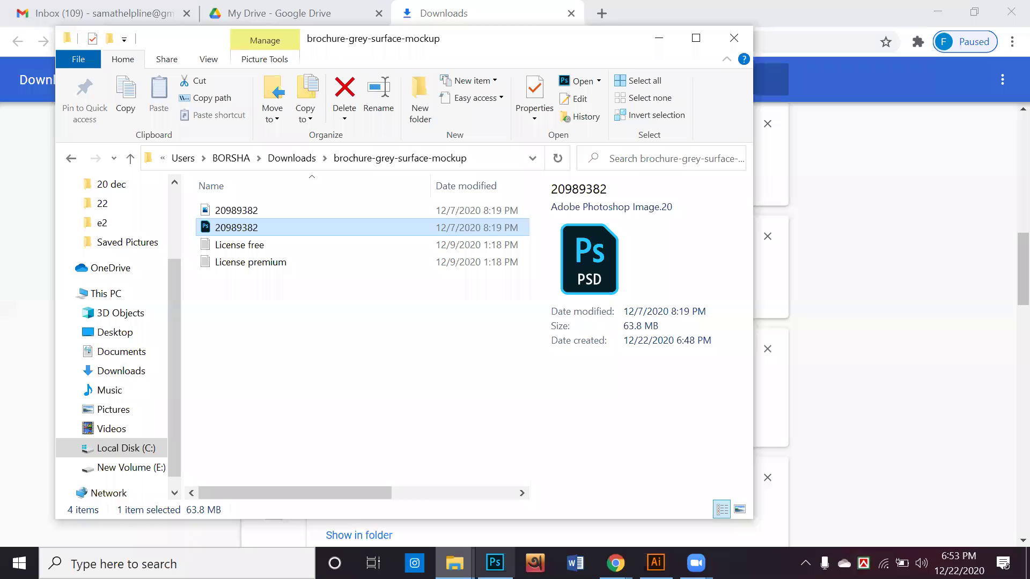
{"action": "left_click", "coordinate": [510, 553]}
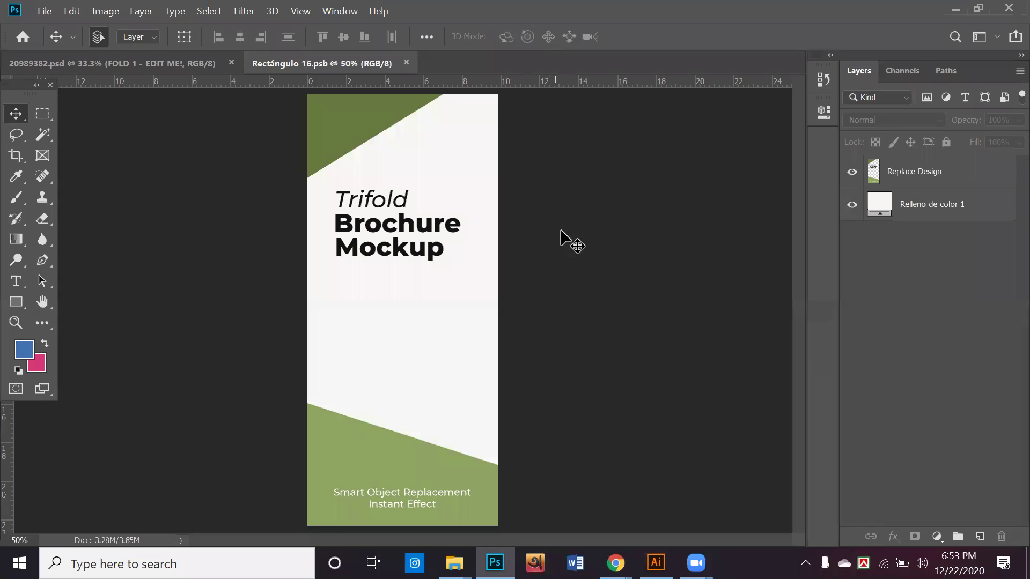
{"action": "double_click", "coordinate": [599, 8]}
{"action": "left_click", "coordinate": [938, 11]}
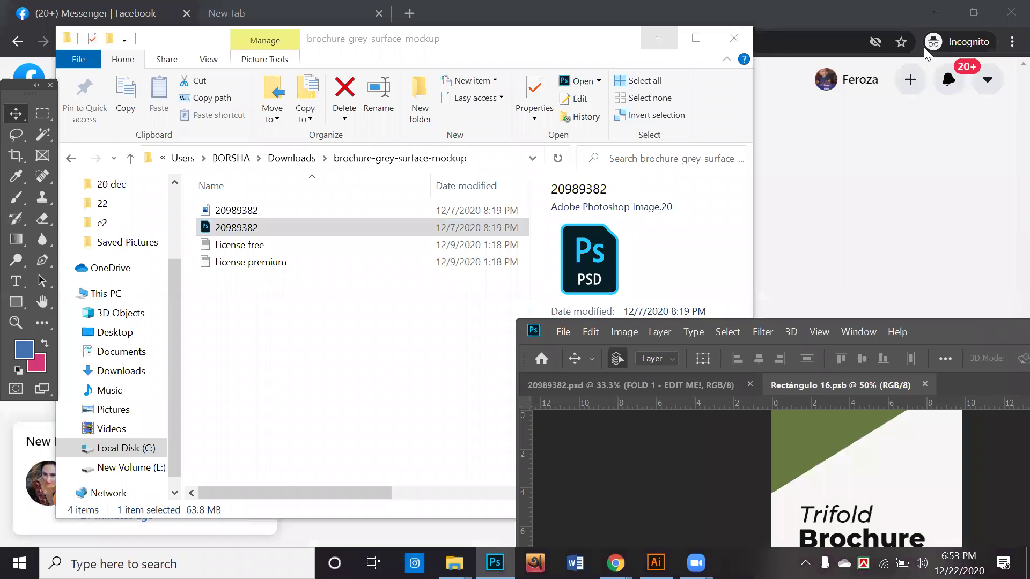
{"action": "left_click", "coordinate": [659, 38]}
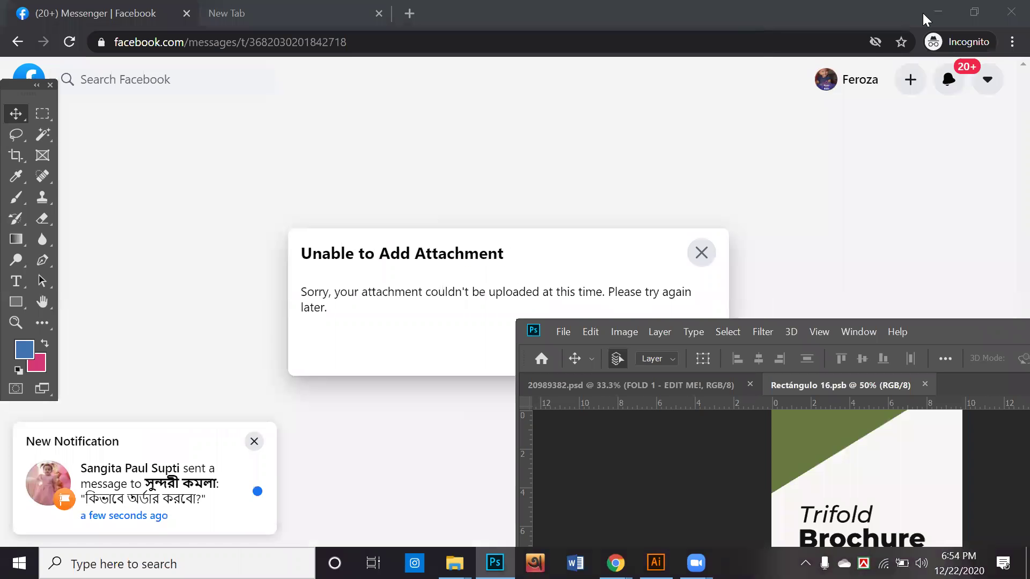
{"action": "left_click", "coordinate": [932, 15]}
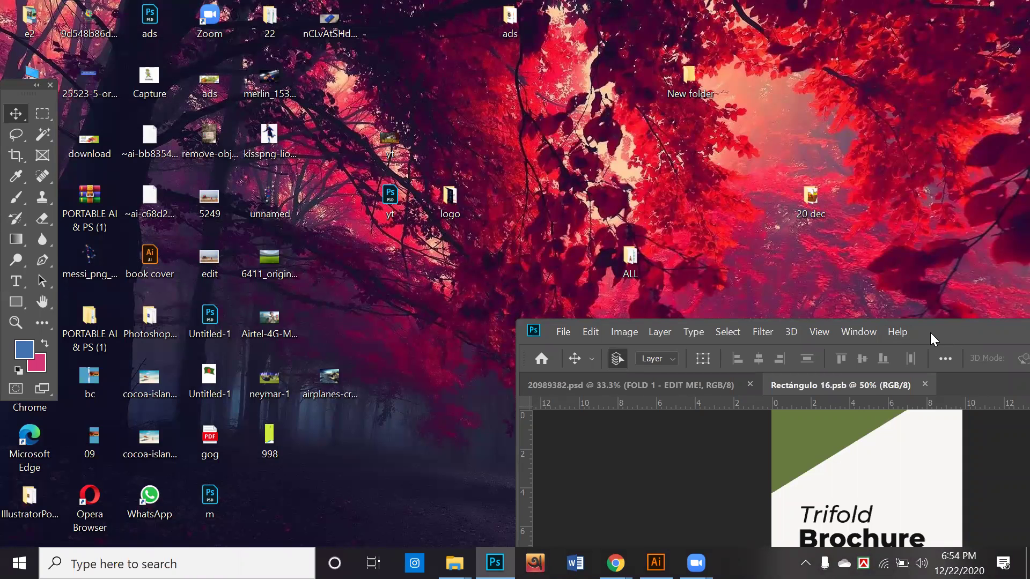
Step: Place the desktop image 998 into Rectángulo 16.psb and shift it down to cover the canvas
{"action": "left_click_drag", "start_coordinate": [930, 333], "coordinate": [856, 178]}
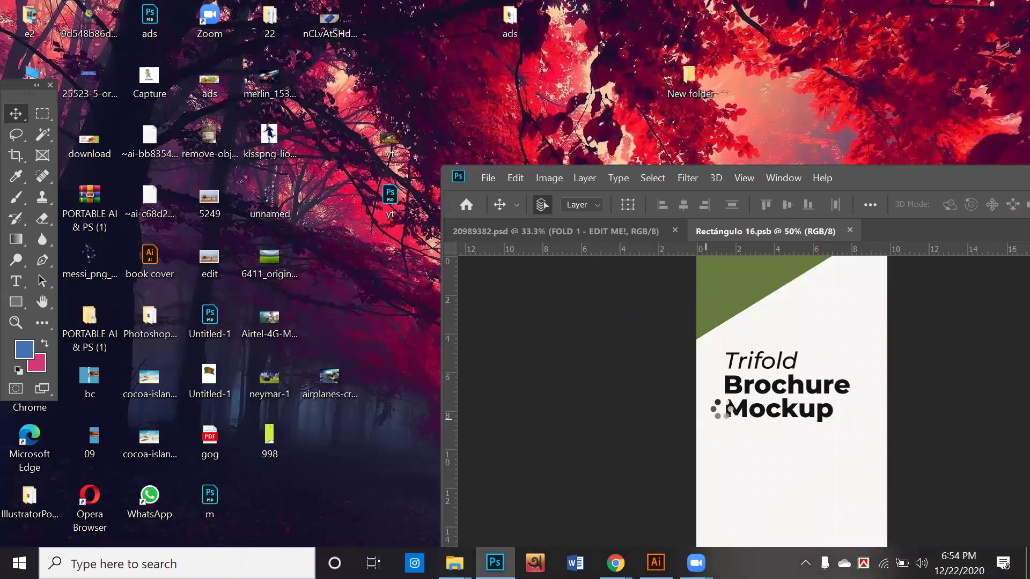
{"action": "double_click", "coordinate": [926, 170]}
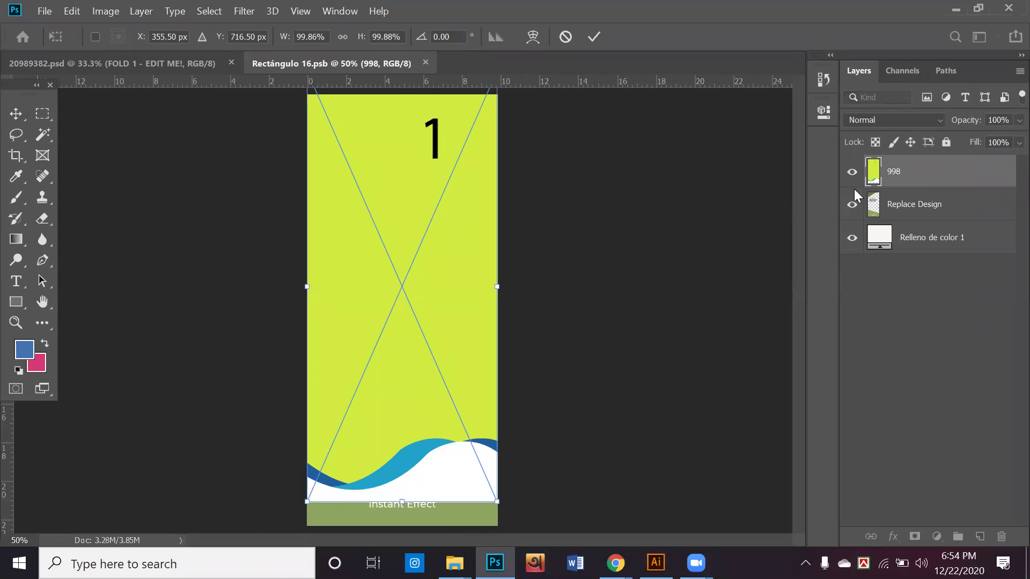
{"action": "mouse_move", "coordinate": [463, 196]}
{"action": "left_mouse_down"}
{"action": "mouse_move", "coordinate": [450, 220]}
{"action": "mouse_move", "coordinate": [463, 216]}
{"action": "left_mouse_up"}
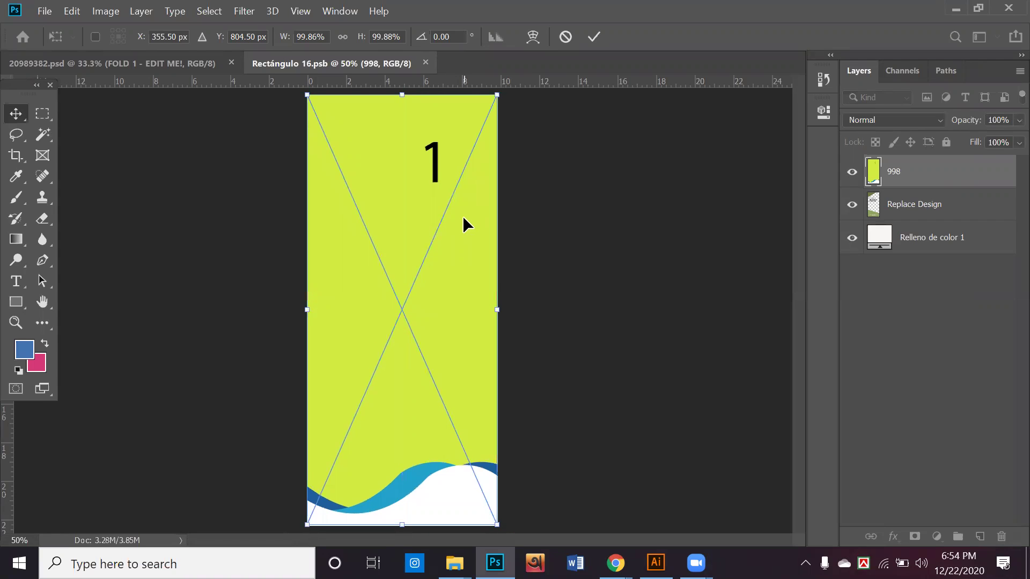
{"action": "key", "text": "Return"}
Step: Save the edited Rectángulo 16.psb smart object and return to the mockup document 20989382.psd
{"action": "key", "text": "ctrl+s"}
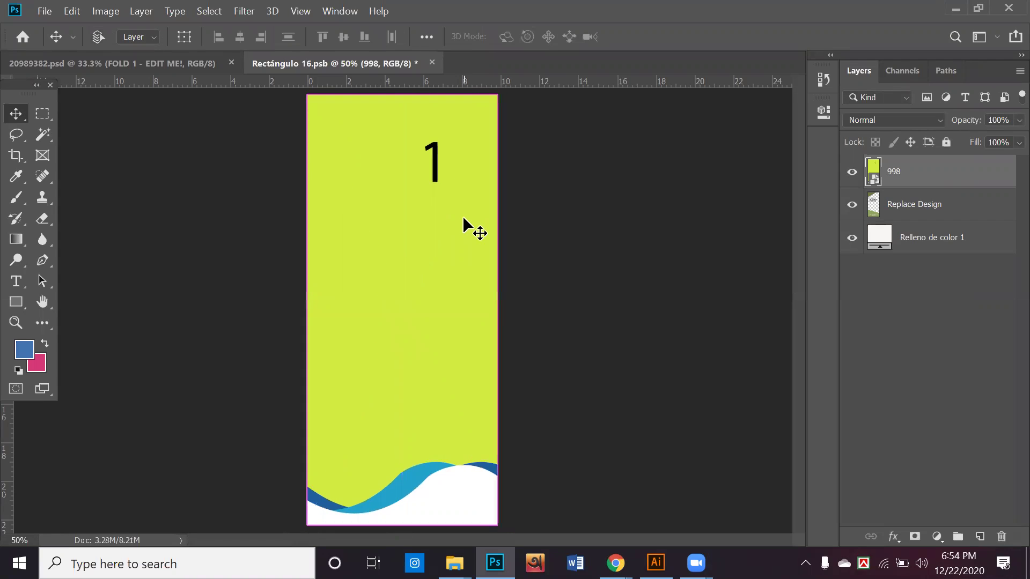
{"action": "left_click", "coordinate": [98, 62]}
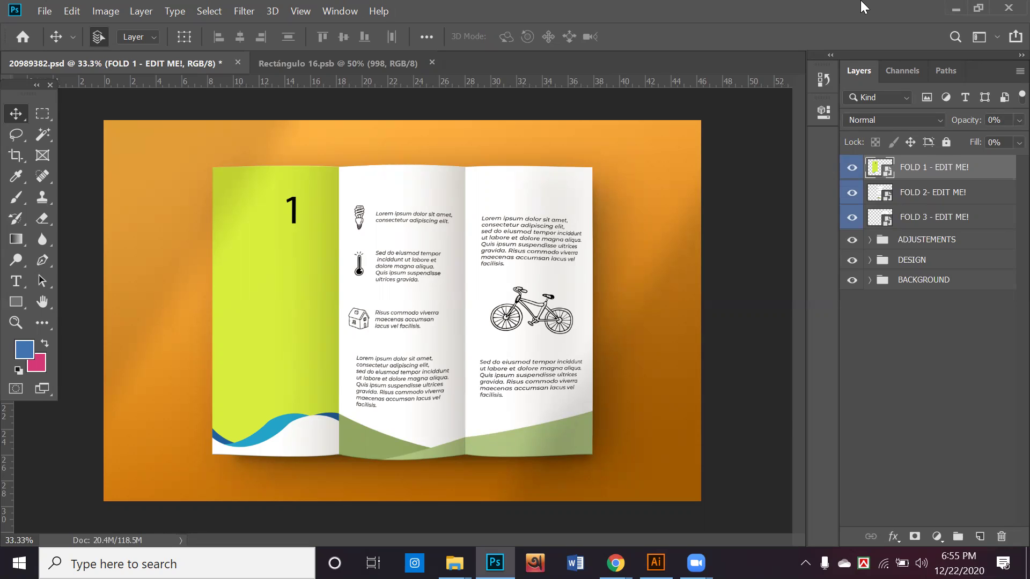
{"action": "left_click", "coordinate": [592, 516]}
{"action": "mouse_move", "coordinate": [616, 564]}
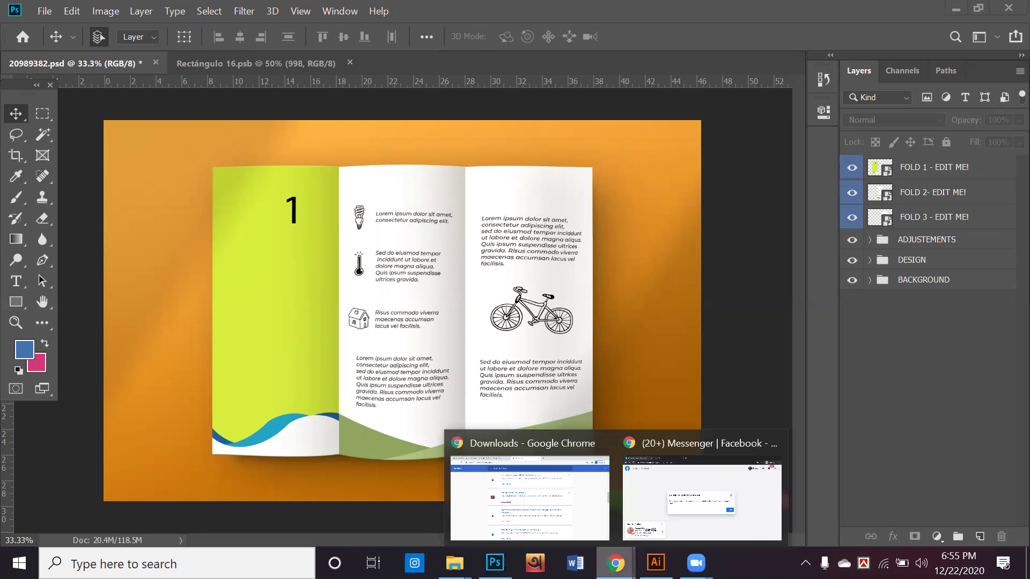
{"action": "left_click", "coordinate": [568, 491]}
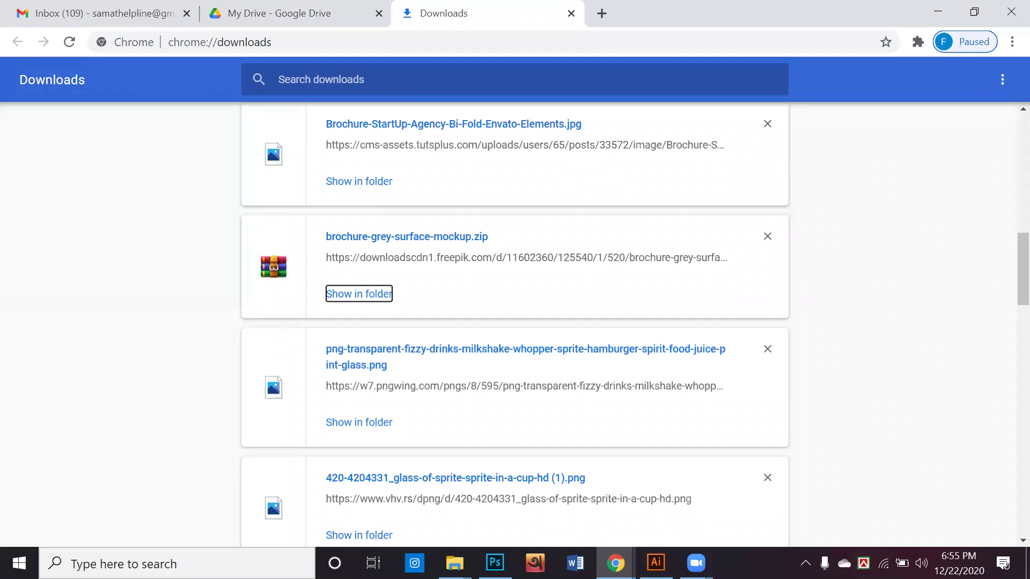
{"action": "left_click", "coordinate": [655, 563]}
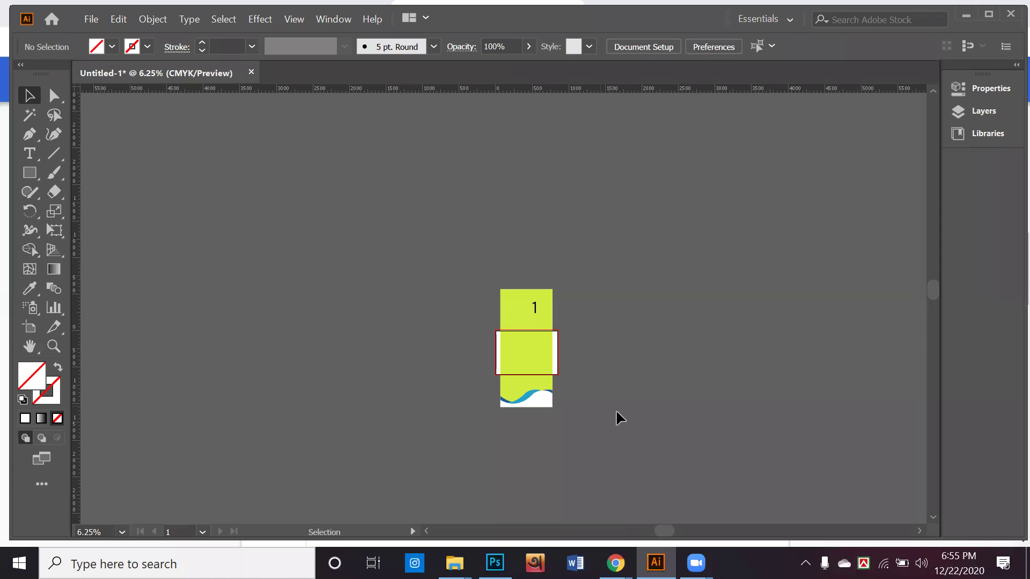
{"action": "scroll", "coordinate": [639, 433], "scroll_direction": "down", "scroll_amount": 1}
{"action": "mouse_move", "coordinate": [615, 562]}
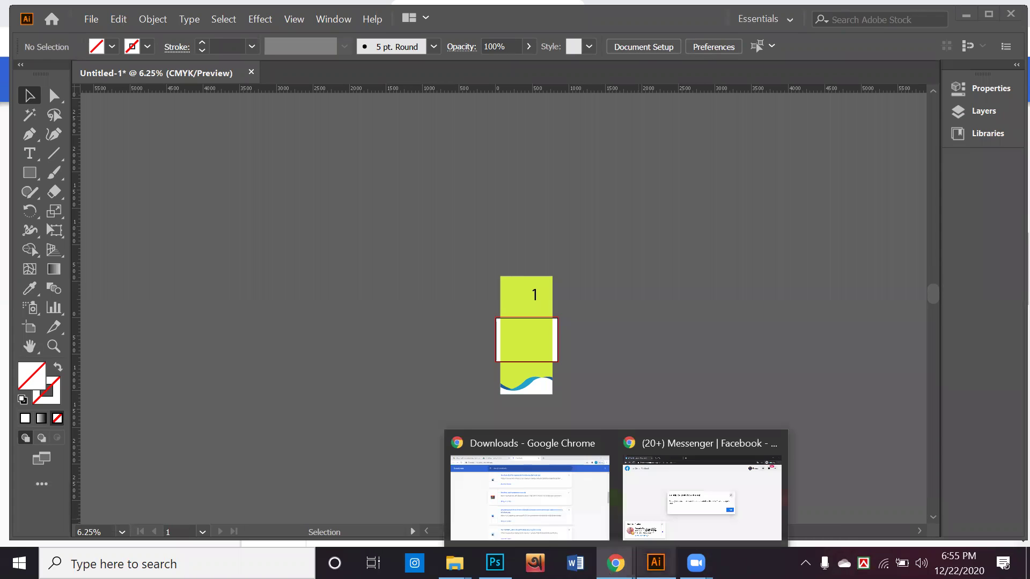
{"action": "left_click", "coordinate": [655, 523]}
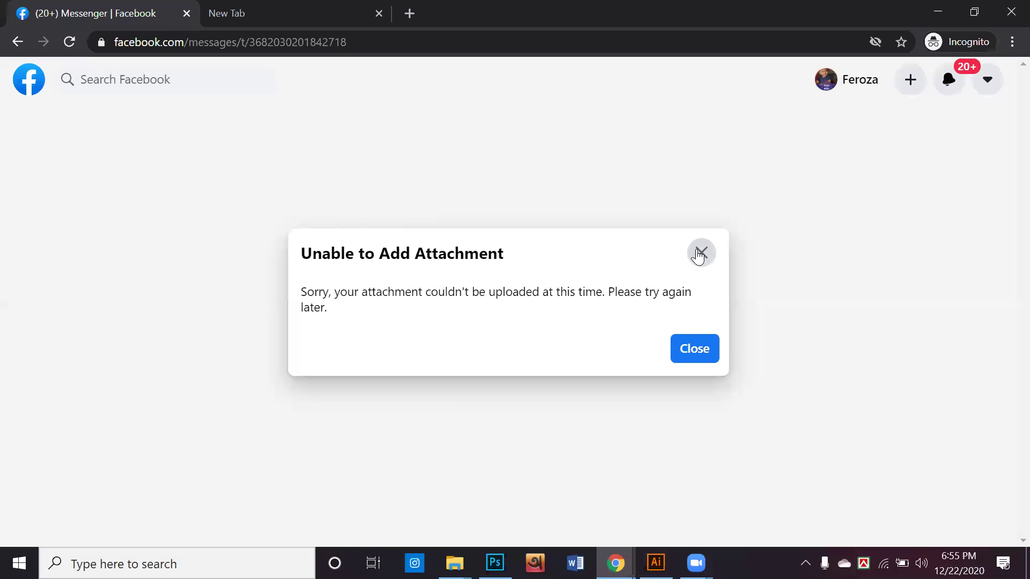
{"action": "left_click", "coordinate": [939, 12]}
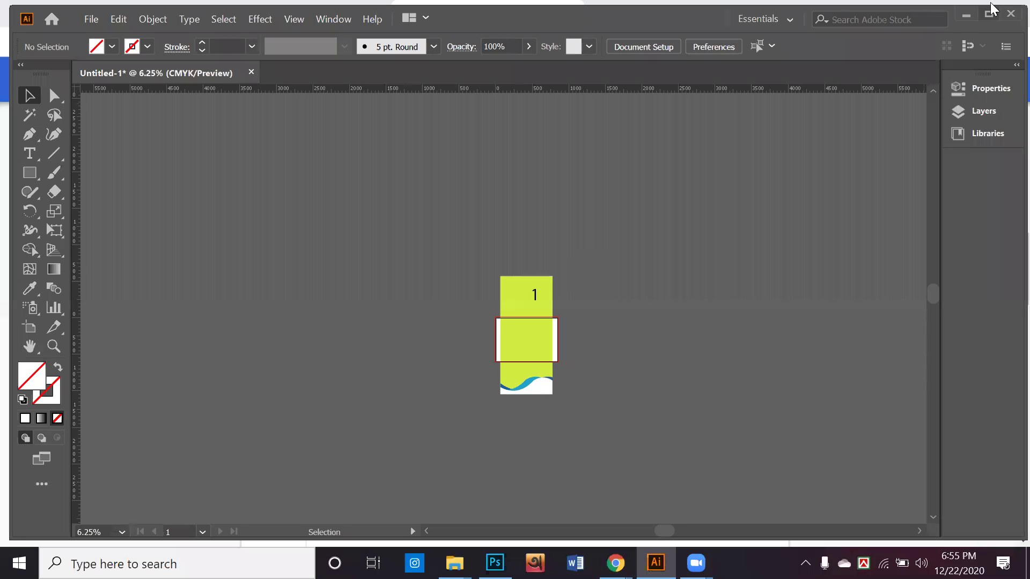
{"action": "left_click", "coordinate": [969, 9]}
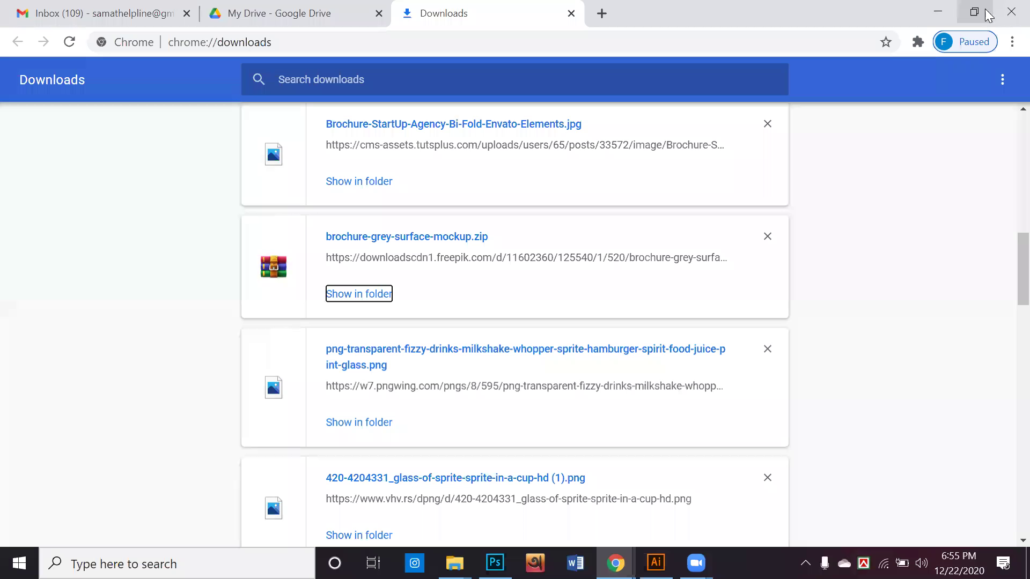
Step: Close the mockup document 20989382.psd without saving its changes and exit Photoshop
{"action": "left_click", "coordinate": [934, 13]}
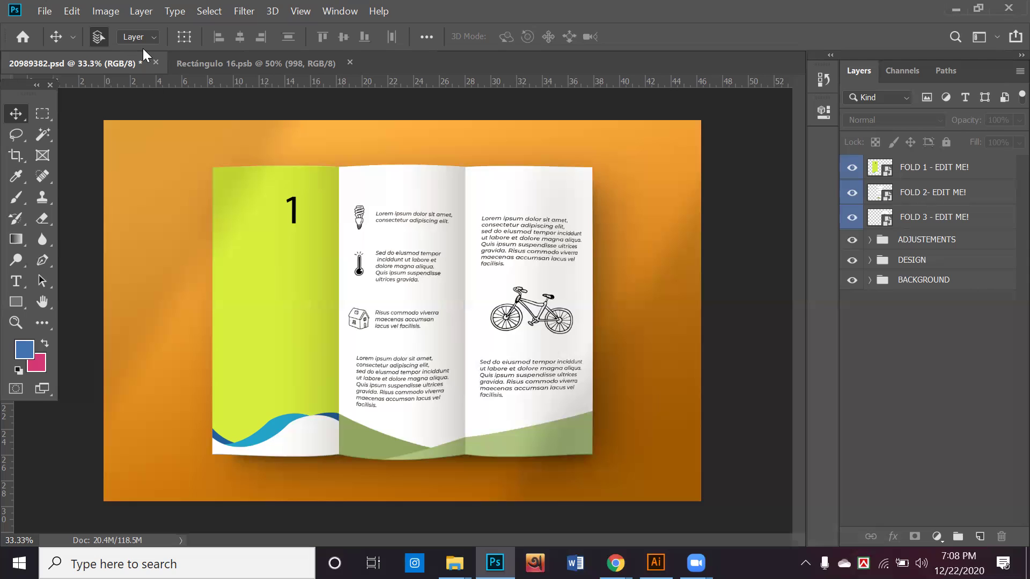
{"action": "left_click", "coordinate": [156, 63]}
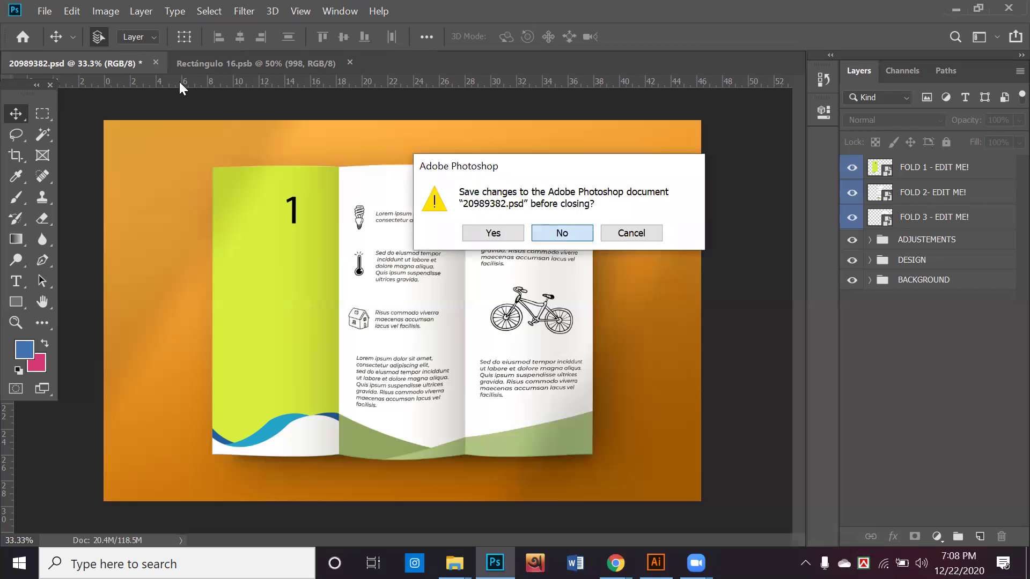
{"action": "left_click", "coordinate": [558, 232]}
{"action": "left_click", "coordinate": [1008, 6]}
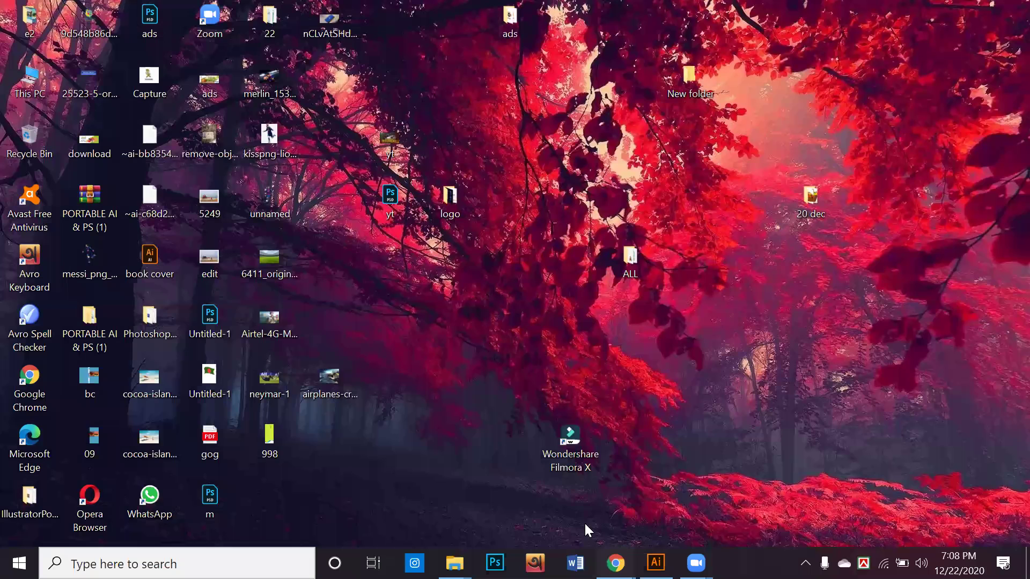
Step: Switch to the Chrome window with the Downloads page and open the Google home page in a new tab
{"action": "mouse_move", "coordinate": [615, 563]}
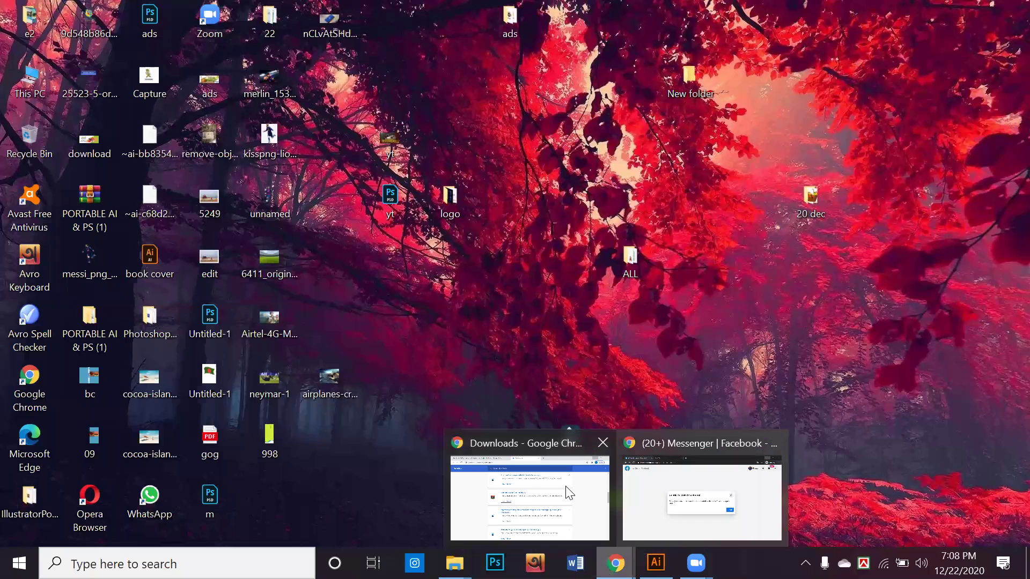
{"action": "left_click", "coordinate": [569, 493]}
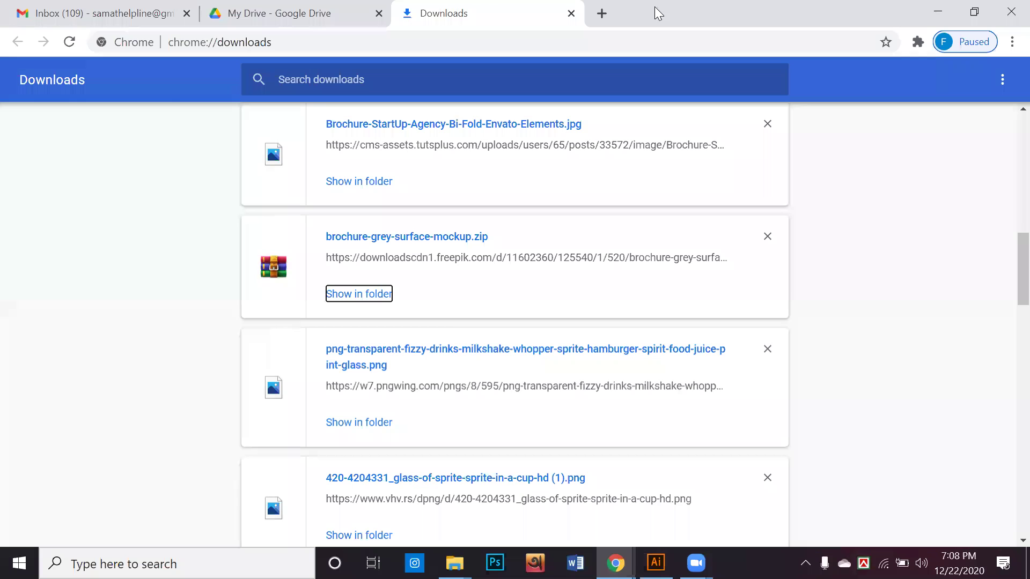
{"action": "left_click", "coordinate": [602, 13]}
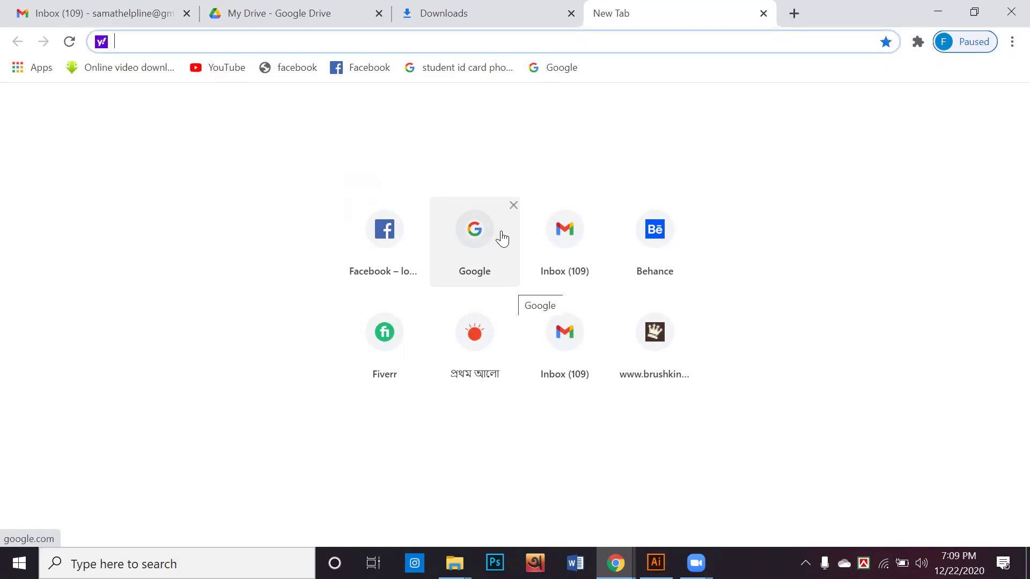
{"action": "left_click", "coordinate": [429, 137]}
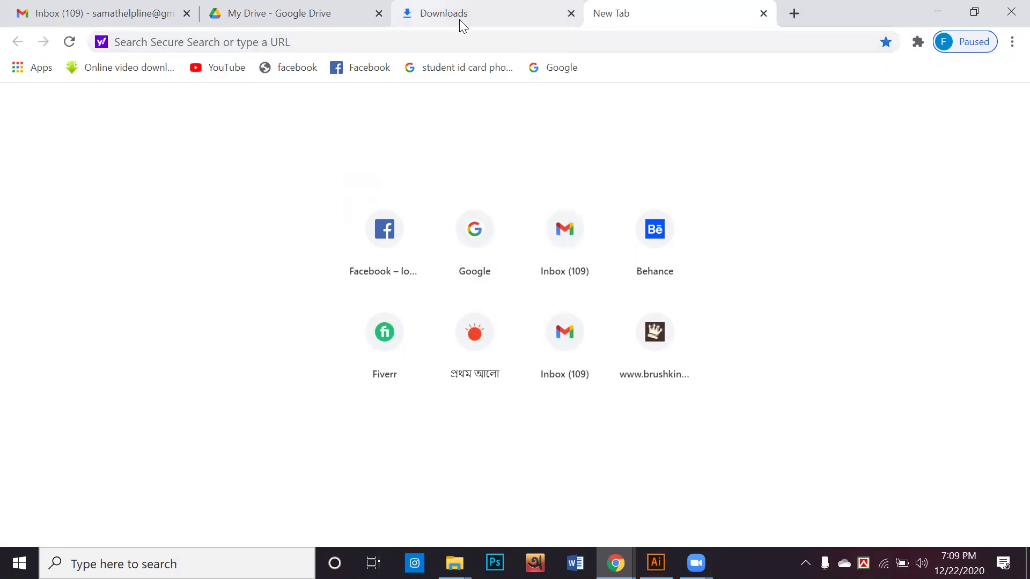
{"action": "left_click", "coordinate": [466, 43]}
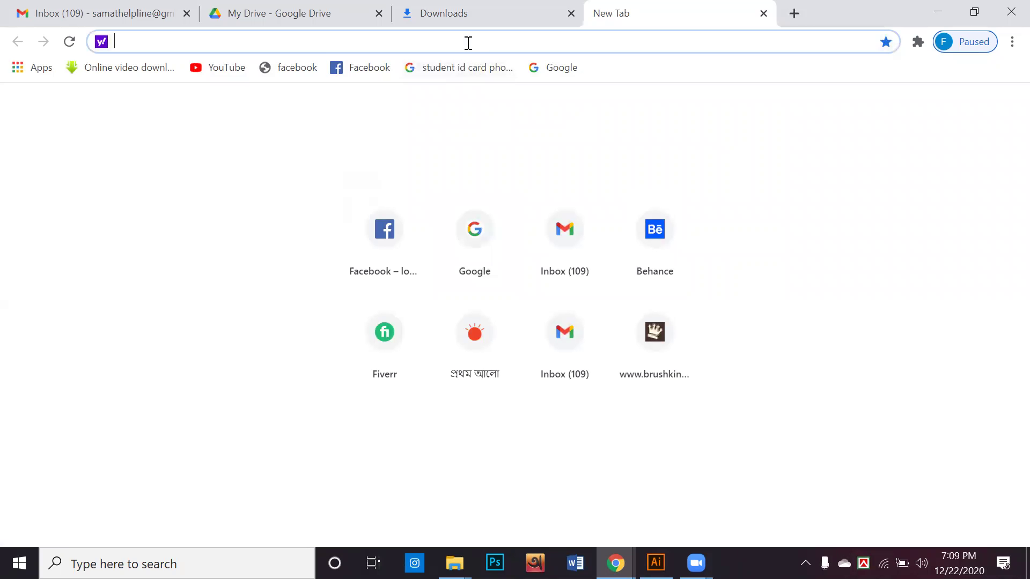
{"action": "left_click", "coordinate": [473, 252]}
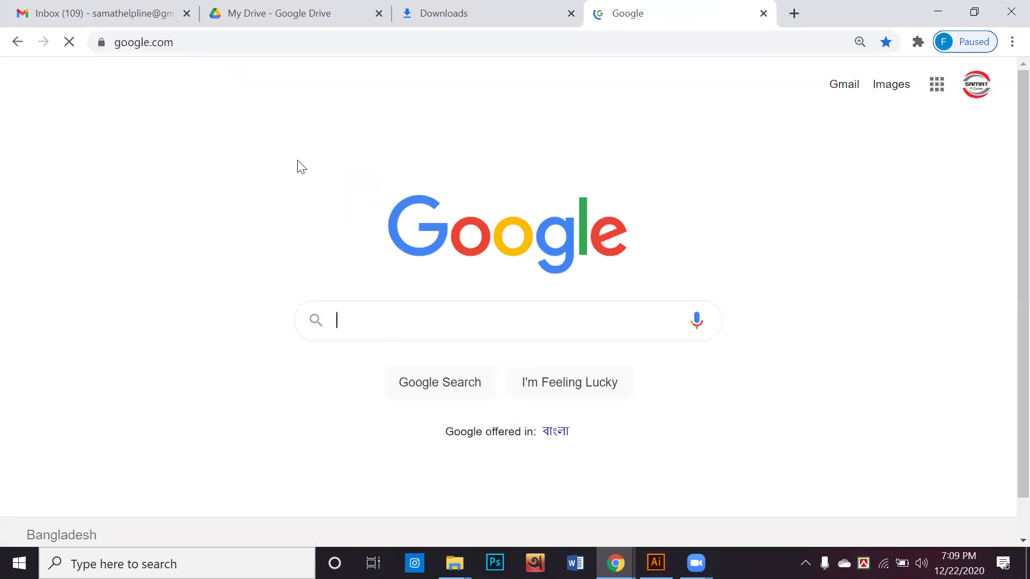
Step: Search Google for freepik and open the Freepik website from the results
{"action": "left_click", "coordinate": [389, 324]}
{"action": "type", "text": "f"}
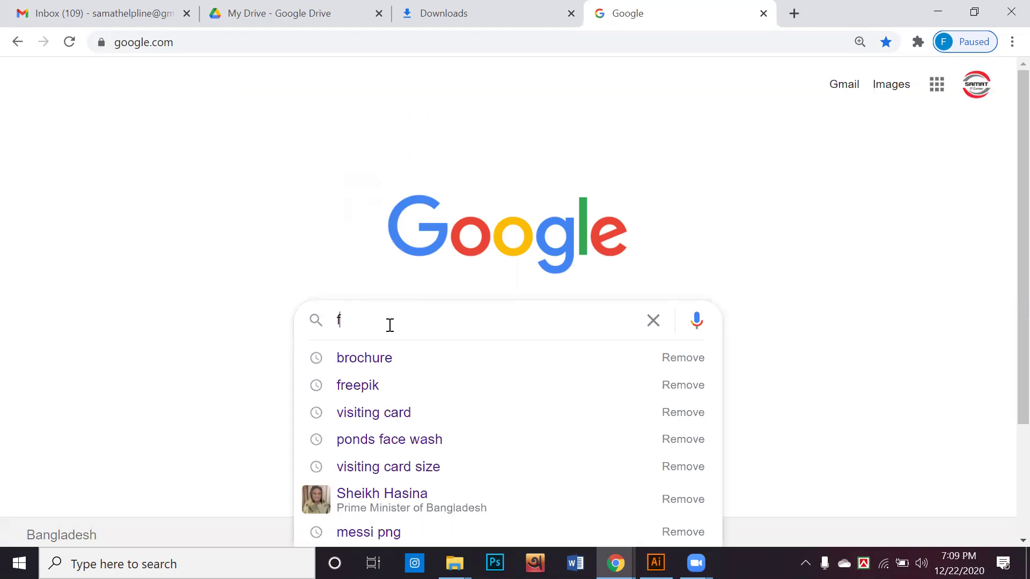
{"action": "type", "text": "ree"}
{"action": "key", "text": "Down"}
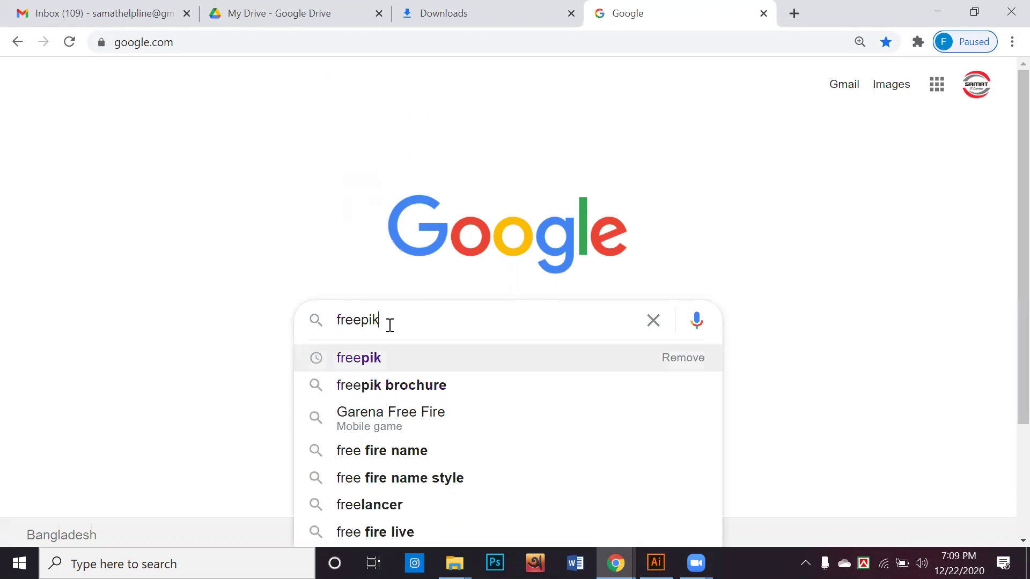
{"action": "key", "text": "Return"}
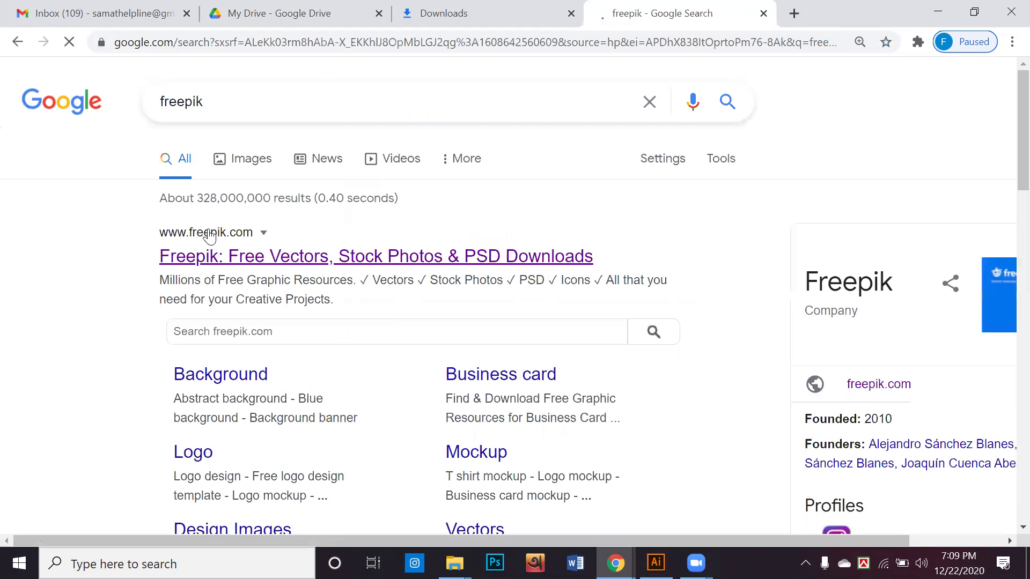
{"action": "left_click", "coordinate": [205, 233]}
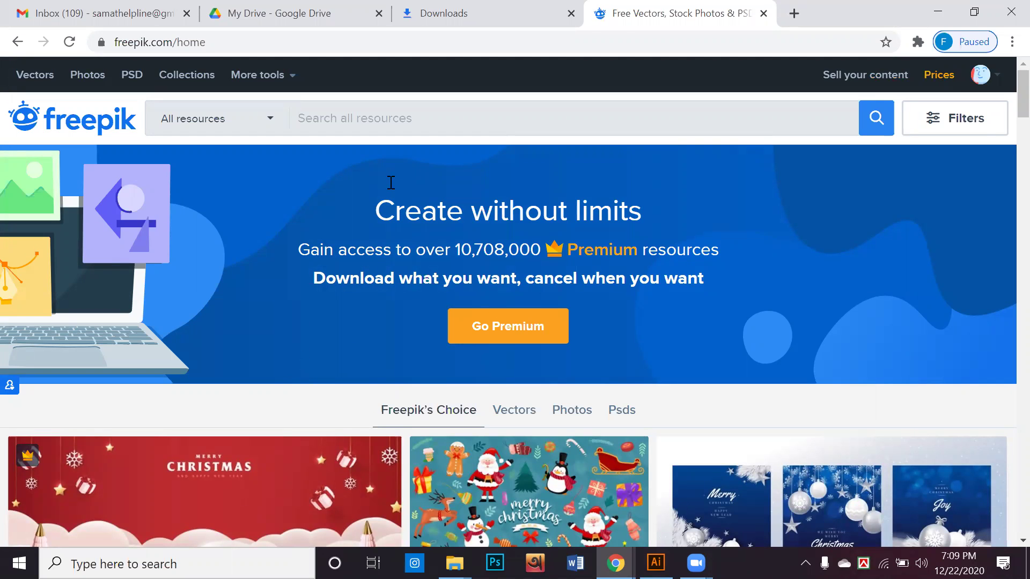
Step: Look through the Freepik's Choice gallery on the home page to see the kinds of vectors, photos and PSD mockups offered
{"action": "scroll", "coordinate": [391, 182], "scroll_direction": "down", "scroll_amount": 5}
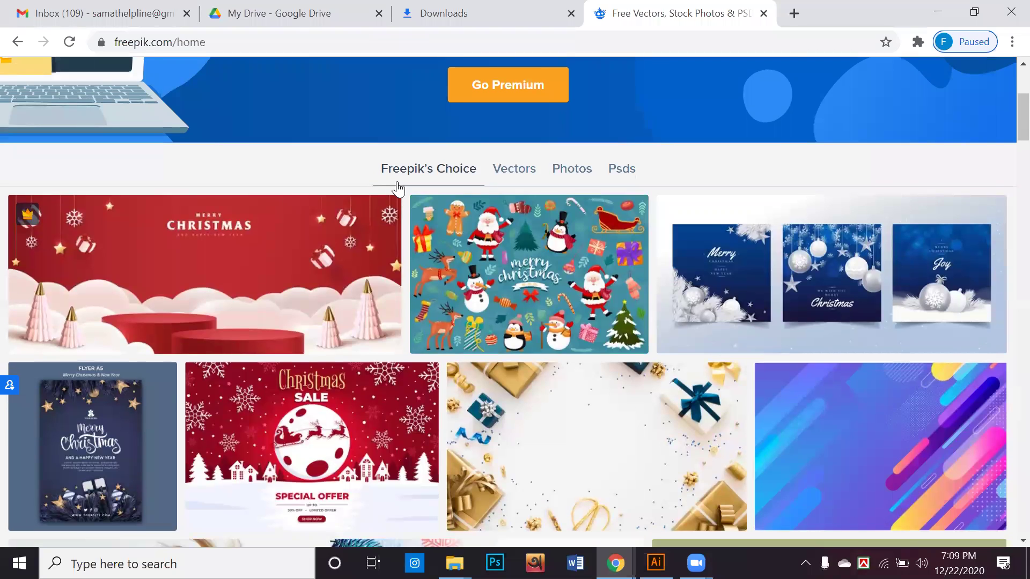
{"action": "scroll", "coordinate": [397, 189], "scroll_direction": "down", "scroll_amount": 8}
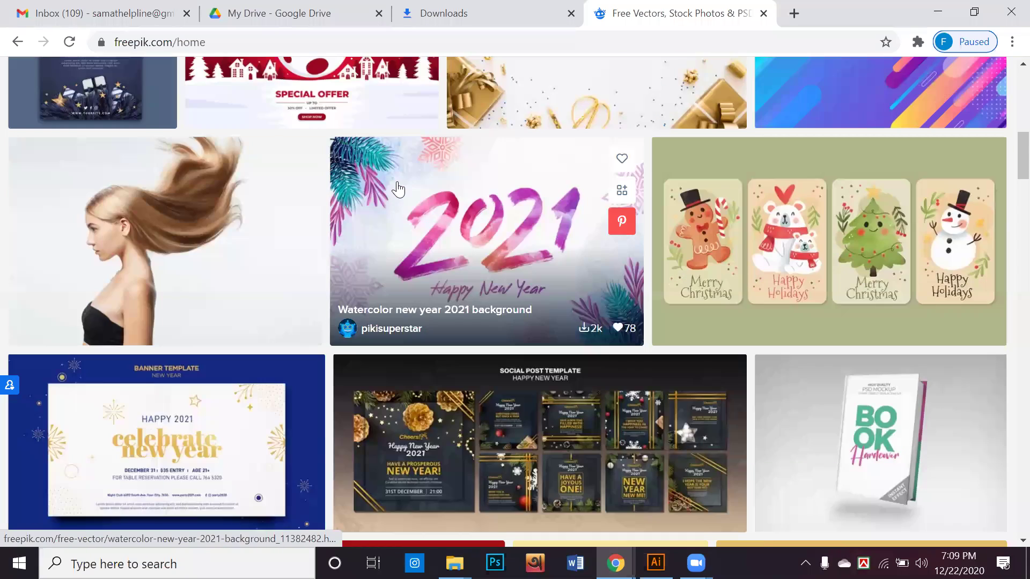
{"action": "scroll", "coordinate": [397, 188], "scroll_direction": "down", "scroll_amount": 5}
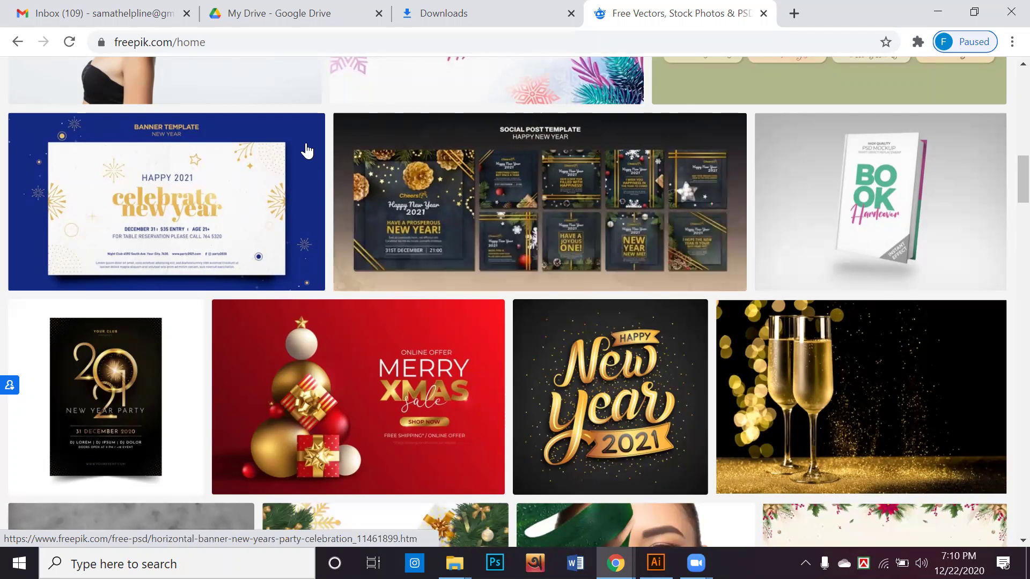
{"action": "scroll", "coordinate": [303, 173], "scroll_direction": "down", "scroll_amount": 1}
{"action": "scroll", "coordinate": [304, 172], "scroll_direction": "down", "scroll_amount": 1}
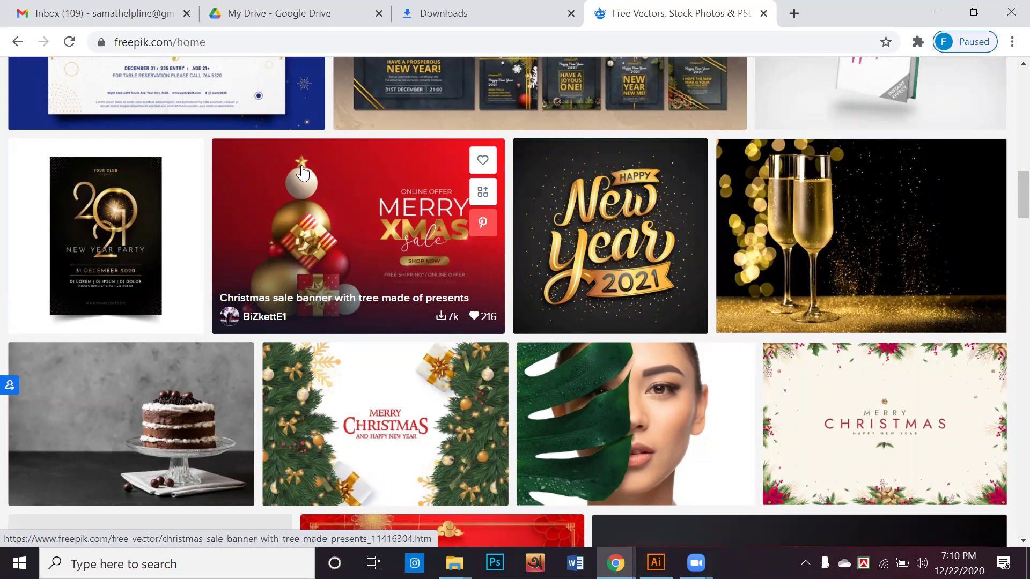
{"action": "scroll", "coordinate": [304, 173], "scroll_direction": "down", "scroll_amount": 2}
{"action": "scroll", "coordinate": [311, 160], "scroll_direction": "down", "scroll_amount": 3}
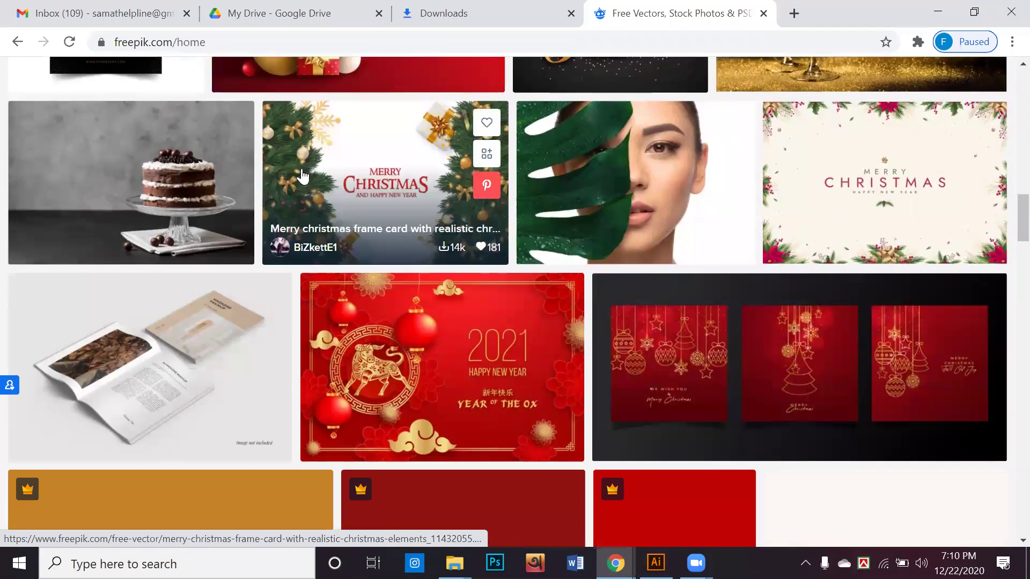
{"action": "scroll", "coordinate": [311, 203], "scroll_direction": "down", "scroll_amount": 3}
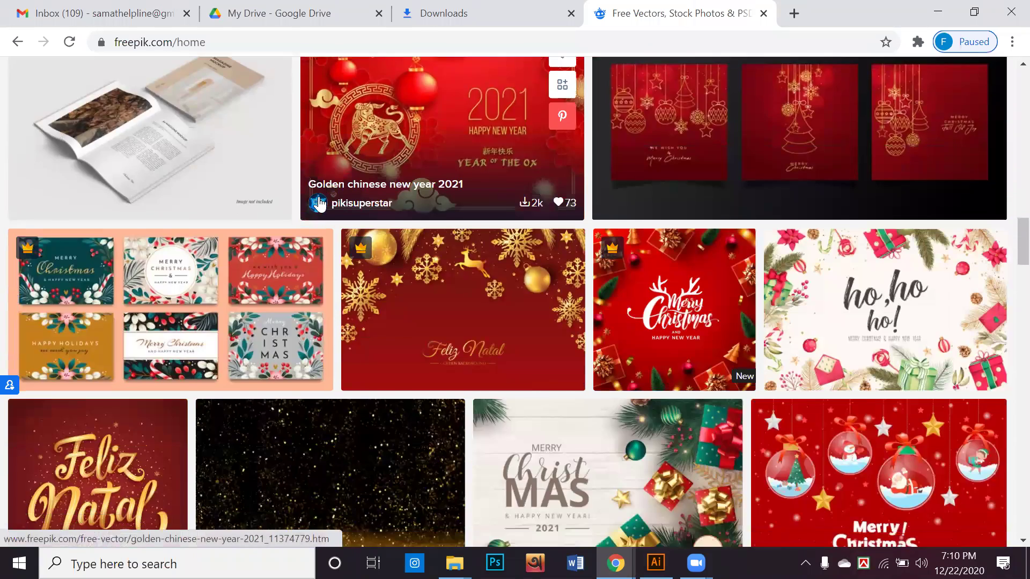
{"action": "scroll", "coordinate": [318, 214], "scroll_direction": "down", "scroll_amount": 1}
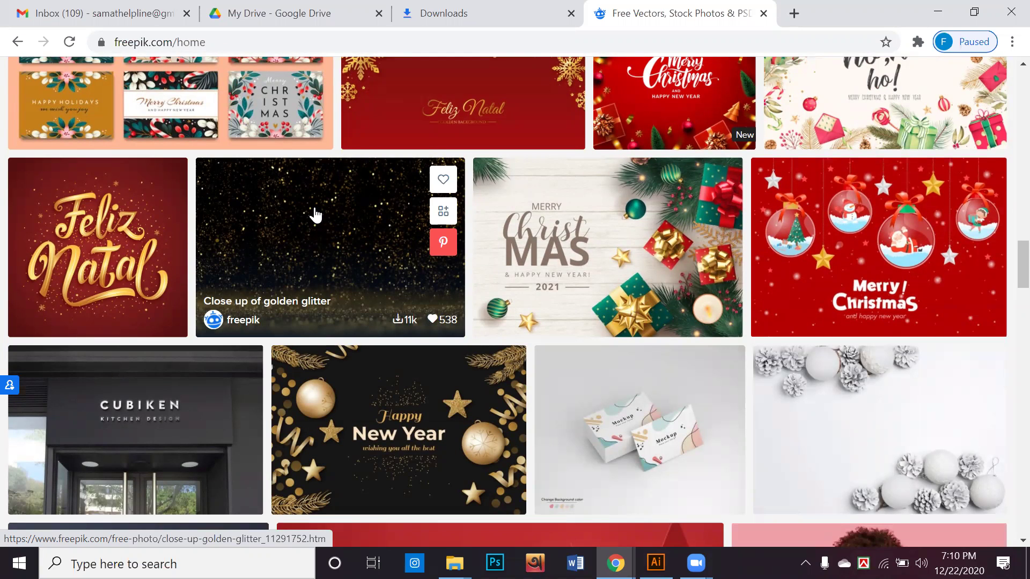
{"action": "scroll", "coordinate": [316, 215], "scroll_direction": "up", "scroll_amount": 7}
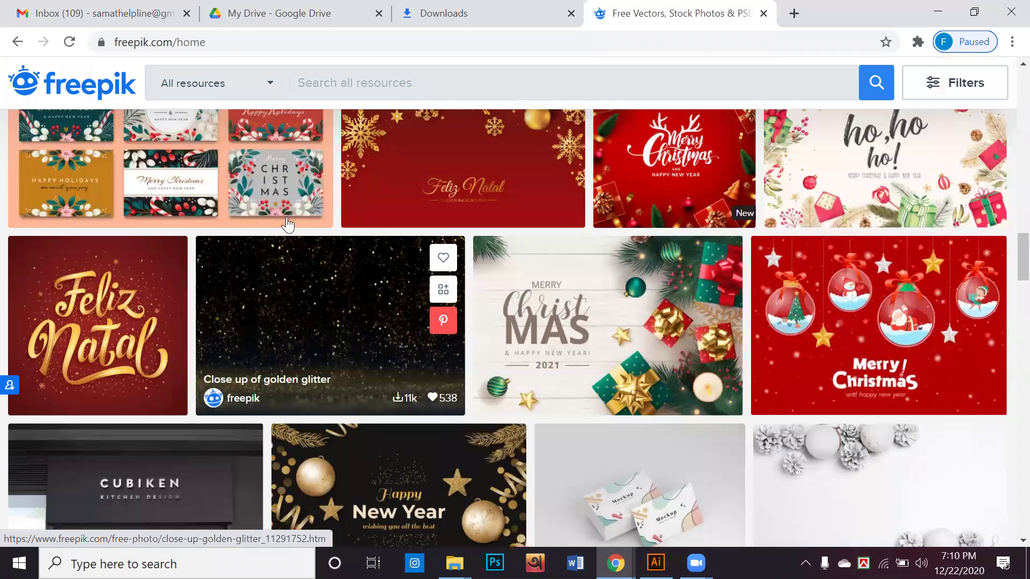
{"action": "scroll", "coordinate": [282, 233], "scroll_direction": "up", "scroll_amount": 2}
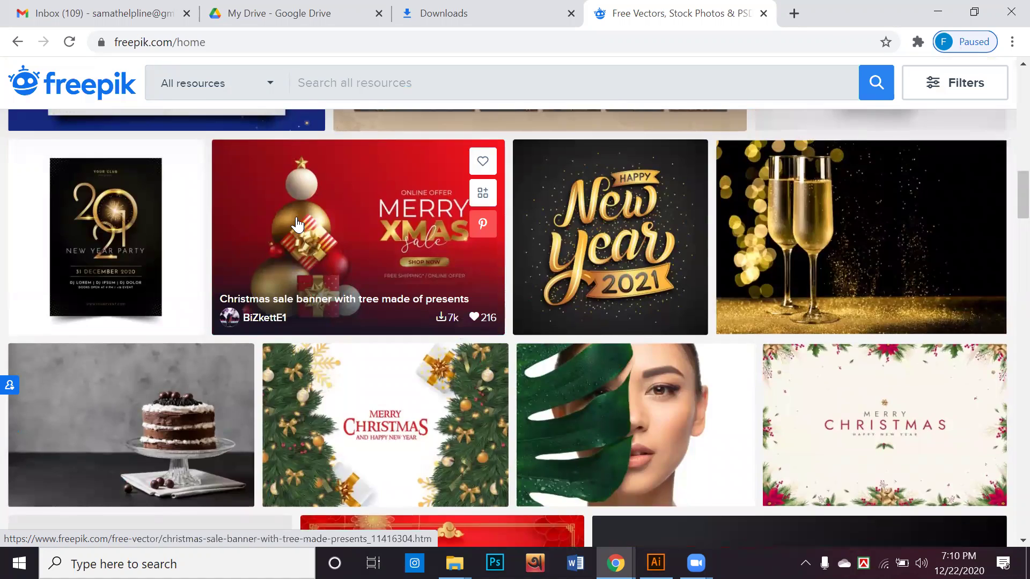
{"action": "scroll", "coordinate": [297, 220], "scroll_direction": "up", "scroll_amount": 1}
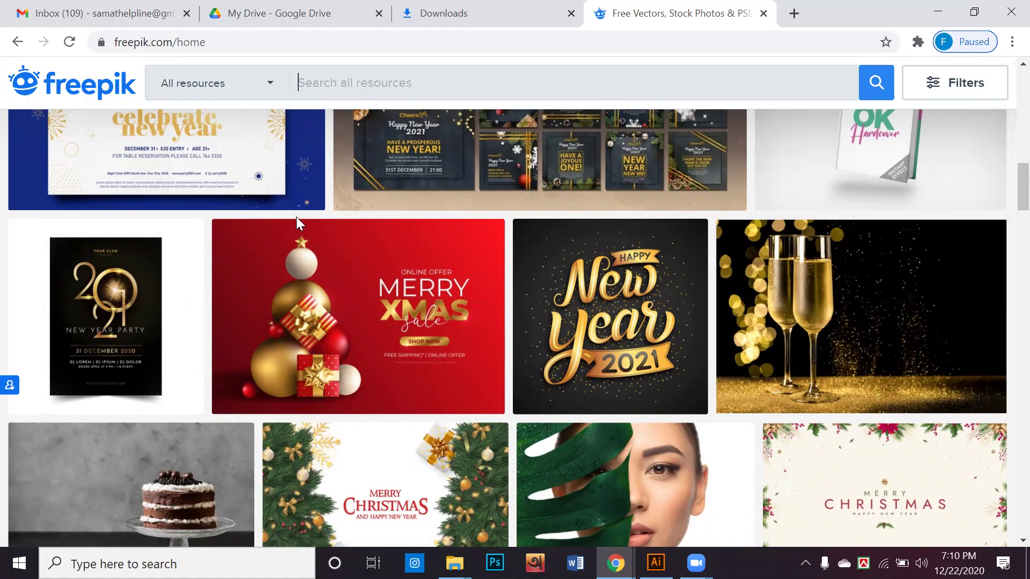
{"action": "mouse_move", "coordinate": [296, 222]}
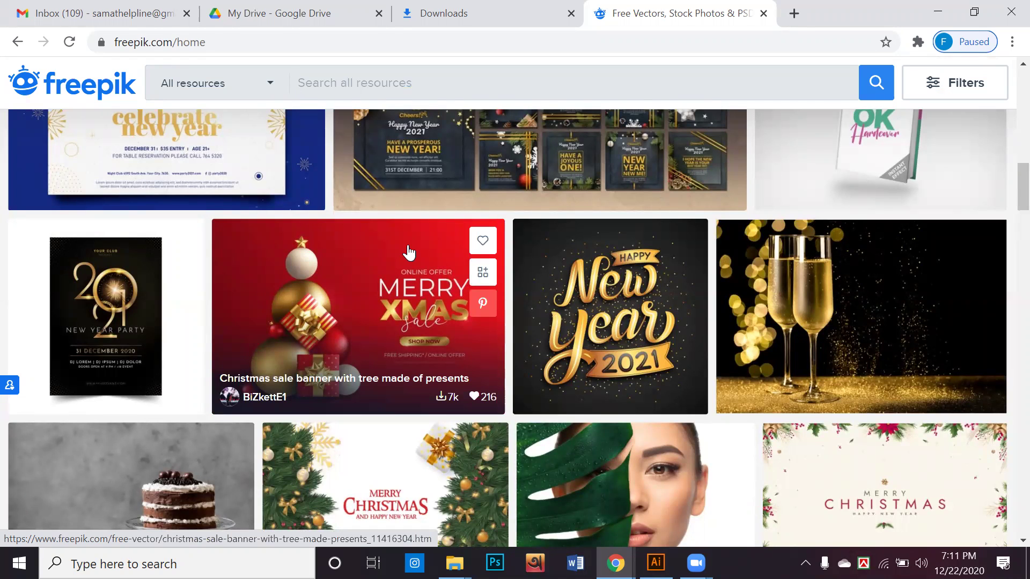
Step: Search all Freepik resources for walking
{"action": "scroll", "coordinate": [379, 349], "scroll_direction": "up", "scroll_amount": 5}
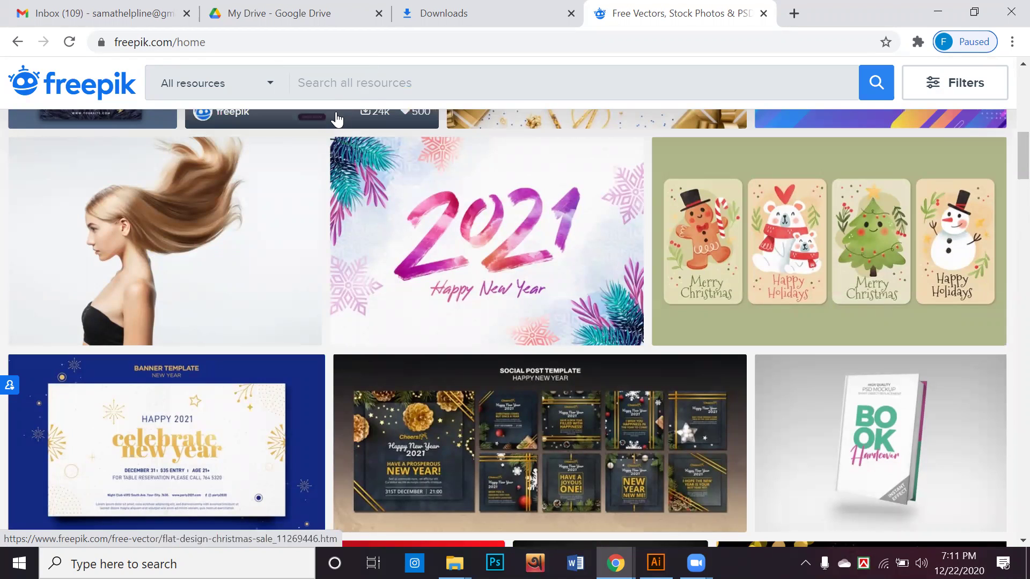
{"action": "type", "text": "wal"}
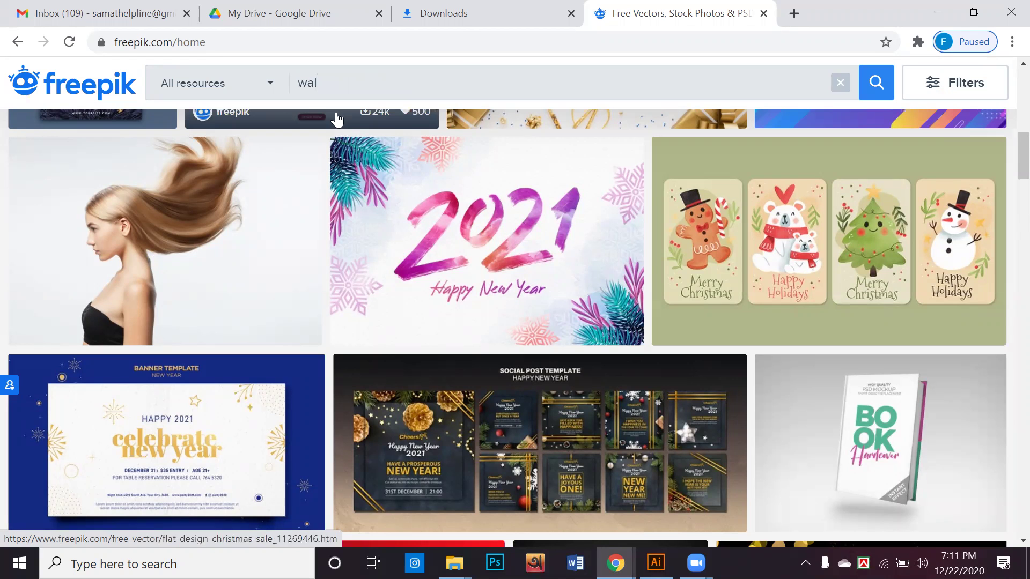
{"action": "type", "text": "king"}
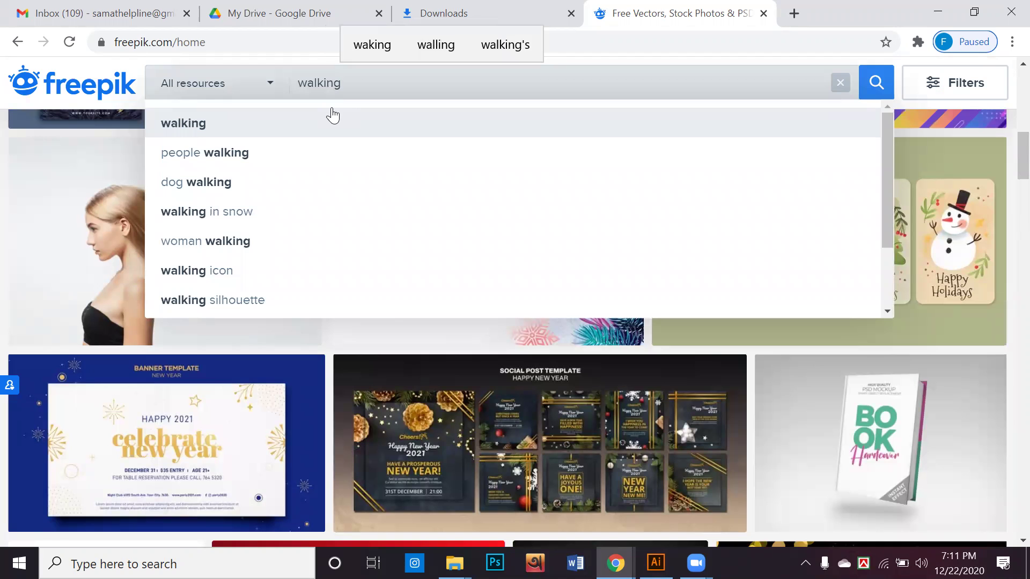
{"action": "left_click", "coordinate": [331, 112]}
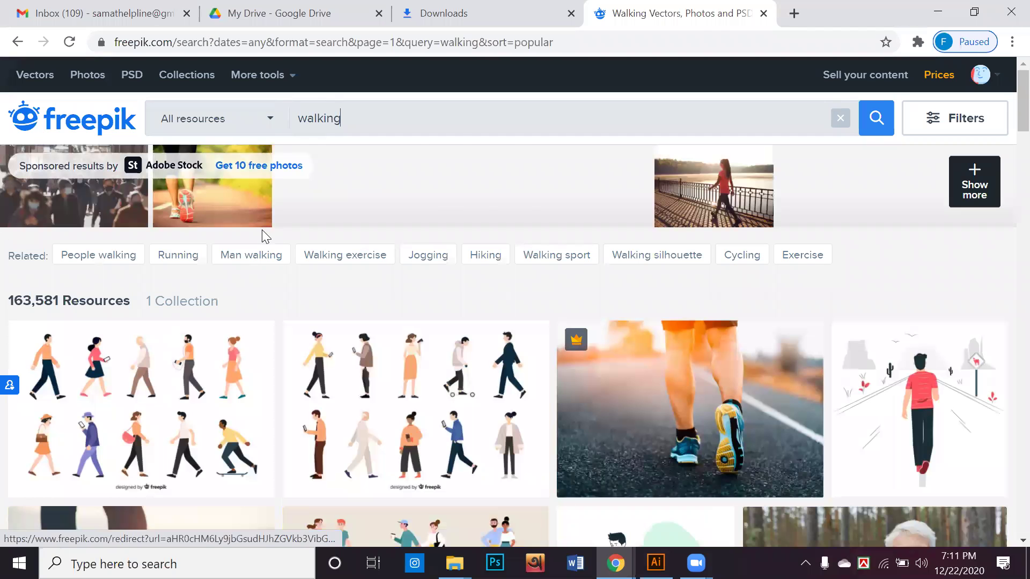
Step: Open the "Back to work concept illustration" from the walking results in a new browser tab
{"action": "scroll", "coordinate": [268, 225], "scroll_direction": "down", "scroll_amount": 5}
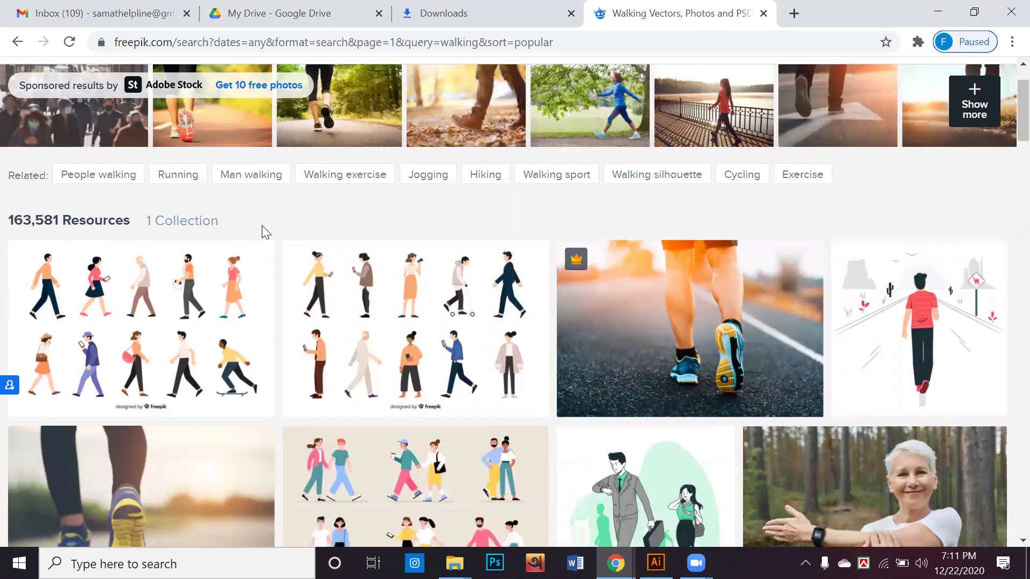
{"action": "scroll", "coordinate": [262, 233], "scroll_direction": "down", "scroll_amount": 2}
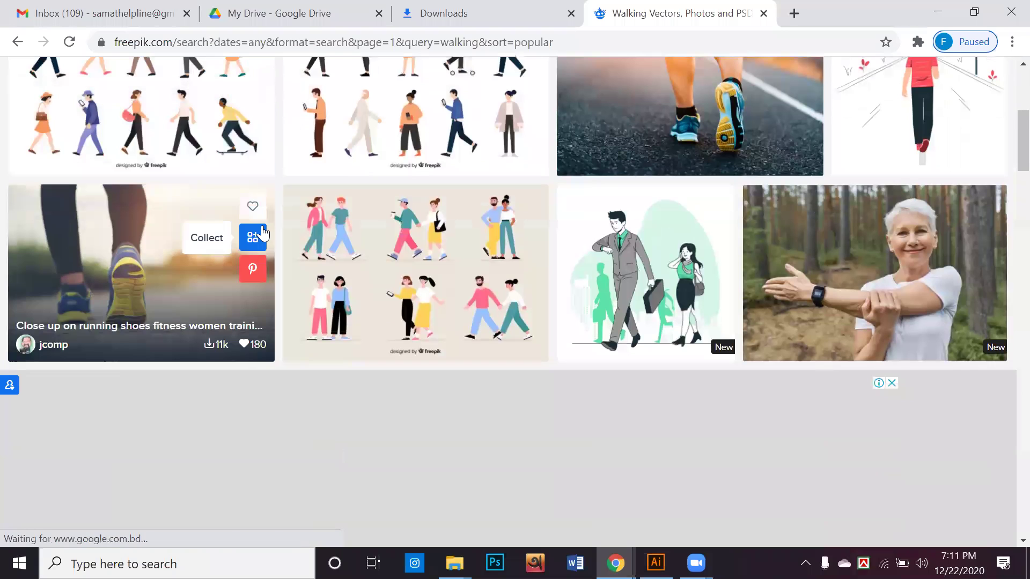
{"action": "scroll", "coordinate": [259, 236], "scroll_direction": "down", "scroll_amount": 2}
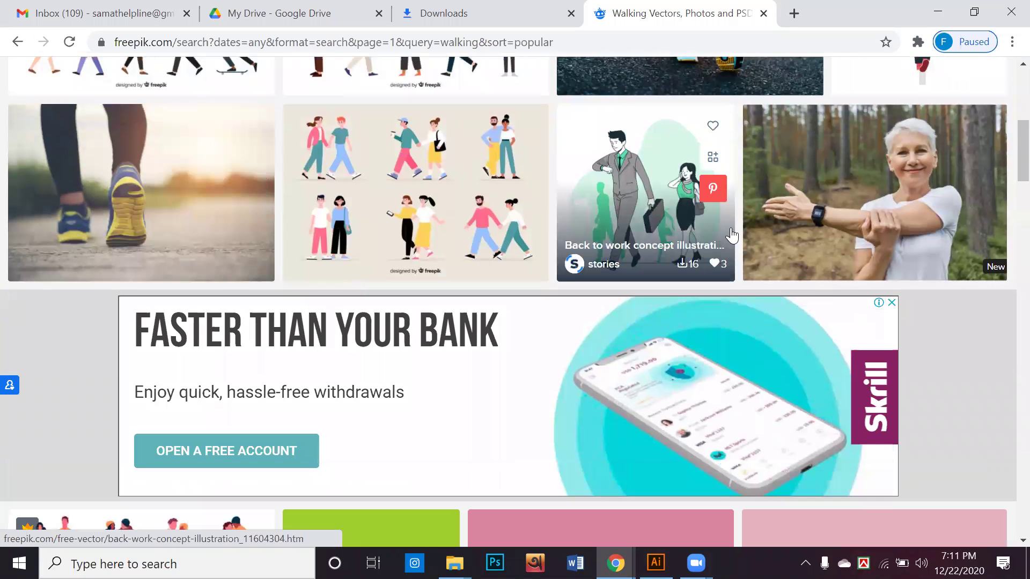
{"action": "right_click", "coordinate": [652, 164]}
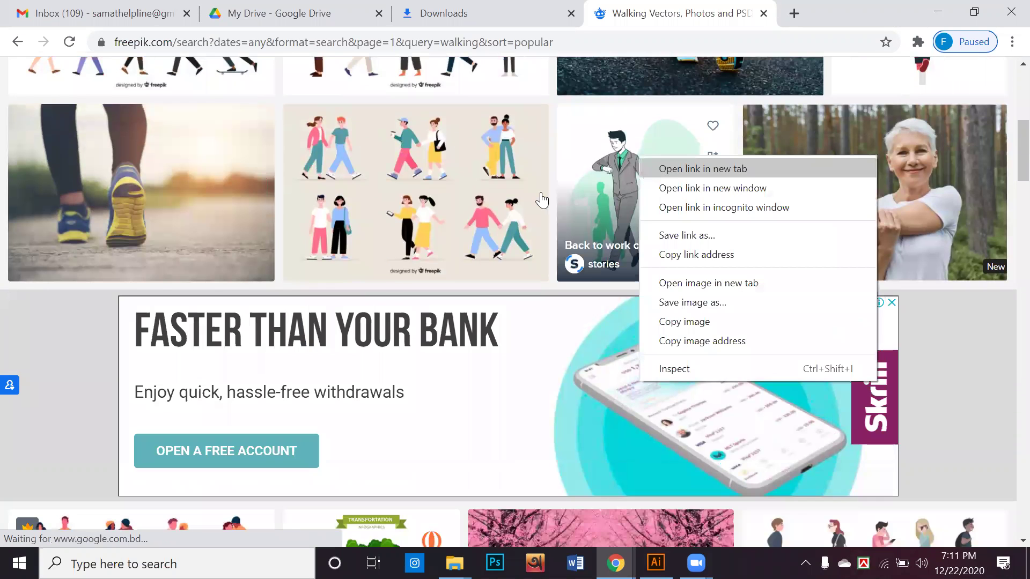
{"action": "key", "text": "t"}
Step: Open the "People doing different actions" vector from the walking results in a new browser tab
{"action": "scroll", "coordinate": [515, 194], "scroll_direction": "down", "scroll_amount": 3}
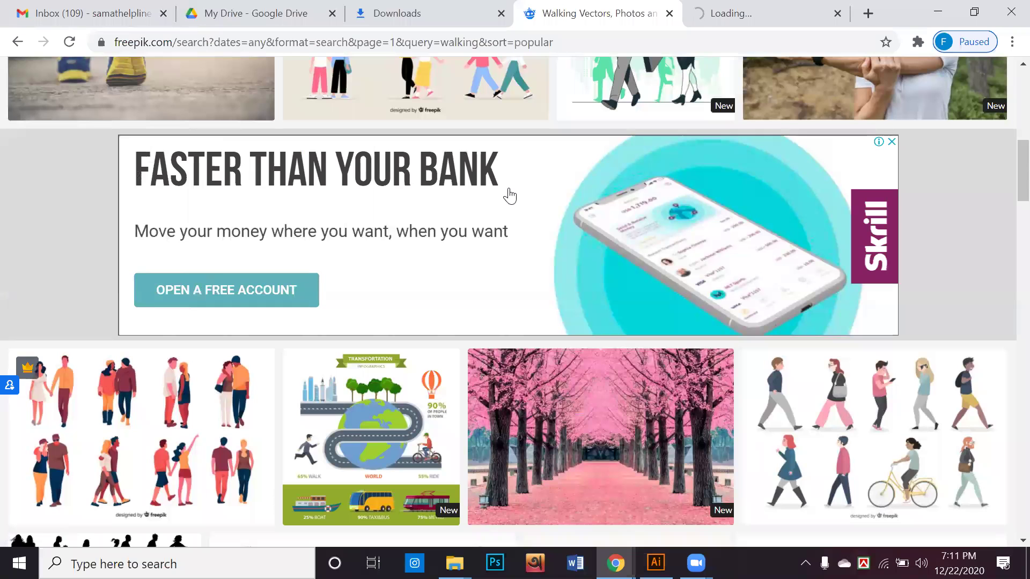
{"action": "scroll", "coordinate": [510, 197], "scroll_direction": "down", "scroll_amount": 3}
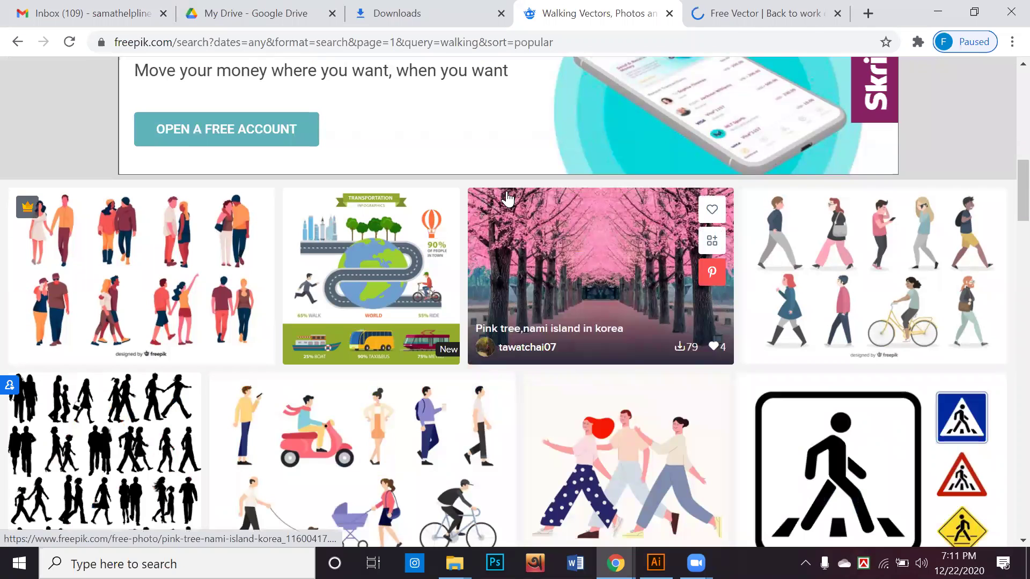
{"action": "scroll", "coordinate": [507, 199], "scroll_direction": "up", "scroll_amount": 5}
{"action": "scroll", "coordinate": [505, 199], "scroll_direction": "down", "scroll_amount": 7}
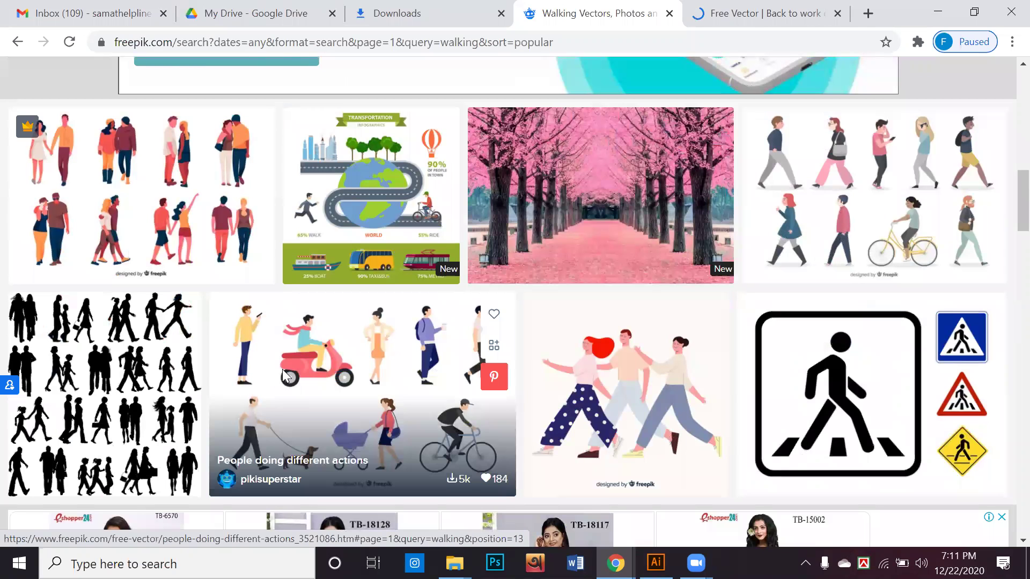
{"action": "right_click", "coordinate": [282, 139]}
{"action": "left_click", "coordinate": [352, 158]}
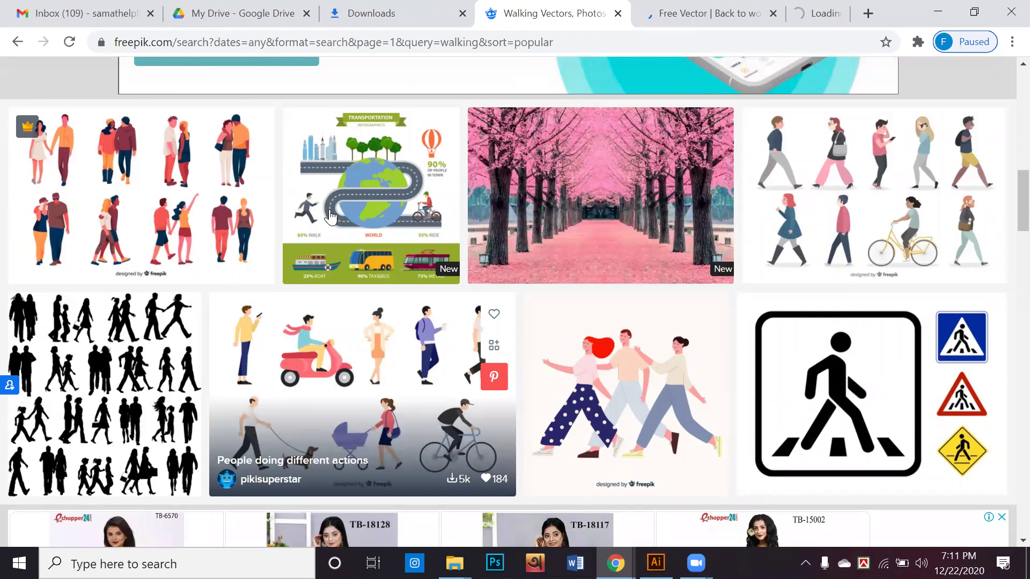
Step: Open the illustration of people walking to their jobs wearing masks in a new browser tab
{"action": "scroll", "coordinate": [328, 220], "scroll_direction": "down", "scroll_amount": 14}
{"action": "scroll", "coordinate": [320, 224], "scroll_direction": "up", "scroll_amount": 5}
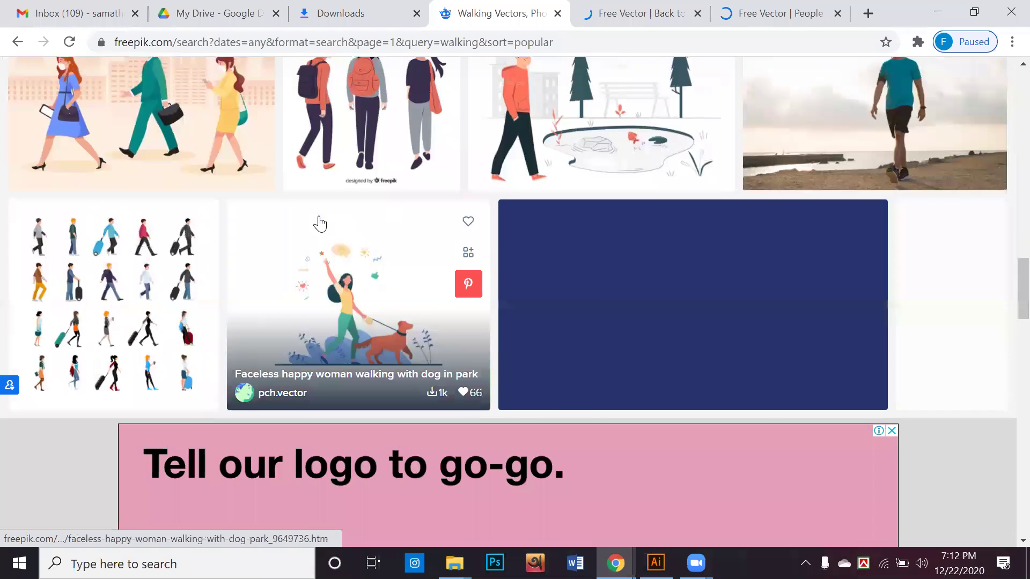
{"action": "right_click", "coordinate": [110, 294]}
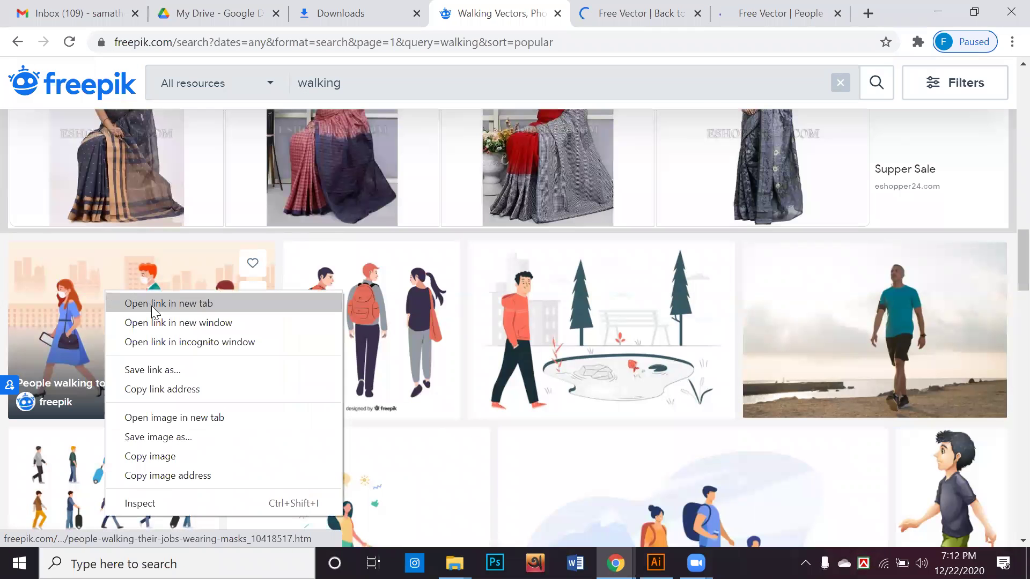
{"action": "left_click", "coordinate": [151, 303]}
Step: Open the "Passing by concept illustration" further down the walking results in a new browser tab
{"action": "scroll", "coordinate": [153, 370], "scroll_direction": "up", "scroll_amount": 3}
{"action": "scroll", "coordinate": [152, 370], "scroll_direction": "down", "scroll_amount": 8}
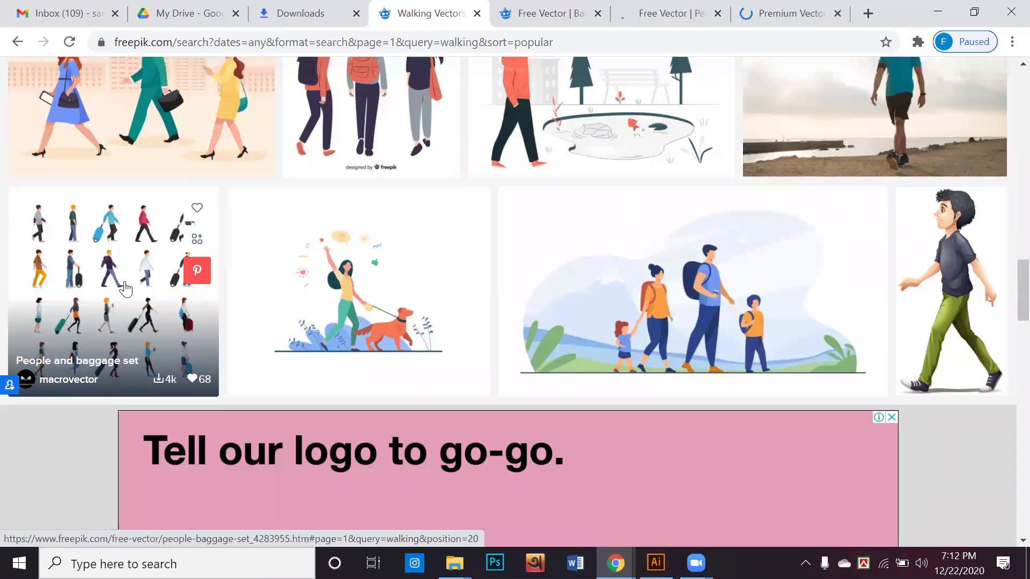
{"action": "scroll", "coordinate": [125, 290], "scroll_direction": "down", "scroll_amount": 8}
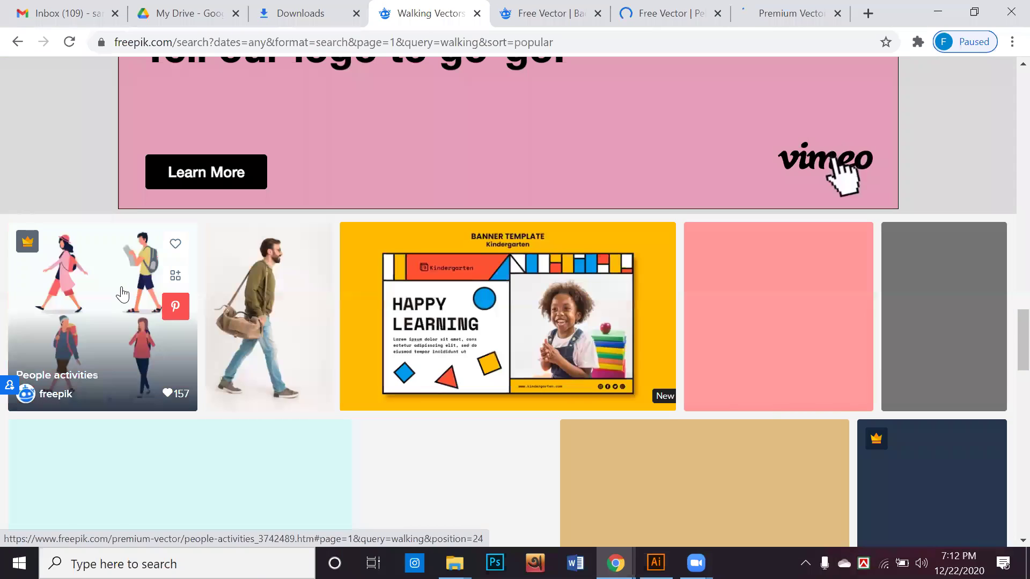
{"action": "scroll", "coordinate": [122, 294], "scroll_direction": "down", "scroll_amount": 3}
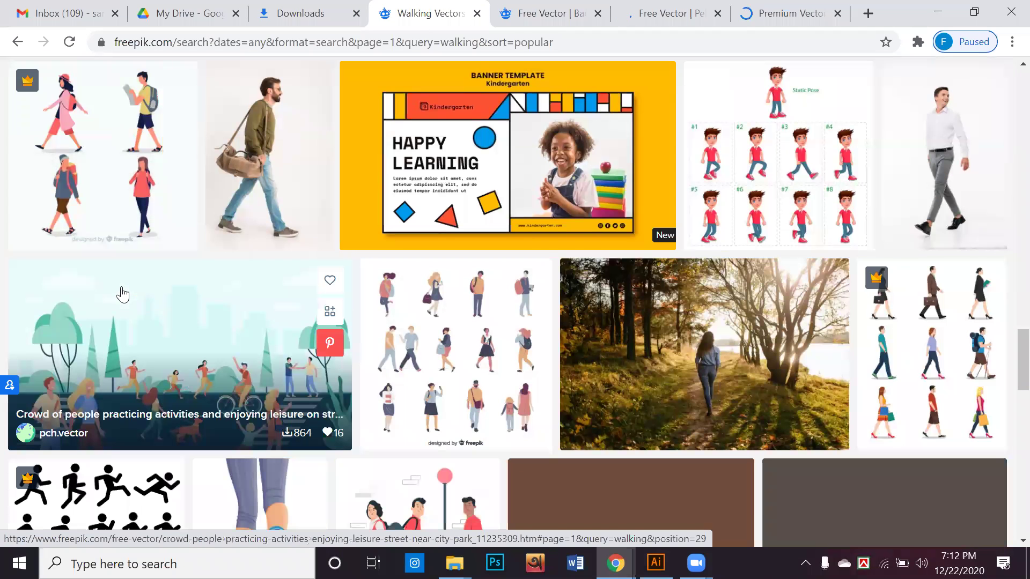
{"action": "scroll", "coordinate": [122, 294], "scroll_direction": "down", "scroll_amount": 3}
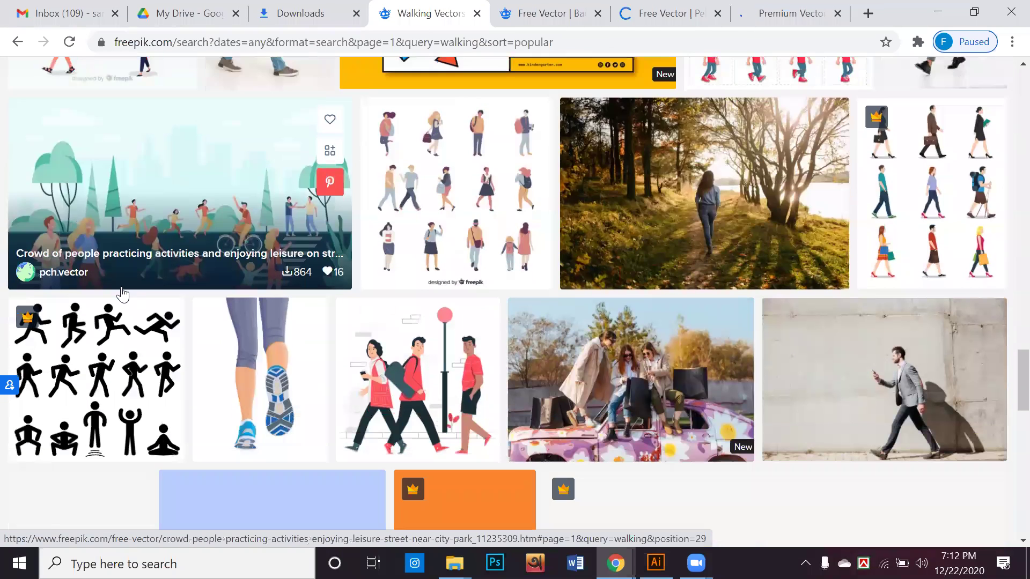
{"action": "scroll", "coordinate": [122, 294], "scroll_direction": "down", "scroll_amount": 3}
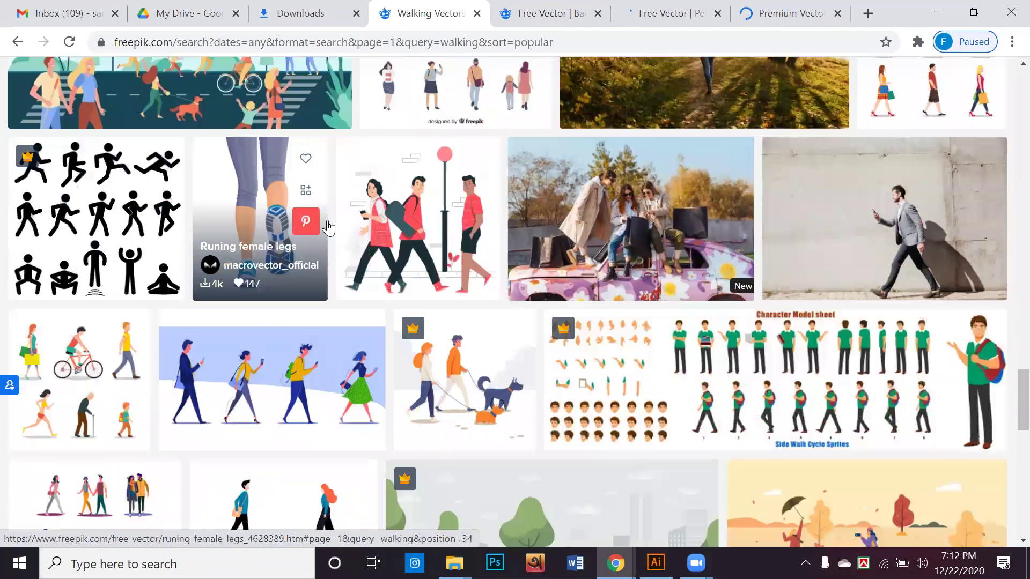
{"action": "right_click", "coordinate": [406, 217]}
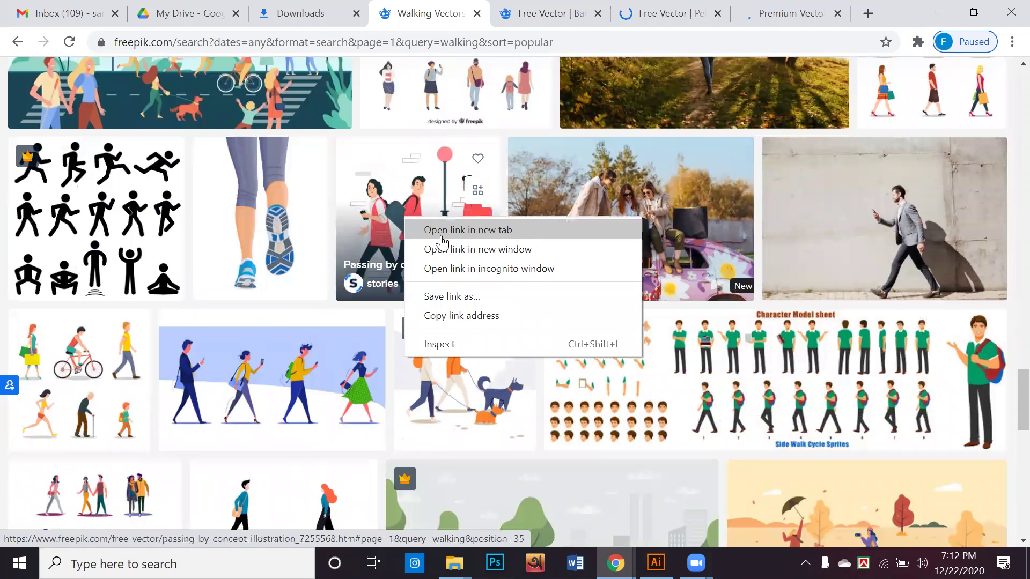
{"action": "left_click", "coordinate": [429, 228]}
Step: Open the "Group of walking people checking smartphones" vector in a new browser tab
{"action": "scroll", "coordinate": [290, 294], "scroll_direction": "down", "scroll_amount": 2}
{"action": "right_click", "coordinate": [290, 294]}
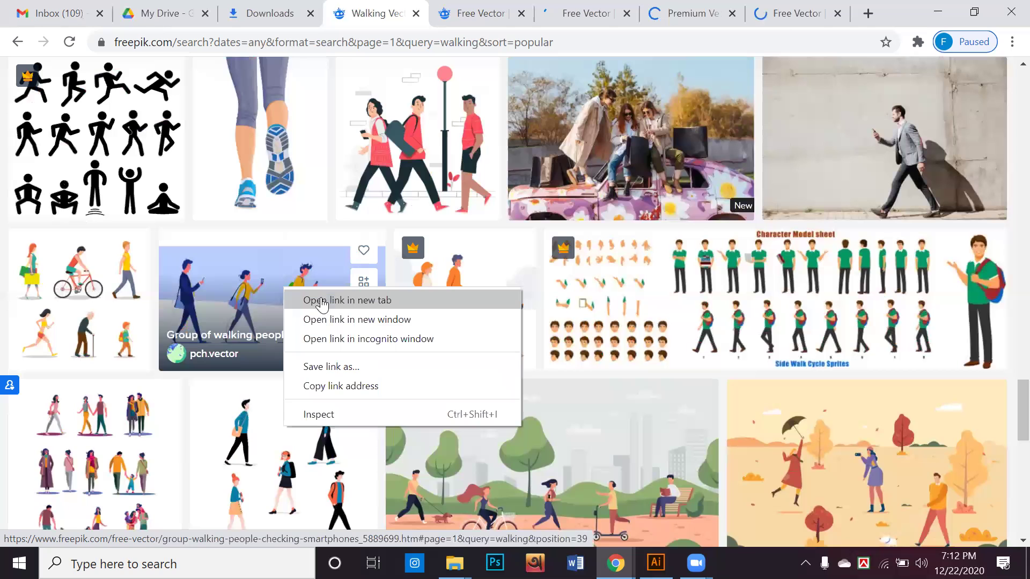
{"action": "left_click", "coordinate": [320, 298]}
Step: Go to page 2 of the walking search results
{"action": "scroll", "coordinate": [246, 302], "scroll_direction": "down", "scroll_amount": 3}
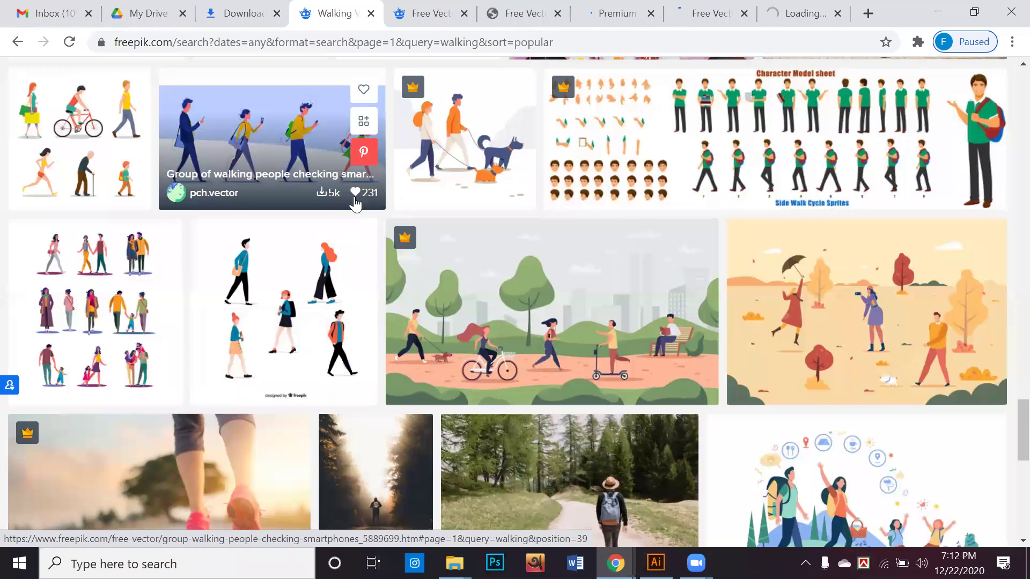
{"action": "scroll", "coordinate": [330, 208], "scroll_direction": "down", "scroll_amount": 3}
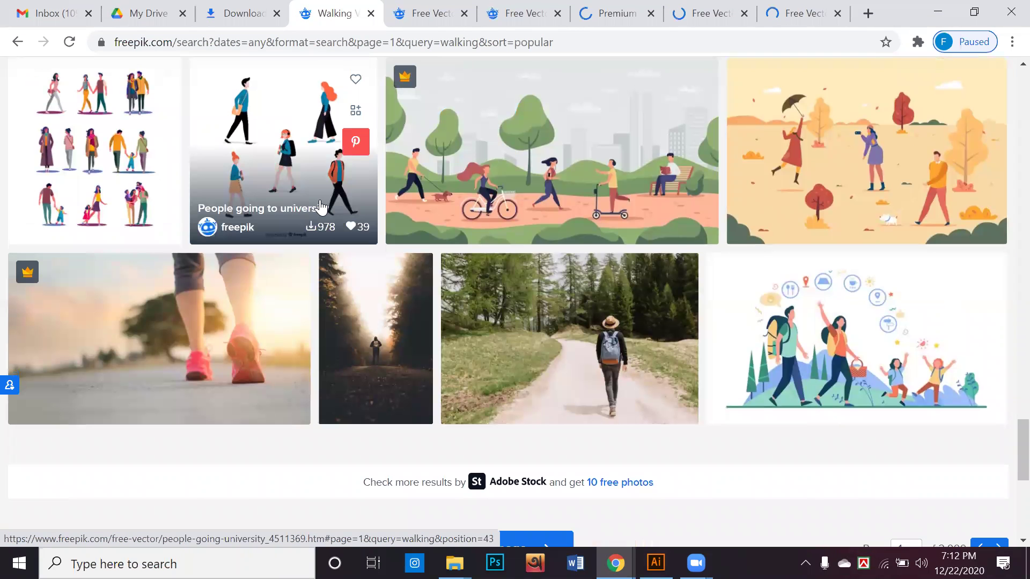
{"action": "scroll", "coordinate": [320, 207], "scroll_direction": "down", "scroll_amount": 5}
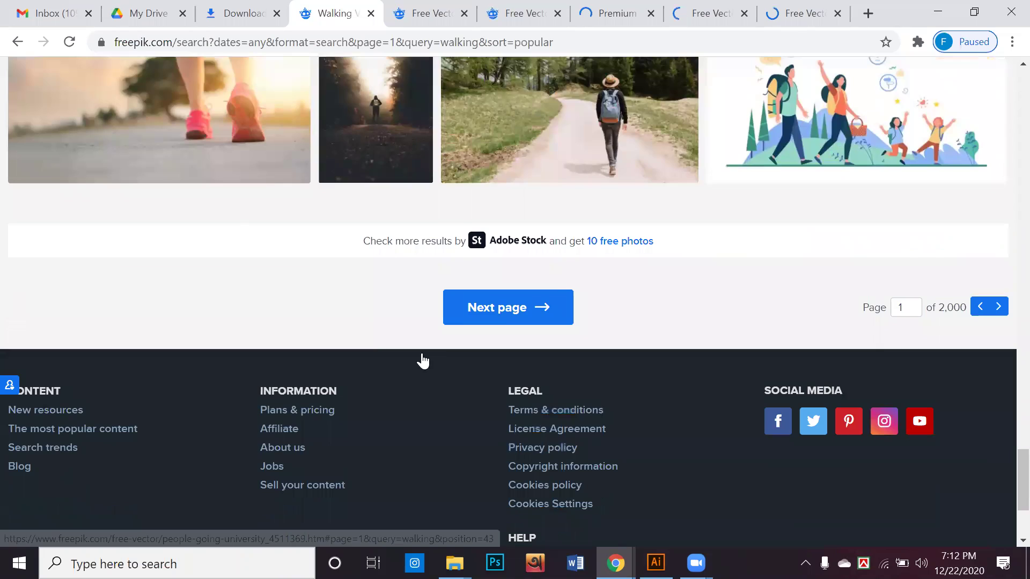
{"action": "left_click", "coordinate": [503, 308]}
{"action": "left_click", "coordinate": [865, 13]}
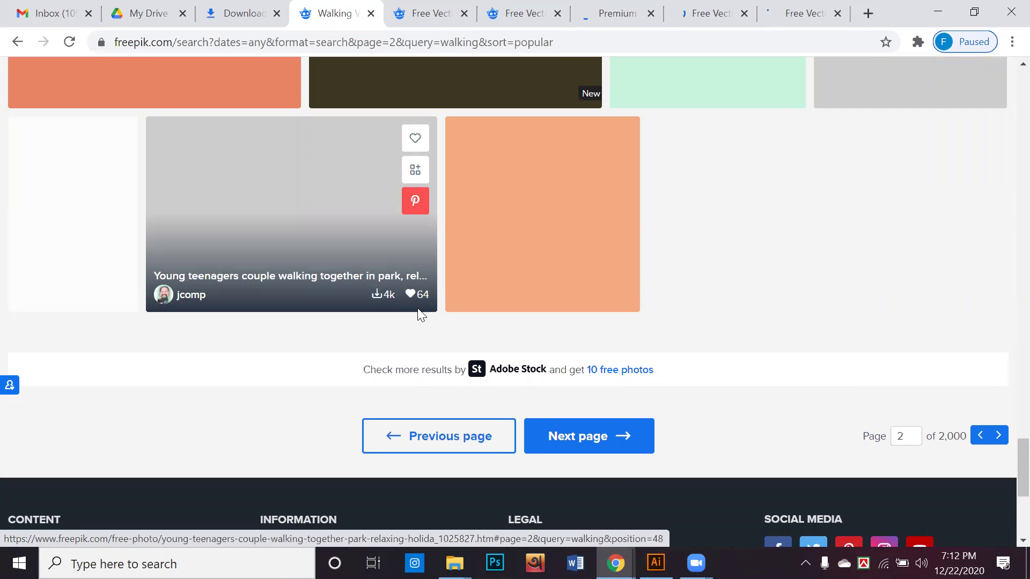
Step: Open the "Walking around concept illustration" near the end of results page 2 in a new browser tab
{"action": "scroll", "coordinate": [421, 315], "scroll_direction": "down", "scroll_amount": 1}
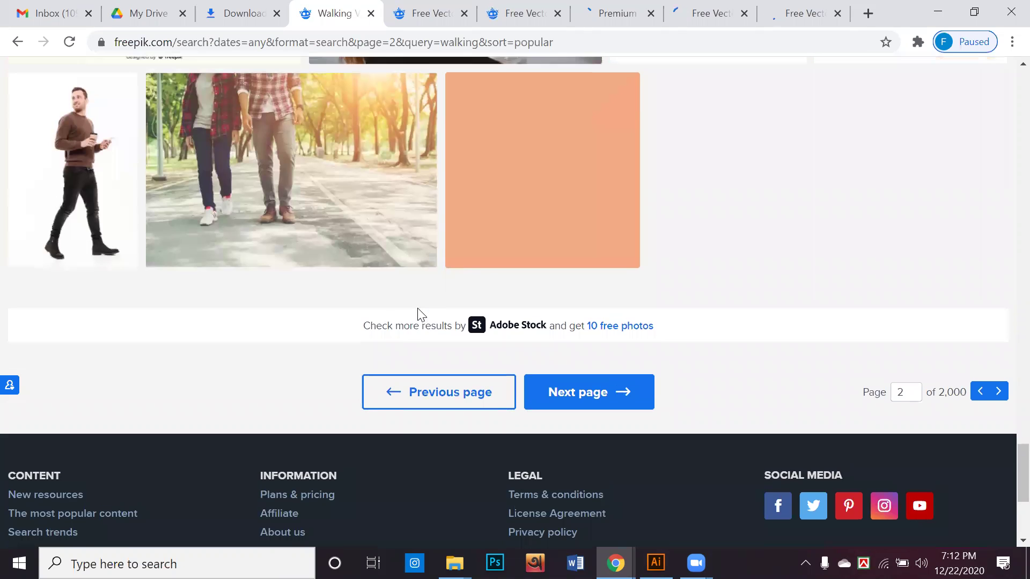
{"action": "scroll", "coordinate": [419, 316], "scroll_direction": "up", "scroll_amount": 7}
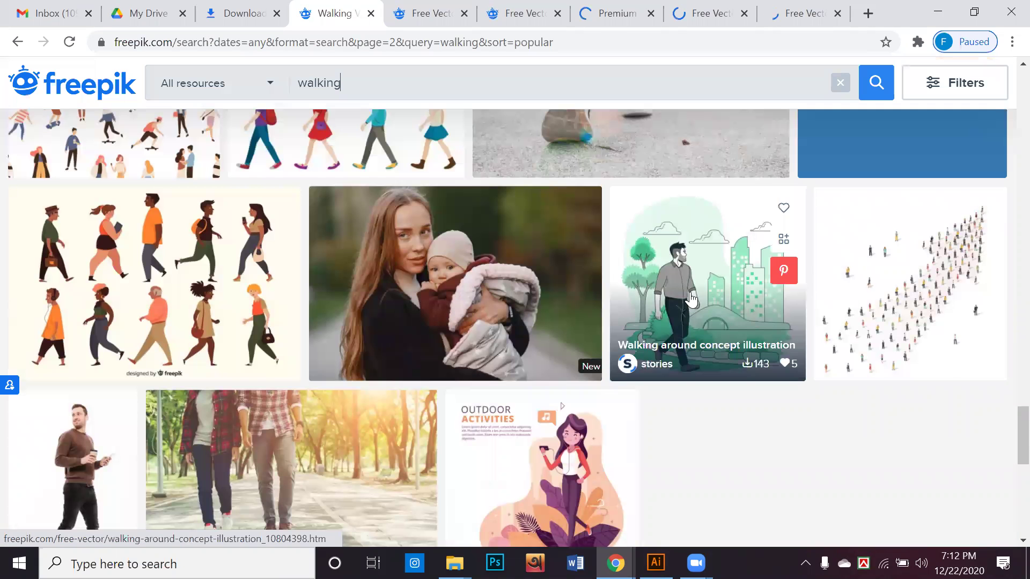
{"action": "scroll", "coordinate": [651, 326], "scroll_direction": "up", "scroll_amount": 4}
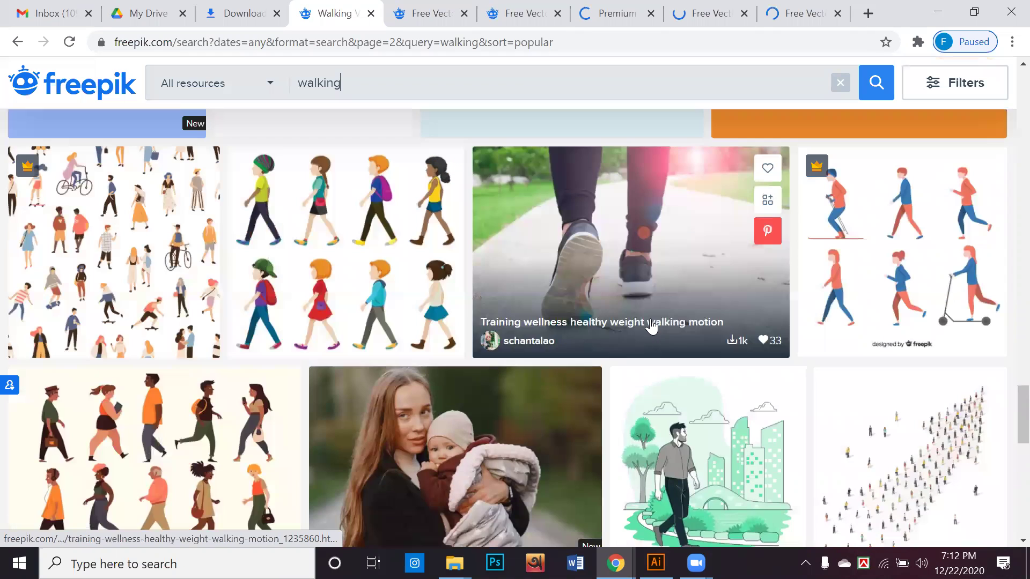
{"action": "scroll", "coordinate": [719, 299], "scroll_direction": "down", "scroll_amount": 2}
{"action": "right_click", "coordinate": [719, 299]}
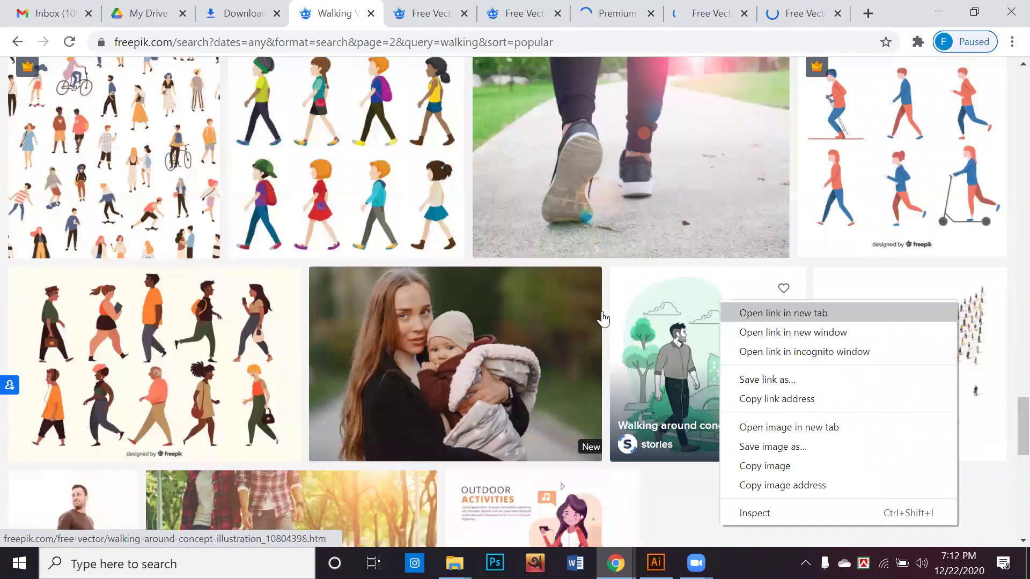
{"action": "key", "text": "Return"}
Step: Look through the second page of walking results for more suitable vector illustrations and photos
{"action": "scroll", "coordinate": [603, 319], "scroll_direction": "up", "scroll_amount": 5}
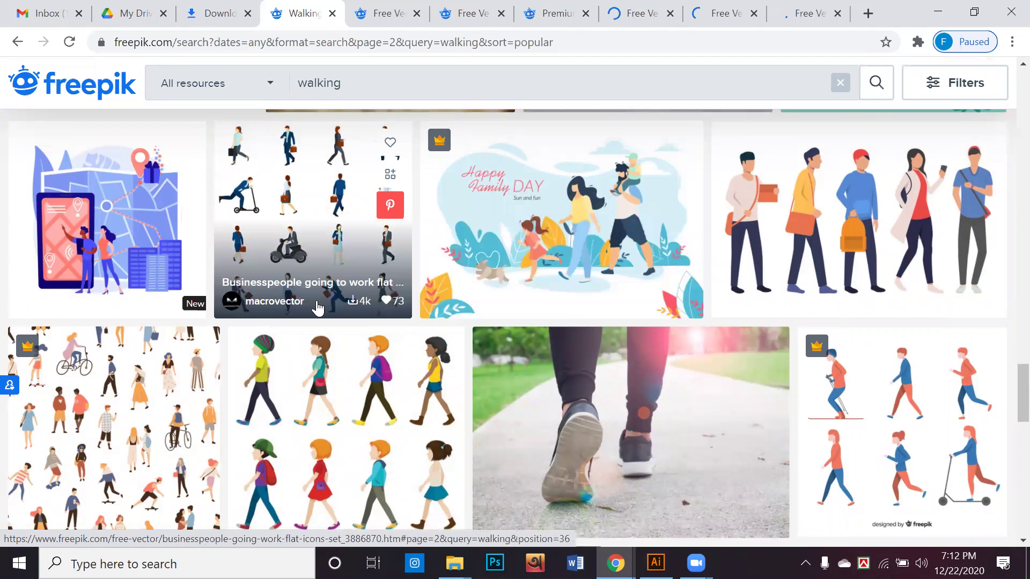
{"action": "scroll", "coordinate": [318, 308], "scroll_direction": "up", "scroll_amount": 3}
{"action": "scroll", "coordinate": [317, 309], "scroll_direction": "down", "scroll_amount": 1}
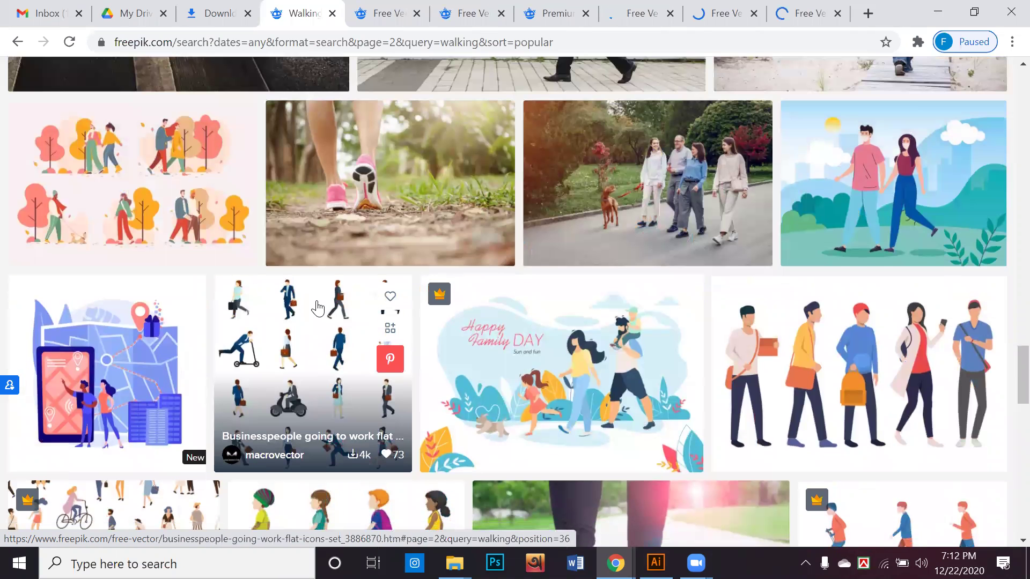
{"action": "scroll", "coordinate": [318, 308], "scroll_direction": "up", "scroll_amount": 2}
{"action": "scroll", "coordinate": [317, 308], "scroll_direction": "up", "scroll_amount": 6}
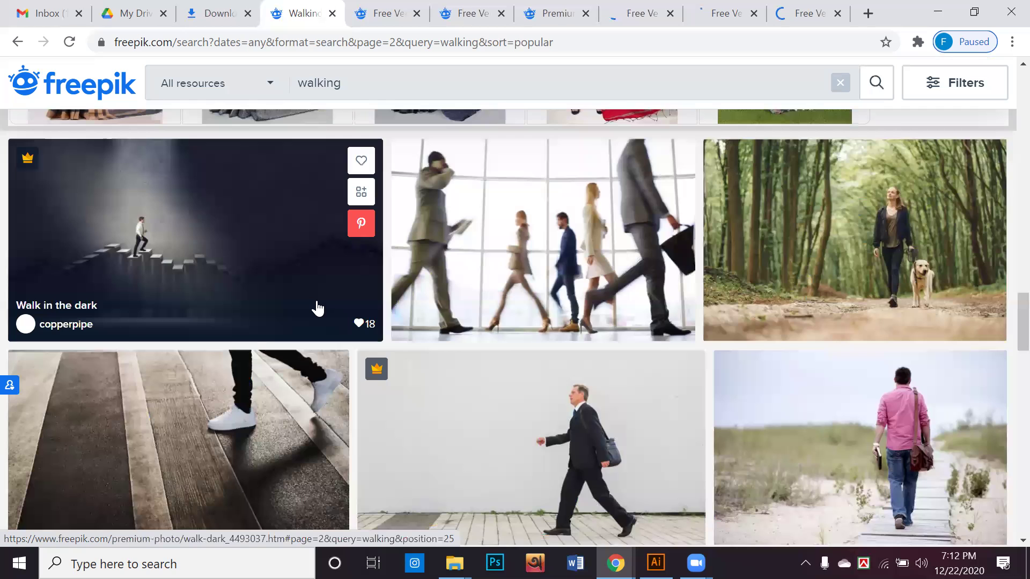
{"action": "scroll", "coordinate": [317, 308], "scroll_direction": "up", "scroll_amount": 2}
{"action": "scroll", "coordinate": [318, 309], "scroll_direction": "up", "scroll_amount": 4}
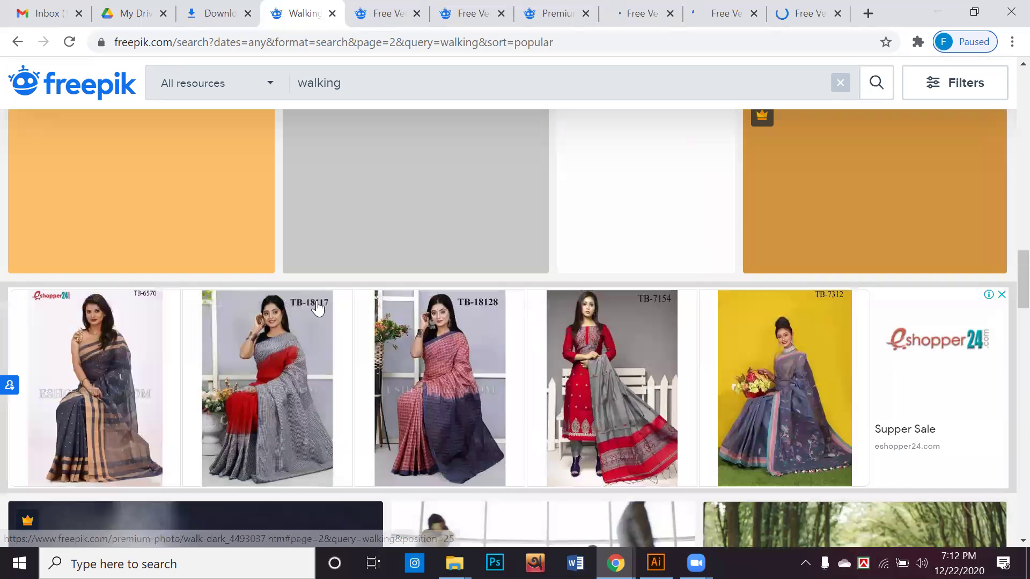
{"action": "scroll", "coordinate": [318, 307], "scroll_direction": "up", "scroll_amount": 1}
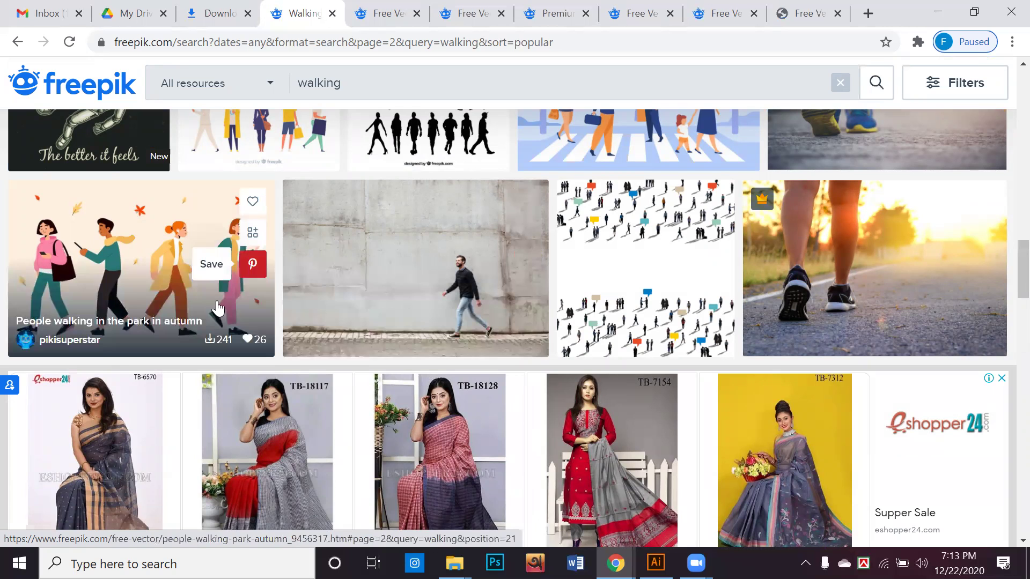
{"action": "scroll", "coordinate": [209, 312], "scroll_direction": "down", "scroll_amount": 2}
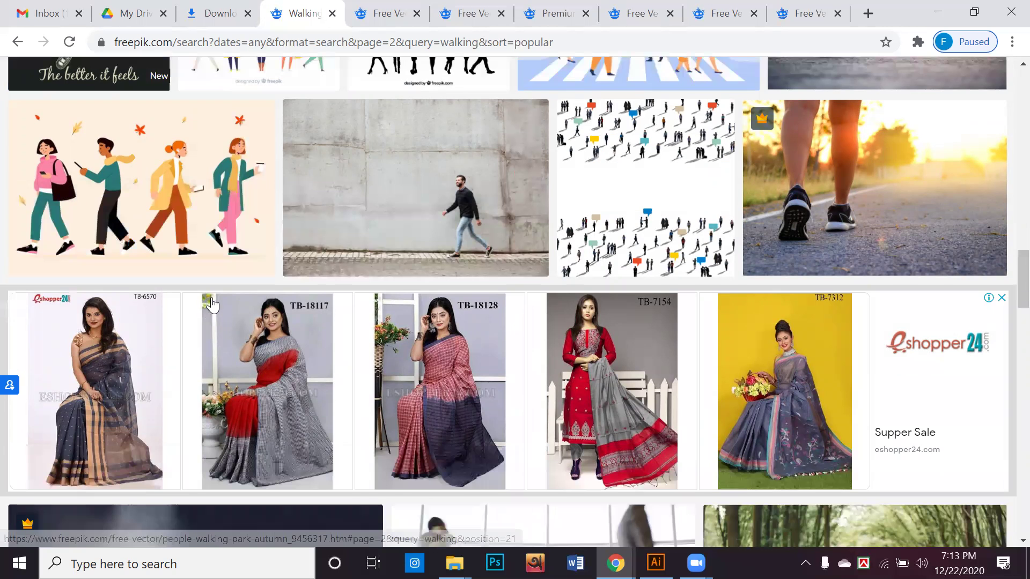
{"action": "scroll", "coordinate": [209, 306], "scroll_direction": "down", "scroll_amount": 3}
{"action": "scroll", "coordinate": [206, 302], "scroll_direction": "down", "scroll_amount": 3}
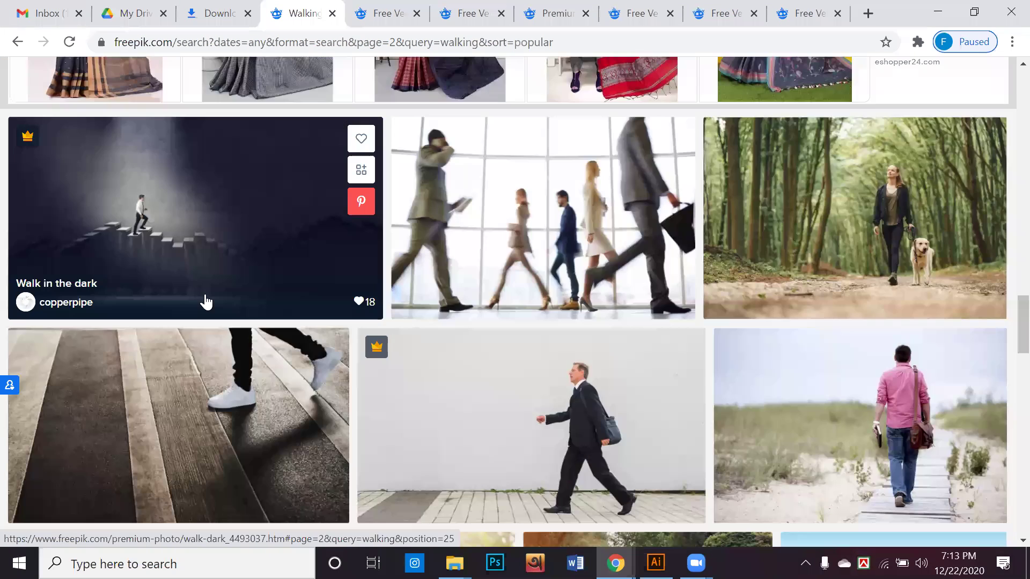
{"action": "scroll", "coordinate": [206, 302], "scroll_direction": "down", "scroll_amount": 5}
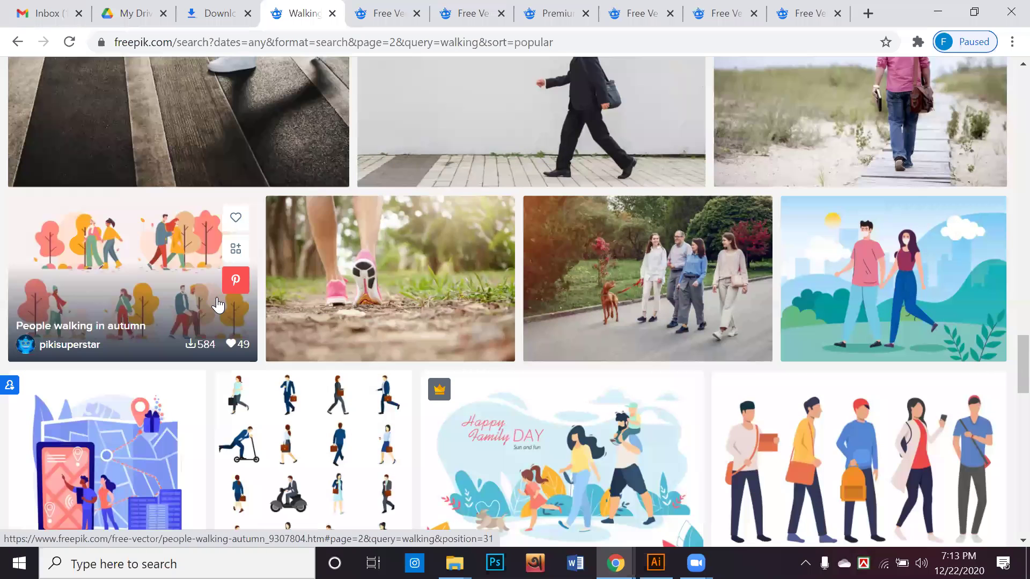
{"action": "scroll", "coordinate": [221, 306], "scroll_direction": "down", "scroll_amount": 3}
{"action": "scroll", "coordinate": [219, 307], "scroll_direction": "down", "scroll_amount": 3}
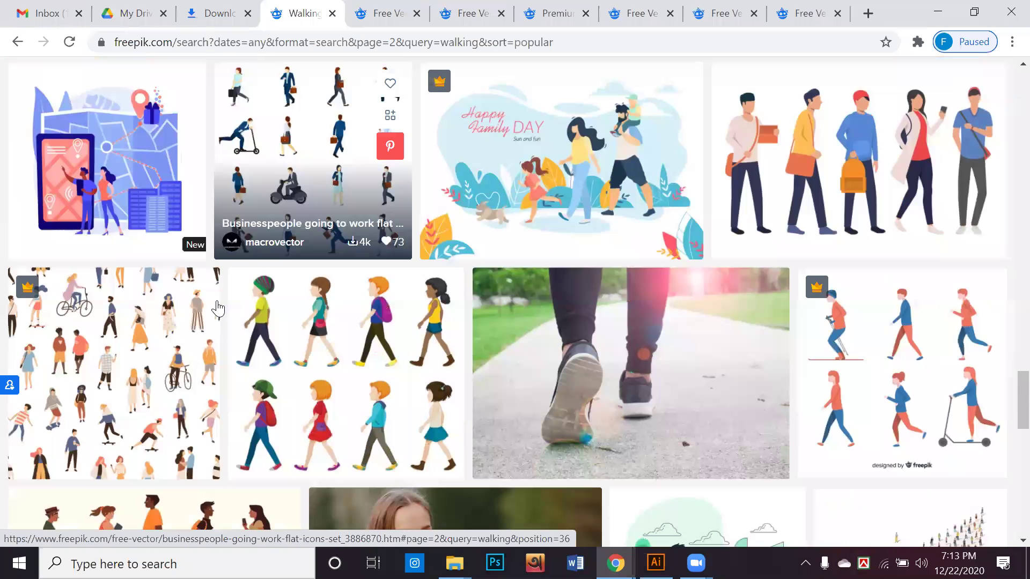
{"action": "scroll", "coordinate": [217, 308], "scroll_direction": "down", "scroll_amount": 1}
{"action": "scroll", "coordinate": [218, 308], "scroll_direction": "down", "scroll_amount": 4}
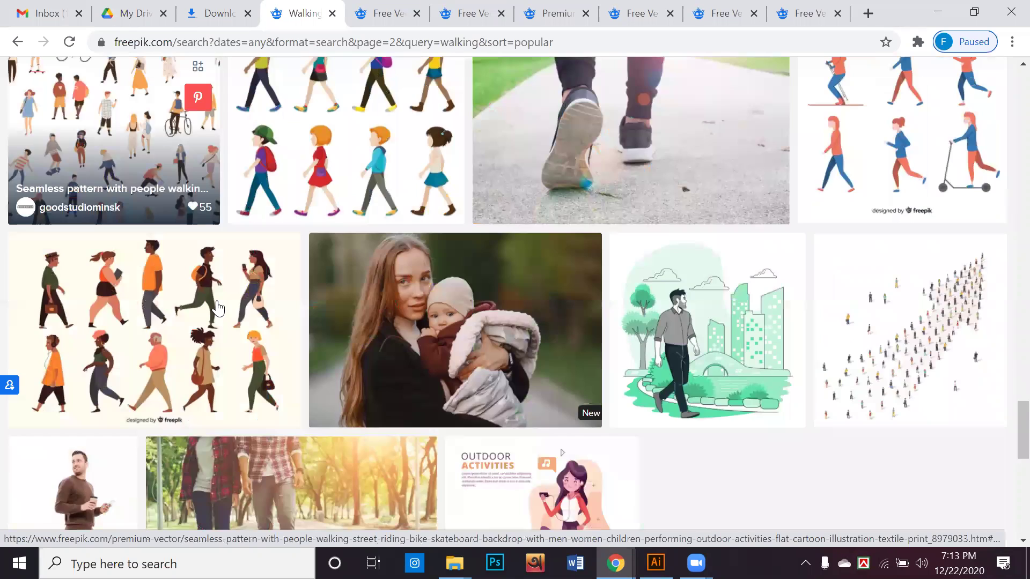
{"action": "scroll", "coordinate": [218, 309], "scroll_direction": "down", "scroll_amount": 1}
{"action": "scroll", "coordinate": [906, 394], "scroll_direction": "up", "scroll_amount": 20}
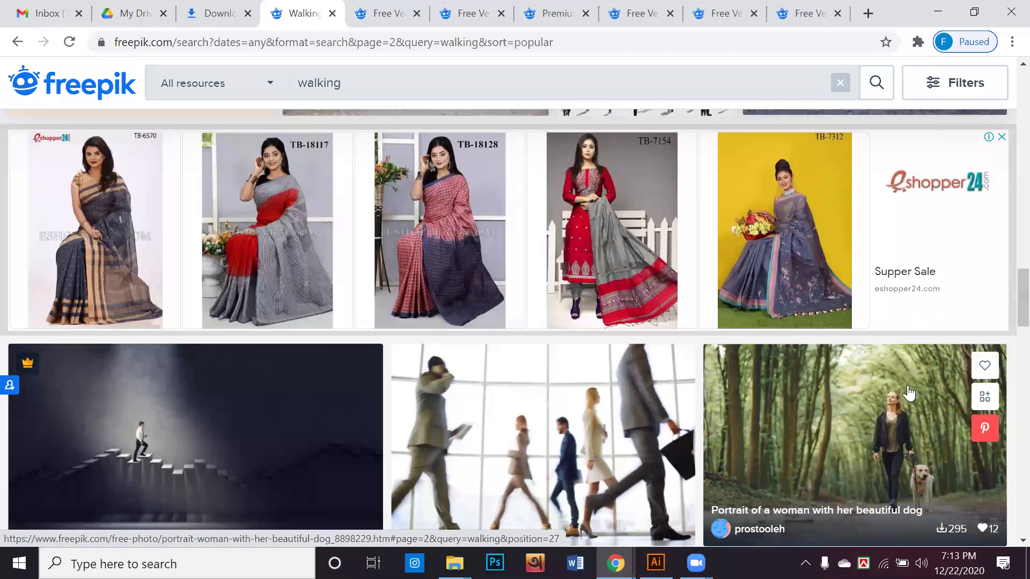
{"action": "scroll", "coordinate": [901, 393], "scroll_direction": "up", "scroll_amount": 7}
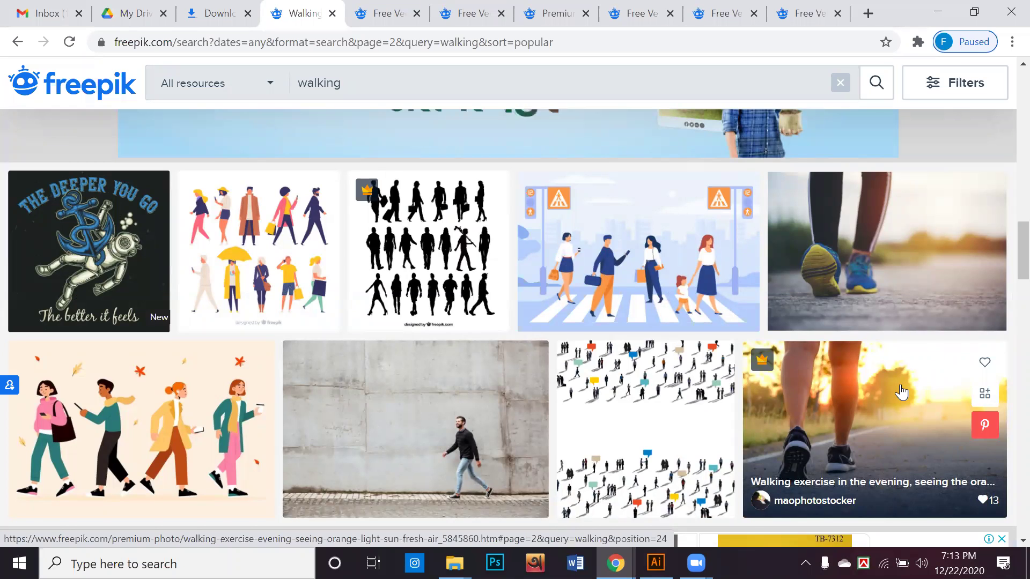
{"action": "scroll", "coordinate": [902, 393], "scroll_direction": "up", "scroll_amount": 8}
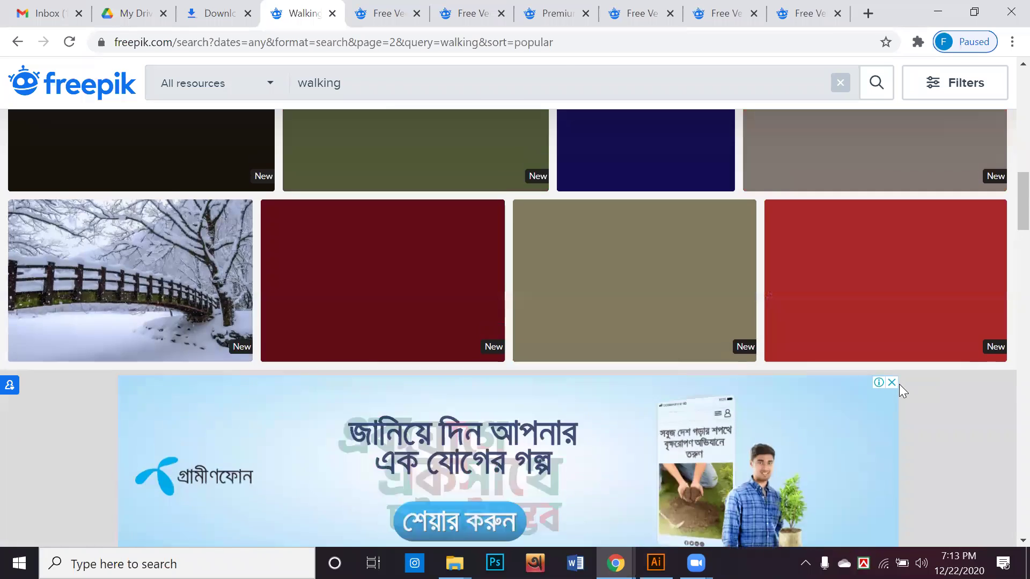
{"action": "scroll", "coordinate": [899, 384], "scroll_direction": "up", "scroll_amount": 6}
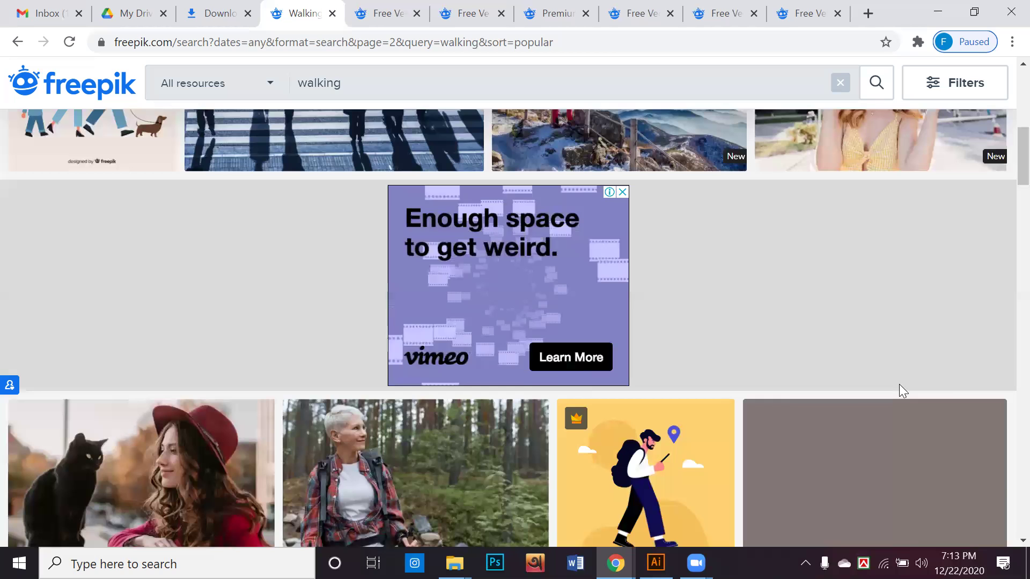
Step: Change the search term from walking to "people walking" and run the search across all resources
{"action": "scroll", "coordinate": [899, 384], "scroll_direction": "up", "scroll_amount": 2}
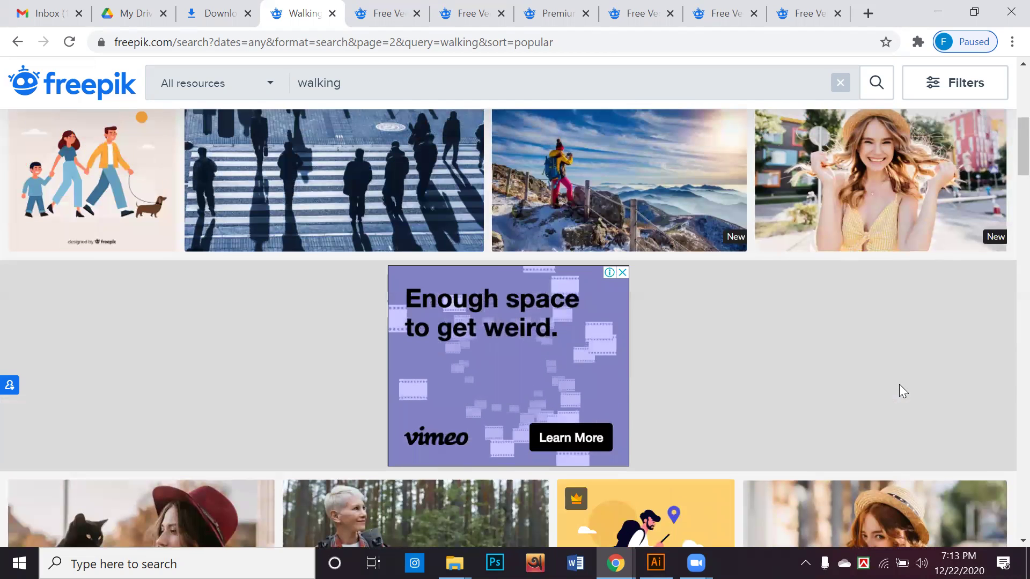
{"action": "scroll", "coordinate": [899, 384], "scroll_direction": "up", "scroll_amount": 4}
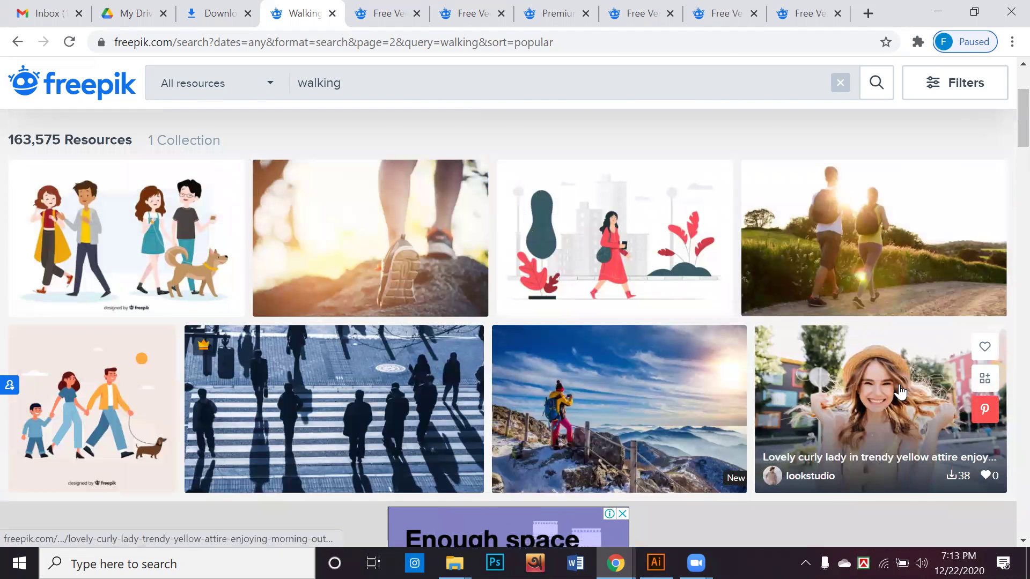
{"action": "scroll", "coordinate": [900, 392], "scroll_direction": "up", "scroll_amount": 3}
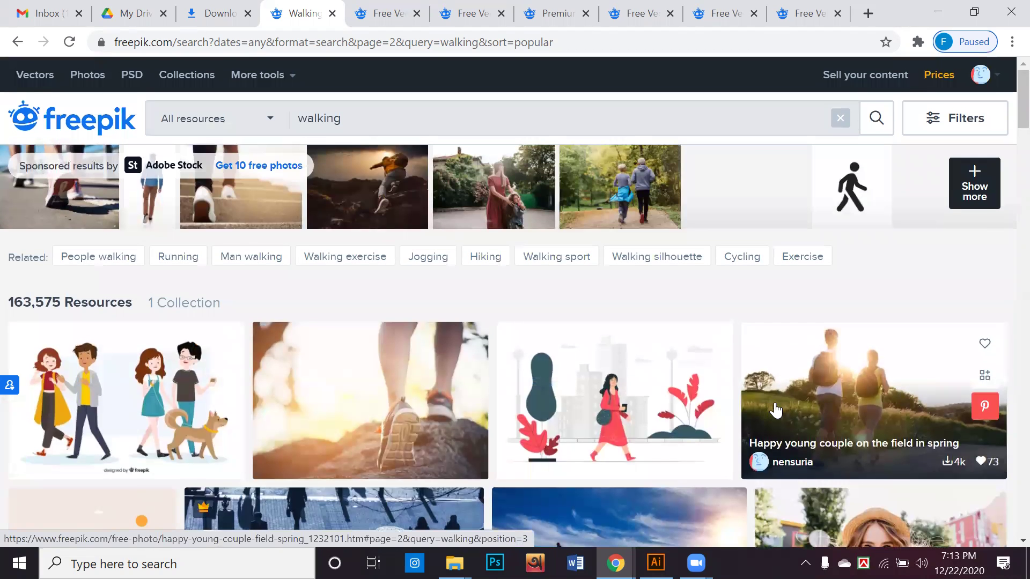
{"action": "left_click", "coordinate": [300, 119]}
{"action": "type", "text": "pep"}
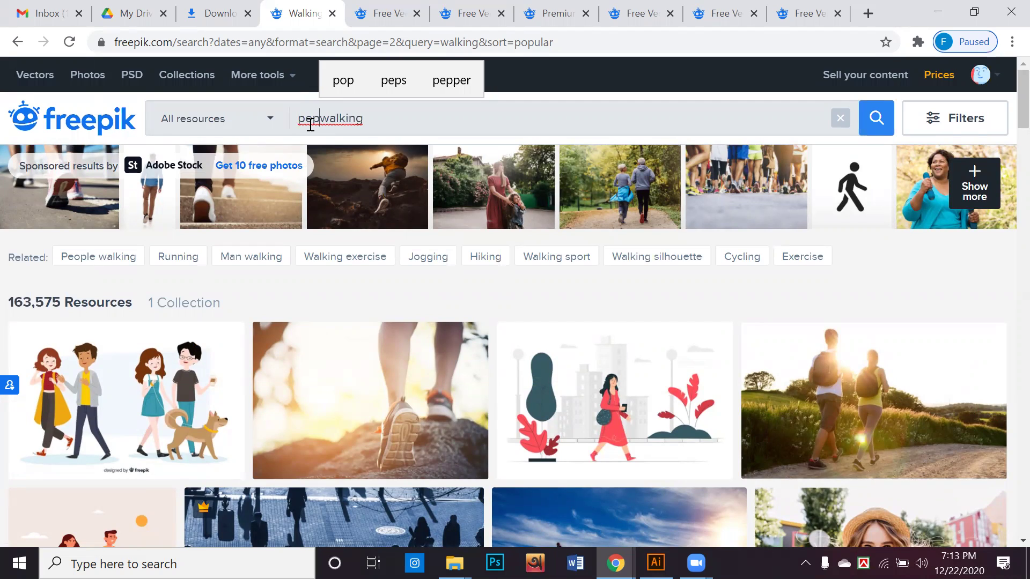
{"action": "key", "text": "BackSpace"}
{"action": "key", "text": "BackSpace"}
{"action": "key", "text": "BackSpace"}
{"action": "type", "text": "people"}
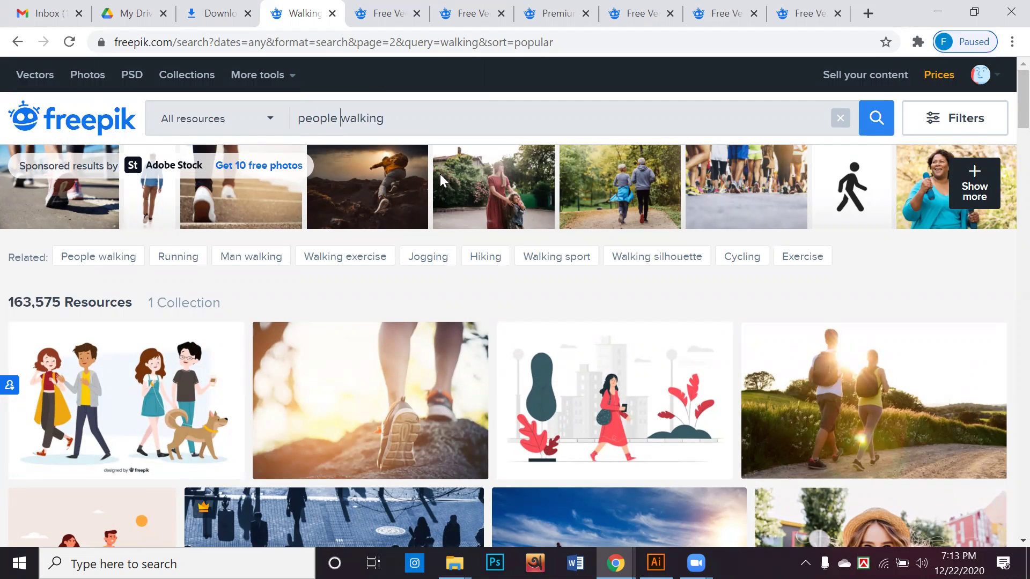
{"action": "left_click", "coordinate": [872, 122]}
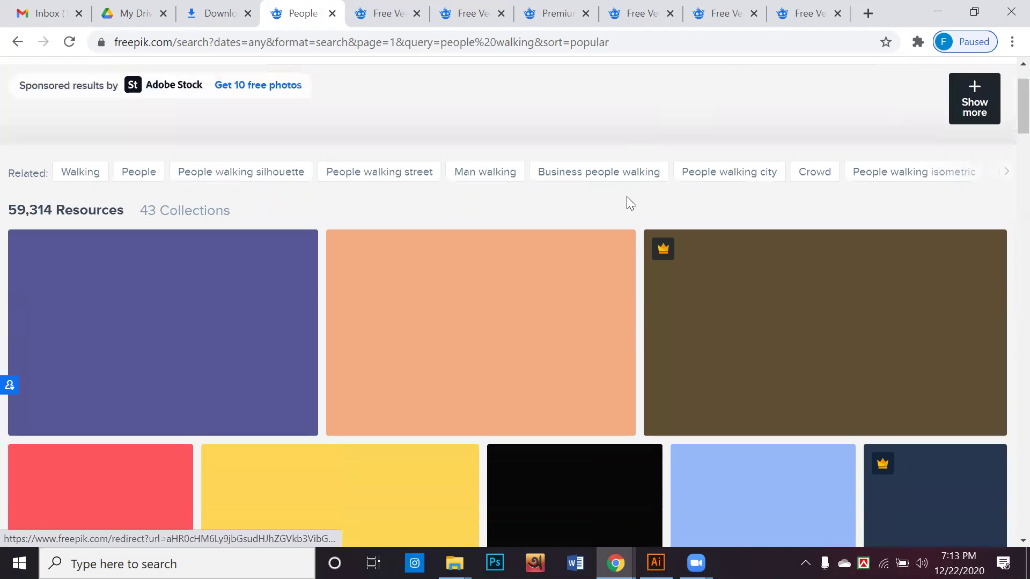
Step: Look through the first page of people walking results for suitable illustrations, down to the end of the page
{"action": "scroll", "coordinate": [628, 204], "scroll_direction": "down", "scroll_amount": 3}
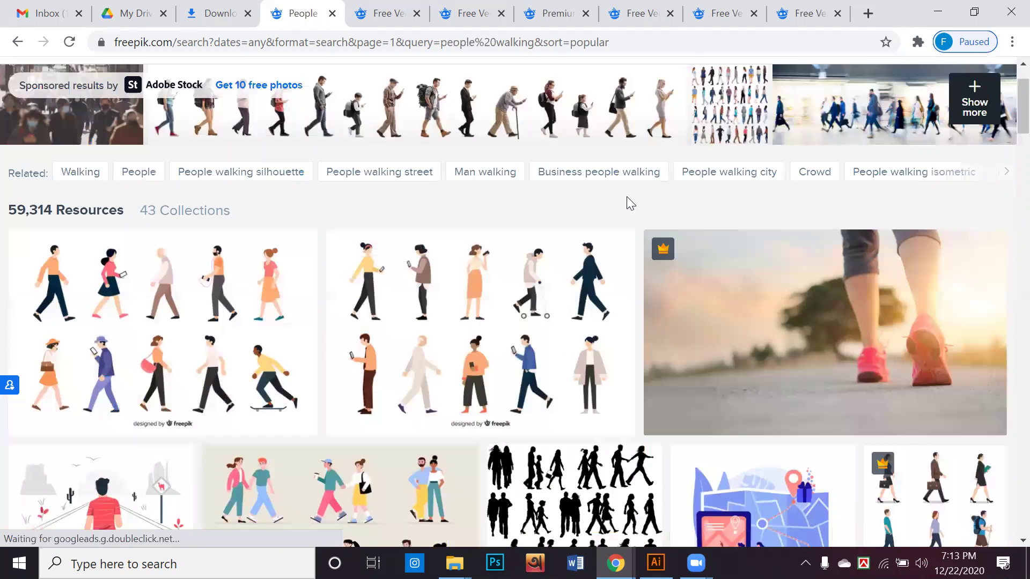
{"action": "scroll", "coordinate": [628, 204], "scroll_direction": "down", "scroll_amount": 1}
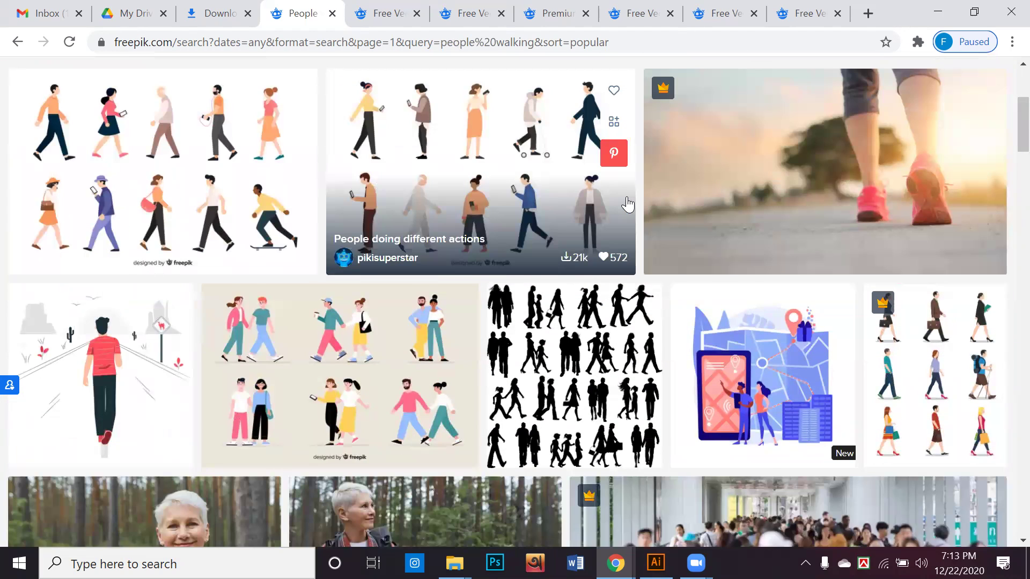
{"action": "scroll", "coordinate": [628, 204], "scroll_direction": "down", "scroll_amount": 2}
{"action": "scroll", "coordinate": [629, 203], "scroll_direction": "down", "scroll_amount": 4}
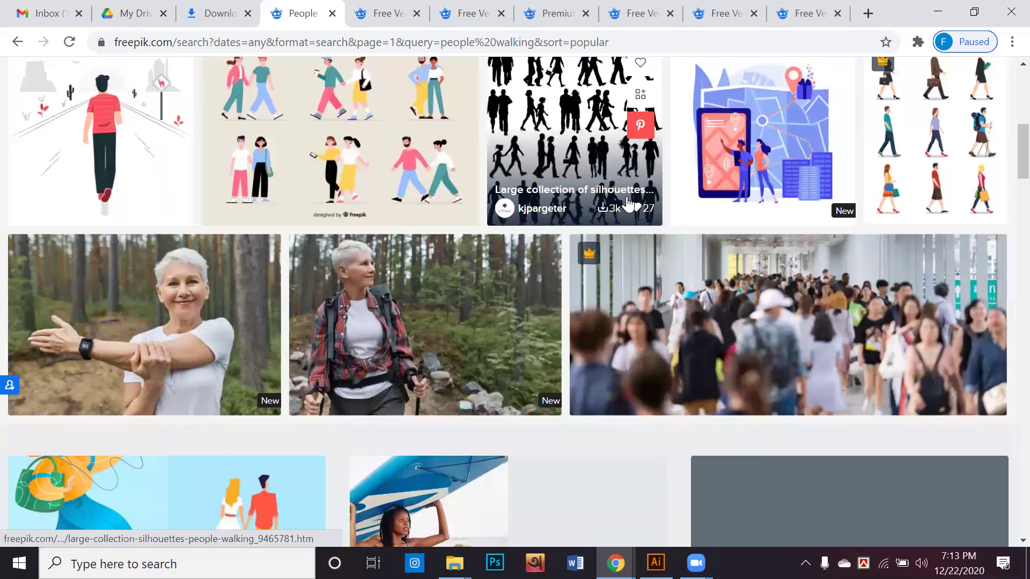
{"action": "scroll", "coordinate": [628, 204], "scroll_direction": "down", "scroll_amount": 9}
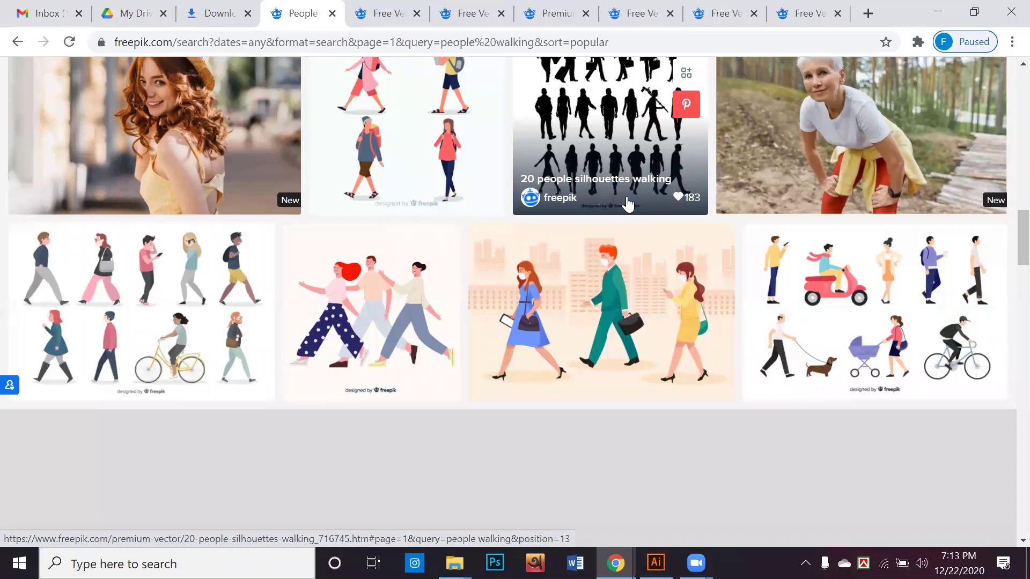
{"action": "scroll", "coordinate": [628, 204], "scroll_direction": "down", "scroll_amount": 3}
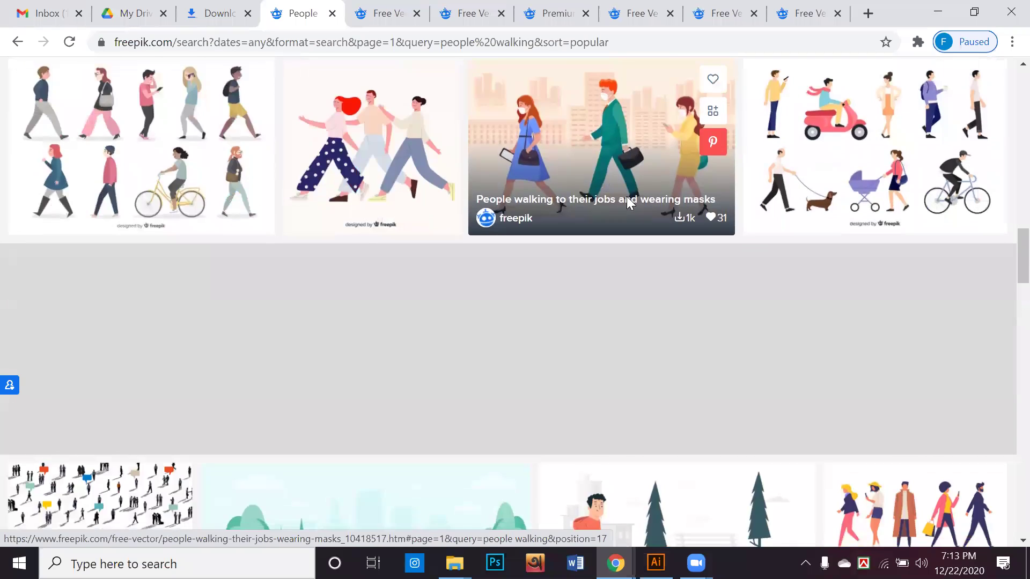
{"action": "scroll", "coordinate": [628, 204], "scroll_direction": "down", "scroll_amount": 3}
{"action": "scroll", "coordinate": [628, 203], "scroll_direction": "down", "scroll_amount": 3}
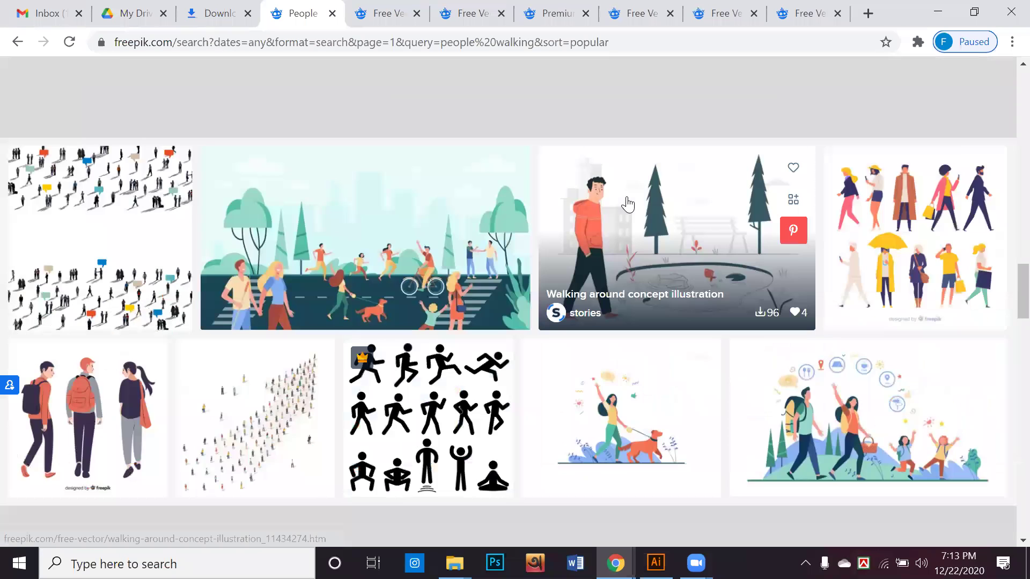
{"action": "scroll", "coordinate": [627, 204], "scroll_direction": "down", "scroll_amount": 3}
{"action": "scroll", "coordinate": [628, 204], "scroll_direction": "down", "scroll_amount": 7}
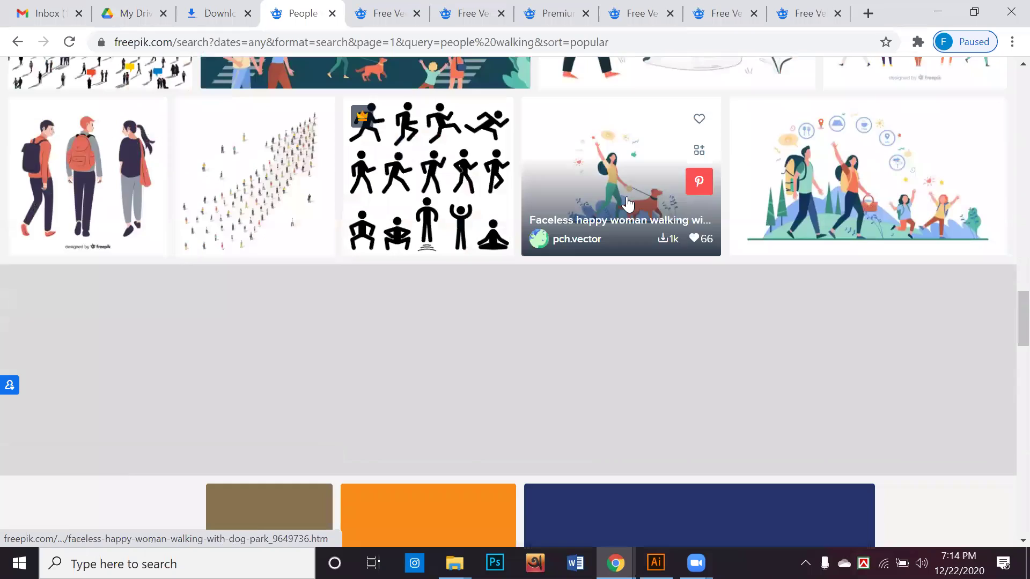
{"action": "scroll", "coordinate": [628, 204], "scroll_direction": "down", "scroll_amount": 6}
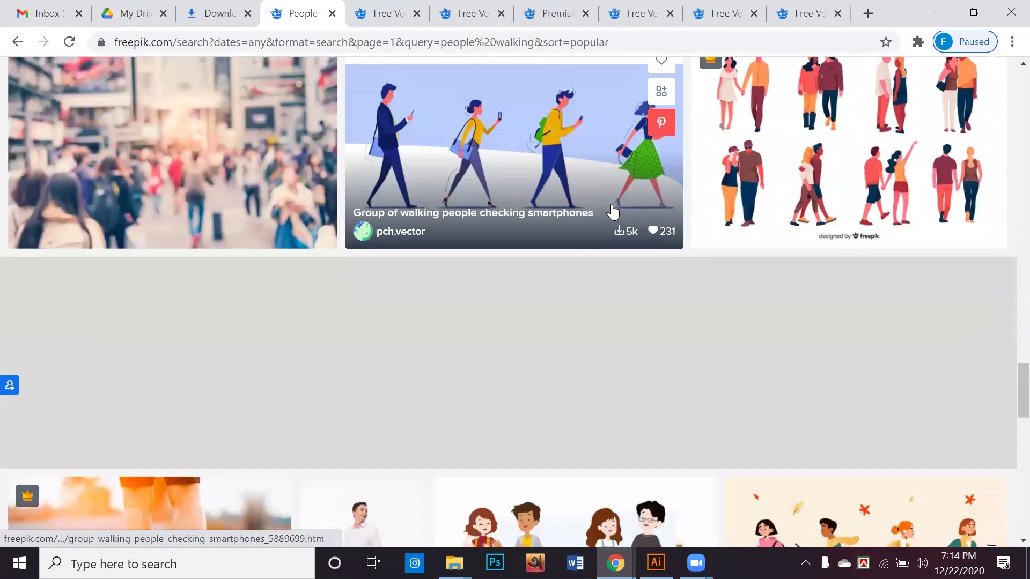
{"action": "scroll", "coordinate": [612, 211], "scroll_direction": "up", "scroll_amount": 2}
{"action": "scroll", "coordinate": [607, 214], "scroll_direction": "down", "scroll_amount": 6}
{"action": "scroll", "coordinate": [602, 211], "scroll_direction": "down", "scroll_amount": 3}
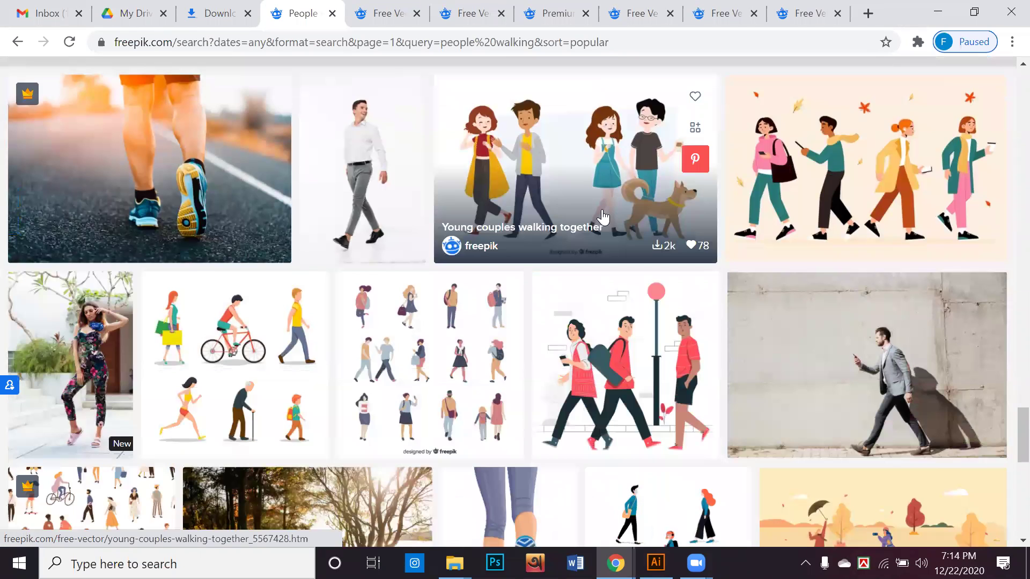
{"action": "scroll", "coordinate": [601, 214], "scroll_direction": "down", "scroll_amount": 7}
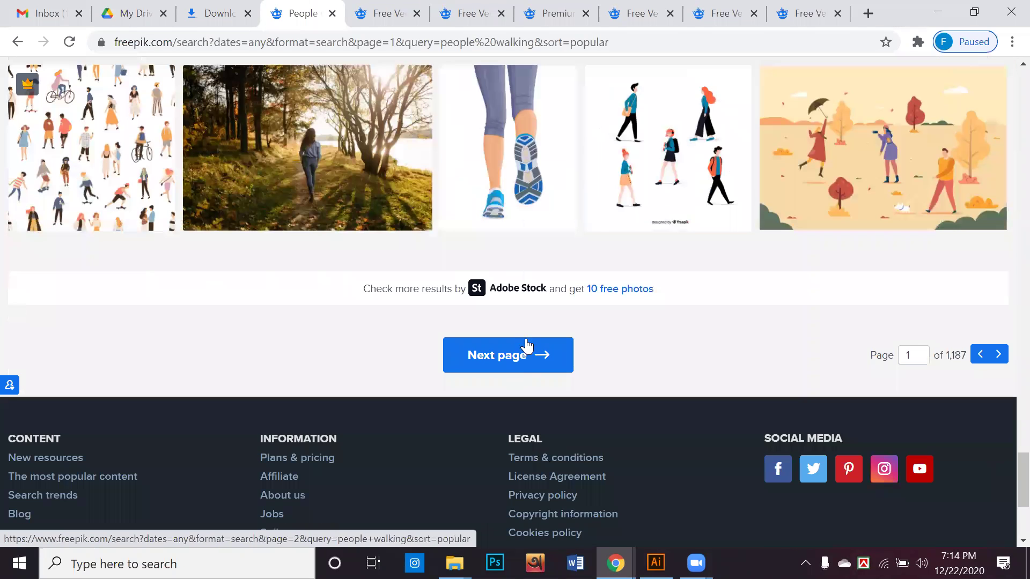
Step: Go to results page 2 and open the "Business people men and women walking on street" vector in a new browser tab
{"action": "left_click", "coordinate": [993, 354]}
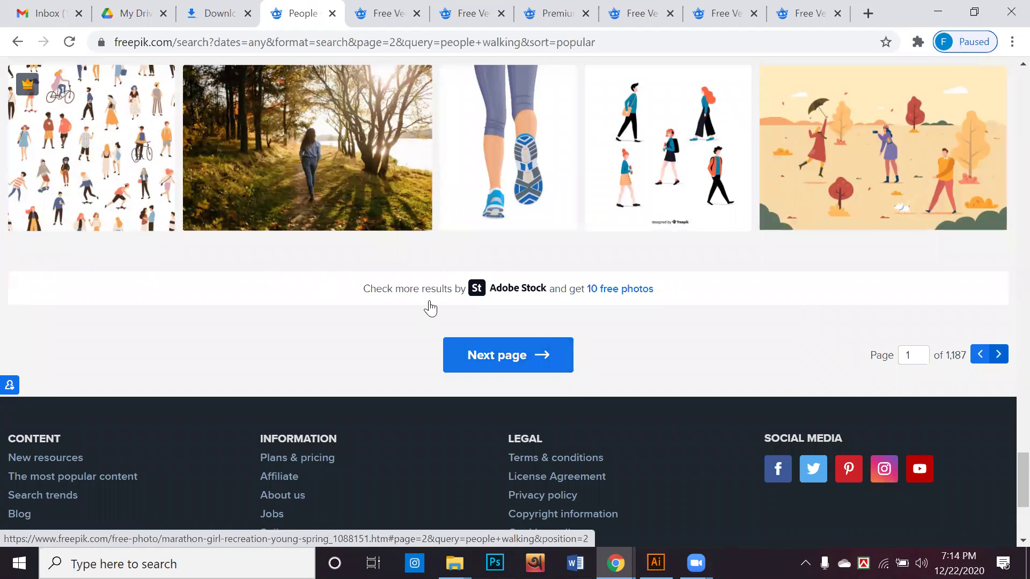
{"action": "scroll", "coordinate": [423, 303], "scroll_direction": "down", "scroll_amount": 3}
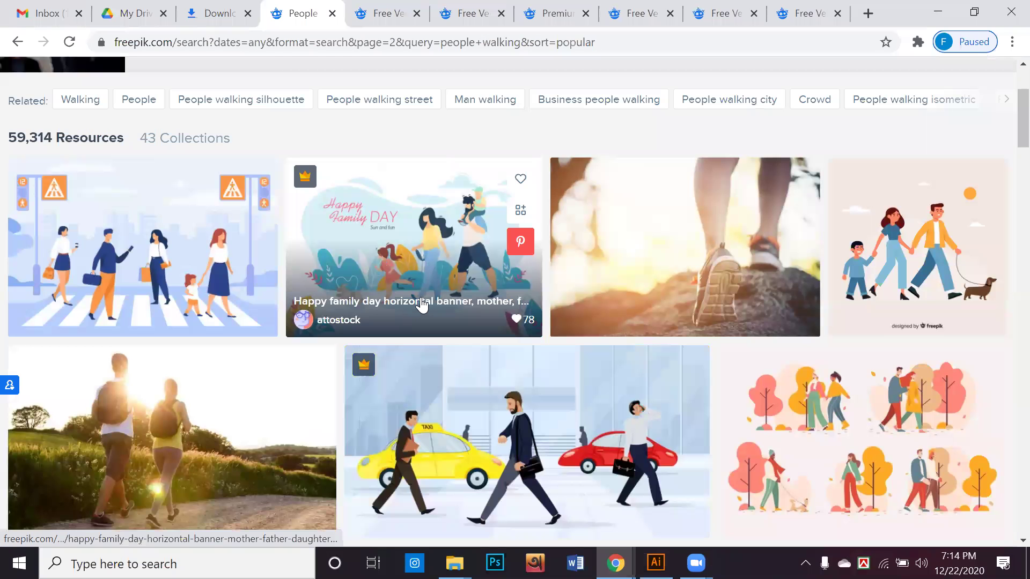
{"action": "scroll", "coordinate": [484, 325], "scroll_direction": "down", "scroll_amount": 2}
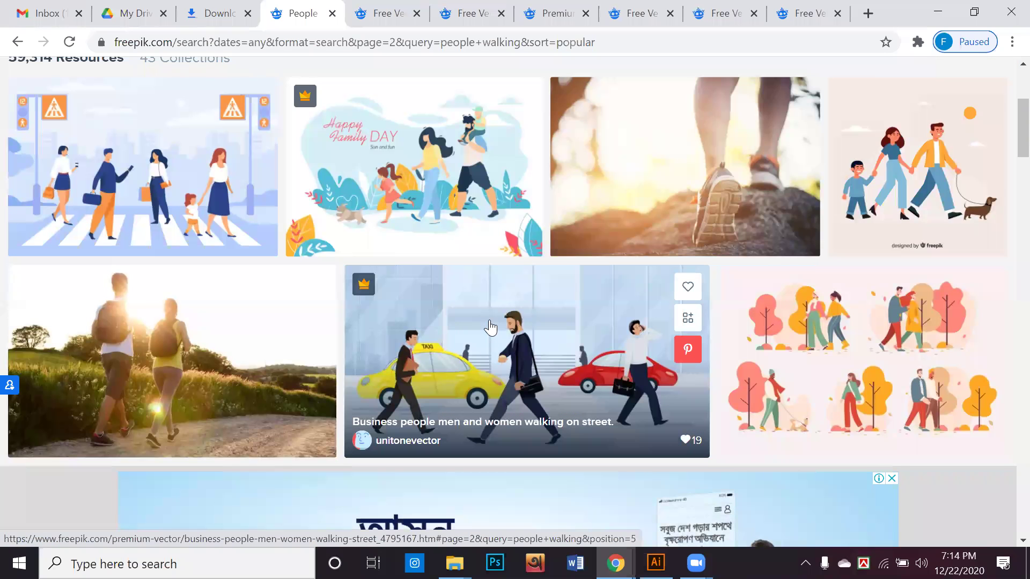
{"action": "right_click", "coordinate": [490, 316]}
{"action": "left_click", "coordinate": [510, 325]}
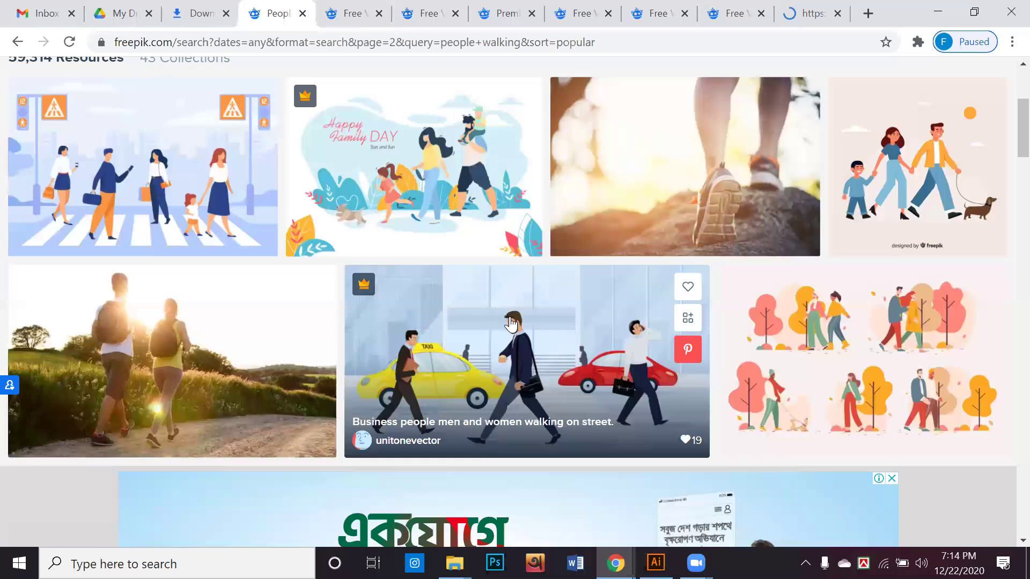
Step: Open the "Back to office people walking outdoors" vector further down results page 2 in a new browser tab
{"action": "scroll", "coordinate": [504, 333], "scroll_direction": "down", "scroll_amount": 4}
{"action": "scroll", "coordinate": [503, 331], "scroll_direction": "up", "scroll_amount": 3}
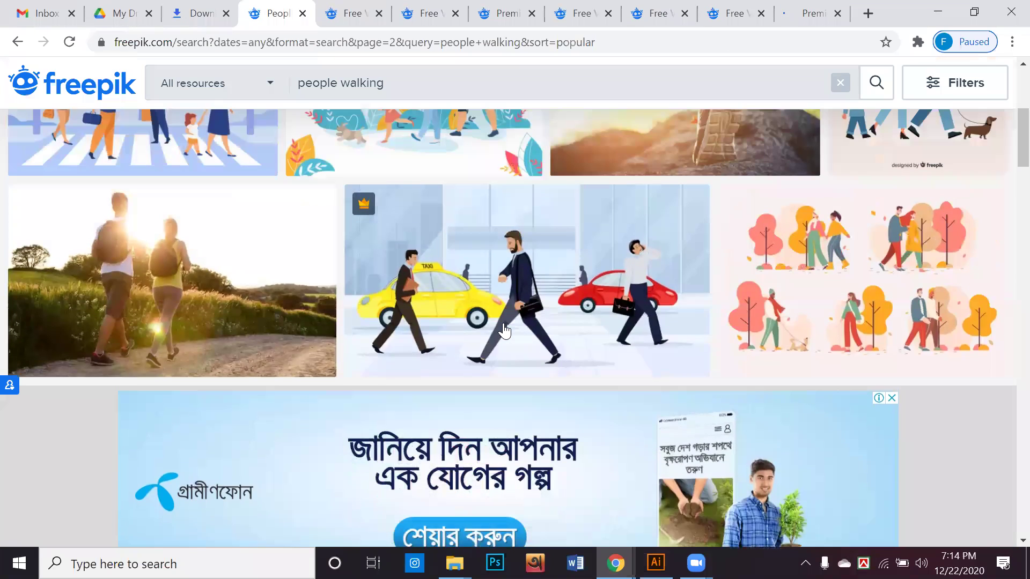
{"action": "scroll", "coordinate": [502, 332], "scroll_direction": "down", "scroll_amount": 6}
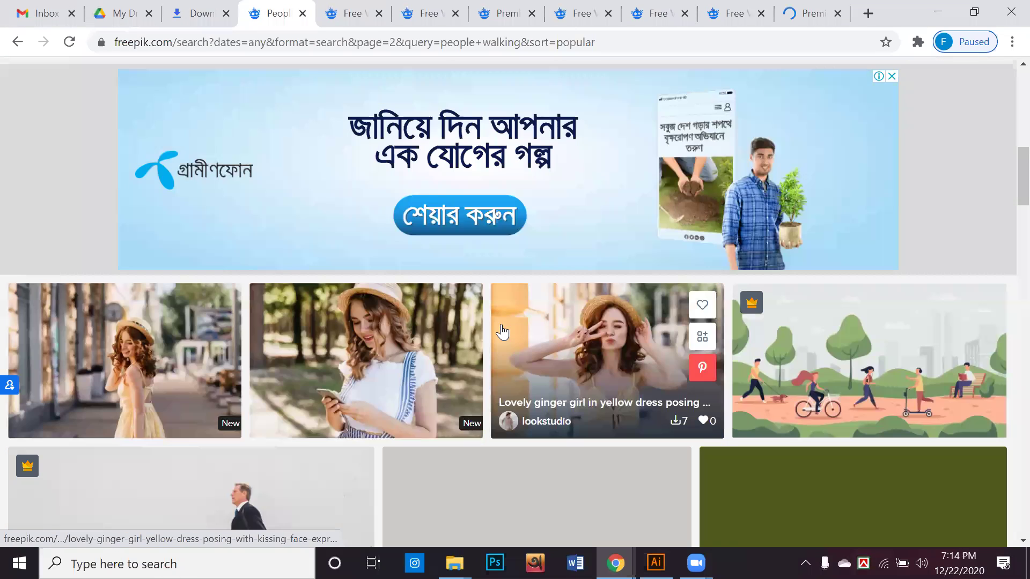
{"action": "scroll", "coordinate": [502, 333], "scroll_direction": "down", "scroll_amount": 4}
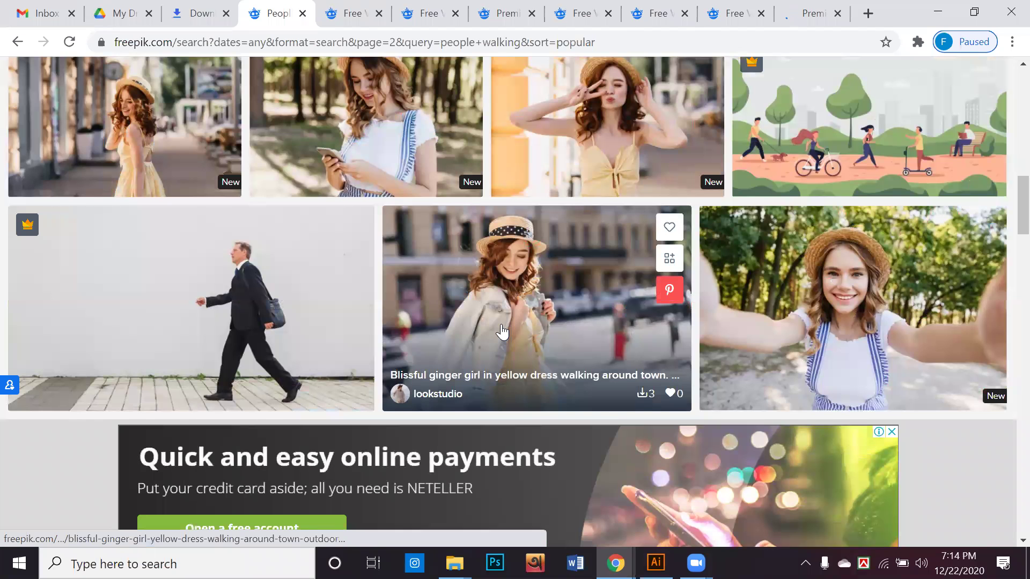
{"action": "scroll", "coordinate": [503, 333], "scroll_direction": "down", "scroll_amount": 8}
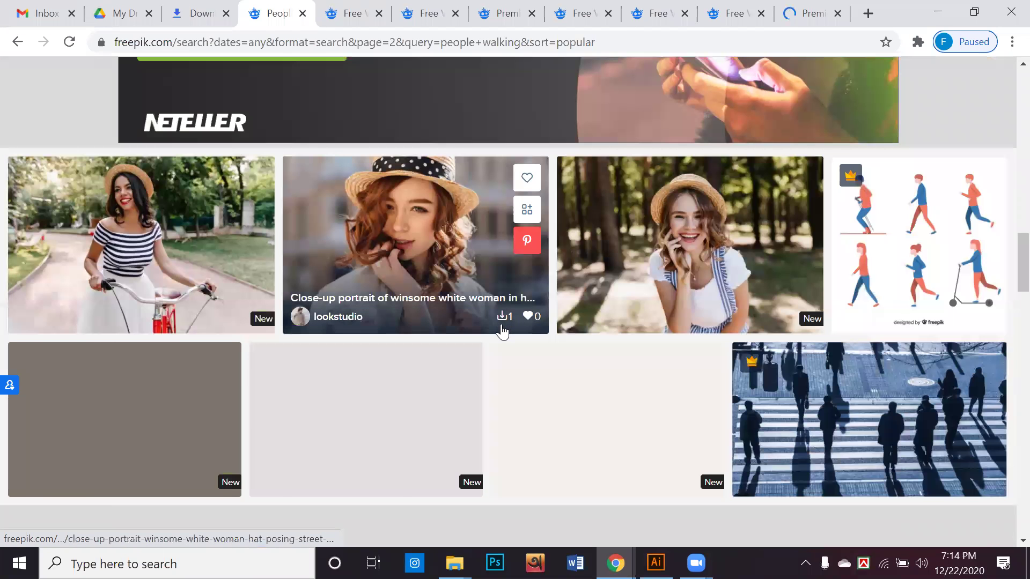
{"action": "scroll", "coordinate": [503, 332], "scroll_direction": "down", "scroll_amount": 1}
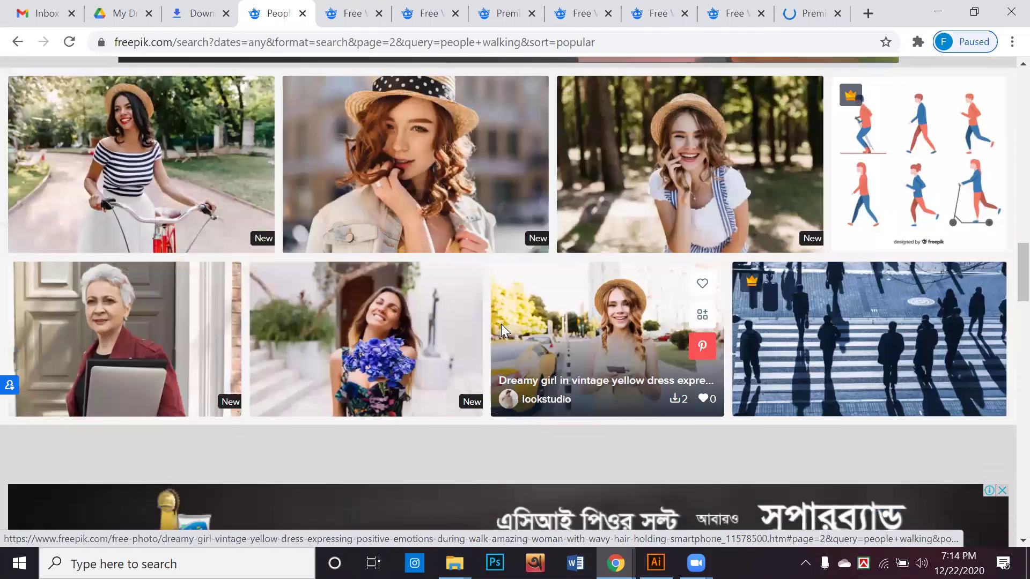
{"action": "scroll", "coordinate": [502, 328], "scroll_direction": "down", "scroll_amount": 10}
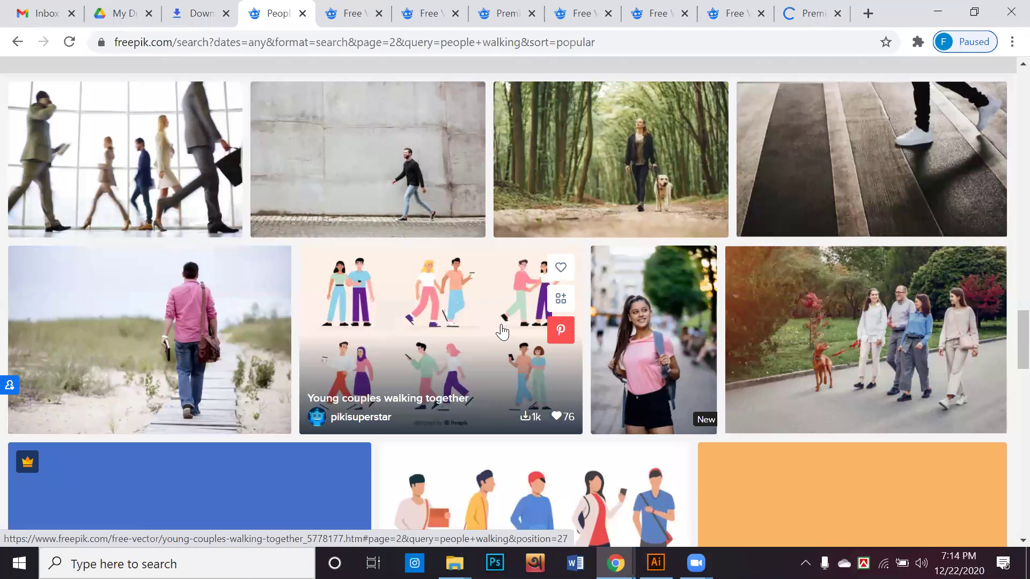
{"action": "scroll", "coordinate": [502, 333], "scroll_direction": "down", "scroll_amount": 4}
{"action": "scroll", "coordinate": [503, 332], "scroll_direction": "down", "scroll_amount": 1}
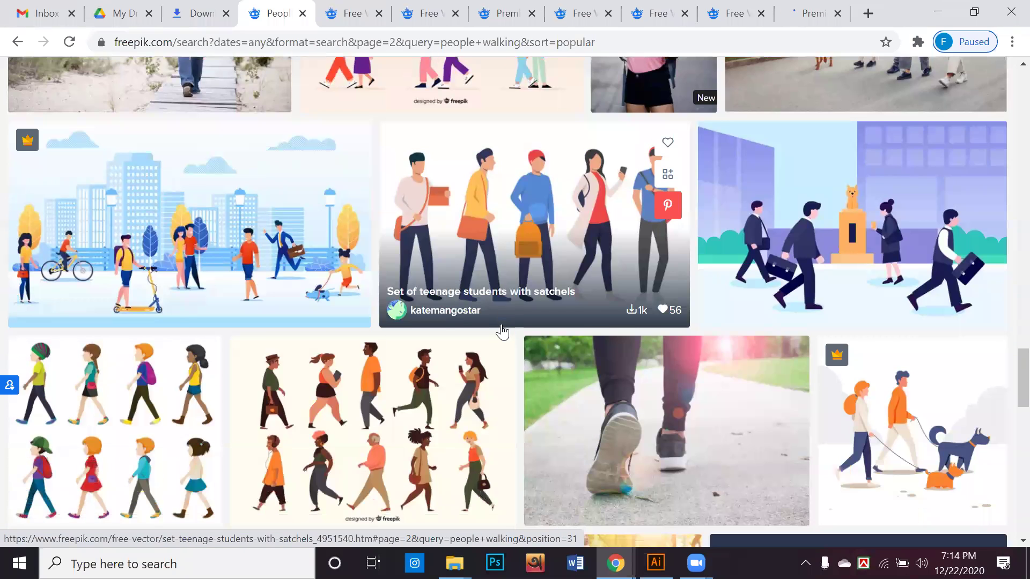
{"action": "scroll", "coordinate": [503, 333], "scroll_direction": "down", "scroll_amount": 3}
{"action": "scroll", "coordinate": [502, 333], "scroll_direction": "up", "scroll_amount": 3}
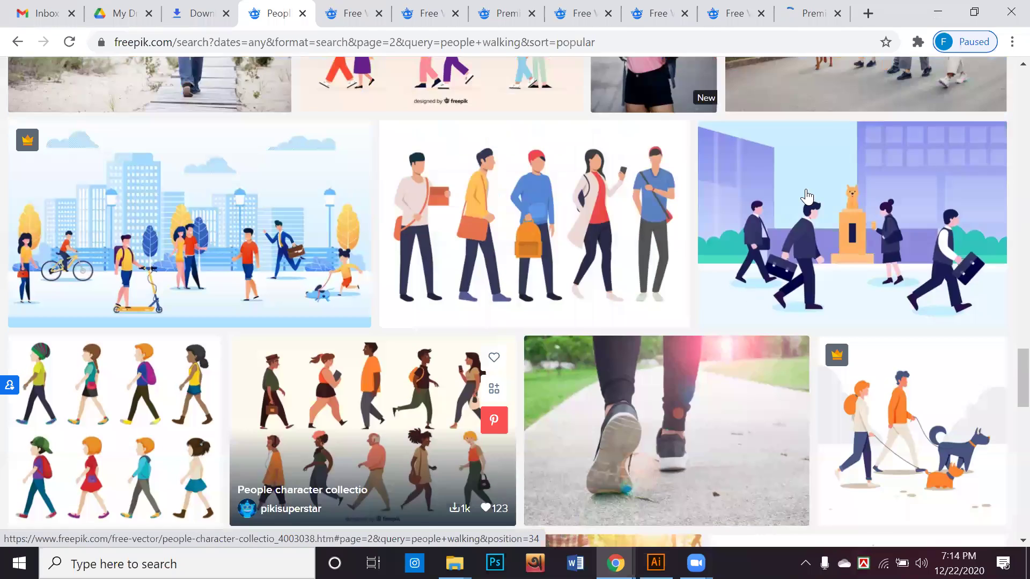
{"action": "right_click", "coordinate": [795, 185]}
{"action": "left_click", "coordinate": [828, 196]}
Step: Check the remaining results on page 2 and go to page 3 of the people walking search
{"action": "scroll", "coordinate": [750, 250], "scroll_direction": "down", "scroll_amount": 7}
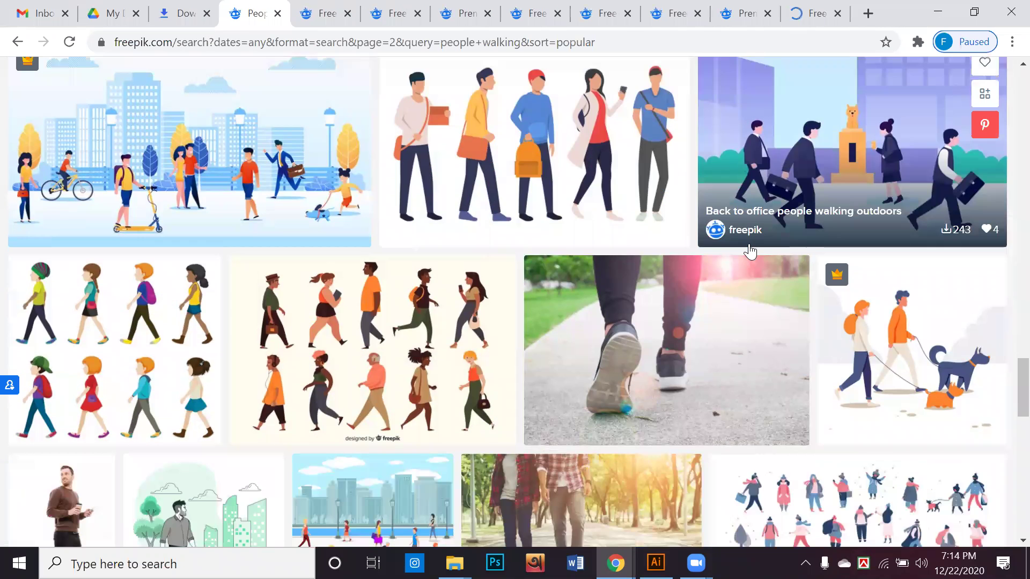
{"action": "scroll", "coordinate": [750, 251], "scroll_direction": "down", "scroll_amount": 3}
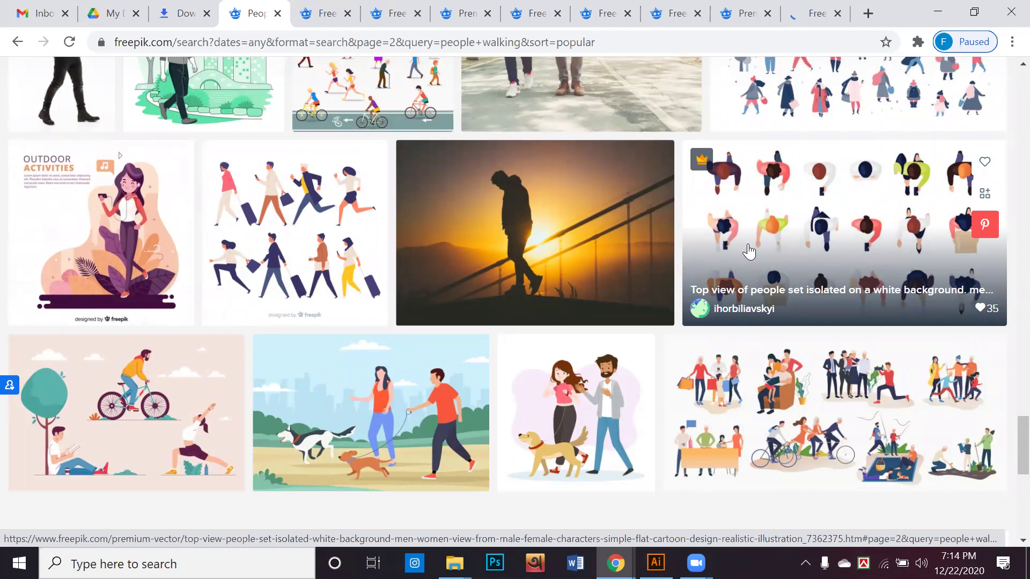
{"action": "scroll", "coordinate": [749, 251], "scroll_direction": "down", "scroll_amount": 3}
{"action": "scroll", "coordinate": [750, 250], "scroll_direction": "down", "scroll_amount": 2}
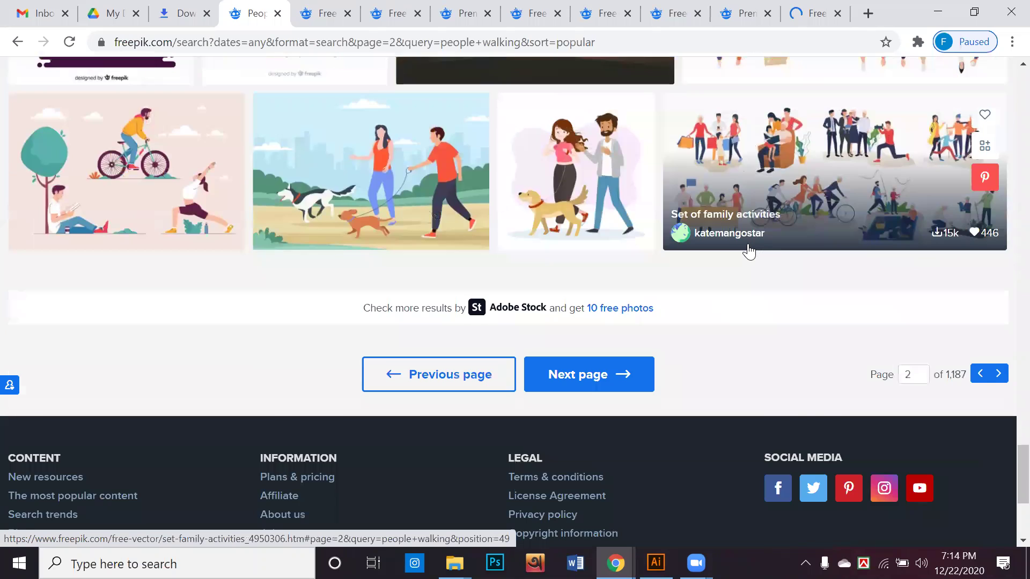
{"action": "scroll", "coordinate": [749, 251], "scroll_direction": "down", "scroll_amount": 2}
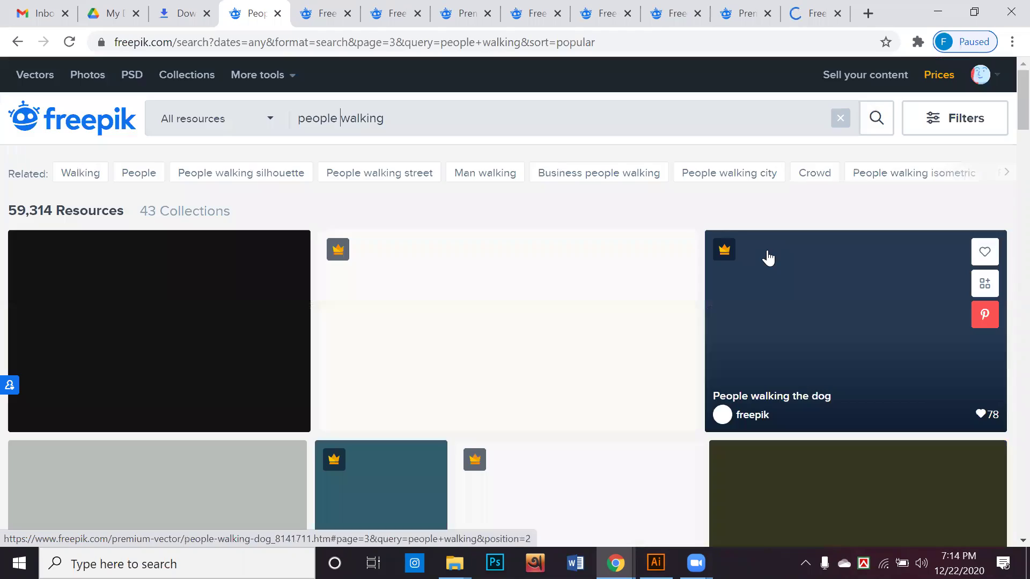
Step: Look through page 3 of the people walking results for suitable illustrations, down to the end of the page
{"action": "scroll", "coordinate": [768, 258], "scroll_direction": "down", "scroll_amount": 2}
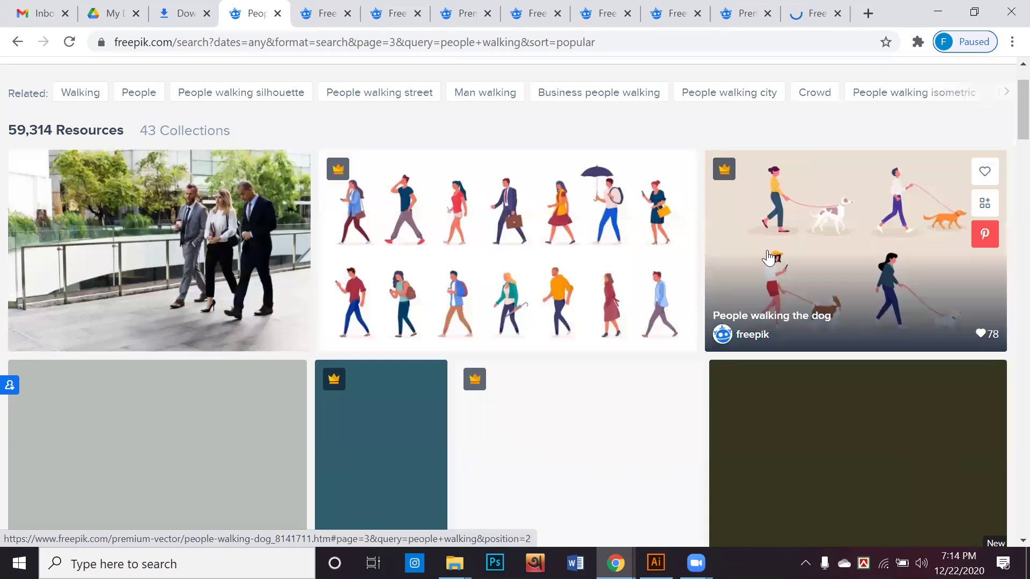
{"action": "scroll", "coordinate": [769, 258], "scroll_direction": "down", "scroll_amount": 3}
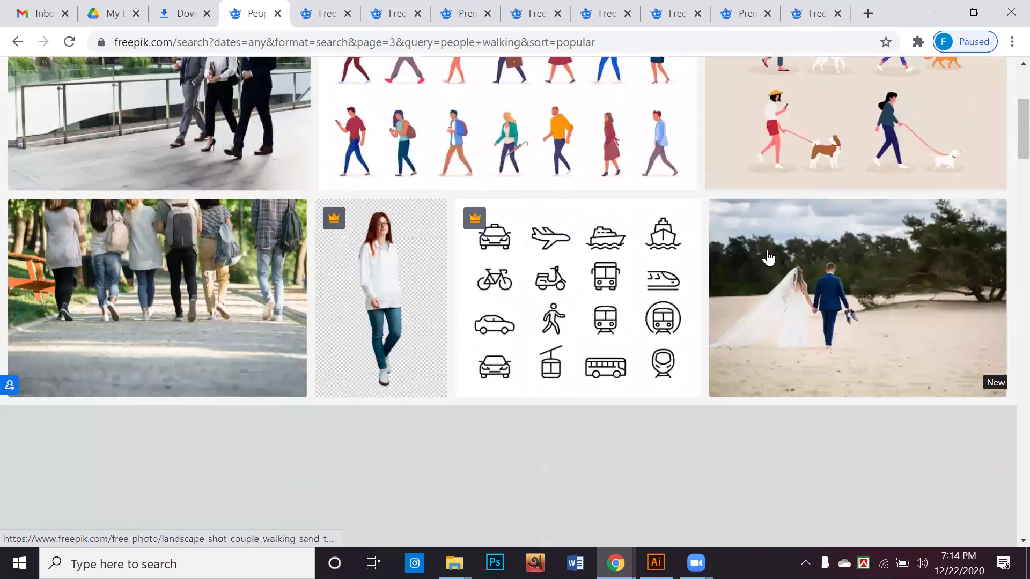
{"action": "scroll", "coordinate": [768, 258], "scroll_direction": "down", "scroll_amount": 6}
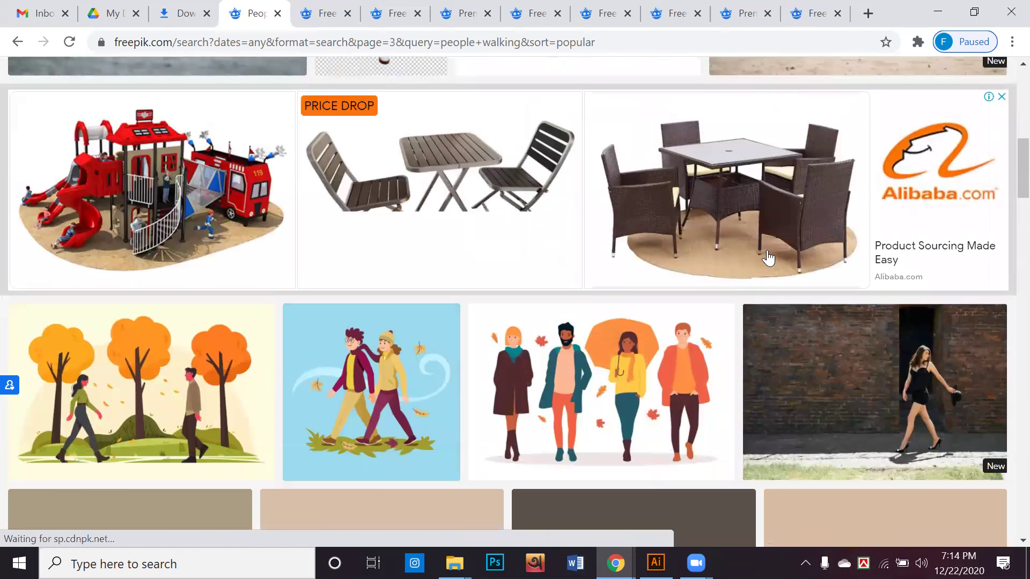
{"action": "scroll", "coordinate": [768, 258], "scroll_direction": "down", "scroll_amount": 5}
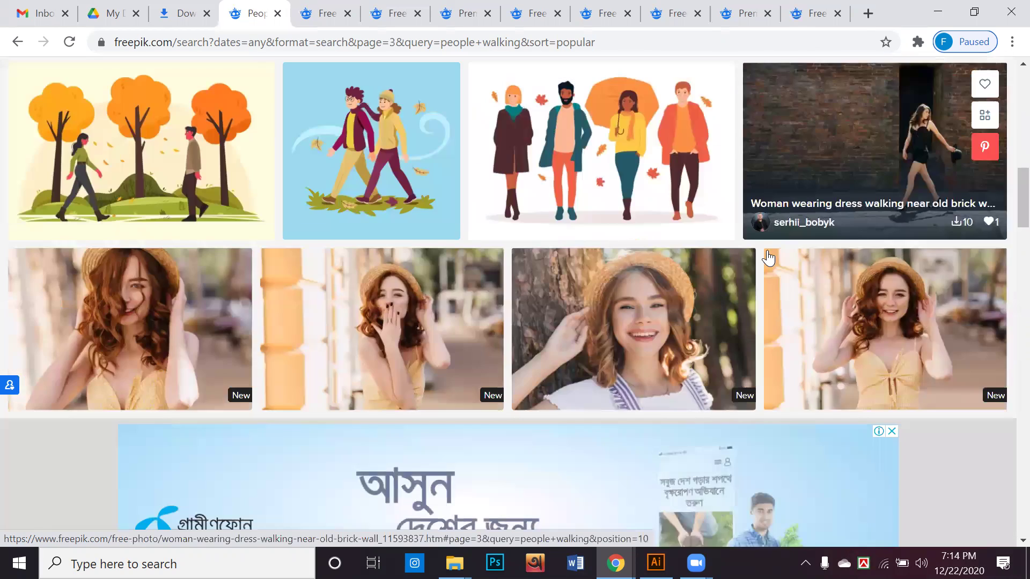
{"action": "scroll", "coordinate": [768, 258], "scroll_direction": "down", "scroll_amount": 8}
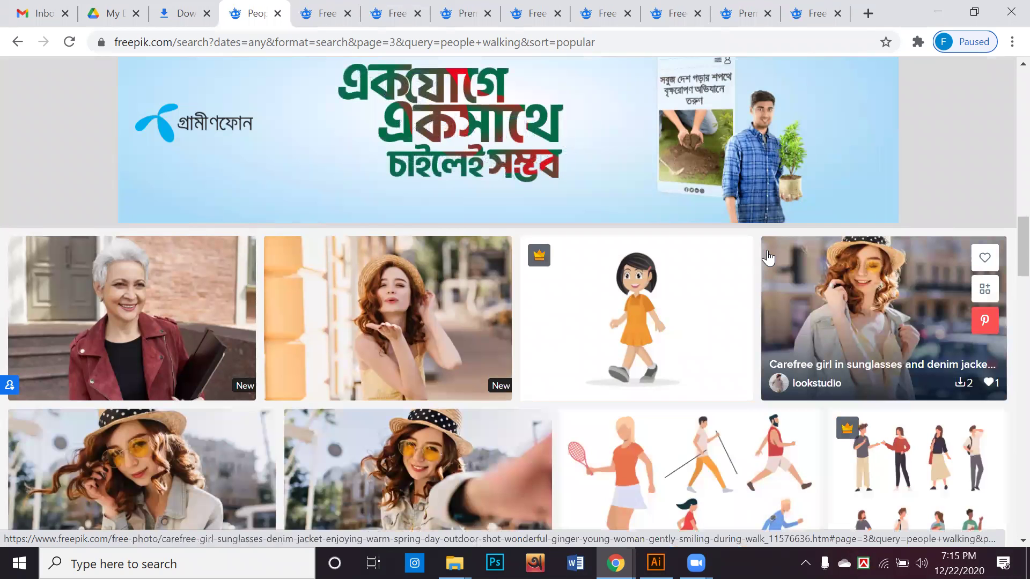
{"action": "scroll", "coordinate": [768, 258], "scroll_direction": "down", "scroll_amount": 9}
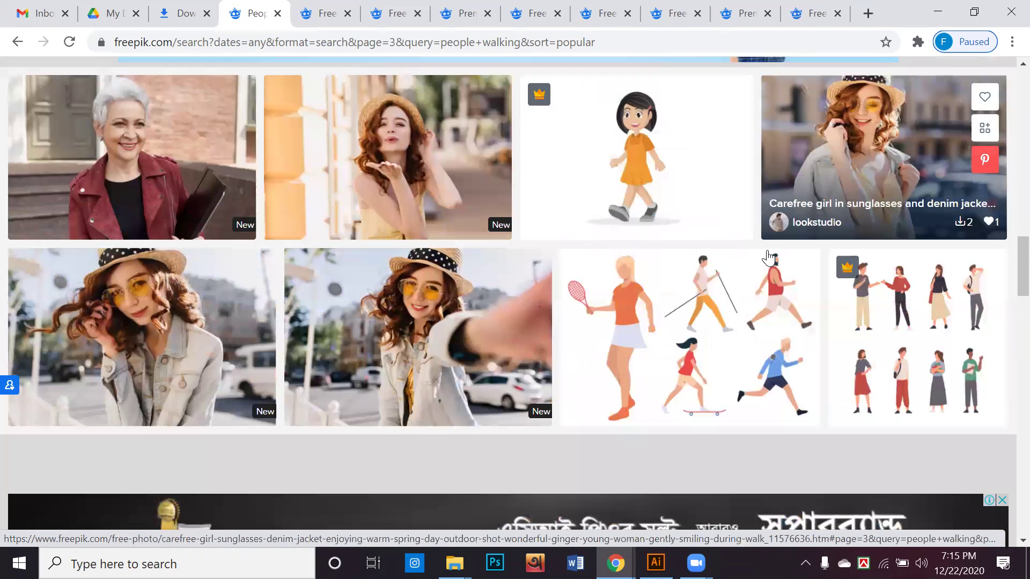
{"action": "scroll", "coordinate": [768, 258], "scroll_direction": "down", "scroll_amount": 5}
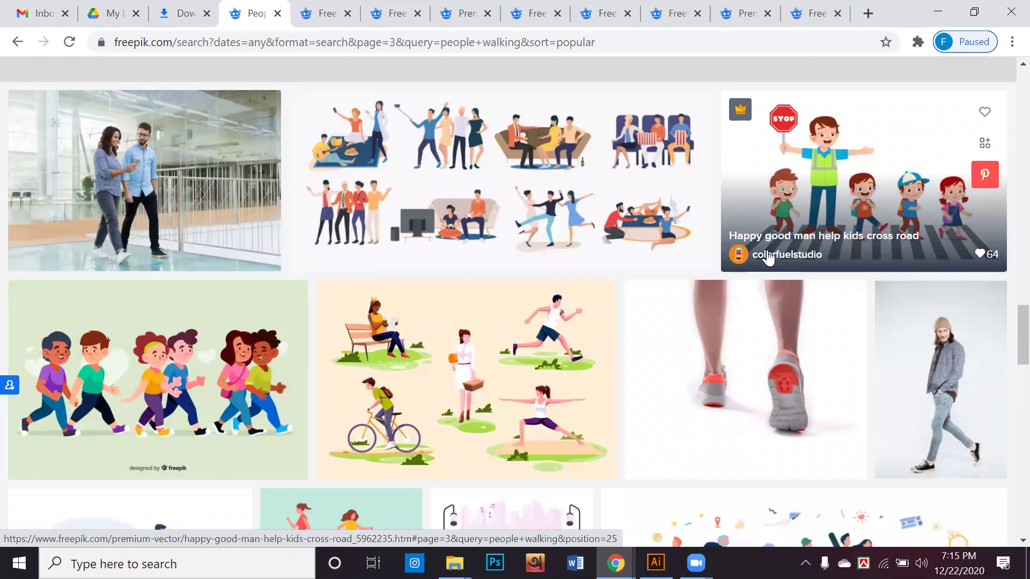
{"action": "scroll", "coordinate": [768, 258], "scroll_direction": "down", "scroll_amount": 6}
{"action": "scroll", "coordinate": [767, 250], "scroll_direction": "down", "scroll_amount": 3}
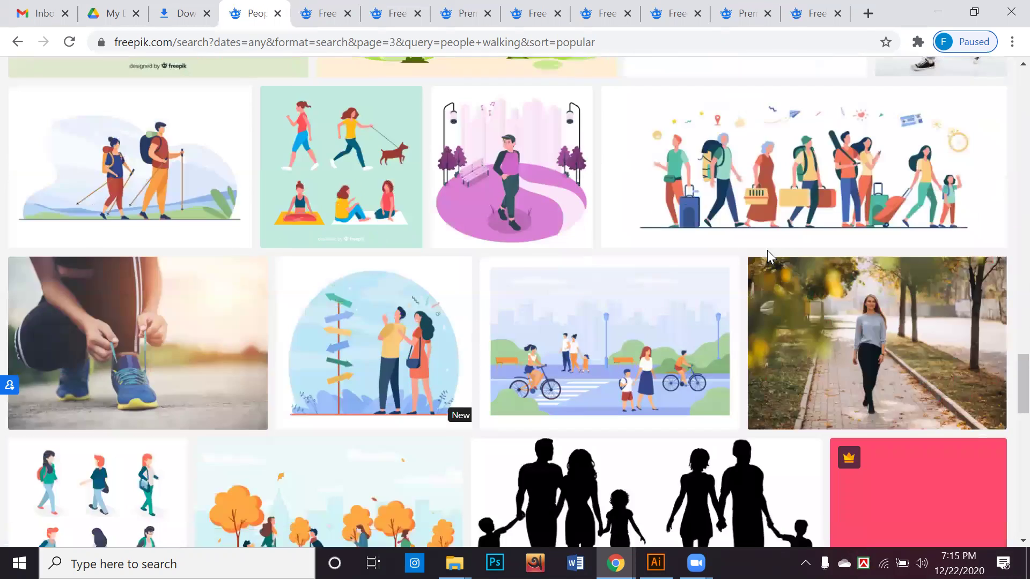
{"action": "scroll", "coordinate": [768, 258], "scroll_direction": "down", "scroll_amount": 5}
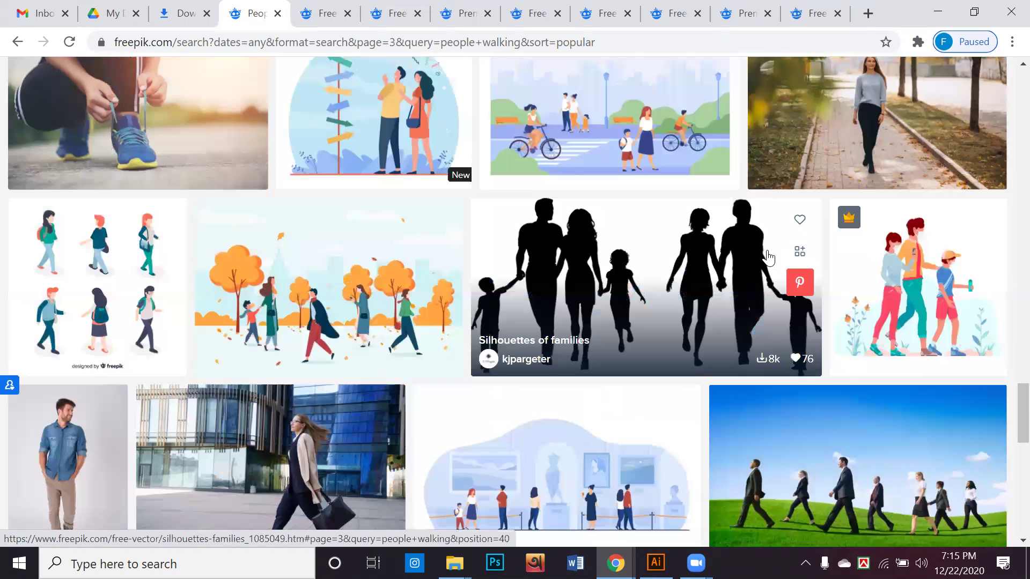
{"action": "scroll", "coordinate": [768, 258], "scroll_direction": "down", "scroll_amount": 3}
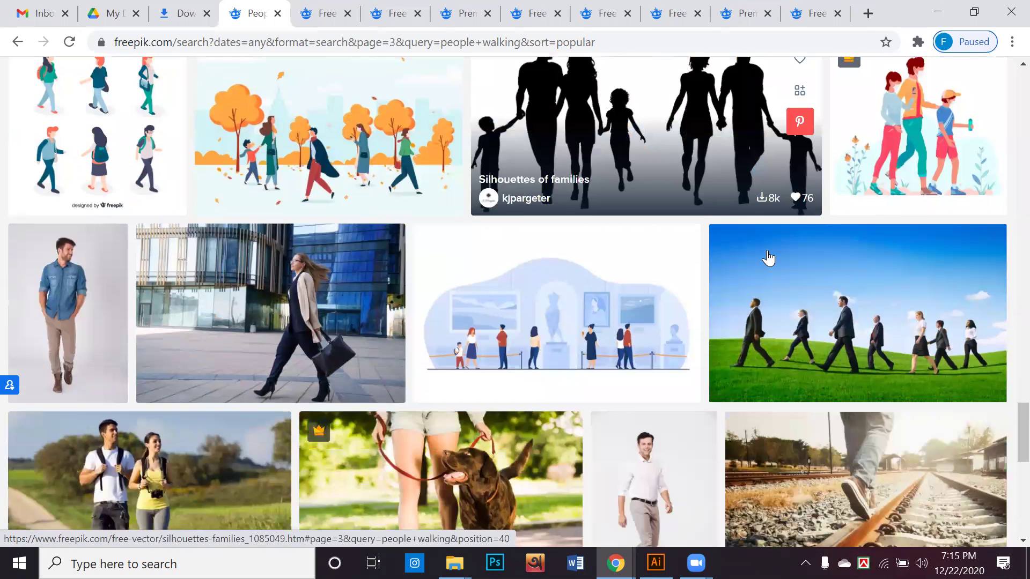
{"action": "scroll", "coordinate": [768, 258], "scroll_direction": "down", "scroll_amount": 6}
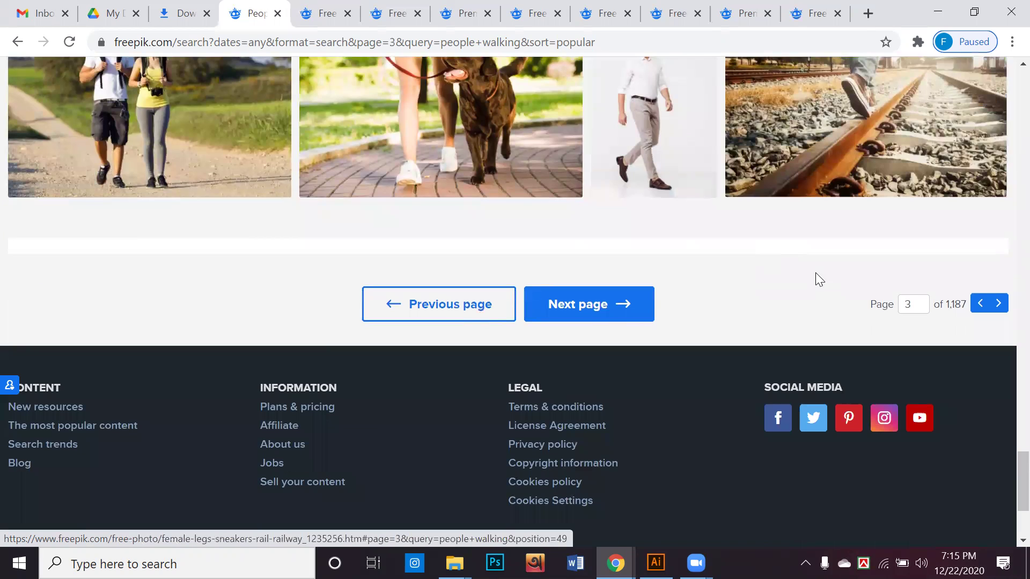
Step: Go to page 4 of the people walking search and look through its results down to the end of the page
{"action": "left_click", "coordinate": [997, 303]}
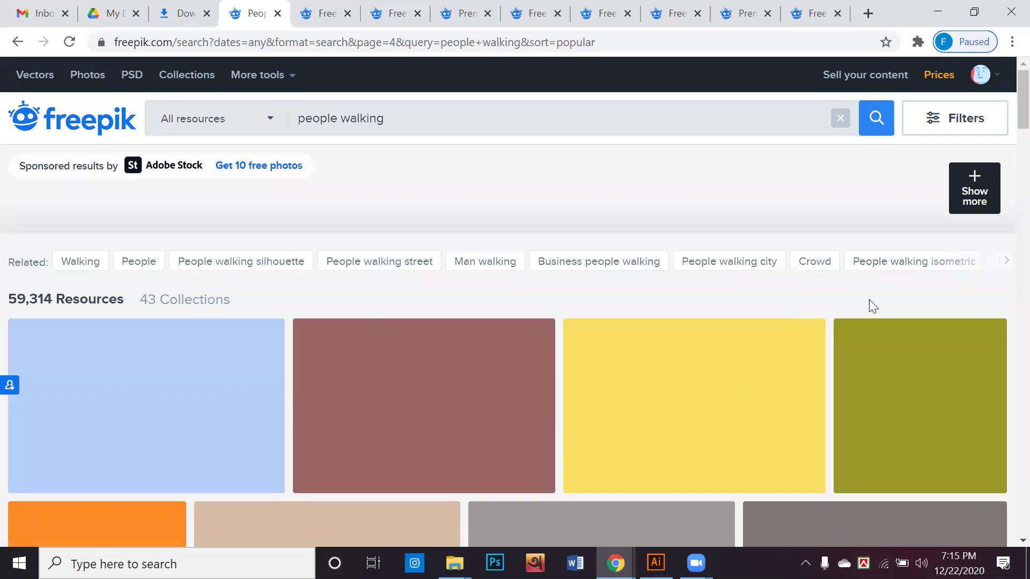
{"action": "scroll", "coordinate": [865, 300], "scroll_direction": "down", "scroll_amount": 2}
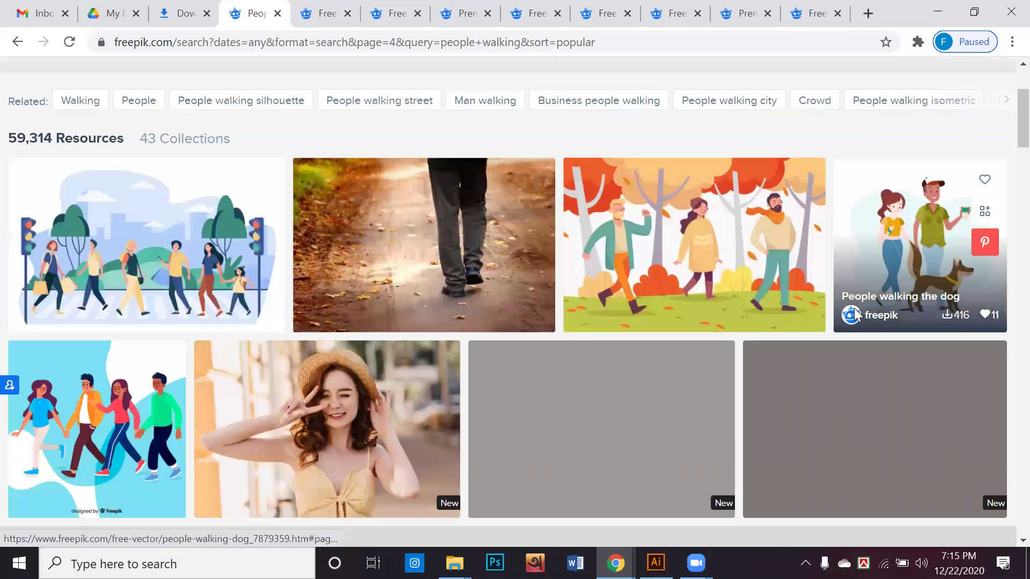
{"action": "scroll", "coordinate": [856, 314], "scroll_direction": "down", "scroll_amount": 1}
{"action": "scroll", "coordinate": [856, 315], "scroll_direction": "down", "scroll_amount": 5}
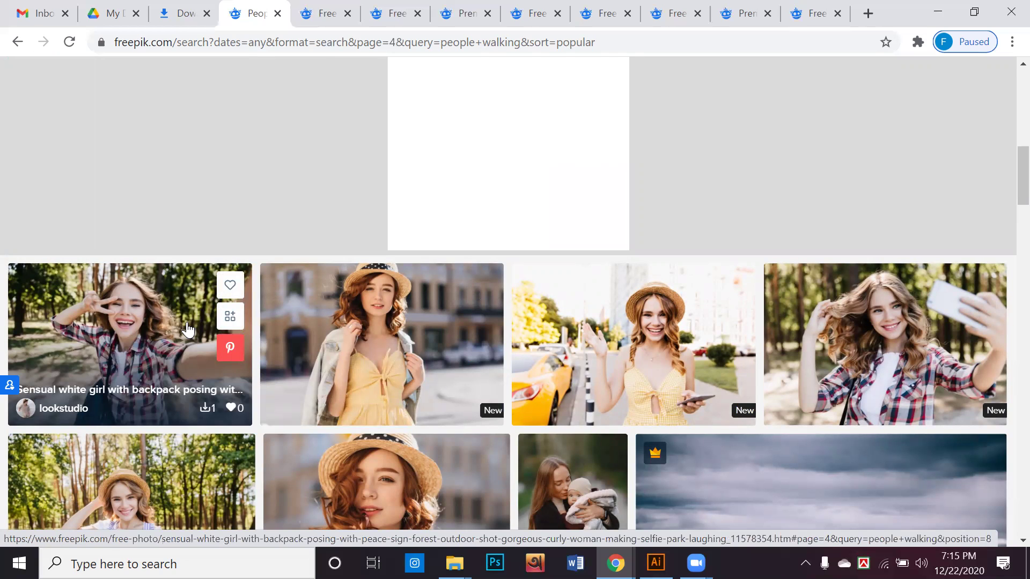
{"action": "scroll", "coordinate": [187, 330], "scroll_direction": "down", "scroll_amount": 7}
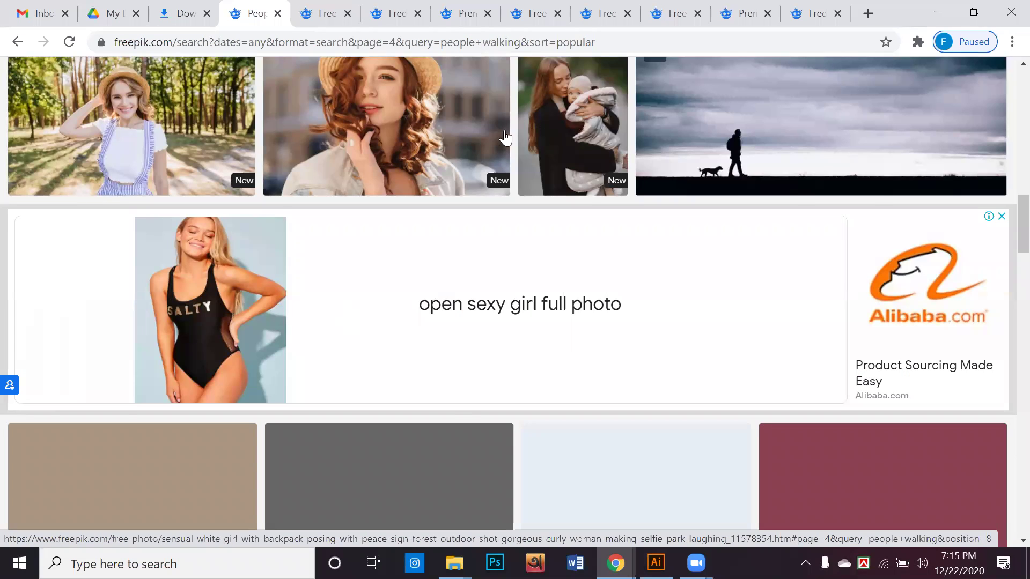
{"action": "scroll", "coordinate": [605, 168], "scroll_direction": "down", "scroll_amount": 12}
{"action": "scroll", "coordinate": [605, 167], "scroll_direction": "up", "scroll_amount": 11}
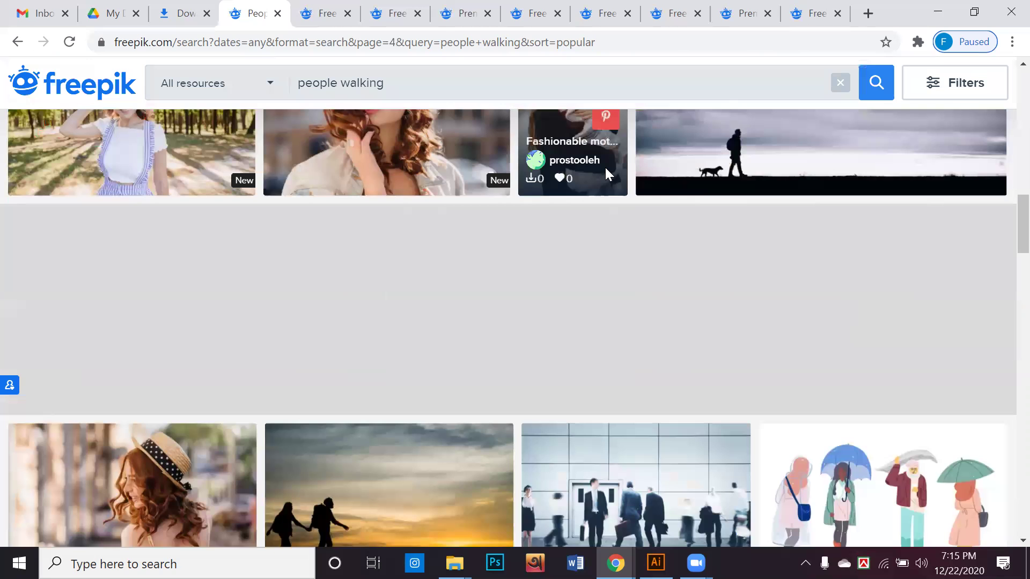
{"action": "scroll", "coordinate": [516, 309], "scroll_direction": "down", "scroll_amount": 2}
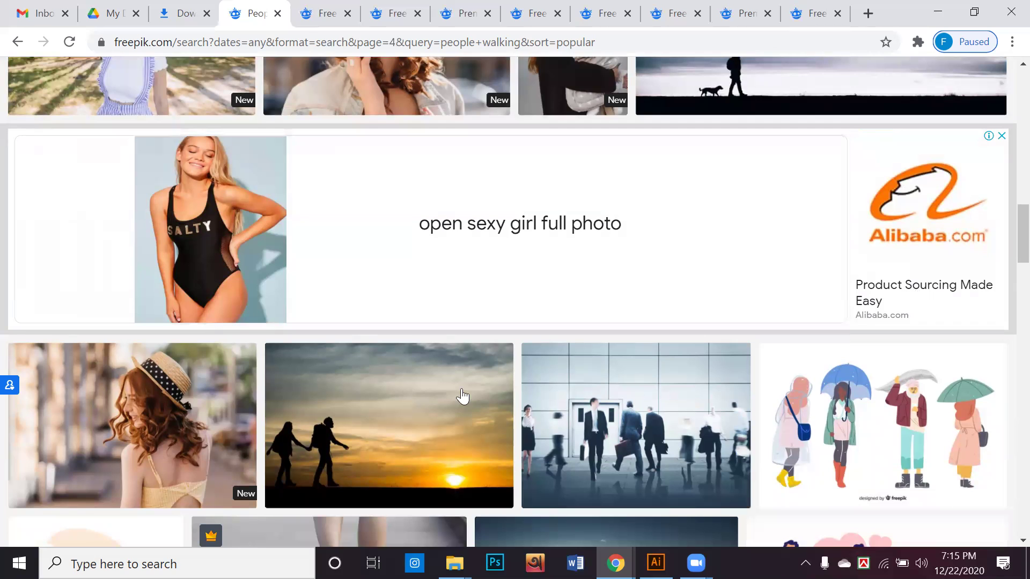
{"action": "scroll", "coordinate": [462, 394], "scroll_direction": "down", "scroll_amount": 3}
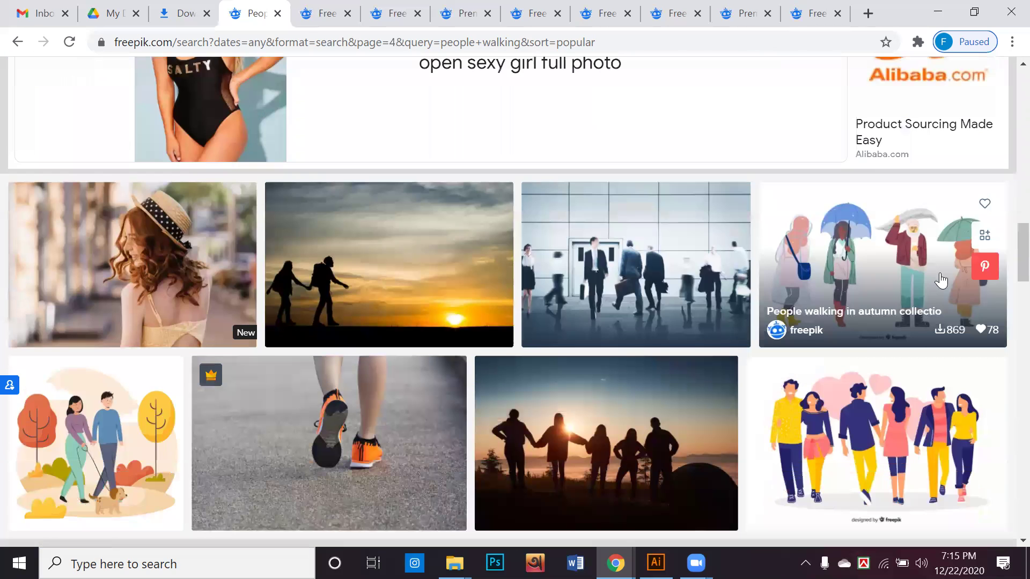
{"action": "scroll", "coordinate": [939, 274], "scroll_direction": "down", "scroll_amount": 4}
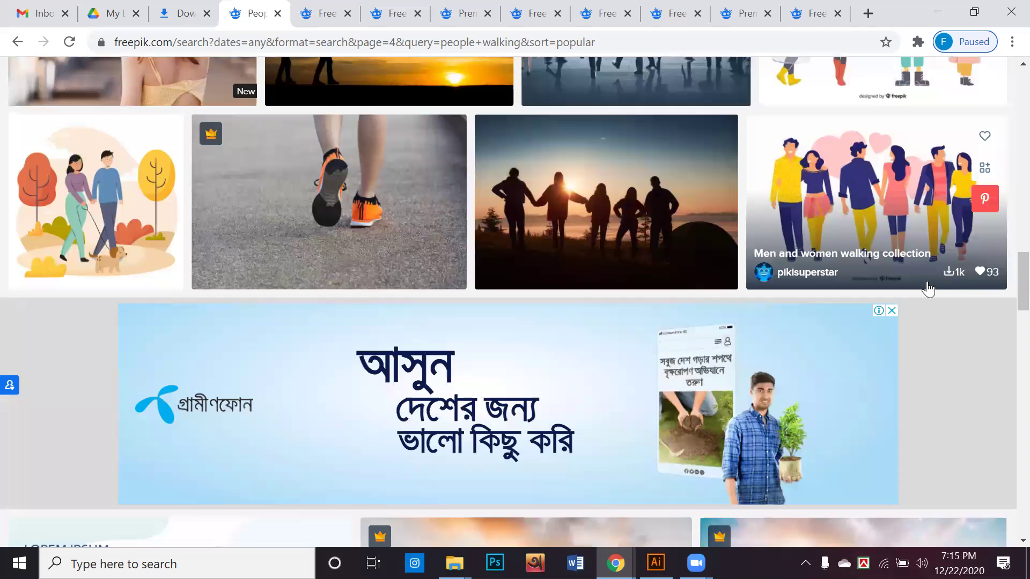
{"action": "scroll", "coordinate": [928, 290], "scroll_direction": "down", "scroll_amount": 4}
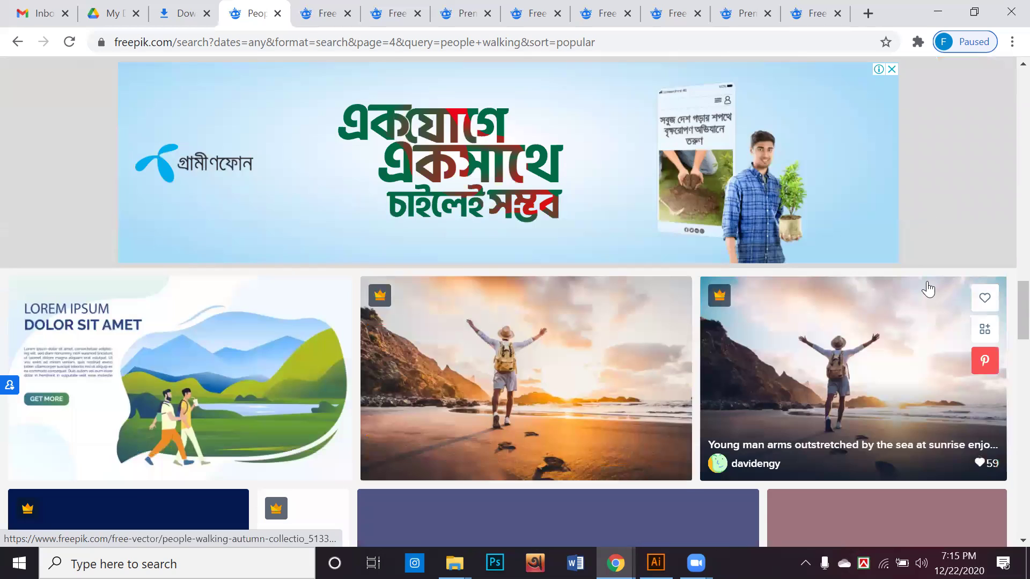
{"action": "scroll", "coordinate": [928, 290], "scroll_direction": "down", "scroll_amount": 3}
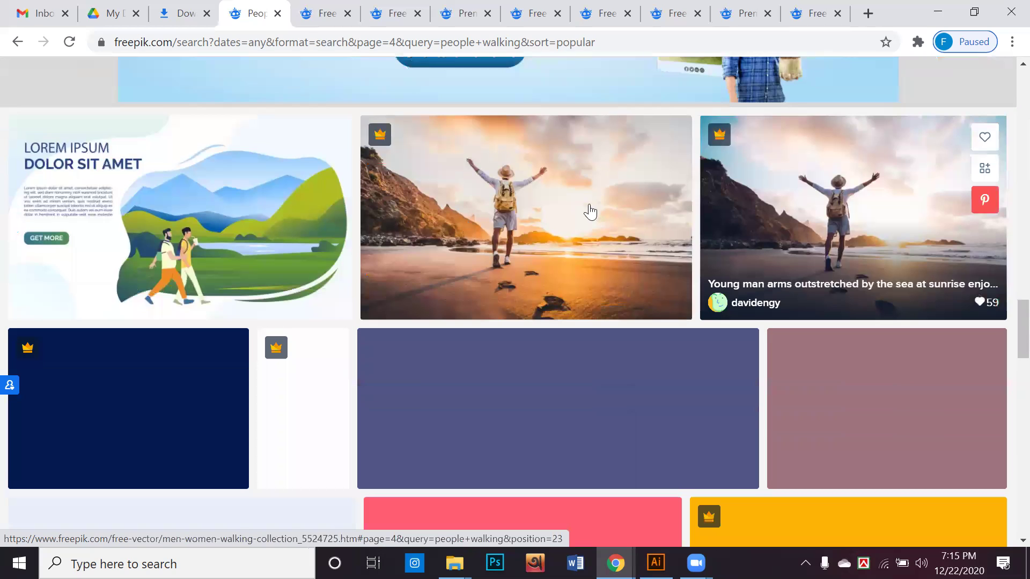
{"action": "scroll", "coordinate": [590, 210], "scroll_direction": "down", "scroll_amount": 1}
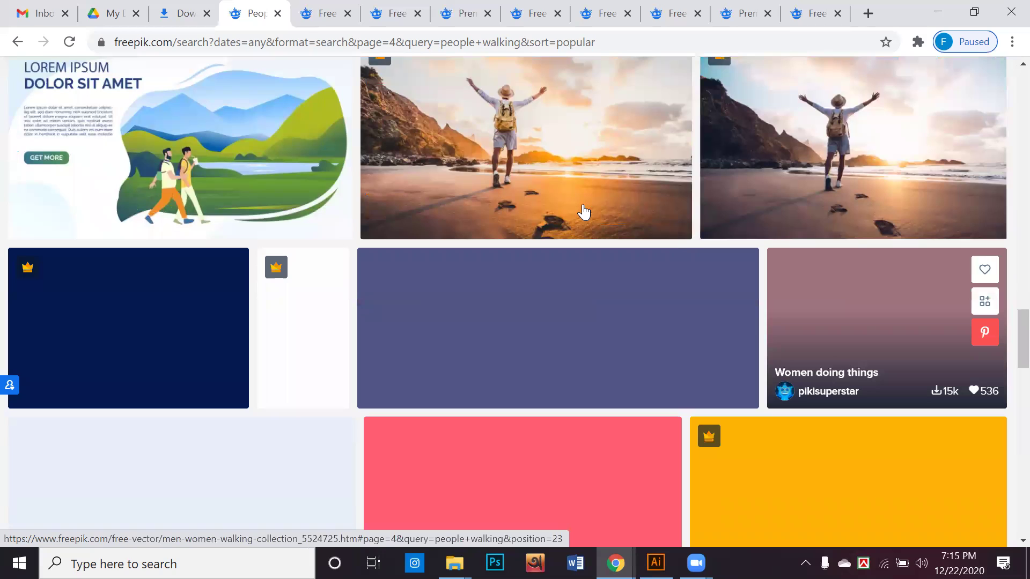
{"action": "scroll", "coordinate": [921, 281], "scroll_direction": "down", "scroll_amount": 1}
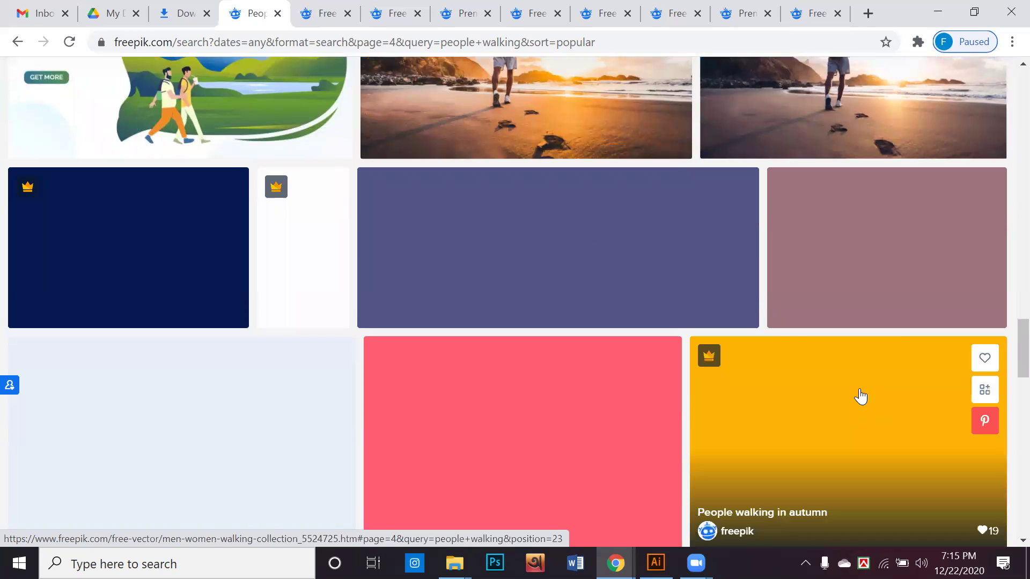
{"action": "scroll", "coordinate": [860, 397], "scroll_direction": "down", "scroll_amount": 3}
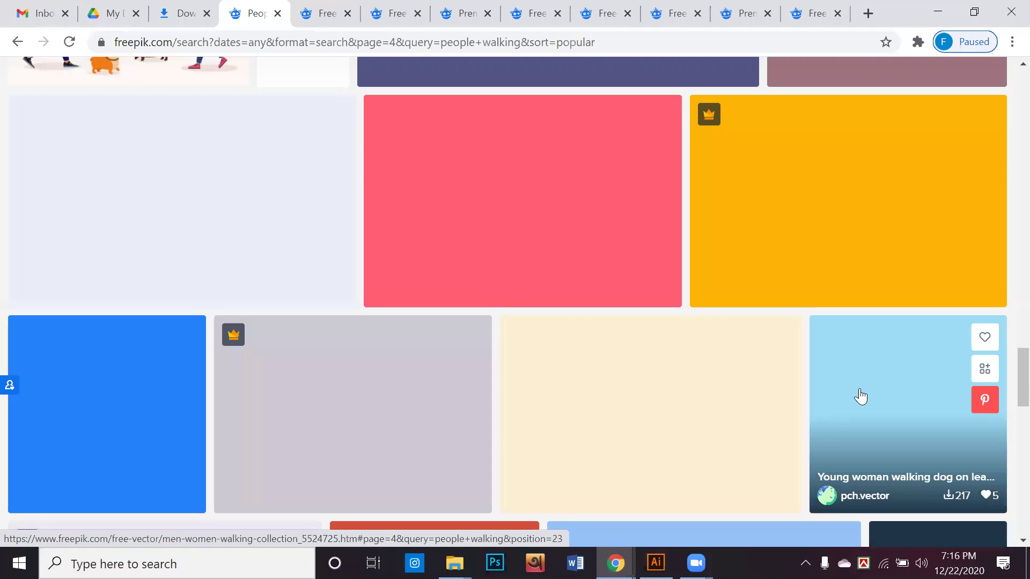
{"action": "scroll", "coordinate": [861, 397], "scroll_direction": "down", "scroll_amount": 1}
{"action": "scroll", "coordinate": [860, 397], "scroll_direction": "down", "scroll_amount": 2}
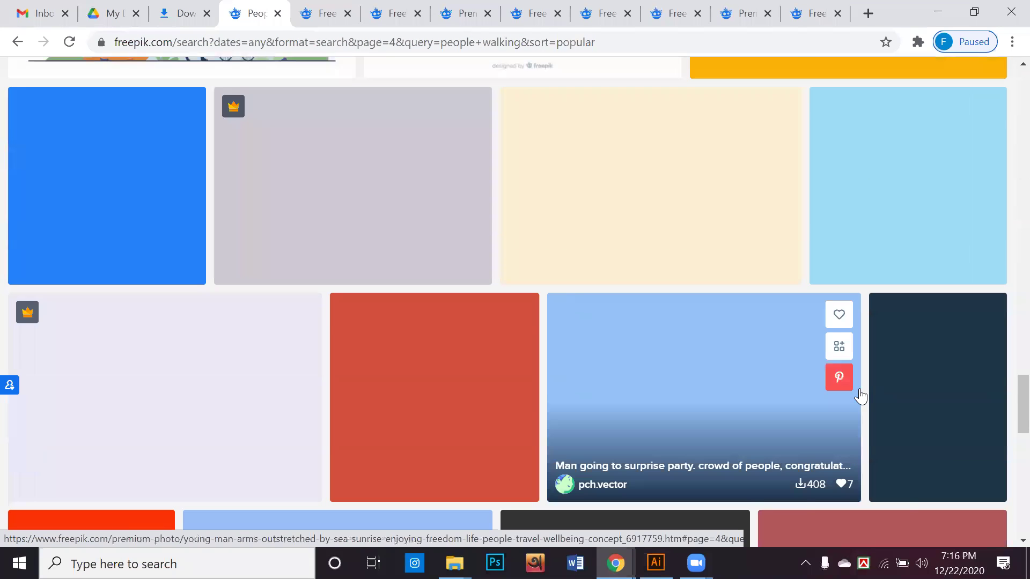
{"action": "scroll", "coordinate": [861, 397], "scroll_direction": "down", "scroll_amount": 7}
{"action": "scroll", "coordinate": [1003, 462], "scroll_direction": "down", "scroll_amount": 4}
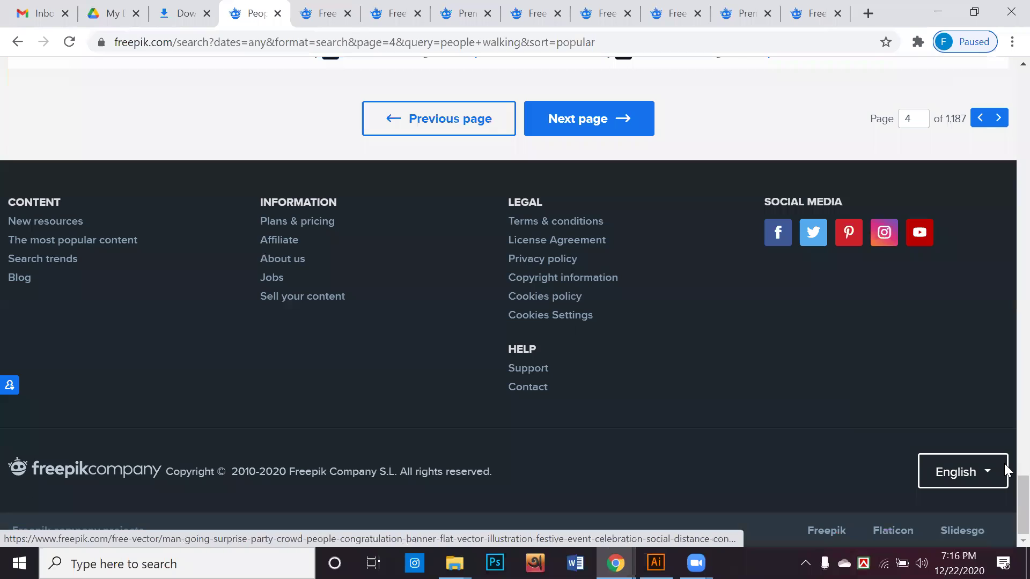
Step: Open the "City park illustration" vector on results page 4 in a new browser tab and check the results below it
{"action": "scroll", "coordinate": [1005, 433], "scroll_direction": "up", "scroll_amount": 8}
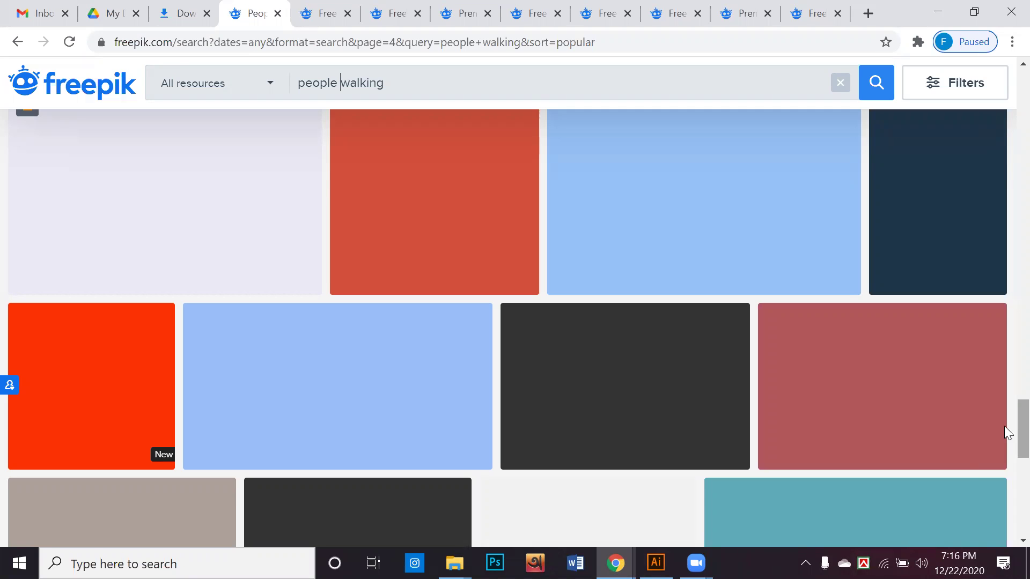
{"action": "scroll", "coordinate": [1004, 426], "scroll_direction": "up", "scroll_amount": 1}
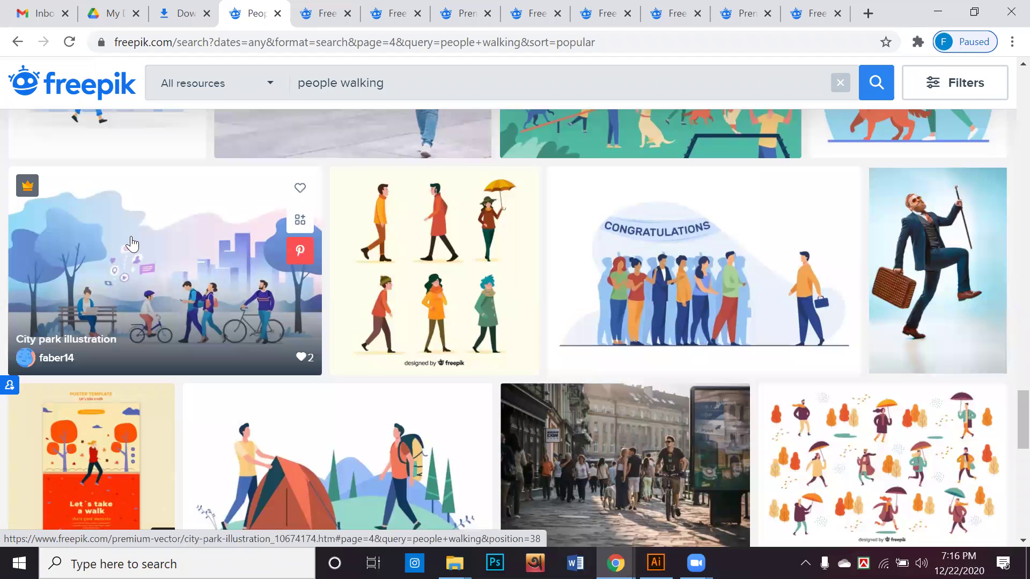
{"action": "middle_click", "coordinate": [165, 250]}
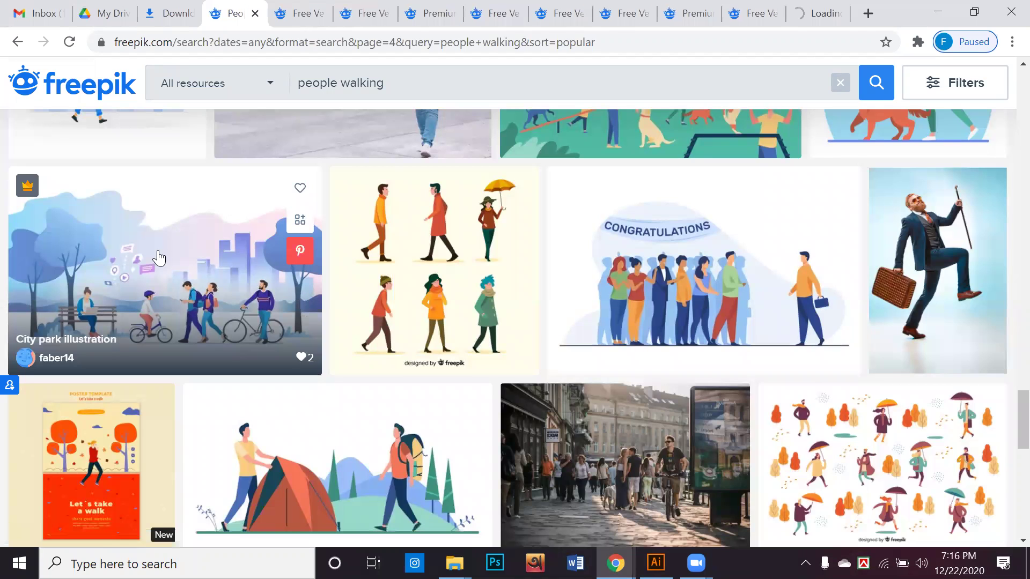
{"action": "scroll", "coordinate": [161, 252], "scroll_direction": "down", "scroll_amount": 1}
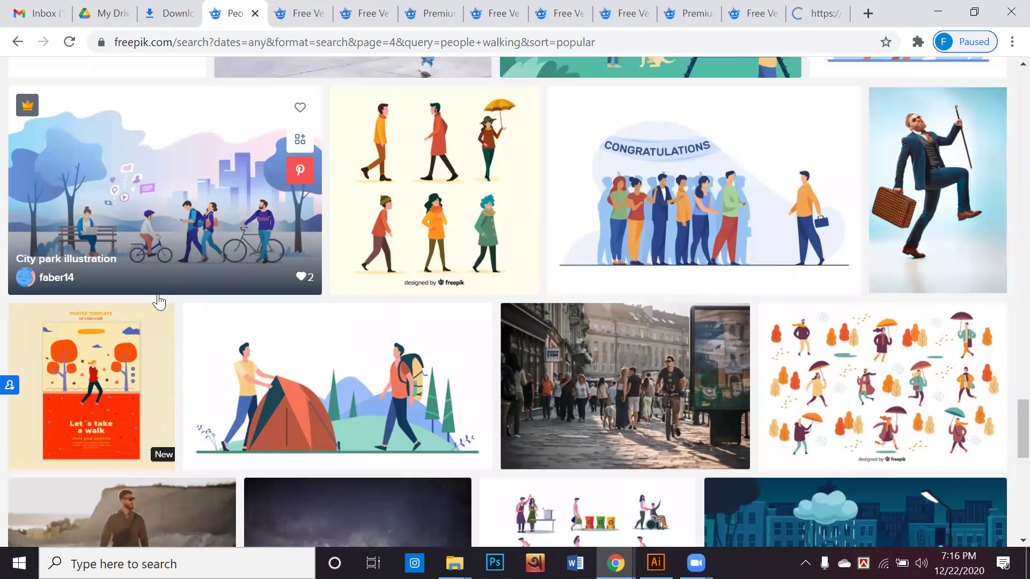
{"action": "scroll", "coordinate": [142, 285], "scroll_direction": "down", "scroll_amount": 3}
{"action": "scroll", "coordinate": [144, 287], "scroll_direction": "up", "scroll_amount": 2}
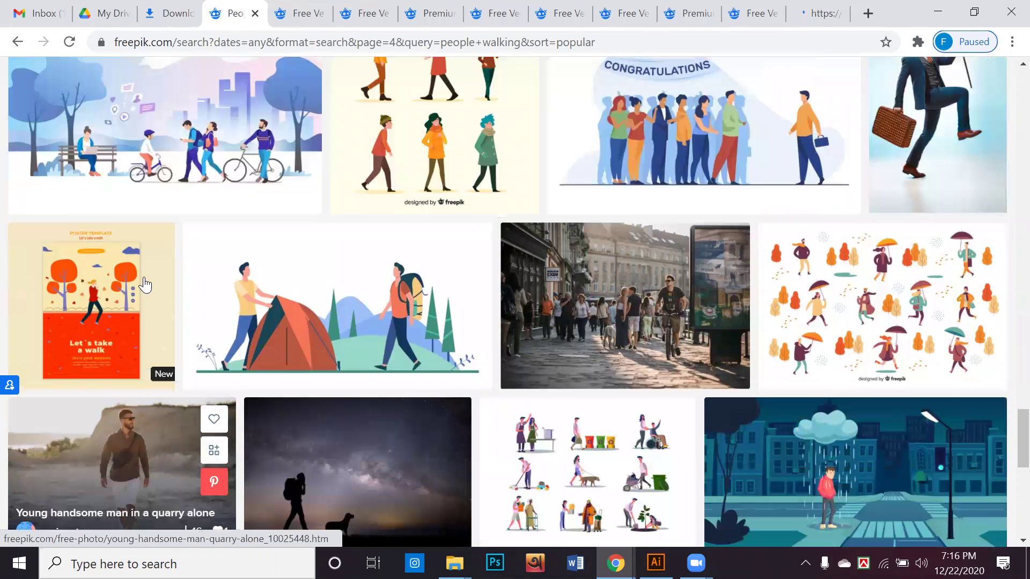
Step: Switch to the browser tab with the back to work concept illustration and download the free vector file
{"action": "left_click", "coordinate": [298, 17]}
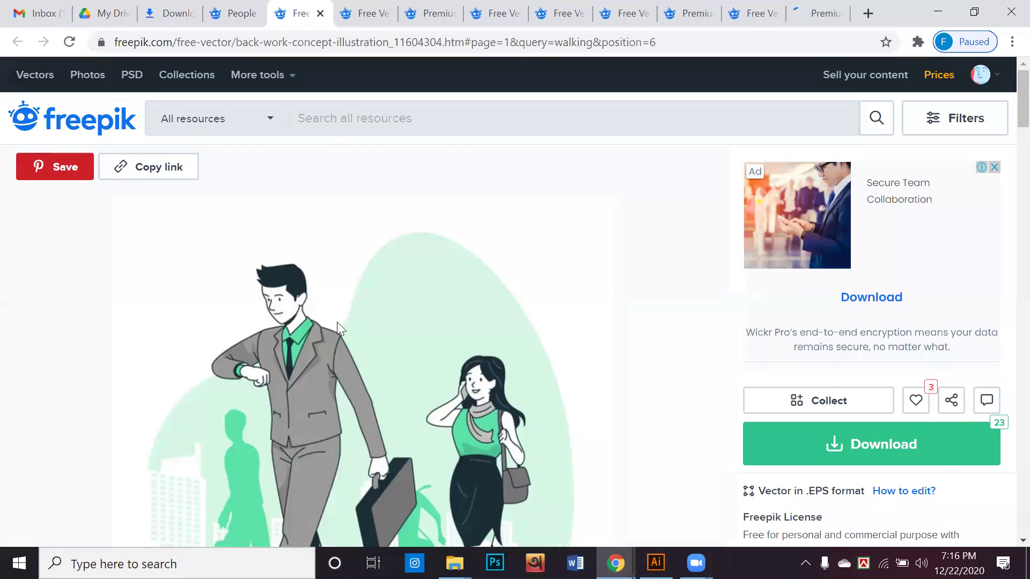
{"action": "scroll", "coordinate": [391, 300], "scroll_direction": "down", "scroll_amount": 3}
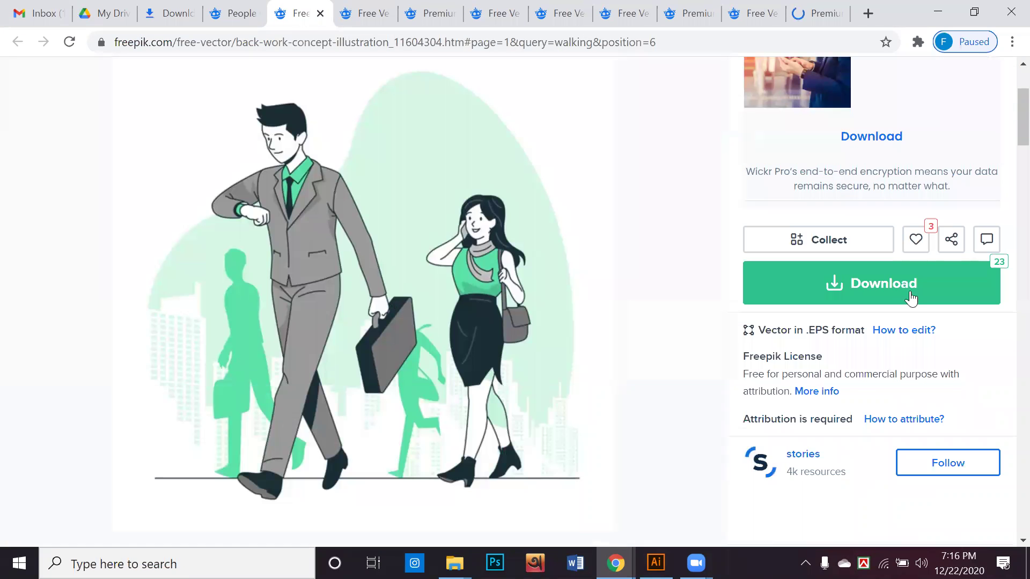
{"action": "left_click", "coordinate": [895, 286]}
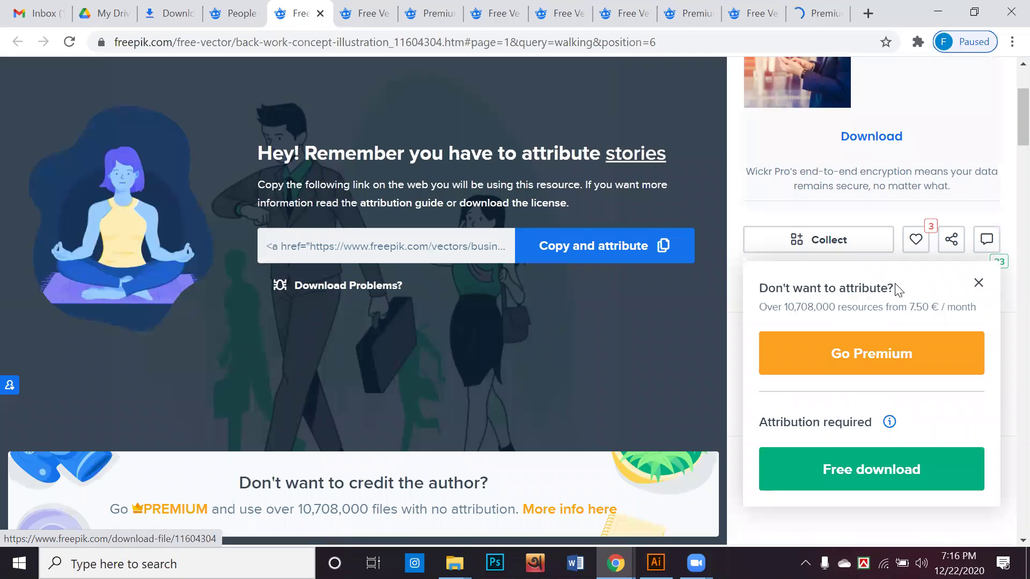
Step: Switch to the browser tab with the people doing different actions illustration and download the free vector file
{"action": "left_click", "coordinate": [365, 15]}
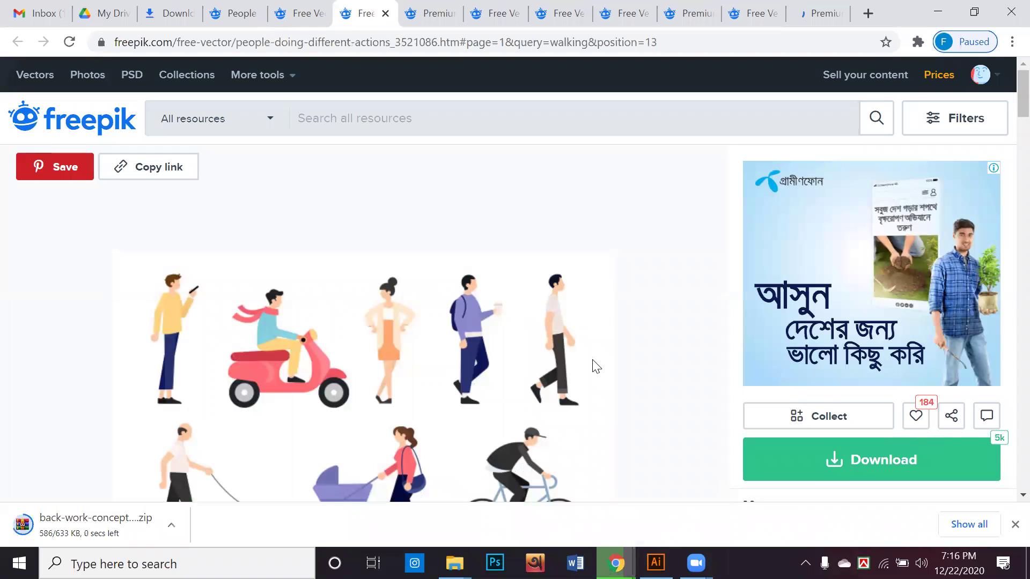
{"action": "scroll", "coordinate": [633, 360], "scroll_direction": "down", "scroll_amount": 3}
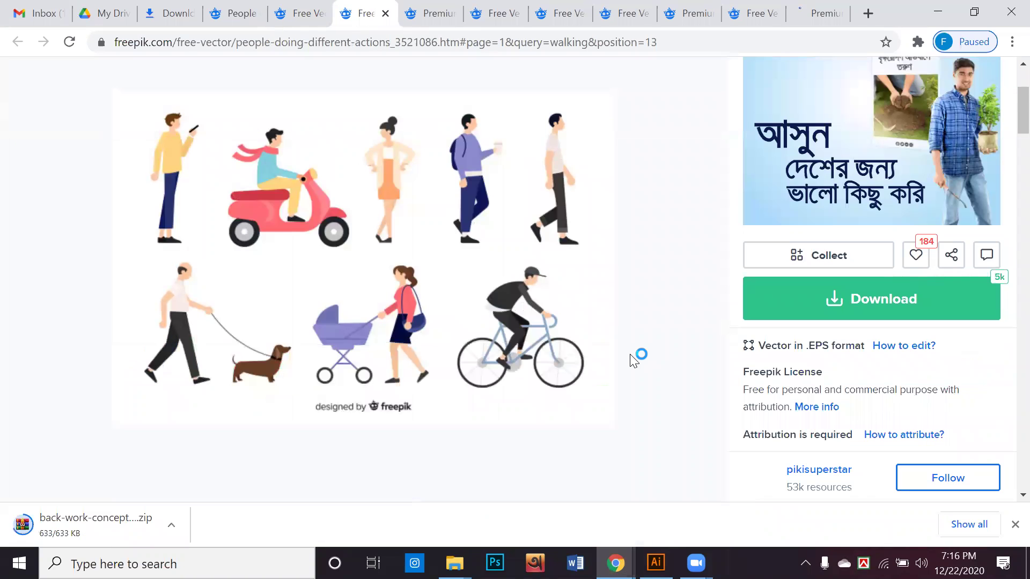
{"action": "left_click", "coordinate": [794, 304]}
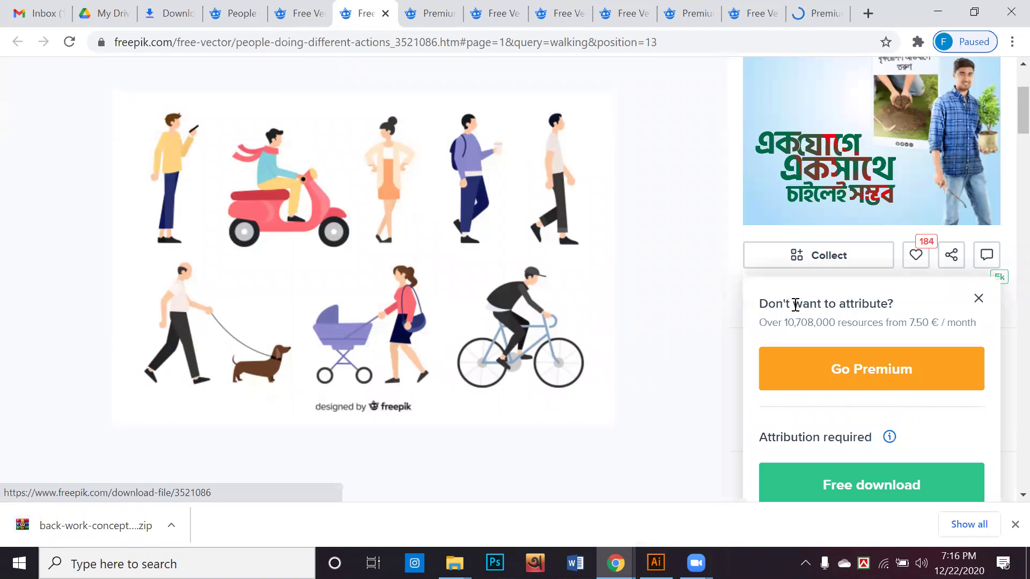
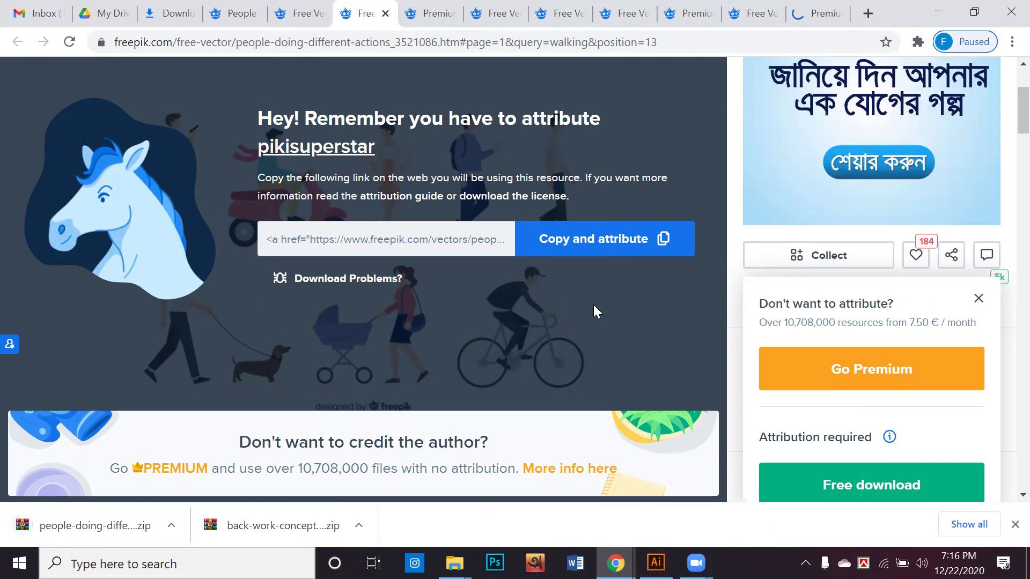
Step: Try to download the premium vector of people walking to their jobs wearing masks, and return to its page
{"action": "left_click", "coordinate": [431, 7]}
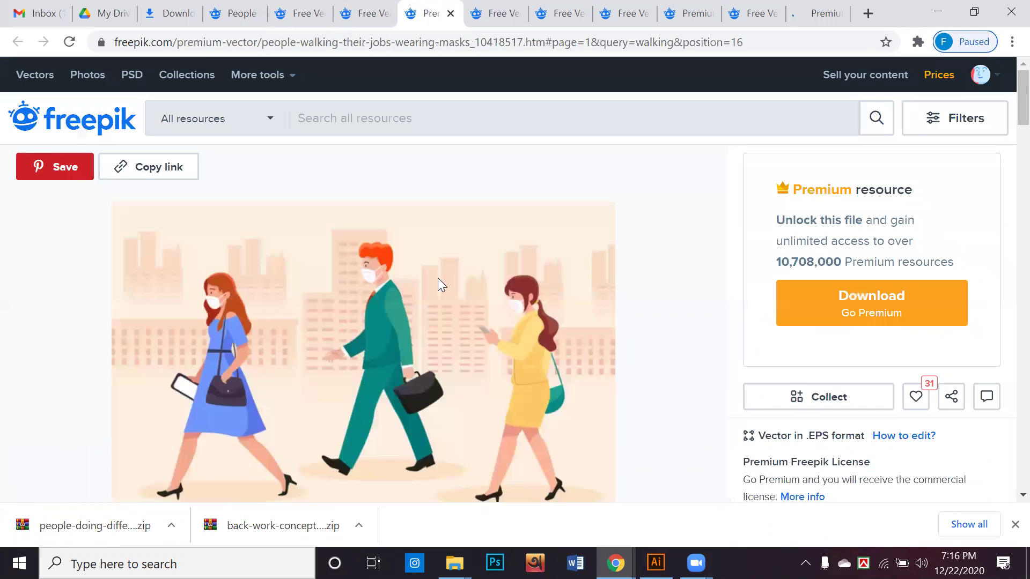
{"action": "scroll", "coordinate": [806, 251], "scroll_direction": "down", "scroll_amount": 1}
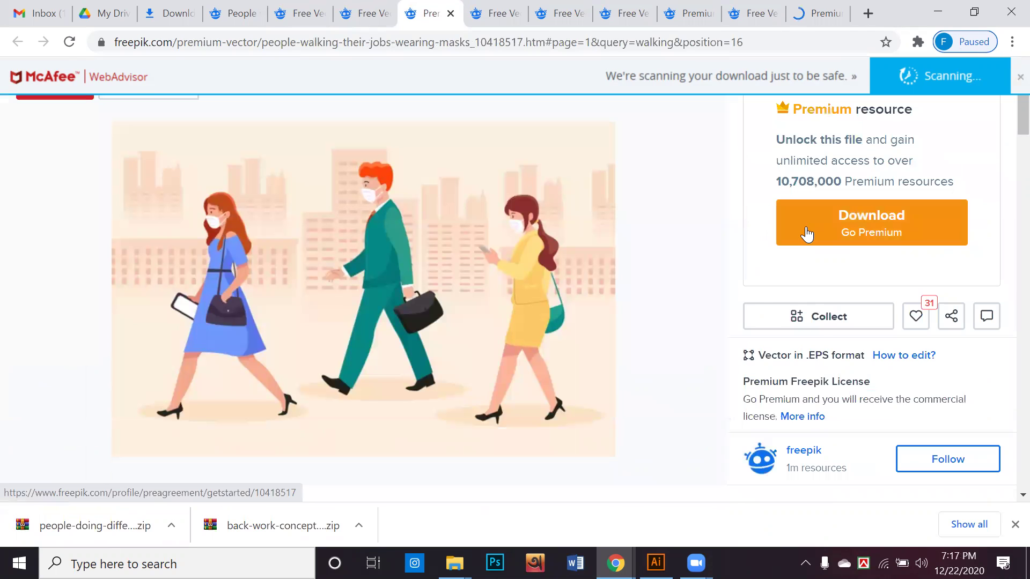
{"action": "left_click", "coordinate": [806, 235]}
{"action": "scroll", "coordinate": [660, 233], "scroll_direction": "down", "scroll_amount": 5}
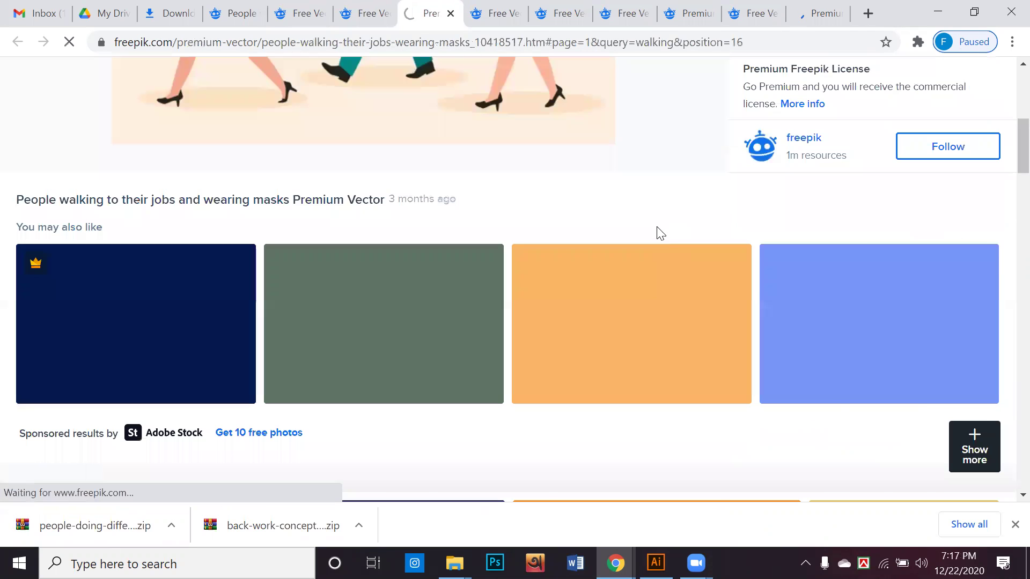
{"action": "scroll", "coordinate": [660, 234], "scroll_direction": "up", "scroll_amount": 10}
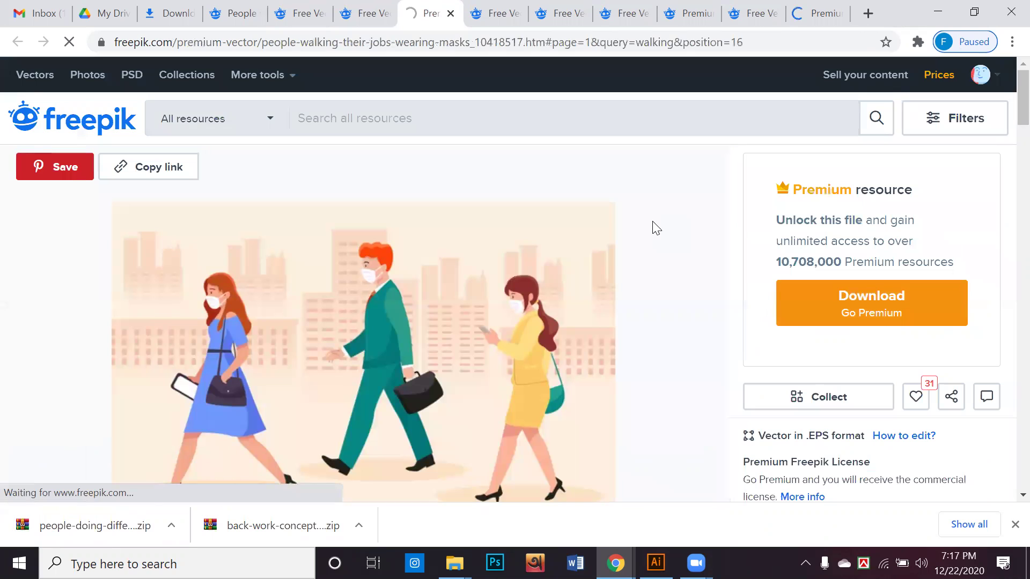
{"action": "scroll", "coordinate": [655, 228], "scroll_direction": "down", "scroll_amount": 1}
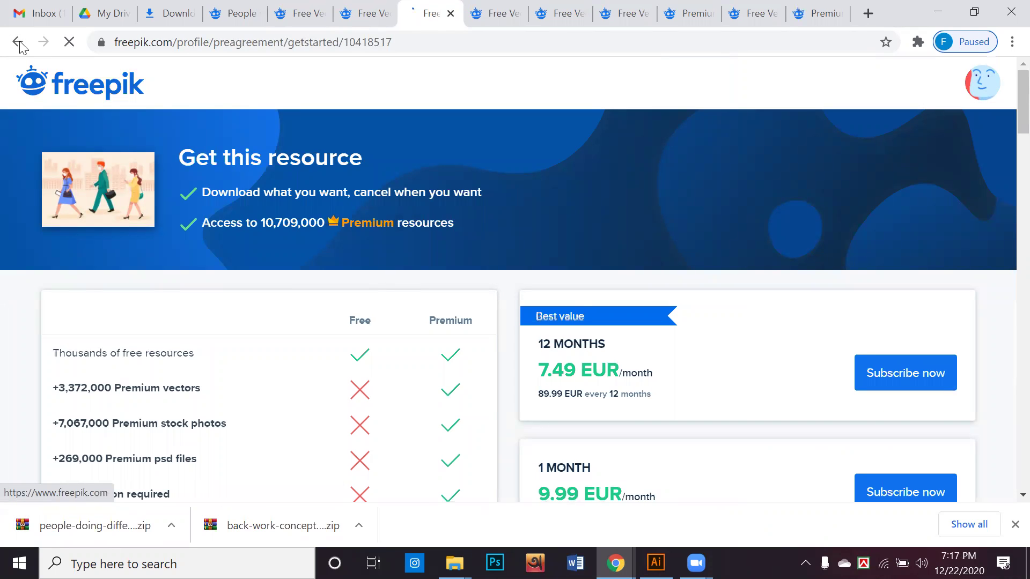
Step: Skip past the passing by concept tab and open the download options of the group walking people checking smartphones vector
{"action": "left_click", "coordinate": [497, 12]}
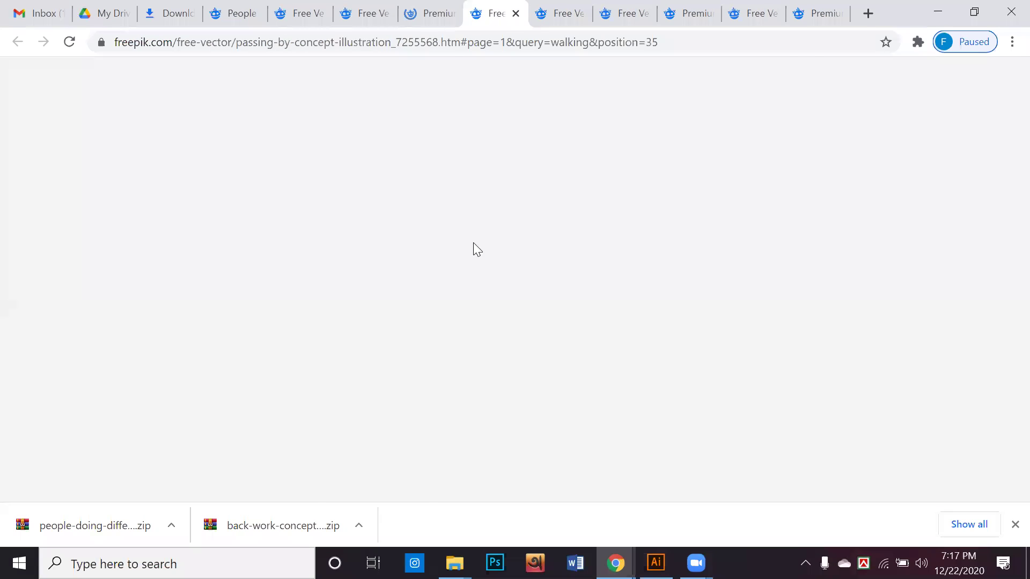
{"action": "left_click", "coordinate": [558, 15]}
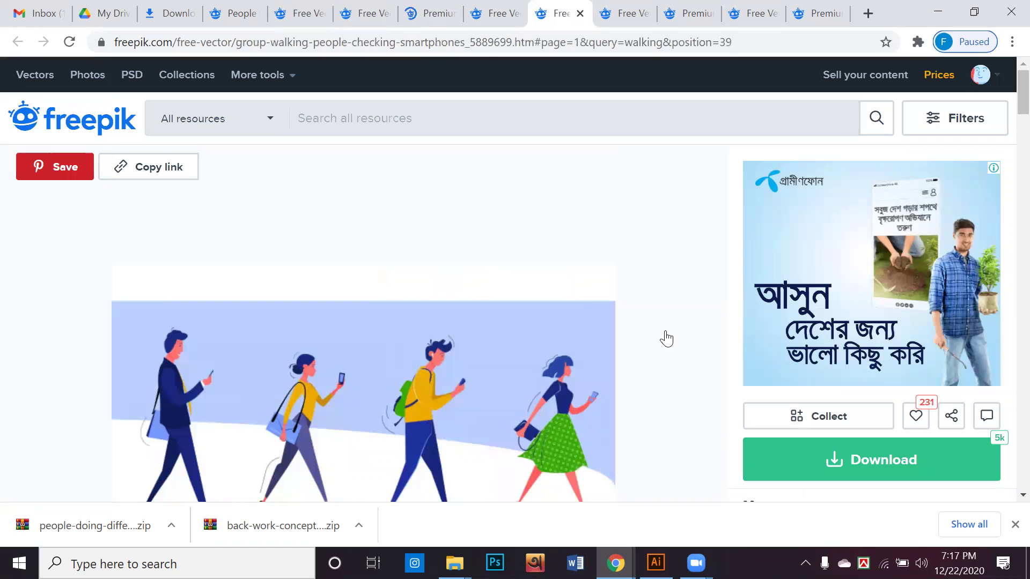
{"action": "left_click", "coordinate": [756, 442]}
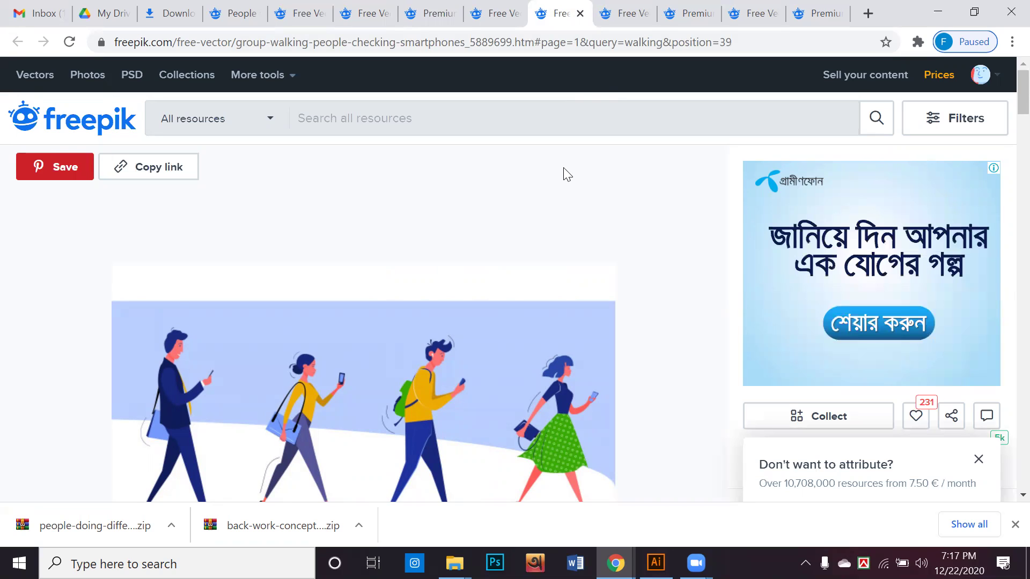
Step: Switch to the browser tab with the walking around concept illustration and download the free vector file
{"action": "left_click", "coordinate": [626, 19]}
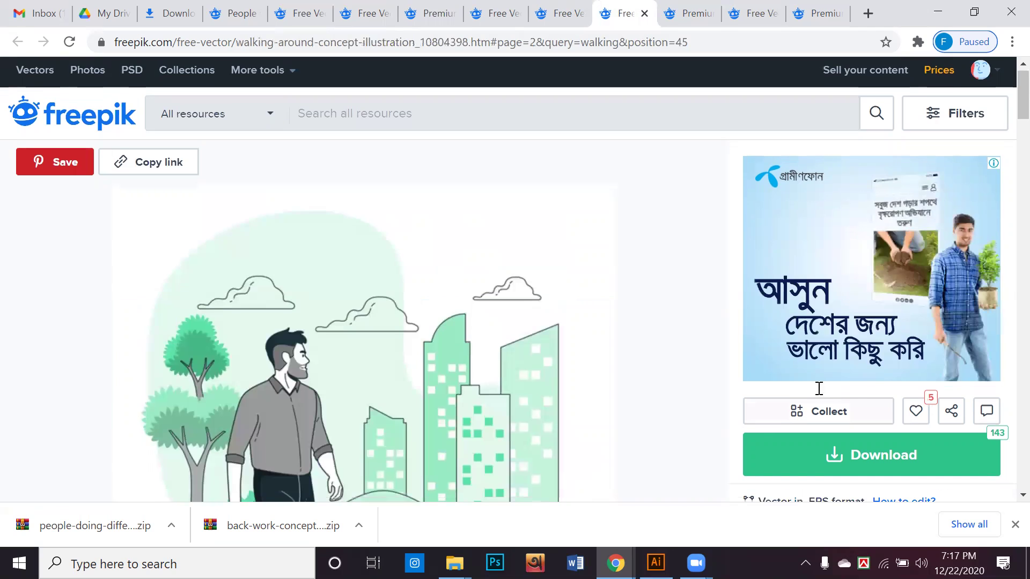
{"action": "scroll", "coordinate": [800, 390], "scroll_direction": "down", "scroll_amount": 1}
{"action": "left_click", "coordinate": [800, 390]}
{"action": "scroll", "coordinate": [900, 416], "scroll_direction": "down", "scroll_amount": 2}
{"action": "left_click", "coordinate": [895, 409]}
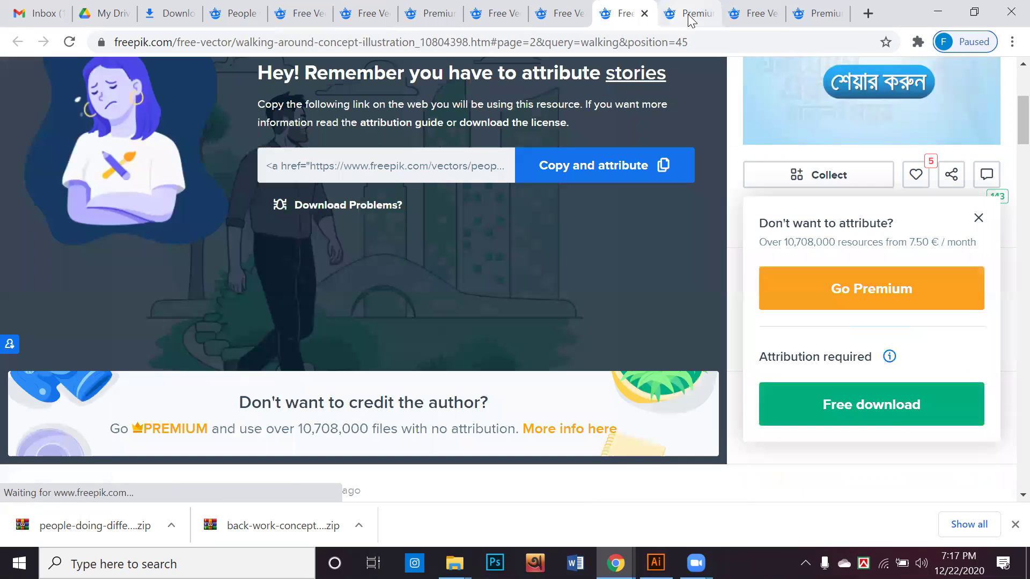
Step: Switch to the premium vector tab of business people walking in the street and enlarge the page to 150%, with the whole illustration in view
{"action": "left_click", "coordinate": [690, 20]}
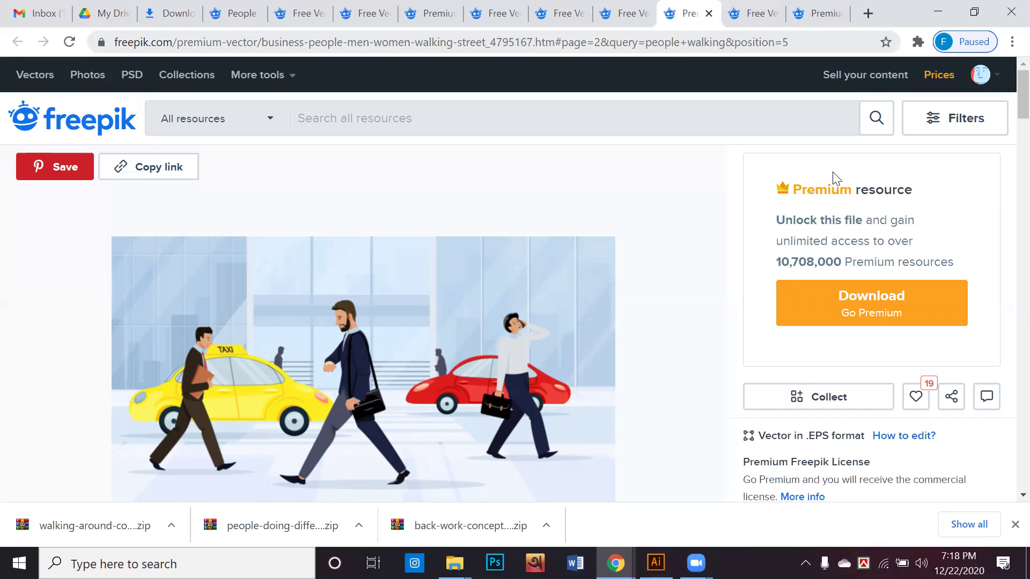
{"action": "scroll", "coordinate": [655, 303], "scroll_direction": "down", "scroll_amount": 3}
{"action": "scroll", "coordinate": [656, 304], "scroll_direction": "up", "scroll_amount": 2}
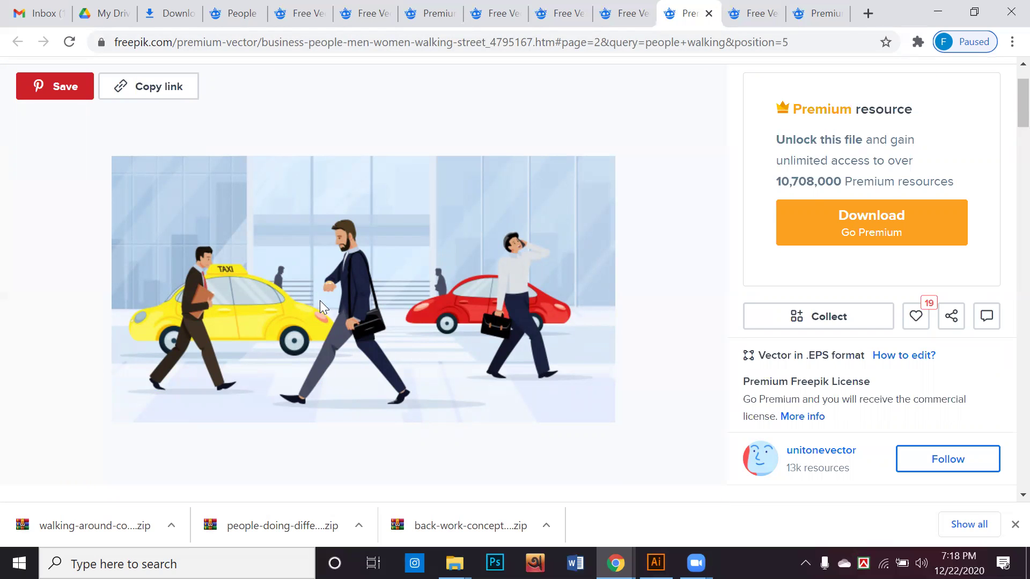
{"action": "scroll", "coordinate": [860, 234], "scroll_direction": "up", "scroll_amount": 1}
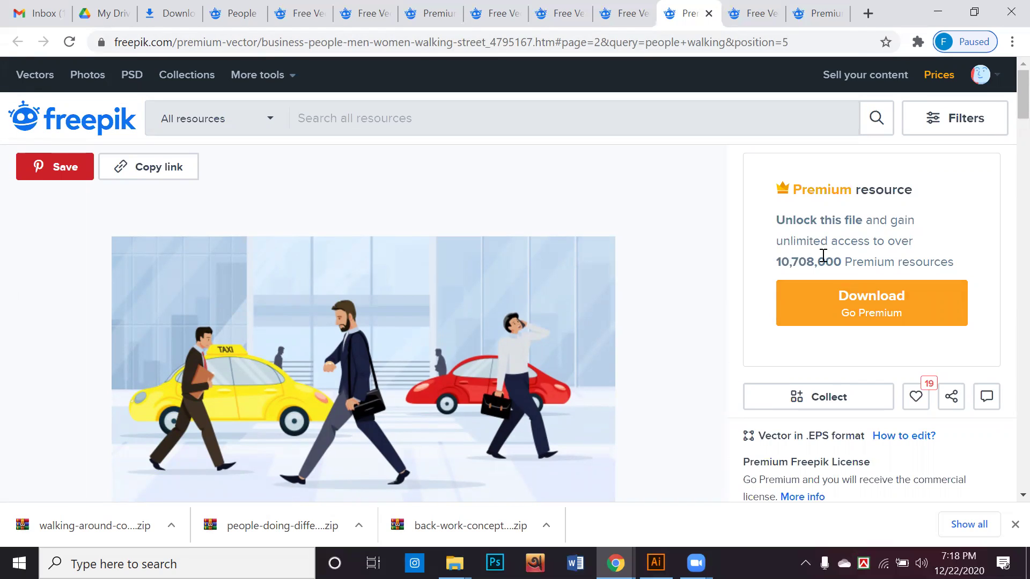
{"action": "scroll", "coordinate": [824, 256], "scroll_direction": "down", "scroll_amount": 1}
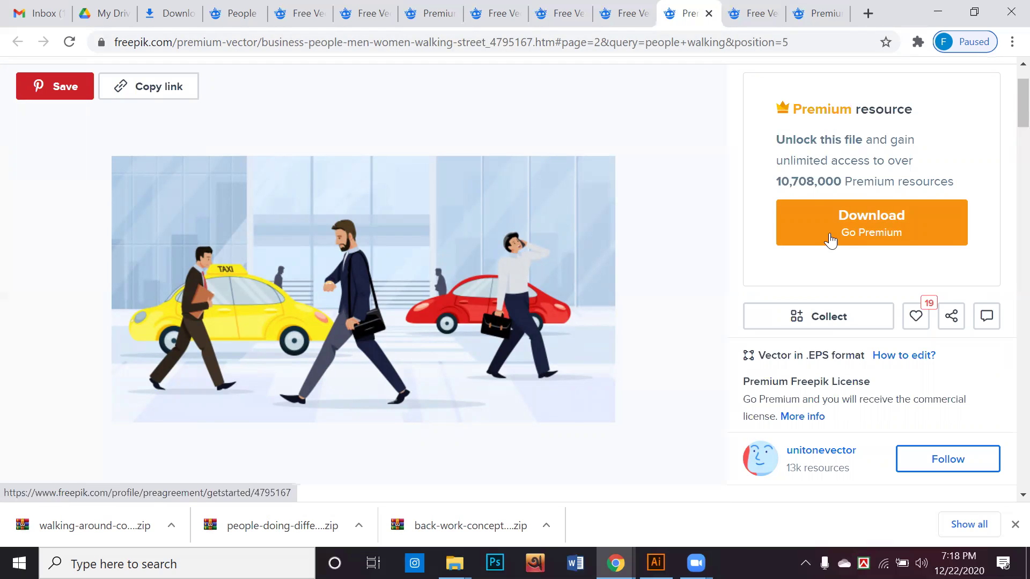
{"action": "key", "text": "ctrl+plus"}
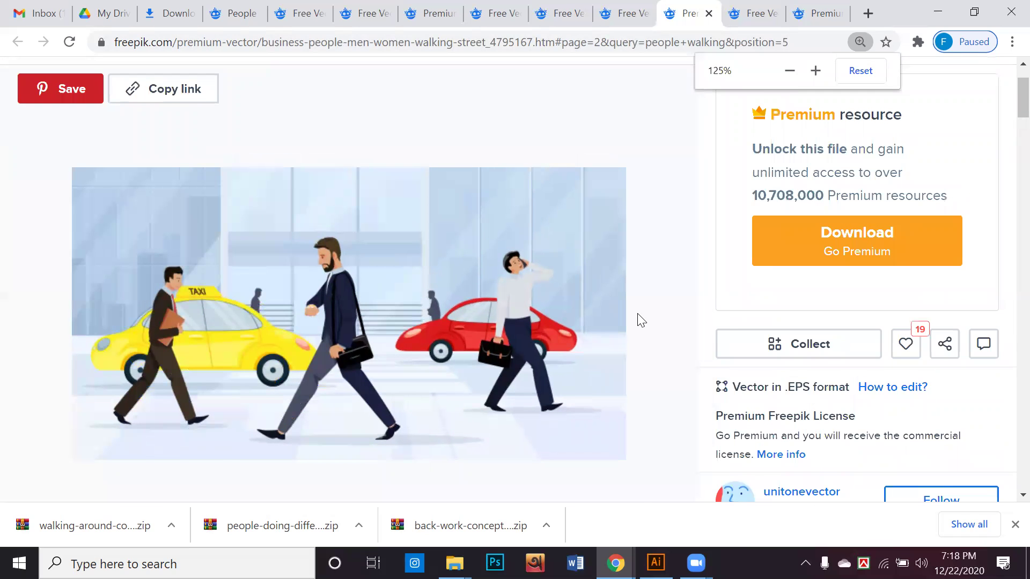
{"action": "key", "text": "ctrl+plus"}
{"action": "key", "text": "ctrl+plus"}
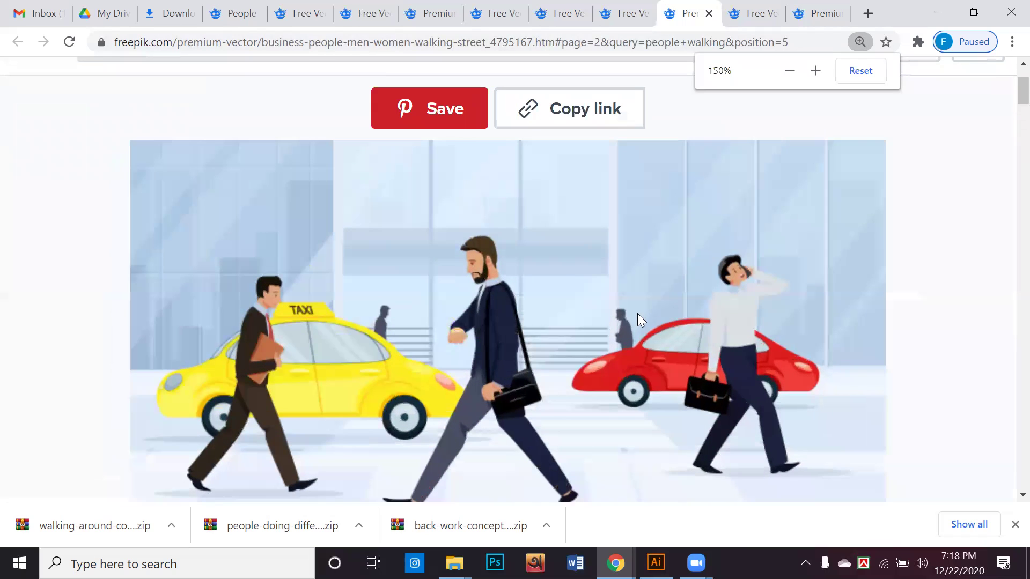
{"action": "scroll", "coordinate": [638, 313], "scroll_direction": "down", "scroll_amount": 2}
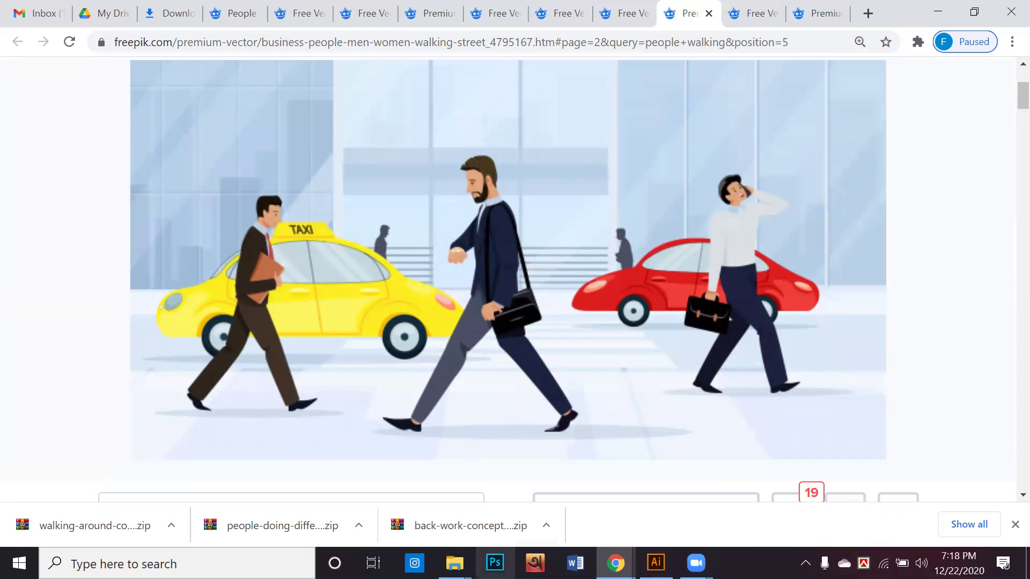
Step: Open Snipping Tool and capture a rectangular snip of the whole illustration of businessmen walking past the taxi
{"action": "left_click", "coordinate": [177, 564]}
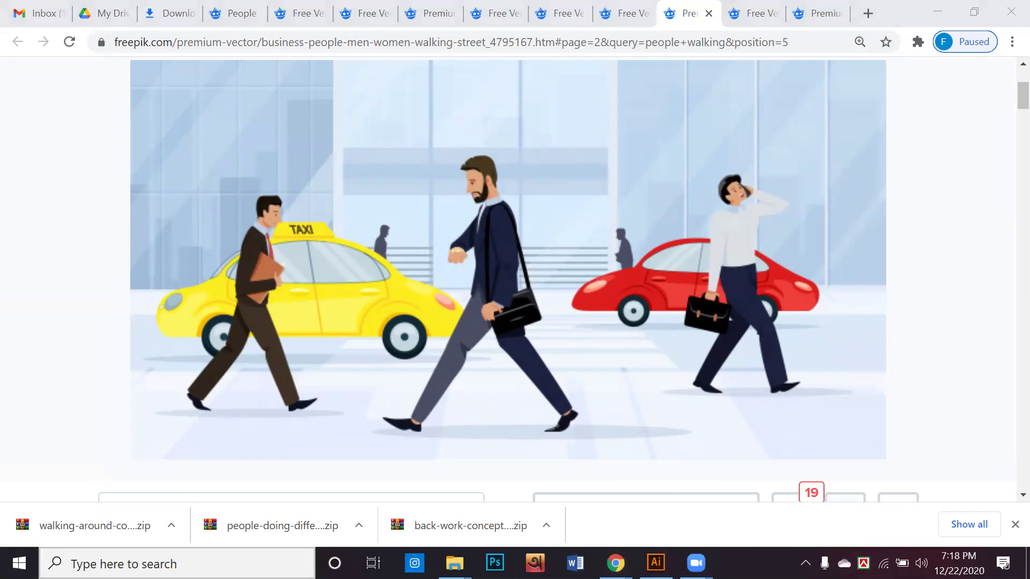
{"action": "type", "text": "sn"}
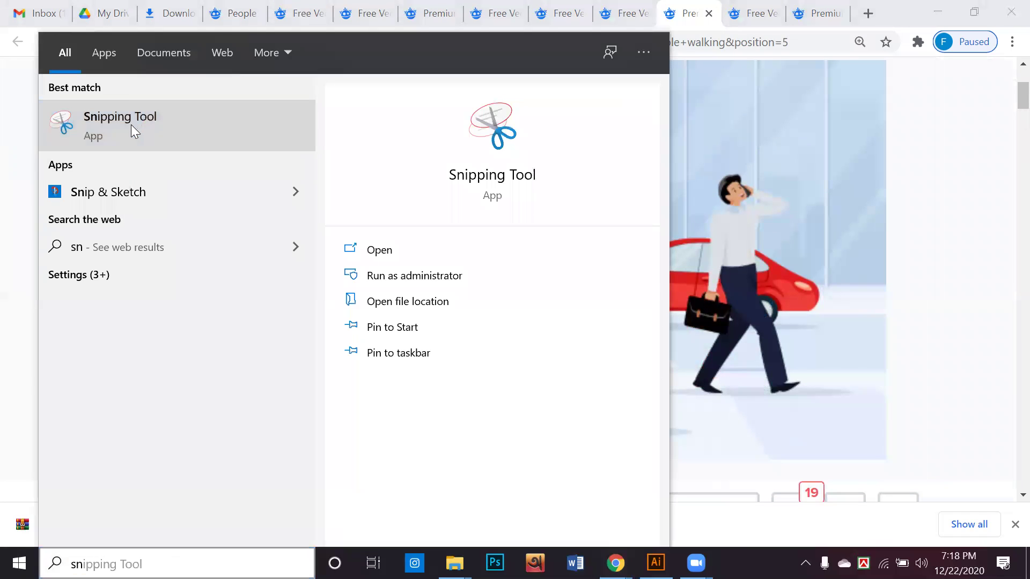
{"action": "left_click", "coordinate": [132, 124]}
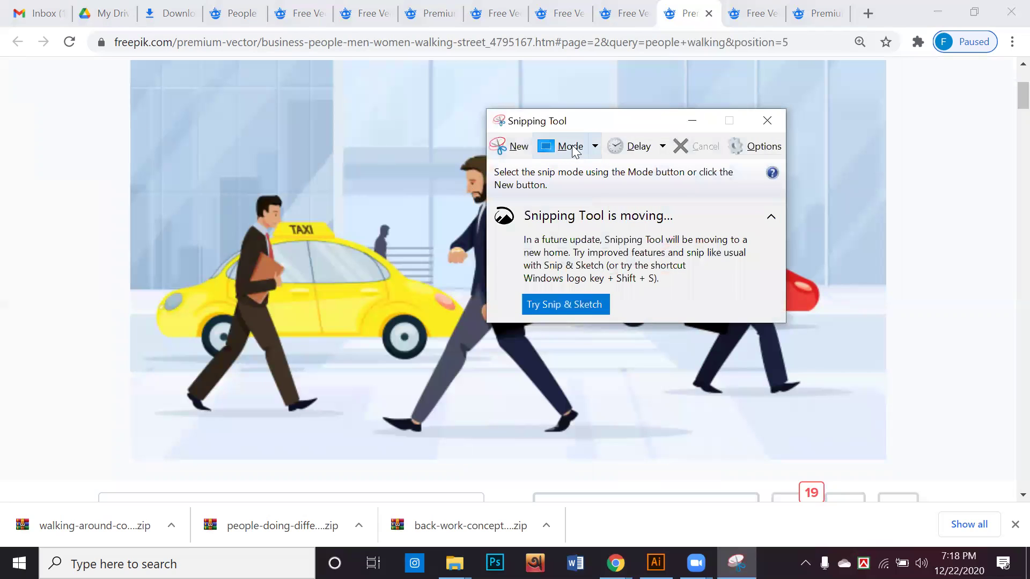
{"action": "left_click", "coordinate": [596, 147]}
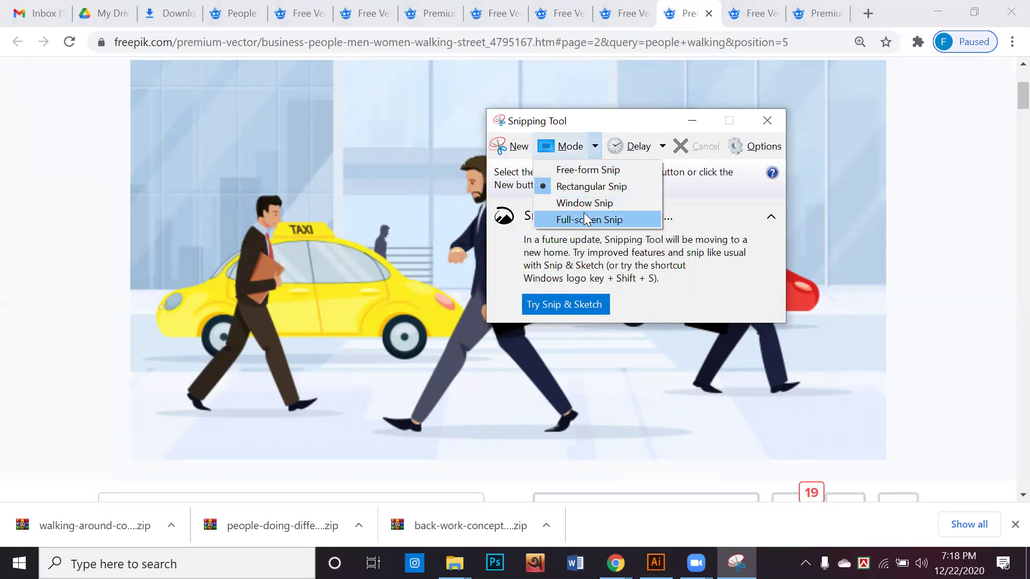
{"action": "left_click", "coordinate": [523, 152]}
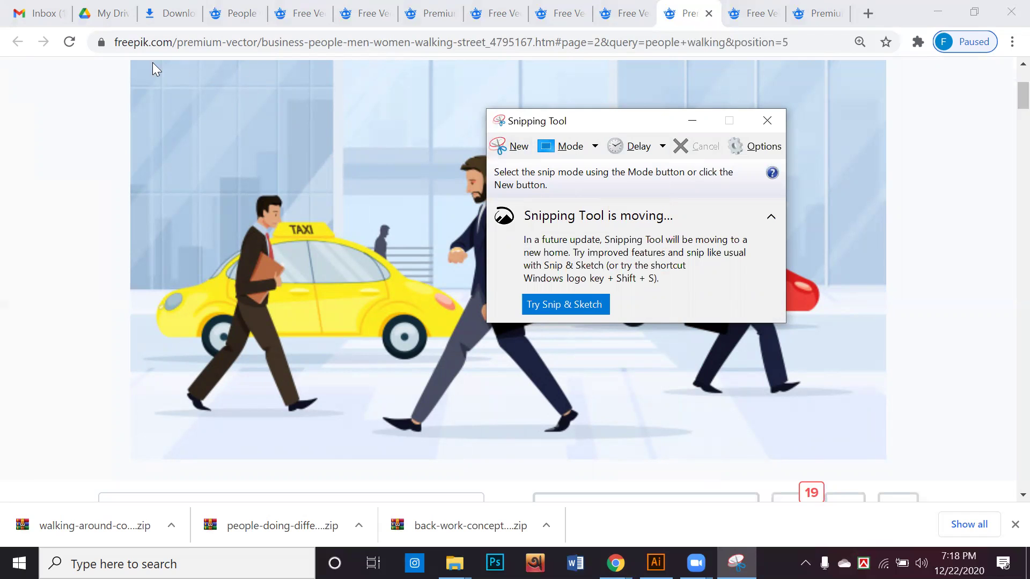
{"action": "left_click", "coordinate": [508, 150]}
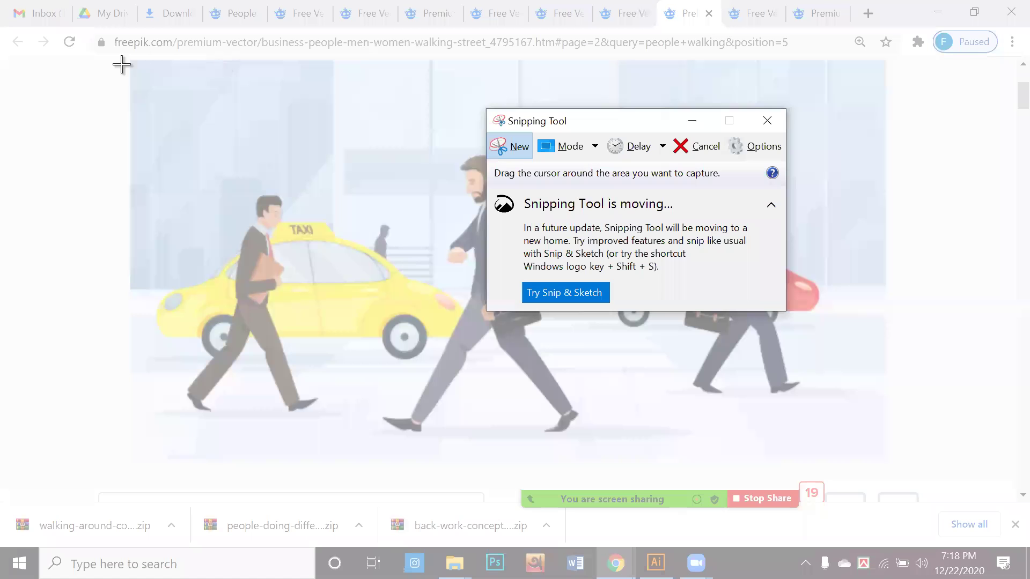
{"action": "left_click_drag", "start_coordinate": [129, 57], "coordinate": [887, 462]}
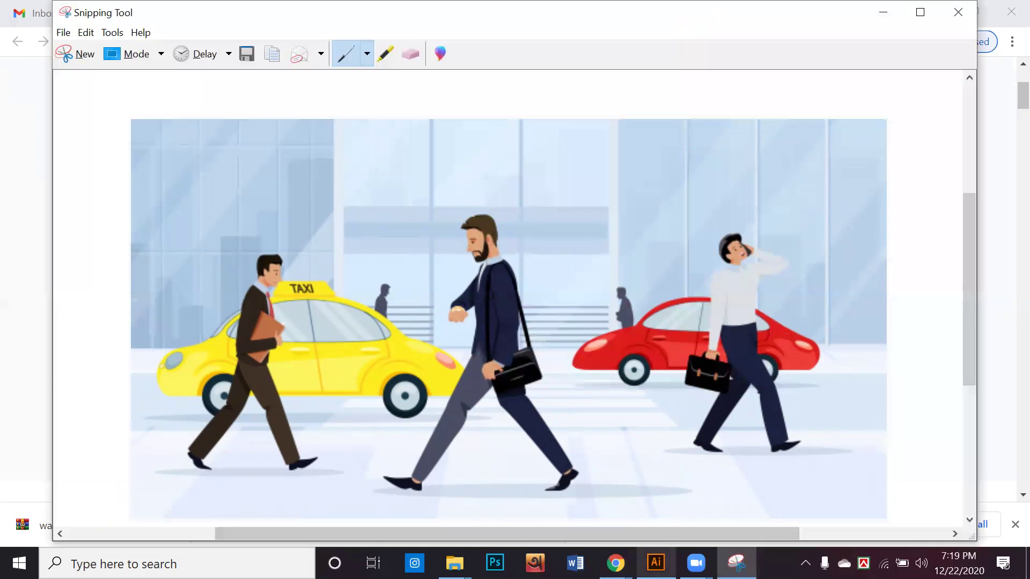
Step: Switch to Illustrator and delete all existing artwork from the Untitled-1 document
{"action": "left_click", "coordinate": [656, 562]}
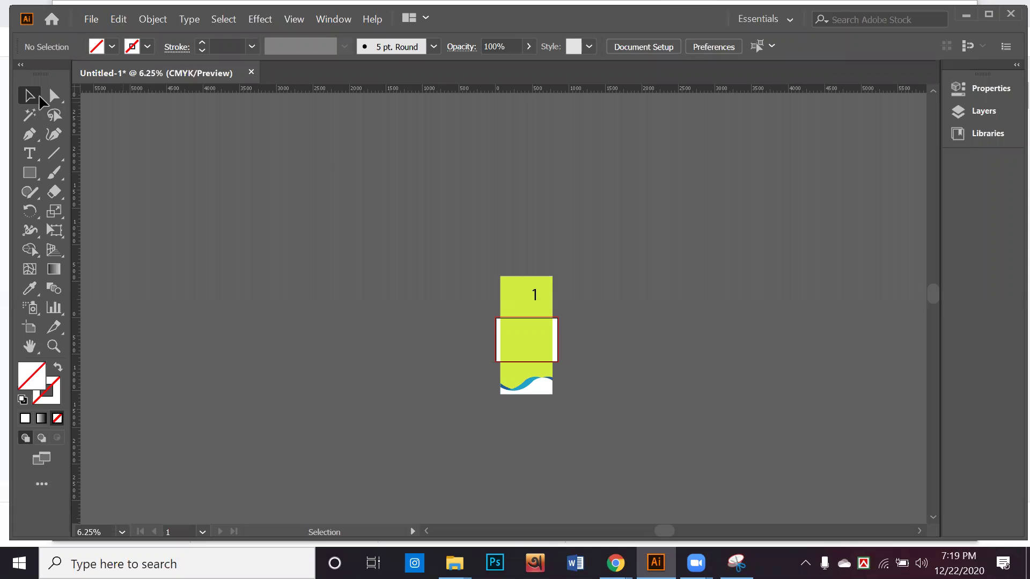
{"action": "key", "text": "ctrl+a"}
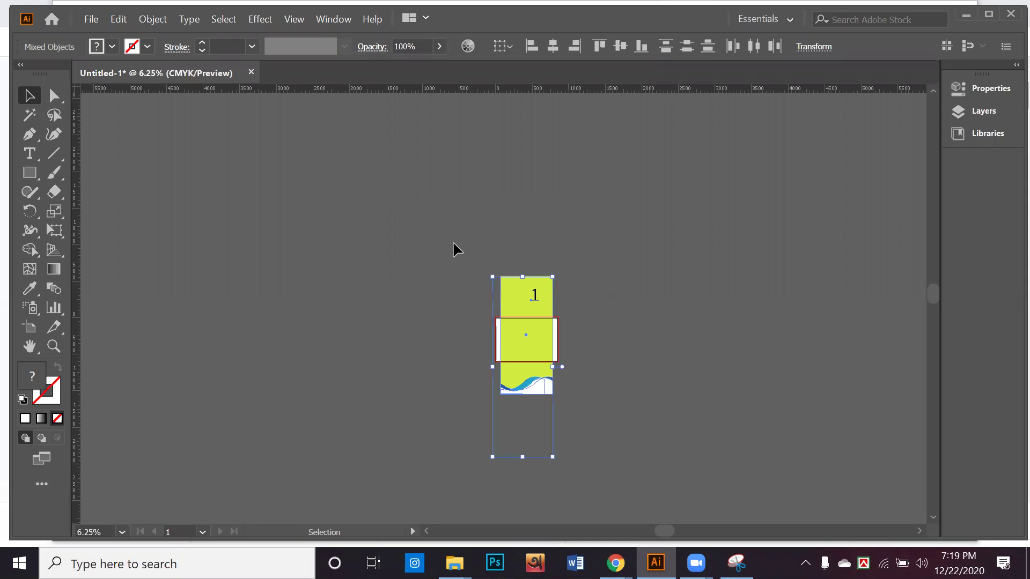
{"action": "key", "text": "Delete"}
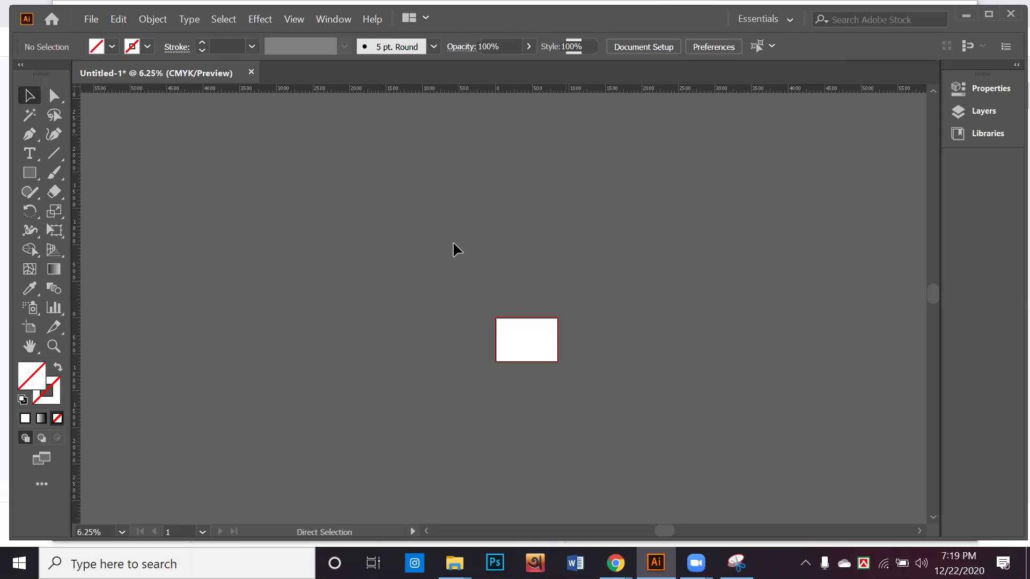
Step: Paste the snipped illustration into the document and move it to the empty area right of the artboard
{"action": "key", "text": "ctrl+v"}
{"action": "scroll", "coordinate": [553, 333], "scroll_direction": "up", "scroll_amount": 2}
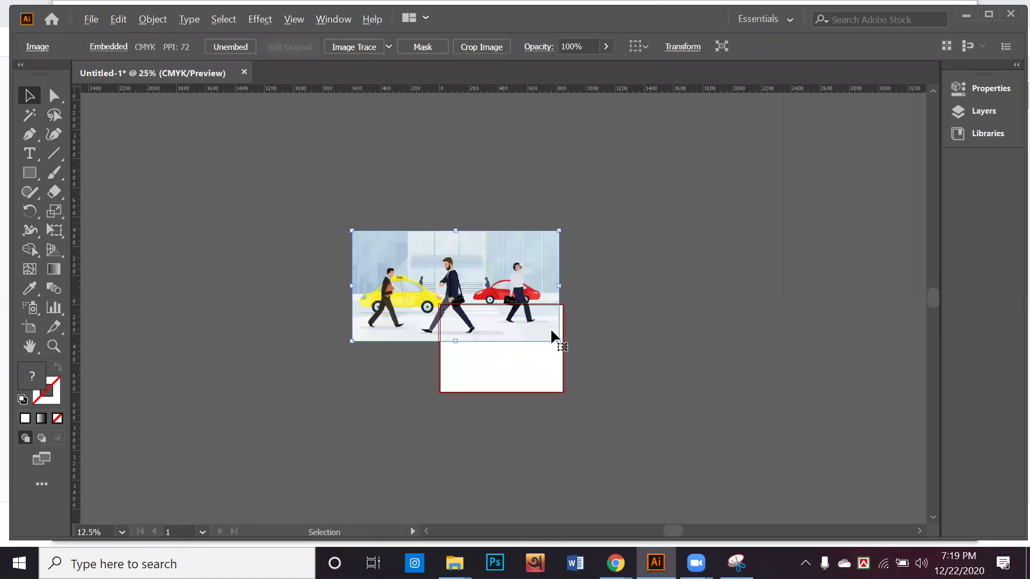
{"action": "left_click_drag", "start_coordinate": [419, 190], "coordinate": [757, 214]}
{"action": "scroll", "coordinate": [698, 214], "scroll_direction": "down", "scroll_amount": 1}
{"action": "mouse_move", "coordinate": [673, 228]}
{"action": "left_mouse_down"}
{"action": "mouse_move", "coordinate": [732, 243]}
{"action": "mouse_move", "coordinate": [649, 292]}
{"action": "mouse_move", "coordinate": [377, 237]}
{"action": "left_mouse_up"}
{"action": "scroll", "coordinate": [419, 226], "scroll_direction": "up", "scroll_amount": 1}
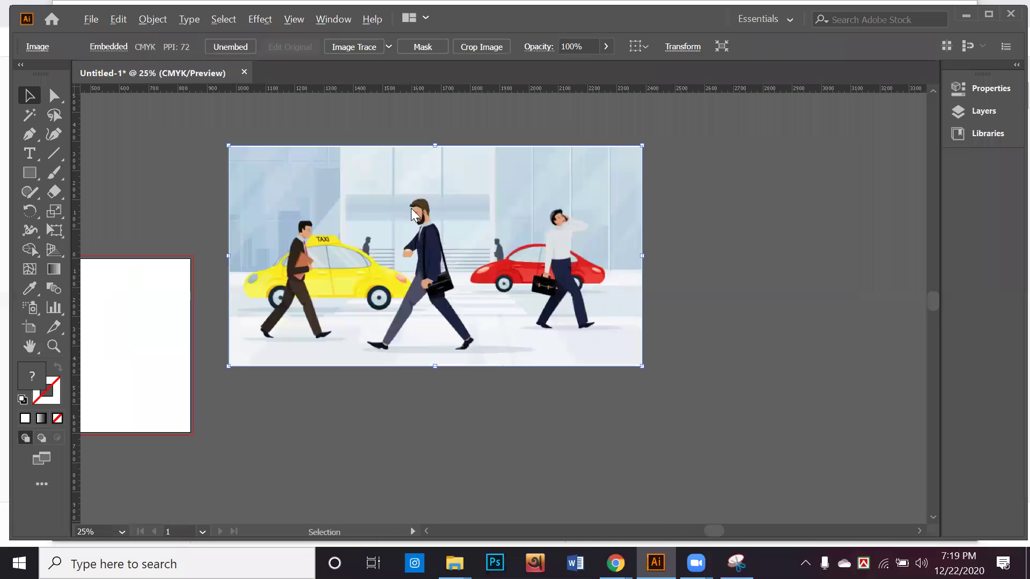
Step: Run an Image Trace preset on the pasted illustration and switch back to the Freepik page in Chrome
{"action": "left_click", "coordinate": [389, 48]}
{"action": "left_click", "coordinate": [414, 171]}
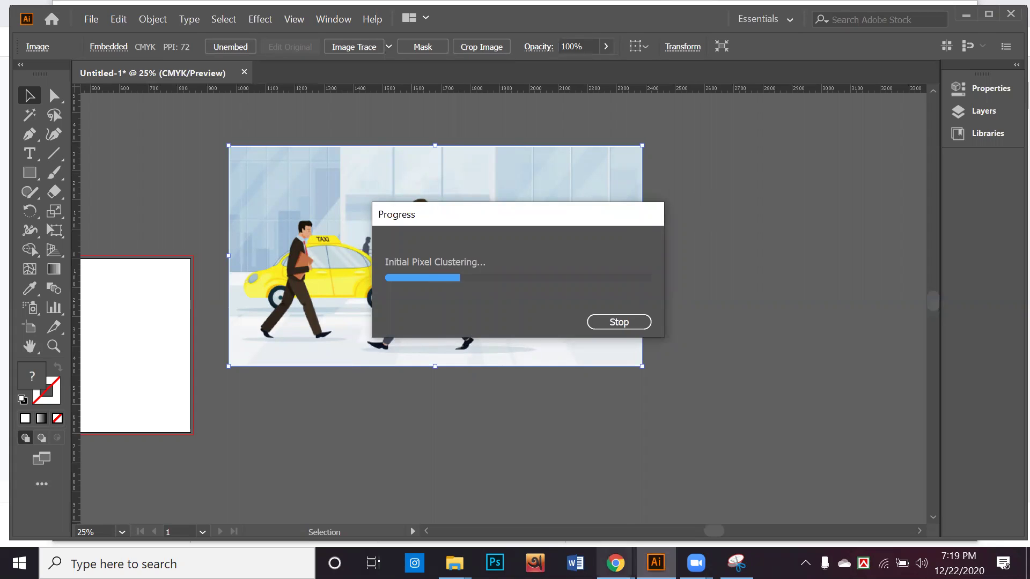
{"action": "left_click", "coordinate": [616, 563]}
{"action": "left_click", "coordinate": [498, 482]}
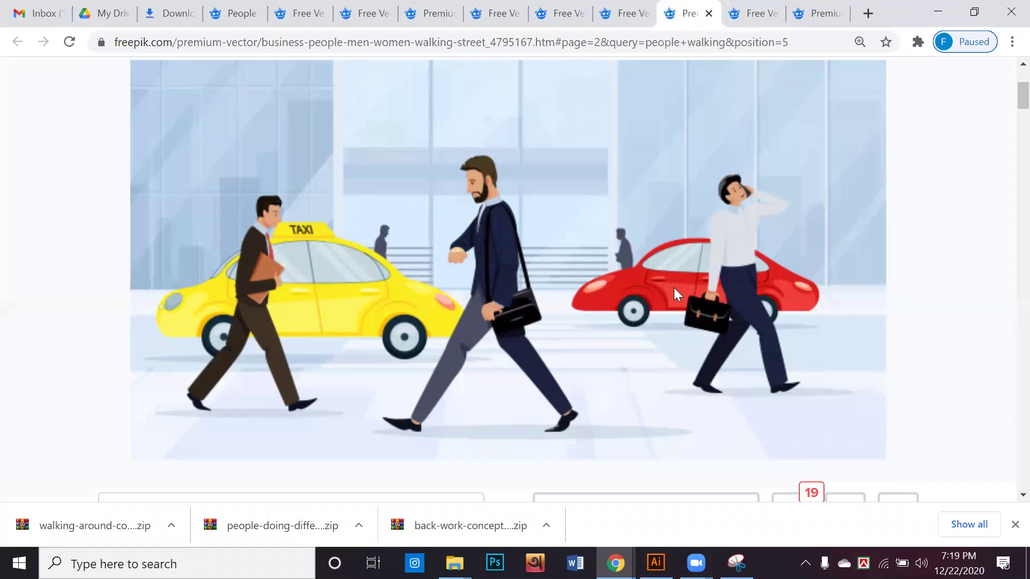
Step: Reduce the browser zoom of the businessmen illustration's page to 100% to fit more of the related vectors
{"action": "scroll", "coordinate": [674, 287], "scroll_direction": "down", "scroll_amount": 6}
{"action": "scroll", "coordinate": [668, 279], "scroll_direction": "down", "scroll_amount": 6}
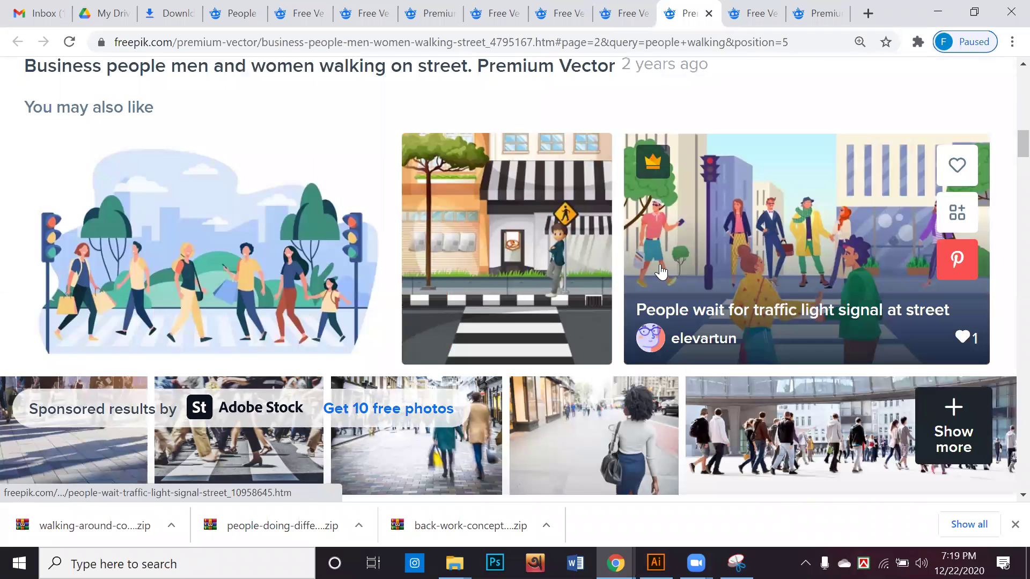
{"action": "scroll", "coordinate": [662, 272], "scroll_direction": "down", "scroll_amount": 1}
{"action": "key", "text": "ctrl+minus"}
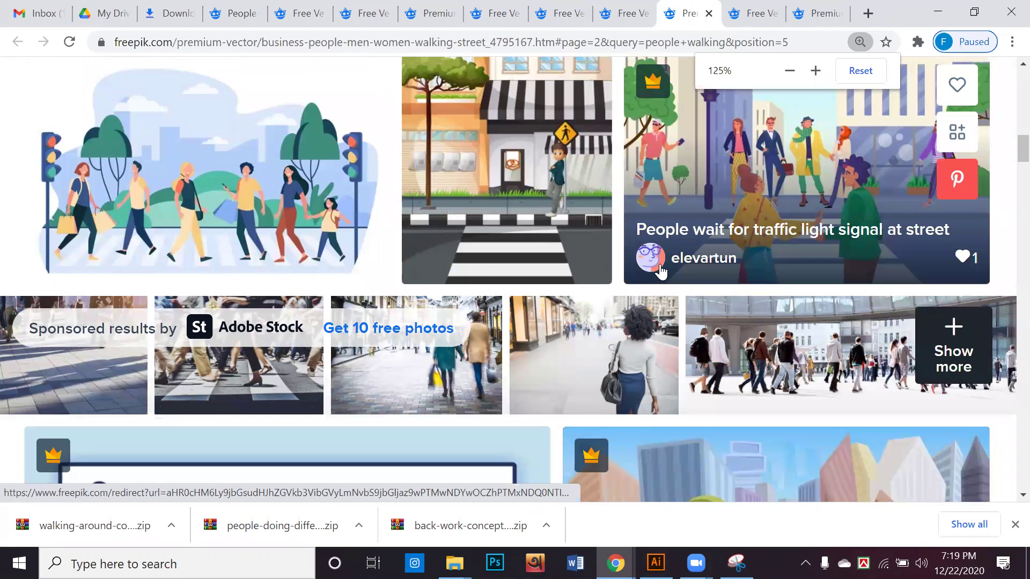
{"action": "key", "text": "ctrl+minus"}
{"action": "key", "text": "ctrl+minus"}
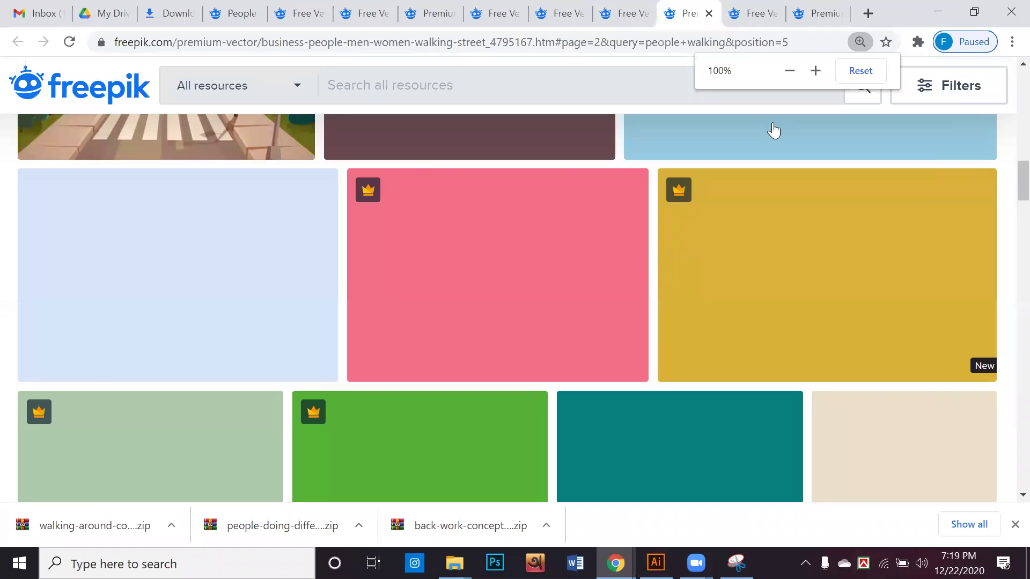
{"action": "key", "text": "ctrl+plus"}
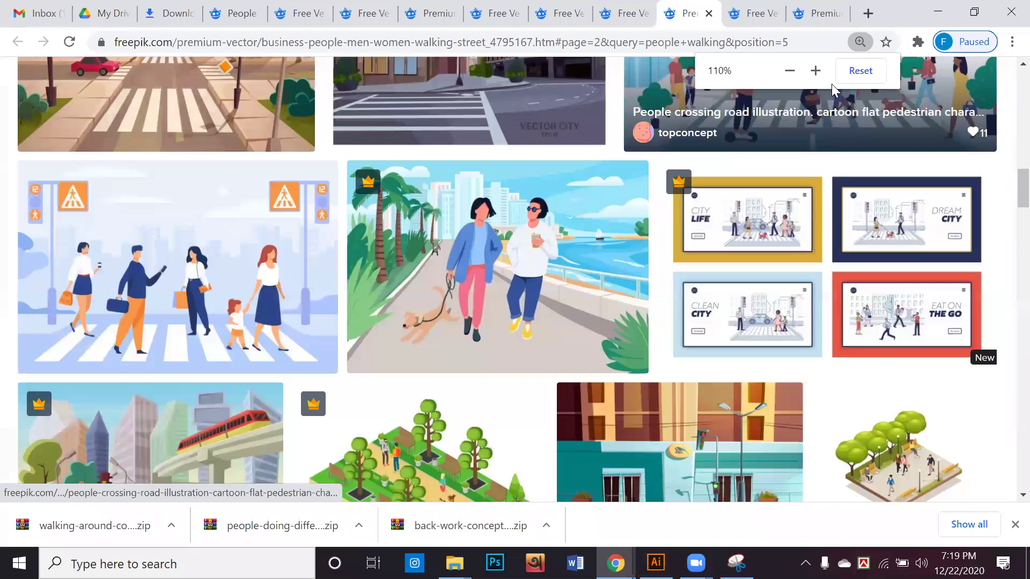
{"action": "key", "text": "ctrl+minus"}
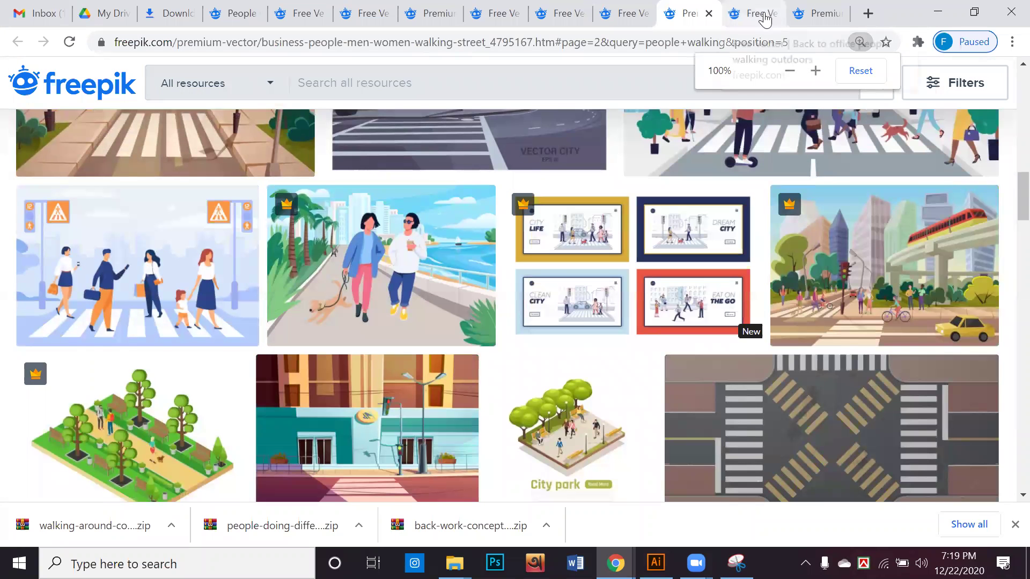
Step: Browse the related vectors suggested below the businessmen walking illustration for more walking-people scenes, and return to the start of the page
{"action": "scroll", "coordinate": [544, 181], "scroll_direction": "down", "scroll_amount": 5}
{"action": "scroll", "coordinate": [545, 181], "scroll_direction": "down", "scroll_amount": 3}
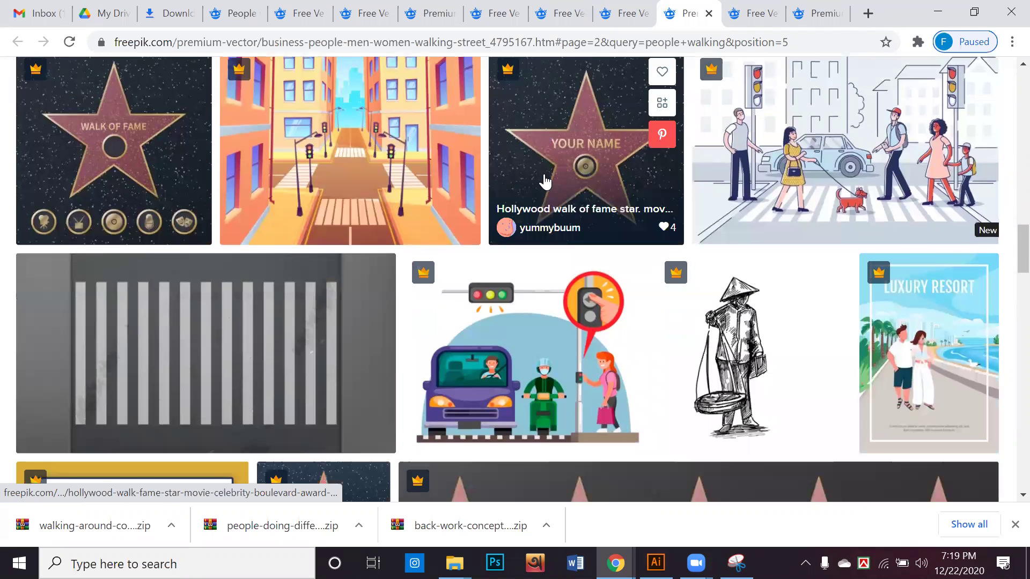
{"action": "scroll", "coordinate": [538, 179], "scroll_direction": "down", "scroll_amount": 1}
{"action": "scroll", "coordinate": [534, 178], "scroll_direction": "up", "scroll_amount": 3}
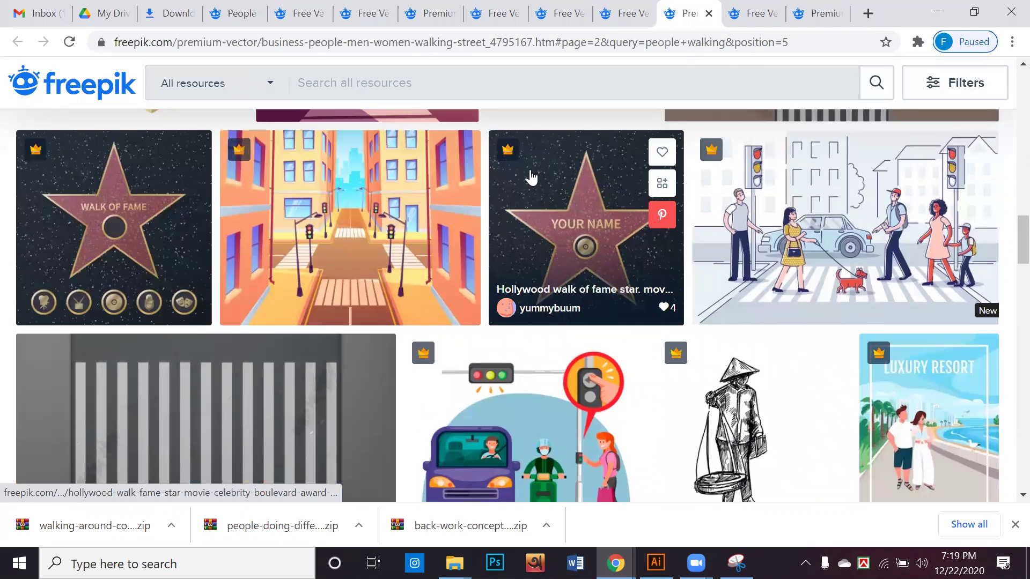
{"action": "scroll", "coordinate": [531, 178], "scroll_direction": "down", "scroll_amount": 5}
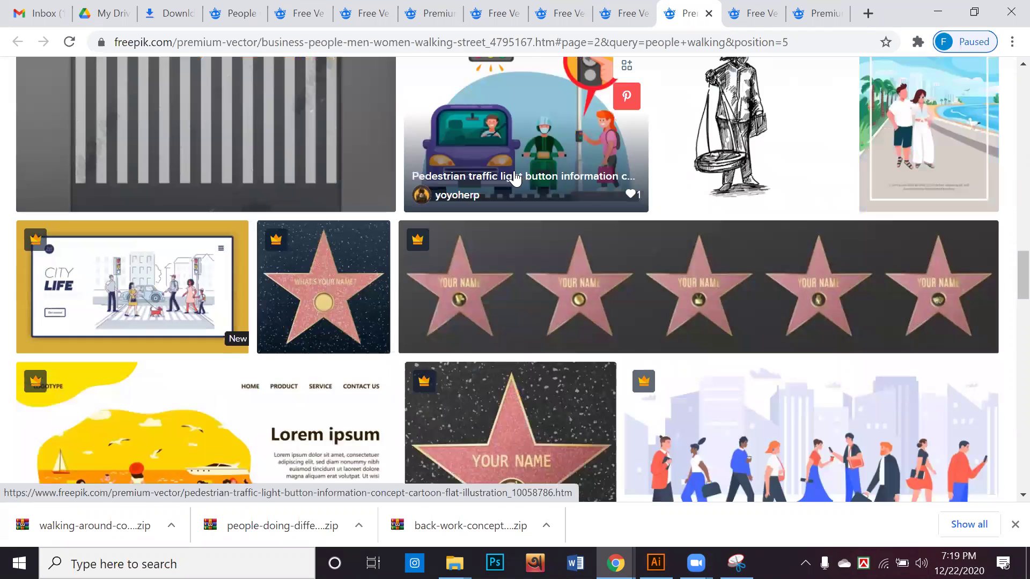
{"action": "scroll", "coordinate": [513, 179], "scroll_direction": "down", "scroll_amount": 3}
{"action": "scroll", "coordinate": [507, 183], "scroll_direction": "down", "scroll_amount": 2}
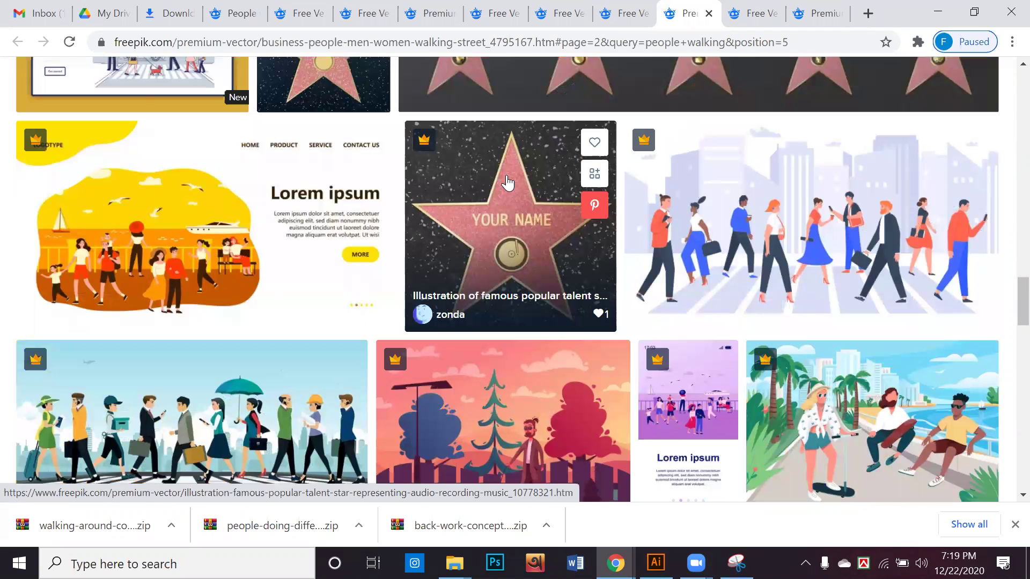
{"action": "scroll", "coordinate": [508, 184], "scroll_direction": "down", "scroll_amount": 2}
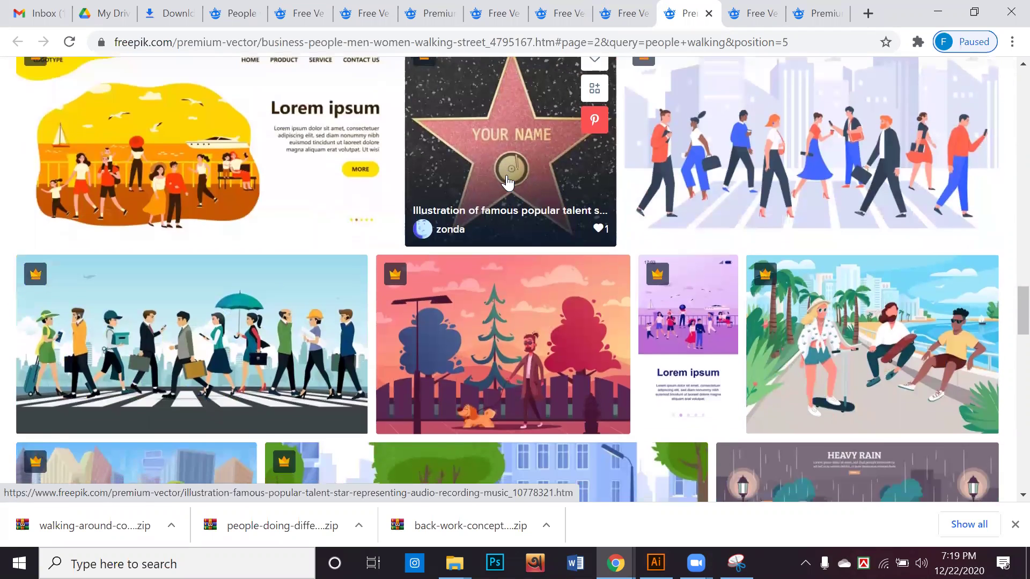
{"action": "scroll", "coordinate": [512, 174], "scroll_direction": "down", "scroll_amount": 3}
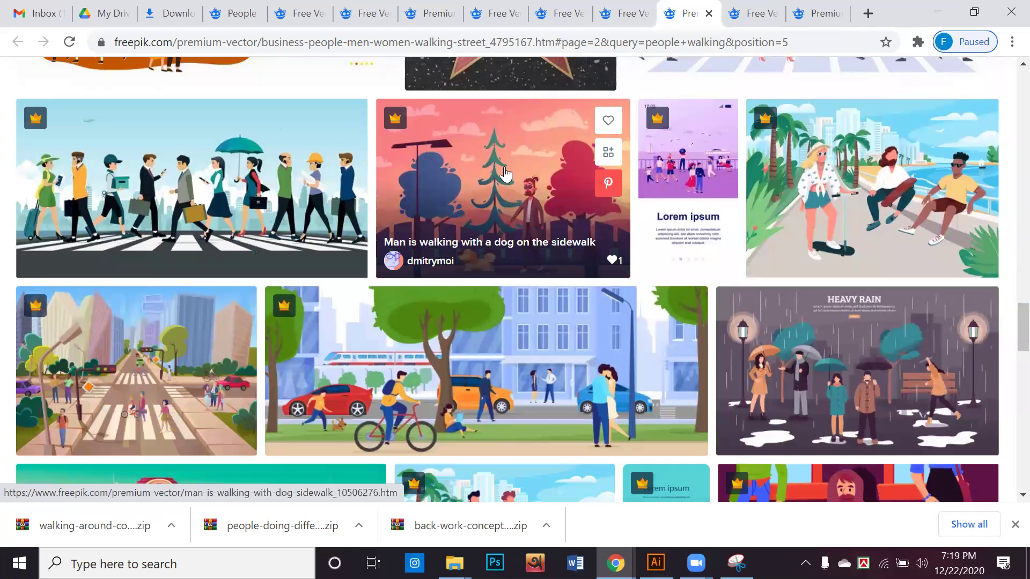
{"action": "scroll", "coordinate": [481, 202], "scroll_direction": "down", "scroll_amount": 4}
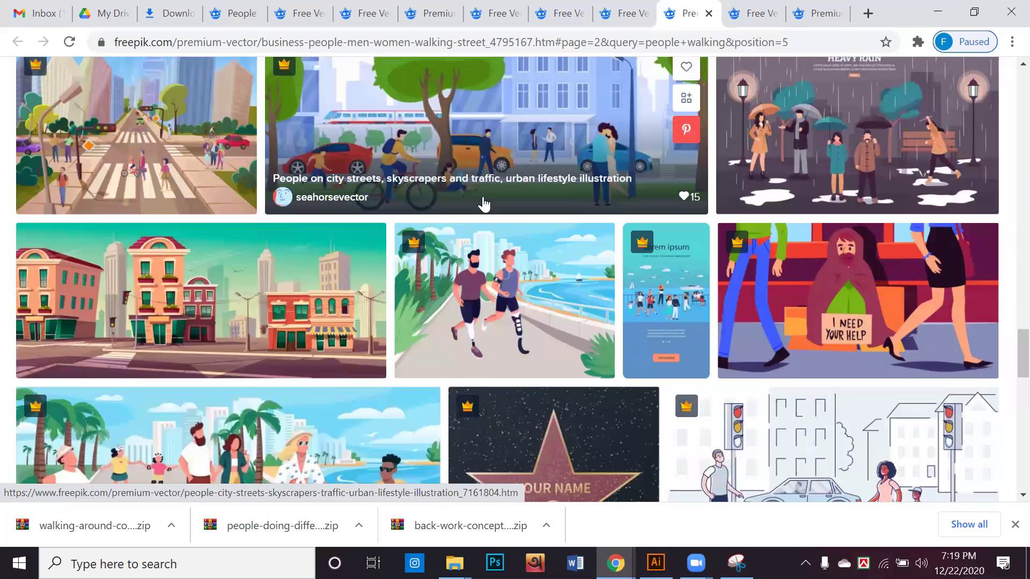
{"action": "scroll", "coordinate": [483, 203], "scroll_direction": "down", "scroll_amount": 1}
{"action": "scroll", "coordinate": [483, 204], "scroll_direction": "down", "scroll_amount": 3}
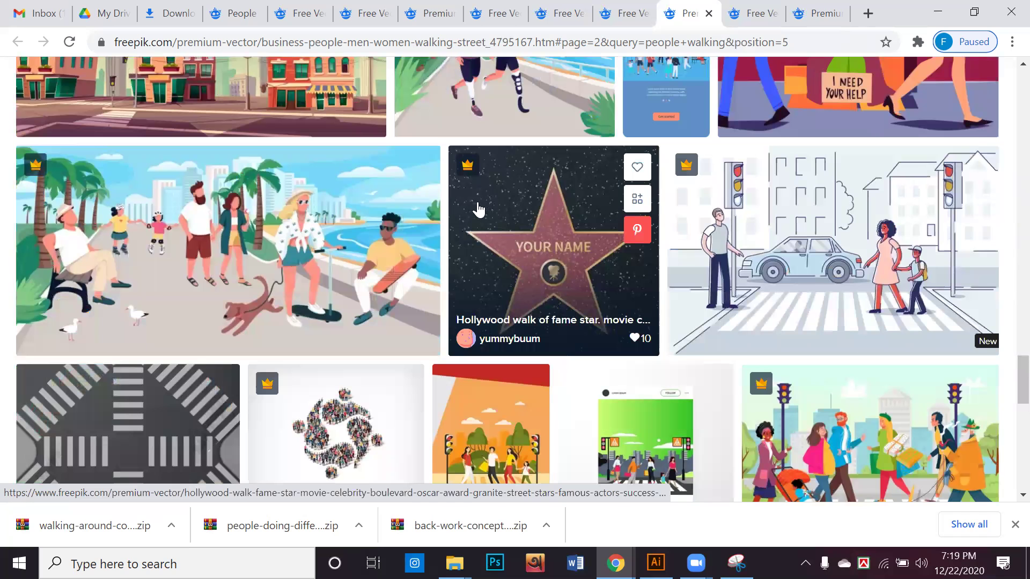
{"action": "scroll", "coordinate": [477, 203], "scroll_direction": "down", "scroll_amount": 2}
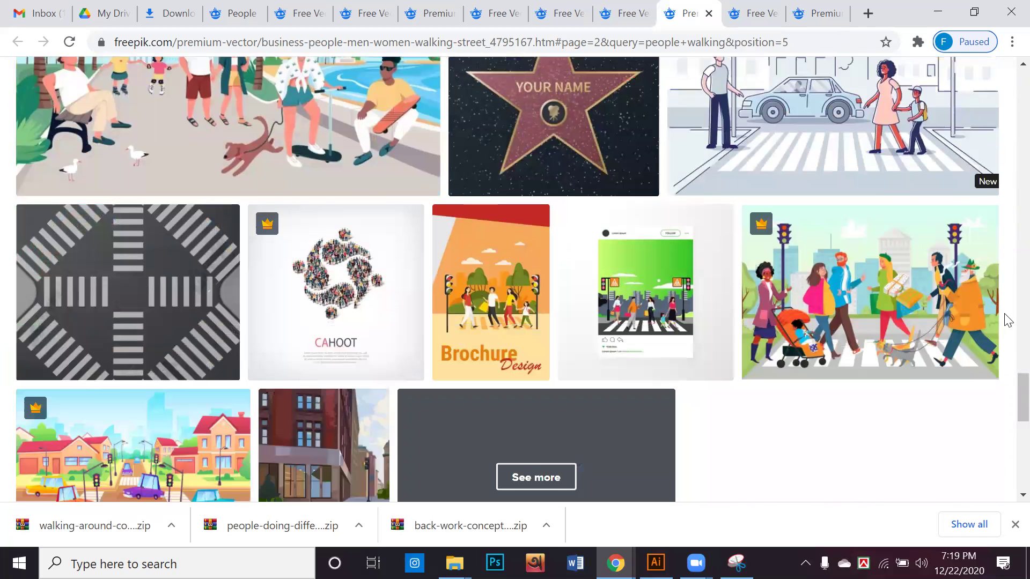
{"action": "scroll", "coordinate": [1005, 313], "scroll_direction": "up", "scroll_amount": 11}
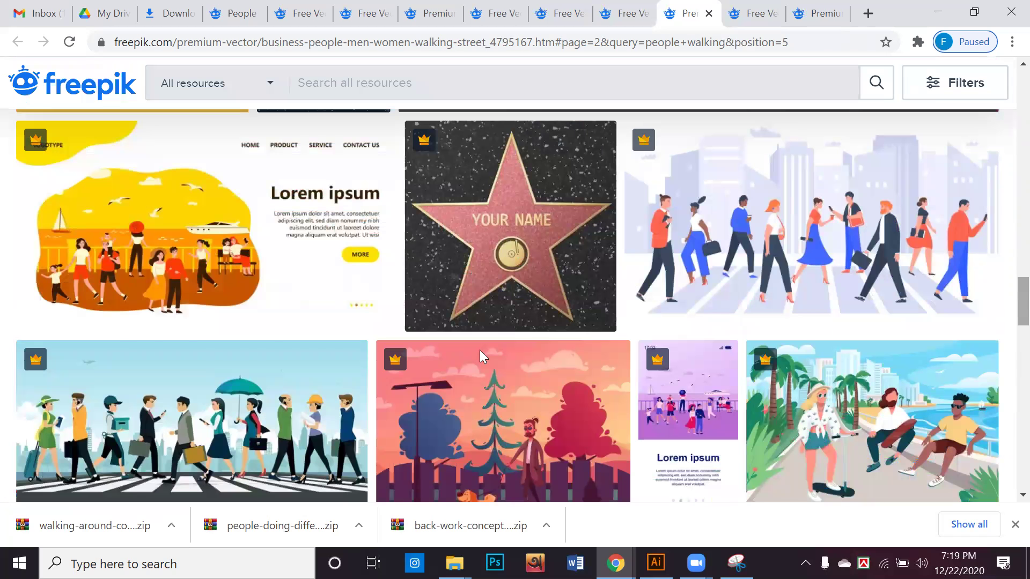
{"action": "scroll", "coordinate": [480, 349], "scroll_direction": "up", "scroll_amount": 10}
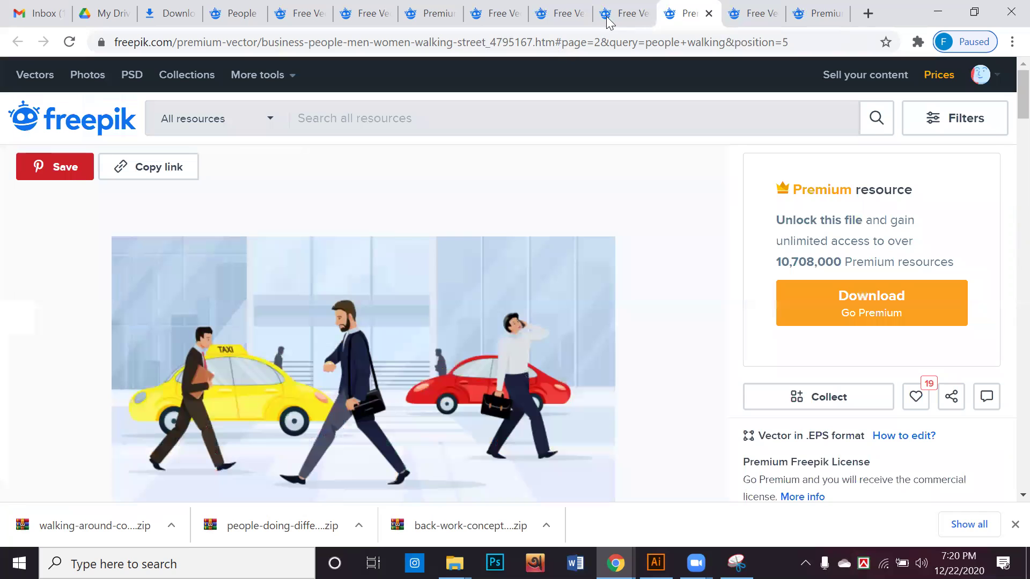
Step: Review the already opened Freepik pages, including the smartphone walkers, the masked commuters and the businessmen by the taxi
{"action": "left_click", "coordinate": [566, 17]}
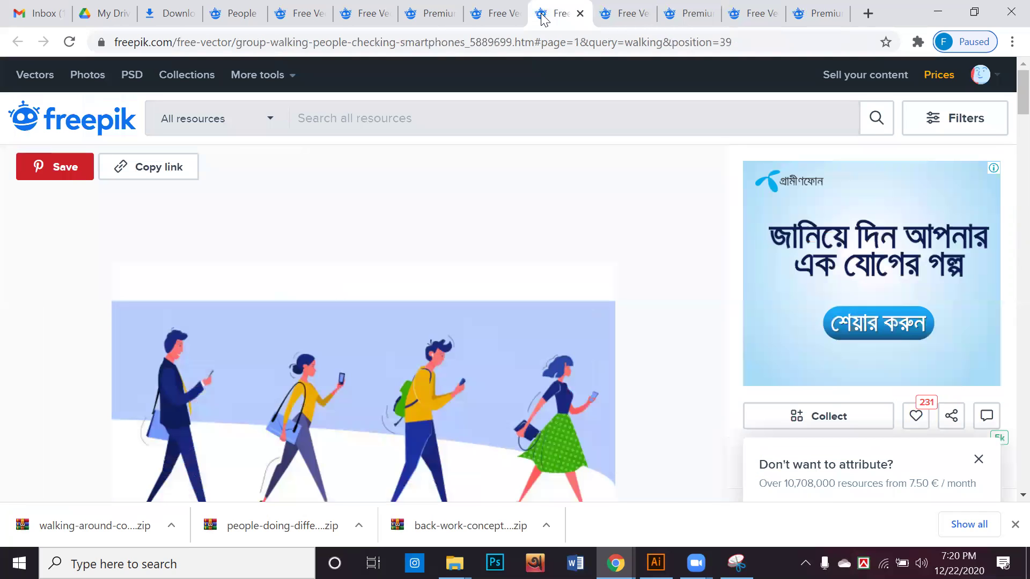
{"action": "left_click", "coordinate": [433, 16]}
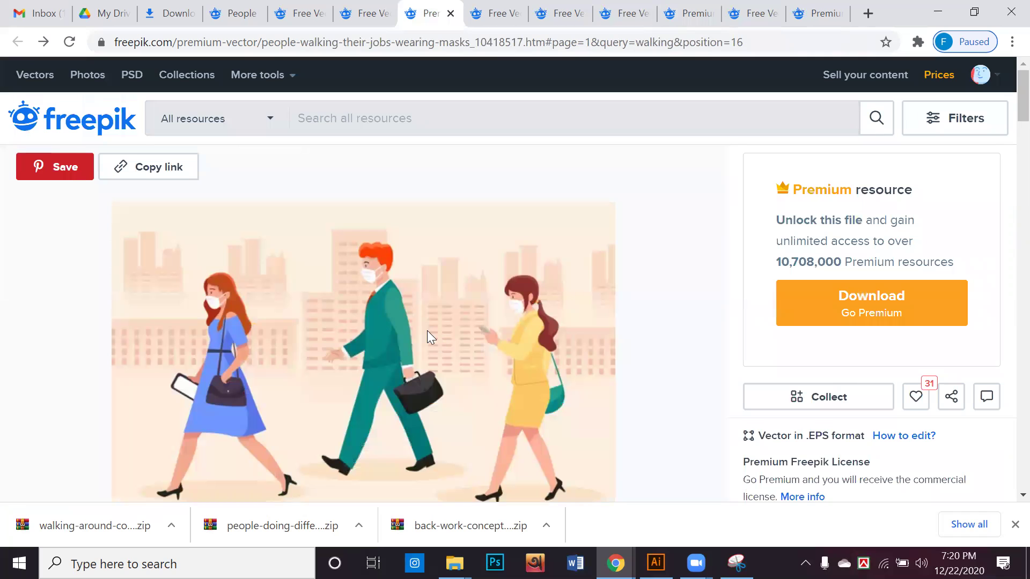
{"action": "scroll", "coordinate": [400, 249], "scroll_direction": "down", "scroll_amount": 1}
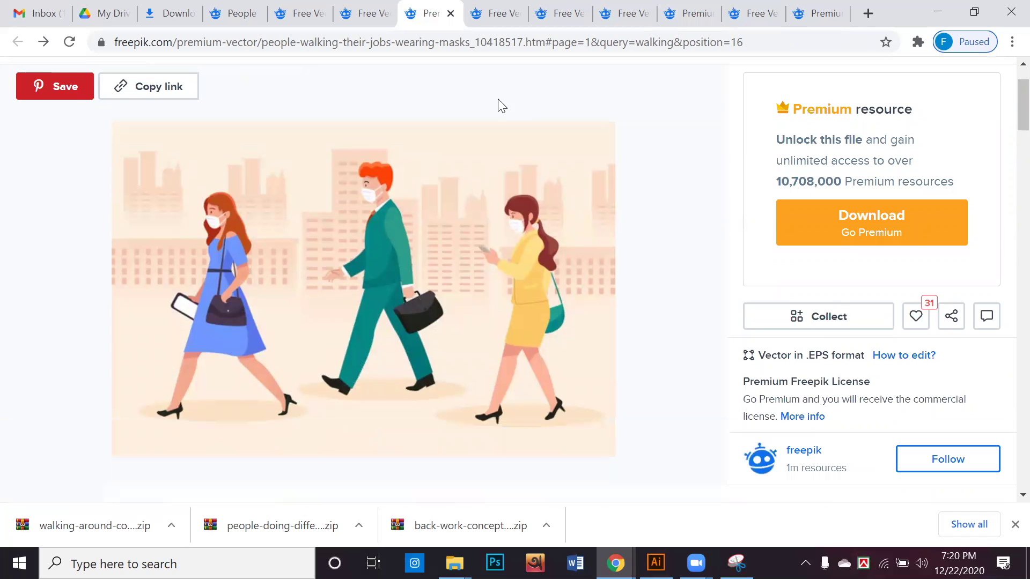
{"action": "left_click", "coordinate": [558, 13]}
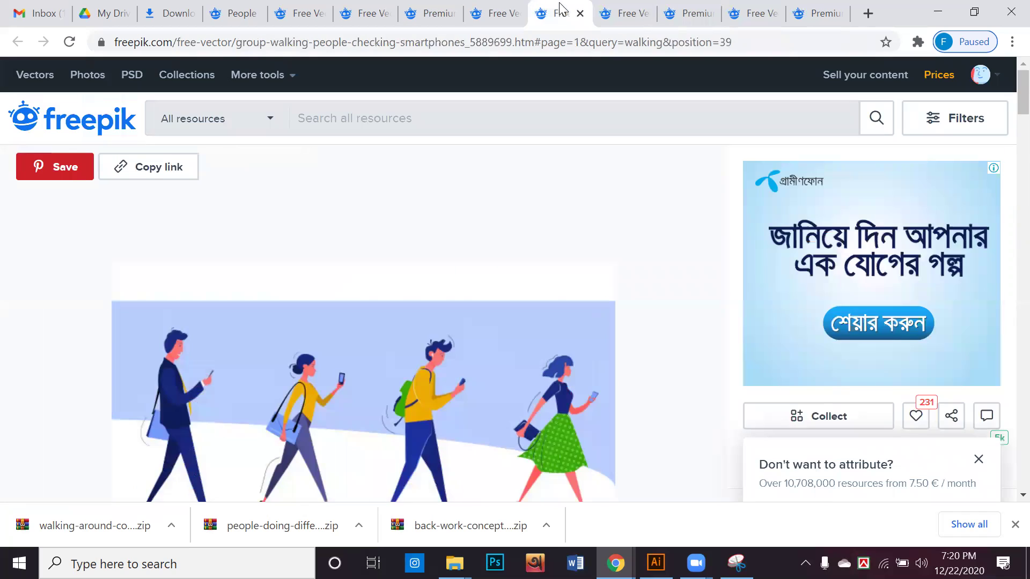
{"action": "left_click", "coordinate": [614, 15]}
{"action": "left_click", "coordinate": [684, 14]}
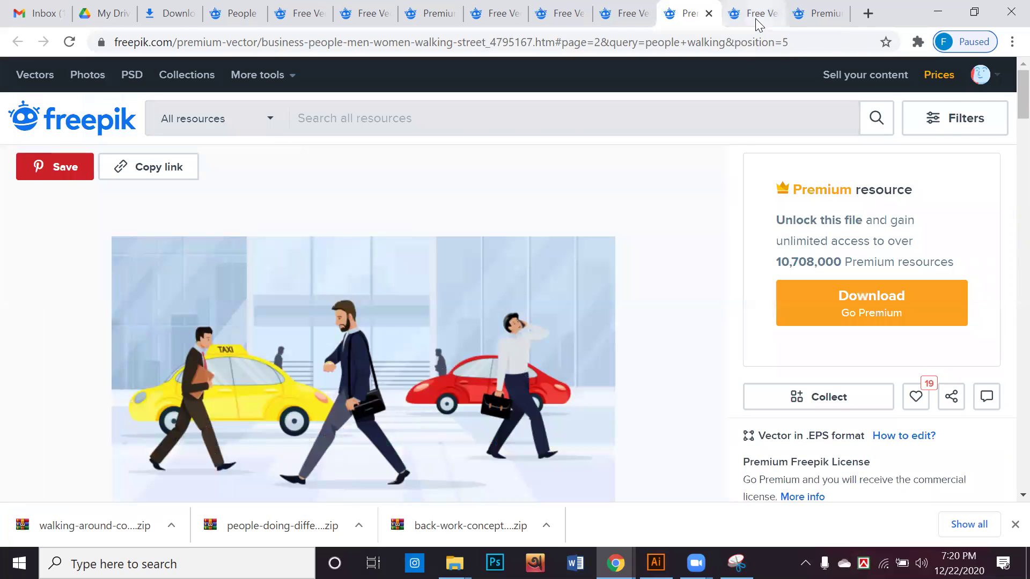
Step: Download the free vector of office people walking outdoors past the dog statue, using the free option with attribution
{"action": "left_click", "coordinate": [755, 16]}
{"action": "scroll", "coordinate": [719, 67], "scroll_direction": "down", "scroll_amount": 1}
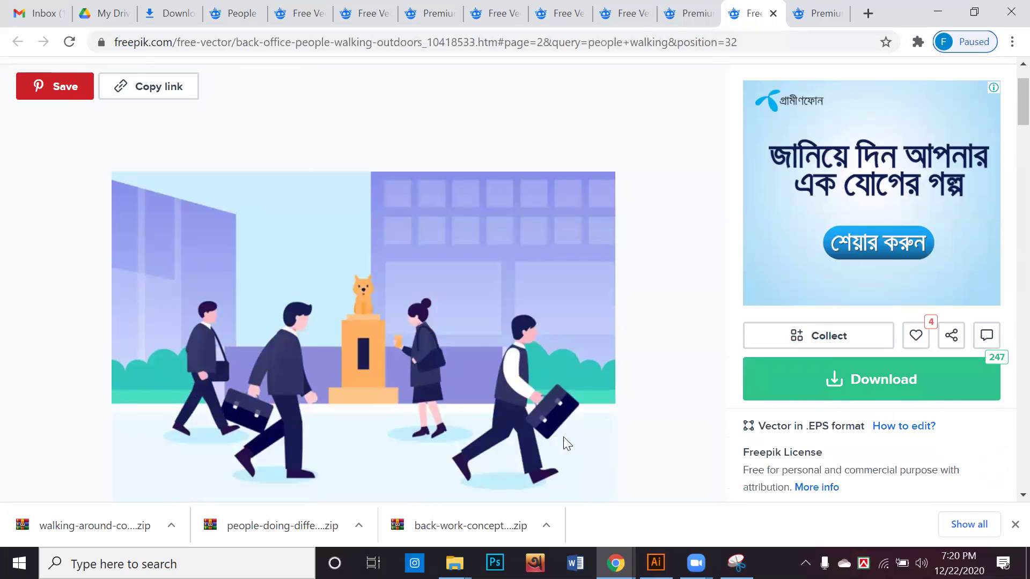
{"action": "left_click", "coordinate": [779, 395]}
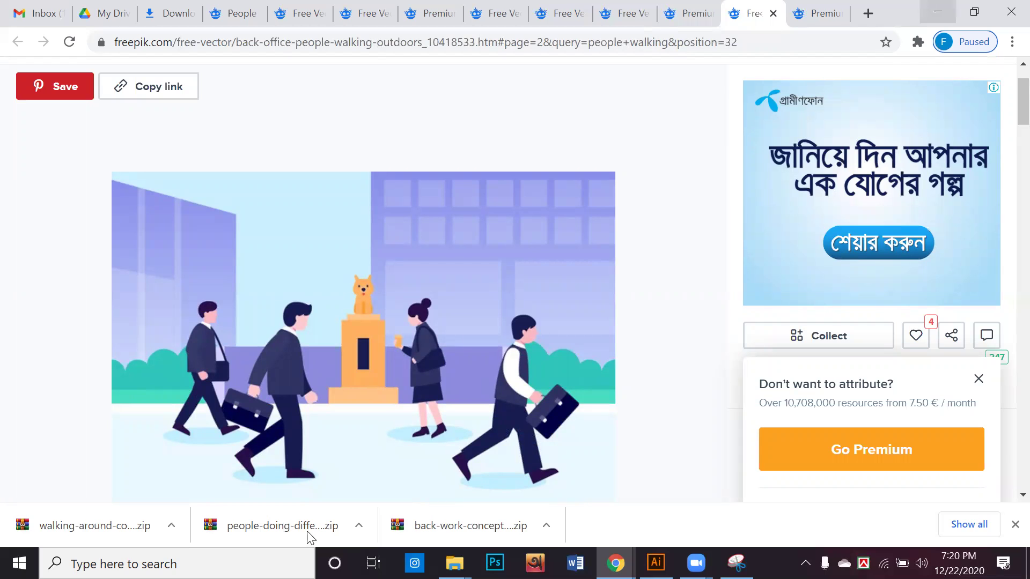
{"action": "scroll", "coordinate": [665, 349], "scroll_direction": "down", "scroll_amount": 1}
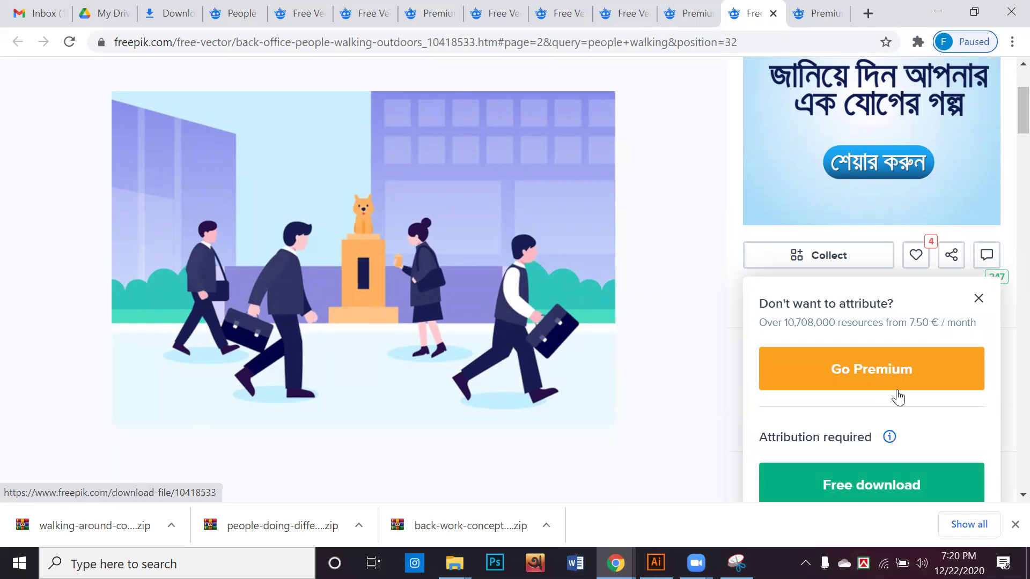
{"action": "left_click", "coordinate": [897, 483]}
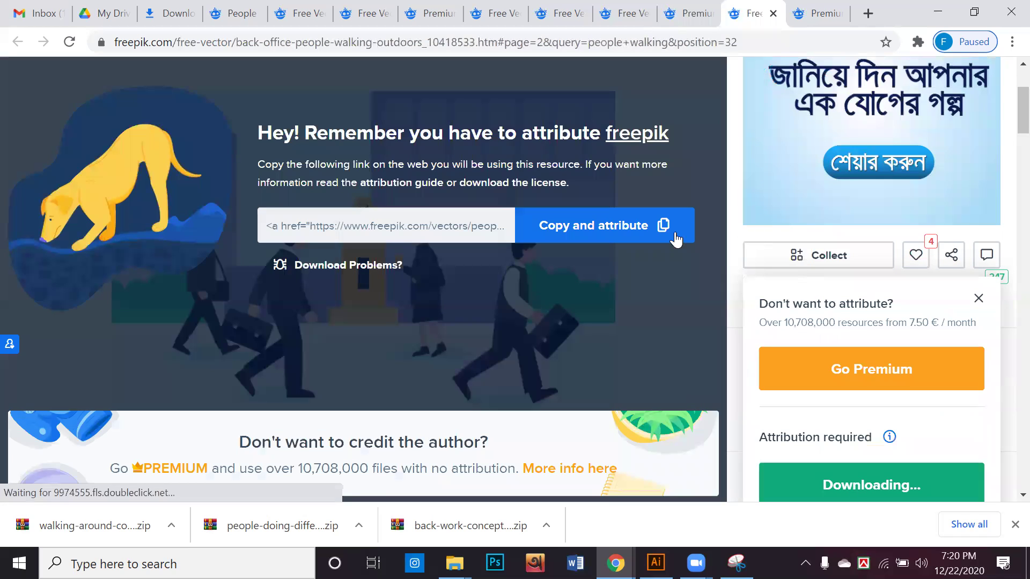
Step: Examine the premium city park illustration and browse its related walking-people vectors, and return to the start of the page
{"action": "left_click", "coordinate": [812, 12]}
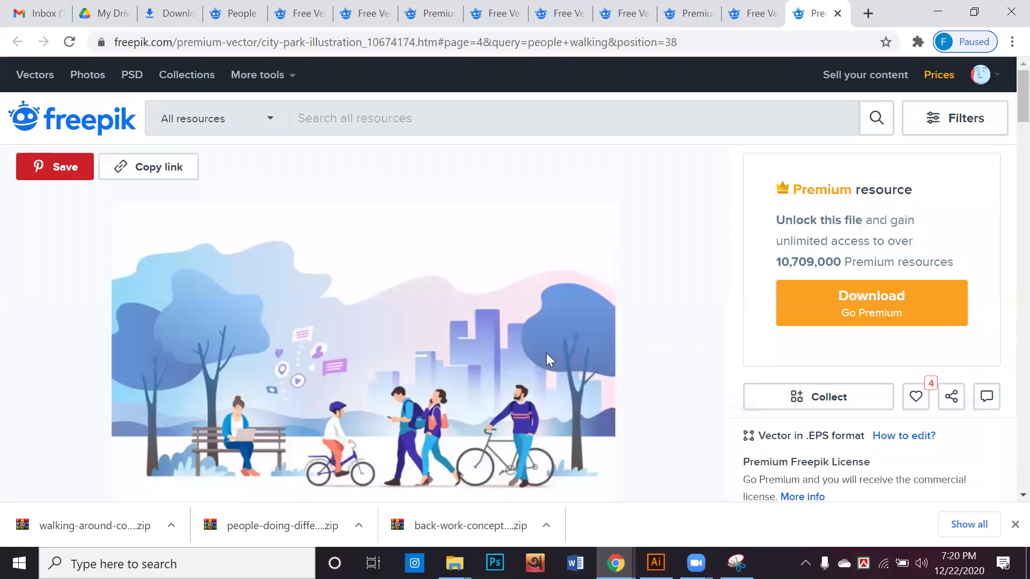
{"action": "scroll", "coordinate": [495, 266], "scroll_direction": "down", "scroll_amount": 2}
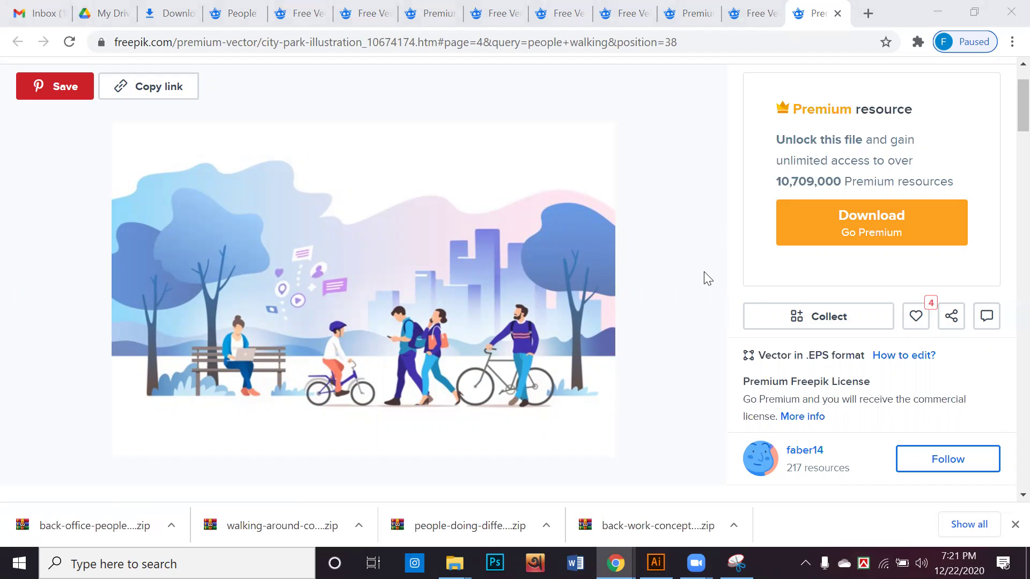
{"action": "scroll", "coordinate": [588, 317], "scroll_direction": "down", "scroll_amount": 8}
{"action": "scroll", "coordinate": [579, 308], "scroll_direction": "up", "scroll_amount": 5}
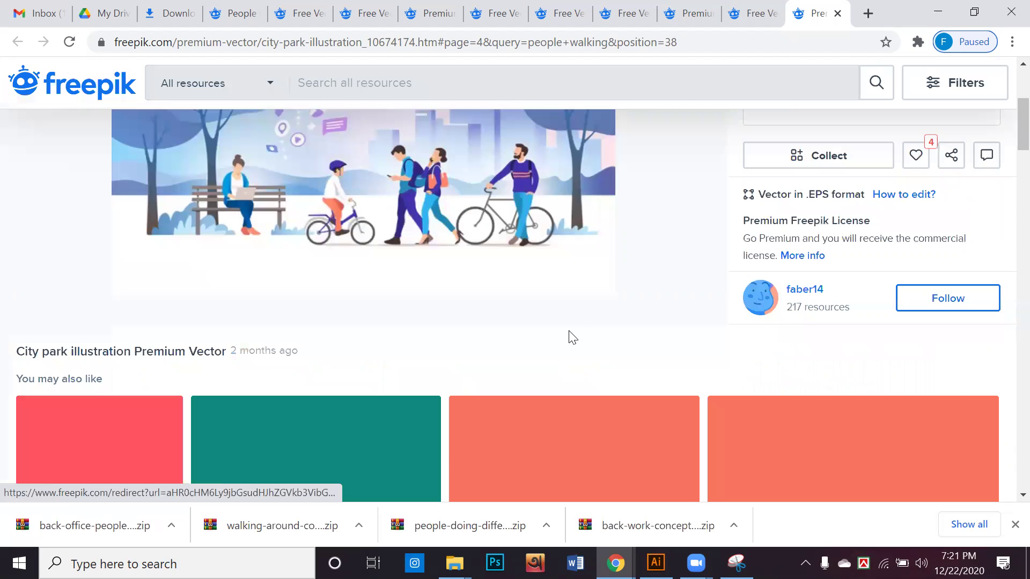
{"action": "scroll", "coordinate": [570, 327], "scroll_direction": "down", "scroll_amount": 5}
{"action": "scroll", "coordinate": [569, 325], "scroll_direction": "up", "scroll_amount": 1}
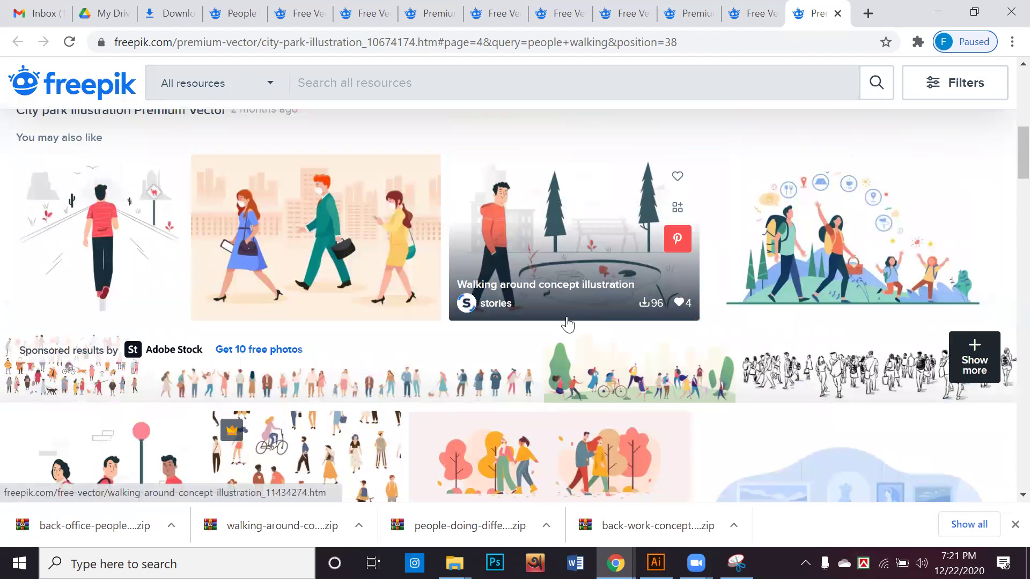
{"action": "scroll", "coordinate": [568, 324], "scroll_direction": "down", "scroll_amount": 5}
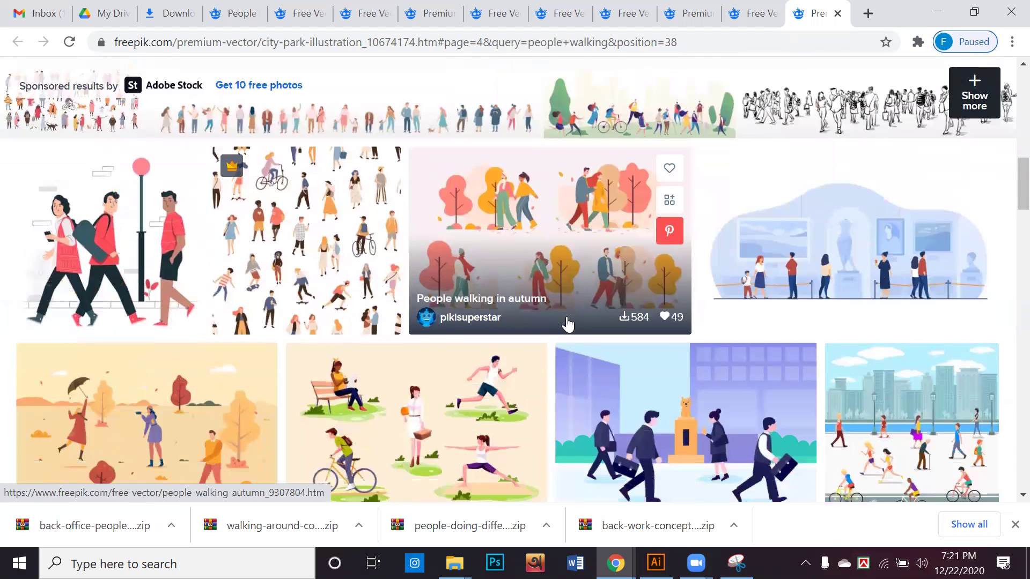
{"action": "scroll", "coordinate": [567, 325], "scroll_direction": "down", "scroll_amount": 9}
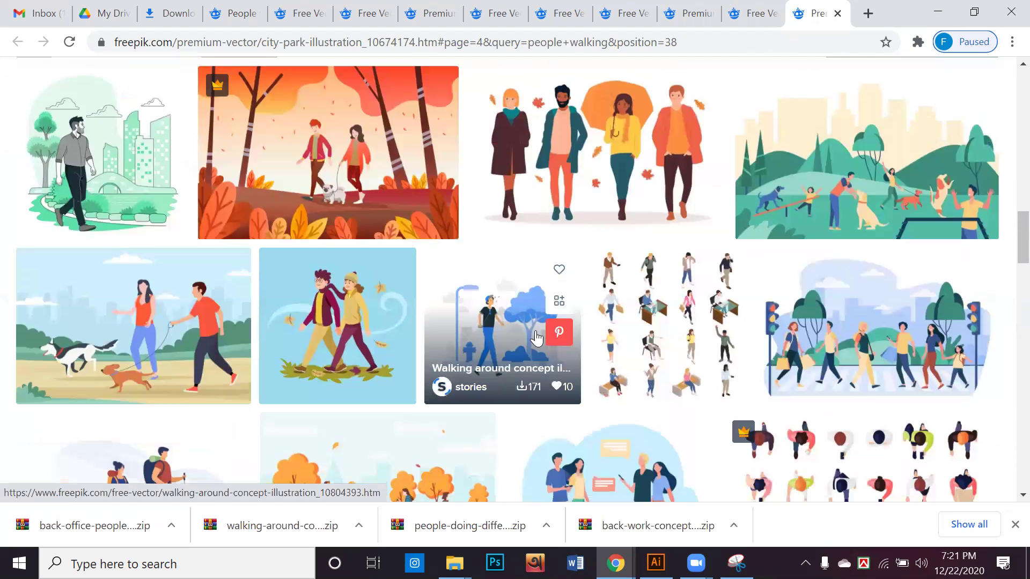
{"action": "scroll", "coordinate": [536, 337], "scroll_direction": "down", "scroll_amount": 5}
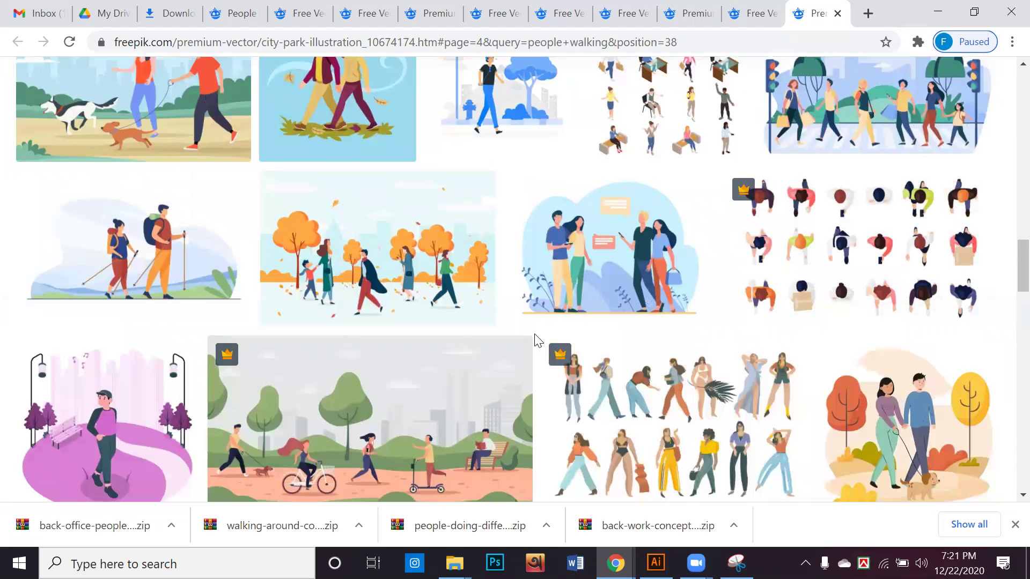
{"action": "scroll", "coordinate": [536, 339], "scroll_direction": "down", "scroll_amount": 10}
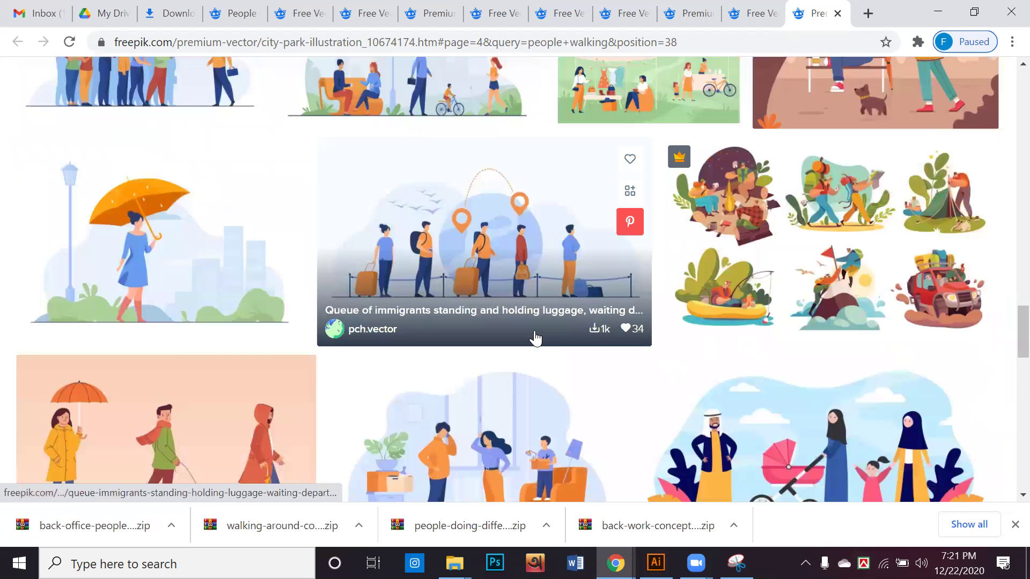
{"action": "scroll", "coordinate": [535, 338], "scroll_direction": "down", "scroll_amount": 6}
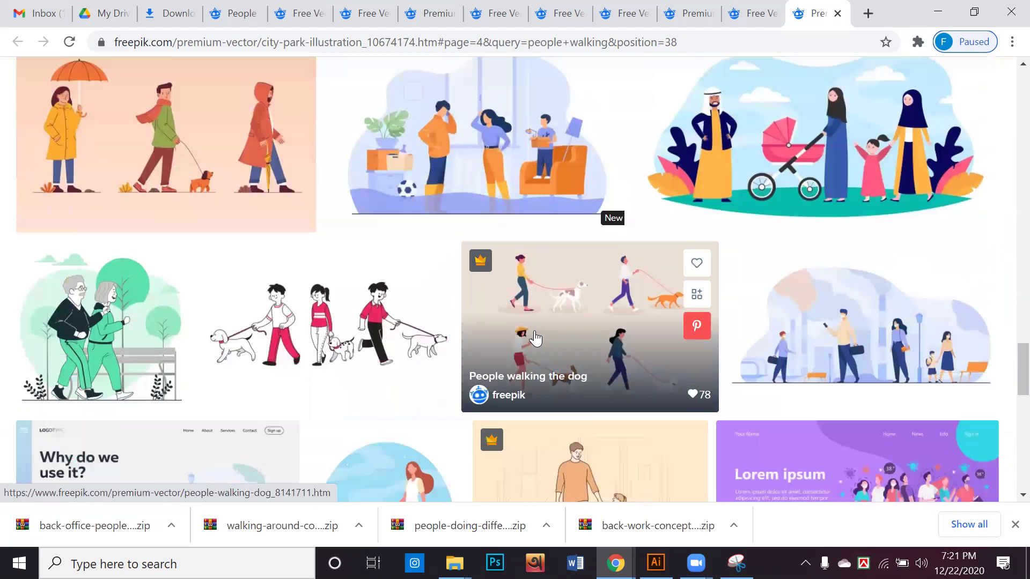
{"action": "scroll", "coordinate": [535, 338], "scroll_direction": "down", "scroll_amount": 3}
{"action": "left_click_drag", "start_coordinate": [1023, 382], "coordinate": [1008, 8]}
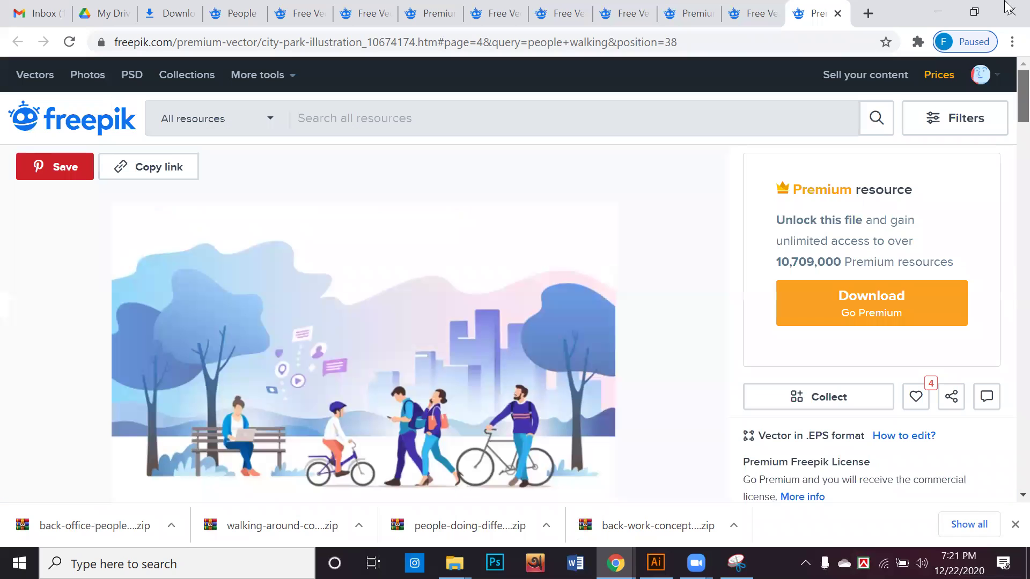
Step: Search all Freepik resources for "wearing mask", using the suggested search term
{"action": "left_click", "coordinate": [364, 118]}
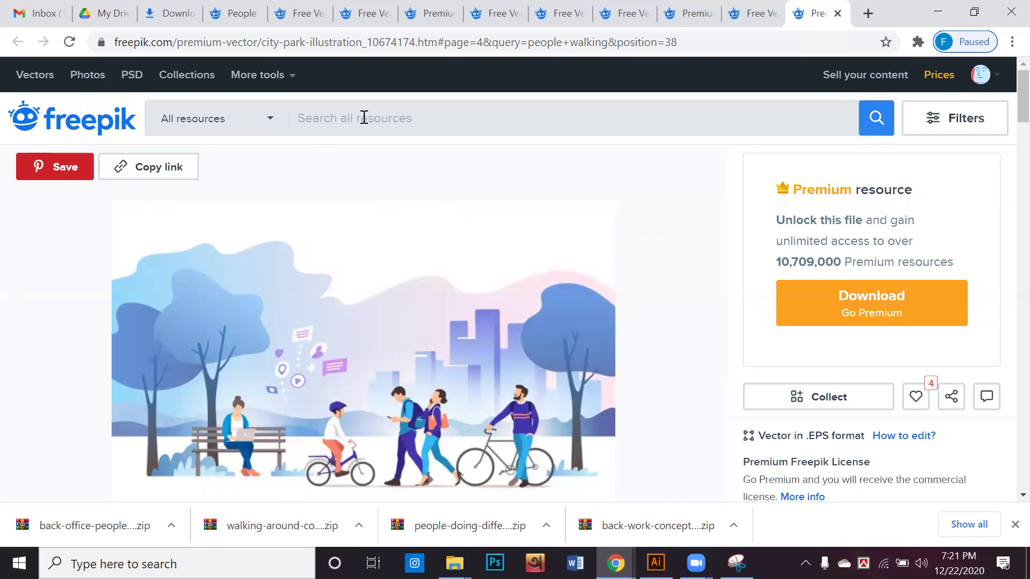
{"action": "type", "text": "wea"}
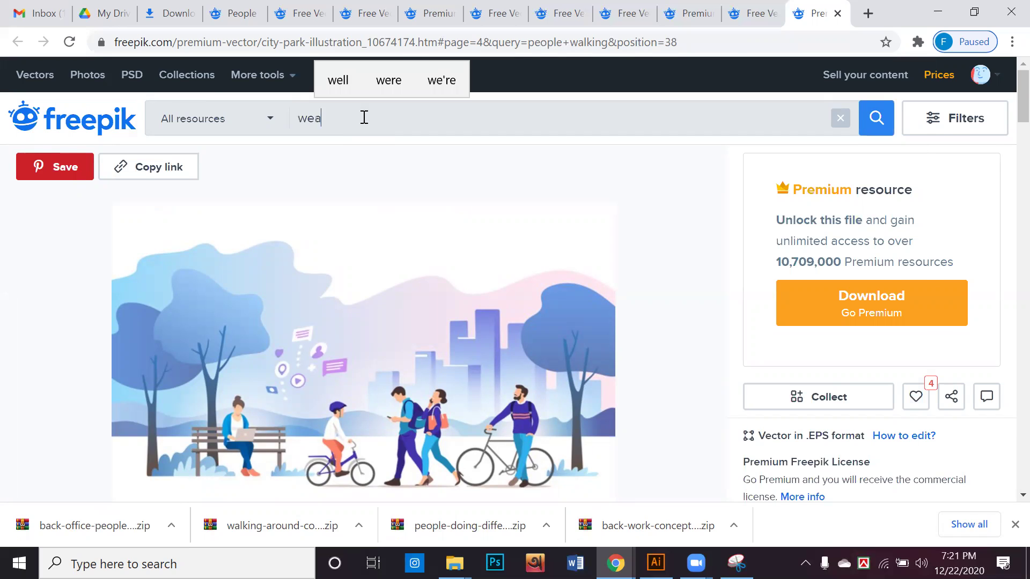
{"action": "type", "text": "ring"}
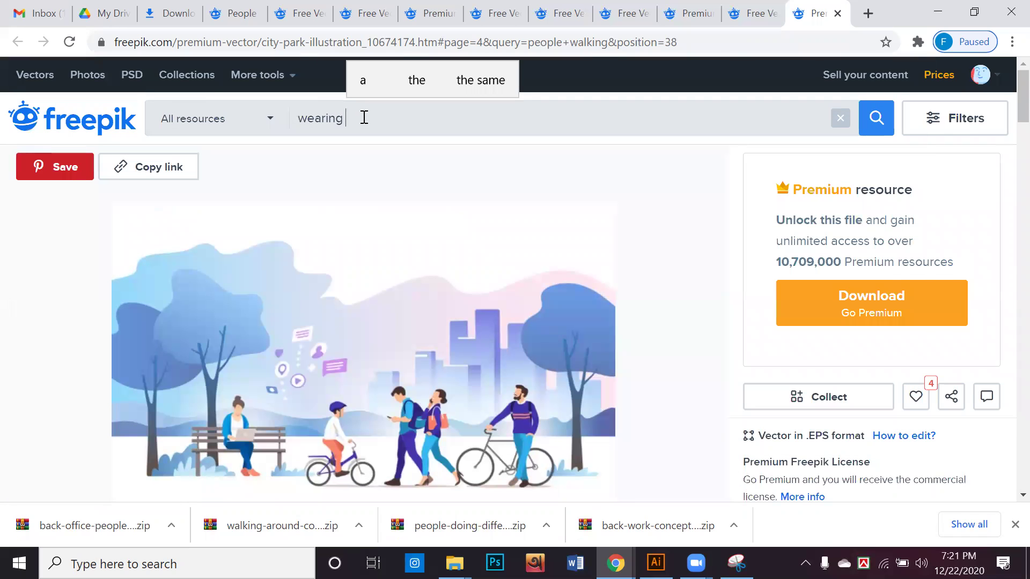
{"action": "key", "text": "BackSpace"}
{"action": "key", "text": "BackSpace"}
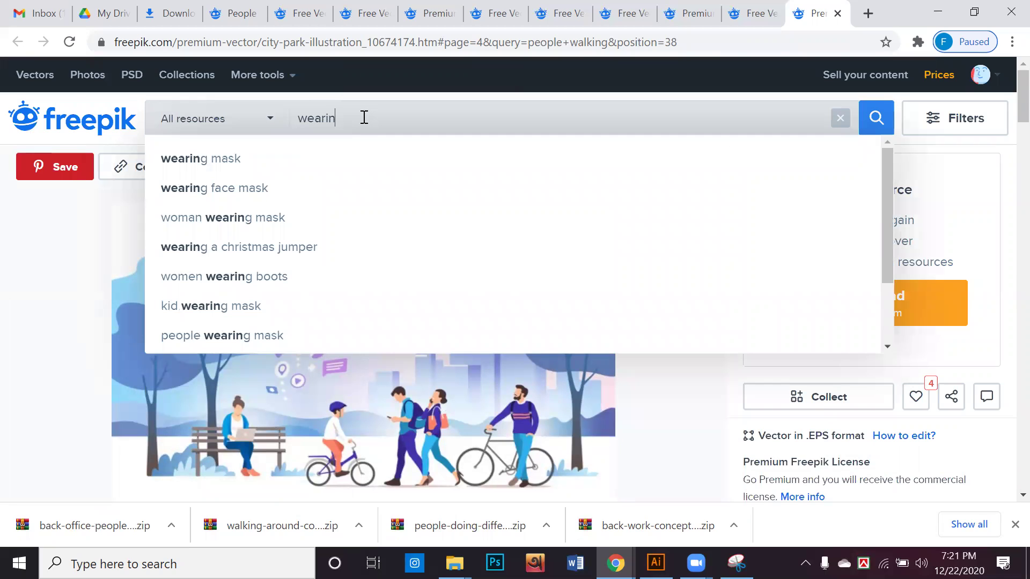
{"action": "key", "text": "Down"}
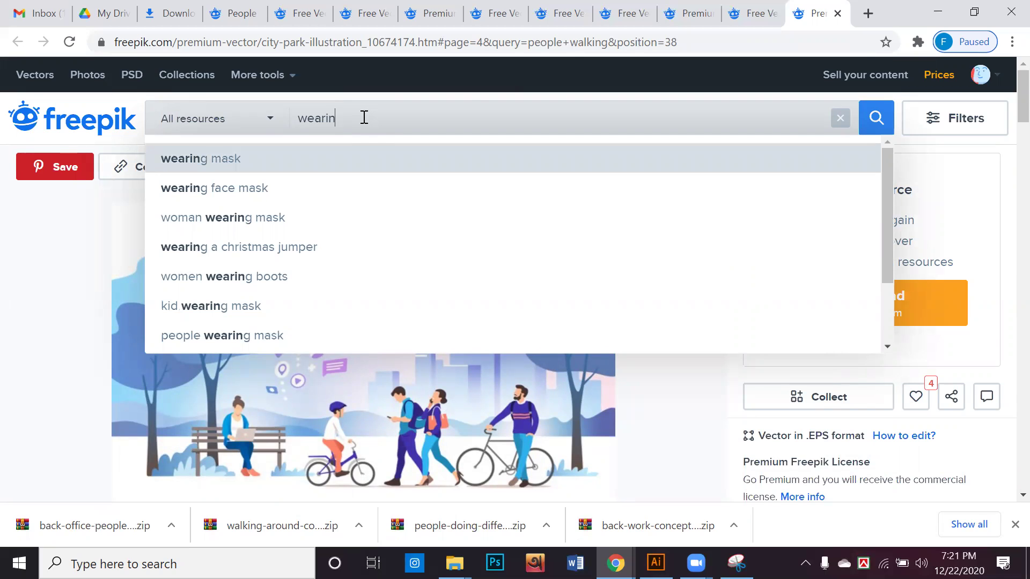
{"action": "key", "text": "Return"}
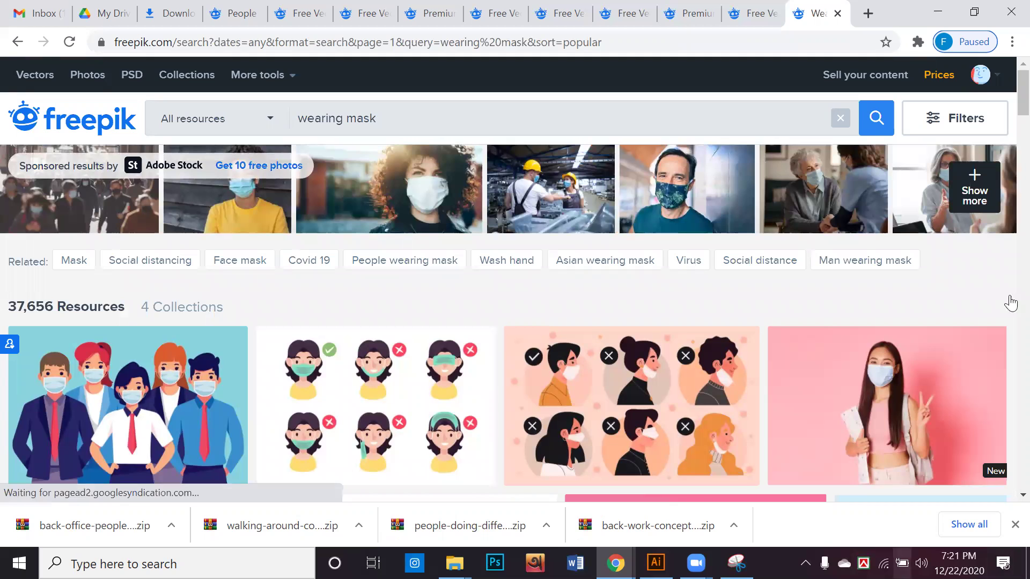
Step: Browse the first page of "wearing mask" results for vectors of masked people walking or standing
{"action": "scroll", "coordinate": [463, 274], "scroll_direction": "down", "scroll_amount": 5}
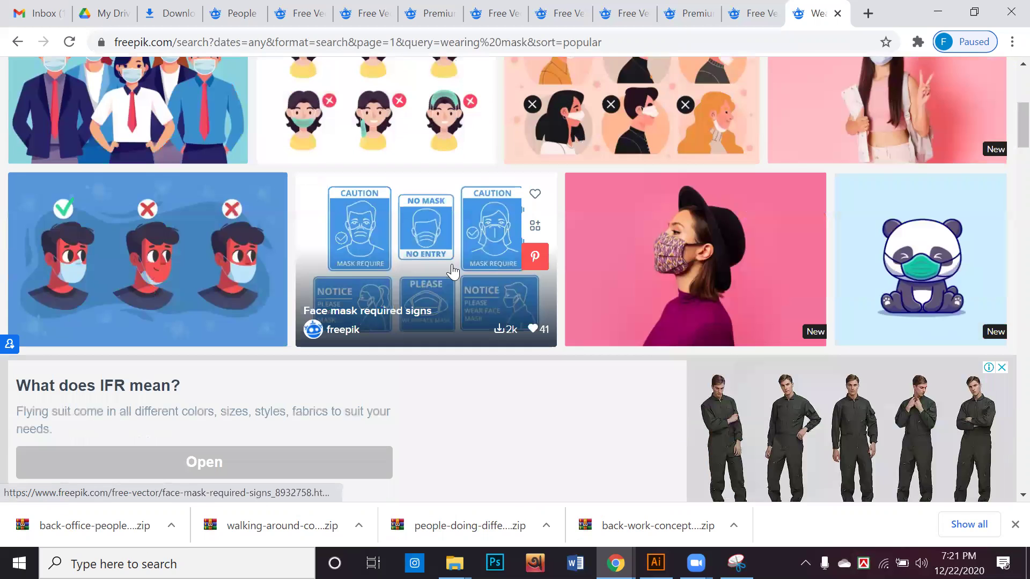
{"action": "scroll", "coordinate": [452, 271], "scroll_direction": "down", "scroll_amount": 7}
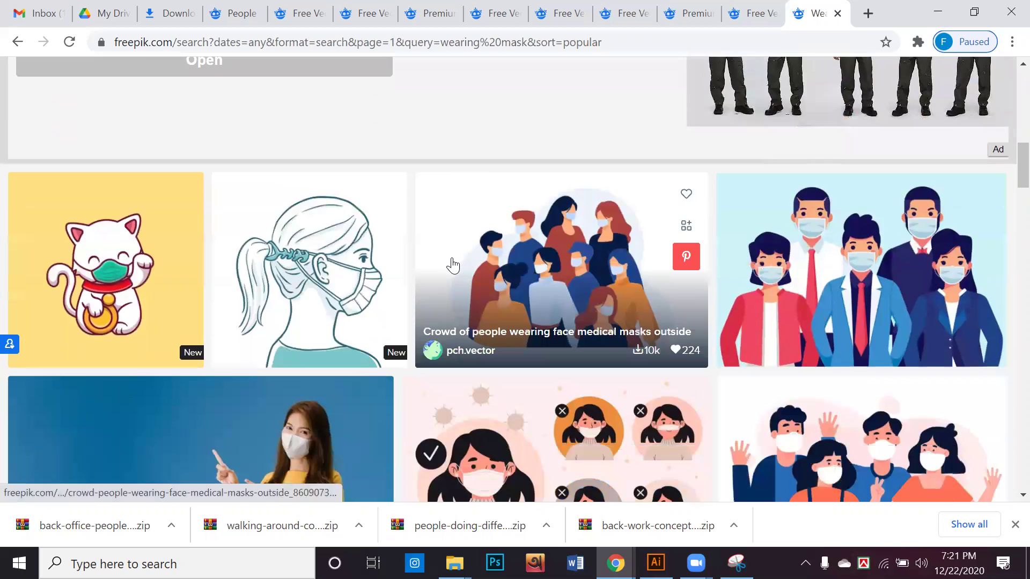
{"action": "scroll", "coordinate": [453, 264], "scroll_direction": "down", "scroll_amount": 5}
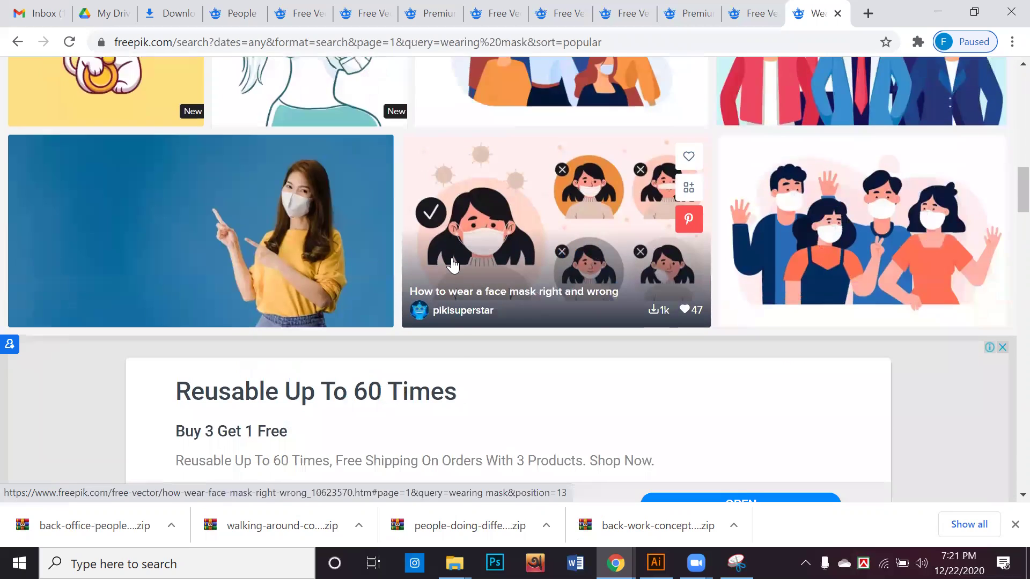
{"action": "scroll", "coordinate": [452, 263], "scroll_direction": "down", "scroll_amount": 5}
{"action": "scroll", "coordinate": [445, 265], "scroll_direction": "down", "scroll_amount": 5}
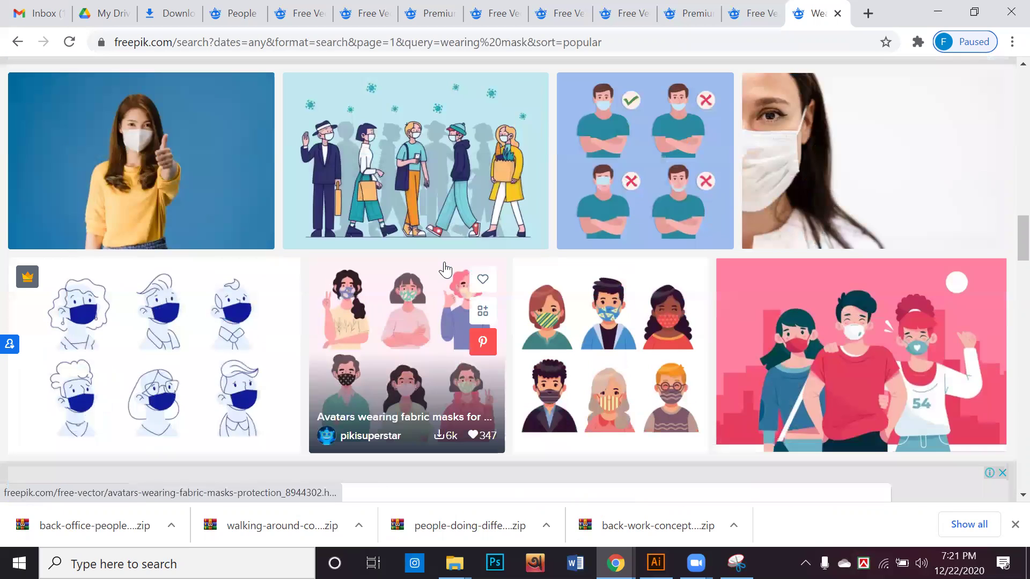
{"action": "scroll", "coordinate": [445, 268], "scroll_direction": "down", "scroll_amount": 1}
{"action": "scroll", "coordinate": [437, 260], "scroll_direction": "down", "scroll_amount": 2}
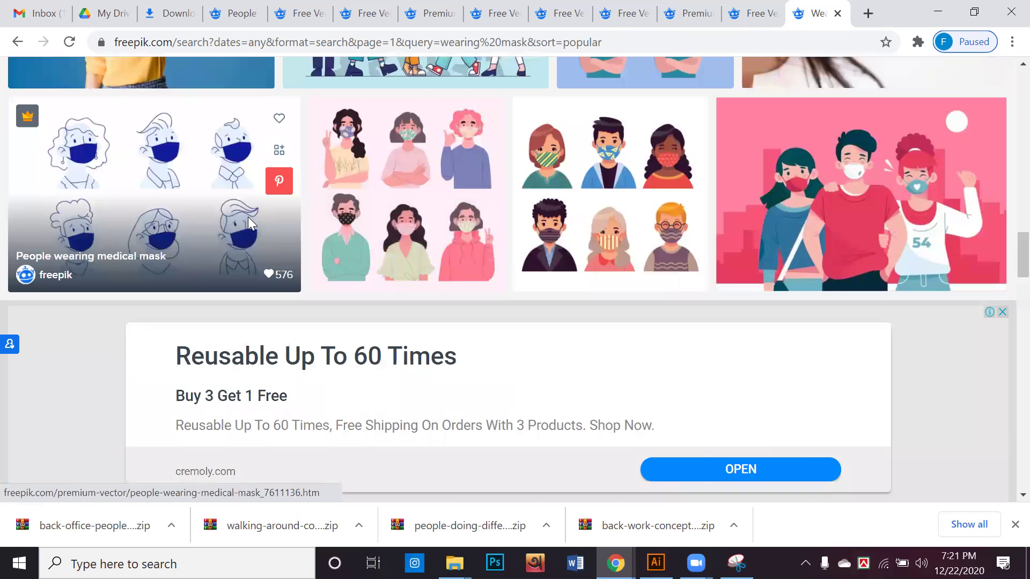
{"action": "scroll", "coordinate": [250, 220], "scroll_direction": "down", "scroll_amount": 10}
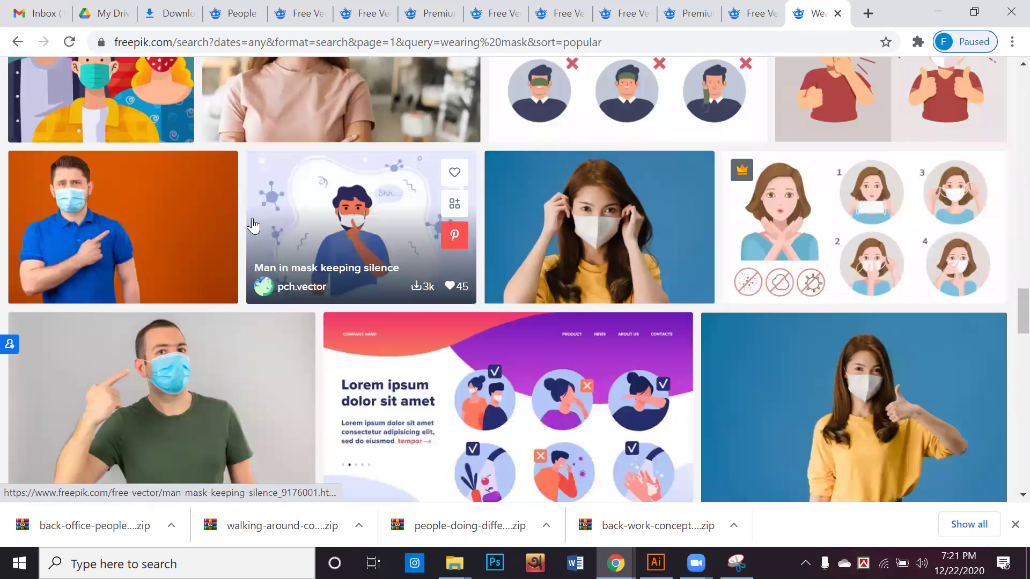
{"action": "scroll", "coordinate": [253, 225], "scroll_direction": "down", "scroll_amount": 6}
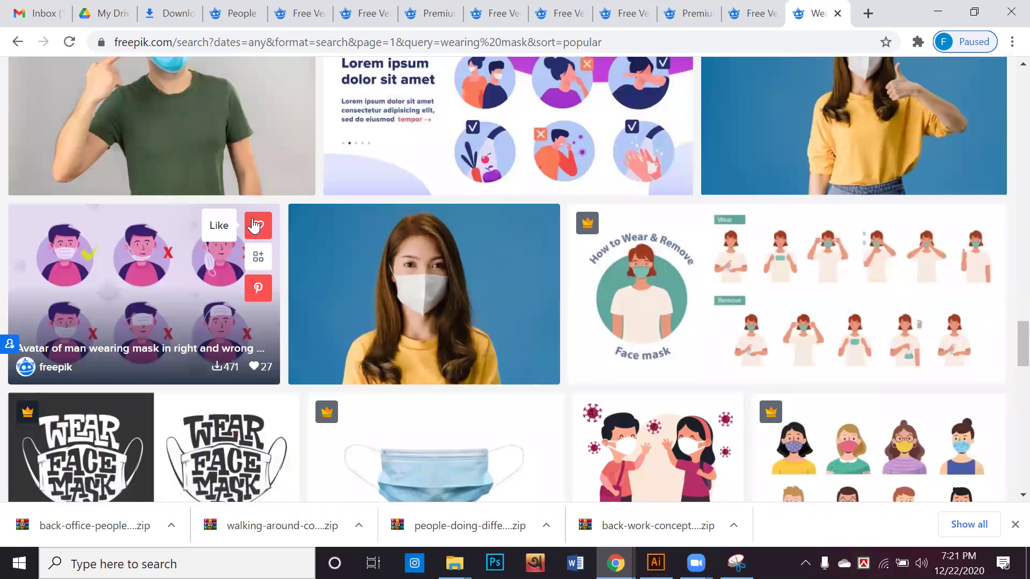
{"action": "scroll", "coordinate": [253, 225], "scroll_direction": "down", "scroll_amount": 7}
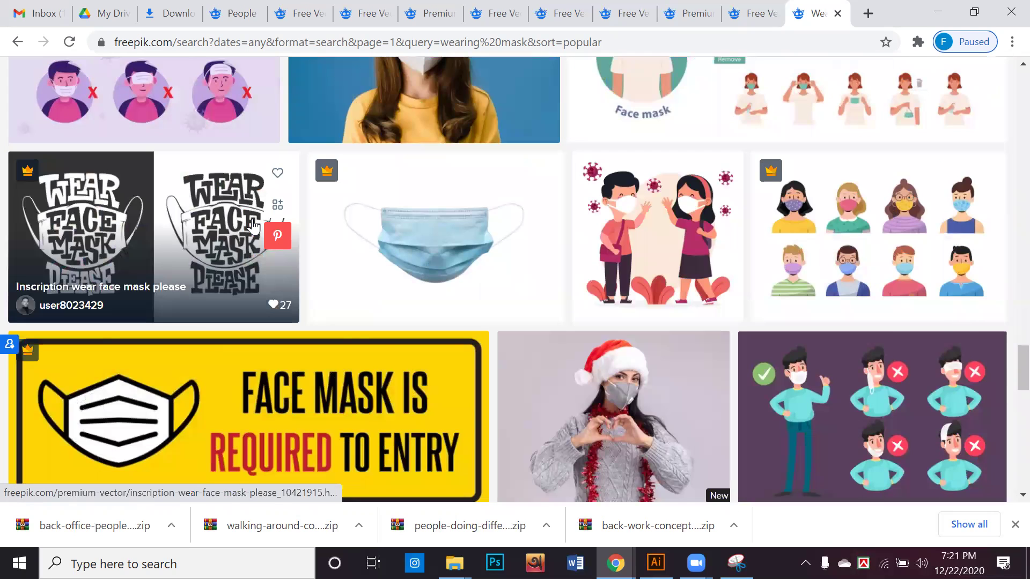
{"action": "scroll", "coordinate": [253, 225], "scroll_direction": "down", "scroll_amount": 6}
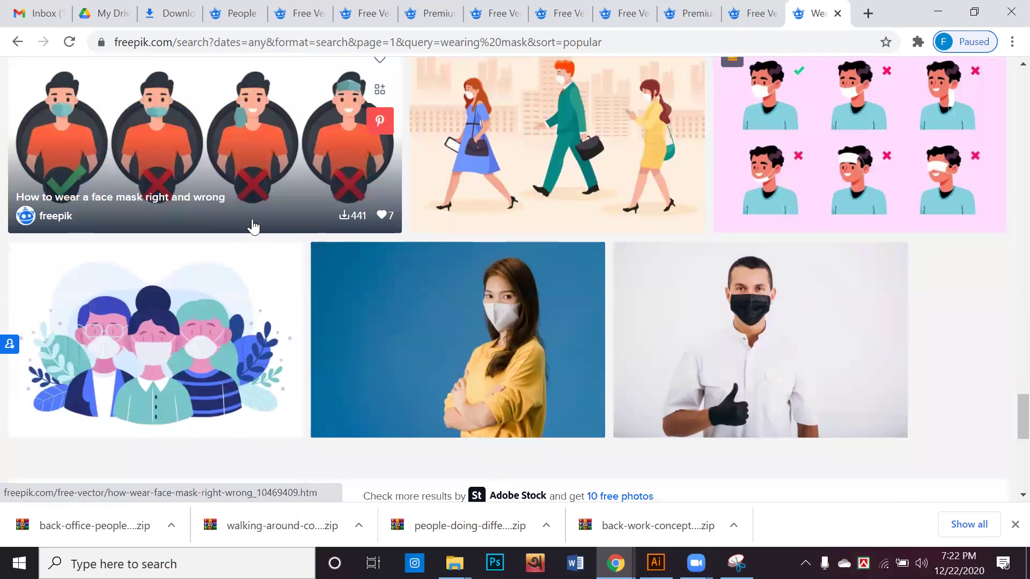
Step: Open the "People walking to their jobs and wearing masks" vector in a new tab and examine its page
{"action": "scroll", "coordinate": [517, 295], "scroll_direction": "up", "scroll_amount": 3}
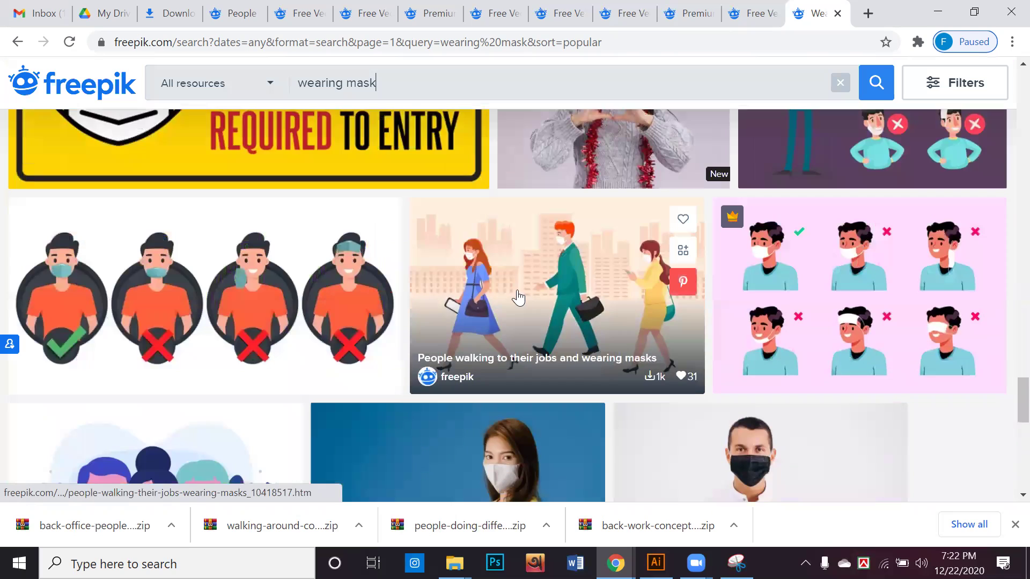
{"action": "right_click", "coordinate": [567, 278]}
{"action": "left_click", "coordinate": [606, 291]}
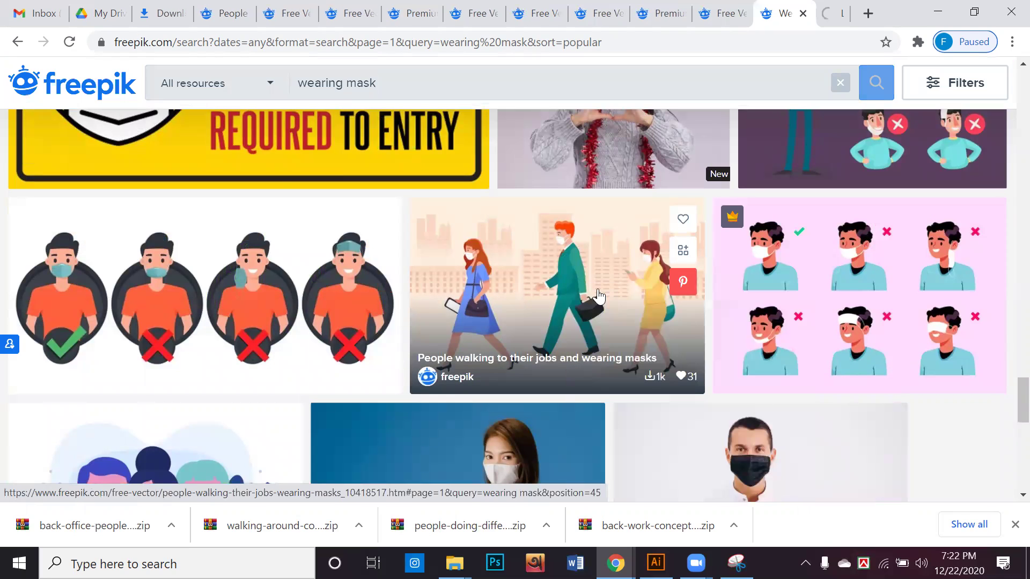
{"action": "scroll", "coordinate": [598, 295], "scroll_direction": "down", "scroll_amount": 5}
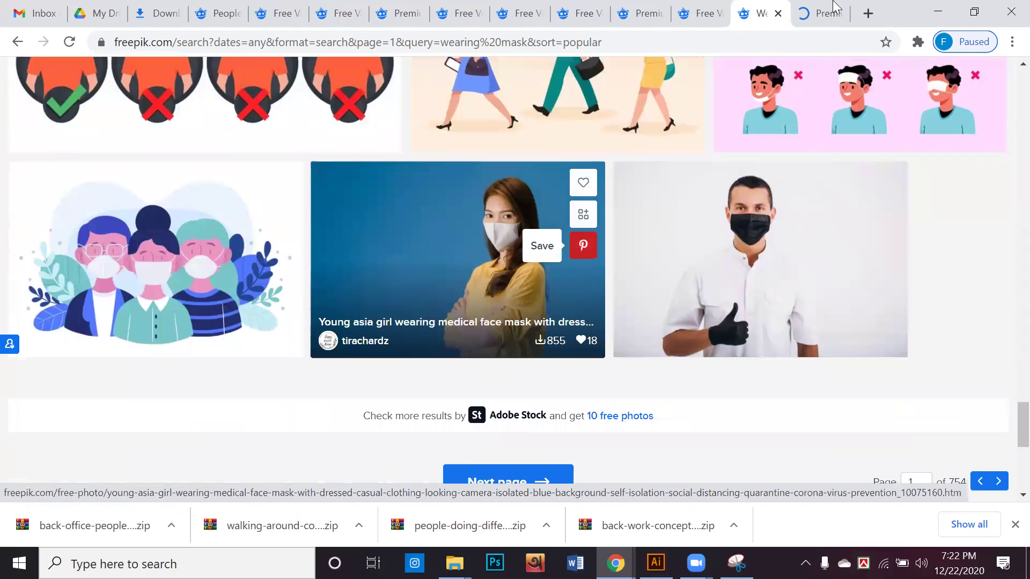
{"action": "left_click", "coordinate": [817, 22]}
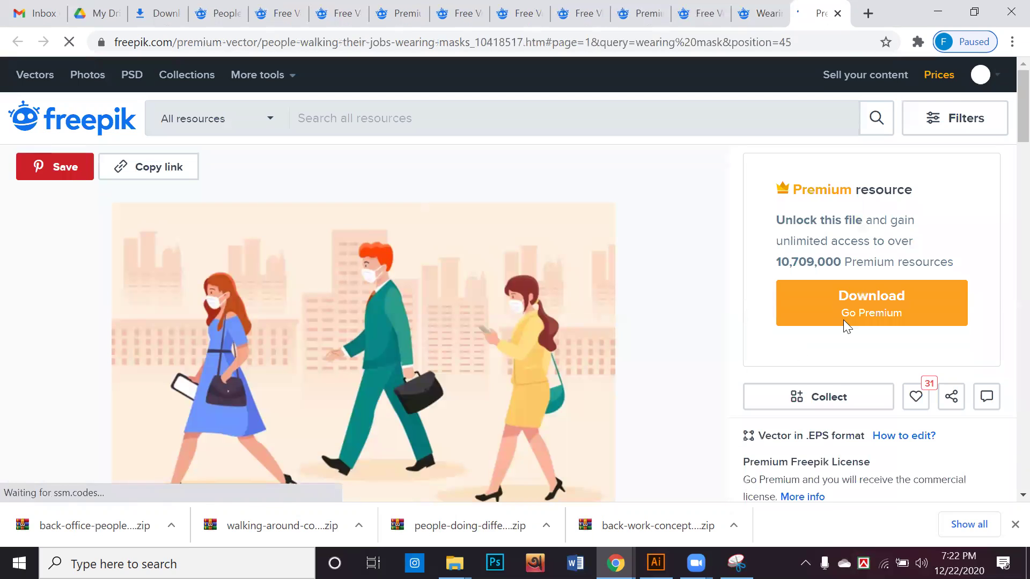
{"action": "scroll", "coordinate": [837, 301], "scroll_direction": "down", "scroll_amount": 3}
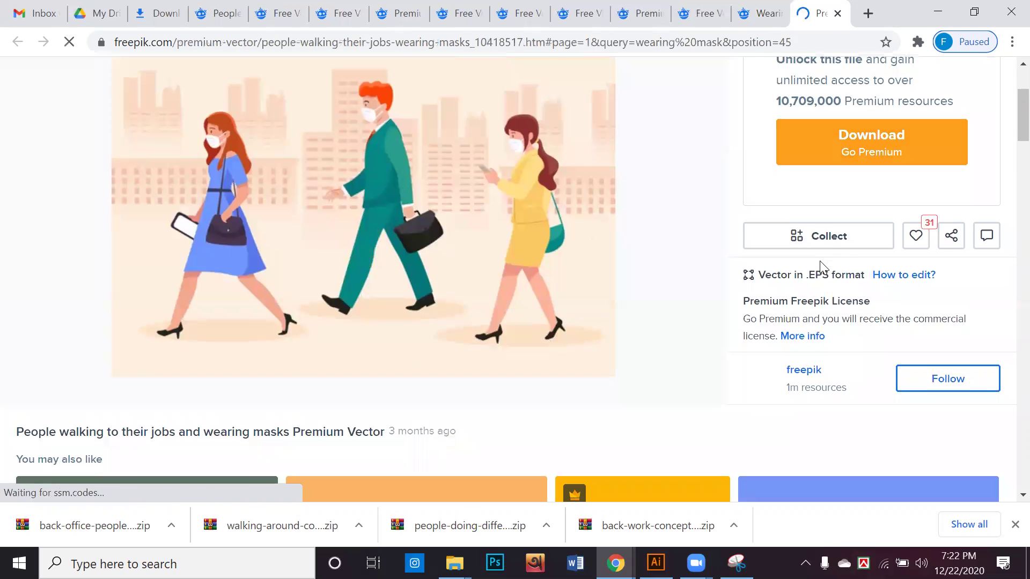
{"action": "scroll", "coordinate": [825, 266], "scroll_direction": "down", "scroll_amount": 3}
Step: Return to the "wearing mask" search results and go to page 2
{"action": "left_click", "coordinate": [778, 19]}
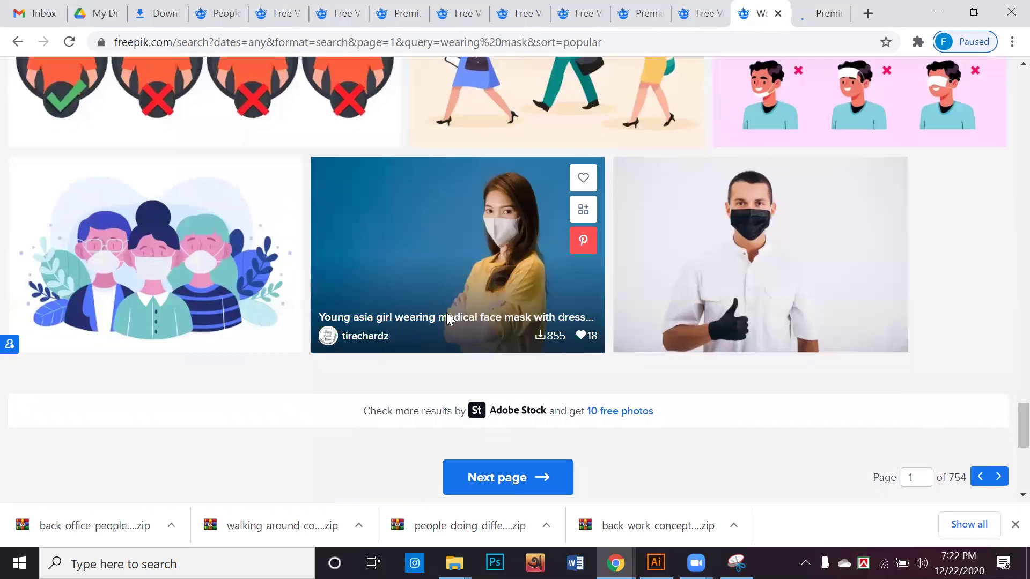
{"action": "scroll", "coordinate": [691, 442], "scroll_direction": "down", "scroll_amount": 1}
{"action": "left_click", "coordinate": [999, 401]}
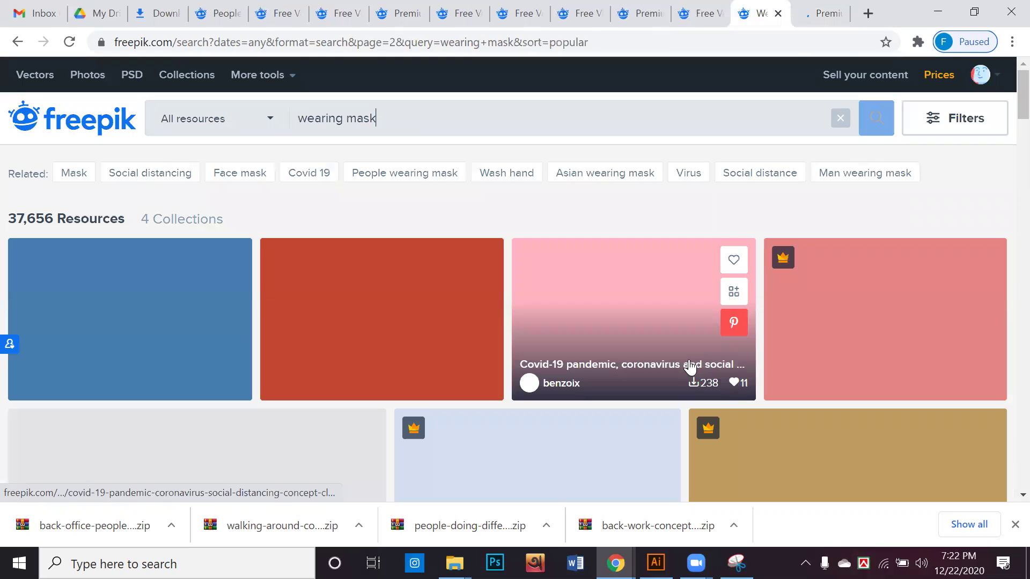
Step: Look through page 2 of the results and open the full-length "People wearing medical mask" vector by freepik in a new tab
{"action": "scroll", "coordinate": [652, 368], "scroll_direction": "down", "scroll_amount": 2}
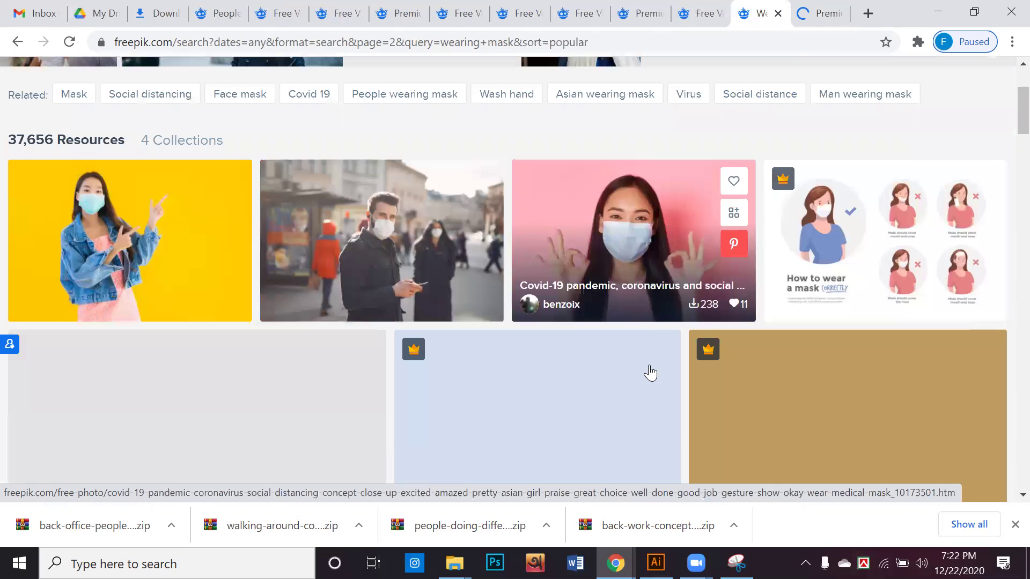
{"action": "scroll", "coordinate": [651, 371], "scroll_direction": "down", "scroll_amount": 2}
{"action": "scroll", "coordinate": [649, 367], "scroll_direction": "up", "scroll_amount": 4}
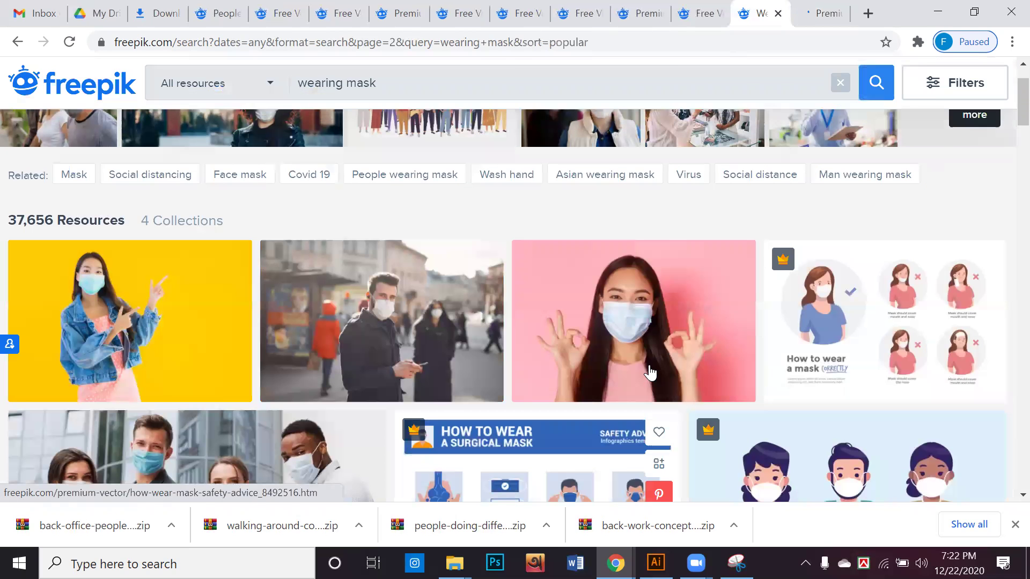
{"action": "scroll", "coordinate": [625, 385], "scroll_direction": "down", "scroll_amount": 4}
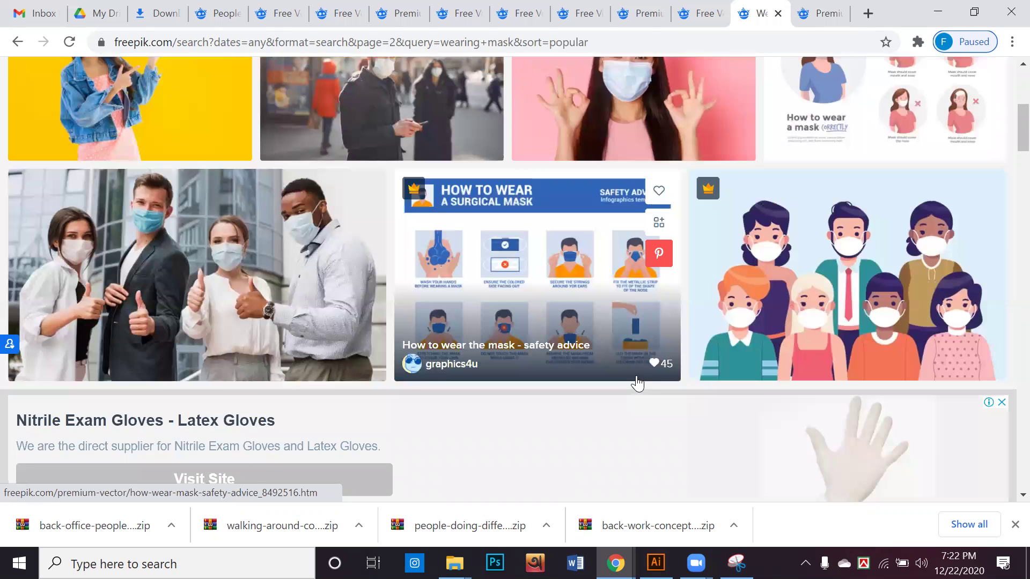
{"action": "scroll", "coordinate": [637, 382], "scroll_direction": "down", "scroll_amount": 9}
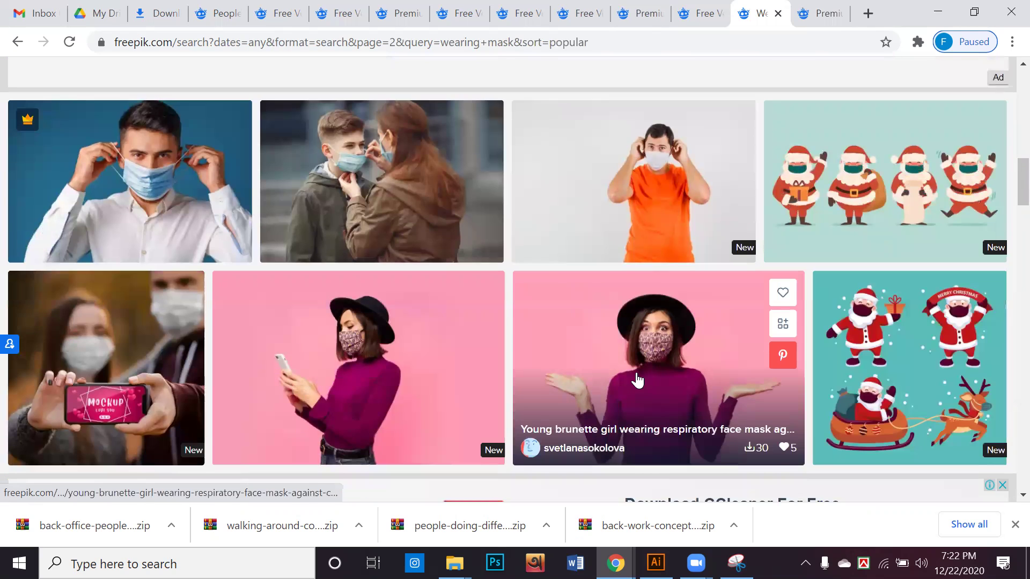
{"action": "scroll", "coordinate": [638, 381], "scroll_direction": "down", "scroll_amount": 12}
{"action": "scroll", "coordinate": [635, 381], "scroll_direction": "up", "scroll_amount": 3}
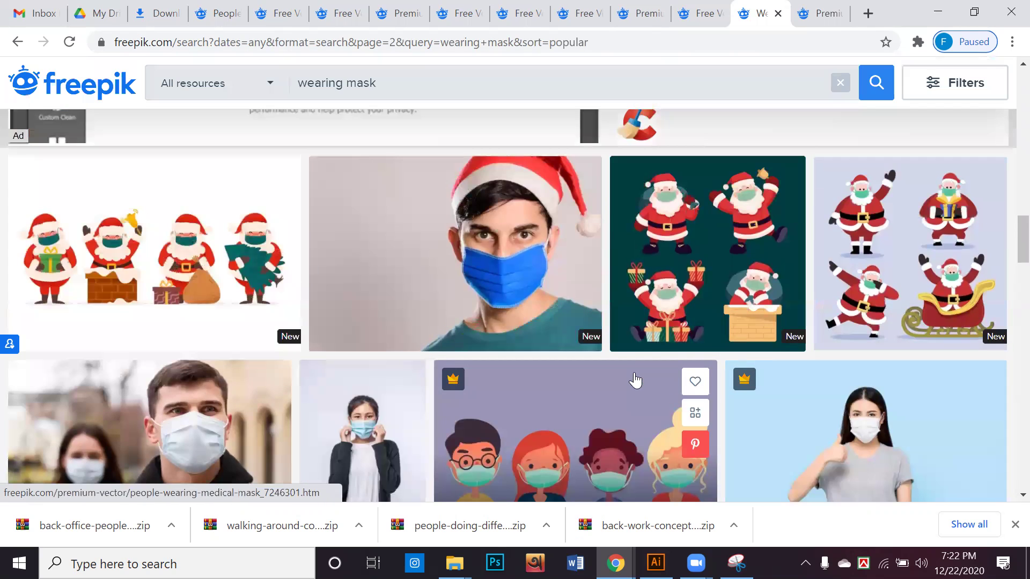
{"action": "scroll", "coordinate": [635, 380], "scroll_direction": "down", "scroll_amount": 17}
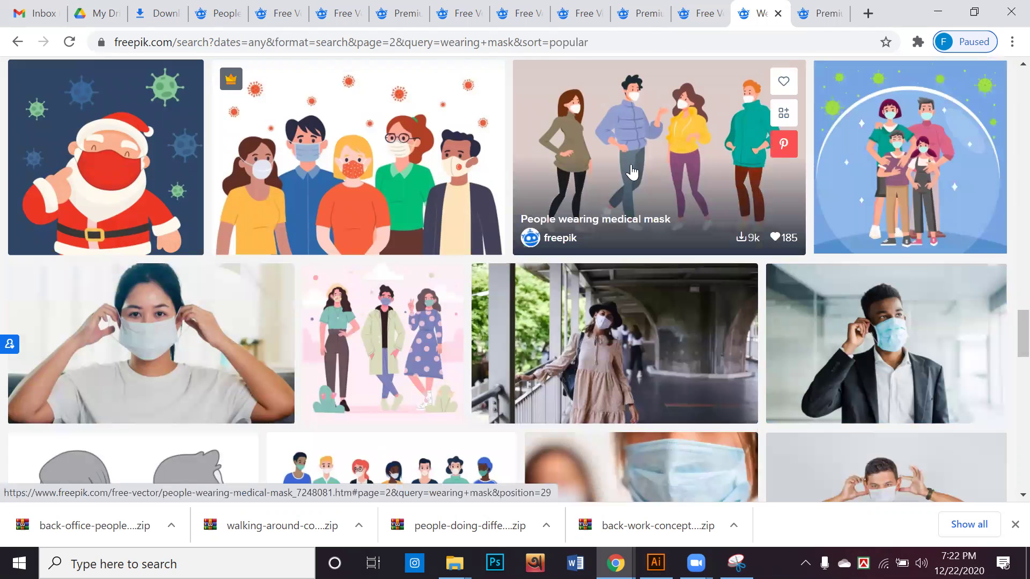
{"action": "right_click", "coordinate": [654, 117]}
{"action": "left_click", "coordinate": [674, 126]}
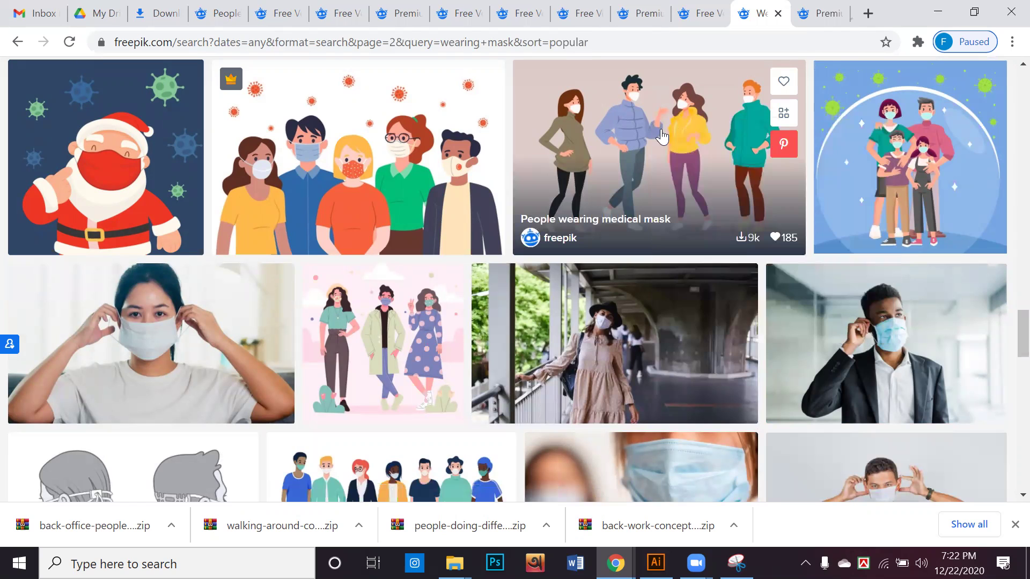
Step: Open the Christmas shopping scene with masked shoppers in a new tab and check the rest of results page 2
{"action": "scroll", "coordinate": [653, 145], "scroll_direction": "down", "scroll_amount": 6}
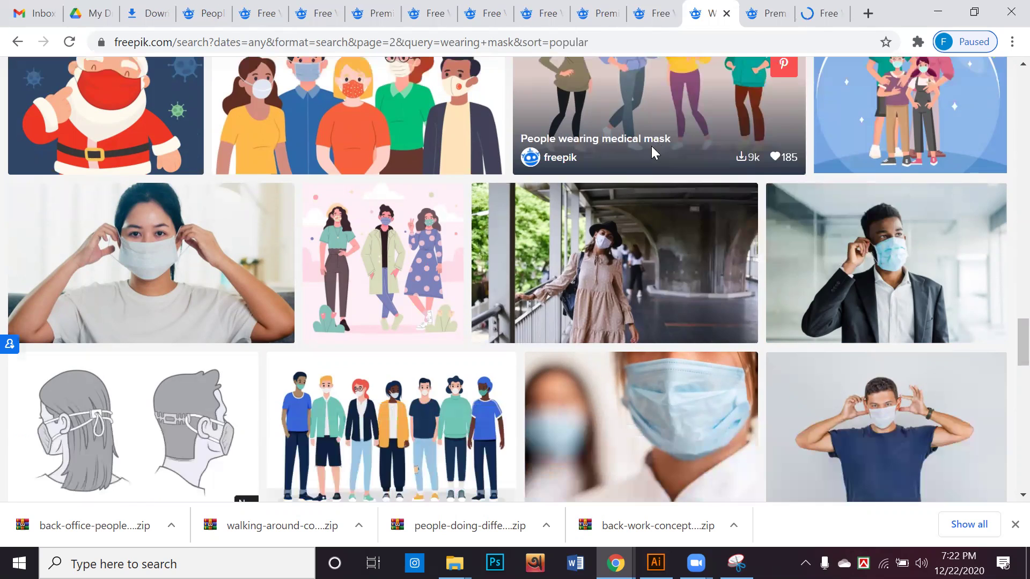
{"action": "scroll", "coordinate": [652, 155], "scroll_direction": "down", "scroll_amount": 2}
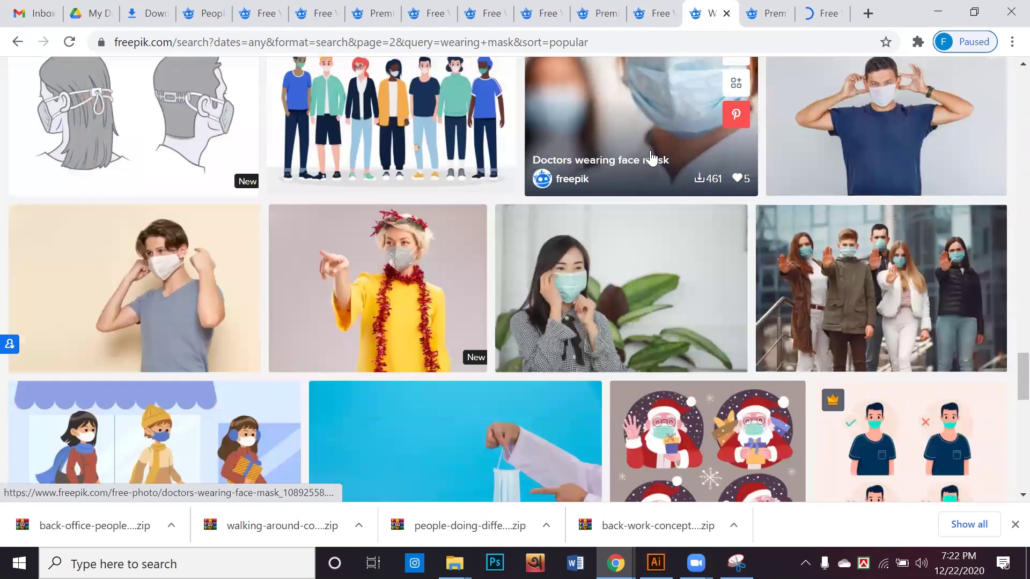
{"action": "scroll", "coordinate": [652, 157], "scroll_direction": "down", "scroll_amount": 3}
{"action": "scroll", "coordinate": [652, 157], "scroll_direction": "down", "scroll_amount": 3}
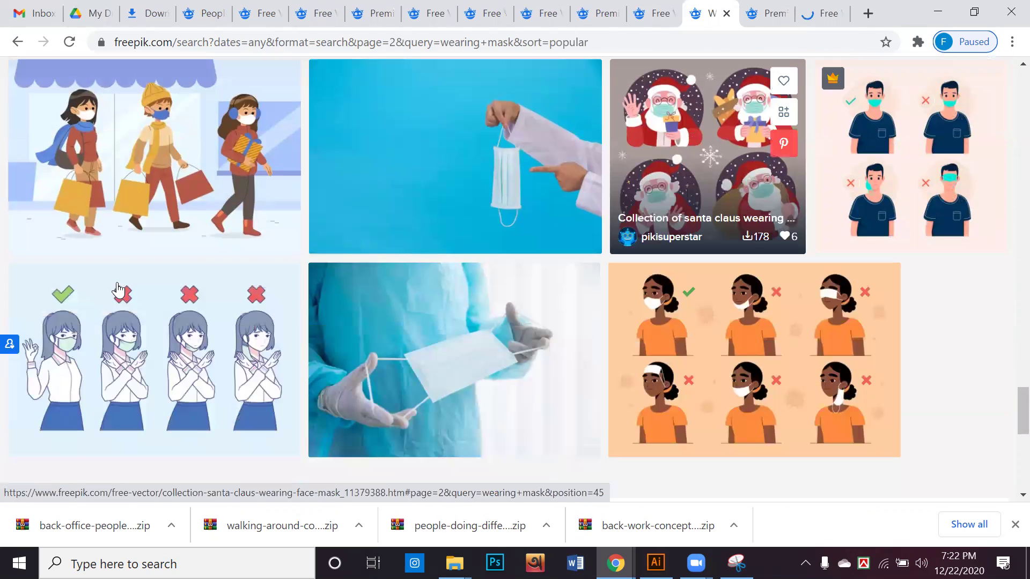
{"action": "right_click", "coordinate": [144, 142]}
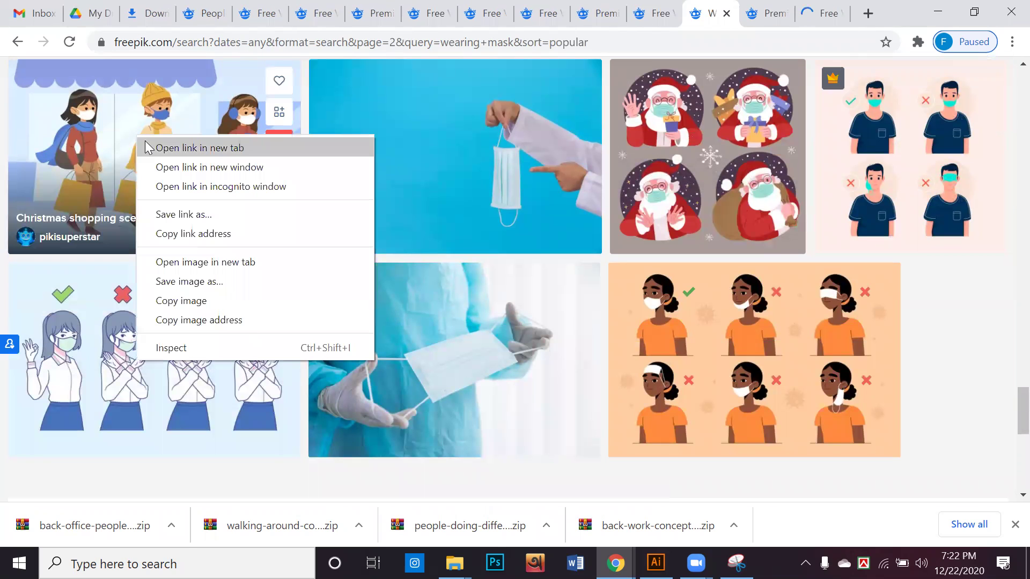
{"action": "left_click", "coordinate": [146, 146]}
{"action": "scroll", "coordinate": [209, 154], "scroll_direction": "down", "scroll_amount": 3}
{"action": "scroll", "coordinate": [209, 154], "scroll_direction": "down", "scroll_amount": 2}
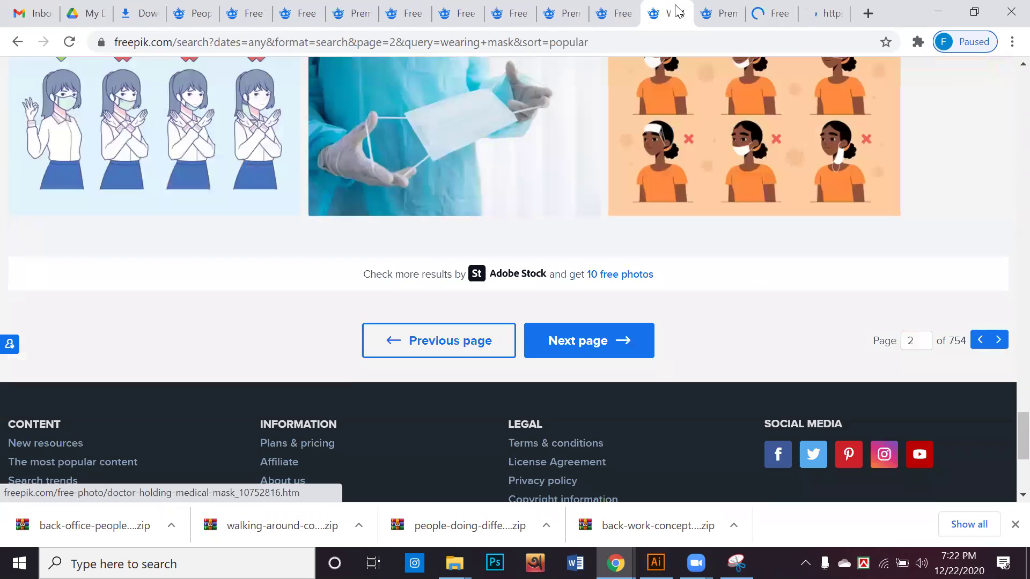
Step: Open the "People wearing medical mask" vector page and download the file with the free attribution option
{"action": "left_click", "coordinate": [713, 15]}
{"action": "left_click", "coordinate": [775, 14]}
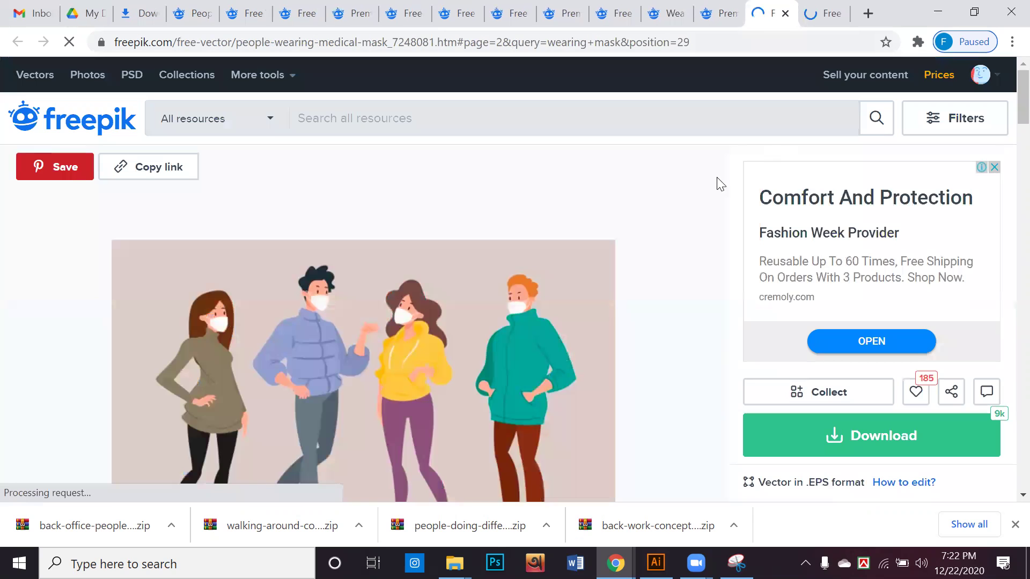
{"action": "scroll", "coordinate": [536, 284], "scroll_direction": "down", "scroll_amount": 3}
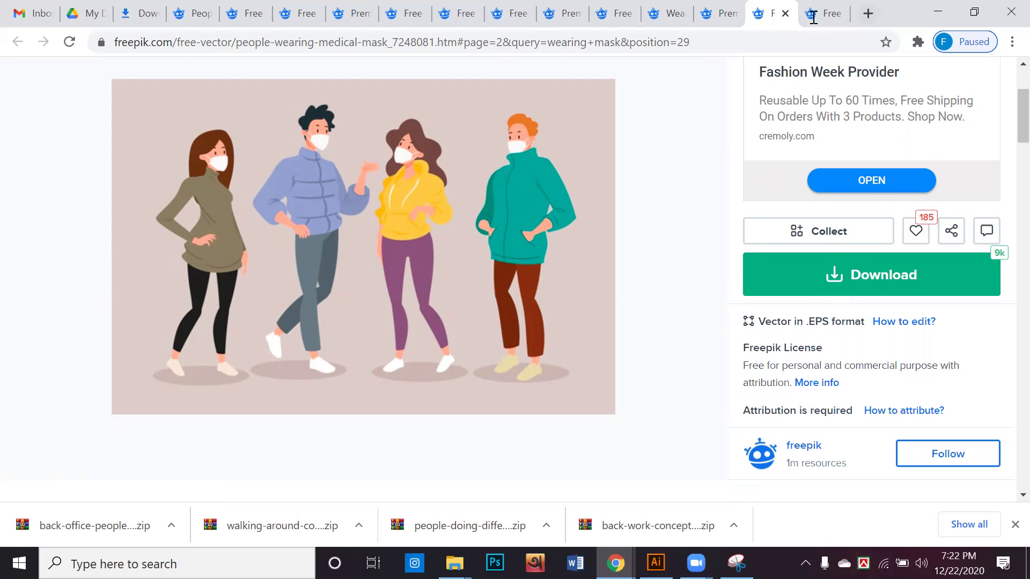
{"action": "left_click", "coordinate": [826, 277]}
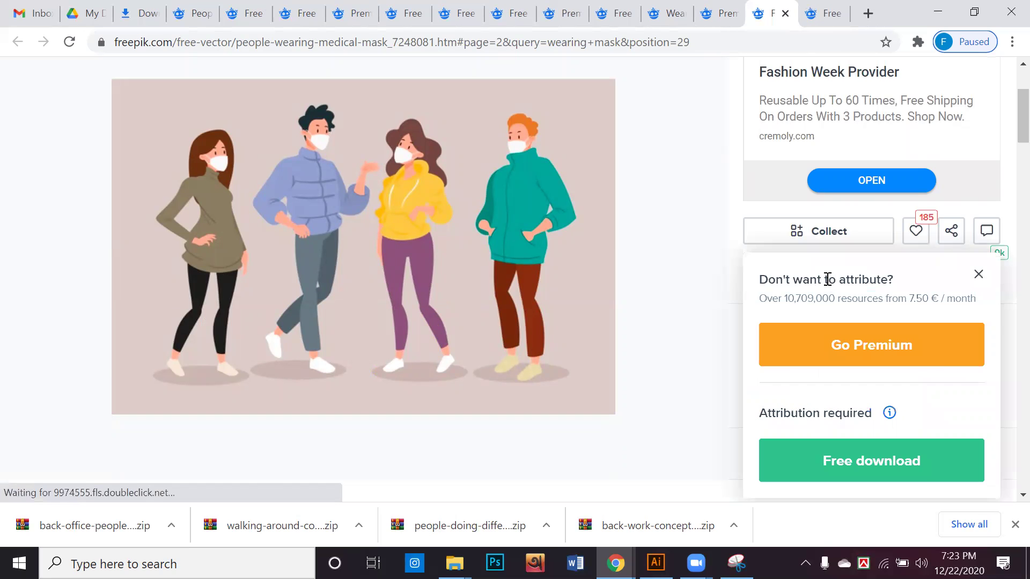
{"action": "left_click", "coordinate": [843, 444]}
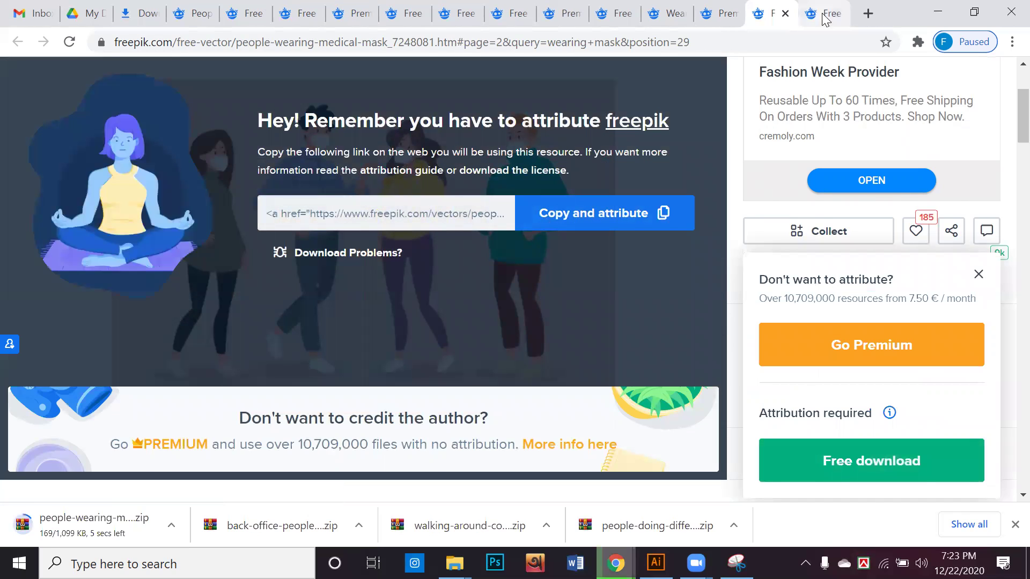
Step: Download the "Christmas shopping scene with people wearing masks" vector with the free attribution option
{"action": "key", "text": "ctrl+Tab"}
{"action": "scroll", "coordinate": [715, 377], "scroll_direction": "down", "scroll_amount": 1}
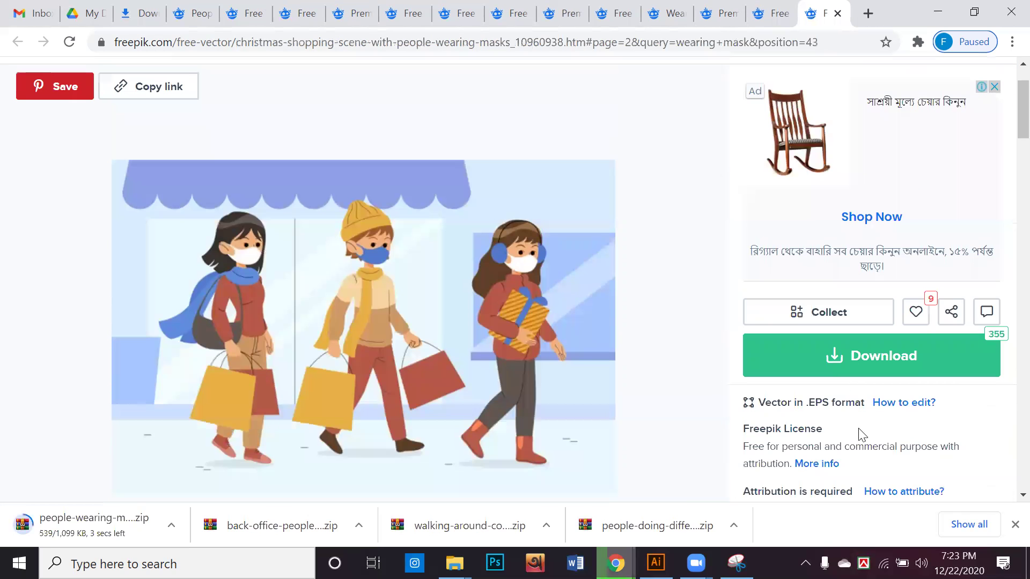
{"action": "left_click", "coordinate": [845, 363]}
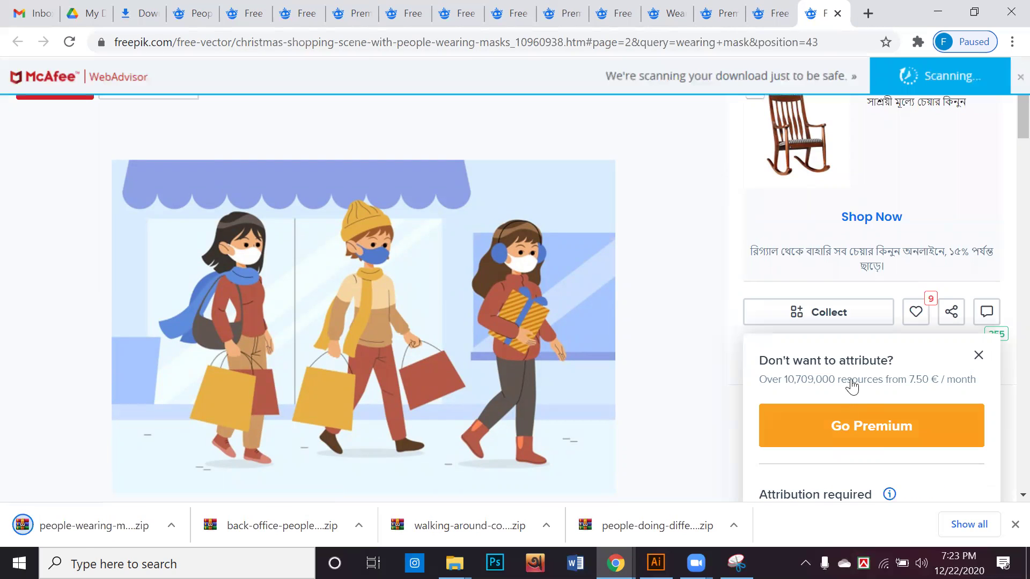
{"action": "scroll", "coordinate": [853, 384], "scroll_direction": "down", "scroll_amount": 2}
{"action": "left_click", "coordinate": [817, 366]}
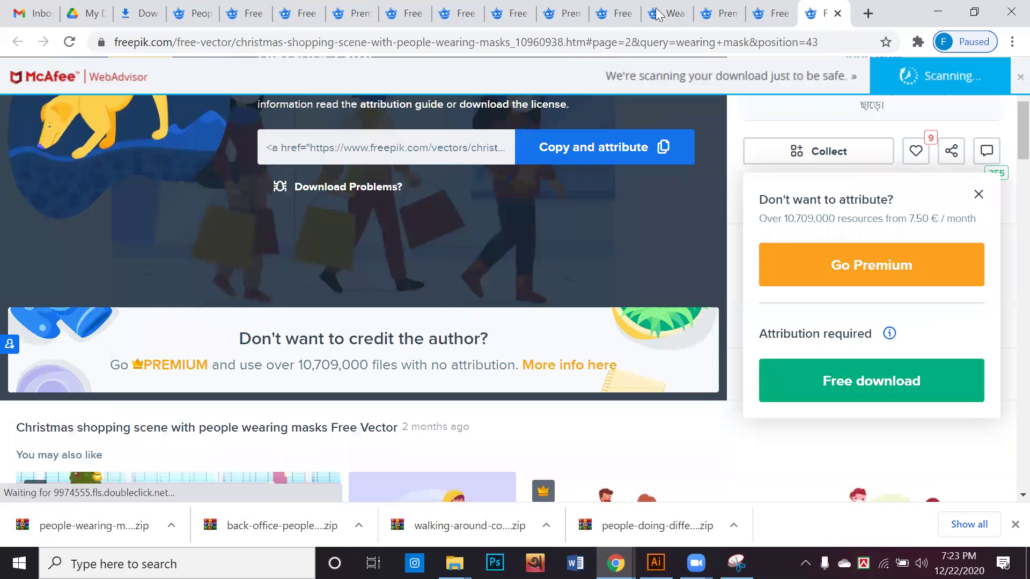
Step: Review the walking-people vector pages already open, back to the premium one of masked people walking to their jobs
{"action": "left_click", "coordinate": [612, 14]}
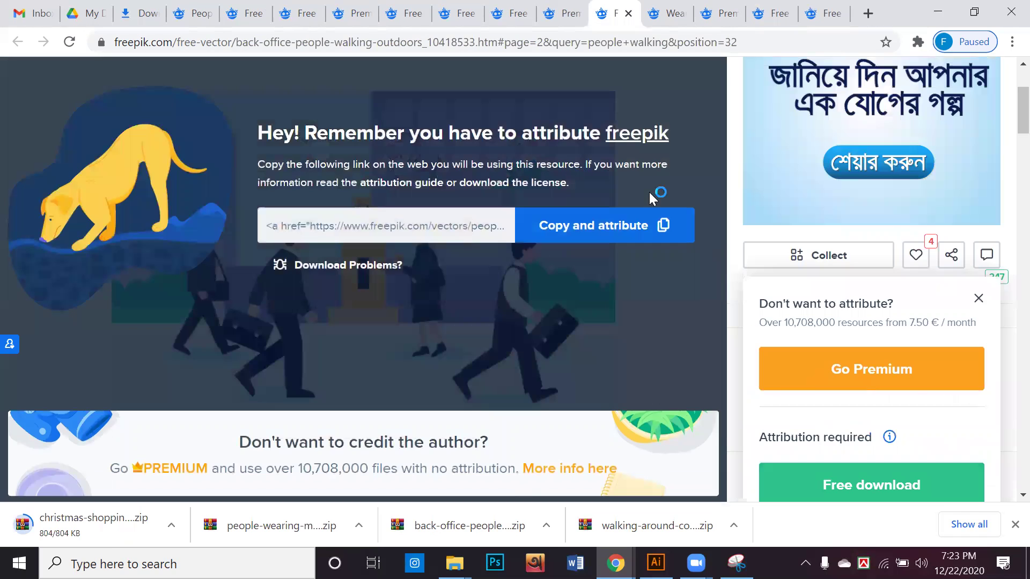
{"action": "key", "text": "ctrl+shift+Tab"}
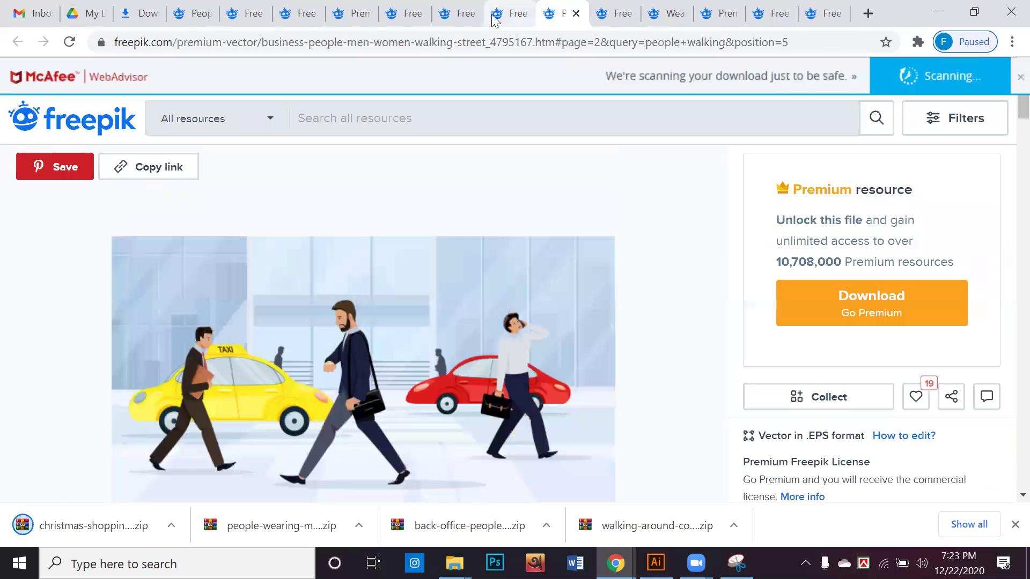
{"action": "key", "text": "ctrl+shift+Tab"}
{"action": "key", "text": "ctrl+shift+Tab"}
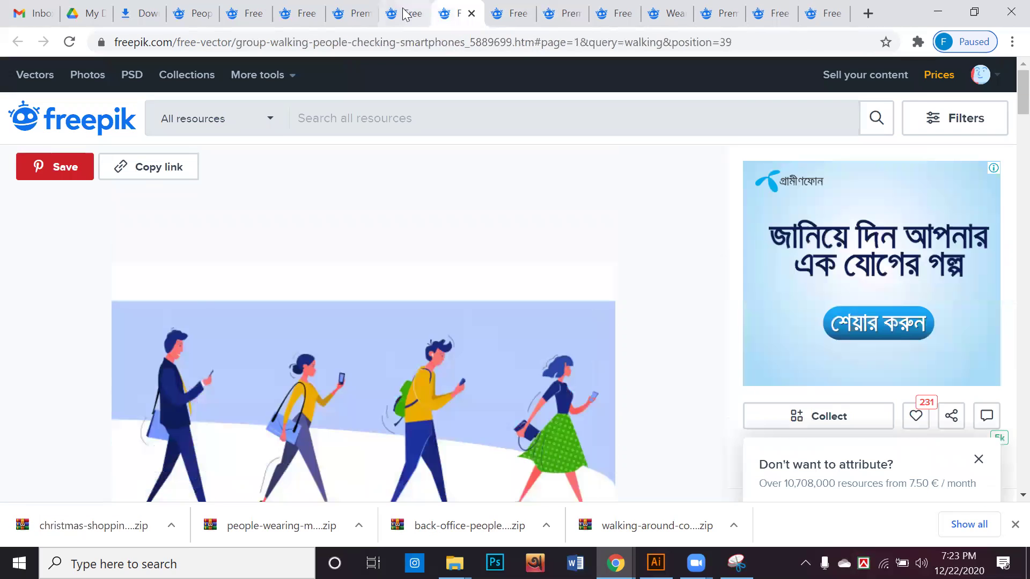
{"action": "key", "text": "ctrl+shift+Tab"}
{"action": "key", "text": "ctrl+shift+Tab"}
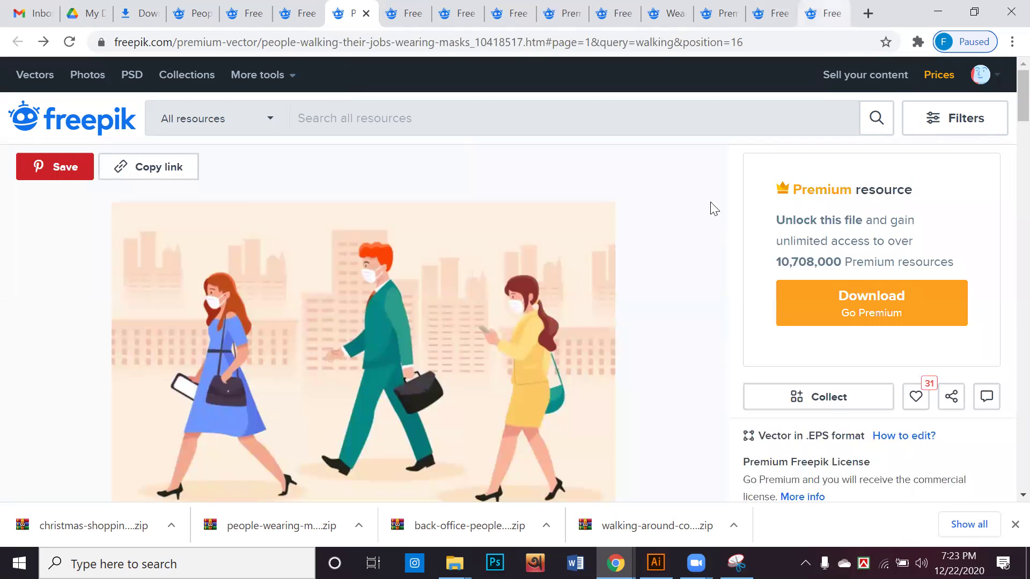
Step: Return to the Christmas shopping scene page and search Freepik for "face mask" from there
{"action": "key", "text": "ctrl+9"}
{"action": "left_click", "coordinate": [381, 126]}
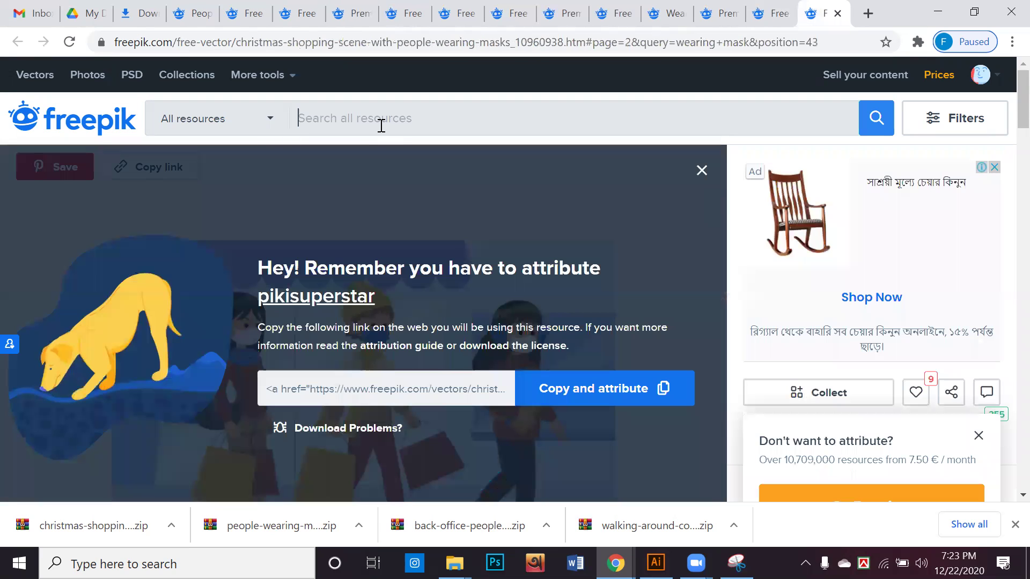
{"action": "type", "text": "face "}
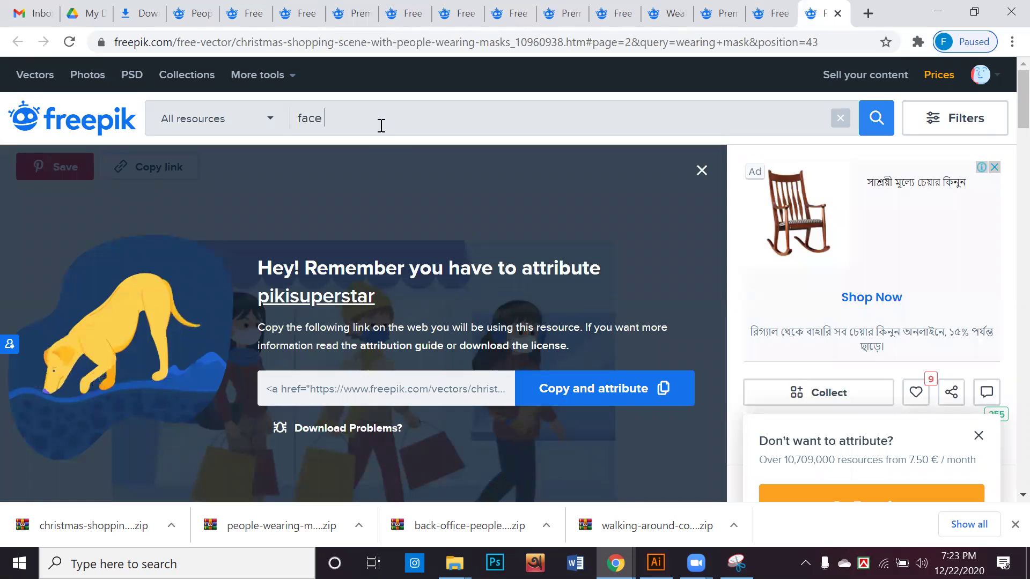
{"action": "type", "text": "mask"}
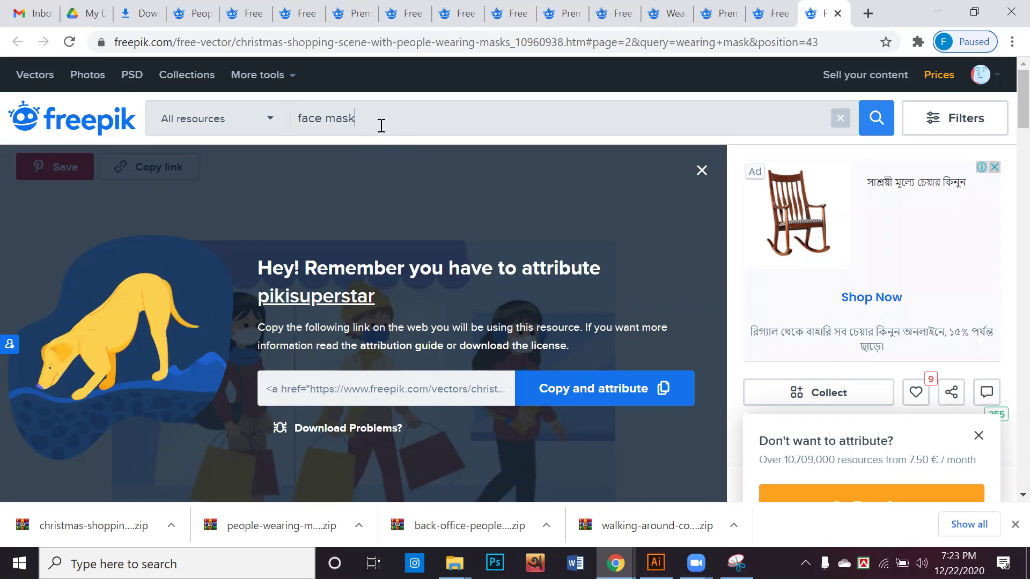
{"action": "key", "text": "Return"}
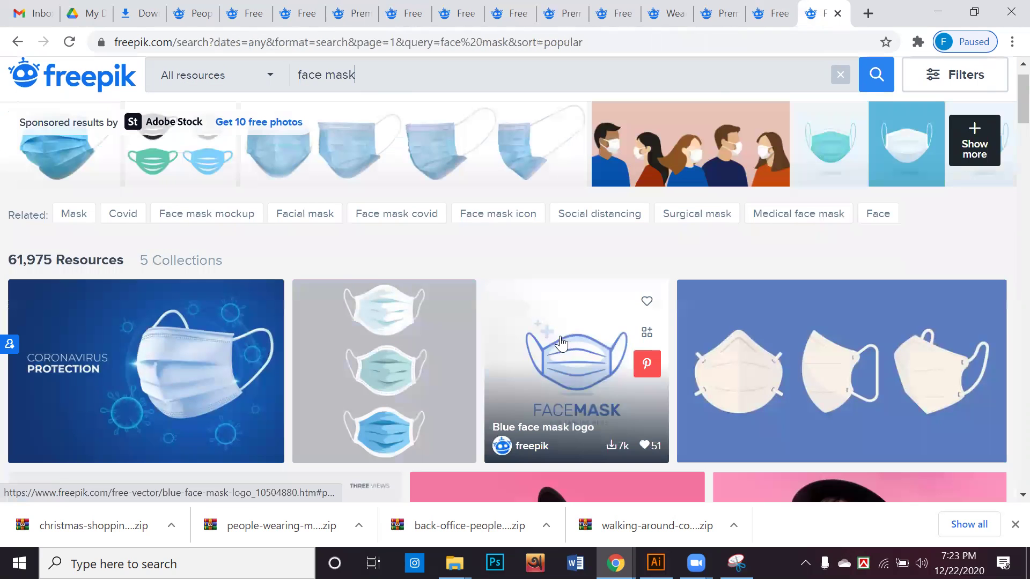
Step: Look through the first page of "face mask" results for a suitable vector of a person wearing a mask
{"action": "scroll", "coordinate": [565, 334], "scroll_direction": "down", "scroll_amount": 5}
{"action": "scroll", "coordinate": [573, 336], "scroll_direction": "up", "scroll_amount": 1}
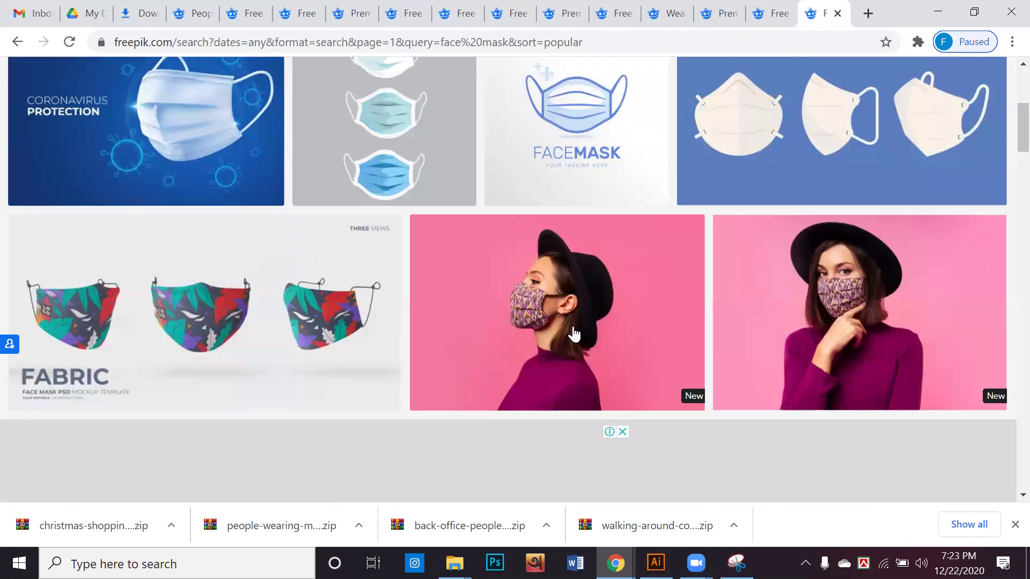
{"action": "scroll", "coordinate": [573, 334], "scroll_direction": "up", "scroll_amount": 1}
{"action": "scroll", "coordinate": [573, 335], "scroll_direction": "down", "scroll_amount": 6}
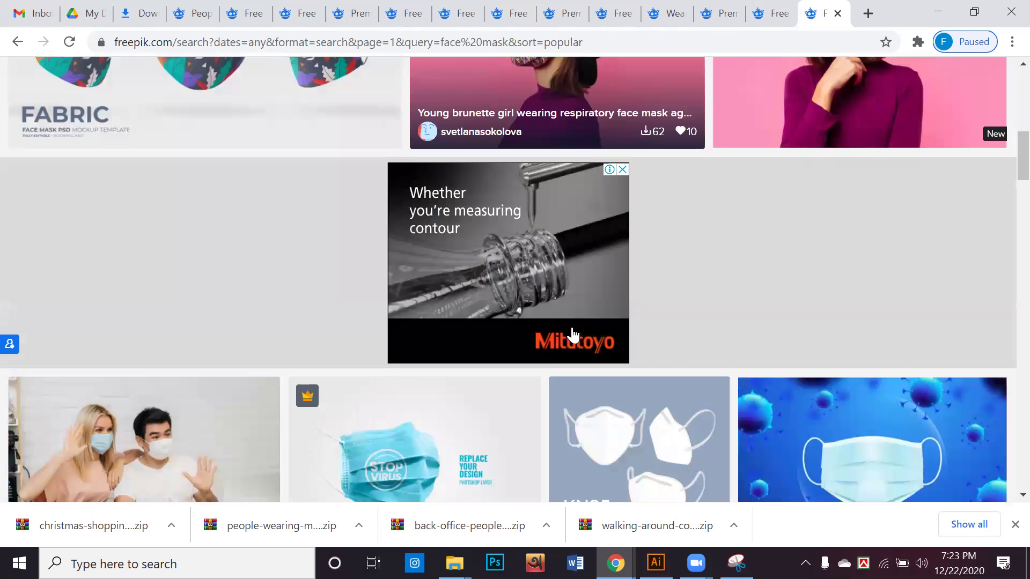
{"action": "scroll", "coordinate": [573, 337], "scroll_direction": "down", "scroll_amount": 5}
{"action": "scroll", "coordinate": [573, 337], "scroll_direction": "down", "scroll_amount": 5}
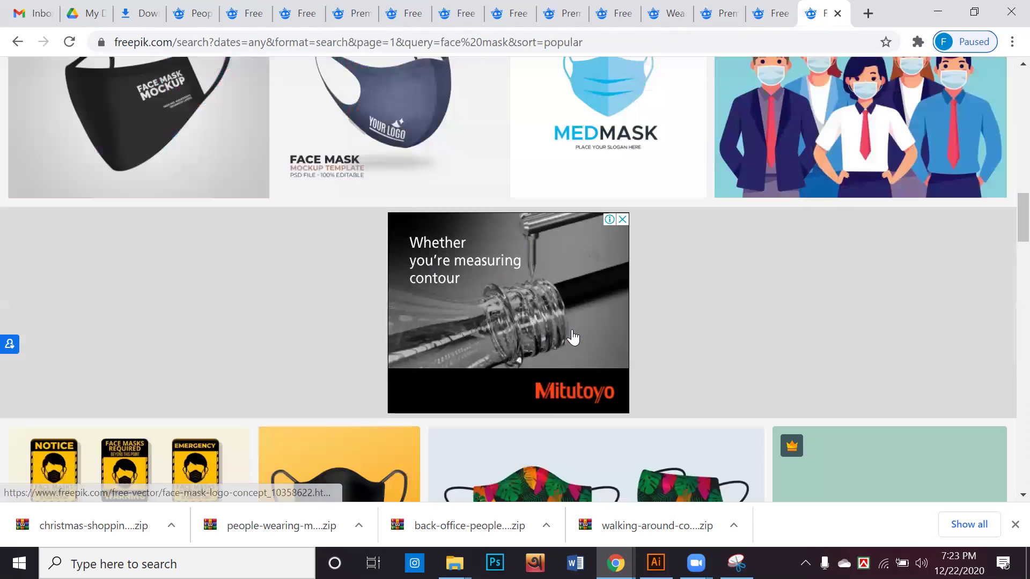
{"action": "scroll", "coordinate": [573, 337], "scroll_direction": "down", "scroll_amount": 3}
{"action": "scroll", "coordinate": [573, 337], "scroll_direction": "down", "scroll_amount": 2}
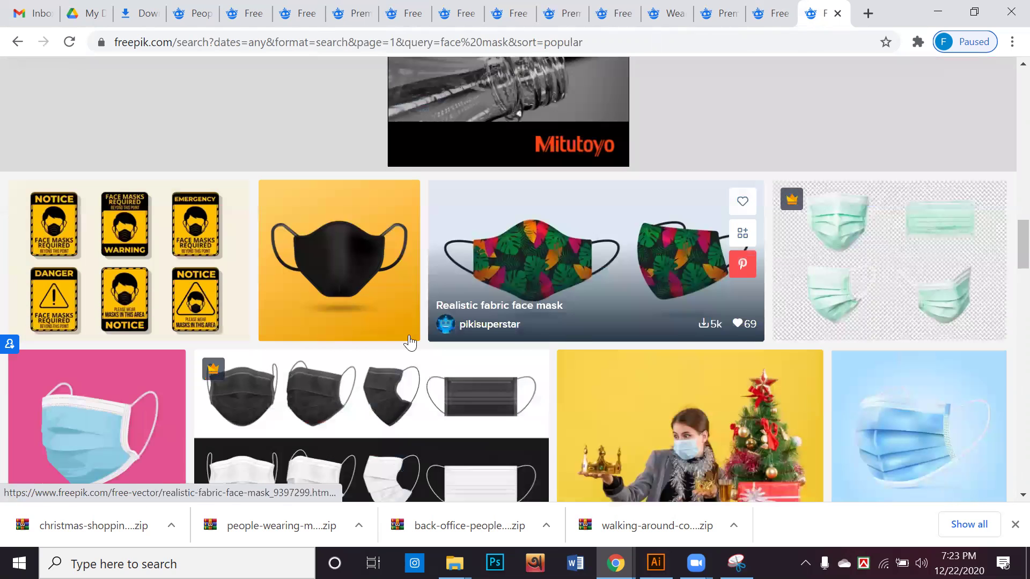
{"action": "scroll", "coordinate": [243, 330], "scroll_direction": "up", "scroll_amount": 7}
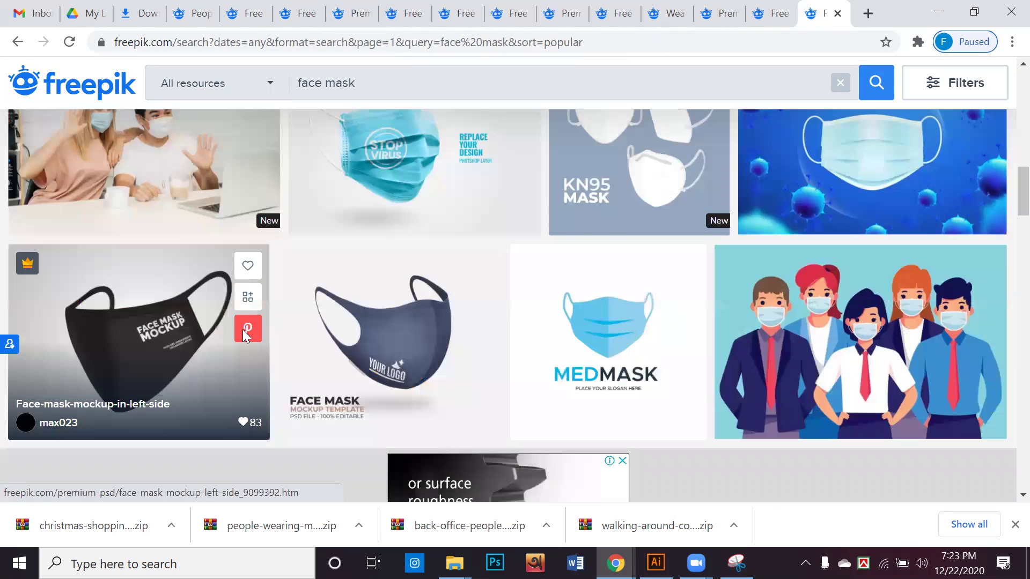
{"action": "scroll", "coordinate": [239, 319], "scroll_direction": "down", "scroll_amount": 8}
{"action": "scroll", "coordinate": [240, 322], "scroll_direction": "down", "scroll_amount": 8}
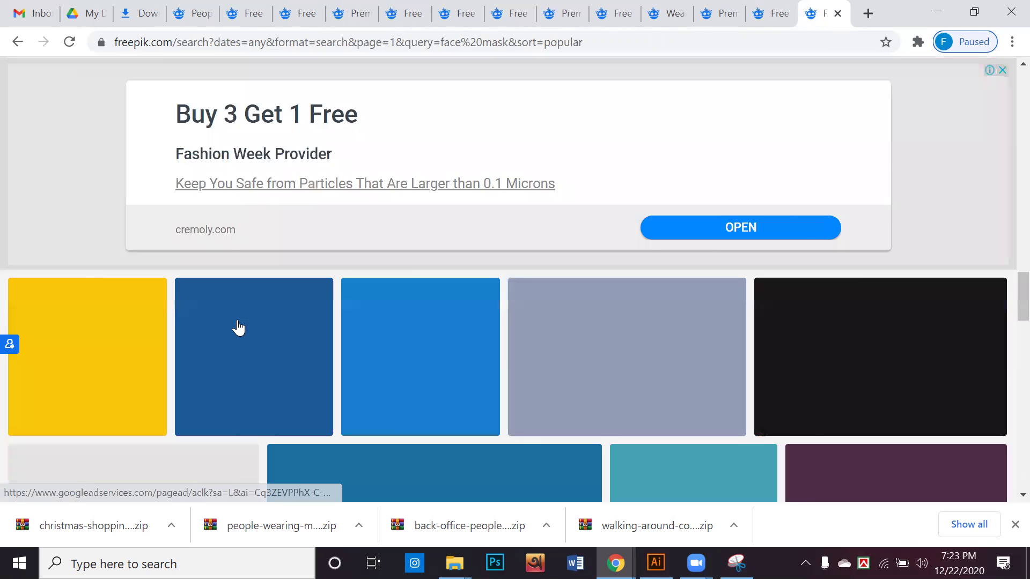
{"action": "scroll", "coordinate": [240, 327], "scroll_direction": "down", "scroll_amount": 4}
{"action": "scroll", "coordinate": [240, 322], "scroll_direction": "down", "scroll_amount": 4}
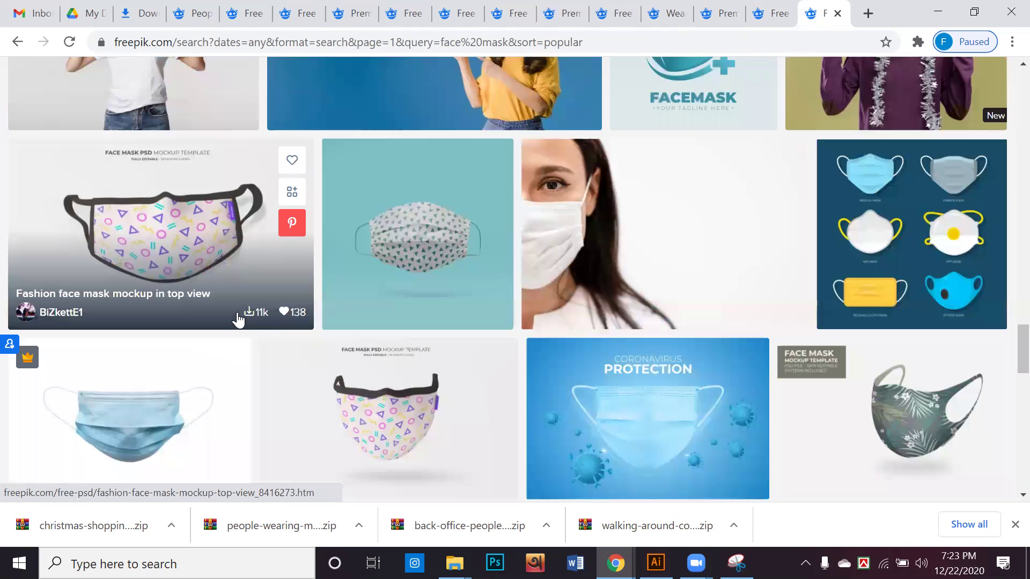
{"action": "scroll", "coordinate": [242, 316], "scroll_direction": "down", "scroll_amount": 1}
{"action": "scroll", "coordinate": [241, 316], "scroll_direction": "down", "scroll_amount": 7}
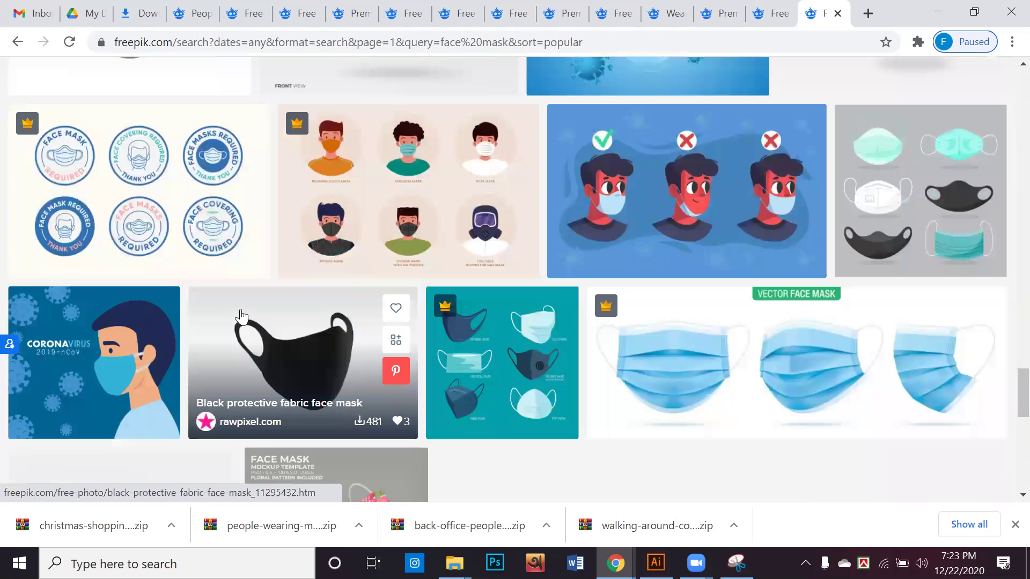
{"action": "scroll", "coordinate": [240, 317], "scroll_direction": "down", "scroll_amount": 2}
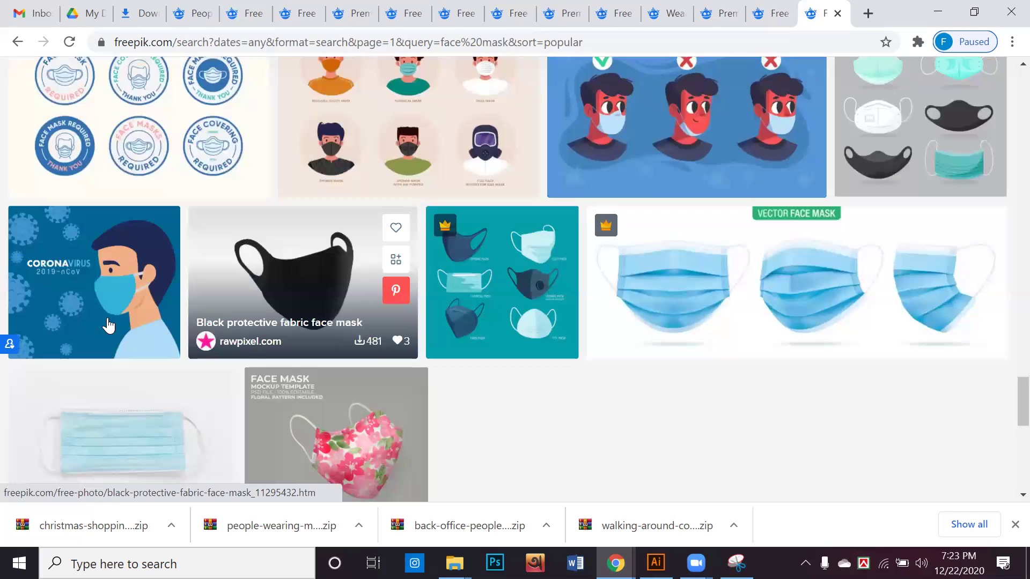
Step: Open the "Man with face mask for coronavirus 2019 ncov" vector and snip the masked face from its preview
{"action": "left_click", "coordinate": [67, 295]}
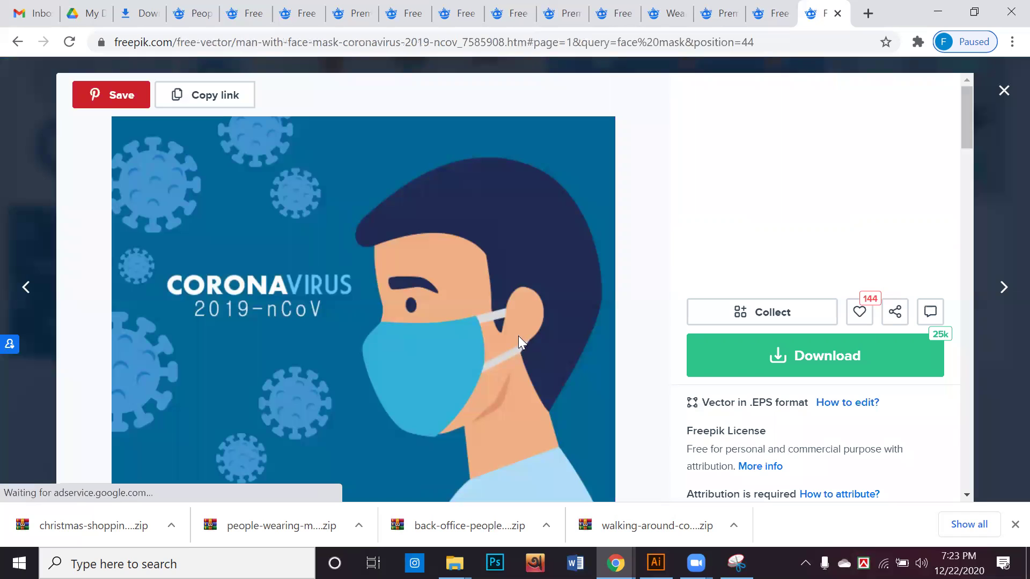
{"action": "scroll", "coordinate": [439, 324], "scroll_direction": "down", "scroll_amount": 3}
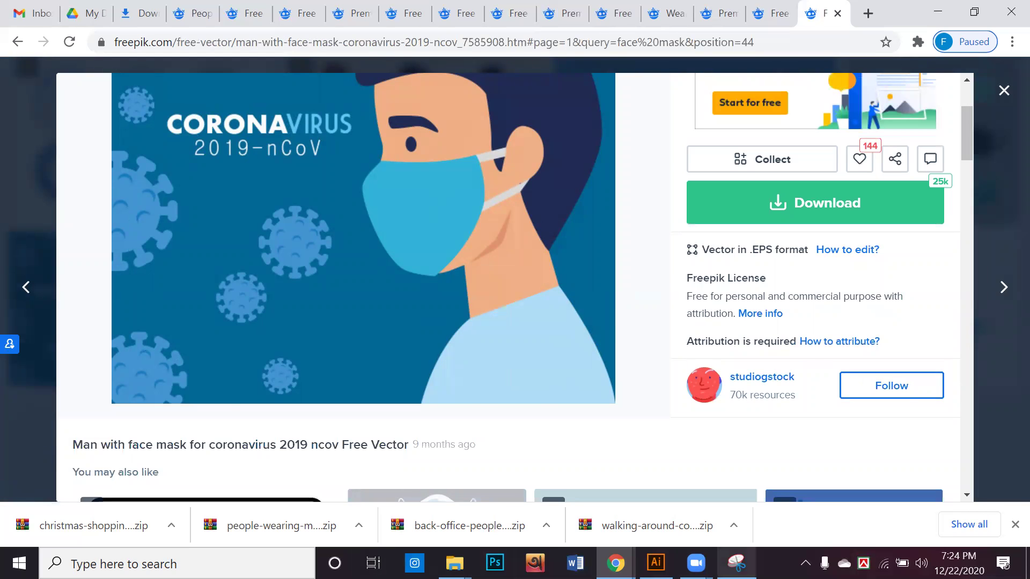
{"action": "left_click", "coordinate": [737, 563]}
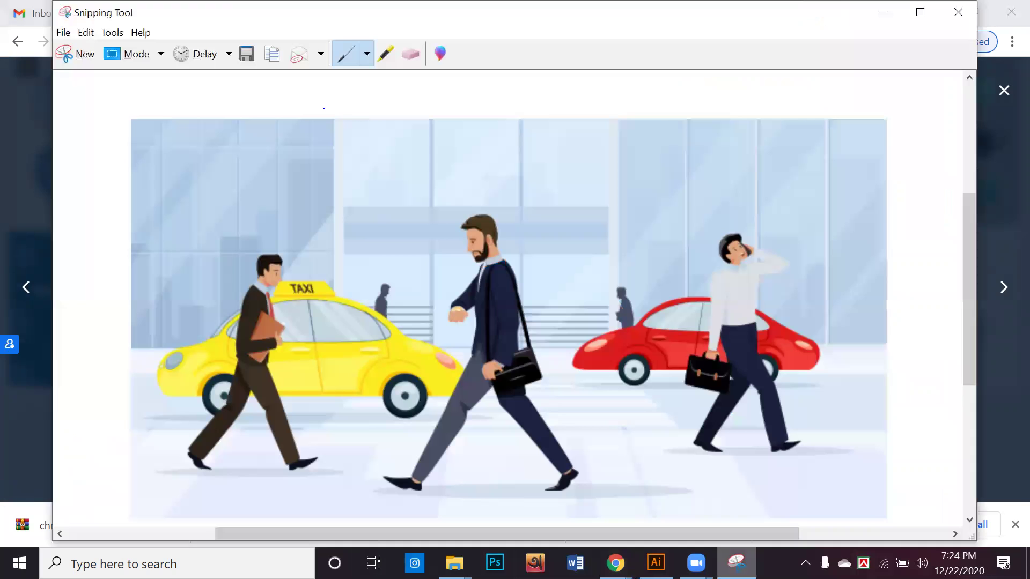
{"action": "left_click", "coordinate": [73, 56]}
{"action": "left_click_drag", "start_coordinate": [332, 95], "coordinate": [556, 305]}
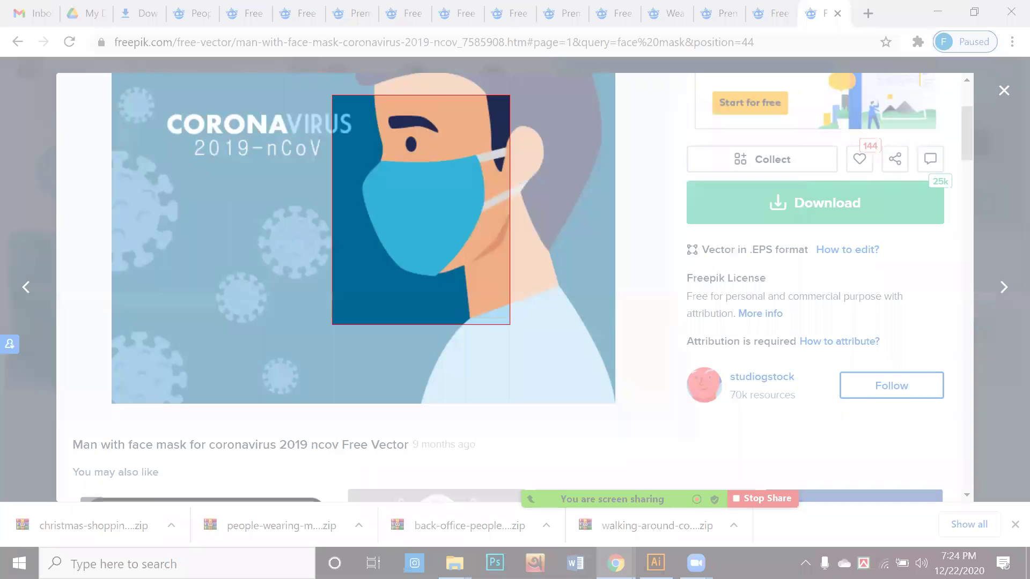
Step: Switch to Illustrator, paste the masked-face snip and place it on the canvas beside the traced street scene
{"action": "left_click", "coordinate": [655, 563]}
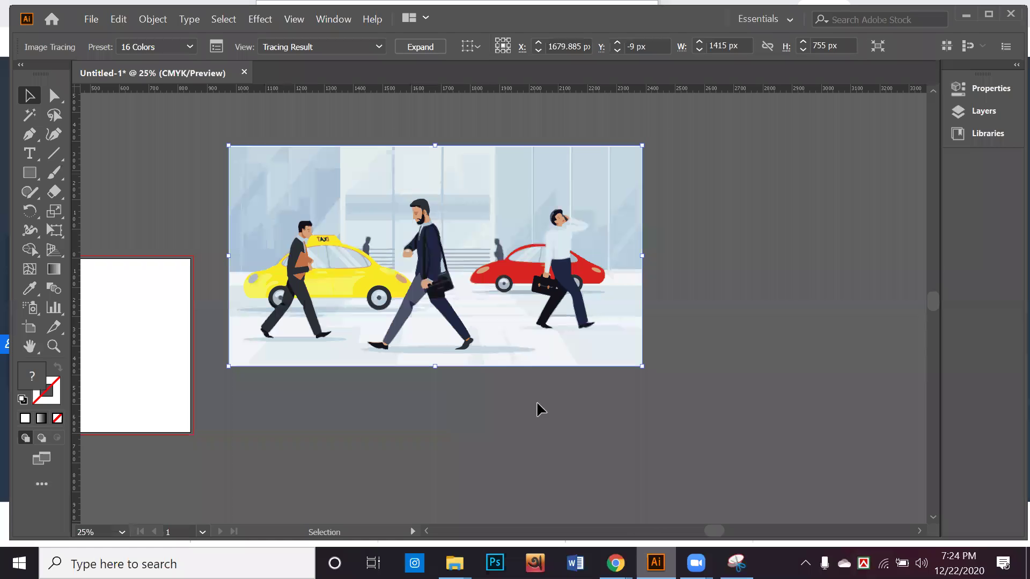
{"action": "key", "text": "ctrl+v"}
{"action": "left_click_drag", "start_coordinate": [471, 338], "coordinate": [815, 342]}
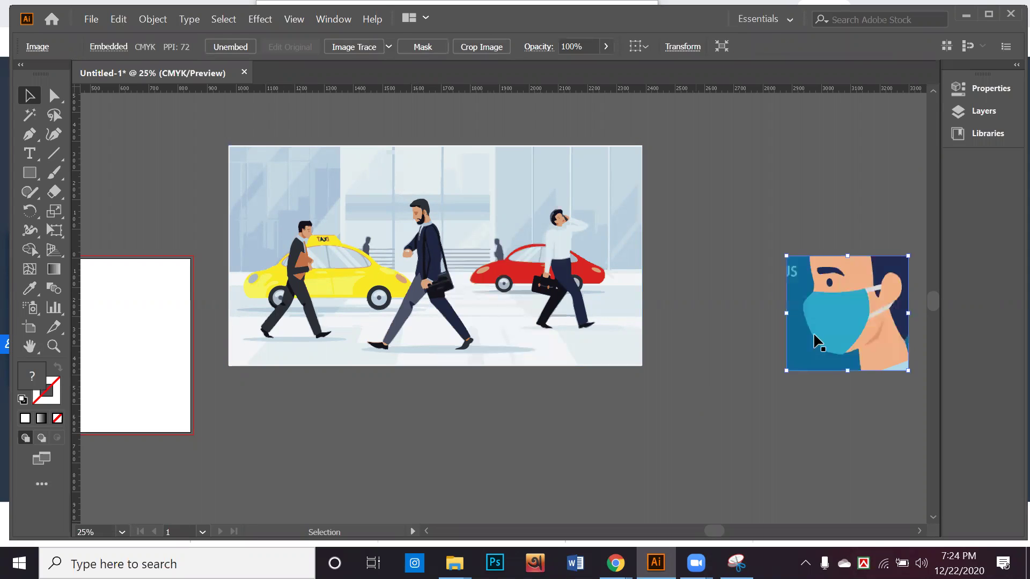
{"action": "key", "text": "ctrl+shift+a"}
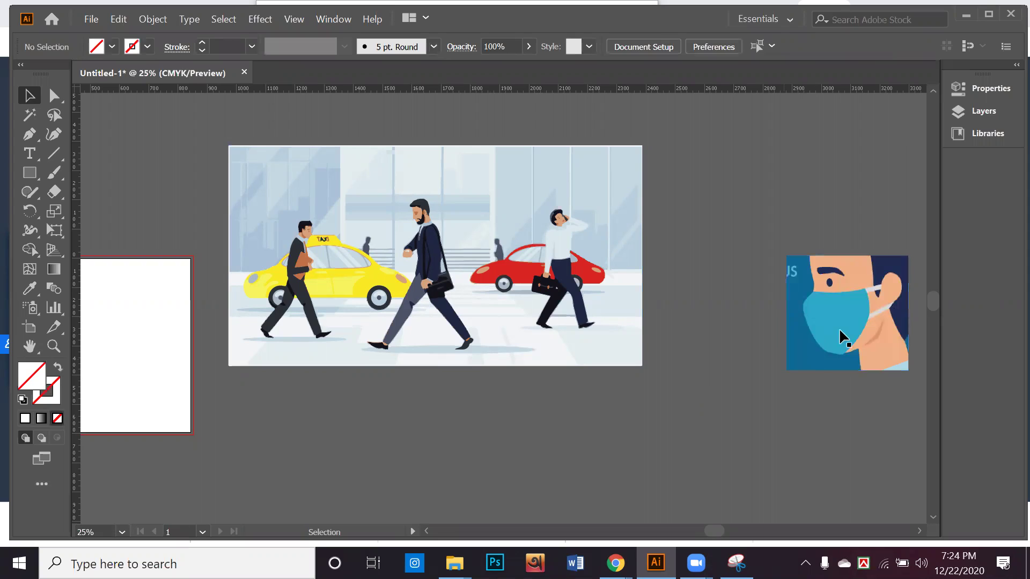
Step: Image-trace the masked-face snip with the 6 Colors preset and expand the tracing
{"action": "left_click", "coordinate": [841, 349]}
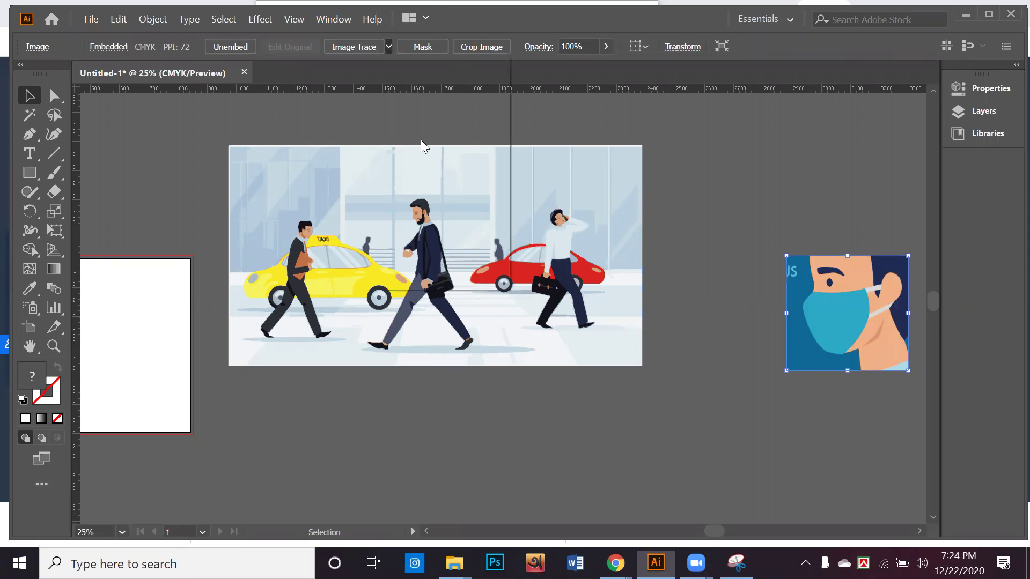
{"action": "left_click", "coordinate": [835, 355]}
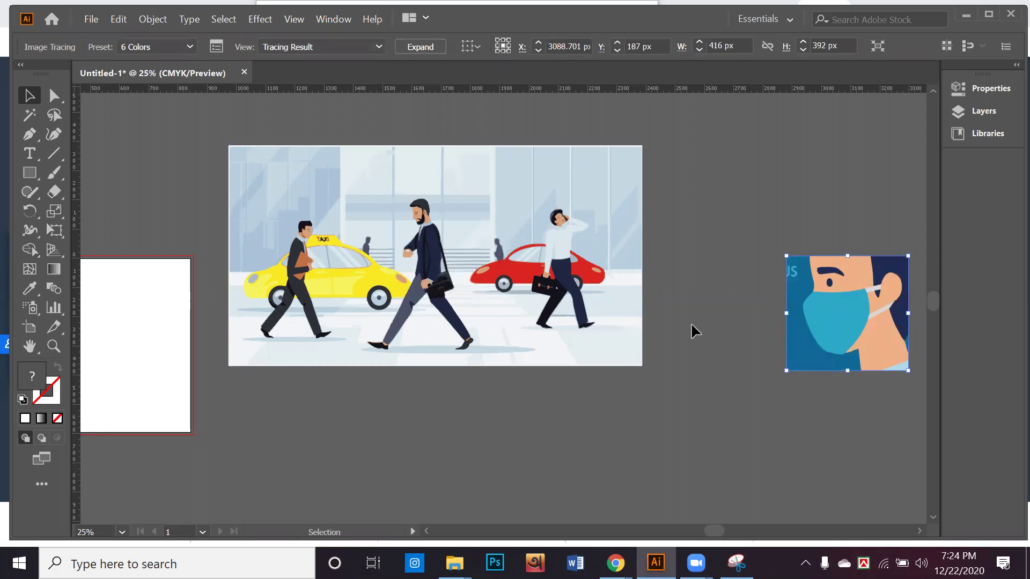
{"action": "left_click", "coordinate": [420, 47]}
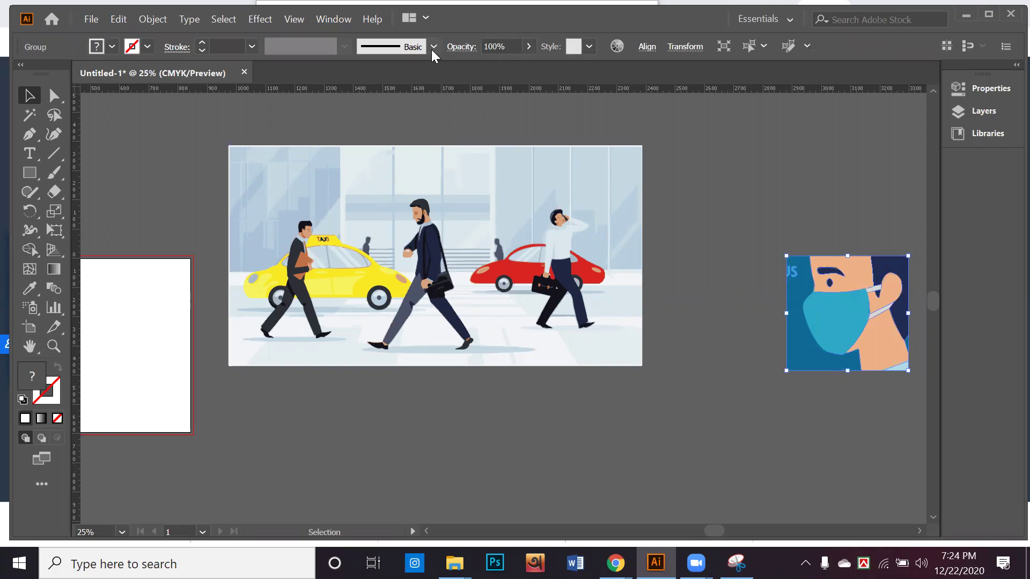
Step: Ungroup the expanded masked-face tracing into its separate shapes
{"action": "right_click", "coordinate": [818, 283]}
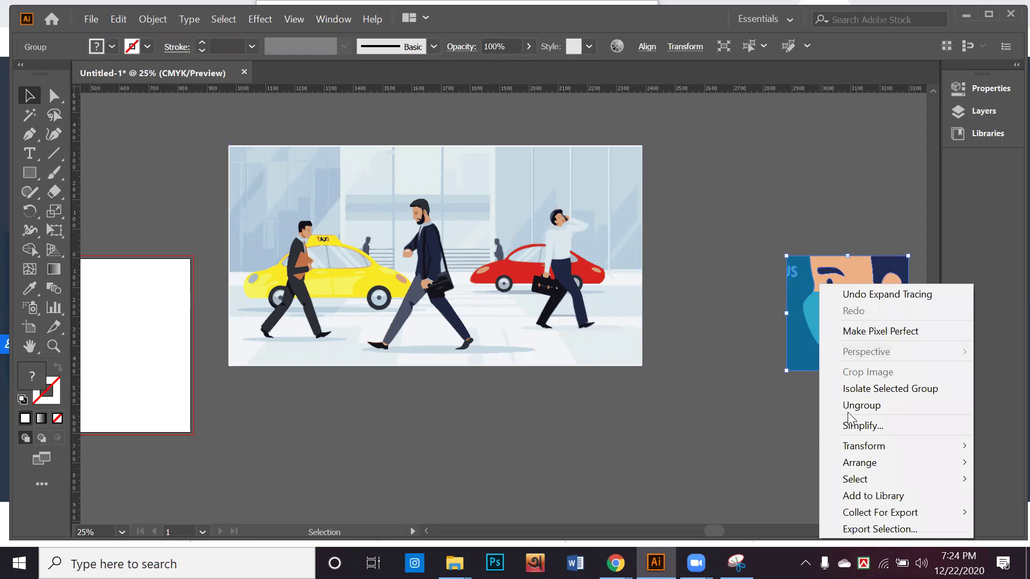
{"action": "left_click", "coordinate": [848, 409]}
{"action": "left_click", "coordinate": [827, 415]}
Step: Try to pull the blue mask out of the traced face without its complete set of straps
{"action": "left_click_drag", "start_coordinate": [854, 324], "coordinate": [663, 429]}
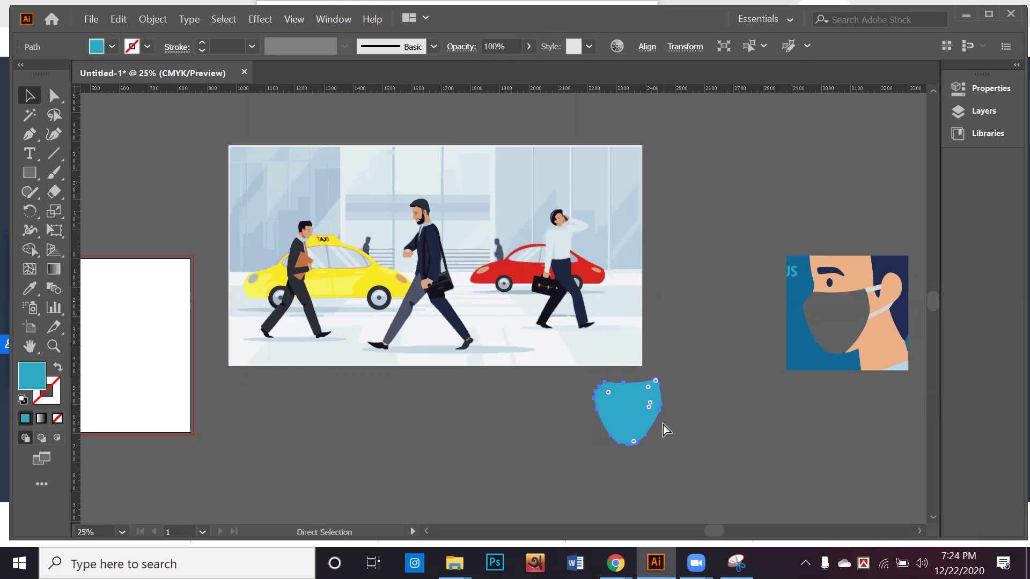
{"action": "key", "text": "ctrl+z"}
{"action": "left_click", "coordinate": [877, 290], "text": "shift"}
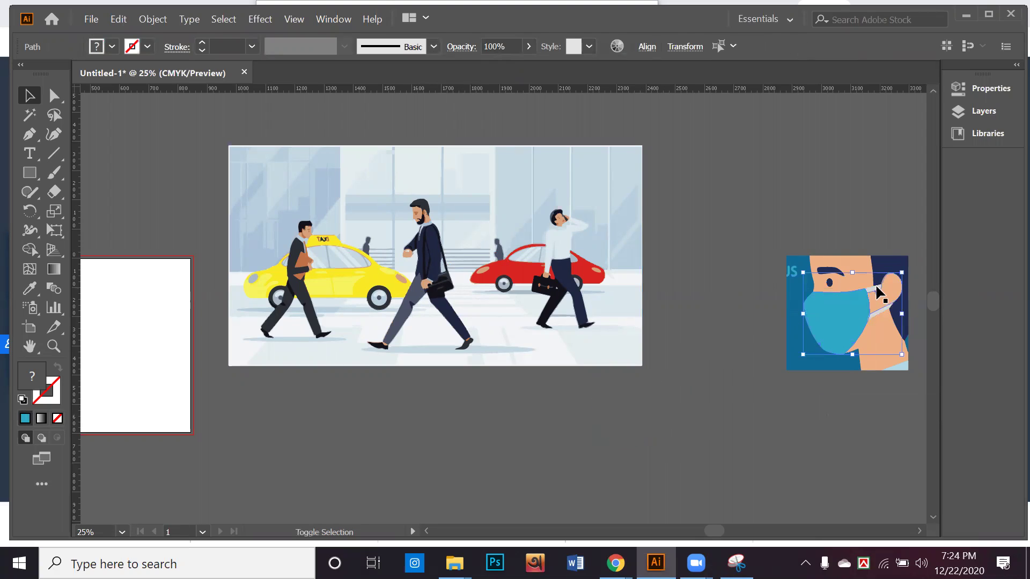
{"action": "left_click_drag", "start_coordinate": [844, 312], "coordinate": [788, 413]}
{"action": "left_click", "coordinate": [786, 413]}
{"action": "key", "text": "ctrl+z"}
Step: Delete the skin-coloured ear shape behind the mask straps
{"action": "left_click", "coordinate": [878, 312]}
{"action": "left_click", "coordinate": [882, 295]}
{"action": "key", "text": "Delete"}
Step: Select the blue mask together with both straps and move them below the traced street scene
{"action": "left_click", "coordinate": [870, 293]}
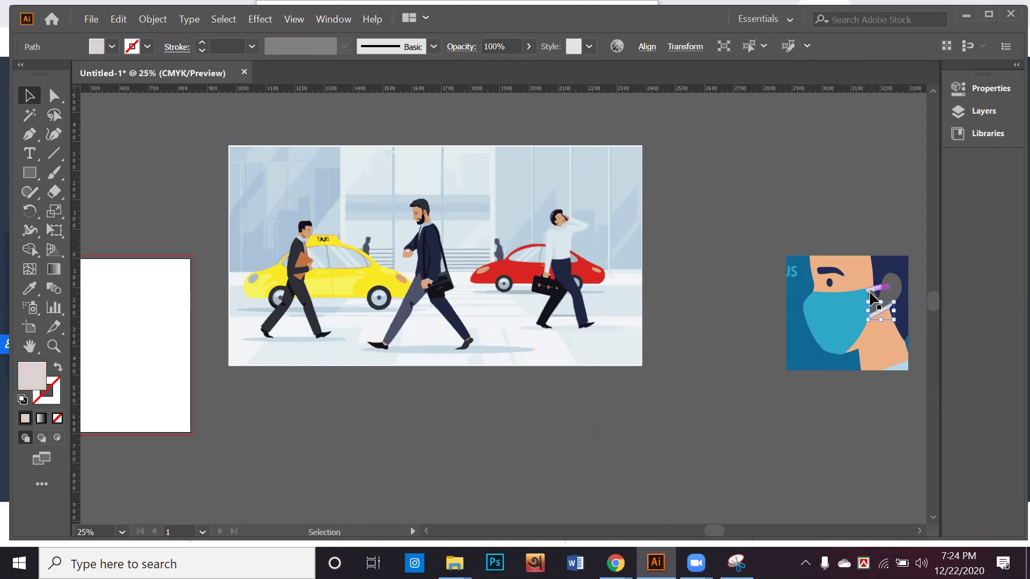
{"action": "left_click", "coordinate": [881, 288], "text": "shift"}
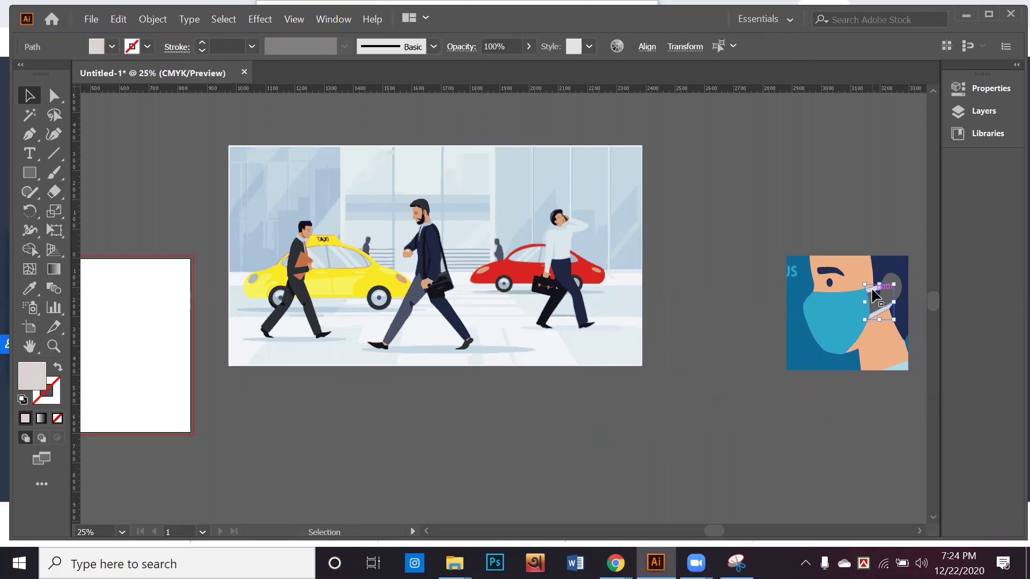
{"action": "left_click", "coordinate": [844, 310], "text": "shift"}
{"action": "left_click_drag", "start_coordinate": [843, 315], "coordinate": [604, 446]}
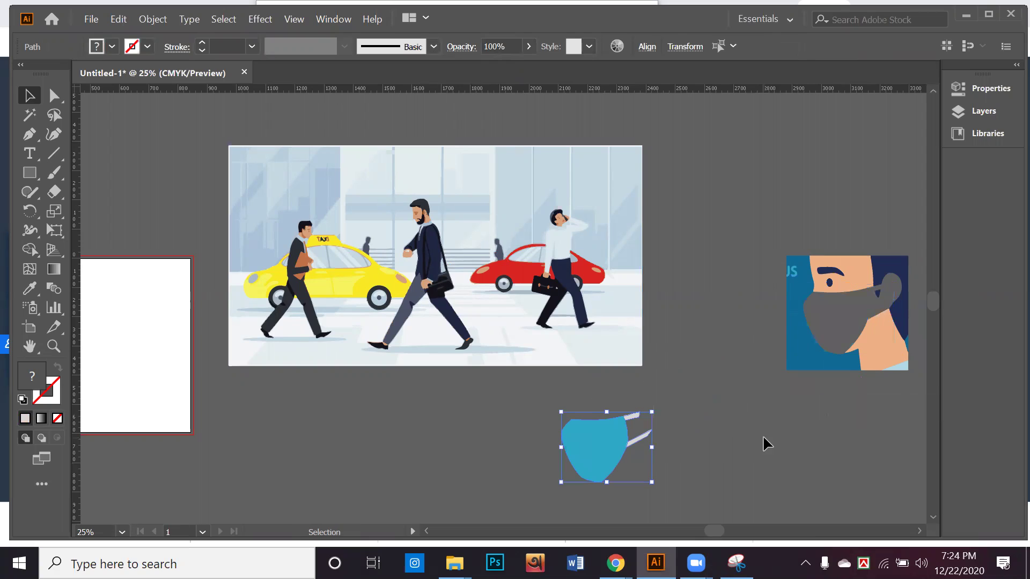
Step: Delete the leftover face, hair and background shapes of the masked-face tracing
{"action": "left_click_drag", "start_coordinate": [793, 356], "coordinate": [919, 444]}
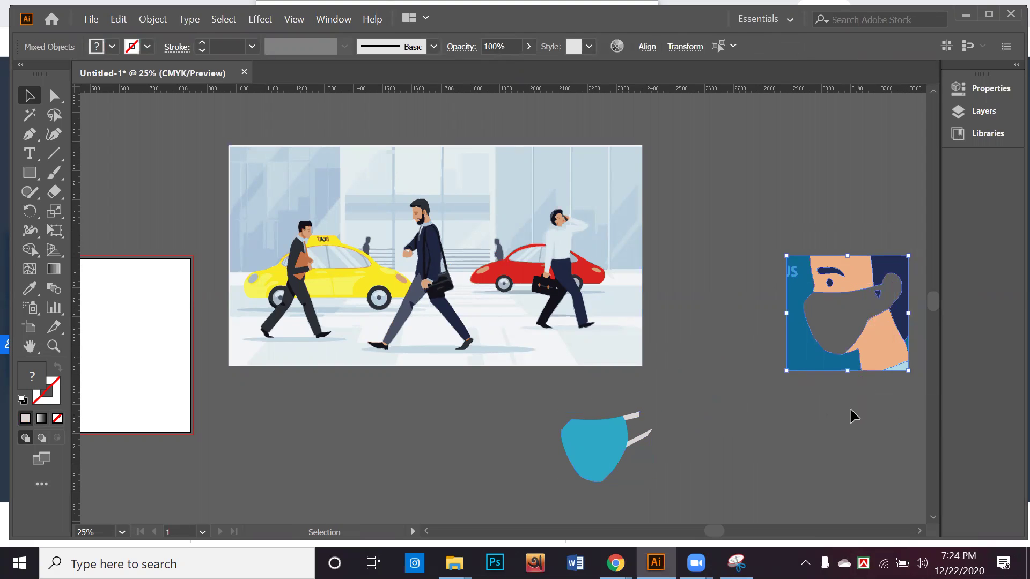
{"action": "key", "text": "Delete"}
{"action": "left_click_drag", "start_coordinate": [742, 221], "coordinate": [815, 323]}
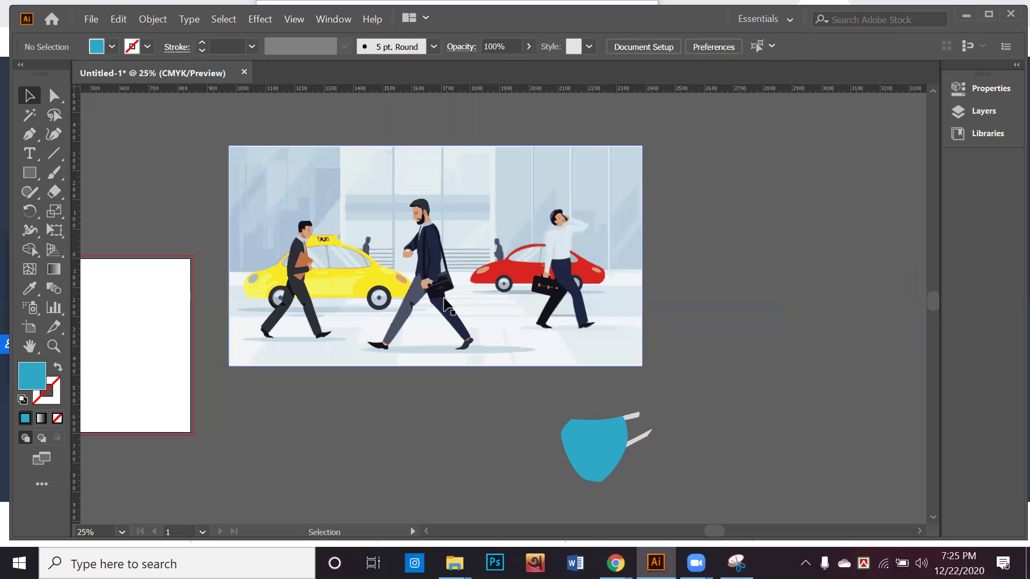
{"action": "scroll", "coordinate": [356, 254], "scroll_direction": "up", "scroll_amount": 2}
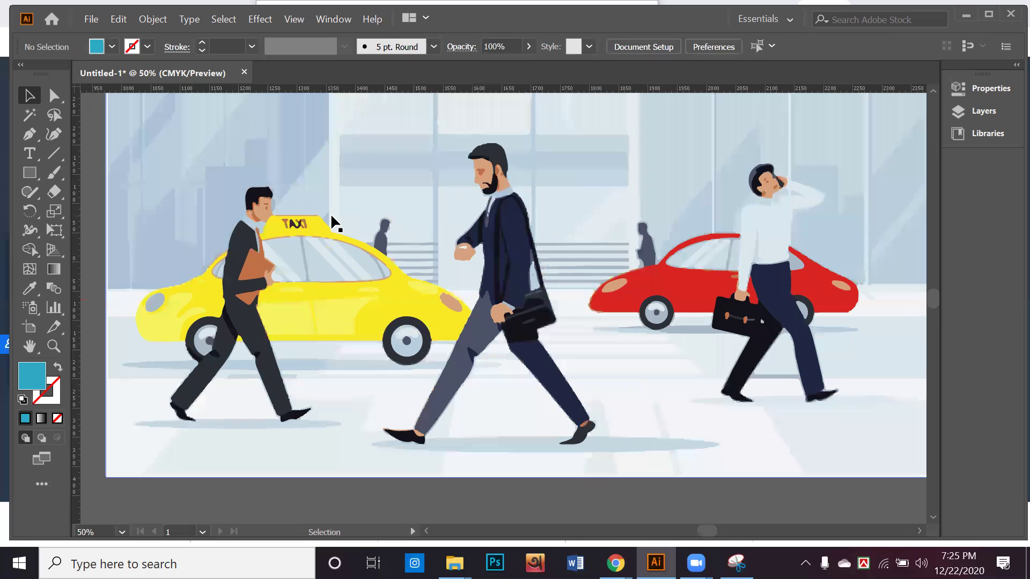
{"action": "scroll", "coordinate": [335, 223], "scroll_direction": "down", "scroll_amount": 2}
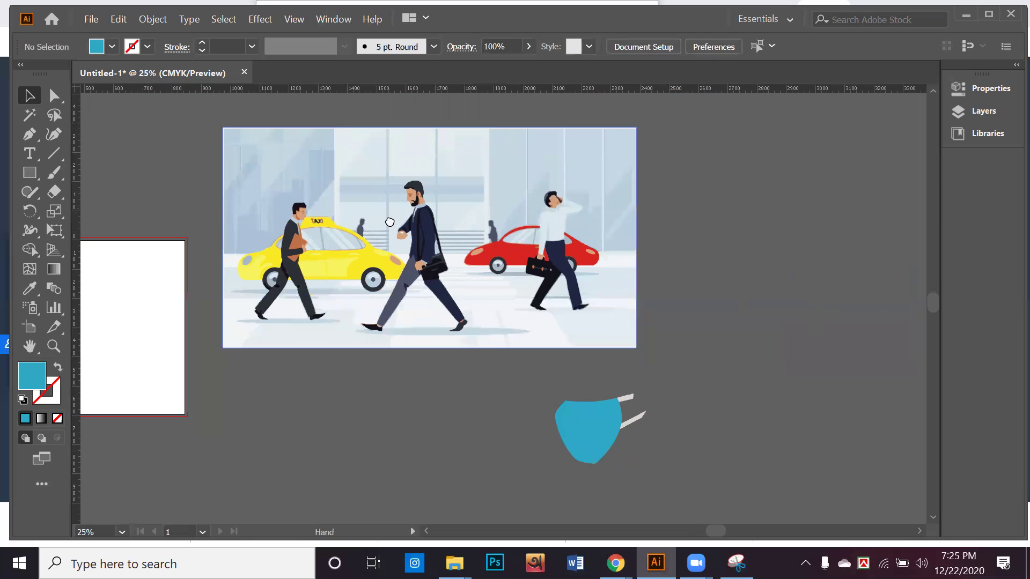
{"action": "scroll", "coordinate": [390, 221], "scroll_direction": "down", "scroll_amount": 3}
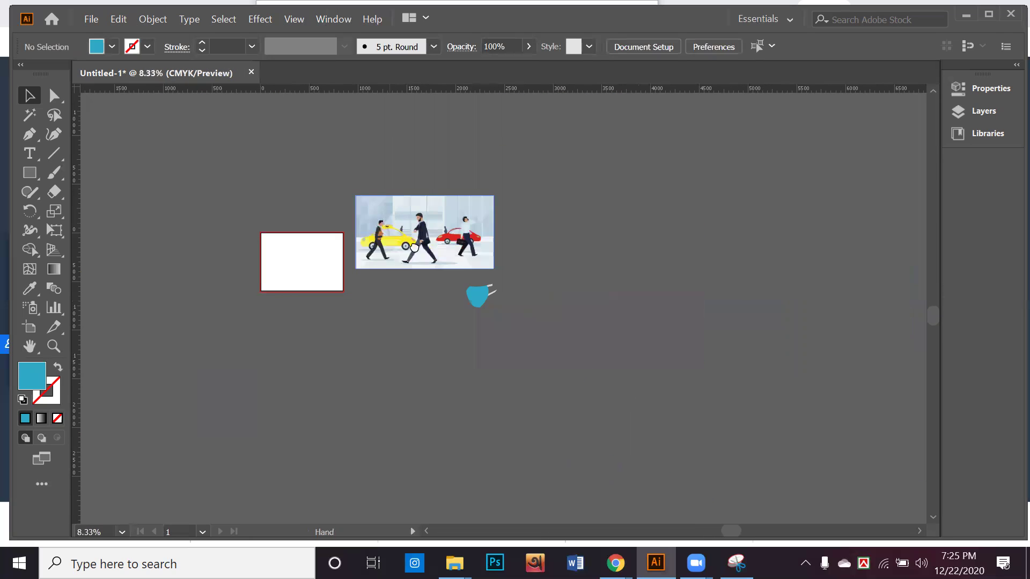
{"action": "left_click_drag", "start_coordinate": [415, 247], "coordinate": [441, 272]}
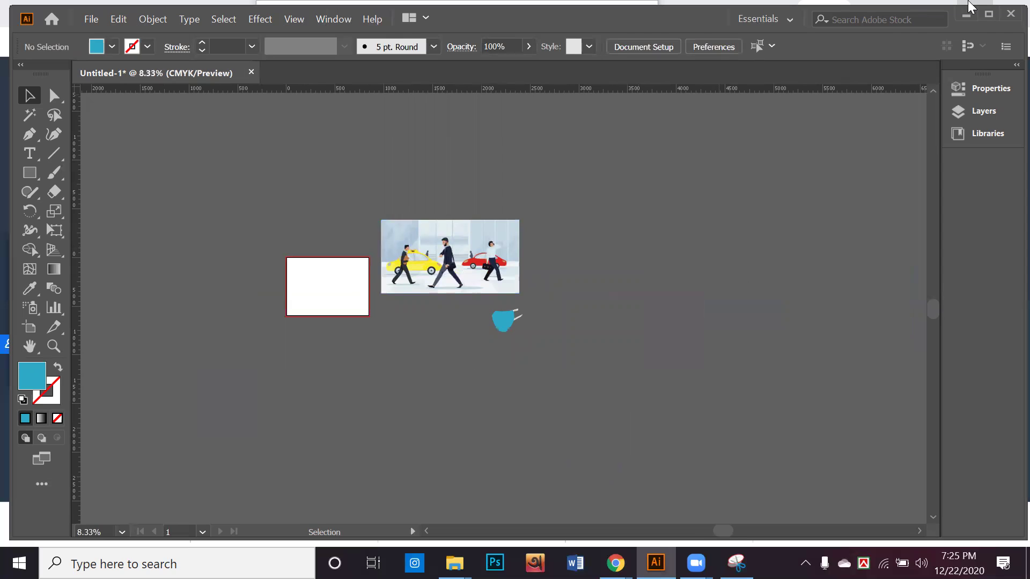
Step: Return to the Freepik page in the browser and look through the related face mask vectors under the coronavirus man vector
{"action": "left_click", "coordinate": [967, 15]}
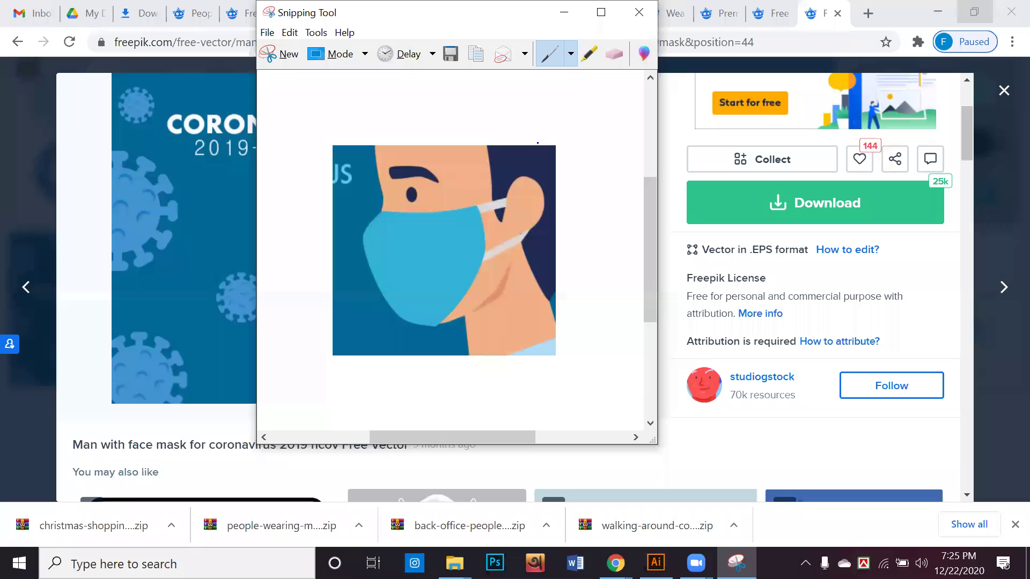
{"action": "left_click", "coordinate": [572, 12]}
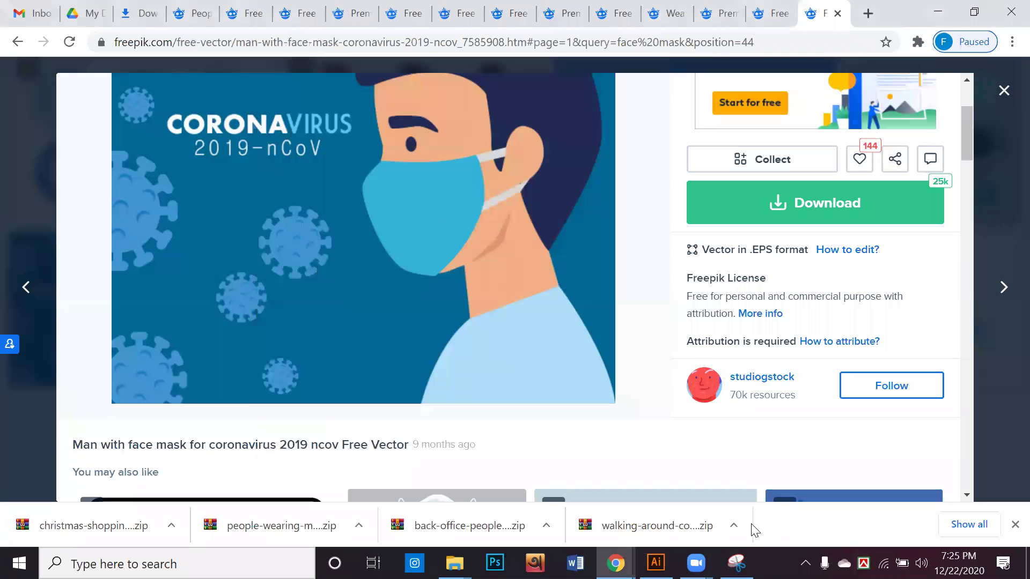
{"action": "scroll", "coordinate": [651, 359], "scroll_direction": "down", "scroll_amount": 6}
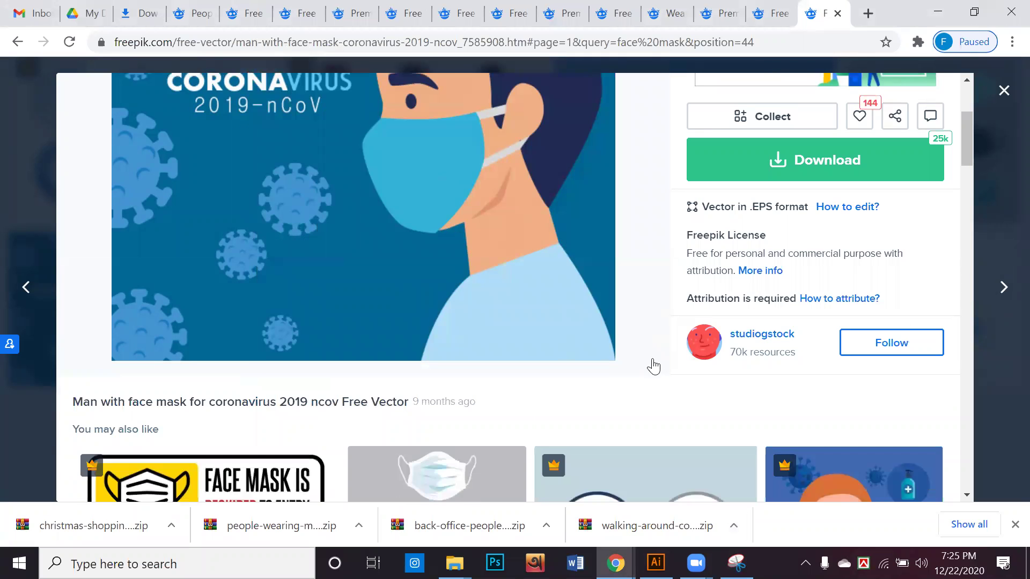
{"action": "scroll", "coordinate": [647, 356], "scroll_direction": "down", "scroll_amount": 7}
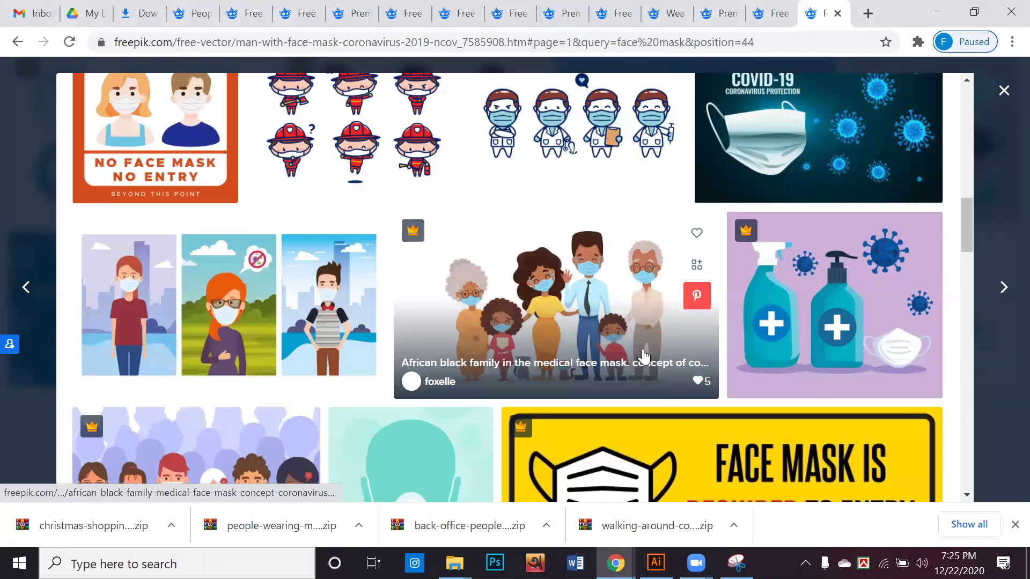
{"action": "scroll", "coordinate": [643, 355], "scroll_direction": "down", "scroll_amount": 8}
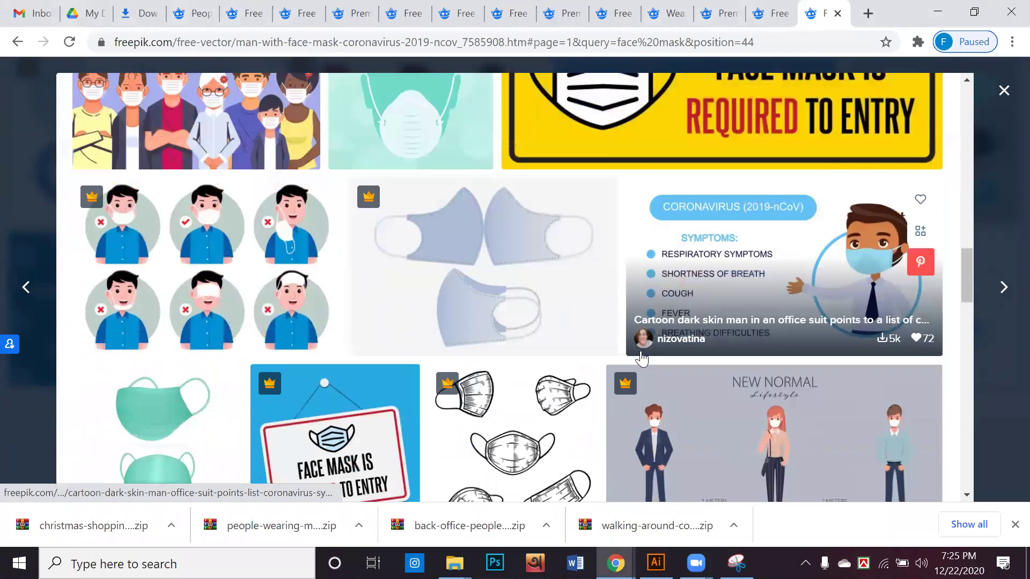
{"action": "scroll", "coordinate": [638, 357], "scroll_direction": "down", "scroll_amount": 4}
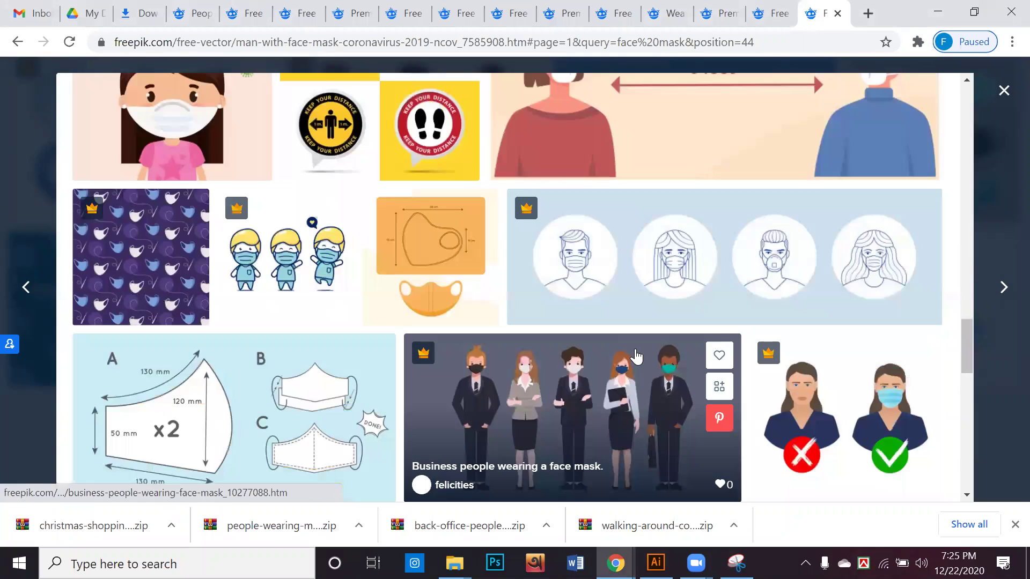
{"action": "scroll", "coordinate": [637, 358], "scroll_direction": "up", "scroll_amount": 3}
{"action": "scroll", "coordinate": [637, 357], "scroll_direction": "down", "scroll_amount": 10}
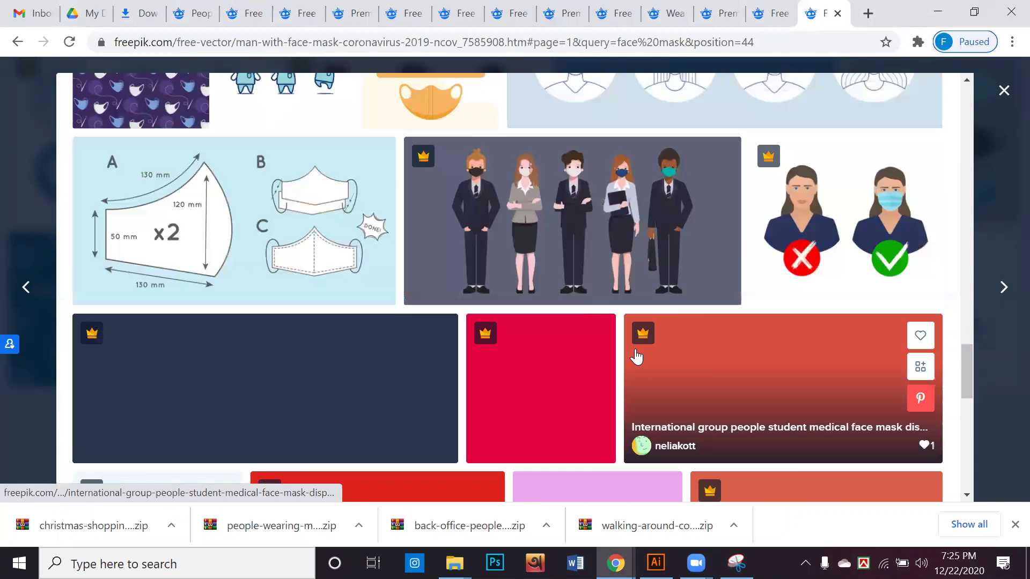
{"action": "scroll", "coordinate": [637, 356], "scroll_direction": "down", "scroll_amount": 7}
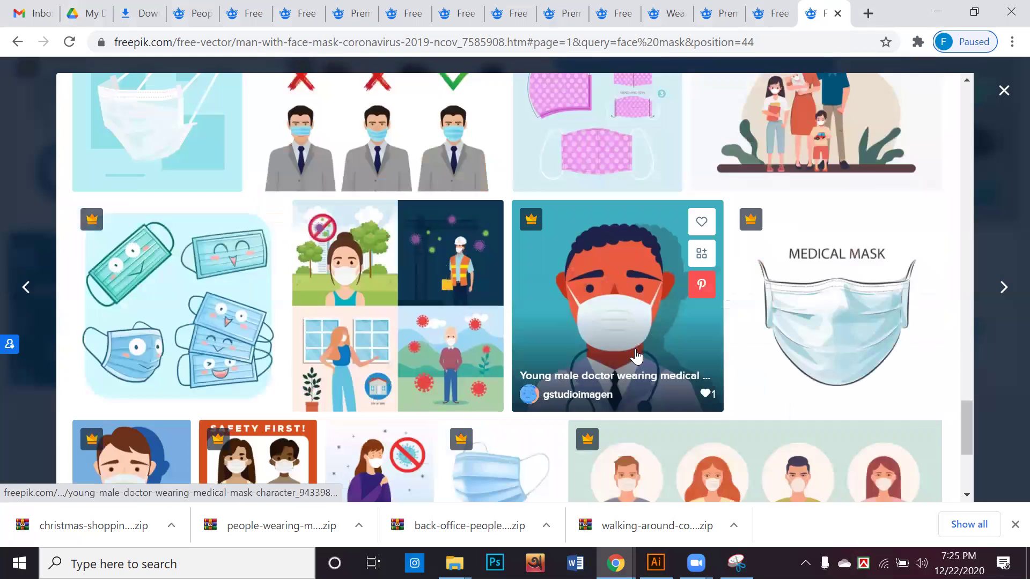
{"action": "scroll", "coordinate": [636, 357], "scroll_direction": "down", "scroll_amount": 4}
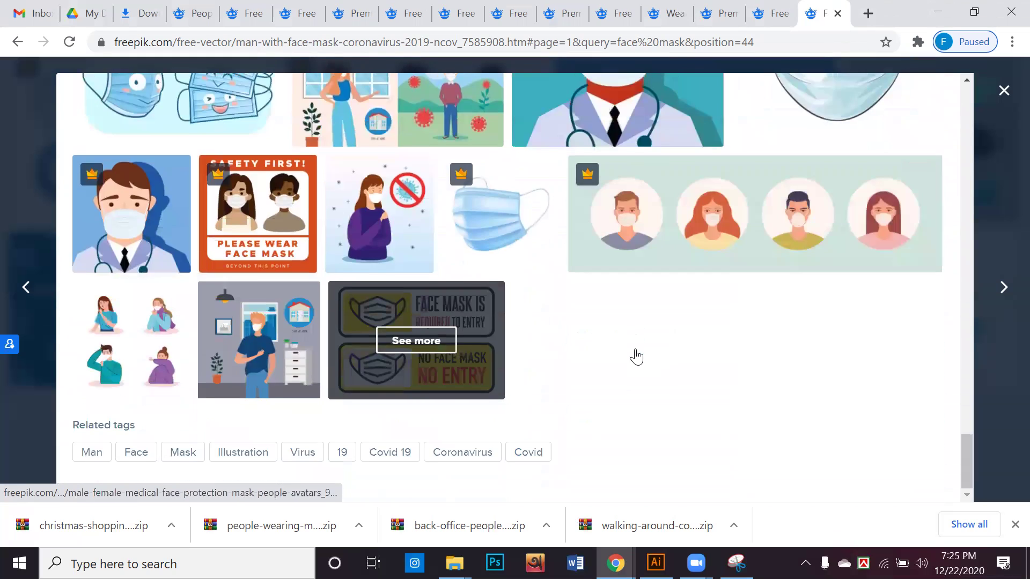
Step: Show the downloaded walking-around-concept-illustration archive in its Downloads folder and maximize the folder window
{"action": "left_click", "coordinate": [733, 526]}
{"action": "left_click", "coordinate": [756, 475]}
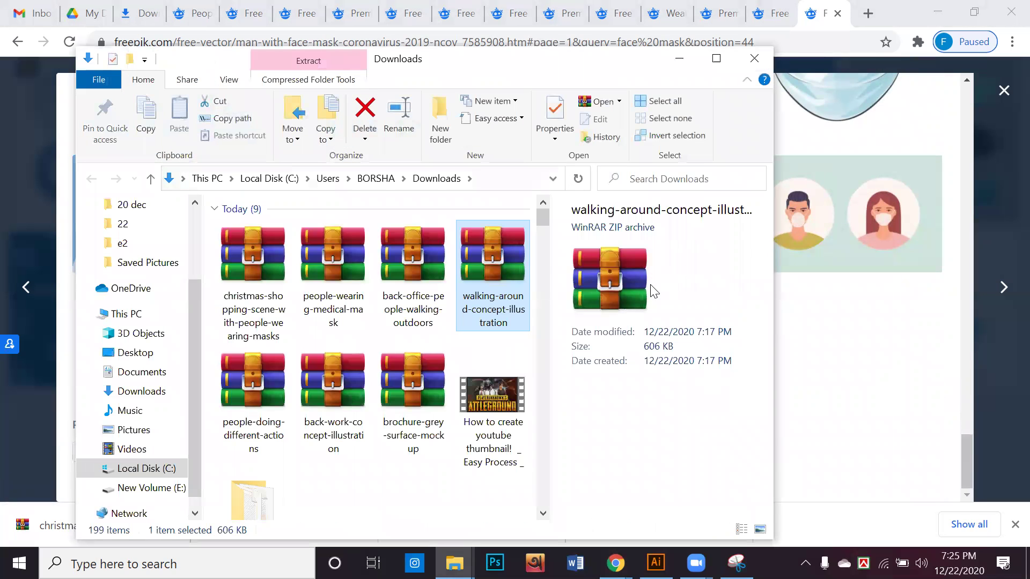
{"action": "left_click", "coordinate": [716, 59]}
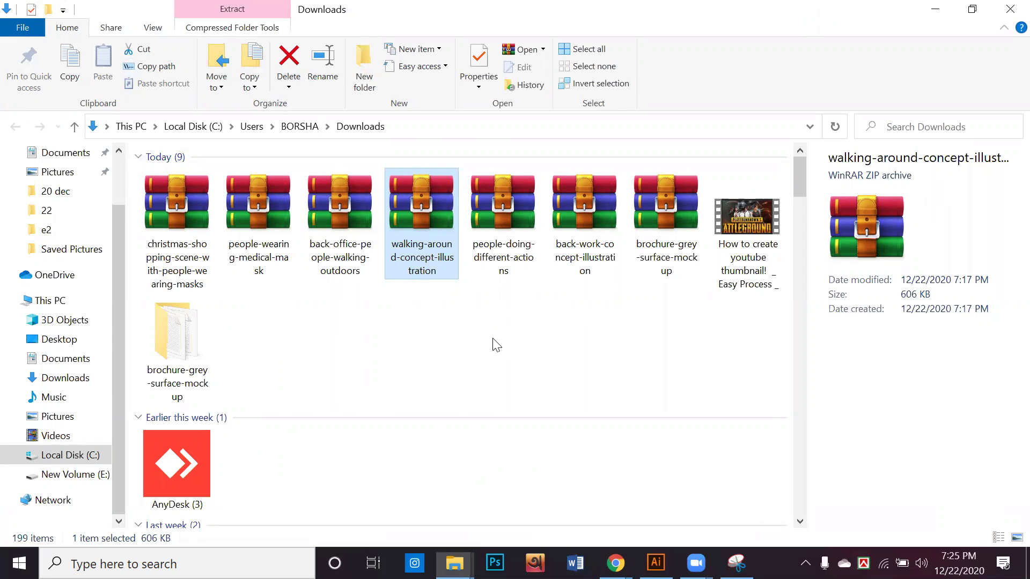
Step: Sort and group the files in the Downloads folder by type
{"action": "right_click", "coordinate": [465, 342]}
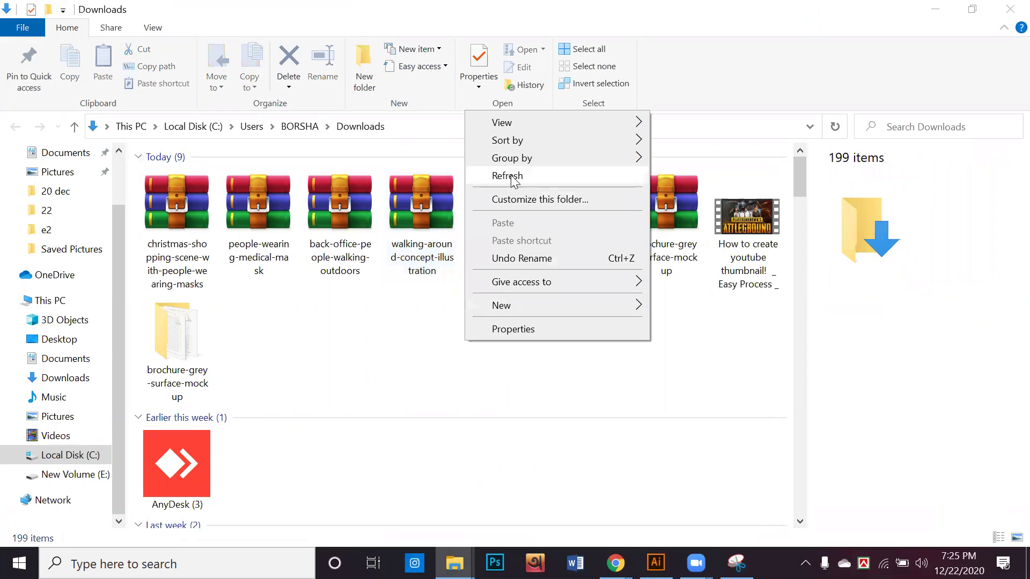
{"action": "mouse_move", "coordinate": [529, 145]}
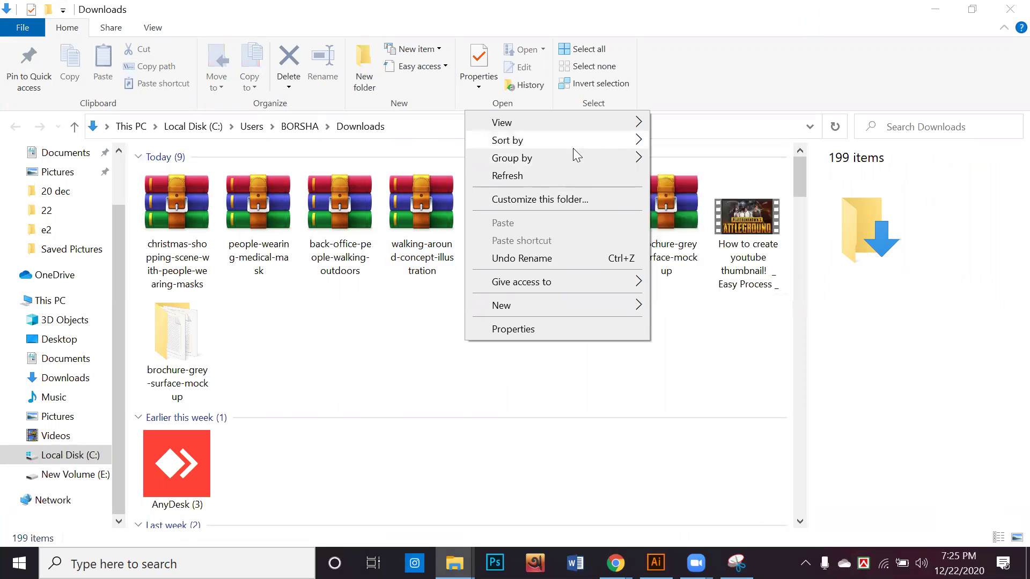
{"action": "mouse_move", "coordinate": [573, 147]}
{"action": "left_click", "coordinate": [691, 181]}
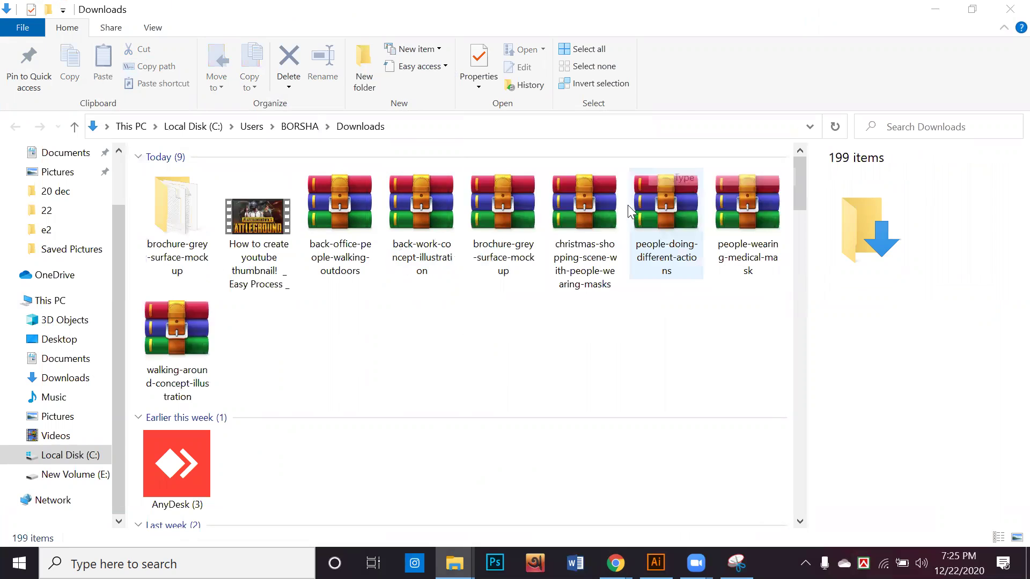
{"action": "right_click", "coordinate": [482, 321]}
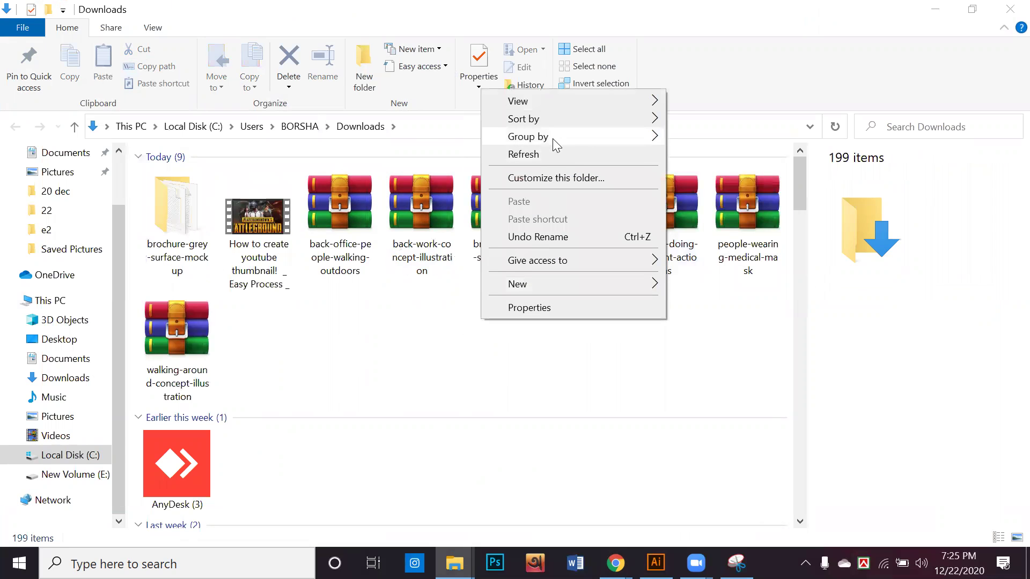
{"action": "mouse_move", "coordinate": [553, 138]}
{"action": "left_click", "coordinate": [698, 174]}
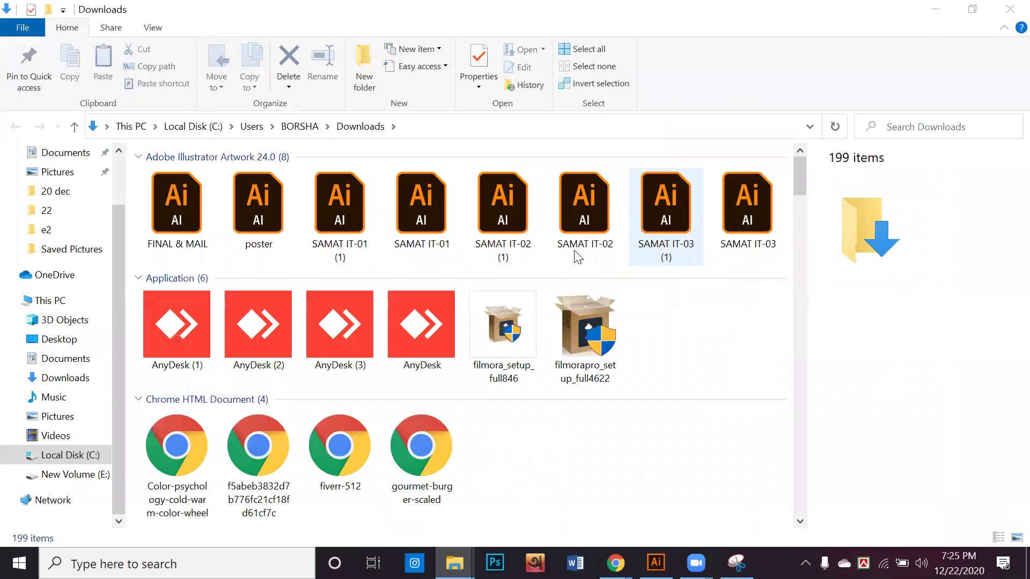
Step: Add the Date detail to the sorting and grouping options of the Downloads folder
{"action": "scroll", "coordinate": [636, 333], "scroll_direction": "down", "scroll_amount": 10}
{"action": "scroll", "coordinate": [636, 332], "scroll_direction": "down", "scroll_amount": 15}
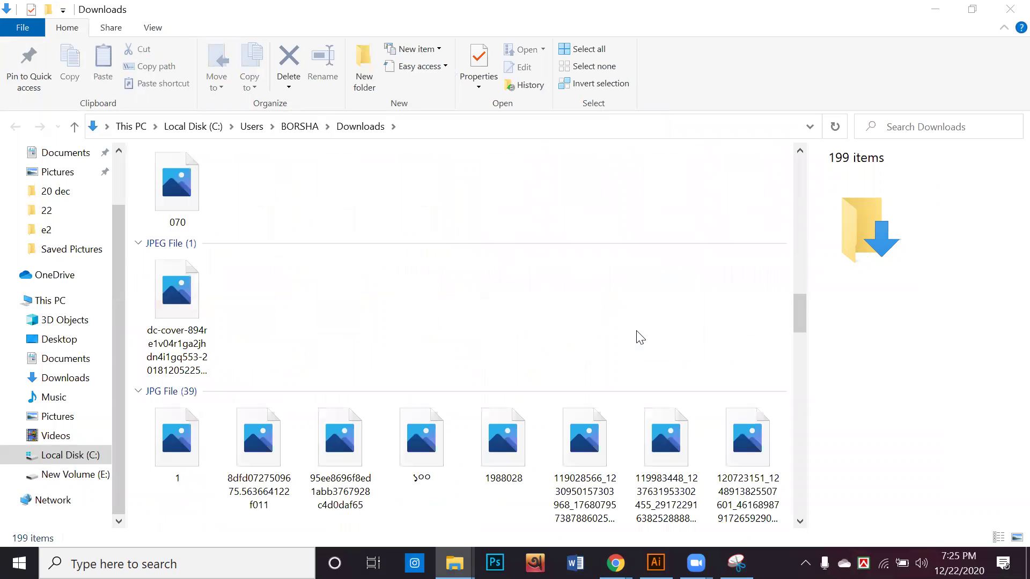
{"action": "left_click_drag", "start_coordinate": [802, 361], "coordinate": [803, 425]}
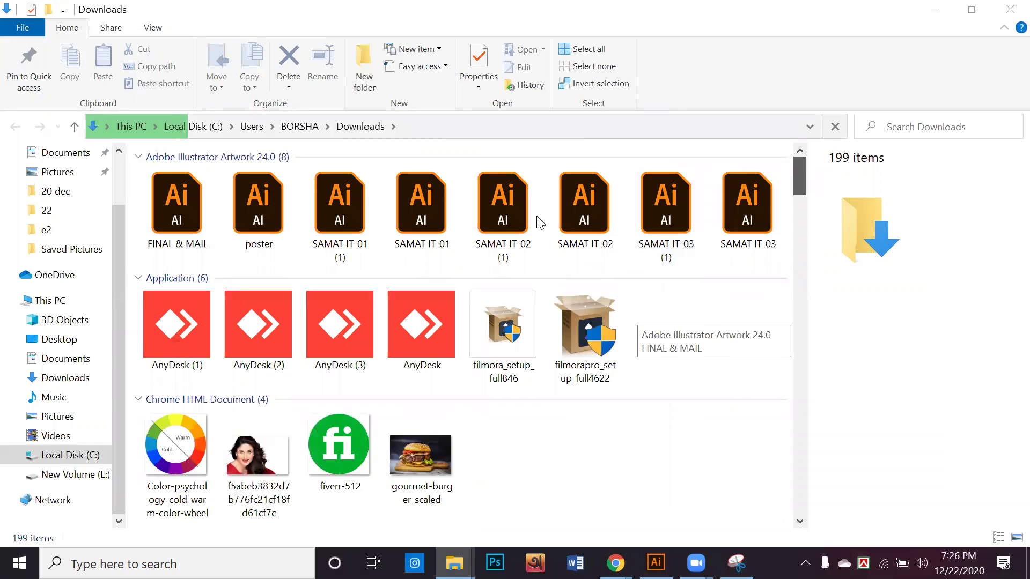
{"action": "right_click", "coordinate": [656, 330]}
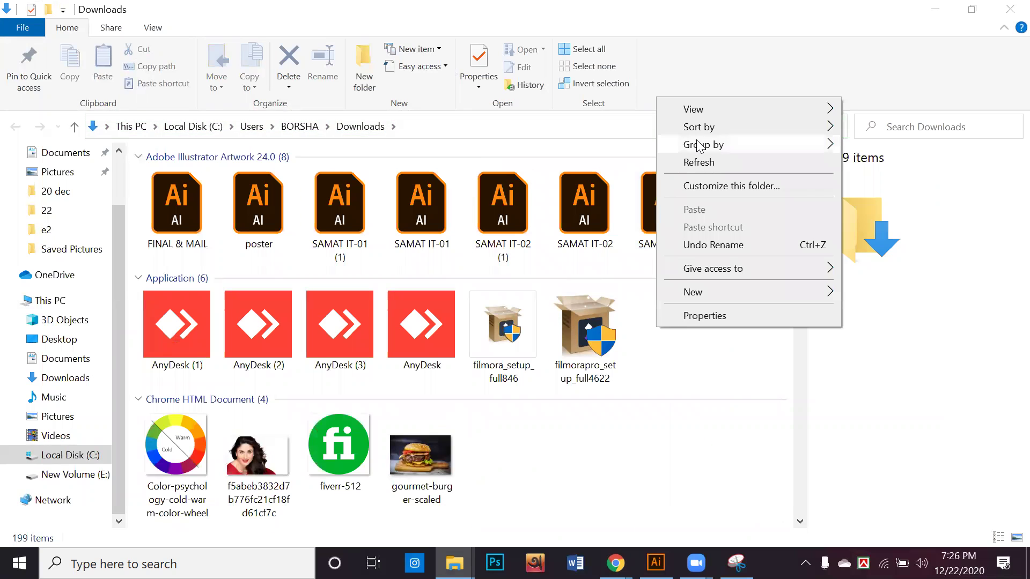
{"action": "mouse_move", "coordinate": [696, 143]}
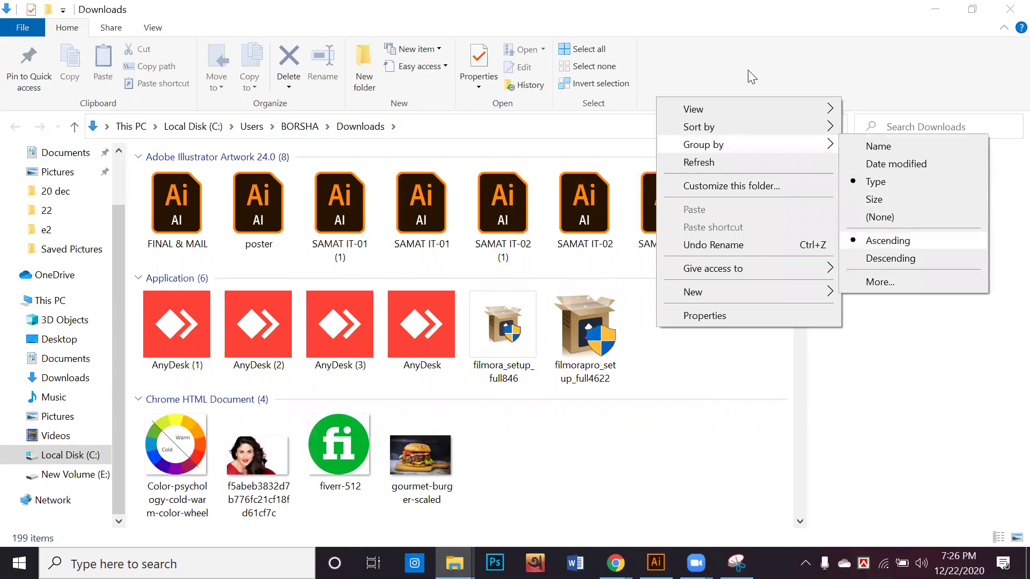
{"action": "mouse_move", "coordinate": [742, 128]}
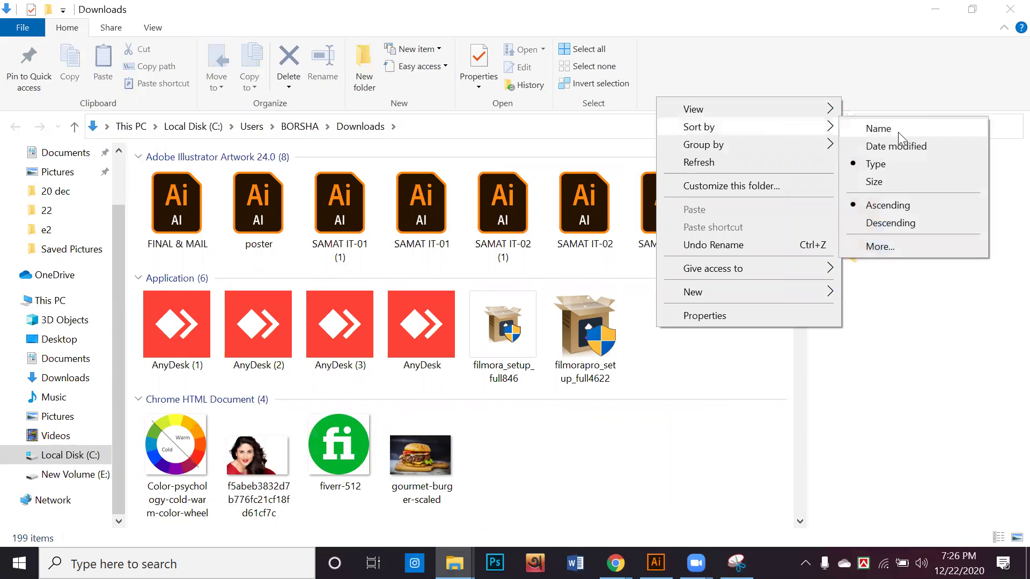
{"action": "left_click", "coordinate": [881, 248]}
{"action": "scroll", "coordinate": [428, 301], "scroll_direction": "down", "scroll_amount": 5}
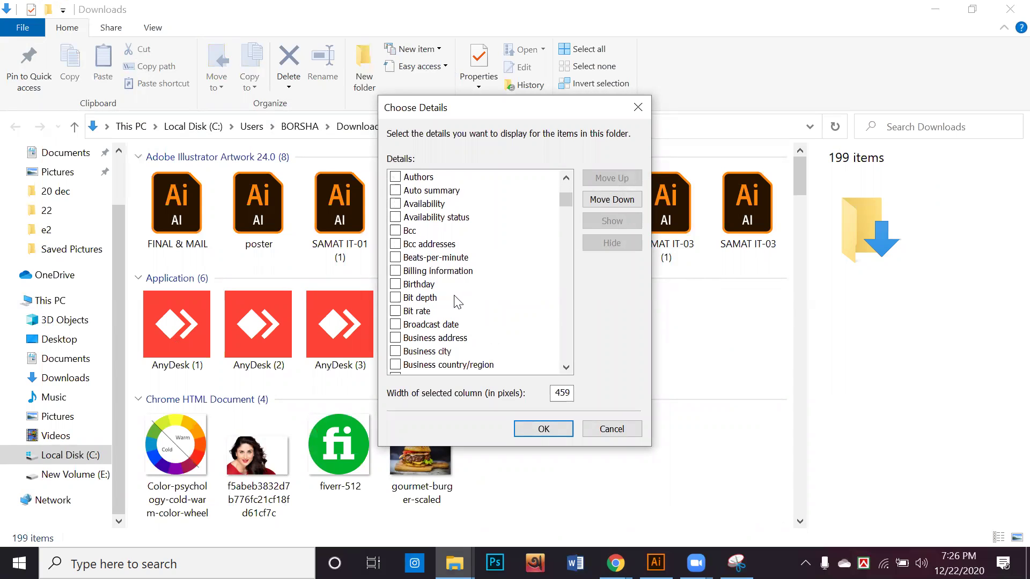
{"action": "scroll", "coordinate": [455, 301], "scroll_direction": "down", "scroll_amount": 1}
{"action": "scroll", "coordinate": [455, 296], "scroll_direction": "down", "scroll_amount": 5}
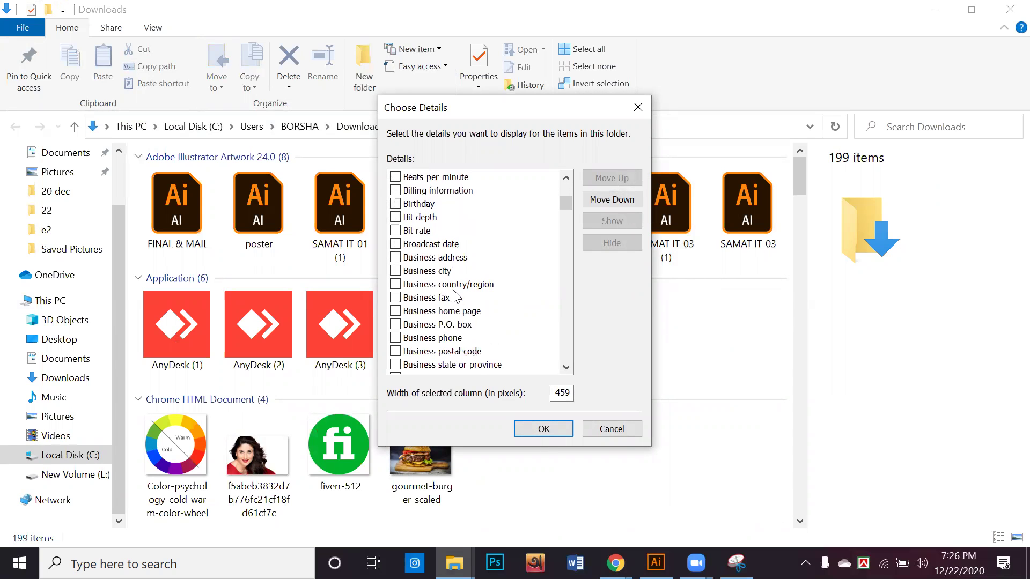
{"action": "scroll", "coordinate": [456, 297], "scroll_direction": "up", "scroll_amount": 3}
{"action": "scroll", "coordinate": [455, 296], "scroll_direction": "up", "scroll_amount": 8}
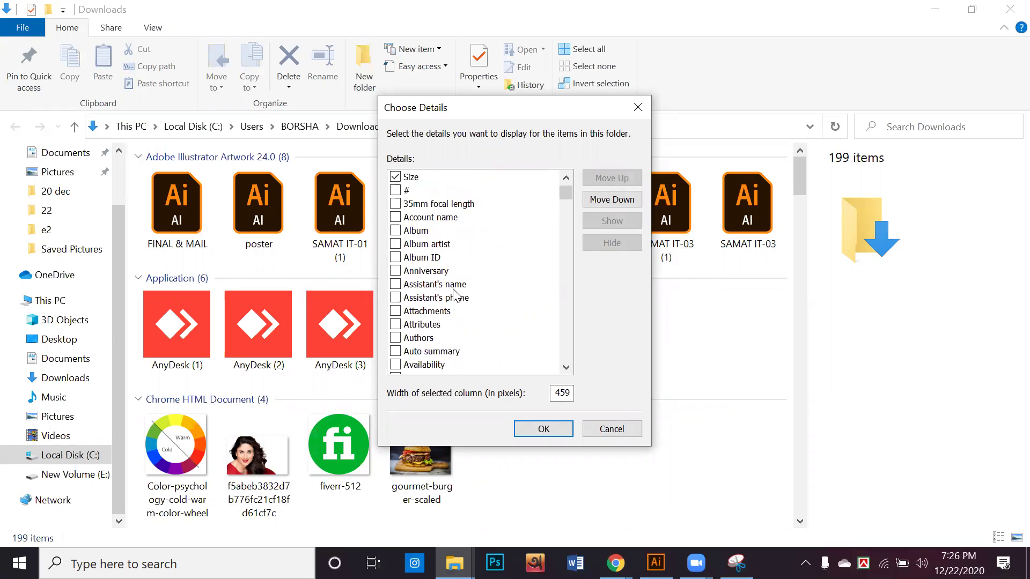
{"action": "scroll", "coordinate": [456, 292], "scroll_direction": "down", "scroll_amount": 4}
{"action": "scroll", "coordinate": [454, 290], "scroll_direction": "down", "scroll_amount": 7}
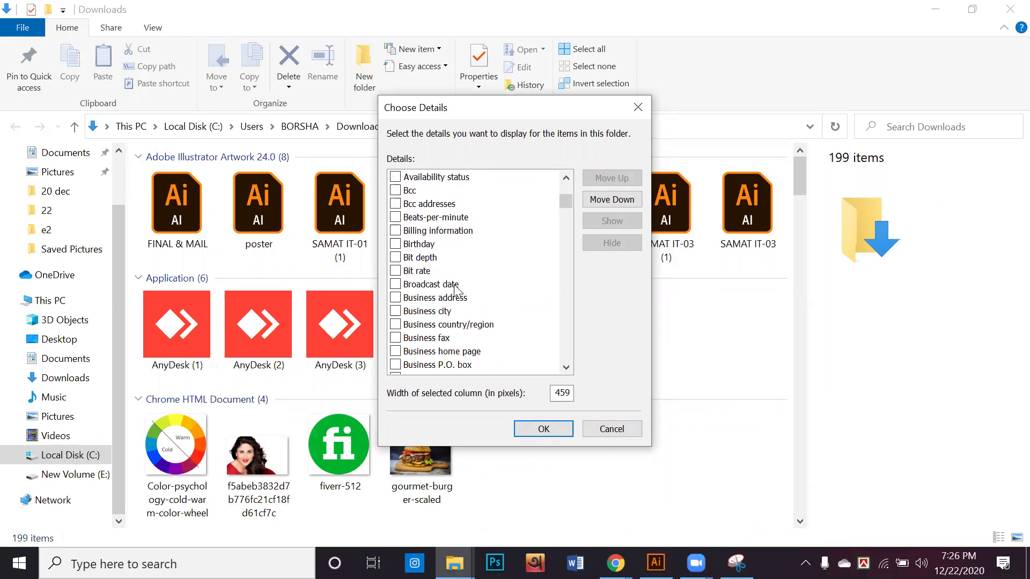
{"action": "scroll", "coordinate": [457, 292], "scroll_direction": "down", "scroll_amount": 9}
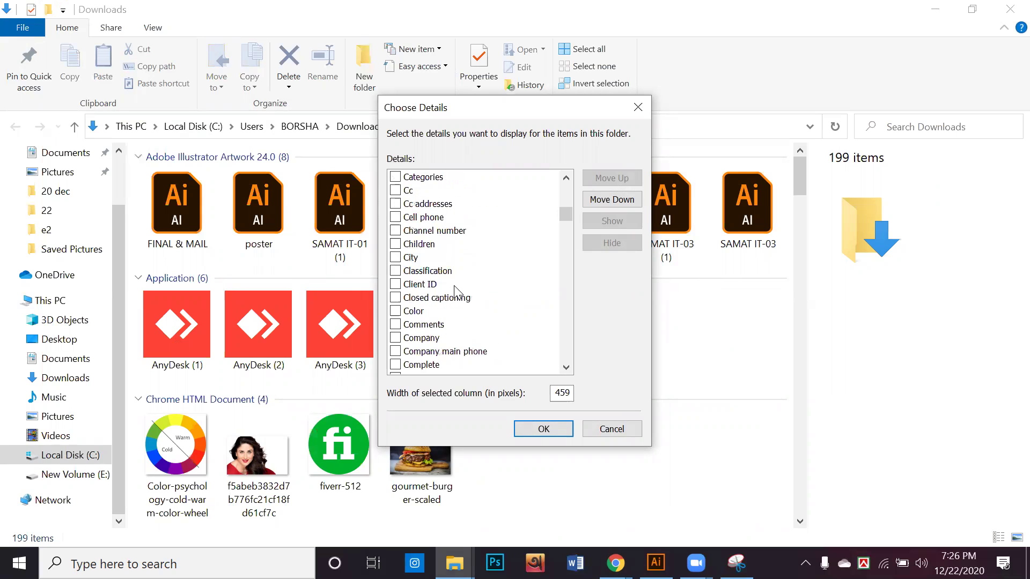
{"action": "scroll", "coordinate": [455, 294], "scroll_direction": "down", "scroll_amount": 2}
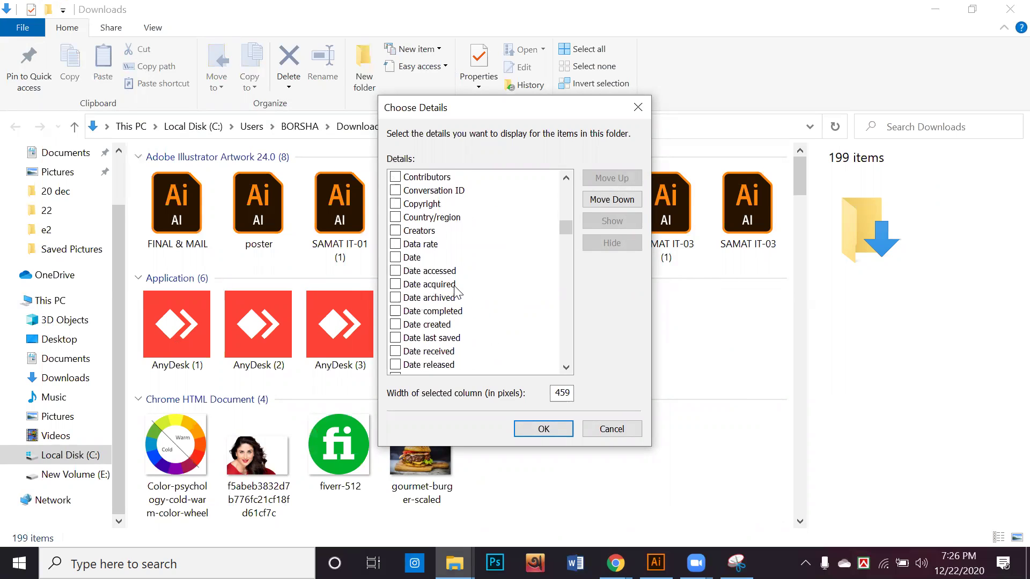
{"action": "left_click", "coordinate": [414, 258]}
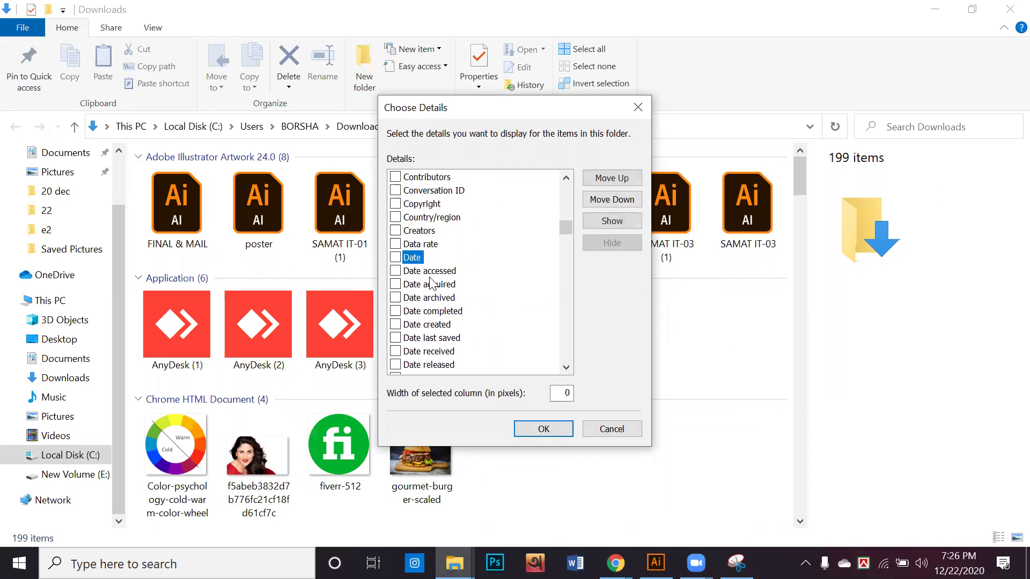
{"action": "left_click", "coordinate": [396, 258]}
{"action": "left_click", "coordinate": [534, 431]}
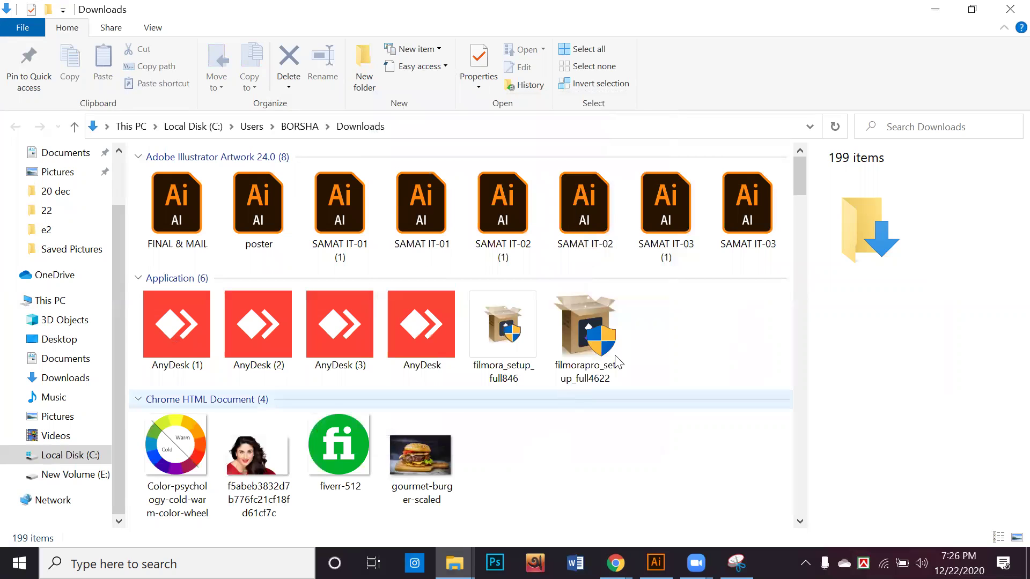
Step: Refresh the Downloads folder and group its files by date modified
{"action": "right_click", "coordinate": [672, 329]}
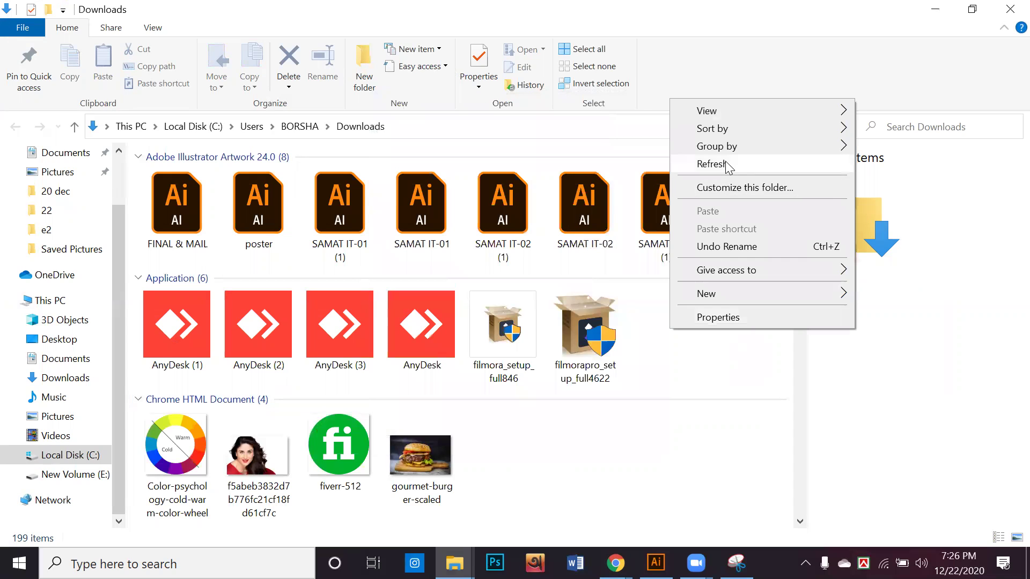
{"action": "left_click", "coordinate": [713, 163]}
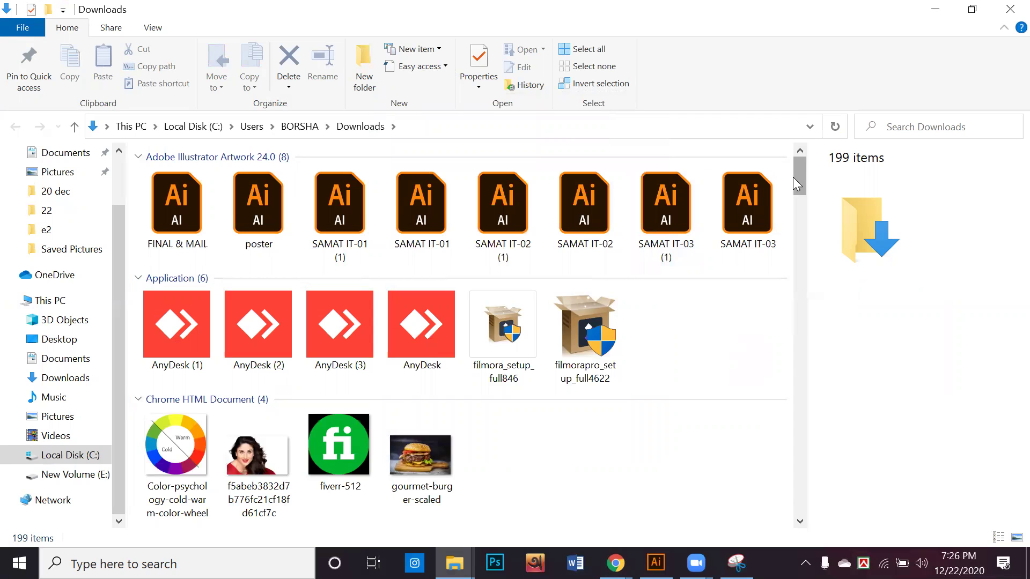
{"action": "scroll", "coordinate": [775, 331], "scroll_direction": "down", "scroll_amount": 20}
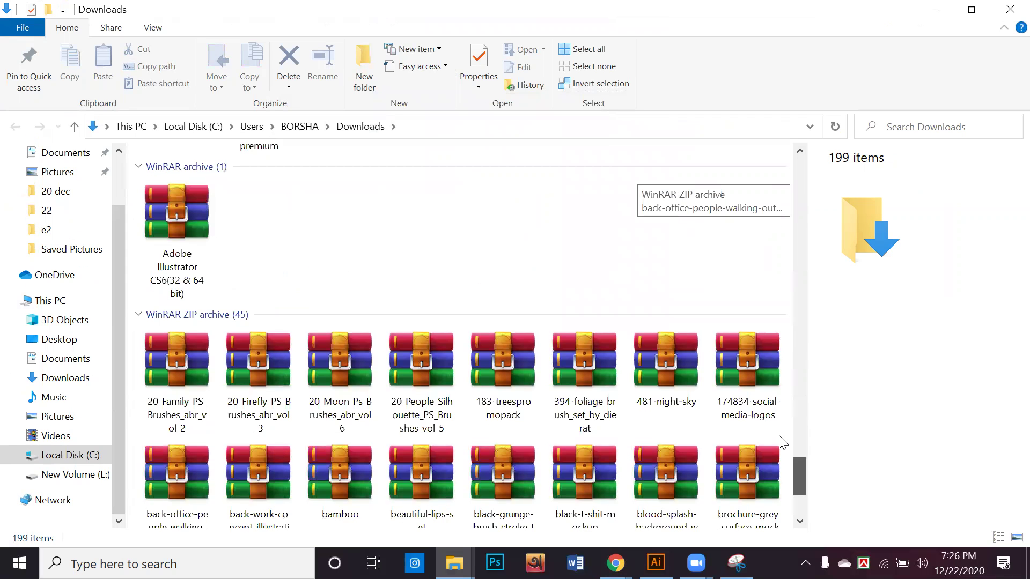
{"action": "scroll", "coordinate": [780, 437], "scroll_direction": "down", "scroll_amount": 8}
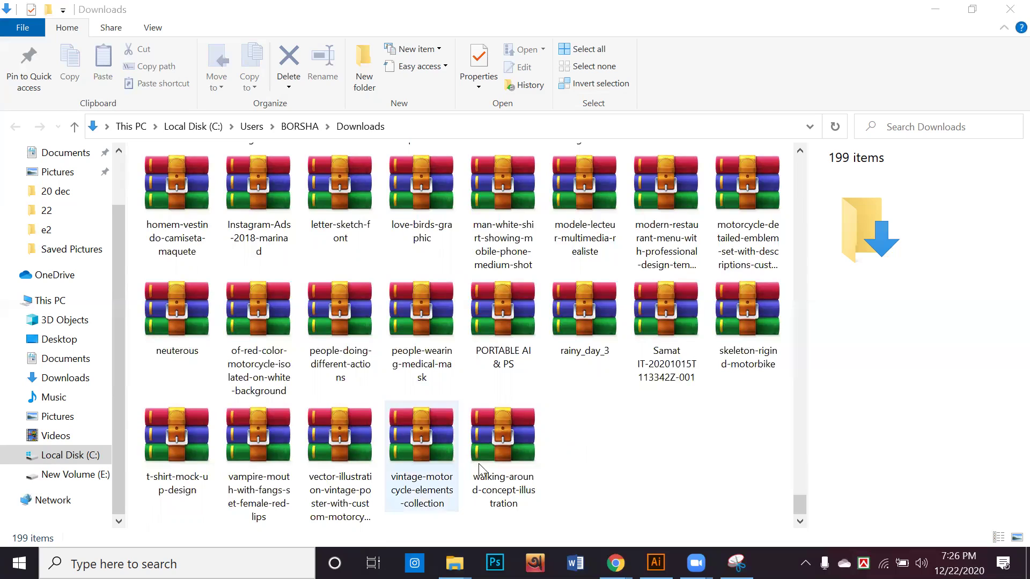
{"action": "left_click", "coordinate": [553, 477]}
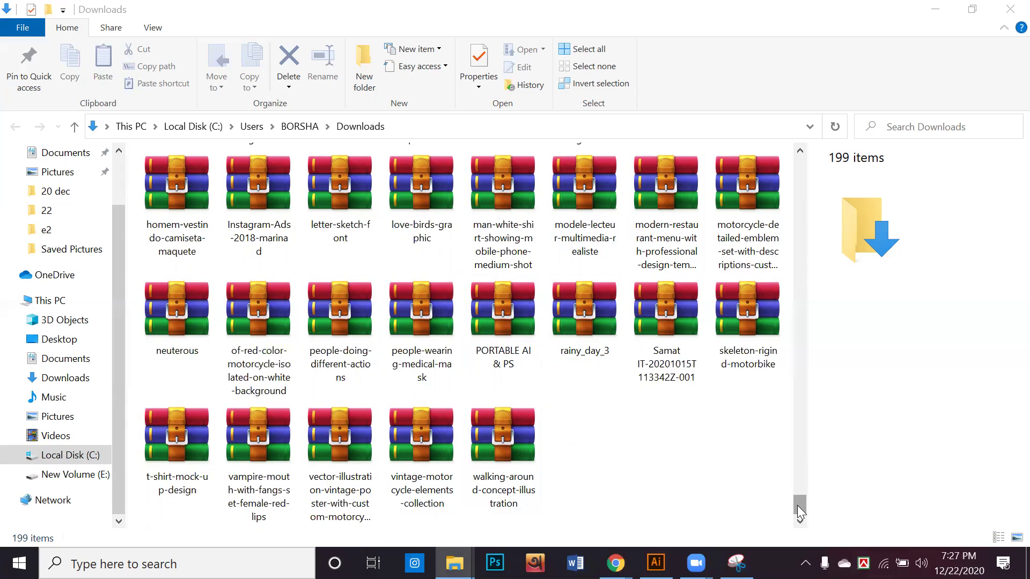
{"action": "right_click", "coordinate": [720, 505]}
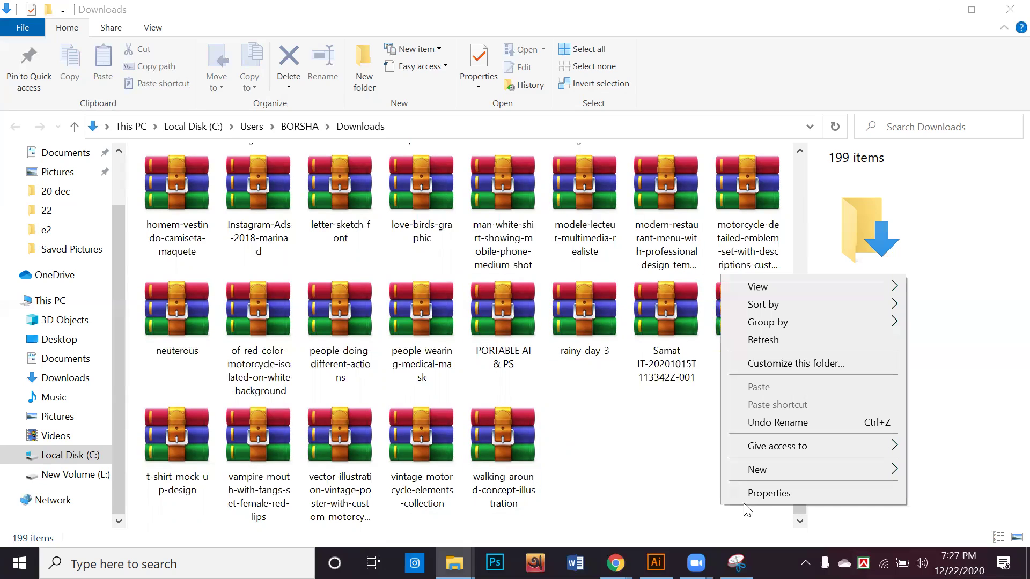
{"action": "mouse_move", "coordinate": [784, 324]}
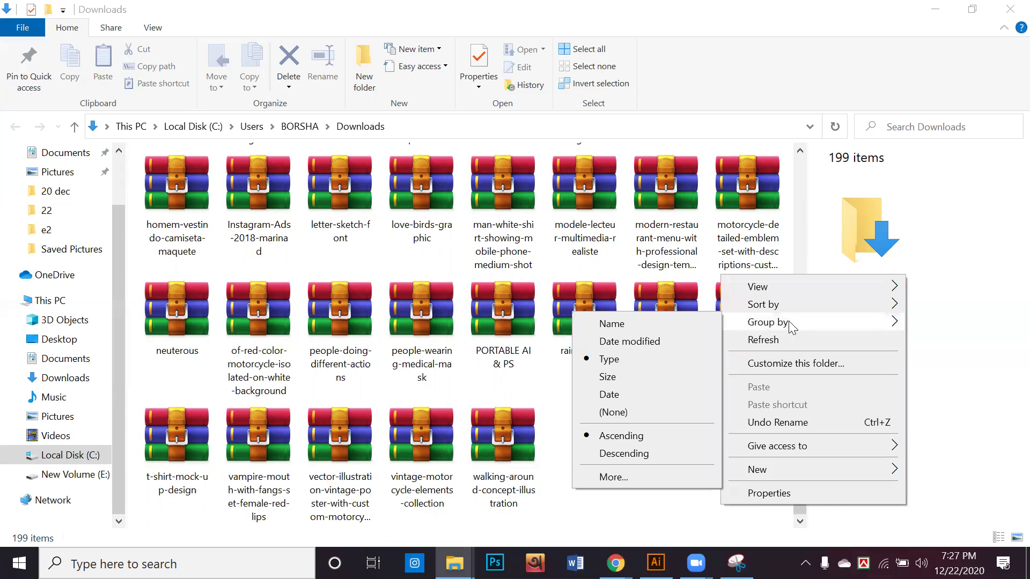
{"action": "left_click", "coordinate": [623, 346]}
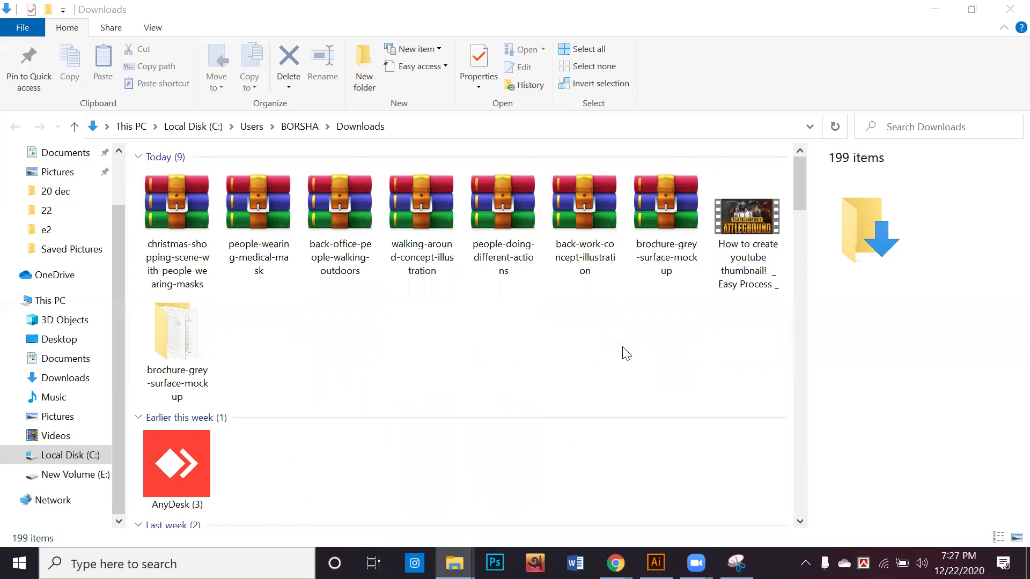
Step: Move today's seven downloaded ZIP archives into a new folder with the default name inside Downloads
{"action": "left_click_drag", "start_coordinate": [136, 218], "coordinate": [664, 280]}
{"action": "right_click", "coordinate": [644, 239]}
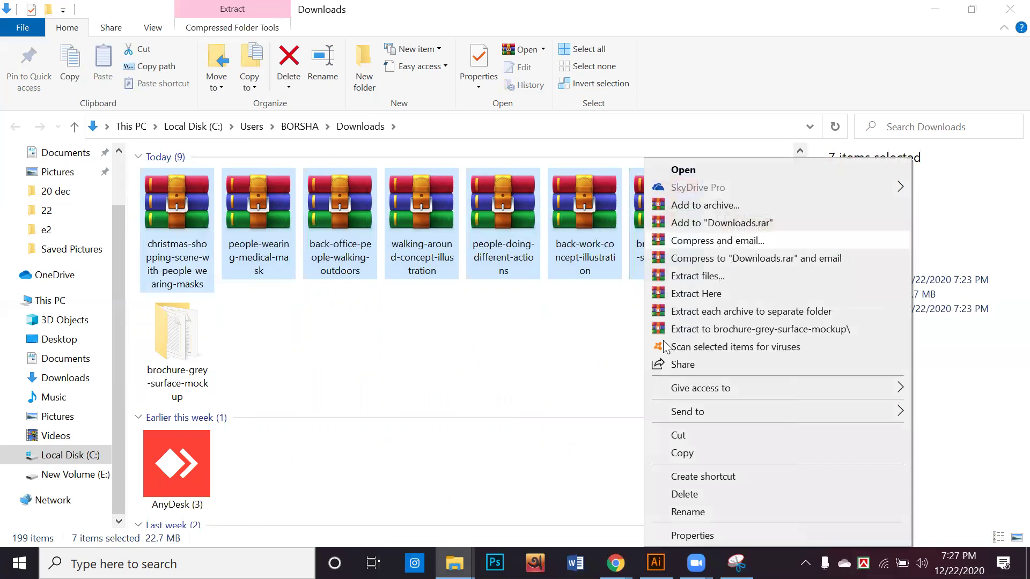
{"action": "left_click", "coordinate": [678, 436]}
{"action": "right_click", "coordinate": [424, 327]}
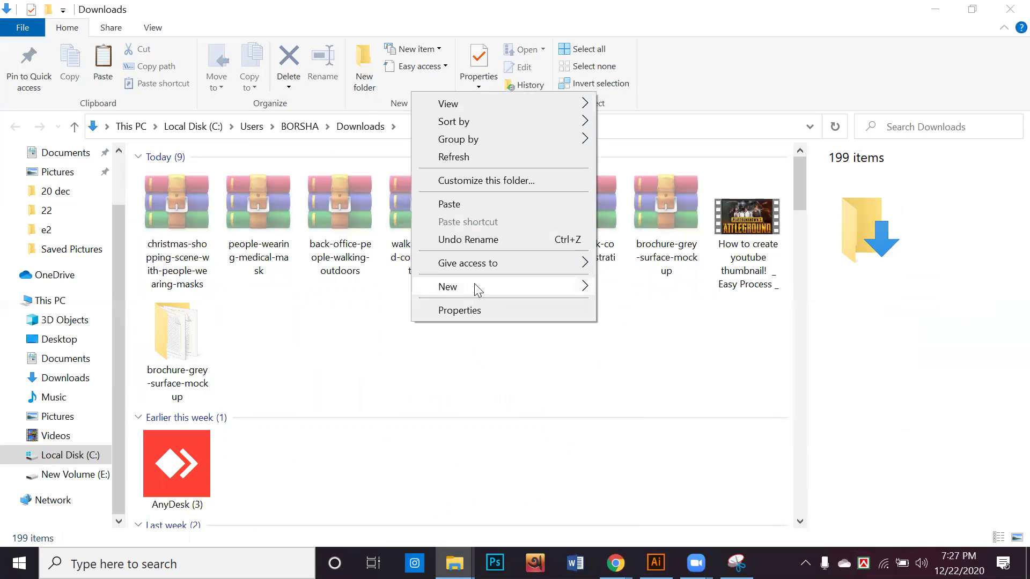
{"action": "mouse_move", "coordinate": [475, 286]}
{"action": "left_click", "coordinate": [622, 289]}
{"action": "key", "text": "Return"}
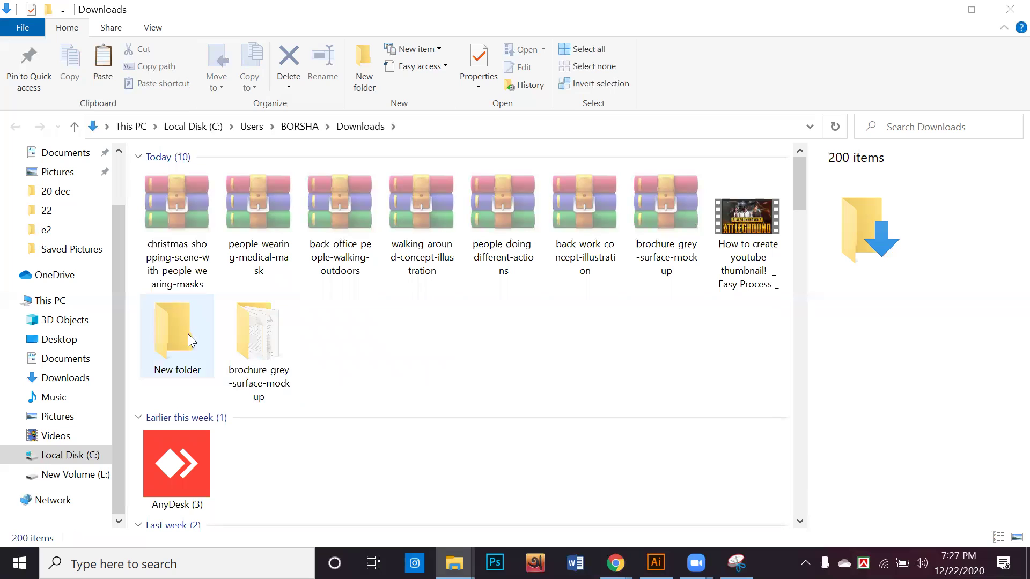
{"action": "double_click", "coordinate": [202, 331]}
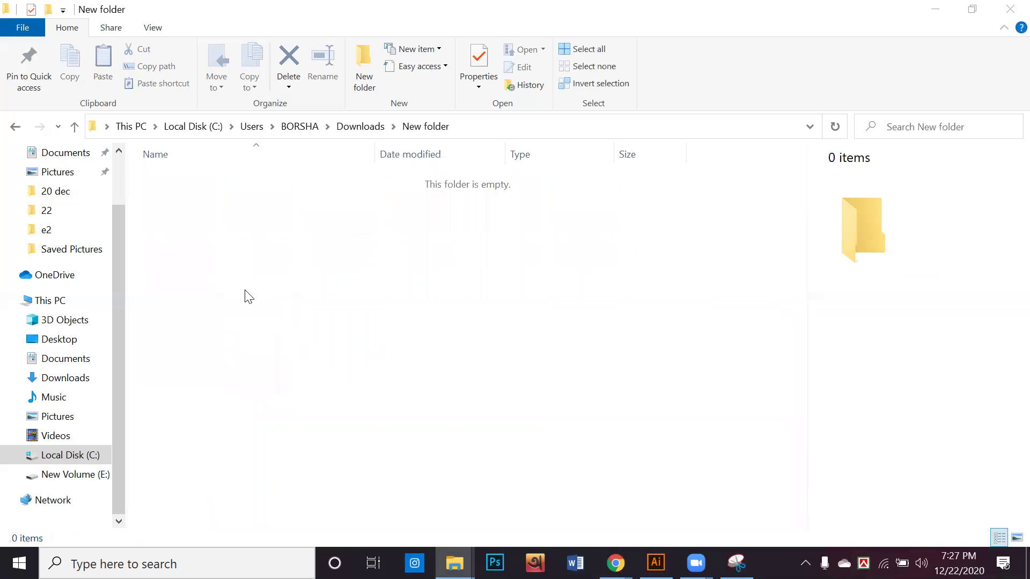
{"action": "key", "text": "ctrl+v"}
Step: Start extracting the seven ZIP archives in the new folder by opening their extraction path and options
{"action": "right_click", "coordinate": [314, 230]}
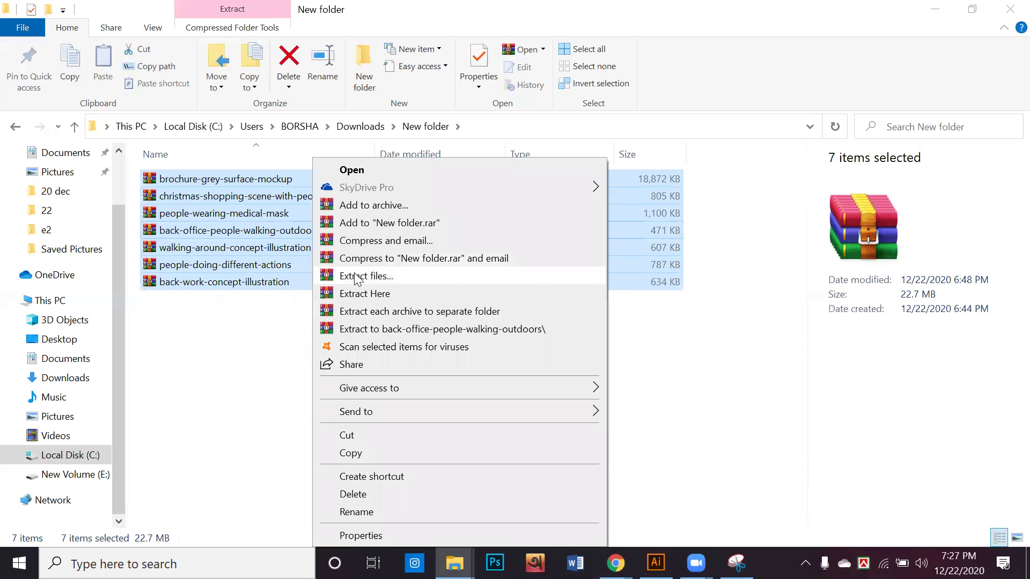
{"action": "left_click", "coordinate": [376, 278]}
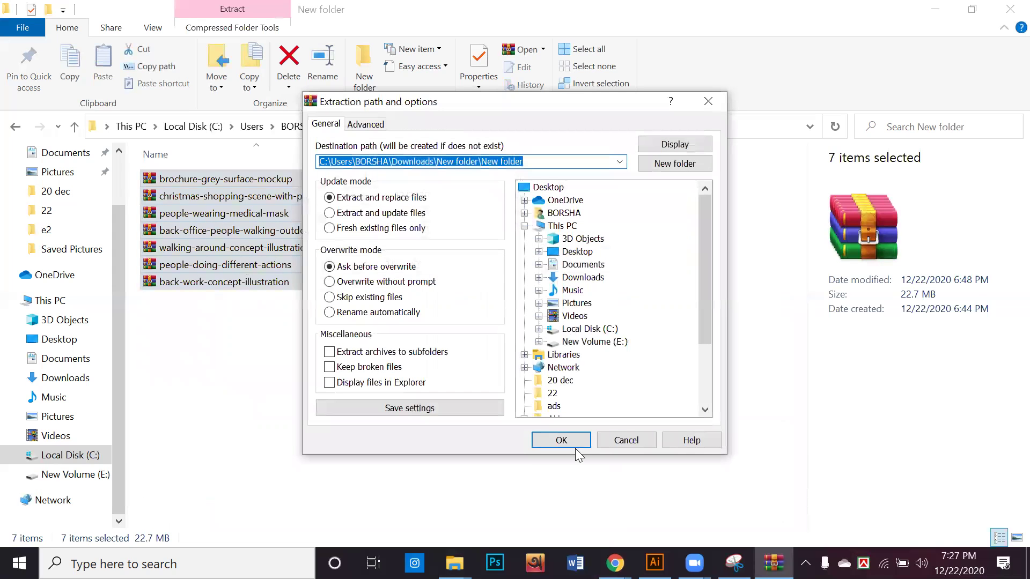
Step: Extract the seven selected archives into the nested "New folder", replacing existing files, and open that folder
{"action": "left_click", "coordinate": [562, 440]}
{"action": "key", "text": "Return"}
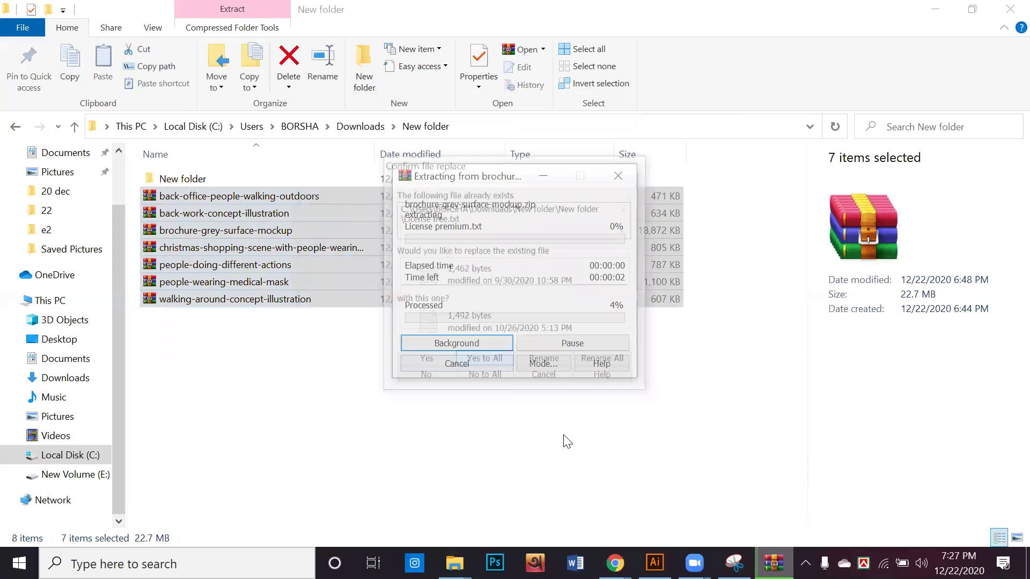
{"action": "left_click", "coordinate": [234, 179]}
{"action": "double_click", "coordinate": [232, 179]}
{"action": "left_click", "coordinate": [225, 182]}
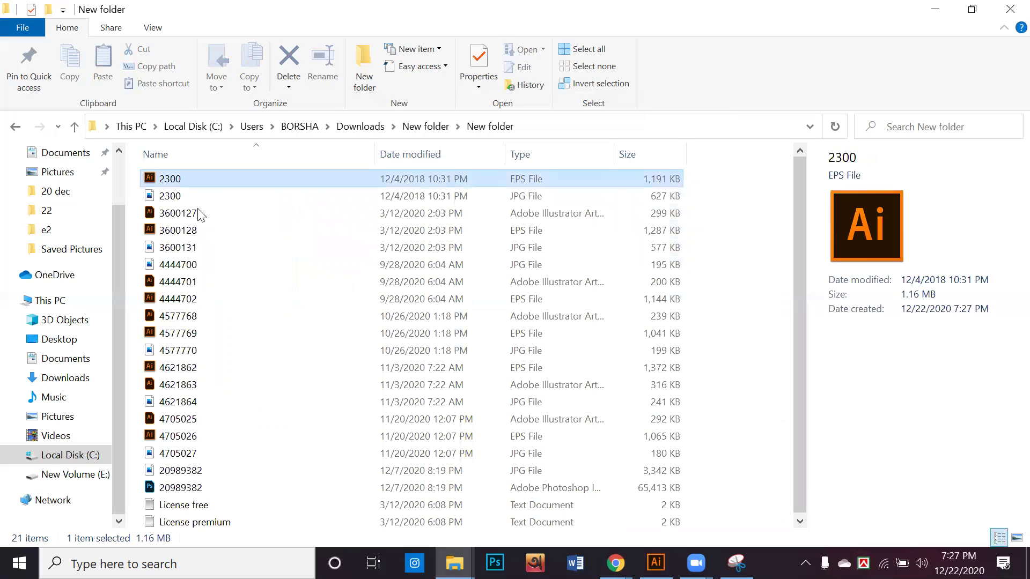
{"action": "left_click", "coordinate": [192, 213], "text": "shift"}
{"action": "left_click", "coordinate": [185, 230], "text": "shift"}
{"action": "left_click", "coordinate": [177, 282], "text": "shift"}
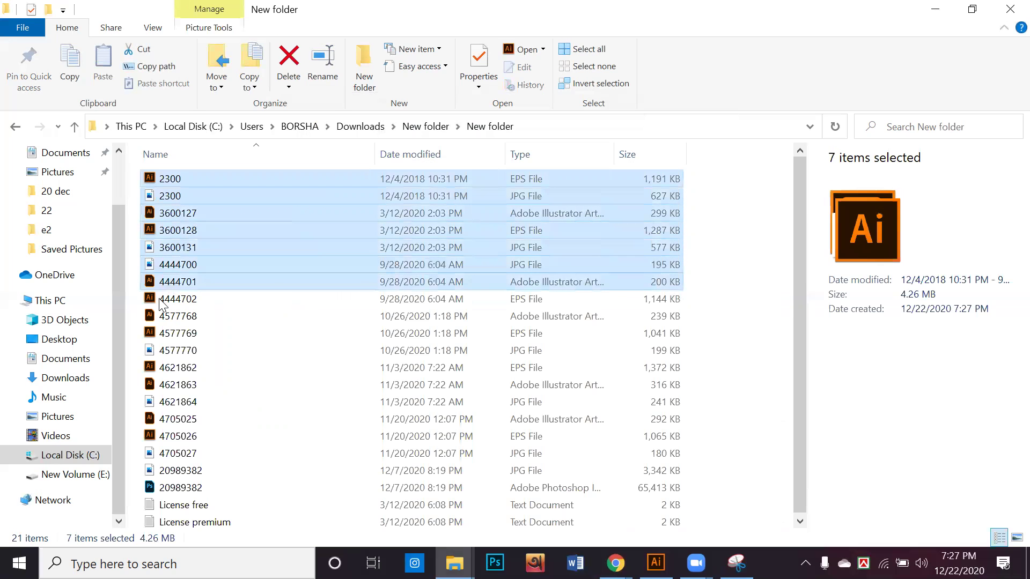
{"action": "left_click", "coordinate": [131, 292]}
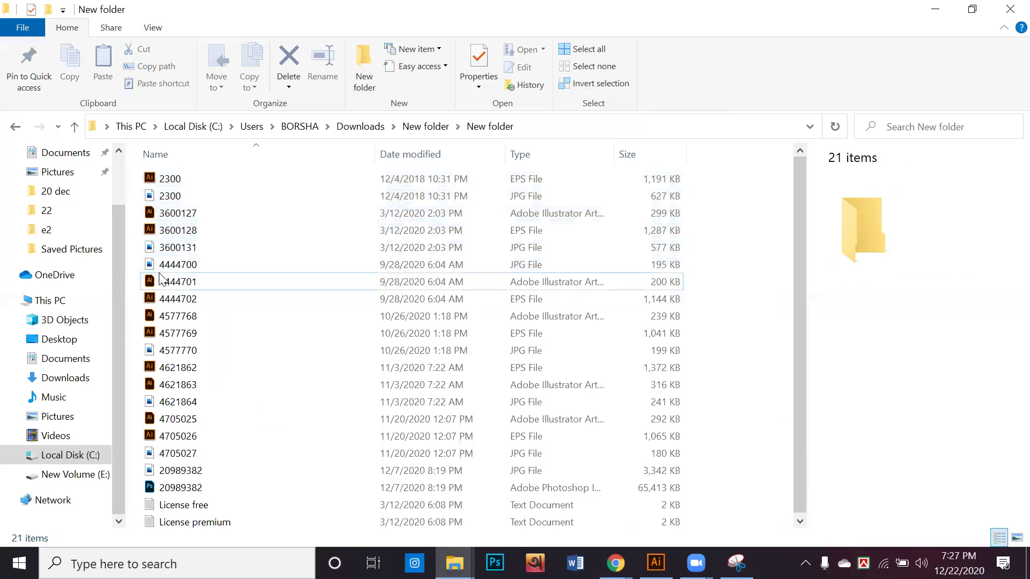
Step: Open the 2300 EPS file in Illustrator, accepting that its embedded color profile is discarded
{"action": "left_click", "coordinate": [213, 182]}
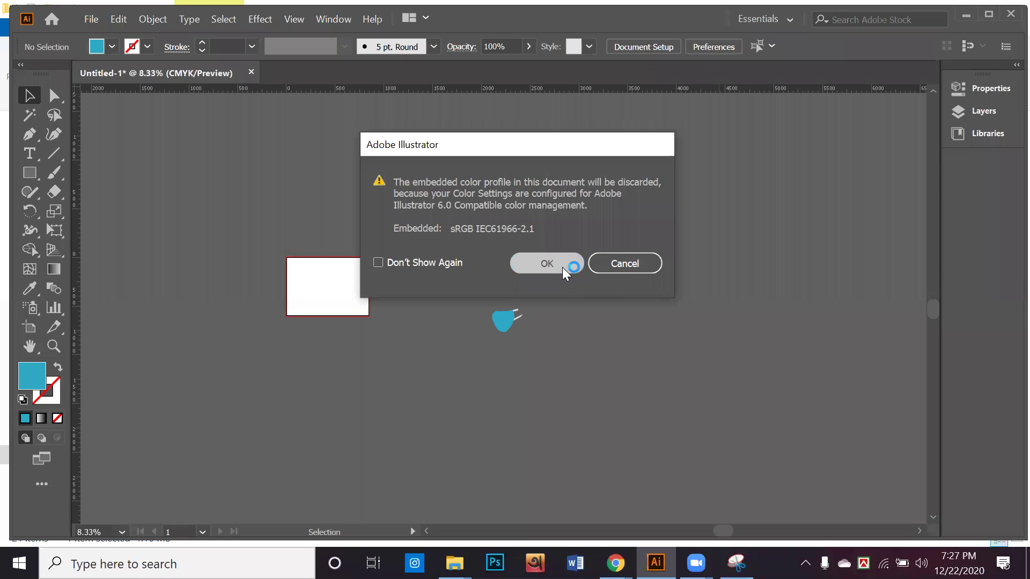
{"action": "left_click", "coordinate": [566, 266]}
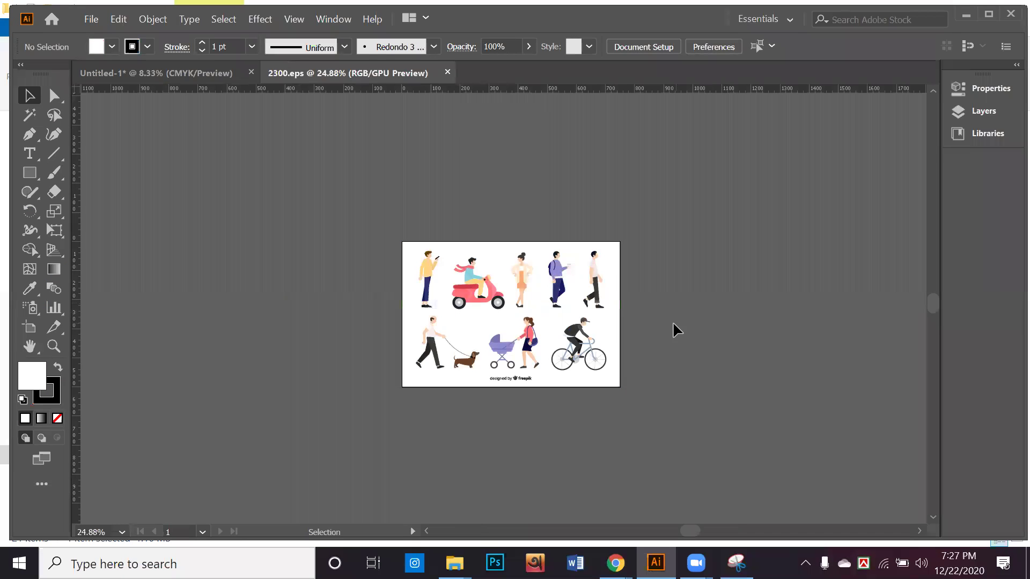
Step: Ungroup the artwork after moving it off the artboard and delete its white background rectangle
{"action": "left_click_drag", "start_coordinate": [621, 324], "coordinate": [418, 335]}
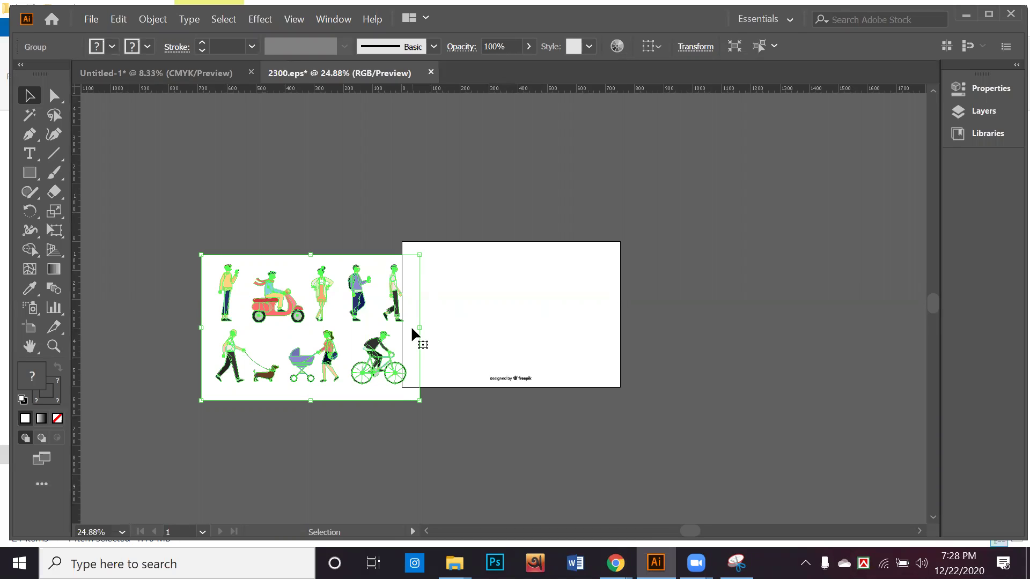
{"action": "right_click", "coordinate": [348, 356]}
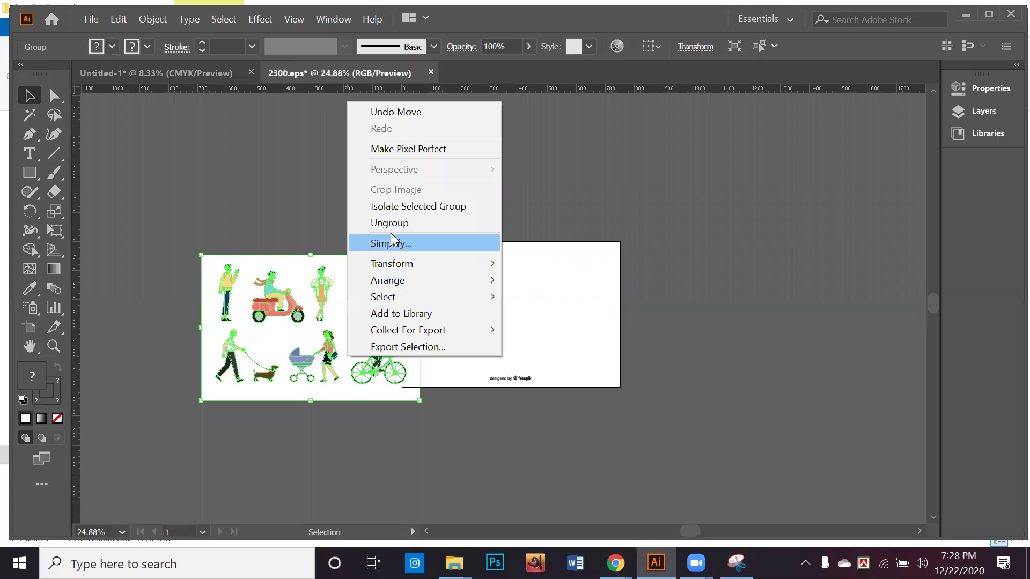
{"action": "left_click", "coordinate": [382, 223]}
{"action": "left_click", "coordinate": [332, 194]}
{"action": "left_click_drag", "start_coordinate": [351, 332], "coordinate": [834, 301]}
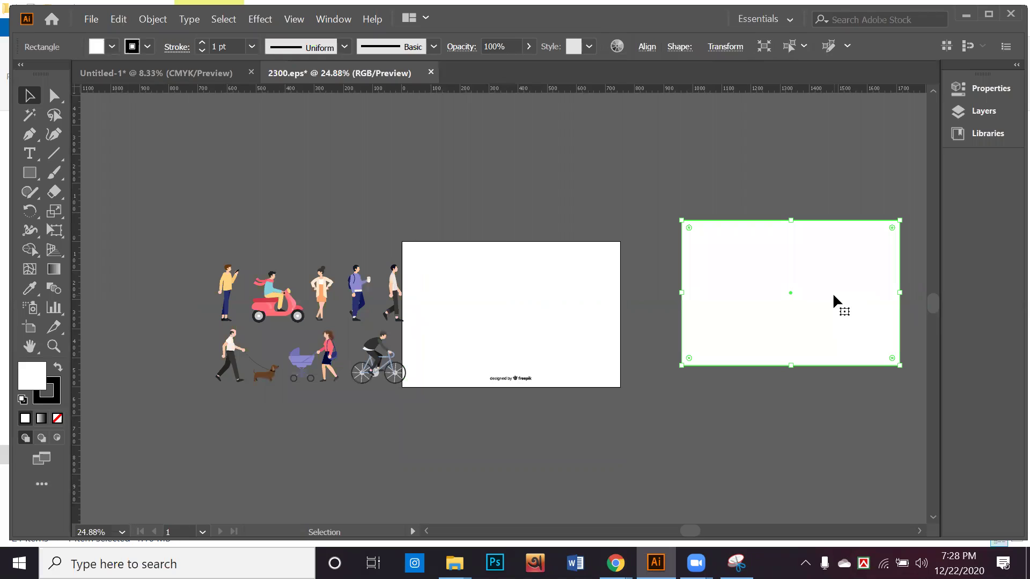
{"action": "key", "text": "Delete"}
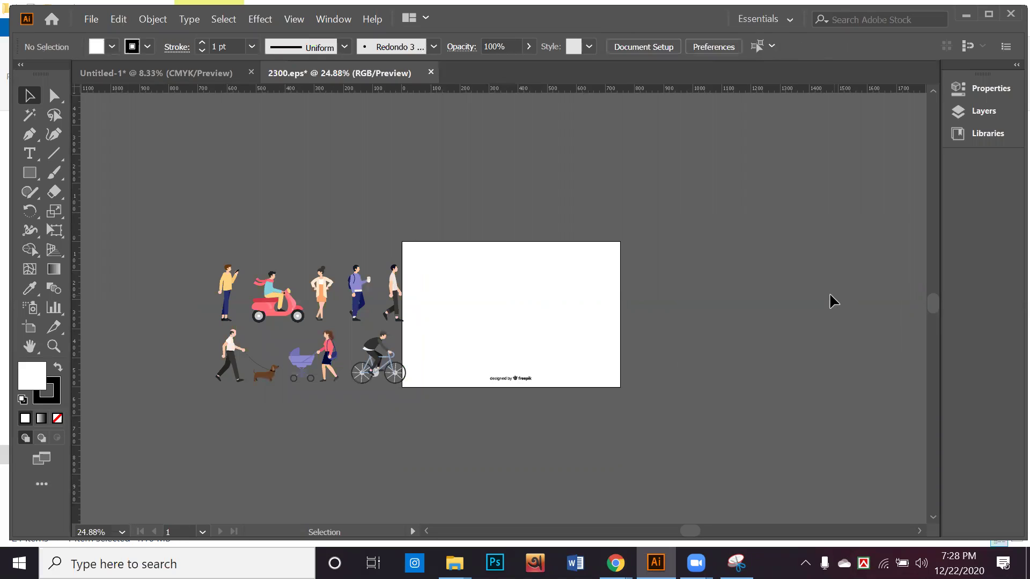
Step: Move the people illustrations fully clear of the artboard and delete the "designed by freepik" credit
{"action": "left_click", "coordinate": [506, 343]}
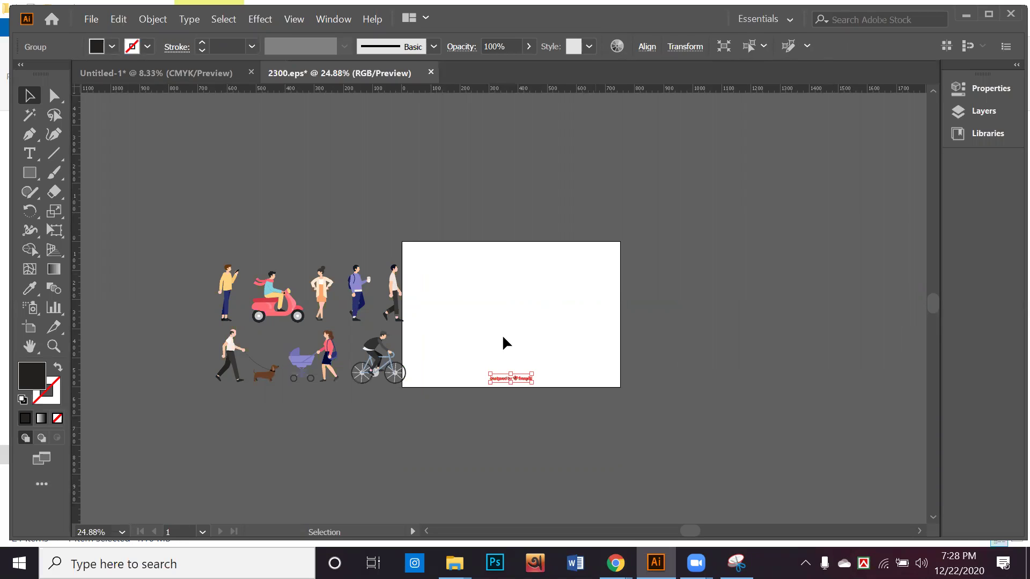
{"action": "scroll", "coordinate": [525, 370], "scroll_direction": "up", "scroll_amount": 1}
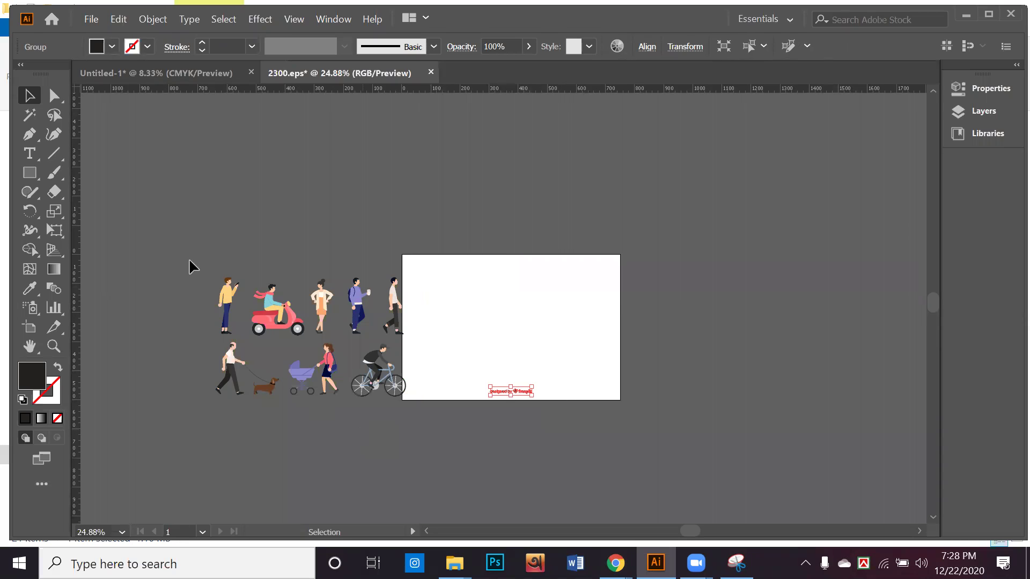
{"action": "left_click", "coordinate": [416, 433]}
{"action": "left_click_drag", "start_coordinate": [397, 386], "coordinate": [311, 385]}
{"action": "left_click_drag", "start_coordinate": [451, 356], "coordinate": [542, 410]}
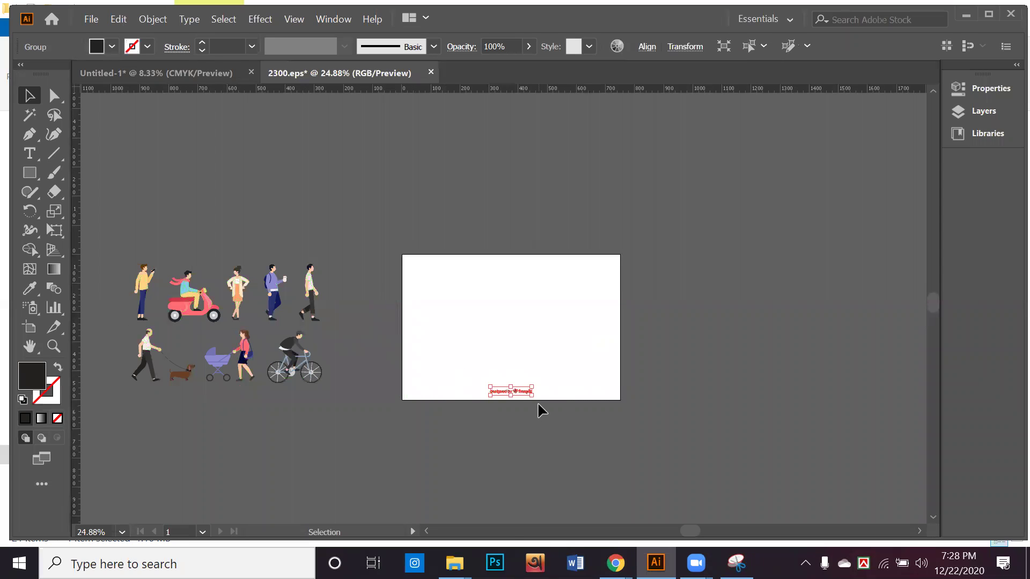
{"action": "key", "text": "Delete"}
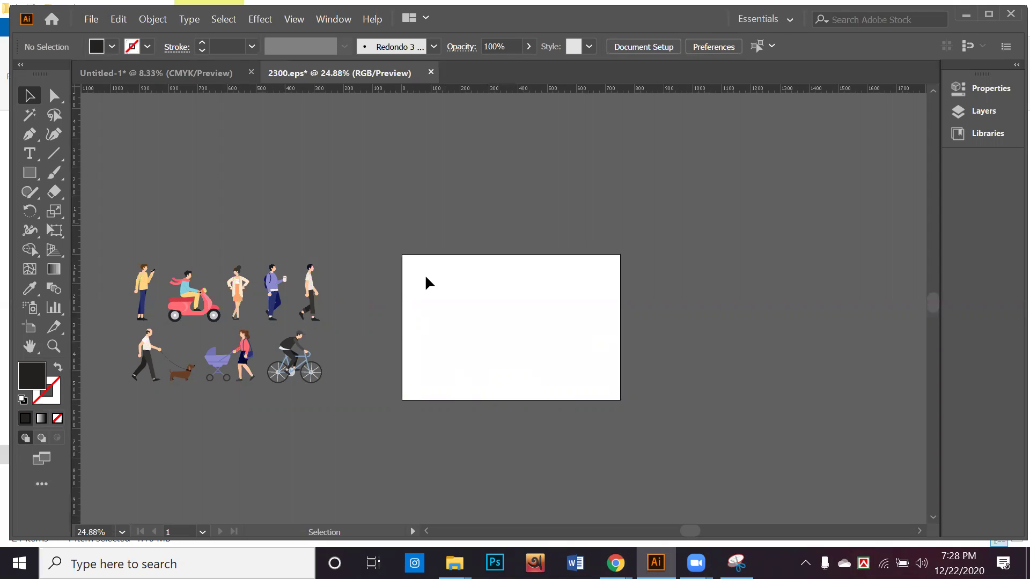
Step: Reposition the people group beside the artboard and ungroup it into separate figures, selecting the cyclist alone
{"action": "left_click_drag", "start_coordinate": [292, 359], "coordinate": [319, 315]}
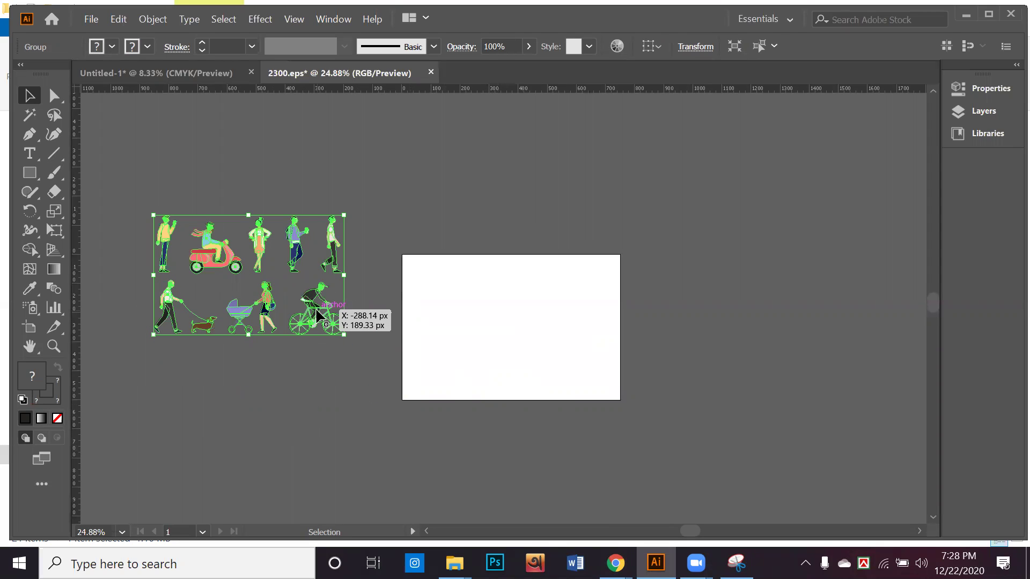
{"action": "left_click_drag", "start_coordinate": [282, 316], "coordinate": [303, 382]}
{"action": "left_click_drag", "start_coordinate": [280, 295], "coordinate": [266, 251]}
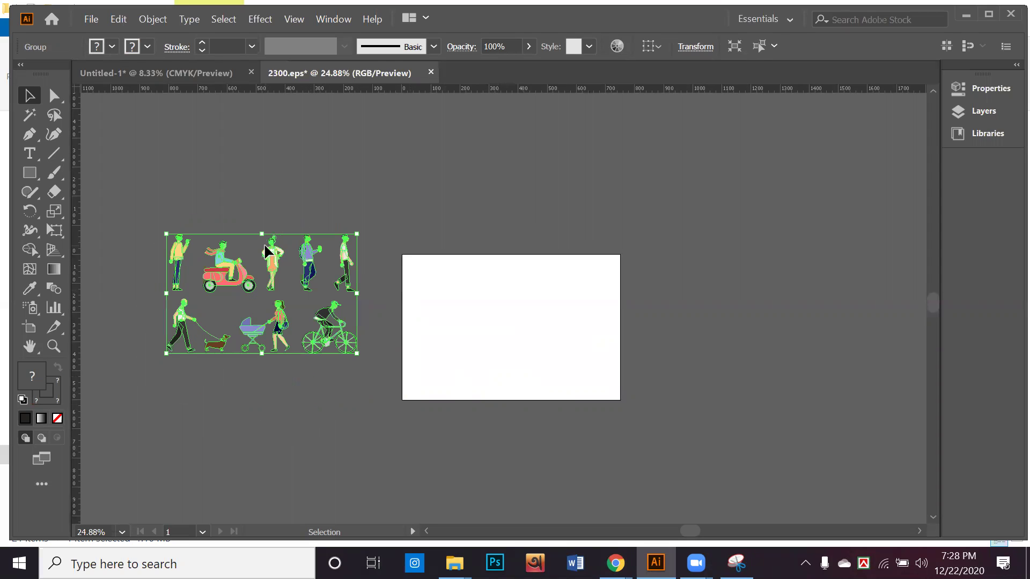
{"action": "left_click", "coordinate": [302, 387]}
{"action": "left_click", "coordinate": [330, 342]}
{"action": "right_click", "coordinate": [330, 343]}
{"action": "left_click", "coordinate": [378, 200]}
{"action": "left_click_drag", "start_coordinate": [365, 379], "coordinate": [310, 311]}
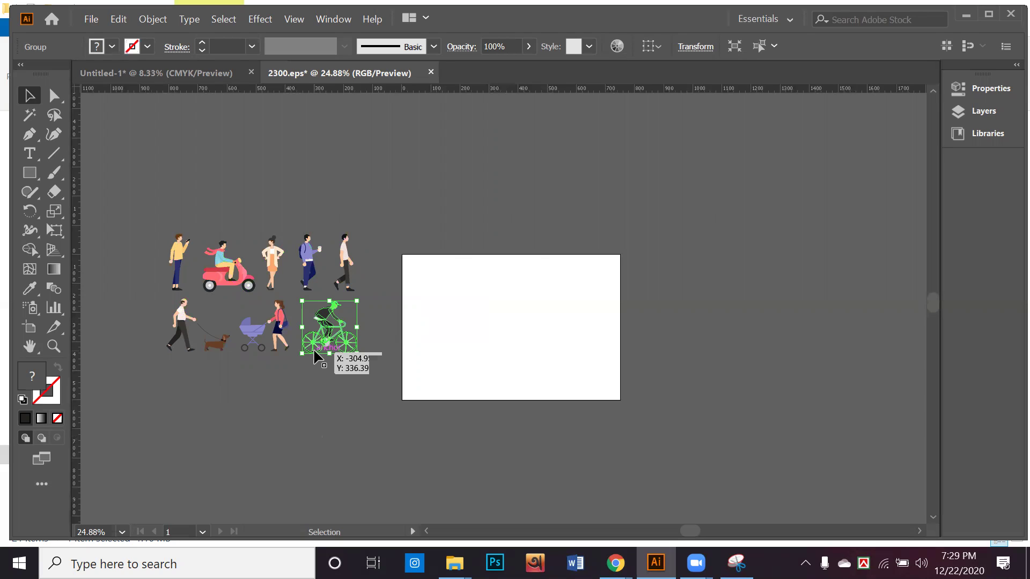
{"action": "left_click_drag", "start_coordinate": [316, 357], "coordinate": [318, 357]}
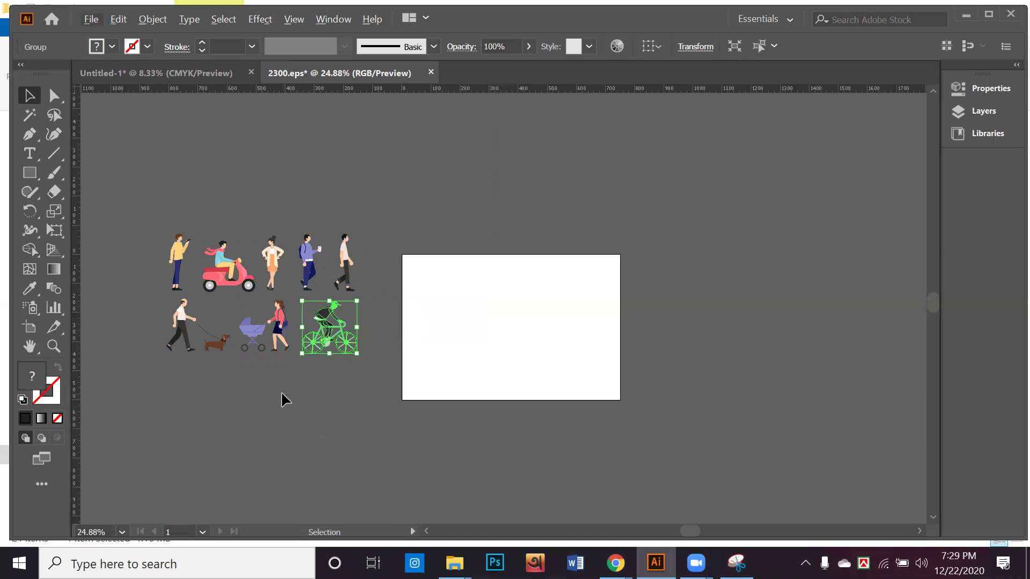
Step: Show the document's layers and expand the BACKGROUND layer down to its last figure groups
{"action": "key", "text": "F7"}
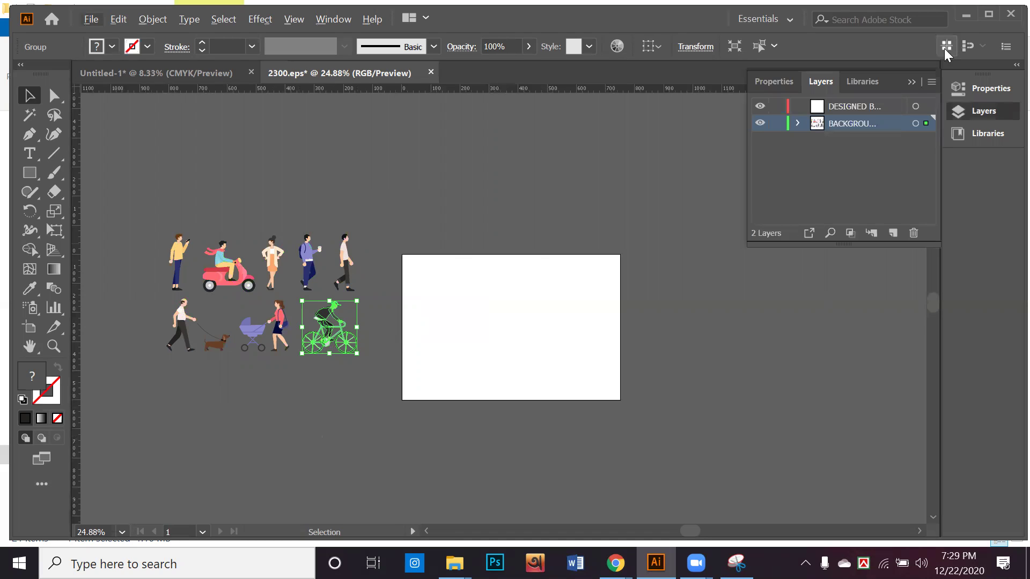
{"action": "mouse_move", "coordinate": [886, 65]}
{"action": "left_mouse_down"}
{"action": "mouse_move", "coordinate": [854, 127]}
{"action": "mouse_move", "coordinate": [877, 61]}
{"action": "left_mouse_up"}
{"action": "left_click", "coordinate": [797, 124]}
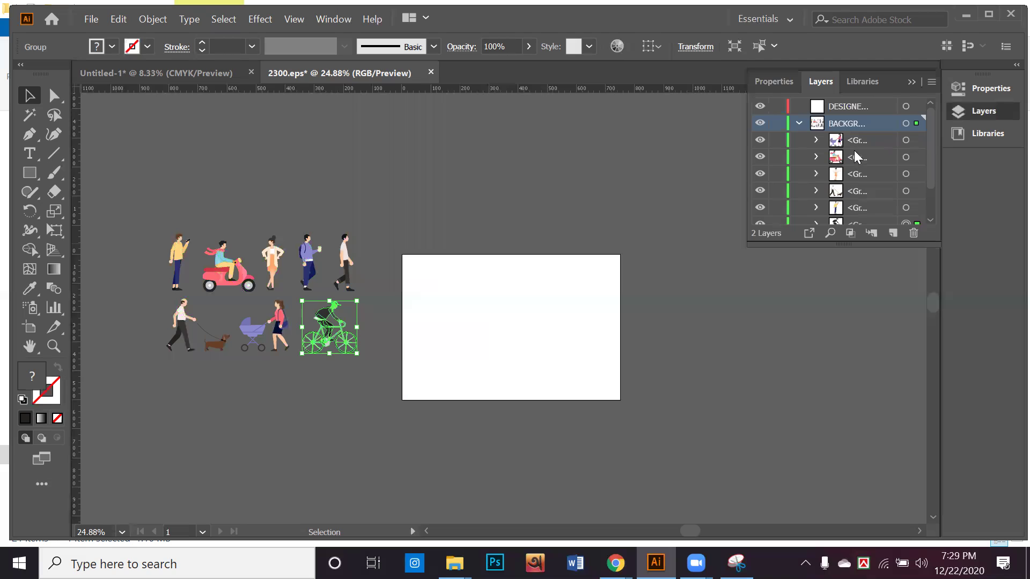
{"action": "scroll", "coordinate": [845, 161], "scroll_direction": "down", "scroll_amount": 2}
Step: Hide and show the last three figure groups of the BACKGROUND layer, including the cyclist, to identify them
{"action": "left_click", "coordinate": [760, 216]}
{"action": "left_click", "coordinate": [760, 216]}
{"action": "left_click", "coordinate": [760, 200]}
{"action": "left_click", "coordinate": [760, 200]}
{"action": "left_click", "coordinate": [760, 183]}
{"action": "left_click", "coordinate": [762, 185]}
{"action": "left_click", "coordinate": [763, 185]}
{"action": "left_click", "coordinate": [763, 186]}
{"action": "left_click", "coordinate": [763, 185]}
Step: Lock the cyclist's group in the BACKGROUND layer and try selecting the cyclist on the canvas
{"action": "left_click", "coordinate": [879, 182]}
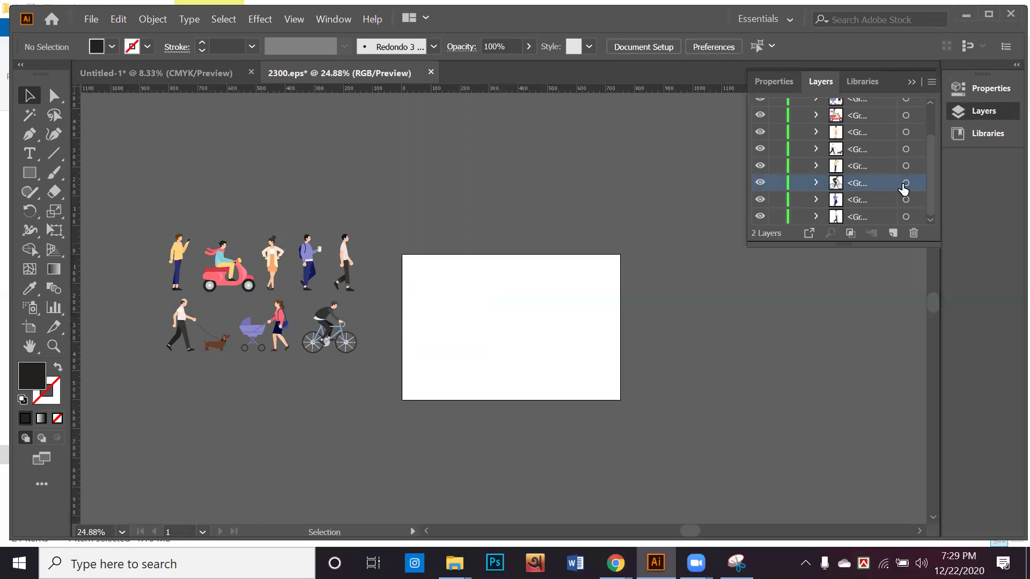
{"action": "left_click", "coordinate": [777, 183]}
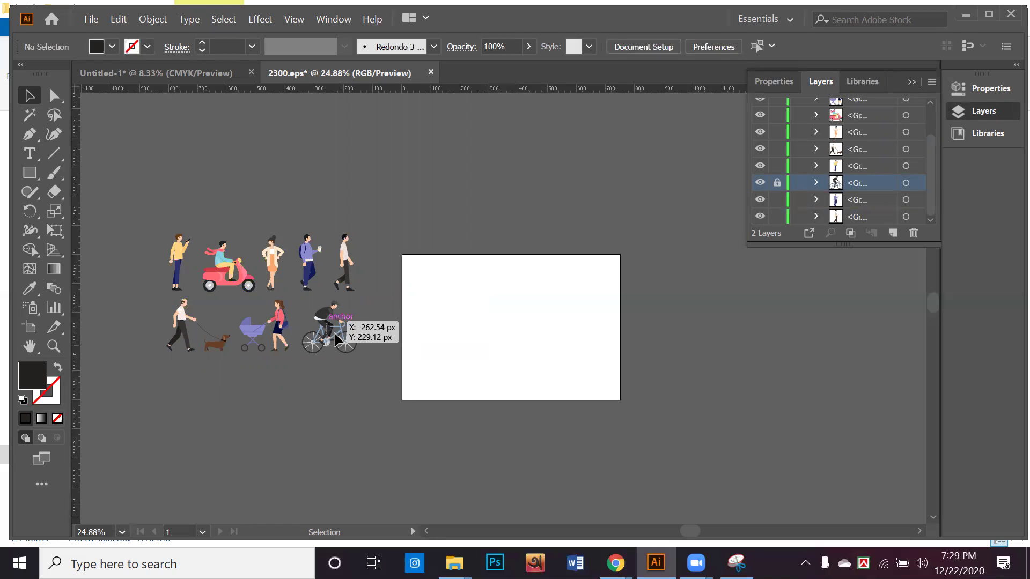
{"action": "left_click_drag", "start_coordinate": [355, 396], "coordinate": [252, 268]}
{"action": "left_click", "coordinate": [348, 292]}
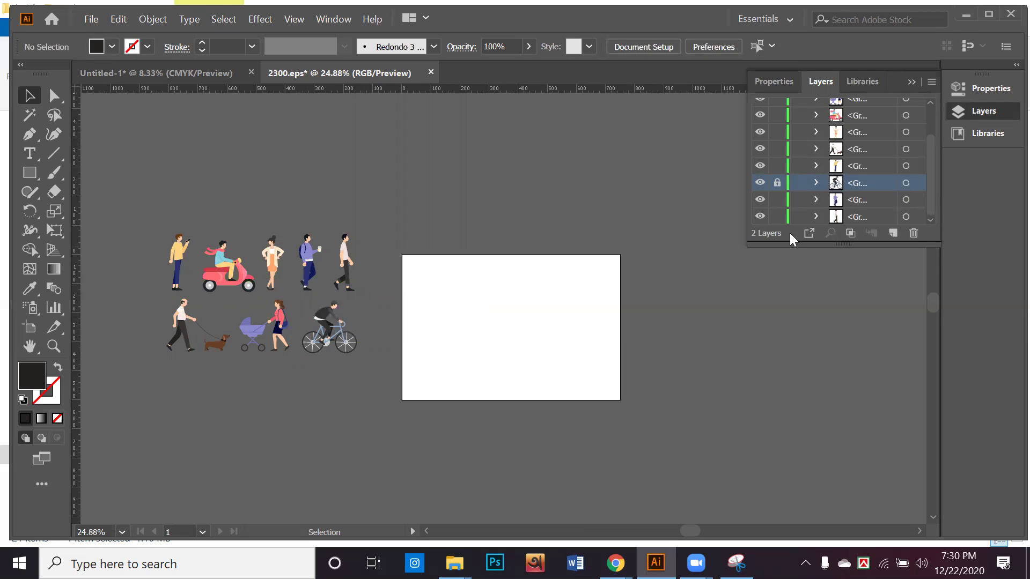
Step: Unlock the cyclist's group, select the cyclist on the canvas and clear the selection again
{"action": "left_click", "coordinate": [777, 183]}
{"action": "left_click", "coordinate": [320, 319]}
{"action": "right_click", "coordinate": [322, 317]}
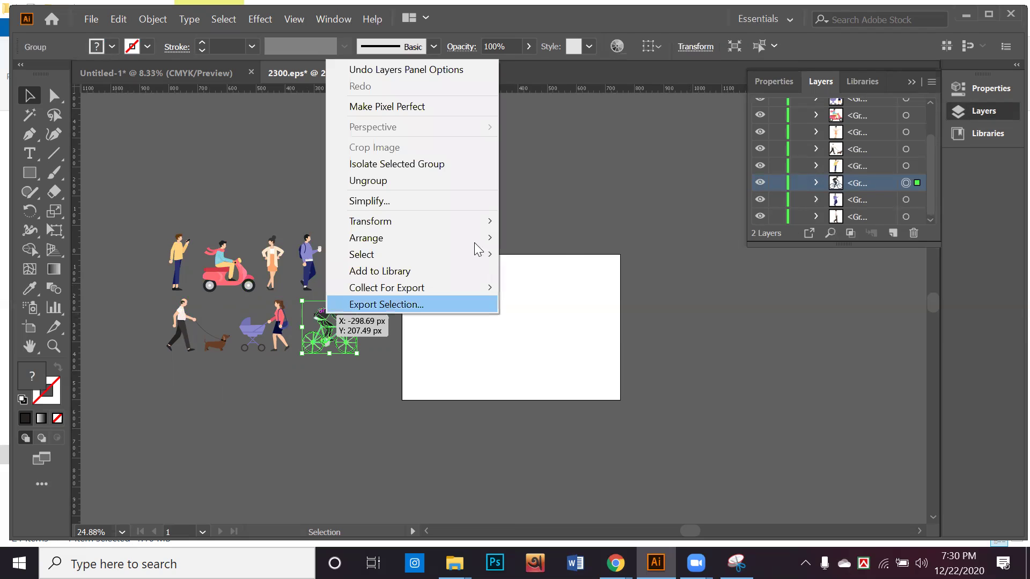
{"action": "left_click", "coordinate": [564, 243]}
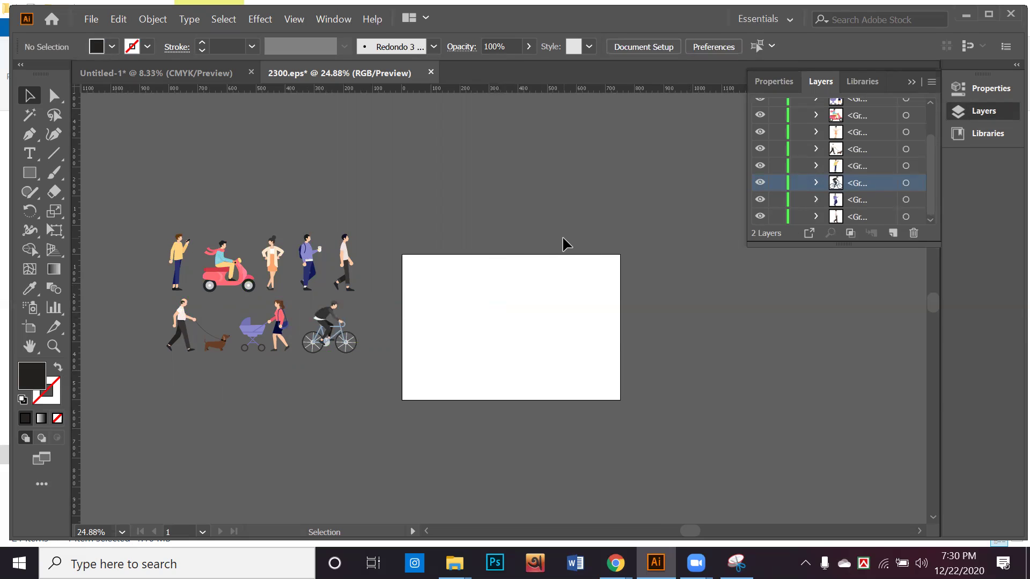
Step: Add a new layer above the BACKGROUND layer and bring the blue shape from the Untitled-1 document into it
{"action": "scroll", "coordinate": [905, 223], "scroll_direction": "up", "scroll_amount": 4}
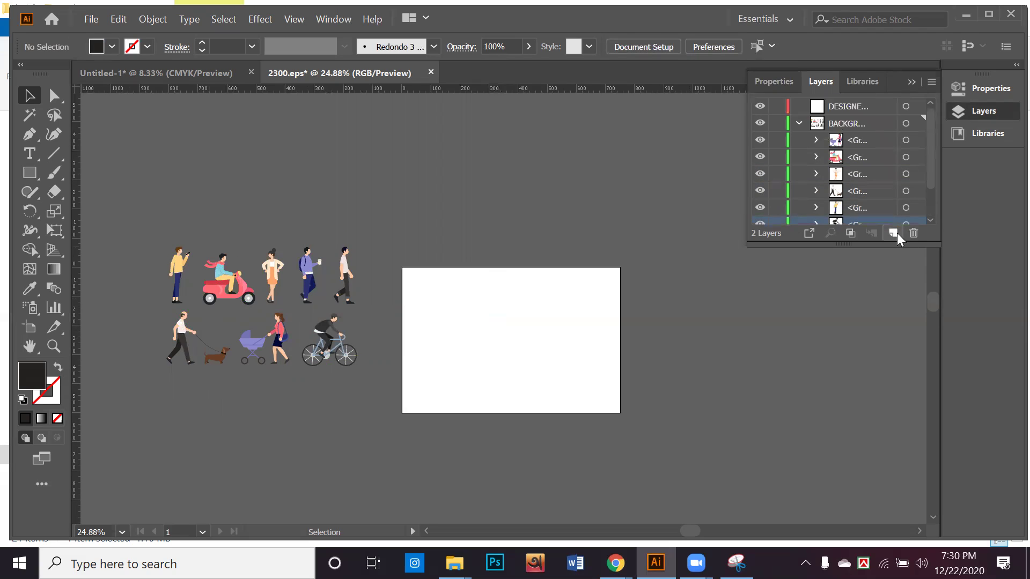
{"action": "left_click", "coordinate": [896, 233]}
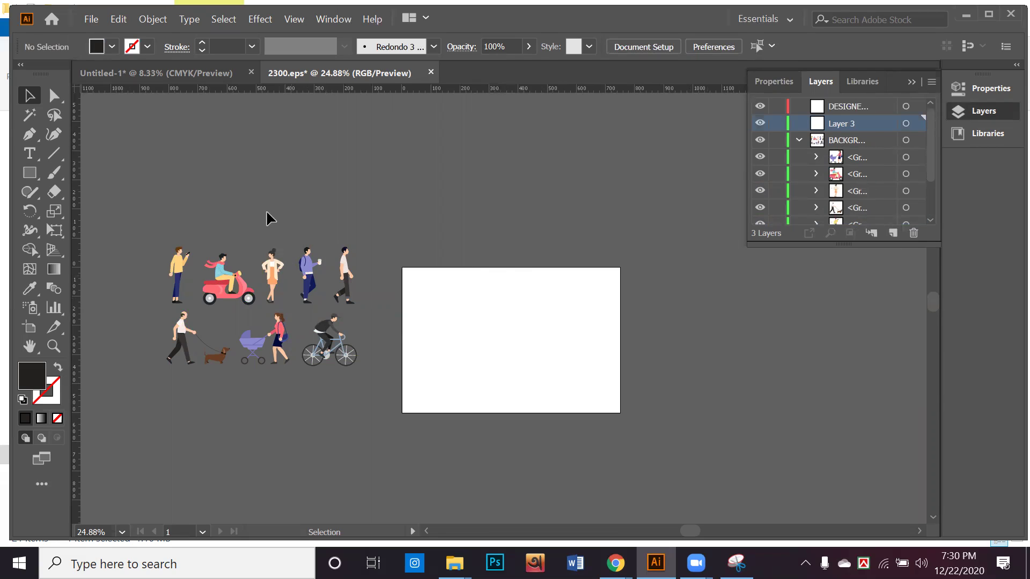
{"action": "left_click", "coordinate": [181, 64]}
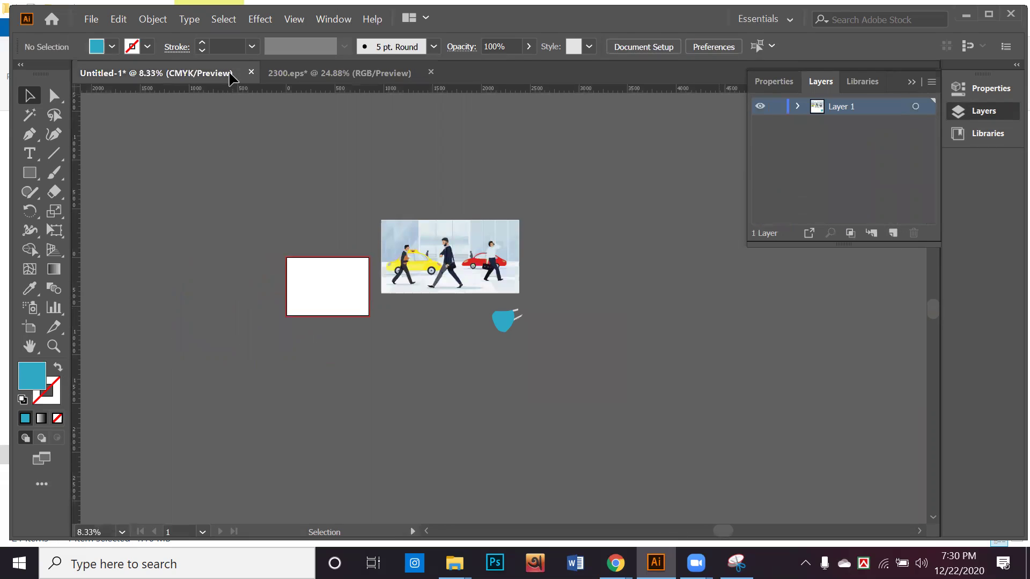
{"action": "left_click", "coordinate": [371, 80]}
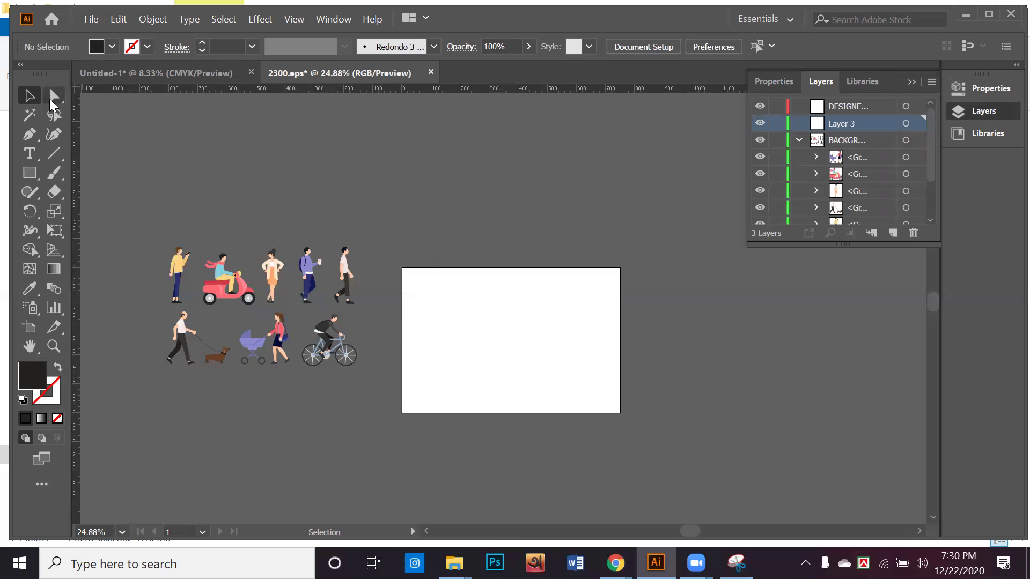
{"action": "left_click", "coordinate": [211, 75]}
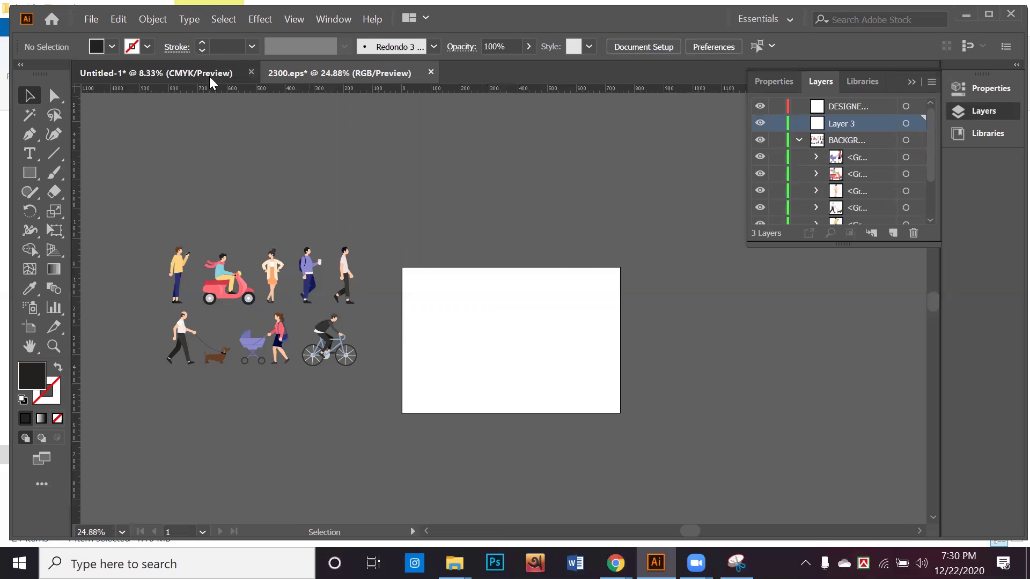
{"action": "left_click", "coordinate": [498, 317]}
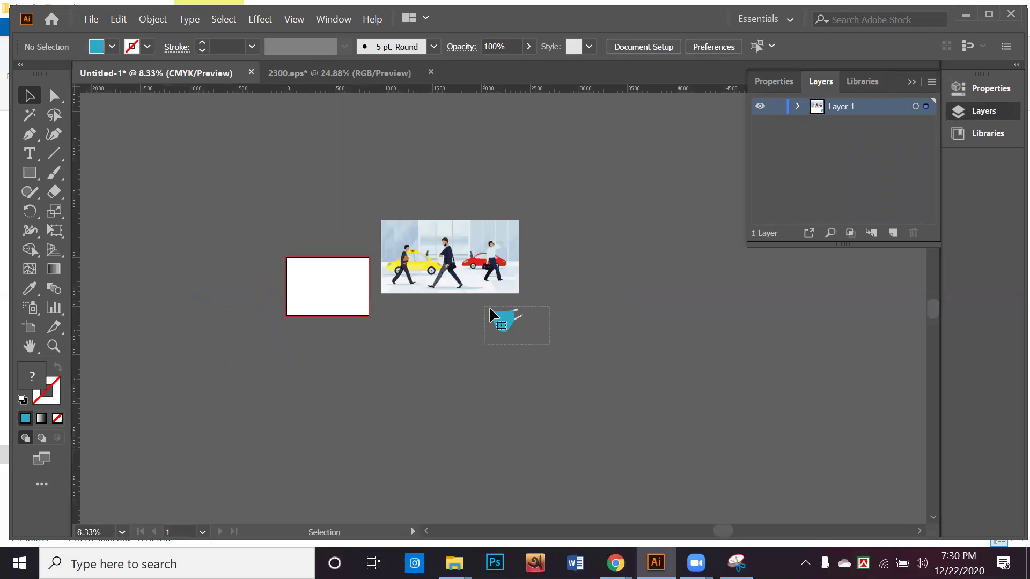
{"action": "left_click_drag", "start_coordinate": [472, 288], "coordinate": [343, 93]}
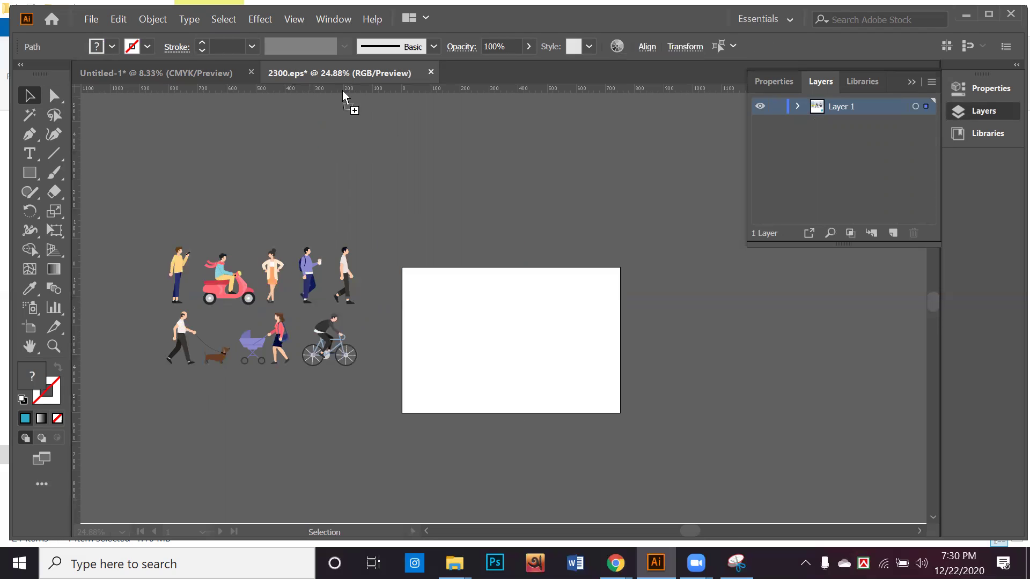
{"action": "left_click_drag", "start_coordinate": [530, 196], "coordinate": [531, 197]}
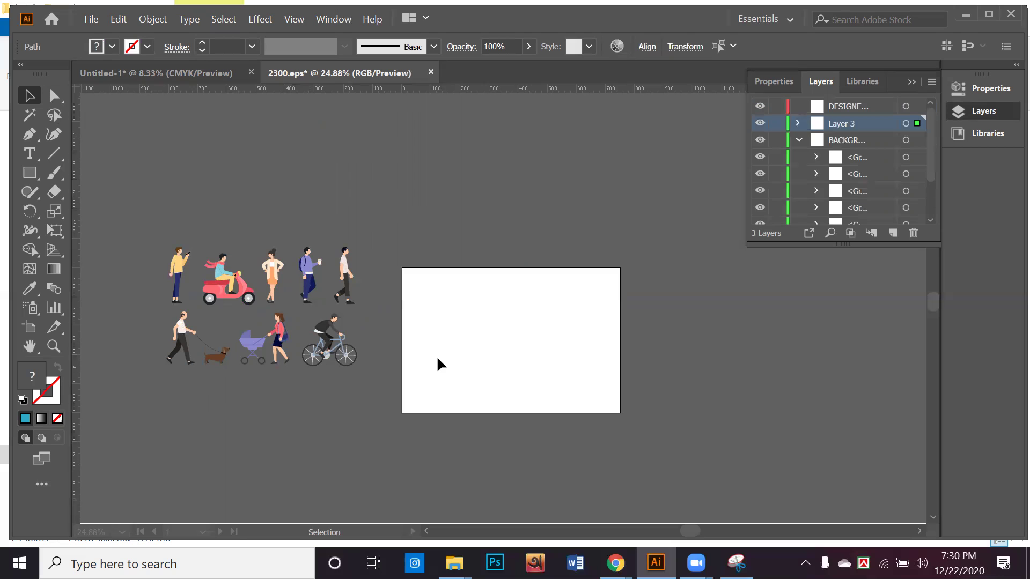
Step: Enlarge all the people figures together to more than twice their size and select the blue shape
{"action": "left_click_drag", "start_coordinate": [162, 220], "coordinate": [488, 475]}
{"action": "left_click", "coordinate": [533, 381]}
{"action": "left_click_drag", "start_coordinate": [410, 350], "coordinate": [630, 423]}
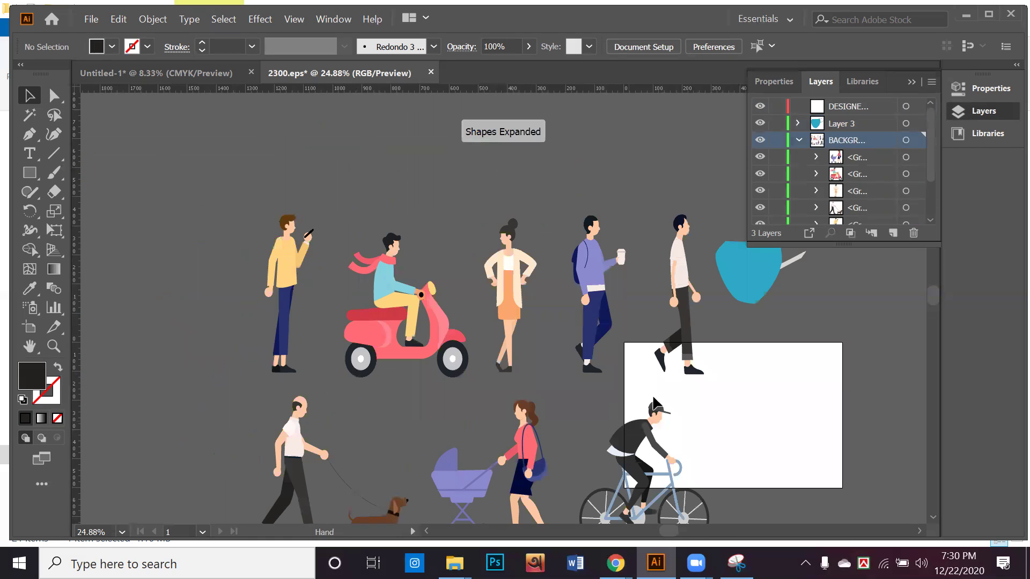
{"action": "left_click", "coordinate": [803, 307]}
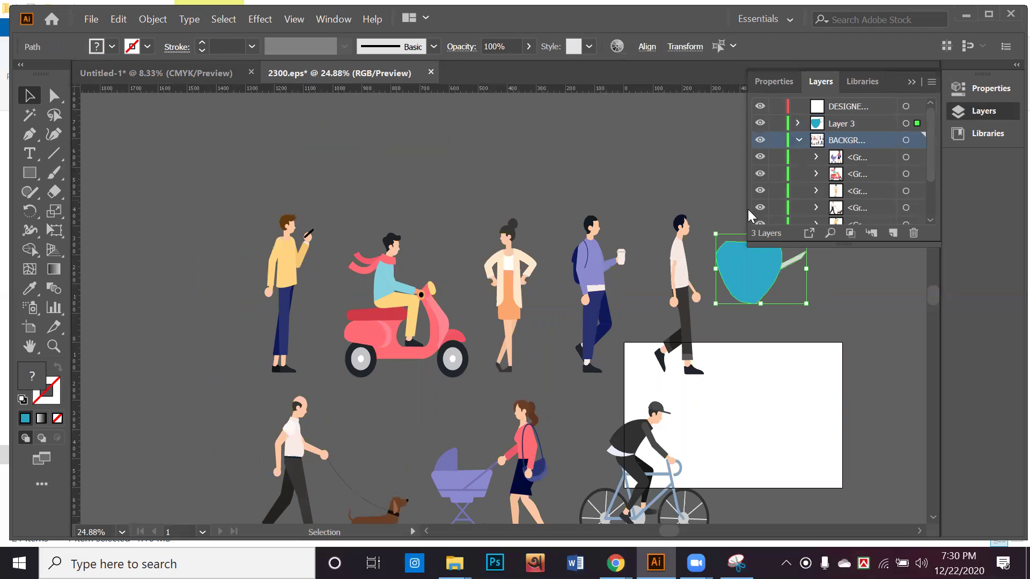
Step: Move the blue face mask from the upper row of figures to the face of the woman pushing the pram
{"action": "left_click_drag", "start_coordinate": [782, 287], "coordinate": [342, 423]}
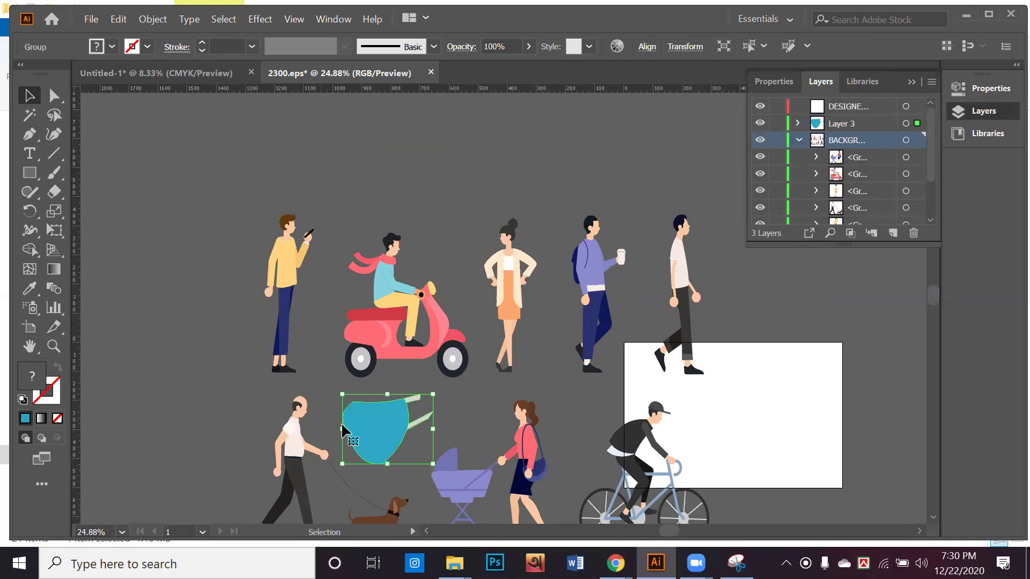
{"action": "left_click_drag", "start_coordinate": [434, 464], "coordinate": [510, 428]}
{"action": "left_click", "coordinate": [472, 428]}
{"action": "scroll", "coordinate": [522, 438], "scroll_direction": "up", "scroll_amount": 4}
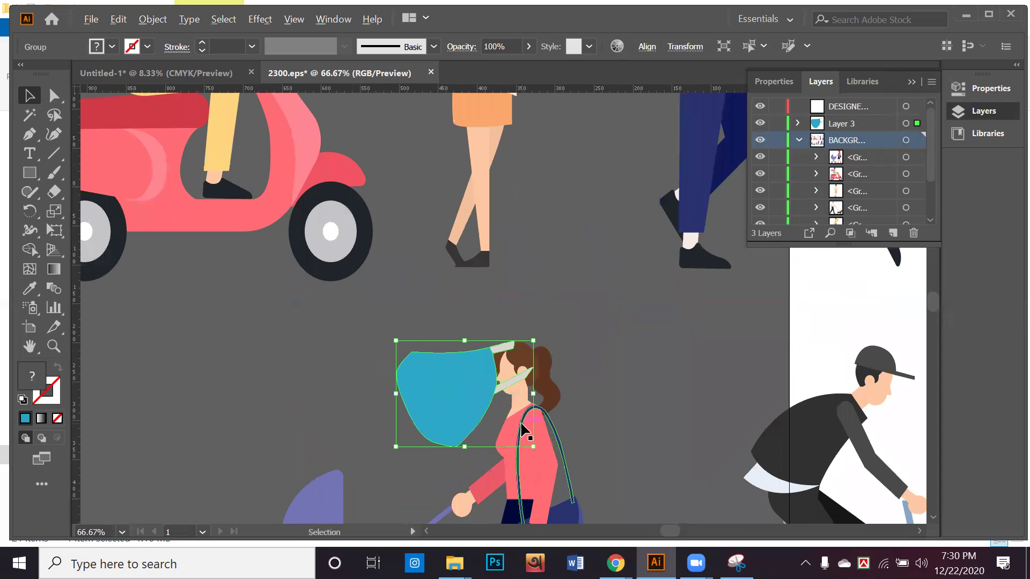
{"action": "left_click_drag", "start_coordinate": [403, 323], "coordinate": [290, 215]}
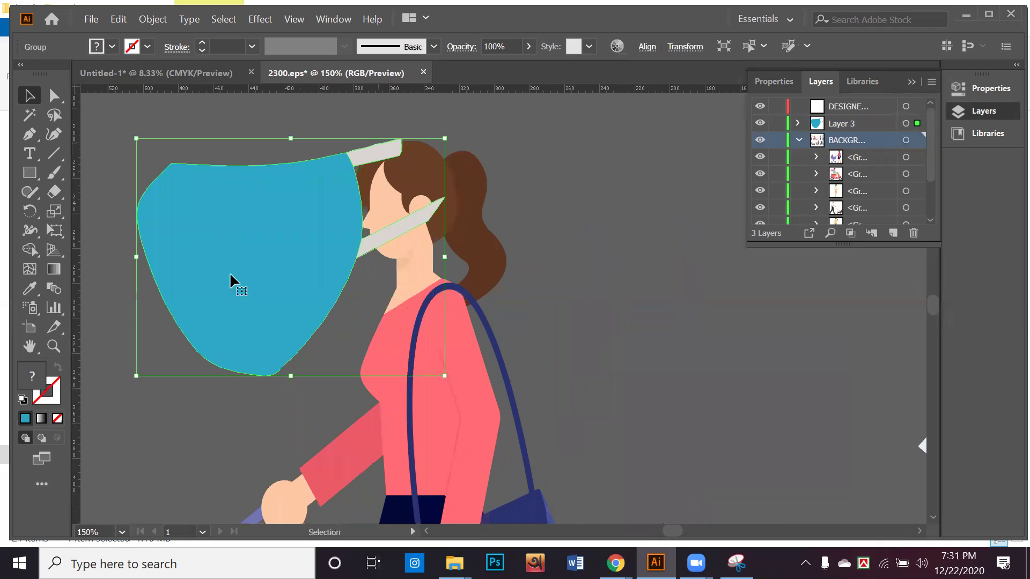
Step: Scale the mask down to the size of the woman's lower face, place it over her mouth and clear the selection
{"action": "left_click_drag", "start_coordinate": [137, 141], "coordinate": [348, 253]}
{"action": "left_click_drag", "start_coordinate": [372, 288], "coordinate": [362, 244]}
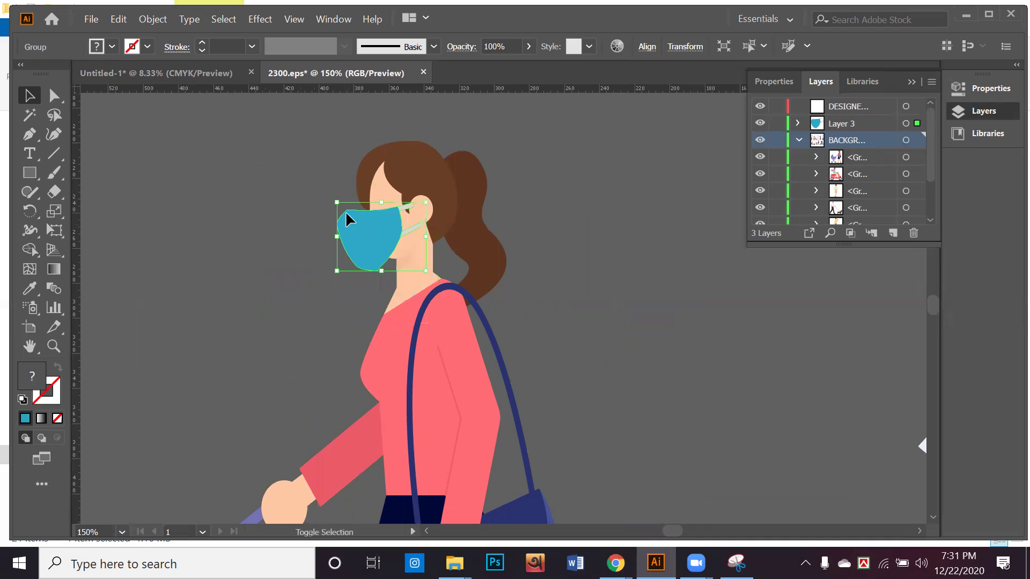
{"action": "left_click_drag", "start_coordinate": [337, 204], "coordinate": [358, 219]}
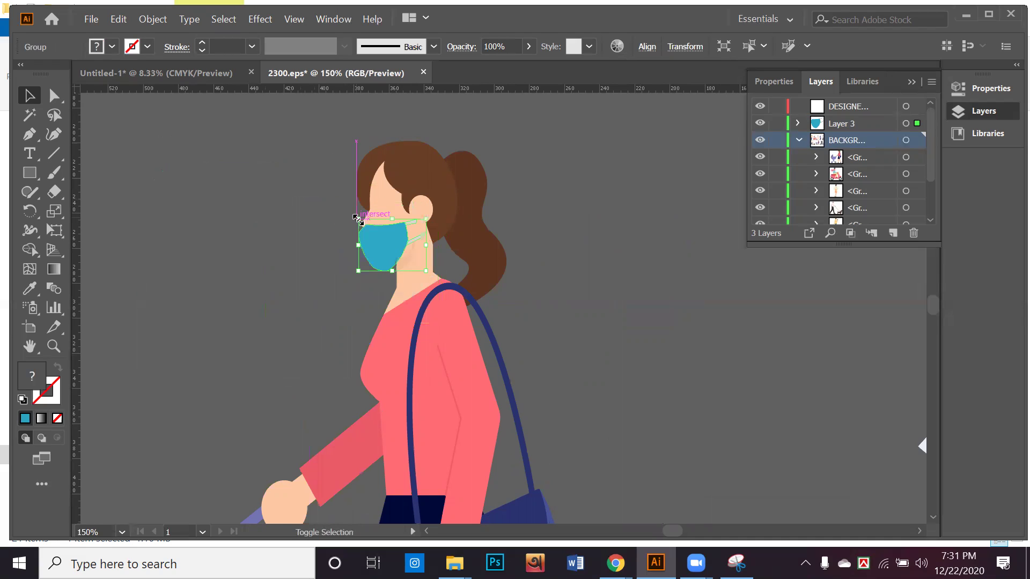
{"action": "left_click_drag", "start_coordinate": [402, 245], "coordinate": [437, 243]}
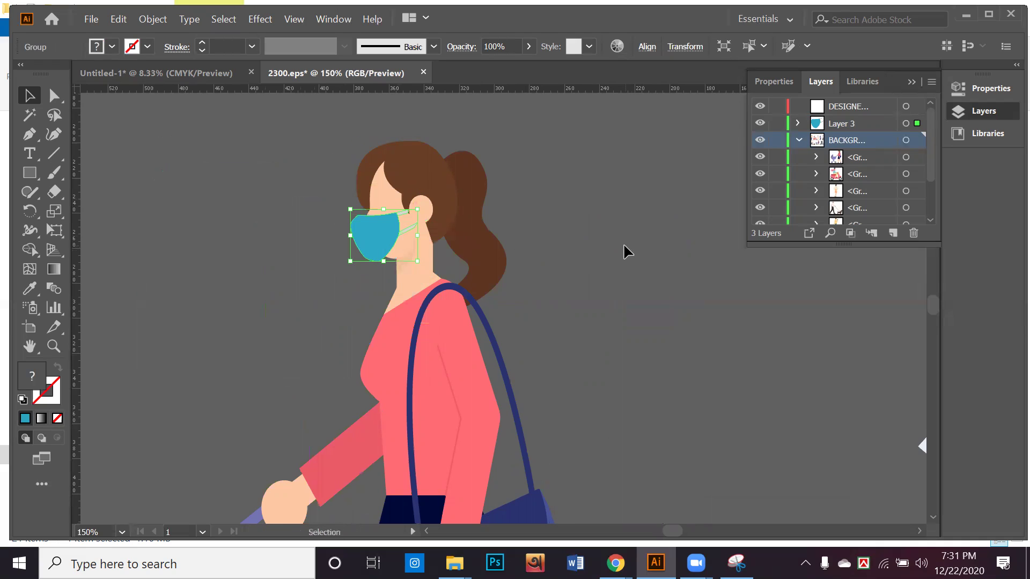
{"action": "left_click", "coordinate": [553, 266]}
Step: Shift the mask about 6 px towards the woman's ear and slightly upward so it covers her nose and mouth
{"action": "scroll", "coordinate": [407, 248], "scroll_direction": "up", "scroll_amount": 4}
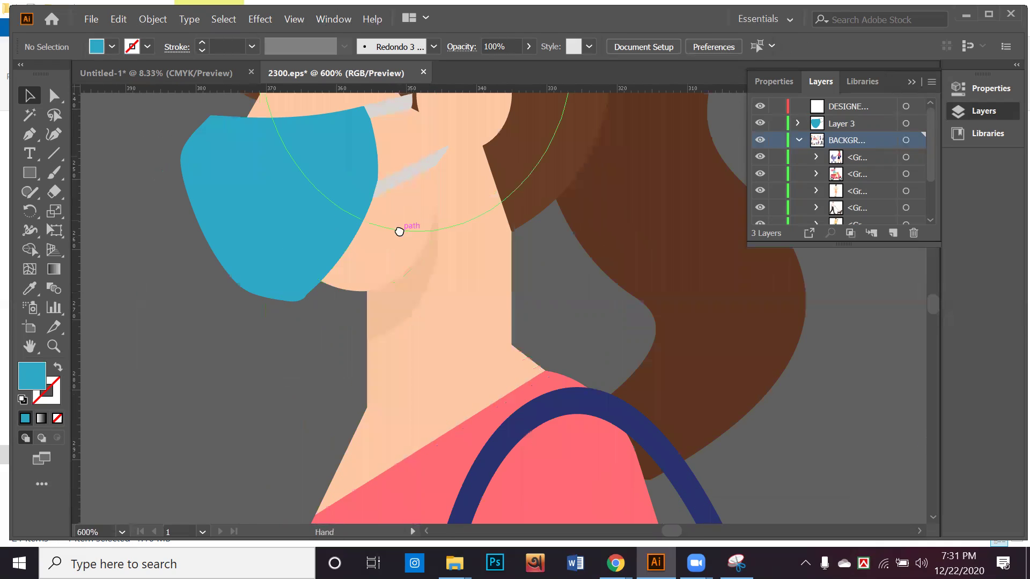
{"action": "left_click_drag", "start_coordinate": [399, 232], "coordinate": [485, 330]}
{"action": "left_click", "coordinate": [371, 366]}
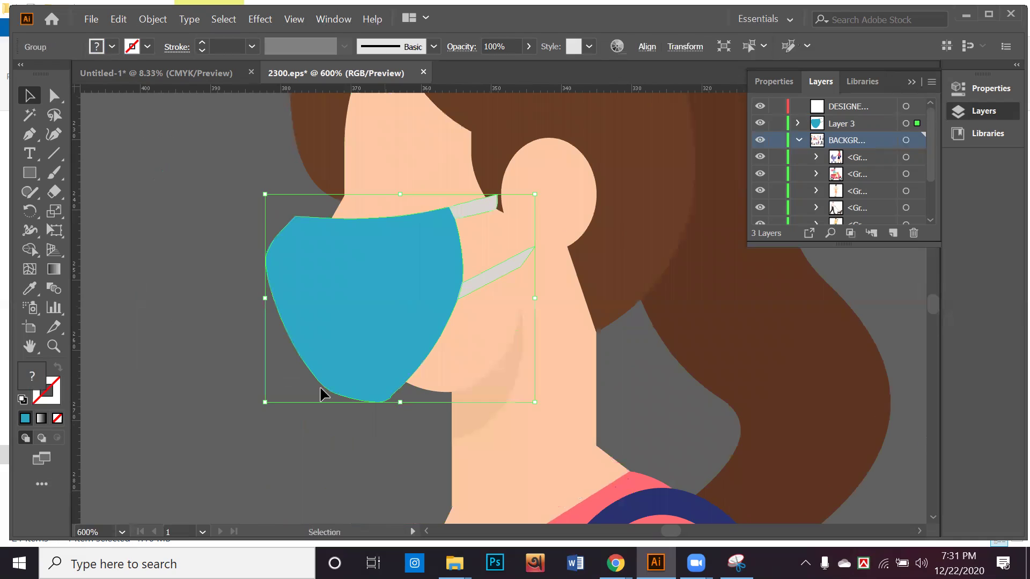
{"action": "left_click_drag", "start_coordinate": [338, 365], "coordinate": [365, 375]}
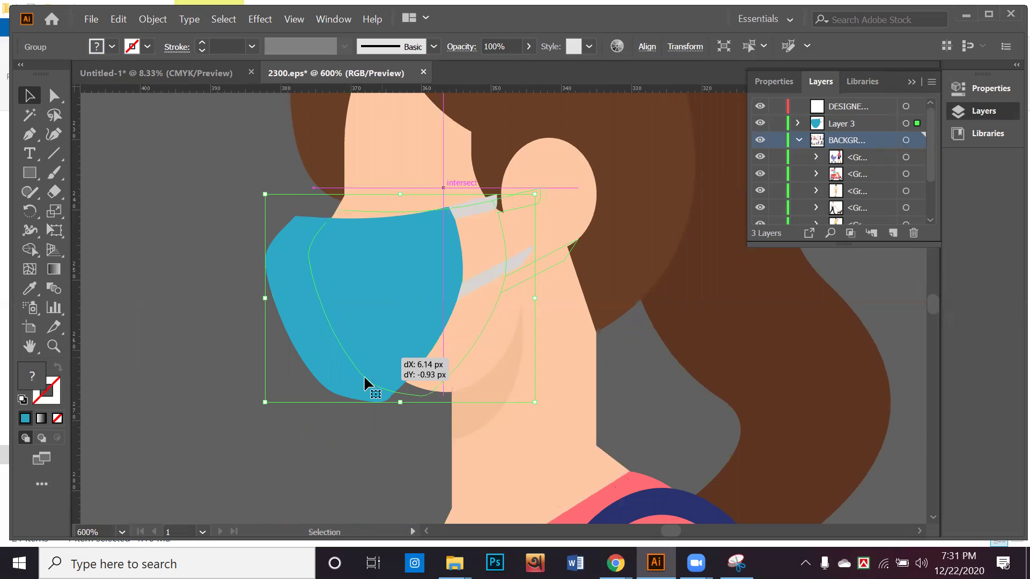
{"action": "left_click", "coordinate": [310, 430]}
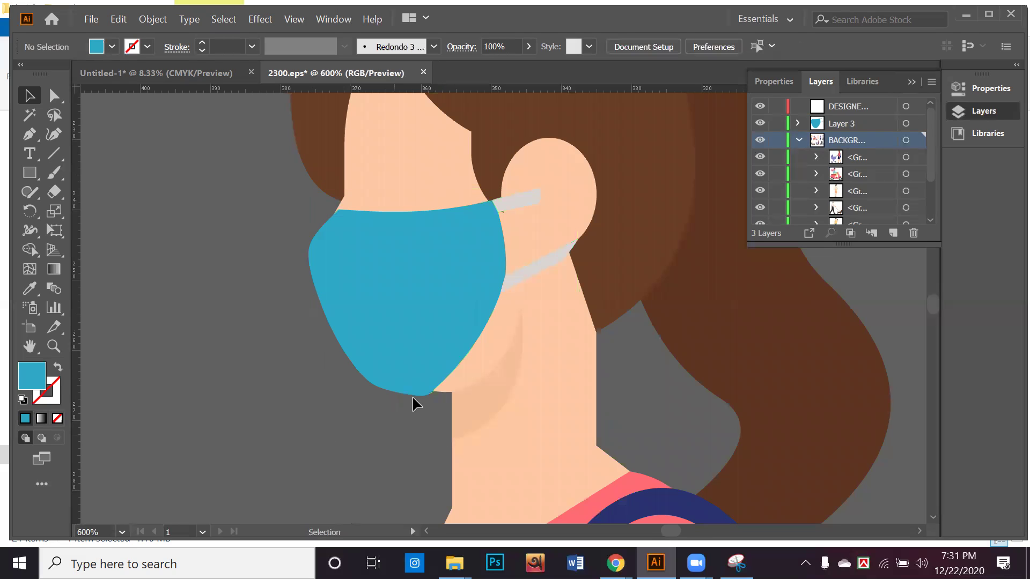
Step: Rotate the mask slightly counter-clockwise to follow the angle of the woman's face, then deselect it
{"action": "scroll", "coordinate": [387, 301], "scroll_direction": "up", "scroll_amount": 2}
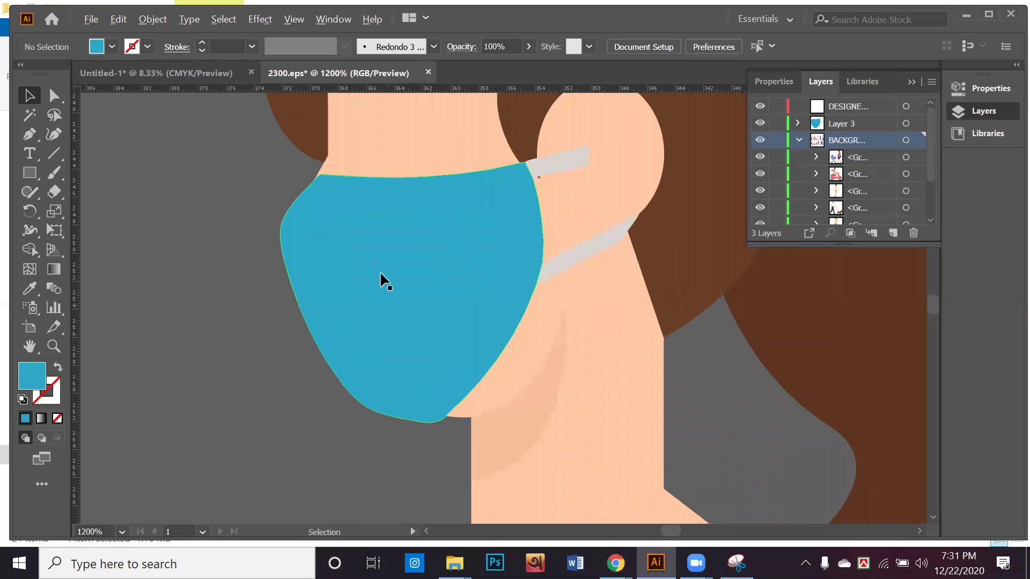
{"action": "scroll", "coordinate": [302, 285], "scroll_direction": "up", "scroll_amount": 3}
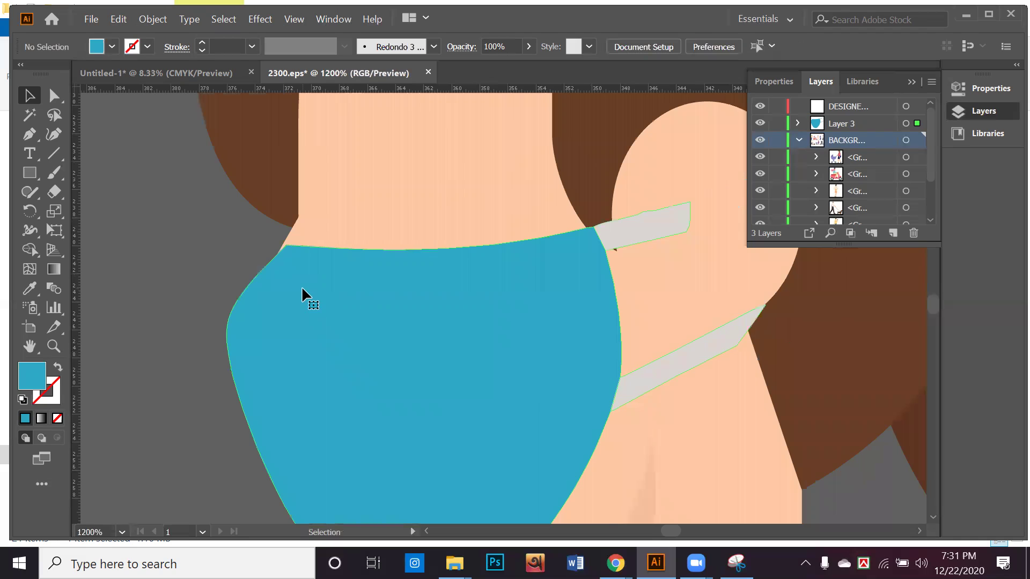
{"action": "left_click", "coordinate": [302, 288]}
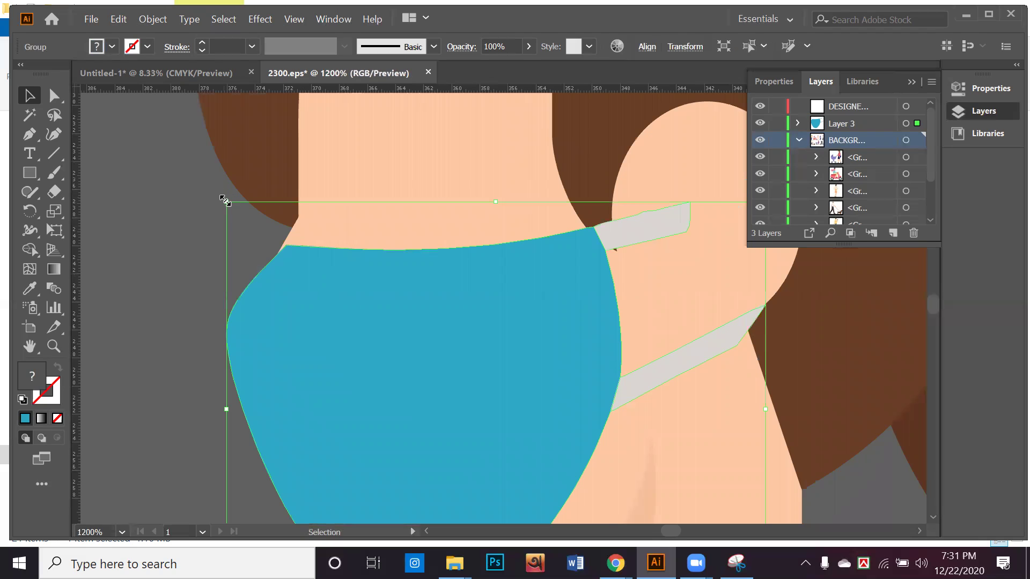
{"action": "left_click_drag", "start_coordinate": [220, 197], "coordinate": [212, 211]}
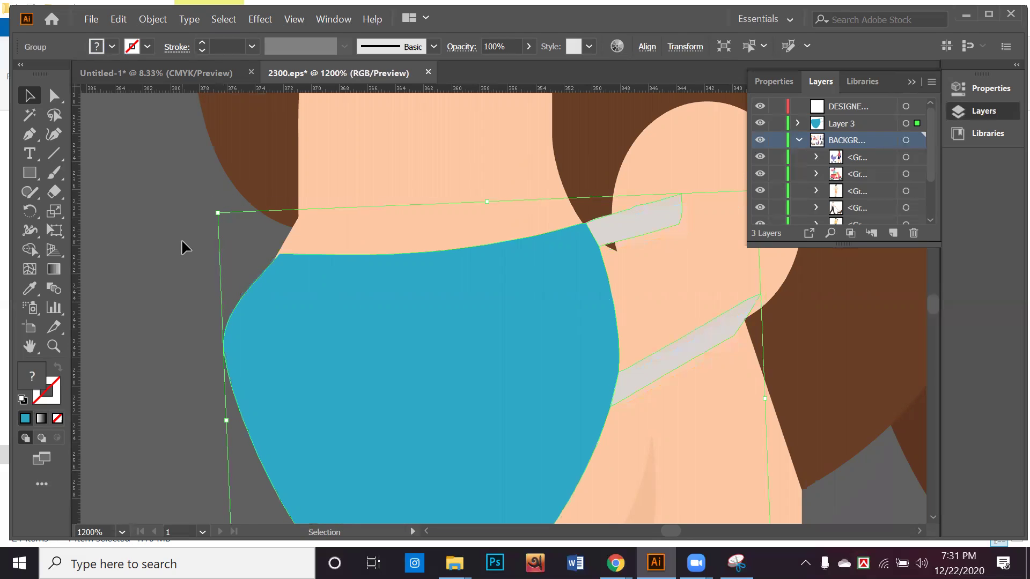
{"action": "left_click", "coordinate": [182, 240]}
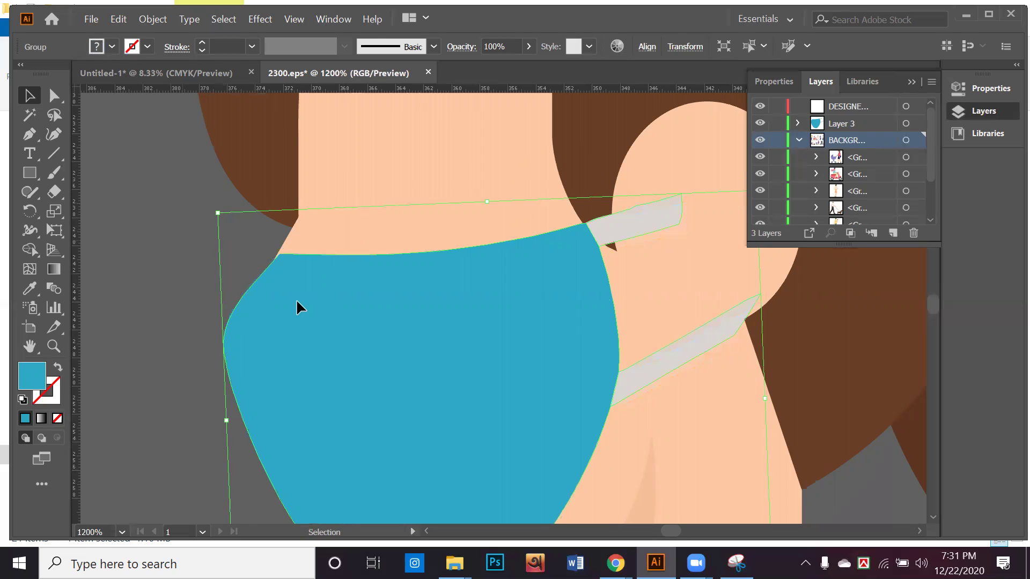
Step: Nudge the mask so its upper front corner meets the outline of the woman's face, and deselect it
{"action": "left_click", "coordinate": [286, 294]}
{"action": "scroll", "coordinate": [286, 294], "scroll_direction": "up", "scroll_amount": 3}
{"action": "left_click_drag", "start_coordinate": [284, 231], "coordinate": [279, 232]}
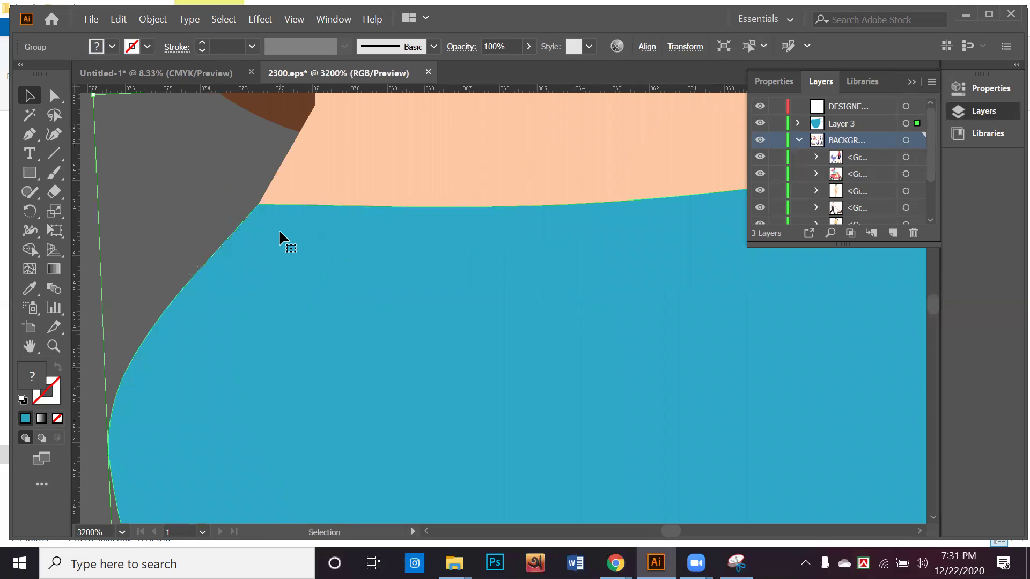
{"action": "left_click", "coordinate": [239, 234]}
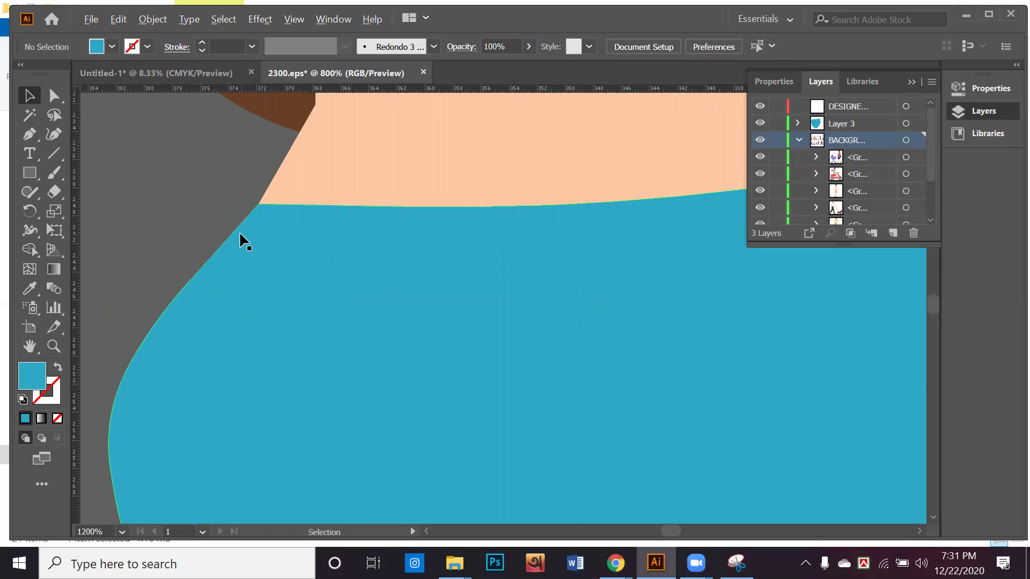
{"action": "scroll", "coordinate": [240, 236], "scroll_direction": "down", "scroll_amount": 4}
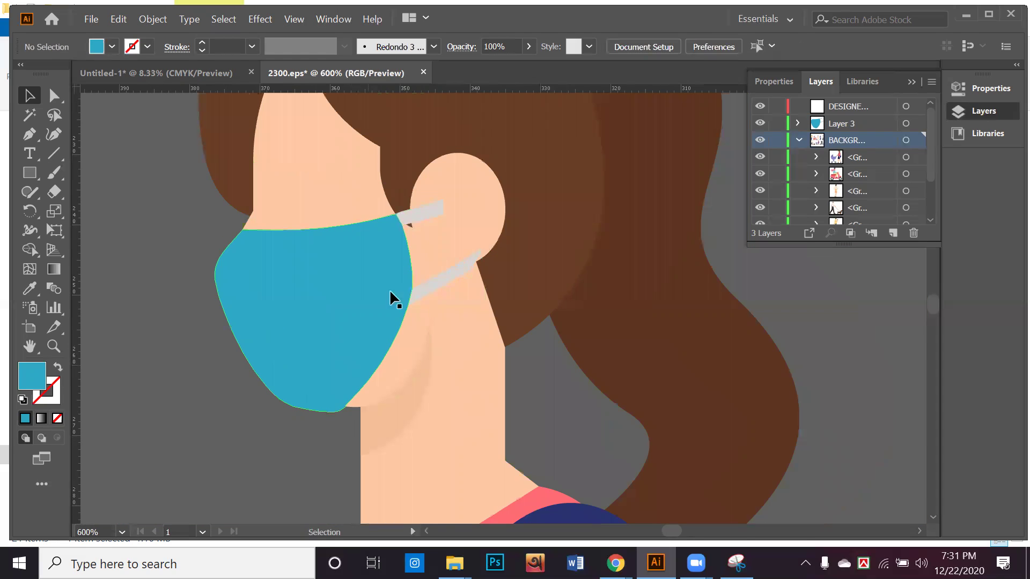
Step: Ungroup the combined artwork to separate the woman from the pram
{"action": "scroll", "coordinate": [436, 275], "scroll_direction": "up", "scroll_amount": 2}
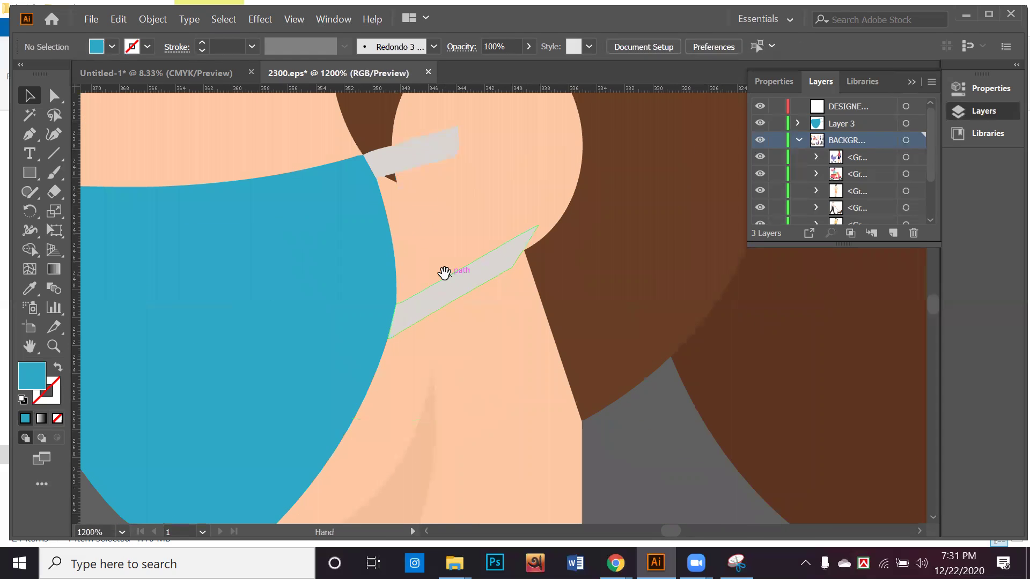
{"action": "left_click_drag", "start_coordinate": [357, 288], "coordinate": [333, 301]}
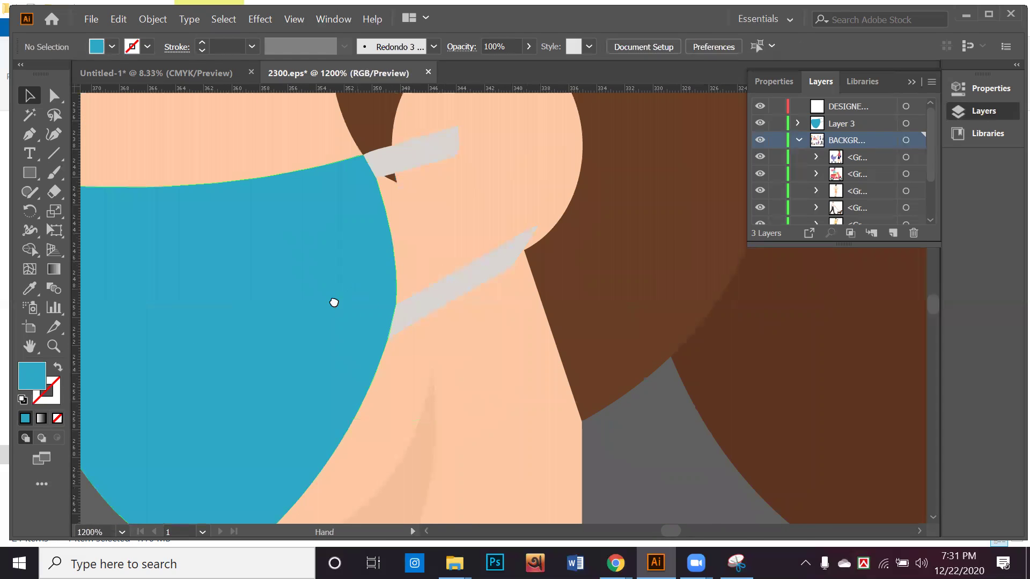
{"action": "left_click", "coordinate": [452, 170]}
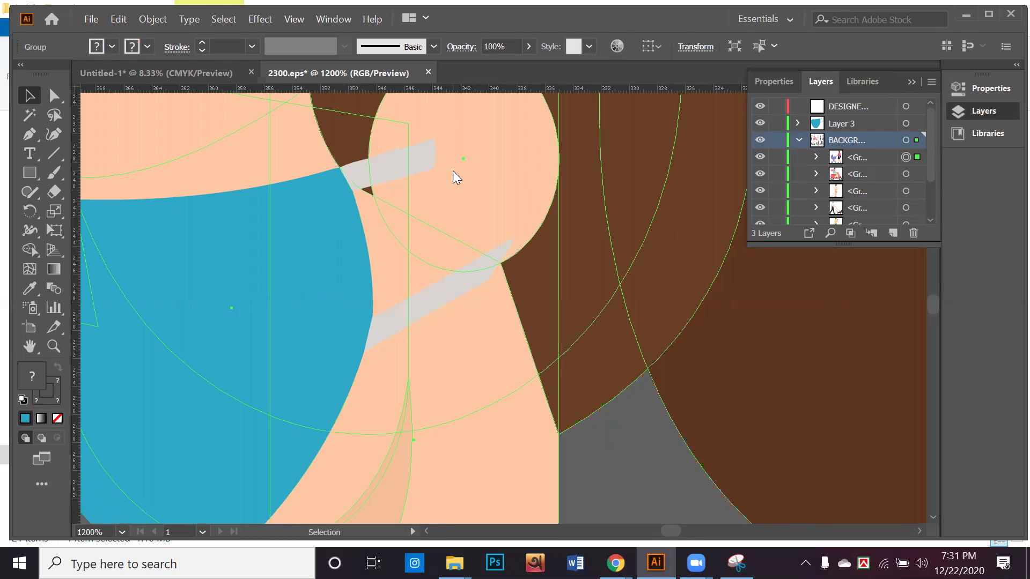
{"action": "right_click", "coordinate": [453, 171]}
{"action": "left_click", "coordinate": [496, 292]}
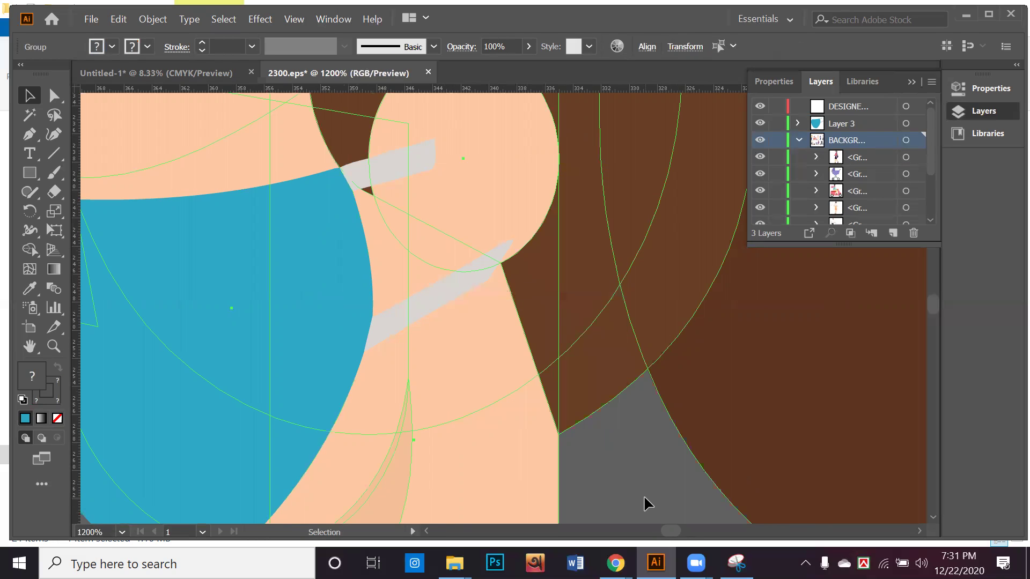
Step: Ungroup the woman's figure two more levels so her ear is a separate path, and clear the selection
{"action": "key", "text": "ctrl+shift+a"}
{"action": "left_click", "coordinate": [485, 210]}
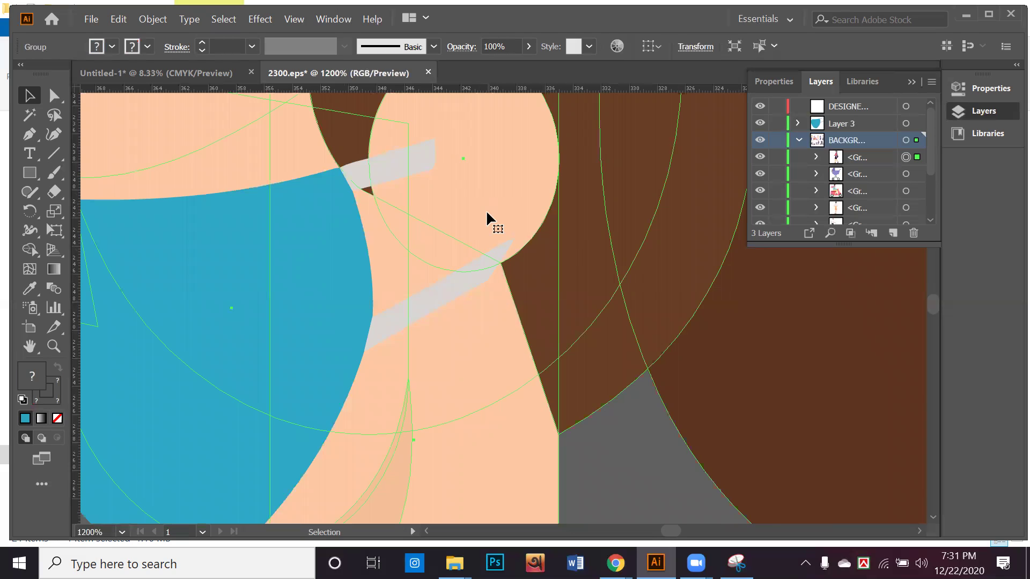
{"action": "right_click", "coordinate": [487, 212]}
{"action": "left_click", "coordinate": [529, 335]}
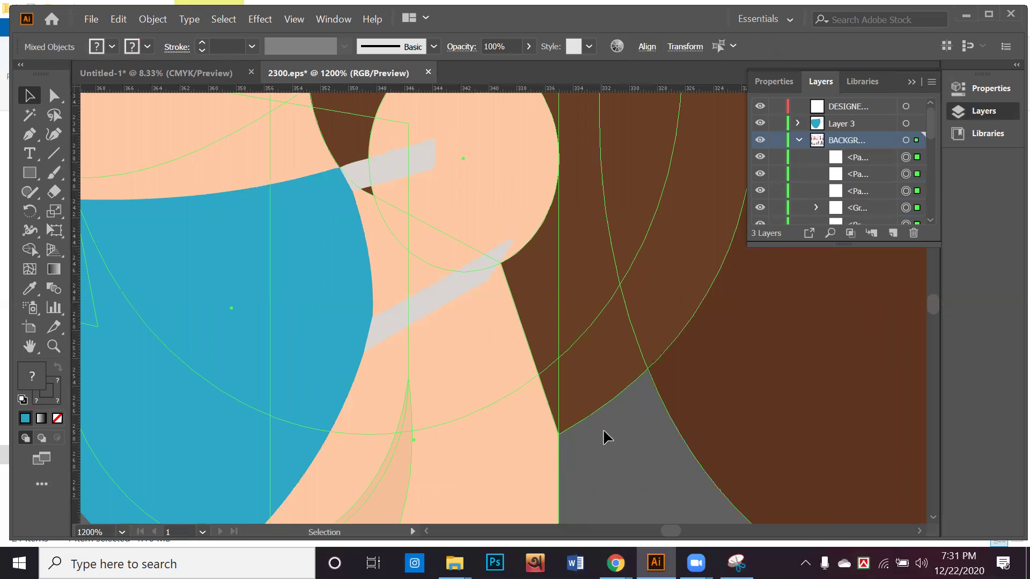
{"action": "key", "text": "ctrl+shift+a"}
{"action": "left_click", "coordinate": [476, 162]}
{"action": "right_click", "coordinate": [476, 162]}
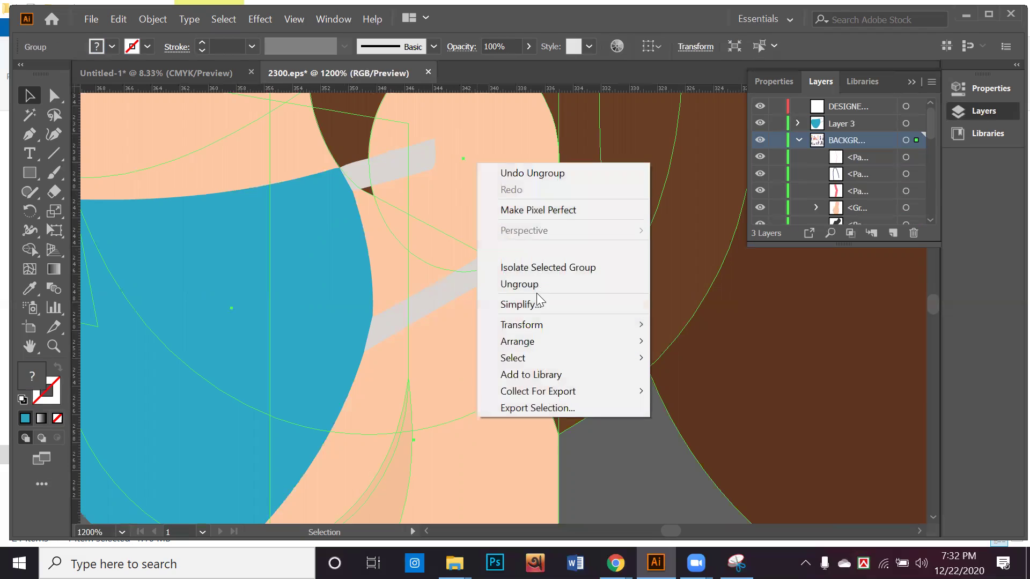
{"action": "left_click", "coordinate": [531, 289]}
{"action": "key", "text": "ctrl+shift+a"}
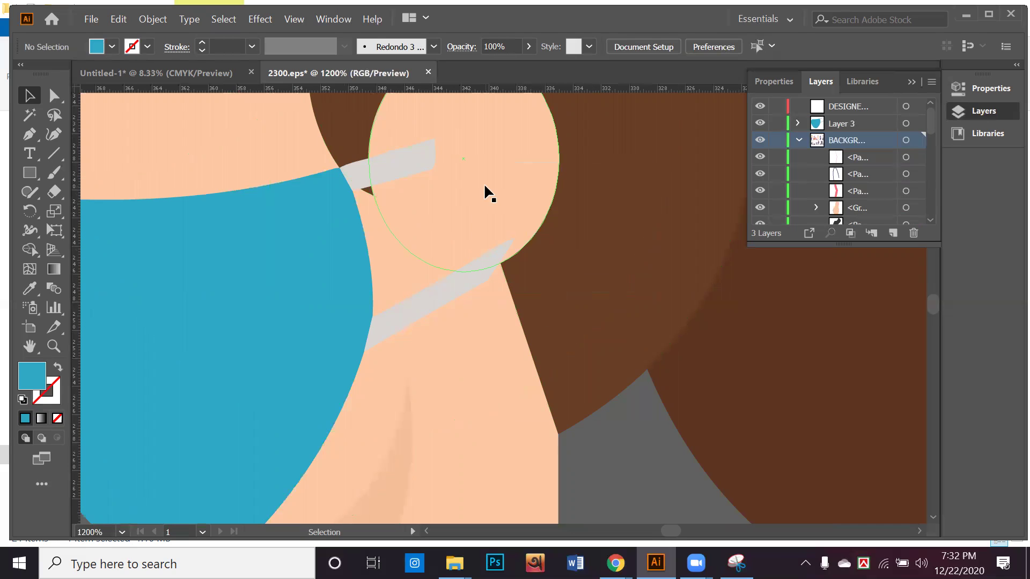
Step: Bring the woman's ear path to the front of the BACKGROUND layer's stacking order
{"action": "left_click", "coordinate": [484, 182]}
{"action": "right_click", "coordinate": [485, 186]}
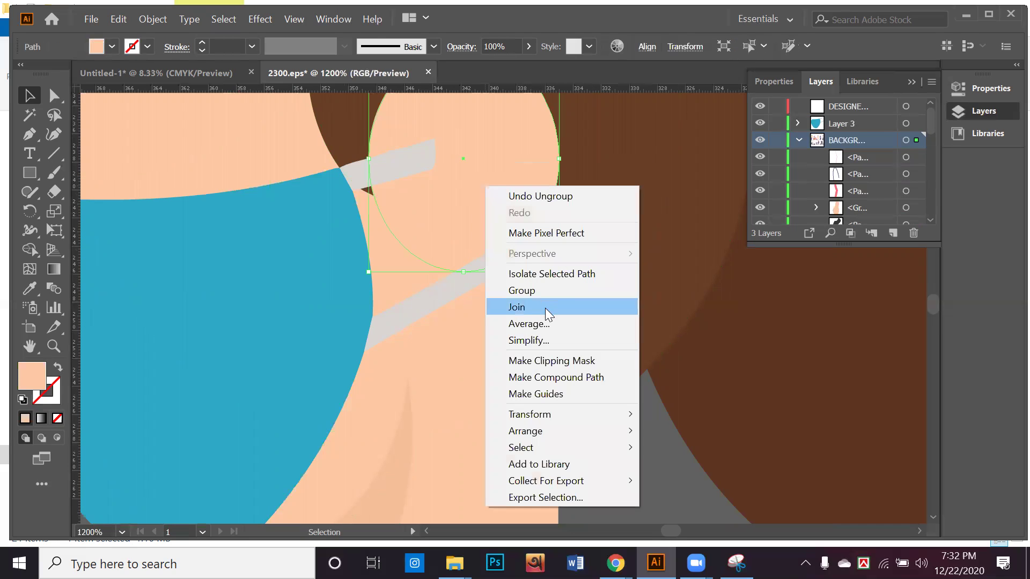
{"action": "mouse_move", "coordinate": [570, 426]}
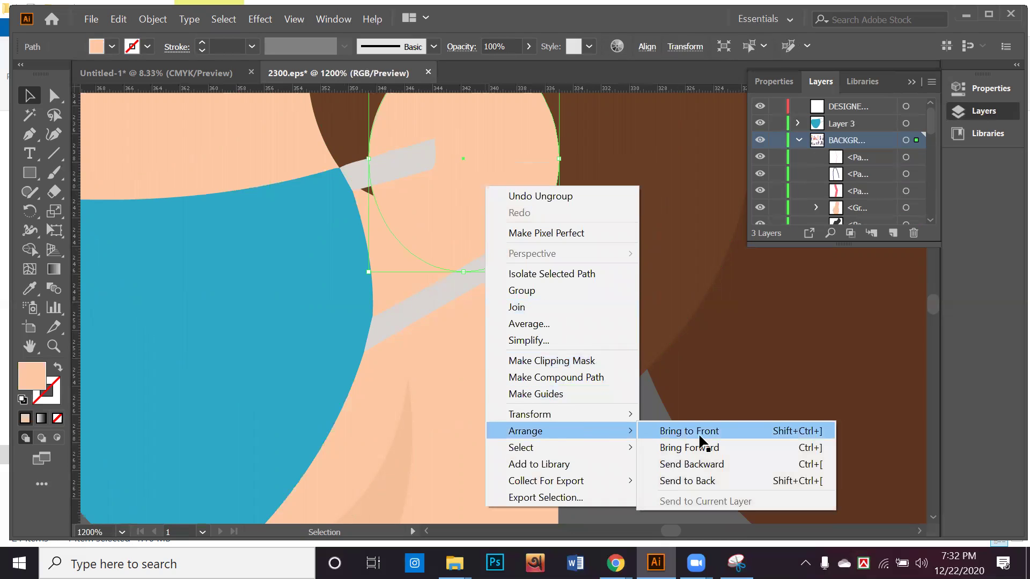
{"action": "left_click", "coordinate": [698, 433]}
{"action": "key", "text": "ctrl+shift+a"}
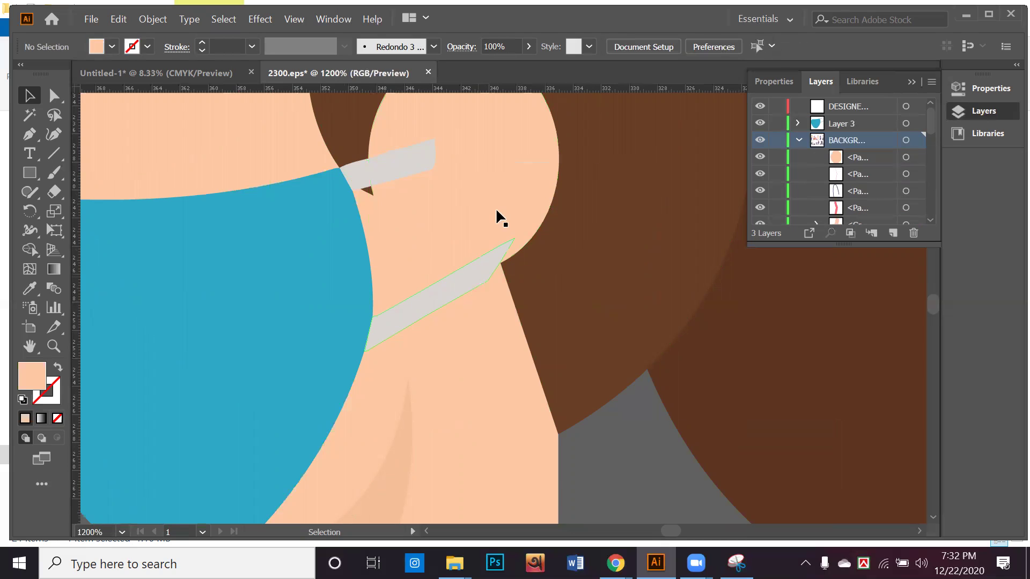
{"action": "right_click", "coordinate": [494, 184]}
{"action": "mouse_move", "coordinate": [555, 433]}
{"action": "left_click", "coordinate": [674, 432]}
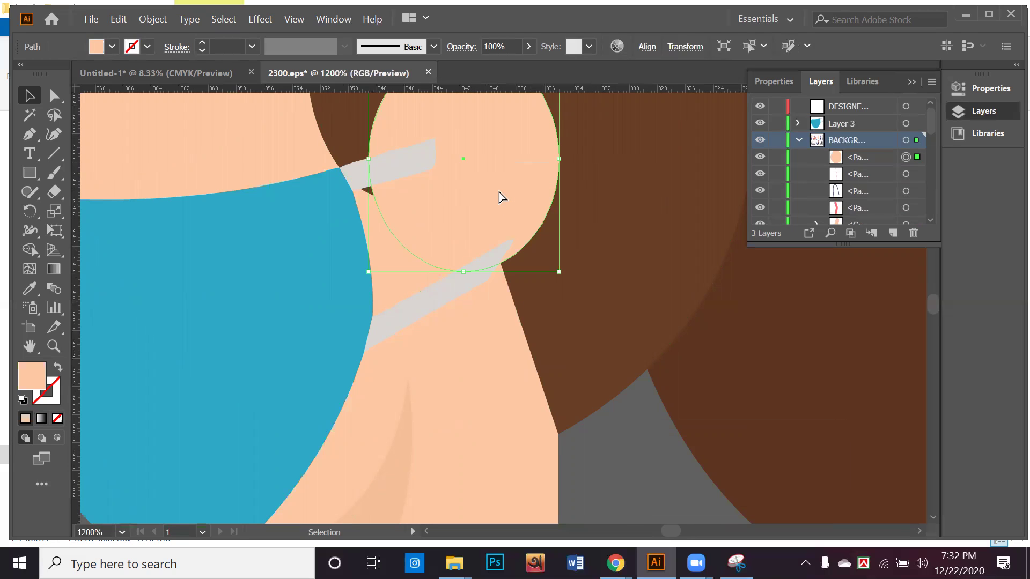
Step: Try sending the ear path several levels backward in the BACKGROUND layer and bring it forward to the top again
{"action": "key", "text": "a"}
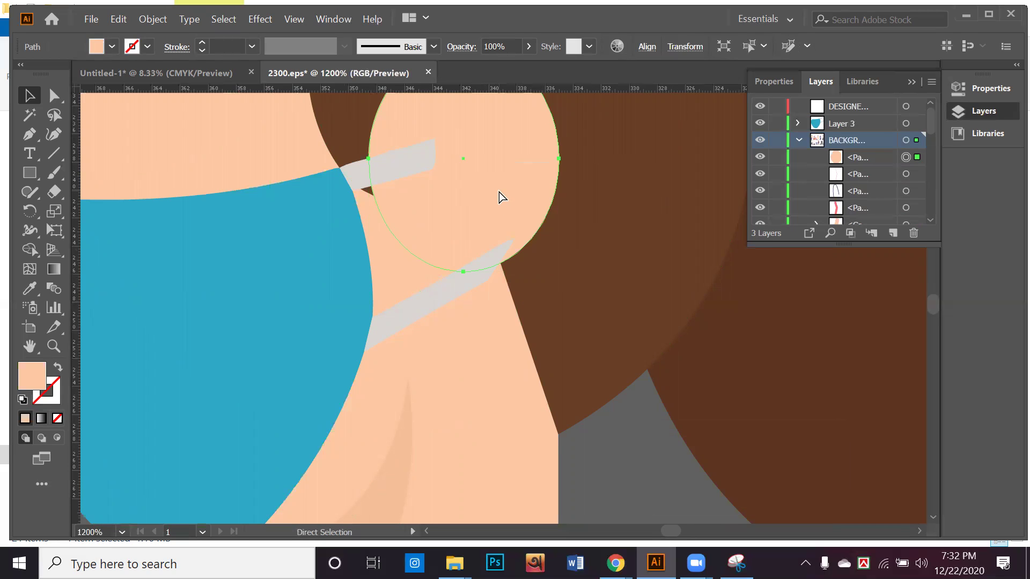
{"action": "key", "text": "ctrl"}
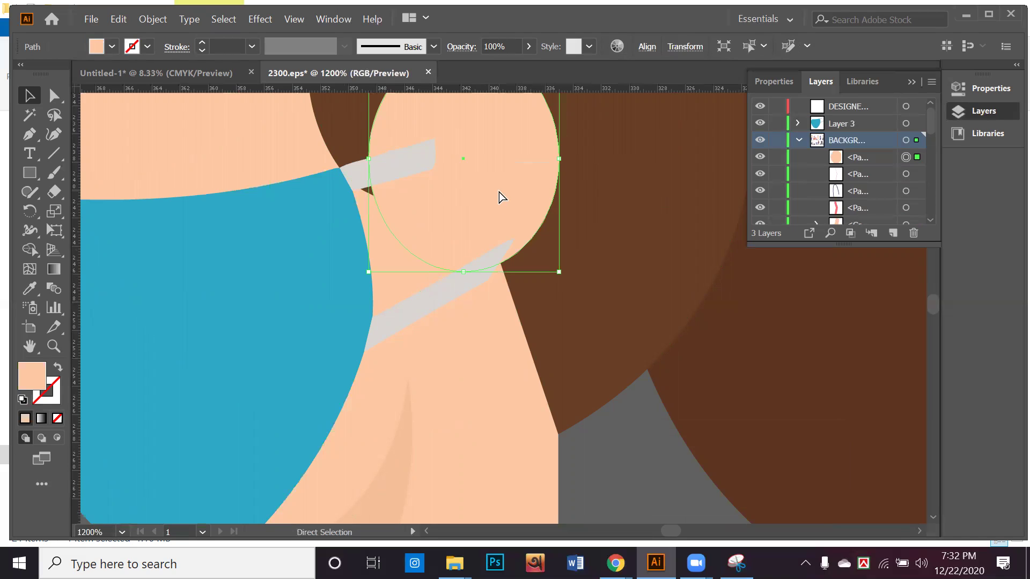
{"action": "key", "text": "ctrl+["}
{"action": "key", "text": "ctrl+["}
{"action": "key", "text": "ctrl+["}
{"action": "key", "text": "ctrl+["}
{"action": "key", "text": "ctrl+["}
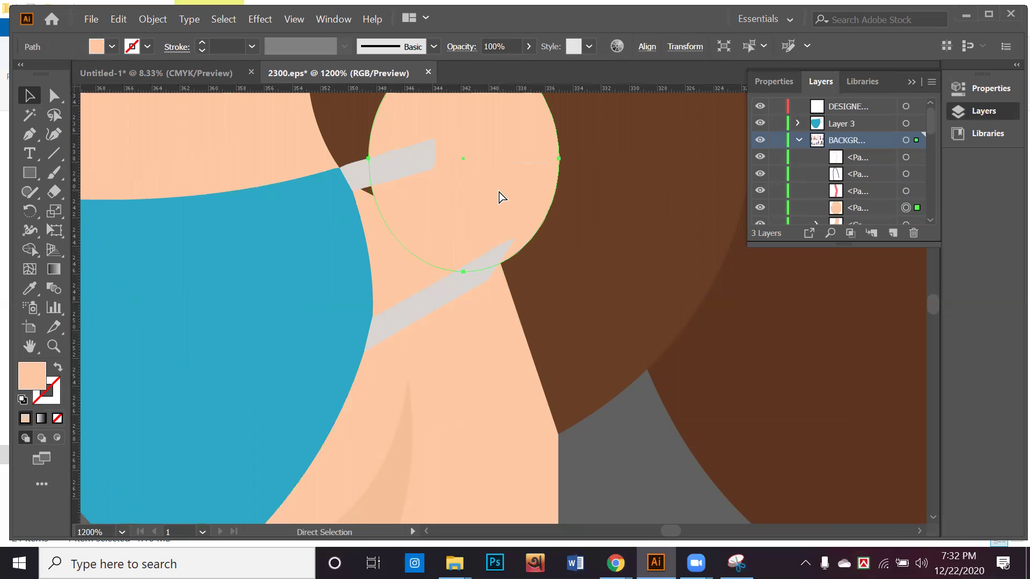
{"action": "key", "text": "ctrl+]"}
{"action": "key", "text": "ctrl+]"}
{"action": "key", "text": "ctrl+]"}
{"action": "key", "text": "ctrl+]"}
{"action": "key", "text": "ctrl+]"}
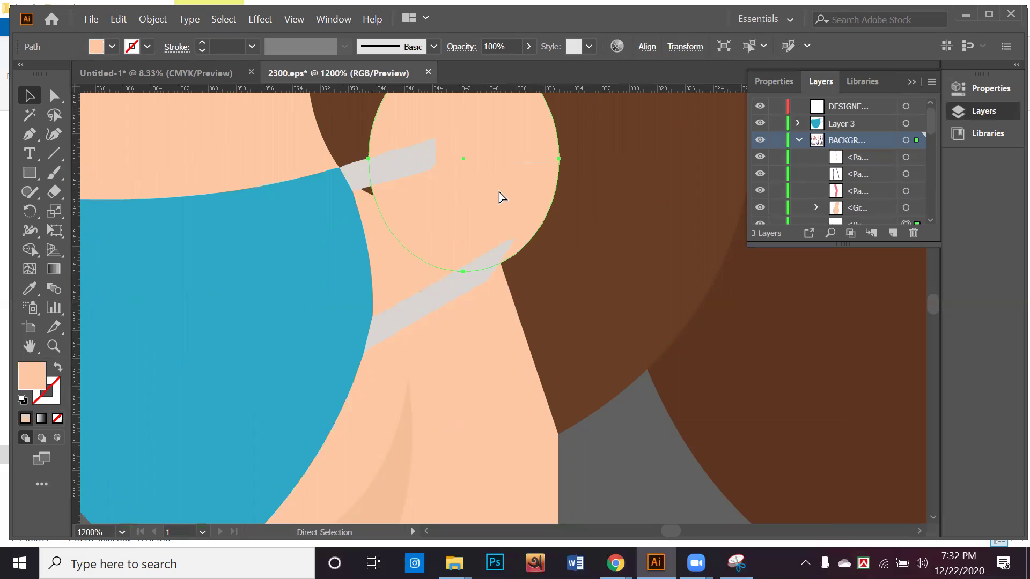
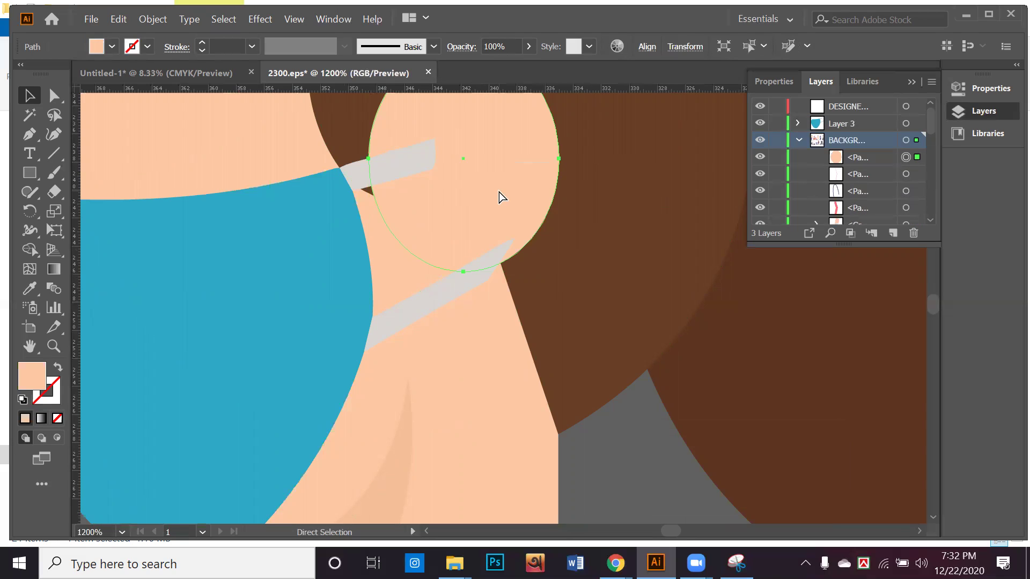
Step: Move Layer 3 with the mask into the BACKGROUND layer, bring the ear path in front of it, and clear the selection
{"action": "left_click", "coordinate": [848, 124]}
{"action": "left_click_drag", "start_coordinate": [850, 122], "coordinate": [845, 144]}
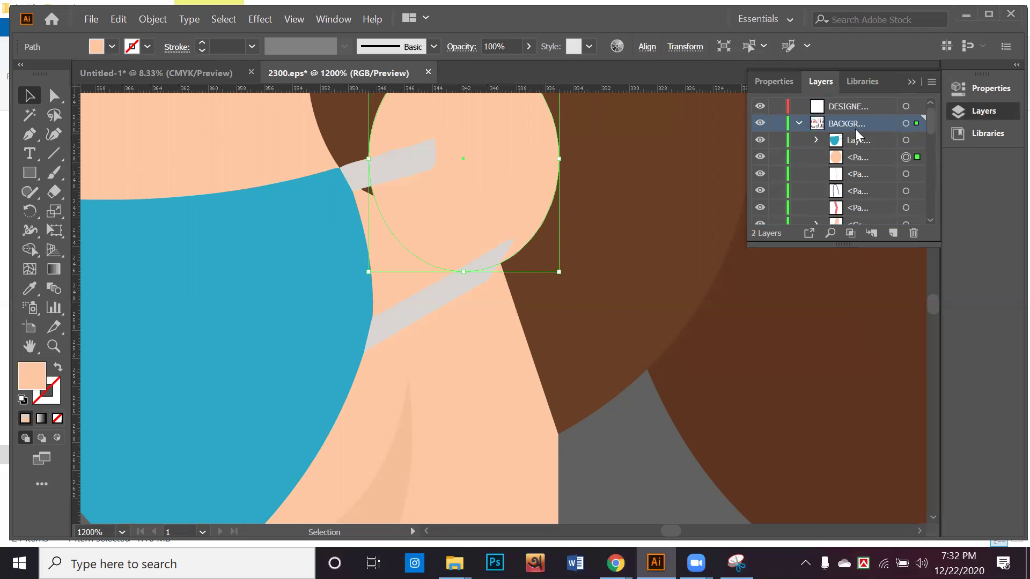
{"action": "left_click", "coordinate": [864, 156]}
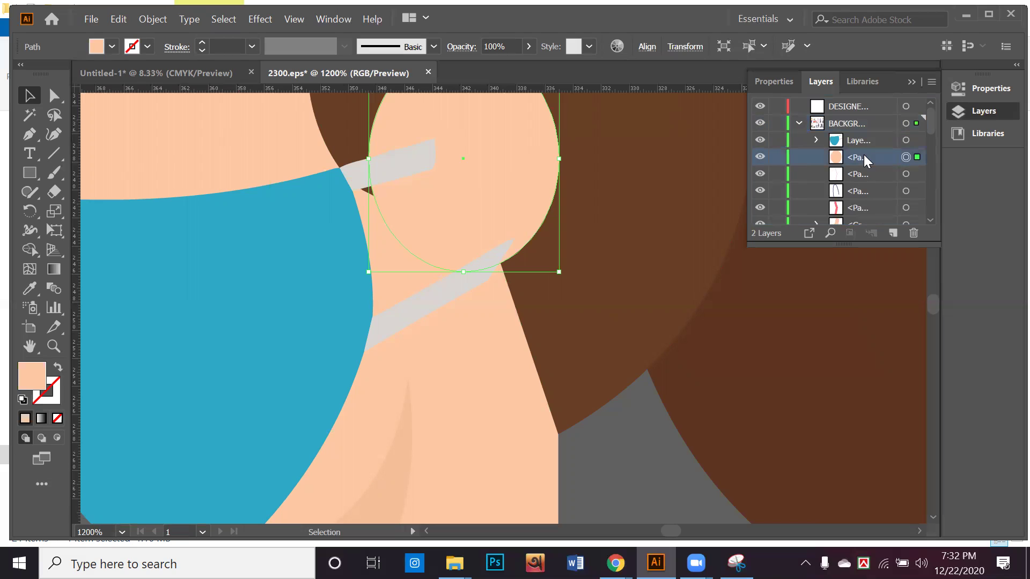
{"action": "key", "text": "ctrl+shift+bracketright"}
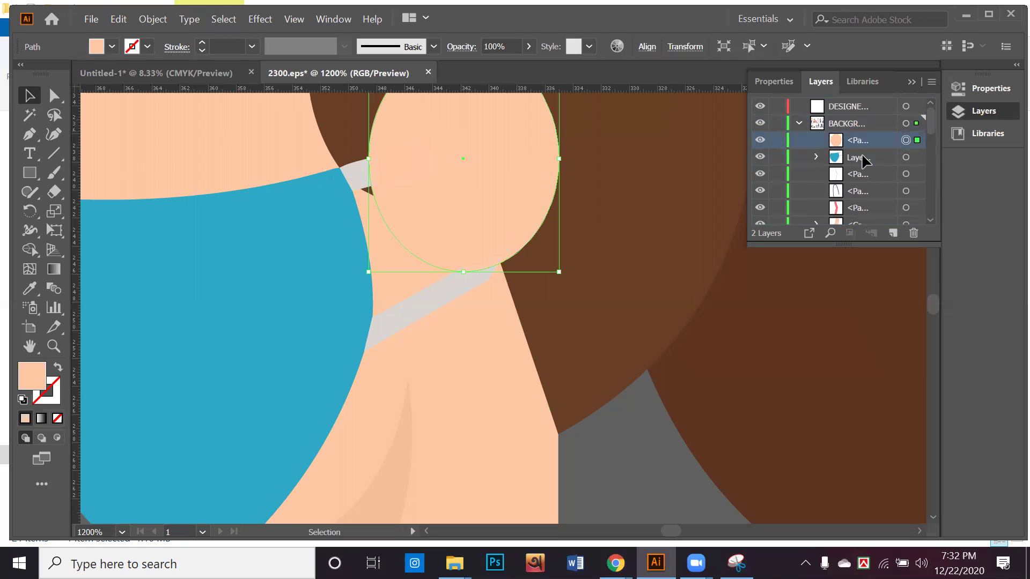
{"action": "key", "text": "ctrl+shift+a"}
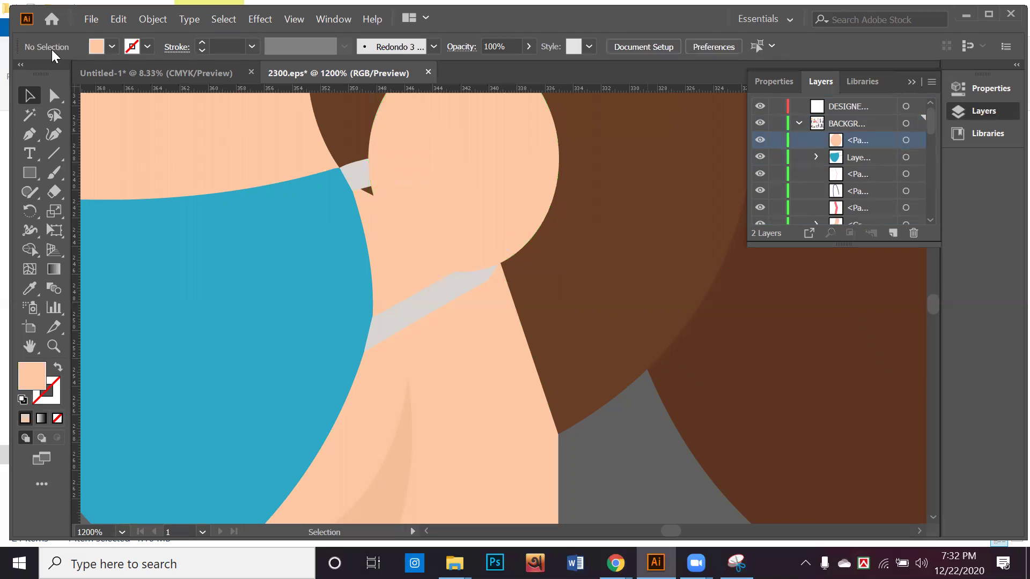
Step: Reshape the mask's lower strap by moving its end anchor behind the woman's ear, and clear the selection
{"action": "left_click", "coordinate": [53, 95]}
{"action": "left_click", "coordinate": [489, 281]}
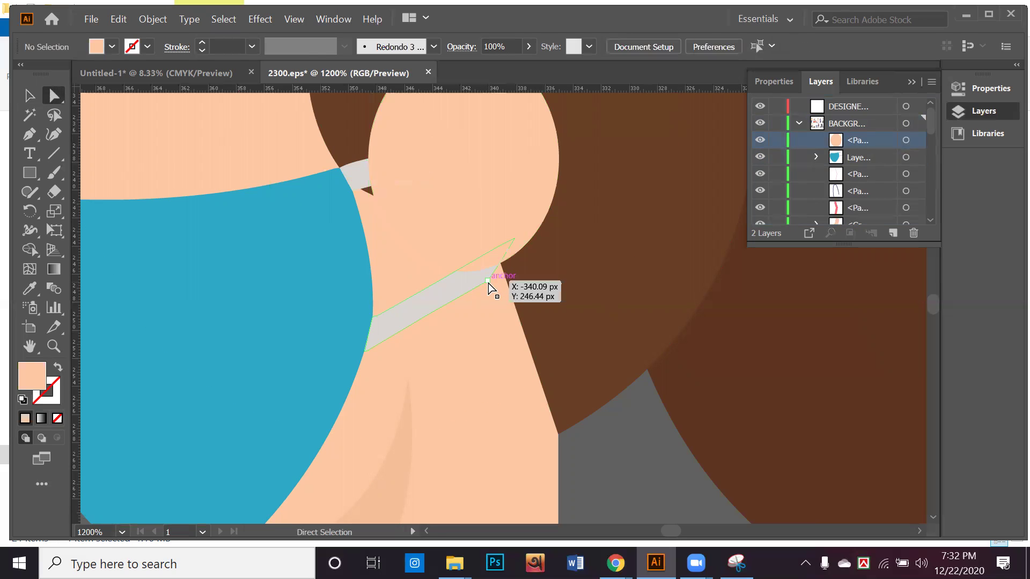
{"action": "left_click_drag", "start_coordinate": [501, 275], "coordinate": [513, 273]}
{"action": "key", "text": "ctrl+shift+a"}
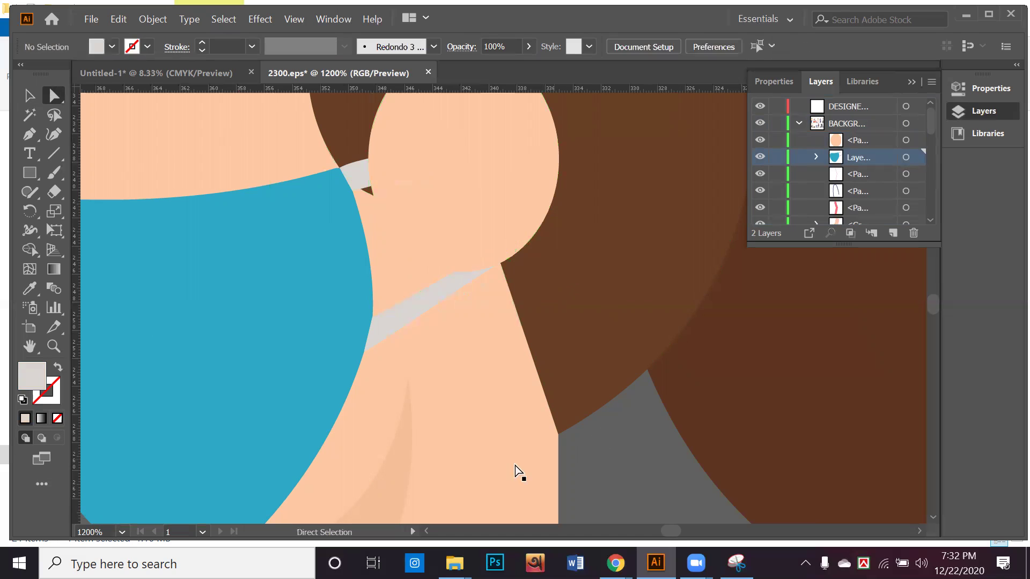
{"action": "scroll", "coordinate": [280, 311], "scroll_direction": "down", "scroll_amount": 5}
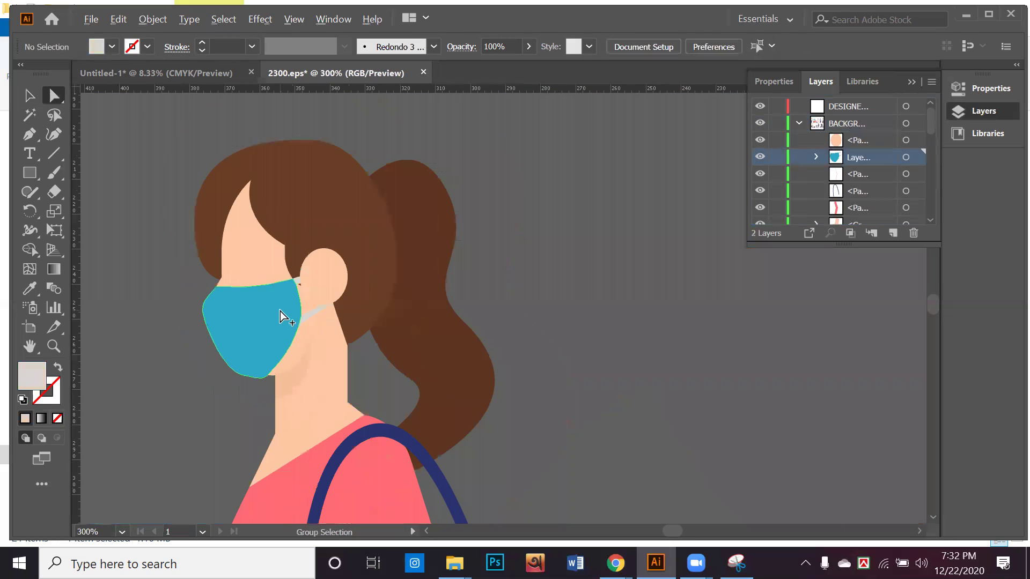
{"action": "scroll", "coordinate": [280, 312], "scroll_direction": "down", "scroll_amount": 1}
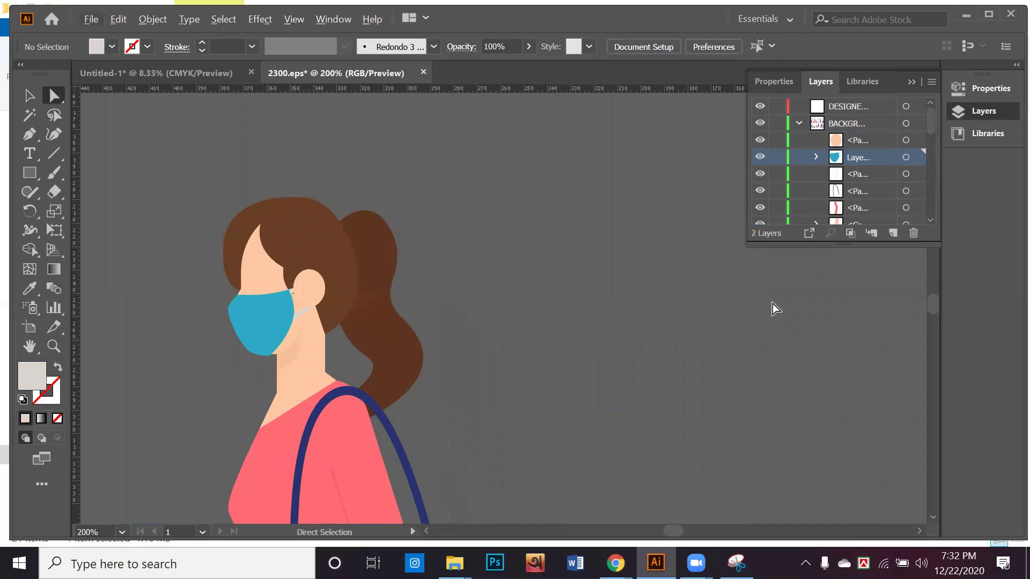
{"action": "scroll", "coordinate": [315, 324], "scroll_direction": "up", "scroll_amount": 3}
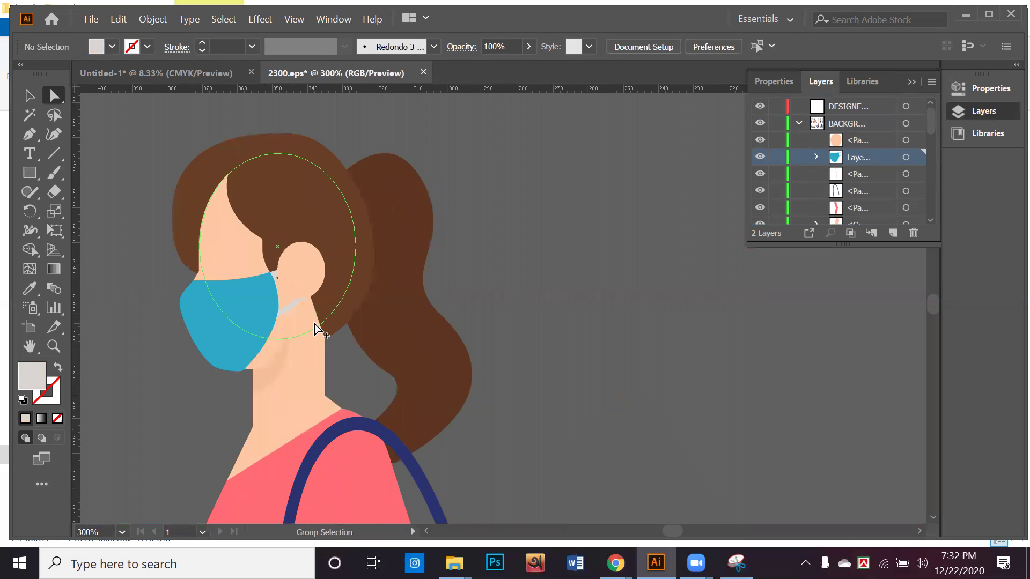
{"action": "left_click_drag", "start_coordinate": [298, 308], "coordinate": [643, 316]}
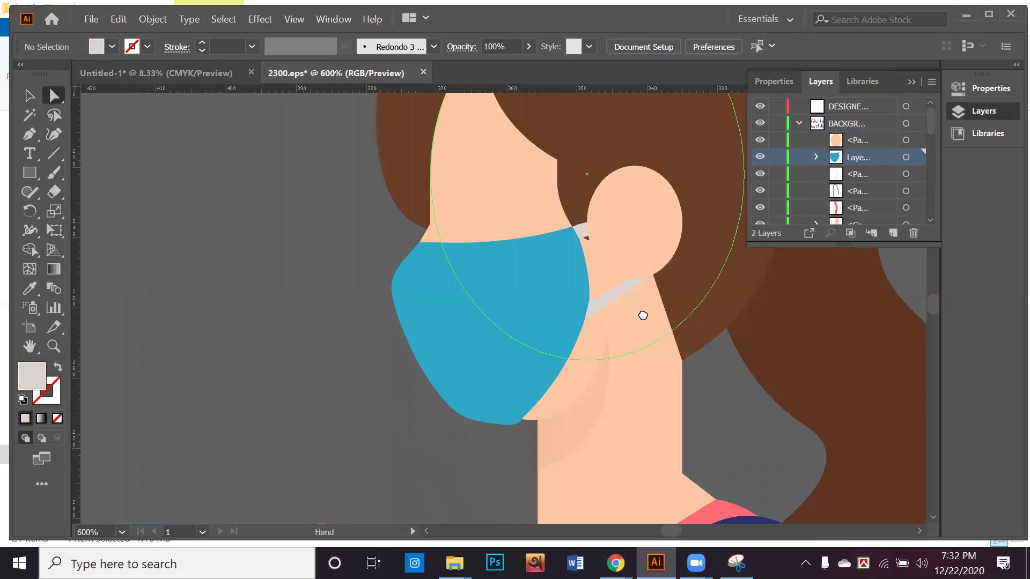
Step: Duplicate the blue mask group into the empty space above the pram and clear the selection
{"action": "left_click", "coordinate": [30, 96]}
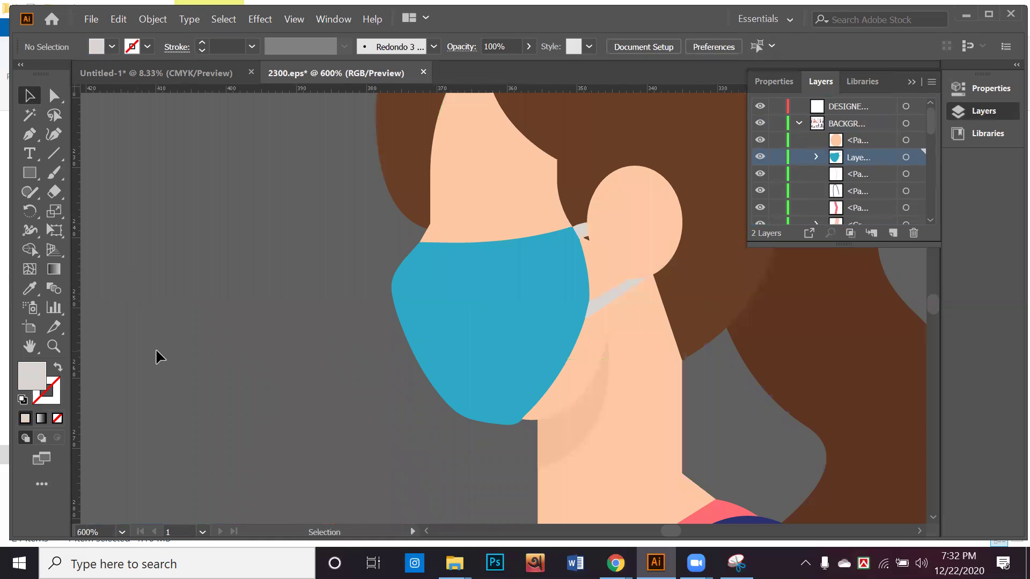
{"action": "left_click", "coordinate": [520, 388]}
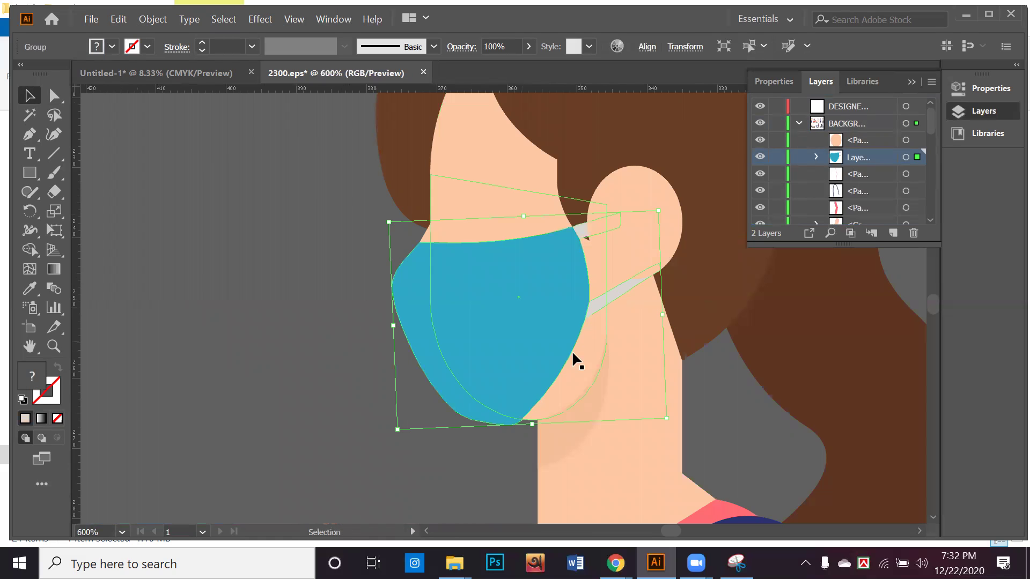
{"action": "left_click", "coordinate": [615, 296]}
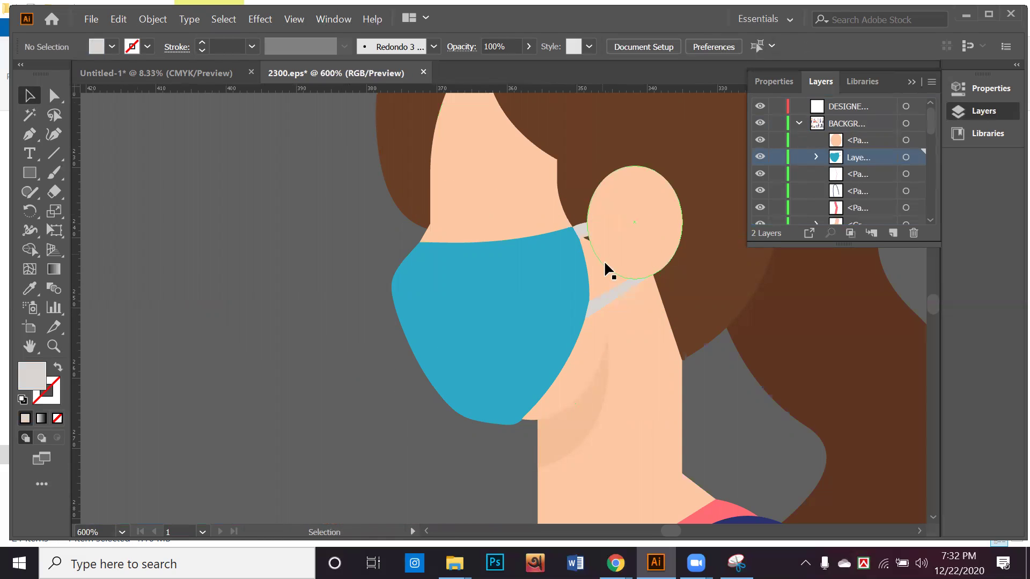
{"action": "left_click", "coordinate": [463, 269]}
{"action": "scroll", "coordinate": [462, 268], "scroll_direction": "down", "scroll_amount": 6}
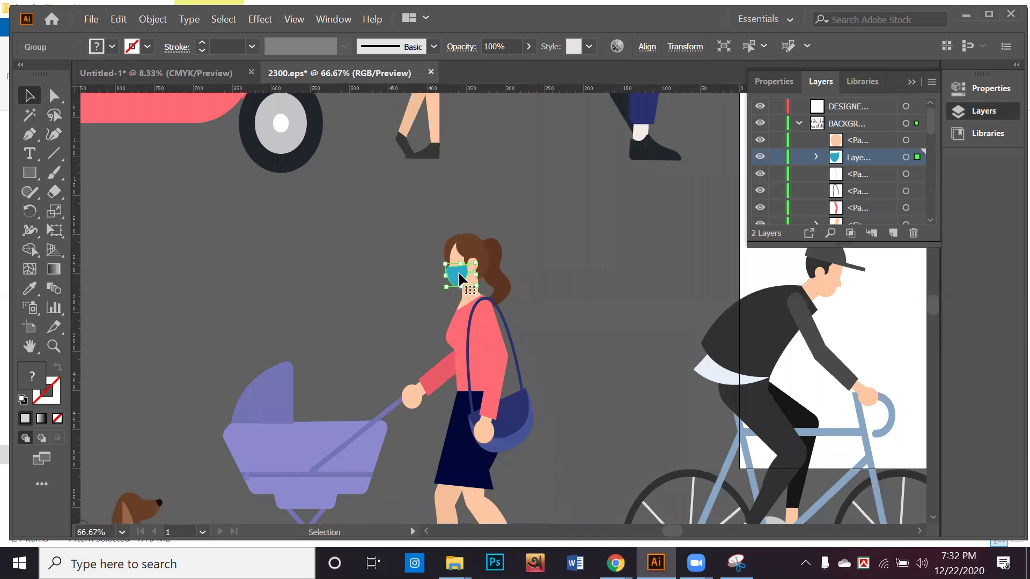
{"action": "left_click_drag", "start_coordinate": [462, 278], "coordinate": [185, 261]}
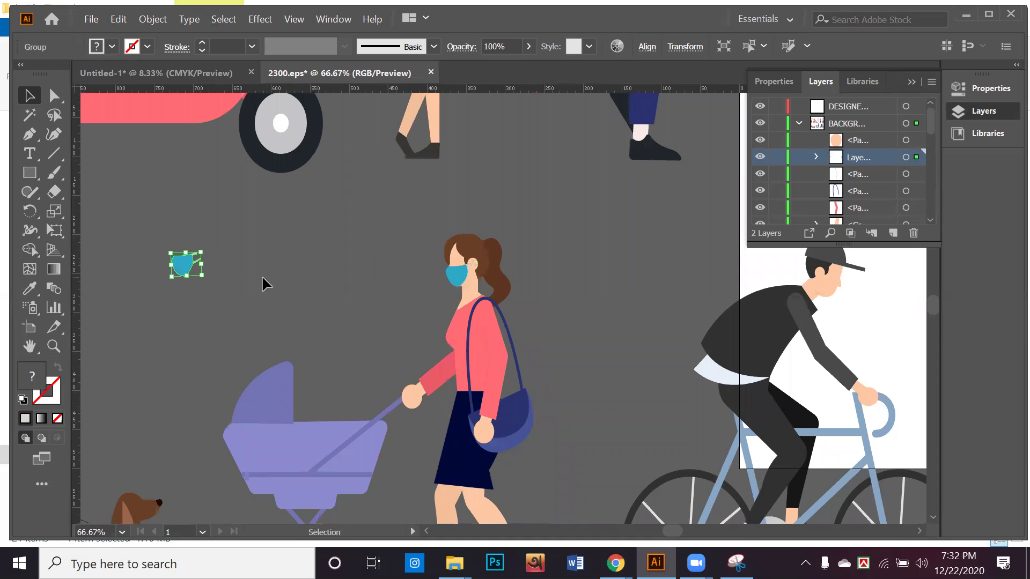
{"action": "left_click", "coordinate": [234, 255]}
Step: Ungroup the mask on the woman's face so its parts can be edited separately
{"action": "scroll", "coordinate": [234, 263], "scroll_direction": "down", "scroll_amount": 2}
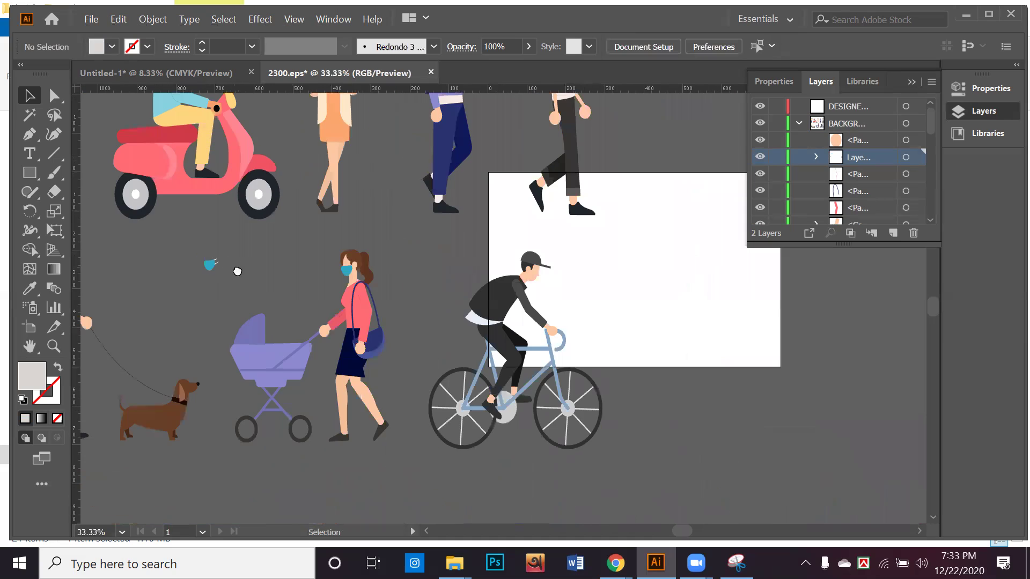
{"action": "left_click_drag", "start_coordinate": [234, 265], "coordinate": [358, 301]}
{"action": "scroll", "coordinate": [442, 326], "scroll_direction": "up", "scroll_amount": 2}
{"action": "scroll", "coordinate": [330, 317], "scroll_direction": "up", "scroll_amount": 2}
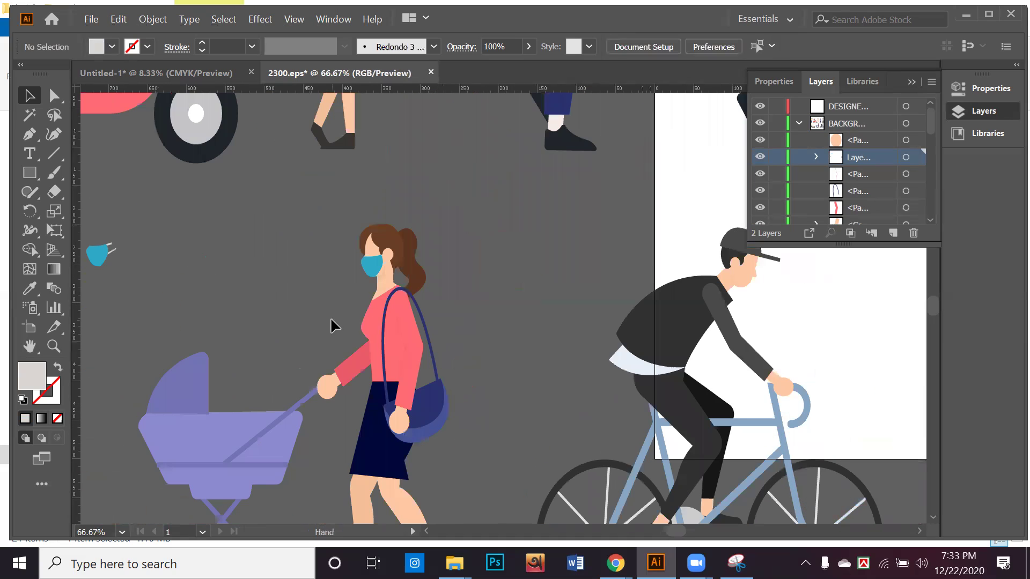
{"action": "scroll", "coordinate": [351, 313], "scroll_direction": "up", "scroll_amount": 1}
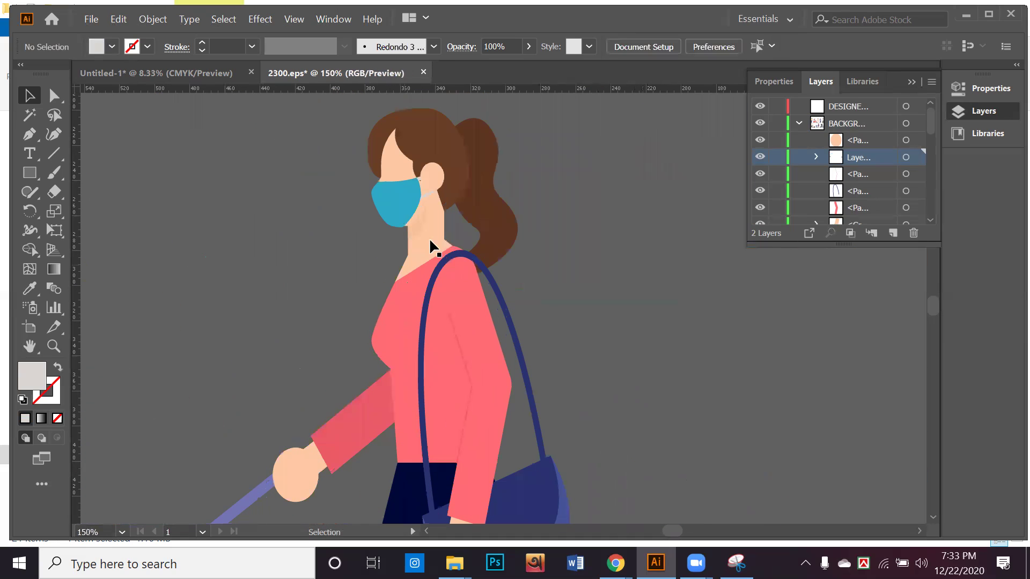
{"action": "left_click", "coordinate": [398, 215]}
{"action": "right_click", "coordinate": [395, 210]}
{"action": "left_click", "coordinate": [439, 331]}
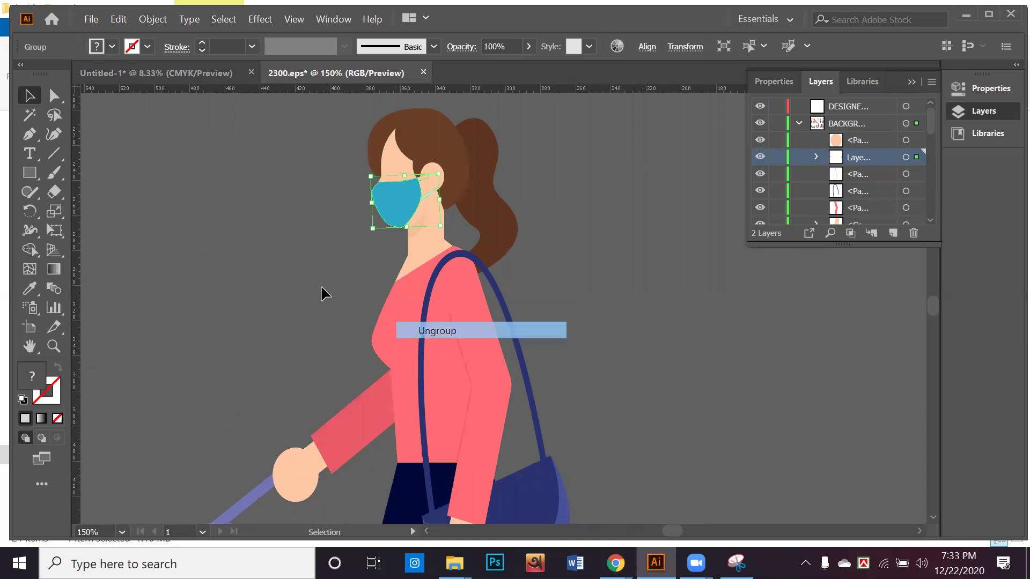
Step: Recolour the woman's mask by sampling the navy bag and finally the purple pram handle, and clear the selection
{"action": "left_click", "coordinate": [392, 208]}
{"action": "left_click", "coordinate": [28, 291]}
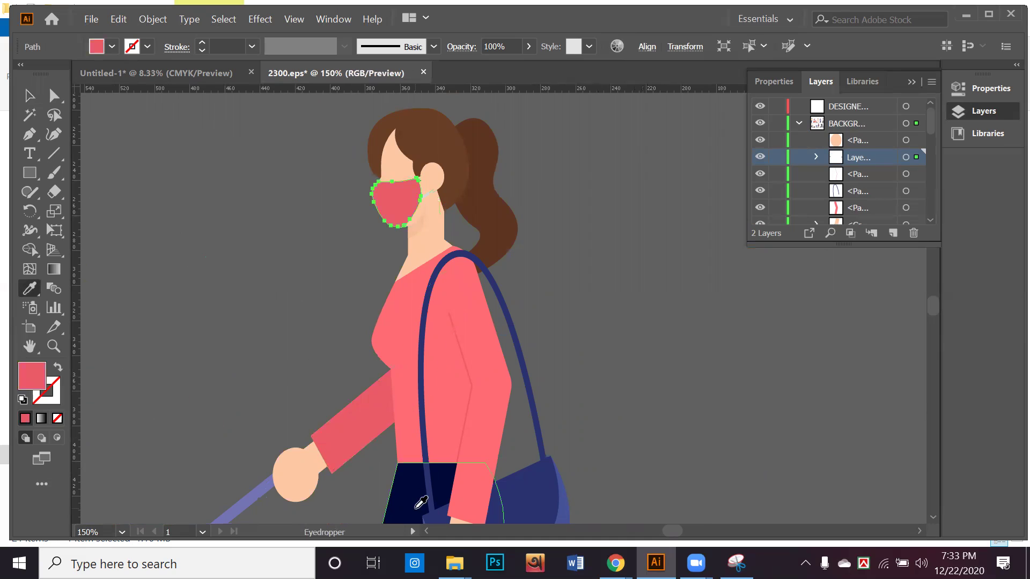
{"action": "left_click", "coordinate": [524, 488]}
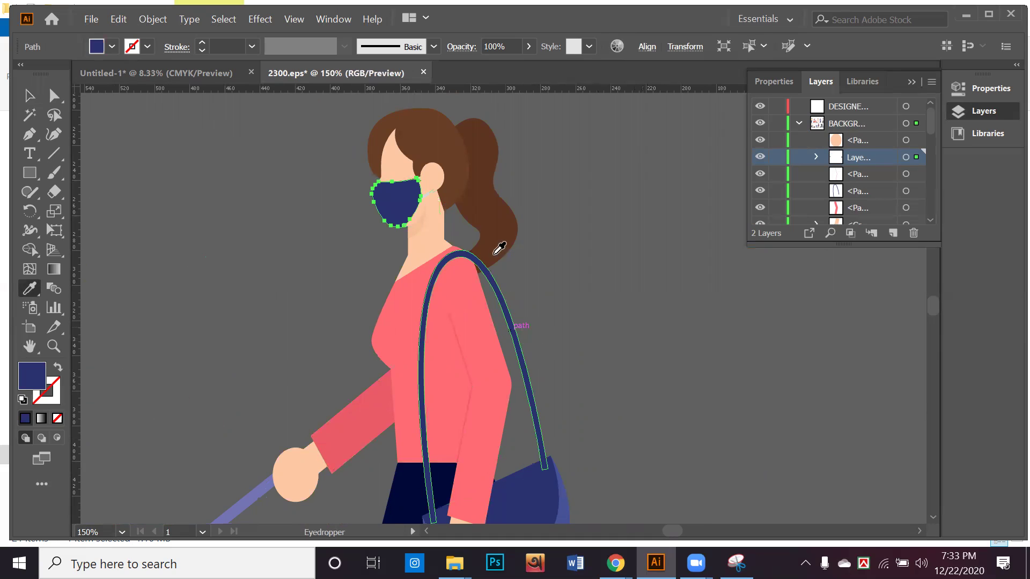
{"action": "key", "text": "space"}
{"action": "left_click_drag", "start_coordinate": [241, 350], "coordinate": [307, 220]}
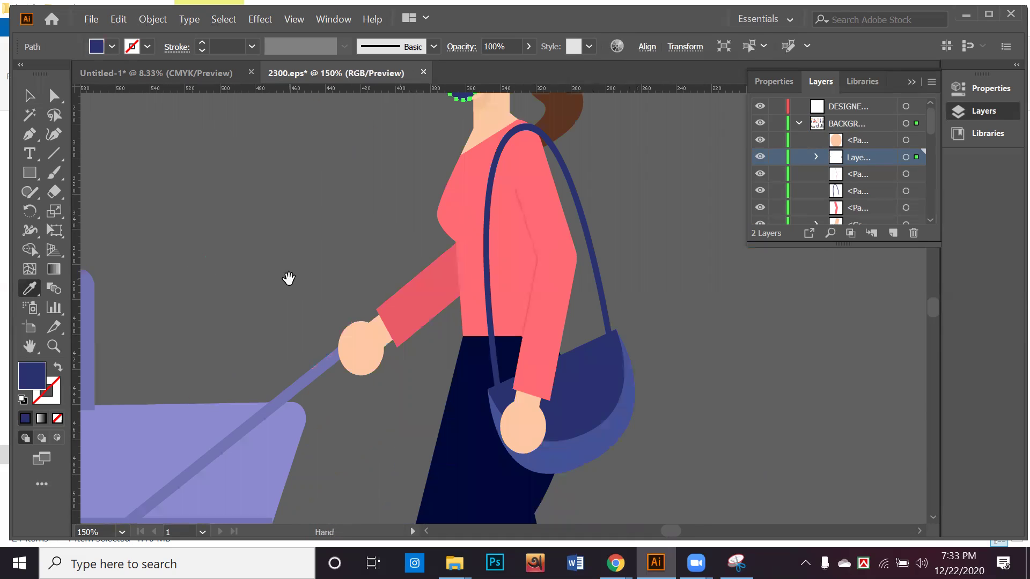
{"action": "left_click", "coordinate": [288, 395]}
{"action": "key", "text": "space"}
{"action": "left_click_drag", "start_coordinate": [271, 321], "coordinate": [245, 453]}
{"action": "left_click", "coordinate": [21, 100]}
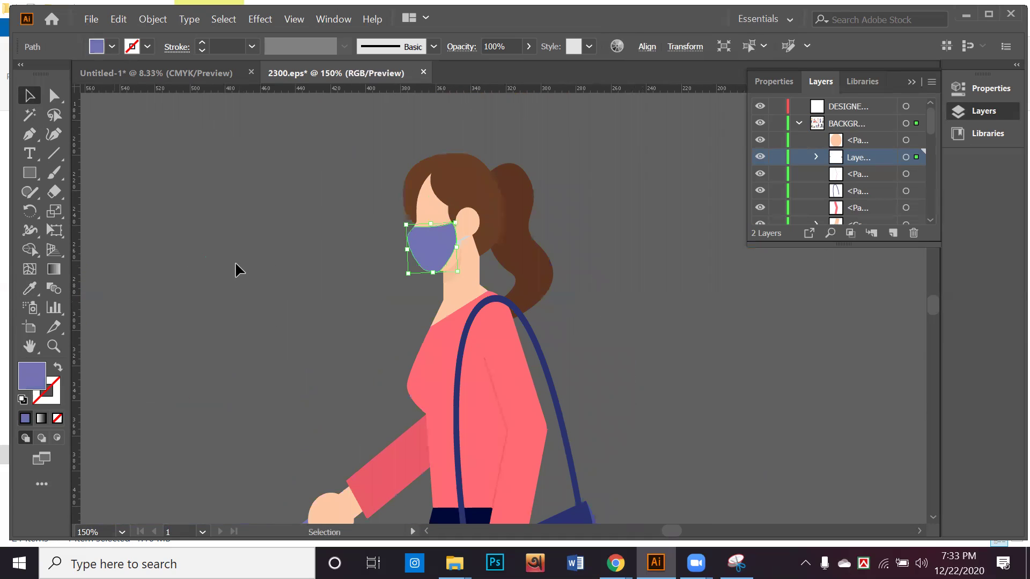
{"action": "left_click", "coordinate": [230, 303]}
Step: Move the spare blue mask group over to just in front of the bald man's face
{"action": "scroll", "coordinate": [230, 304], "scroll_direction": "down", "scroll_amount": 2}
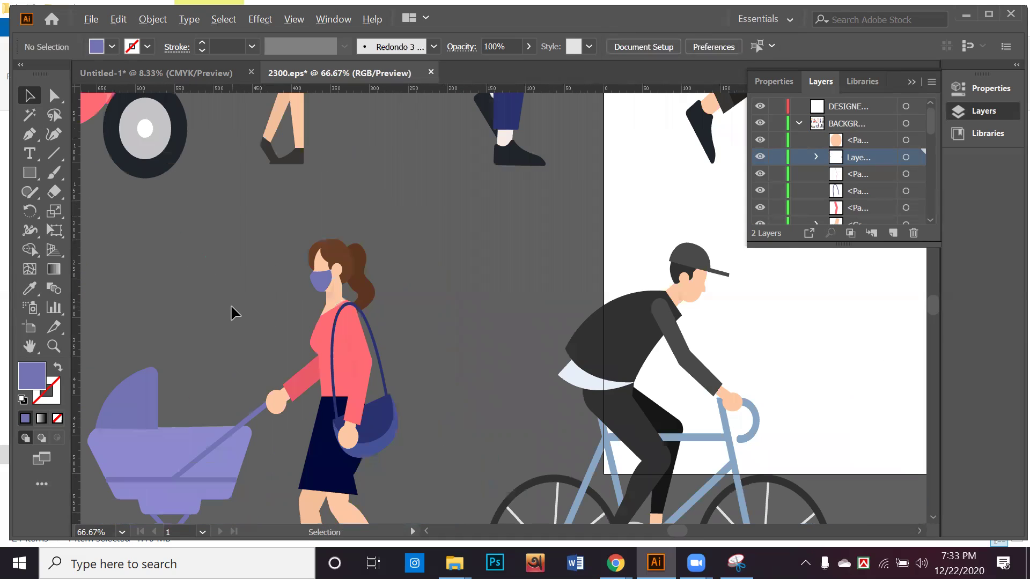
{"action": "key", "text": "space"}
{"action": "left_click_drag", "start_coordinate": [231, 305], "coordinate": [549, 327]}
{"action": "key", "text": "space"}
{"action": "left_click_drag", "start_coordinate": [411, 312], "coordinate": [552, 320]}
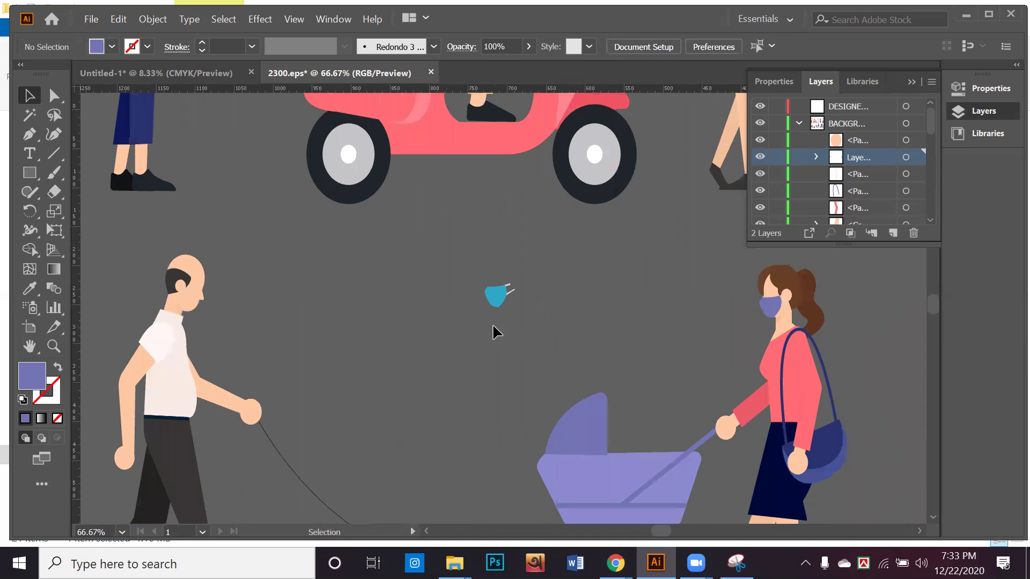
{"action": "right_click", "coordinate": [500, 302]}
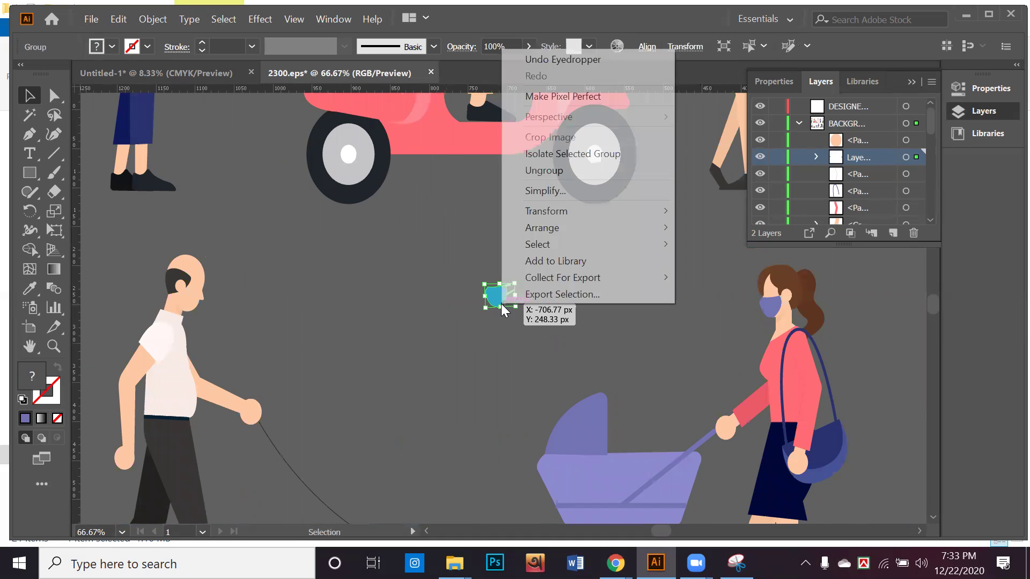
{"action": "left_click", "coordinate": [423, 305]}
{"action": "left_click", "coordinate": [452, 307]}
{"action": "scroll", "coordinate": [450, 307], "scroll_direction": "up", "scroll_amount": 1}
{"action": "key", "text": "space"}
{"action": "left_click_drag", "start_coordinate": [409, 309], "coordinate": [556, 319]}
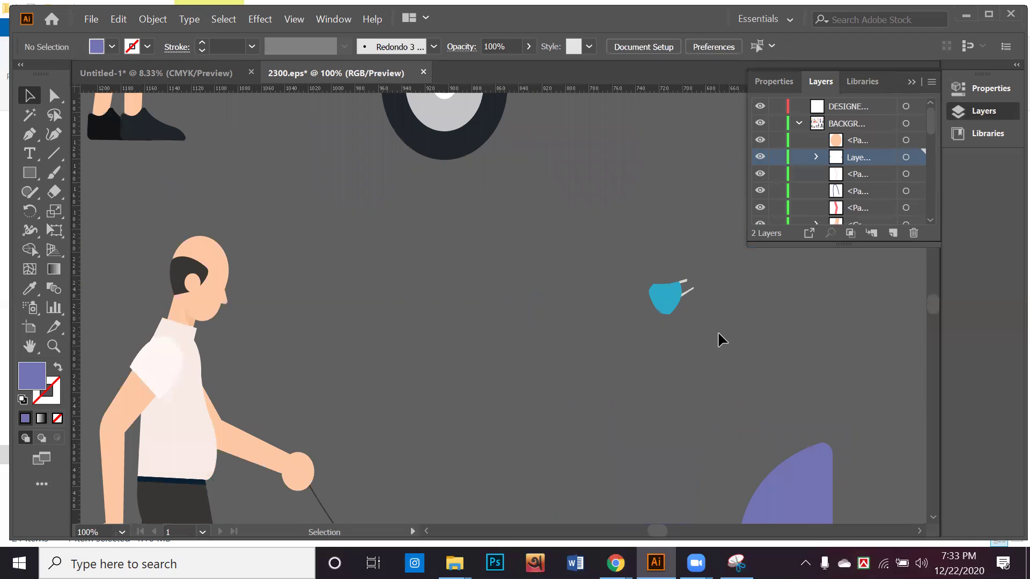
{"action": "key", "text": "space"}
{"action": "left_click_drag", "start_coordinate": [699, 336], "coordinate": [725, 337]}
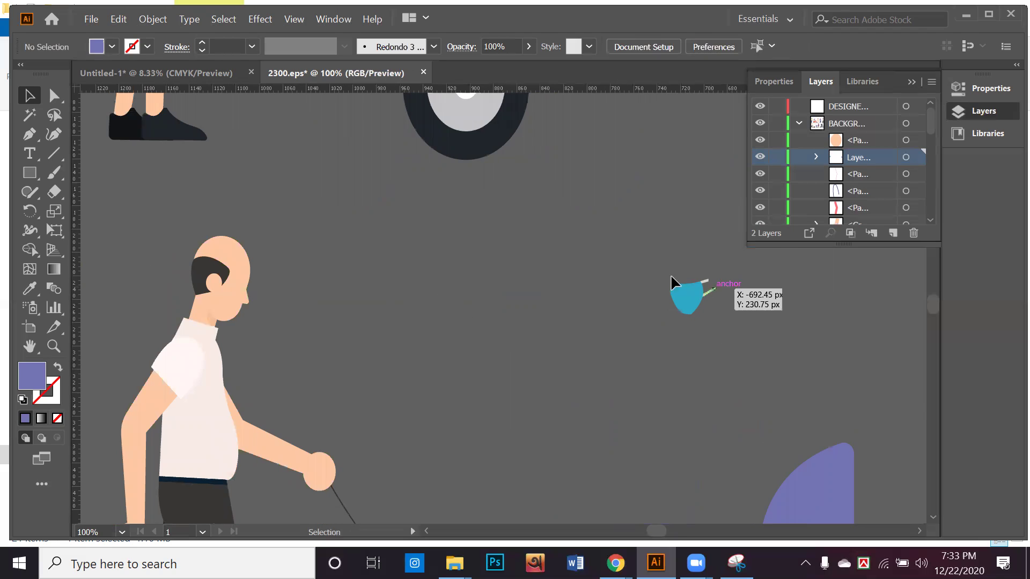
{"action": "left_click_drag", "start_coordinate": [690, 297], "coordinate": [269, 314]}
{"action": "key", "text": "ctrl+equal"}
{"action": "key", "text": "ctrl+equal"}
{"action": "key", "text": "ctrl+equal"}
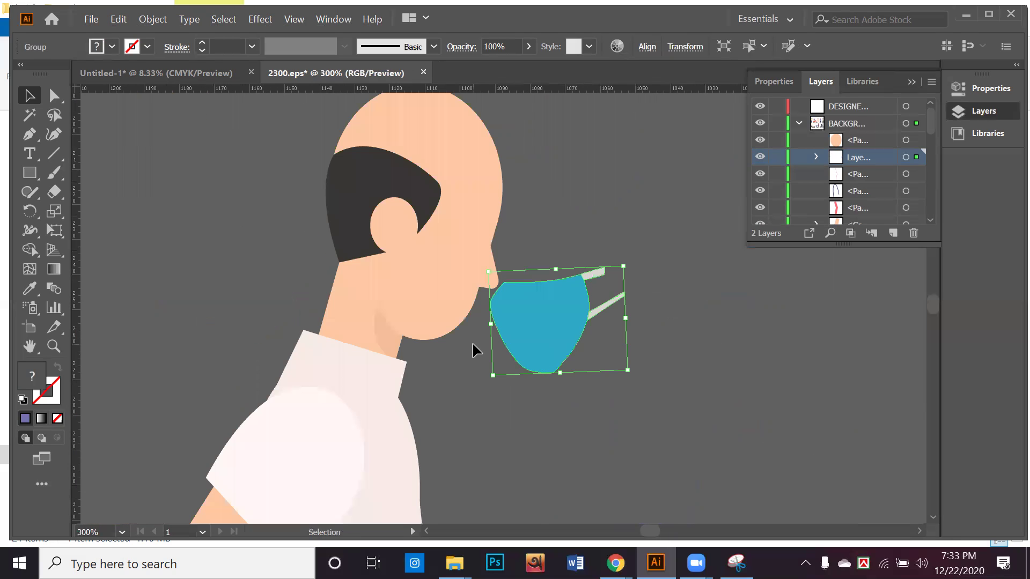
{"action": "key", "text": "ctrl+minus"}
{"action": "key", "text": "ctrl+minus"}
{"action": "key", "text": "ctrl+minus"}
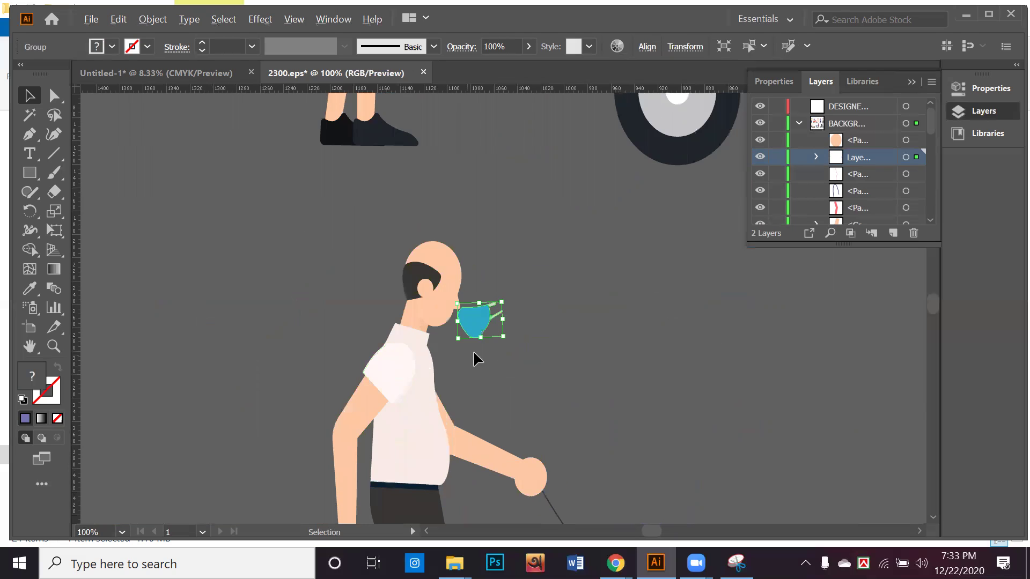
Step: Reflect the blue mask group across the vertical axis so its straps point towards the bald man's head, and clear the selection
{"action": "scroll", "coordinate": [472, 346], "scroll_direction": "up", "scroll_amount": 3}
{"action": "right_click", "coordinate": [494, 242]}
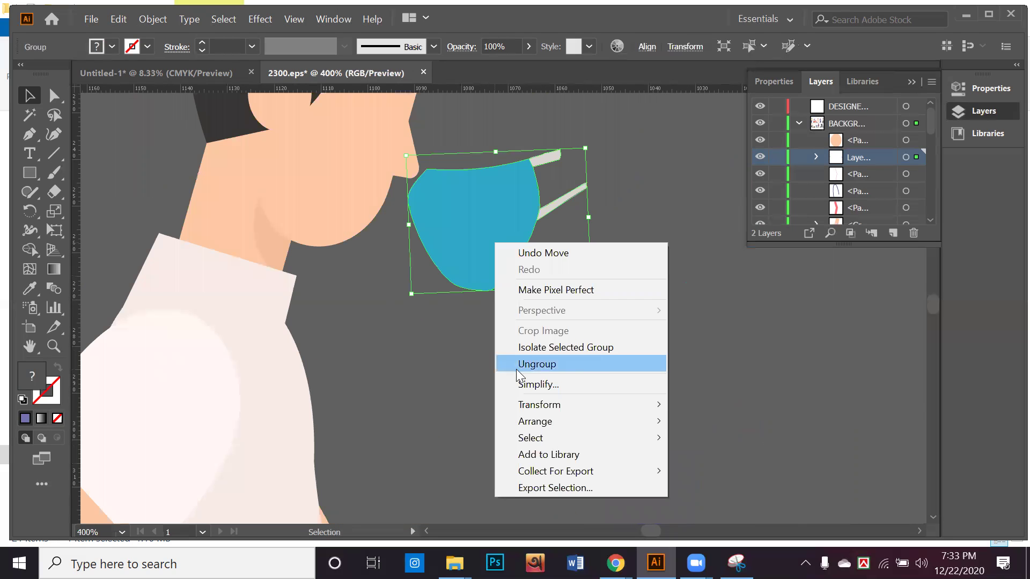
{"action": "mouse_move", "coordinate": [536, 427]}
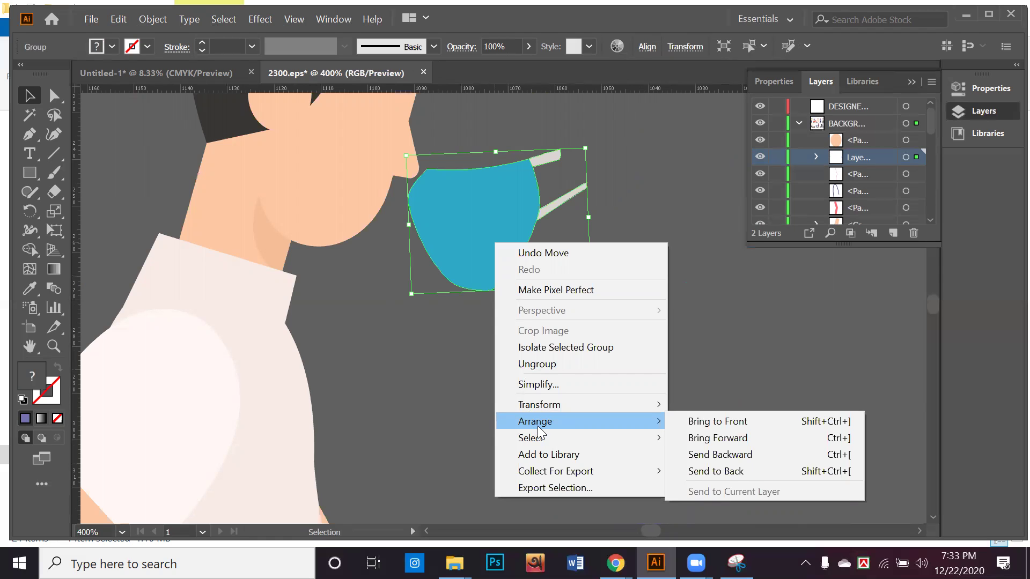
{"action": "left_click", "coordinate": [463, 338]}
{"action": "key", "text": "space"}
{"action": "left_click_drag", "start_coordinate": [466, 306], "coordinate": [456, 394]}
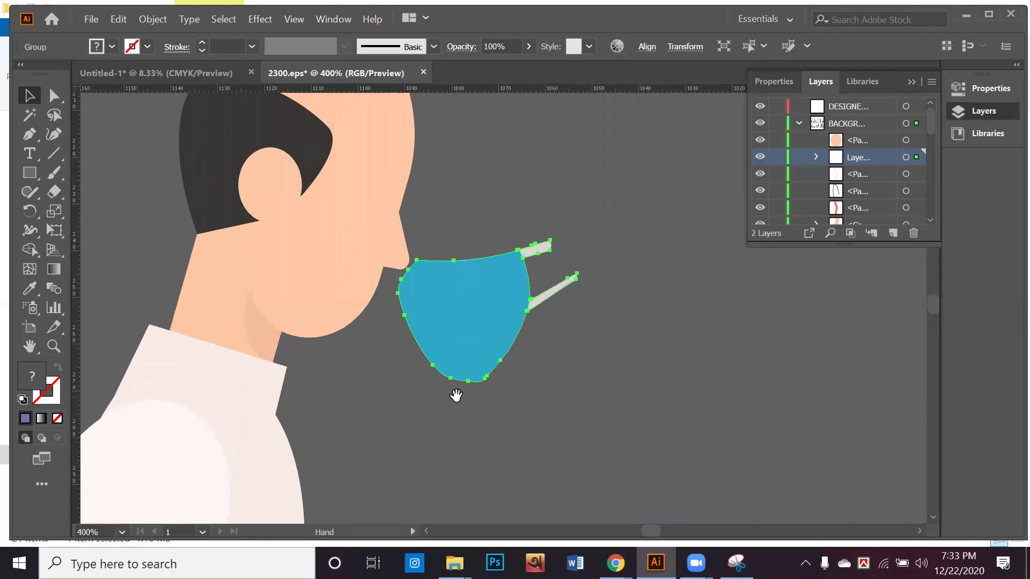
{"action": "right_click", "coordinate": [462, 320]}
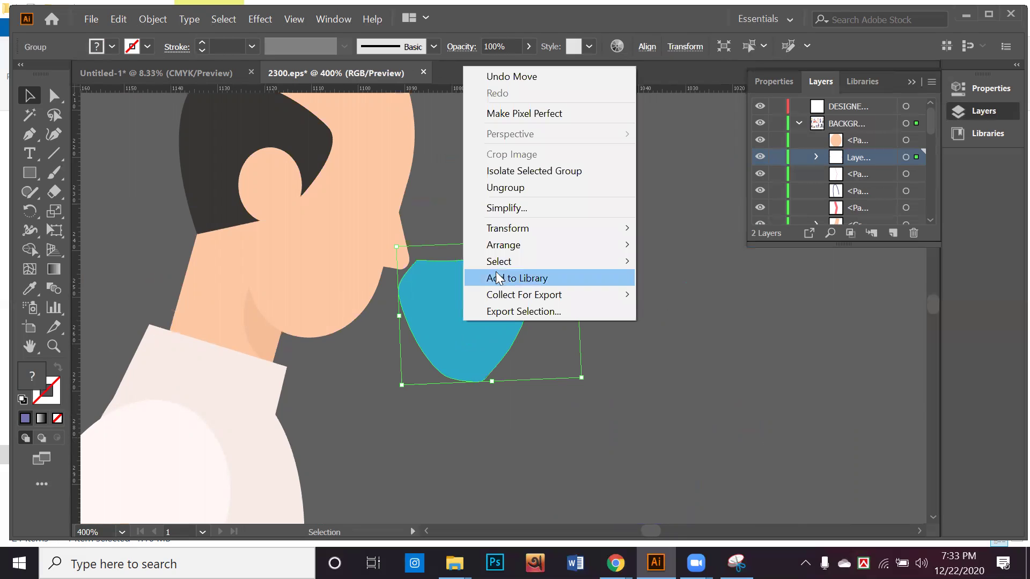
{"action": "mouse_move", "coordinate": [585, 231]}
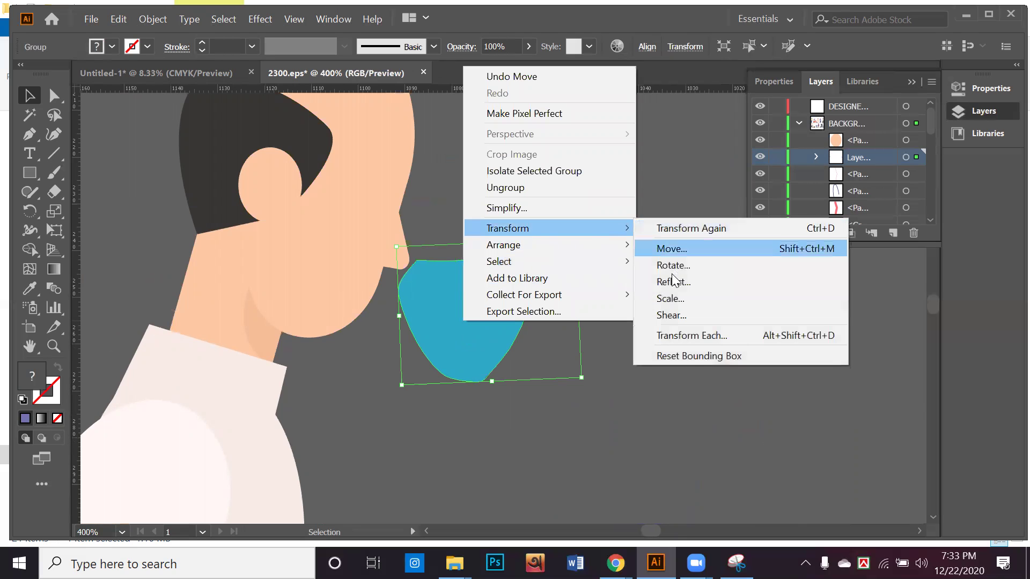
{"action": "left_click", "coordinate": [672, 286]}
{"action": "left_click_drag", "start_coordinate": [490, 137], "coordinate": [763, 192]}
{"action": "left_click", "coordinate": [693, 402]}
{"action": "left_click", "coordinate": [693, 402]}
{"action": "left_click", "coordinate": [693, 401]}
{"action": "left_click", "coordinate": [791, 437]}
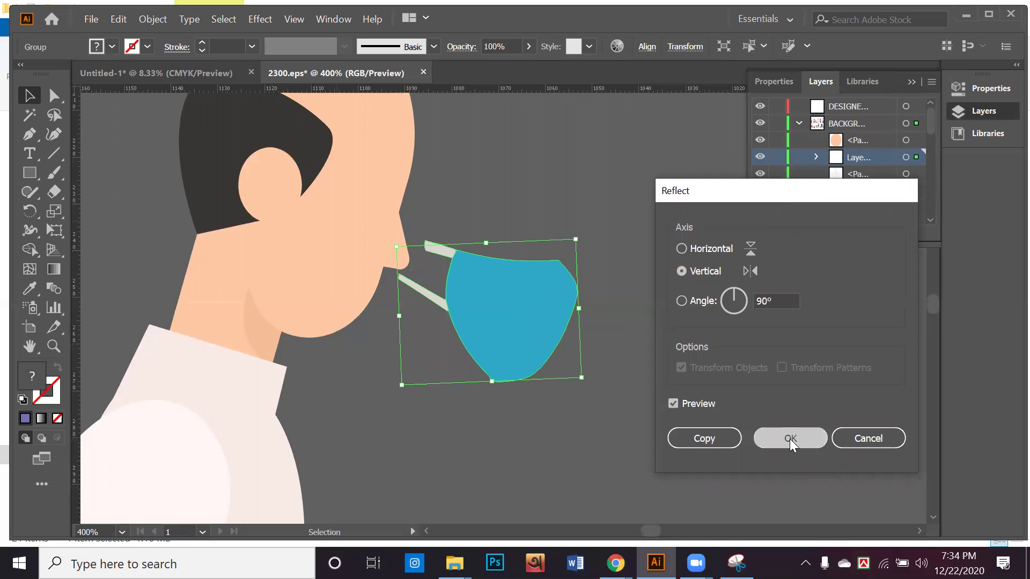
{"action": "left_click", "coordinate": [680, 442]}
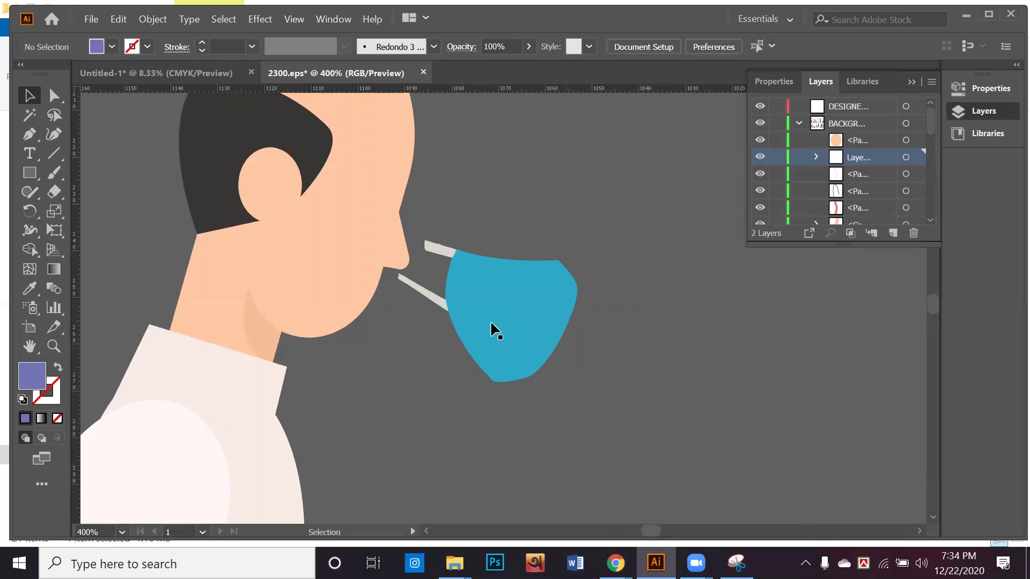
Step: Move the blue mask over the bald man's nose and mouth and rotate it clockwise until it follows his face
{"action": "left_click", "coordinate": [516, 336]}
{"action": "left_click_drag", "start_coordinate": [531, 353], "coordinate": [368, 320]}
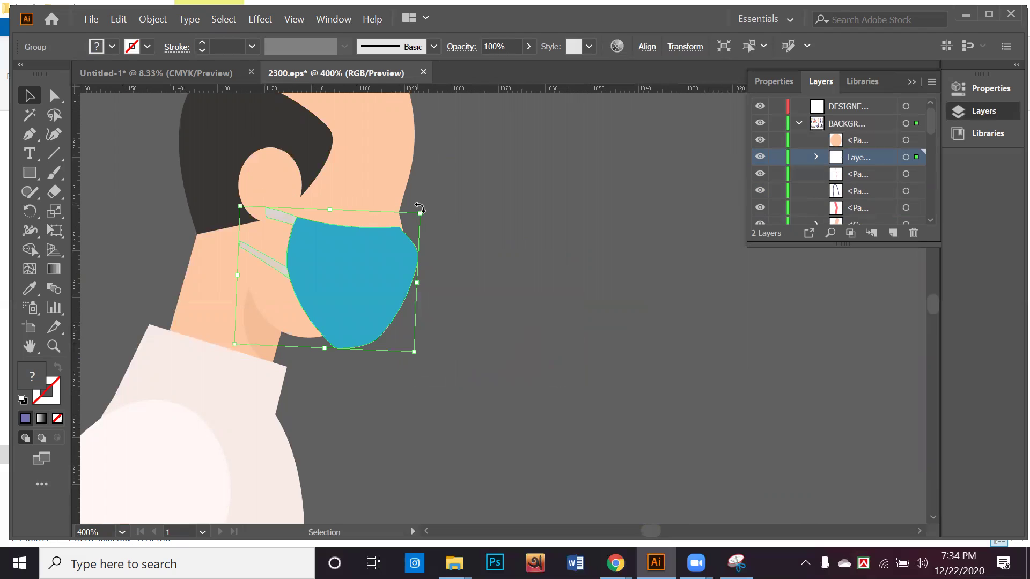
{"action": "left_click_drag", "start_coordinate": [421, 208], "coordinate": [428, 225]}
{"action": "key", "text": "ctrl+shift+a"}
{"action": "left_click_drag", "start_coordinate": [347, 310], "coordinate": [342, 301]}
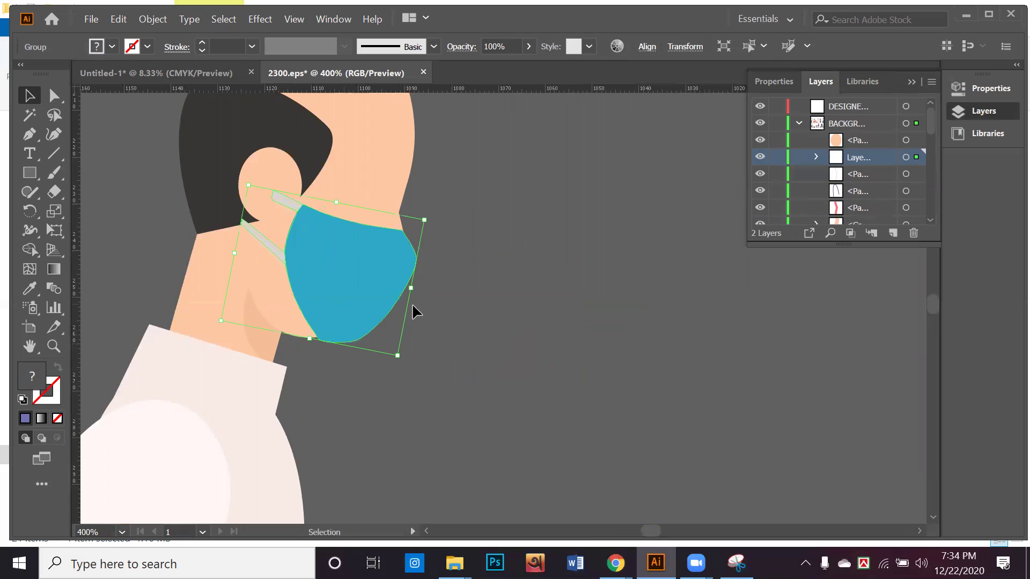
{"action": "left_click", "coordinate": [494, 316]}
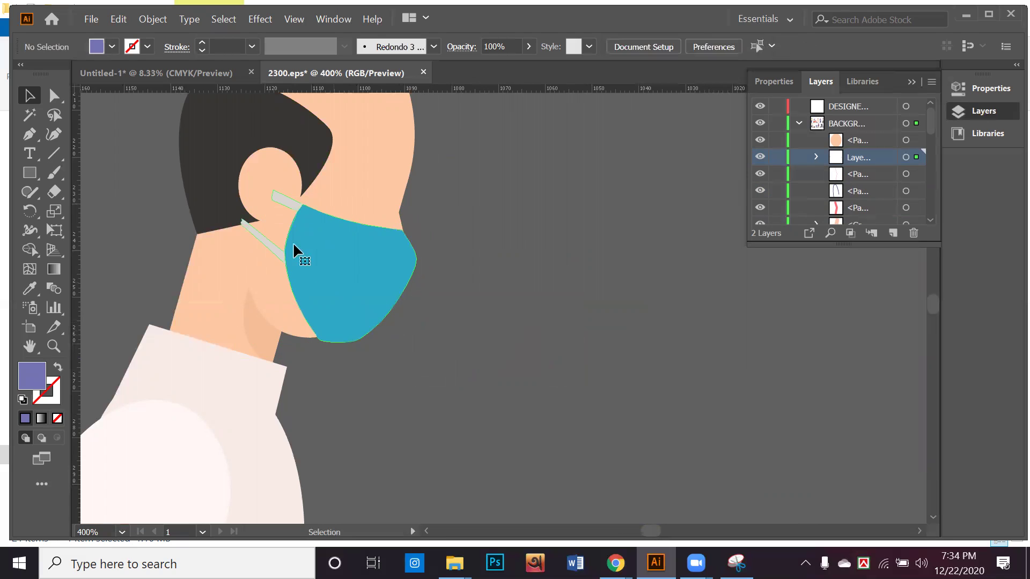
{"action": "left_click", "coordinate": [282, 214]}
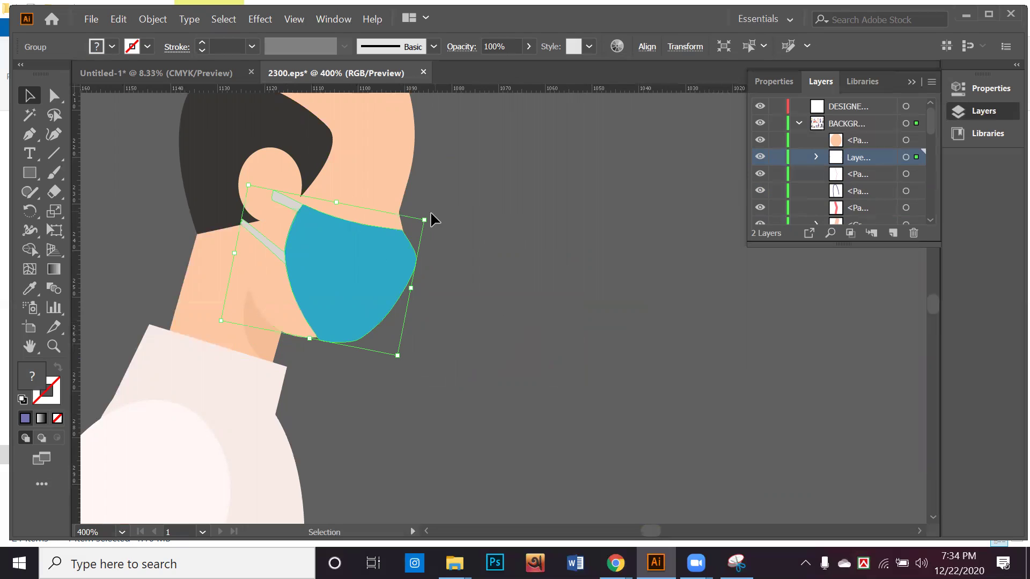
{"action": "left_click_drag", "start_coordinate": [429, 214], "coordinate": [429, 221]}
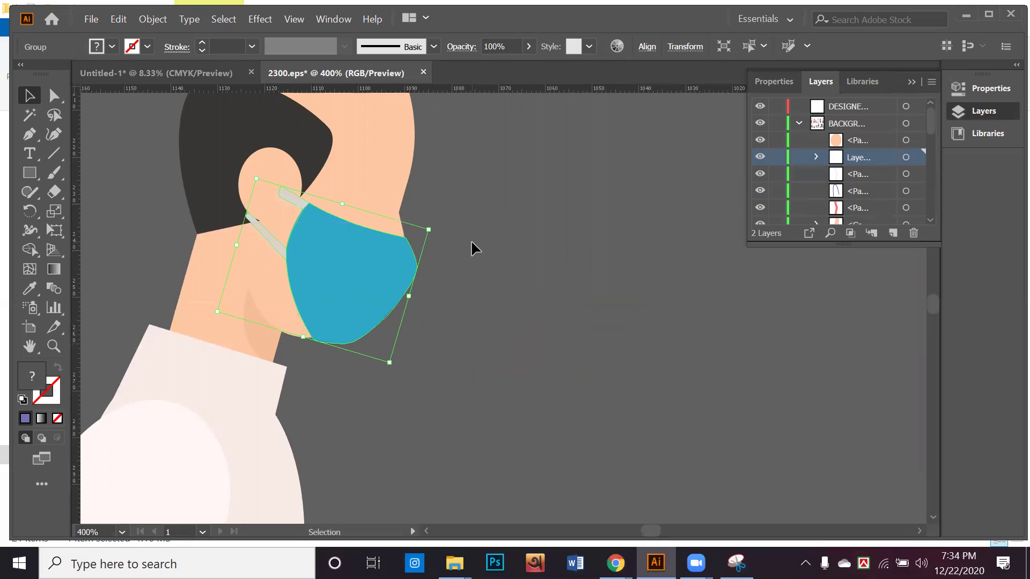
{"action": "left_click", "coordinate": [433, 294]}
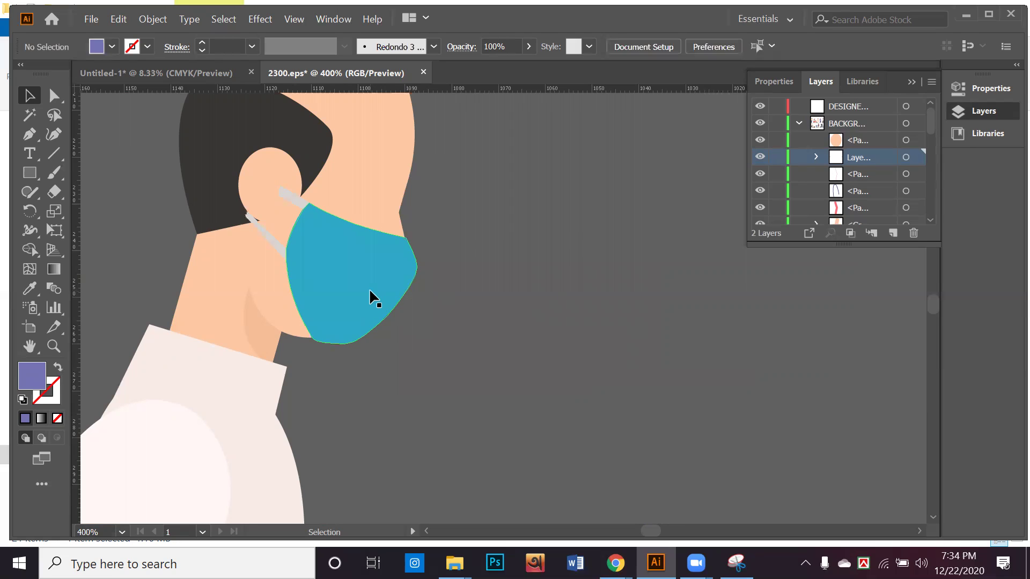
Step: Nudge the mask slightly inwards so its upper front corner meets the edge of the man's nose
{"action": "scroll", "coordinate": [423, 246], "scroll_direction": "up", "scroll_amount": 3, "text": "alt"}
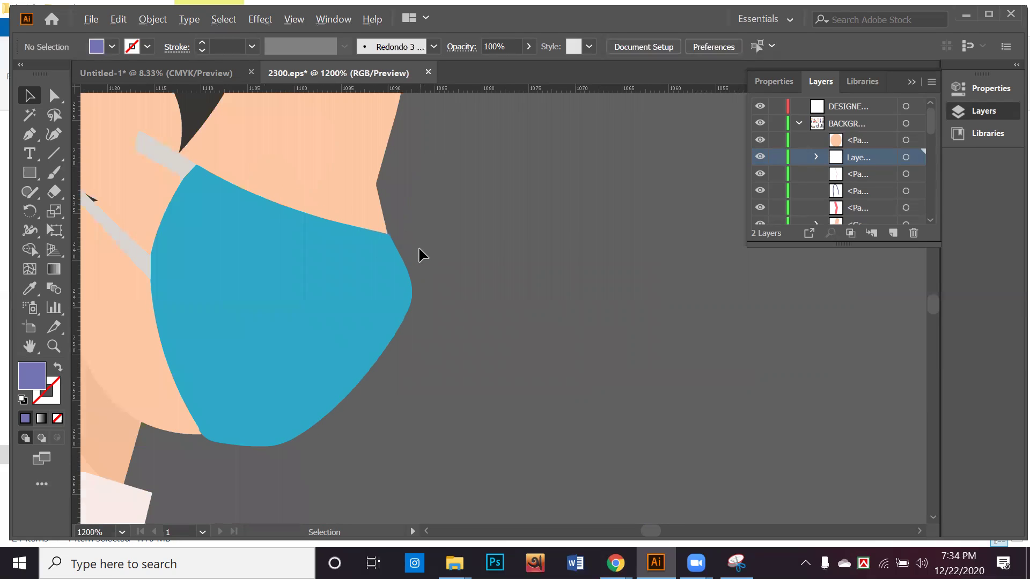
{"action": "scroll", "coordinate": [418, 246], "scroll_direction": "up", "scroll_amount": 3}
{"action": "left_click_drag", "start_coordinate": [321, 239], "coordinate": [315, 238]}
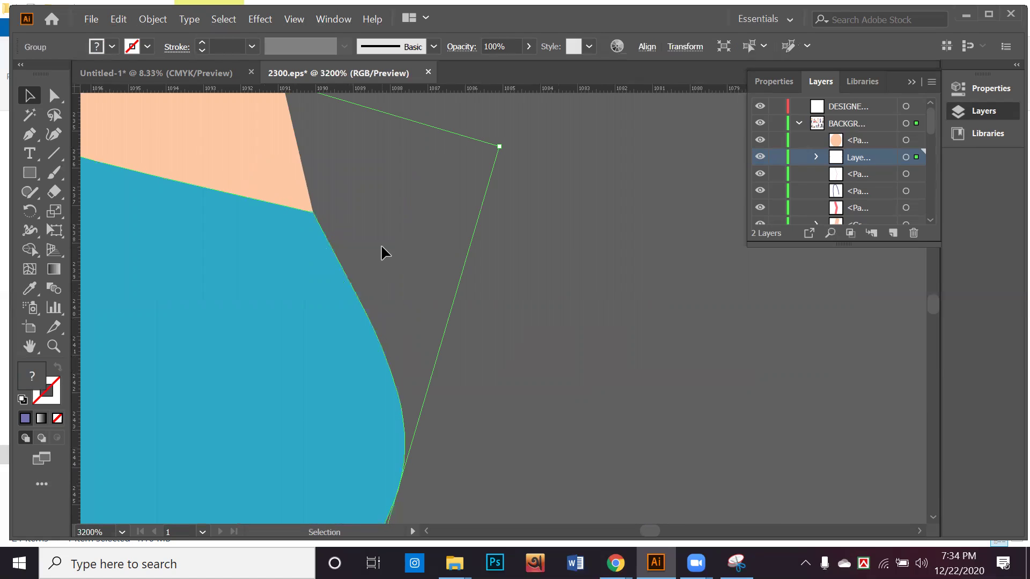
{"action": "left_click", "coordinate": [381, 243]}
Step: Select the end anchor points of the mask's upper ear strap with the Direct Selection tool
{"action": "scroll", "coordinate": [378, 248], "scroll_direction": "down", "scroll_amount": 5, "text": "alt"}
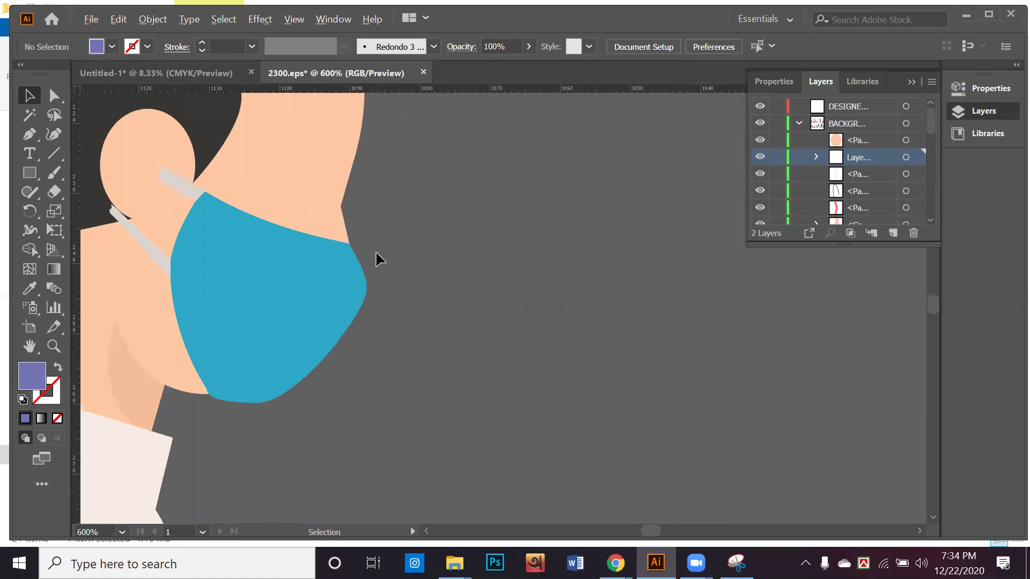
{"action": "left_click_drag", "start_coordinate": [276, 256], "coordinate": [338, 293]}
{"action": "left_click_drag", "start_coordinate": [280, 264], "coordinate": [308, 288]}
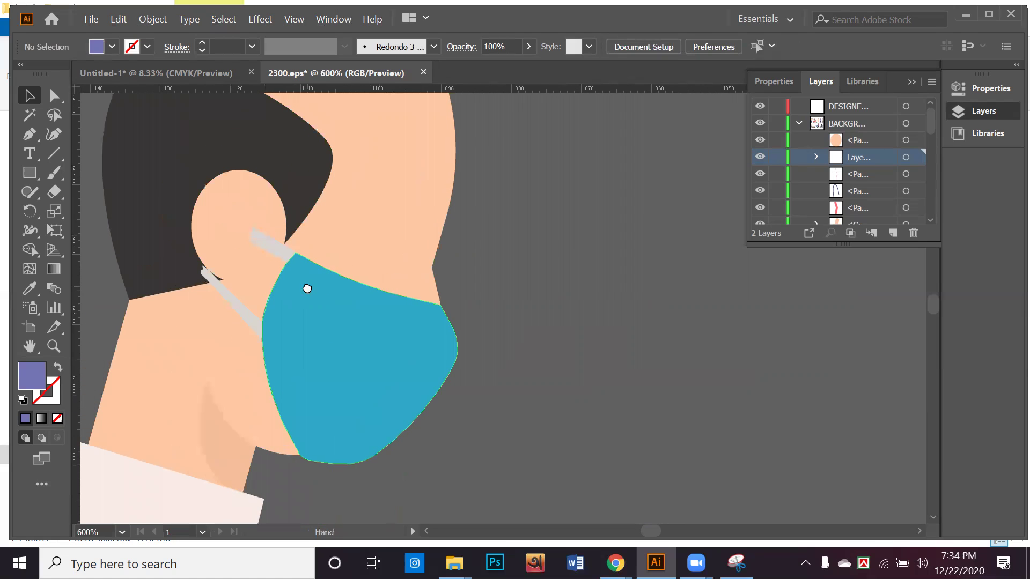
{"action": "left_click", "coordinate": [287, 253]}
{"action": "left_click", "coordinate": [53, 96]}
{"action": "scroll", "coordinate": [303, 260], "scroll_direction": "up", "scroll_amount": 5}
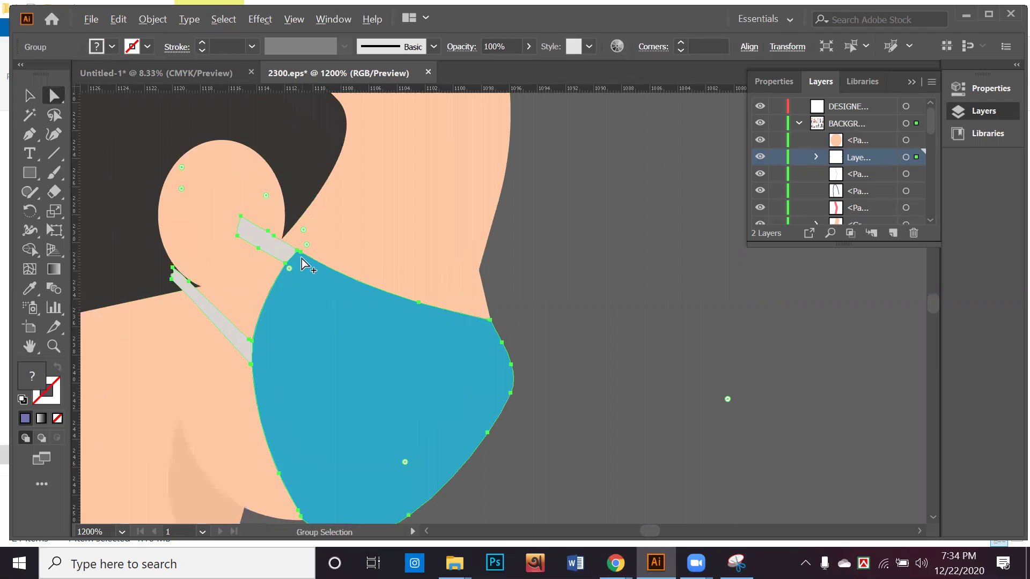
{"action": "left_click_drag", "start_coordinate": [260, 230], "coordinate": [426, 301]}
{"action": "left_click", "coordinate": [356, 237]}
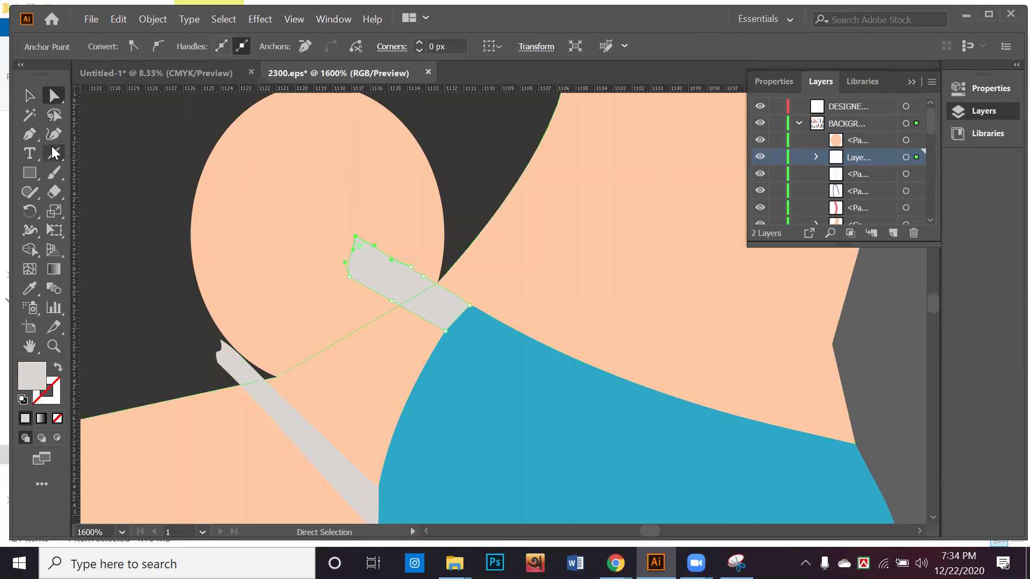
Step: Try to trim the overlapping areas around the man's ear with the Shape Builder on his head group
{"action": "left_click", "coordinate": [30, 95]}
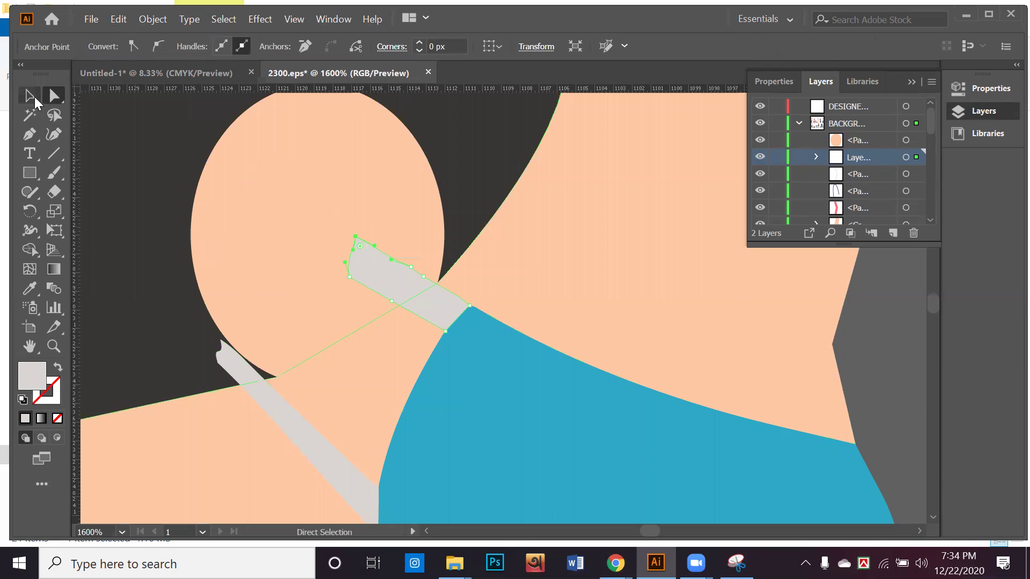
{"action": "left_click", "coordinate": [302, 218]}
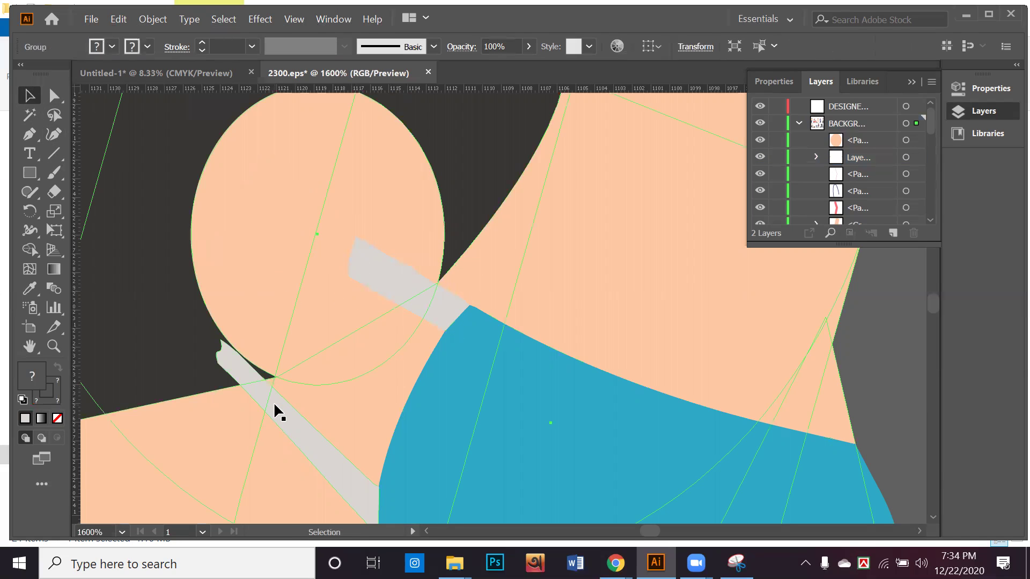
{"action": "left_click", "coordinate": [225, 356]}
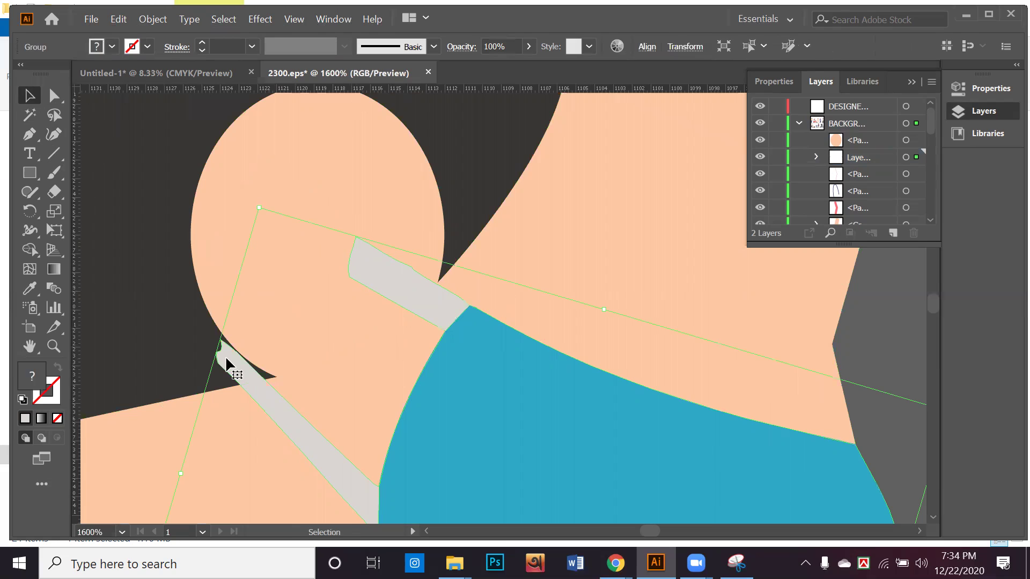
{"action": "left_click", "coordinate": [243, 336], "text": "shift"}
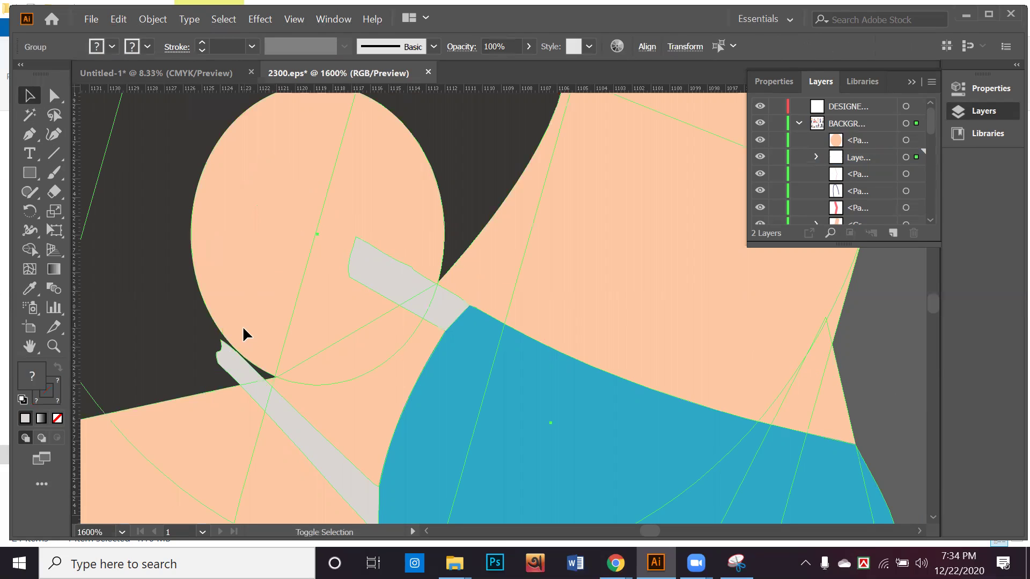
{"action": "left_click", "coordinate": [198, 361], "text": "shift"}
{"action": "left_click", "coordinate": [417, 303], "text": "shift"}
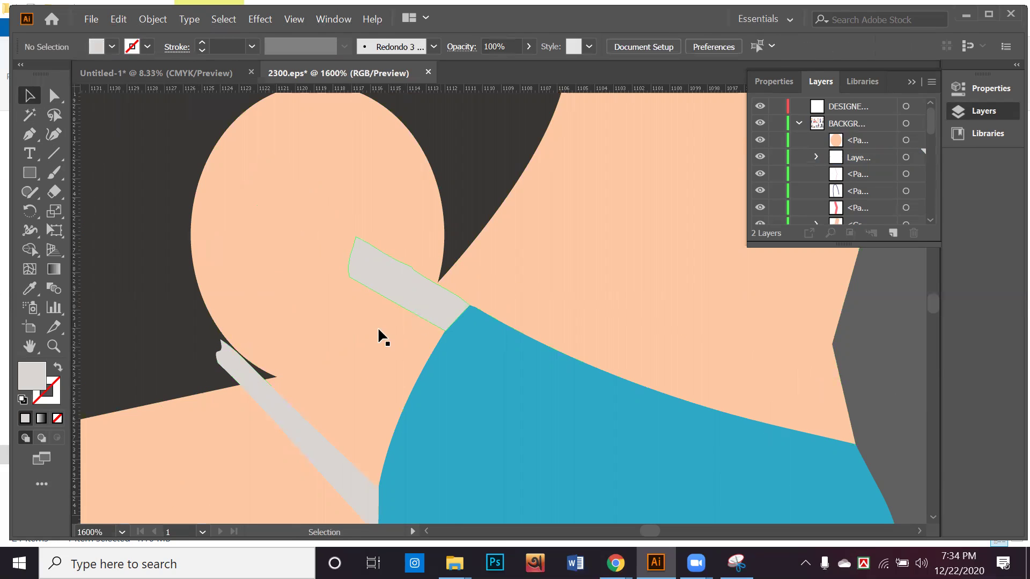
{"action": "left_click", "coordinate": [375, 333]}
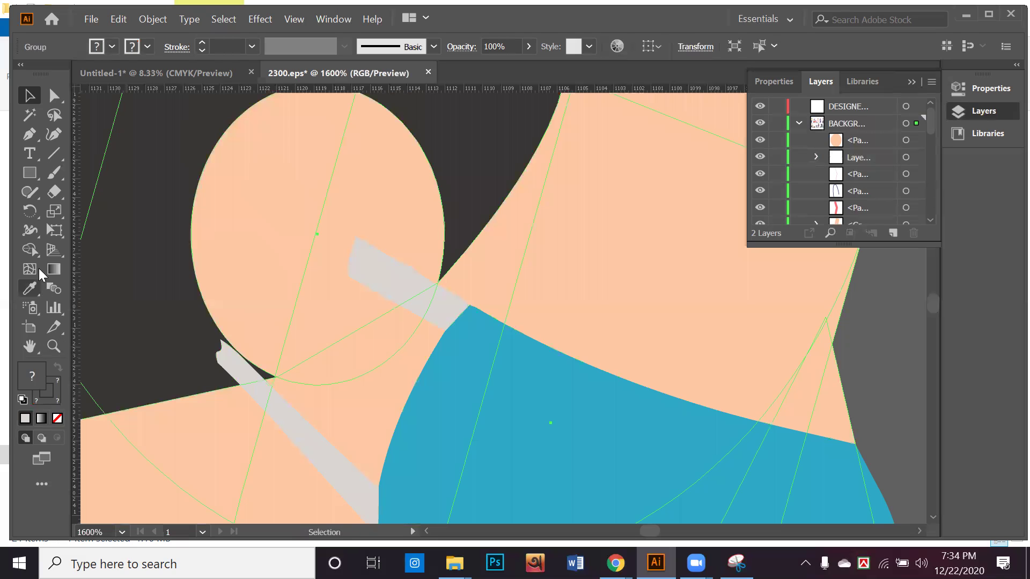
{"action": "left_click", "coordinate": [32, 249]}
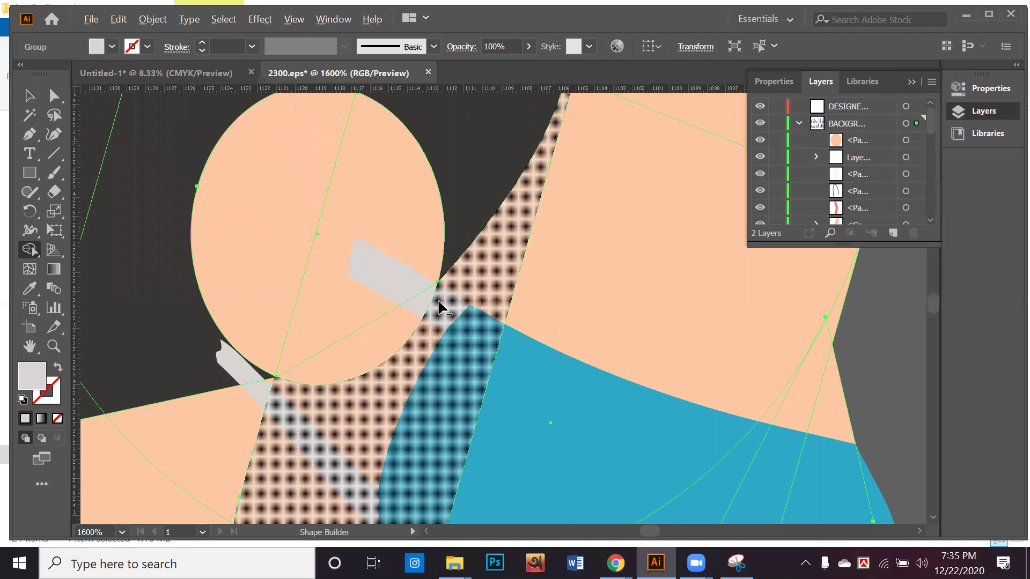
{"action": "left_click", "coordinate": [407, 285], "text": "alt"}
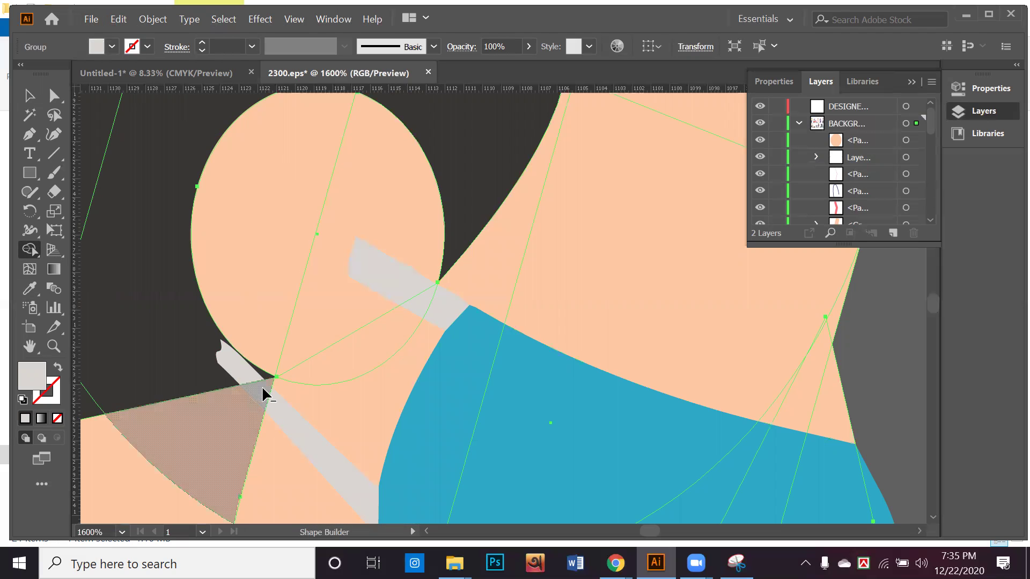
{"action": "left_click", "coordinate": [234, 370], "text": "alt"}
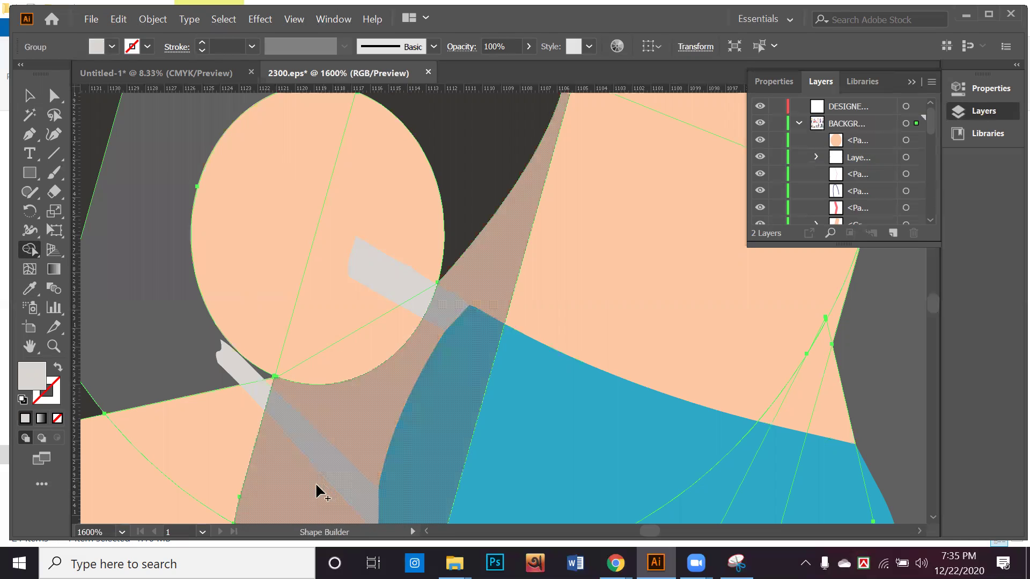
{"action": "left_click", "coordinate": [431, 242], "text": "alt"}
{"action": "left_click", "coordinate": [402, 282], "text": "alt"}
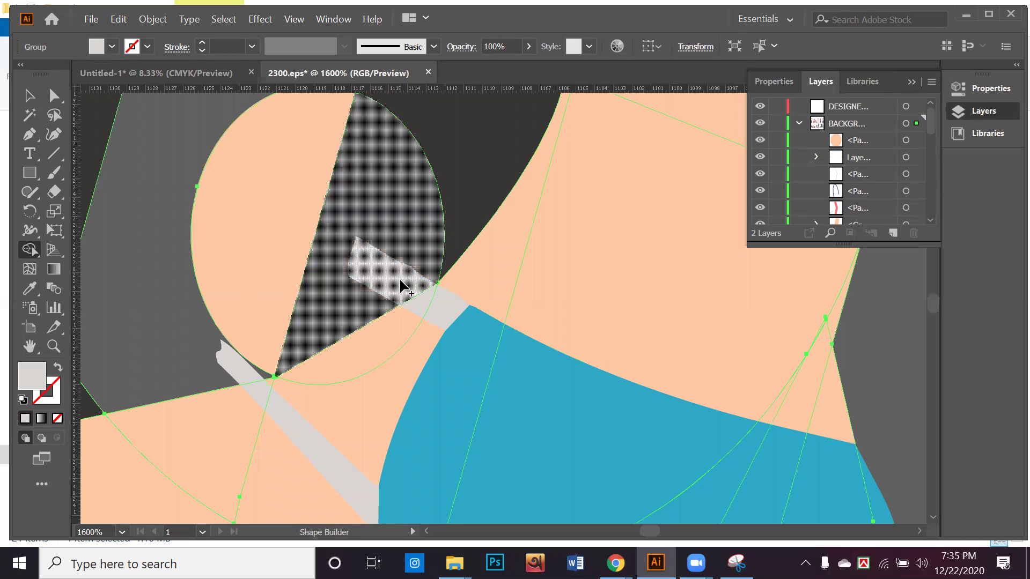
{"action": "left_click", "coordinate": [270, 218], "text": "alt"}
Step: Undo the Shape Builder deletions and the last nudge of the mask
{"action": "key", "text": "ctrl+z"}
{"action": "key", "text": "ctrl+z"}
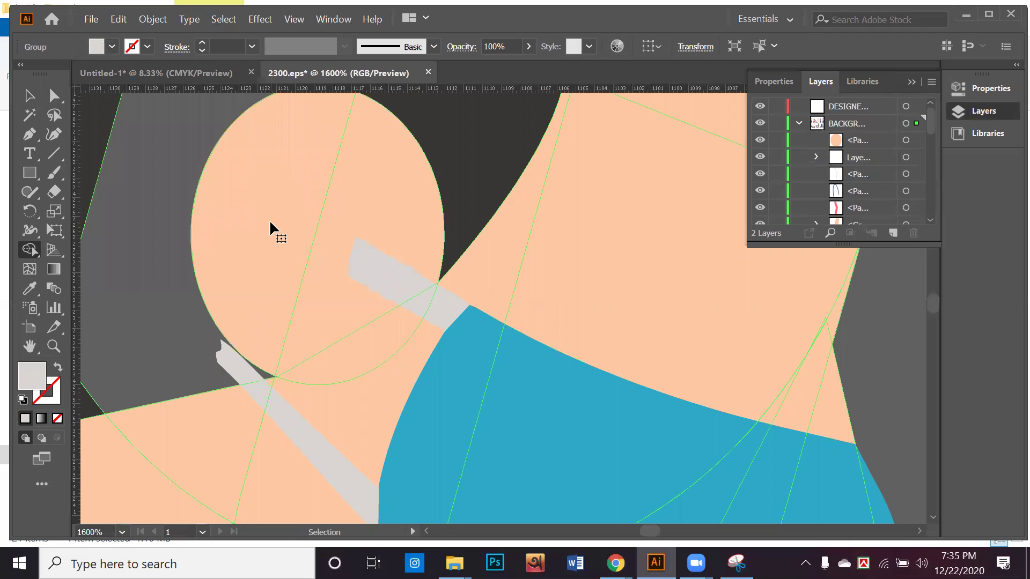
{"action": "key", "text": "ctrl+z"}
Step: Ungroup the bald man's figure so his head can be handled separately, and clear the selection
{"action": "left_click", "coordinate": [27, 101]}
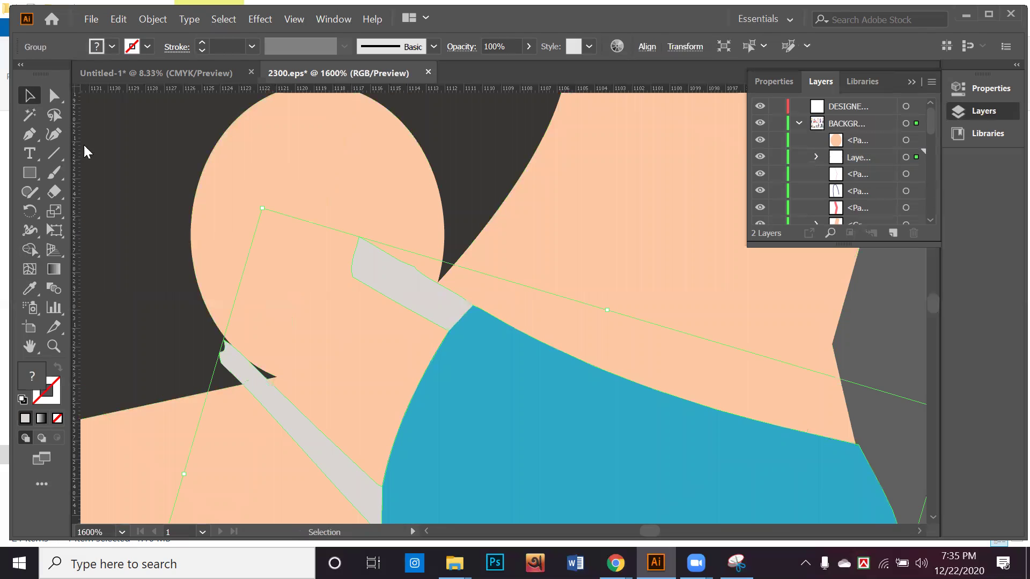
{"action": "left_click", "coordinate": [308, 259]}
{"action": "right_click", "coordinate": [290, 240]}
{"action": "left_click", "coordinate": [320, 361]}
{"action": "key", "text": "ctrl+minus"}
{"action": "key", "text": "ctrl+minus"}
{"action": "key", "text": "ctrl+shift+a"}
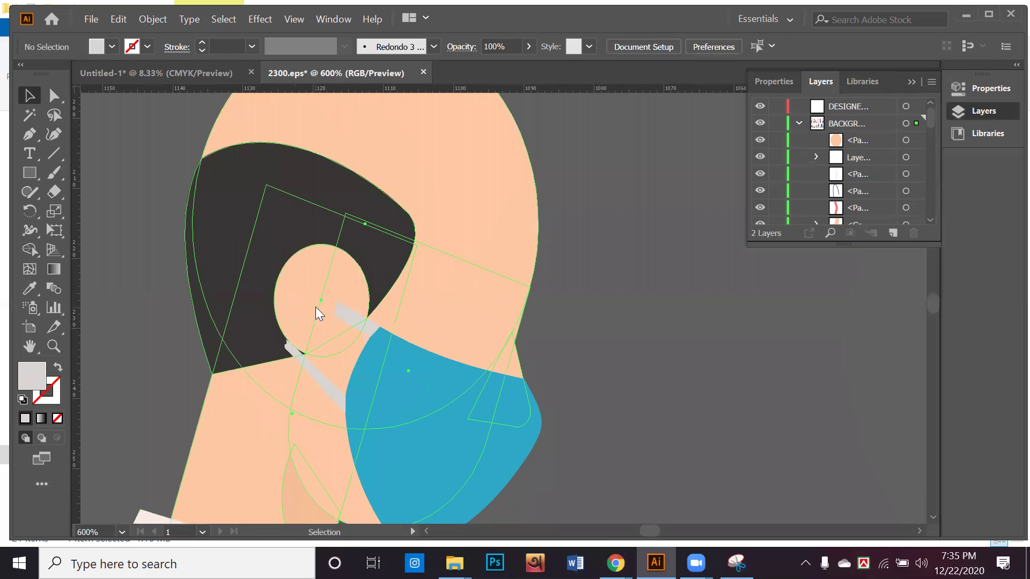
Step: Ungroup the bald man's head so the ear, hair and face become separate shapes, and clear the selection
{"action": "right_click", "coordinate": [315, 307]}
{"action": "mouse_move", "coordinate": [355, 237]}
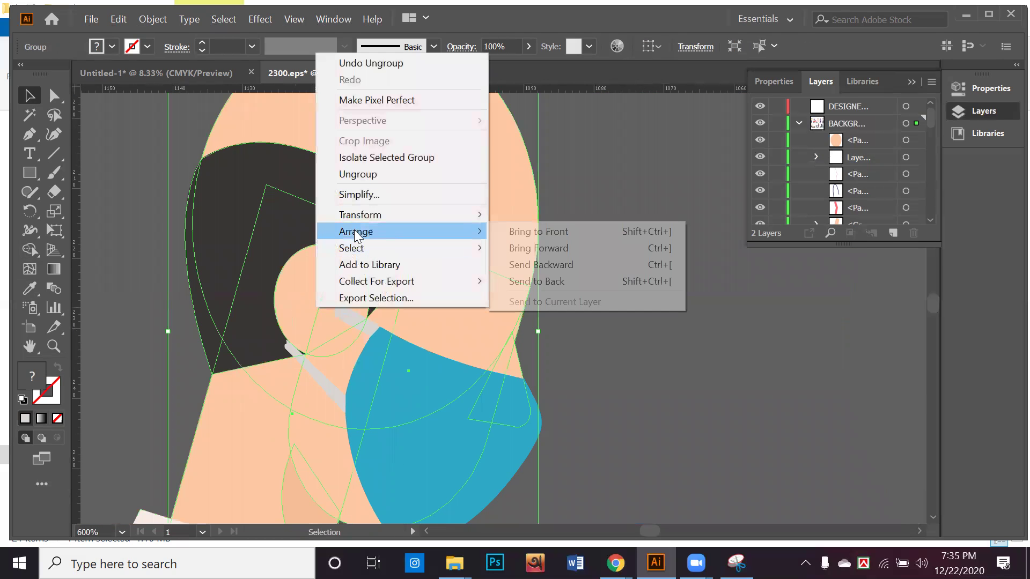
{"action": "left_click", "coordinate": [372, 175]}
{"action": "key", "text": "ctrl+shift+a"}
Step: Bring the bald man's ear to the front so it covers the mask strap, and clear the selection
{"action": "left_click", "coordinate": [320, 319]}
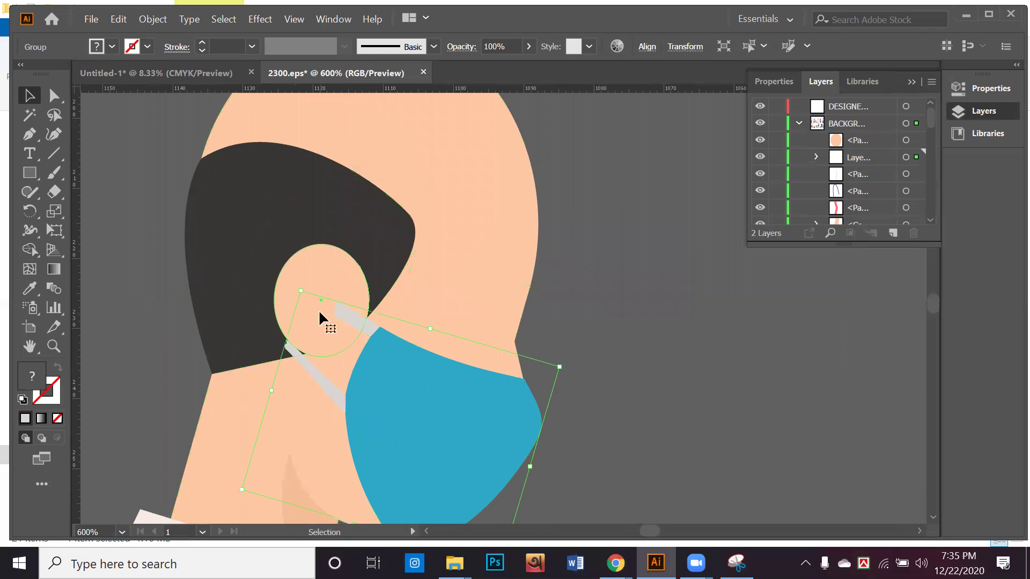
{"action": "right_click", "coordinate": [320, 313]}
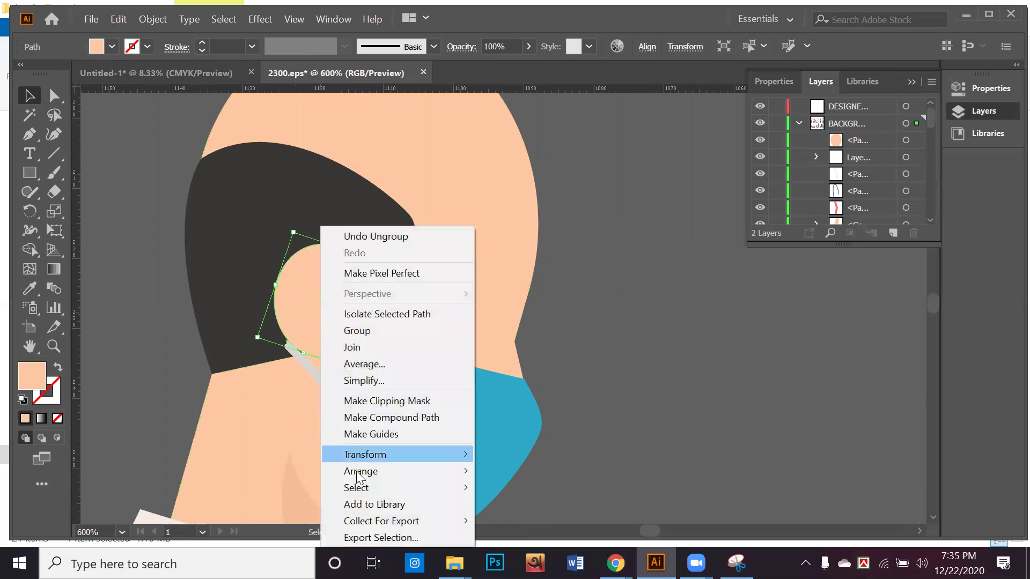
{"action": "mouse_move", "coordinate": [365, 472]}
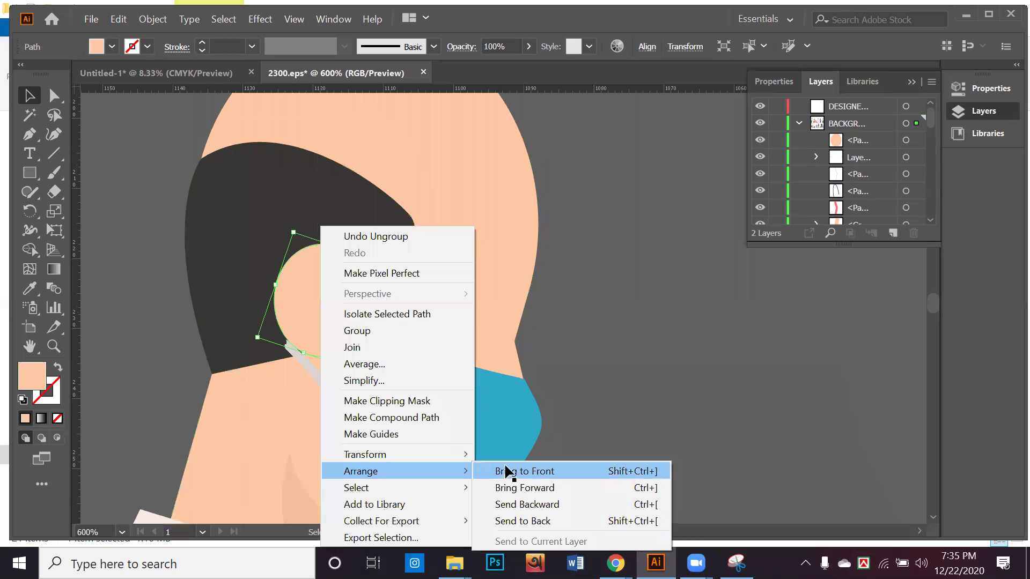
{"action": "left_click", "coordinate": [506, 472]}
{"action": "key", "text": "ctrl+shift+a"}
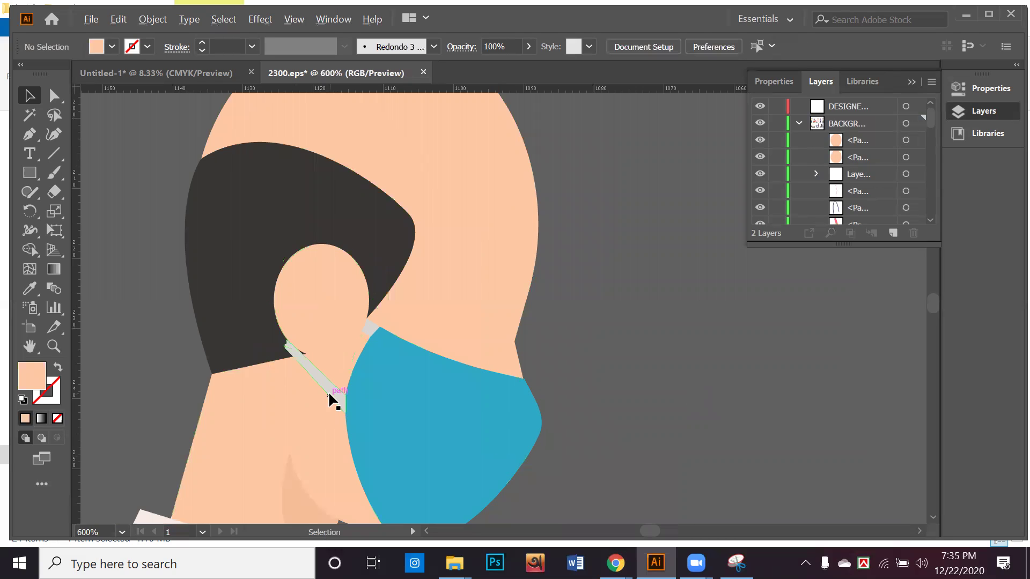
Step: Move the end anchor points of the lower mask strap so the strap end tucks in behind the bald man's ear
{"action": "scroll", "coordinate": [328, 391], "scroll_direction": "up", "scroll_amount": 2}
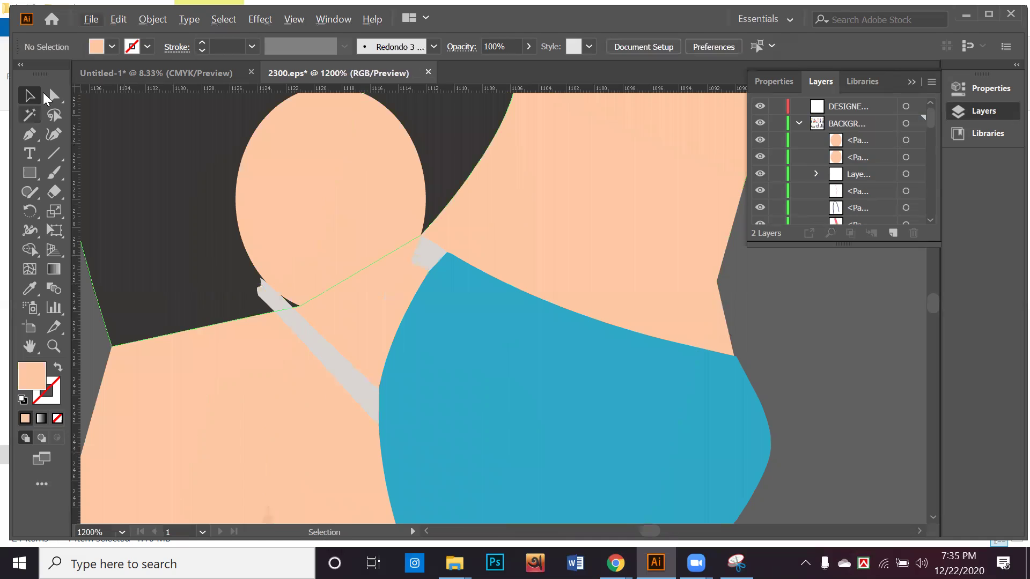
{"action": "left_click", "coordinate": [52, 95]}
{"action": "scroll", "coordinate": [264, 287], "scroll_direction": "up", "scroll_amount": 5}
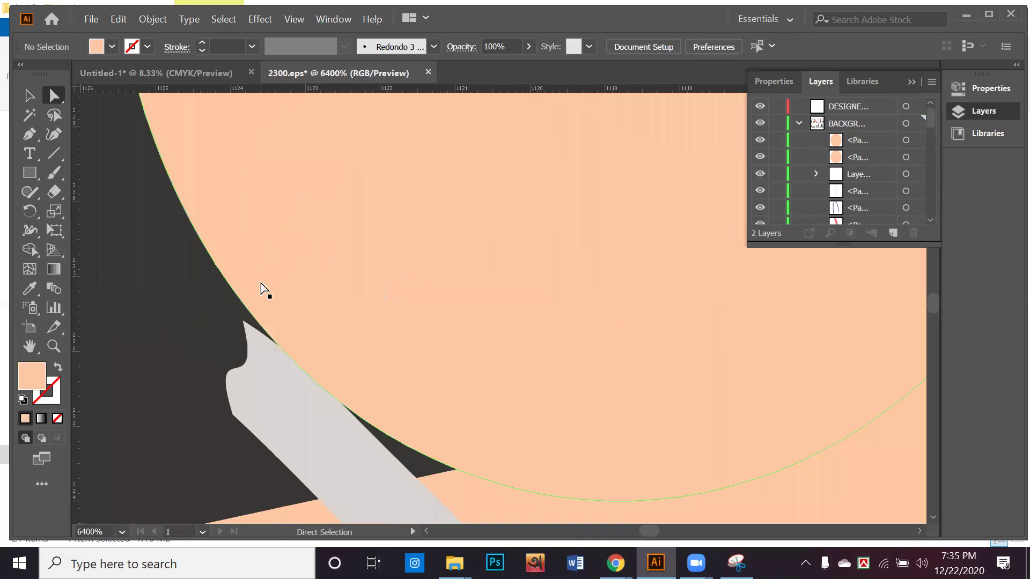
{"action": "left_click", "coordinate": [244, 320]}
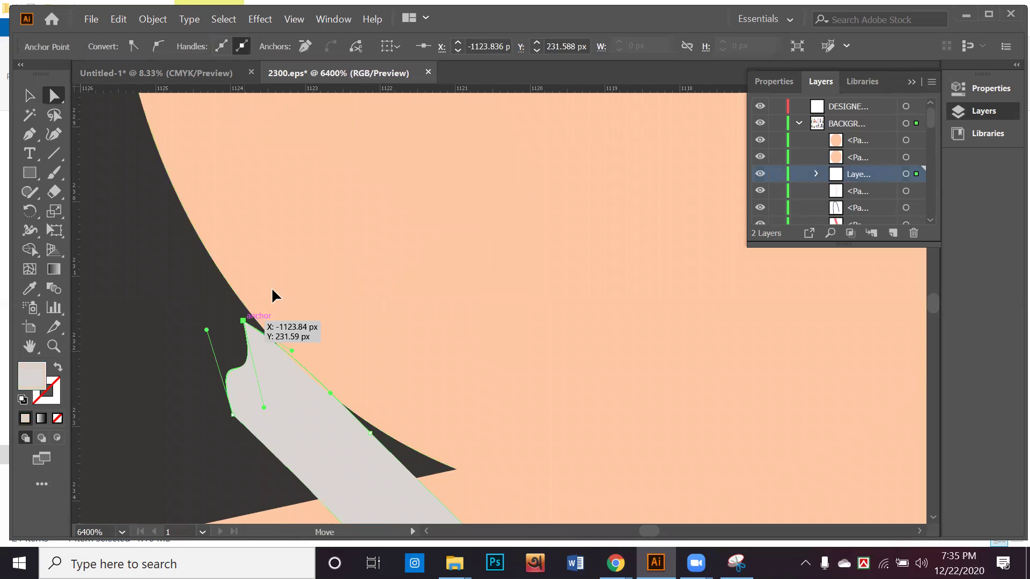
{"action": "left_click_drag", "start_coordinate": [244, 321], "coordinate": [282, 282]}
{"action": "left_click_drag", "start_coordinate": [231, 415], "coordinate": [288, 389]}
{"action": "left_click", "coordinate": [252, 398]}
{"action": "scroll", "coordinate": [253, 398], "scroll_direction": "down", "scroll_amount": 6}
{"action": "scroll", "coordinate": [632, 304], "scroll_direction": "down", "scroll_amount": 4}
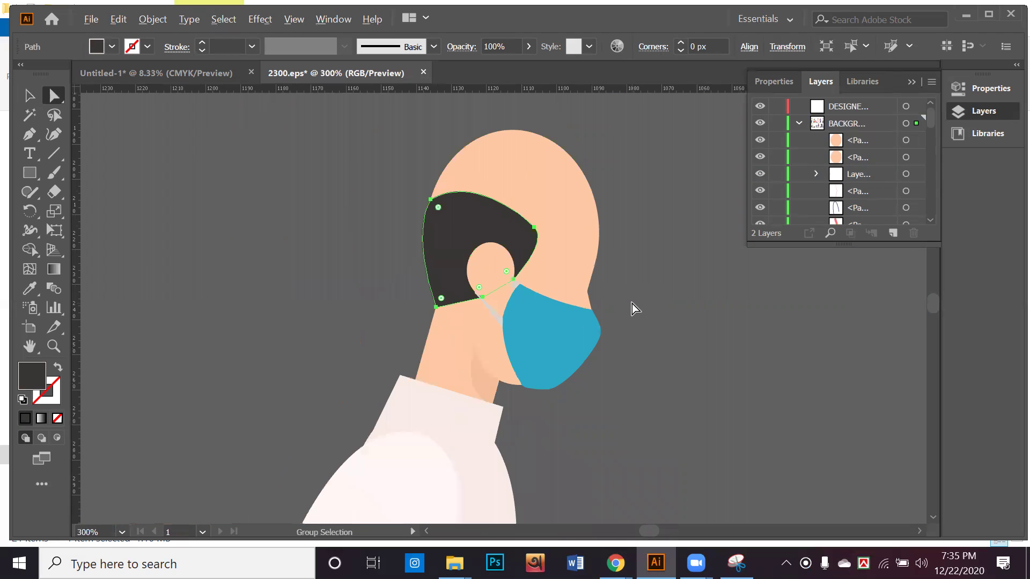
Step: Change the fill of the bald man's blue mask to white and clear the selection
{"action": "scroll", "coordinate": [629, 310], "scroll_direction": "down", "scroll_amount": 3}
{"action": "left_click_drag", "start_coordinate": [716, 341], "coordinate": [374, 311]}
{"action": "scroll", "coordinate": [445, 301], "scroll_direction": "down", "scroll_amount": 3}
{"action": "left_click", "coordinate": [417, 298]}
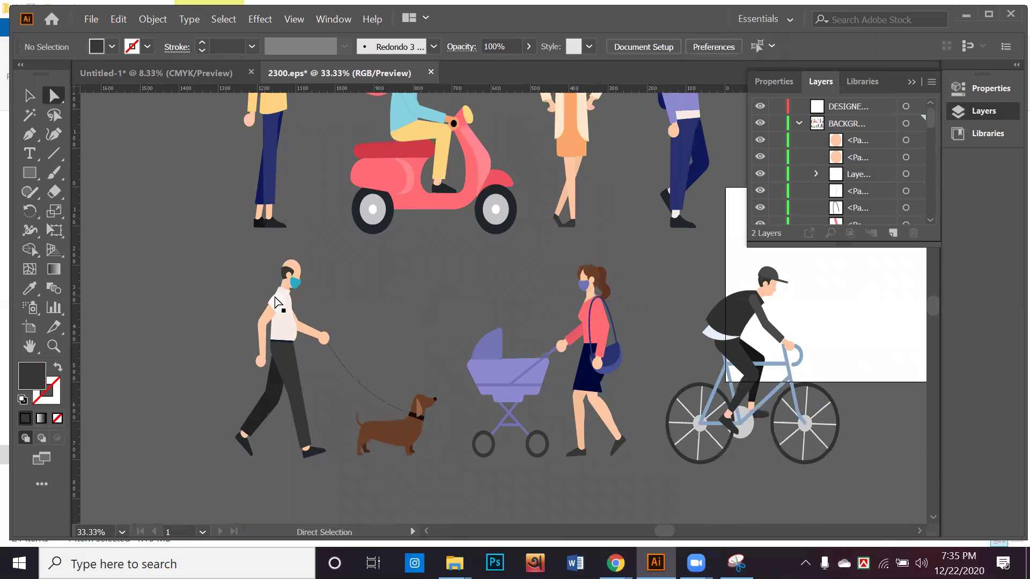
{"action": "left_click", "coordinate": [275, 294]}
{"action": "key", "text": "ctrl+1"}
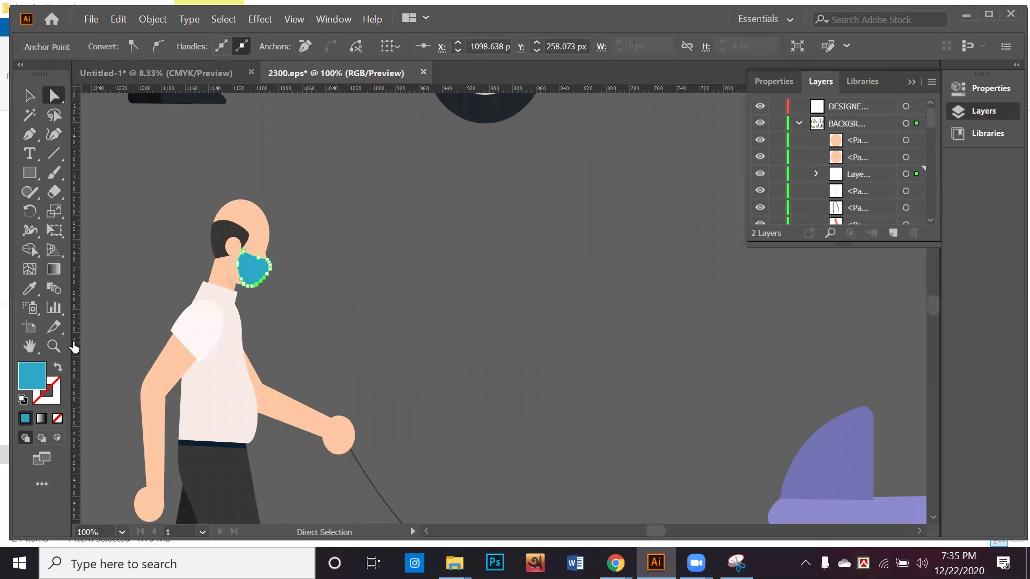
{"action": "double_click", "coordinate": [35, 376]}
{"action": "type", "text": "F2F2F2"}
{"action": "left_click", "coordinate": [685, 179]}
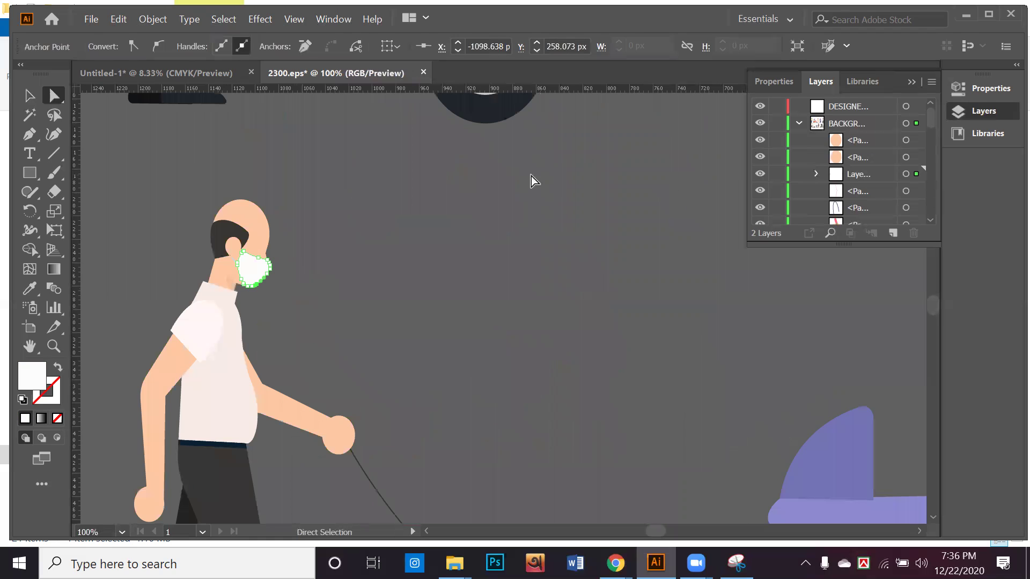
{"action": "left_click", "coordinate": [30, 96]}
{"action": "left_click", "coordinate": [367, 216]}
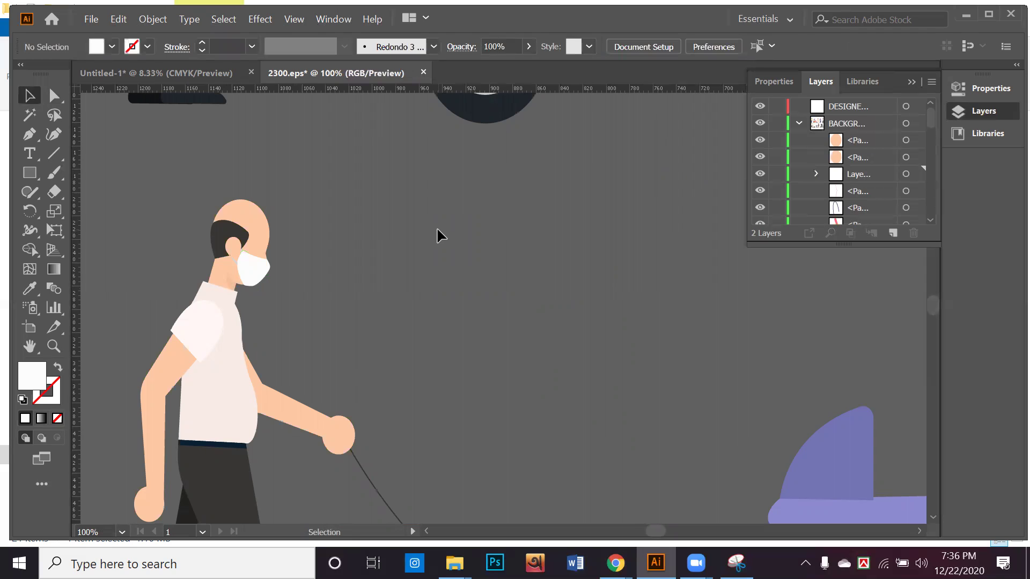
Step: Copy the pram-pushing woman's purple mask with its two straps to the empty area beside the cyclist's face
{"action": "scroll", "coordinate": [437, 226], "scroll_direction": "down", "scroll_amount": 2}
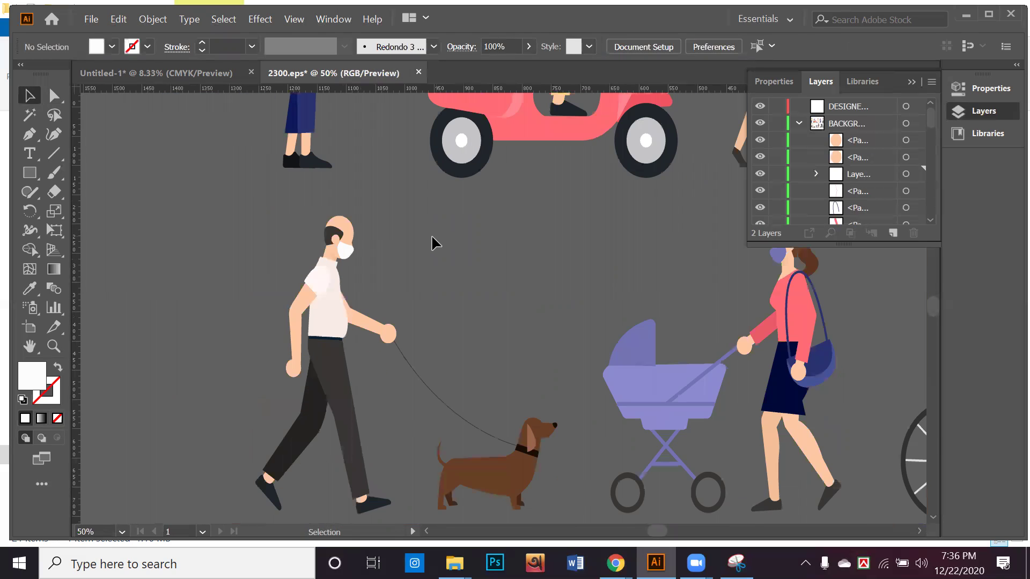
{"action": "left_click_drag", "start_coordinate": [632, 255], "coordinate": [313, 306]}
{"action": "scroll", "coordinate": [547, 296], "scroll_direction": "up", "scroll_amount": 3}
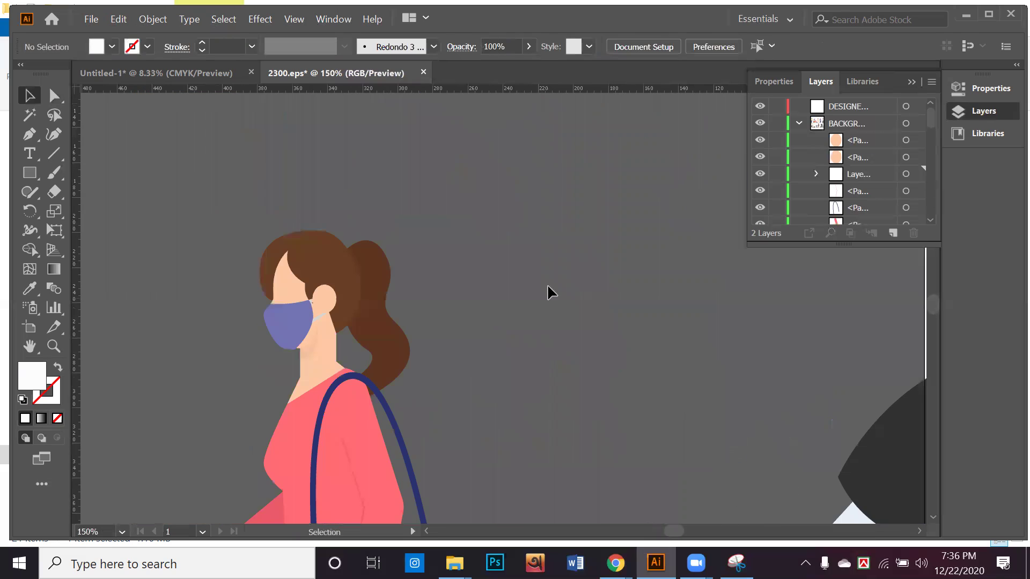
{"action": "scroll", "coordinate": [290, 324], "scroll_direction": "up", "scroll_amount": 4}
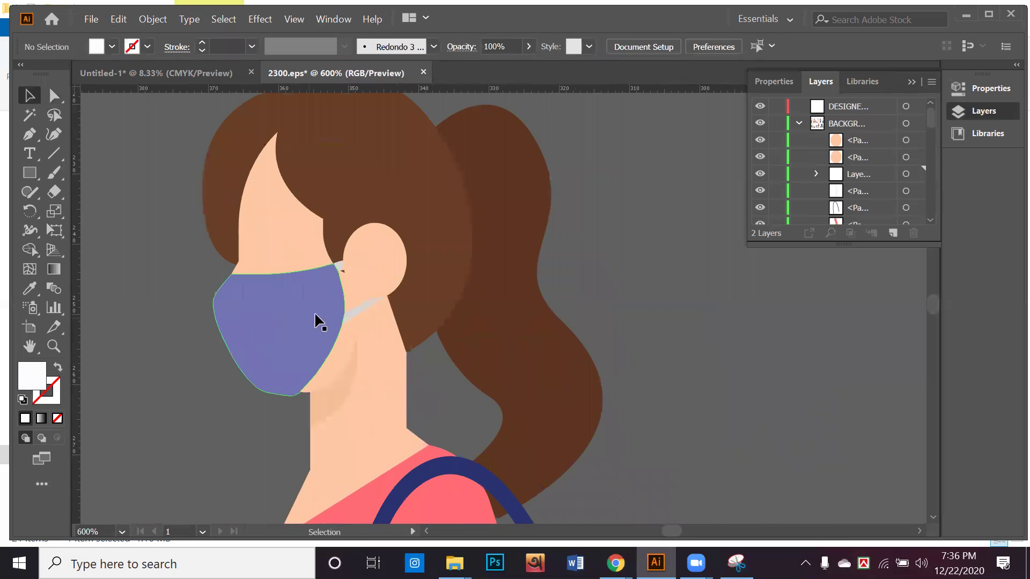
{"action": "left_click", "coordinate": [356, 307]}
{"action": "left_click", "coordinate": [371, 310], "text": "shift"}
{"action": "left_click", "coordinate": [353, 237], "text": "shift"}
{"action": "scroll", "coordinate": [342, 255], "scroll_direction": "down", "scroll_amount": 6}
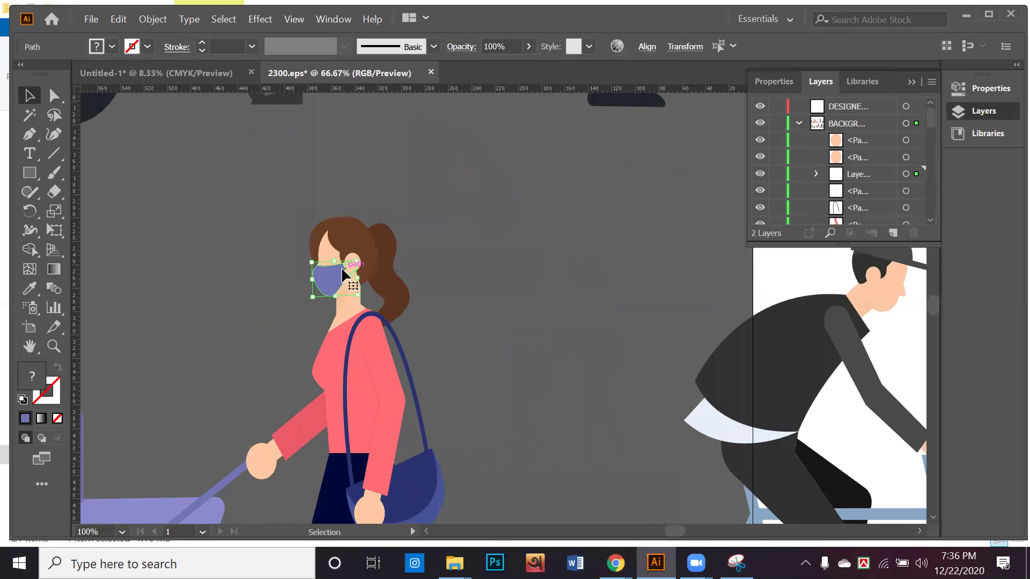
{"action": "left_click_drag", "start_coordinate": [339, 279], "coordinate": [766, 306]}
{"action": "left_click_drag", "start_coordinate": [520, 321], "coordinate": [354, 306]}
{"action": "scroll", "coordinate": [324, 294], "scroll_direction": "up", "scroll_amount": 3}
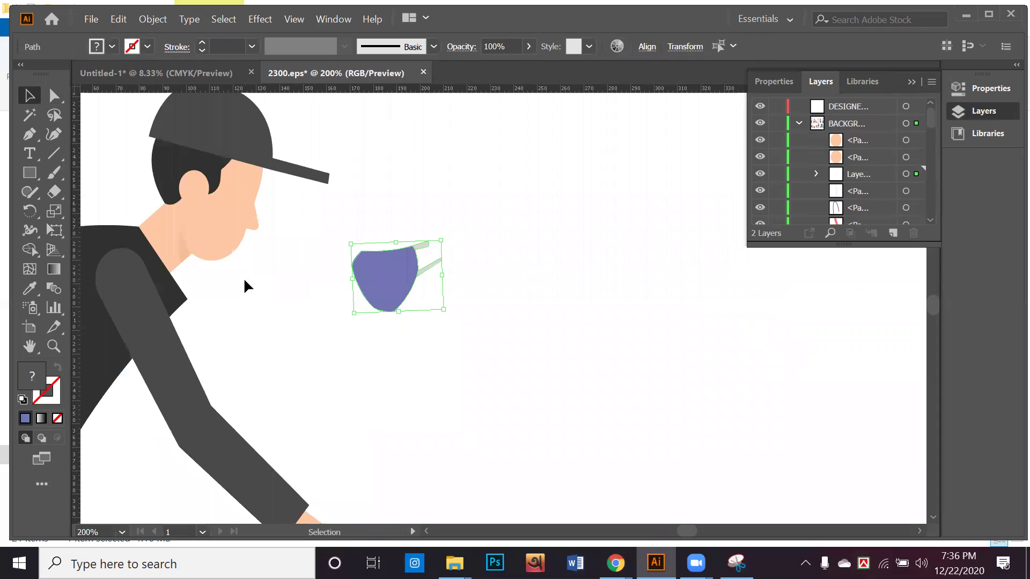
{"action": "left_click", "coordinate": [207, 230]}
{"action": "left_click", "coordinate": [378, 271]}
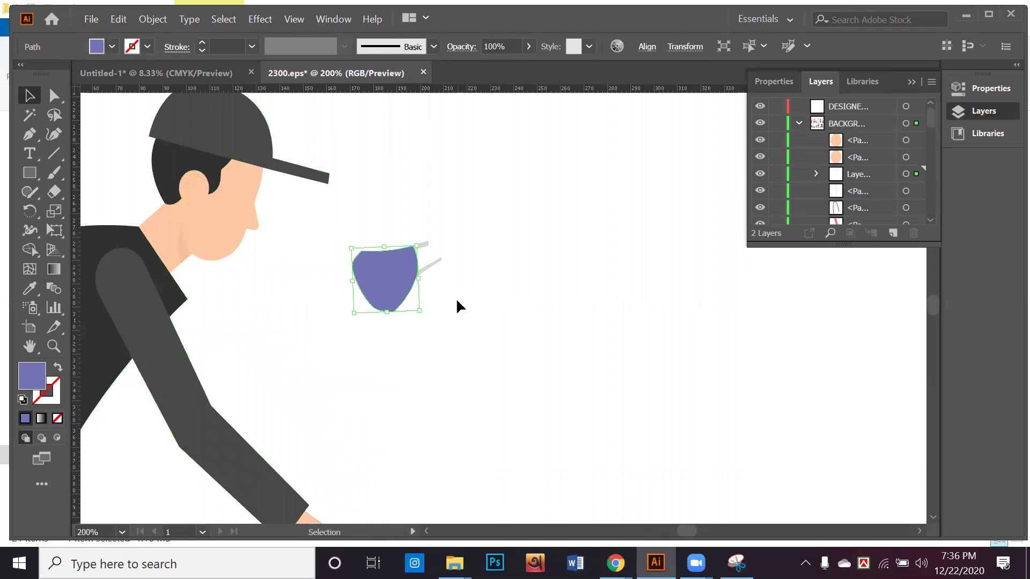
{"action": "left_click", "coordinate": [388, 306]}
{"action": "scroll", "coordinate": [392, 298], "scroll_direction": "down", "scroll_amount": 6}
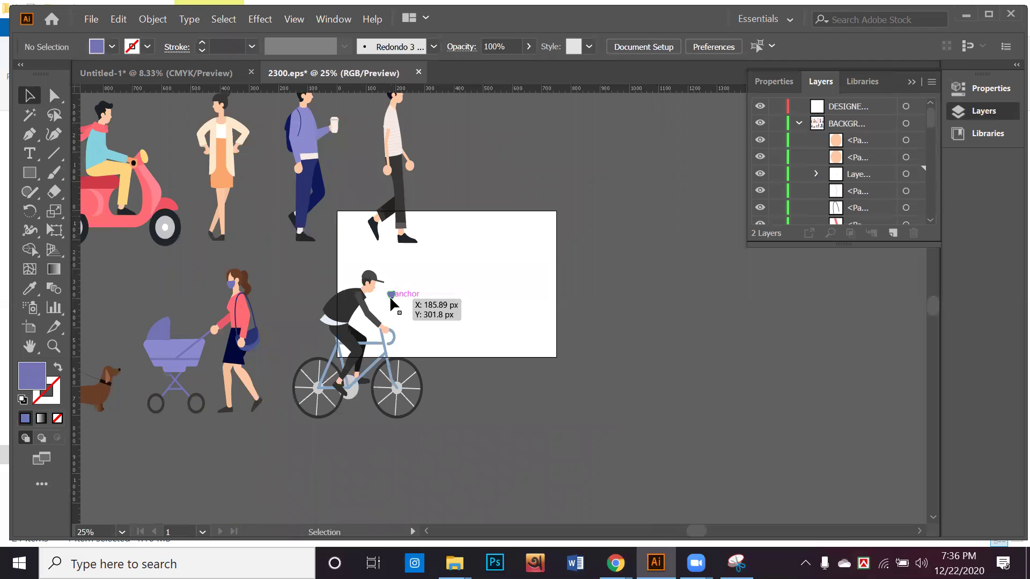
Step: Delete the purple mask copy and its straps beside the cyclist
{"action": "scroll", "coordinate": [390, 295], "scroll_direction": "down", "scroll_amount": 1}
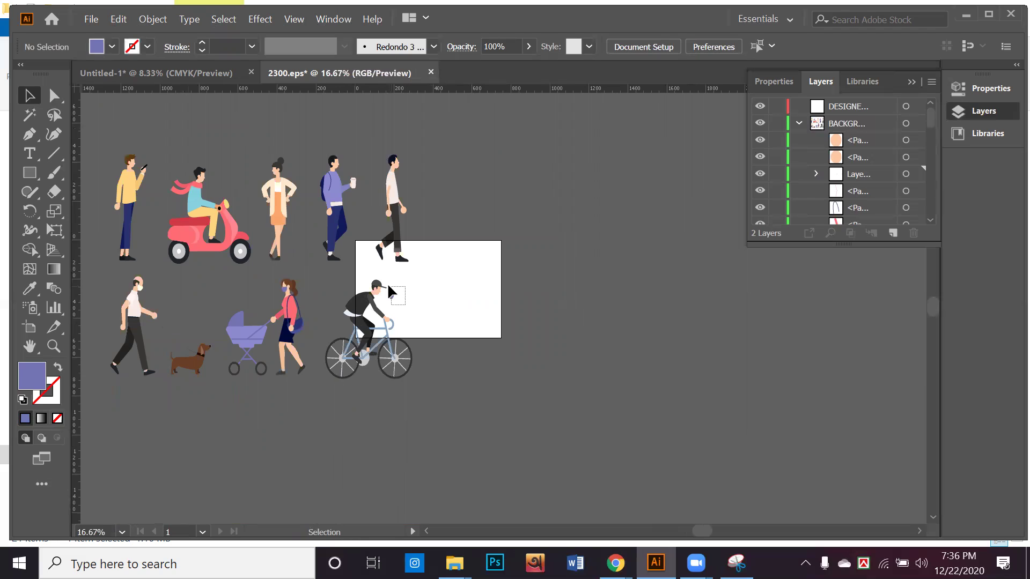
{"action": "left_click", "coordinate": [409, 290]}
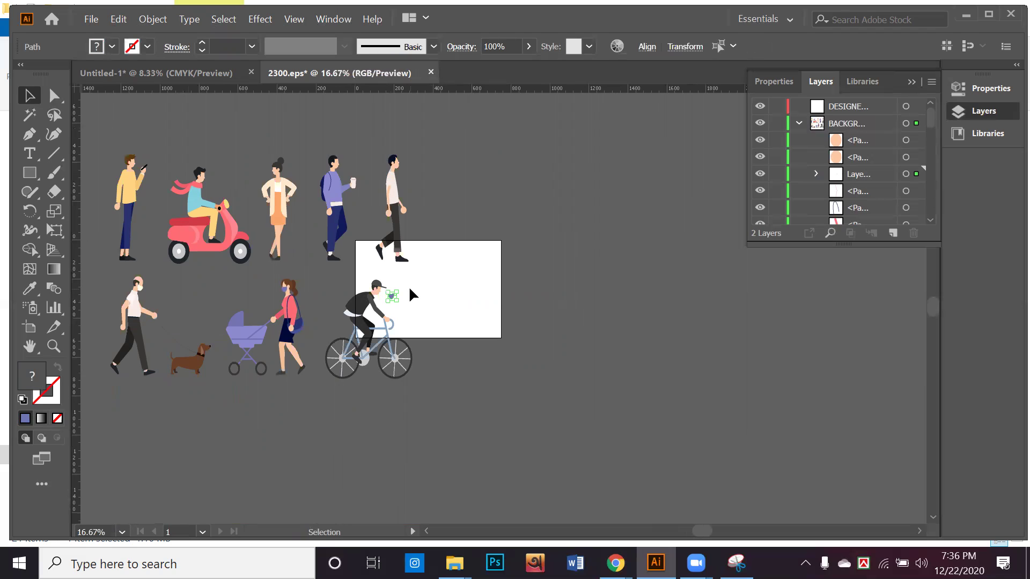
{"action": "key", "text": "ctrl+shift+a"}
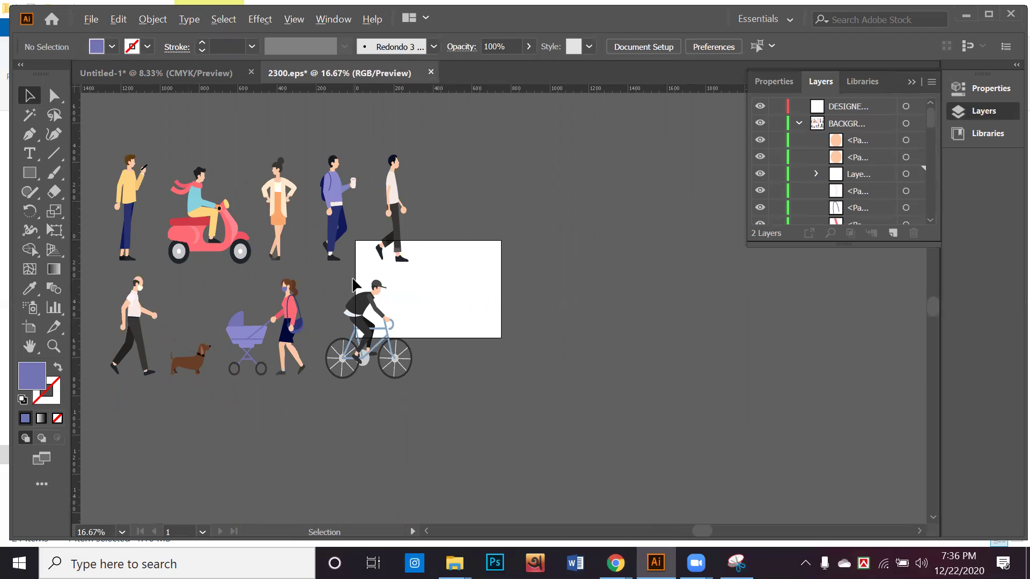
Step: Move the five figures of the upper row to the right of the cyclist so all figures form one row
{"action": "scroll", "coordinate": [355, 279], "scroll_direction": "up", "scroll_amount": 1}
{"action": "left_click_drag", "start_coordinate": [339, 278], "coordinate": [465, 345]}
{"action": "scroll", "coordinate": [475, 300], "scroll_direction": "down", "scroll_amount": 2}
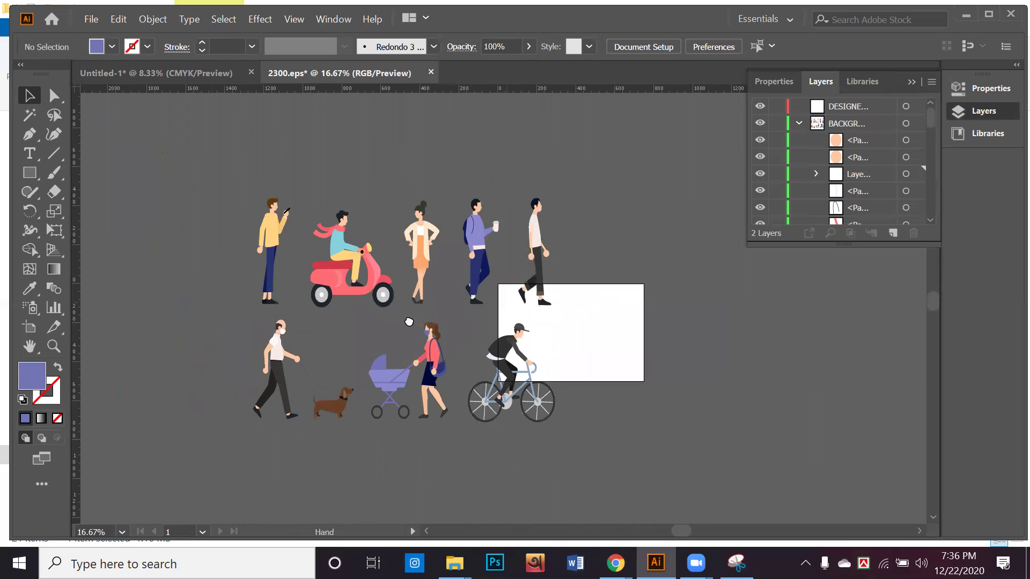
{"action": "left_click_drag", "start_coordinate": [478, 310], "coordinate": [382, 327]}
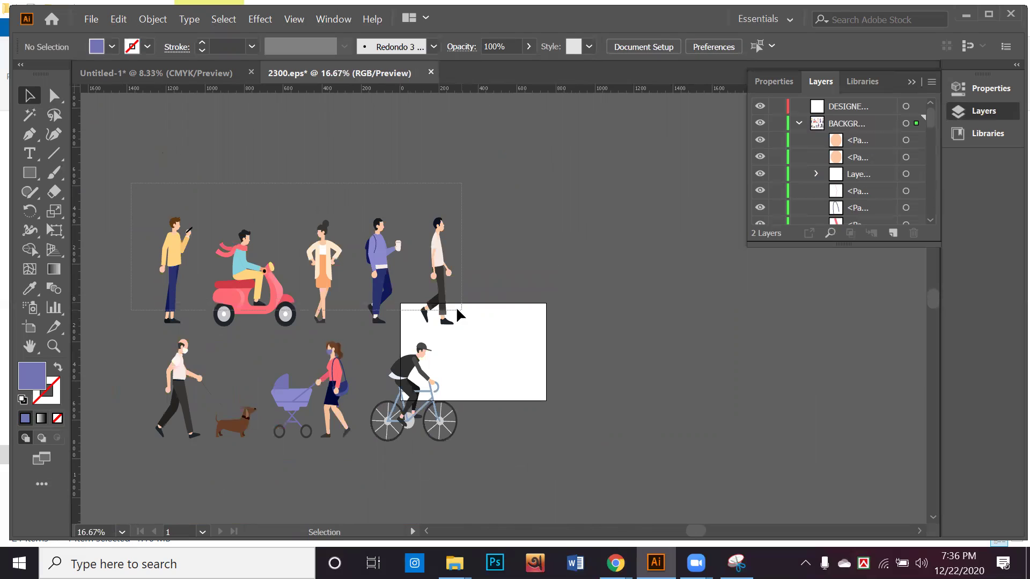
{"action": "left_click", "coordinate": [441, 311]}
{"action": "left_click_drag", "start_coordinate": [243, 301], "coordinate": [566, 255]}
{"action": "left_click", "coordinate": [551, 448]}
Step: Try to move the whole row of figures down off the artboard, and clear the selection
{"action": "left_click_drag", "start_coordinate": [146, 325], "coordinate": [790, 230]}
{"action": "left_click_drag", "start_coordinate": [696, 247], "coordinate": [649, 431]}
{"action": "left_click_drag", "start_coordinate": [572, 429], "coordinate": [645, 200]}
{"action": "left_click_drag", "start_coordinate": [623, 240], "coordinate": [605, 287]}
{"action": "left_click_drag", "start_coordinate": [590, 319], "coordinate": [535, 318]}
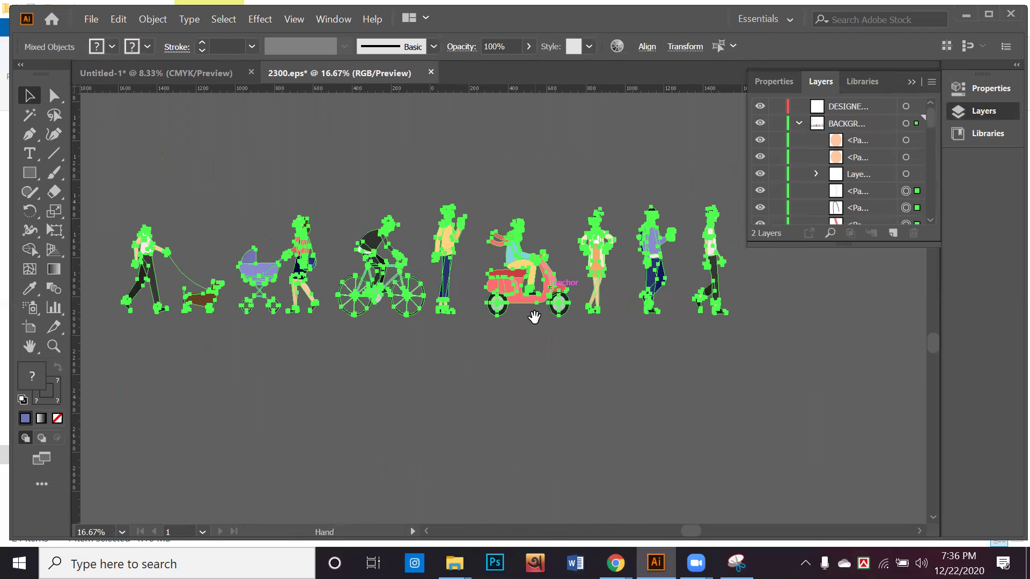
{"action": "left_click", "coordinate": [511, 355]}
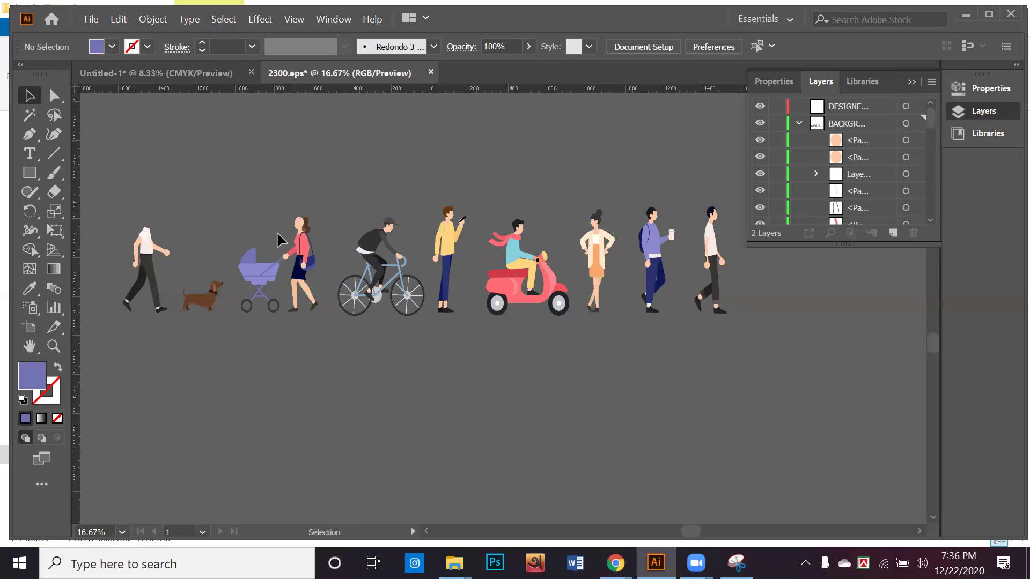
Step: Undo the move of the whole row so the heads and masks rejoin their figures
{"action": "key", "text": "ctrl+z"}
{"action": "key", "text": "ctrl+z"}
{"action": "scroll", "coordinate": [455, 202], "scroll_direction": "up", "scroll_amount": 18}
{"action": "key", "text": "ctrl+z"}
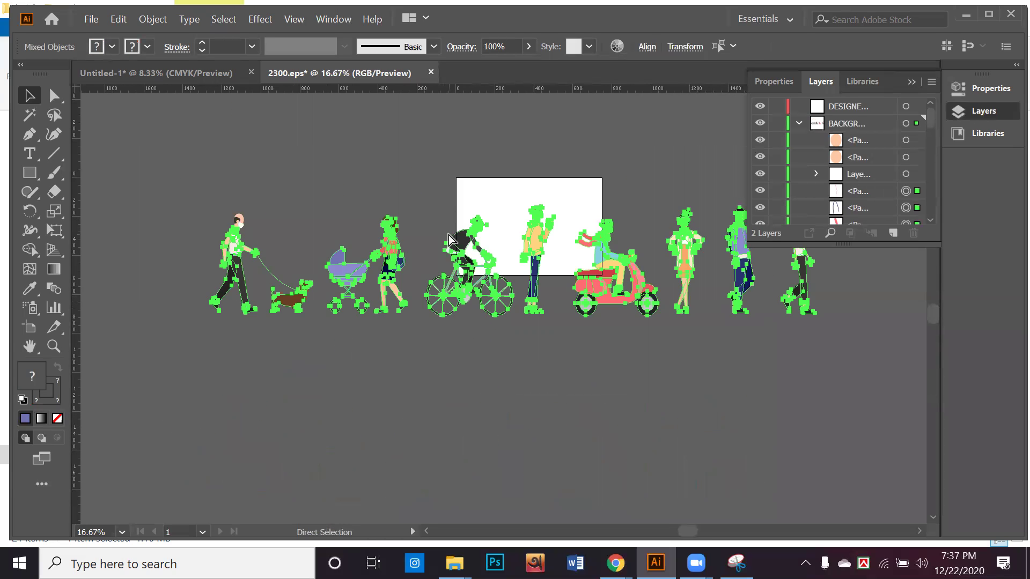
Step: Group the bald man with his dog, and group the woman with her pram
{"action": "left_click", "coordinate": [181, 185]}
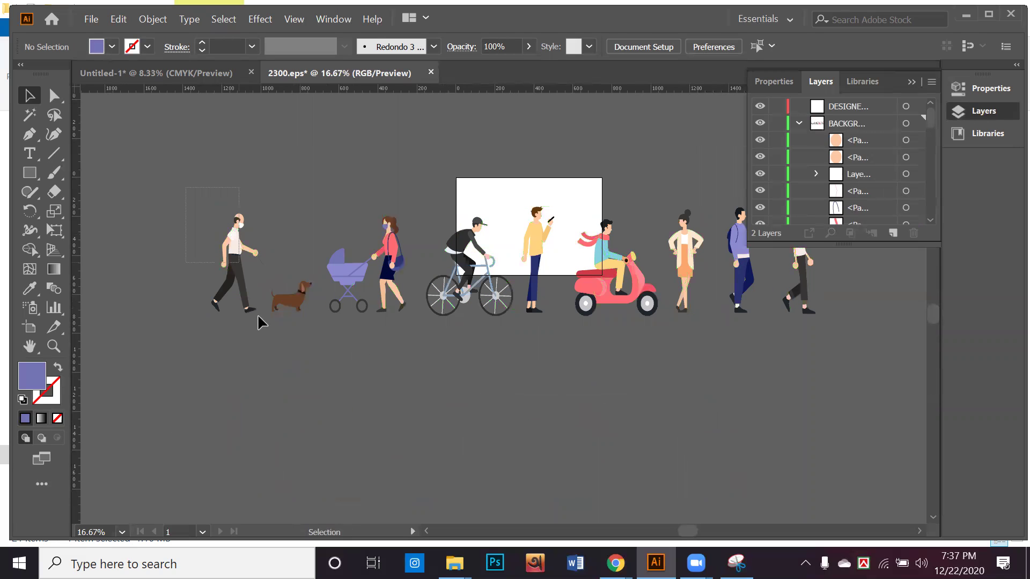
{"action": "left_click_drag", "start_coordinate": [305, 322], "coordinate": [305, 320]}
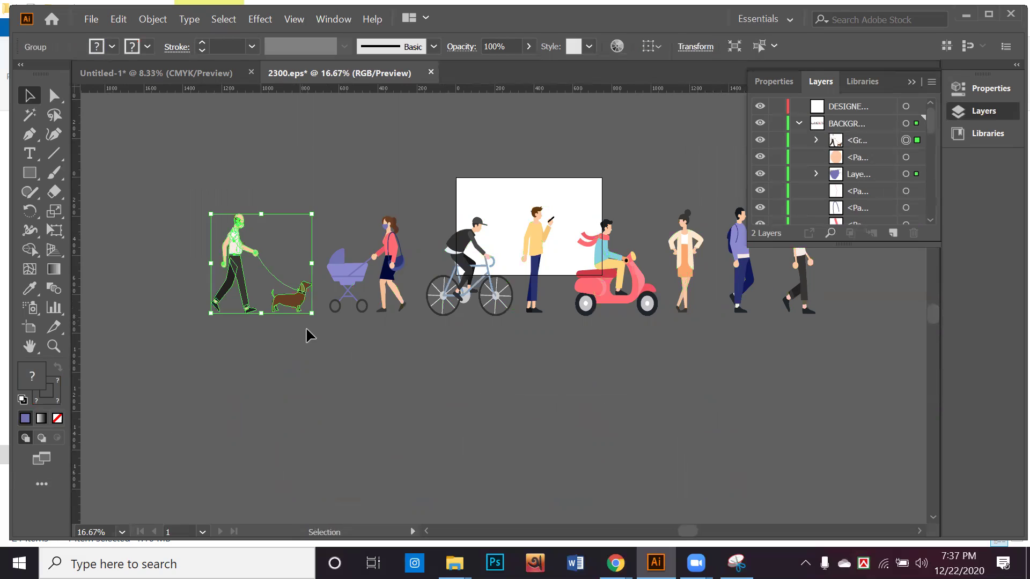
{"action": "left_click", "coordinate": [326, 194]}
{"action": "left_click_drag", "start_coordinate": [404, 326], "coordinate": [405, 323]}
{"action": "key", "text": "a"}
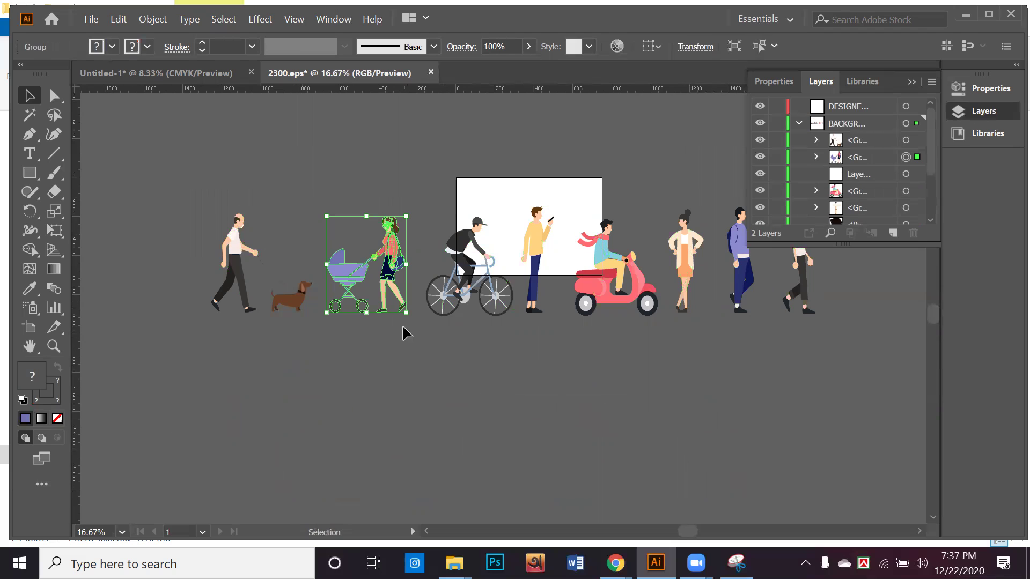
Step: Move the whole row of figures to the empty canvas below the artboard, and clear the selection
{"action": "left_click_drag", "start_coordinate": [166, 237], "coordinate": [811, 303]}
{"action": "scroll", "coordinate": [794, 305], "scroll_direction": "down", "scroll_amount": 3}
{"action": "left_click_drag", "start_coordinate": [691, 298], "coordinate": [554, 473]}
{"action": "key", "text": "space"}
{"action": "left_click_drag", "start_coordinate": [627, 447], "coordinate": [507, 285]}
{"action": "scroll", "coordinate": [508, 286], "scroll_direction": "up", "scroll_amount": 2}
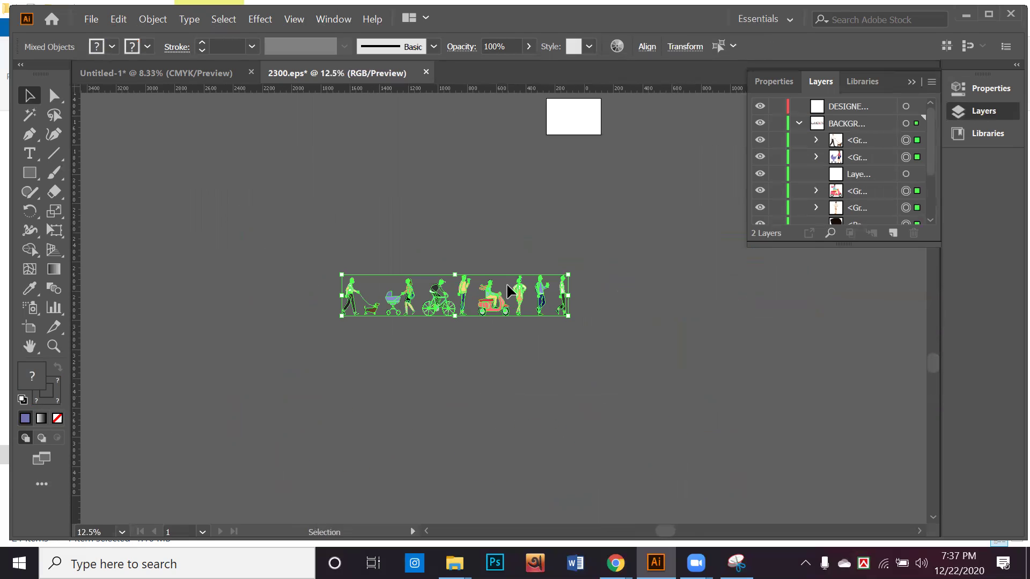
{"action": "left_click", "coordinate": [466, 193]}
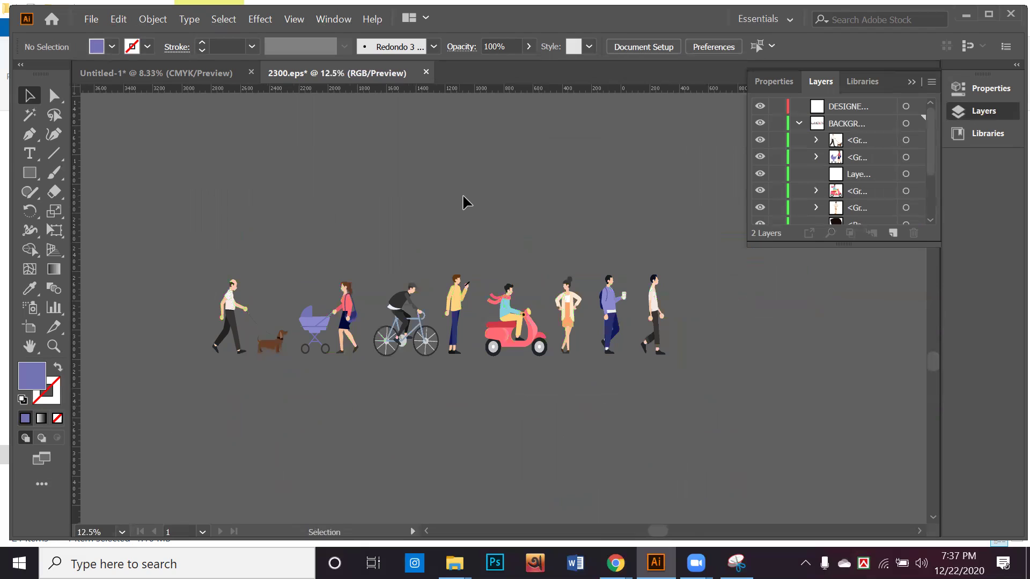
Step: Draw a large rectangle covering the whole row of figures and fill it with white
{"action": "left_click_drag", "start_coordinate": [29, 172], "coordinate": [80, 171]}
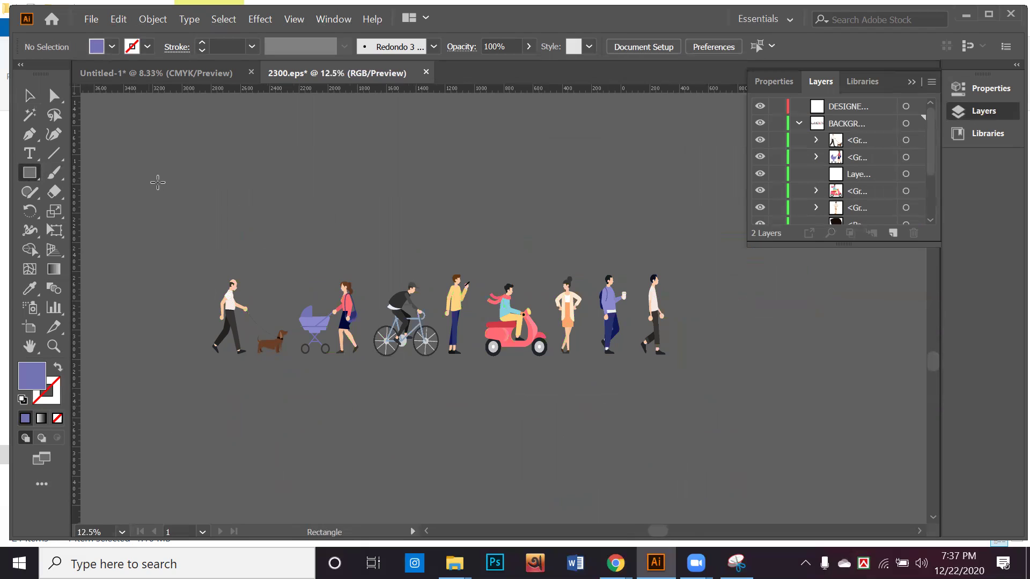
{"action": "left_click_drag", "start_coordinate": [155, 164], "coordinate": [835, 463]}
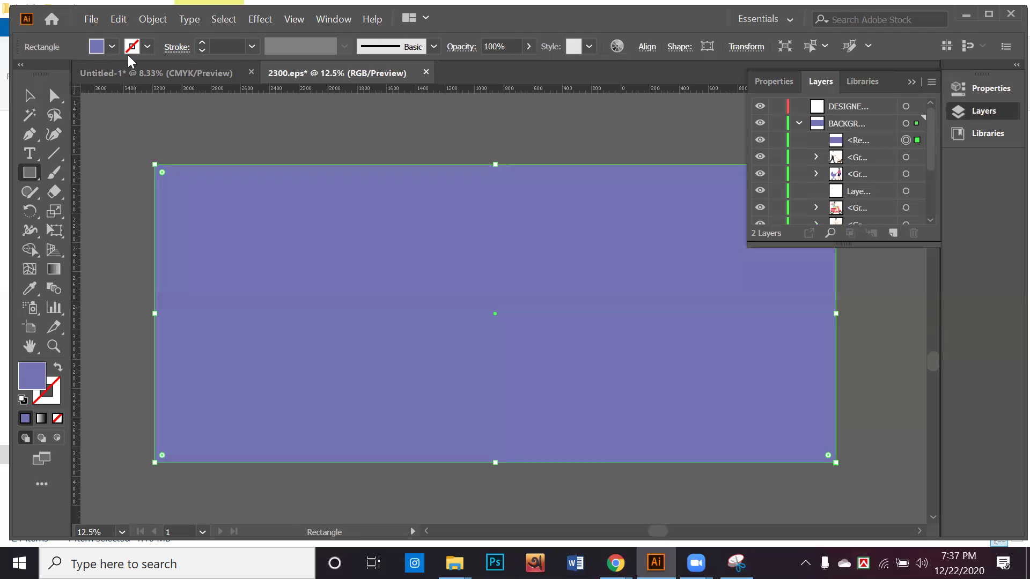
{"action": "left_click", "coordinate": [111, 47]}
{"action": "left_click", "coordinate": [33, 75]}
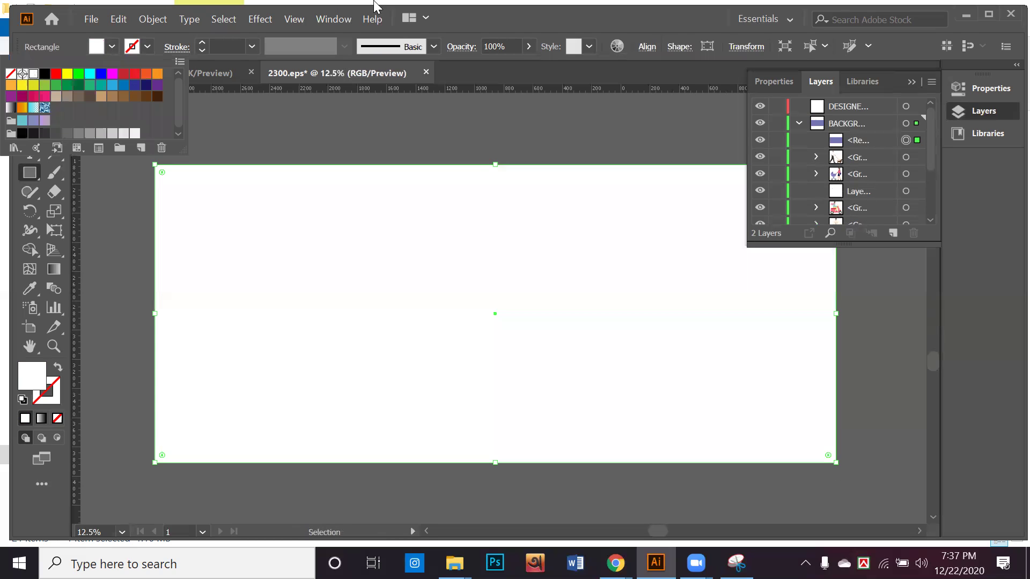
Step: Send the white rectangle to the back so it lies behind the row of figures
{"action": "left_click", "coordinate": [966, 15]}
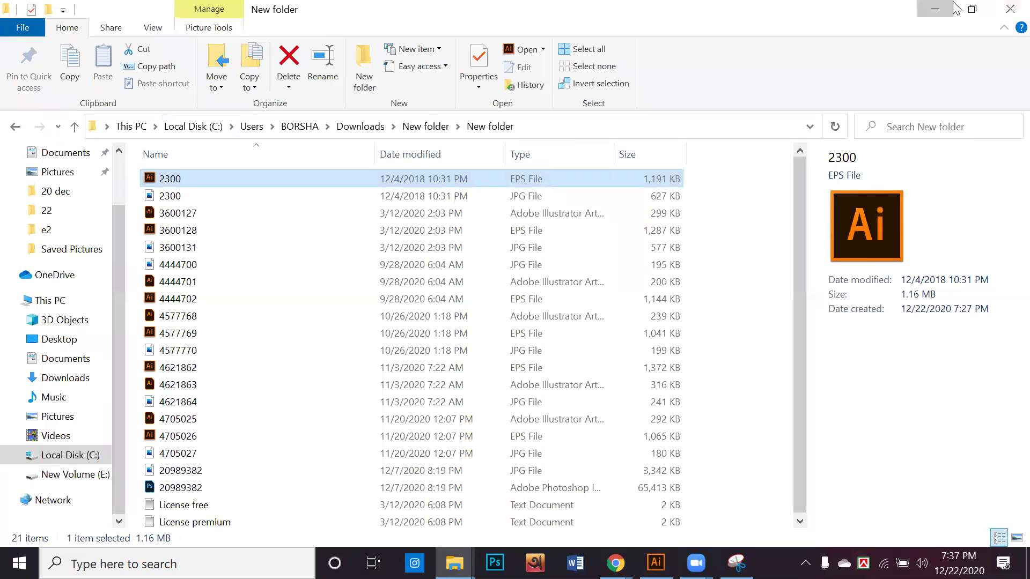
{"action": "left_click", "coordinate": [935, 9]}
{"action": "left_click", "coordinate": [29, 95]}
{"action": "right_click", "coordinate": [197, 202]}
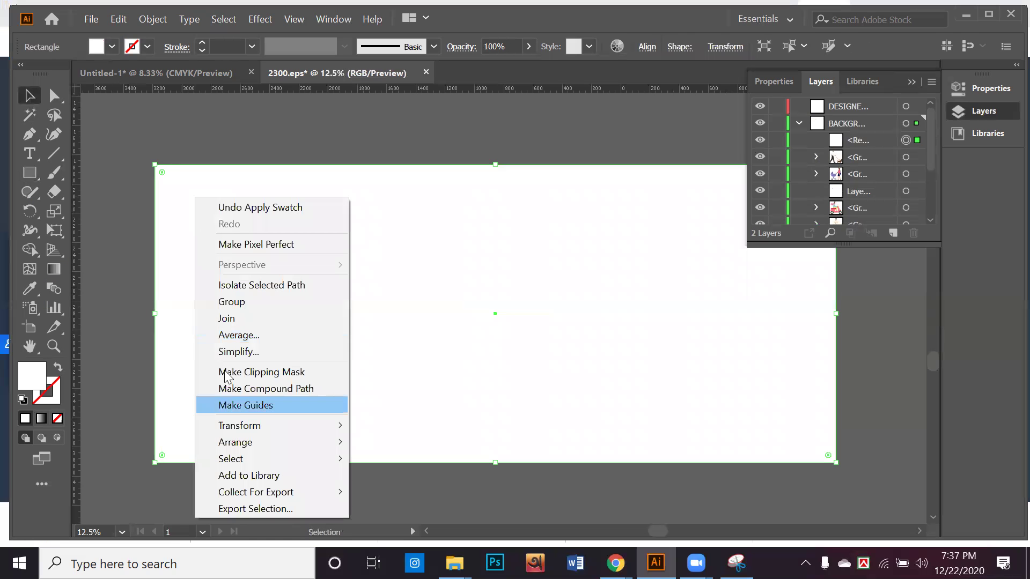
{"action": "mouse_move", "coordinate": [249, 438]}
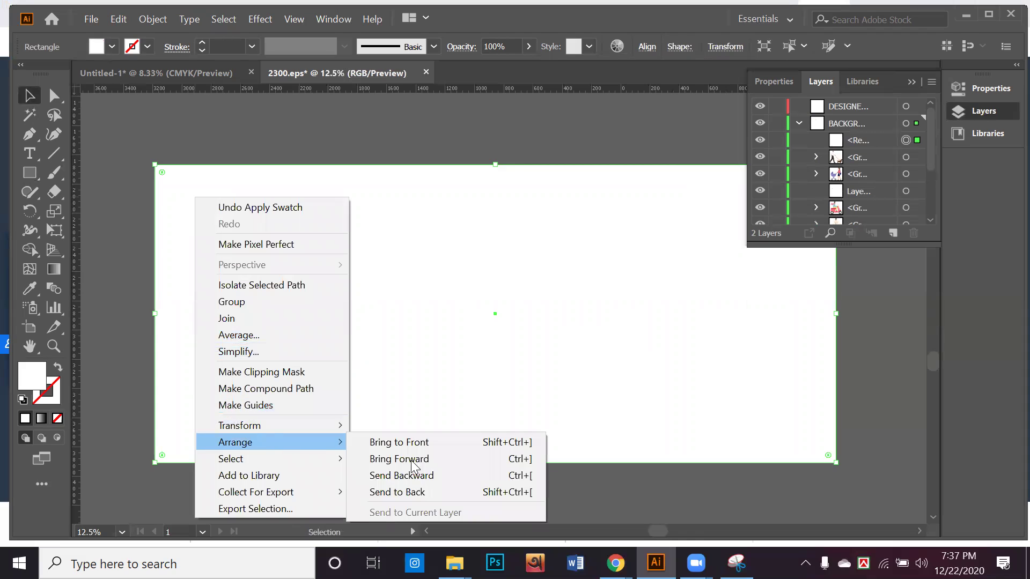
{"action": "left_click", "coordinate": [413, 493]}
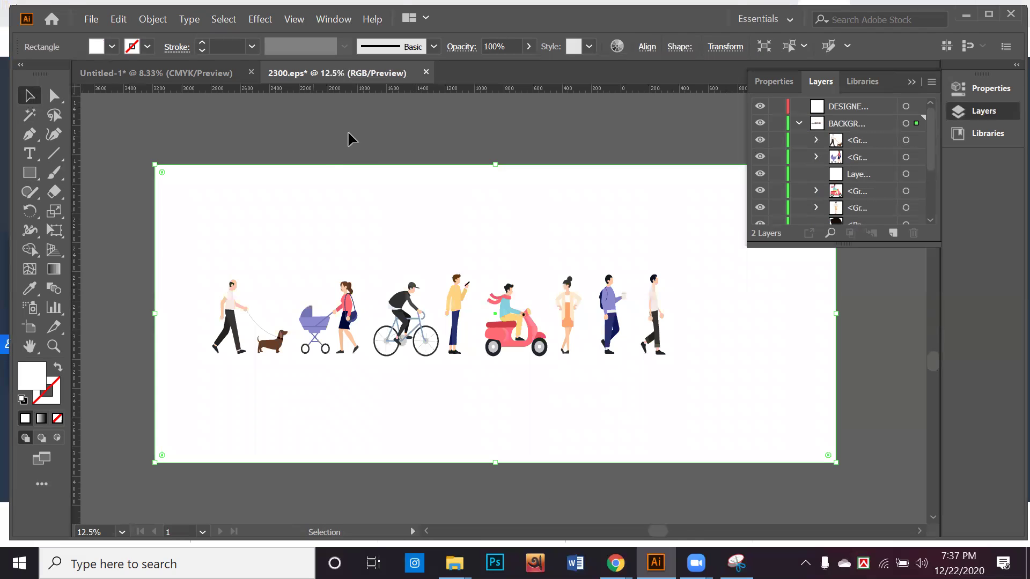
Step: Move the white rectangle down from behind the upper bodies of the figures and clear the selection
{"action": "left_click", "coordinate": [292, 214], "text": "shift"}
{"action": "left_click", "coordinate": [282, 215]}
{"action": "left_click_drag", "start_coordinate": [327, 212], "coordinate": [359, 319]}
{"action": "left_click_drag", "start_coordinate": [333, 440], "coordinate": [326, 503]}
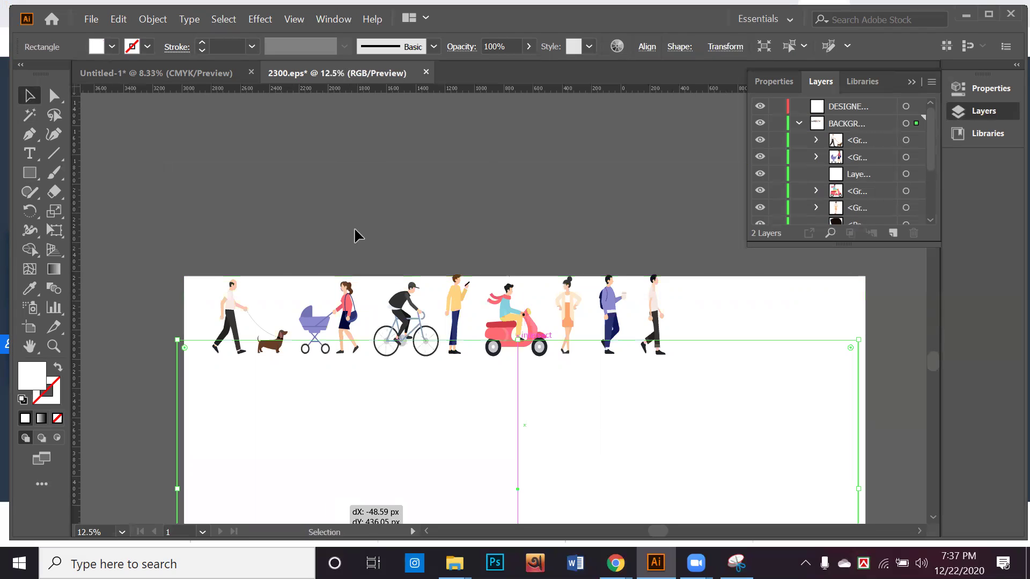
{"action": "left_click_drag", "start_coordinate": [358, 236], "coordinate": [359, 234]}
{"action": "left_click", "coordinate": [357, 223]}
{"action": "scroll", "coordinate": [356, 210], "scroll_direction": "down", "scroll_amount": 2}
{"action": "left_click_drag", "start_coordinate": [356, 197], "coordinate": [367, 234]}
Step: Examine how the mask sits on the face of the woman with the pram
{"action": "scroll", "coordinate": [339, 358], "scroll_direction": "up", "scroll_amount": 6}
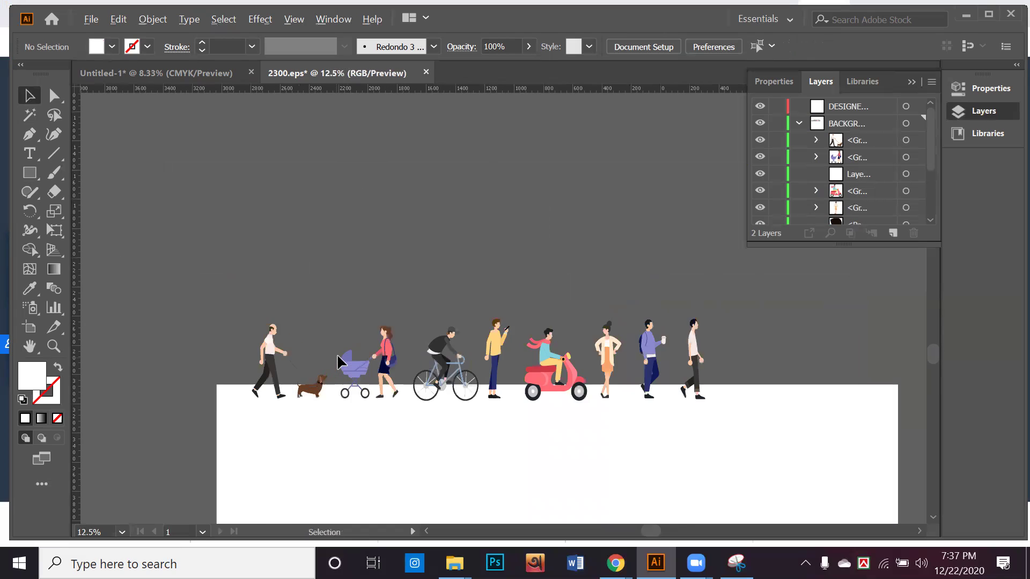
{"action": "scroll", "coordinate": [405, 346], "scroll_direction": "up", "scroll_amount": 4}
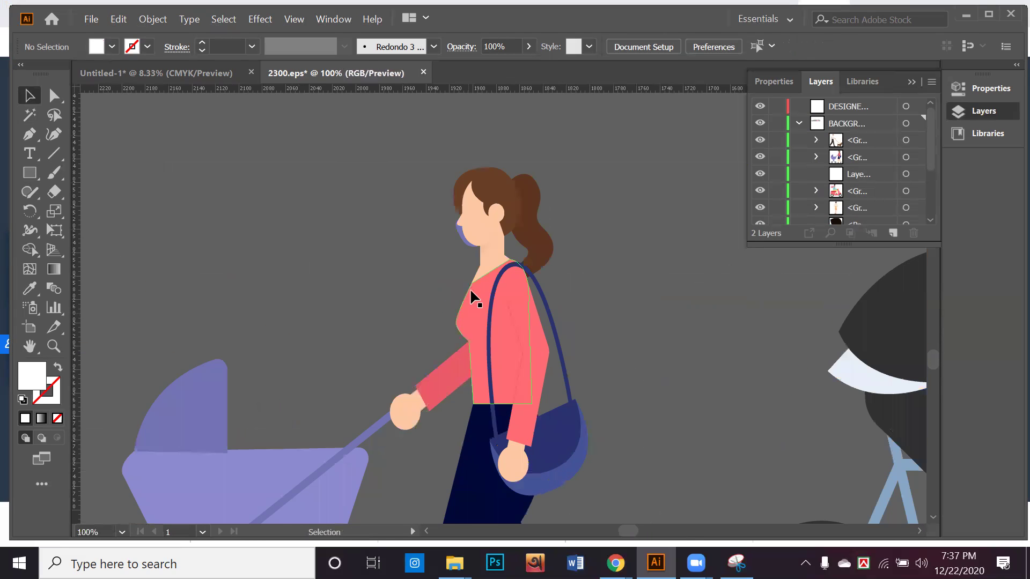
{"action": "left_click", "coordinate": [470, 228]}
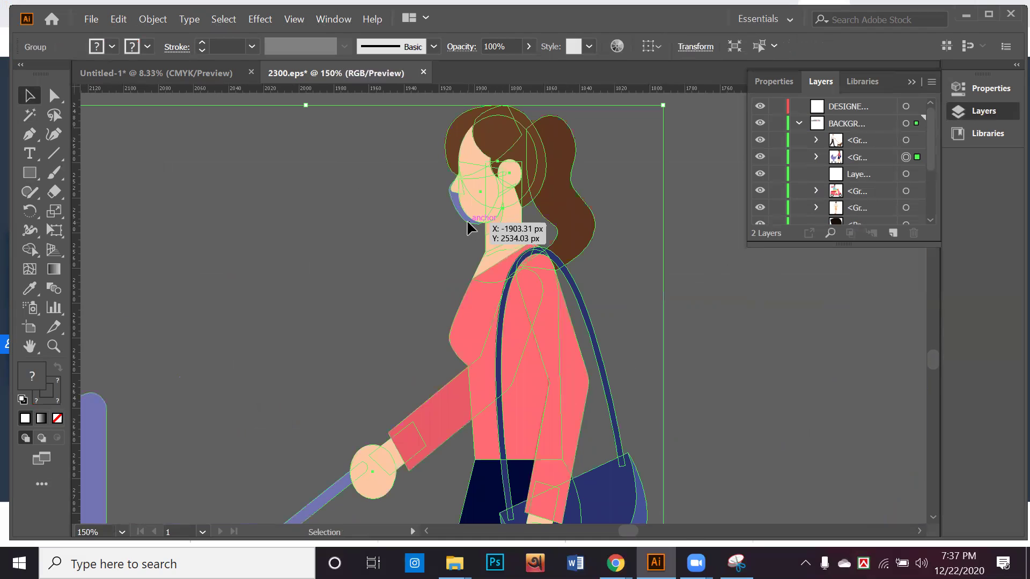
{"action": "left_click", "coordinate": [757, 299]}
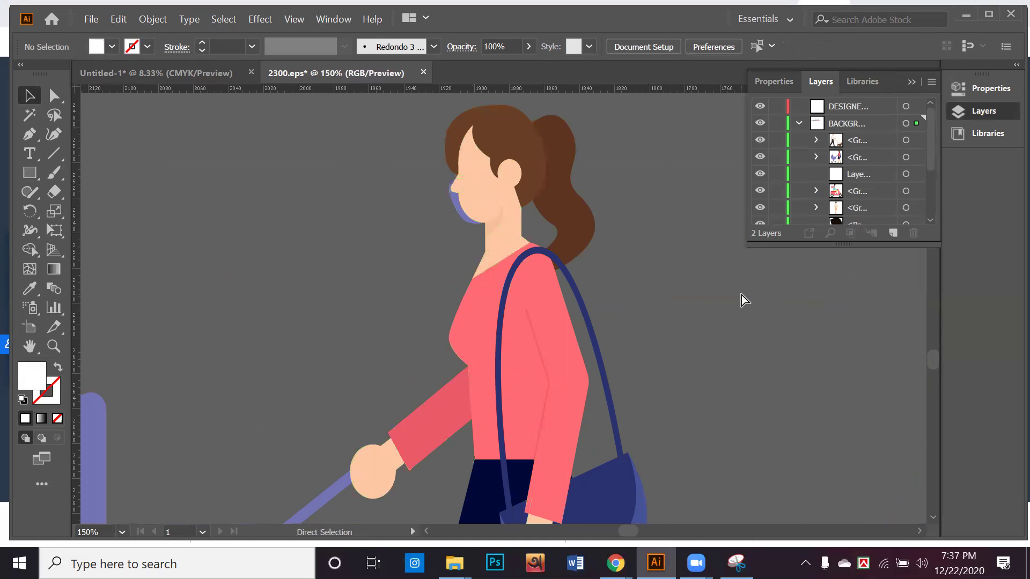
Step: Undo the background rectangle, the move of the row of figures, and the grouping of the woman with her pram
{"action": "key", "text": "ctrl+z"}
{"action": "key", "text": "ctrl+z"}
{"action": "key", "text": "ctrl+z"}
{"action": "scroll", "coordinate": [555, 380], "scroll_direction": "down", "scroll_amount": 2}
{"action": "scroll", "coordinate": [538, 349], "scroll_direction": "down", "scroll_amount": 5}
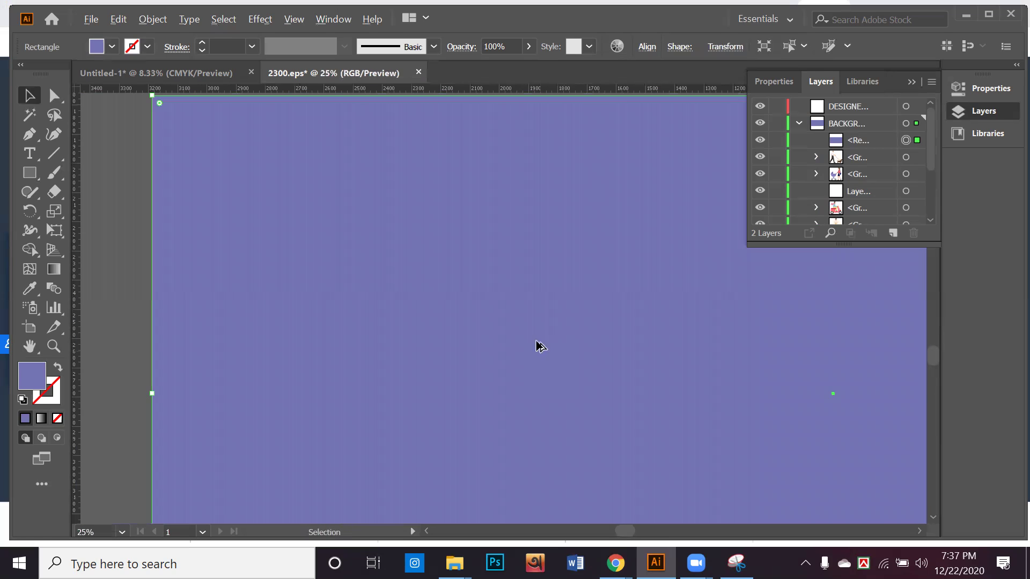
{"action": "scroll", "coordinate": [534, 339], "scroll_direction": "down", "scroll_amount": 1}
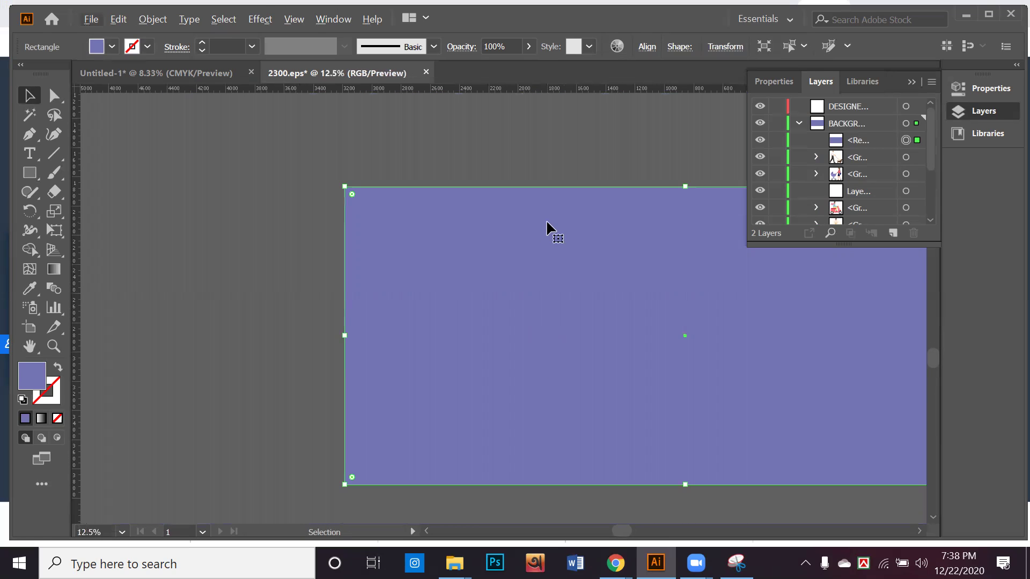
{"action": "key", "text": "ctrl+z"}
{"action": "key", "text": "ctrl+z"}
{"action": "key", "text": "ctrl+z"}
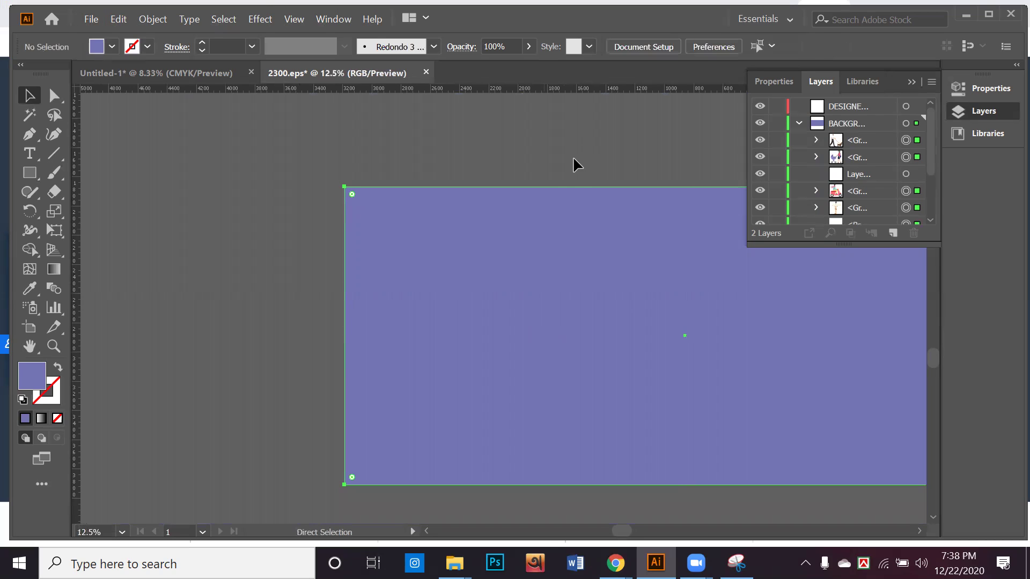
{"action": "key", "text": "ctrl+z"}
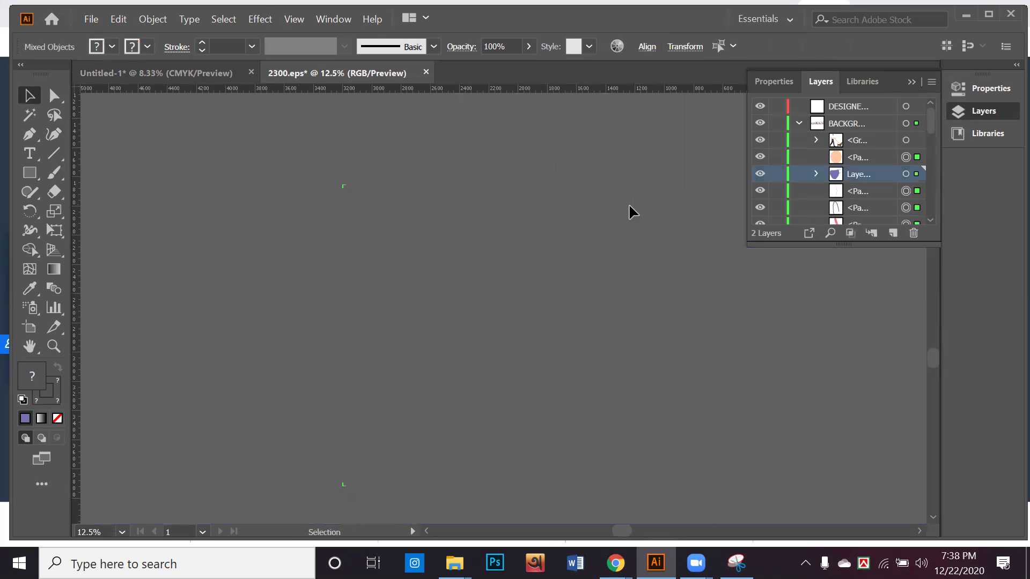
Step: Undo the grouping of the bald man with his dog
{"action": "scroll", "coordinate": [451, 227], "scroll_direction": "down", "scroll_amount": 4}
{"action": "scroll", "coordinate": [494, 285], "scroll_direction": "up", "scroll_amount": 6}
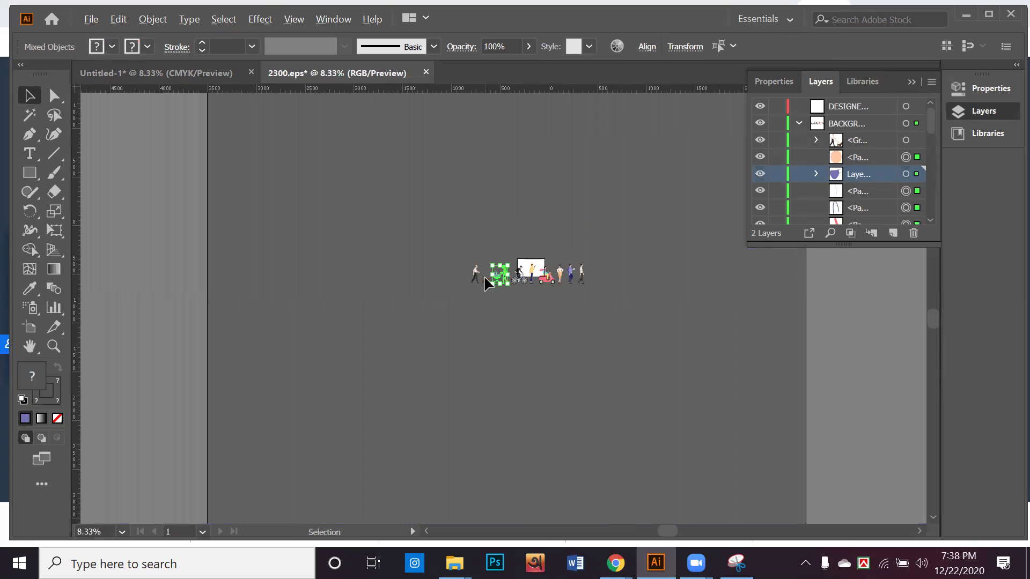
{"action": "left_click", "coordinate": [499, 388]}
{"action": "key", "text": "ctrl+z"}
{"action": "key", "text": "ctrl+z"}
{"action": "key", "text": "ctrl+z"}
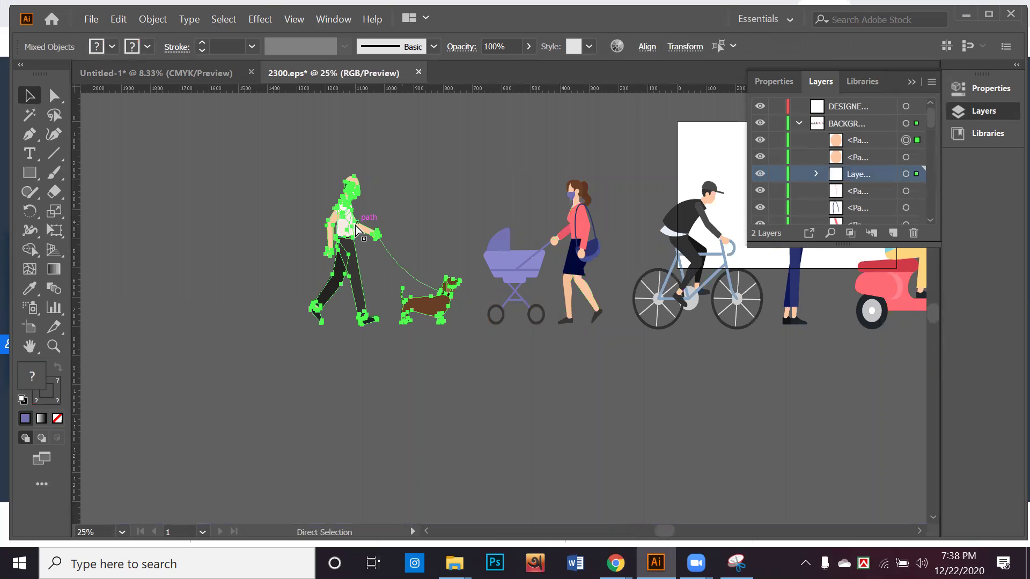
Step: Try to group the bald man's mask with his face shape
{"action": "left_click", "coordinate": [367, 284]}
{"action": "left_click_drag", "start_coordinate": [396, 246], "coordinate": [355, 355]}
{"action": "scroll", "coordinate": [315, 308], "scroll_direction": "up", "scroll_amount": 4}
{"action": "scroll", "coordinate": [315, 312], "scroll_direction": "up", "scroll_amount": 1}
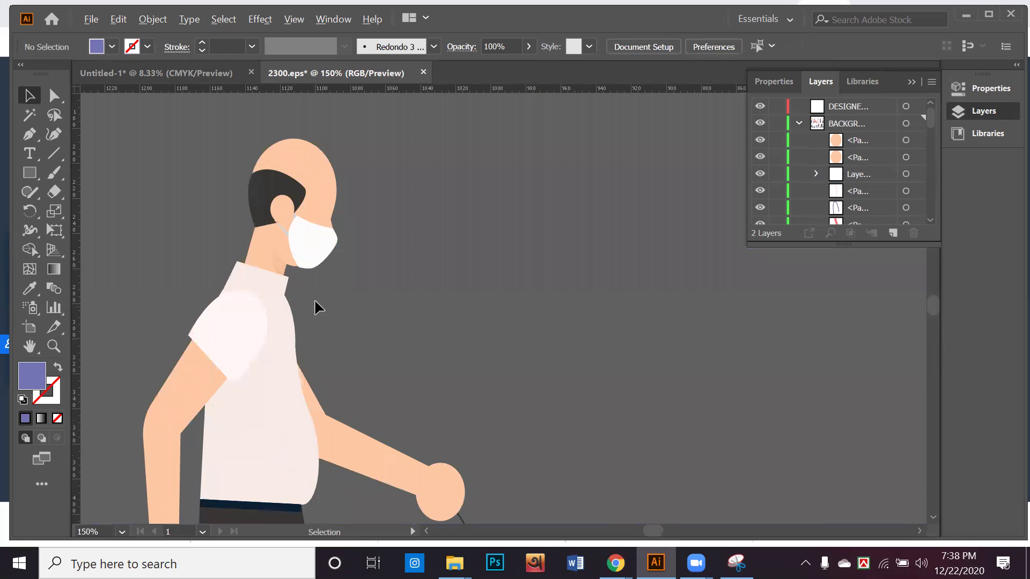
{"action": "left_click", "coordinate": [303, 250]}
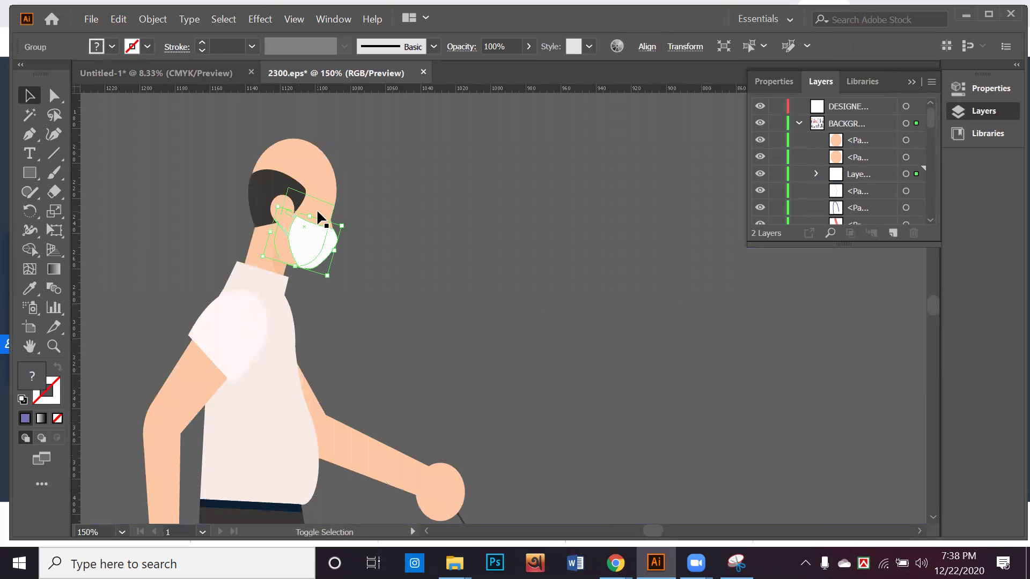
{"action": "left_click", "coordinate": [317, 214], "text": "shift"}
{"action": "right_click", "coordinate": [317, 215]}
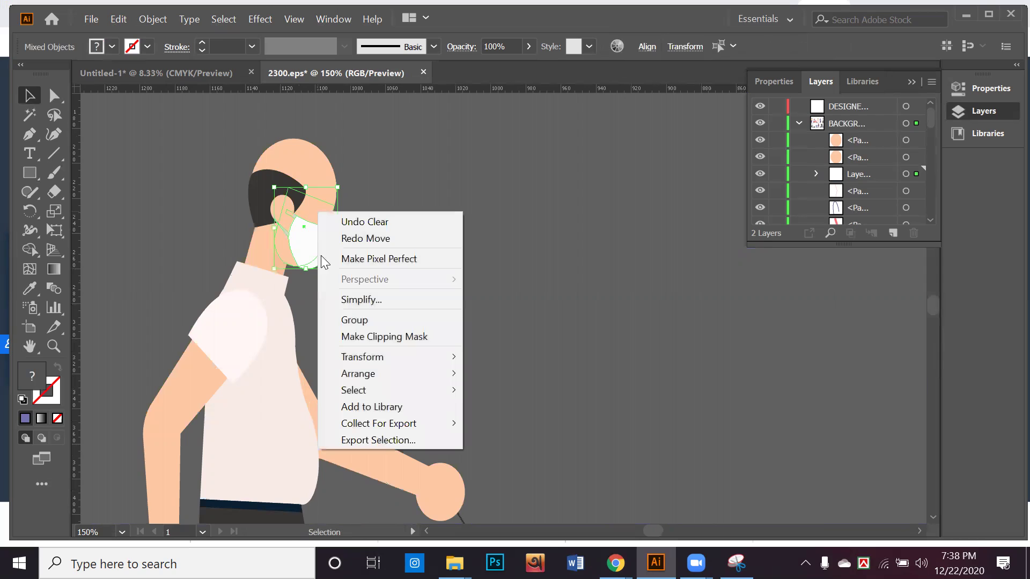
{"action": "left_click", "coordinate": [356, 319]}
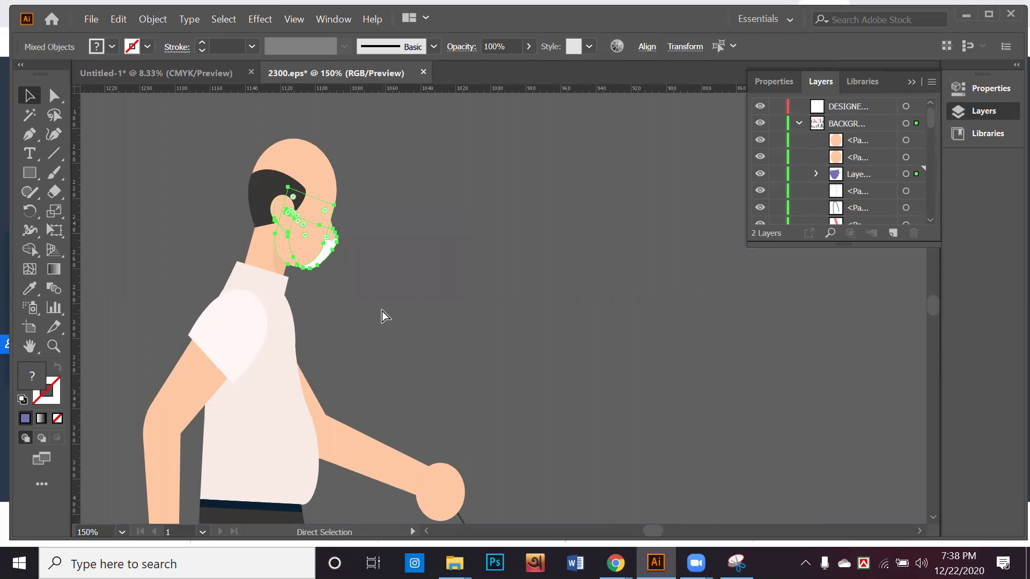
{"action": "left_click", "coordinate": [401, 302]}
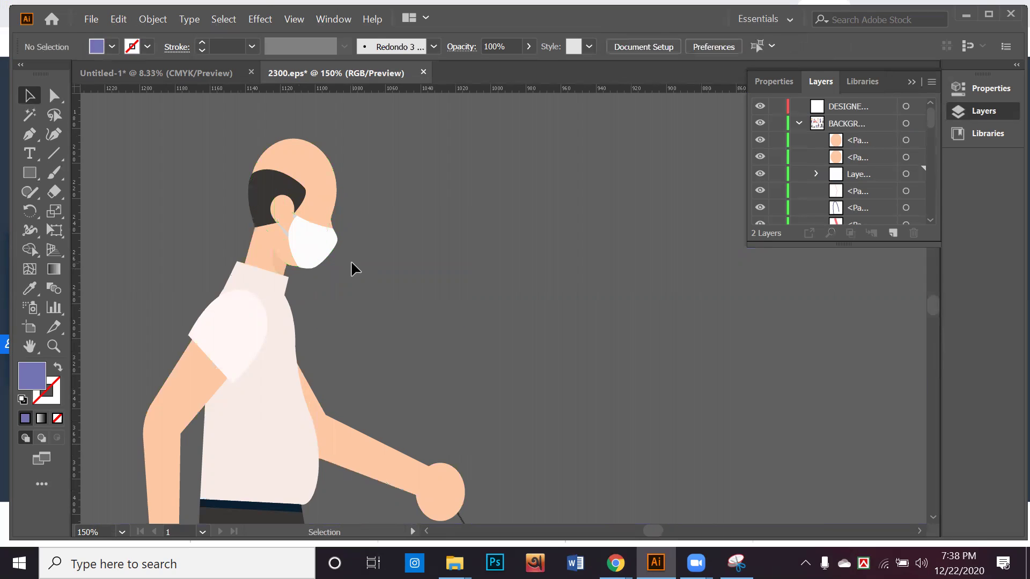
Step: Try to group the bald man's whole figure together with his mask
{"action": "key", "text": "ctrl+a"}
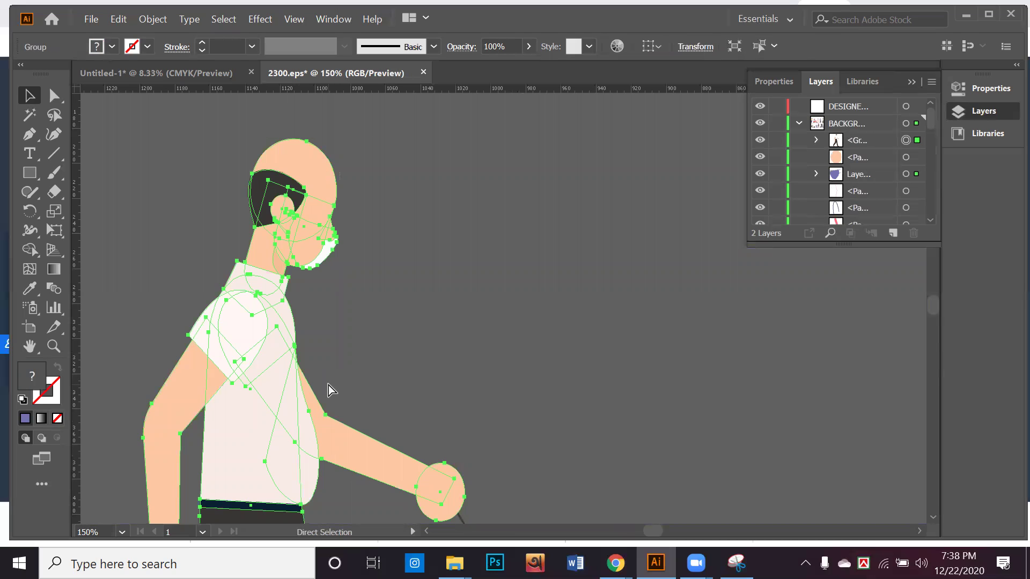
{"action": "left_click", "coordinate": [499, 338]}
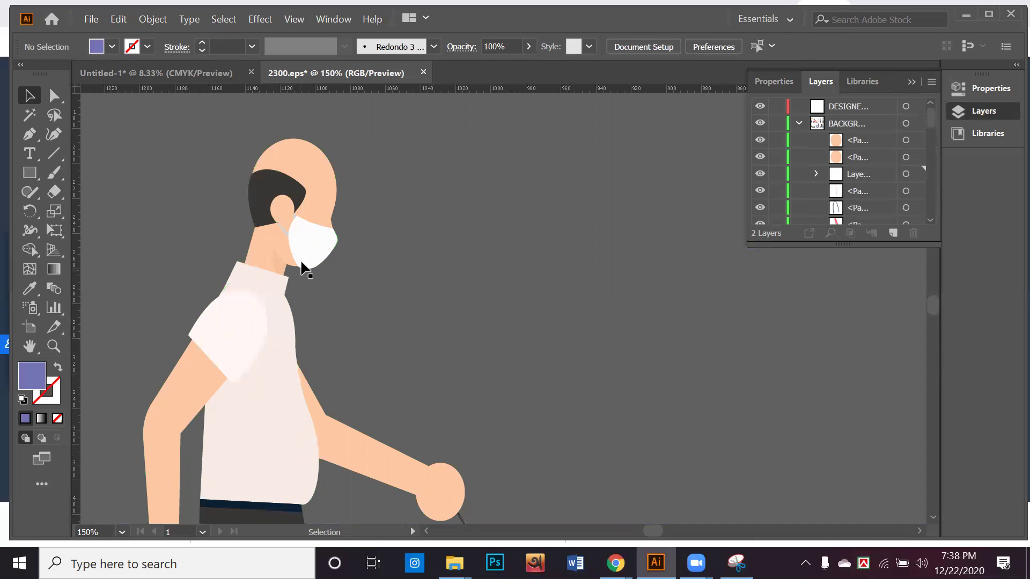
{"action": "left_click", "coordinate": [318, 257]}
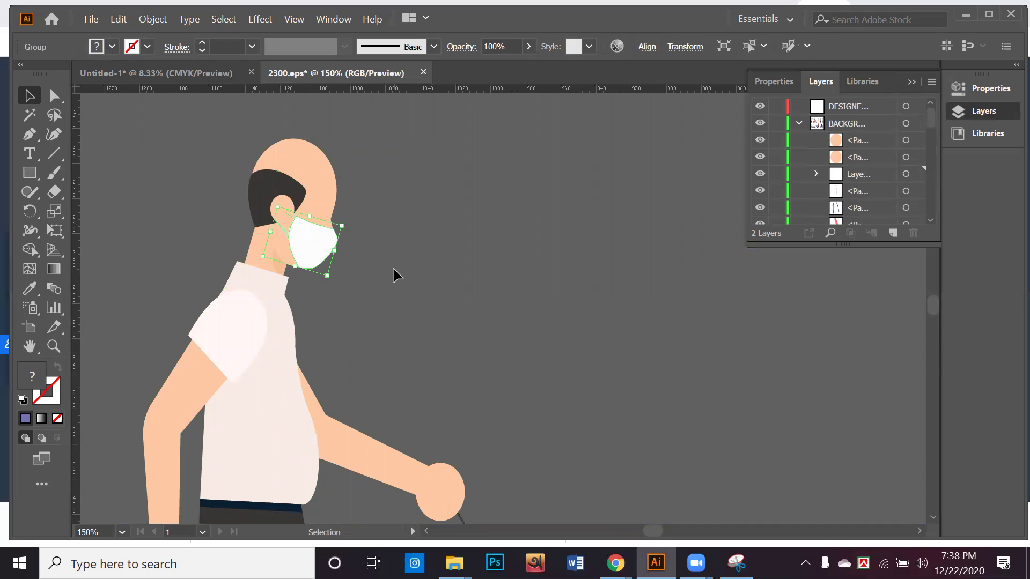
{"action": "left_click", "coordinate": [393, 266]}
{"action": "scroll", "coordinate": [393, 266], "scroll_direction": "down", "scroll_amount": 1}
Step: Divide the bald man's overlapping head and face shapes with the Pathfinder Divide operation
{"action": "left_click", "coordinate": [347, 230]}
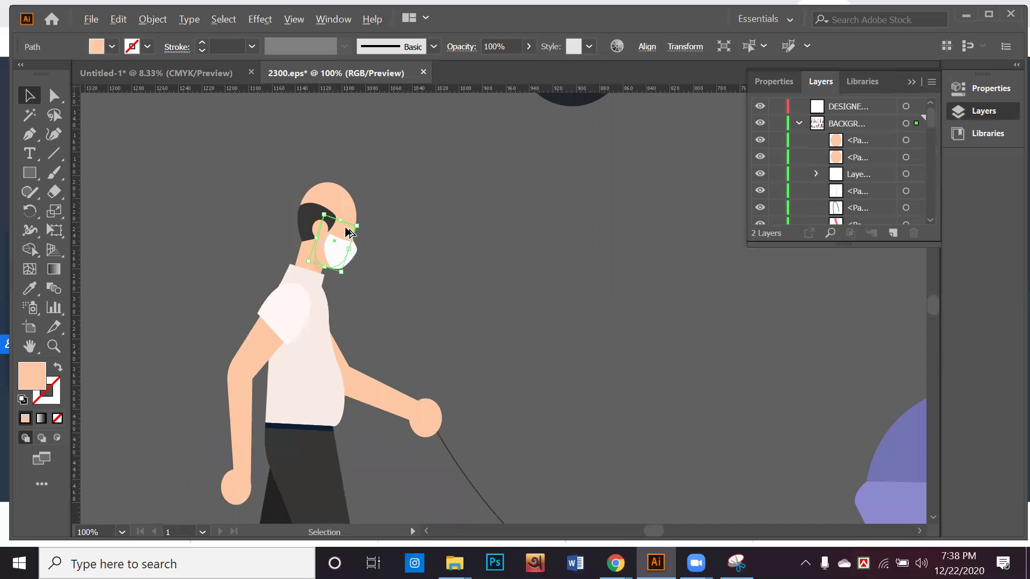
{"action": "scroll", "coordinate": [350, 226], "scroll_direction": "up", "scroll_amount": 2}
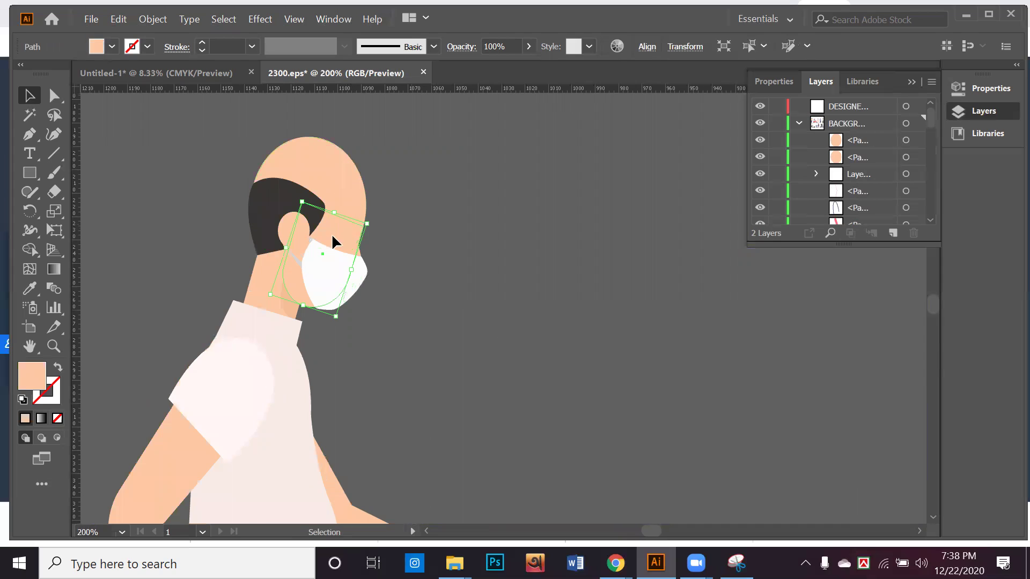
{"action": "left_click", "coordinate": [472, 245]}
{"action": "left_click", "coordinate": [349, 226], "text": "shift"}
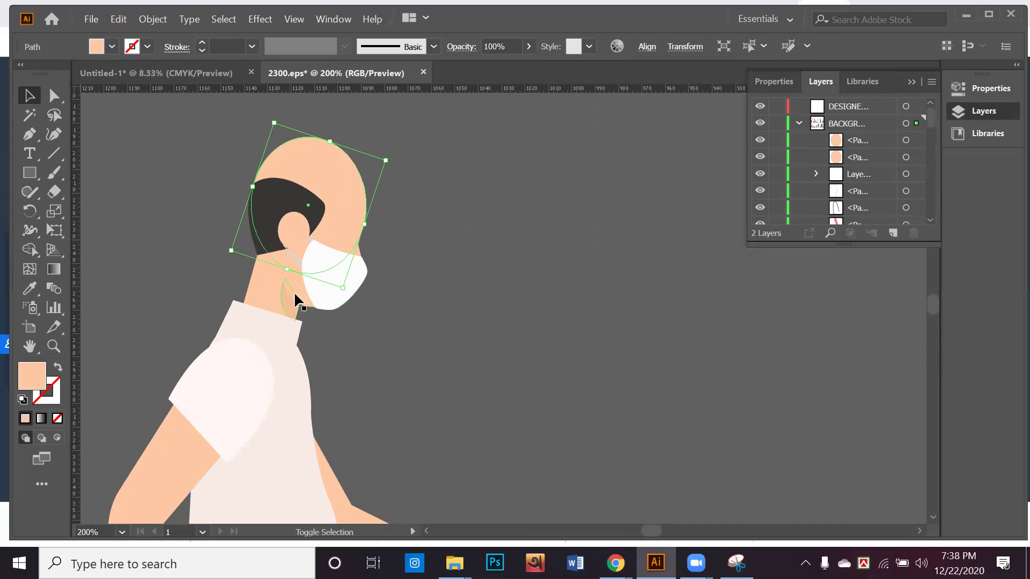
{"action": "left_click", "coordinate": [295, 288], "text": "shift"}
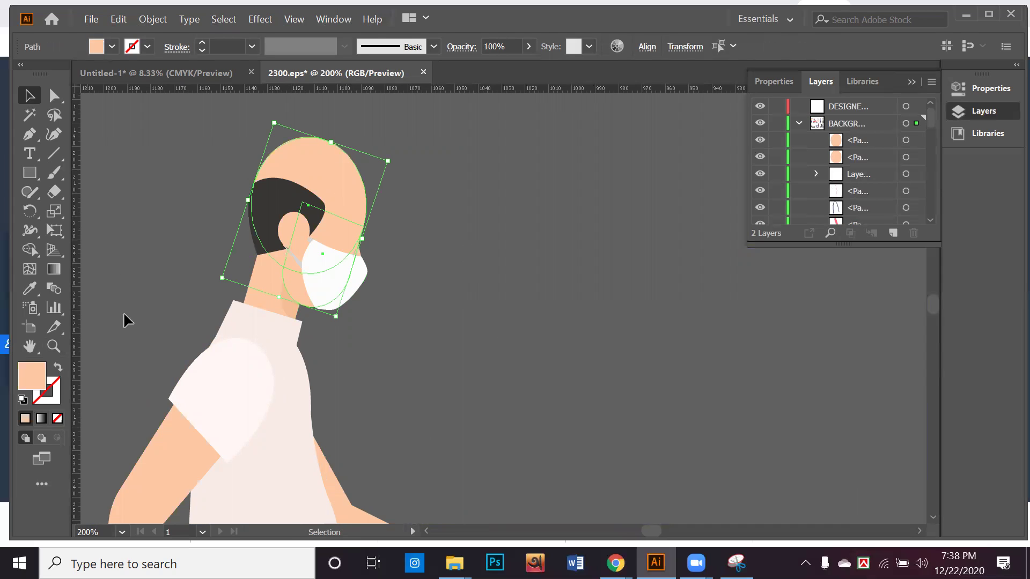
{"action": "left_click", "coordinate": [320, 21]}
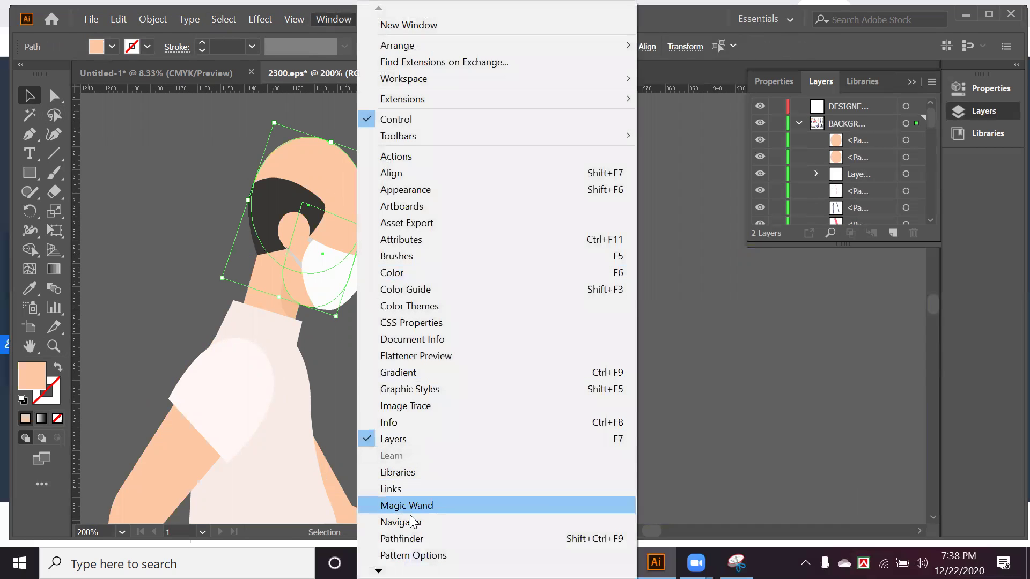
{"action": "left_click", "coordinate": [417, 545]}
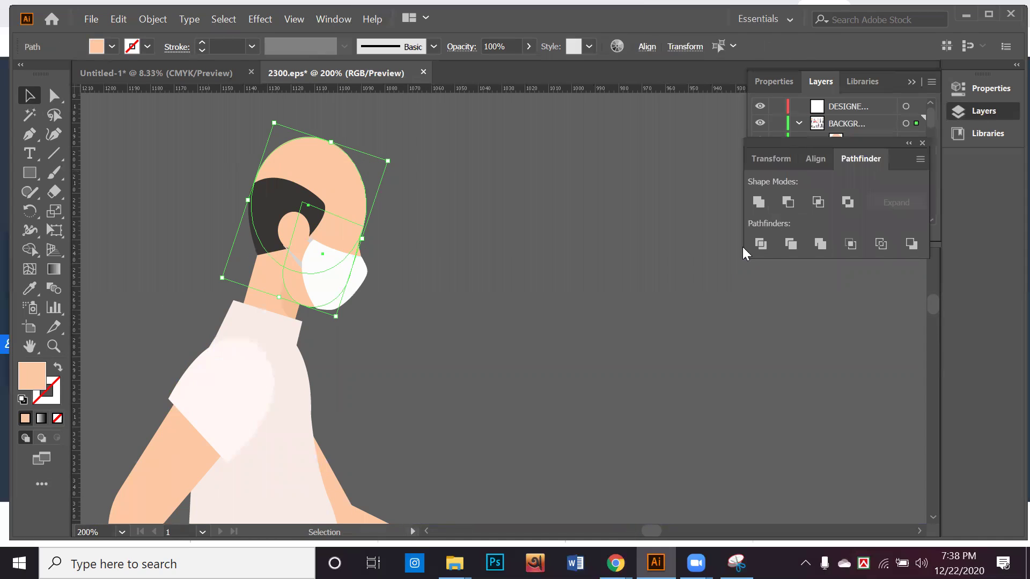
{"action": "left_click", "coordinate": [757, 244]}
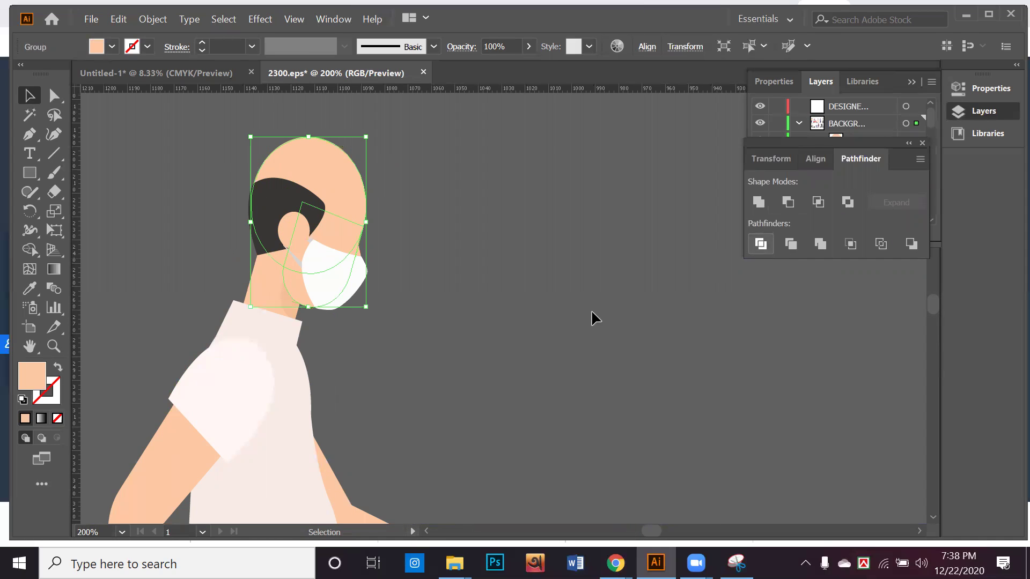
Step: Try to group the bald man's head, neck and mask
{"action": "left_click_drag", "start_coordinate": [461, 311], "coordinate": [348, 229]}
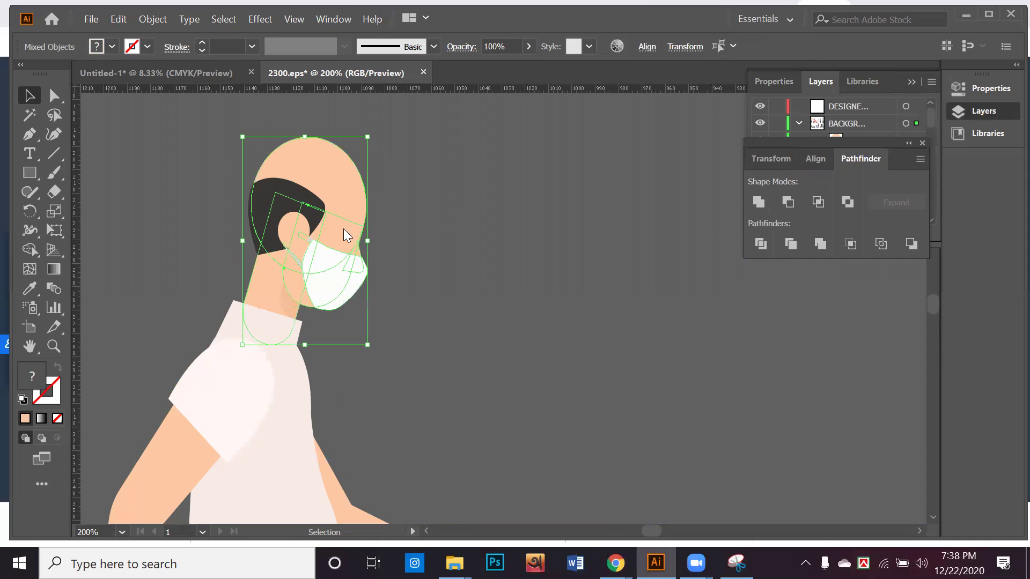
{"action": "right_click", "coordinate": [345, 230]}
{"action": "left_click", "coordinate": [396, 335]}
{"action": "key", "text": "a"}
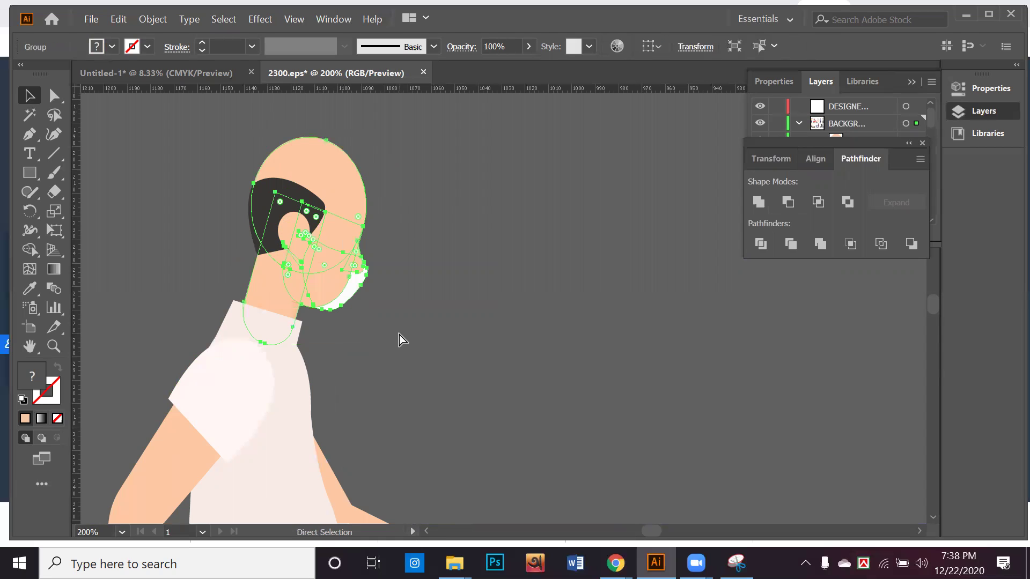
{"action": "key", "text": "v"}
Step: Try to move the mask away from the bald man's face
{"action": "left_click", "coordinate": [371, 305]}
{"action": "left_click_drag", "start_coordinate": [338, 283], "coordinate": [521, 294]}
{"action": "key", "text": "ctrl+z"}
{"action": "key", "text": "ctrl+z"}
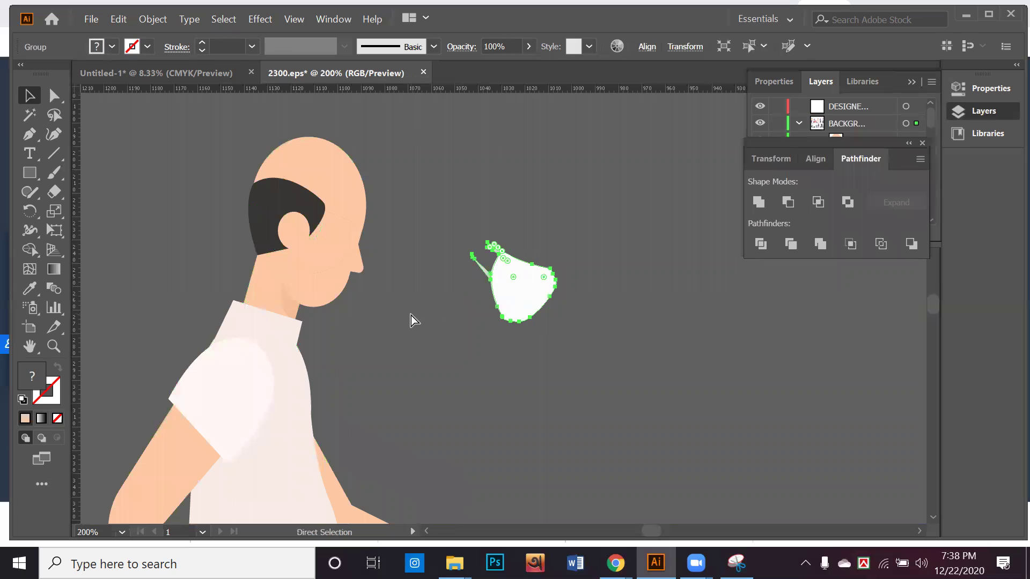
{"action": "key", "text": "ctrl+shift+a"}
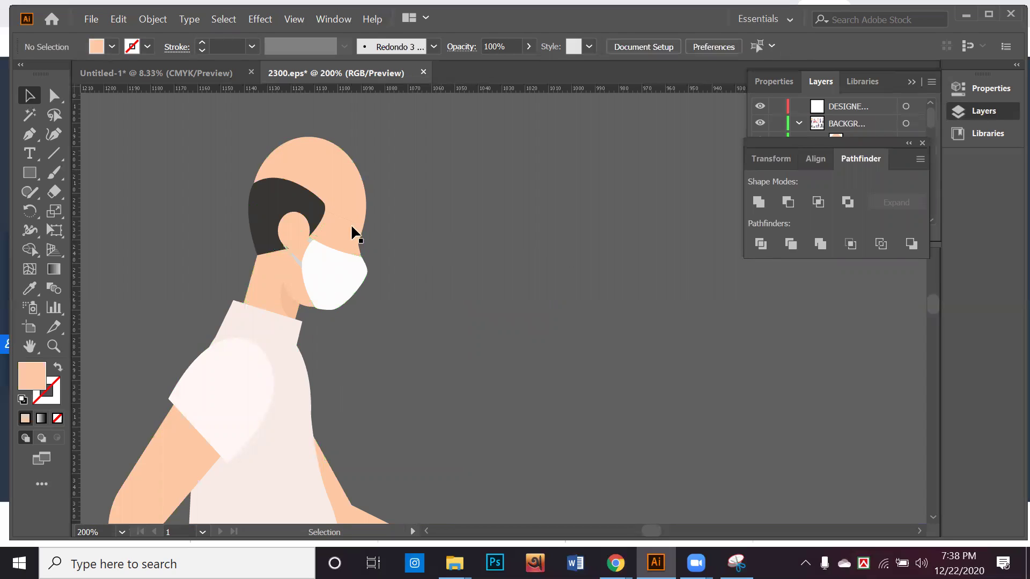
Step: Try to pull the face shape away from the bald man's head
{"action": "left_click_drag", "start_coordinate": [330, 224], "coordinate": [523, 243]}
{"action": "key", "text": "ctrl+z"}
{"action": "key", "text": "ctrl+shift+a"}
Step: Unite the bald man's neck shape with his head and face shapes using the Pathfinder Unite operation
{"action": "left_click", "coordinate": [354, 232]}
{"action": "left_click", "coordinate": [414, 244]}
{"action": "left_click", "coordinate": [265, 270]}
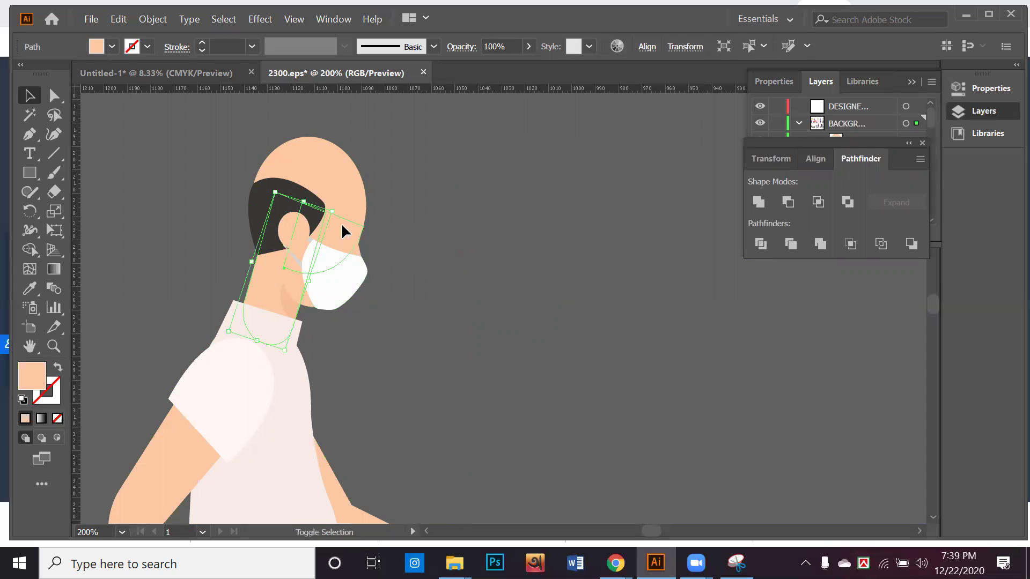
{"action": "left_click", "coordinate": [340, 202], "text": "shift"}
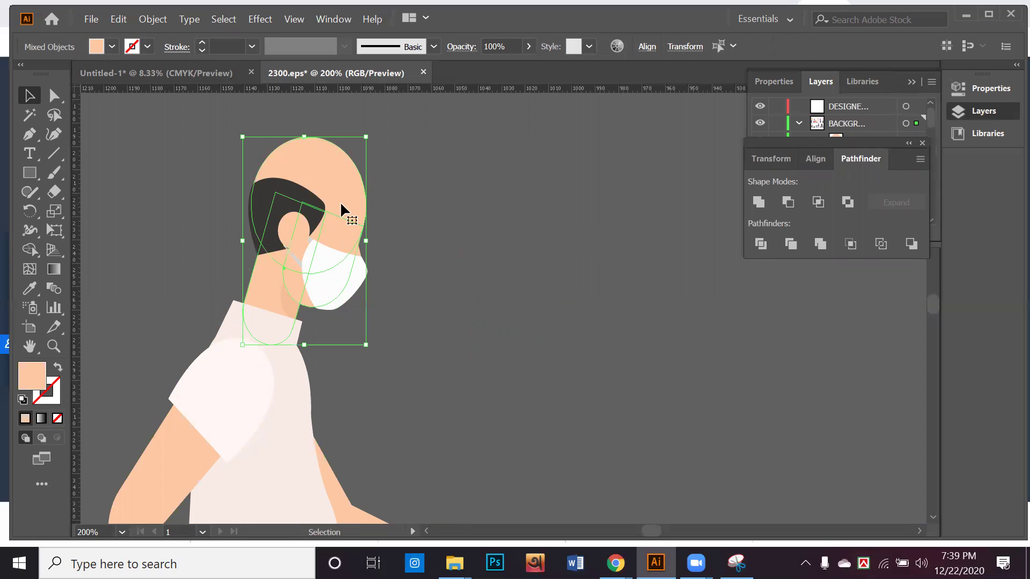
{"action": "left_click", "coordinate": [758, 203]}
{"action": "left_click", "coordinate": [369, 284]}
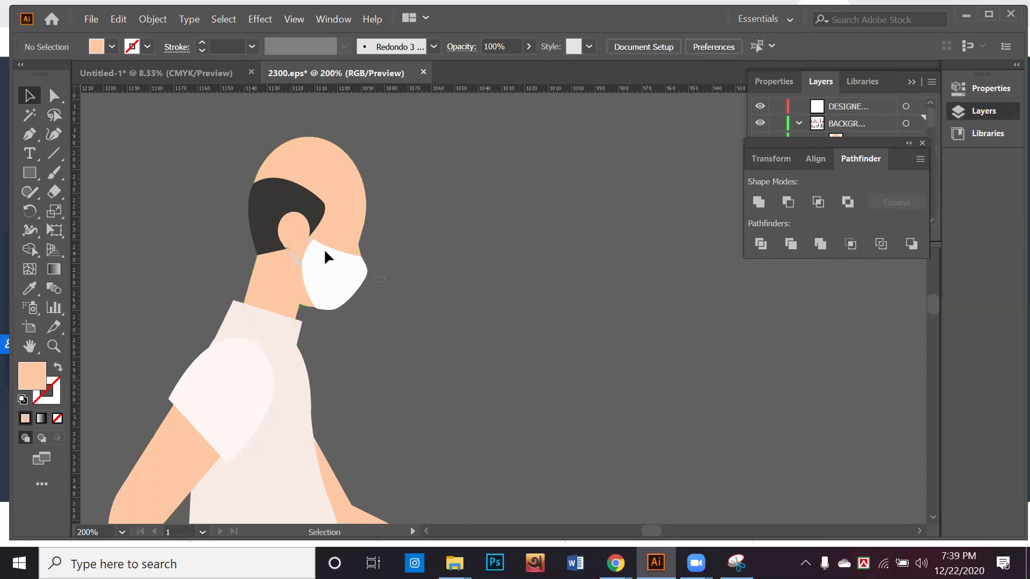
Step: Try to group the bald man's united head shape with his mask
{"action": "left_click_drag", "start_coordinate": [324, 249], "coordinate": [324, 249]}
{"action": "right_click", "coordinate": [325, 252]}
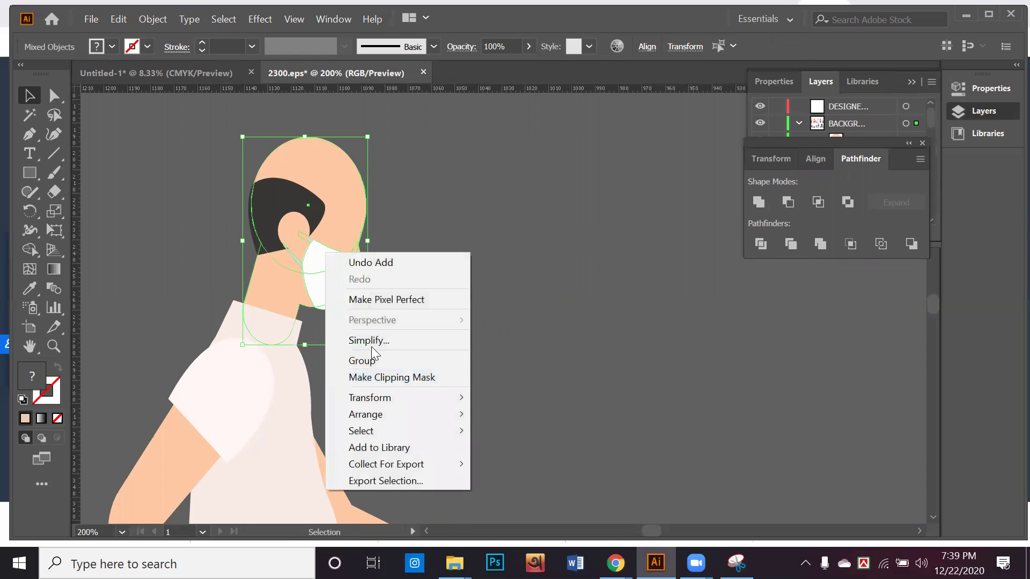
{"action": "left_click", "coordinate": [369, 361]}
{"action": "key", "text": "ctrl+shift+bracketright"}
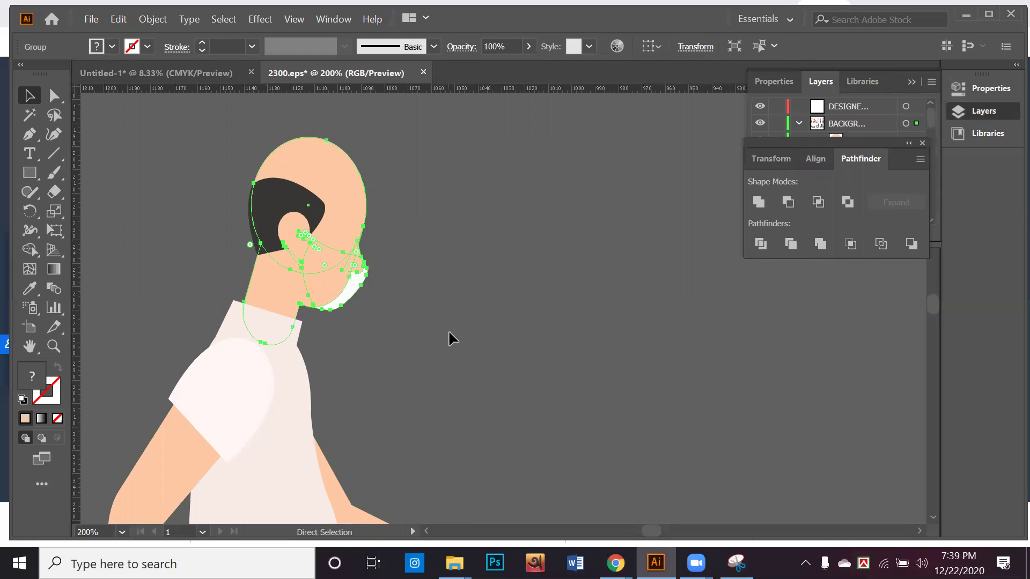
{"action": "left_click", "coordinate": [380, 285]}
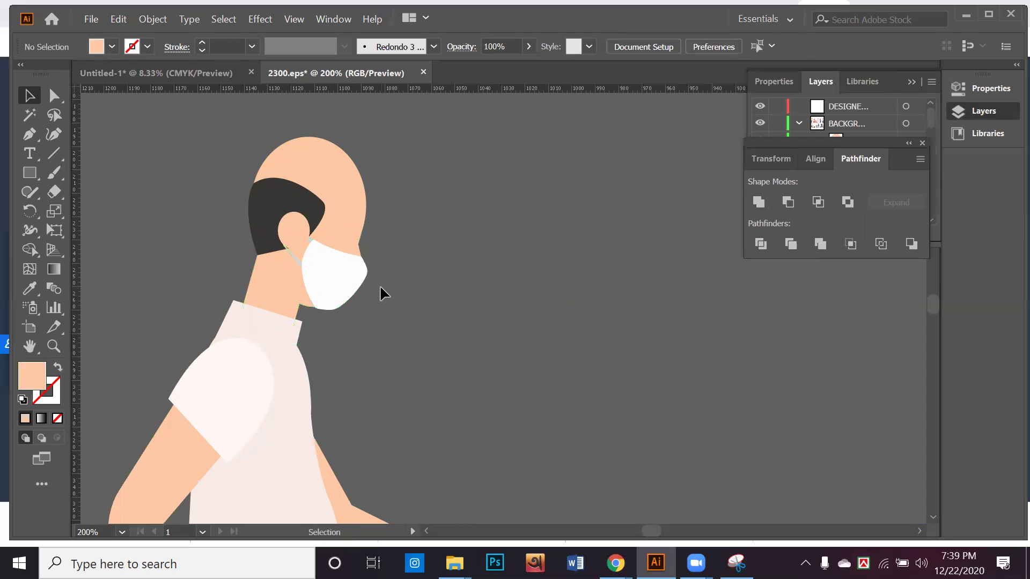
{"action": "left_click", "coordinate": [335, 270]}
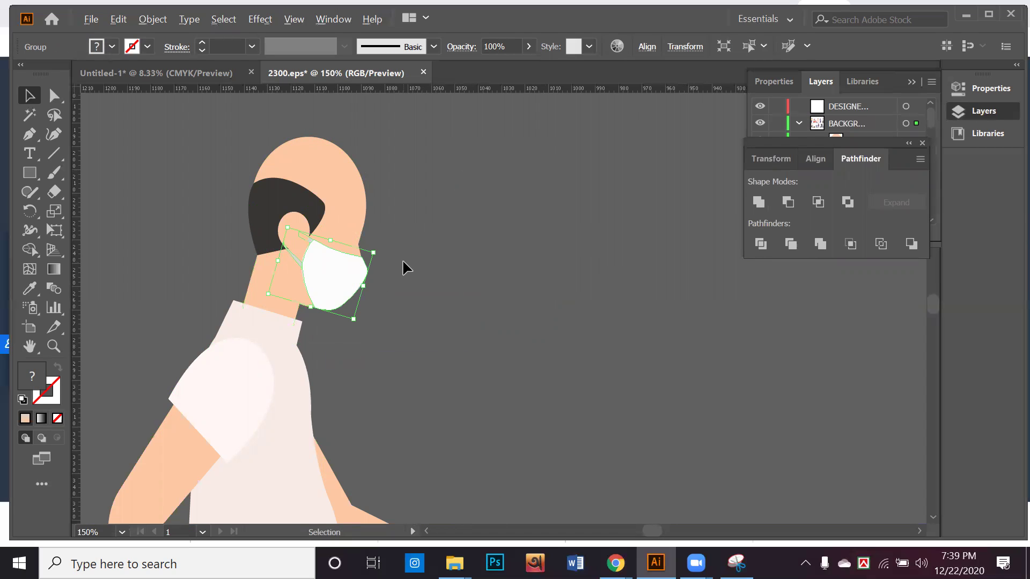
{"action": "scroll", "coordinate": [403, 259], "scroll_direction": "down", "scroll_amount": 3}
{"action": "left_click", "coordinate": [476, 313]}
{"action": "left_click_drag", "start_coordinate": [476, 317], "coordinate": [382, 247]}
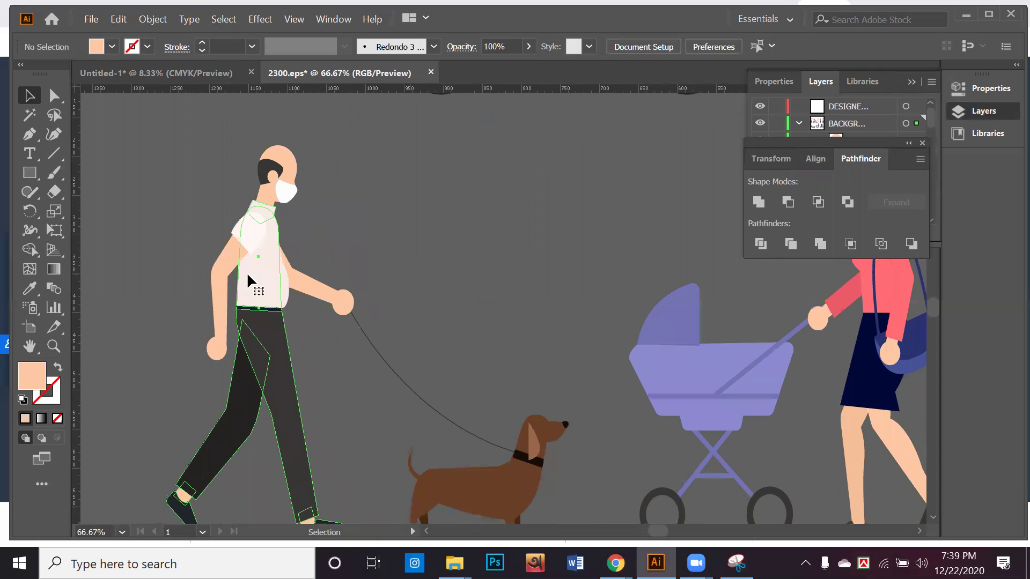
{"action": "left_click", "coordinate": [247, 272]}
{"action": "left_click", "coordinate": [342, 214]}
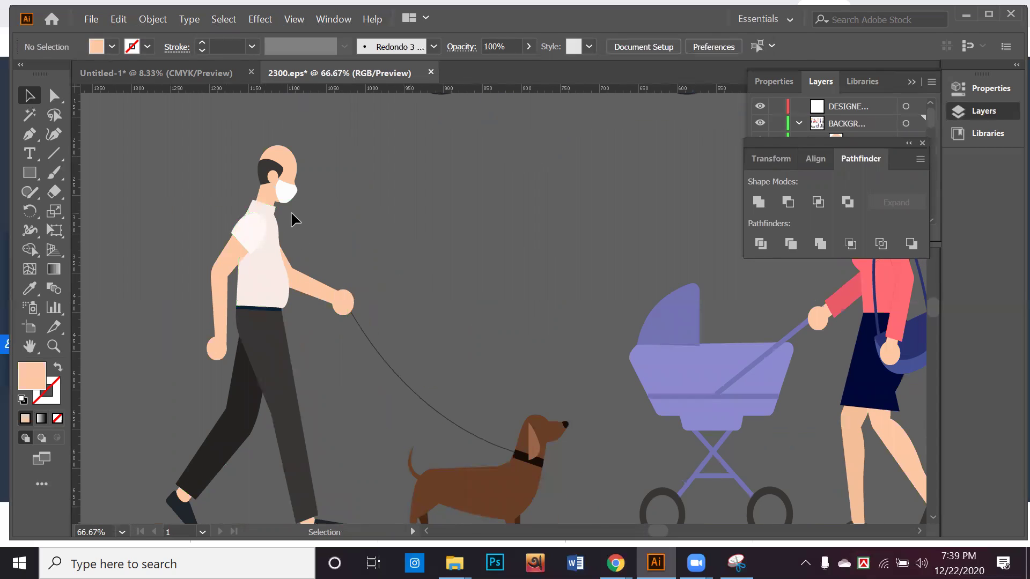
Step: Pull the mask off the bald man's face and examine the head and mask shapes in Outline view
{"action": "scroll", "coordinate": [292, 211], "scroll_direction": "up", "scroll_amount": 4}
{"action": "left_click_drag", "start_coordinate": [275, 182], "coordinate": [528, 214]}
{"action": "key", "text": "a"}
{"action": "key", "text": "ctrl+y"}
{"action": "left_click_drag", "start_coordinate": [269, 173], "coordinate": [381, 307]}
{"action": "scroll", "coordinate": [381, 307], "scroll_direction": "down", "scroll_amount": 4}
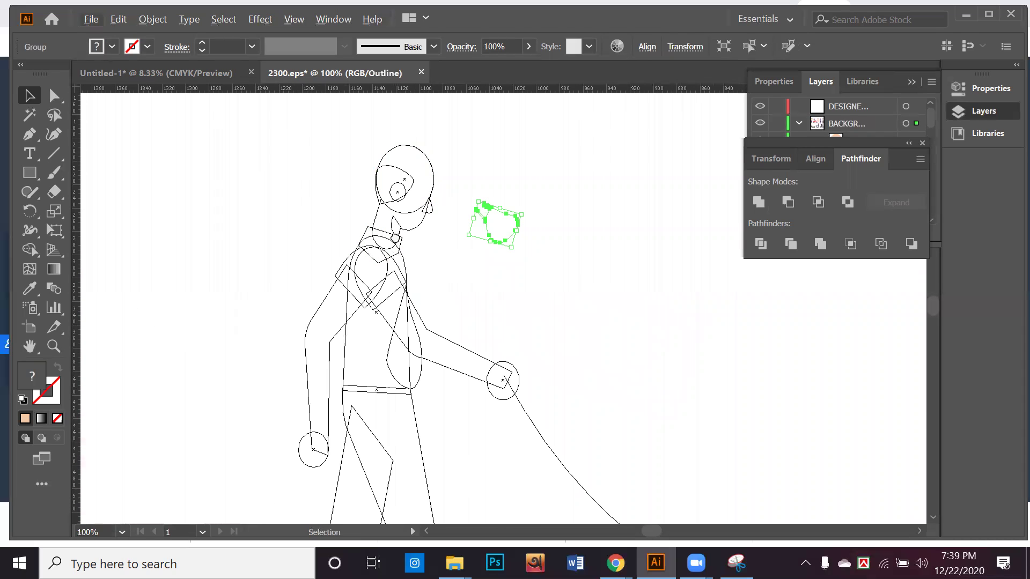
{"action": "scroll", "coordinate": [392, 257], "scroll_direction": "down", "scroll_amount": 3}
{"action": "scroll", "coordinate": [385, 250], "scroll_direction": "up", "scroll_amount": 1}
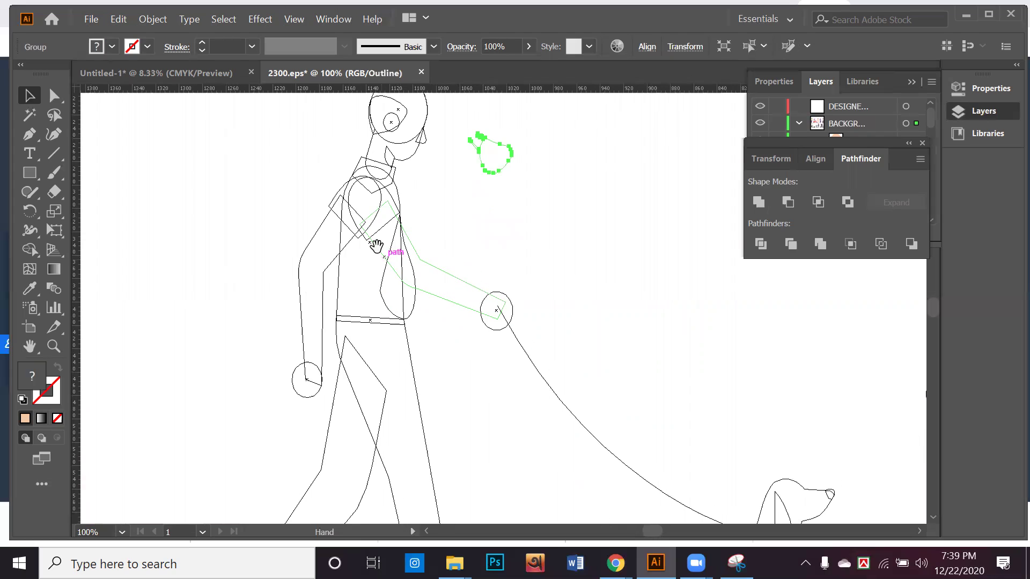
{"action": "scroll", "coordinate": [380, 257], "scroll_direction": "up", "scroll_amount": 2}
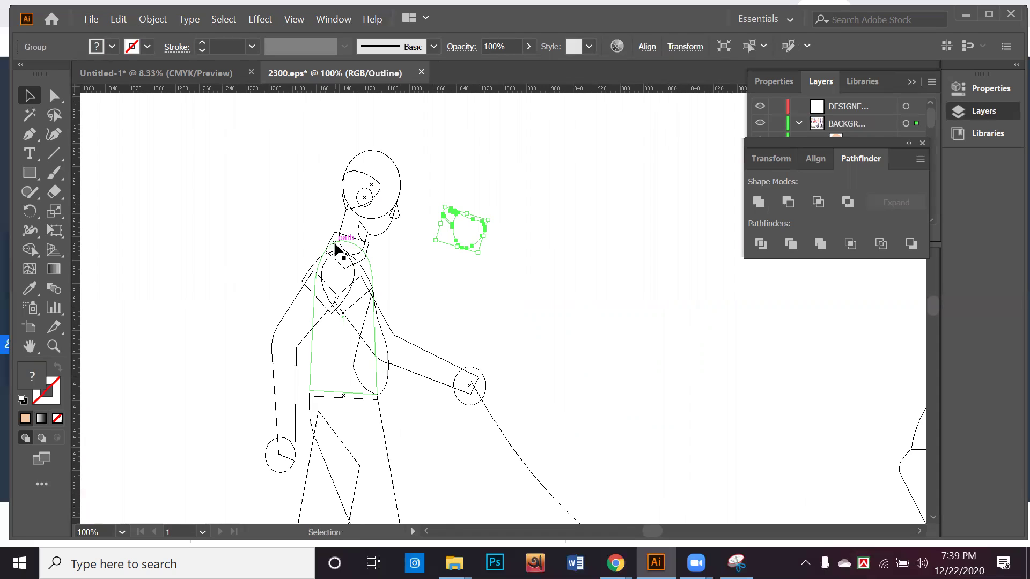
{"action": "left_click", "coordinate": [586, 292]}
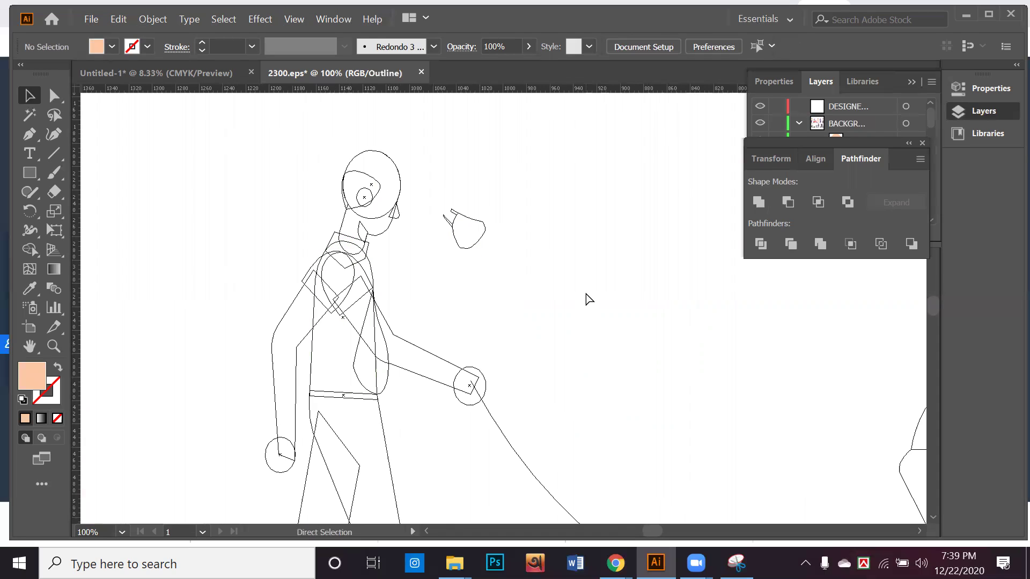
Step: Return to Preview mode and undo the mask's move away from the face
{"action": "key", "text": "ctrl+y"}
{"action": "key", "text": "ctrl+z"}
{"action": "key", "text": "v"}
{"action": "left_click", "coordinate": [675, 241]}
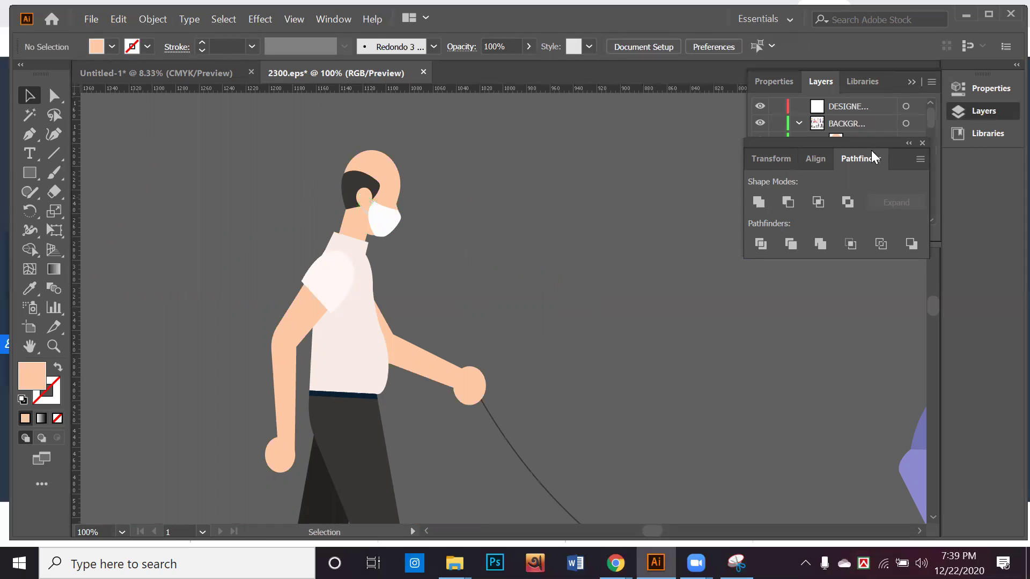
Step: Uncover the layer list and move the bald man's mask sublayer above the skin-coloured paths in the background layer
{"action": "left_click_drag", "start_coordinate": [871, 150], "coordinate": [830, 286]}
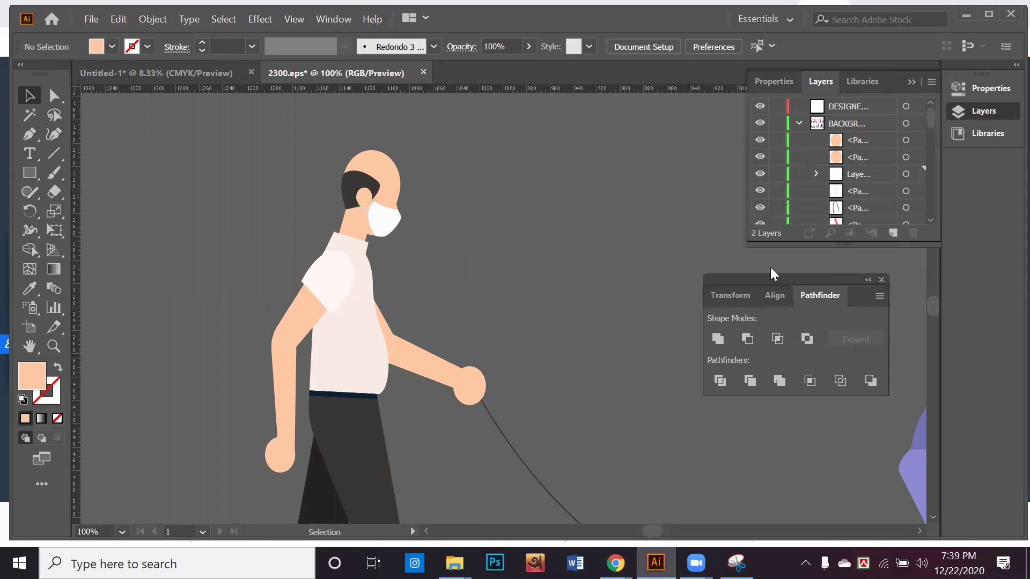
{"action": "left_click", "coordinate": [377, 220]}
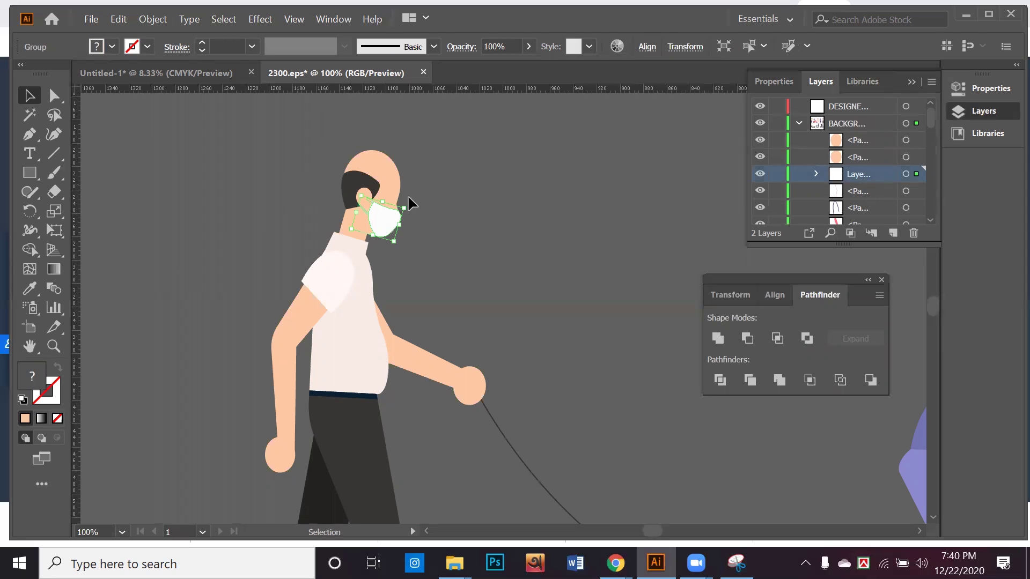
{"action": "left_click_drag", "start_coordinate": [879, 174], "coordinate": [876, 131]}
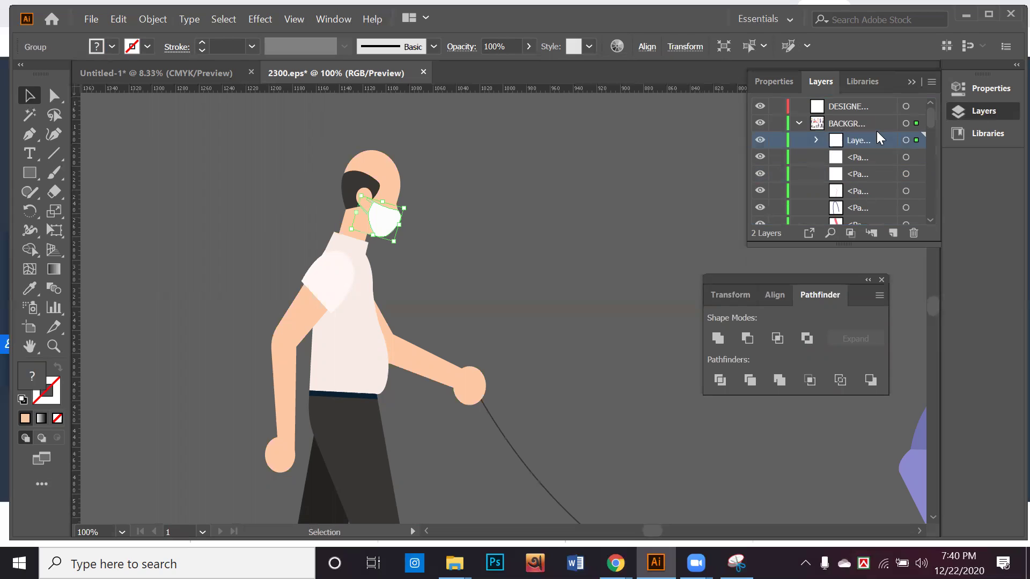
{"action": "left_click", "coordinate": [407, 285]}
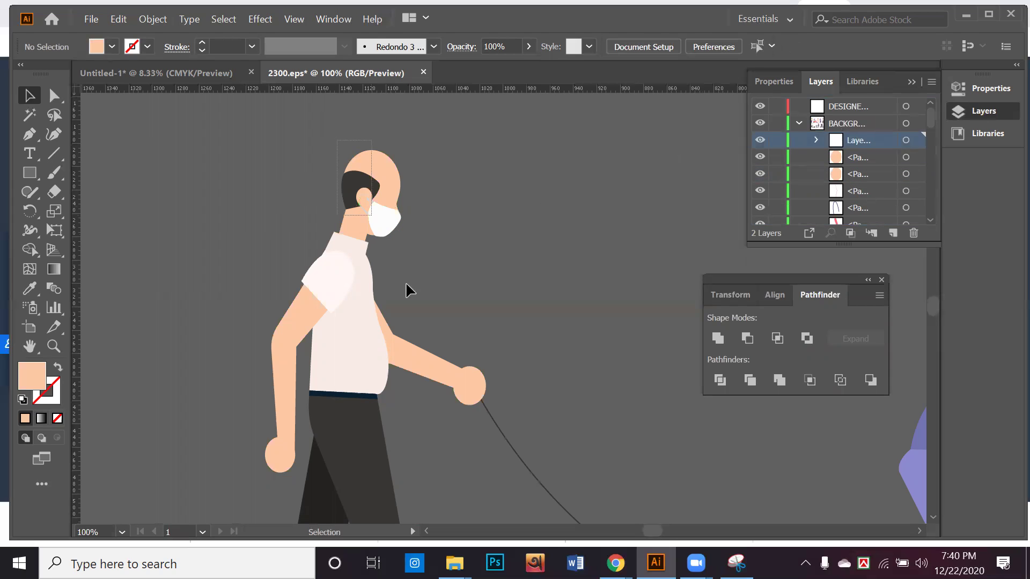
Step: Try to group the bald man's whole figure with his mask
{"action": "left_click", "coordinate": [415, 310]}
{"action": "key", "text": "a"}
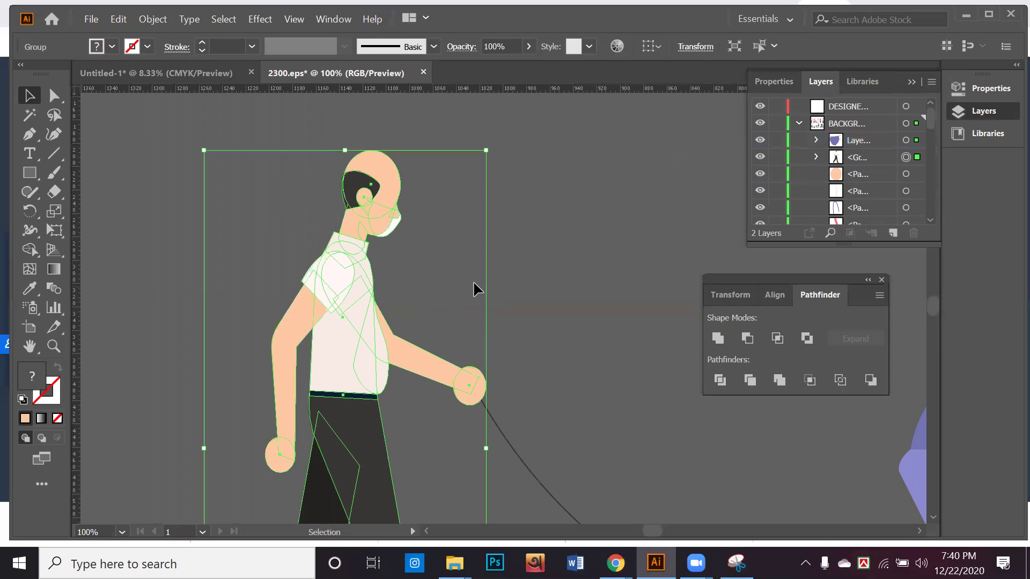
{"action": "key", "text": "ctrl+shift+g"}
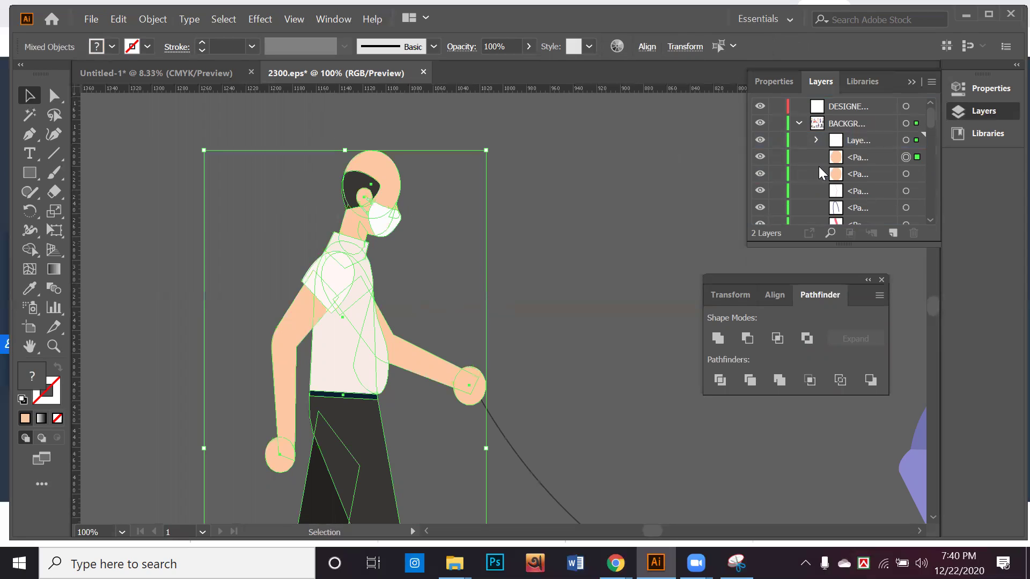
{"action": "key", "text": "ctrl+z"}
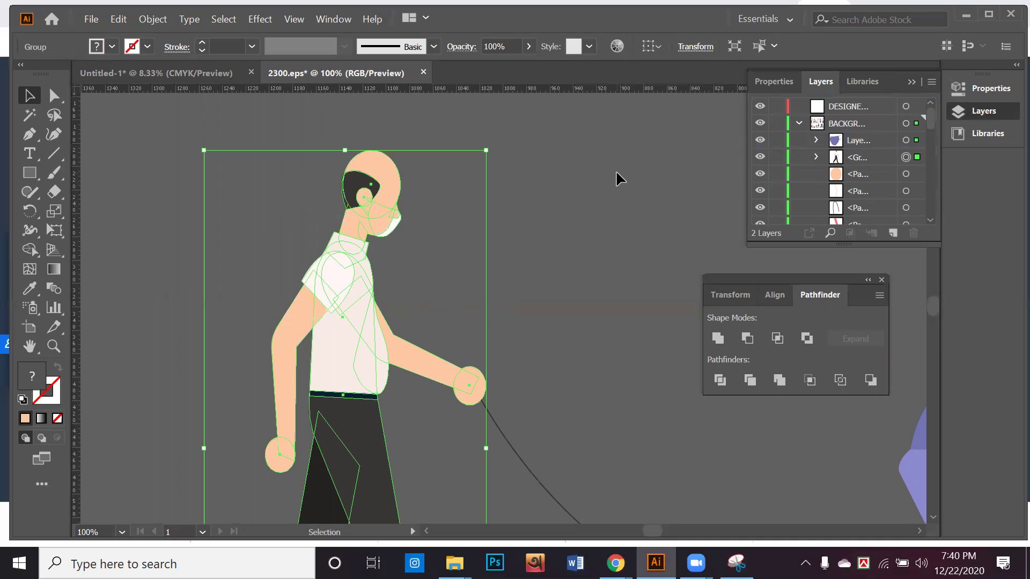
Step: Try to move the three paths out of the mask sublayer to the head of the background layer's stack
{"action": "left_click", "coordinate": [819, 144]}
{"action": "left_click", "coordinate": [816, 140]}
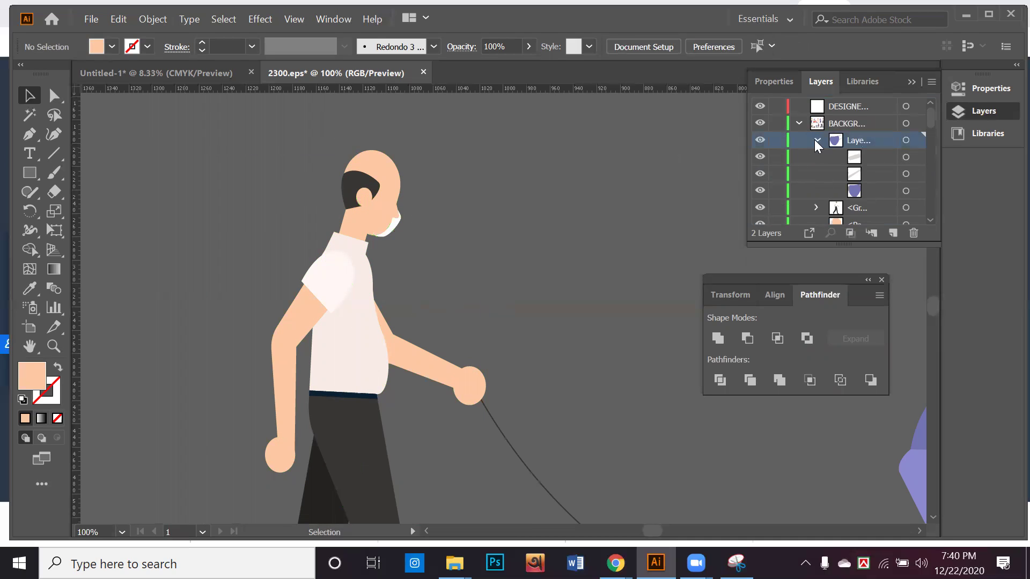
{"action": "left_click", "coordinate": [862, 190]}
{"action": "left_click", "coordinate": [873, 173], "text": "shift"}
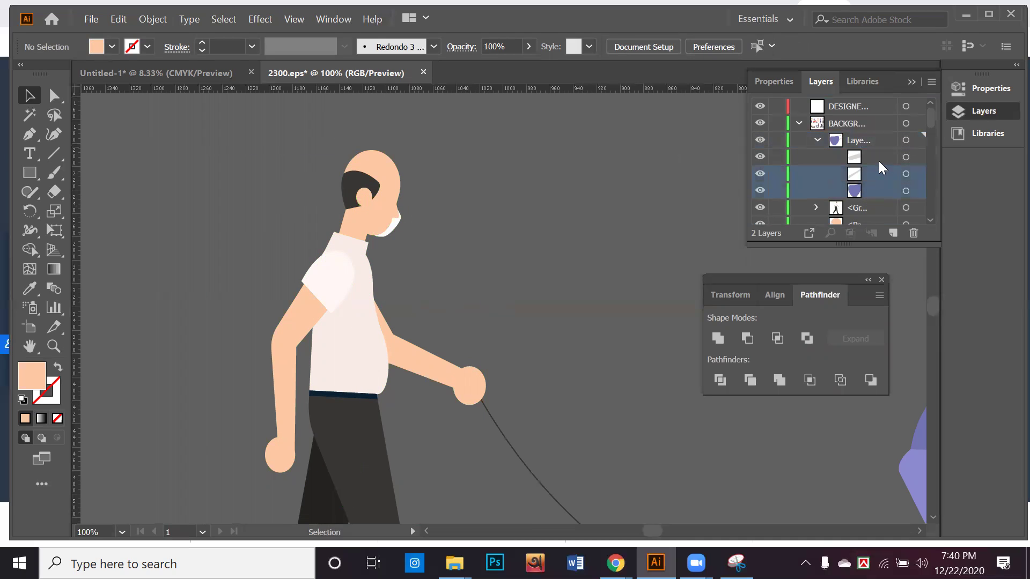
{"action": "left_click", "coordinate": [879, 157], "text": "shift"}
{"action": "left_click_drag", "start_coordinate": [878, 158], "coordinate": [875, 134]}
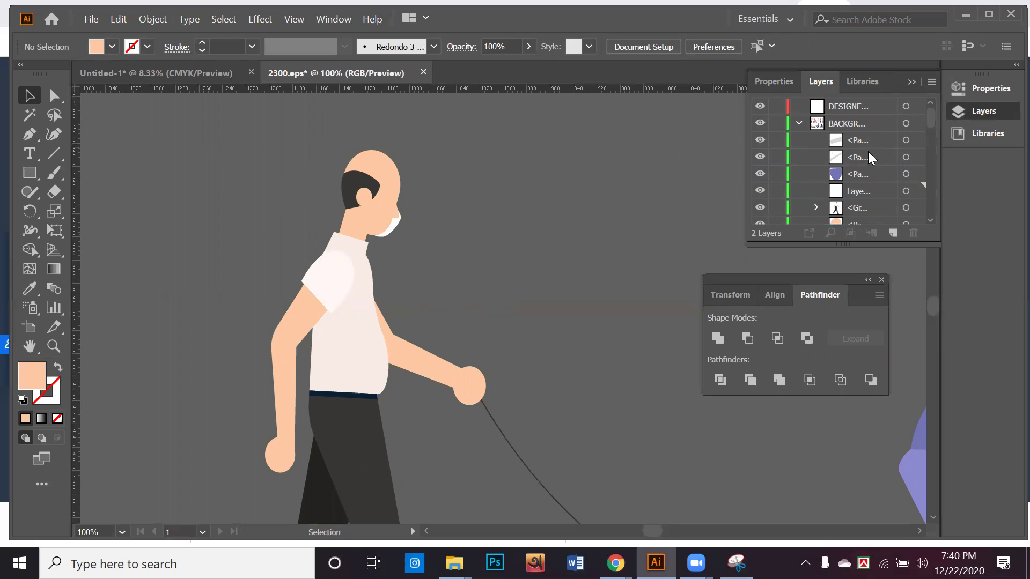
{"action": "key", "text": "ctrl+z"}
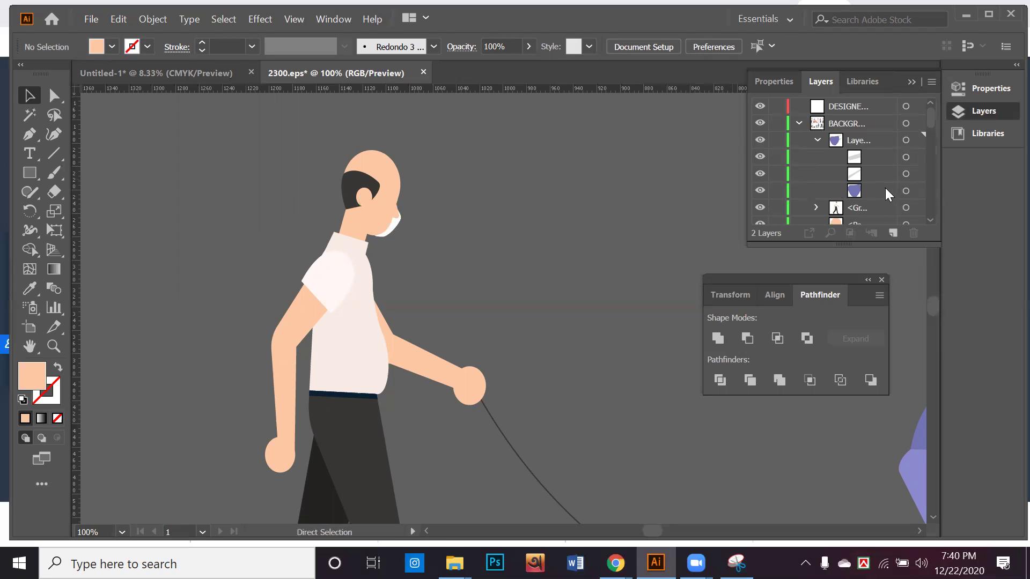
{"action": "key", "text": "ctrl+z"}
Step: Select the bald man's mask and toggle its group's visibility to identify its entry in the layer stack
{"action": "left_click", "coordinate": [561, 211]}
{"action": "left_click", "coordinate": [385, 218]}
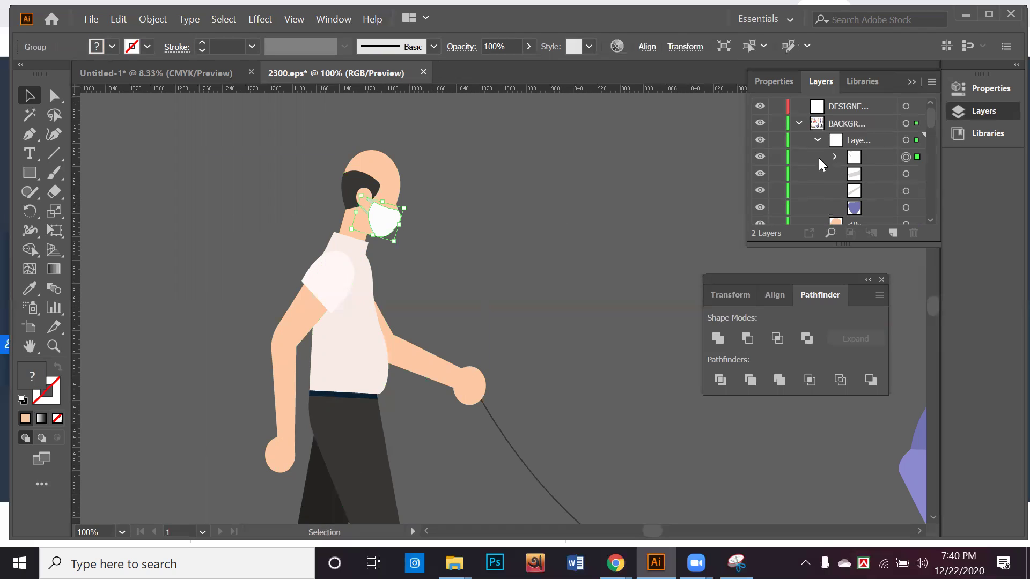
{"action": "left_click", "coordinate": [760, 157]}
{"action": "left_click", "coordinate": [761, 157]}
{"action": "left_click", "coordinate": [905, 159]}
{"action": "left_click", "coordinate": [760, 157]}
{"action": "left_click", "coordinate": [761, 157]}
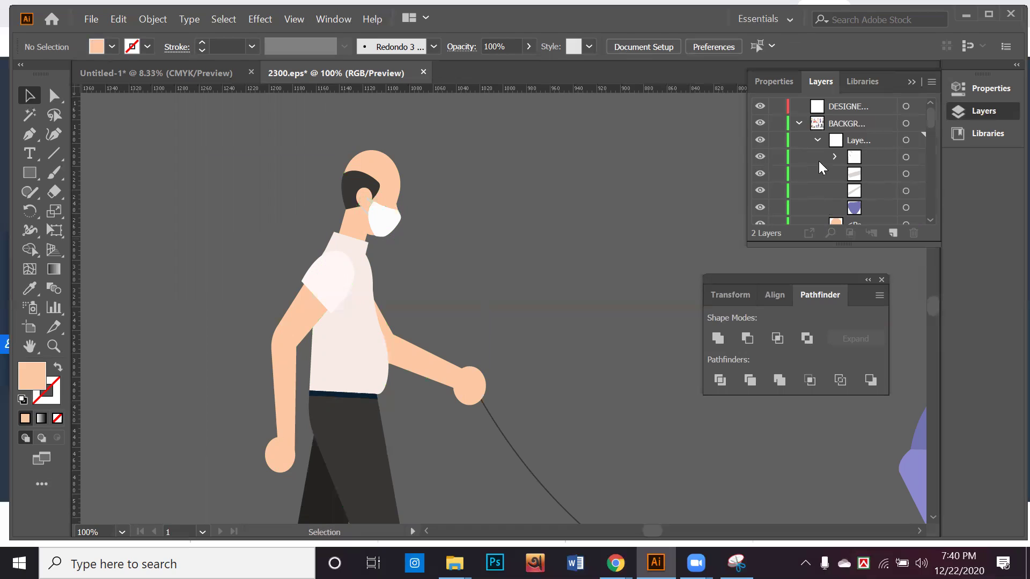
Step: Move the mask group out of its sublayer to the head of the background layer's stack
{"action": "left_click", "coordinate": [876, 158]}
{"action": "mouse_move", "coordinate": [874, 157]}
{"action": "left_mouse_down"}
{"action": "mouse_move", "coordinate": [877, 114]}
{"action": "mouse_move", "coordinate": [878, 137]}
{"action": "left_mouse_up"}
{"action": "left_click_drag", "start_coordinate": [400, 362], "coordinate": [455, 492]}
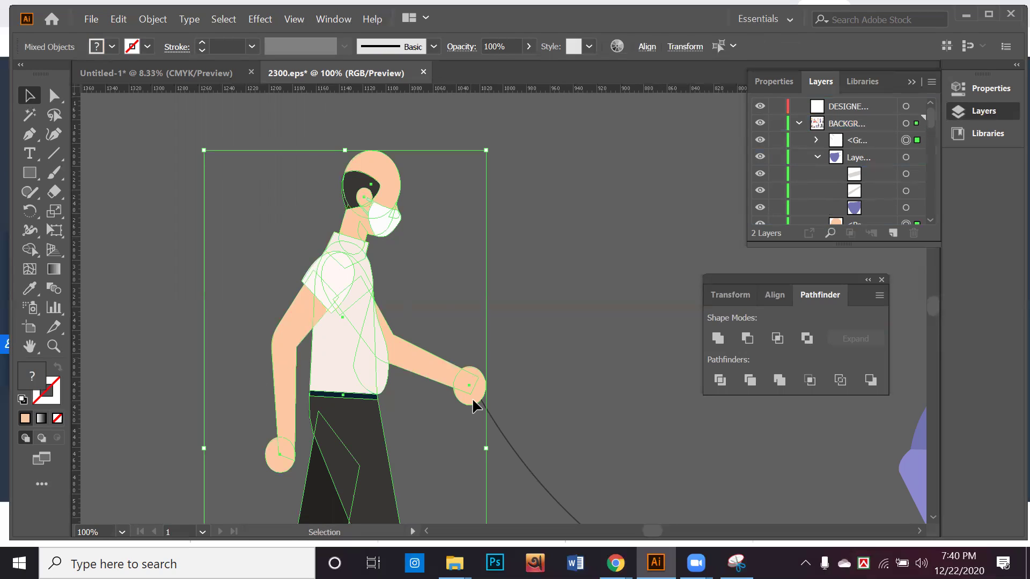
{"action": "left_click", "coordinate": [518, 272]}
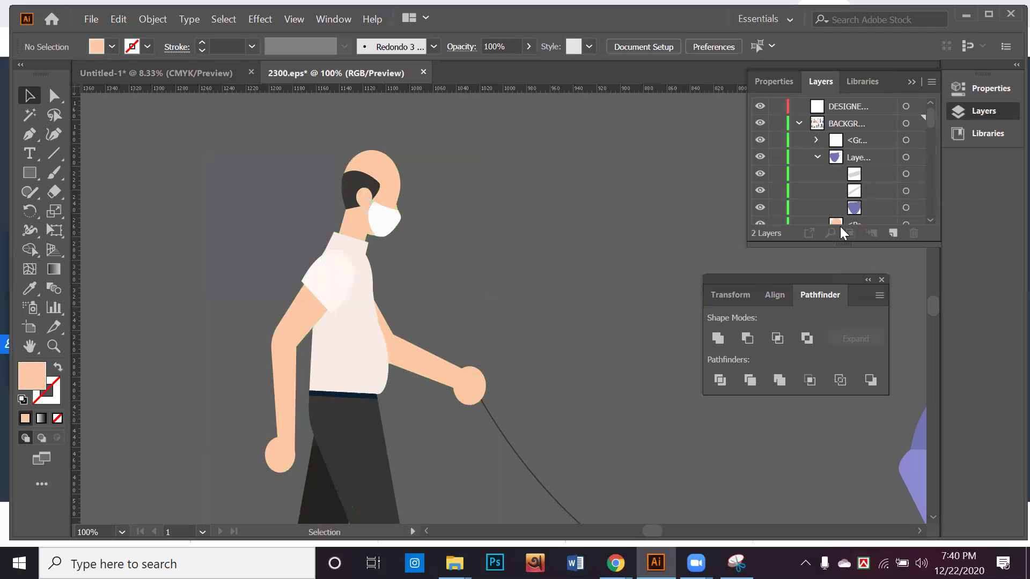
Step: Undock the layer list and lengthen it to expose more of the background layer's objects
{"action": "left_click_drag", "start_coordinate": [719, 214], "coordinate": [566, 277]}
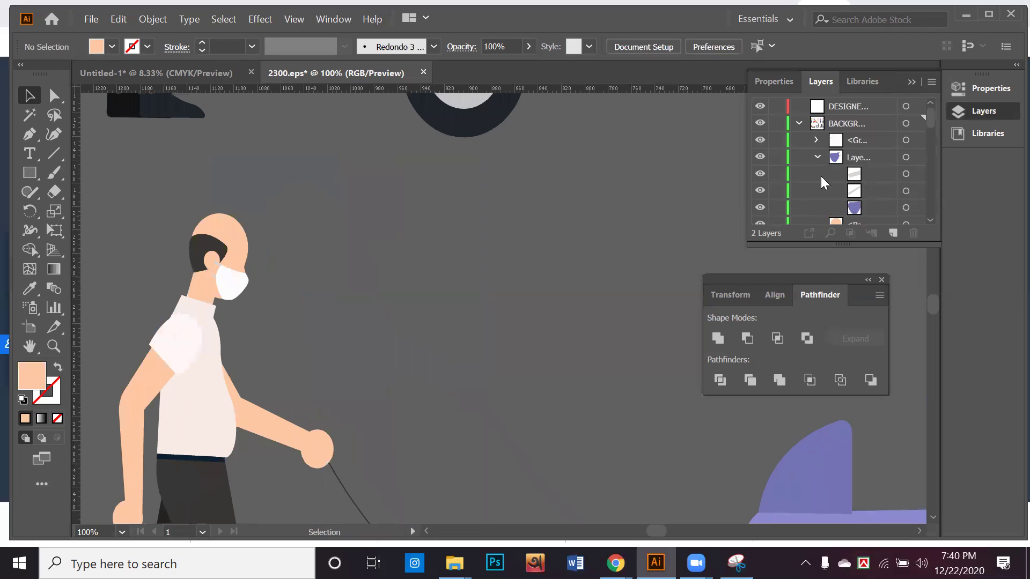
{"action": "left_click_drag", "start_coordinate": [903, 75], "coordinate": [566, 148]}
{"action": "left_click_drag", "start_coordinate": [513, 315], "coordinate": [510, 543]}
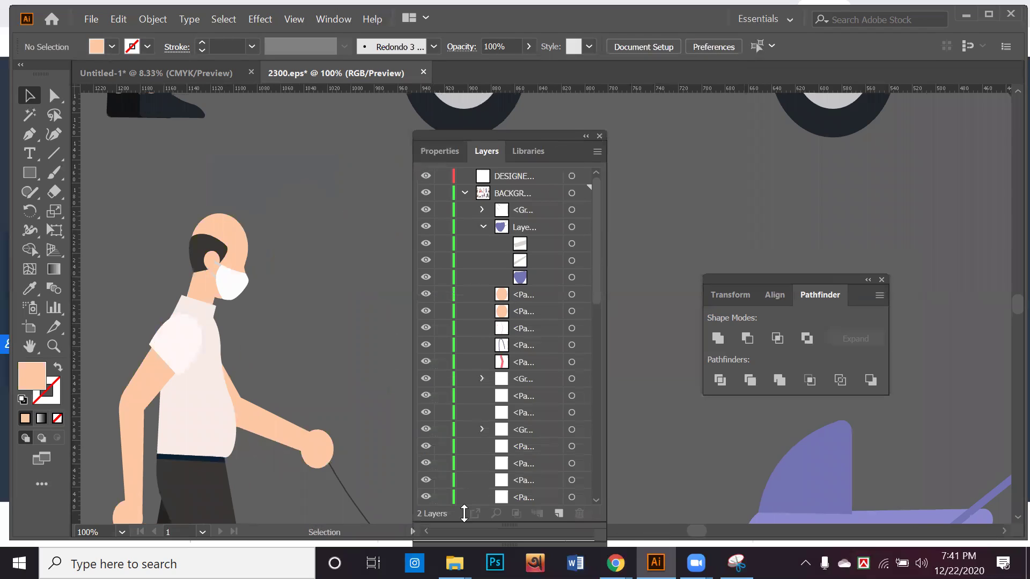
{"action": "scroll", "coordinate": [536, 365], "scroll_direction": "down", "scroll_amount": 1}
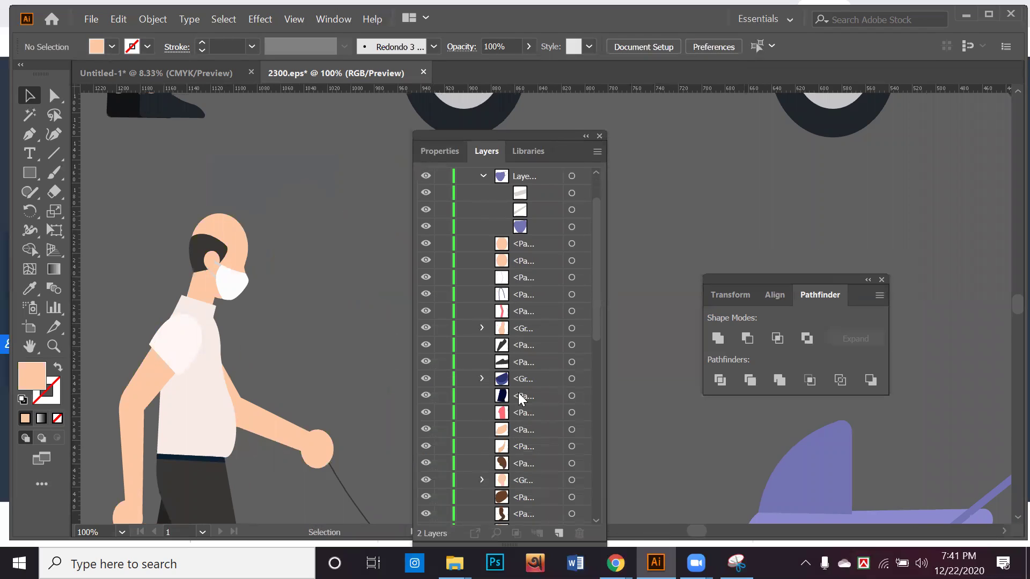
{"action": "scroll", "coordinate": [322, 321], "scroll_direction": "down", "scroll_amount": 2}
Step: Toggle the visibility of the background layer and its skin-coloured paths to check which artwork their entries control
{"action": "left_click_drag", "start_coordinate": [321, 324], "coordinate": [339, 278]}
{"action": "key", "text": "alt"}
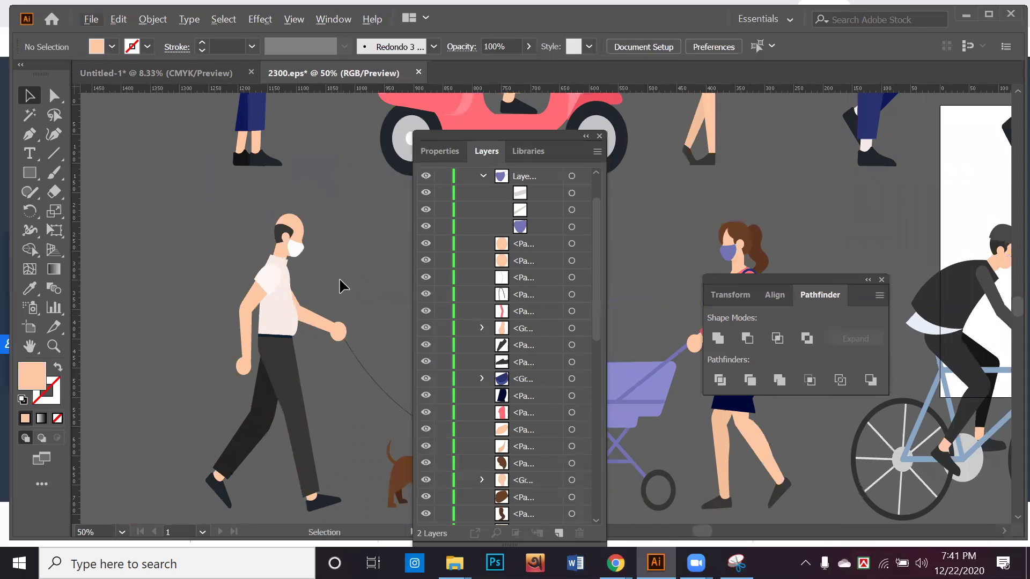
{"action": "left_click", "coordinate": [429, 244]}
{"action": "left_click", "coordinate": [427, 263]}
{"action": "scroll", "coordinate": [456, 370], "scroll_direction": "up", "scroll_amount": 2}
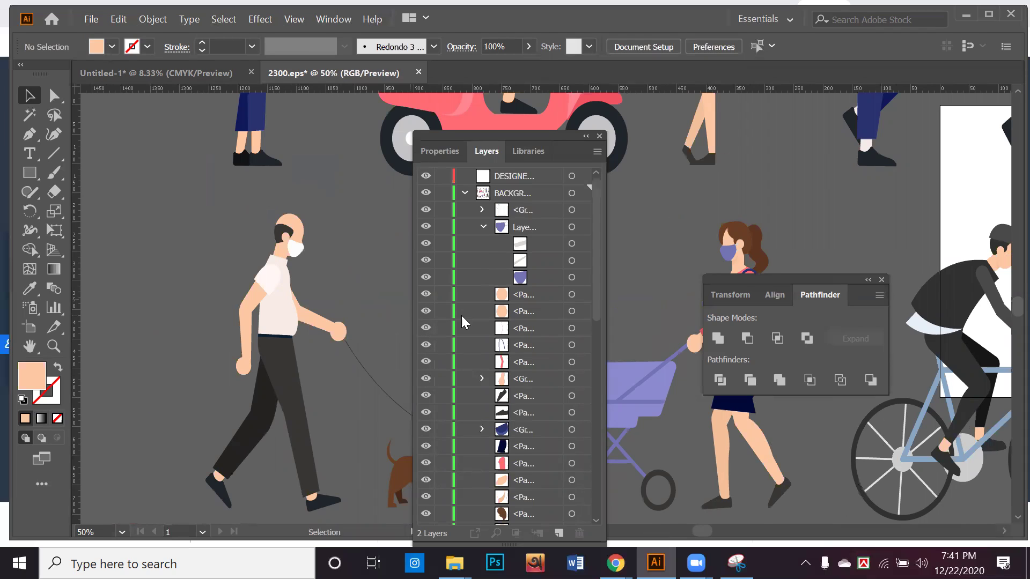
{"action": "left_click", "coordinate": [427, 296]}
{"action": "left_click", "coordinate": [426, 195]}
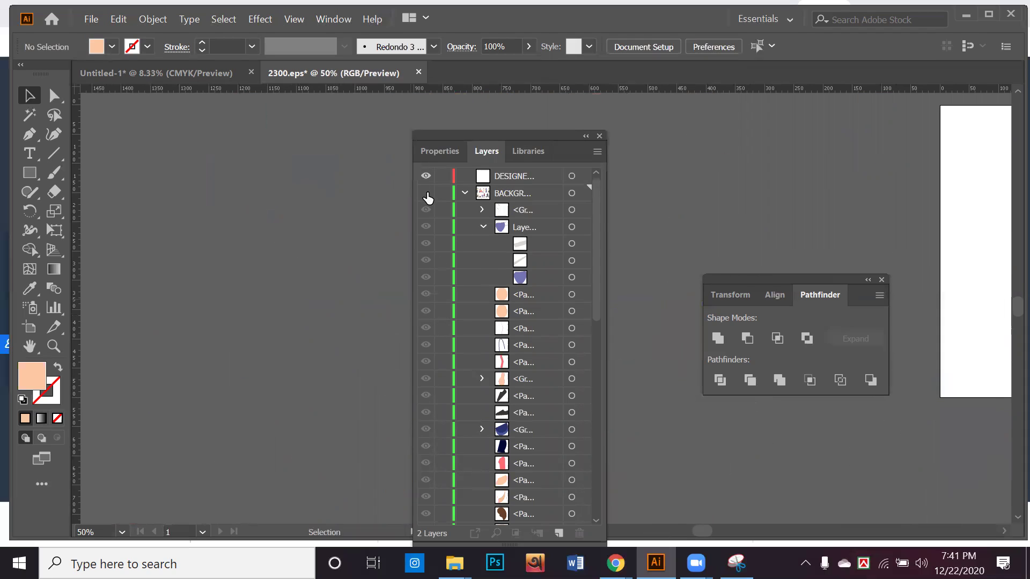
{"action": "left_click", "coordinate": [427, 194]}
{"action": "scroll", "coordinate": [472, 301], "scroll_direction": "down", "scroll_amount": 4}
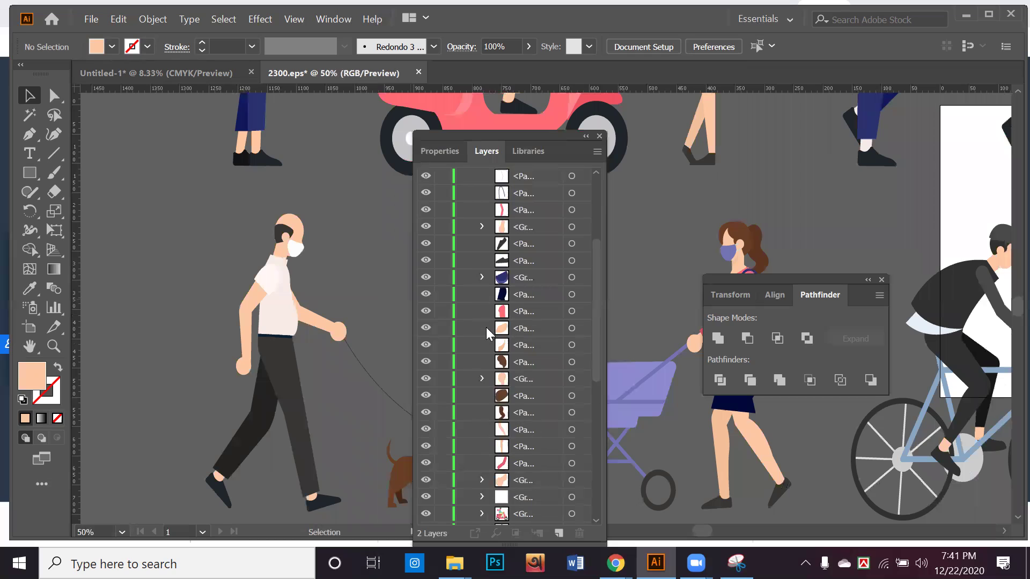
{"action": "scroll", "coordinate": [495, 348], "scroll_direction": "down", "scroll_amount": 1}
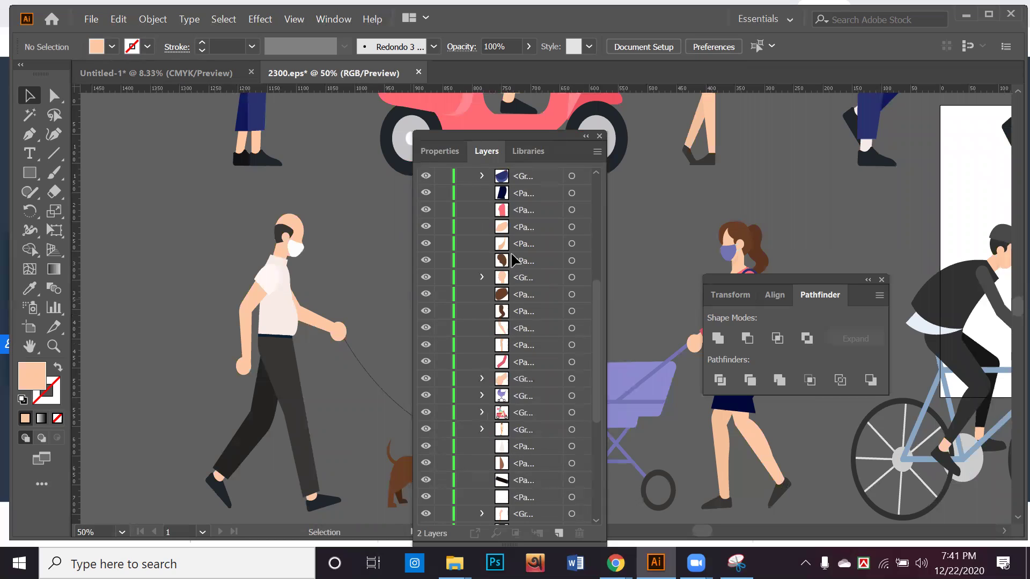
{"action": "scroll", "coordinate": [624, 244], "scroll_direction": "down", "scroll_amount": 2}
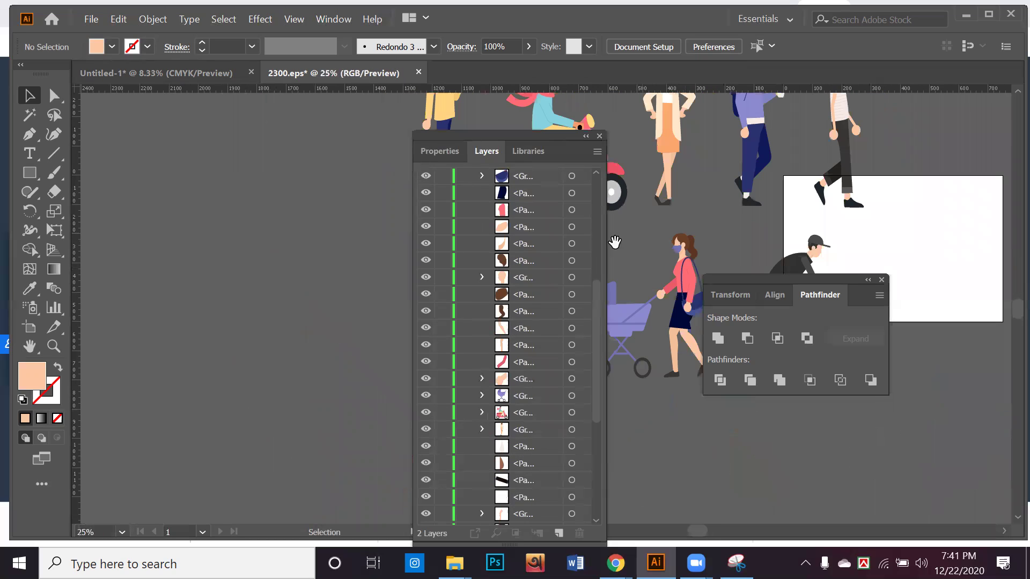
{"action": "left_click_drag", "start_coordinate": [635, 211], "coordinate": [434, 228]}
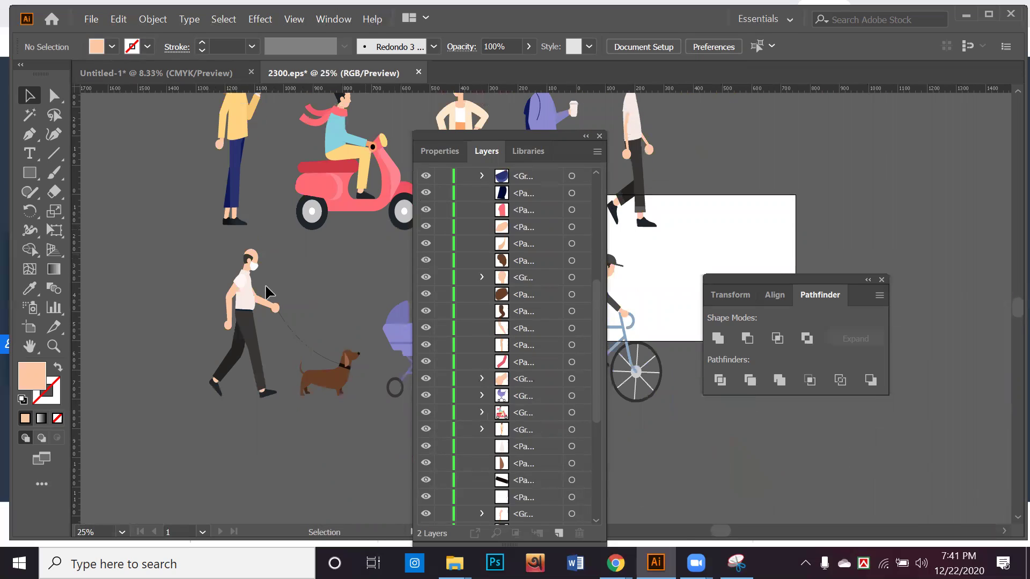
Step: Select the bald man's dark hair and locate its path in the background layer's stack
{"action": "scroll", "coordinate": [252, 300], "scroll_direction": "up", "scroll_amount": 2}
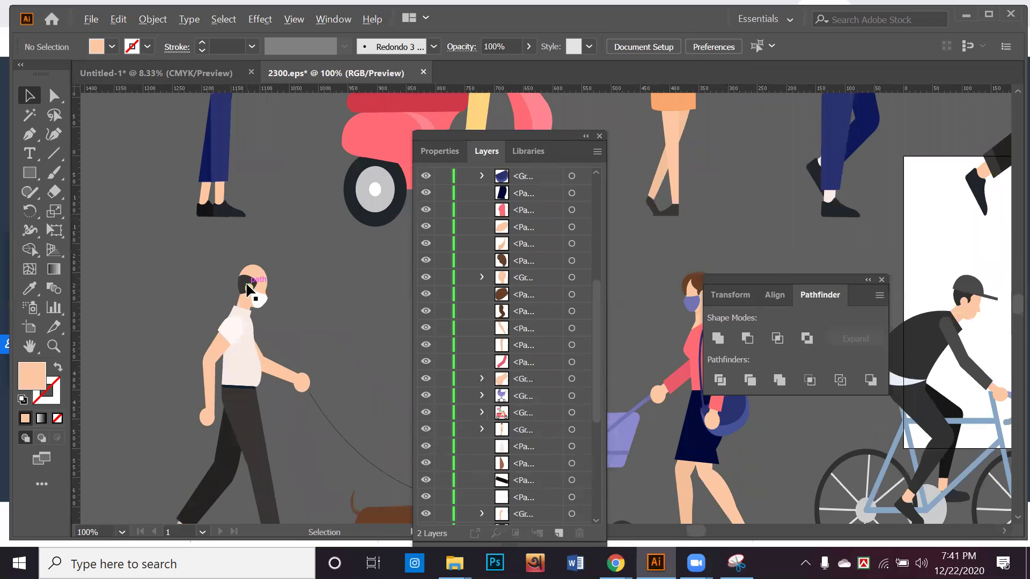
{"action": "scroll", "coordinate": [247, 301], "scroll_direction": "up", "scroll_amount": 2}
{"action": "left_click", "coordinate": [246, 291]}
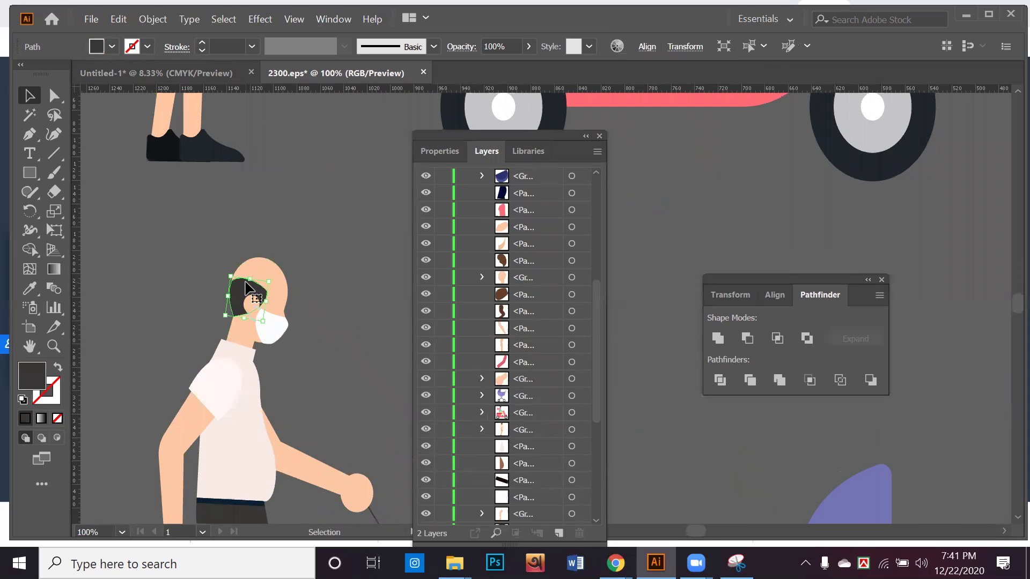
{"action": "scroll", "coordinate": [565, 279], "scroll_direction": "up", "scroll_amount": 2}
{"action": "scroll", "coordinate": [565, 279], "scroll_direction": "up", "scroll_amount": 3}
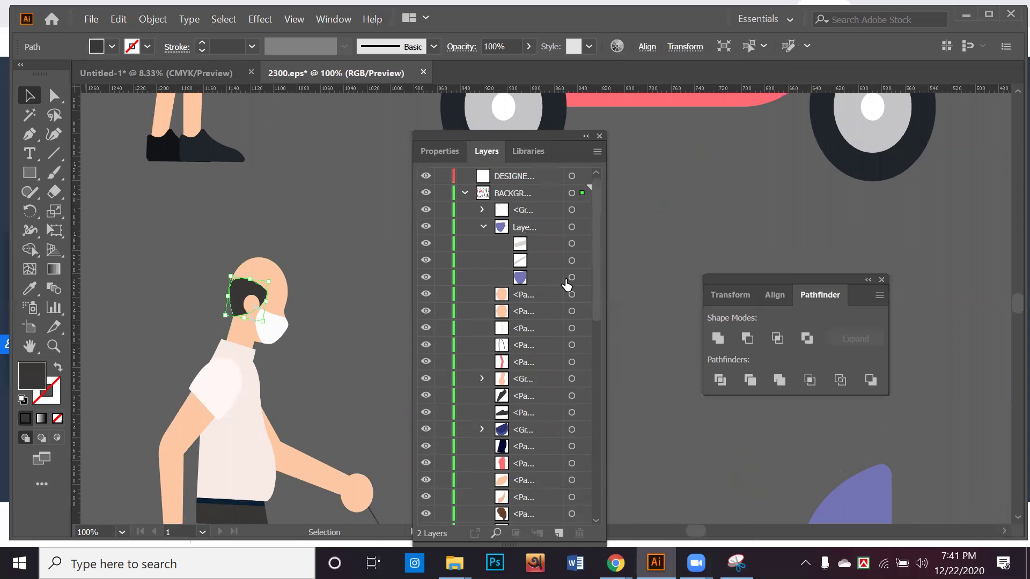
{"action": "scroll", "coordinate": [571, 239], "scroll_direction": "down", "scroll_amount": 8}
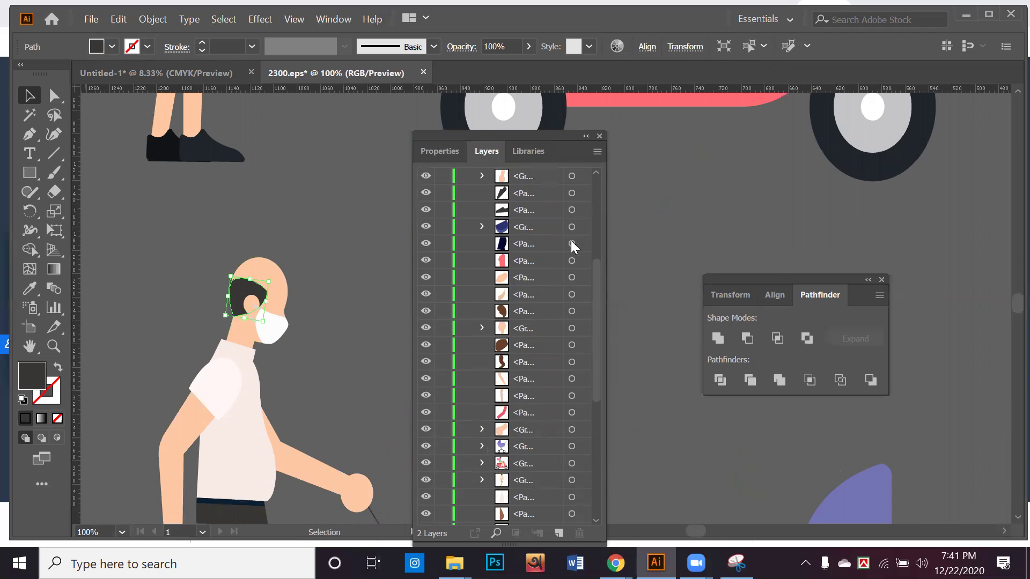
{"action": "scroll", "coordinate": [571, 244], "scroll_direction": "down", "scroll_amount": 2}
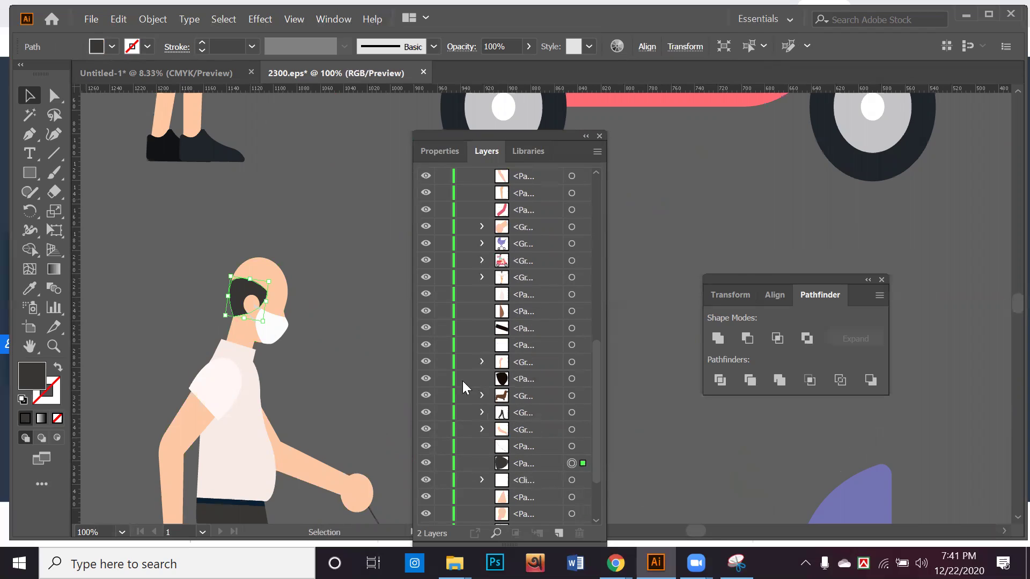
Step: Toggle the visibility of the black path and the dark hair path to verify which shape each entry controls
{"action": "left_click", "coordinate": [427, 378]}
{"action": "left_click", "coordinate": [427, 378]}
{"action": "left_click", "coordinate": [353, 272]}
{"action": "left_click", "coordinate": [255, 292]}
{"action": "left_click", "coordinate": [427, 464]}
{"action": "left_click", "coordinate": [427, 465]}
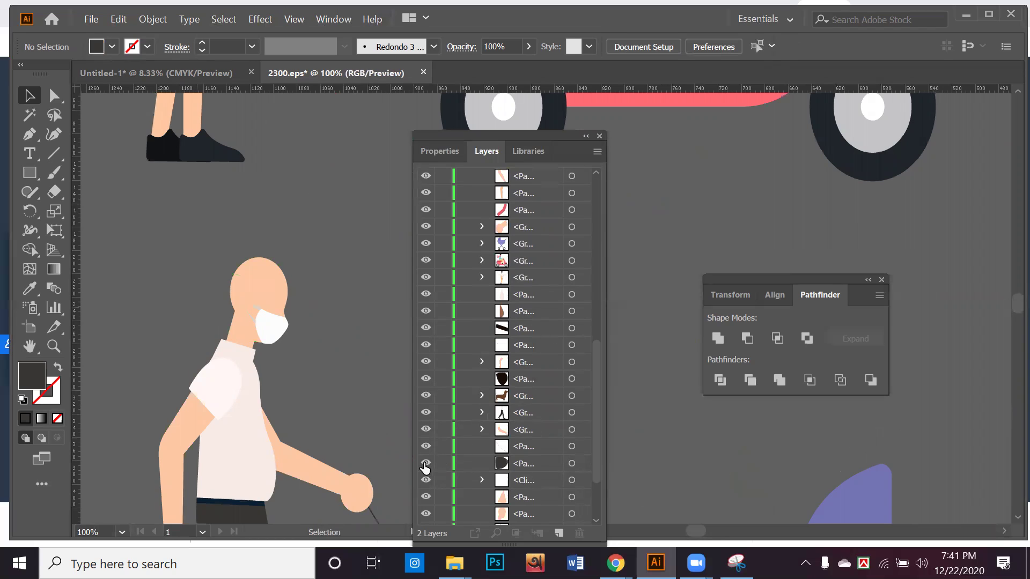
{"action": "left_click", "coordinate": [576, 464]}
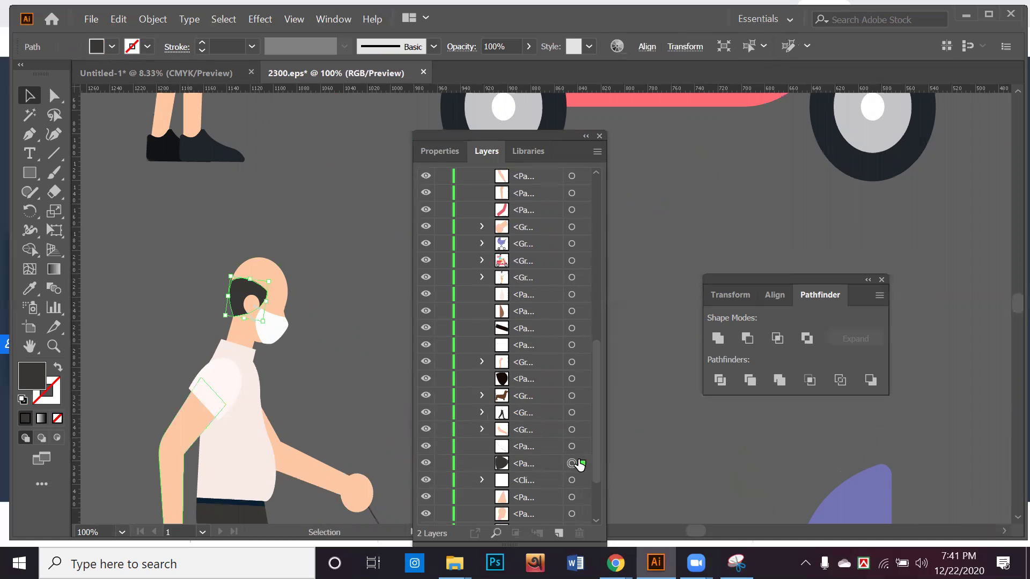
{"action": "left_click", "coordinate": [422, 465]}
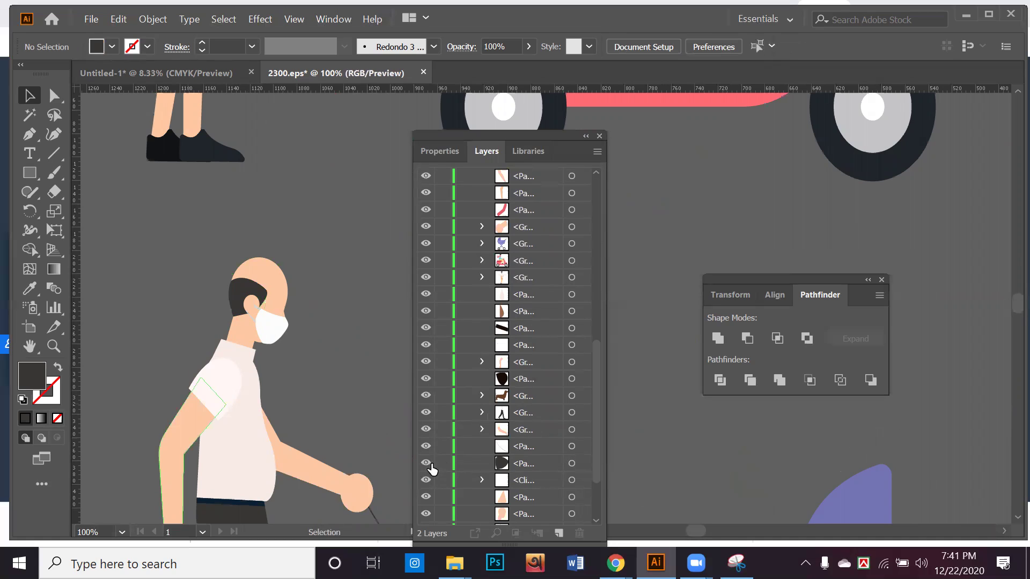
{"action": "left_click", "coordinate": [427, 464]}
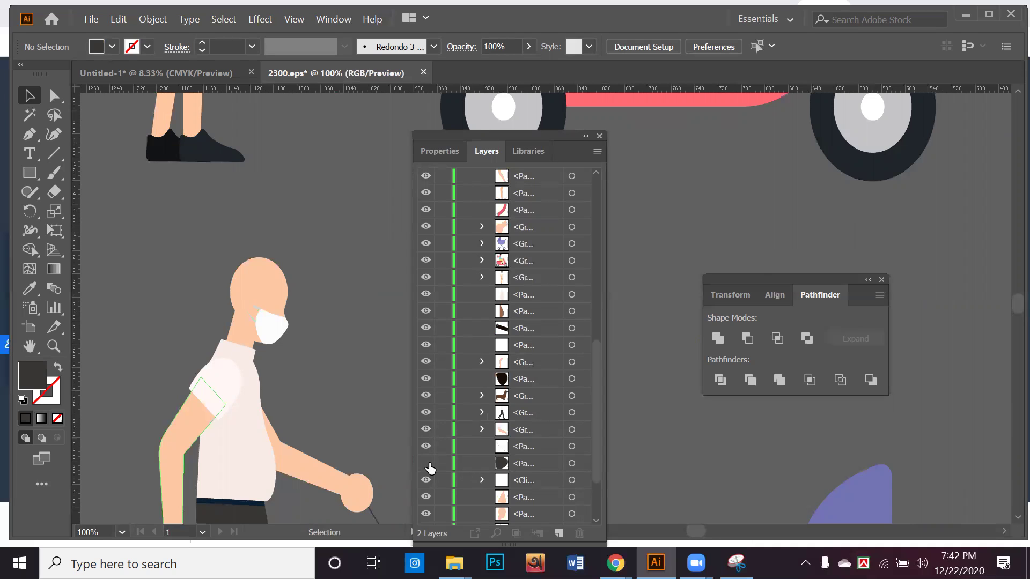
{"action": "left_click", "coordinate": [427, 464]}
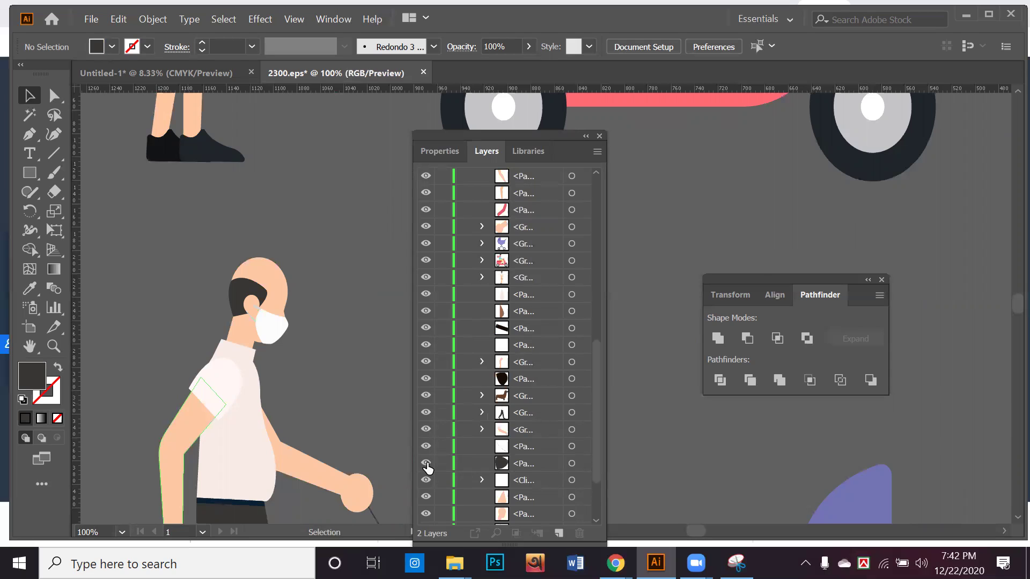
{"action": "left_click", "coordinate": [250, 294]}
{"action": "left_click", "coordinate": [30, 134]}
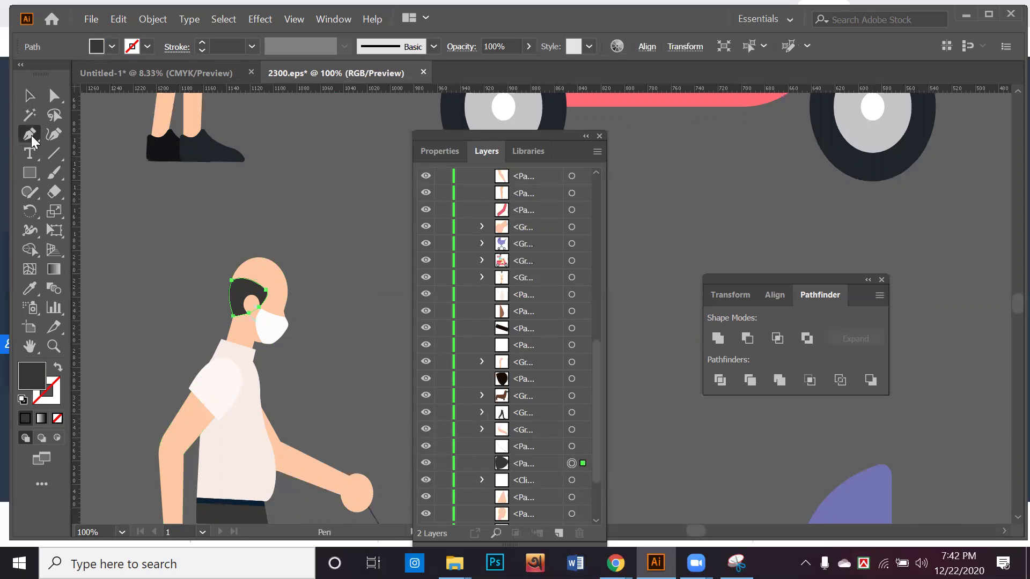
{"action": "scroll", "coordinate": [293, 310], "scroll_direction": "up", "scroll_amount": 3}
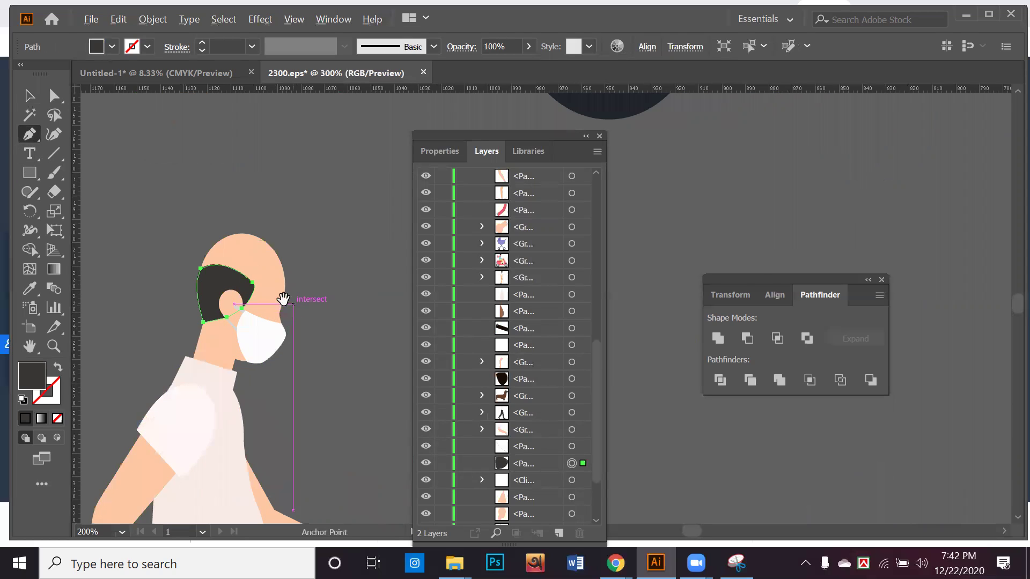
{"action": "left_click", "coordinate": [260, 248]}
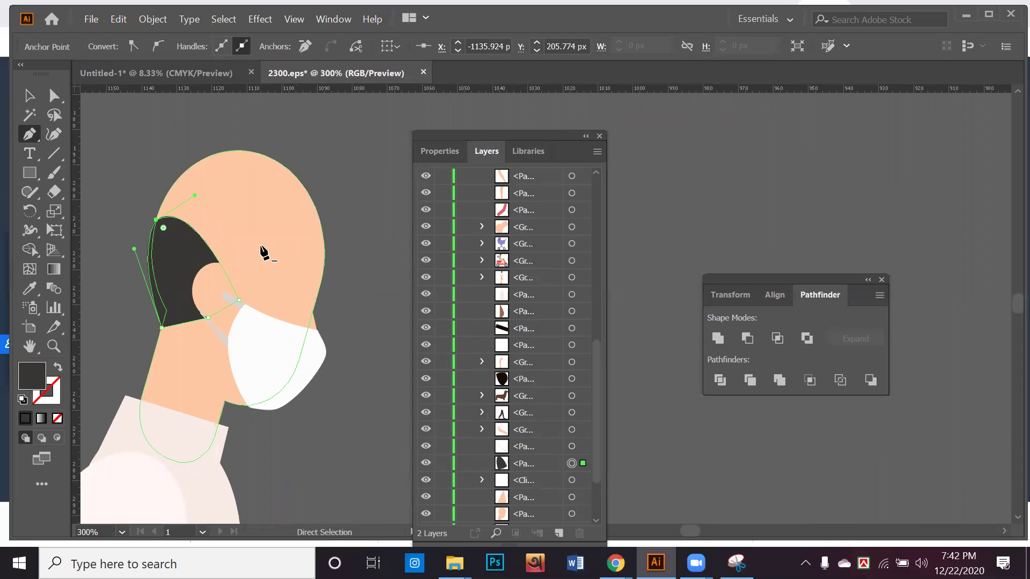
{"action": "key", "text": "ctrl+z"}
{"action": "left_click", "coordinate": [28, 138]}
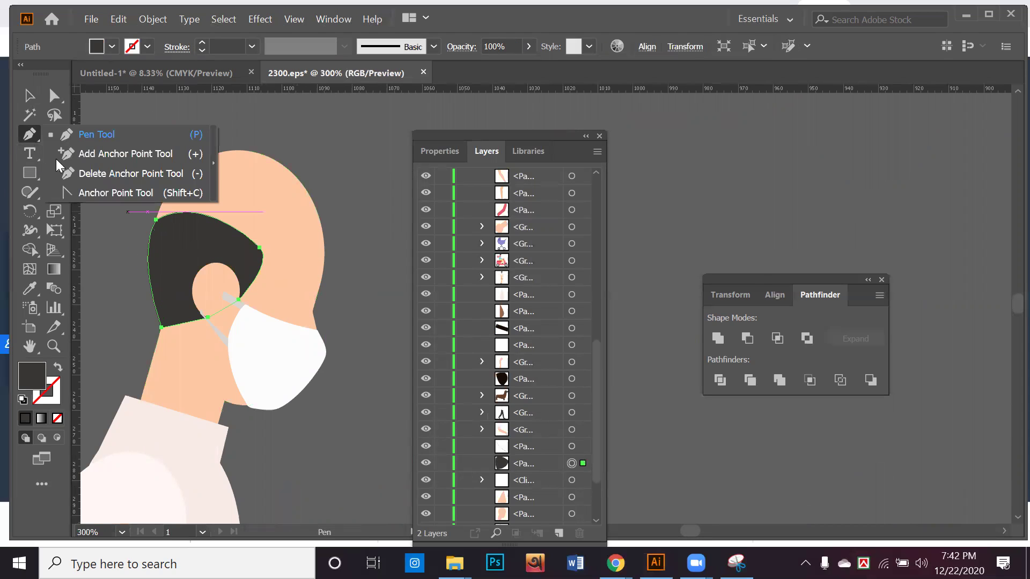
{"action": "left_click", "coordinate": [74, 141]}
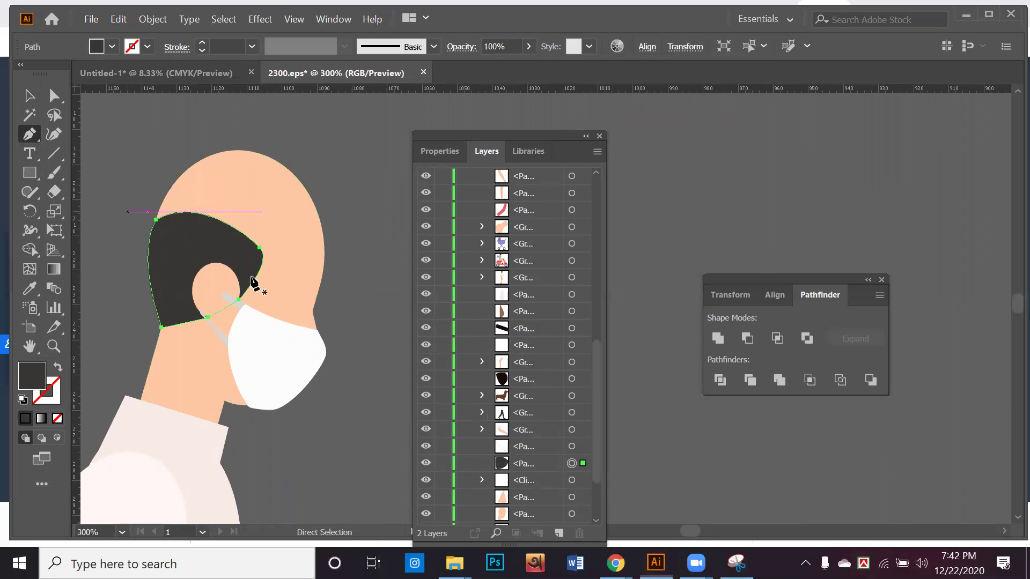
{"action": "left_click", "coordinate": [30, 98]}
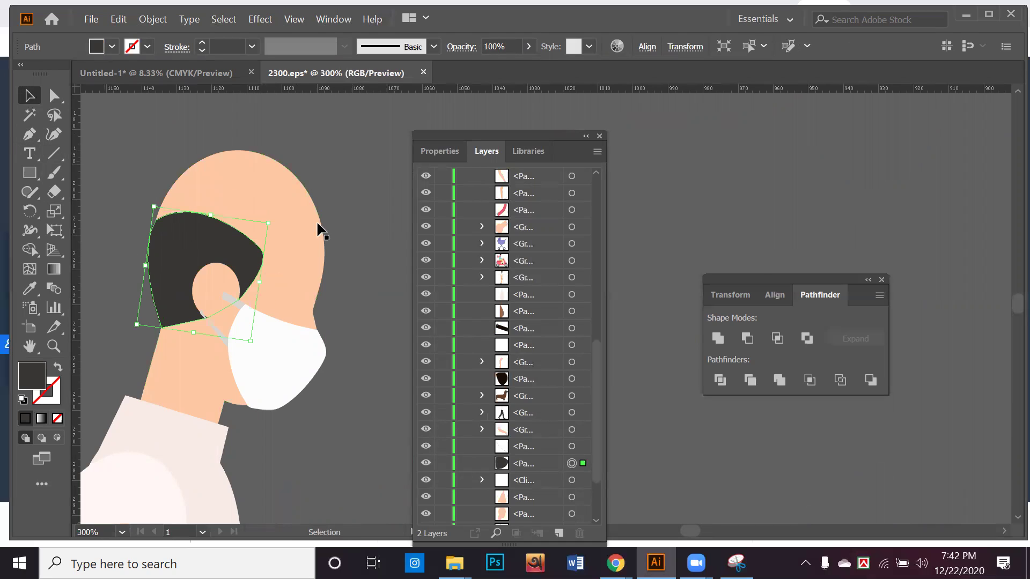
{"action": "left_click", "coordinate": [373, 284]}
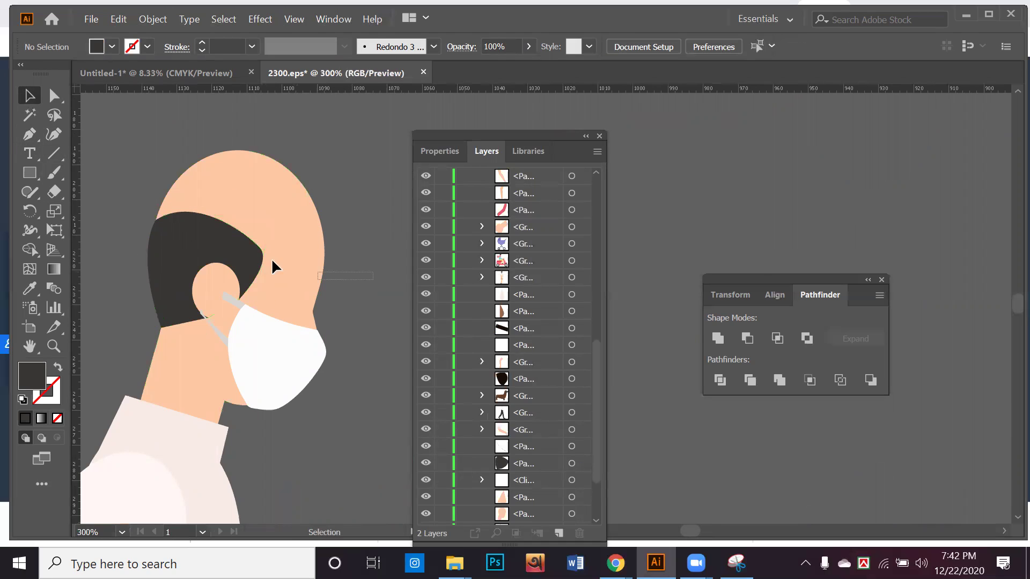
Step: Select the man's dark hair, ear and head shapes together and lock them
{"action": "left_click", "coordinate": [202, 248]}
{"action": "key", "text": "a"}
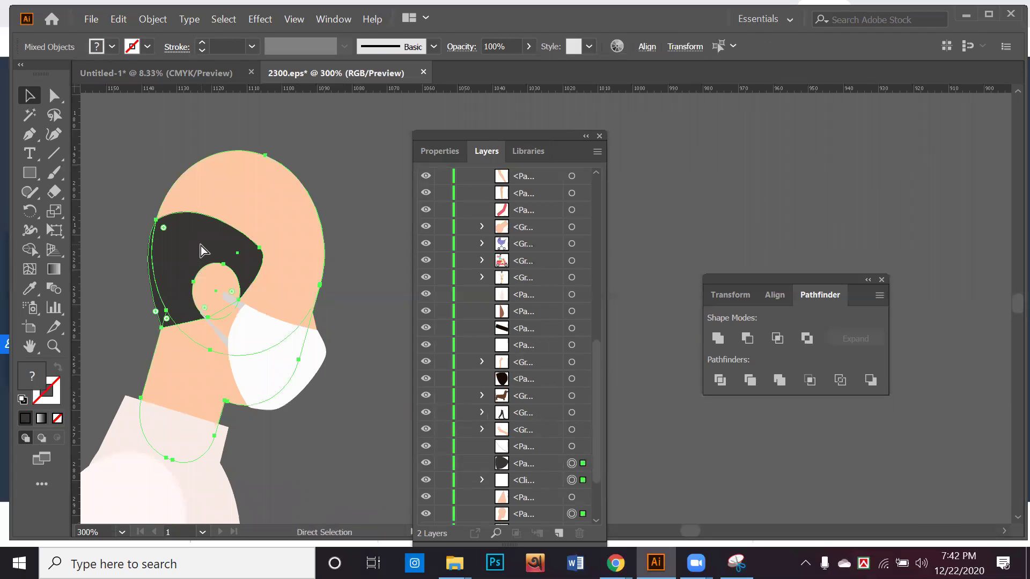
{"action": "key", "text": "ctrl+2"}
Step: Draw a dark pointed fringe with the Pen tool from beside the ear across the forehead and up its front edge
{"action": "left_click", "coordinate": [27, 134]}
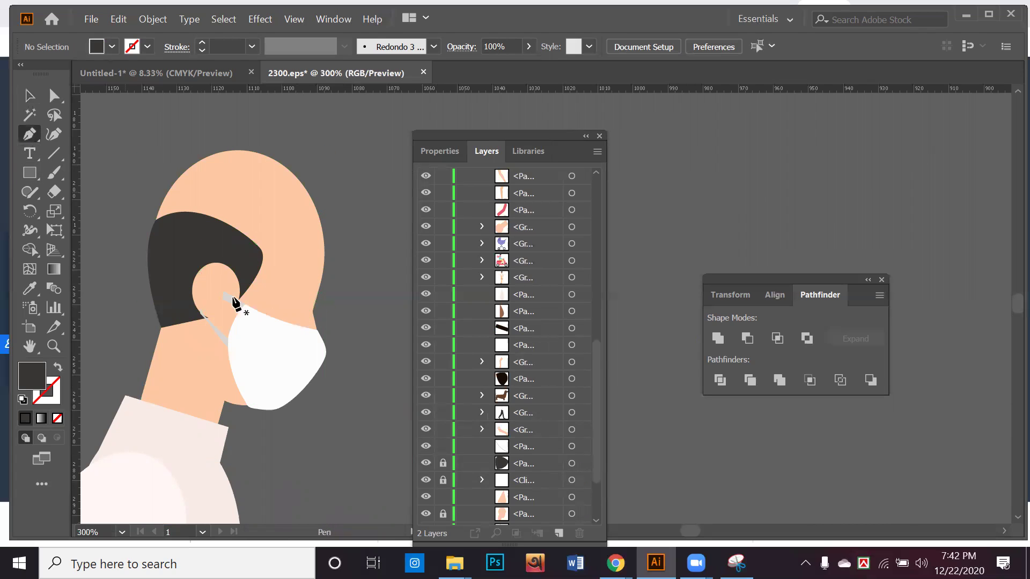
{"action": "left_click", "coordinate": [254, 277]}
{"action": "left_click", "coordinate": [277, 246]}
{"action": "left_click_drag", "start_coordinate": [291, 221], "coordinate": [329, 236]}
{"action": "left_click", "coordinate": [323, 269]}
{"action": "left_click", "coordinate": [325, 251]}
{"action": "left_click", "coordinate": [329, 263]}
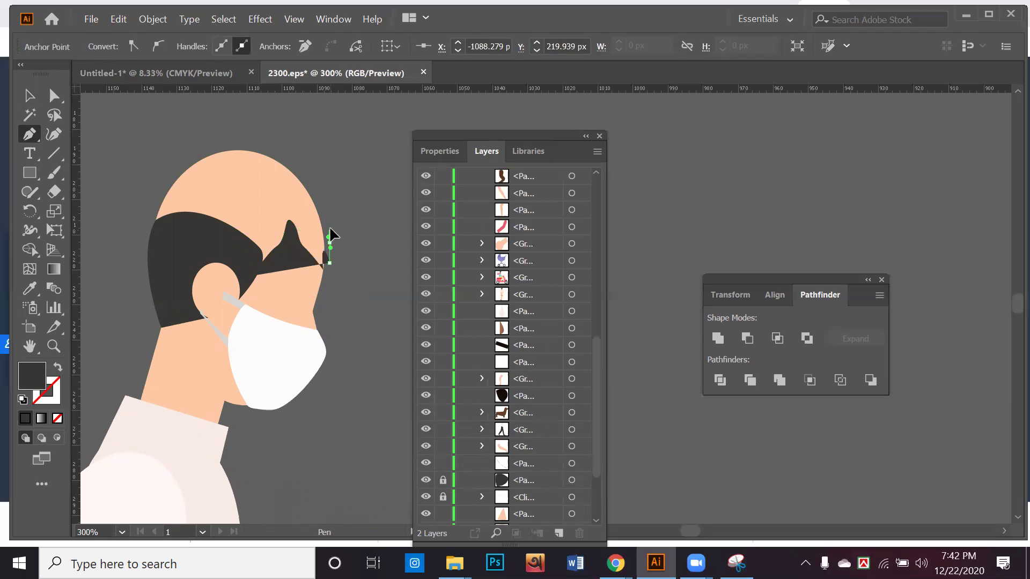
{"action": "left_click", "coordinate": [329, 229]}
{"action": "left_click", "coordinate": [337, 231]}
{"action": "left_click", "coordinate": [321, 217]}
{"action": "left_click_drag", "start_coordinate": [318, 191], "coordinate": [266, 184]}
{"action": "left_click_drag", "start_coordinate": [253, 175], "coordinate": [213, 169]}
{"action": "left_click_drag", "start_coordinate": [202, 183], "coordinate": [159, 224]}
{"action": "left_click", "coordinate": [163, 196]}
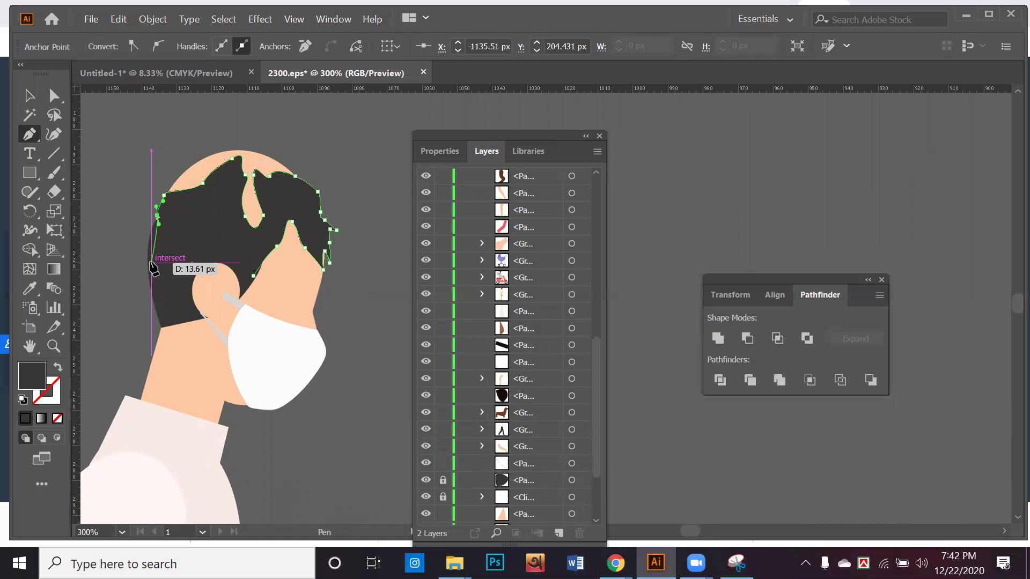
{"action": "key", "text": "ctrl+z"}
{"action": "key", "text": "ctrl+z"}
{"action": "key", "text": "ctrl+z"}
{"action": "key", "text": "ctrl+z"}
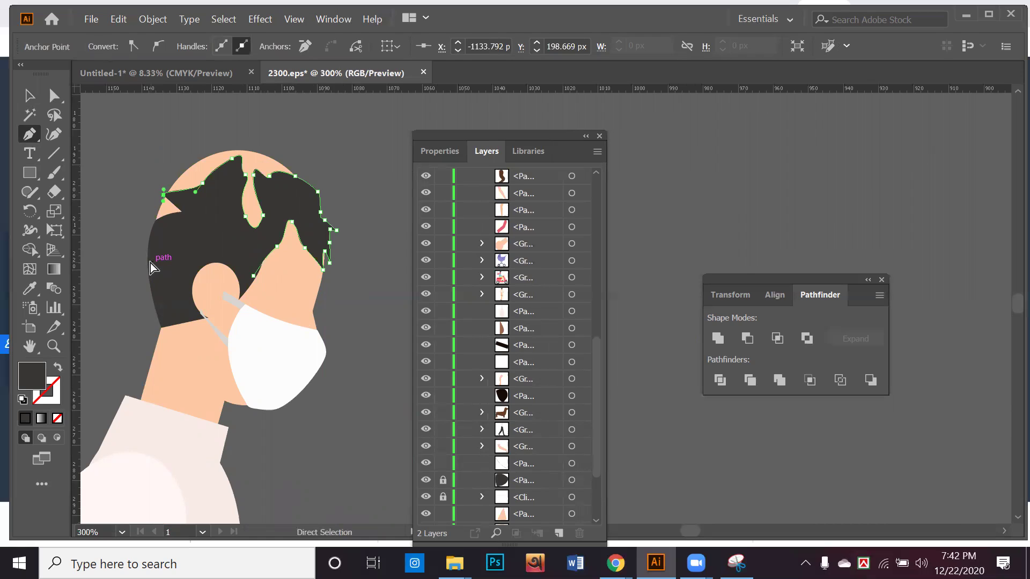
{"action": "key", "text": "ctrl+z"}
{"action": "key", "text": "ctrl+z"}
{"action": "key", "text": "ctrl+z"}
{"action": "key", "text": "ctrl+z"}
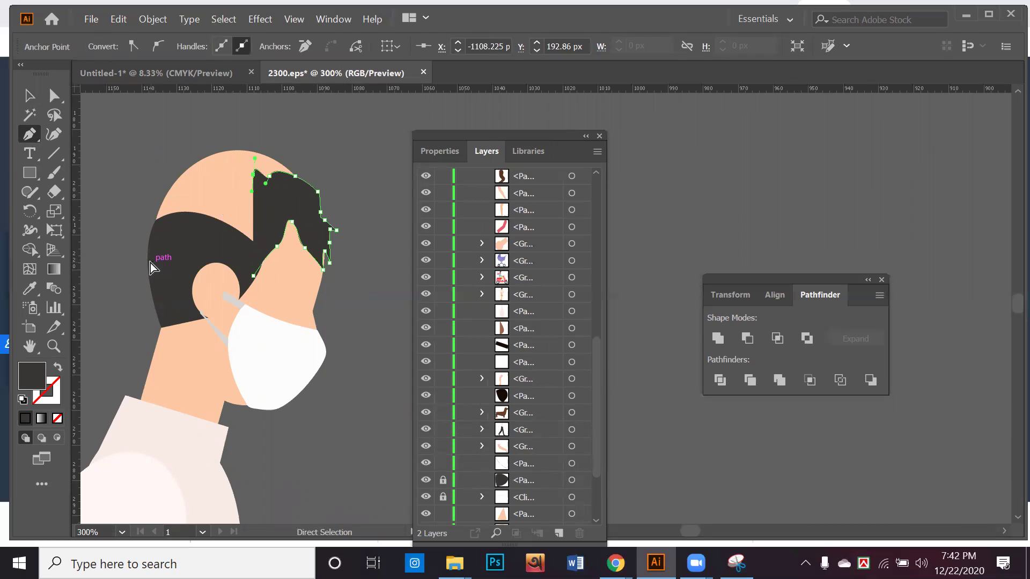
Step: Continue the hair outline in a smooth curve over the crown to the back of the head, and select the new hair shape
{"action": "left_click", "coordinate": [294, 176]}
{"action": "left_click_drag", "start_coordinate": [225, 150], "coordinate": [198, 169]}
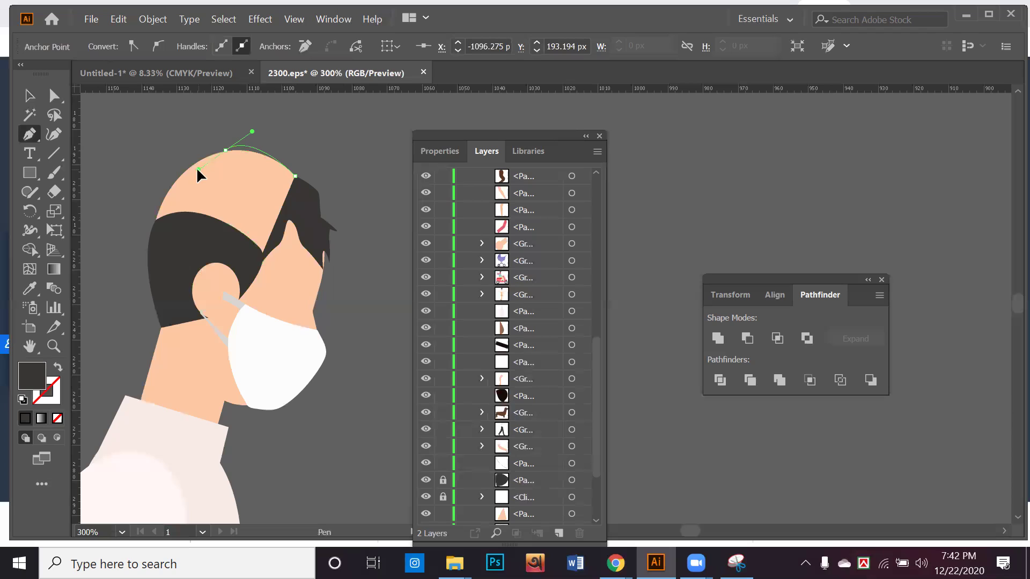
{"action": "left_click_drag", "start_coordinate": [155, 224], "coordinate": [148, 258]}
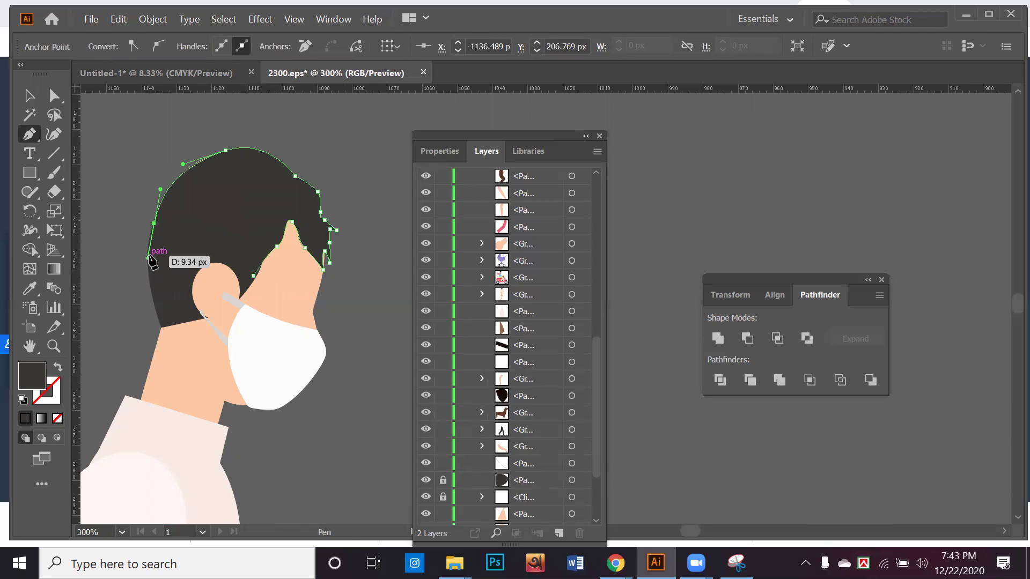
{"action": "left_click", "coordinate": [29, 95]}
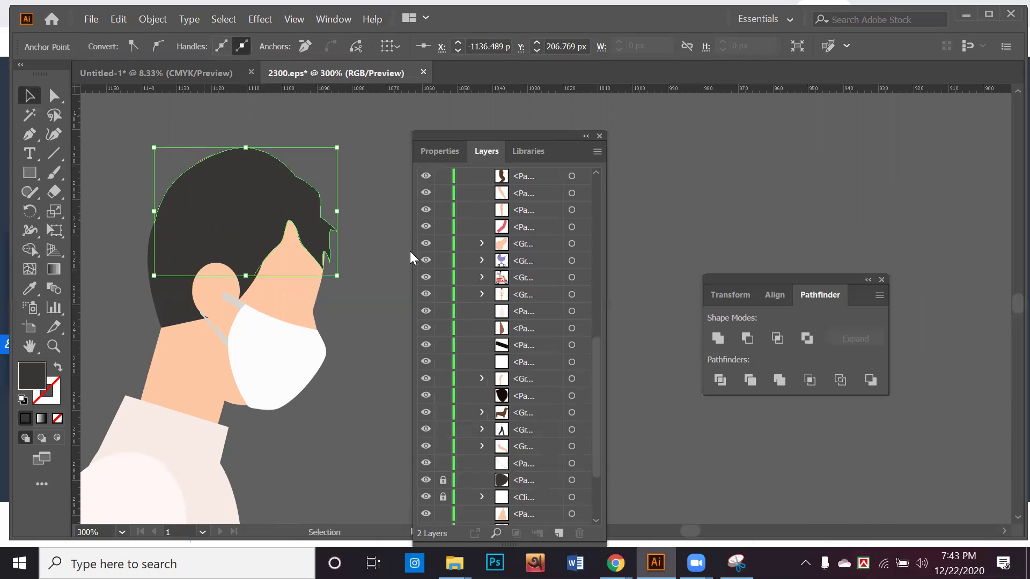
{"action": "left_click", "coordinate": [390, 291]}
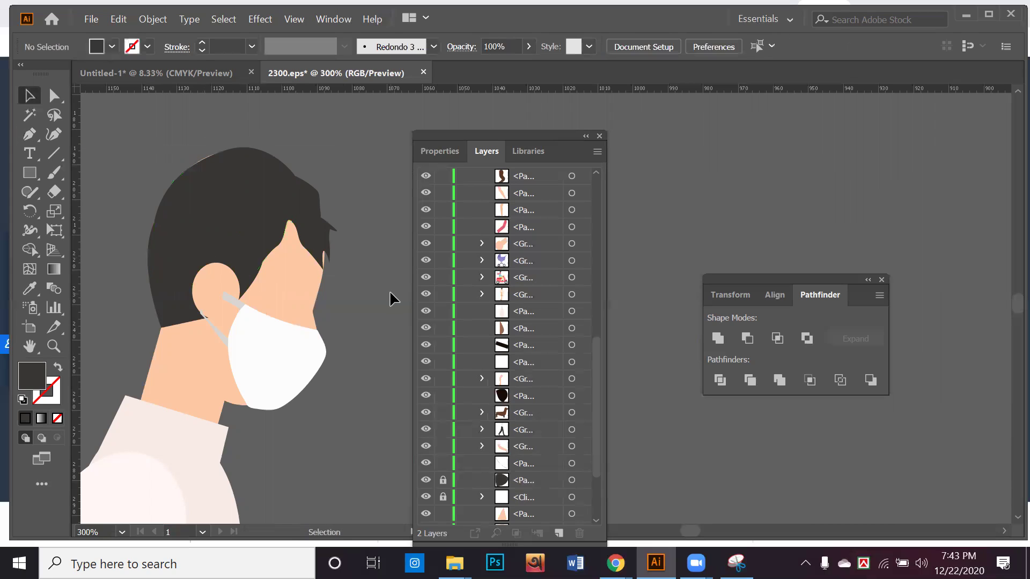
{"action": "left_click", "coordinate": [210, 170]}
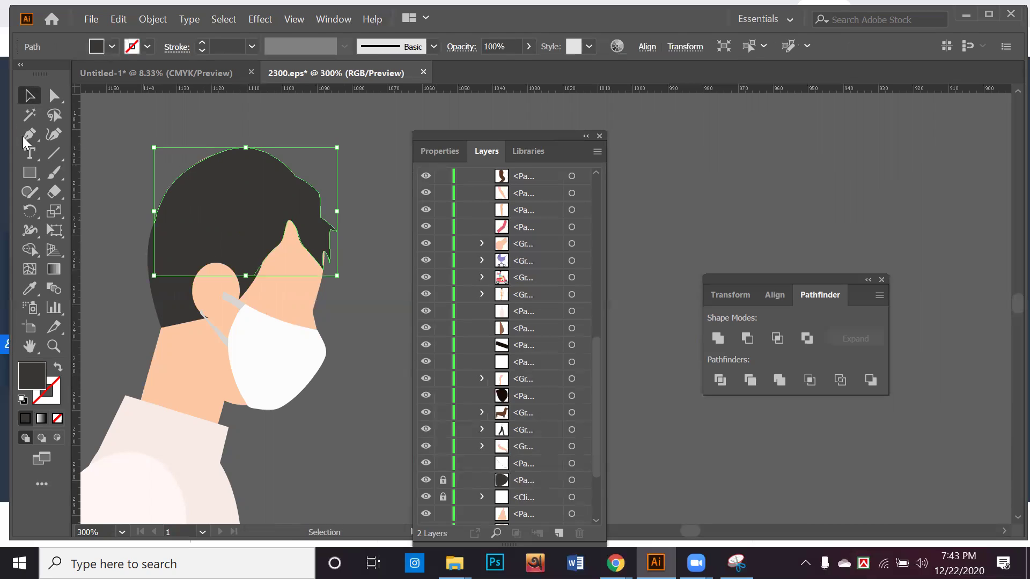
Step: Inspect the anchor points along the crown of the man's new hair shape, then deselect it
{"action": "left_click", "coordinate": [54, 96]}
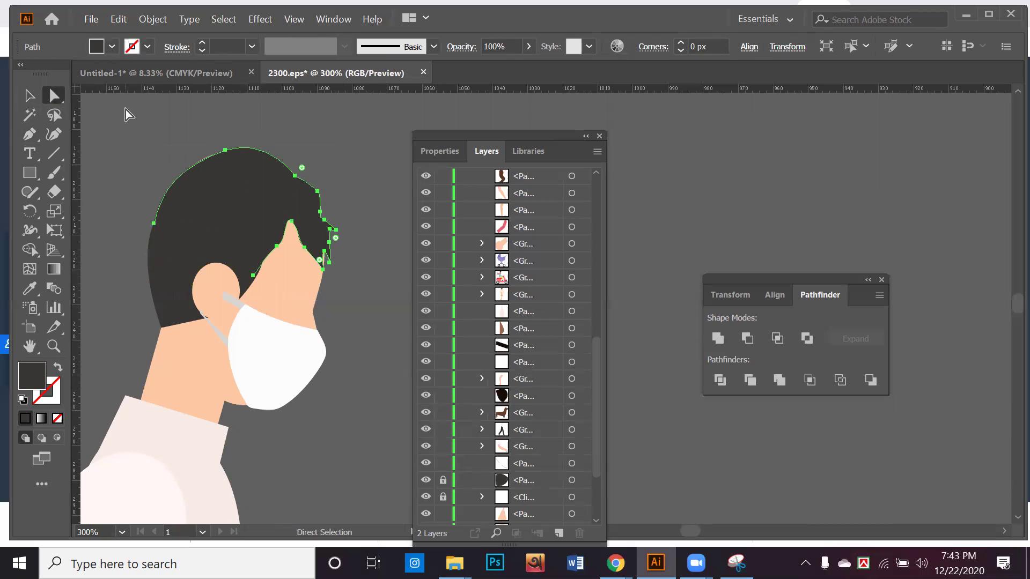
{"action": "left_click", "coordinate": [226, 150]}
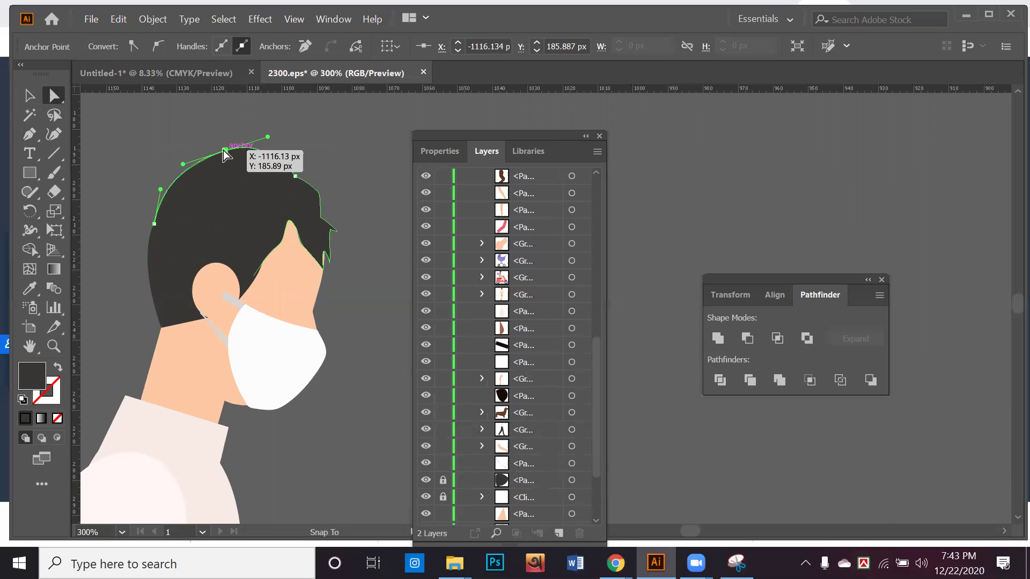
{"action": "left_click", "coordinate": [332, 195]}
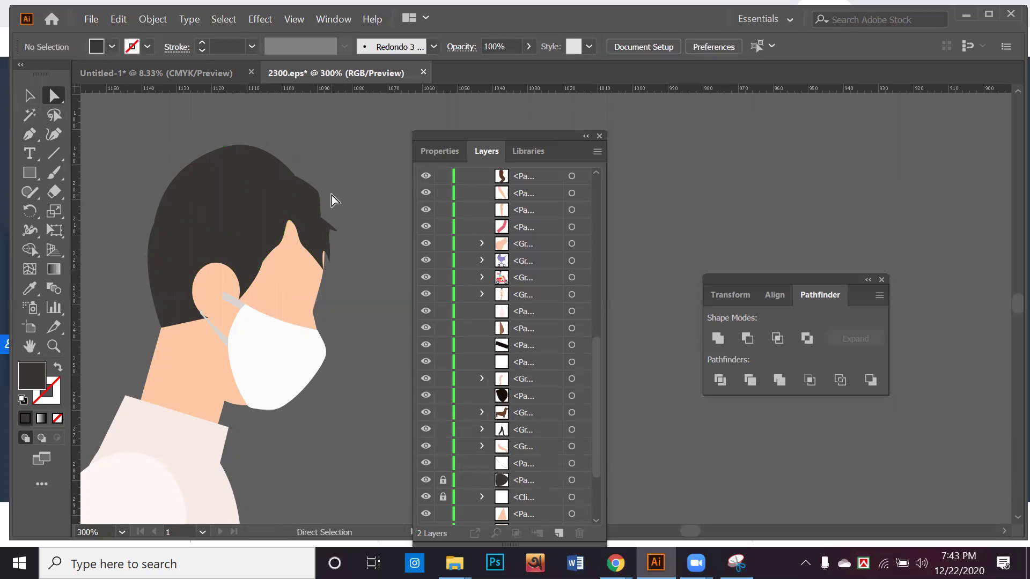
{"action": "scroll", "coordinate": [359, 222], "scroll_direction": "down", "scroll_amount": 1}
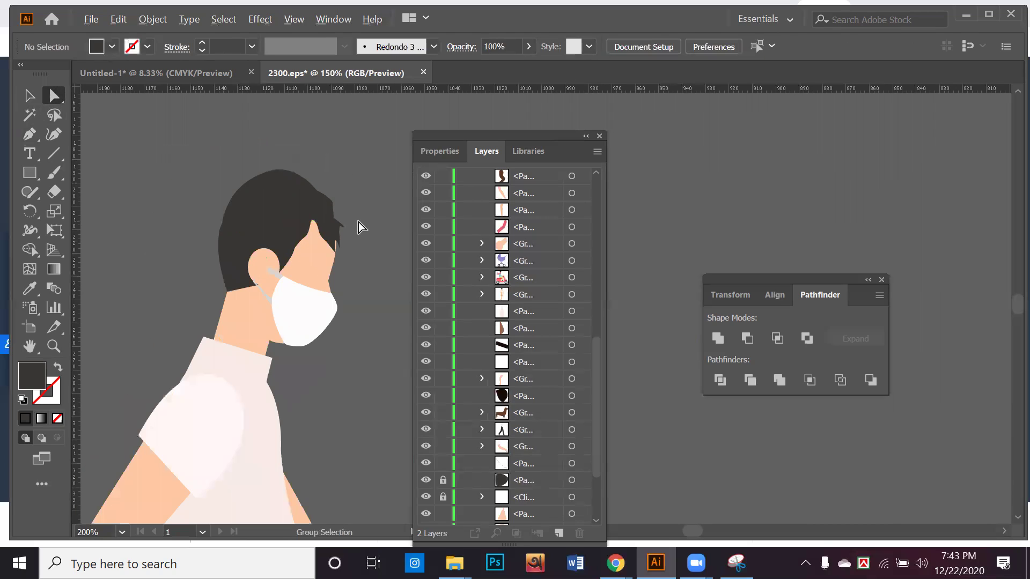
{"action": "scroll", "coordinate": [358, 222], "scroll_direction": "down", "scroll_amount": 1}
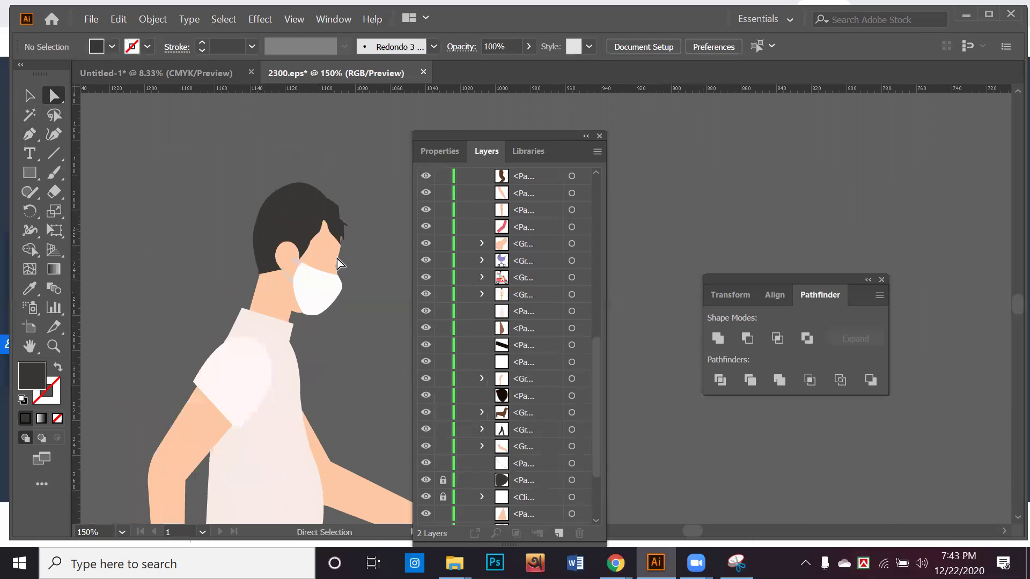
Step: Draw a tiny dark eye on the man's face above the mask with the Pen tool, and deselect it
{"action": "left_click", "coordinate": [34, 176]}
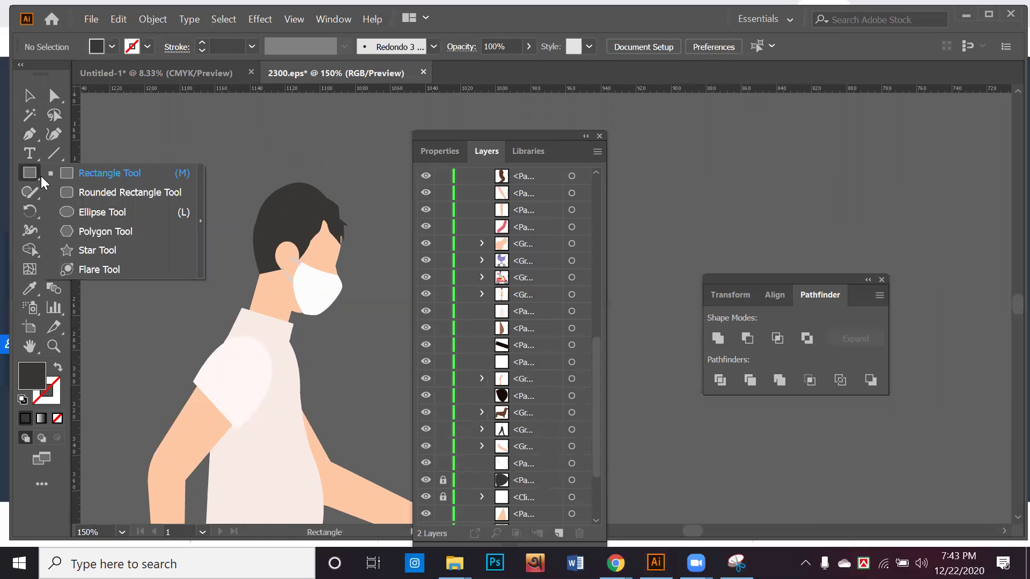
{"action": "left_click", "coordinate": [29, 133]}
{"action": "scroll", "coordinate": [341, 249], "scroll_direction": "up", "scroll_amount": 4}
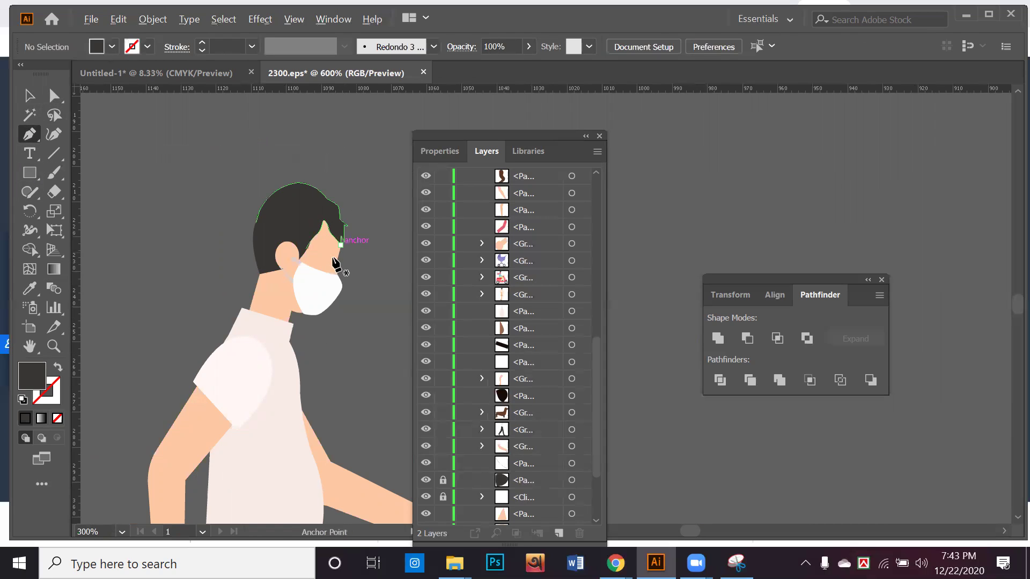
{"action": "left_click_drag", "start_coordinate": [262, 260], "coordinate": [264, 263]}
{"action": "left_click", "coordinate": [262, 258]}
{"action": "left_click", "coordinate": [37, 97]}
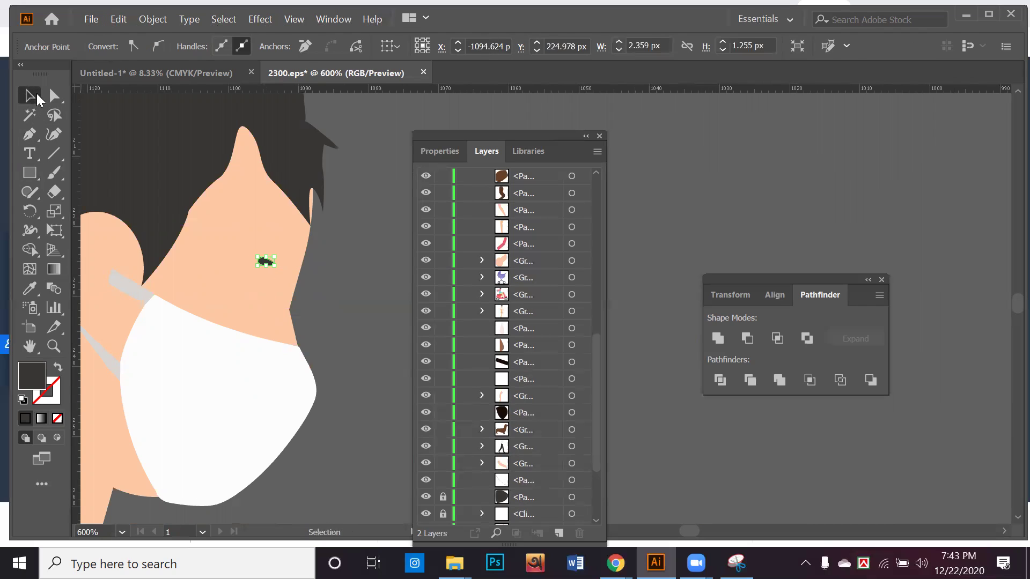
{"action": "left_click", "coordinate": [369, 267]}
Step: Close the floating Layers and Pathfinder panels to clear the canvas
{"action": "scroll", "coordinate": [368, 289], "scroll_direction": "down", "scroll_amount": 2}
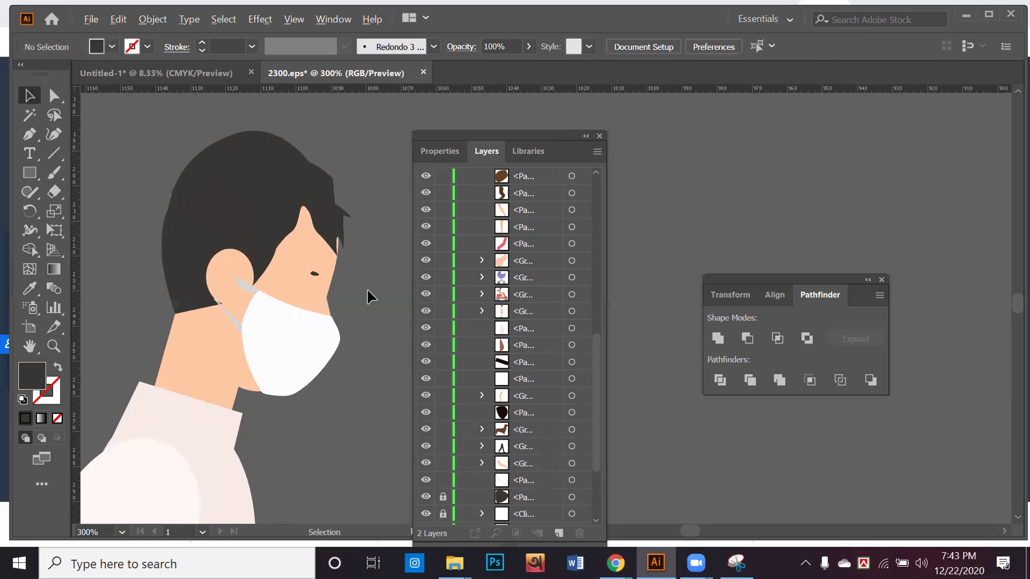
{"action": "scroll", "coordinate": [367, 290], "scroll_direction": "down", "scroll_amount": 4}
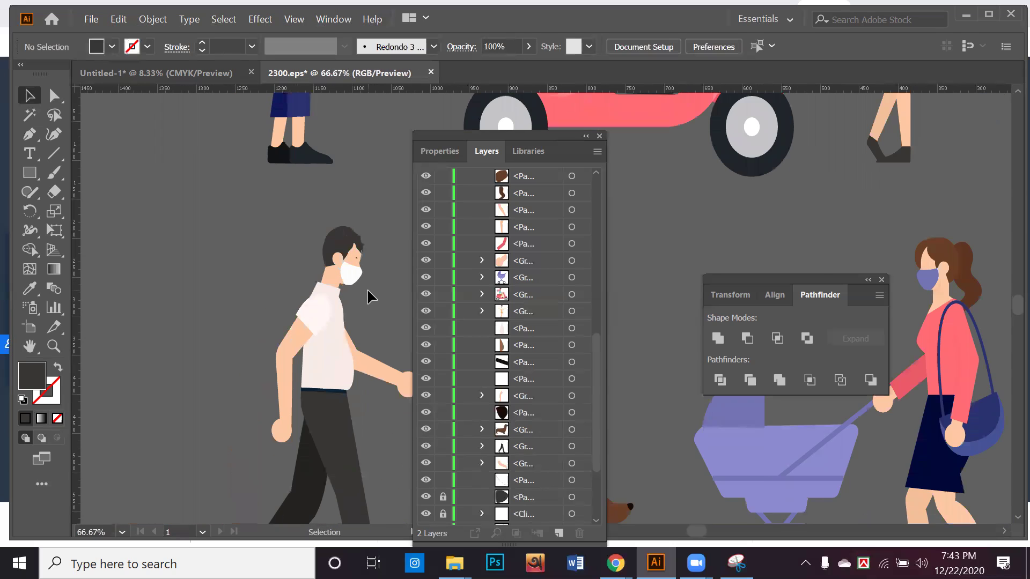
{"action": "scroll", "coordinate": [368, 290], "scroll_direction": "down", "scroll_amount": 2}
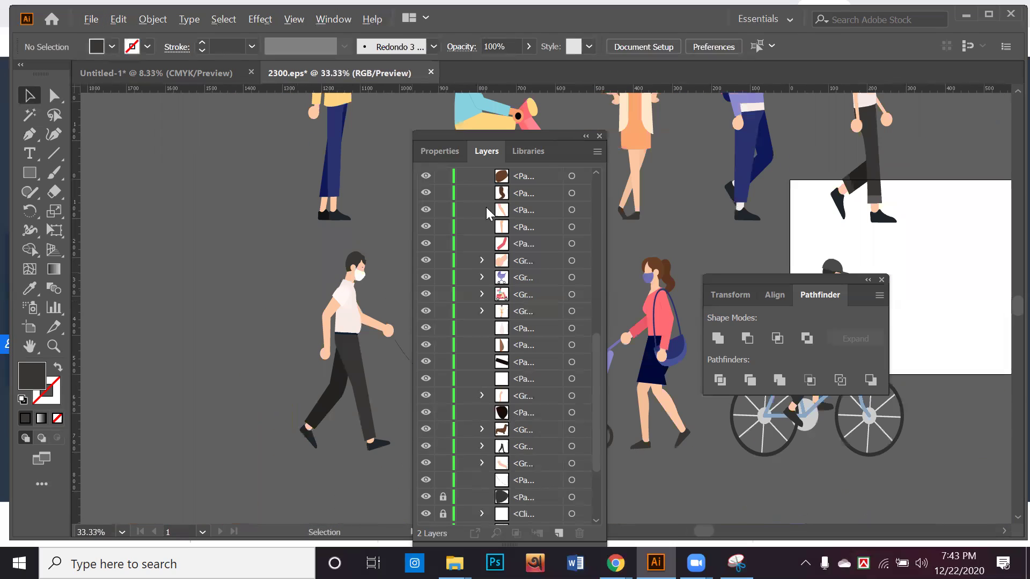
{"action": "left_click", "coordinate": [600, 136]}
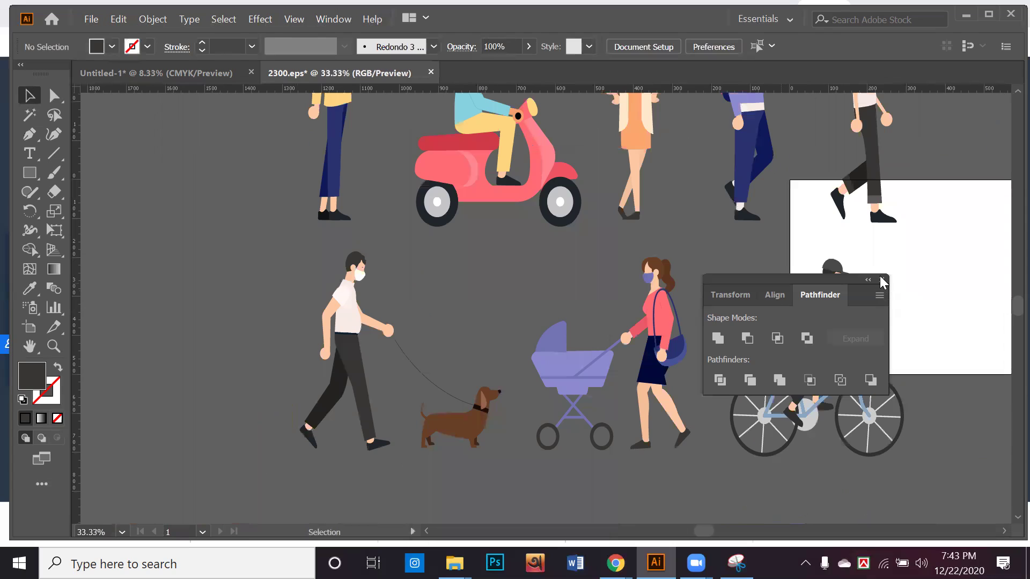
{"action": "left_click", "coordinate": [880, 280]}
{"action": "scroll", "coordinate": [832, 281], "scroll_direction": "down", "scroll_amount": 2}
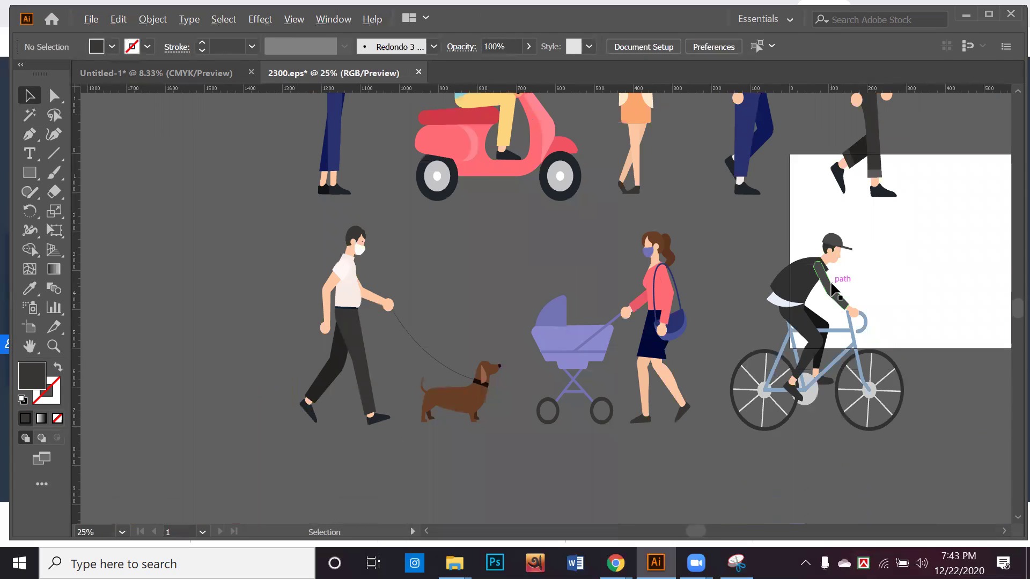
{"action": "left_click_drag", "start_coordinate": [445, 325], "coordinate": [439, 314]}
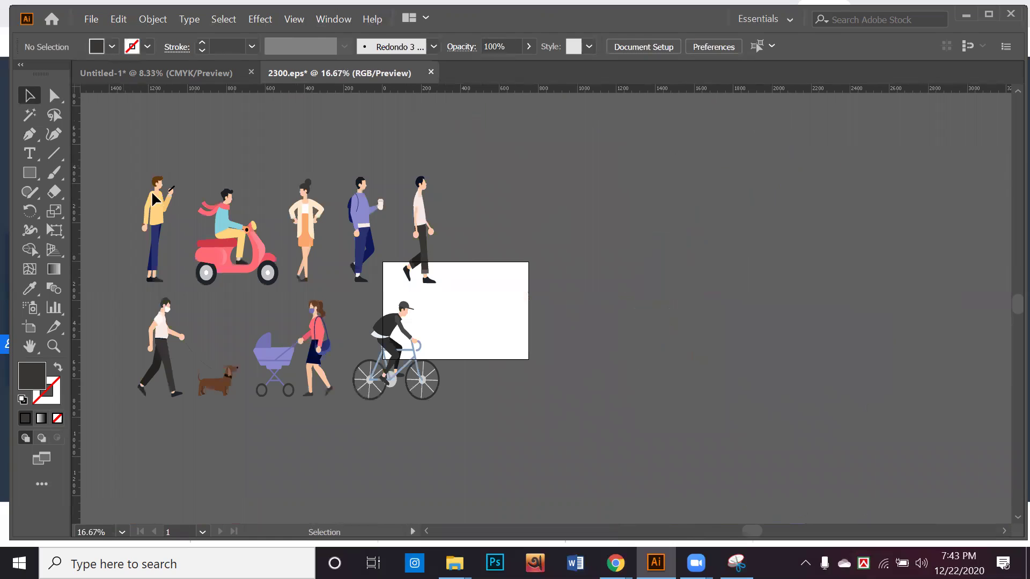
Step: Move the five upper-row figures to the right of the cyclist so all figures stand in one row
{"action": "left_click_drag", "start_coordinate": [147, 225], "coordinate": [462, 239]}
{"action": "left_click", "coordinate": [490, 382]}
{"action": "left_click", "coordinate": [332, 166]}
Step: Select the whole row of figures and move it to the empty canvas below the artboard
{"action": "key", "text": "ctrl+a"}
{"action": "left_click_drag", "start_coordinate": [161, 268], "coordinate": [885, 460]}
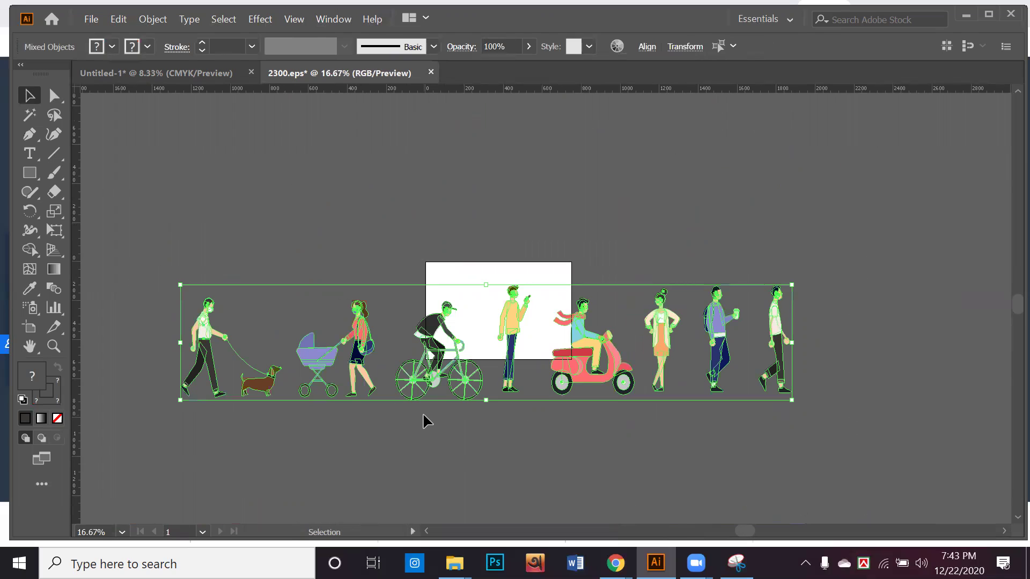
{"action": "scroll", "coordinate": [422, 413], "scroll_direction": "down", "scroll_amount": 2}
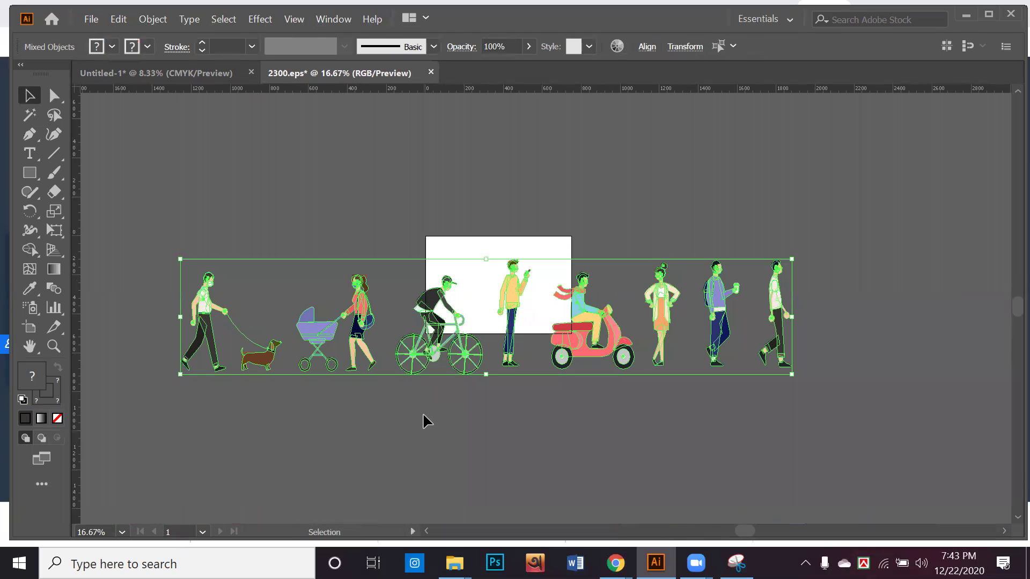
{"action": "scroll", "coordinate": [422, 413], "scroll_direction": "down", "scroll_amount": 1}
{"action": "left_click_drag", "start_coordinate": [409, 386], "coordinate": [349, 433]}
{"action": "left_click_drag", "start_coordinate": [433, 414], "coordinate": [427, 258]}
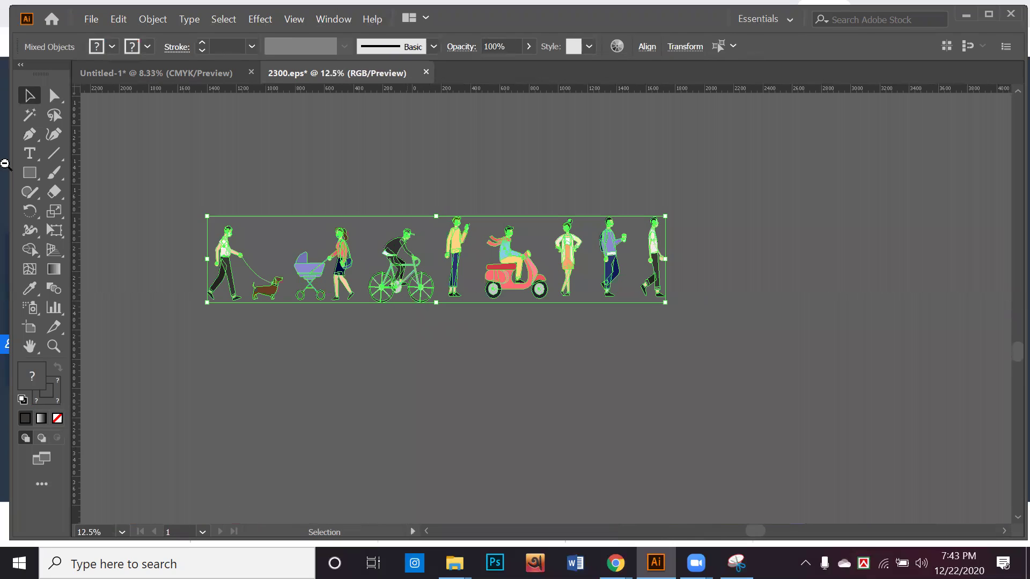
Step: Draw a large rectangle covering the whole row of figures with wide margins, and fill it with white
{"action": "key", "text": "ctrl+shift+a"}
{"action": "left_click_drag", "start_coordinate": [26, 172], "coordinate": [76, 173]}
{"action": "left_click_drag", "start_coordinate": [165, 131], "coordinate": [822, 370]}
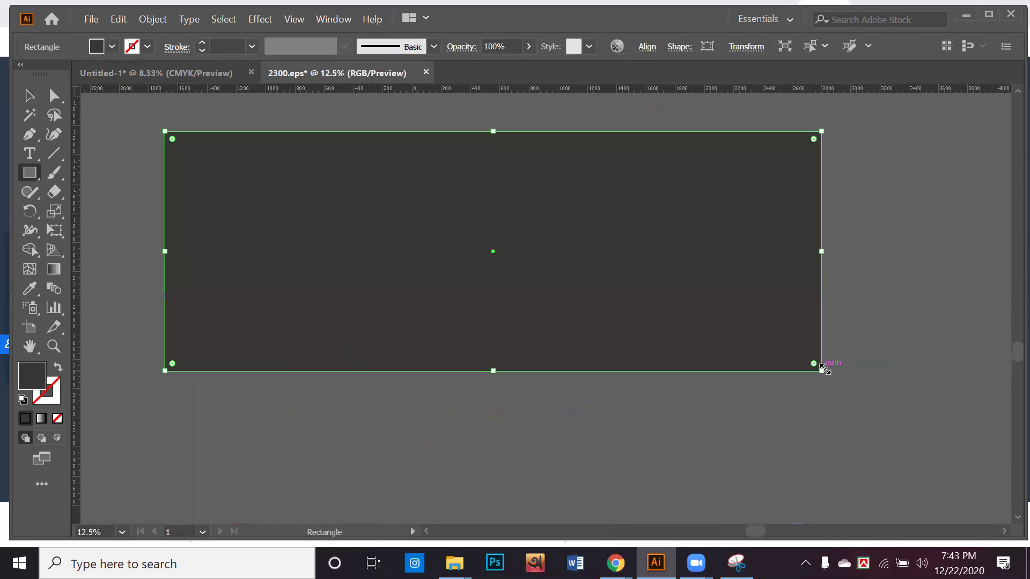
{"action": "left_click", "coordinate": [111, 47]}
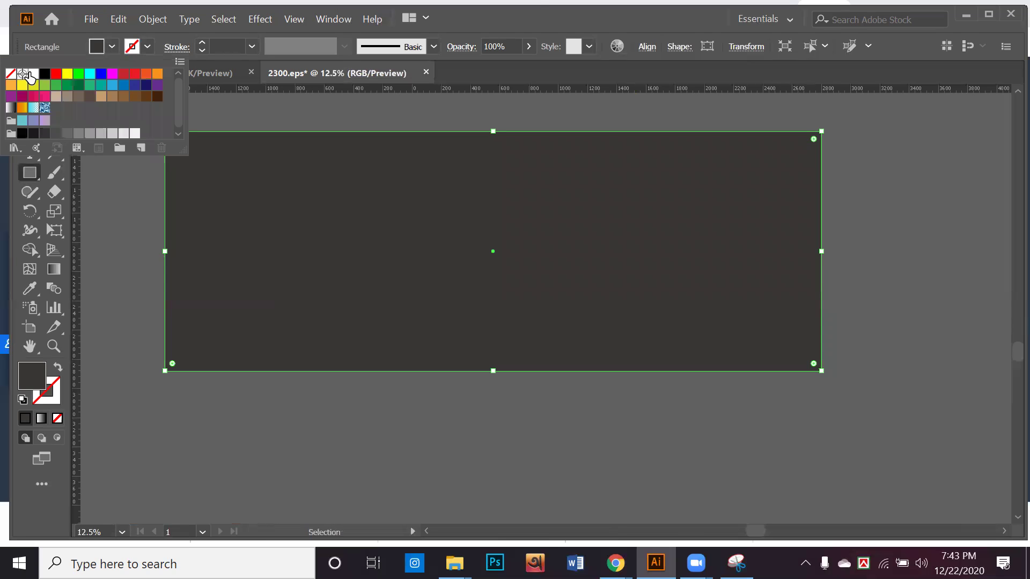
{"action": "left_click", "coordinate": [34, 75]}
Step: Minimize the browser, send the white rectangle behind all figures, and shift it slightly left and down
{"action": "key", "text": "alt+Tab"}
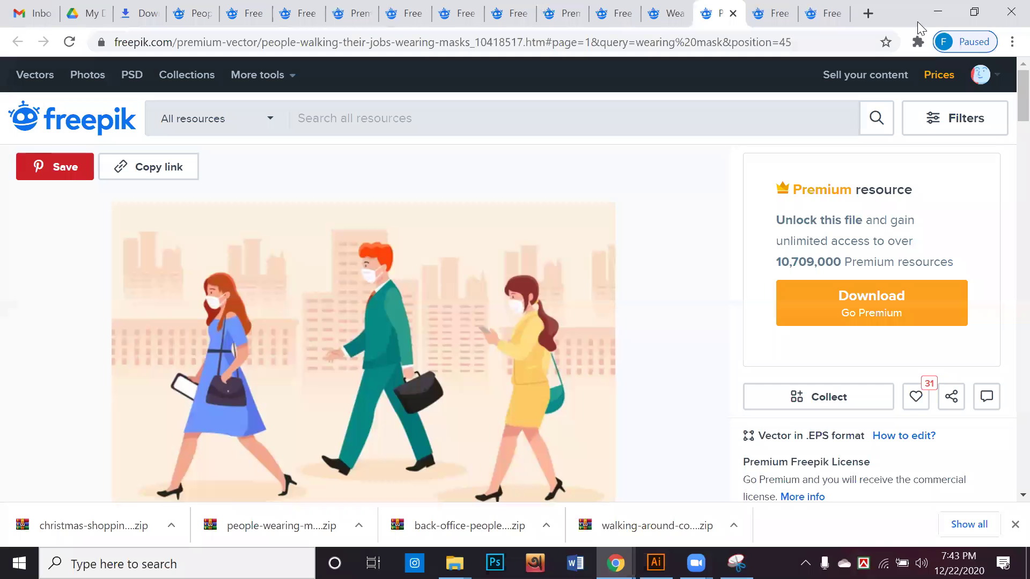
{"action": "left_click", "coordinate": [946, 6]}
{"action": "left_click", "coordinate": [29, 96]}
{"action": "right_click", "coordinate": [251, 204]}
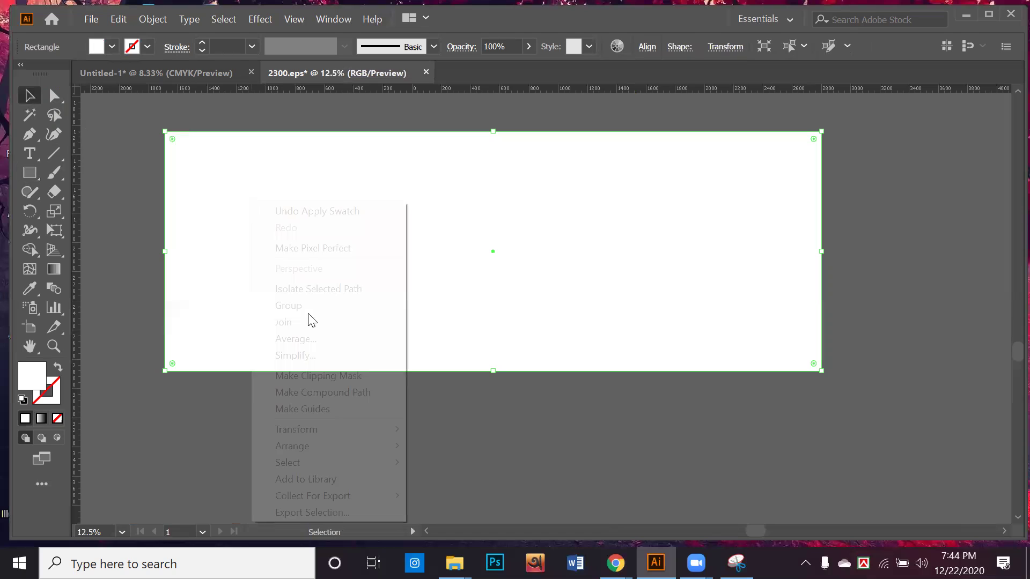
{"action": "mouse_move", "coordinate": [324, 446]}
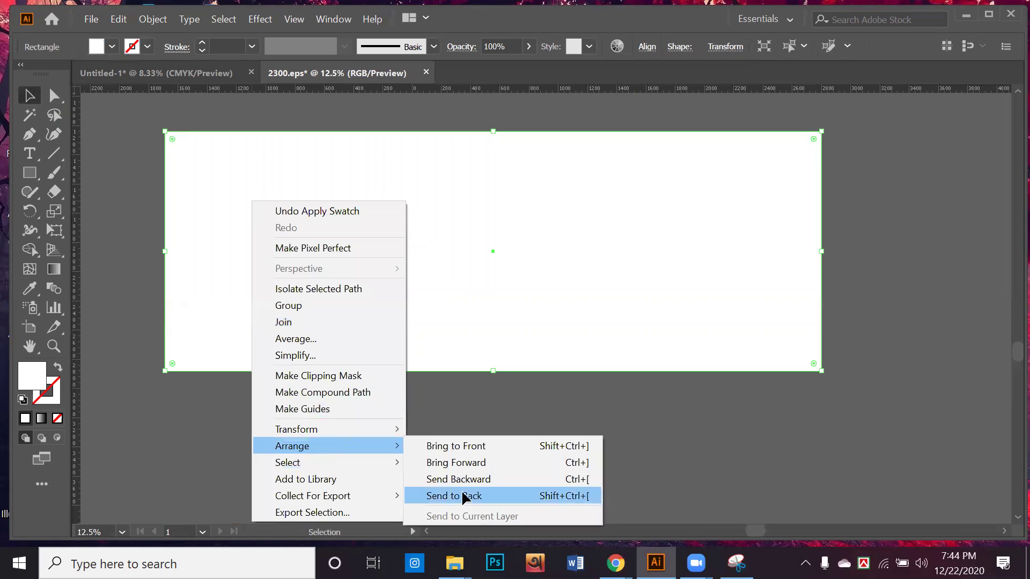
{"action": "left_click", "coordinate": [465, 497]}
{"action": "left_click_drag", "start_coordinate": [353, 357], "coordinate": [345, 361]}
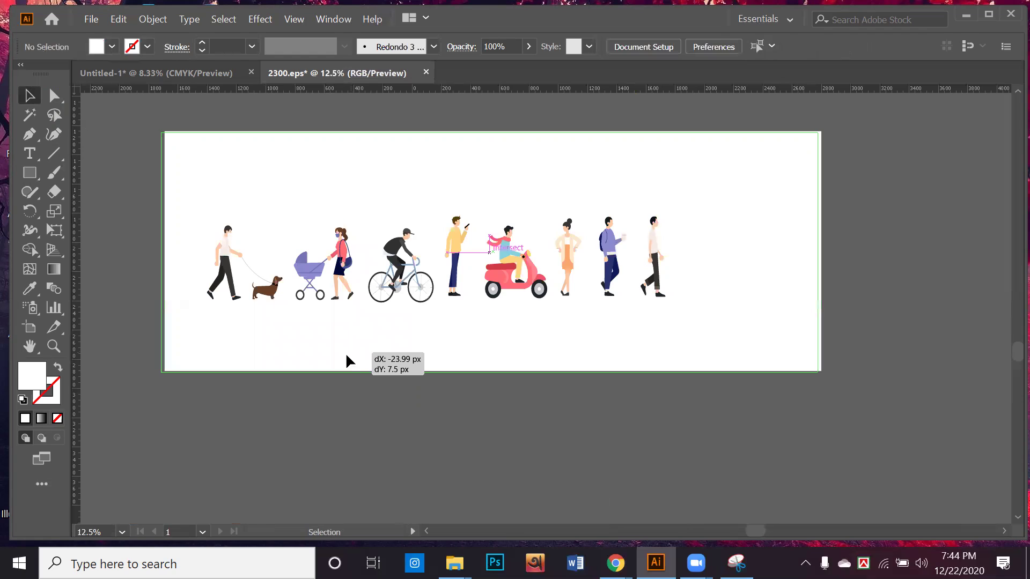
Step: Close the Untitled-1 document
{"action": "left_click", "coordinate": [209, 75]}
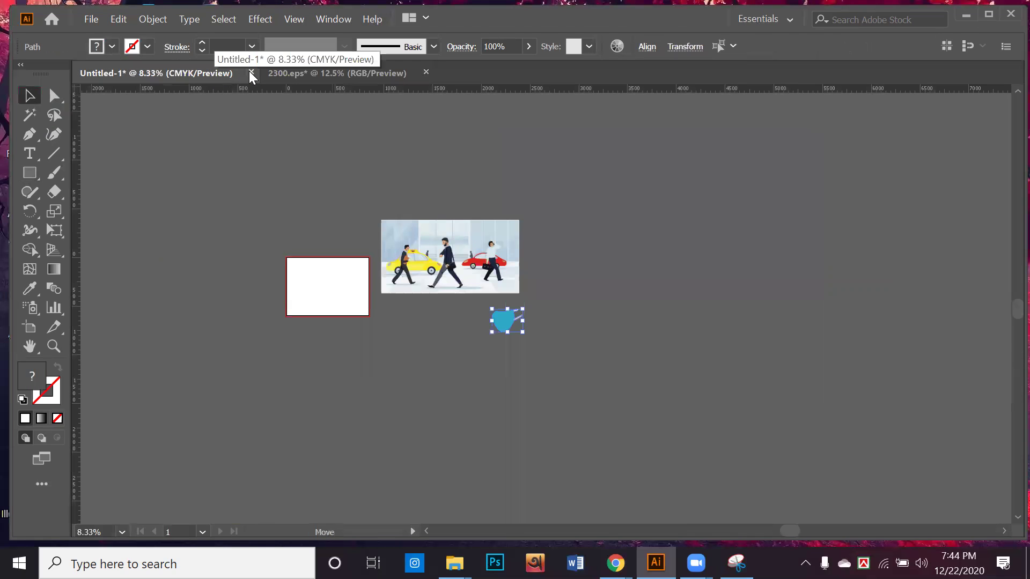
{"action": "left_click", "coordinate": [251, 72]}
{"action": "left_click", "coordinate": [589, 302]}
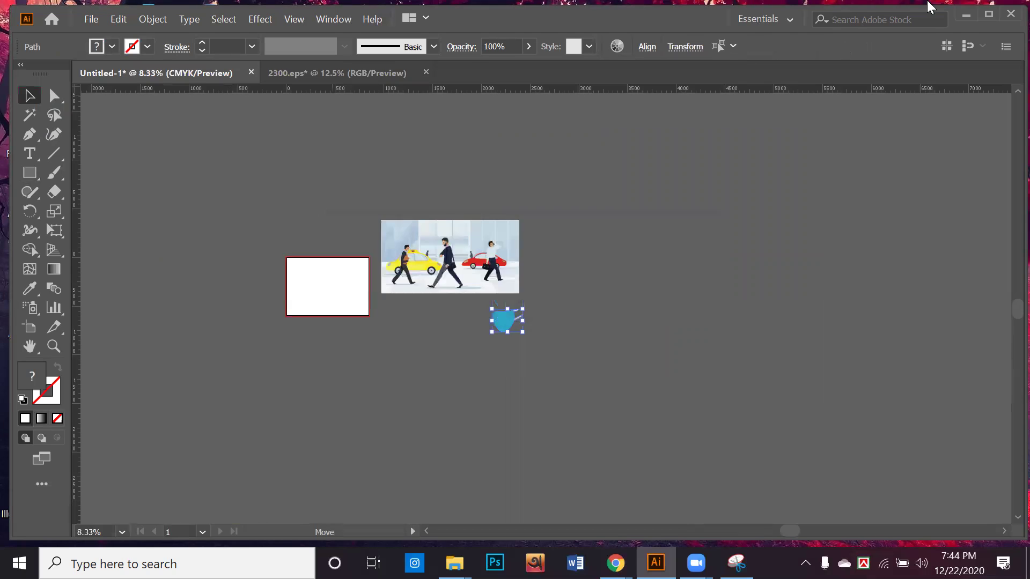
Step: Switch to the New folder window in File Explorer and open the Illustrator artwork 3600127
{"action": "left_click", "coordinate": [966, 15]}
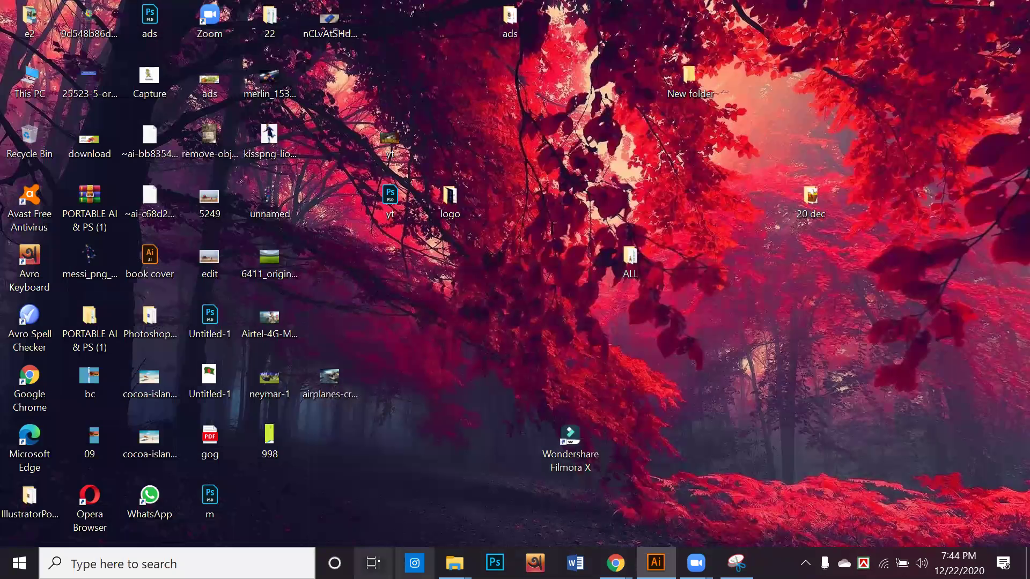
{"action": "mouse_move", "coordinate": [454, 564]}
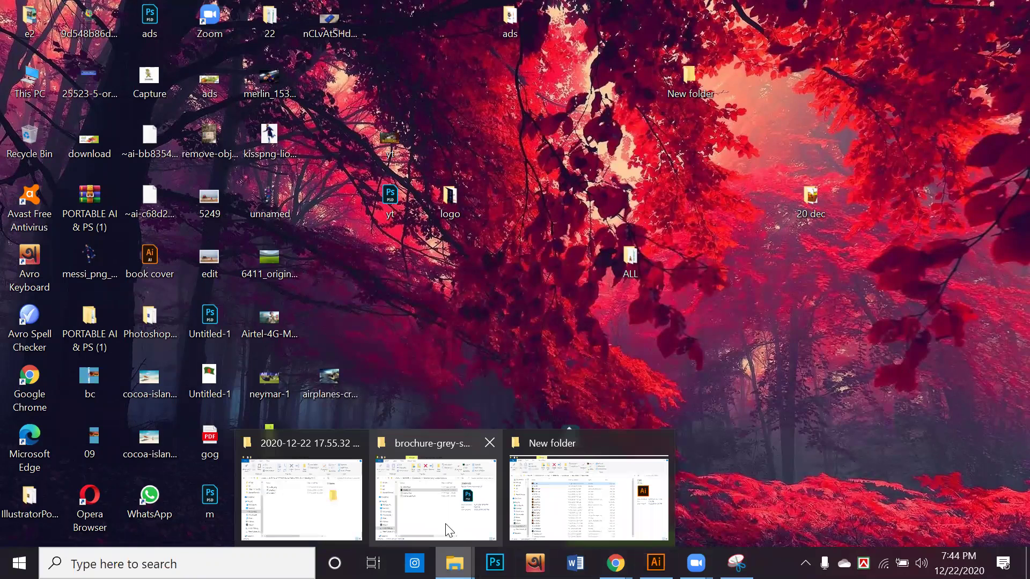
{"action": "left_click", "coordinate": [601, 504]}
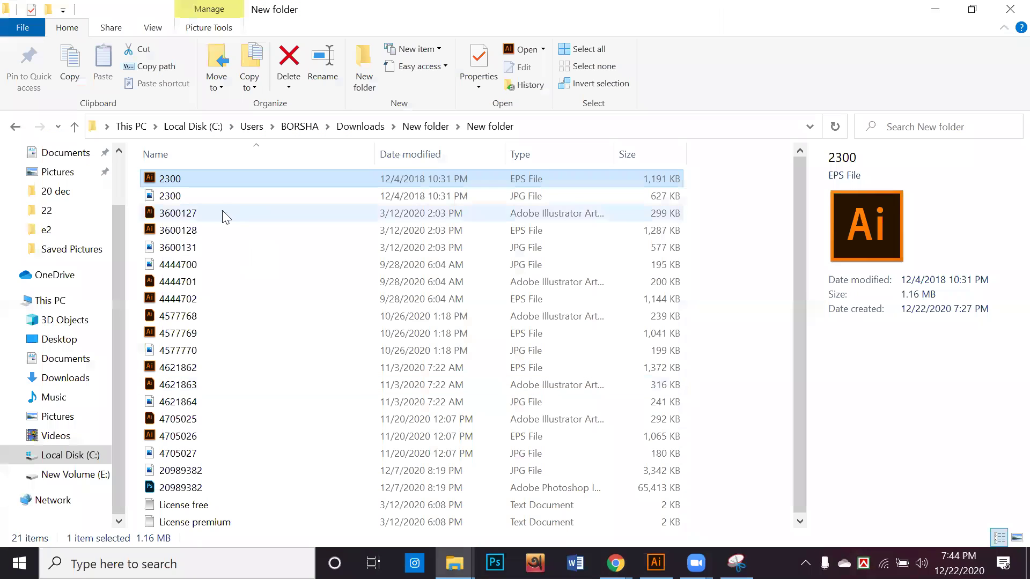
{"action": "left_click", "coordinate": [221, 215]}
{"action": "double_click", "coordinate": [218, 212]}
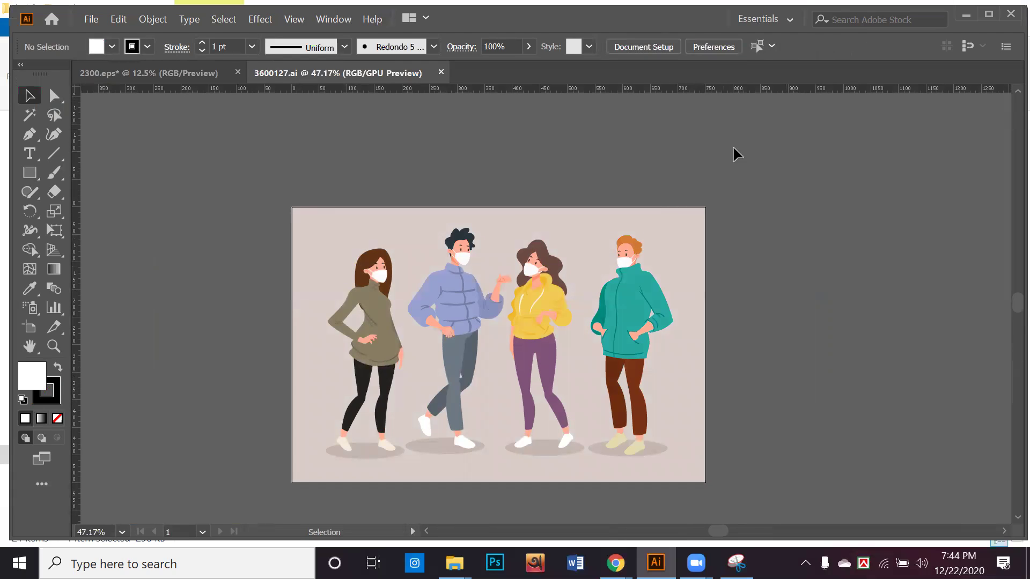
Step: Try moving the man in the teal jacket apart from the other figures, and undo the changes
{"action": "mouse_move", "coordinate": [662, 241]}
{"action": "left_mouse_down"}
{"action": "mouse_move", "coordinate": [688, 305]}
{"action": "mouse_move", "coordinate": [655, 304]}
{"action": "left_mouse_up"}
{"action": "left_click", "coordinate": [734, 311]}
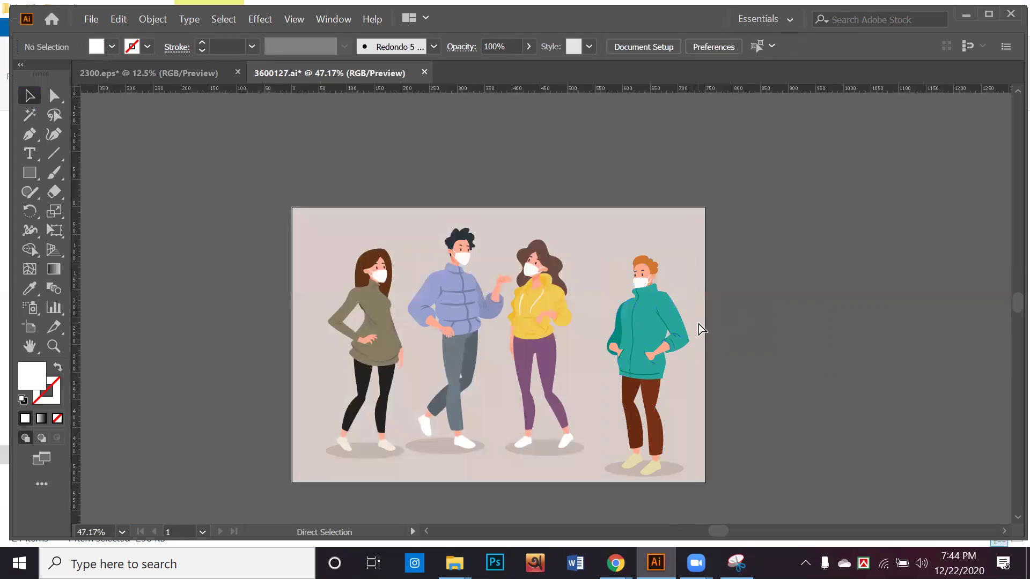
{"action": "key", "text": "ctrl+z"}
{"action": "key", "text": "ctrl+z"}
{"action": "key", "text": "ctrl+z"}
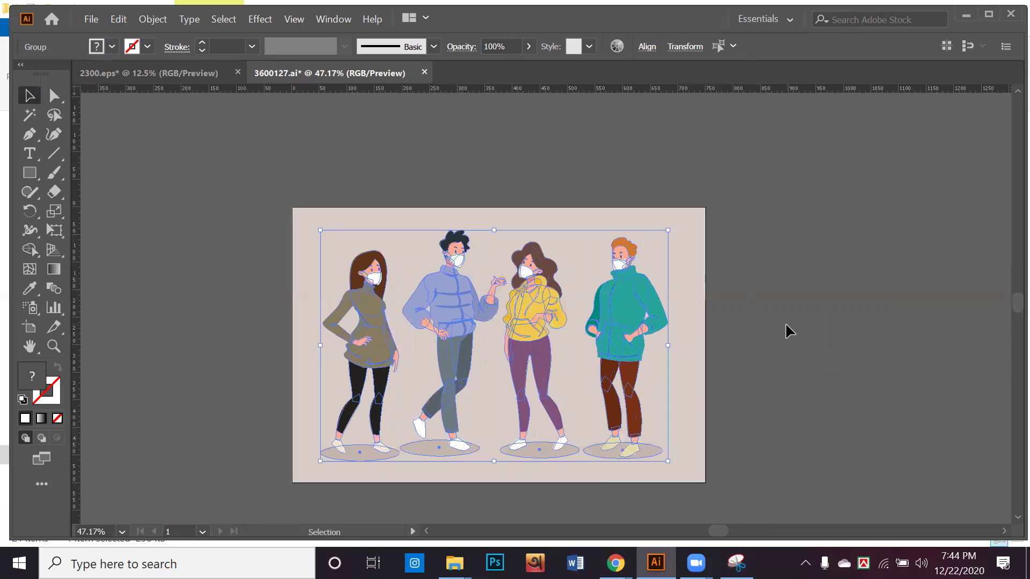
Step: Bring the four masked people from 3600127.ai into 2300.eps and place them below the cyclist on the white rectangle
{"action": "left_click", "coordinate": [785, 322]}
{"action": "mouse_move", "coordinate": [381, 330]}
{"action": "left_mouse_down"}
{"action": "mouse_move", "coordinate": [284, 129]}
{"action": "mouse_move", "coordinate": [184, 85]}
{"action": "mouse_move", "coordinate": [510, 437]}
{"action": "mouse_move", "coordinate": [370, 341]}
{"action": "left_mouse_up"}
{"action": "left_click", "coordinate": [491, 337]}
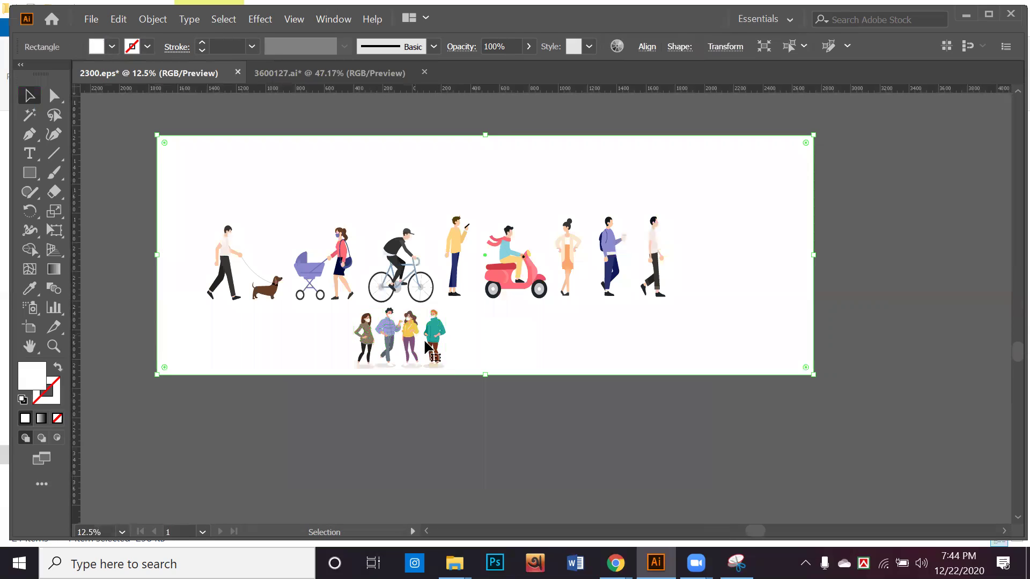
{"action": "left_click_drag", "start_coordinate": [456, 350], "coordinate": [484, 433]}
{"action": "key", "text": "ctrl+z"}
{"action": "left_click", "coordinate": [474, 433]}
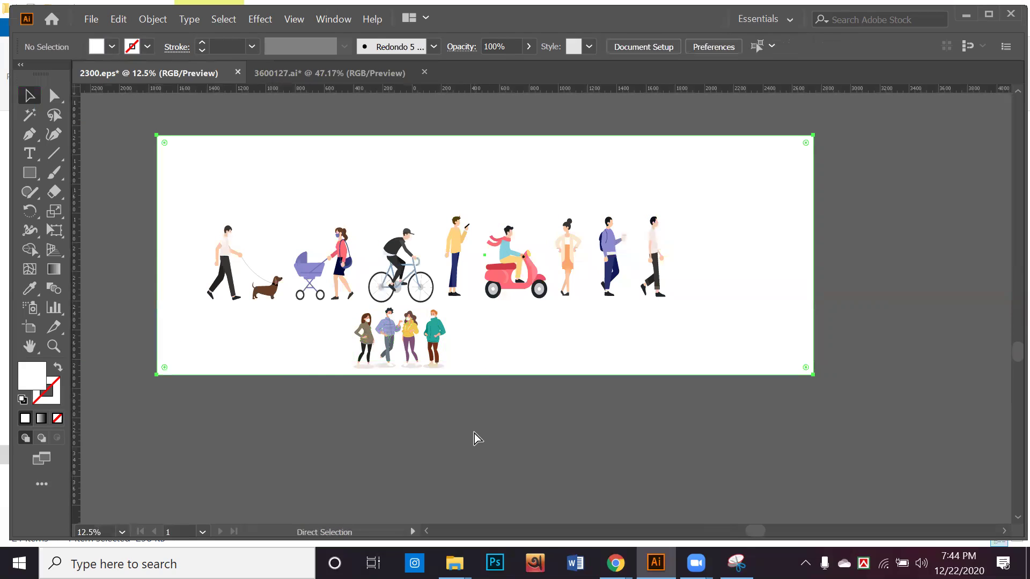
Step: Move the cyclist over beside the scooter rider and place the woman in the orange skirt at the right end of the row
{"action": "scroll", "coordinate": [441, 350], "scroll_direction": "up", "scroll_amount": 1}
{"action": "left_click_drag", "start_coordinate": [459, 345], "coordinate": [530, 429]}
{"action": "left_click_drag", "start_coordinate": [464, 325], "coordinate": [651, 336]}
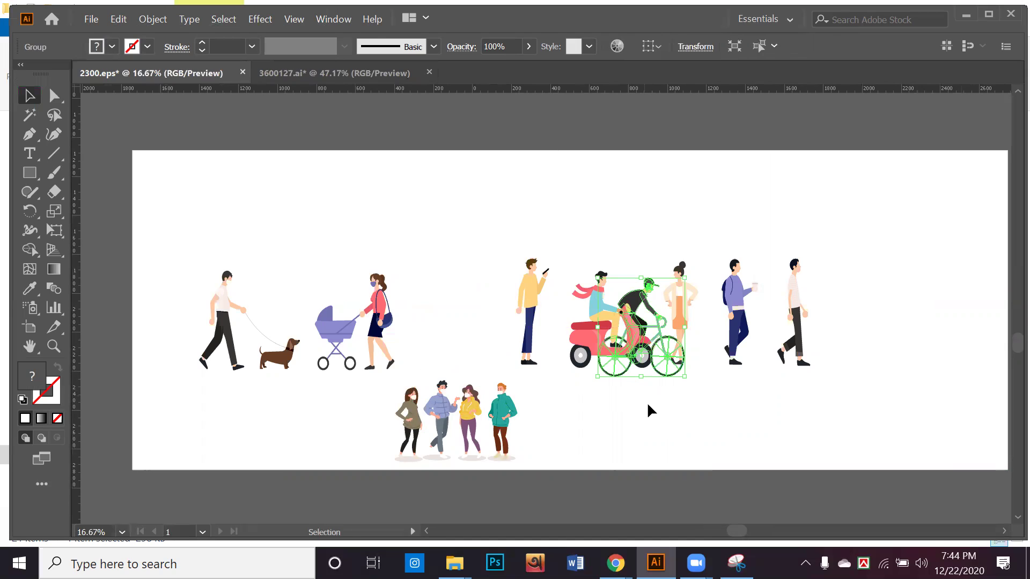
{"action": "left_click", "coordinate": [647, 402]}
{"action": "left_click_drag", "start_coordinate": [678, 301], "coordinate": [851, 305]}
{"action": "left_click_drag", "start_coordinate": [650, 312], "coordinate": [664, 310]}
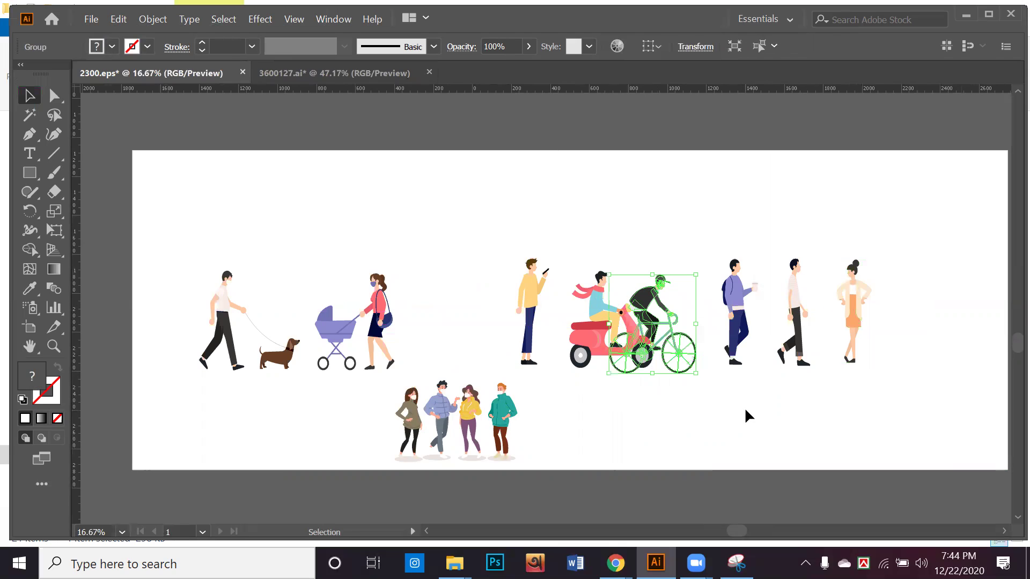
{"action": "left_click", "coordinate": [731, 401]}
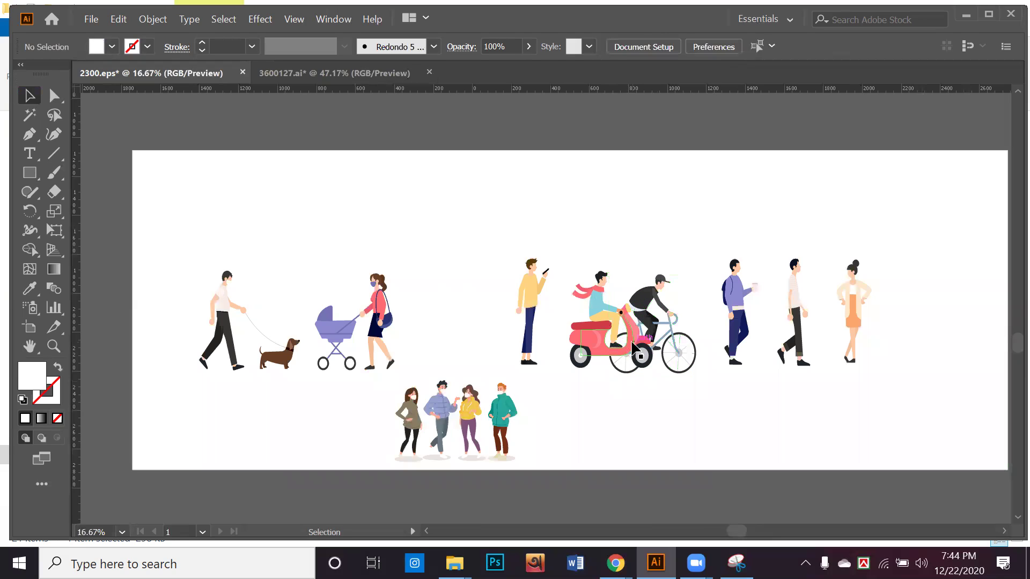
Step: Bring the cyclist to the front so the bicycle overlaps the red scooter
{"action": "left_click", "coordinate": [649, 308]}
{"action": "right_click", "coordinate": [650, 306]}
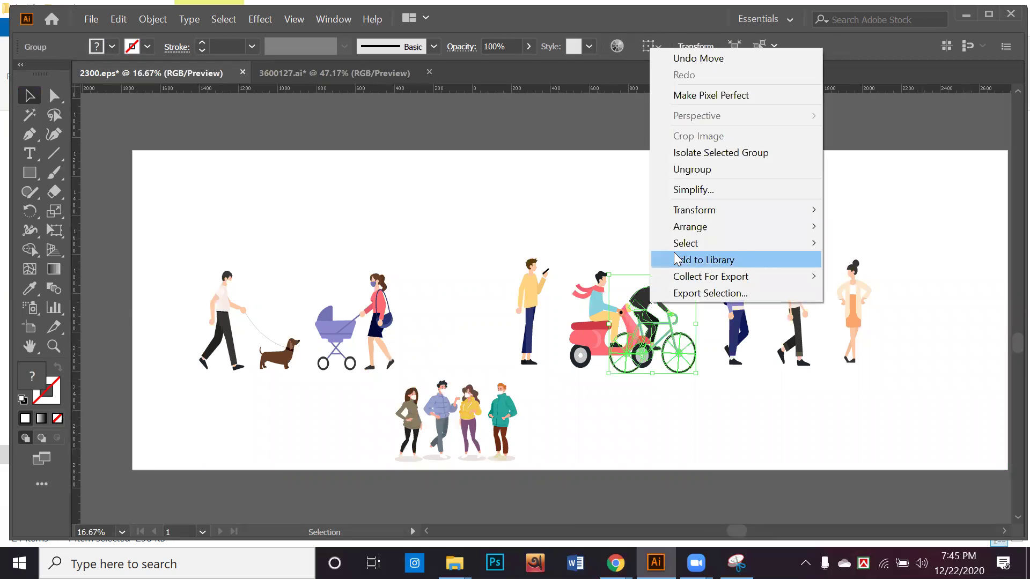
{"action": "mouse_move", "coordinate": [692, 228]}
{"action": "left_click", "coordinate": [847, 231]}
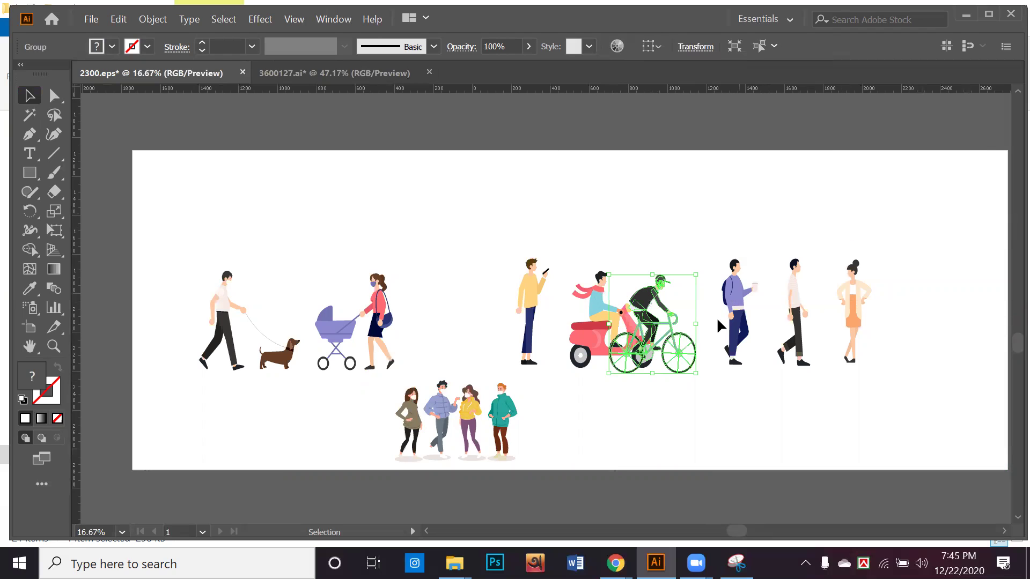
{"action": "left_click", "coordinate": [703, 388]}
Step: Reposition the cyclist over the front half of the scooter, with the bicycle wheels slightly lower than the scooter's
{"action": "left_click_drag", "start_coordinate": [650, 293], "coordinate": [636, 297]}
{"action": "left_click", "coordinate": [680, 432]}
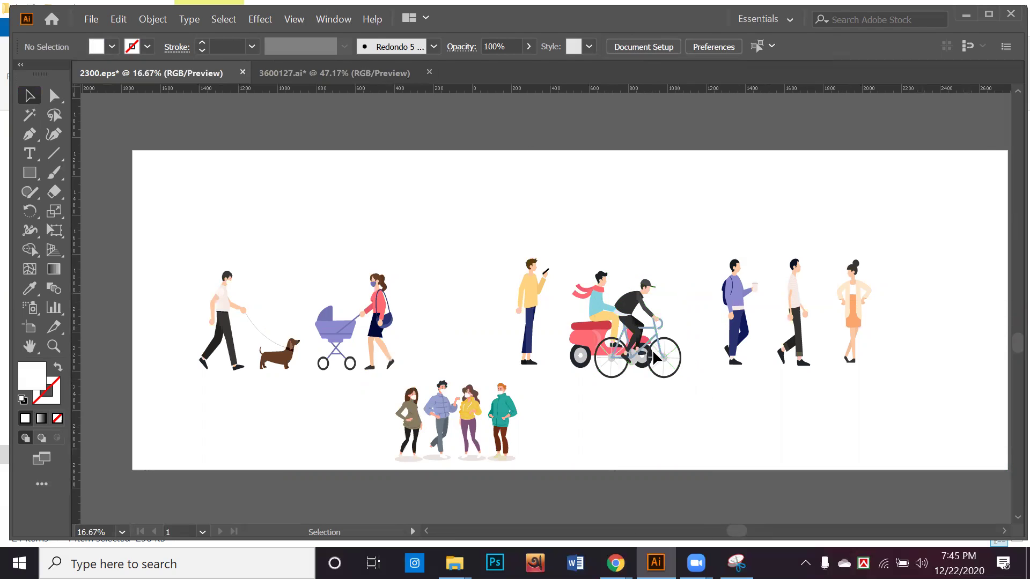
{"action": "left_click_drag", "start_coordinate": [648, 341], "coordinate": [636, 308]}
{"action": "left_click", "coordinate": [643, 257]}
{"action": "left_click", "coordinate": [770, 398]}
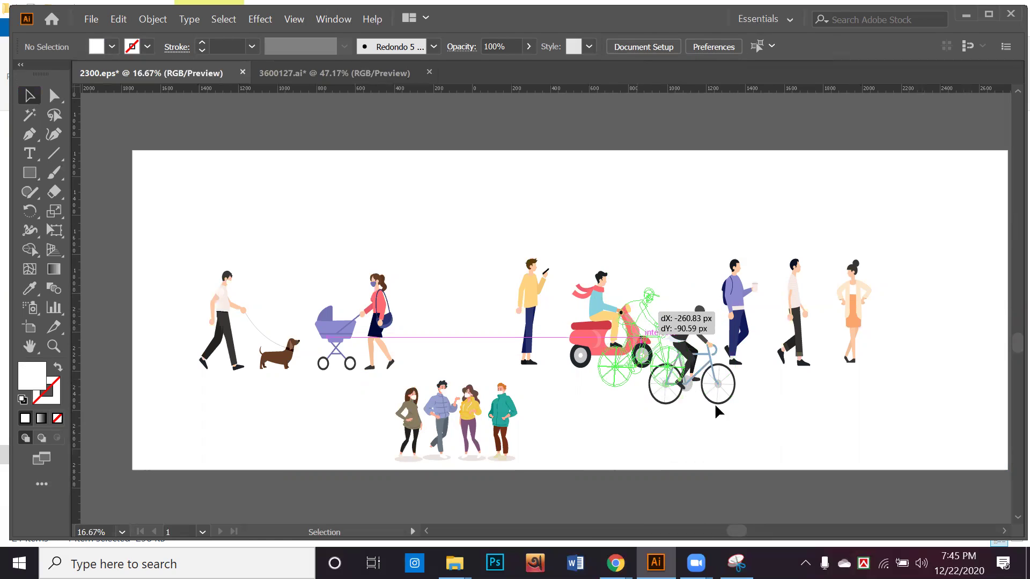
{"action": "left_click", "coordinate": [746, 426]}
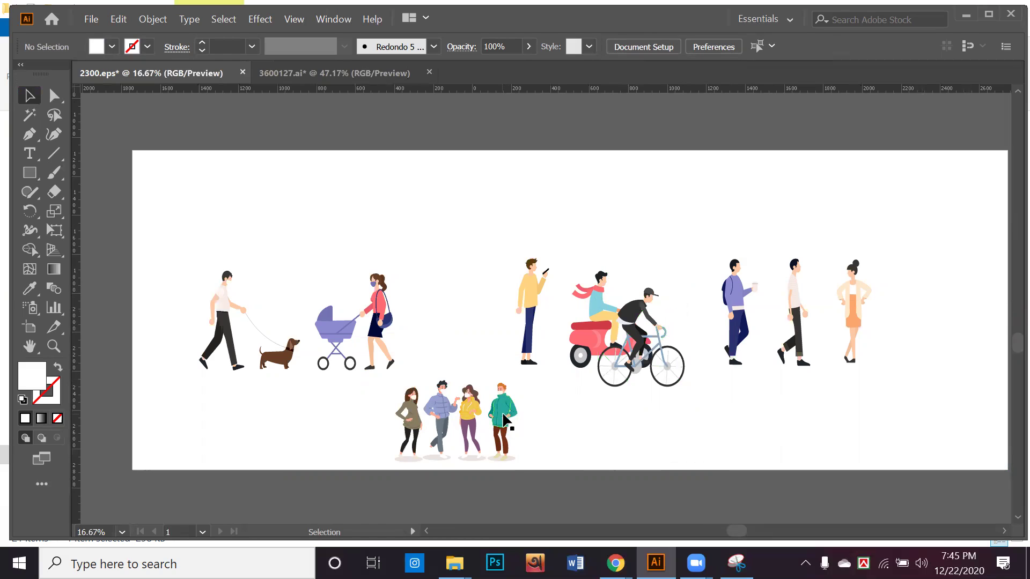
Step: Try moving the man in the blue jacket up into the row on his own, and undo the move
{"action": "left_click_drag", "start_coordinate": [432, 406], "coordinate": [430, 307]}
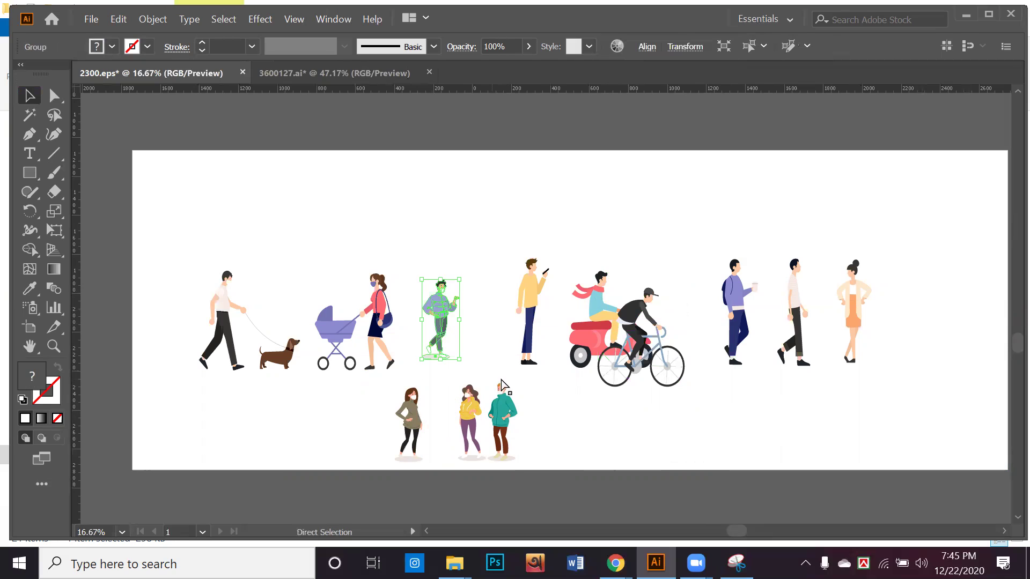
{"action": "key", "text": "ctrl+z"}
{"action": "left_click", "coordinate": [475, 330]}
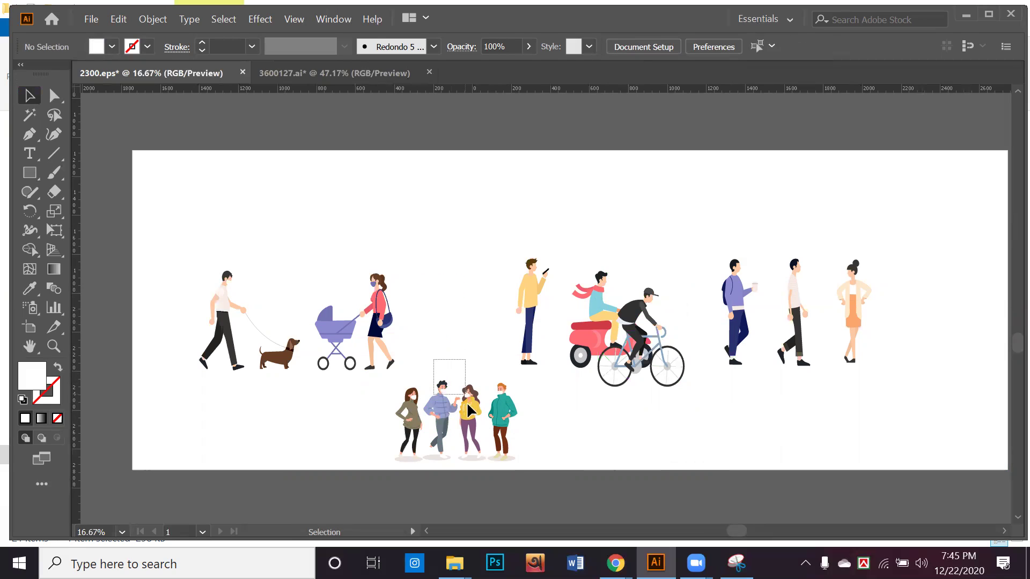
Step: Move the blue-jacket and yellow-jacket pair, and the woman in the olive sweater, into the row between the pram and the man with the phone
{"action": "left_click_drag", "start_coordinate": [468, 402], "coordinate": [453, 323]}
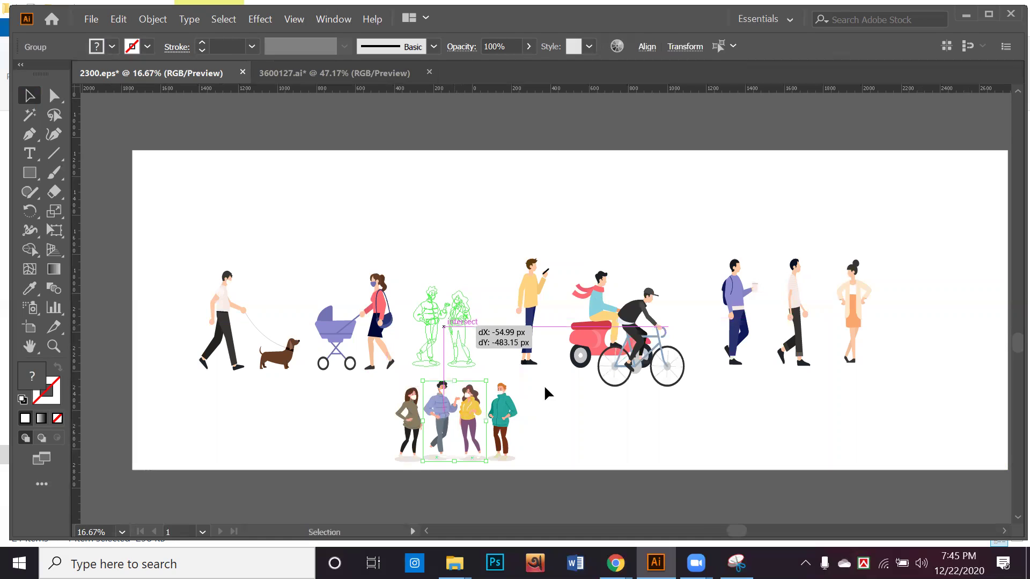
{"action": "left_click", "coordinate": [435, 430]}
{"action": "left_click_drag", "start_coordinate": [414, 429], "coordinate": [503, 320]}
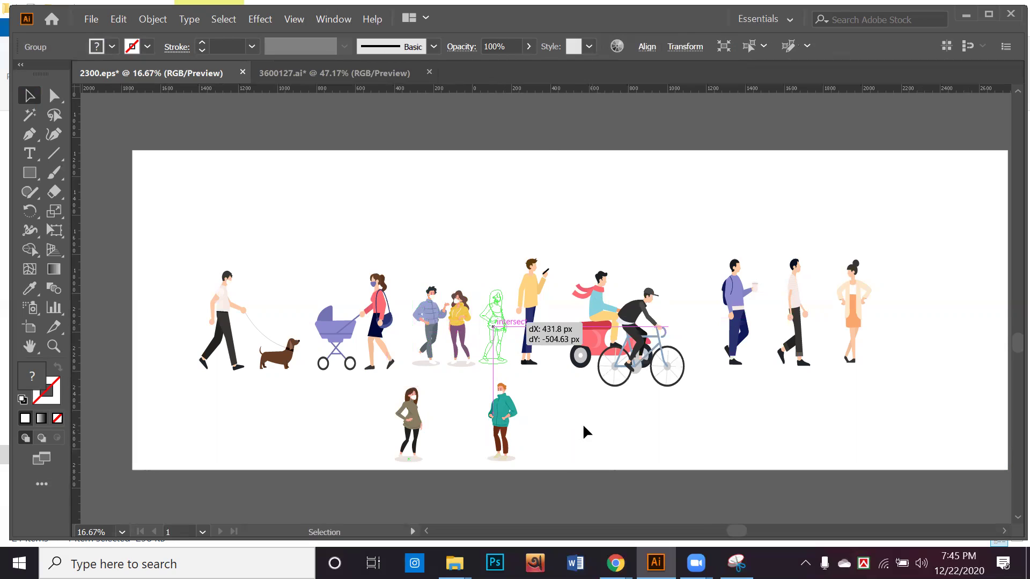
{"action": "left_click", "coordinate": [583, 423]}
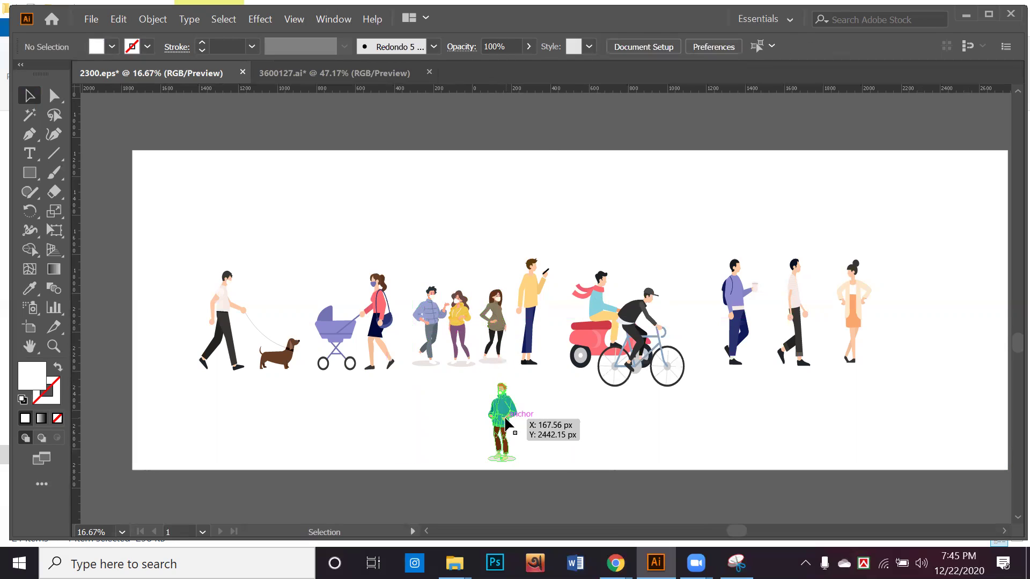
Step: Move the man in the teal jacket up into the row onto the woman with the pram
{"action": "right_click", "coordinate": [506, 423]}
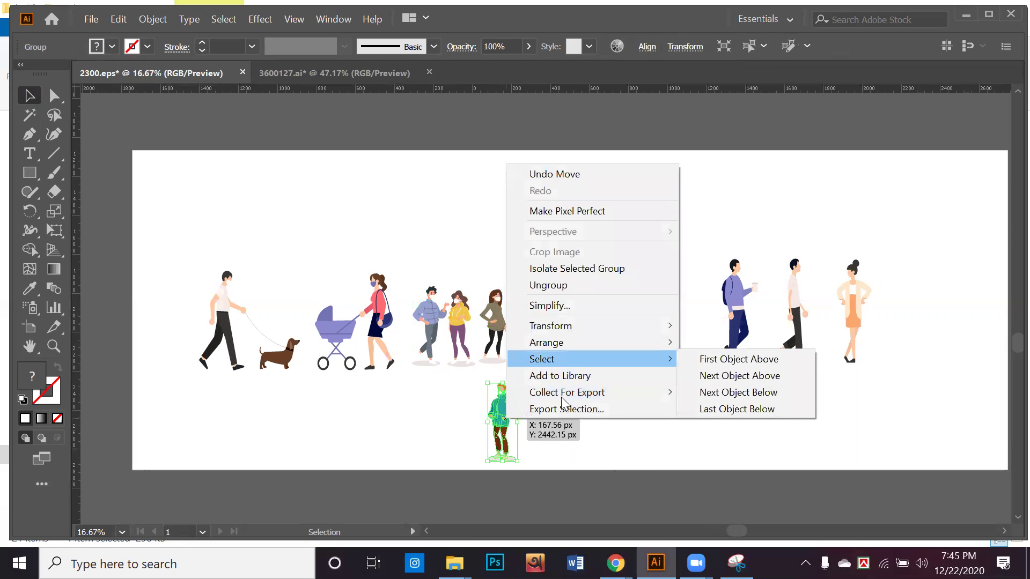
{"action": "left_click", "coordinate": [625, 463]}
{"action": "left_click_drag", "start_coordinate": [511, 435], "coordinate": [340, 282]}
{"action": "left_click", "coordinate": [442, 384]}
{"action": "key", "text": "ctrl+="}
{"action": "key", "text": "ctrl+="}
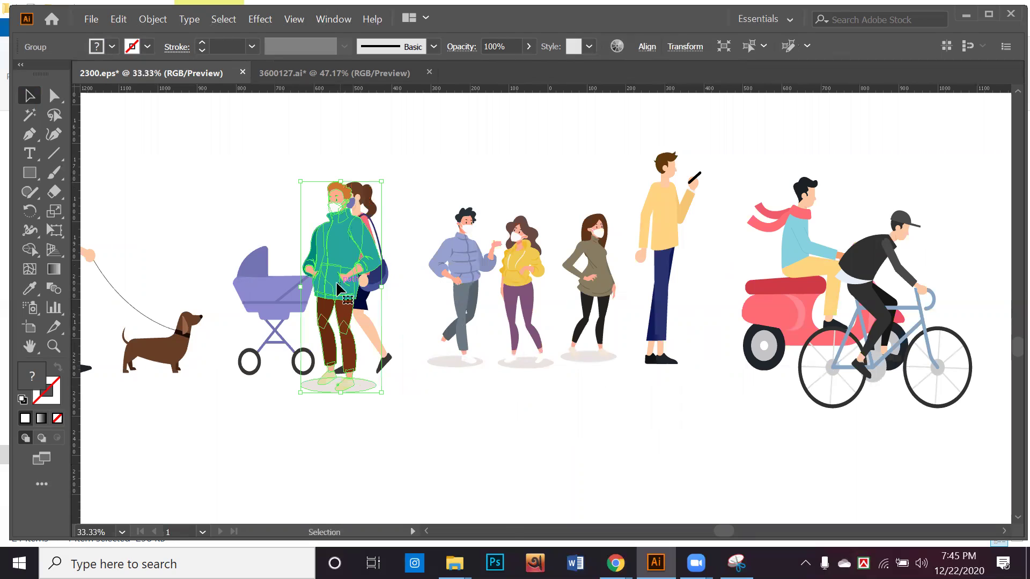
Step: Send the man in the teal jacket to the back so he stands behind the woman with the pram
{"action": "right_click", "coordinate": [336, 281]}
{"action": "mouse_move", "coordinate": [395, 464]}
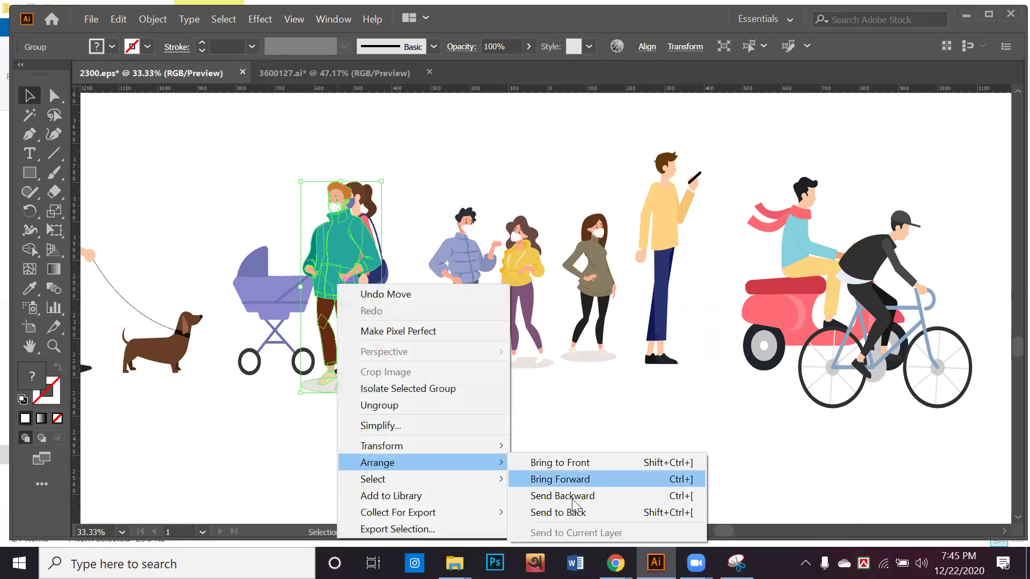
{"action": "left_click", "coordinate": [565, 511]}
{"action": "key", "text": "a"}
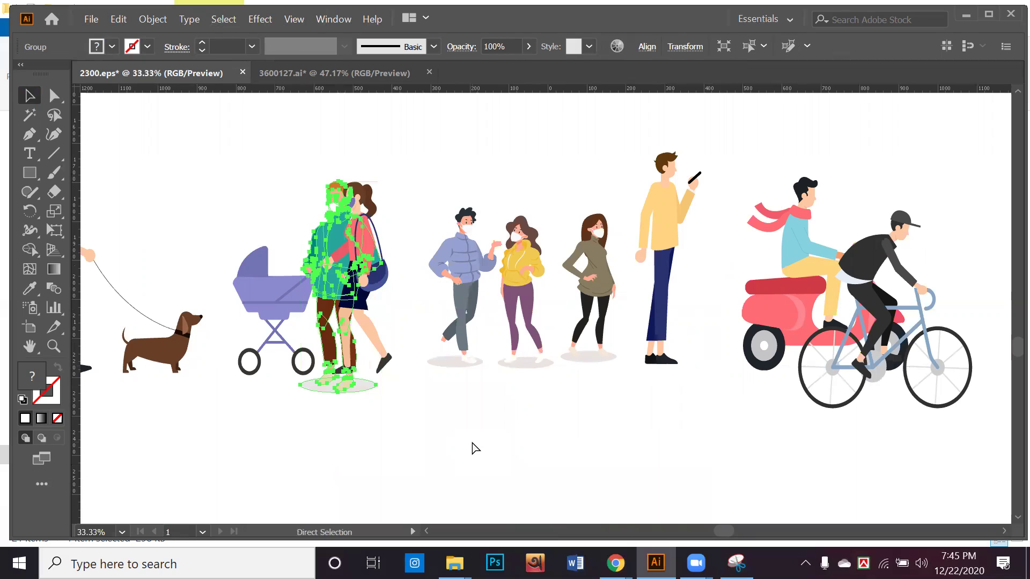
{"action": "key", "text": "v"}
{"action": "left_click", "coordinate": [501, 474]}
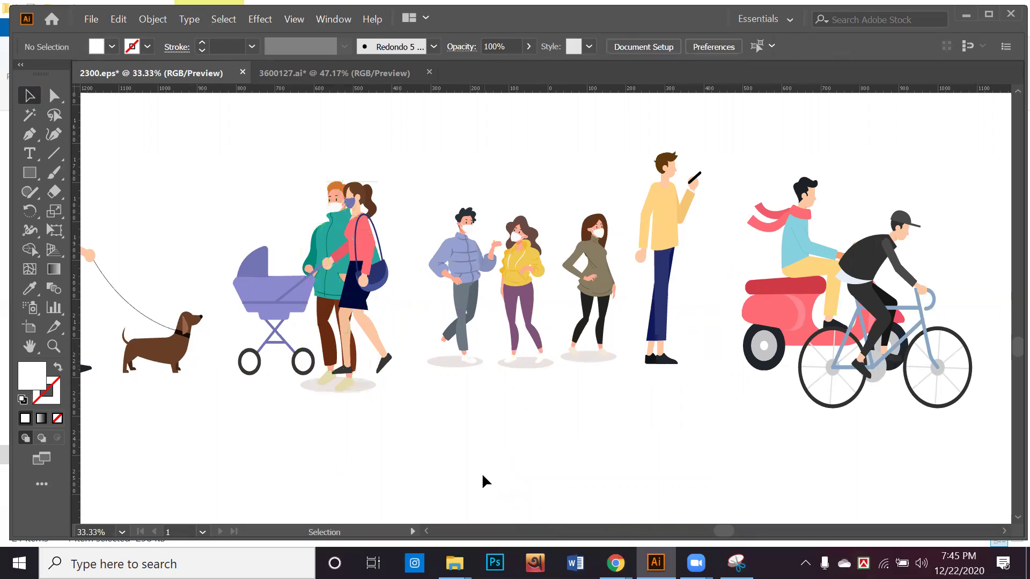
Step: Shift the man in the teal jacket to the right side of the pram woman, keeping him partly hidden behind her
{"action": "left_click_drag", "start_coordinate": [331, 237], "coordinate": [330, 230]}
{"action": "left_click", "coordinate": [437, 203]}
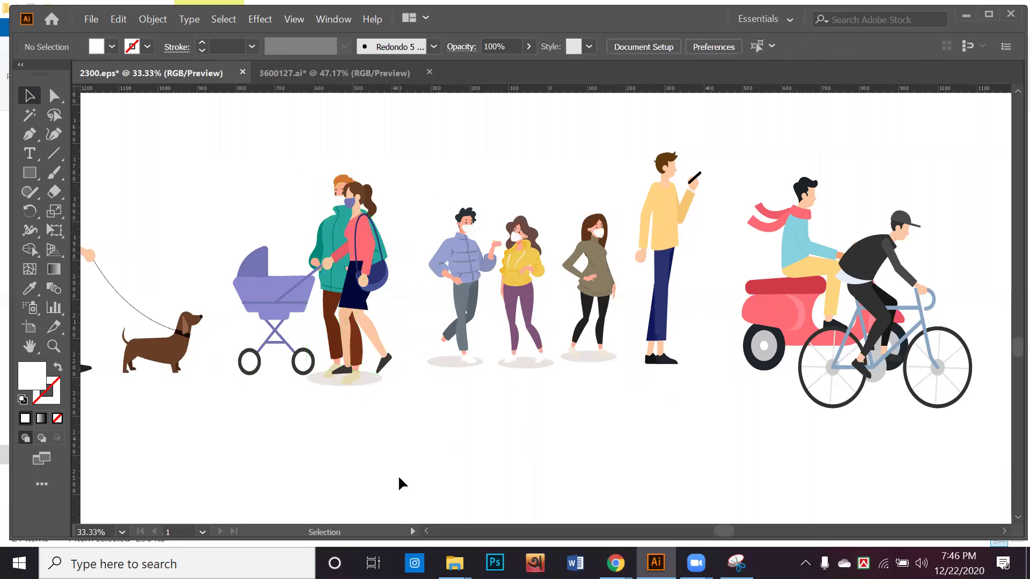
{"action": "left_click_drag", "start_coordinate": [326, 275], "coordinate": [320, 275]}
{"action": "left_click_drag", "start_coordinate": [316, 231], "coordinate": [405, 234]}
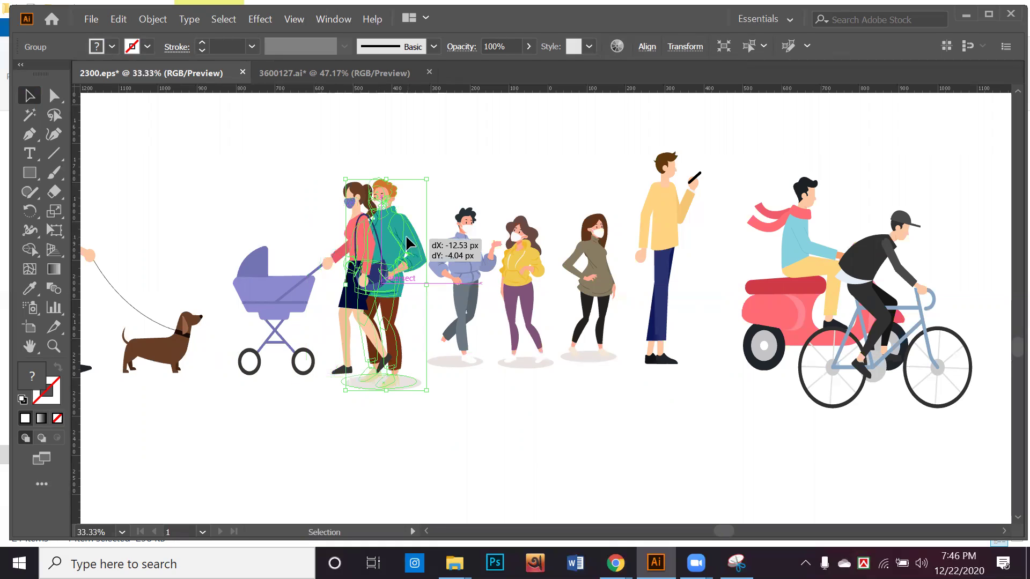
{"action": "key", "text": "ctrl+["}
{"action": "left_click", "coordinate": [474, 460]}
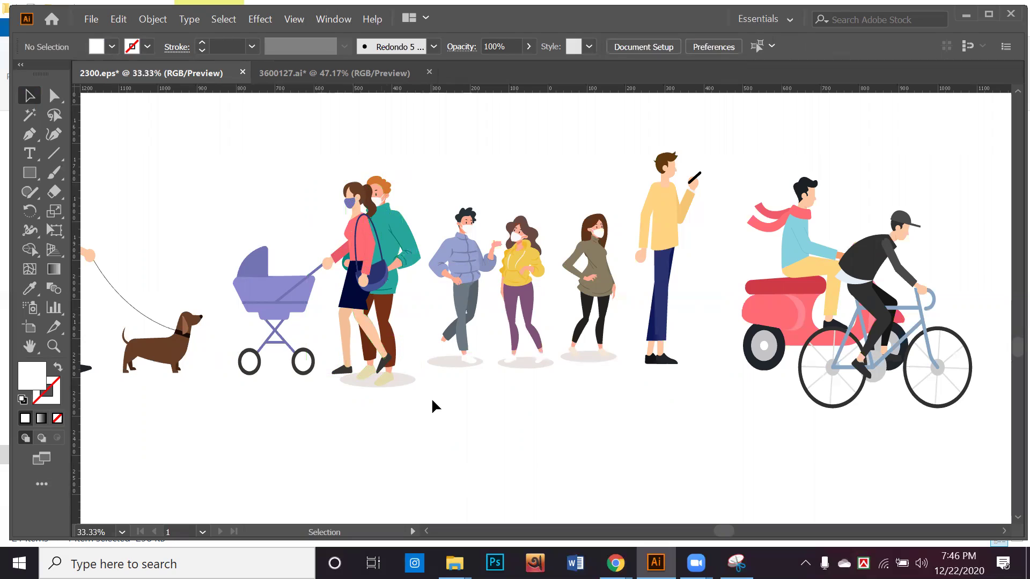
Step: Delete the oval ground shadows beneath the man in the teal jacket and the man in the blue jacket
{"action": "right_click", "coordinate": [408, 384]}
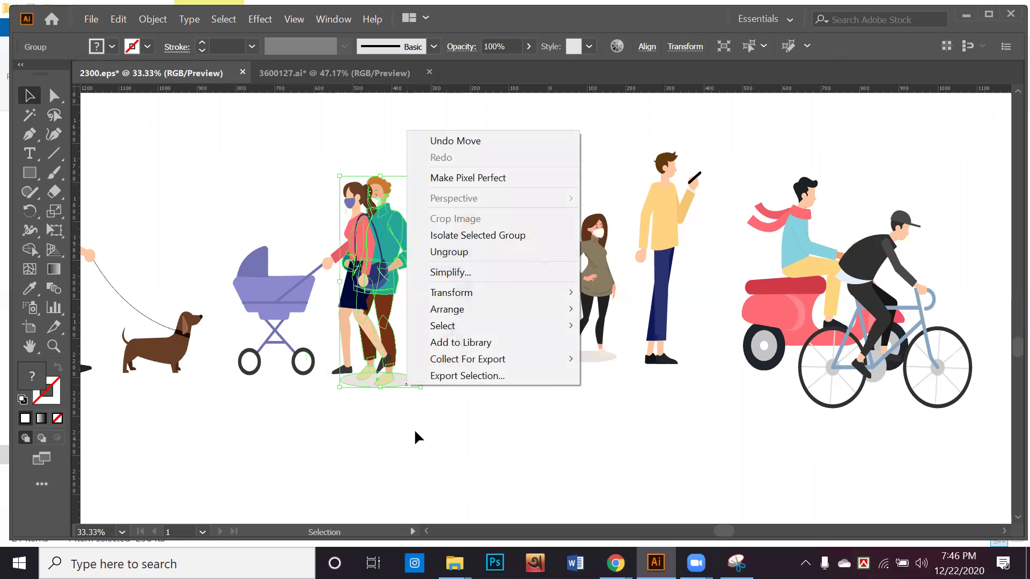
{"action": "left_click", "coordinate": [415, 429]}
{"action": "double_click", "coordinate": [403, 377]}
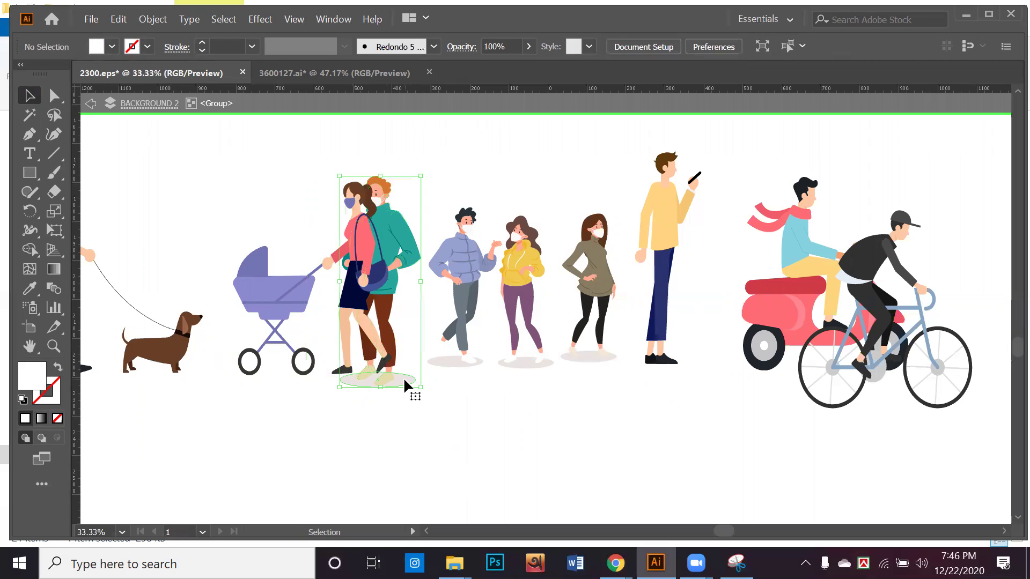
{"action": "key", "text": "ctrl+shift+a"}
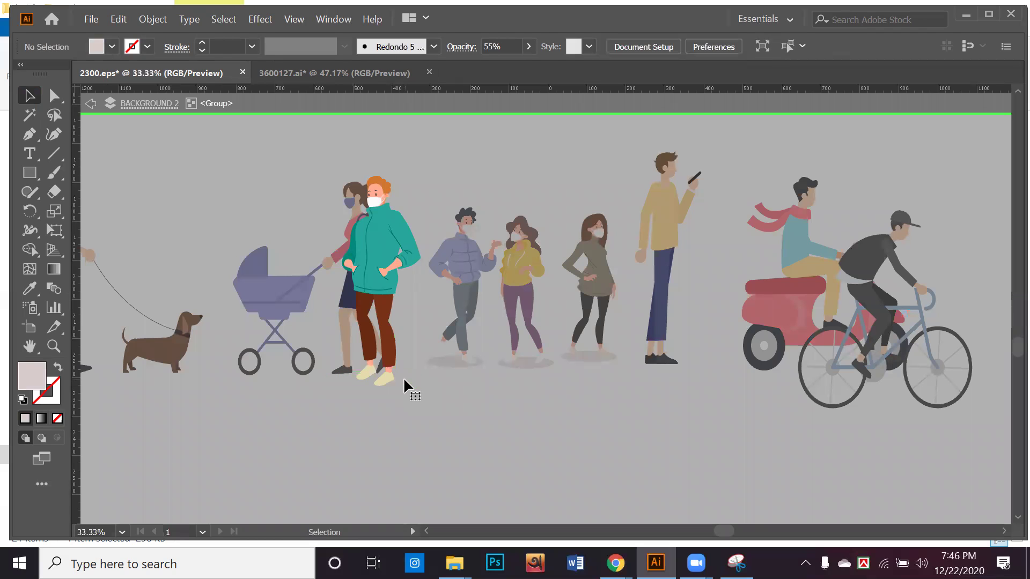
{"action": "key", "text": "Escape"}
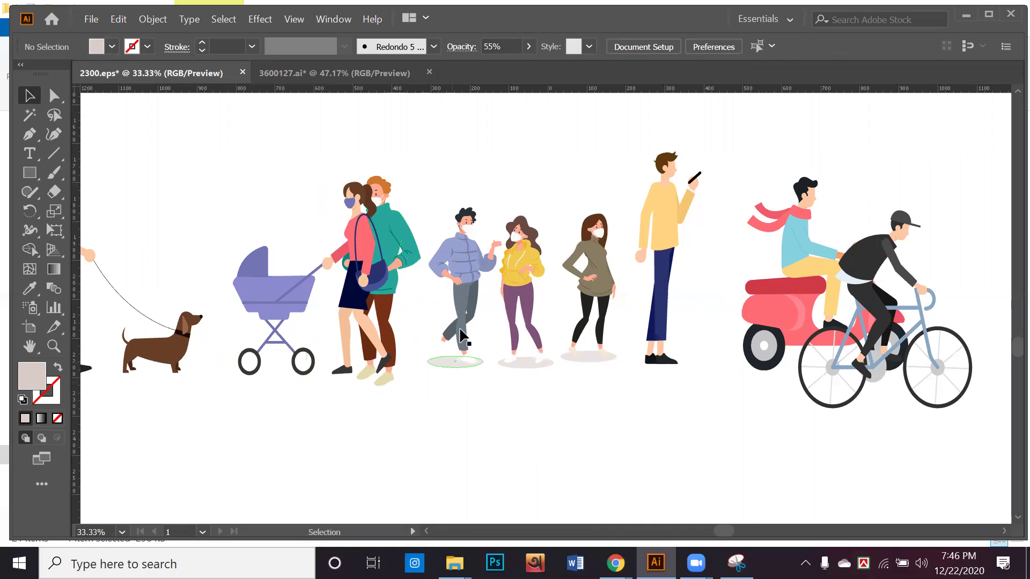
{"action": "double_click", "coordinate": [455, 365]}
{"action": "left_click", "coordinate": [452, 362]}
{"action": "key", "text": "Delete"}
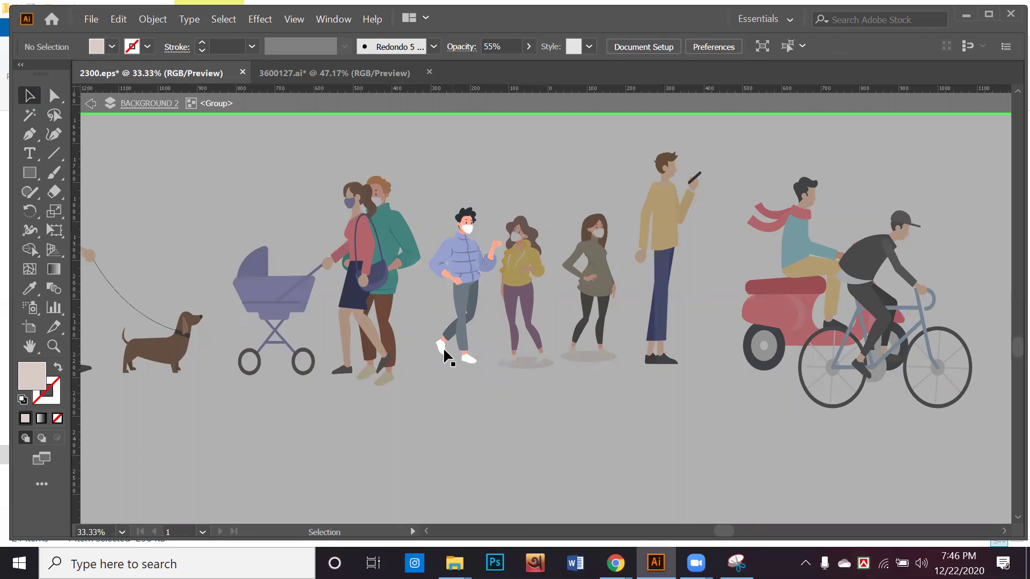
Step: Isolate the raised rear shoe of the man in the blue jacket and fill it with grey
{"action": "double_click", "coordinate": [444, 346]}
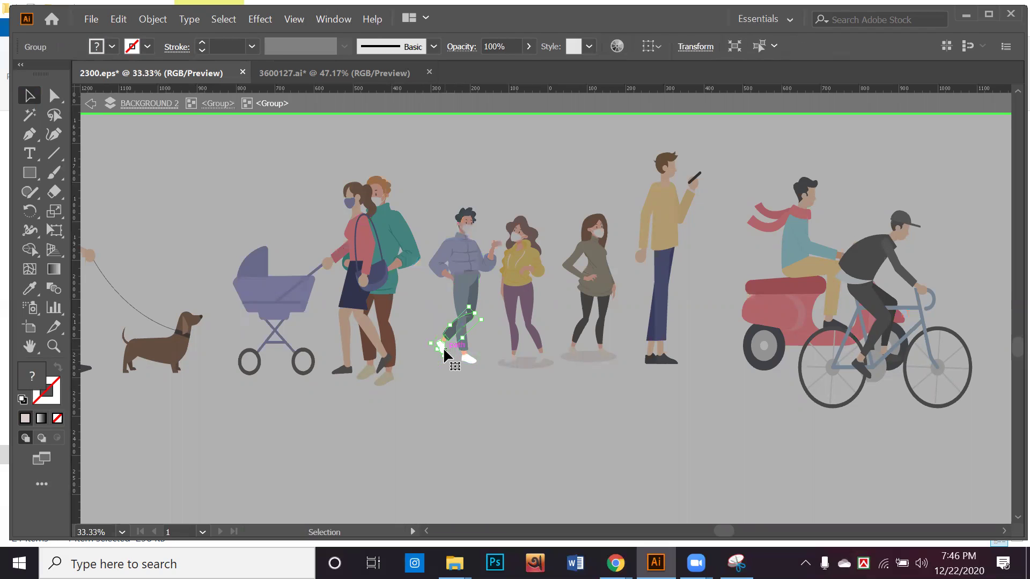
{"action": "double_click", "coordinate": [443, 346]}
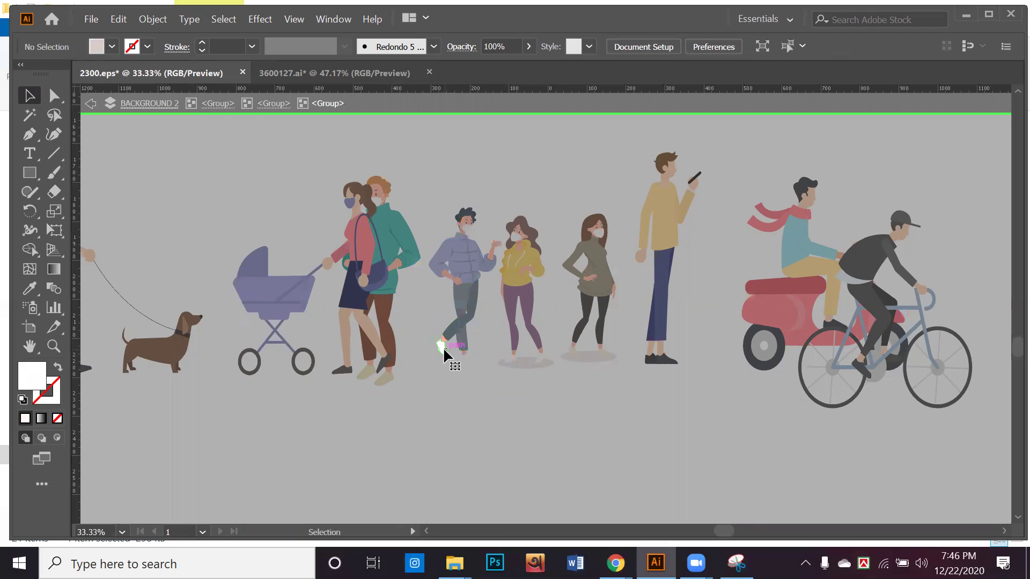
{"action": "left_click", "coordinate": [127, 46]}
{"action": "left_click", "coordinate": [82, 134]}
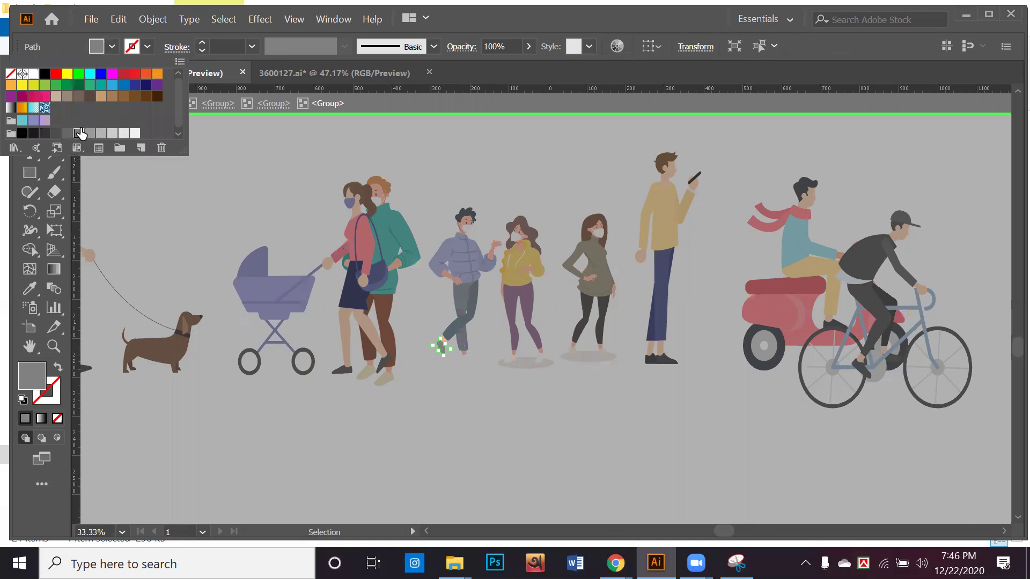
{"action": "double_click", "coordinate": [443, 404]}
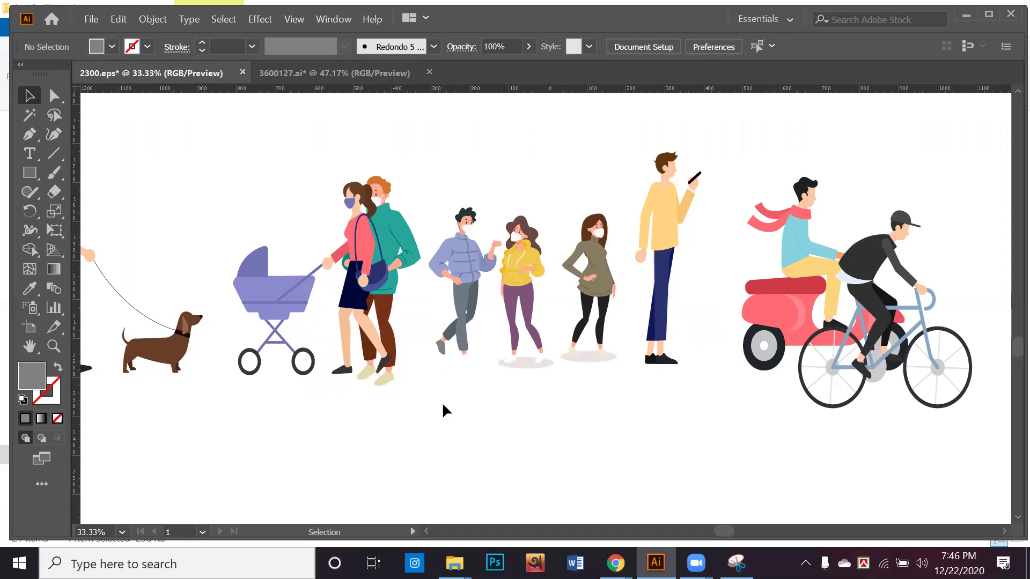
Step: Isolate the front white shoe of the man in the blue jacket and fill it with light grey
{"action": "double_click", "coordinate": [471, 358]}
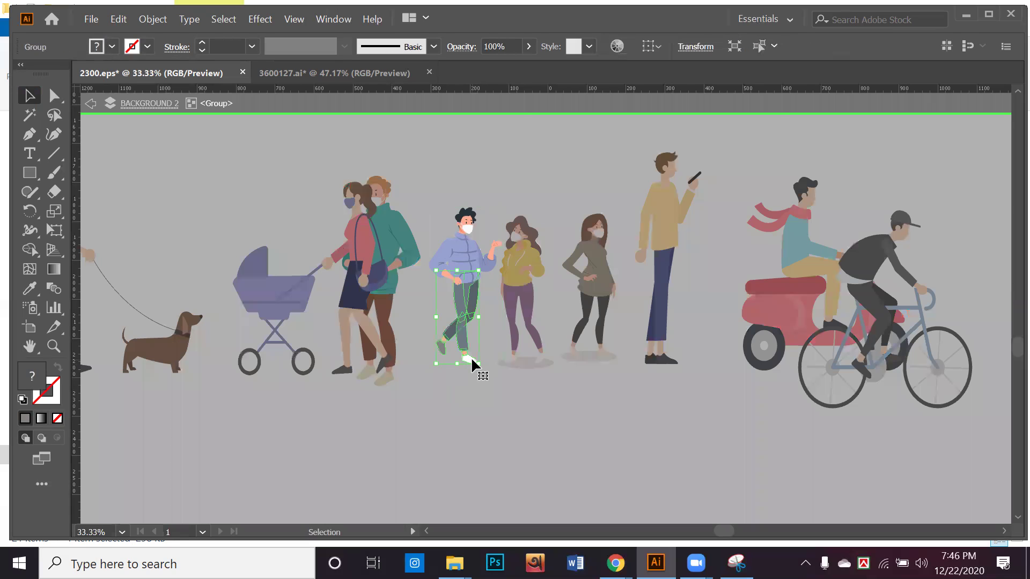
{"action": "double_click", "coordinate": [471, 358]}
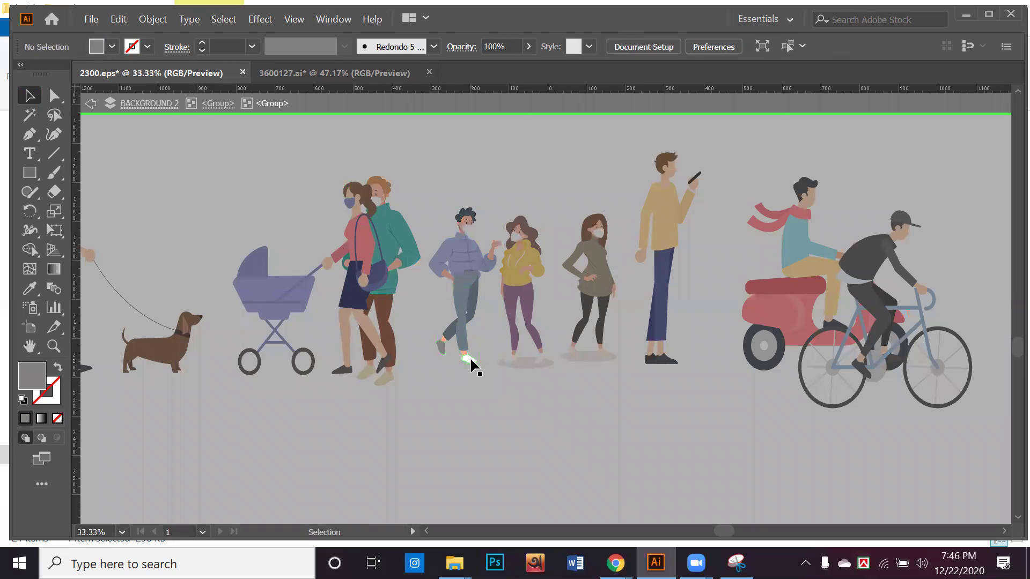
{"action": "left_click", "coordinate": [110, 49]}
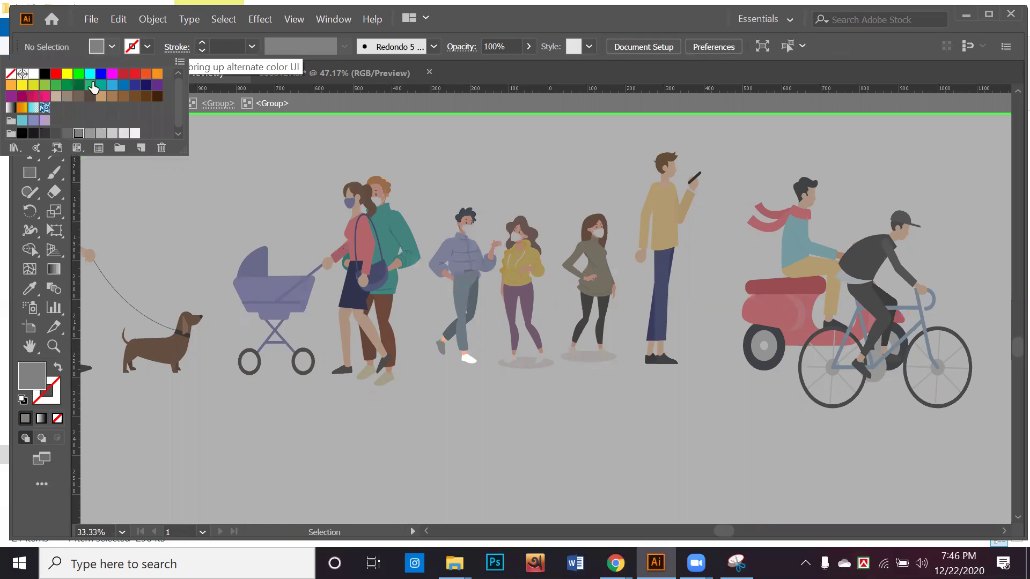
{"action": "left_click", "coordinate": [90, 134]}
{"action": "left_click", "coordinate": [468, 358]}
{"action": "double_click", "coordinate": [467, 356]}
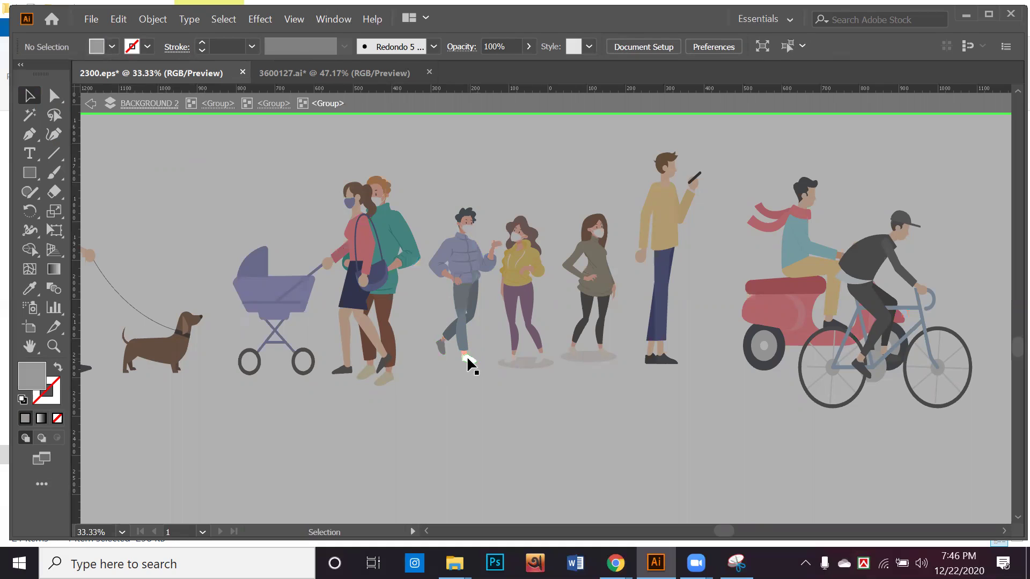
{"action": "left_click", "coordinate": [468, 355]}
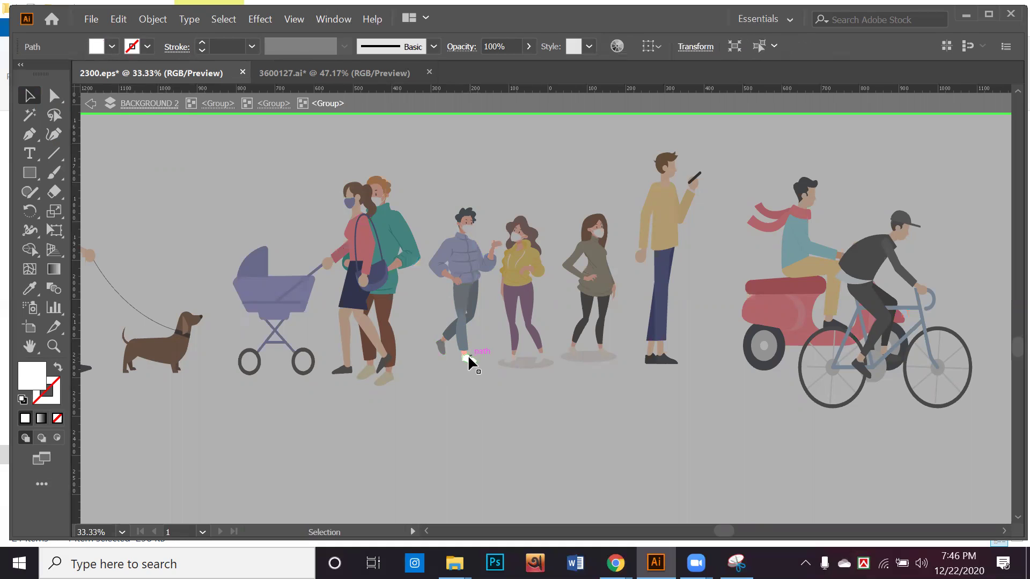
{"action": "left_click", "coordinate": [111, 47]}
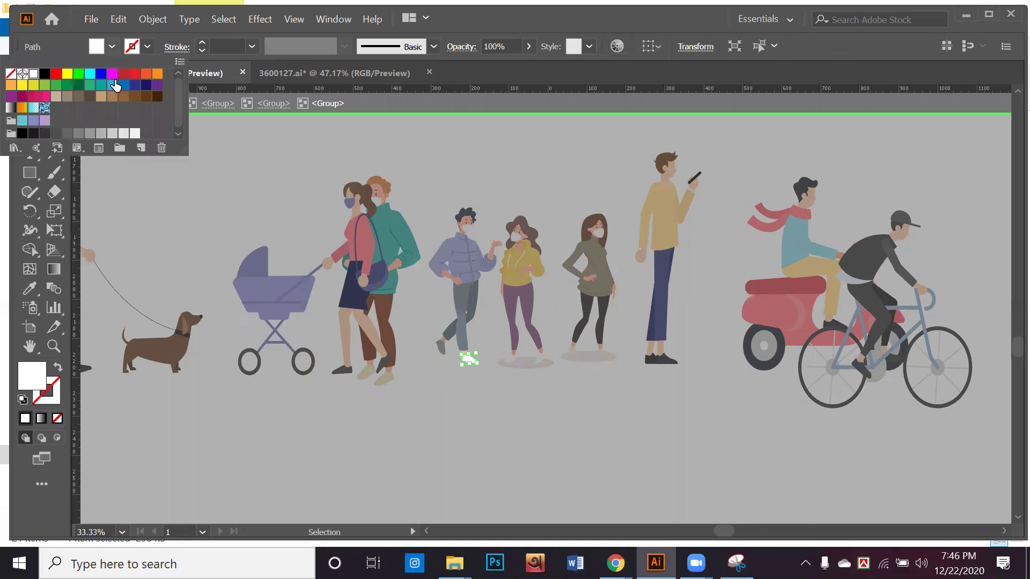
{"action": "left_click", "coordinate": [90, 134]}
{"action": "double_click", "coordinate": [411, 380]}
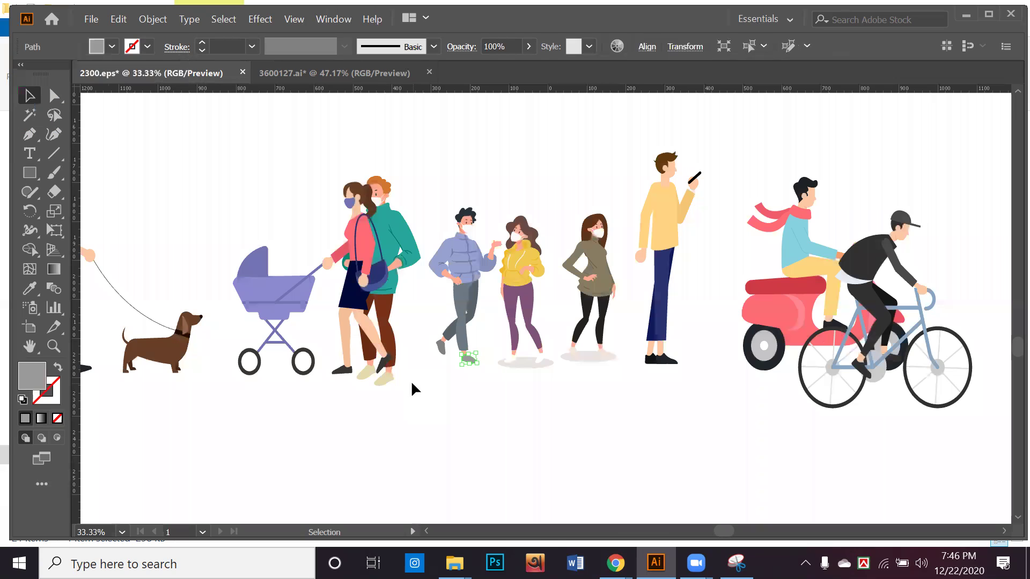
Step: Delete the oval ground shadows beneath the woman in the yellow jacket and the woman in the olive sweater
{"action": "left_click", "coordinate": [530, 365]}
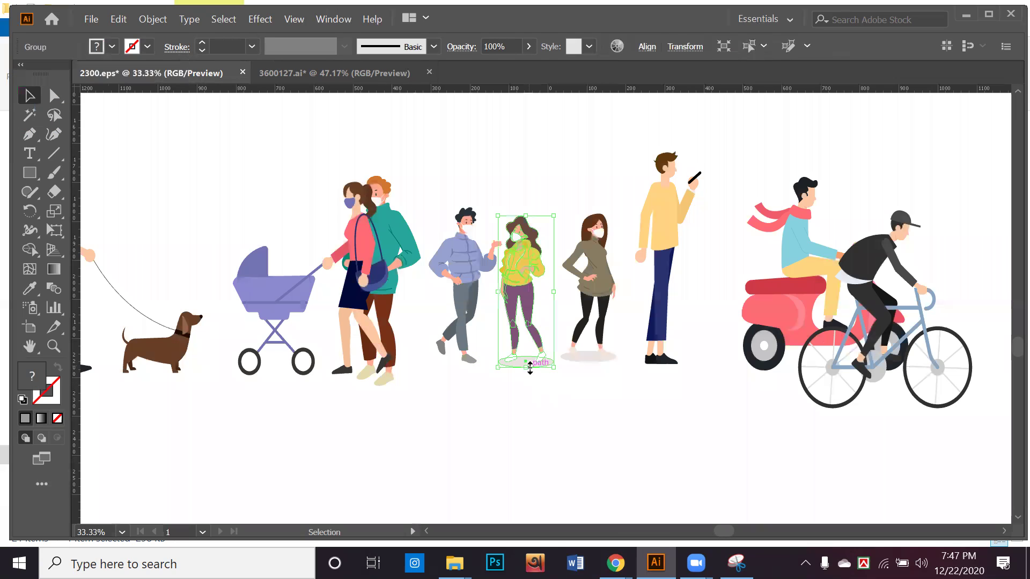
{"action": "double_click", "coordinate": [529, 363]}
{"action": "left_click", "coordinate": [528, 360]}
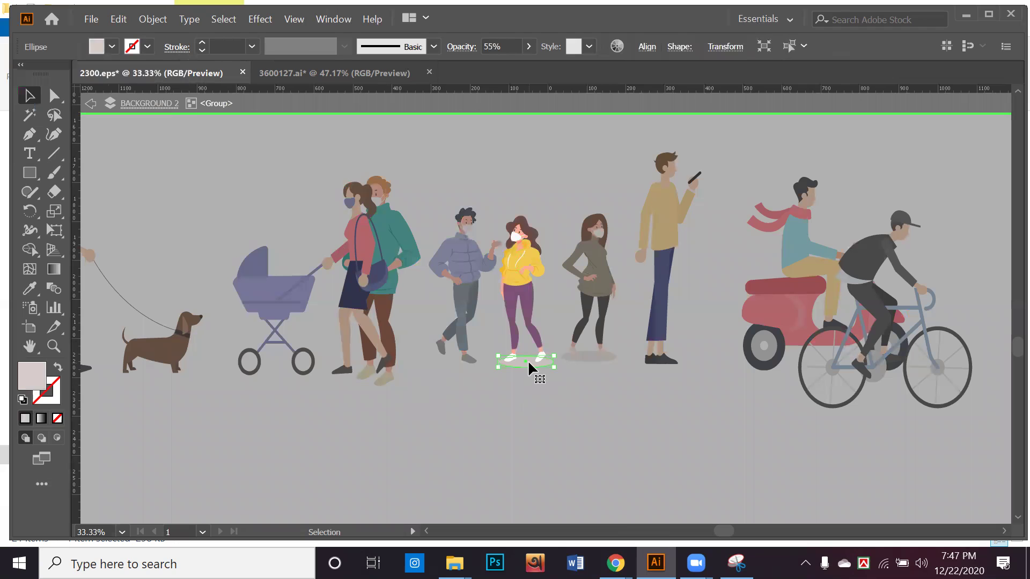
{"action": "key", "text": "Delete"}
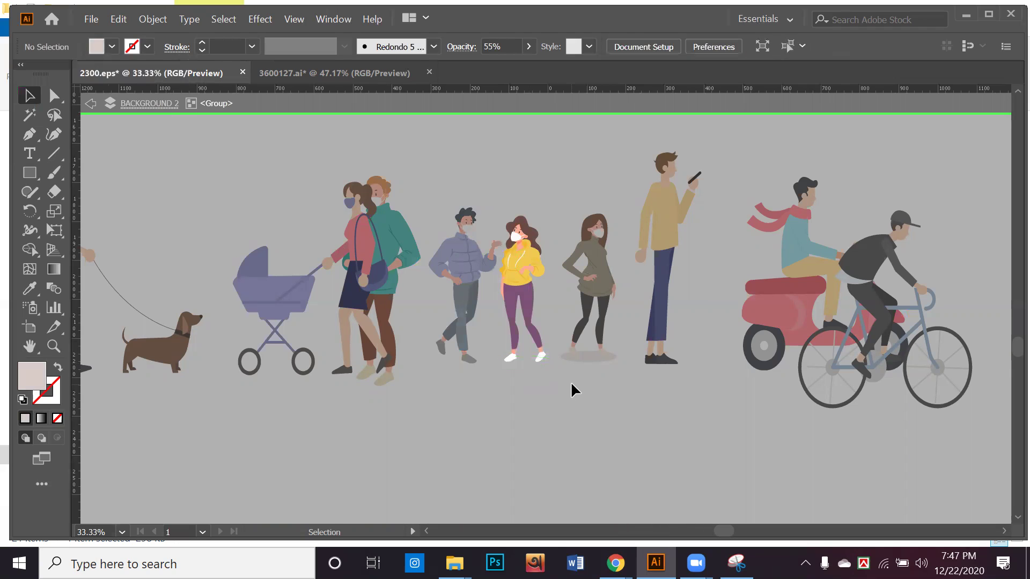
{"action": "double_click", "coordinate": [584, 353]}
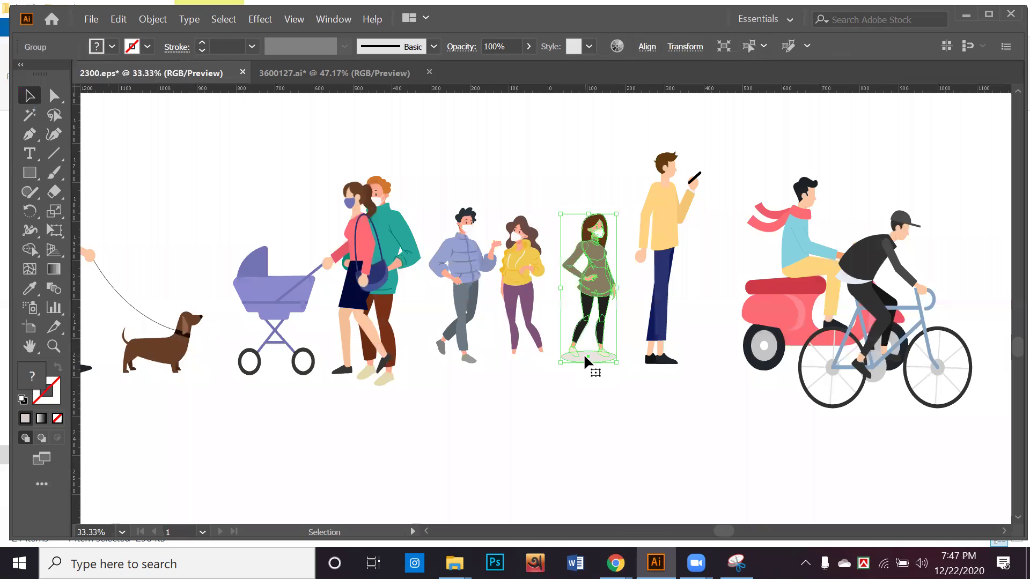
{"action": "double_click", "coordinate": [584, 353]}
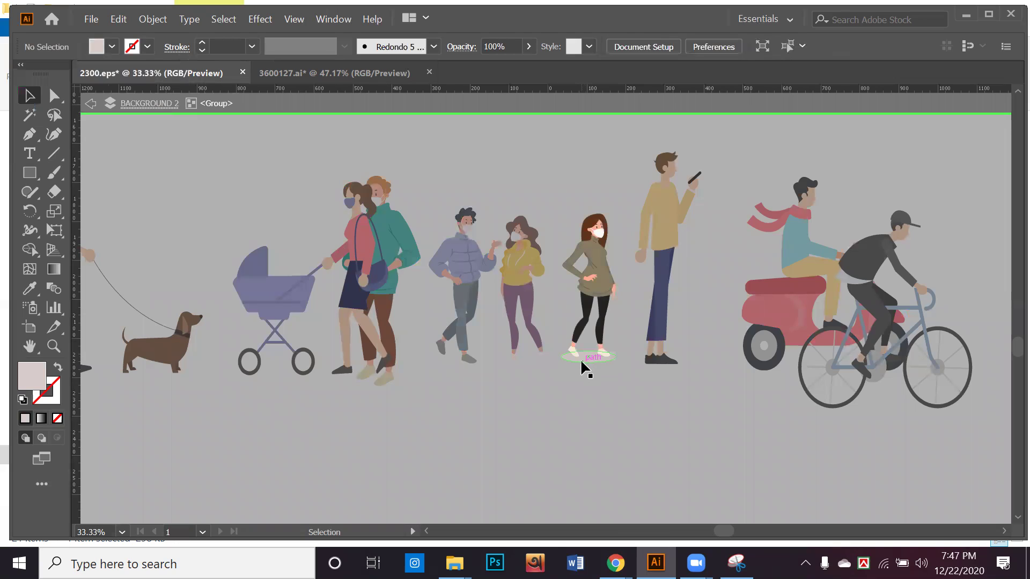
{"action": "left_click", "coordinate": [585, 359]}
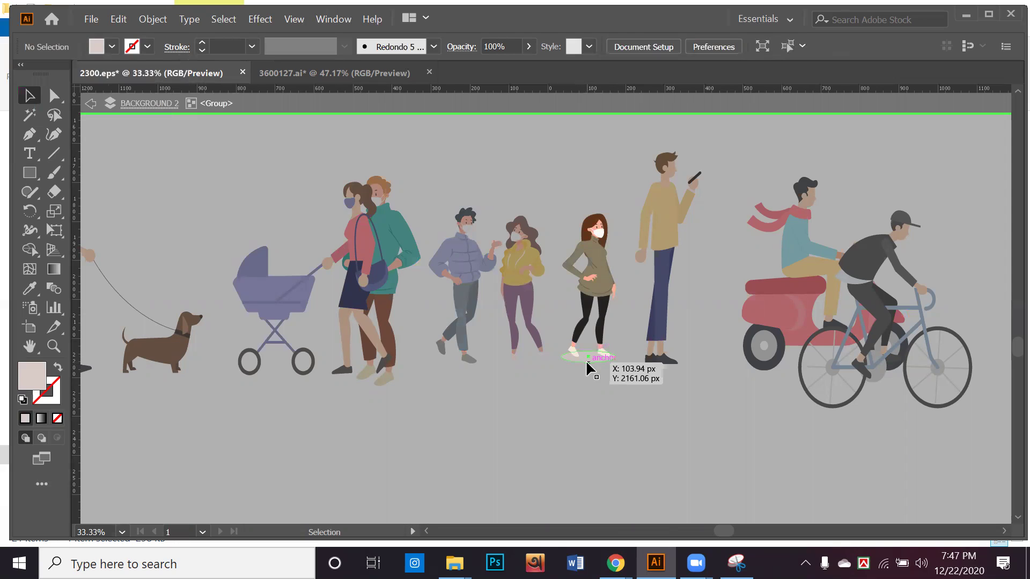
{"action": "key", "text": "Delete"}
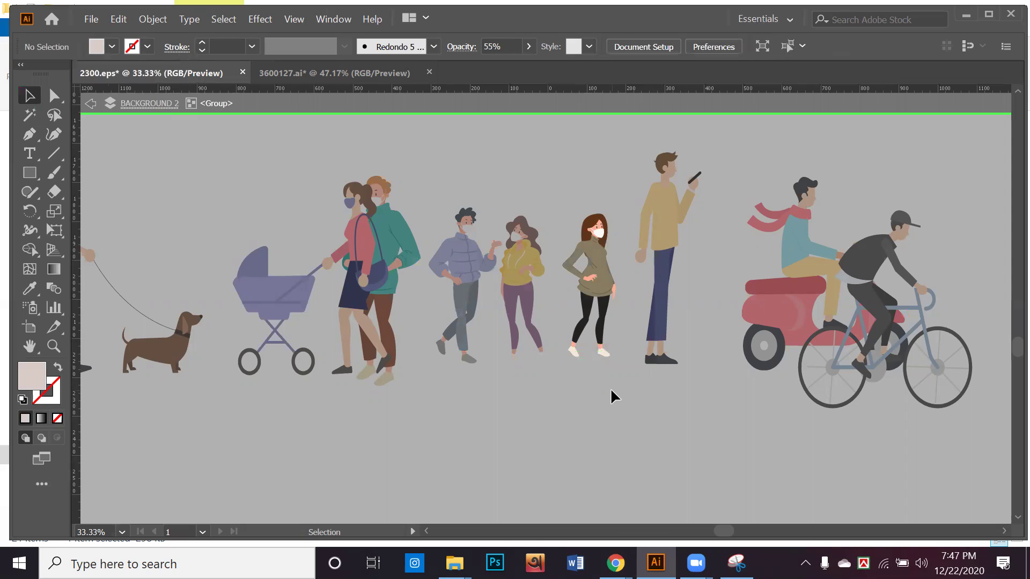
{"action": "double_click", "coordinate": [611, 390]}
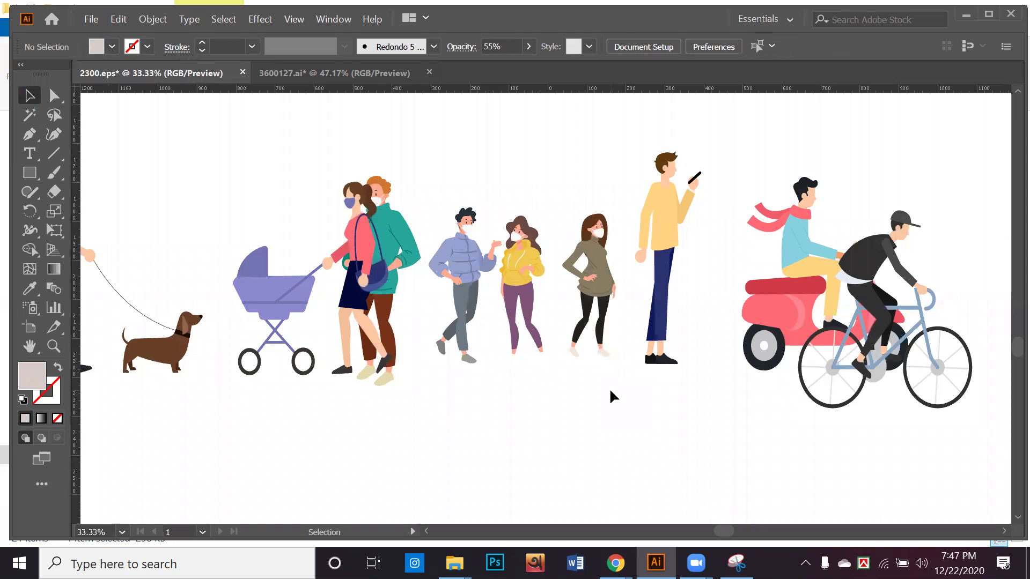
Step: Fill the yellow-jacket woman's white shoe nearer the man in the blue jacket with dark grey
{"action": "double_click", "coordinate": [513, 356]}
{"action": "left_click", "coordinate": [513, 356]}
{"action": "double_click", "coordinate": [507, 356]}
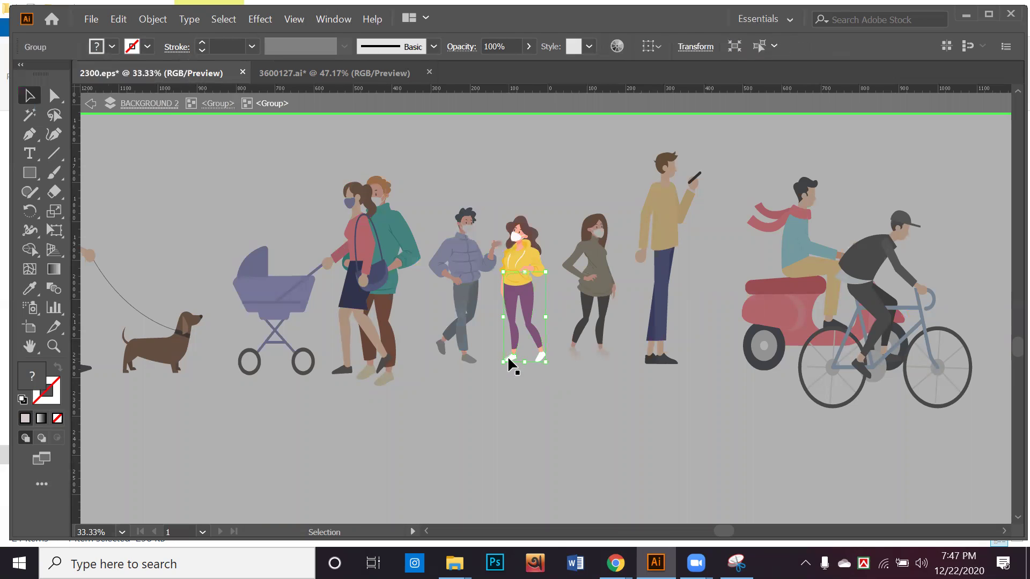
{"action": "double_click", "coordinate": [508, 356]}
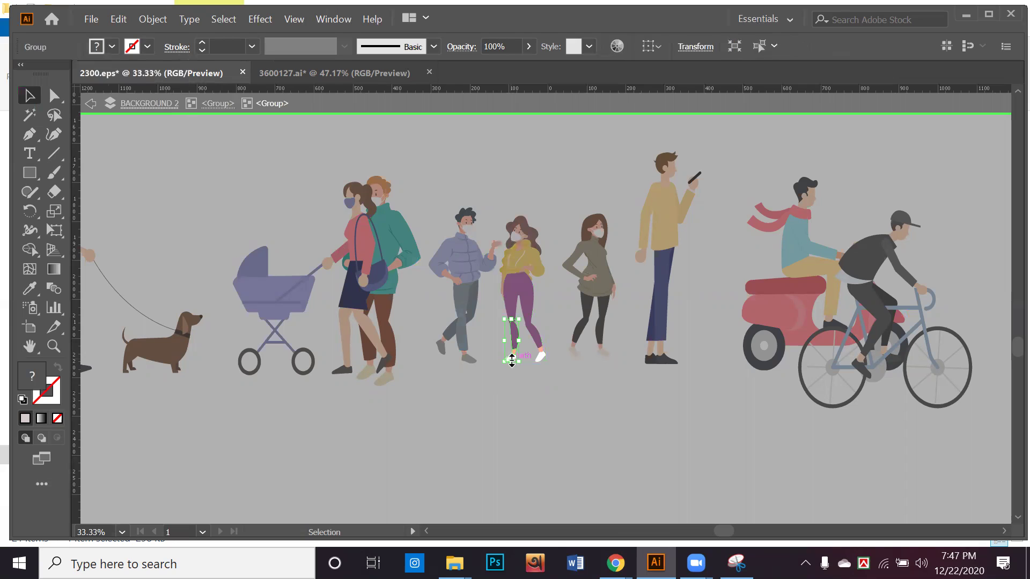
{"action": "scroll", "coordinate": [511, 360], "scroll_direction": "up", "scroll_amount": 4}
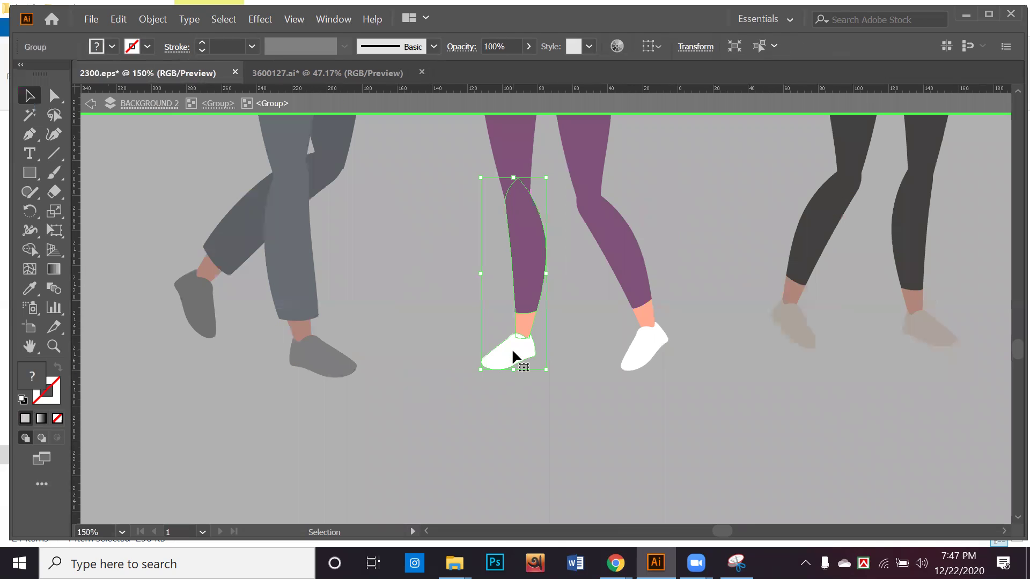
{"action": "double_click", "coordinate": [511, 348]}
{"action": "left_click", "coordinate": [512, 348]}
{"action": "left_click", "coordinate": [112, 47]}
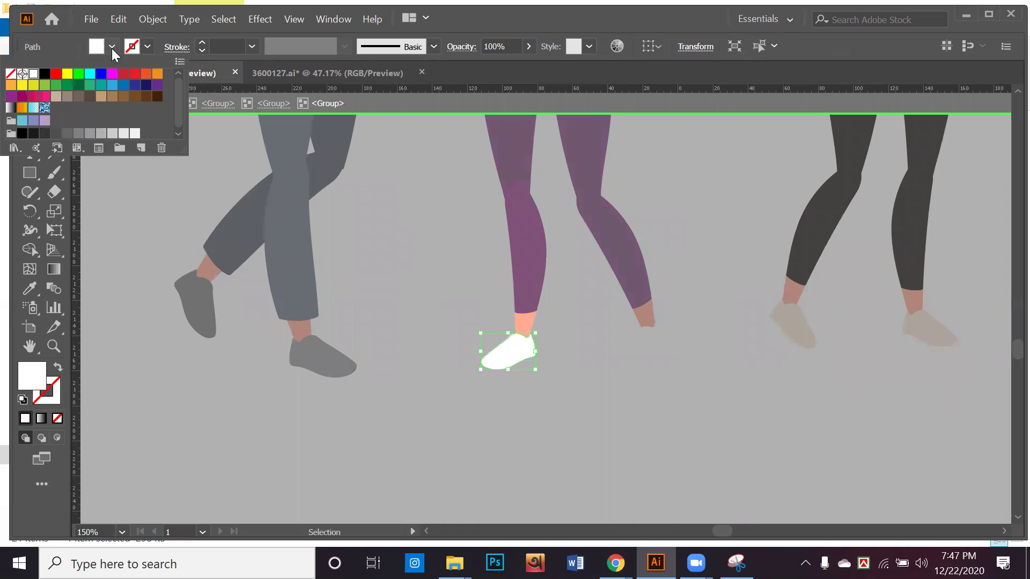
{"action": "left_click", "coordinate": [56, 133]}
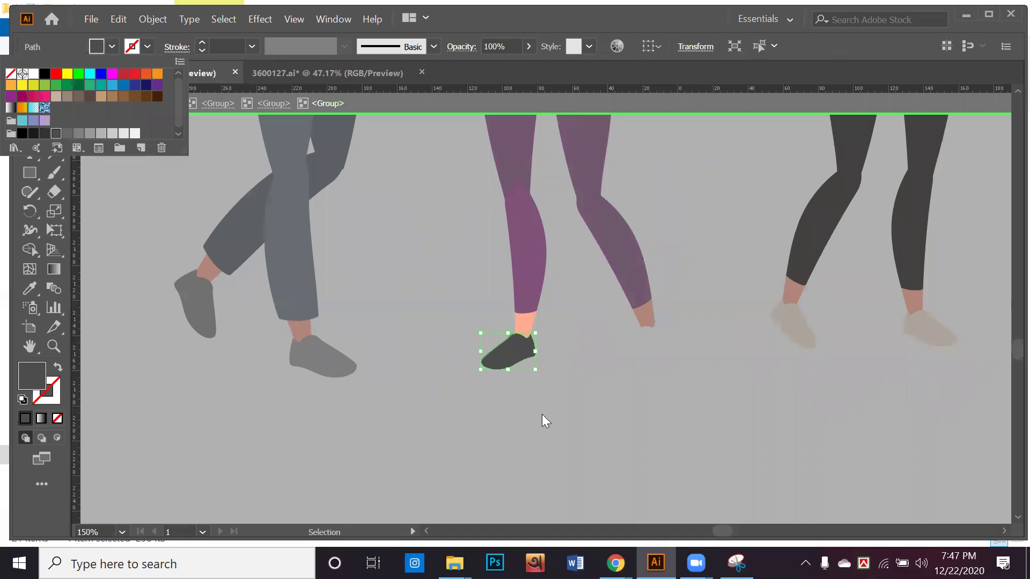
Step: Fill the yellow-jacket woman's other white shoe, nearer the woman in olive, with the same dark grey and leave isolation
{"action": "double_click", "coordinate": [636, 336]}
{"action": "left_click", "coordinate": [639, 344]}
{"action": "double_click", "coordinate": [638, 346]}
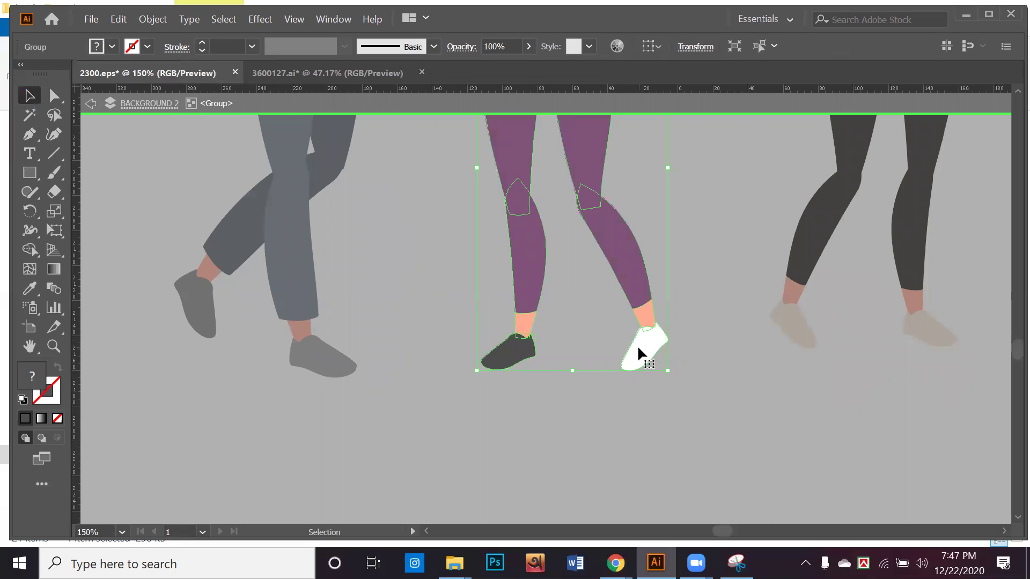
{"action": "left_click", "coordinate": [637, 345]}
{"action": "double_click", "coordinate": [638, 345]}
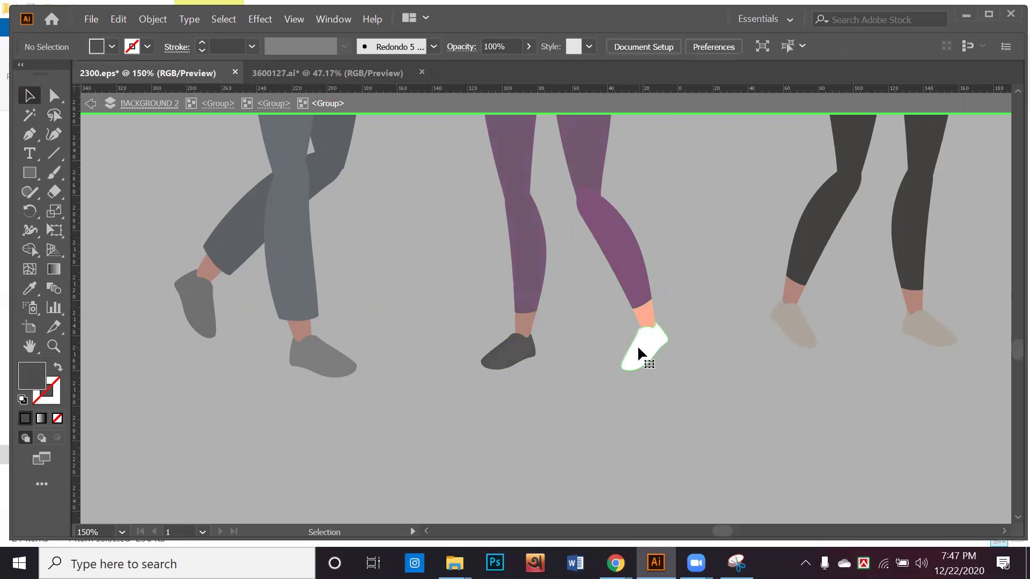
{"action": "left_click", "coordinate": [638, 346]}
{"action": "left_click", "coordinate": [115, 51]}
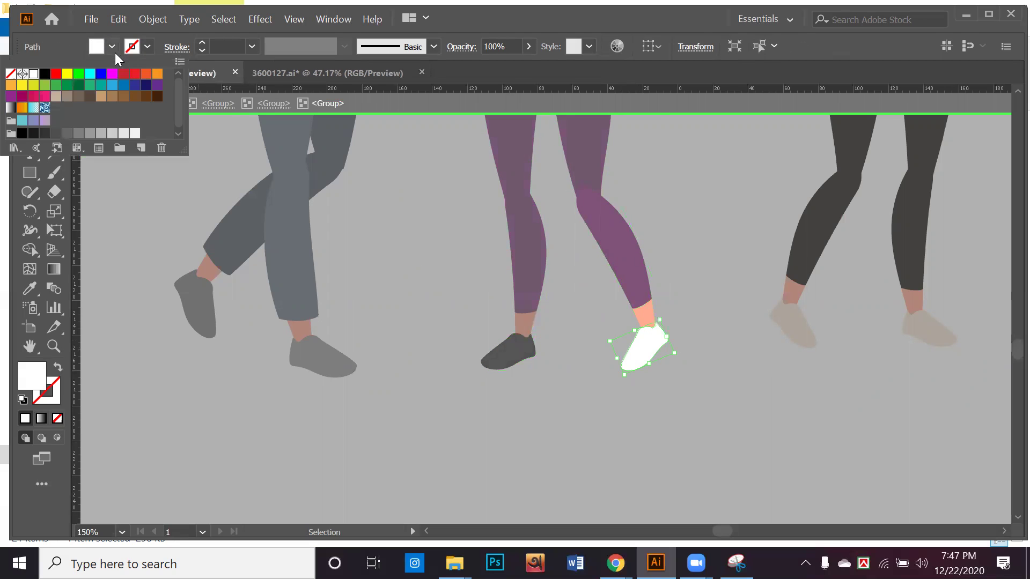
{"action": "left_click", "coordinate": [57, 134]}
{"action": "double_click", "coordinate": [401, 380]}
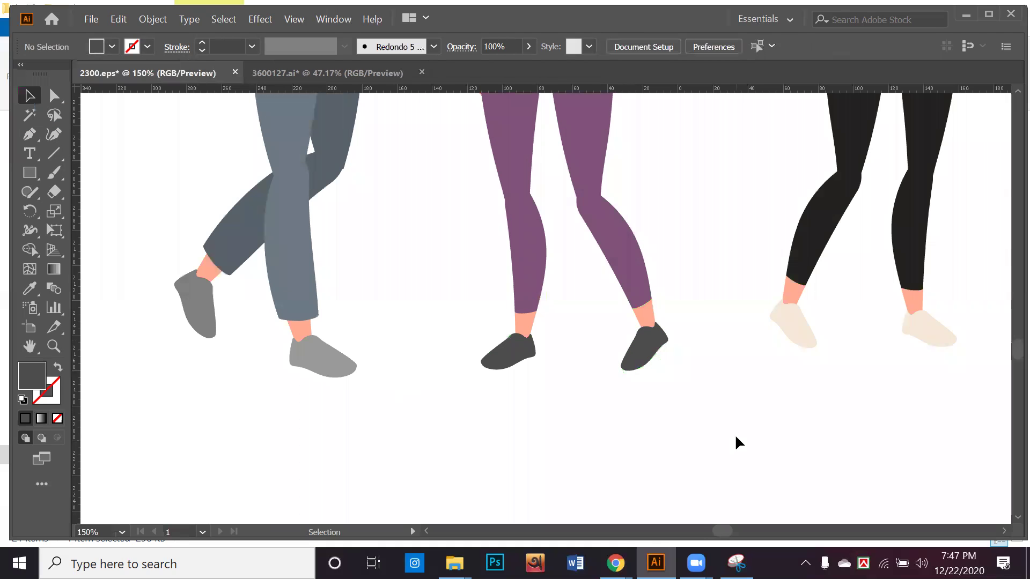
Step: Select the man in the teal jacket standing behind the woman with the pram
{"action": "scroll", "coordinate": [735, 433], "scroll_direction": "down", "scroll_amount": 4}
{"action": "scroll", "coordinate": [721, 419], "scroll_direction": "down", "scroll_amount": 2}
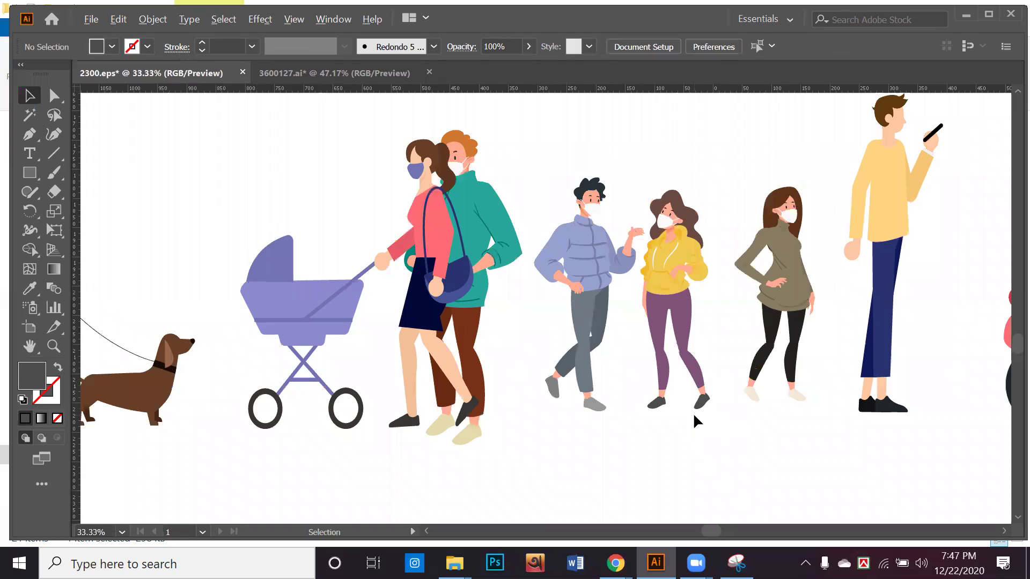
{"action": "left_click", "coordinate": [554, 361]}
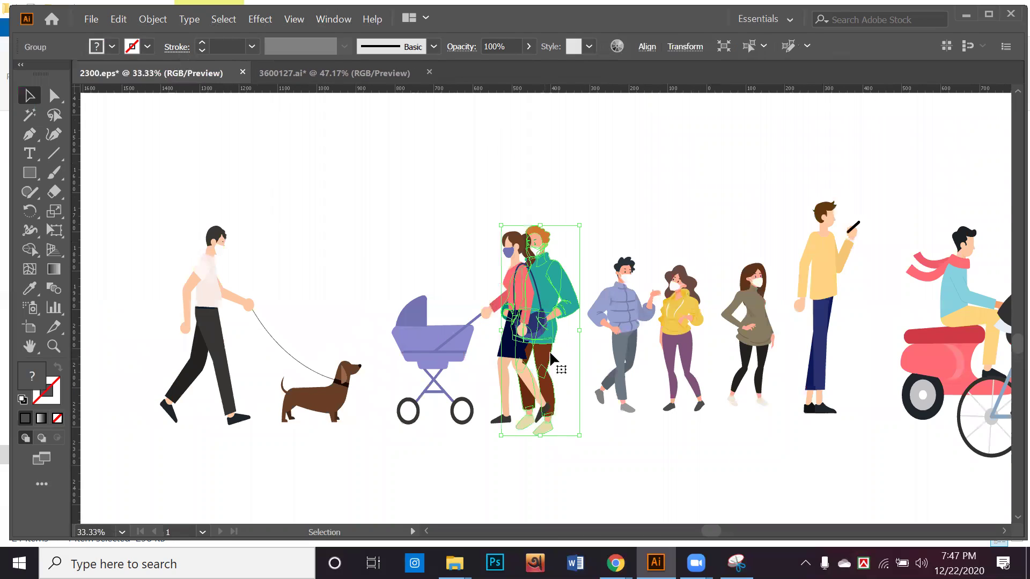
Step: Move the red-haired man in the teal sweater slightly up and scale him down behind the woman with the stroller
{"action": "left_click", "coordinate": [678, 510]}
{"action": "left_click_drag", "start_coordinate": [559, 281], "coordinate": [556, 256]}
{"action": "left_click_drag", "start_coordinate": [579, 204], "coordinate": [571, 221]}
{"action": "left_click", "coordinate": [589, 459]}
{"action": "left_click_drag", "start_coordinate": [603, 399], "coordinate": [671, 400]}
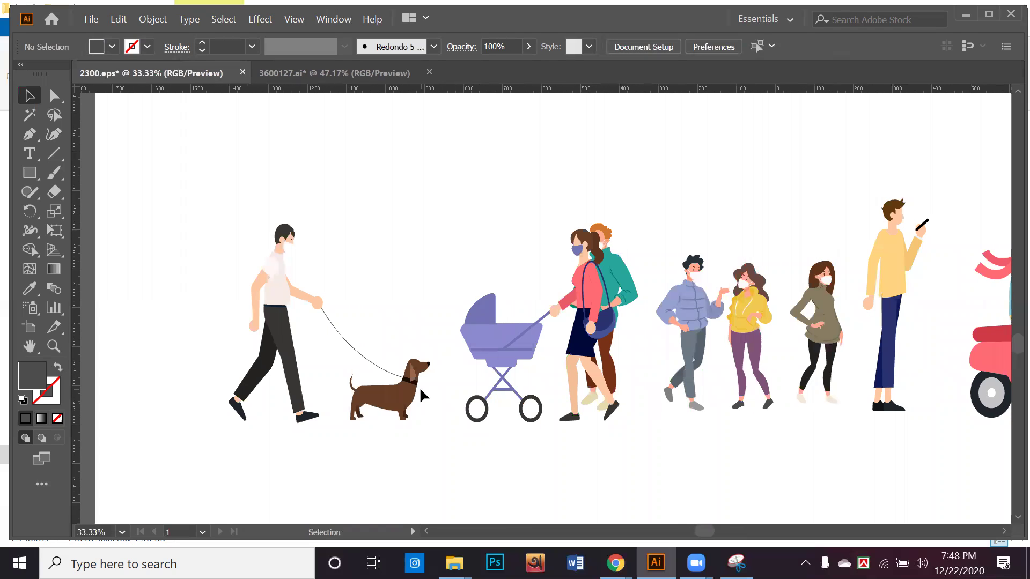
Step: Try to move the brown dog up onto the baby stroller
{"action": "left_click_drag", "start_coordinate": [234, 194], "coordinate": [411, 456]}
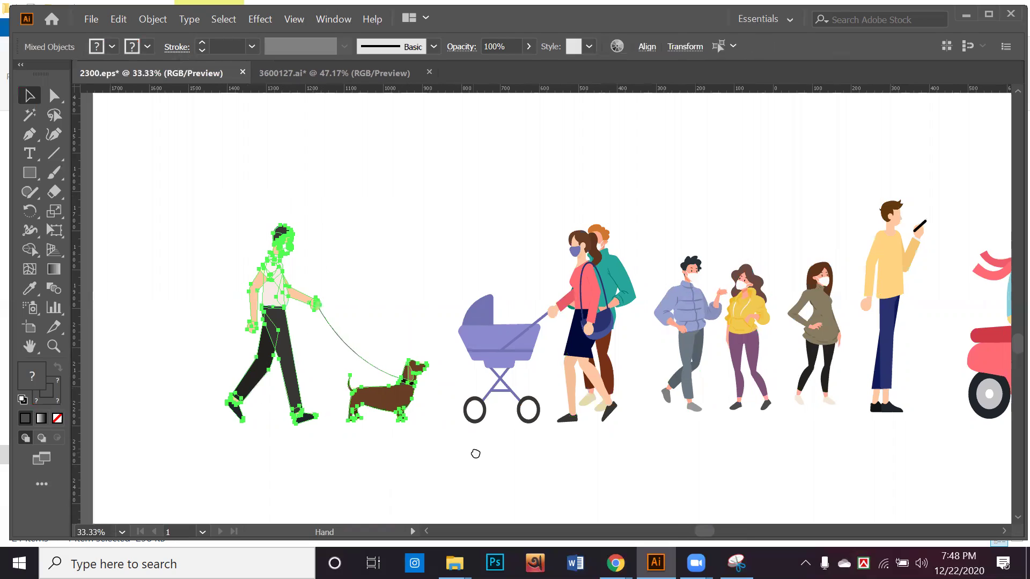
{"action": "left_click_drag", "start_coordinate": [476, 453], "coordinate": [371, 452]}
{"action": "left_click", "coordinate": [396, 449]}
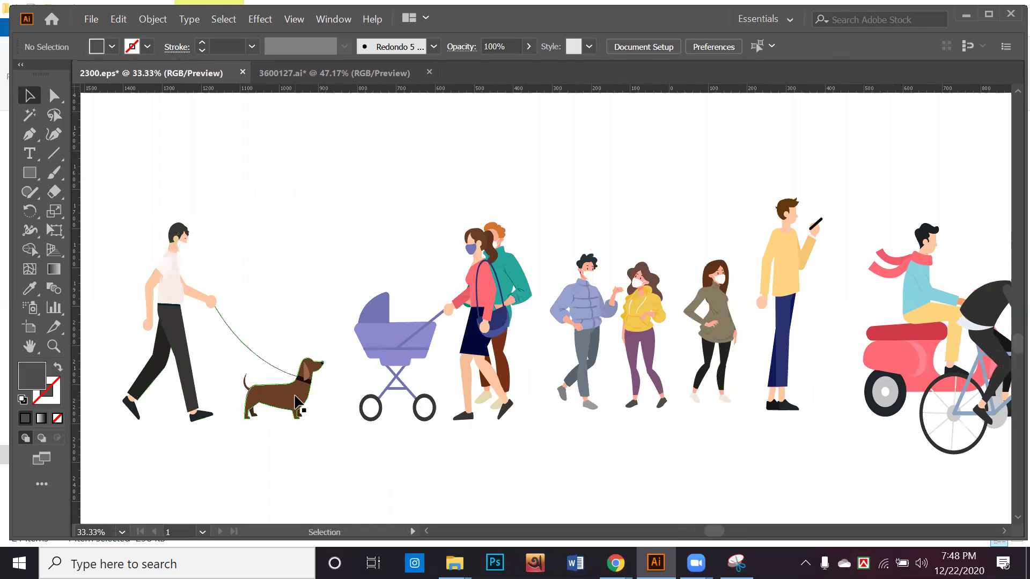
{"action": "left_click_drag", "start_coordinate": [295, 401], "coordinate": [406, 316]}
{"action": "left_click", "coordinate": [374, 490]}
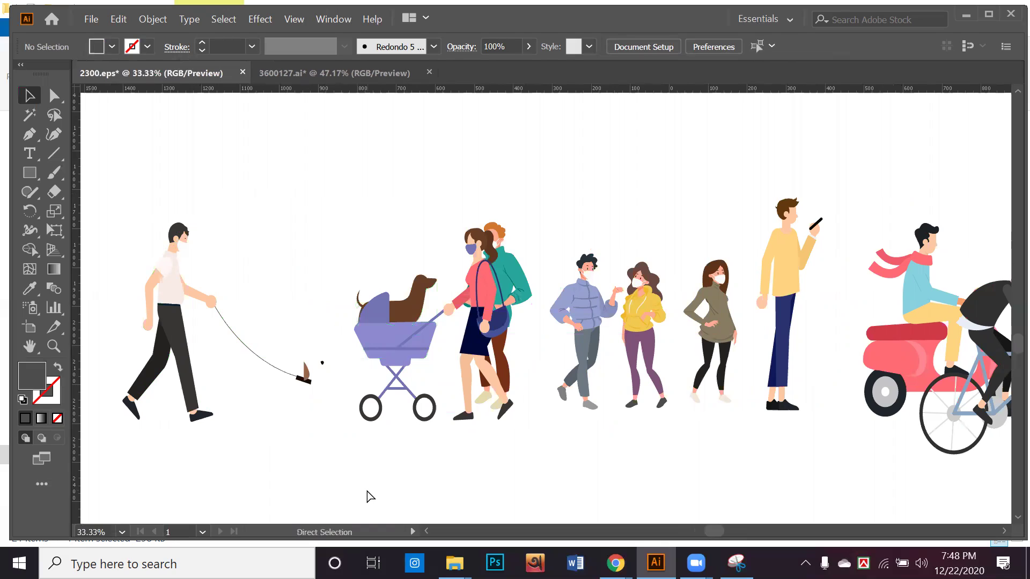
Step: Undo the dog's move and restore the red-haired man's reduced size
{"action": "key", "text": "ctrl+z"}
{"action": "key", "text": "ctrl+z"}
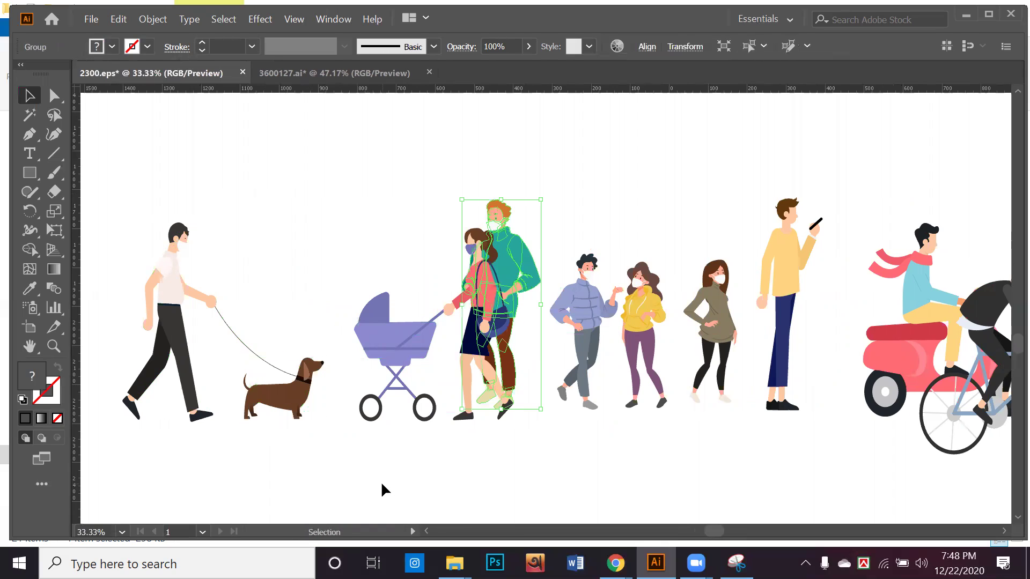
{"action": "left_click", "coordinate": [529, 453]}
{"action": "left_click_drag", "start_coordinate": [528, 462], "coordinate": [498, 470]}
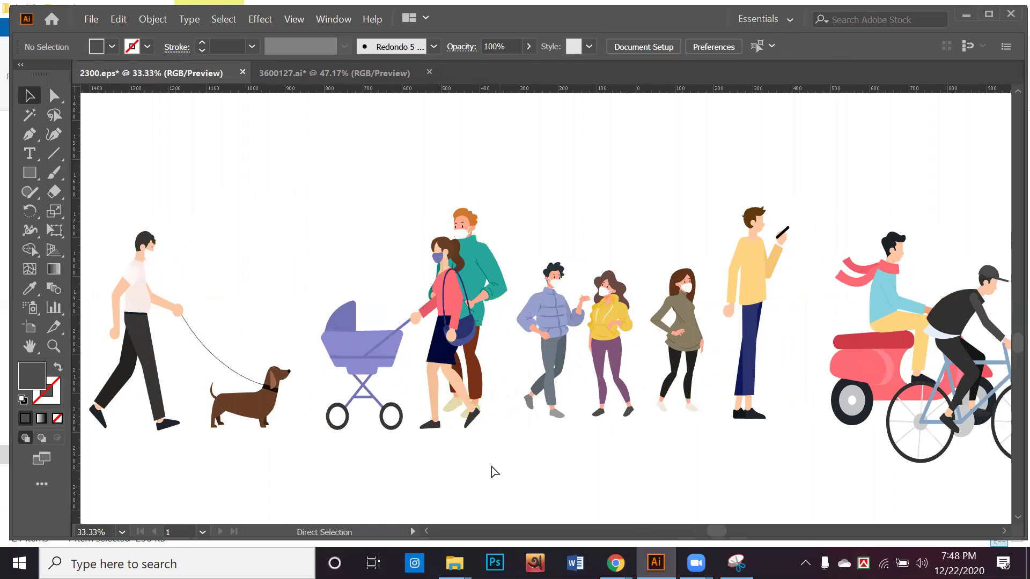
{"action": "key", "text": "ctrl+z"}
{"action": "left_click", "coordinate": [486, 461]}
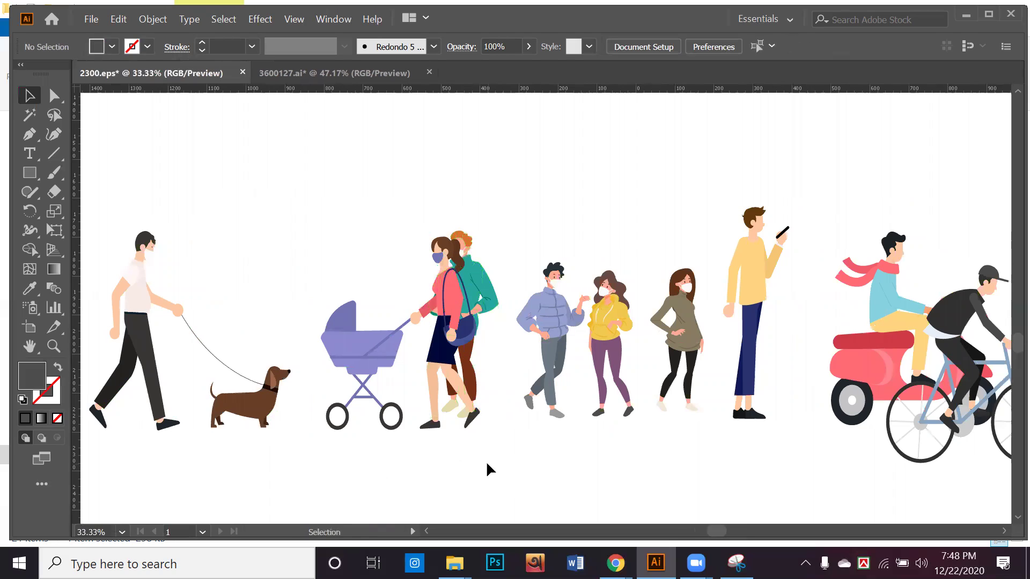
Step: Check how the figures are grouped, from the dog walker to the woman in the olive sweater, by selecting them individually
{"action": "left_click_drag", "start_coordinate": [482, 465], "coordinate": [479, 465]}
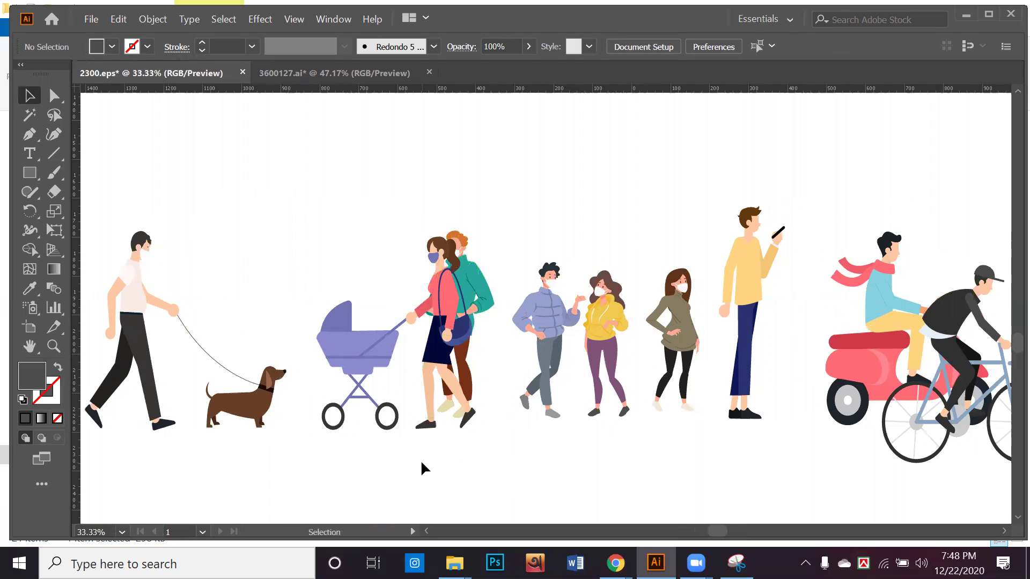
{"action": "left_click_drag", "start_coordinate": [416, 464], "coordinate": [409, 462]}
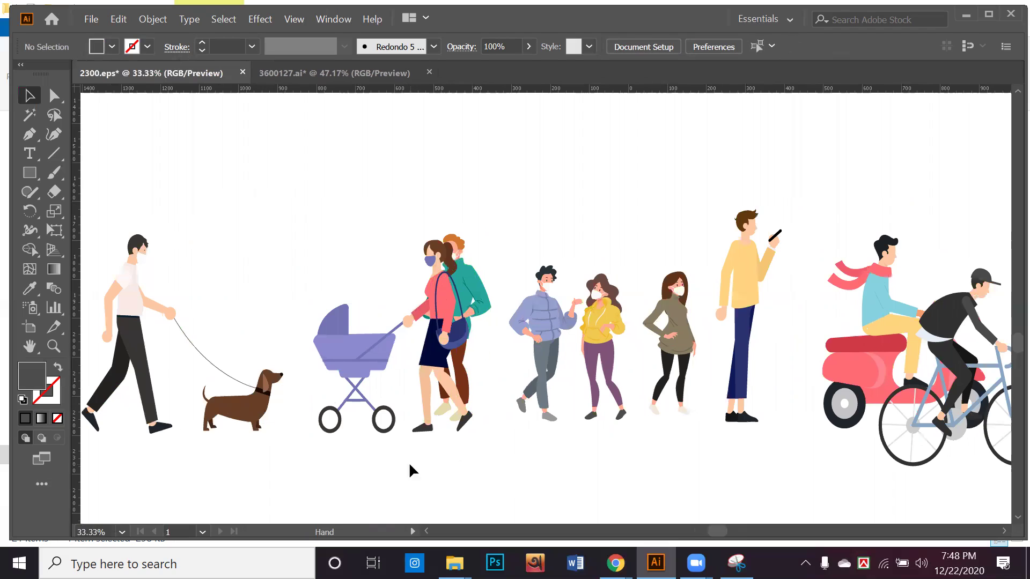
{"action": "left_click_drag", "start_coordinate": [114, 230], "coordinate": [193, 423]}
{"action": "left_click", "coordinate": [346, 436]}
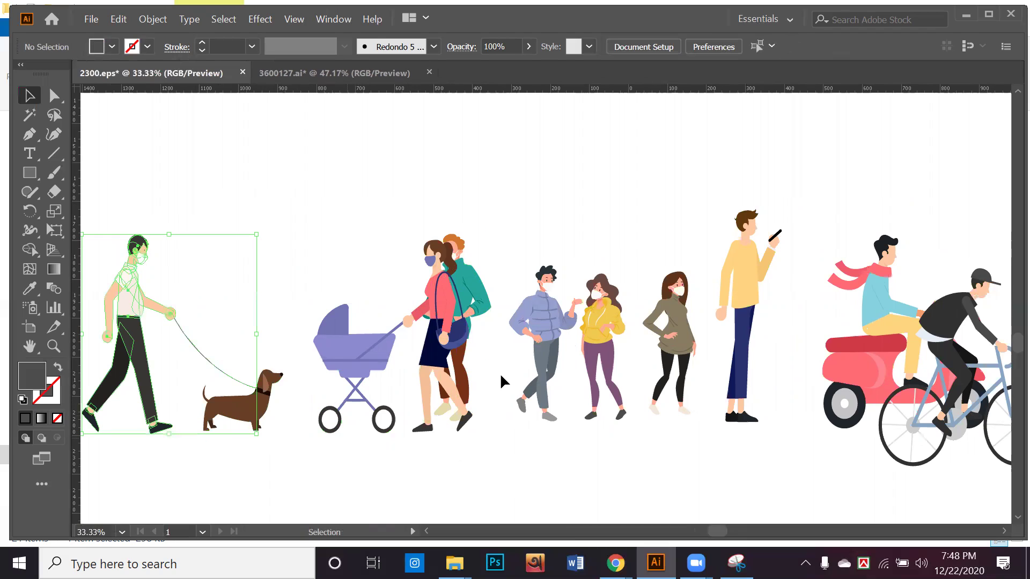
{"action": "left_click", "coordinate": [685, 311]}
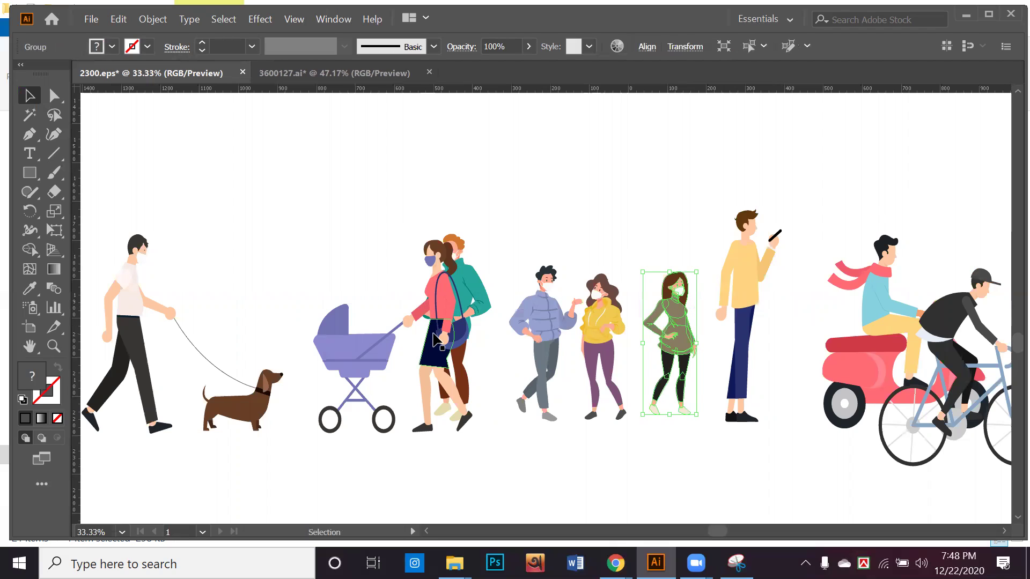
{"action": "left_click", "coordinate": [477, 310]}
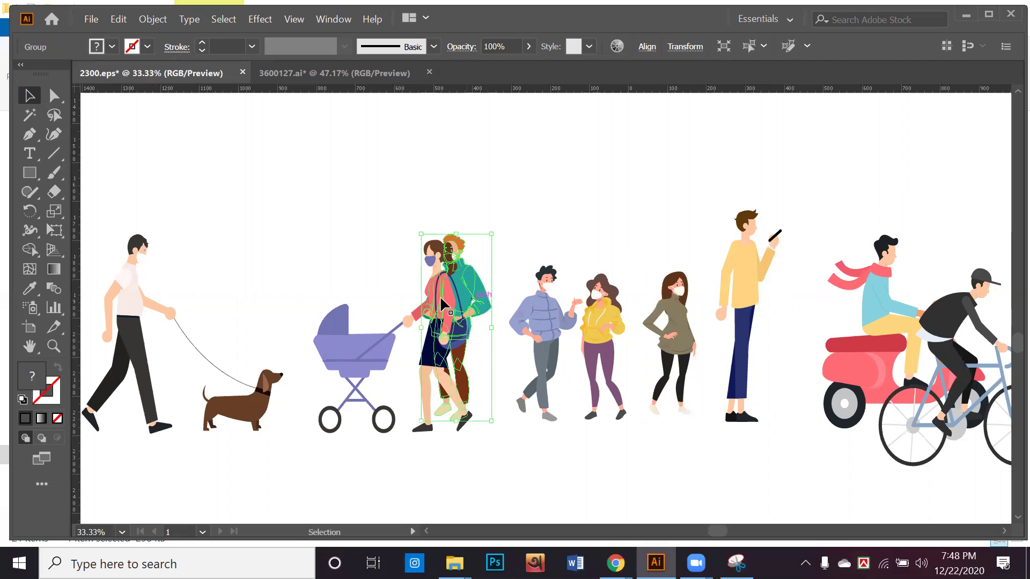
{"action": "left_click", "coordinate": [529, 311]}
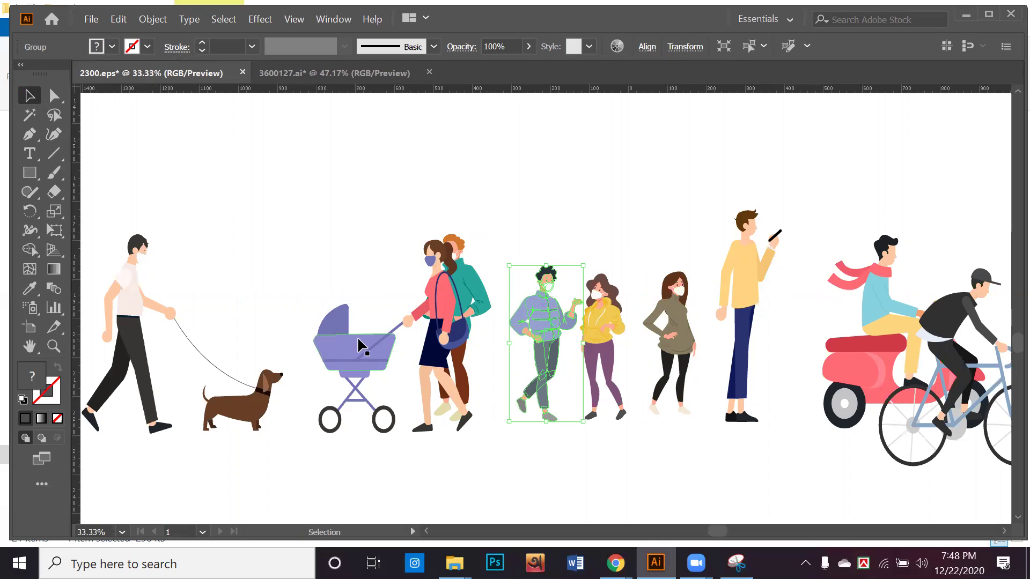
{"action": "left_click", "coordinate": [351, 263]}
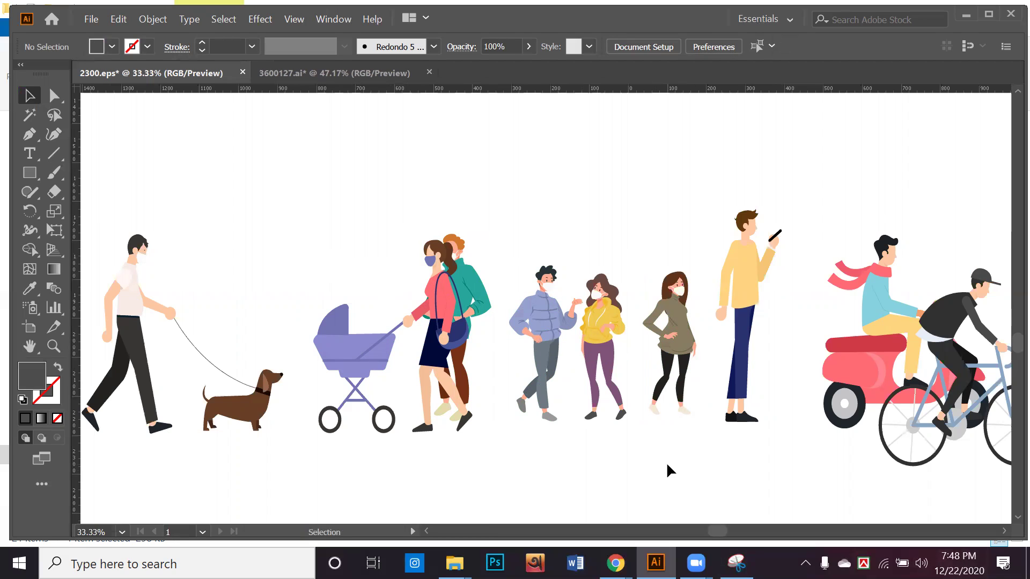
Step: Review the whole lineup of people on the artboard and examine the scooter rider and cyclist up close
{"action": "scroll", "coordinate": [633, 455], "scroll_direction": "down", "scroll_amount": 2}
{"action": "left_click_drag", "start_coordinate": [633, 451], "coordinate": [467, 391]}
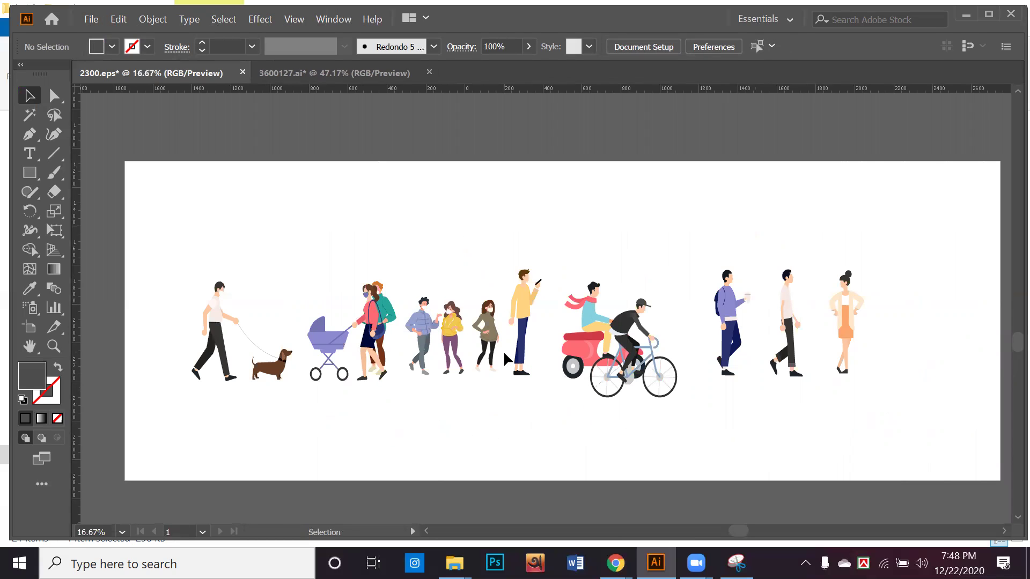
{"action": "scroll", "coordinate": [503, 350], "scroll_direction": "up", "scroll_amount": 1}
{"action": "scroll", "coordinate": [458, 321], "scroll_direction": "right", "scroll_amount": 2}
{"action": "scroll", "coordinate": [458, 321], "scroll_direction": "up", "scroll_amount": 4}
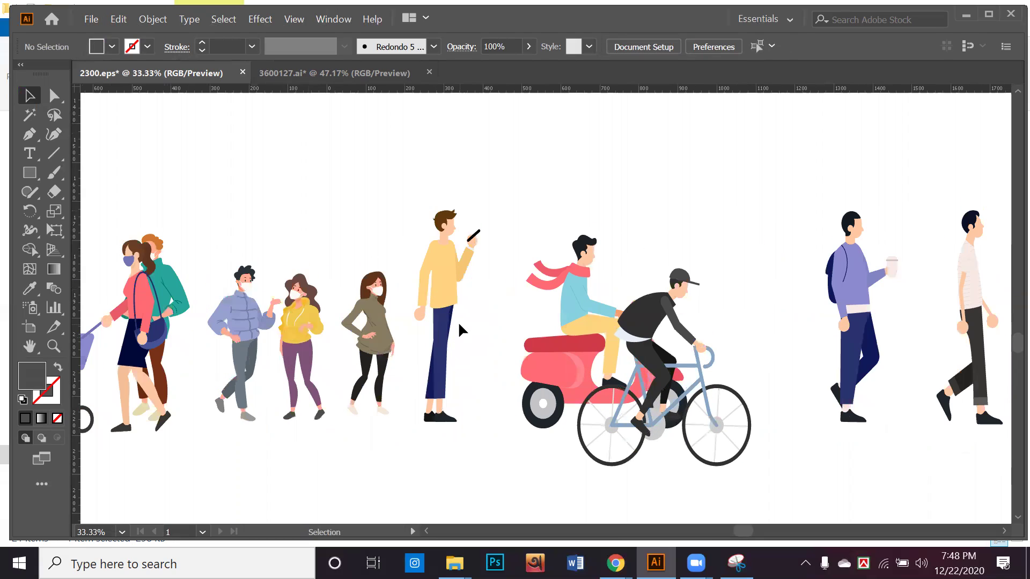
{"action": "scroll", "coordinate": [424, 325], "scroll_direction": "down", "scroll_amount": 3}
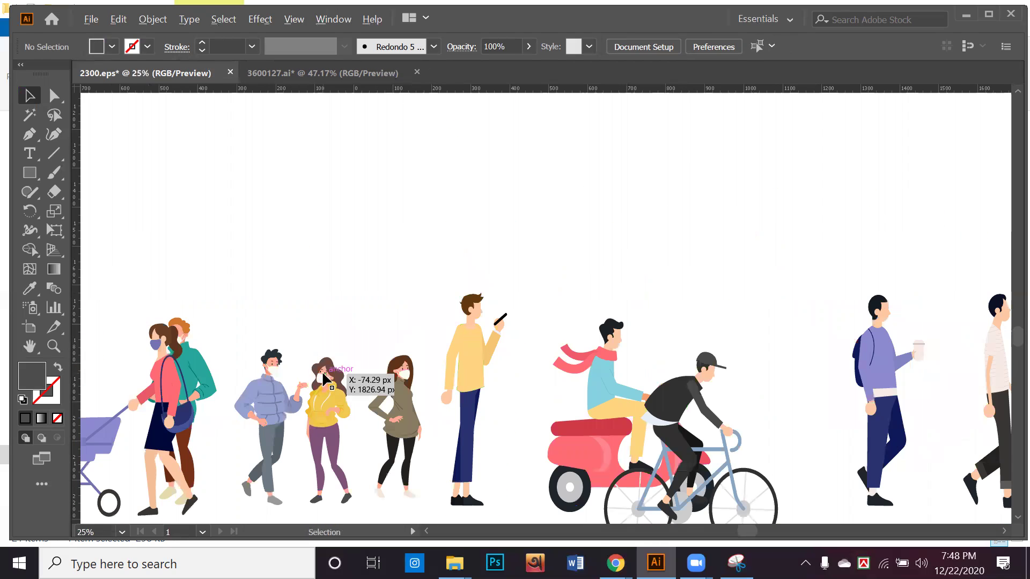
{"action": "scroll", "coordinate": [321, 382], "scroll_direction": "down", "scroll_amount": 1}
{"action": "left_click_drag", "start_coordinate": [346, 378], "coordinate": [473, 354]}
{"action": "left_click_drag", "start_coordinate": [179, 333], "coordinate": [275, 326]}
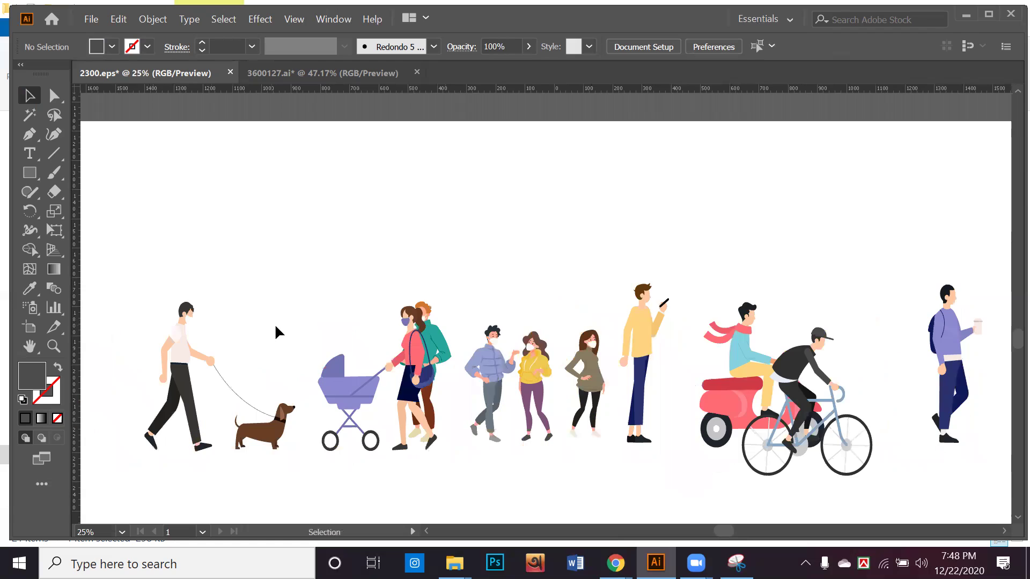
{"action": "scroll", "coordinate": [276, 328], "scroll_direction": "down", "scroll_amount": 1}
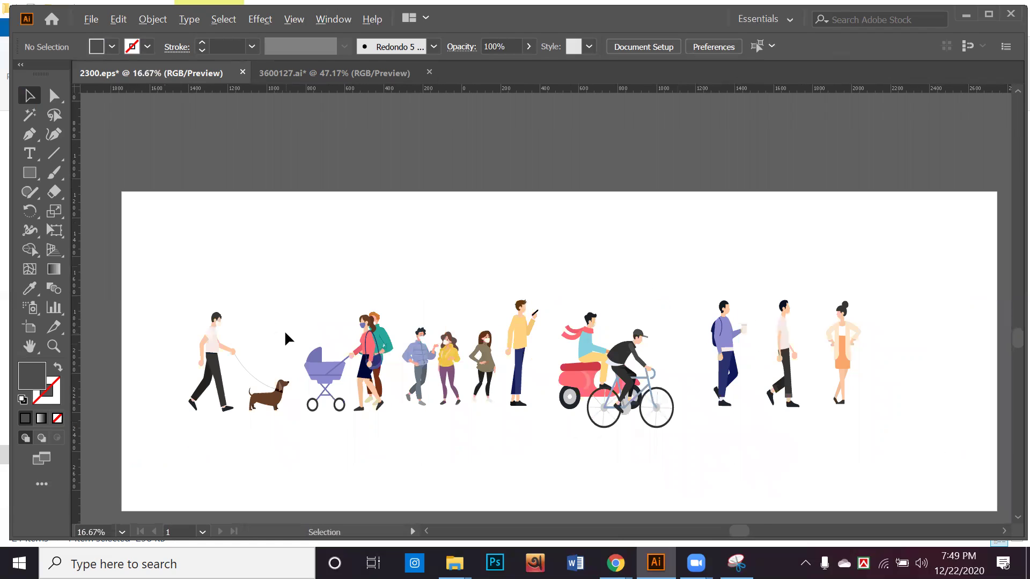
{"action": "scroll", "coordinate": [284, 330], "scroll_direction": "down", "scroll_amount": 1}
{"action": "left_click_drag", "start_coordinate": [322, 329], "coordinate": [241, 268]}
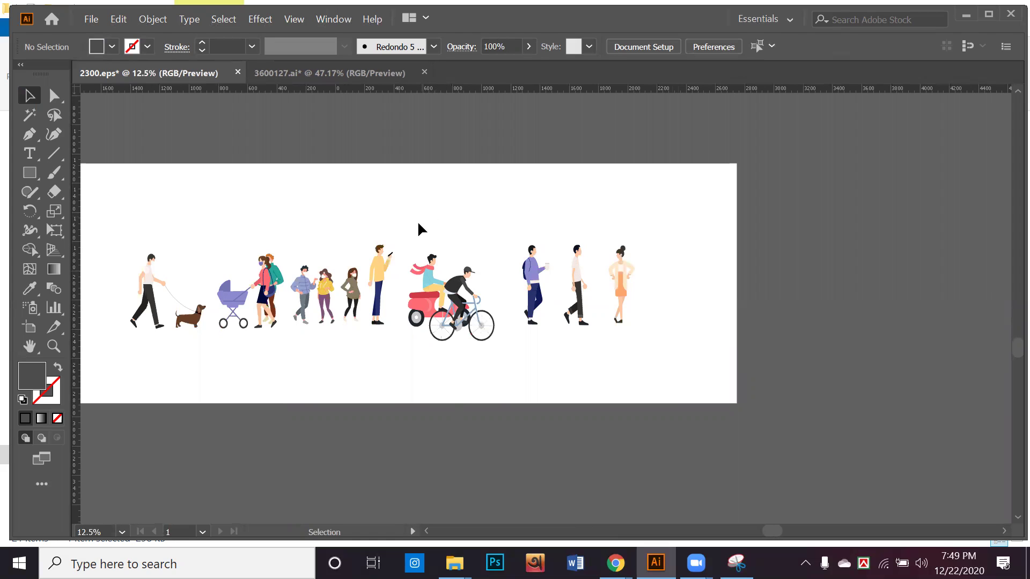
{"action": "scroll", "coordinate": [416, 228], "scroll_direction": "down", "scroll_amount": 1}
{"action": "scroll", "coordinate": [416, 231], "scroll_direction": "up", "scroll_amount": 2}
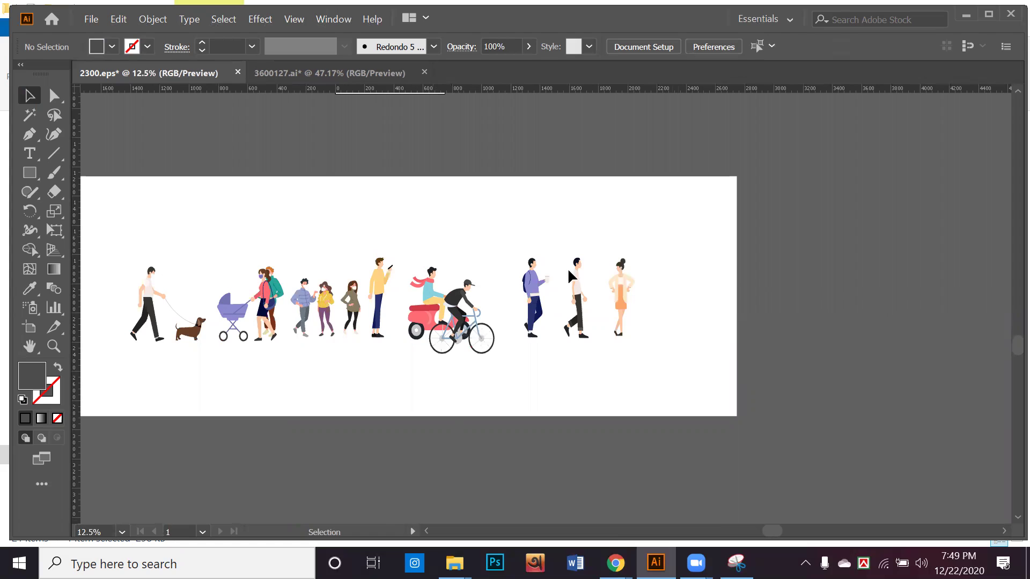
{"action": "scroll", "coordinate": [586, 284], "scroll_direction": "up", "scroll_amount": 3}
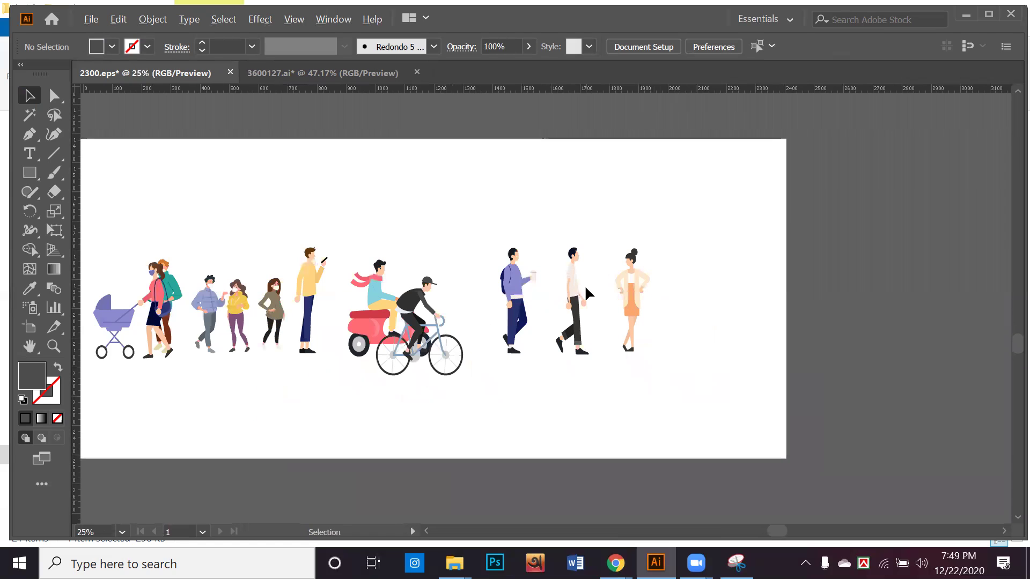
{"action": "left_click_drag", "start_coordinate": [536, 258], "coordinate": [567, 236]}
{"action": "key", "text": "space"}
{"action": "left_click_drag", "start_coordinate": [453, 257], "coordinate": [555, 249]}
{"action": "scroll", "coordinate": [355, 263], "scroll_direction": "up", "scroll_amount": 1}
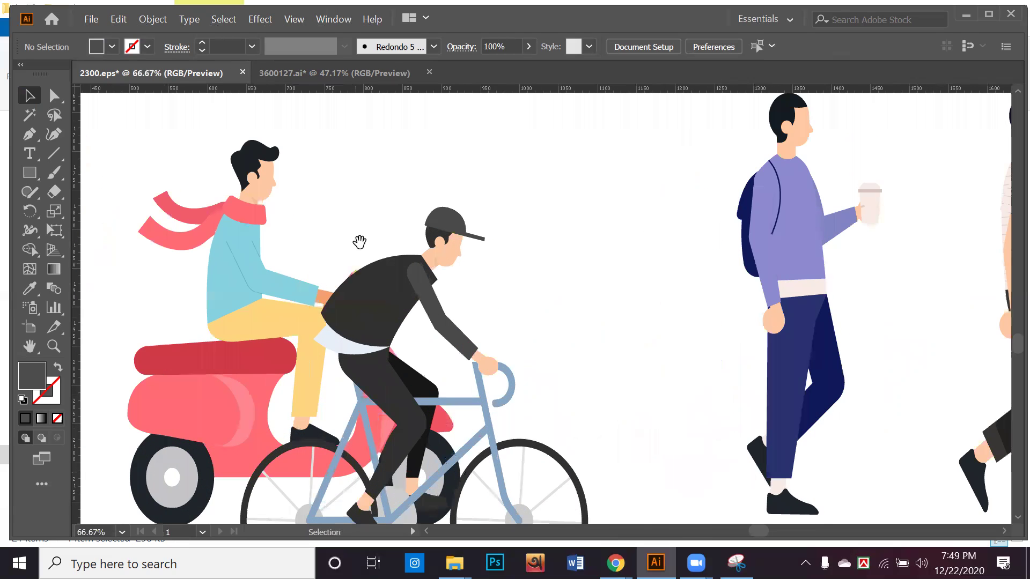
{"action": "left_click_drag", "start_coordinate": [358, 243], "coordinate": [566, 252]}
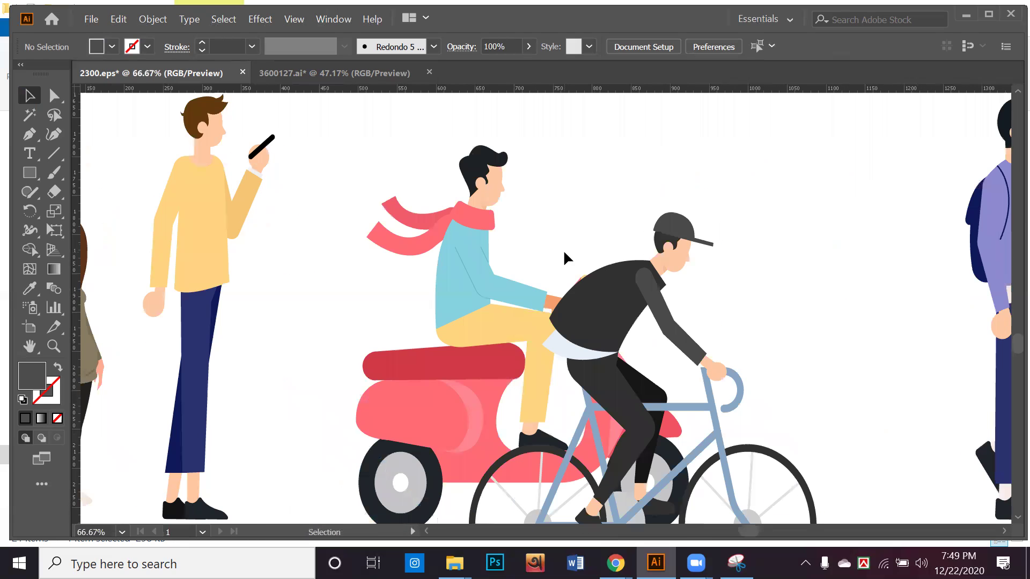
{"action": "scroll", "coordinate": [564, 259], "scroll_direction": "down", "scroll_amount": 5}
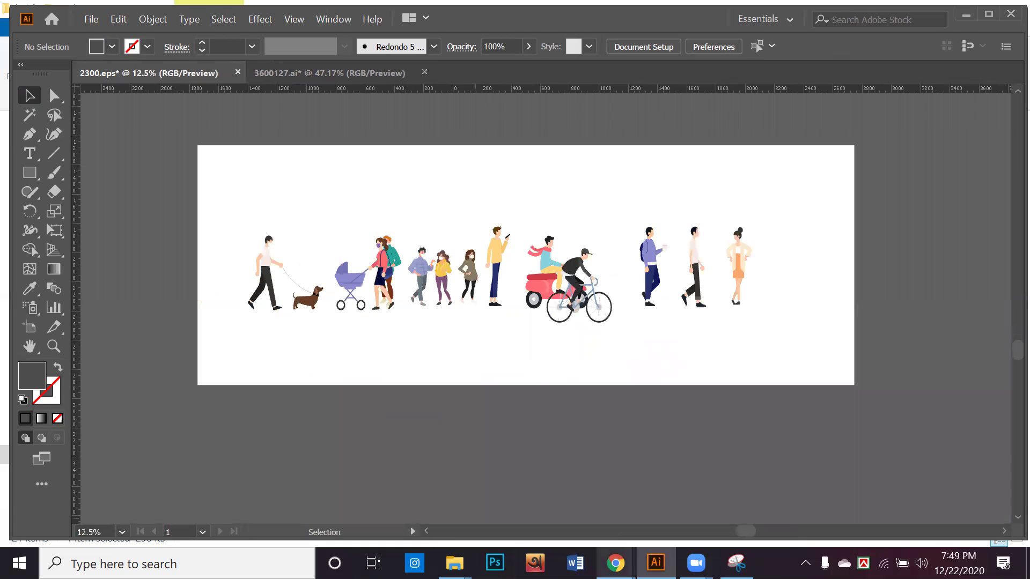
Step: Switch to Chrome and search Freepik for "road vector"
{"action": "mouse_move", "coordinate": [616, 563]}
{"action": "left_click", "coordinate": [544, 479]}
{"action": "left_click", "coordinate": [398, 125]}
{"action": "type", "text": "r"}
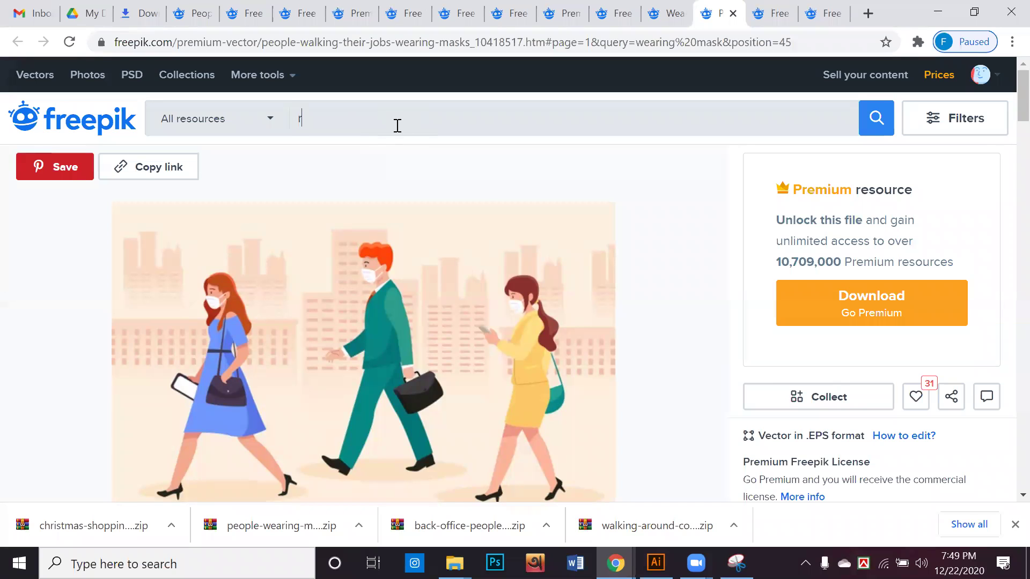
{"action": "type", "text": "oad v"}
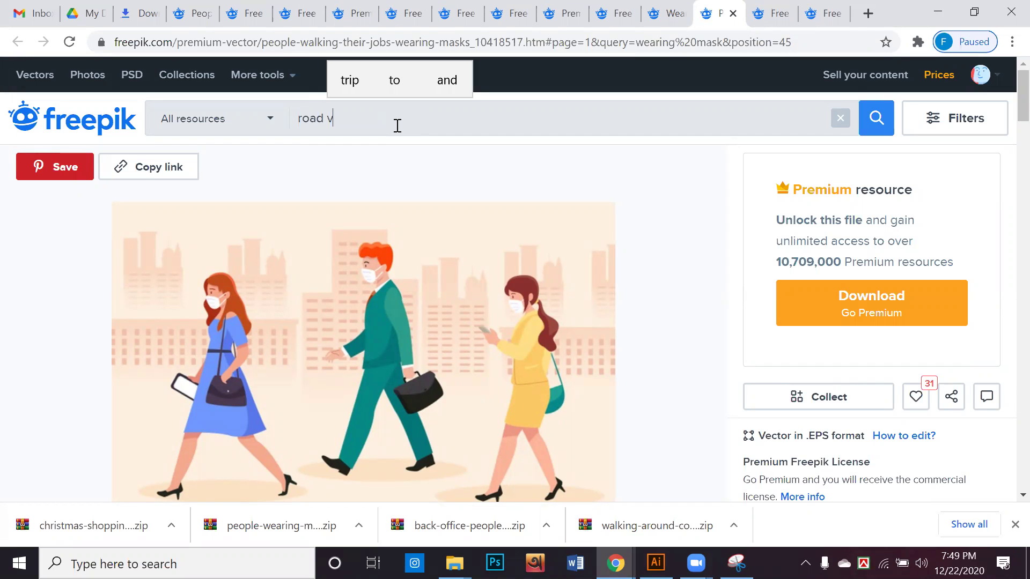
{"action": "type", "text": "ec"}
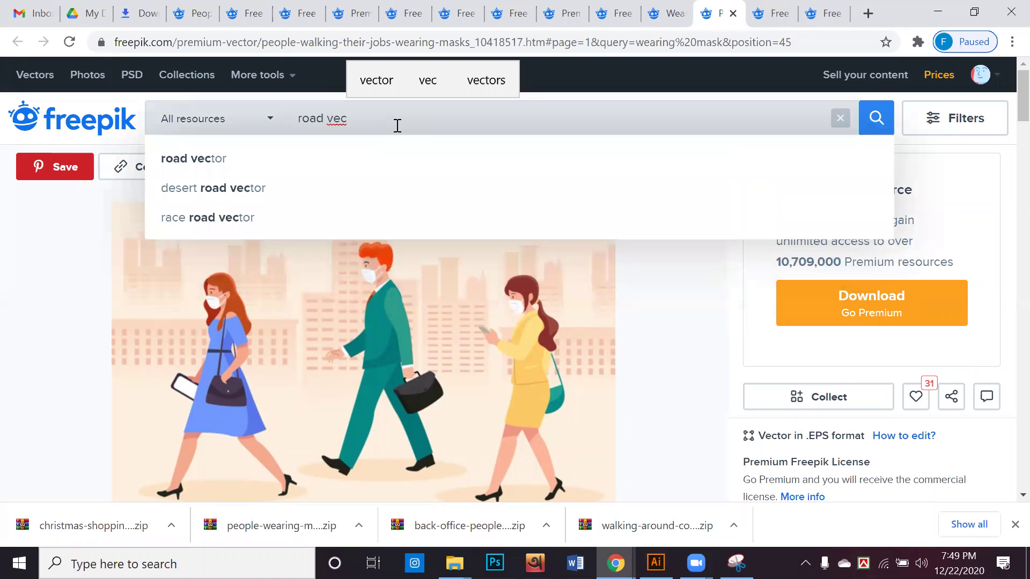
{"action": "key", "text": "Down"}
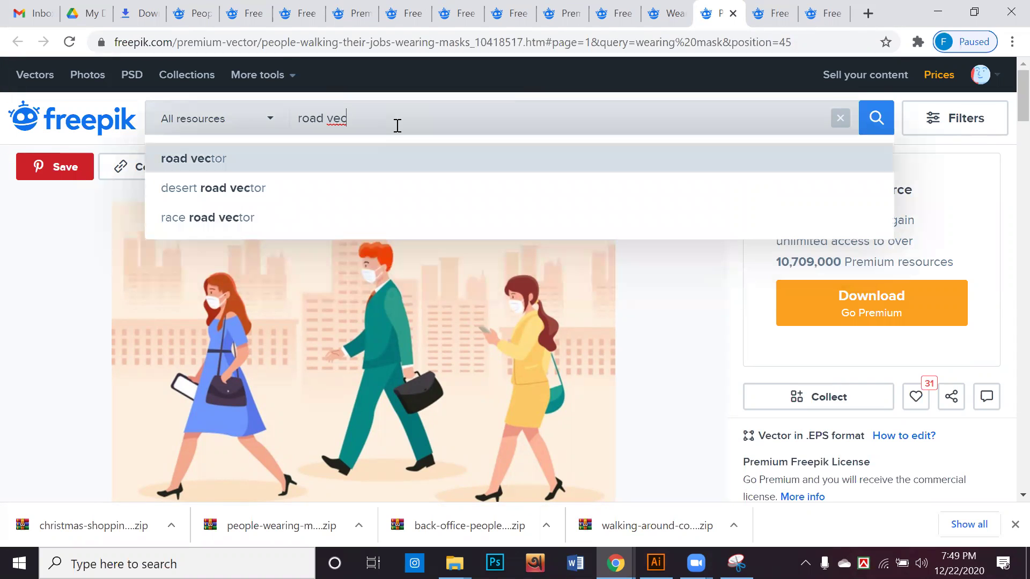
{"action": "key", "text": "Return"}
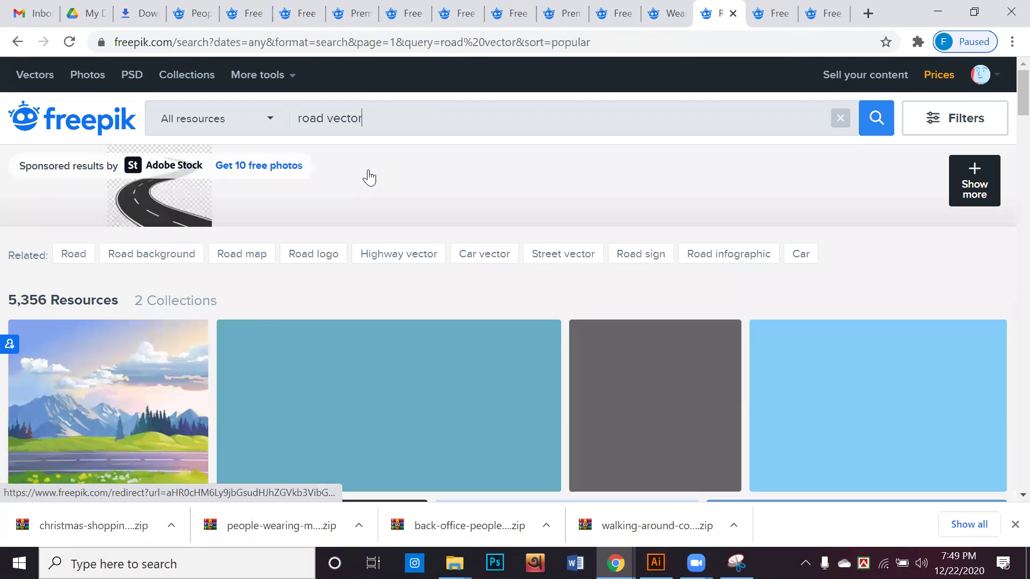
Step: Open the "Yellow taxi on city road flat" illustration from the search results in a new tab
{"action": "scroll", "coordinate": [368, 187], "scroll_direction": "down", "scroll_amount": 4}
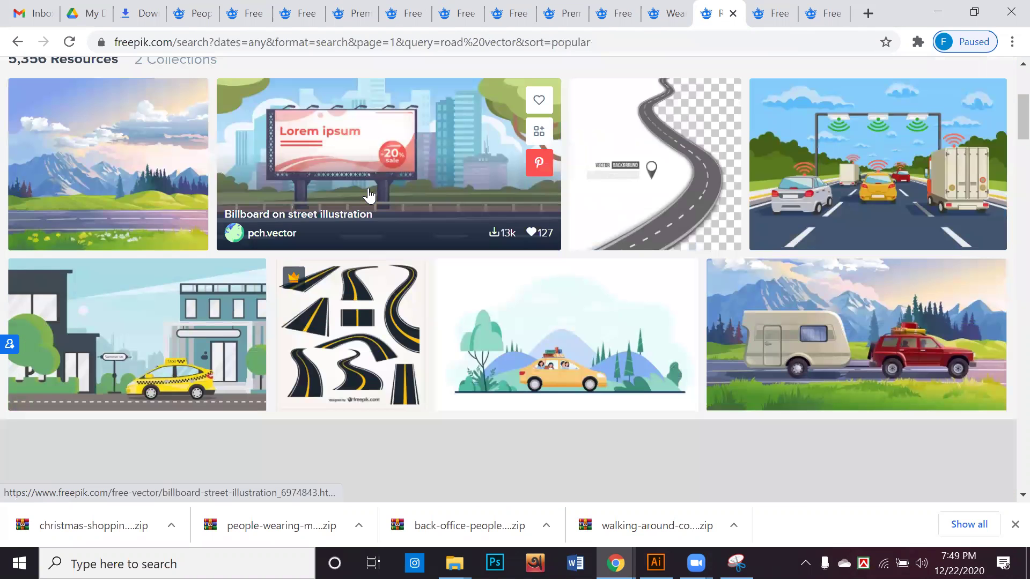
{"action": "scroll", "coordinate": [368, 196], "scroll_direction": "down", "scroll_amount": 3}
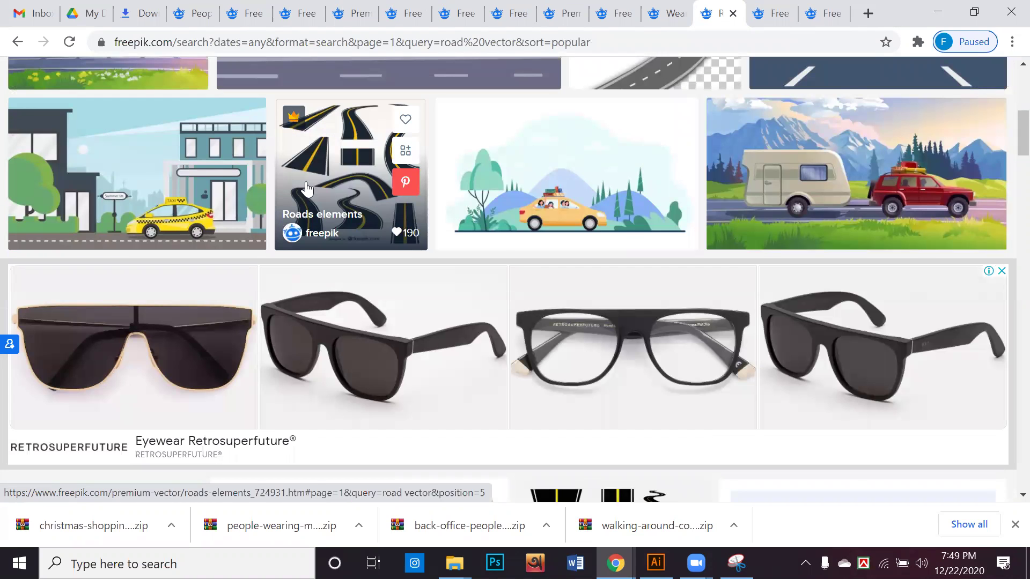
{"action": "right_click", "coordinate": [119, 145]}
{"action": "left_click", "coordinate": [146, 160]}
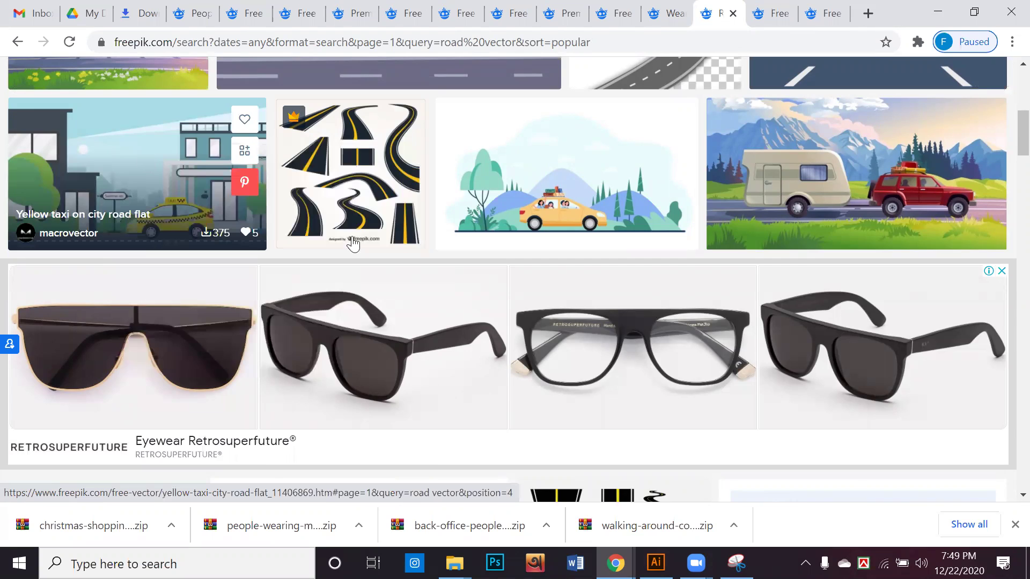
Step: Open the "Billboard on street illustration" from the road vector results in a new tab
{"action": "scroll", "coordinate": [352, 242], "scroll_direction": "down", "scroll_amount": 6}
{"action": "scroll", "coordinate": [353, 243], "scroll_direction": "up", "scroll_amount": 4}
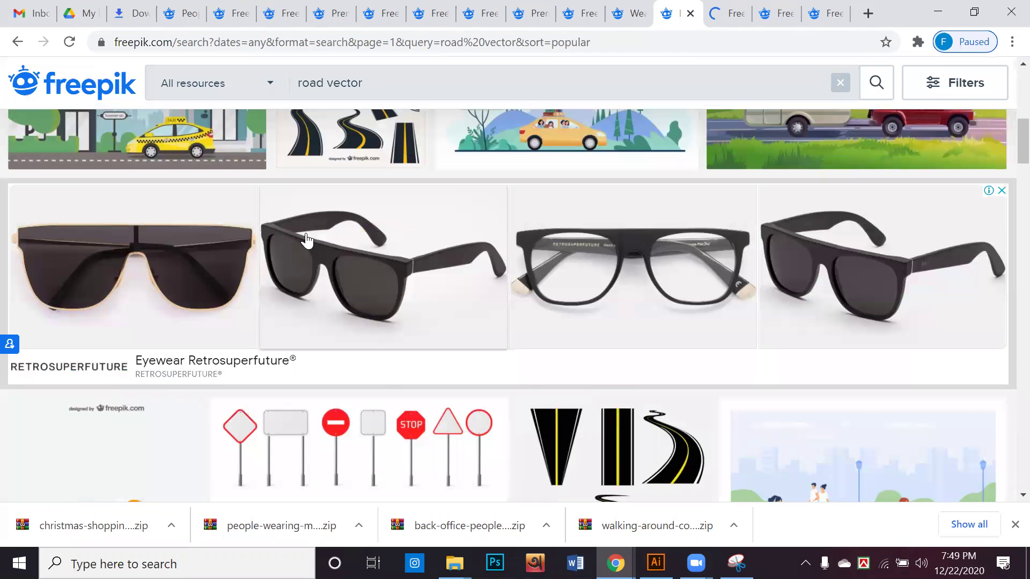
{"action": "scroll", "coordinate": [305, 236], "scroll_direction": "up", "scroll_amount": 8}
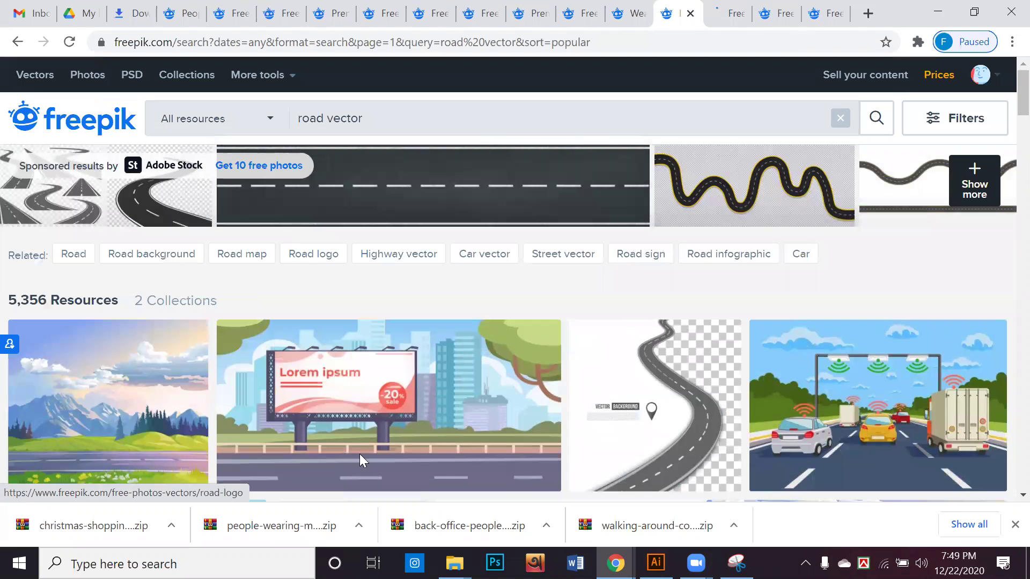
{"action": "scroll", "coordinate": [357, 437], "scroll_direction": "down", "scroll_amount": 3}
{"action": "right_click", "coordinate": [377, 238]}
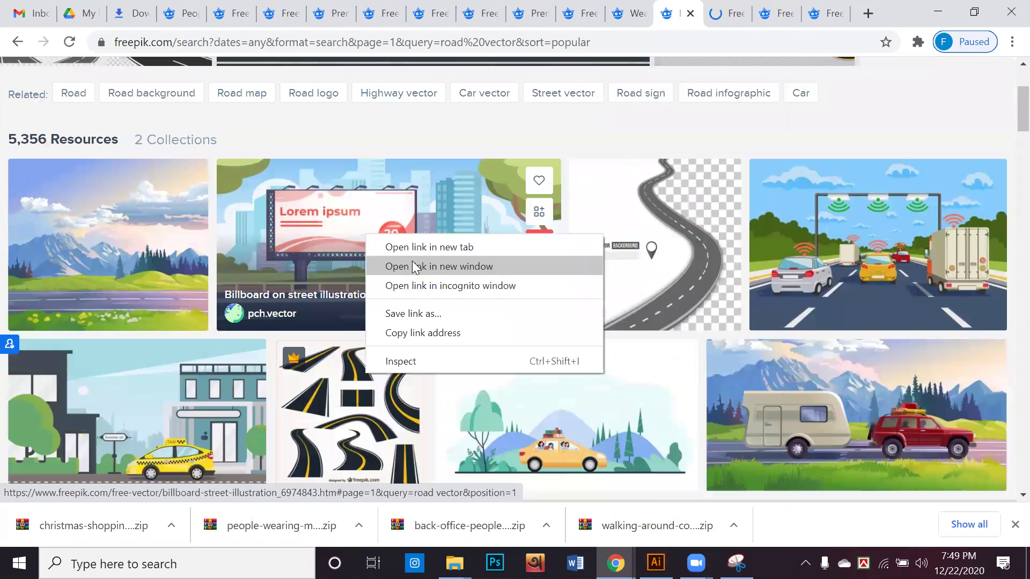
{"action": "left_click", "coordinate": [416, 246]}
Step: Find the "Town city street summer illustration" further down the results and open it in a new tab
{"action": "scroll", "coordinate": [418, 267], "scroll_direction": "down", "scroll_amount": 9}
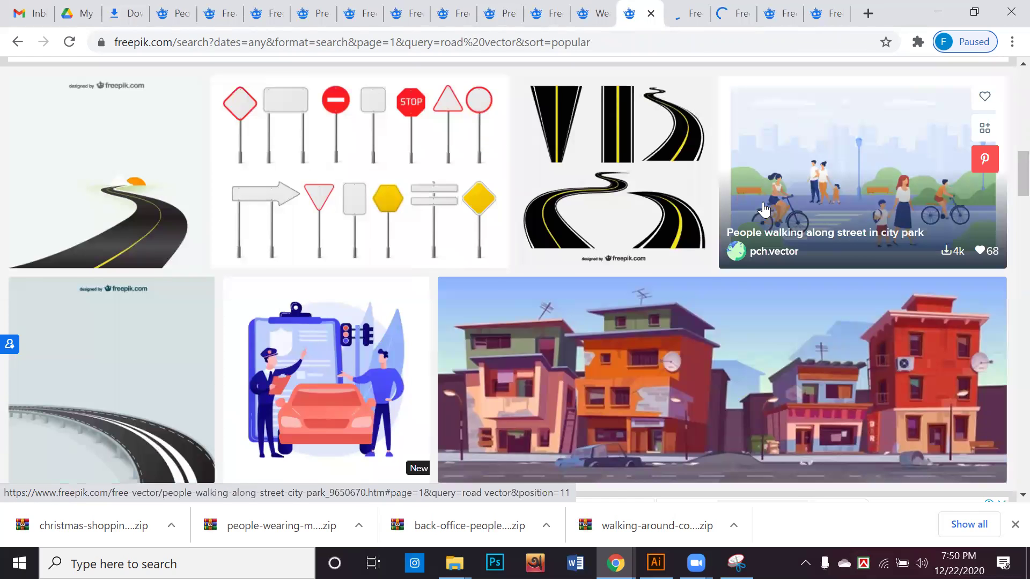
{"action": "scroll", "coordinate": [764, 209], "scroll_direction": "down", "scroll_amount": 1}
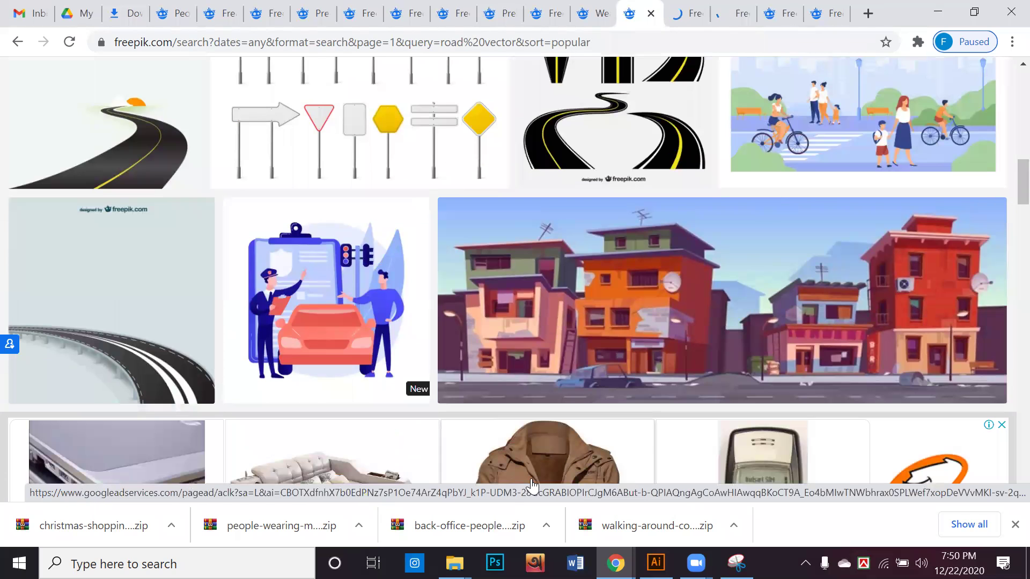
{"action": "scroll", "coordinate": [533, 486], "scroll_direction": "down", "scroll_amount": 3}
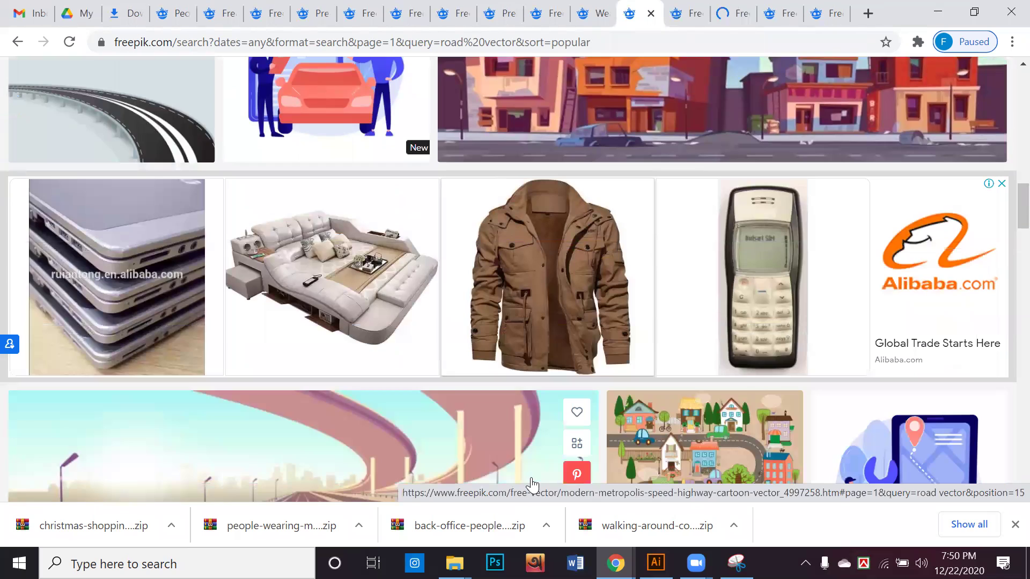
{"action": "scroll", "coordinate": [534, 444], "scroll_direction": "down", "scroll_amount": 3}
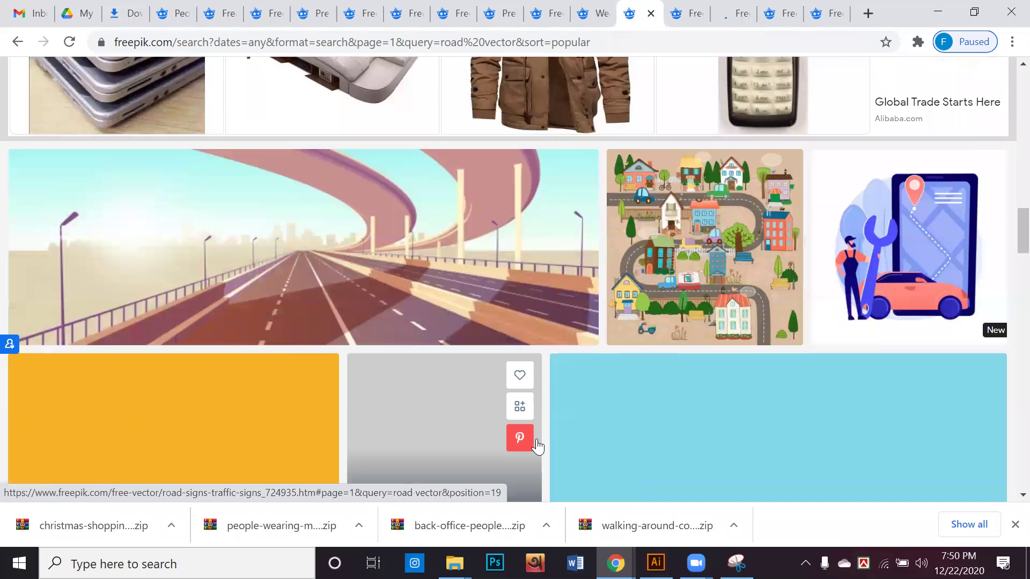
{"action": "scroll", "coordinate": [538, 446], "scroll_direction": "down", "scroll_amount": 1}
{"action": "scroll", "coordinate": [538, 446], "scroll_direction": "down", "scroll_amount": 1}
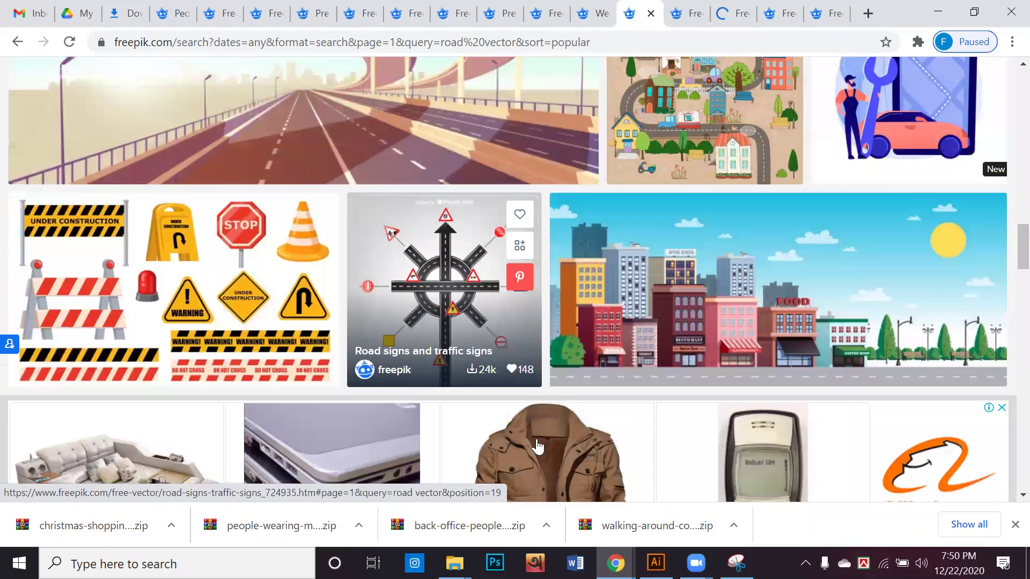
{"action": "right_click", "coordinate": [771, 287]}
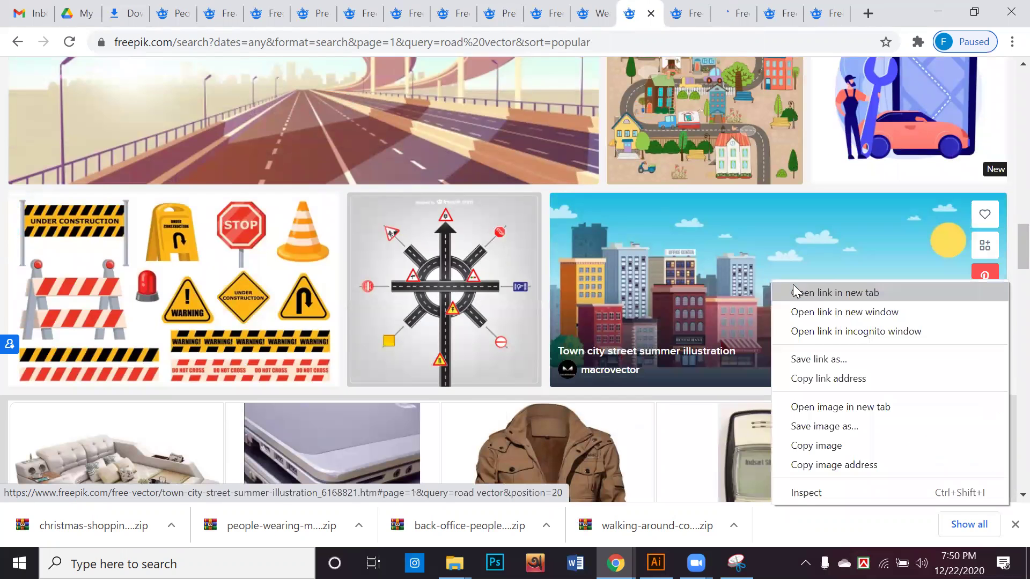
{"action": "left_click", "coordinate": [791, 292]}
Step: Look through the remaining road vector results on page 1 for other suitable street scenes
{"action": "scroll", "coordinate": [784, 306], "scroll_direction": "down", "scroll_amount": 3}
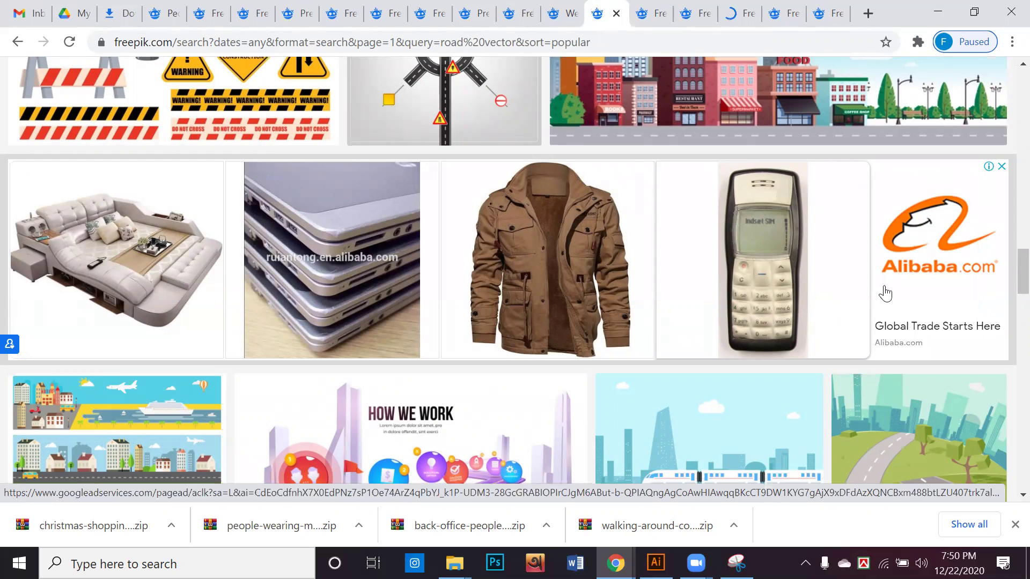
{"action": "scroll", "coordinate": [815, 284], "scroll_direction": "down", "scroll_amount": 1}
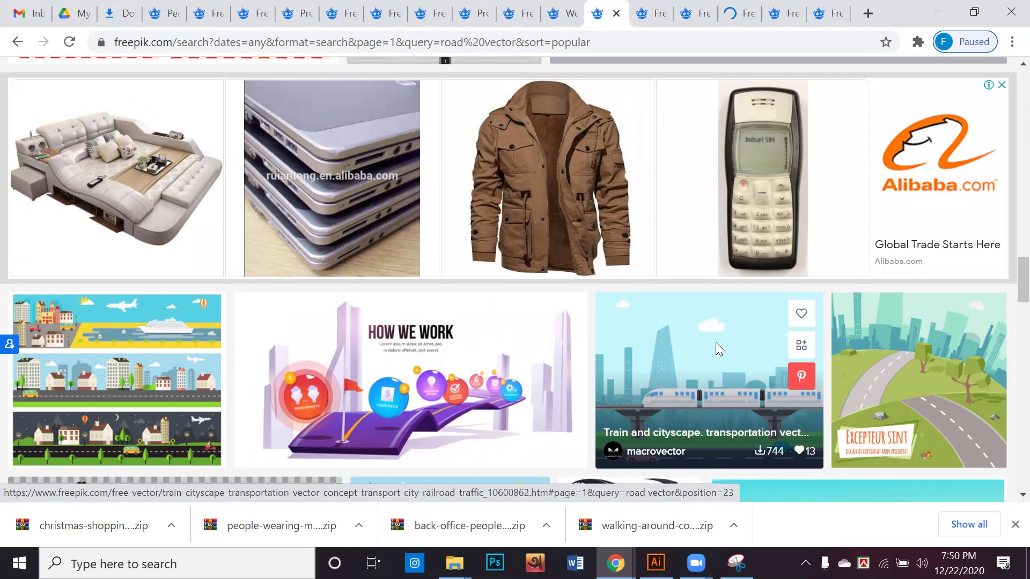
{"action": "scroll", "coordinate": [716, 343], "scroll_direction": "down", "scroll_amount": 2}
{"action": "scroll", "coordinate": [769, 362], "scroll_direction": "up", "scroll_amount": 4}
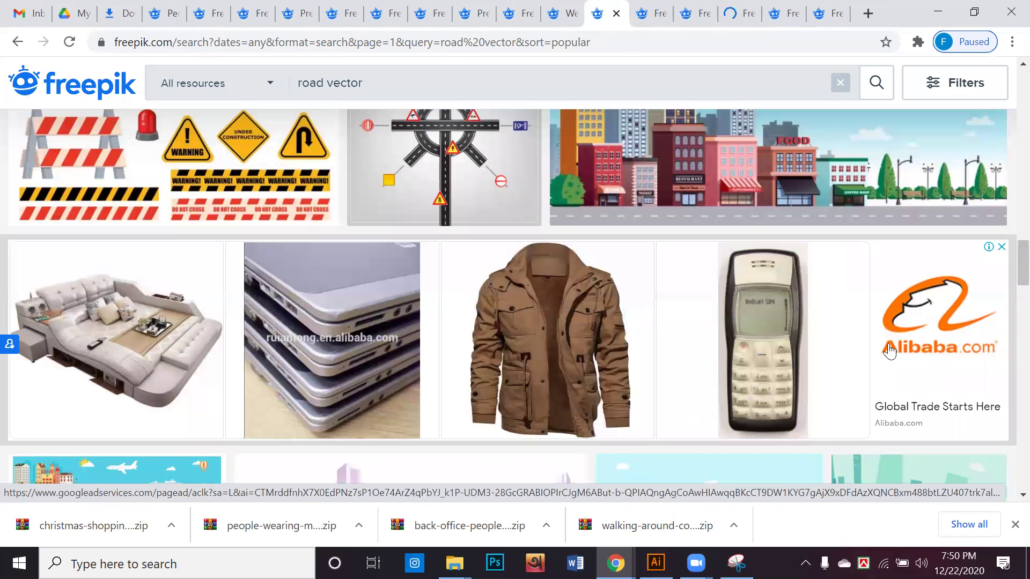
{"action": "scroll", "coordinate": [890, 351], "scroll_direction": "down", "scroll_amount": 3}
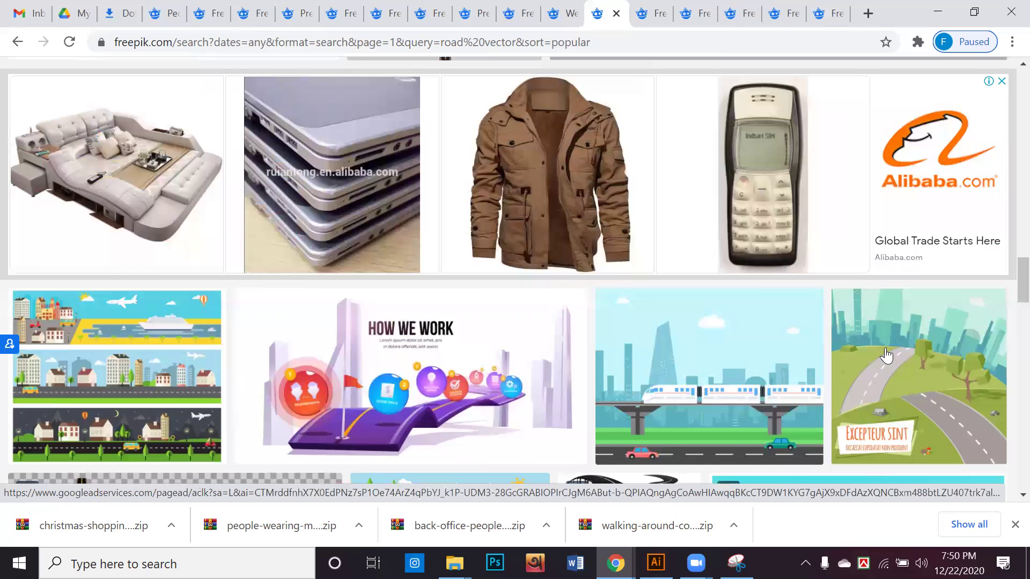
{"action": "scroll", "coordinate": [873, 354], "scroll_direction": "down", "scroll_amount": 1}
{"action": "scroll", "coordinate": [864, 361], "scroll_direction": "down", "scroll_amount": 1}
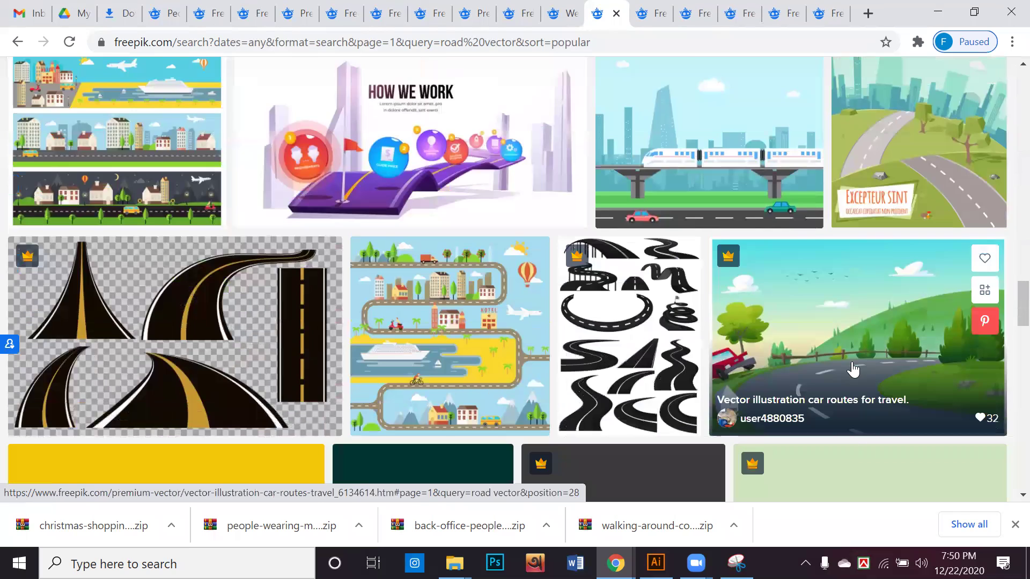
{"action": "scroll", "coordinate": [854, 366], "scroll_direction": "down", "scroll_amount": 3}
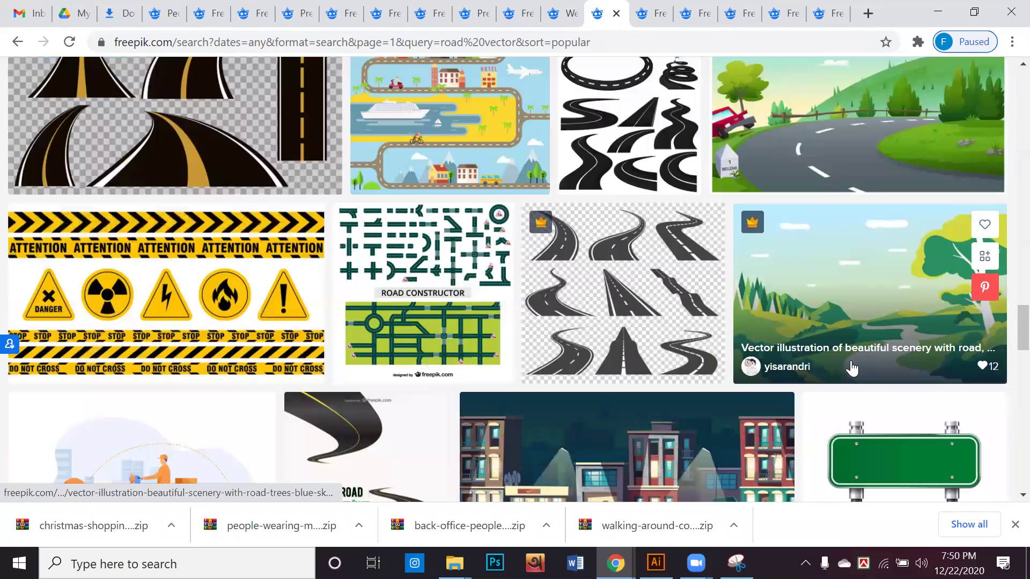
{"action": "scroll", "coordinate": [854, 366], "scroll_direction": "down", "scroll_amount": 2}
{"action": "scroll", "coordinate": [855, 346], "scroll_direction": "down", "scroll_amount": 2}
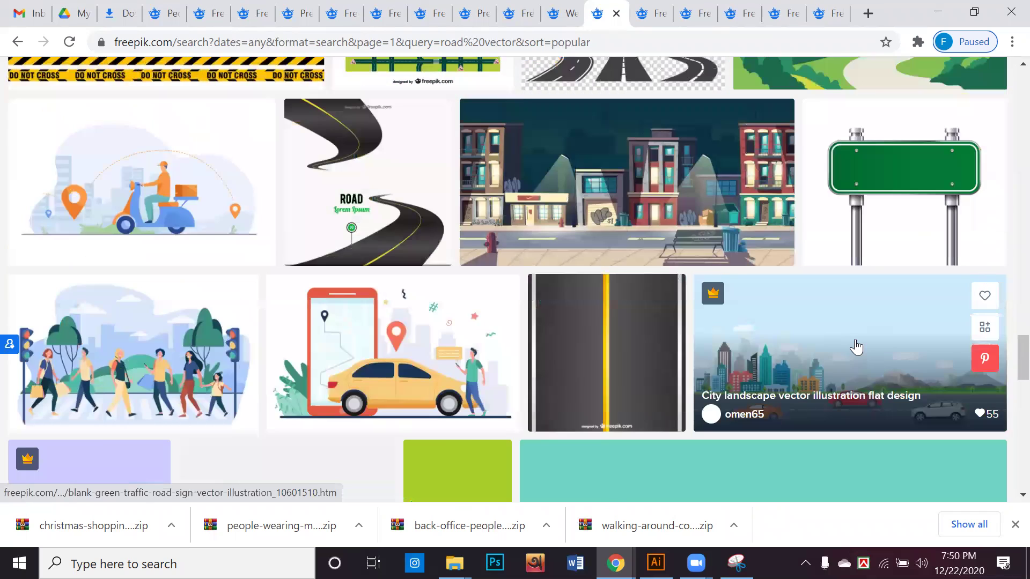
{"action": "scroll", "coordinate": [856, 349], "scroll_direction": "down", "scroll_amount": 1}
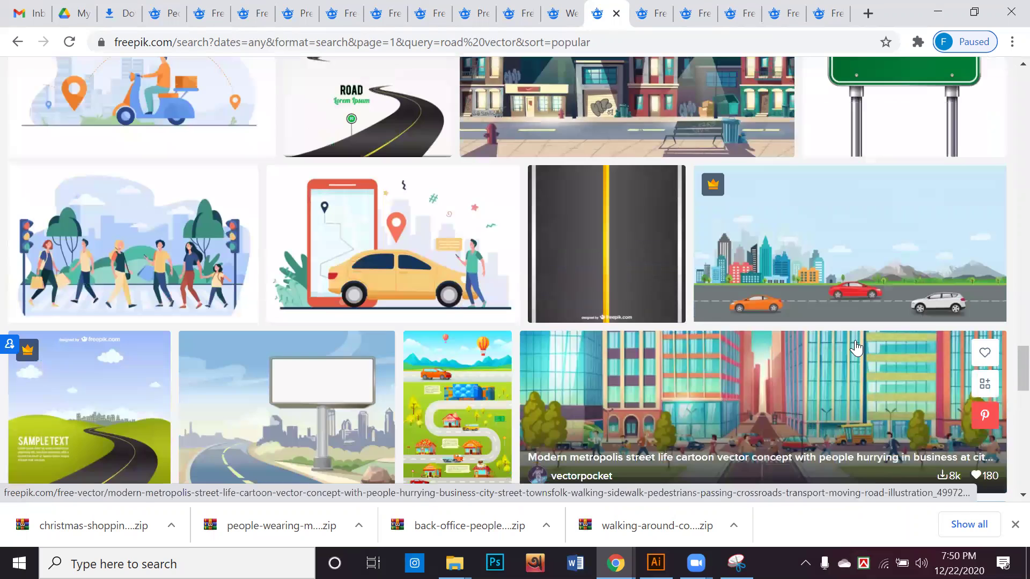
{"action": "scroll", "coordinate": [850, 354], "scroll_direction": "down", "scroll_amount": 1}
{"action": "scroll", "coordinate": [833, 358], "scroll_direction": "down", "scroll_amount": 1}
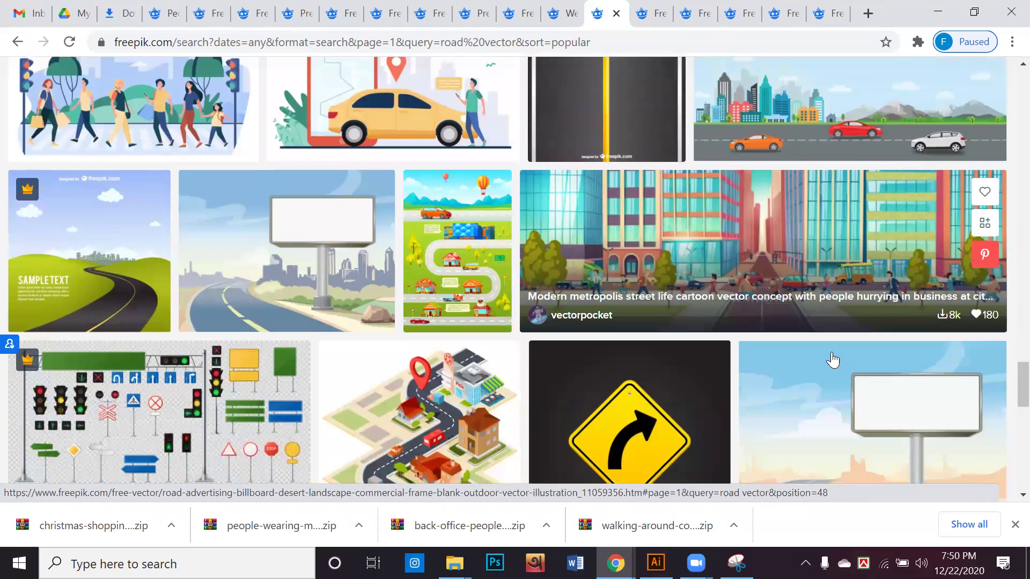
{"action": "scroll", "coordinate": [833, 358], "scroll_direction": "down", "scroll_amount": 4}
{"action": "scroll", "coordinate": [831, 358], "scroll_direction": "down", "scroll_amount": 4}
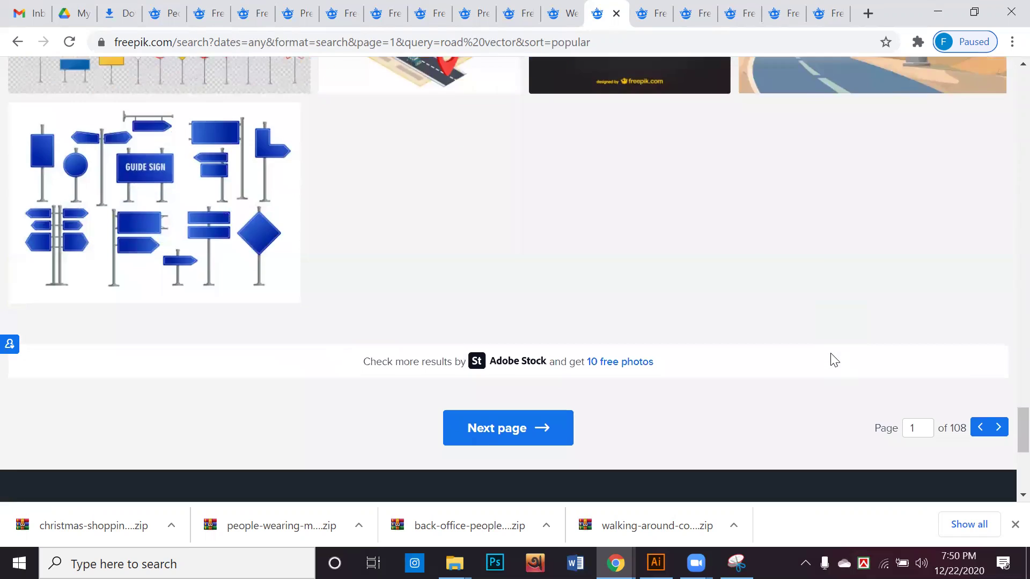
Step: Go to page 2 of the results and open the "Modern bank branch with currency exchange rates" illustration in a new tab
{"action": "left_click", "coordinate": [999, 319]}
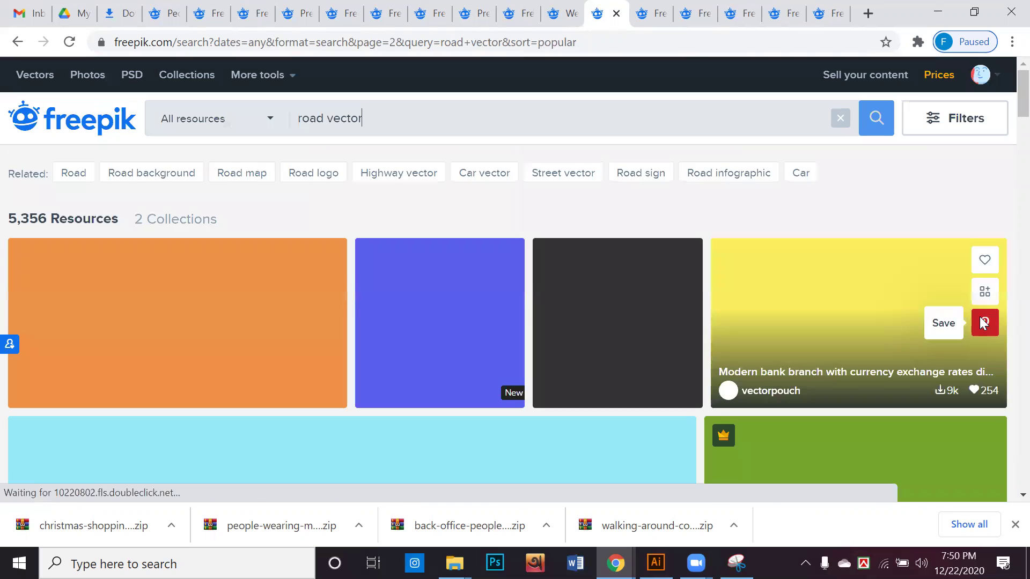
{"action": "scroll", "coordinate": [979, 322], "scroll_direction": "down", "scroll_amount": 3}
{"action": "scroll", "coordinate": [980, 322], "scroll_direction": "down", "scroll_amount": 1}
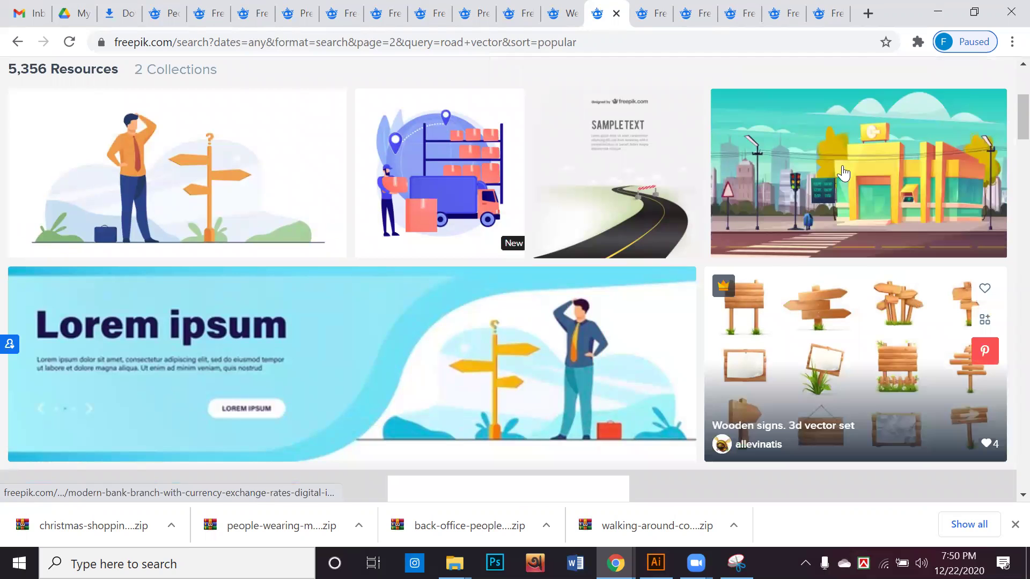
{"action": "right_click", "coordinate": [794, 161]}
{"action": "left_click", "coordinate": [865, 178]}
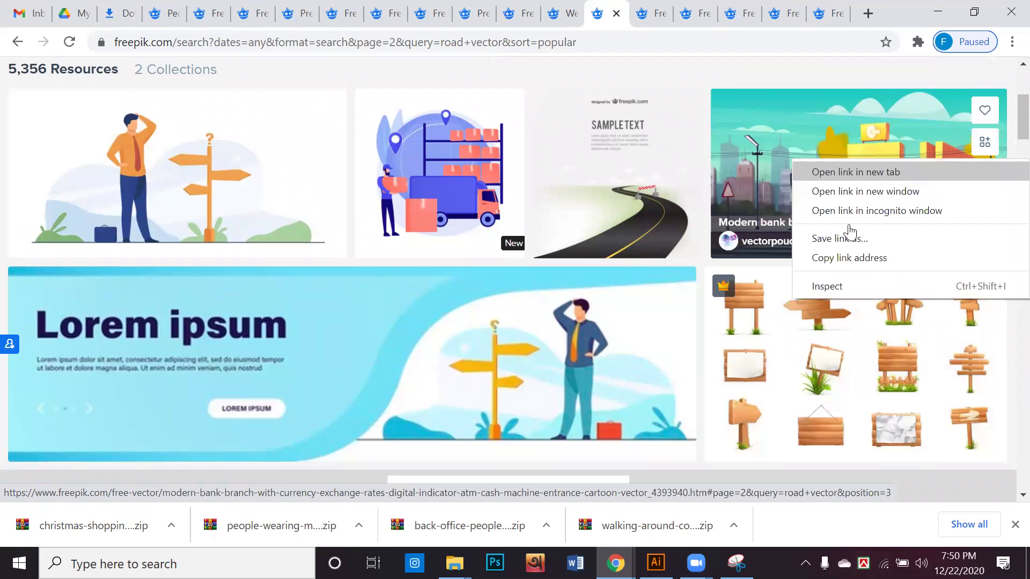
Step: Examine the road vector results on page 2 for usable road backgrounds, including the illustration of masked runners outdoors
{"action": "scroll", "coordinate": [837, 240], "scroll_direction": "down", "scroll_amount": 5}
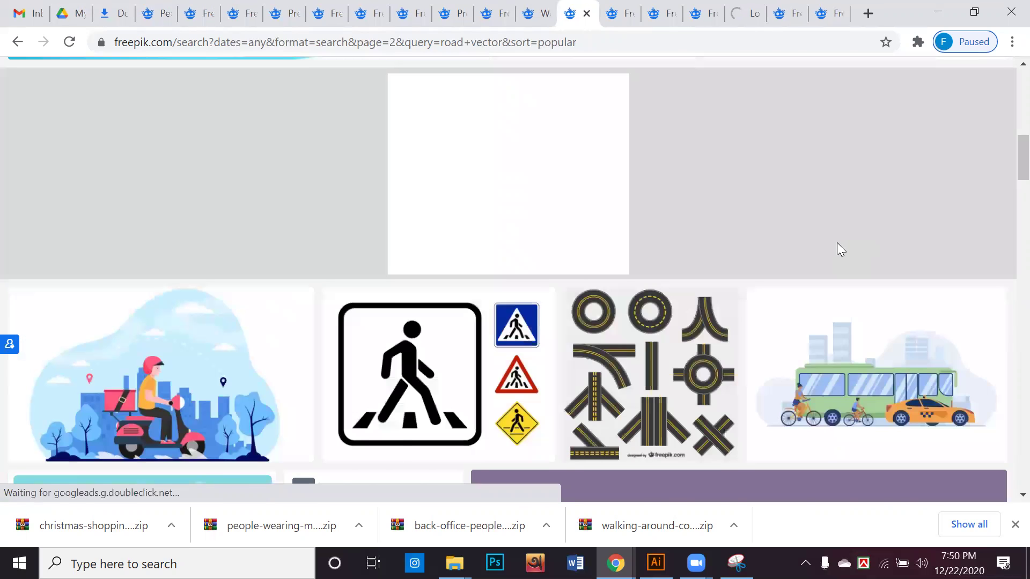
{"action": "scroll", "coordinate": [837, 247], "scroll_direction": "down", "scroll_amount": 4}
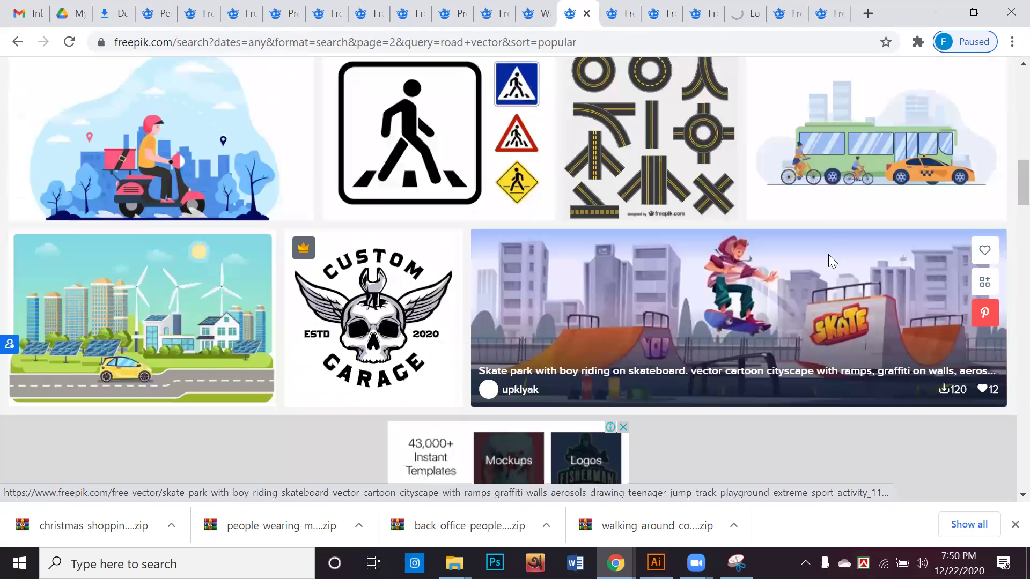
{"action": "scroll", "coordinate": [823, 257], "scroll_direction": "down", "scroll_amount": 8}
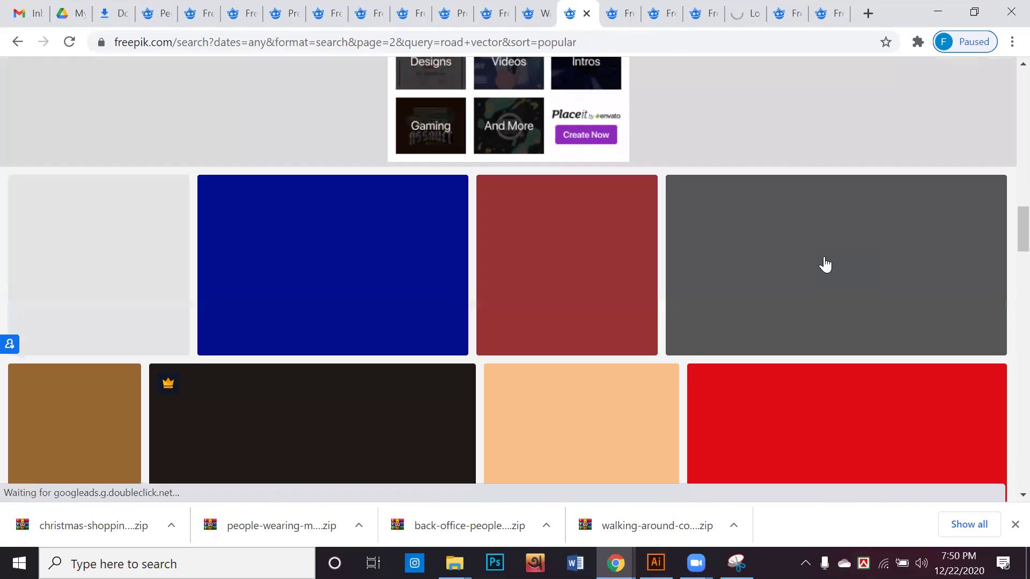
{"action": "scroll", "coordinate": [825, 264], "scroll_direction": "down", "scroll_amount": 3}
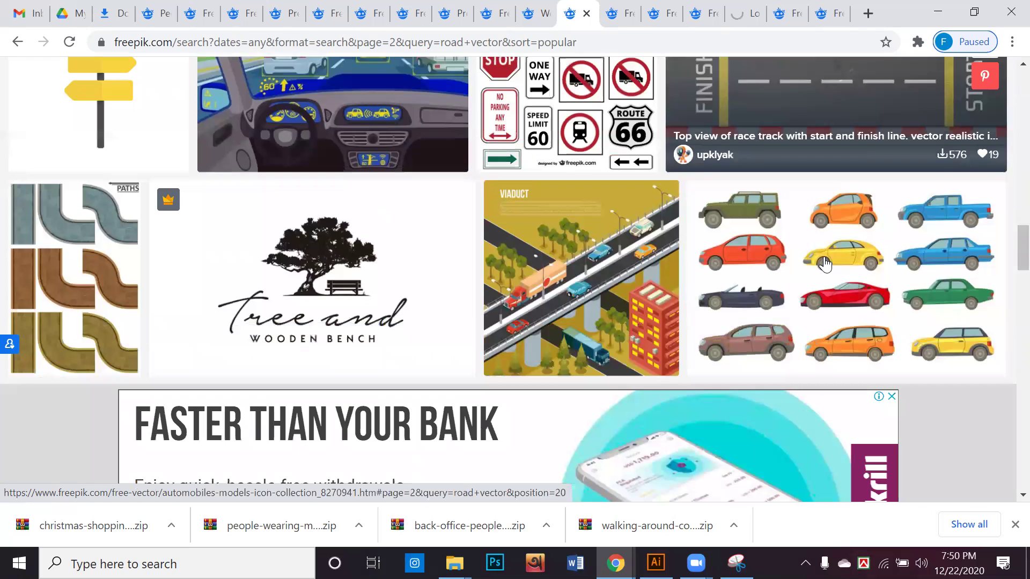
{"action": "scroll", "coordinate": [825, 265], "scroll_direction": "down", "scroll_amount": 8}
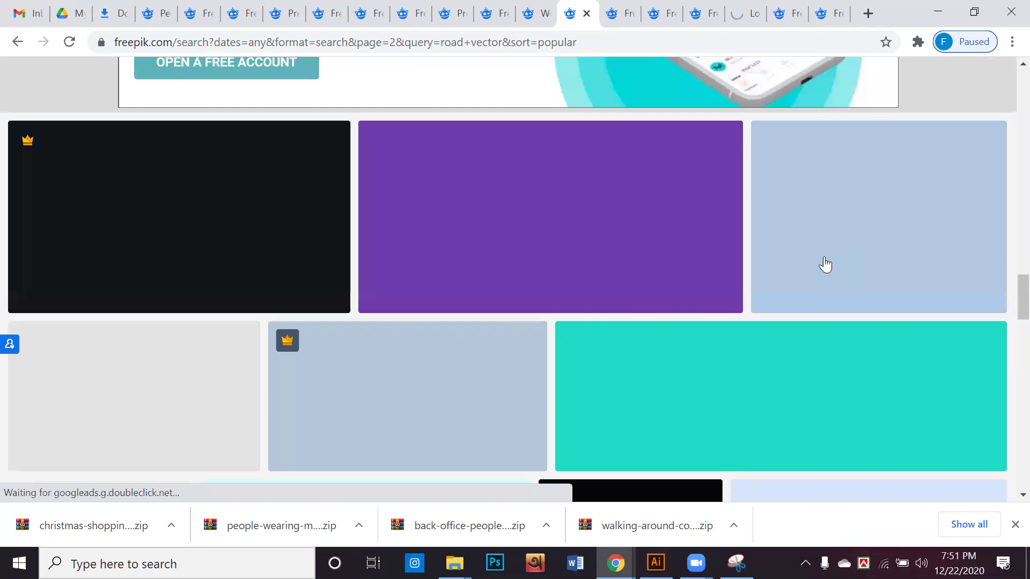
{"action": "scroll", "coordinate": [825, 264], "scroll_direction": "up", "scroll_amount": 1}
{"action": "scroll", "coordinate": [825, 264], "scroll_direction": "down", "scroll_amount": 3}
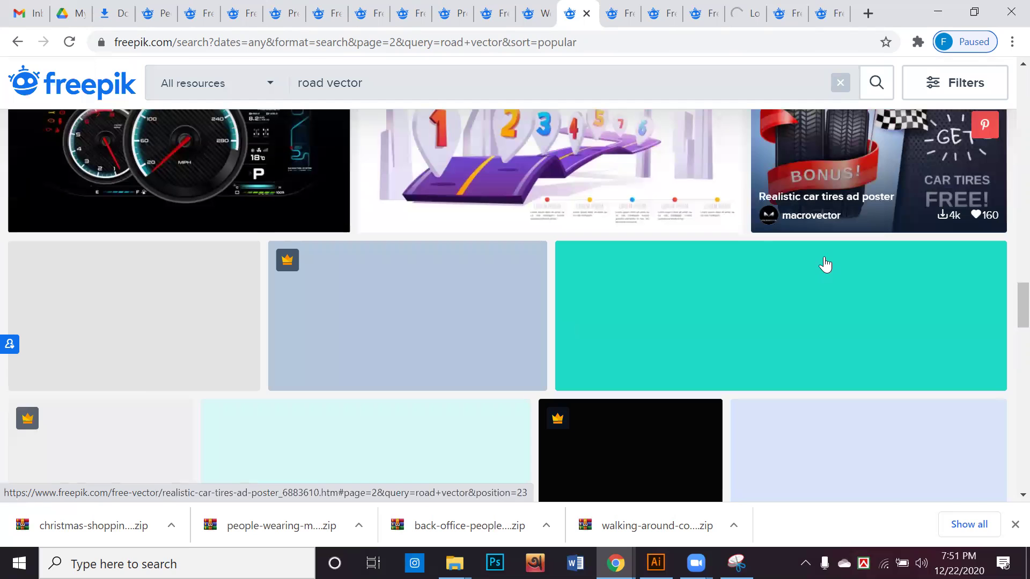
{"action": "scroll", "coordinate": [825, 264], "scroll_direction": "down", "scroll_amount": 9}
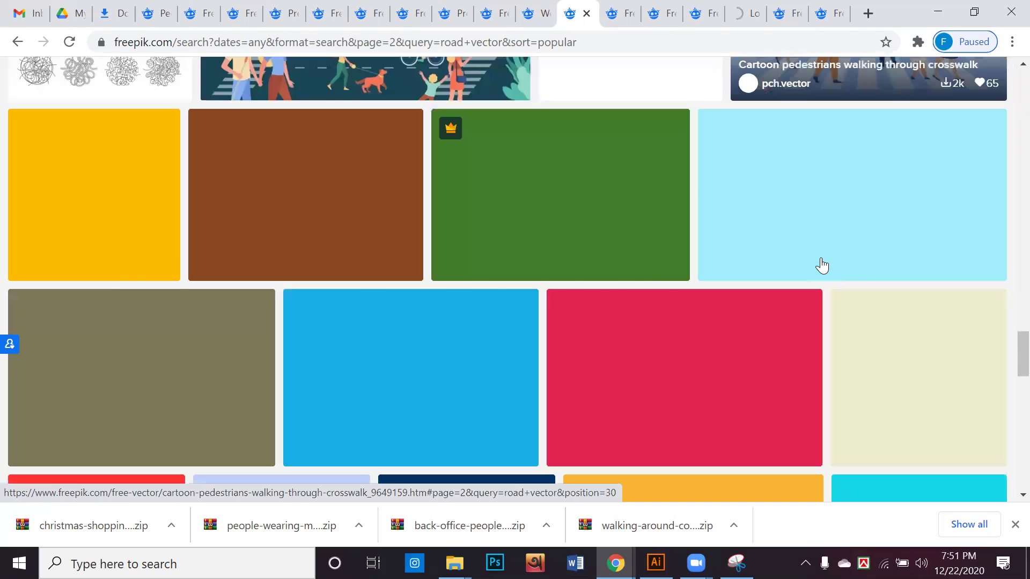
{"action": "scroll", "coordinate": [822, 264], "scroll_direction": "up", "scroll_amount": 3}
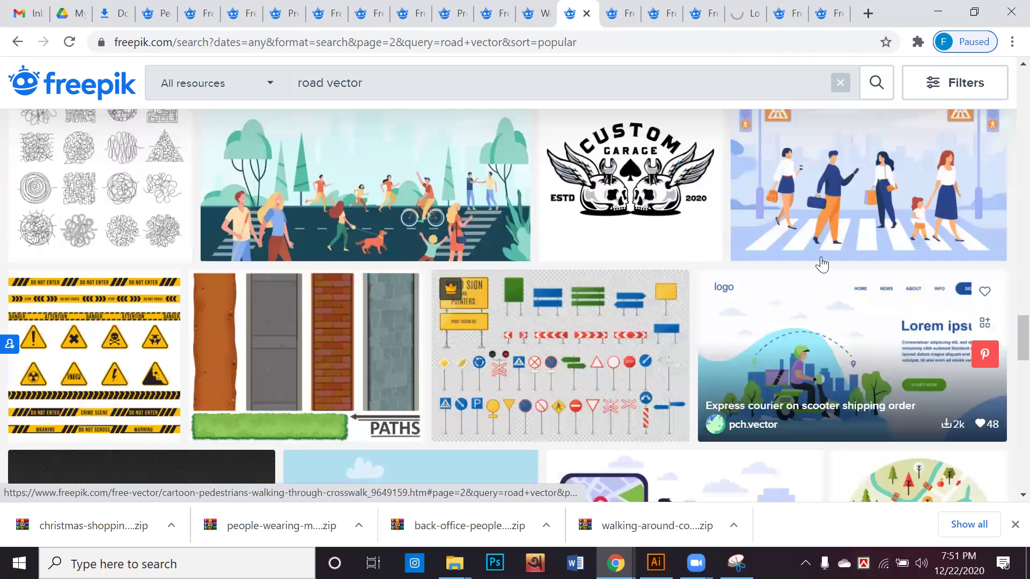
{"action": "scroll", "coordinate": [822, 264], "scroll_direction": "down", "scroll_amount": 4}
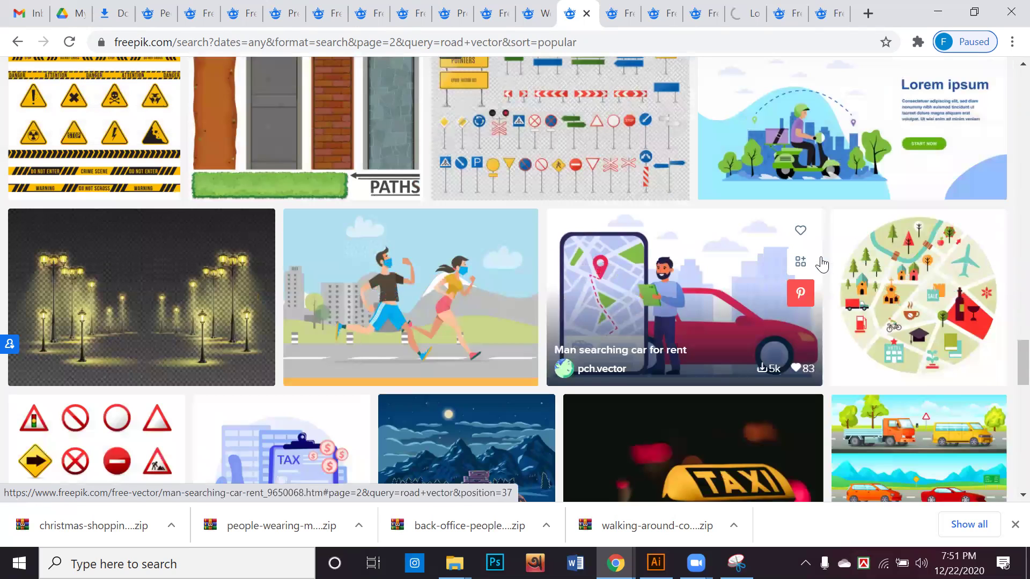
{"action": "scroll", "coordinate": [822, 265], "scroll_direction": "down", "scroll_amount": 1}
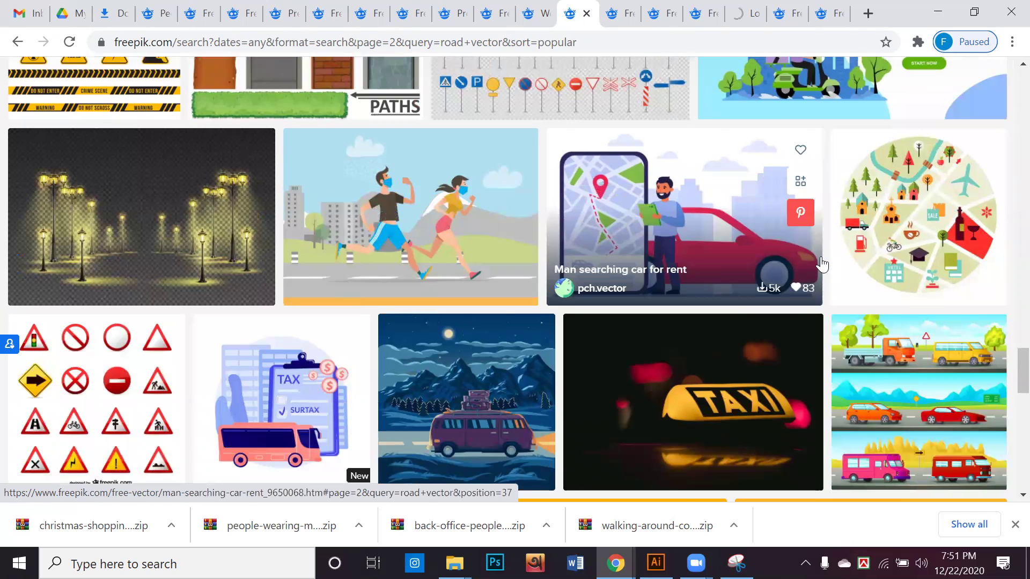
{"action": "scroll", "coordinate": [822, 264], "scroll_direction": "down", "scroll_amount": 2}
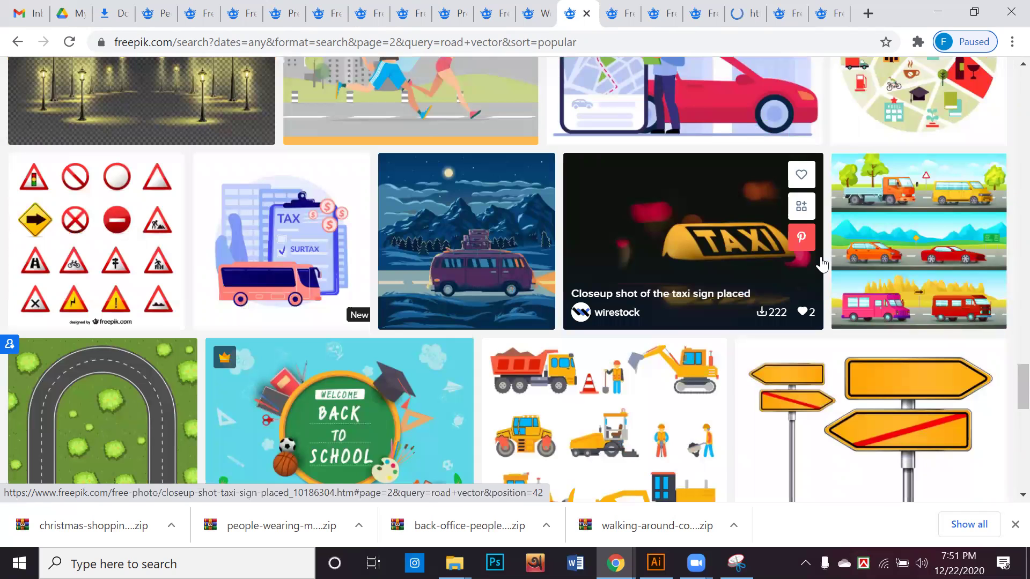
{"action": "scroll", "coordinate": [822, 264], "scroll_direction": "up", "scroll_amount": 1}
{"action": "scroll", "coordinate": [579, 206], "scroll_direction": "up", "scroll_amount": 2}
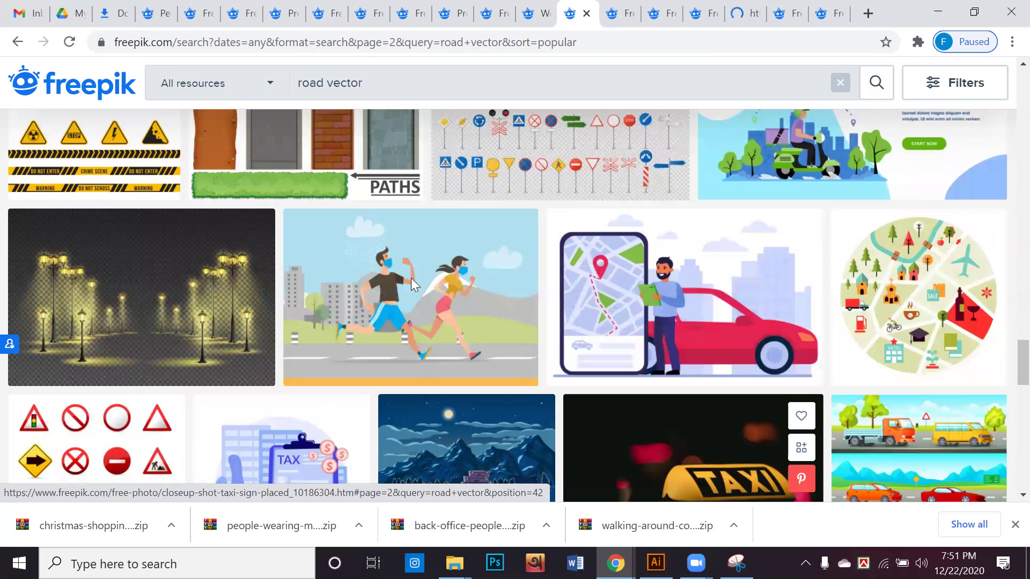
{"action": "mouse_move", "coordinate": [412, 280]}
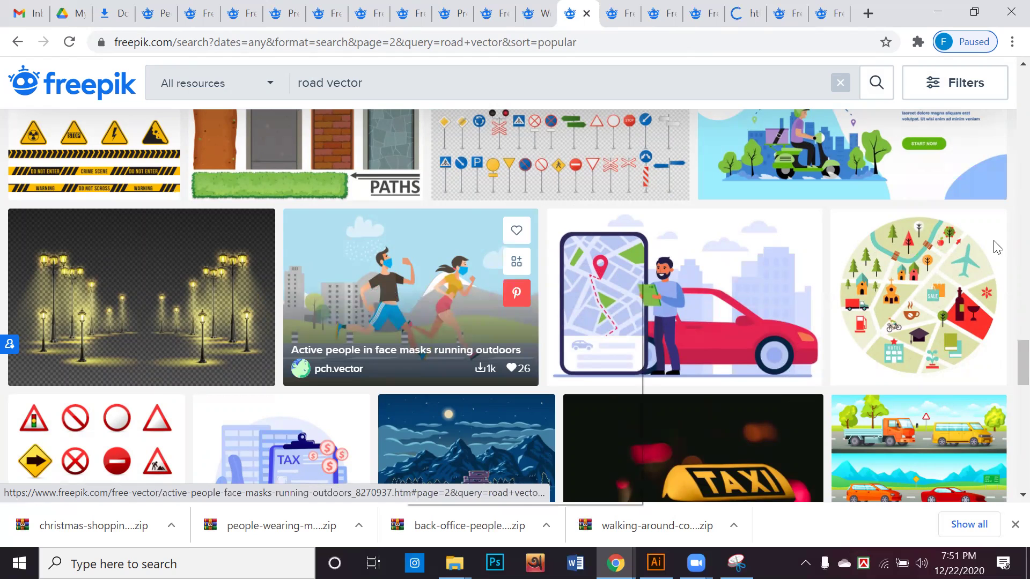
Step: Open the "Active people in face masks running outdoors" illustration in a new tab and look through the remaining road vector results on page 2
{"action": "right_click", "coordinate": [405, 275]}
{"action": "scroll", "coordinate": [951, 348], "scroll_direction": "up", "scroll_amount": 5}
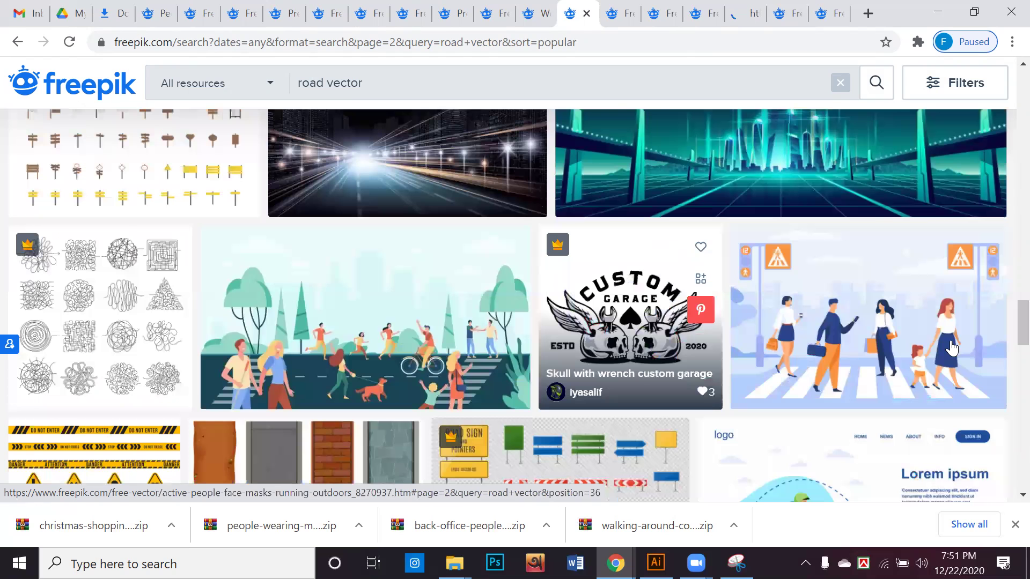
{"action": "scroll", "coordinate": [898, 335], "scroll_direction": "down", "scroll_amount": 3}
{"action": "scroll", "coordinate": [773, 333], "scroll_direction": "down", "scroll_amount": 6}
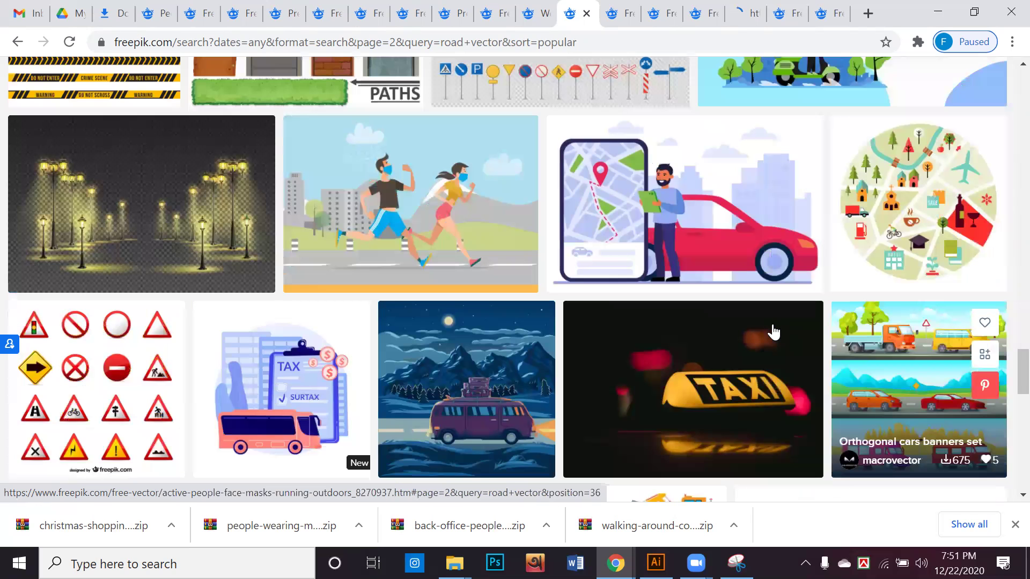
{"action": "scroll", "coordinate": [773, 333], "scroll_direction": "down", "scroll_amount": 2}
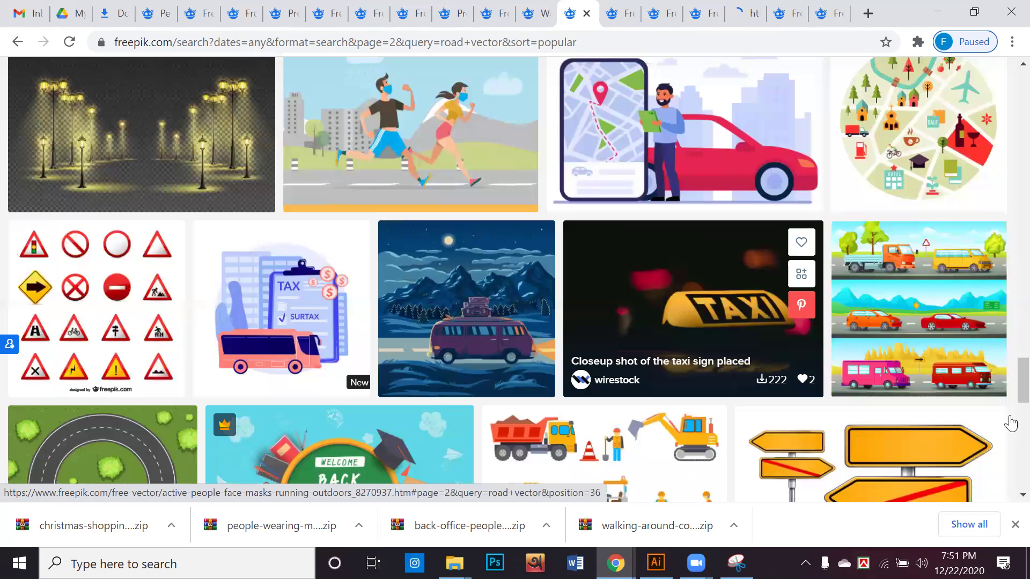
{"action": "scroll", "coordinate": [1008, 386], "scroll_direction": "down", "scroll_amount": 5}
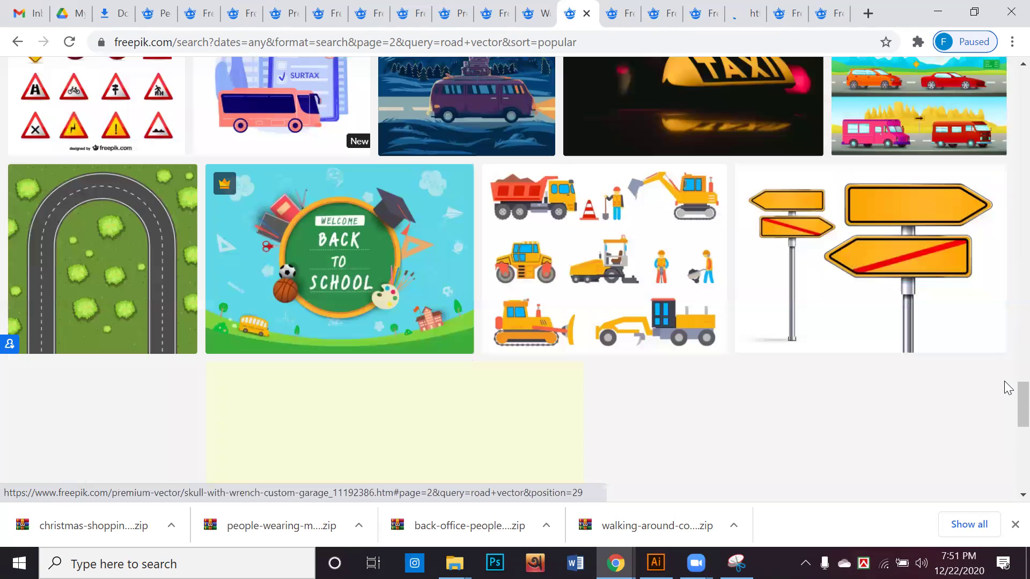
{"action": "scroll", "coordinate": [445, 245], "scroll_direction": "down", "scroll_amount": 6}
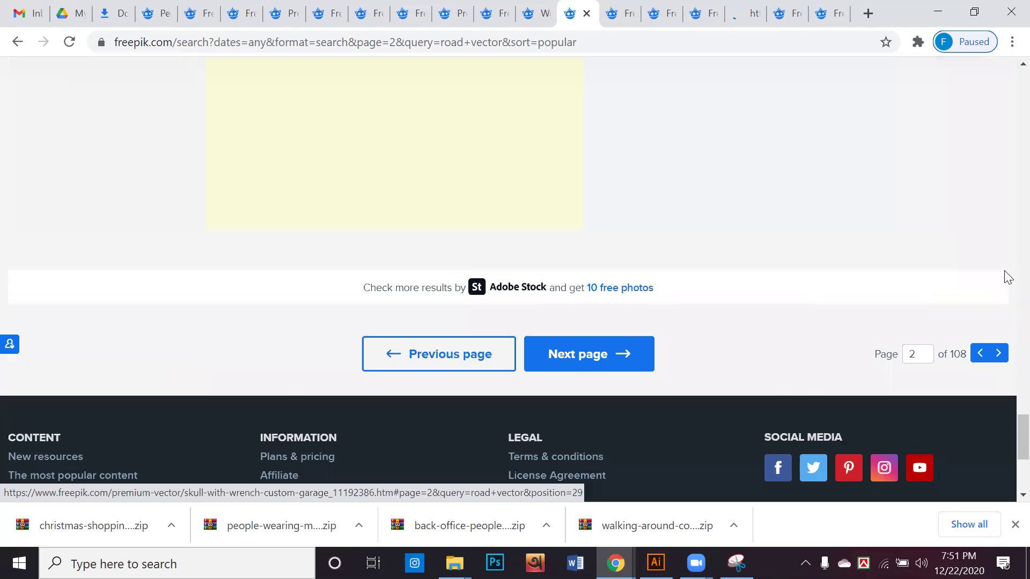
{"action": "scroll", "coordinate": [1004, 271], "scroll_direction": "down", "scroll_amount": 3}
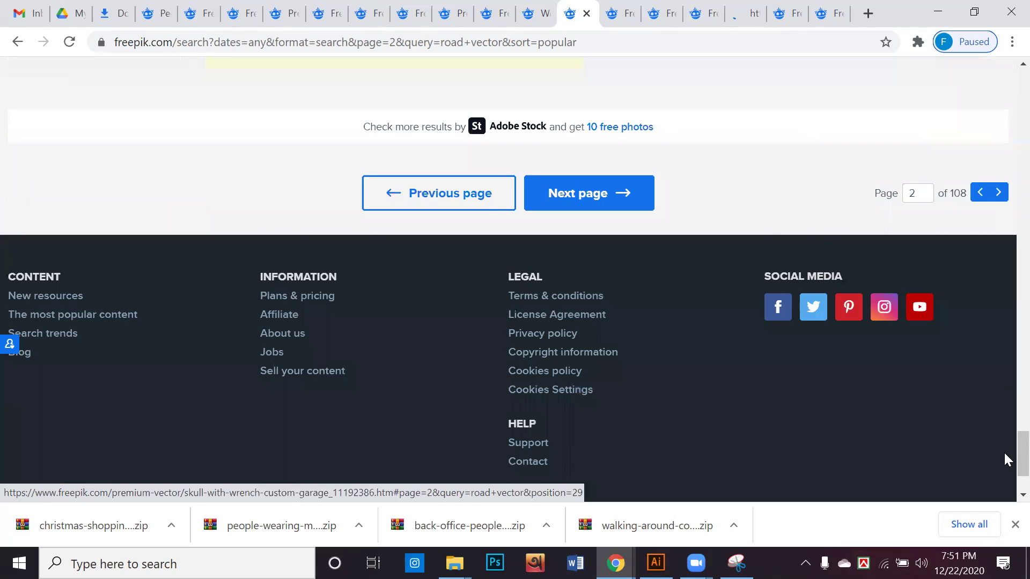
{"action": "scroll", "coordinate": [1004, 454], "scroll_direction": "down", "scroll_amount": 2}
{"action": "scroll", "coordinate": [1005, 445], "scroll_direction": "down", "scroll_amount": 1}
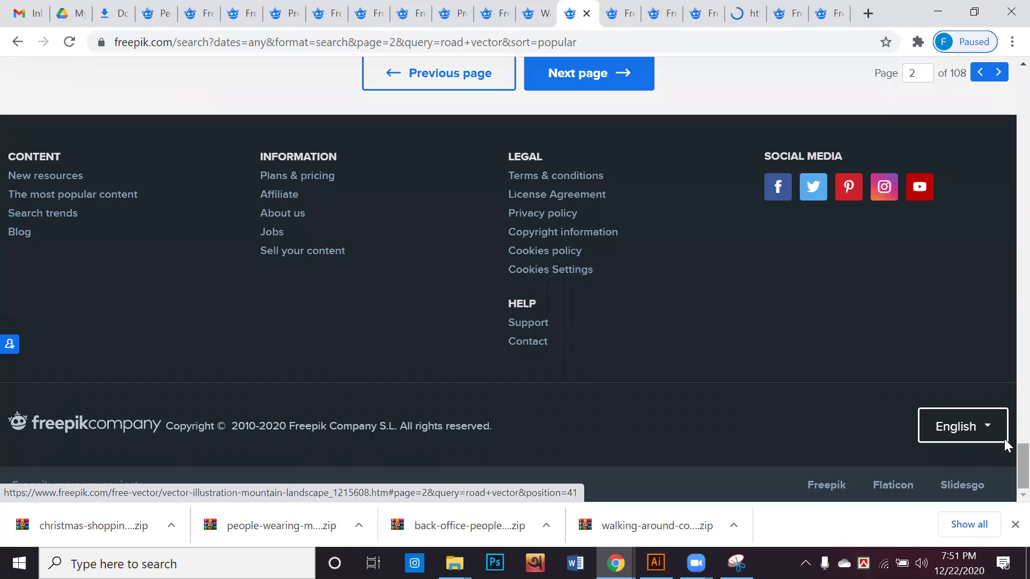
{"action": "scroll", "coordinate": [1004, 435], "scroll_direction": "up", "scroll_amount": 6}
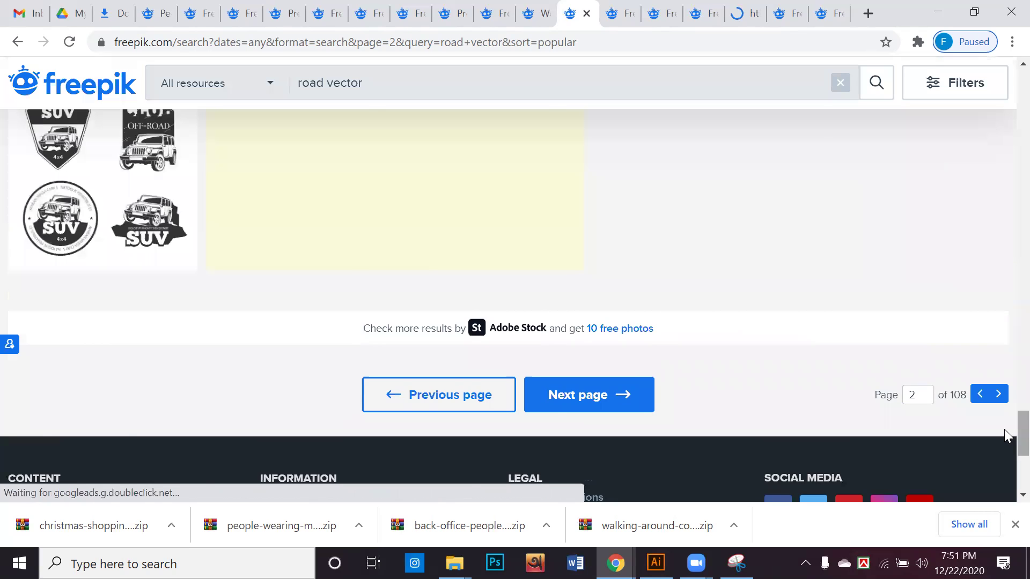
{"action": "scroll", "coordinate": [1005, 436], "scroll_direction": "up", "scroll_amount": 6}
{"action": "scroll", "coordinate": [977, 345], "scroll_direction": "up", "scroll_amount": 4}
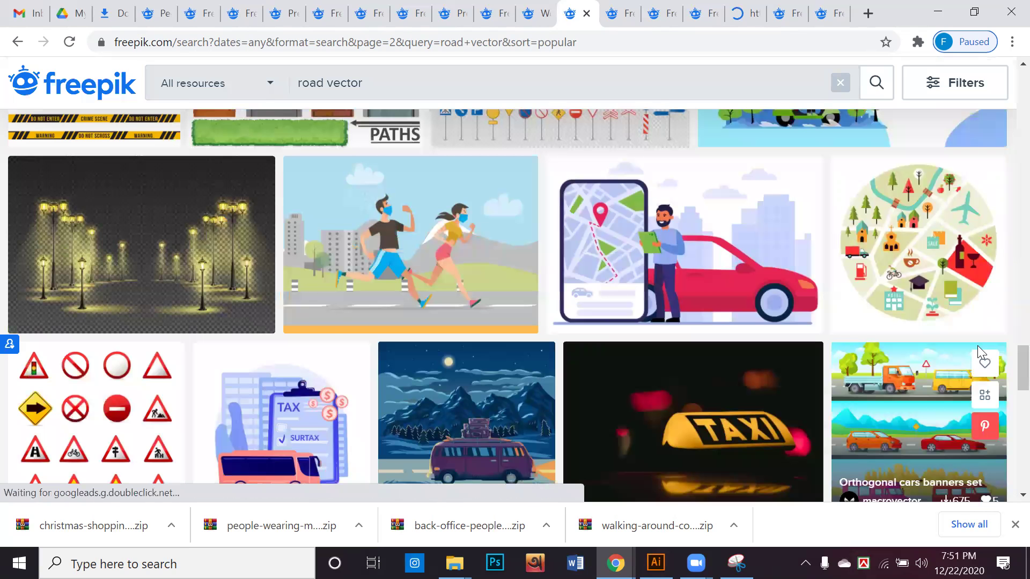
{"action": "scroll", "coordinate": [978, 345], "scroll_direction": "up", "scroll_amount": 4}
{"action": "scroll", "coordinate": [977, 353], "scroll_direction": "up", "scroll_amount": 3}
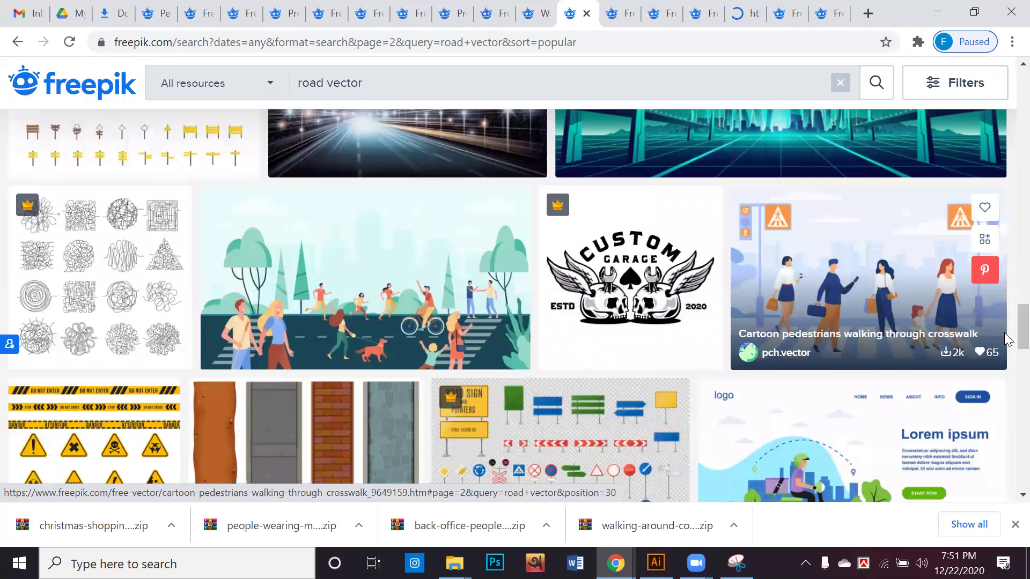
Step: Replace "road" with "corona" in the search query and search all resources for "corona vector"
{"action": "scroll", "coordinate": [793, 236], "scroll_direction": "up", "scroll_amount": 20}
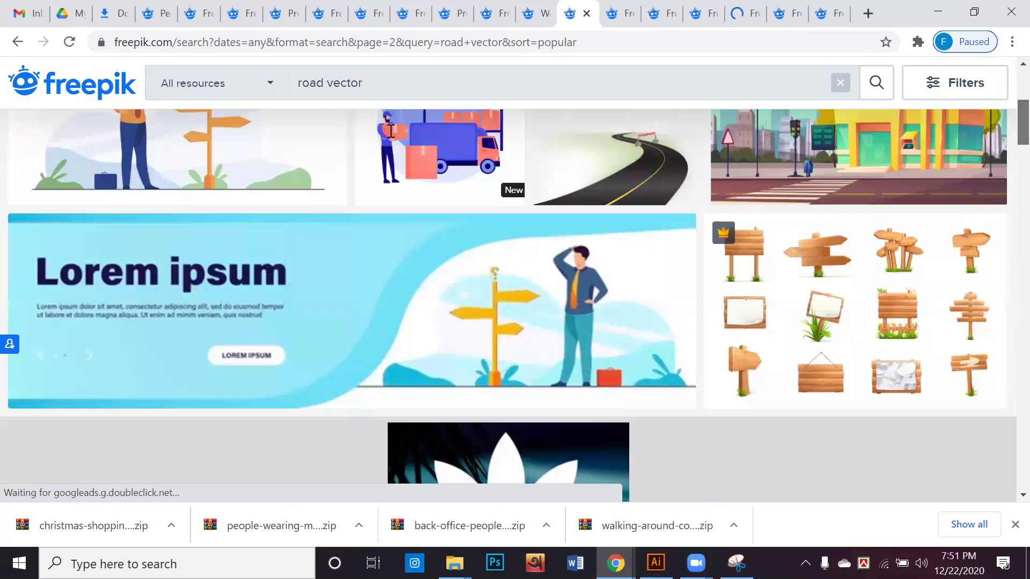
{"action": "left_click_drag", "start_coordinate": [379, 115], "coordinate": [299, 118]}
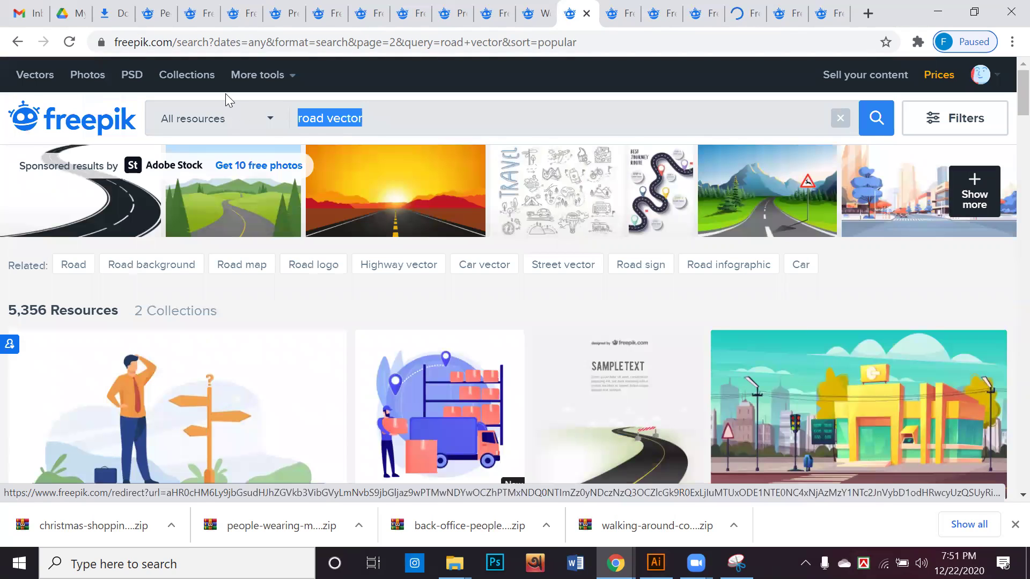
{"action": "left_click", "coordinate": [319, 118]}
{"action": "key", "text": "ctrl+shift+Left"}
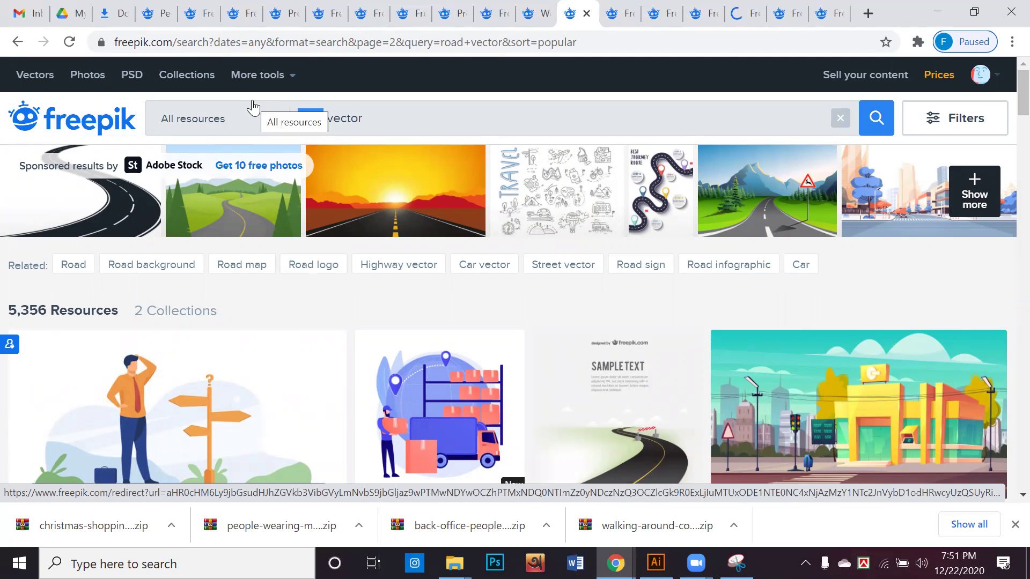
{"action": "type", "text": "cor"}
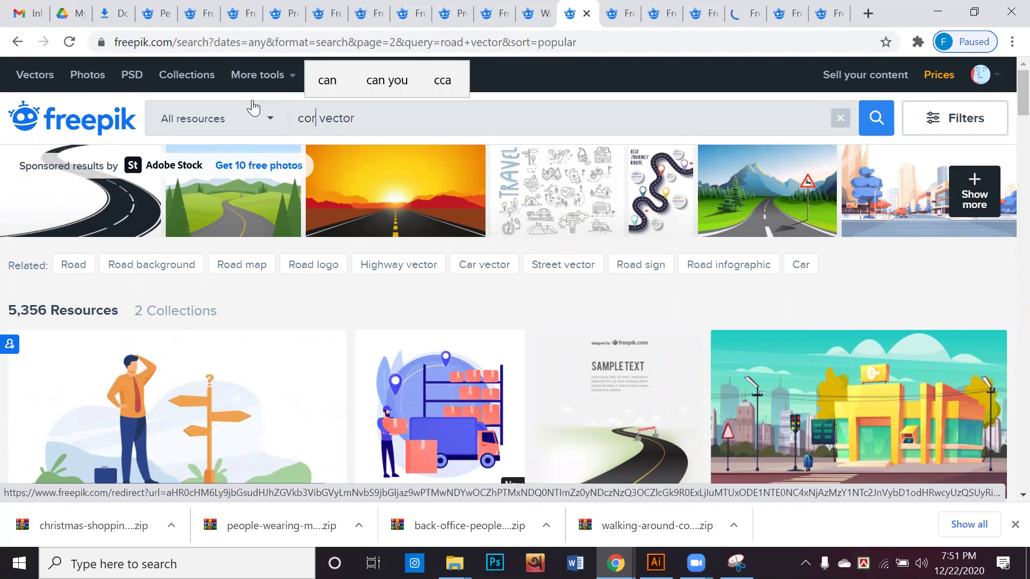
{"action": "type", "text": "ona"}
{"action": "key", "text": "Return"}
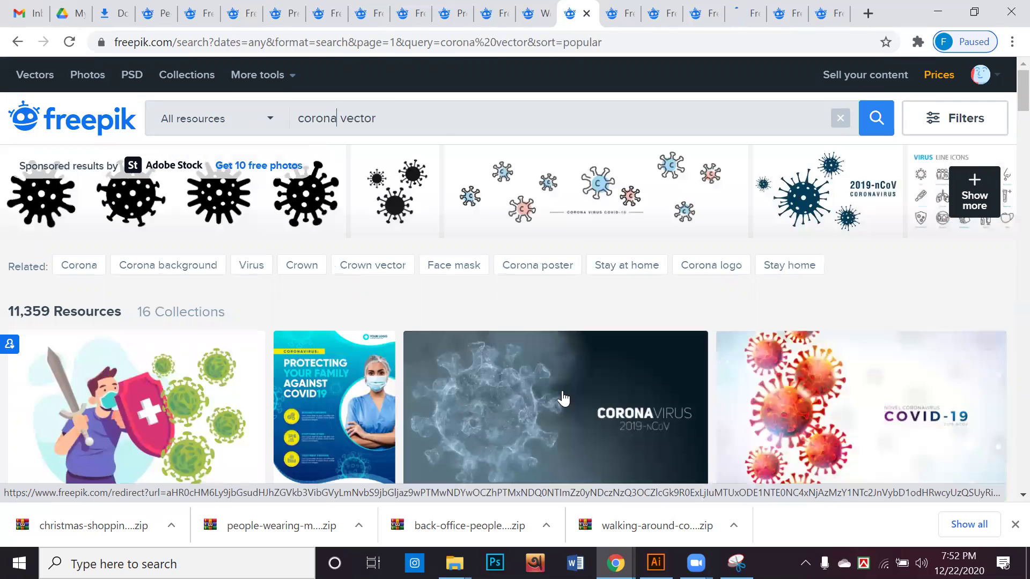
Step: Open the white-background "Covid-19. coronavirus outbreak design with falling vir..." illustration from the first results in a new tab
{"action": "scroll", "coordinate": [562, 399], "scroll_direction": "down", "scroll_amount": 1}
{"action": "scroll", "coordinate": [560, 396], "scroll_direction": "down", "scroll_amount": 4}
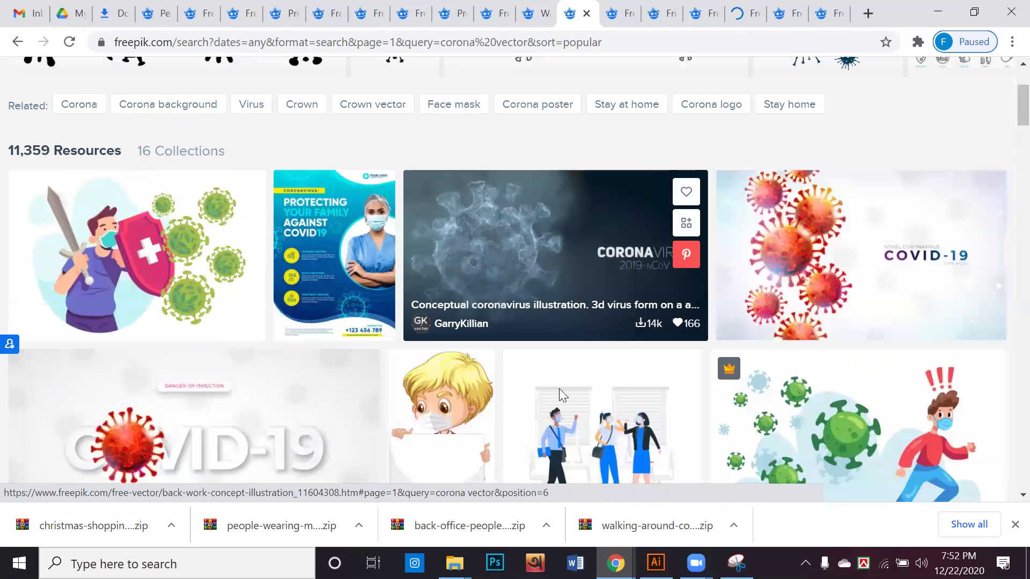
{"action": "scroll", "coordinate": [560, 390], "scroll_direction": "down", "scroll_amount": 3}
{"action": "scroll", "coordinate": [559, 389], "scroll_direction": "up", "scroll_amount": 3}
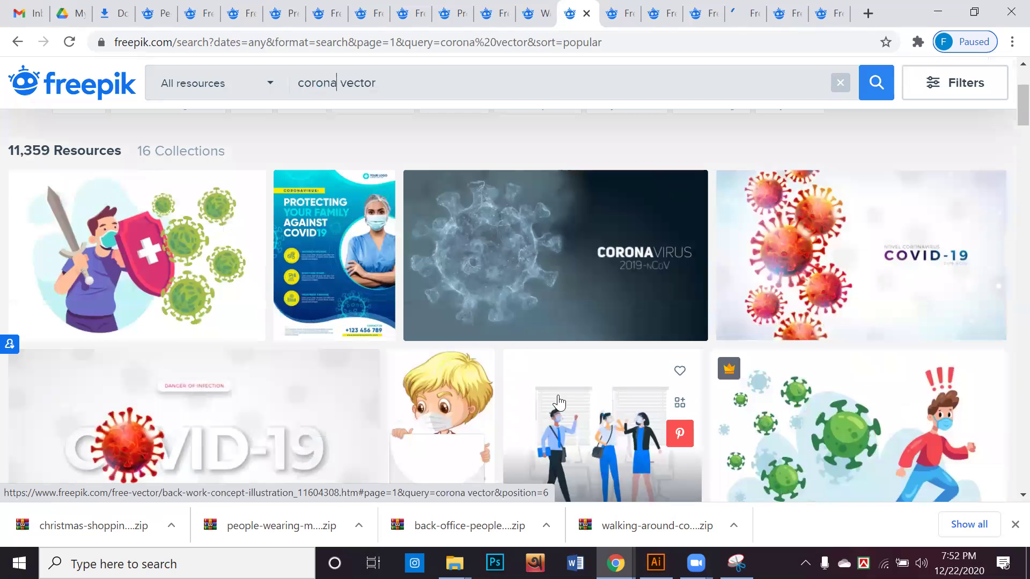
{"action": "scroll", "coordinate": [559, 401], "scroll_direction": "down", "scroll_amount": 2}
{"action": "scroll", "coordinate": [558, 403], "scroll_direction": "up", "scroll_amount": 3}
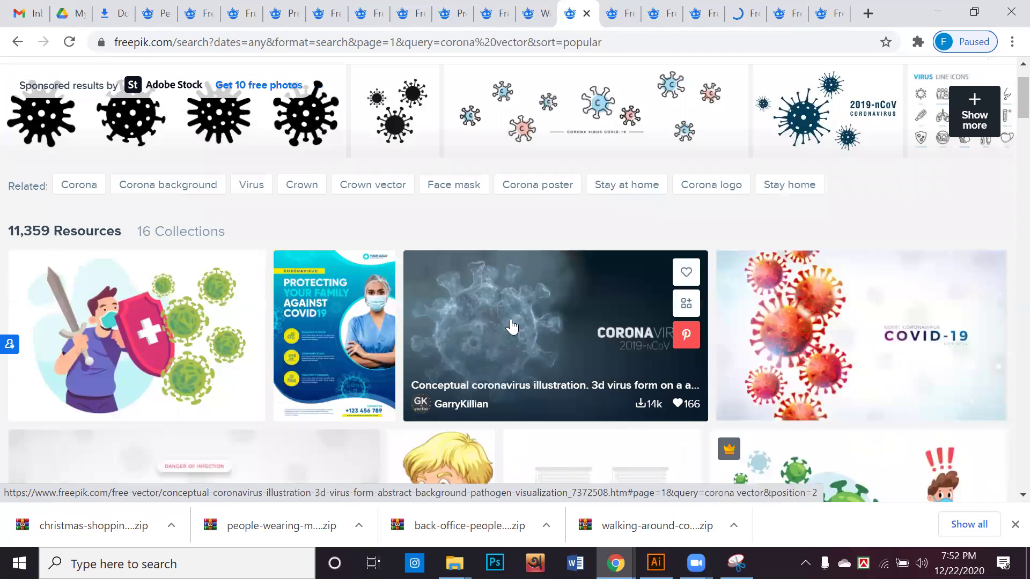
{"action": "scroll", "coordinate": [799, 244], "scroll_direction": "down", "scroll_amount": 2}
{"action": "right_click", "coordinate": [797, 237]}
{"action": "left_click", "coordinate": [800, 242]}
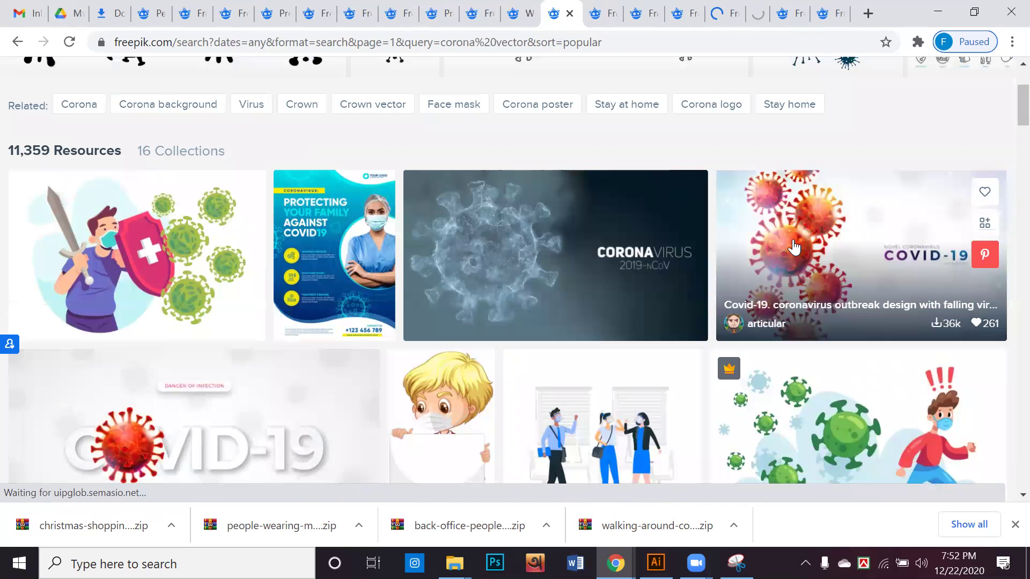
Step: Examine the corona vector results on page 1 for usable virus illustrations and people wearing masks
{"action": "scroll", "coordinate": [794, 247], "scroll_direction": "down", "scroll_amount": 6}
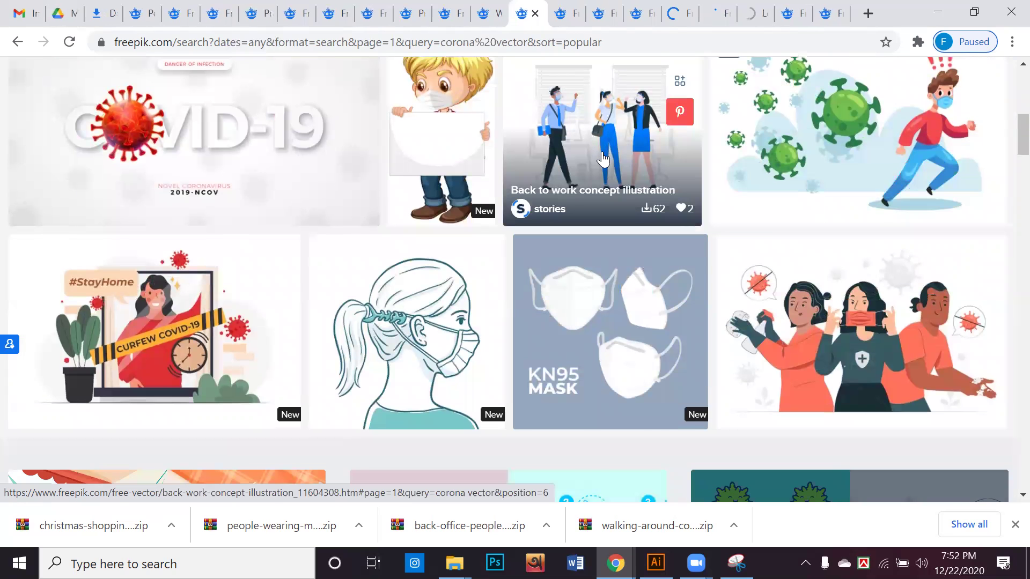
{"action": "scroll", "coordinate": [604, 157], "scroll_direction": "down", "scroll_amount": 3}
{"action": "scroll", "coordinate": [604, 159], "scroll_direction": "down", "scroll_amount": 2}
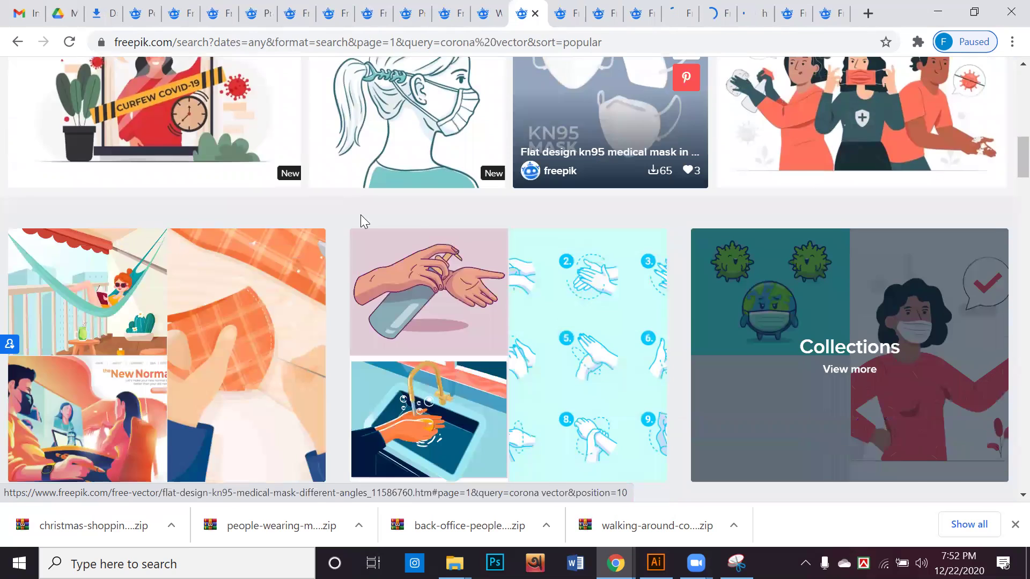
{"action": "scroll", "coordinate": [361, 221], "scroll_direction": "up", "scroll_amount": 8}
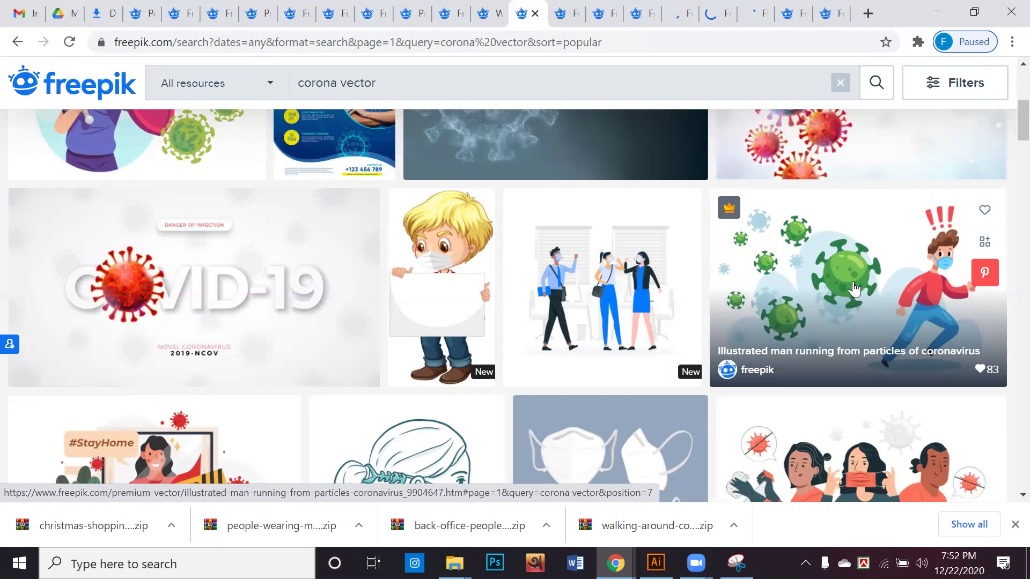
{"action": "scroll", "coordinate": [854, 288], "scroll_direction": "down", "scroll_amount": 3}
{"action": "scroll", "coordinate": [854, 284], "scroll_direction": "down", "scroll_amount": 5}
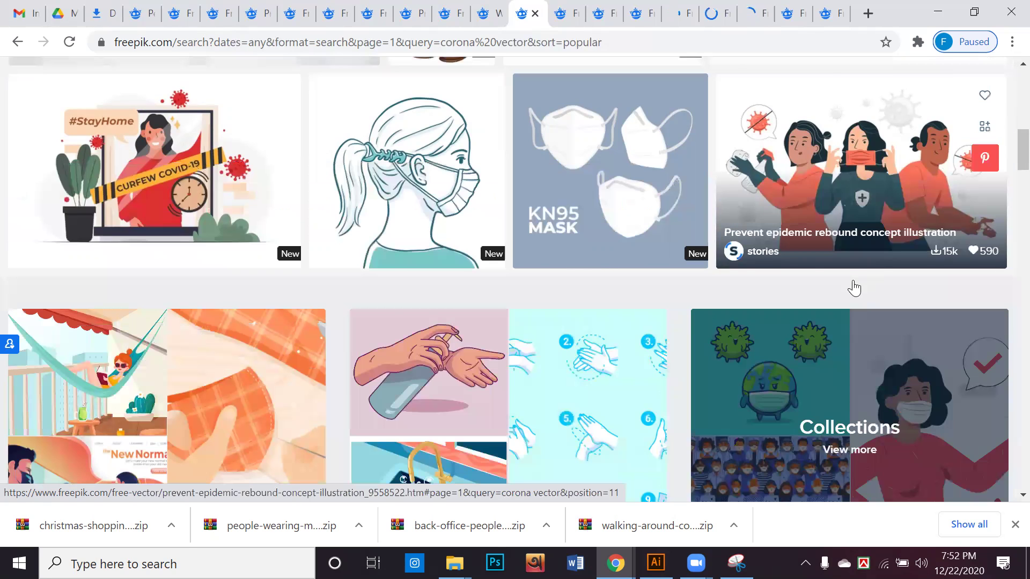
{"action": "scroll", "coordinate": [854, 290], "scroll_direction": "down", "scroll_amount": 5}
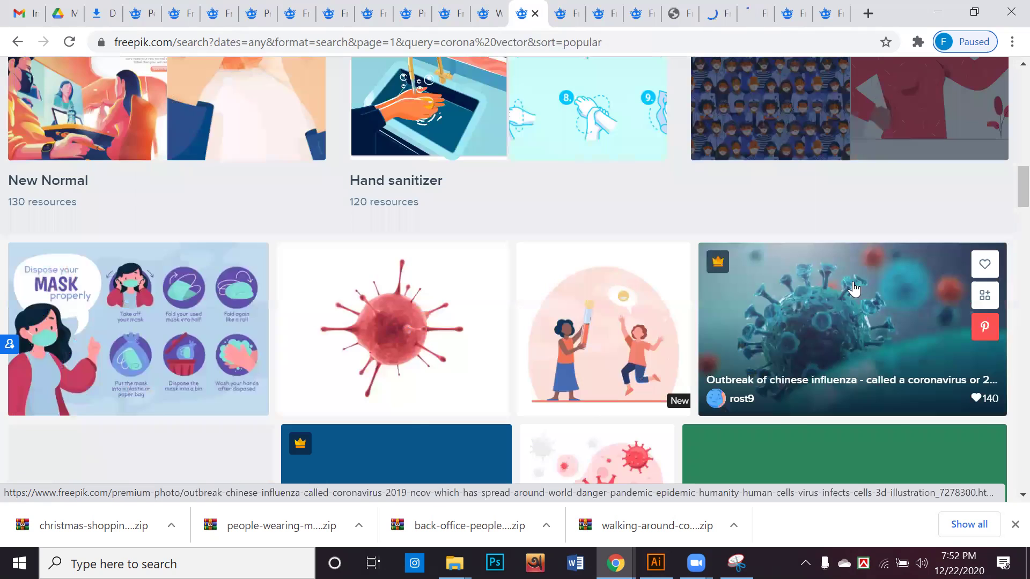
{"action": "scroll", "coordinate": [853, 289], "scroll_direction": "down", "scroll_amount": 2}
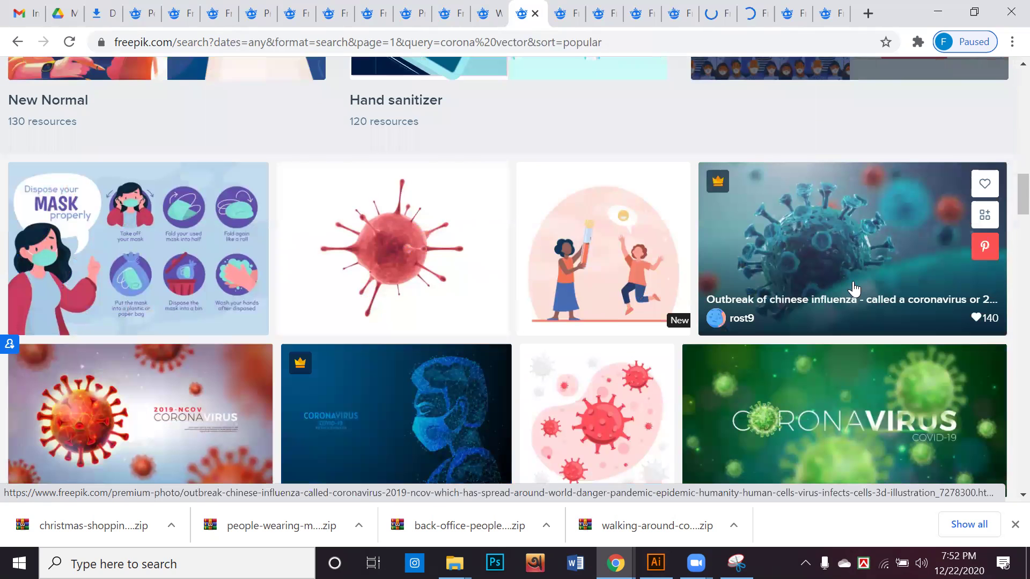
{"action": "scroll", "coordinate": [854, 290], "scroll_direction": "down", "scroll_amount": 3}
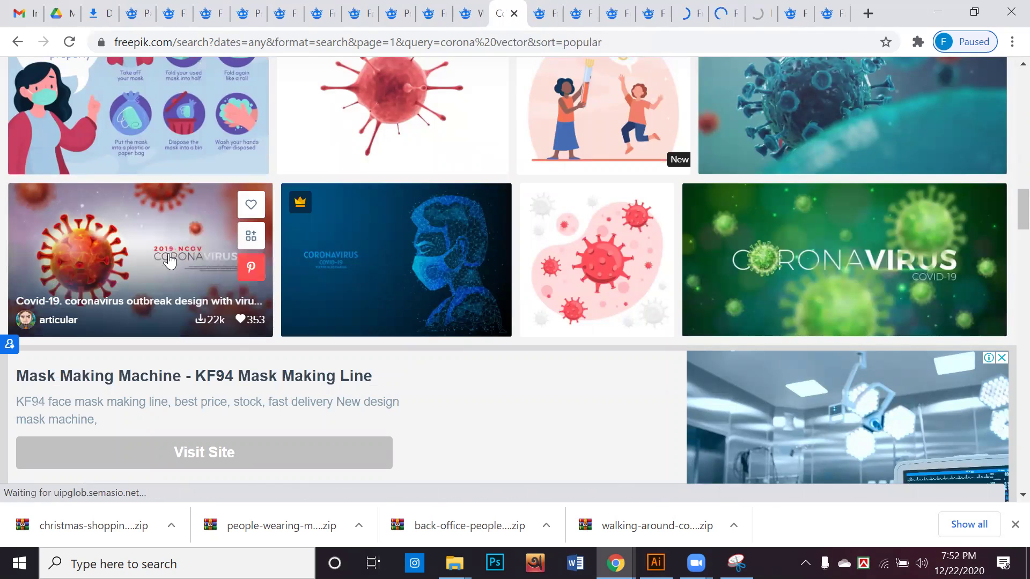
{"action": "scroll", "coordinate": [167, 246], "scroll_direction": "down", "scroll_amount": 5}
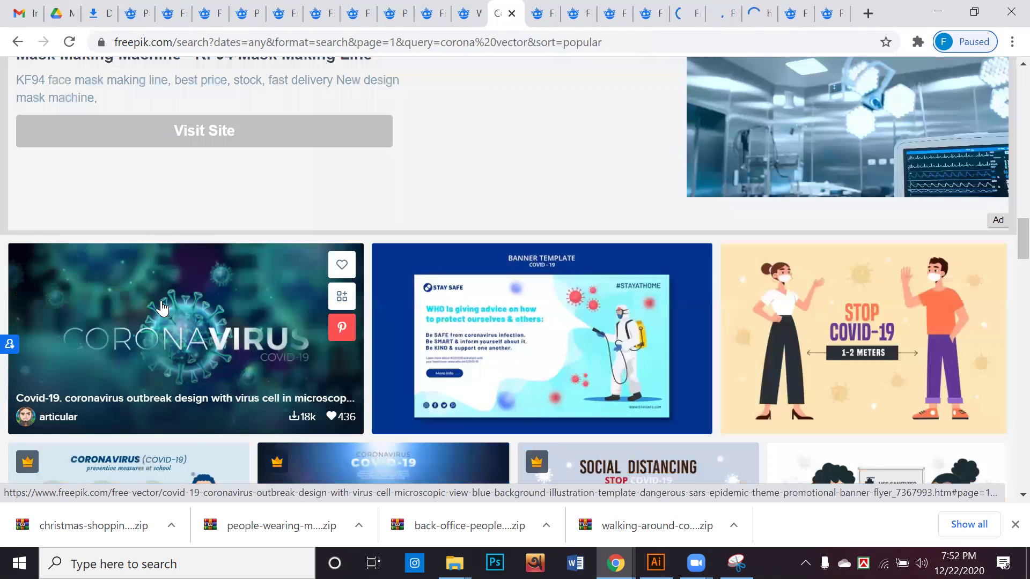
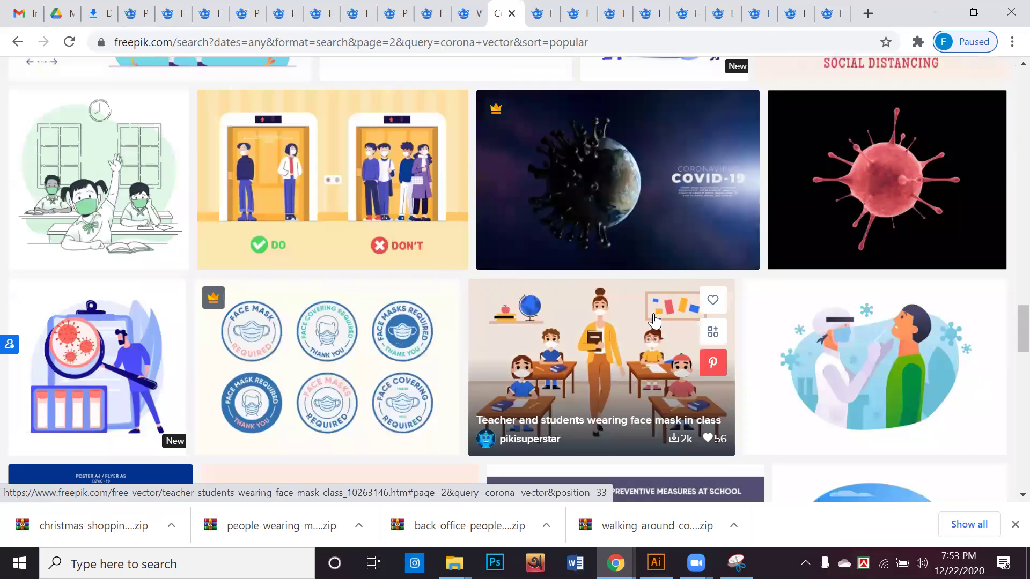
Step: Look through the corona vector results down to the end of page 2 for suitable virus and masked-people illustrations
{"action": "scroll", "coordinate": [654, 320], "scroll_direction": "down", "scroll_amount": 1}
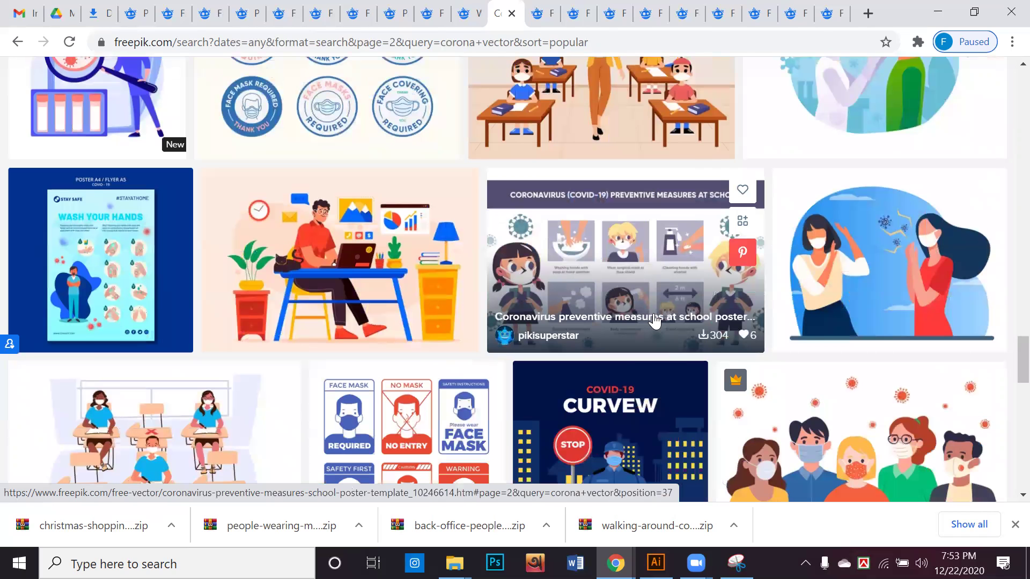
{"action": "scroll", "coordinate": [654, 321], "scroll_direction": "down", "scroll_amount": 2}
{"action": "scroll", "coordinate": [654, 320], "scroll_direction": "down", "scroll_amount": 4}
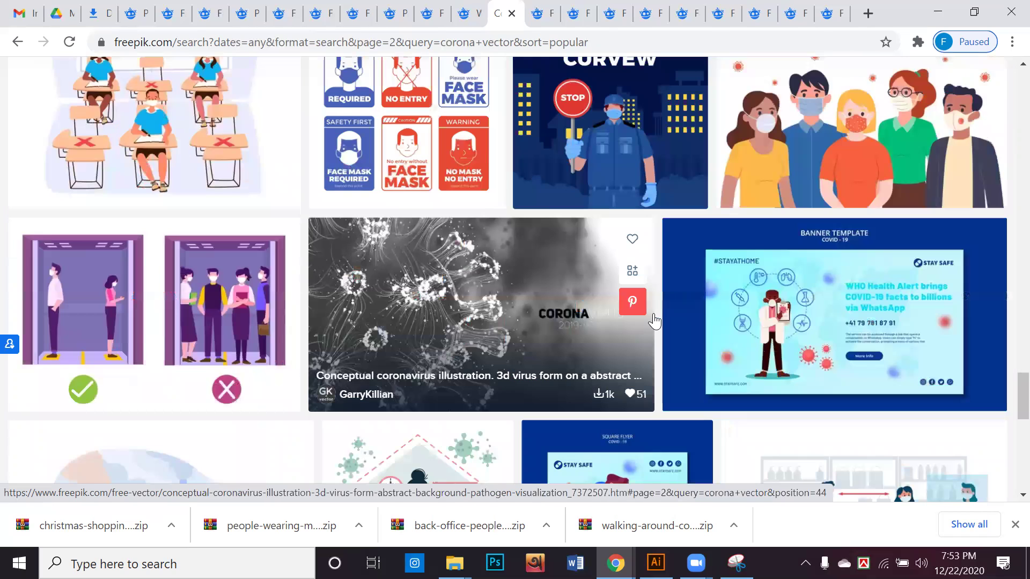
{"action": "scroll", "coordinate": [655, 320], "scroll_direction": "down", "scroll_amount": 2}
{"action": "scroll", "coordinate": [655, 315], "scroll_direction": "down", "scroll_amount": 6}
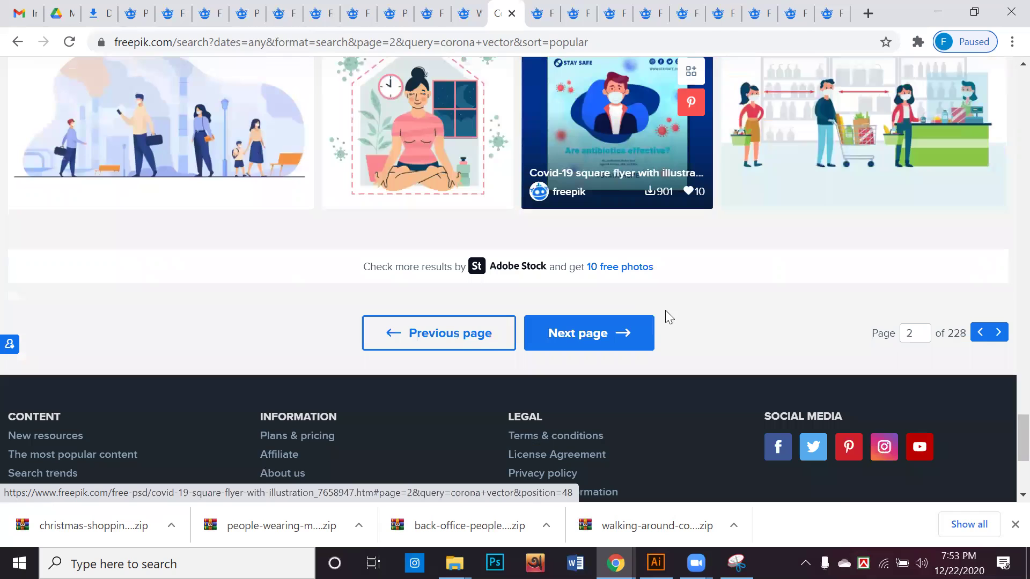
{"action": "scroll", "coordinate": [665, 310], "scroll_direction": "up", "scroll_amount": 2}
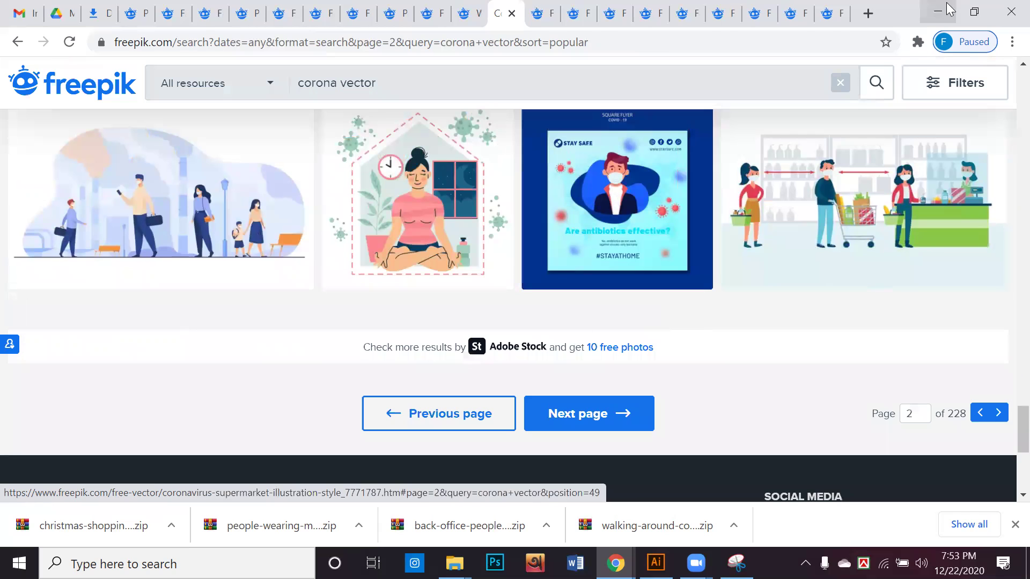
Step: Review the already opened pages of the yellow taxi city road, billboard street and town city street summer illustrations
{"action": "left_click", "coordinate": [531, 15]}
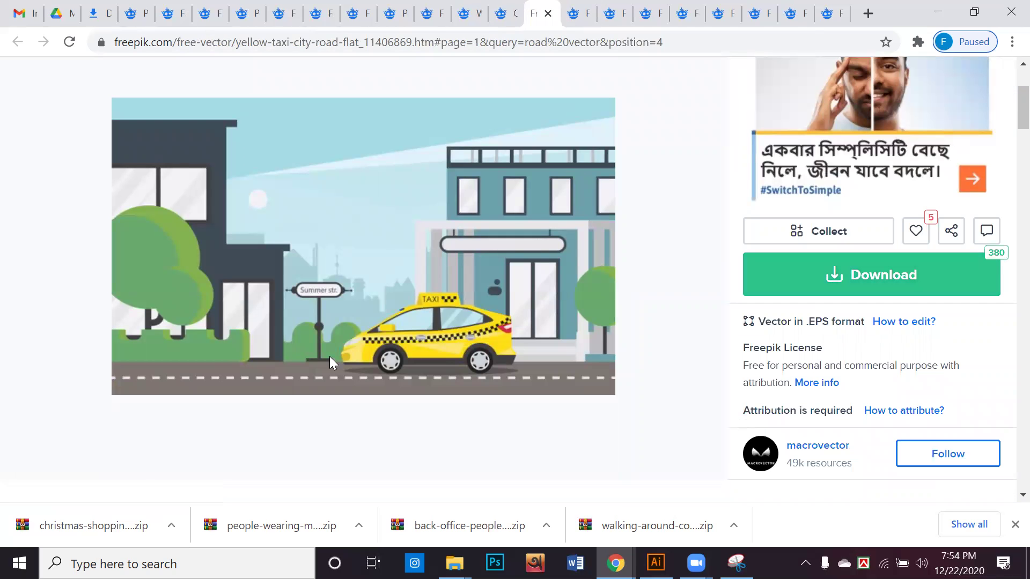
{"action": "left_click", "coordinate": [573, 20]}
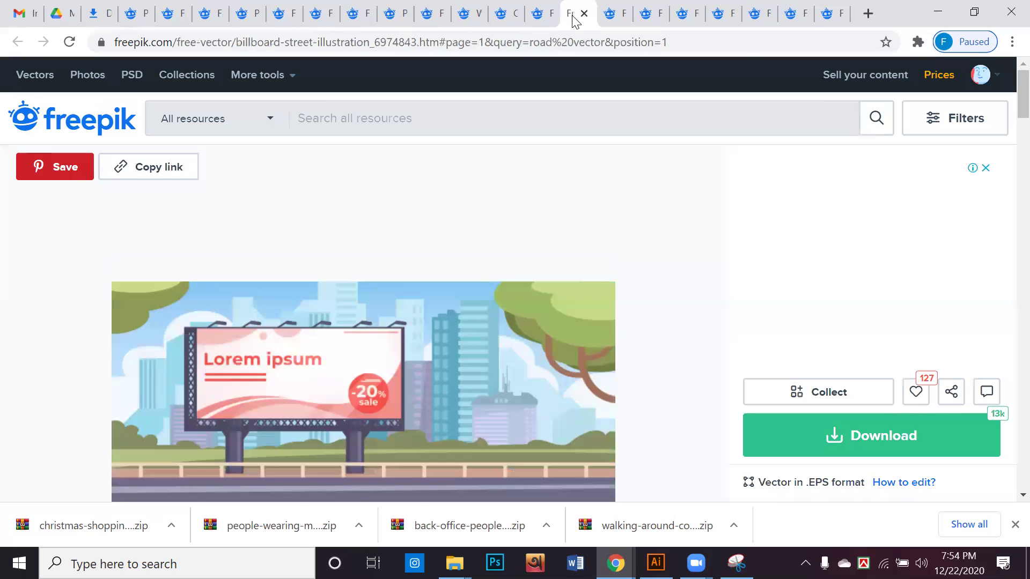
{"action": "left_click", "coordinate": [609, 19]}
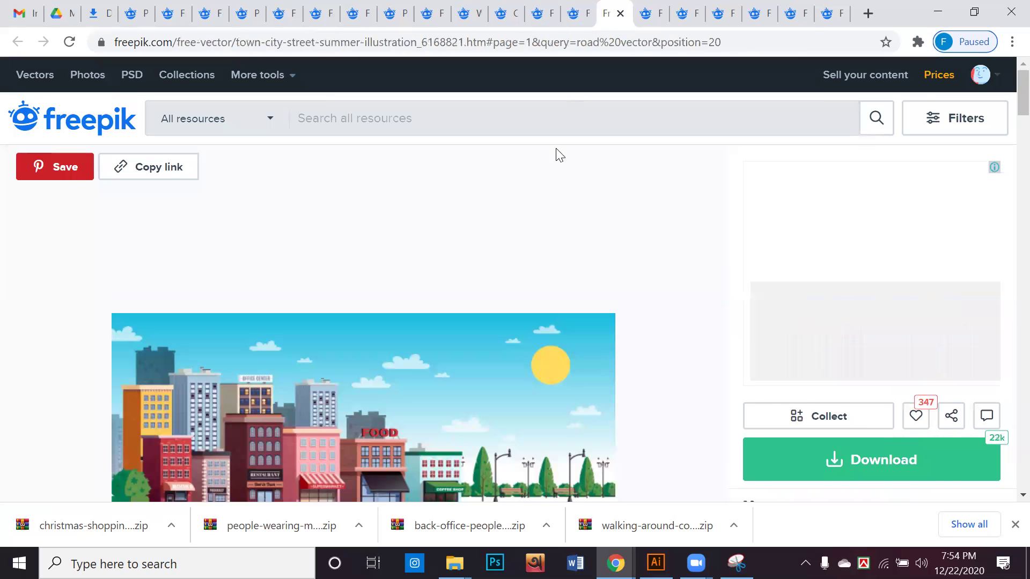
Step: Download the free town city street summer illustration, dismiss the premium offer, and look over its related illustrations
{"action": "scroll", "coordinate": [557, 156], "scroll_direction": "down", "scroll_amount": 3}
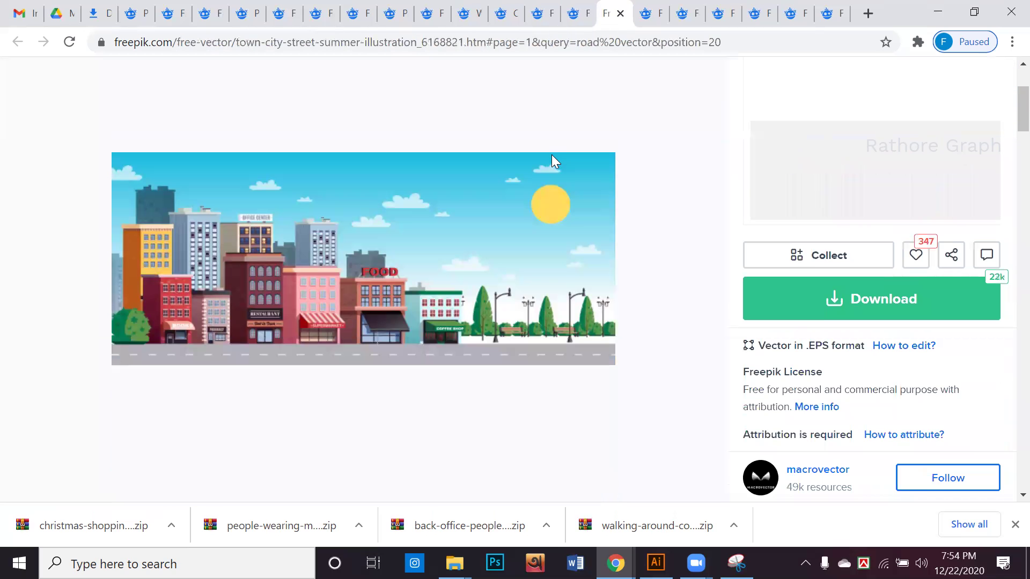
{"action": "left_click", "coordinate": [869, 303]}
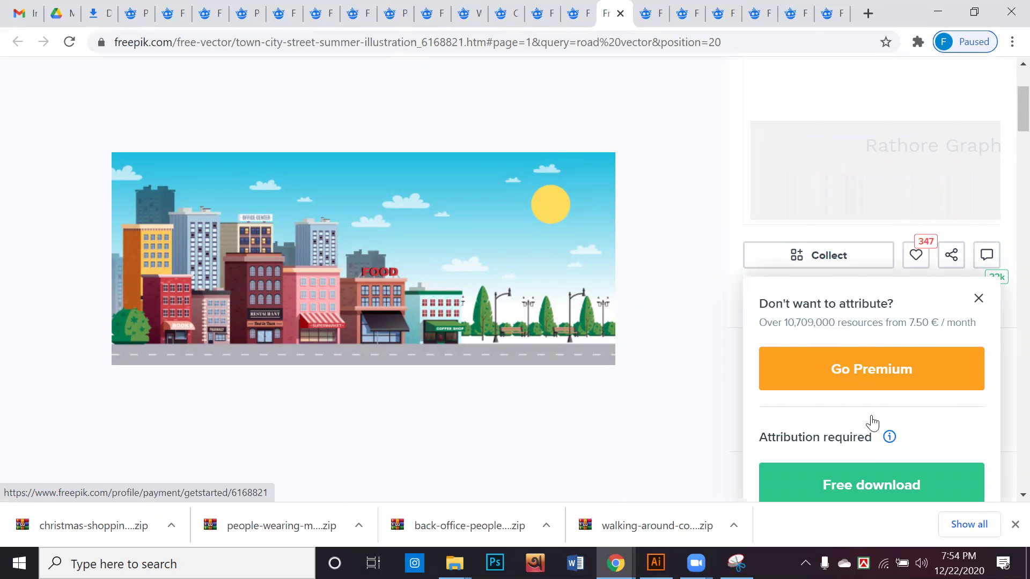
{"action": "scroll", "coordinate": [871, 421], "scroll_direction": "down", "scroll_amount": 3}
{"action": "left_click", "coordinate": [880, 325]}
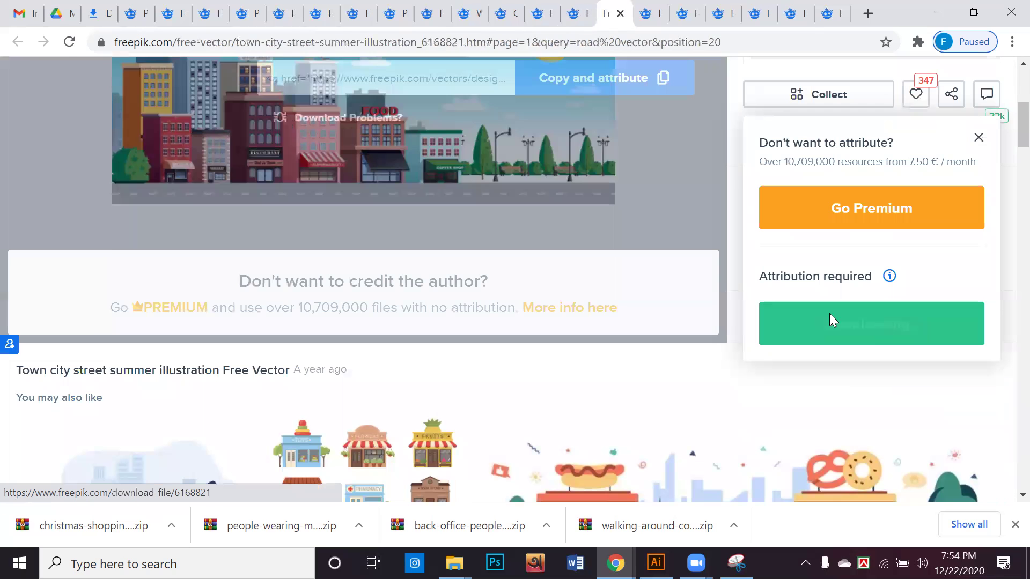
{"action": "scroll", "coordinate": [744, 341], "scroll_direction": "down", "scroll_amount": 3}
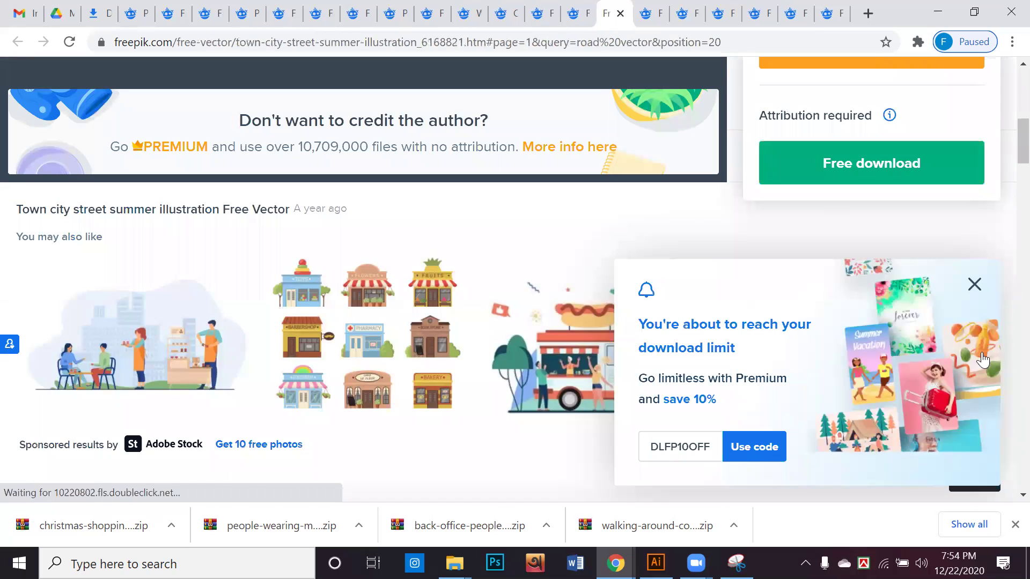
{"action": "left_click", "coordinate": [974, 284]}
{"action": "scroll", "coordinate": [765, 395], "scroll_direction": "down", "scroll_amount": 1}
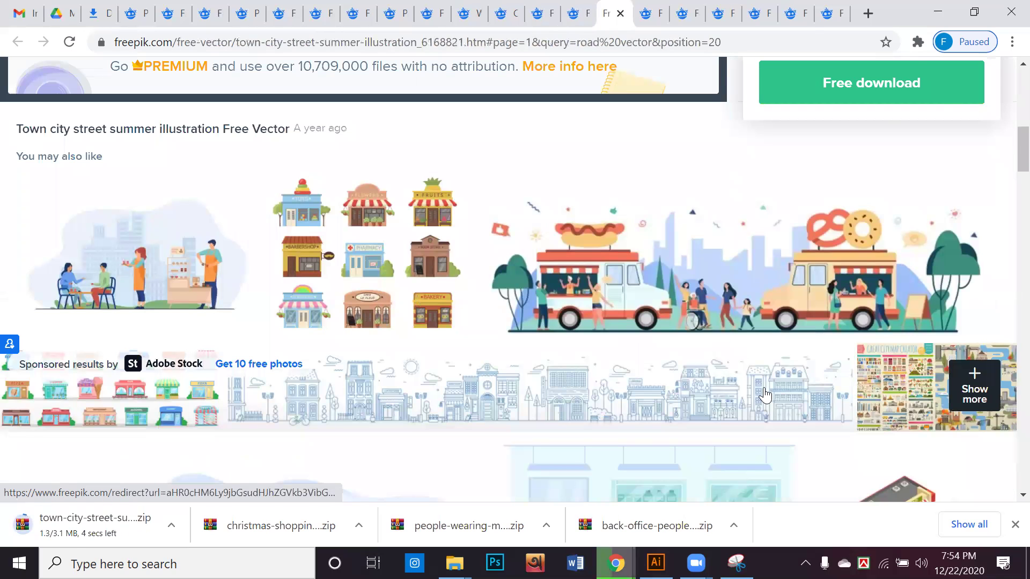
{"action": "scroll", "coordinate": [765, 396], "scroll_direction": "down", "scroll_amount": 1}
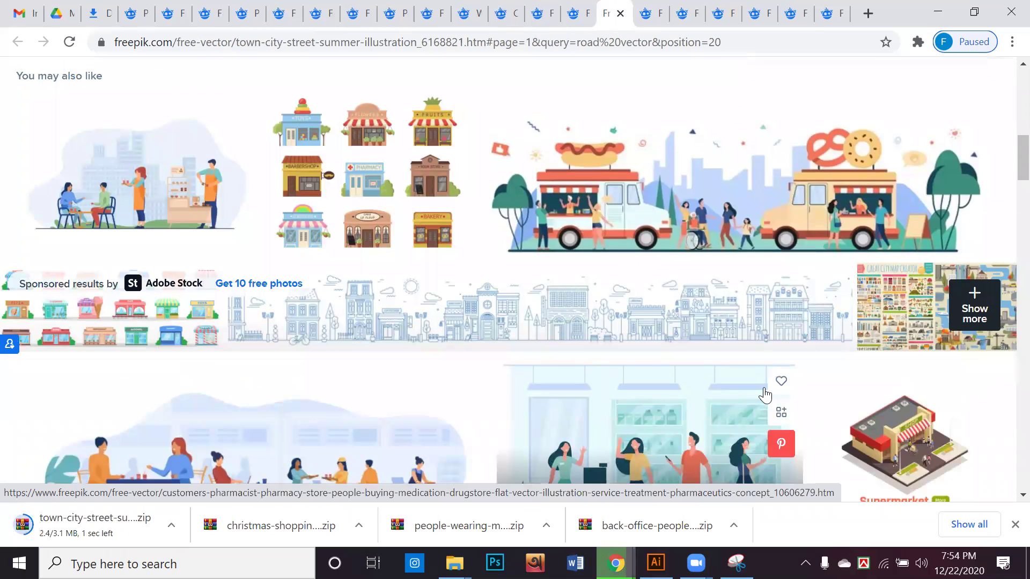
{"action": "scroll", "coordinate": [767, 394], "scroll_direction": "down", "scroll_amount": 2}
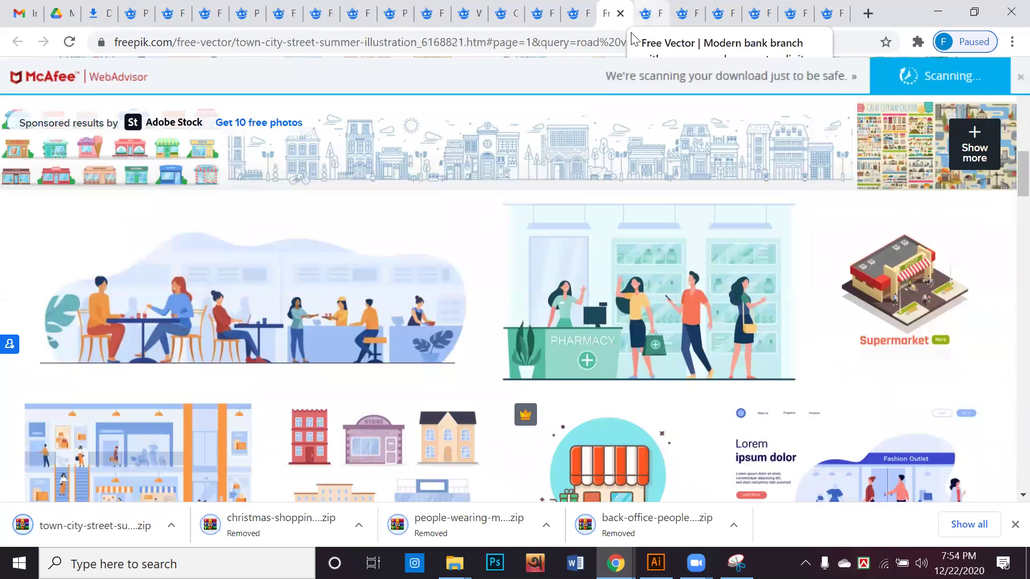
Step: Pass over the opened modern bank branch page and download the free Covid-19 illustration with falling virus cells on a light background
{"action": "left_click", "coordinate": [650, 15]}
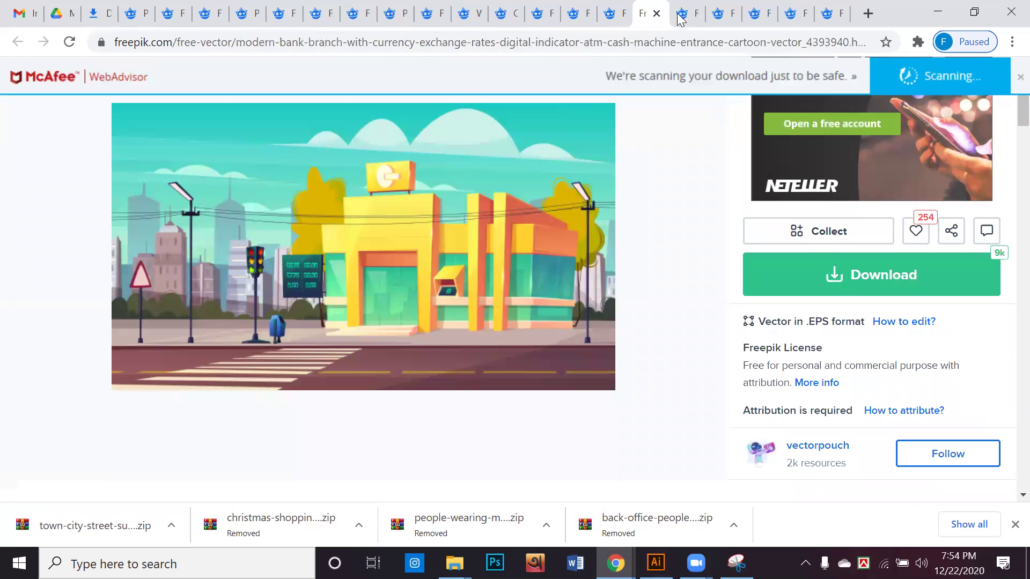
{"action": "left_click", "coordinate": [678, 16]}
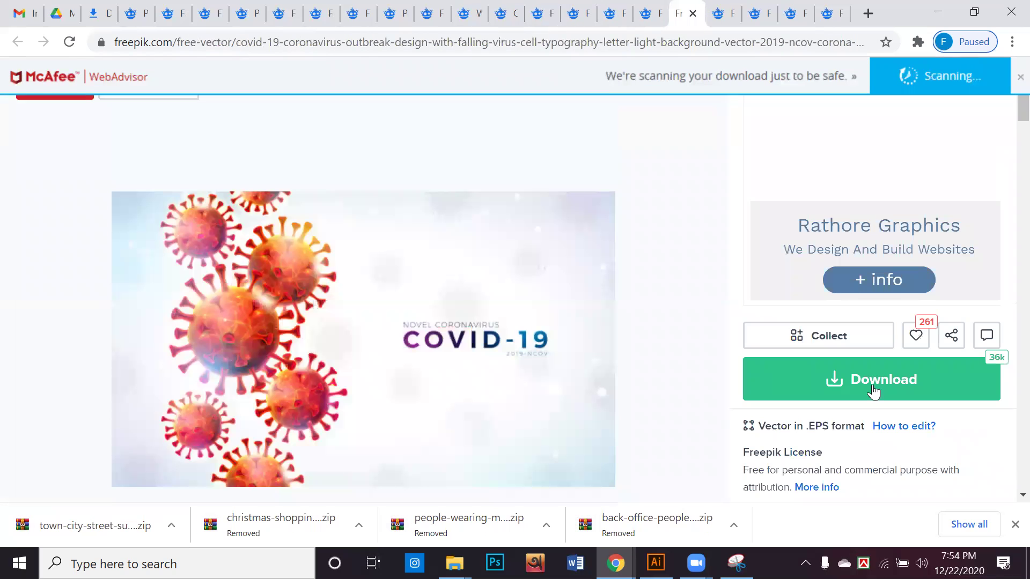
{"action": "left_click", "coordinate": [851, 391]}
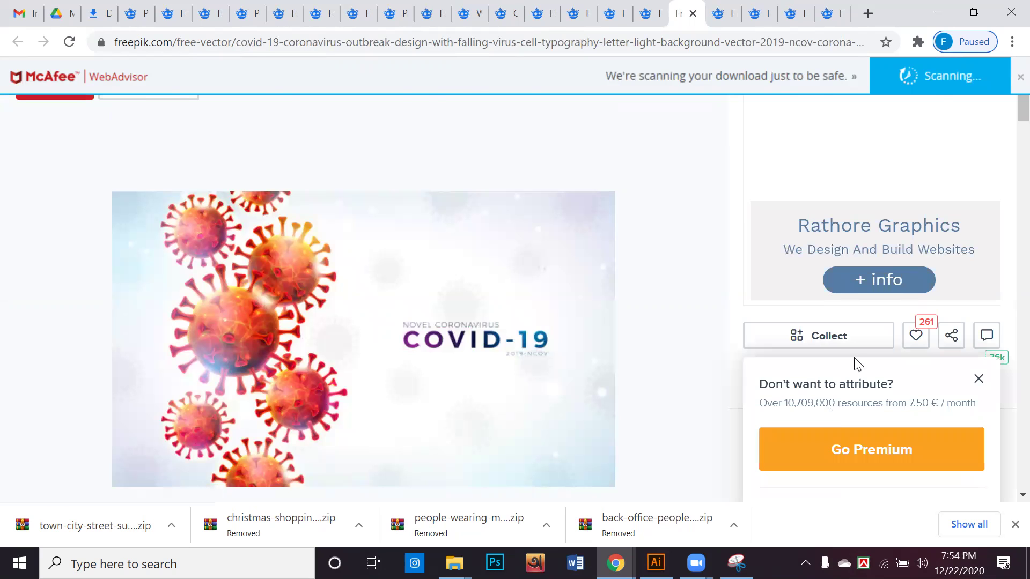
{"action": "scroll", "coordinate": [855, 364], "scroll_direction": "down", "scroll_amount": 4}
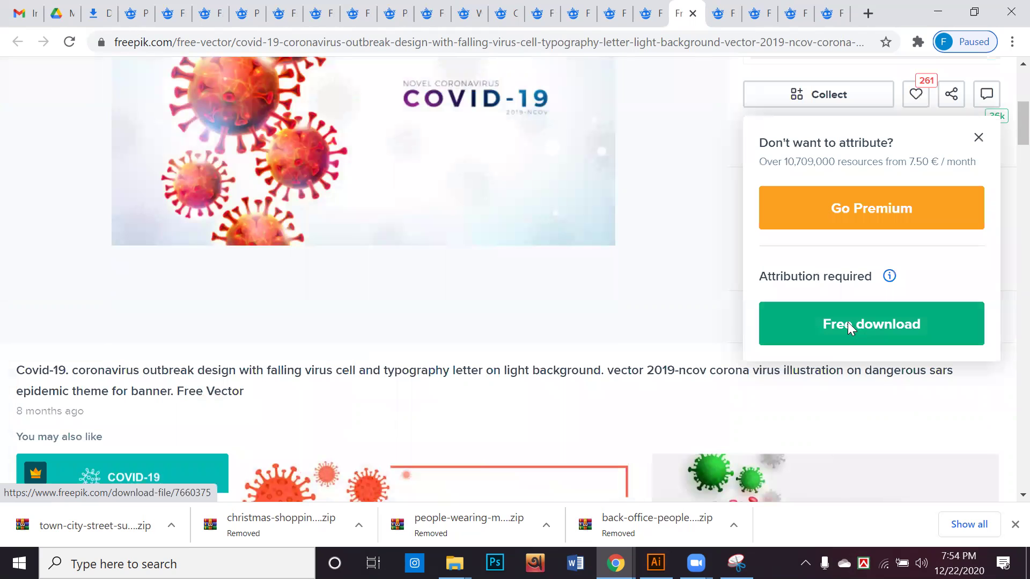
{"action": "left_click", "coordinate": [835, 327]}
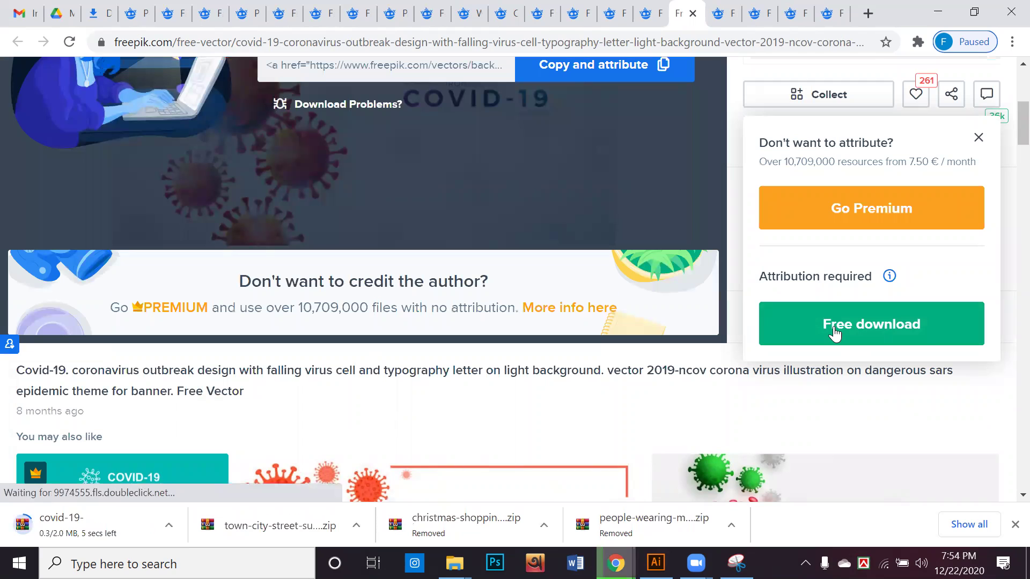
Step: Download the free Back to work concept illustration showing three office people wearing masks
{"action": "left_click", "coordinate": [718, 8]}
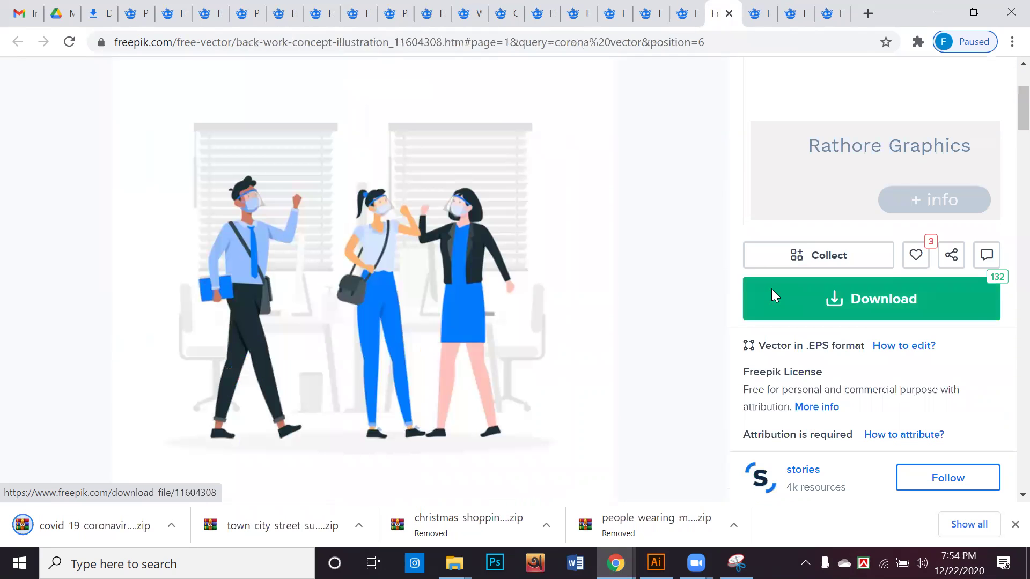
{"action": "left_click", "coordinate": [773, 292]}
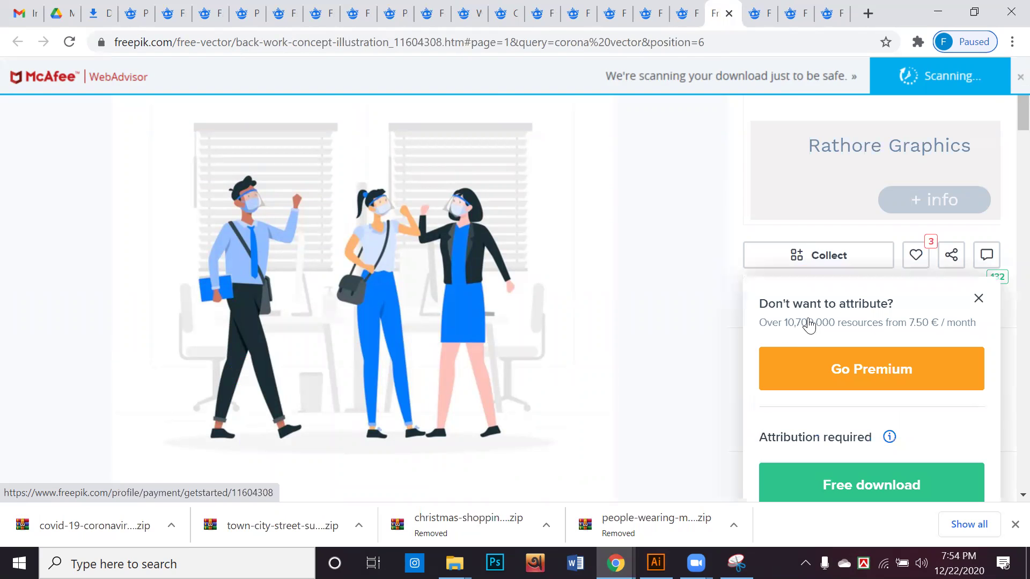
{"action": "scroll", "coordinate": [804, 328], "scroll_direction": "down", "scroll_amount": 3}
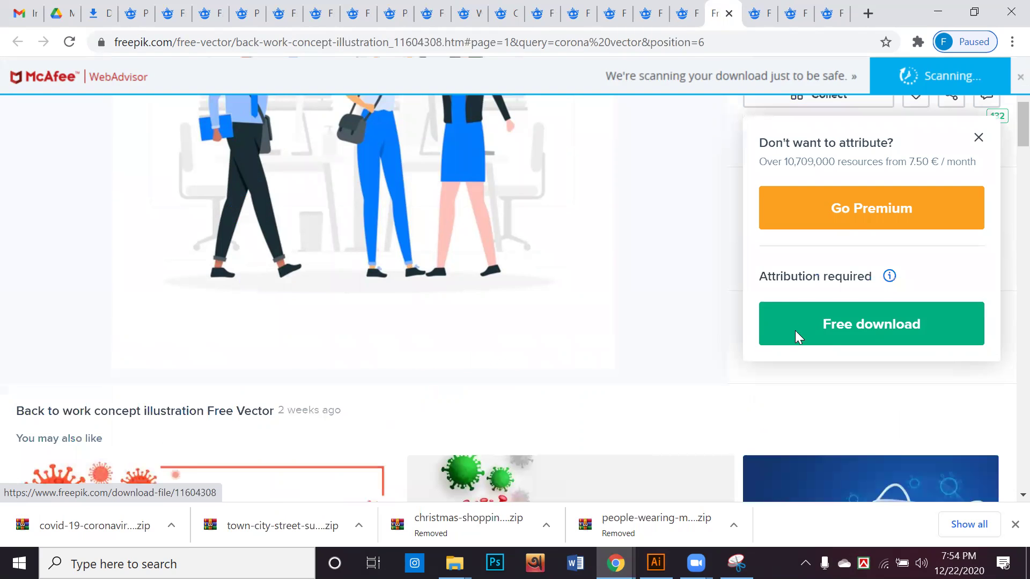
{"action": "left_click", "coordinate": [794, 336]}
Step: Open the related "Covid coronavirus in real 3d illustration" vector, bring up its download options, and look through its similar illustrations
{"action": "scroll", "coordinate": [698, 332], "scroll_direction": "down", "scroll_amount": 4}
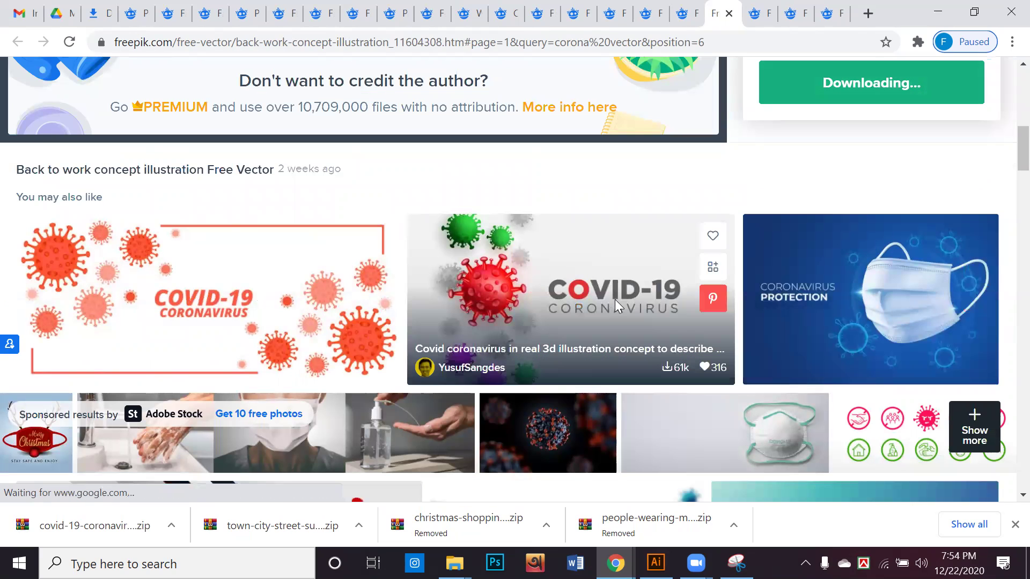
{"action": "left_click", "coordinate": [615, 300]}
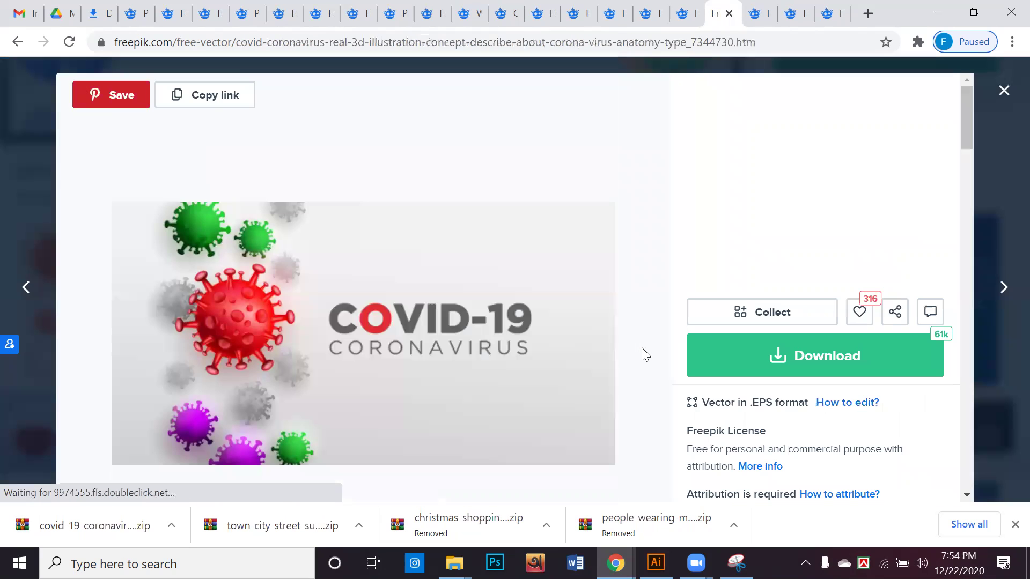
{"action": "scroll", "coordinate": [499, 306], "scroll_direction": "down", "scroll_amount": 3}
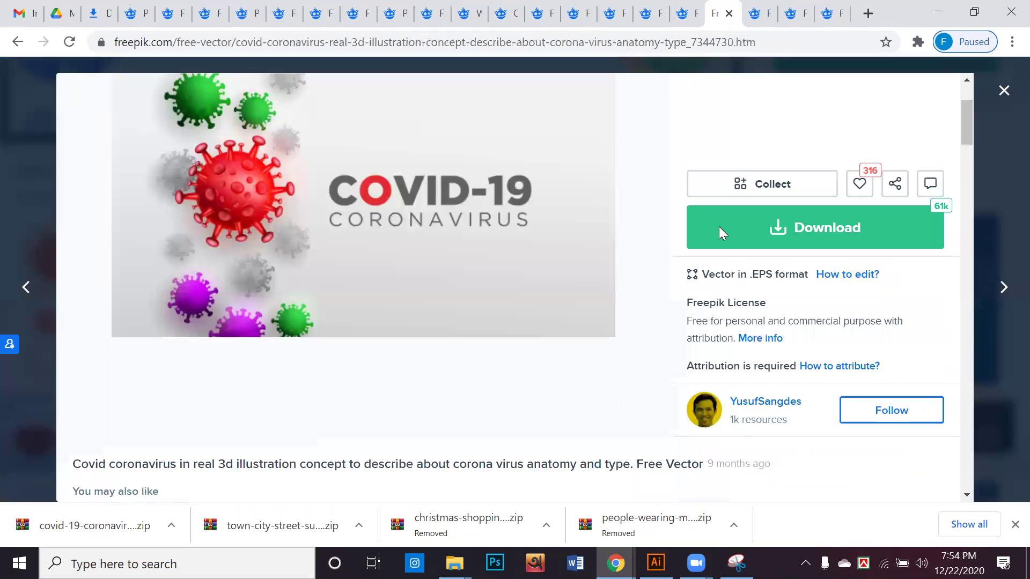
{"action": "left_click", "coordinate": [752, 210]}
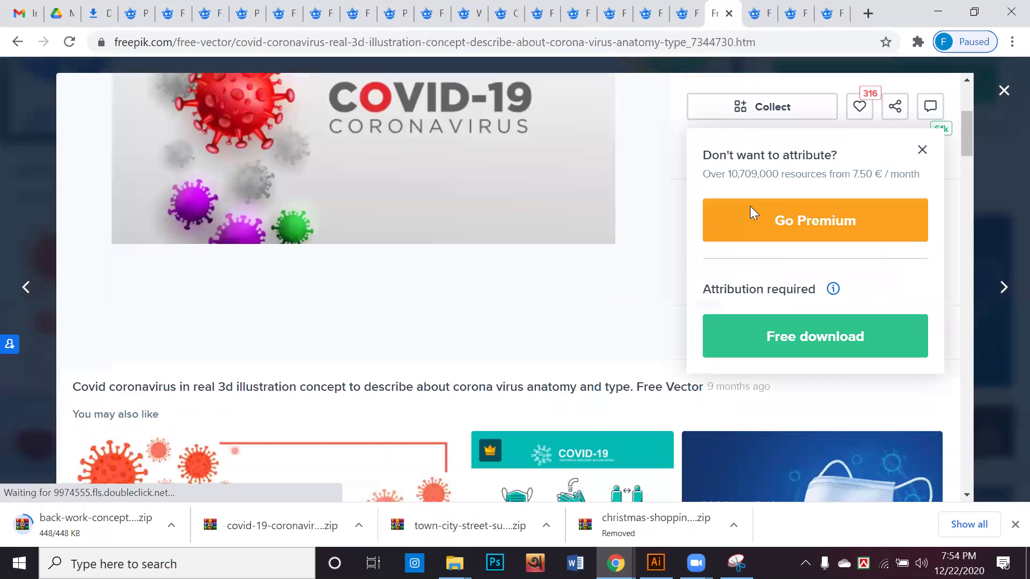
{"action": "scroll", "coordinate": [748, 215], "scroll_direction": "down", "scroll_amount": 2}
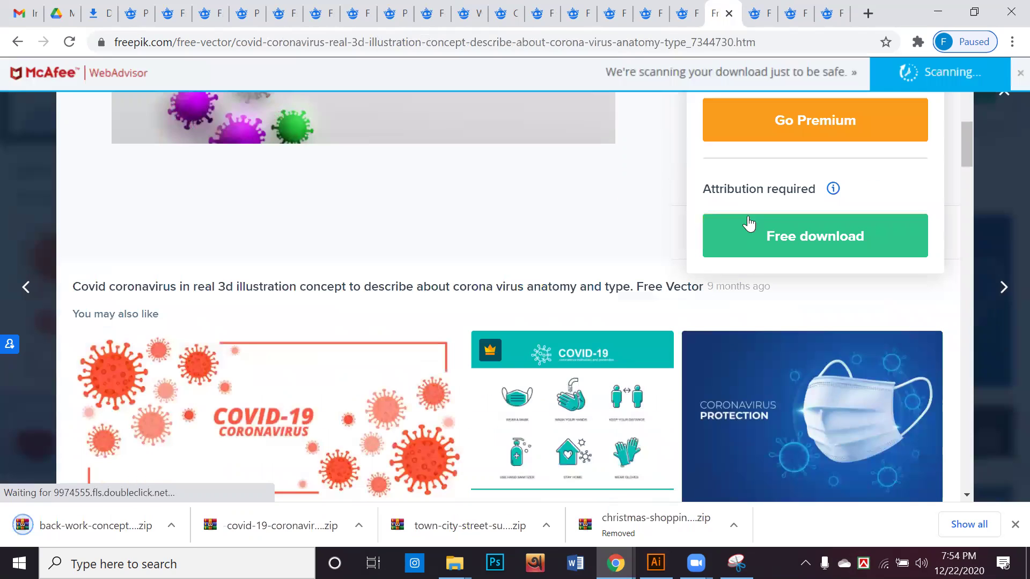
{"action": "scroll", "coordinate": [749, 224], "scroll_direction": "down", "scroll_amount": 6}
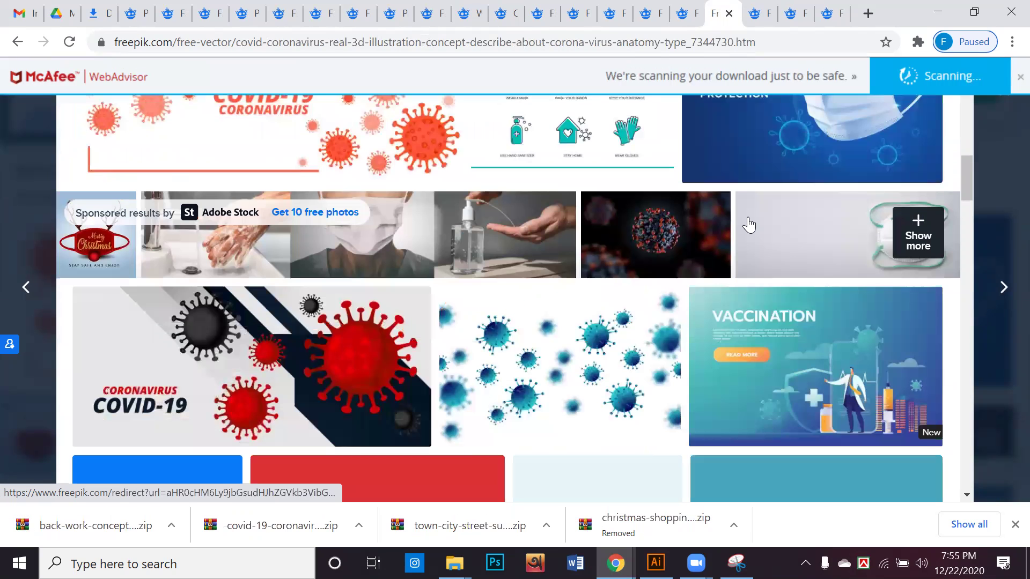
{"action": "scroll", "coordinate": [749, 225], "scroll_direction": "down", "scroll_amount": 3}
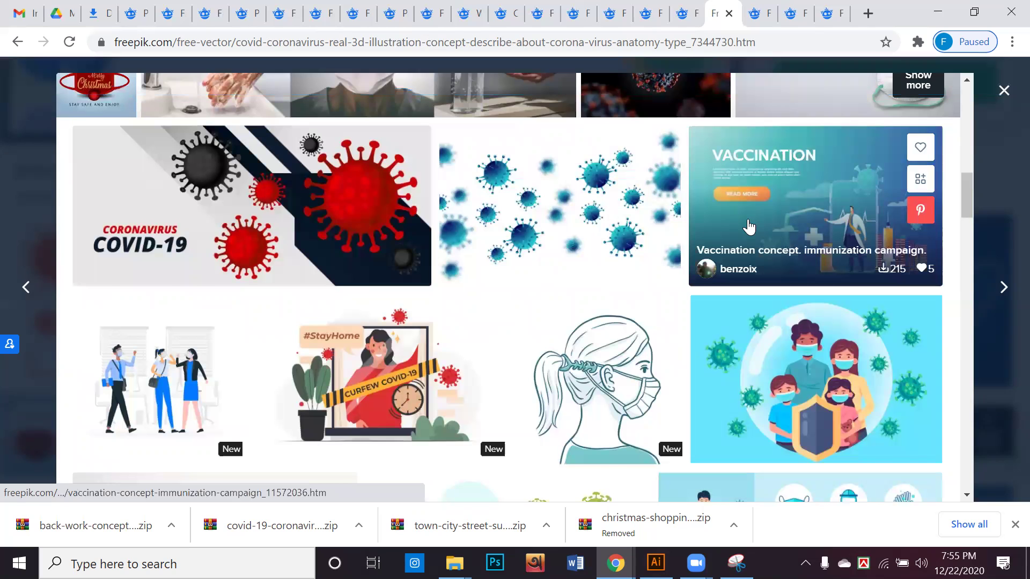
{"action": "scroll", "coordinate": [751, 223], "scroll_direction": "down", "scroll_amount": 3}
{"action": "scroll", "coordinate": [757, 214], "scroll_direction": "down", "scroll_amount": 2}
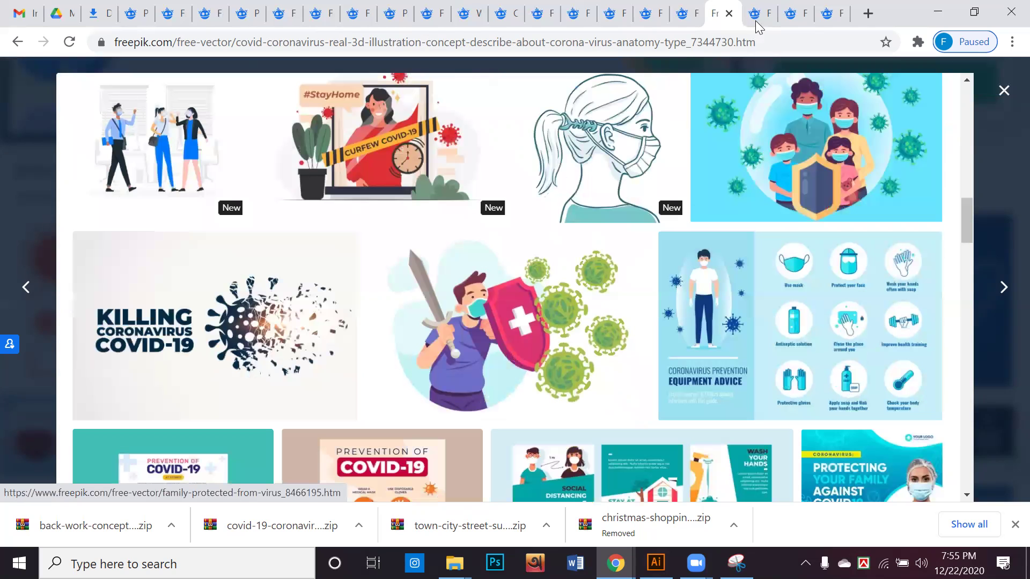
Step: Start the free download of the Covid-19 illustration with a virus cell in microscopic view on a shiny light background
{"action": "left_click", "coordinate": [757, 22]}
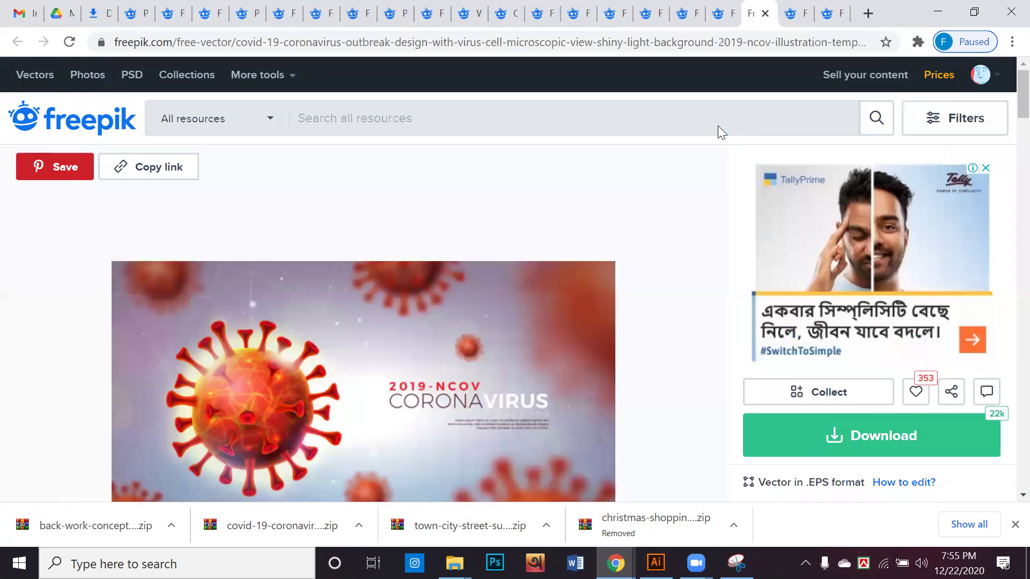
{"action": "scroll", "coordinate": [786, 250], "scroll_direction": "down", "scroll_amount": 3}
{"action": "left_click", "coordinate": [788, 256]}
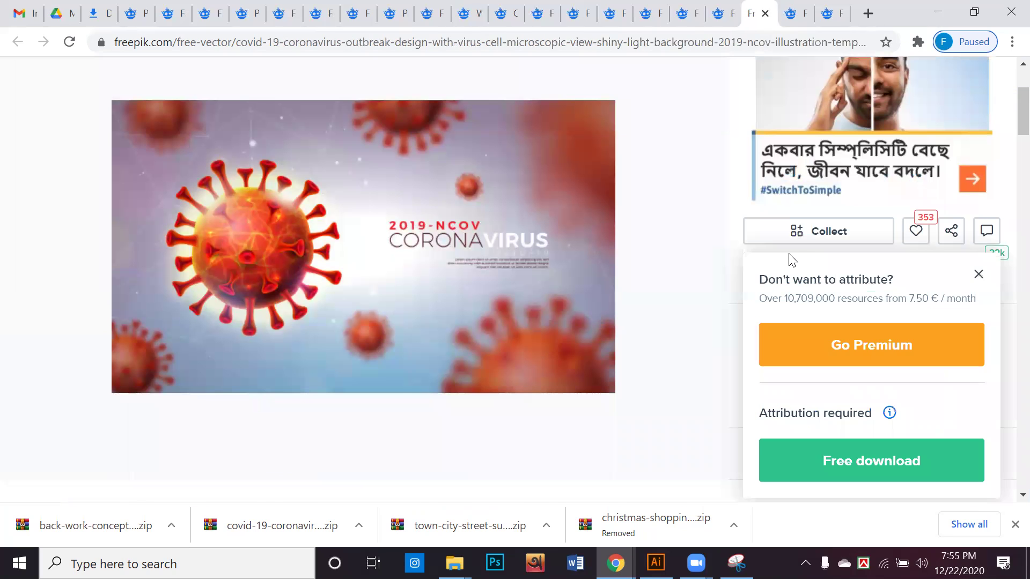
{"action": "scroll", "coordinate": [845, 307], "scroll_direction": "down", "scroll_amount": 3}
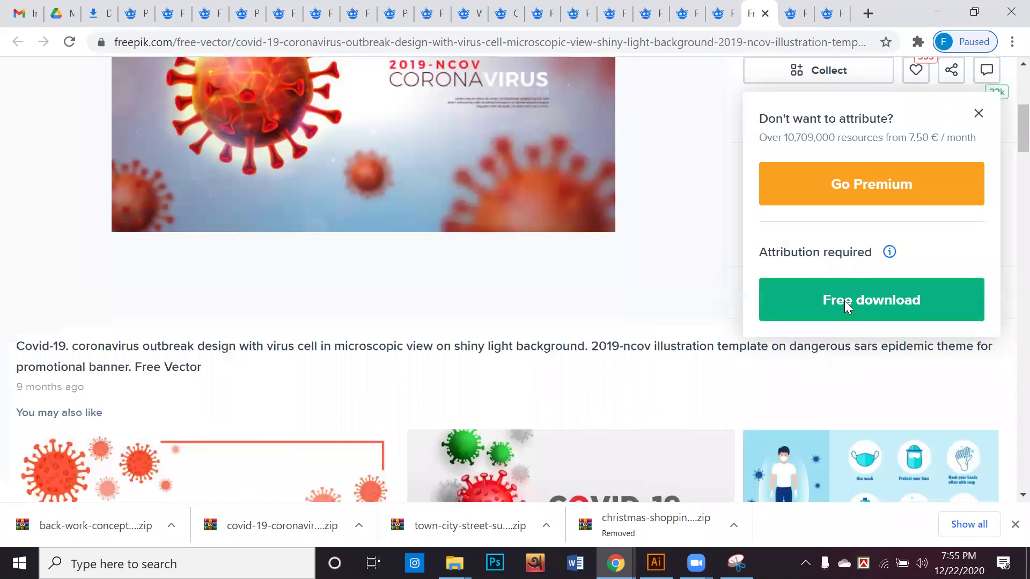
{"action": "left_click", "coordinate": [845, 302]}
Step: Review the already opened pages of the people wearing medical mask and man with face mask illustrations
{"action": "left_click", "coordinate": [798, 24]}
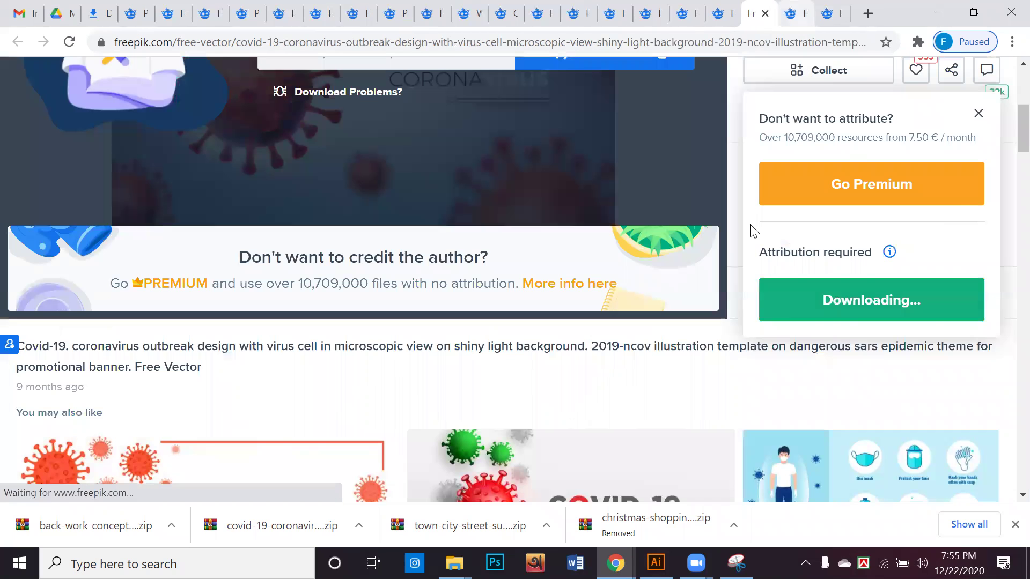
{"action": "scroll", "coordinate": [767, 161], "scroll_direction": "down", "scroll_amount": 10}
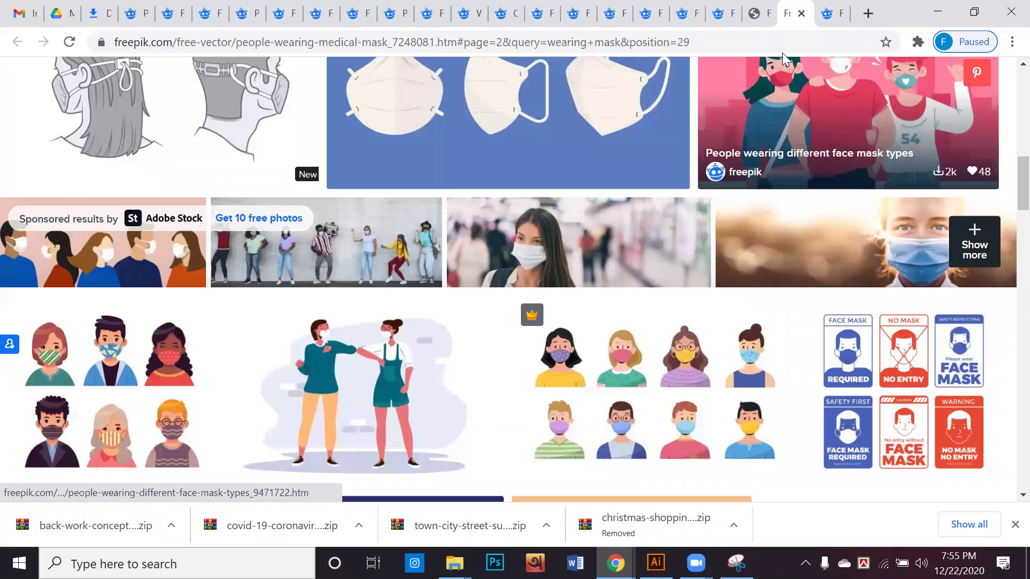
{"action": "left_click", "coordinate": [818, 22]}
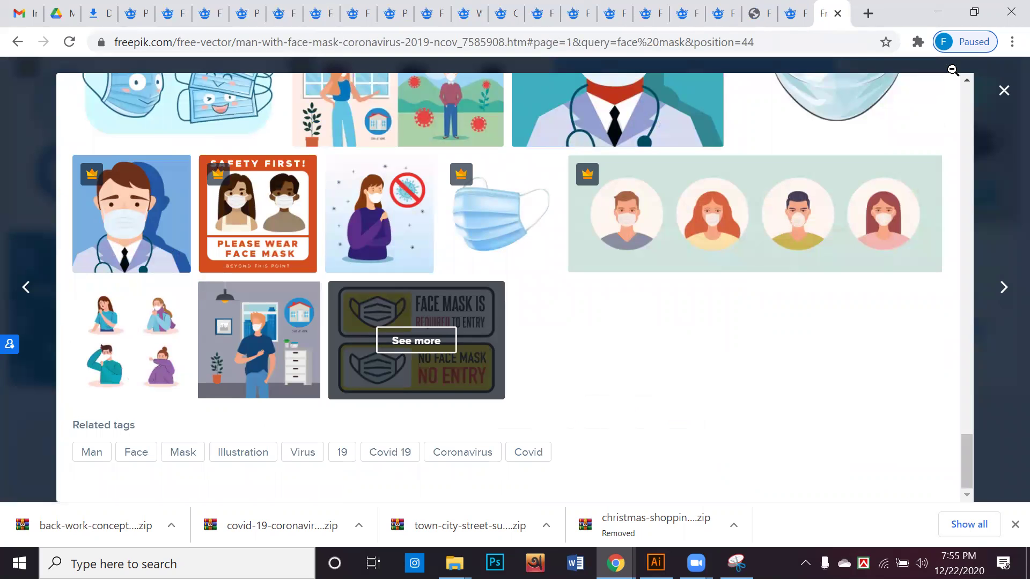
Step: Switch to File Explorer and extract the back-work-concept, covid-19-coronavirus and town-city-street archives from Downloads into a Downloads subfolder, replacing existing files
{"action": "left_click", "coordinate": [949, 12]}
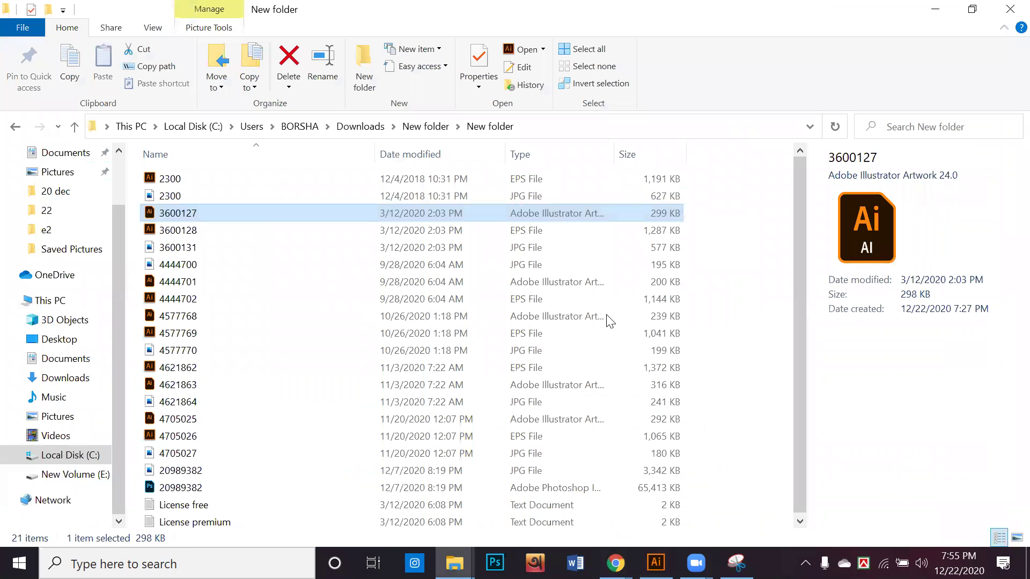
{"action": "left_click", "coordinate": [22, 127]}
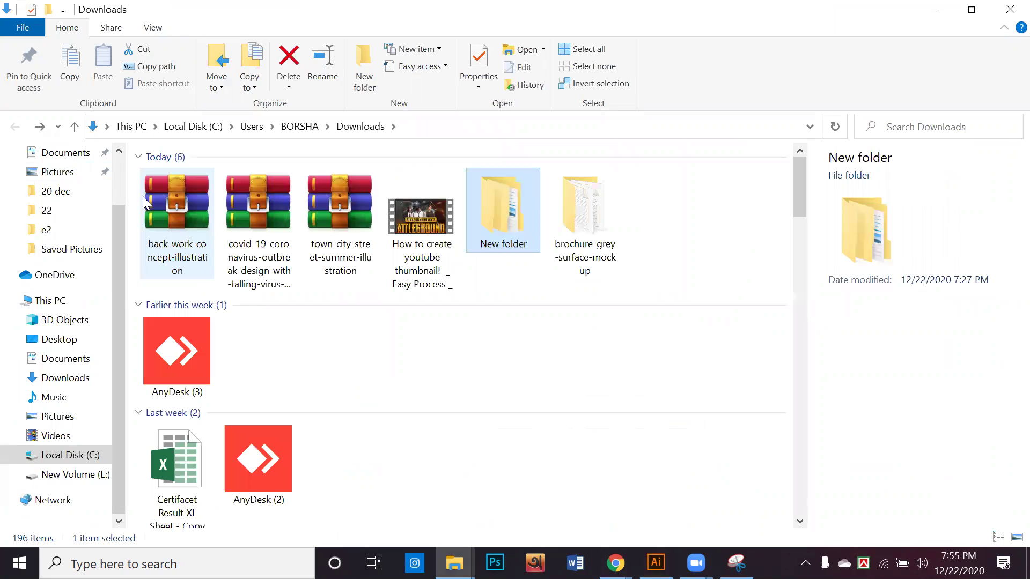
{"action": "left_click", "coordinate": [354, 263], "text": "shift"}
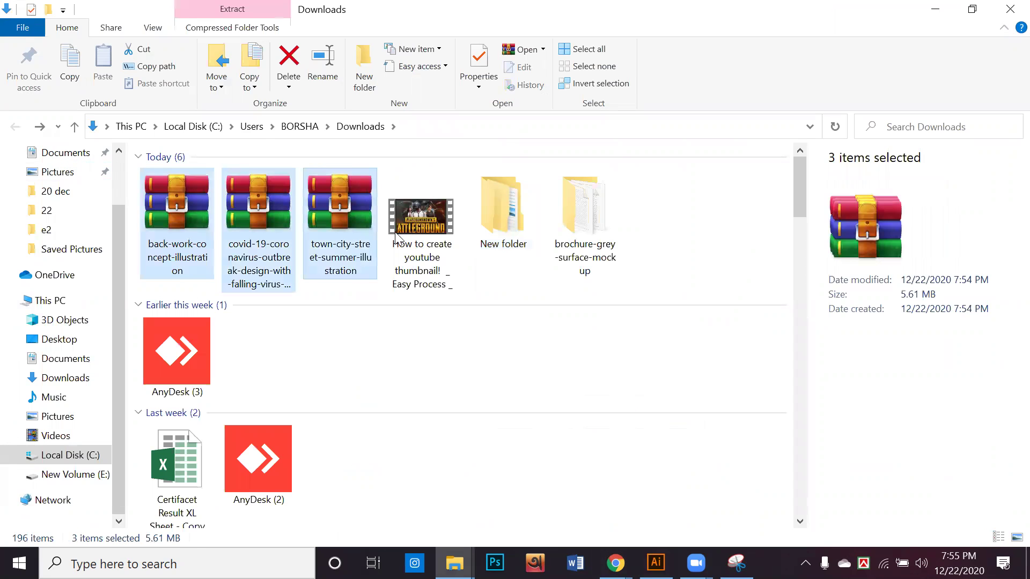
{"action": "right_click", "coordinate": [352, 236]}
{"action": "left_click", "coordinate": [467, 280]}
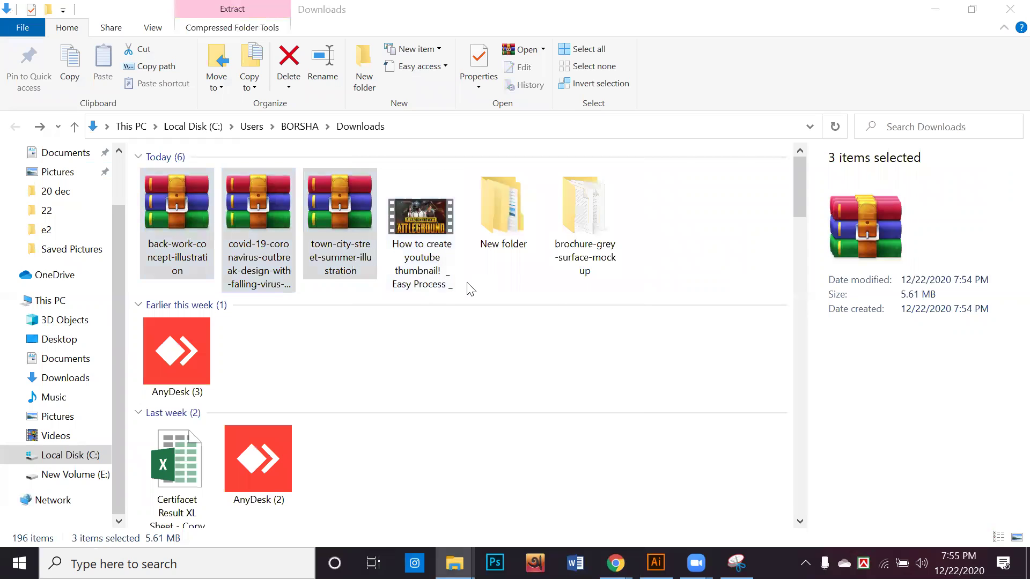
{"action": "left_click", "coordinate": [559, 436]}
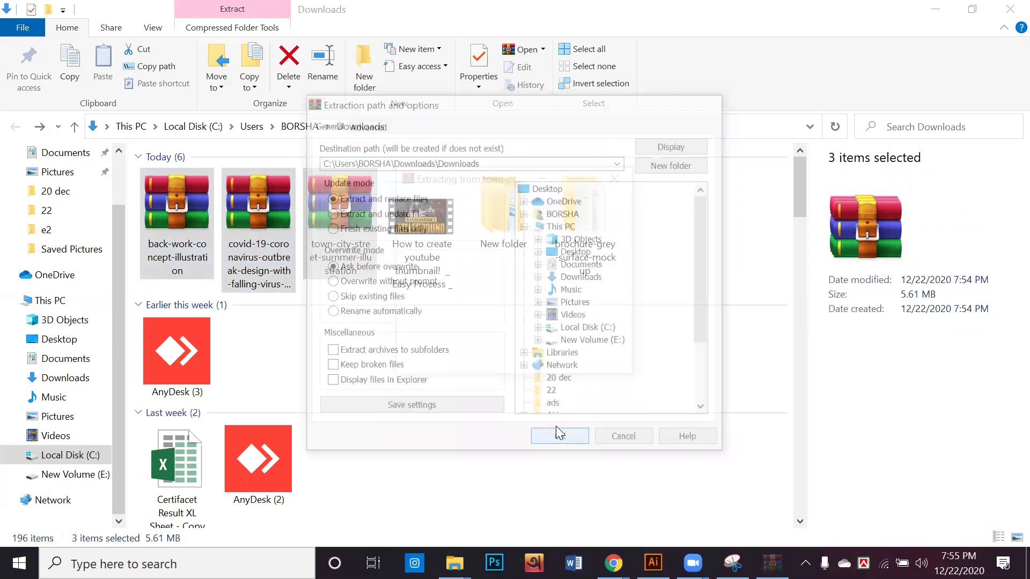
{"action": "left_click", "coordinate": [500, 361]}
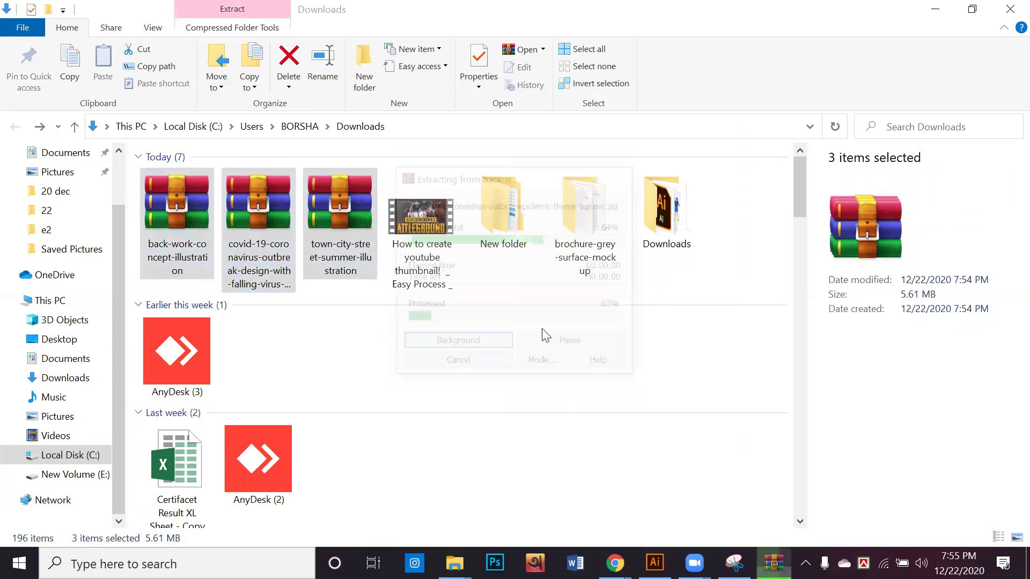
Step: Open the 4735924 Illustrator file and bring its three face-shielded office workers, without the office background, into the 2300.eps document
{"action": "double_click", "coordinate": [659, 234]}
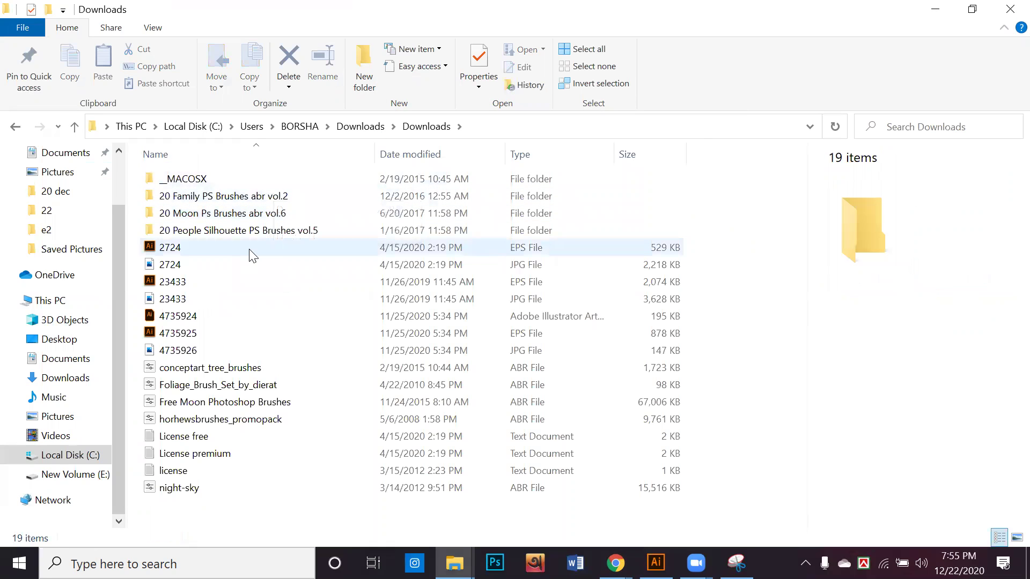
{"action": "double_click", "coordinate": [211, 312]}
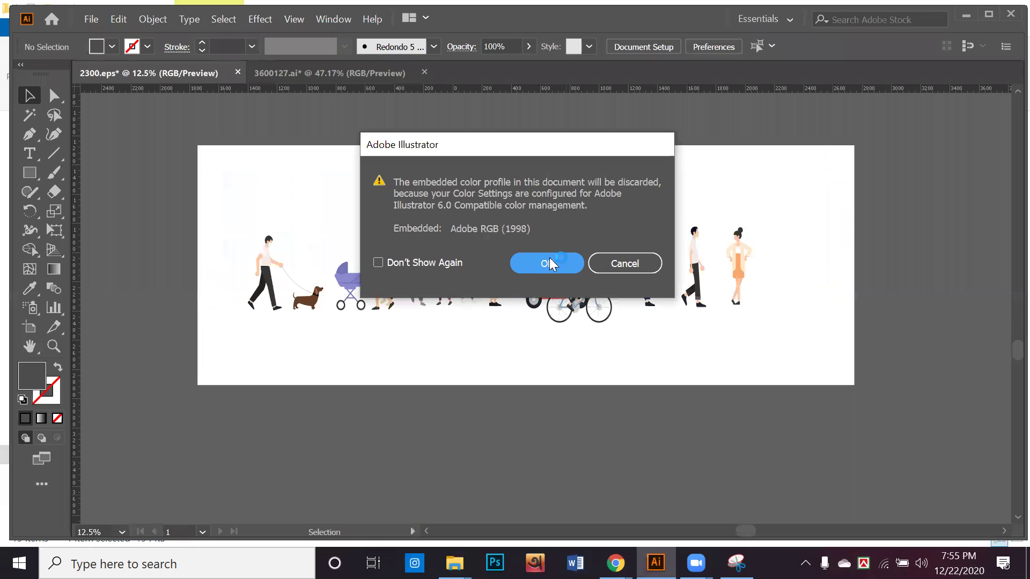
{"action": "left_click", "coordinate": [545, 264]}
{"action": "left_click", "coordinate": [484, 295]}
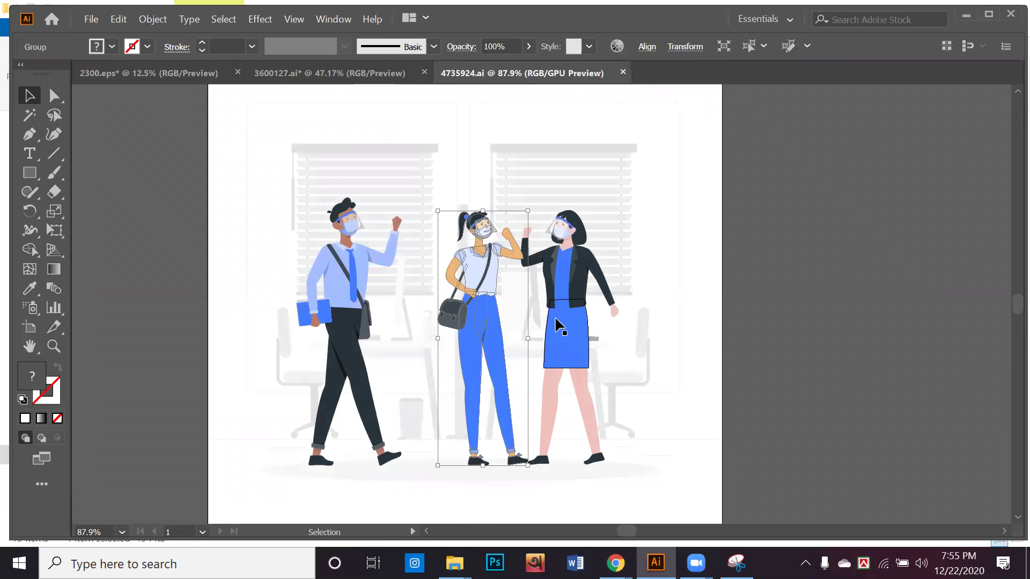
{"action": "left_click", "coordinate": [564, 331], "text": "shift"}
{"action": "left_click", "coordinate": [349, 317], "text": "shift"}
{"action": "left_click_drag", "start_coordinate": [351, 298], "coordinate": [805, 336]}
{"action": "scroll", "coordinate": [804, 335], "scroll_direction": "down", "scroll_amount": 2}
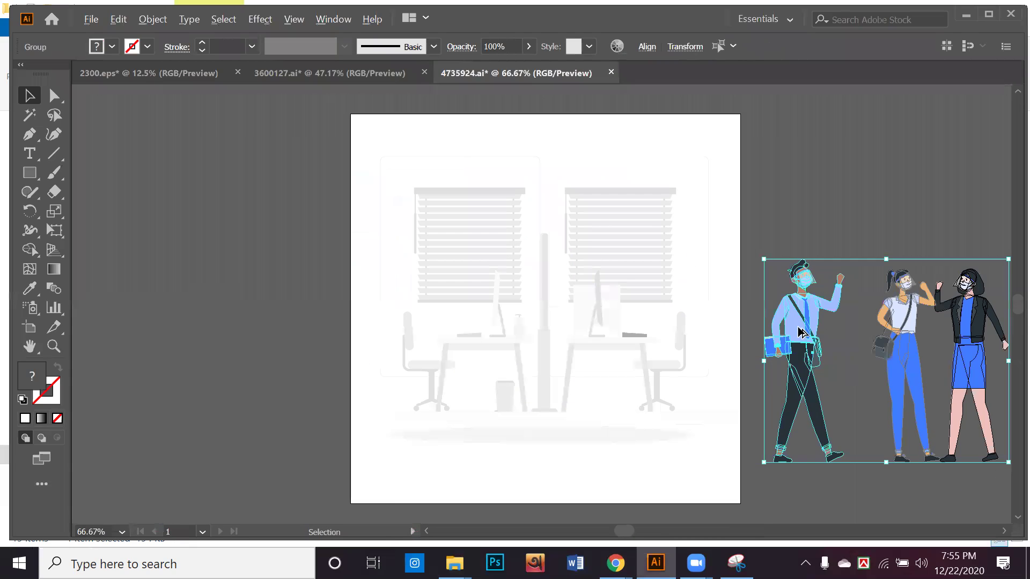
{"action": "left_click_drag", "start_coordinate": [868, 339], "coordinate": [451, 238]}
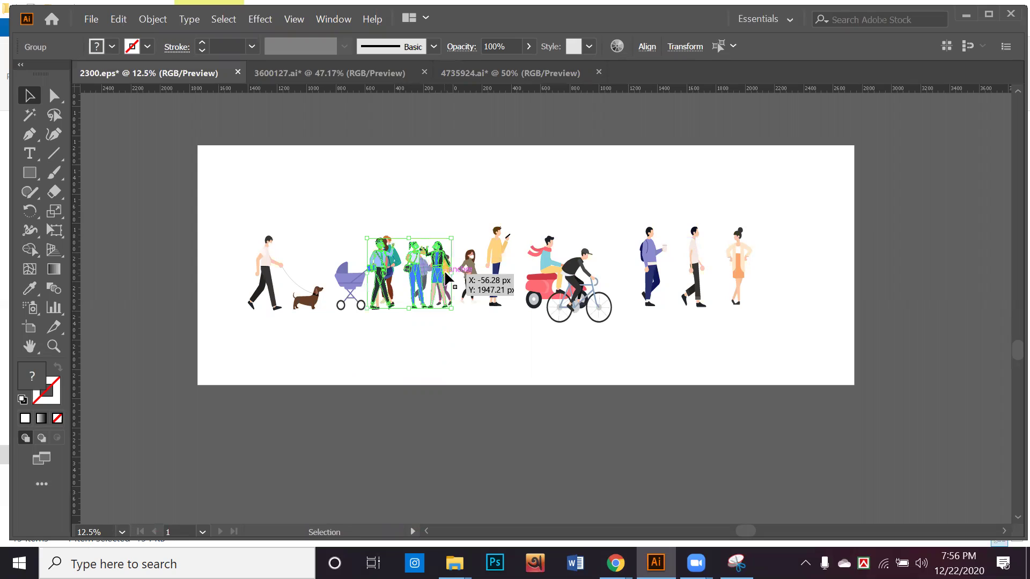
Step: Set the new trio aside in the artboard's empty lower-right area and delete the three original standing people right of the cyclist
{"action": "mouse_move", "coordinate": [798, 308]}
{"action": "left_mouse_down"}
{"action": "mouse_move", "coordinate": [809, 299]}
{"action": "mouse_move", "coordinate": [807, 321]}
{"action": "left_mouse_up"}
{"action": "left_click_drag", "start_coordinate": [782, 256], "coordinate": [650, 229]}
{"action": "key", "text": "Delete"}
{"action": "left_click", "coordinate": [806, 339]}
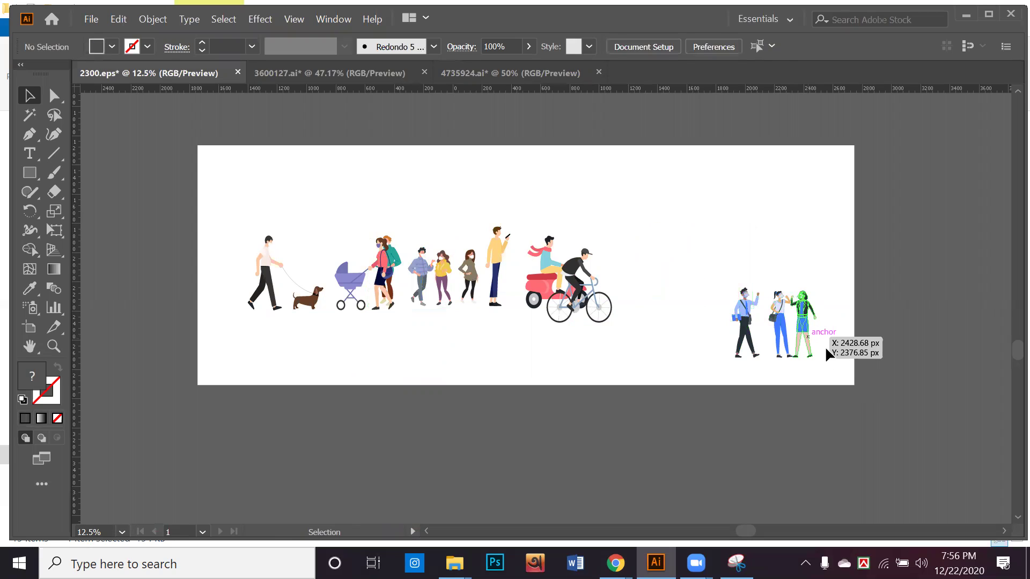
{"action": "left_click", "coordinate": [838, 363]}
{"action": "left_click_drag", "start_coordinate": [809, 333], "coordinate": [818, 336]}
{"action": "left_click", "coordinate": [869, 357]}
{"action": "key", "text": "ctrl+z"}
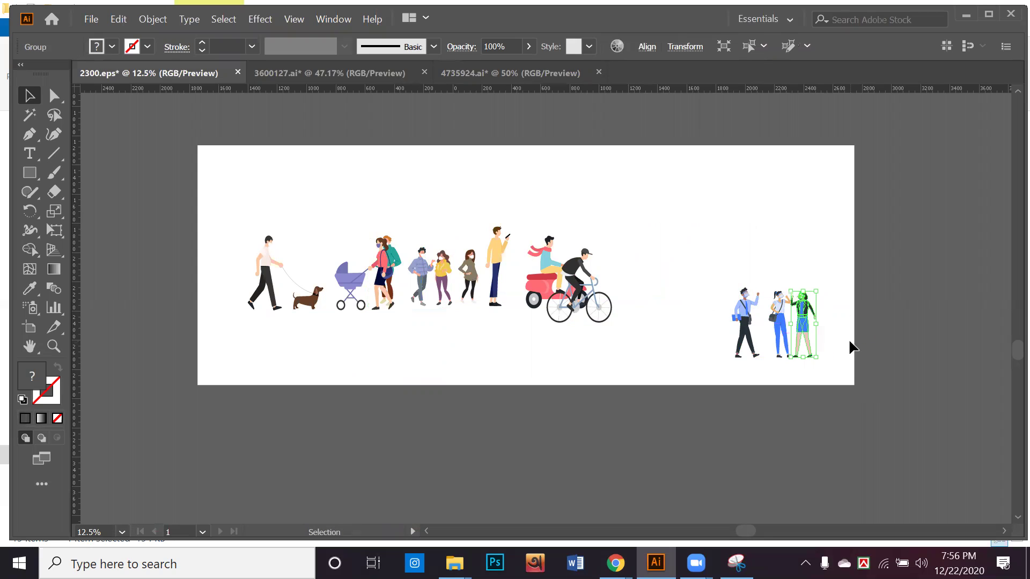
Step: Move the three office workers into the lineup, directly right of the cyclist
{"action": "left_click", "coordinate": [852, 346]}
{"action": "left_click_drag", "start_coordinate": [851, 314], "coordinate": [671, 263]}
{"action": "left_click", "coordinate": [739, 325], "text": "shift"}
{"action": "left_click", "coordinate": [819, 296]}
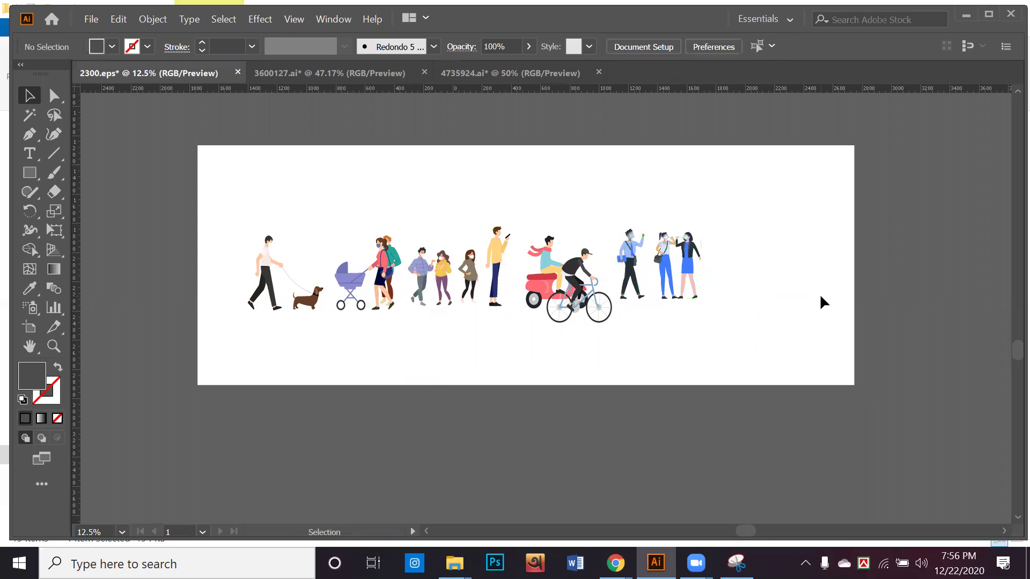
{"action": "left_click_drag", "start_coordinate": [799, 299], "coordinate": [829, 330]}
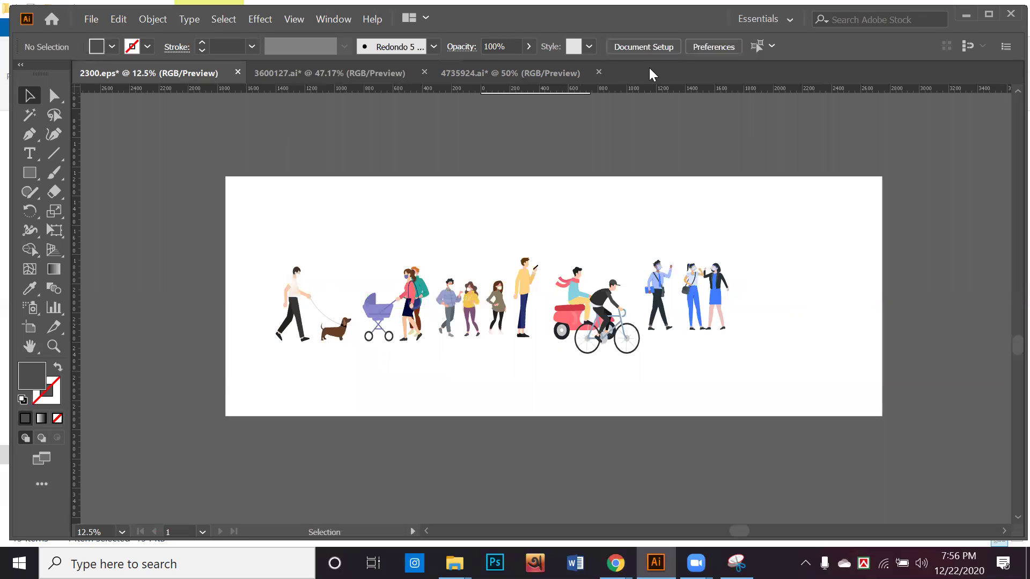
Step: Switch to File Explorer, open the 4735925 EPS file to inspect its artwork, and close that document
{"action": "left_click", "coordinate": [966, 14]}
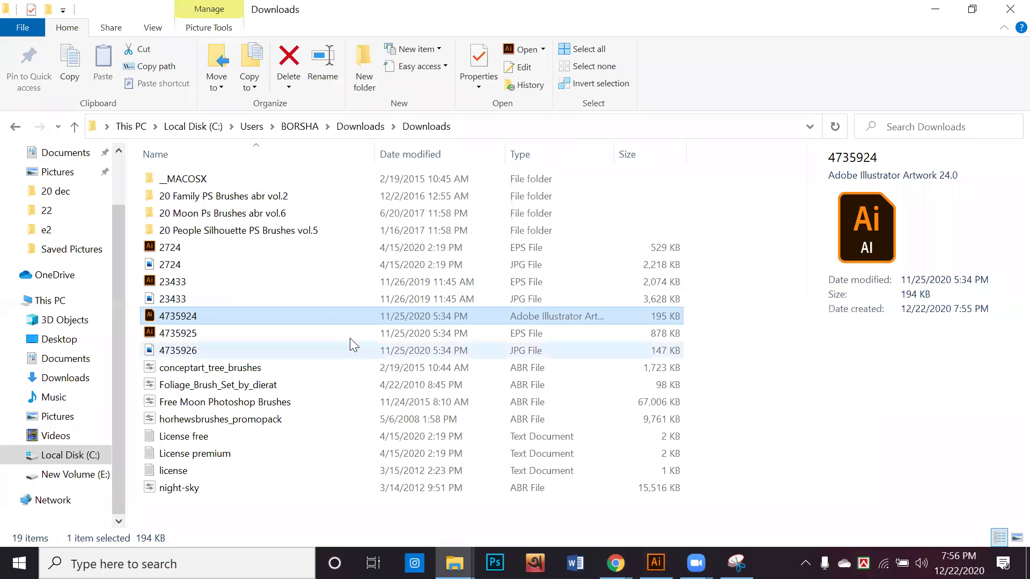
{"action": "double_click", "coordinate": [330, 330]}
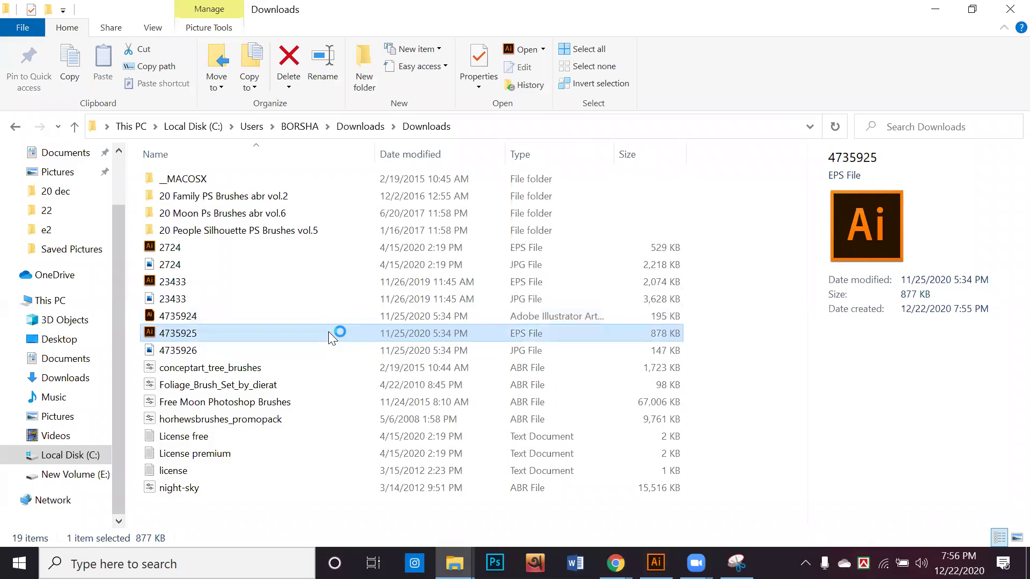
{"action": "left_click", "coordinate": [544, 263]}
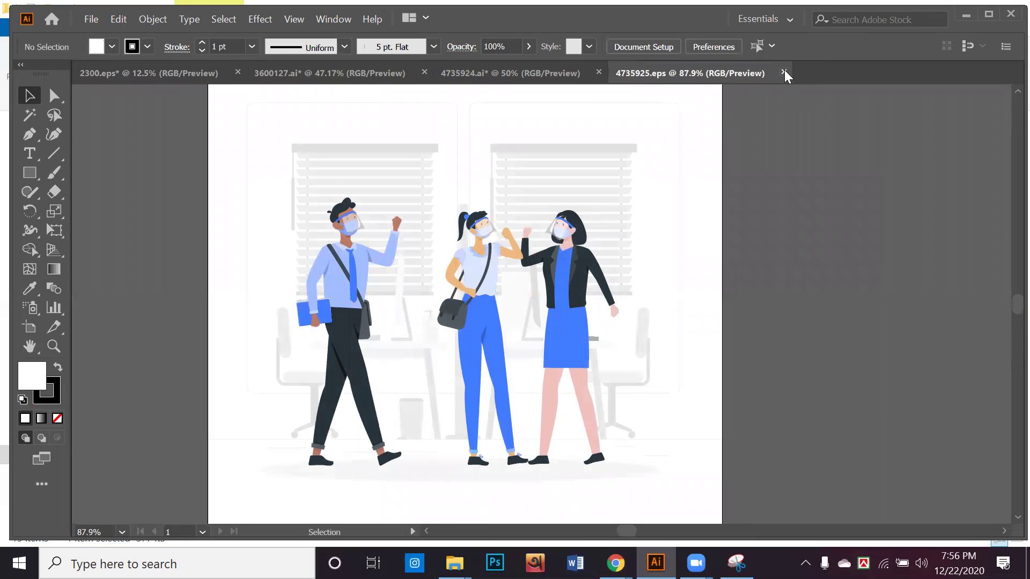
{"action": "left_click", "coordinate": [783, 73]}
Step: Open the 23433 EPS file from File Explorer and bring its entire city street artwork into 2300.eps, enlarged across most of the artboard
{"action": "left_click", "coordinate": [966, 14]}
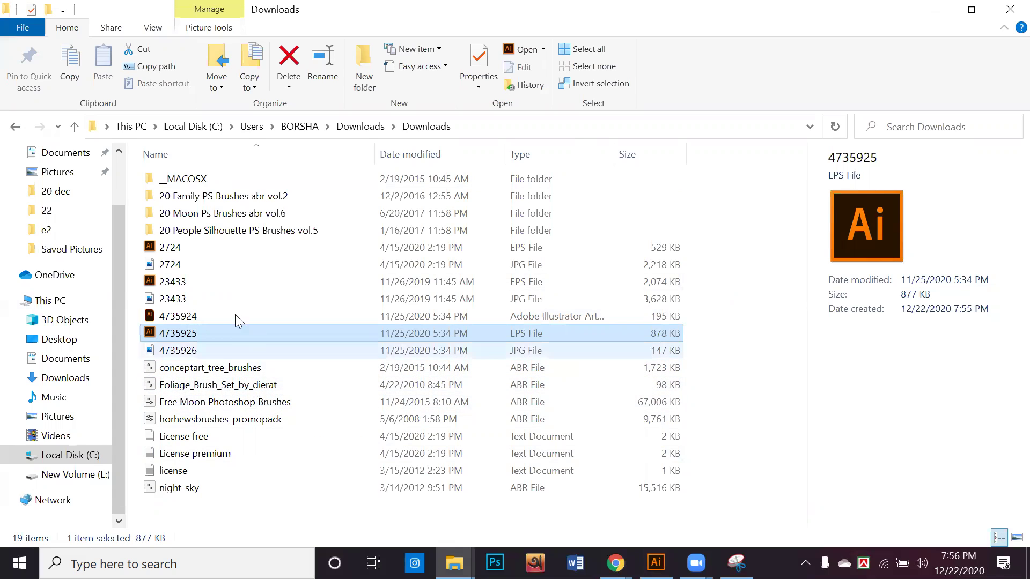
{"action": "right_click", "coordinate": [219, 284]}
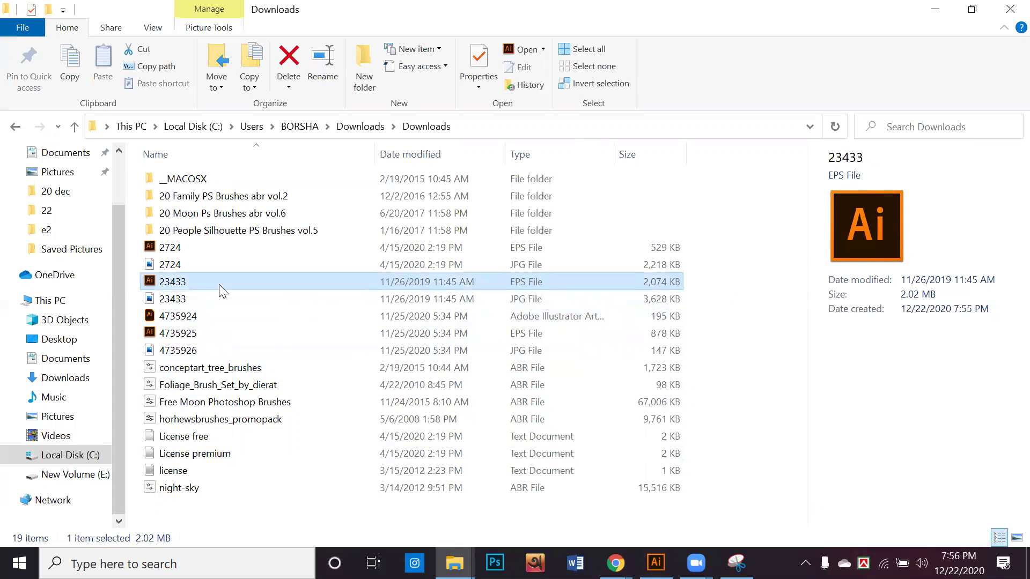
{"action": "left_click", "coordinate": [624, 275]}
{"action": "double_click", "coordinate": [624, 275]}
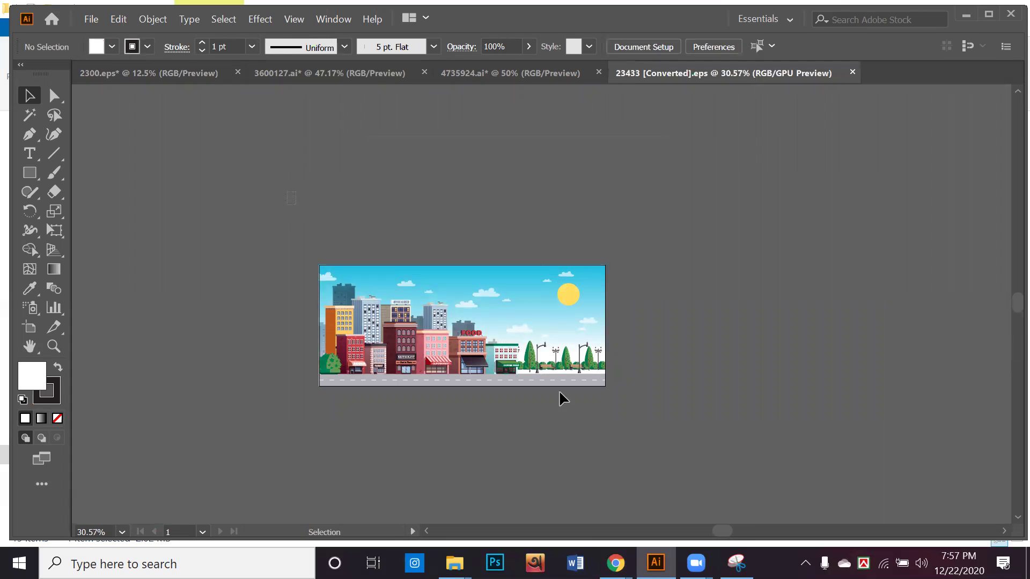
{"action": "key", "text": "ctrl+a"}
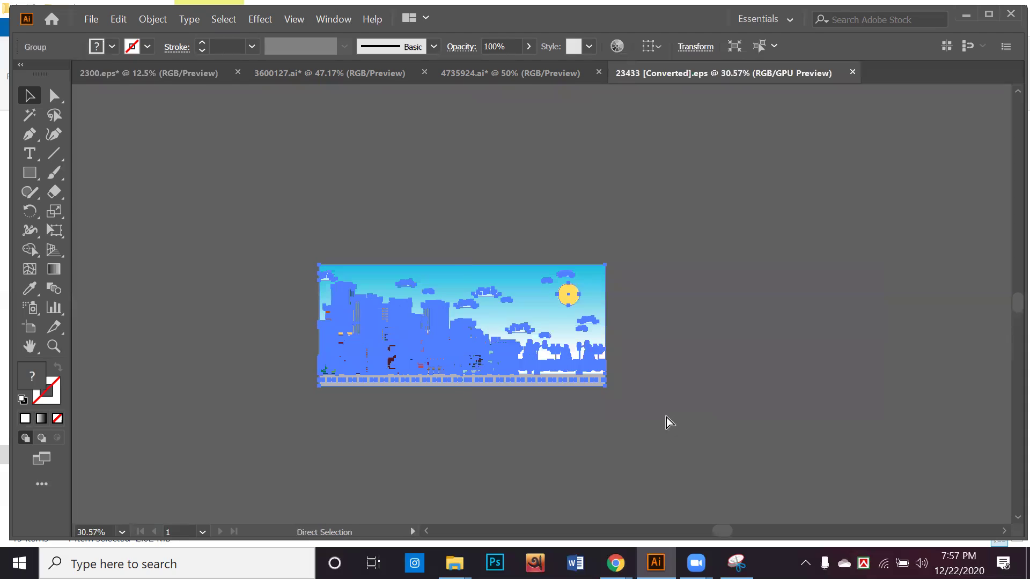
{"action": "left_click_drag", "start_coordinate": [493, 352], "coordinate": [417, 374]}
{"action": "left_click_drag", "start_coordinate": [311, 378], "coordinate": [913, 162]}
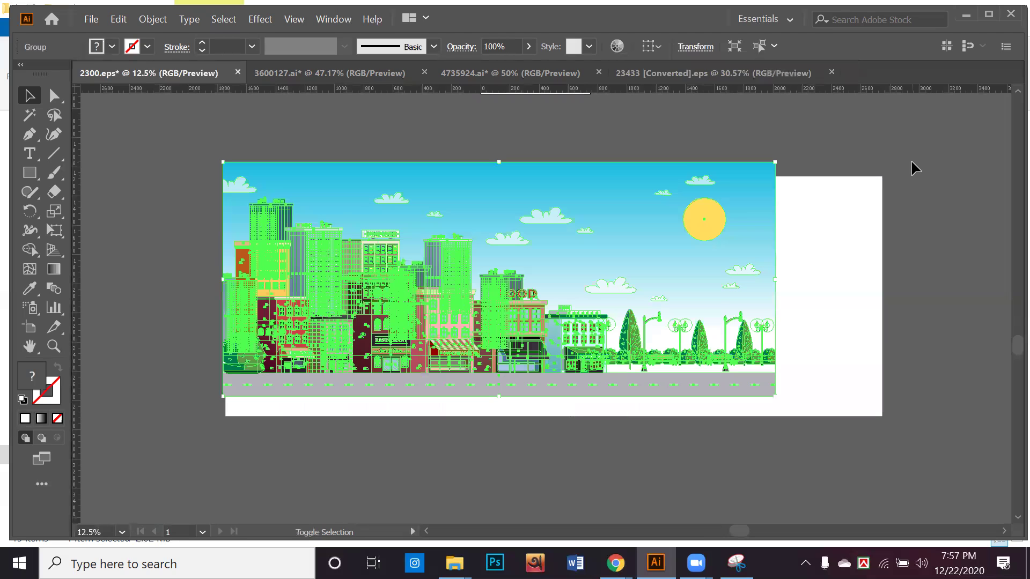
Step: Send the city street artwork to the back, behind the lineup of people
{"action": "right_click", "coordinate": [712, 205]}
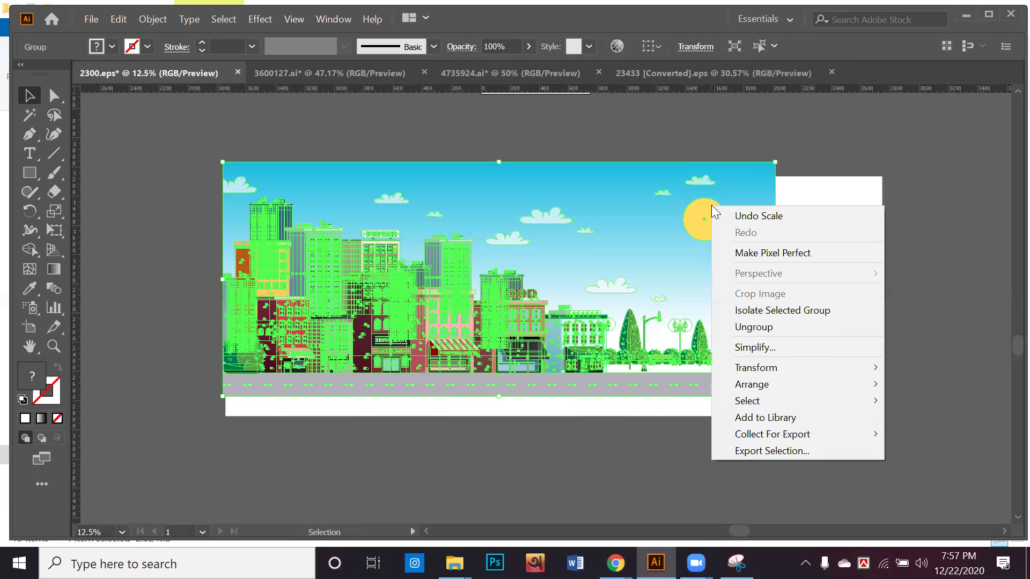
{"action": "mouse_move", "coordinate": [773, 386]}
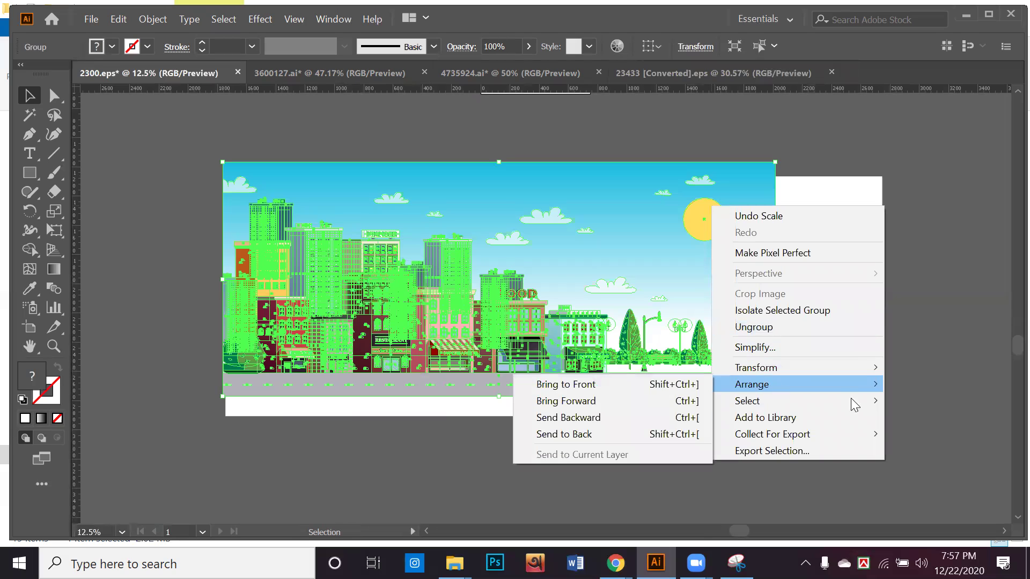
{"action": "left_click", "coordinate": [636, 437]}
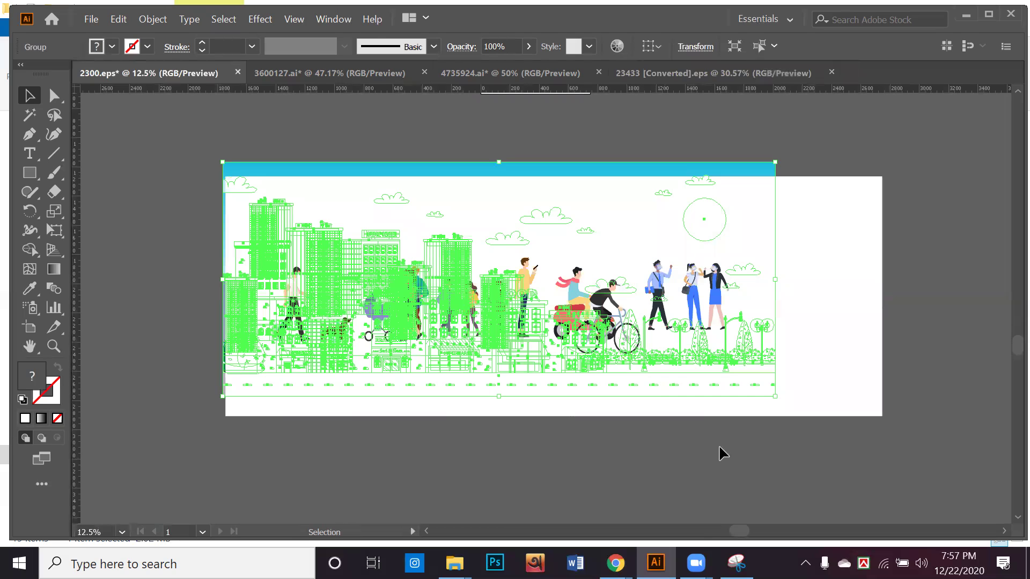
{"action": "left_click", "coordinate": [724, 450]}
Step: Unlock all objects and delete the white background that covers the city street
{"action": "key", "text": "ctrl+alt+2"}
{"action": "key", "text": "Delete"}
{"action": "left_click", "coordinate": [835, 305]}
{"action": "key", "text": "Delete"}
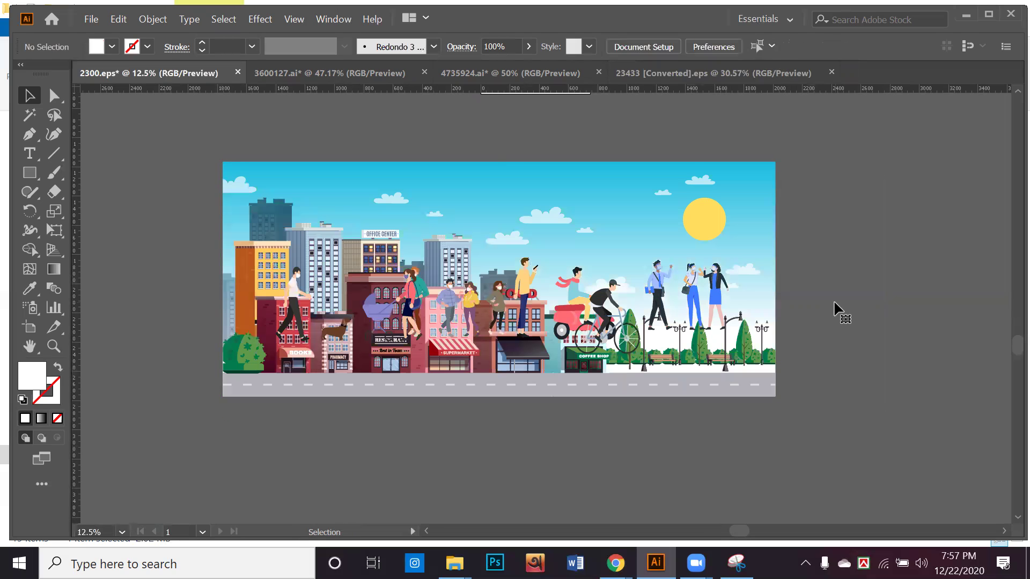
Step: Move the city street artwork up until the people's feet and the bicycle wheels rest on the road
{"action": "left_click_drag", "start_coordinate": [741, 217], "coordinate": [737, 192]}
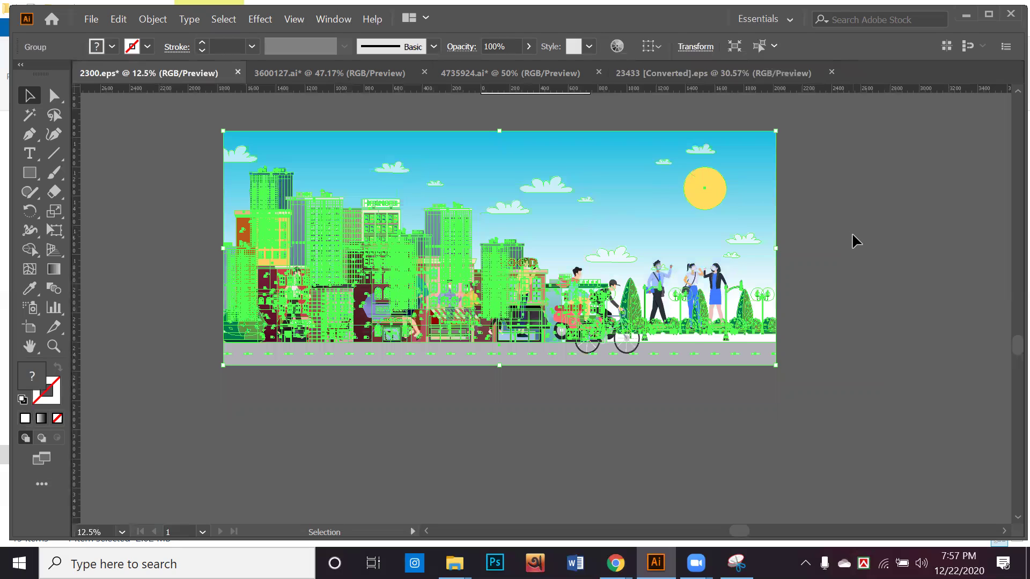
{"action": "left_click", "coordinate": [853, 245]}
{"action": "left_click", "coordinate": [455, 363]}
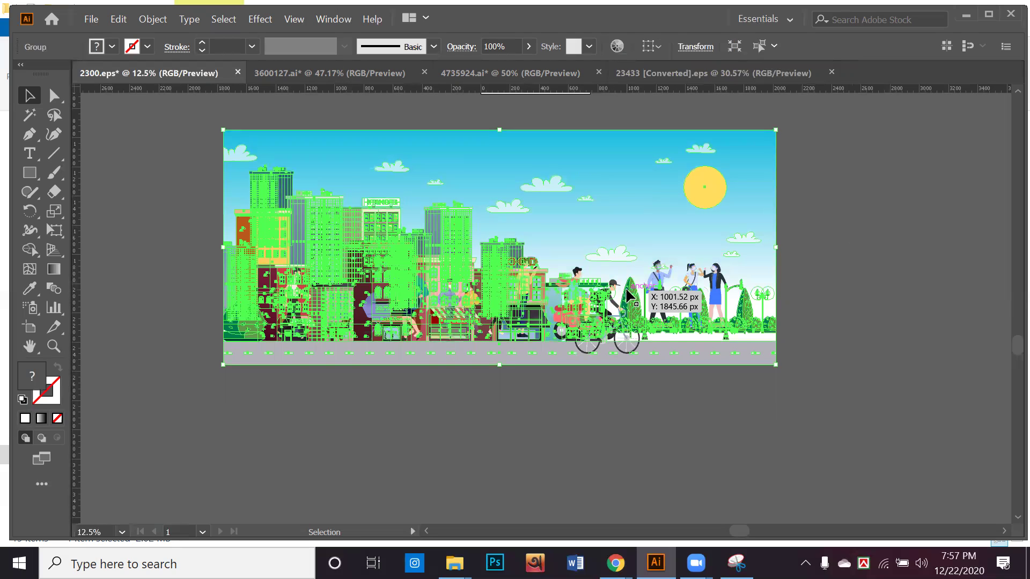
{"action": "scroll", "coordinate": [618, 326], "scroll_direction": "up", "scroll_amount": 1}
{"action": "left_click_drag", "start_coordinate": [650, 205], "coordinate": [654, 185]}
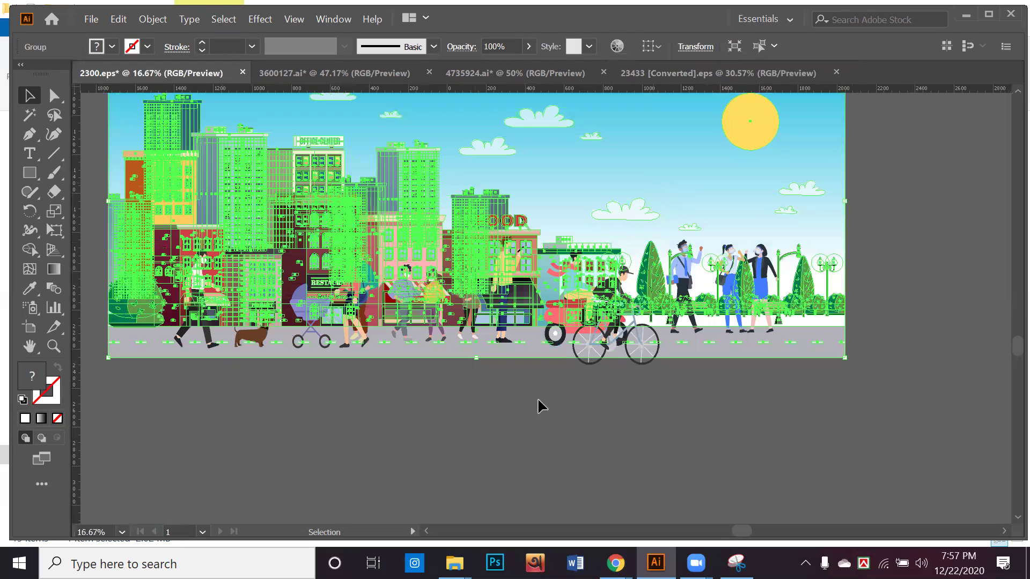
{"action": "left_click", "coordinate": [479, 456]}
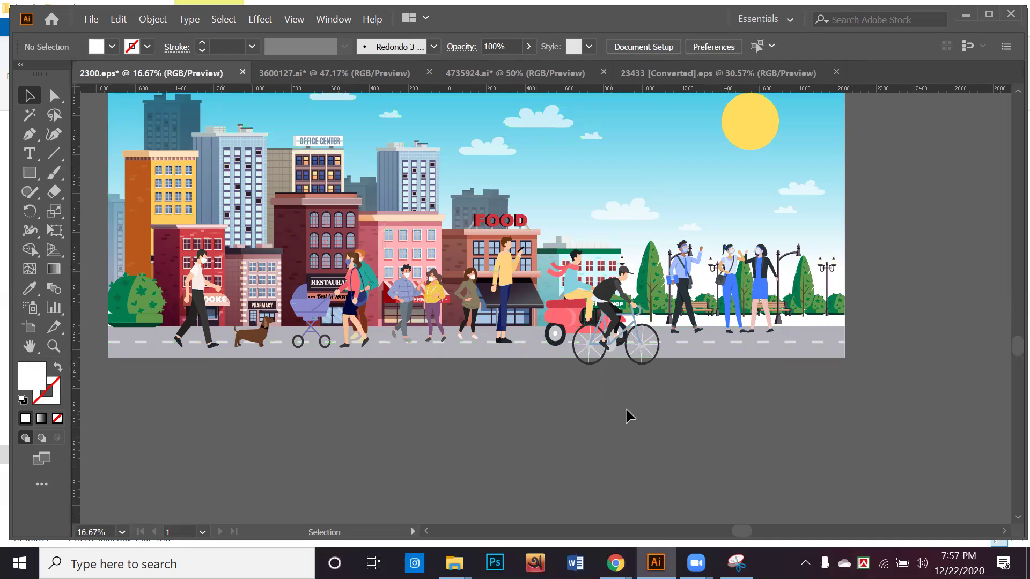
Step: Move the cyclist right, clear of the scooter, and delete the tall man in yellow holding a phone
{"action": "left_click_drag", "start_coordinate": [606, 289], "coordinate": [636, 280]}
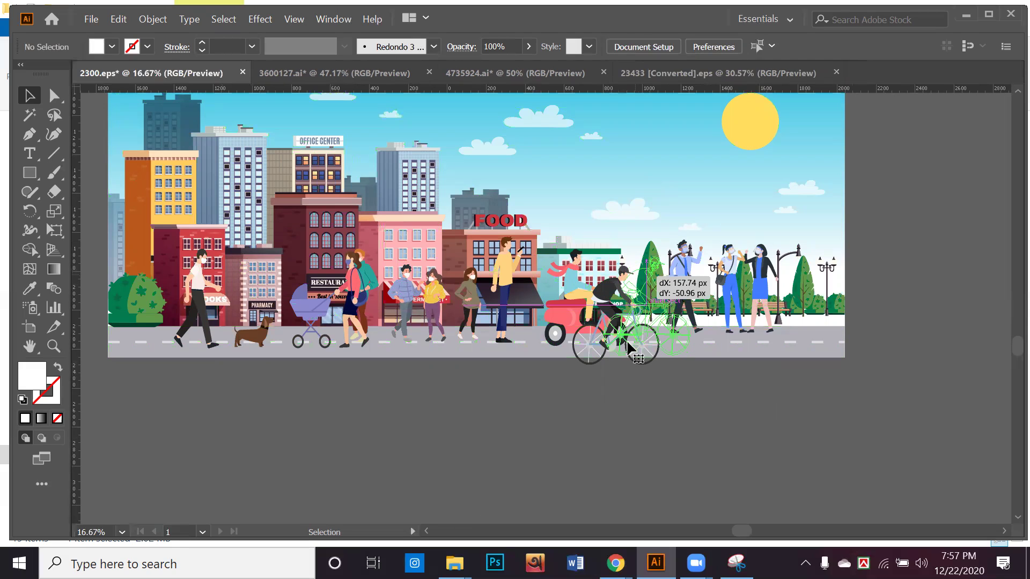
{"action": "left_click", "coordinate": [633, 410]}
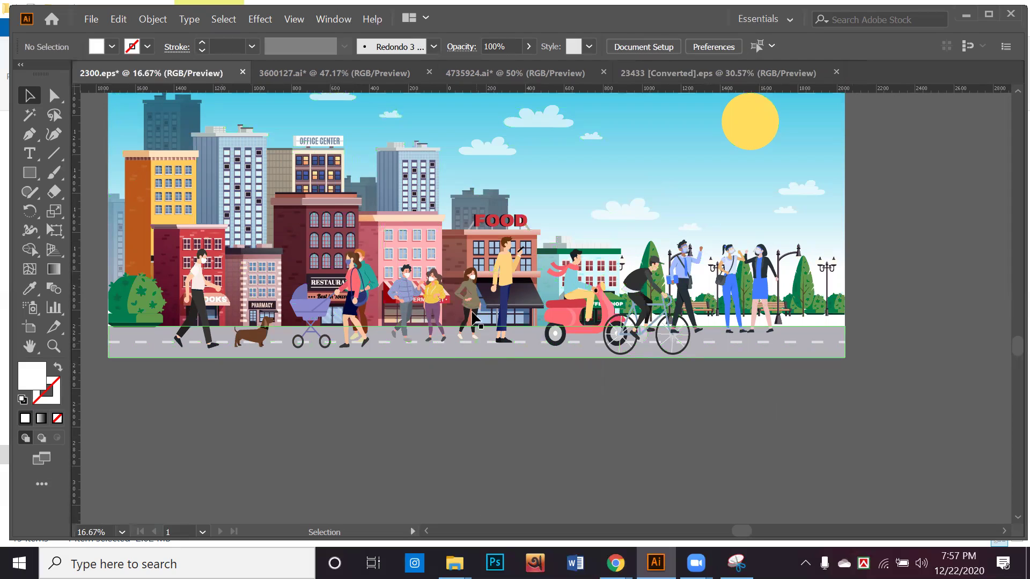
{"action": "left_click_drag", "start_coordinate": [504, 277], "coordinate": [506, 300]}
{"action": "key", "text": "Delete"}
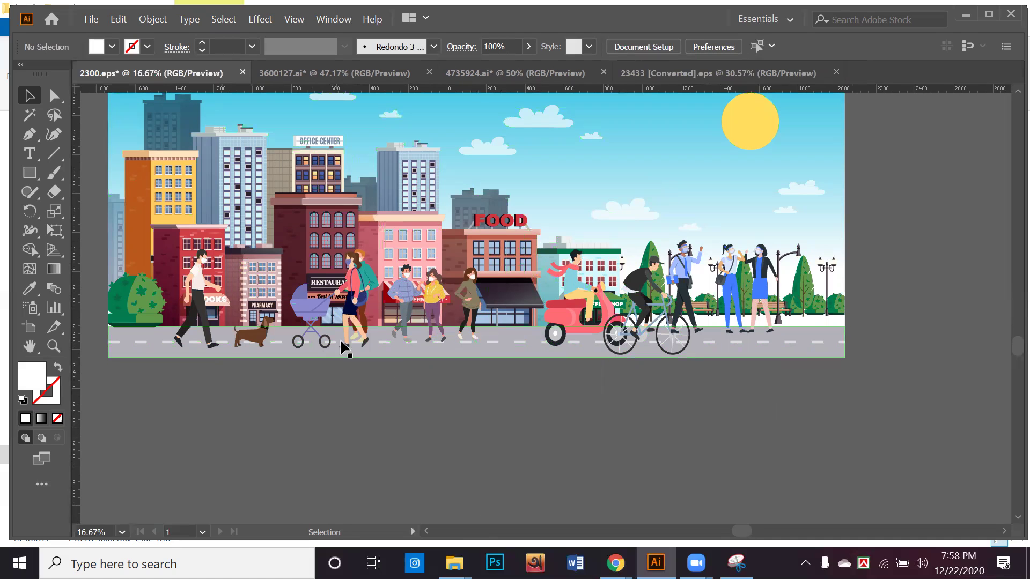
Step: Select the dog walker, dog, pram and adjoining couple together and scale them down proportionally, keeping their feet on the road
{"action": "scroll", "coordinate": [348, 347], "scroll_direction": "up", "scroll_amount": 1}
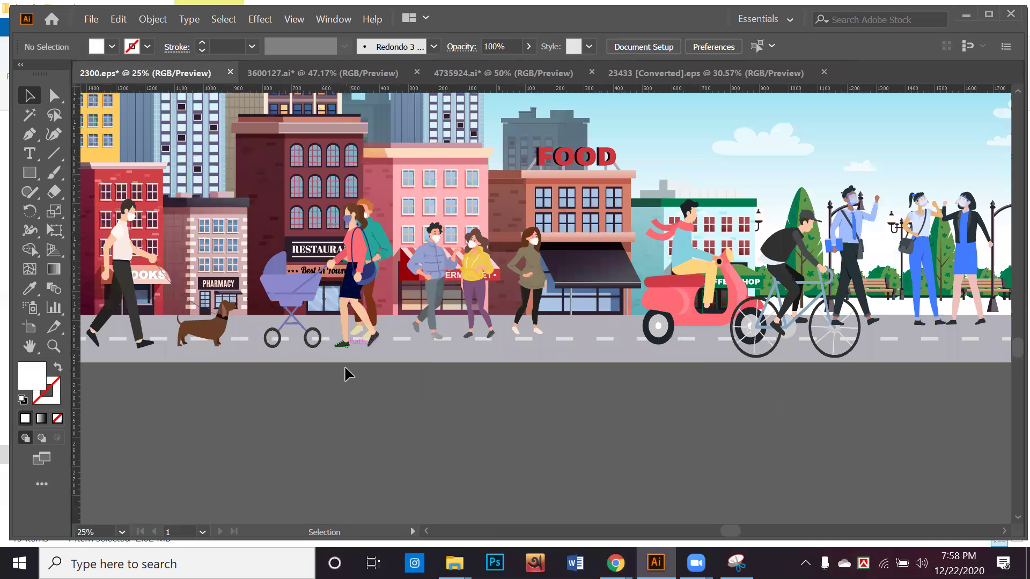
{"action": "key", "text": "ctrl+a"}
{"action": "left_click", "coordinate": [400, 408]}
{"action": "scroll", "coordinate": [395, 410], "scroll_direction": "up", "scroll_amount": 1}
{"action": "left_click_drag", "start_coordinate": [377, 373], "coordinate": [468, 390]}
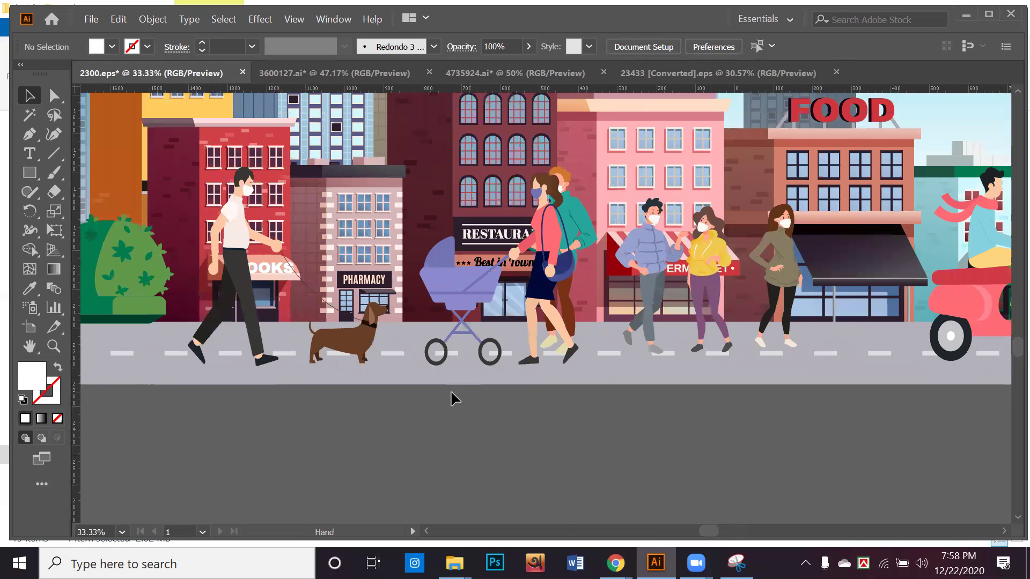
{"action": "left_click", "coordinate": [241, 249]}
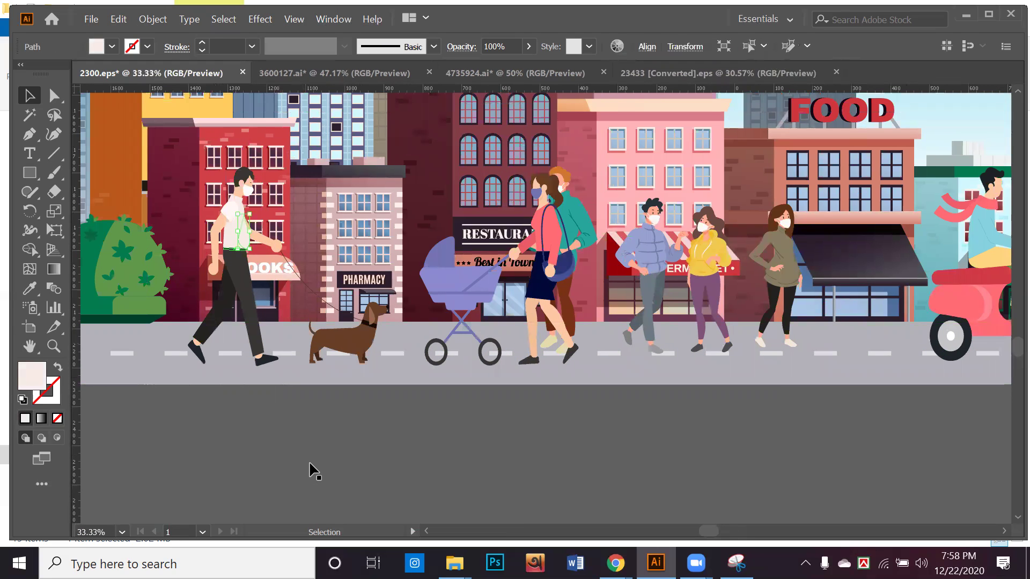
{"action": "key", "text": "ctrl+a"}
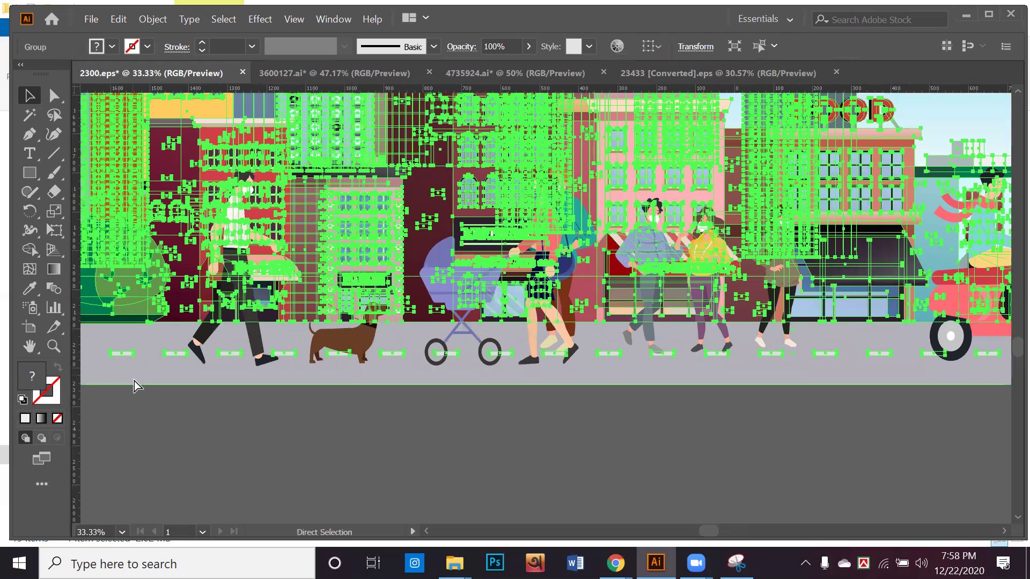
{"action": "left_click", "coordinate": [144, 399]}
{"action": "left_click_drag", "start_coordinate": [342, 358], "coordinate": [610, 422]}
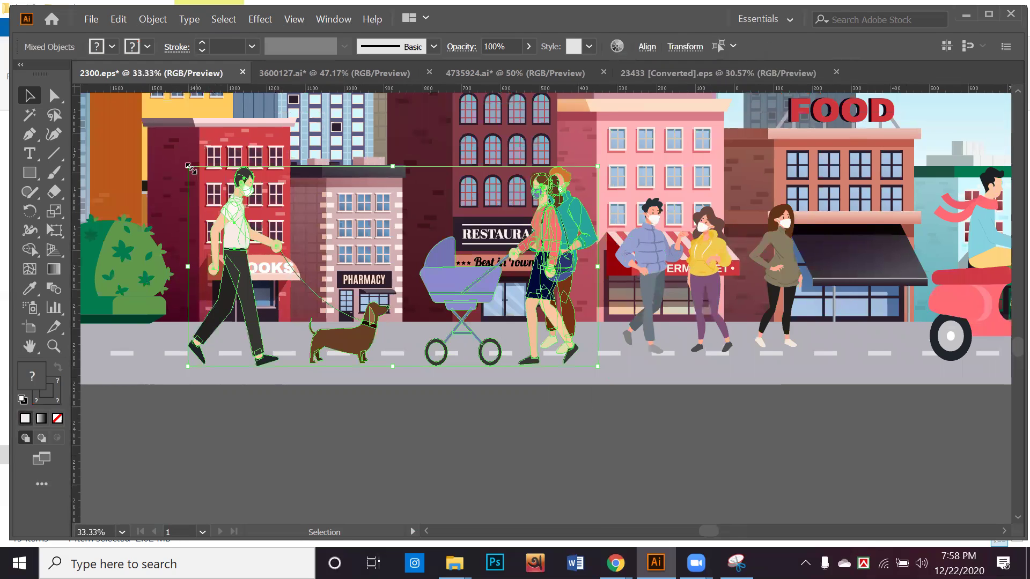
{"action": "left_click_drag", "start_coordinate": [187, 167], "coordinate": [226, 209]}
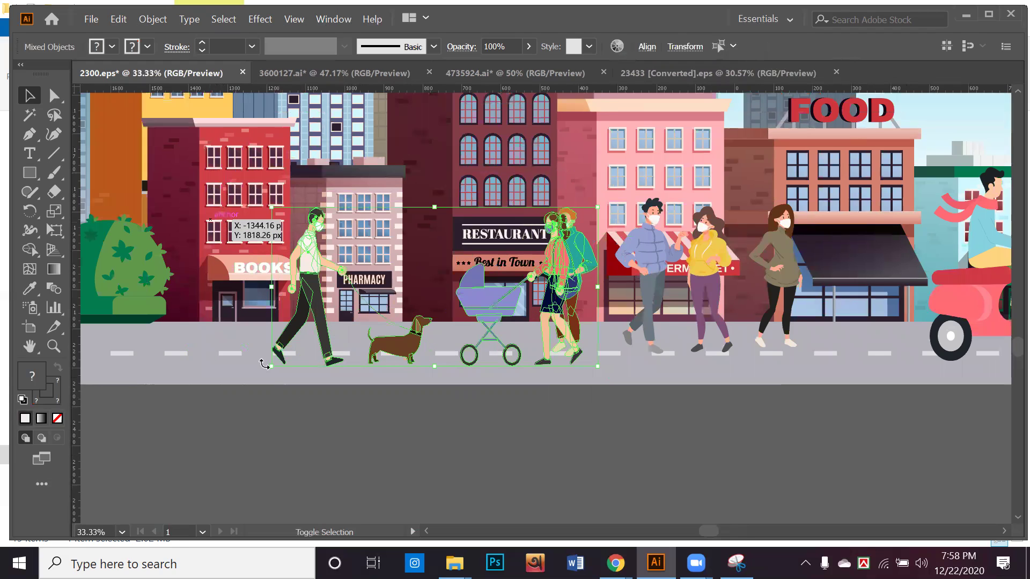
Step: Scale down the three masked pedestrians in front of the supermarket and food shop slightly
{"action": "left_click", "coordinate": [600, 303]}
{"action": "left_click_drag", "start_coordinate": [631, 204], "coordinate": [831, 367]}
{"action": "left_click_drag", "start_coordinate": [803, 206], "coordinate": [799, 211]}
{"action": "left_click", "coordinate": [620, 427]}
{"action": "scroll", "coordinate": [584, 414], "scroll_direction": "down", "scroll_amount": 2}
{"action": "left_click_drag", "start_coordinate": [606, 406], "coordinate": [430, 374]}
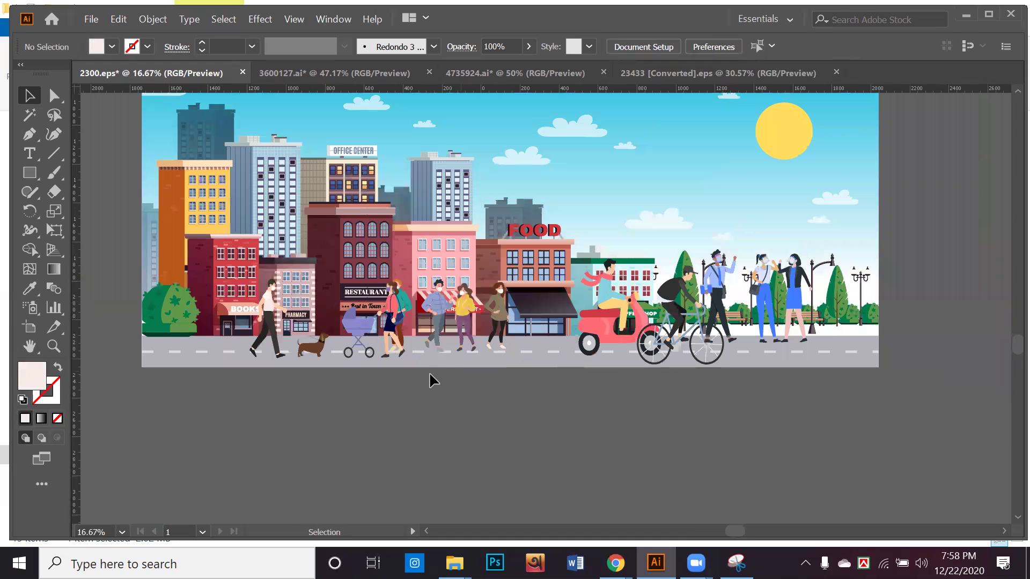
Step: Scale down the scooter rider, cyclist and three masked pedestrians near the park together, keeping them on the road
{"action": "left_click_drag", "start_coordinate": [542, 259], "coordinate": [837, 386]}
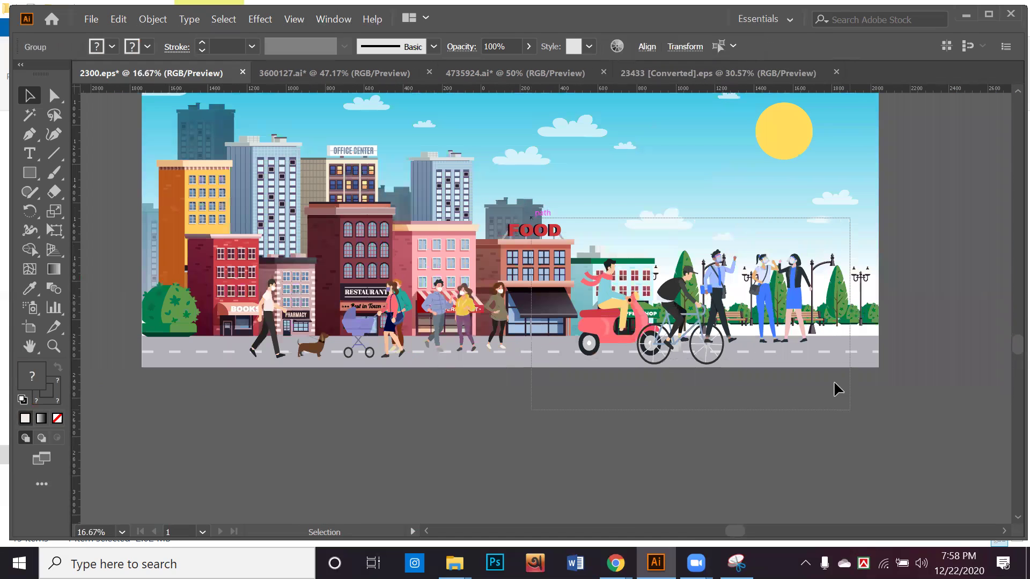
{"action": "left_click_drag", "start_coordinate": [811, 248], "coordinate": [776, 277]}
{"action": "left_click", "coordinate": [703, 444]}
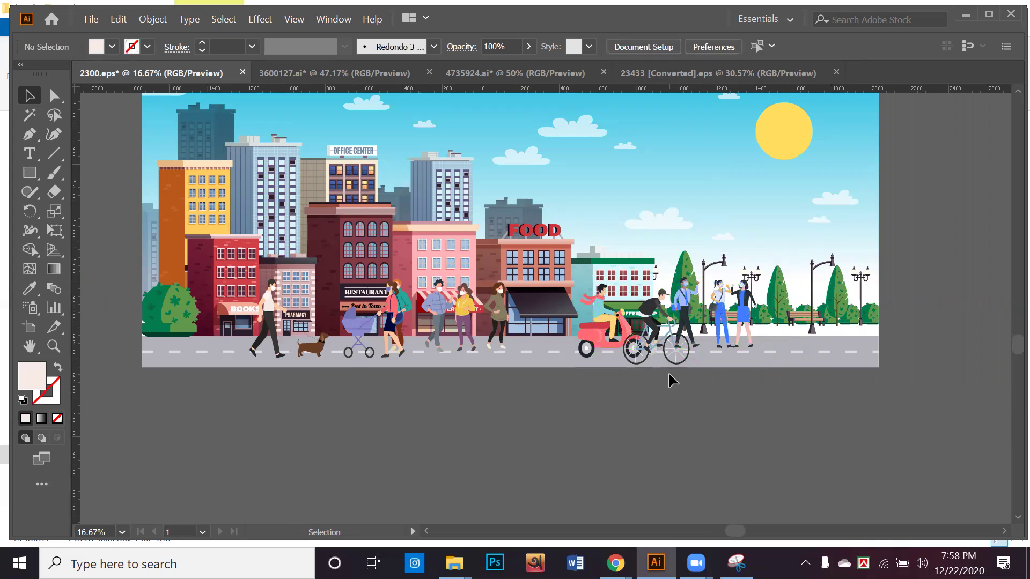
{"action": "scroll", "coordinate": [669, 382], "scroll_direction": "down", "scroll_amount": 1}
{"action": "scroll", "coordinate": [620, 386], "scroll_direction": "up", "scroll_amount": 1}
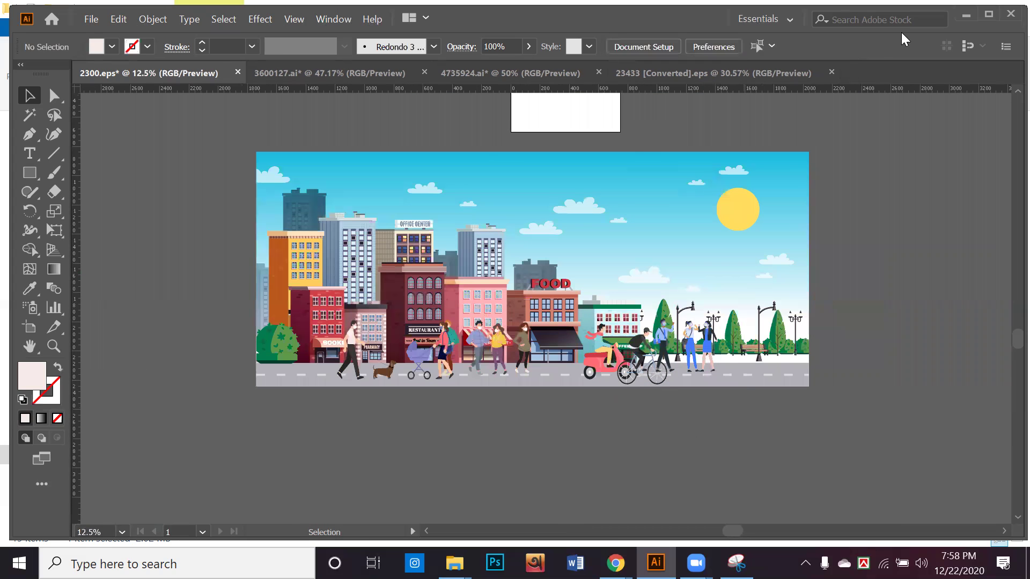
Step: Open the 2724 EPS coronavirus artwork from the Downloads folder, accepting the discarded colour profile, and inspect its virus image
{"action": "left_click", "coordinate": [965, 15]}
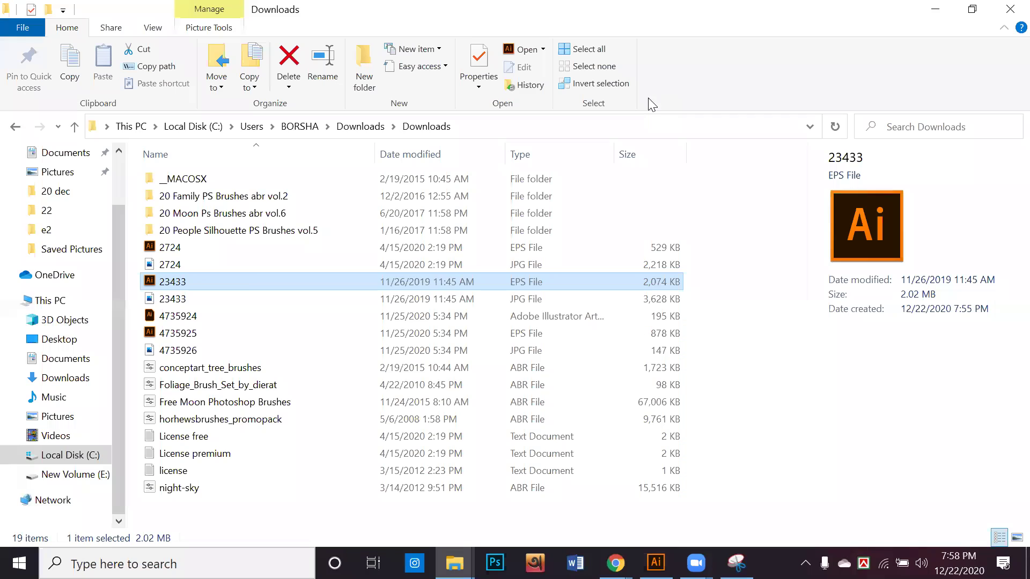
{"action": "double_click", "coordinate": [219, 250]}
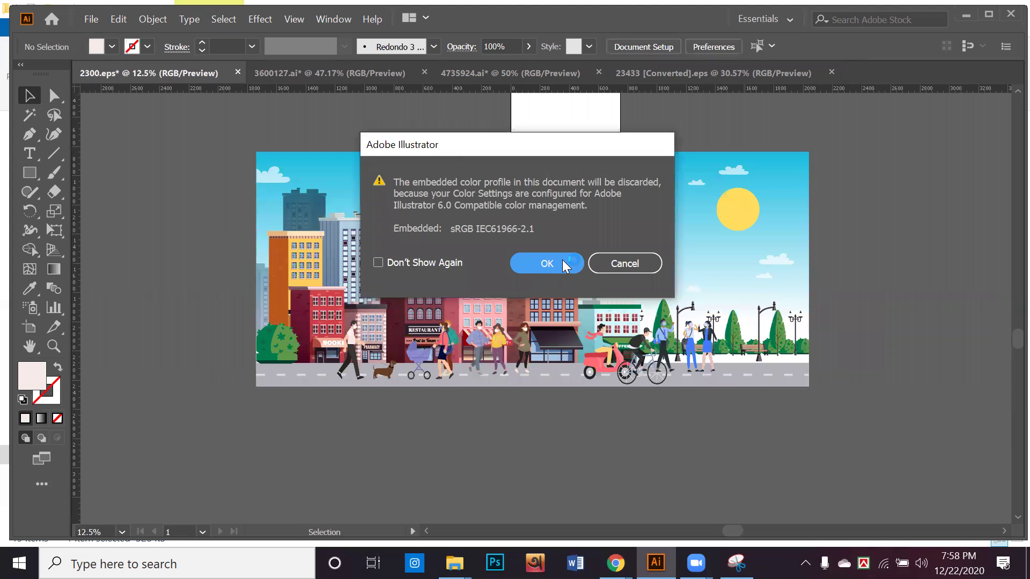
{"action": "left_click", "coordinate": [563, 263]}
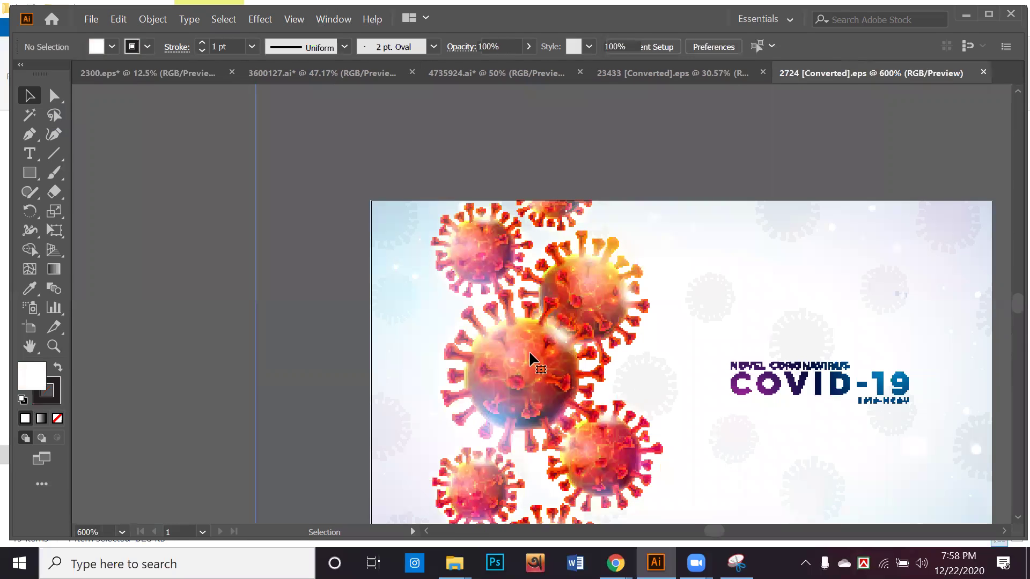
{"action": "left_click", "coordinate": [530, 352]}
{"action": "scroll", "coordinate": [530, 351], "scroll_direction": "down", "scroll_amount": 2}
{"action": "scroll", "coordinate": [532, 346], "scroll_direction": "down", "scroll_amount": 1}
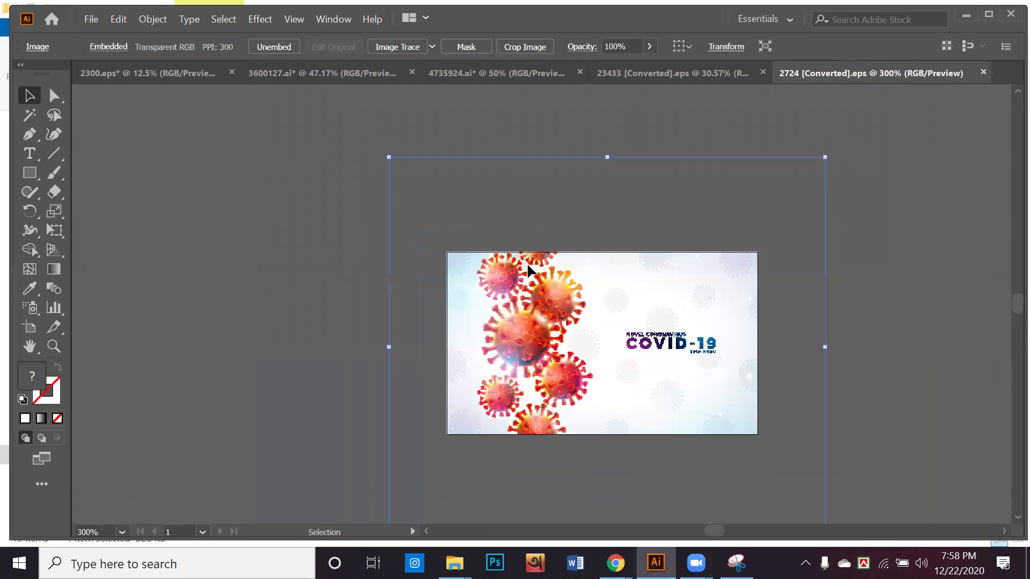
Step: Try to isolate the virus cells from the embedded image, and close the 2724 document without saving
{"action": "left_click_drag", "start_coordinate": [534, 351], "coordinate": [533, 283]}
{"action": "right_click", "coordinate": [530, 281]}
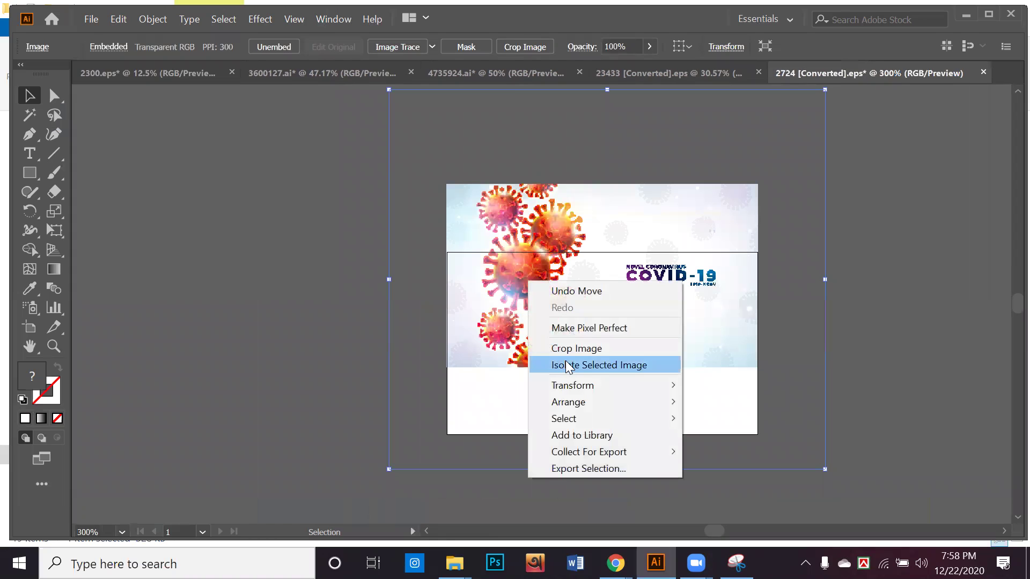
{"action": "left_click", "coordinate": [567, 365]}
{"action": "key", "text": "Escape"}
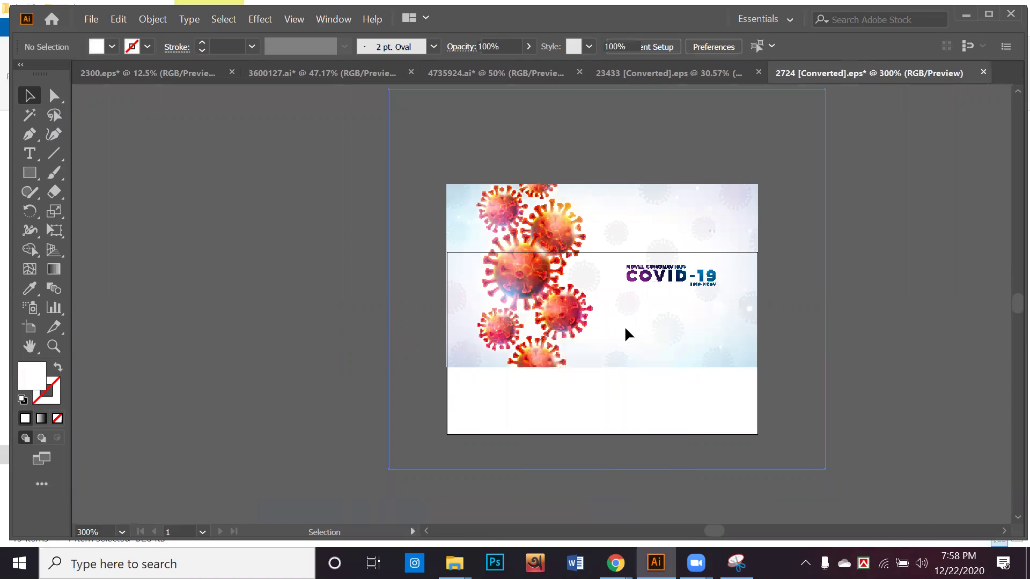
{"action": "double_click", "coordinate": [553, 322]}
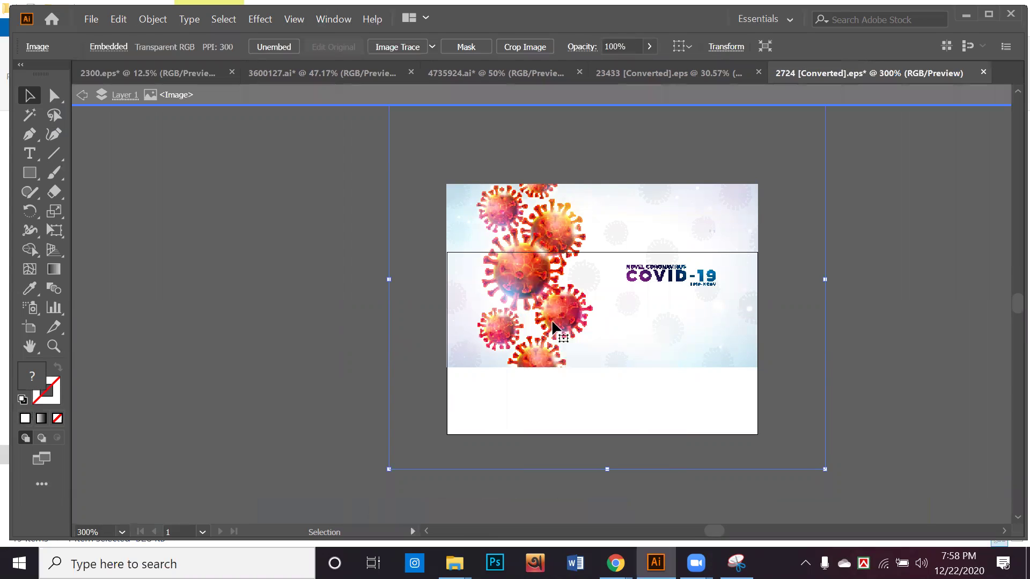
{"action": "left_click", "coordinate": [362, 105]}
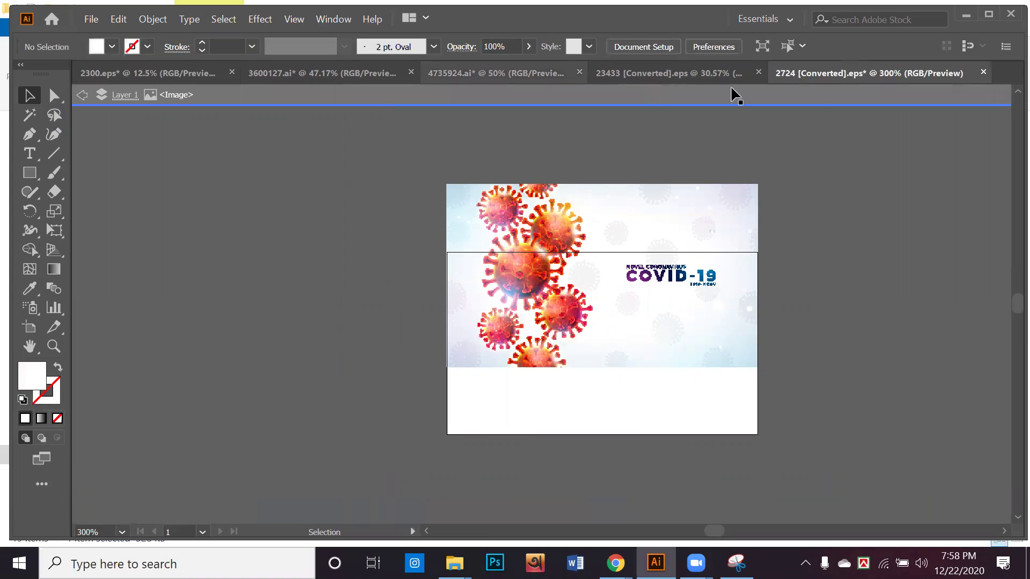
{"action": "left_click", "coordinate": [983, 71]}
{"action": "left_click", "coordinate": [596, 301]}
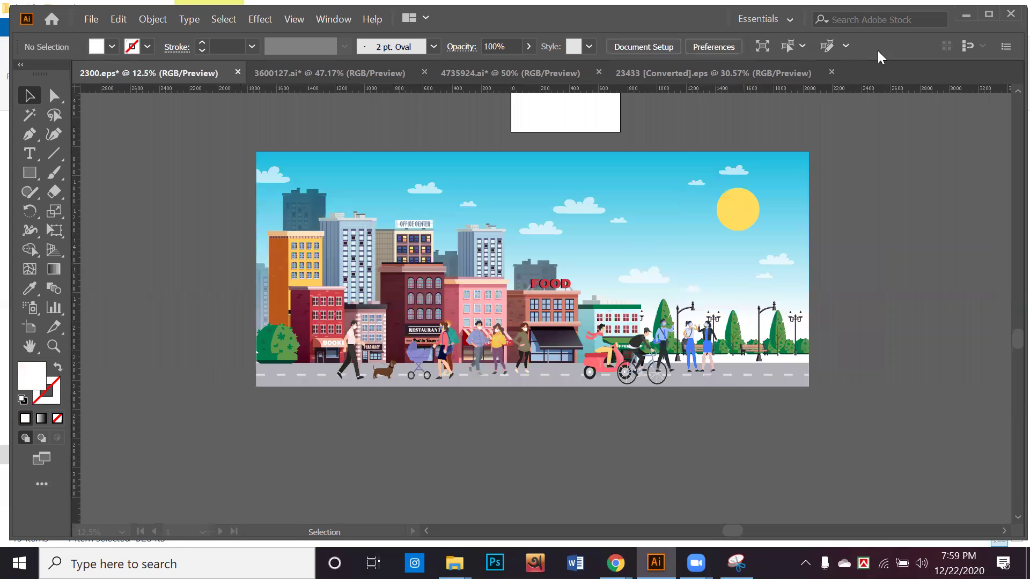
Step: Close the 23433, 4735924 and 3600127 source documents without saving, keeping only the 2300.eps street scene open
{"action": "left_click", "coordinate": [832, 72]}
{"action": "left_click", "coordinate": [599, 72]}
{"action": "left_click", "coordinate": [597, 302]}
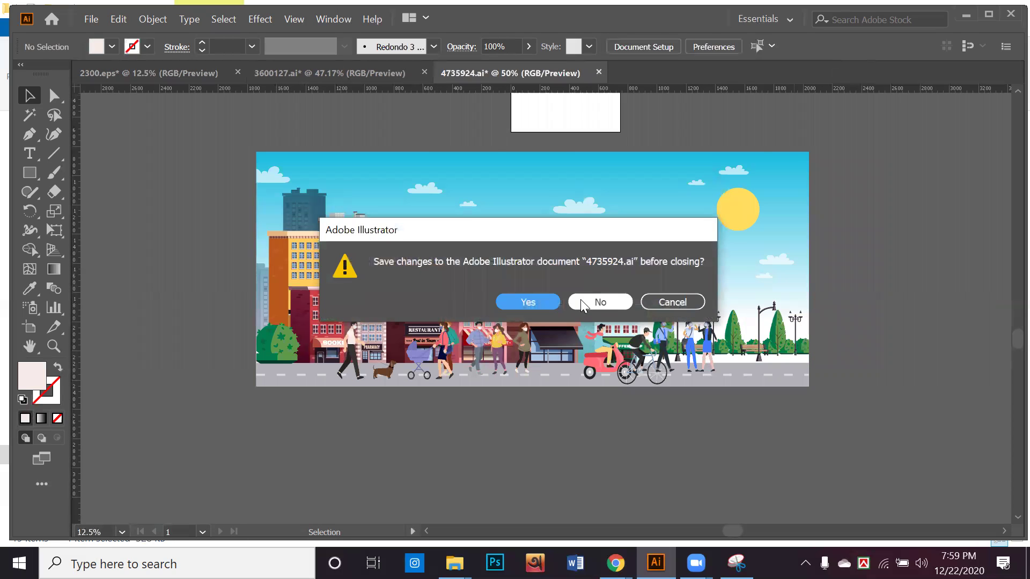
{"action": "left_click", "coordinate": [423, 75]}
{"action": "left_click", "coordinate": [423, 74]}
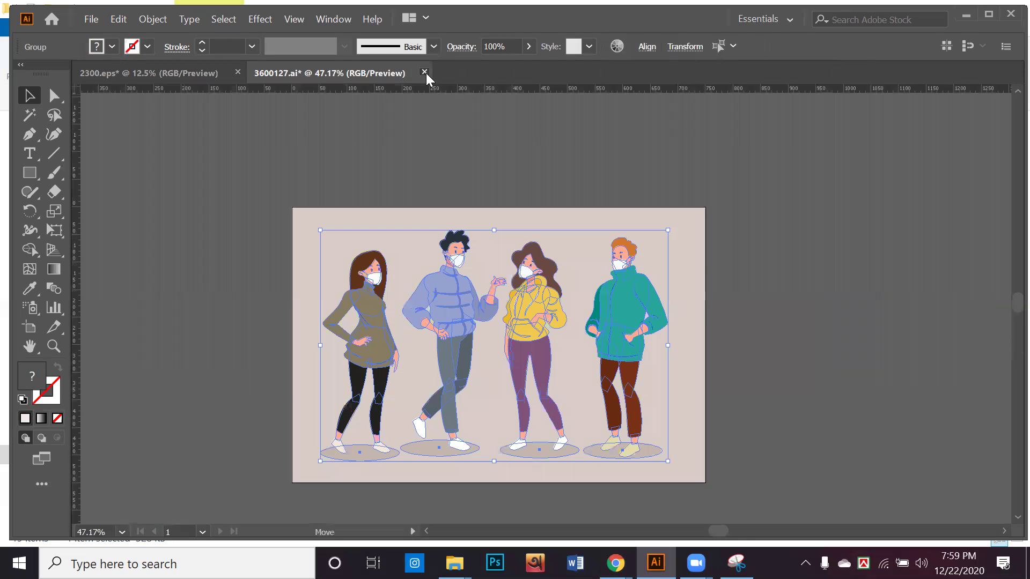
{"action": "left_click", "coordinate": [598, 301]}
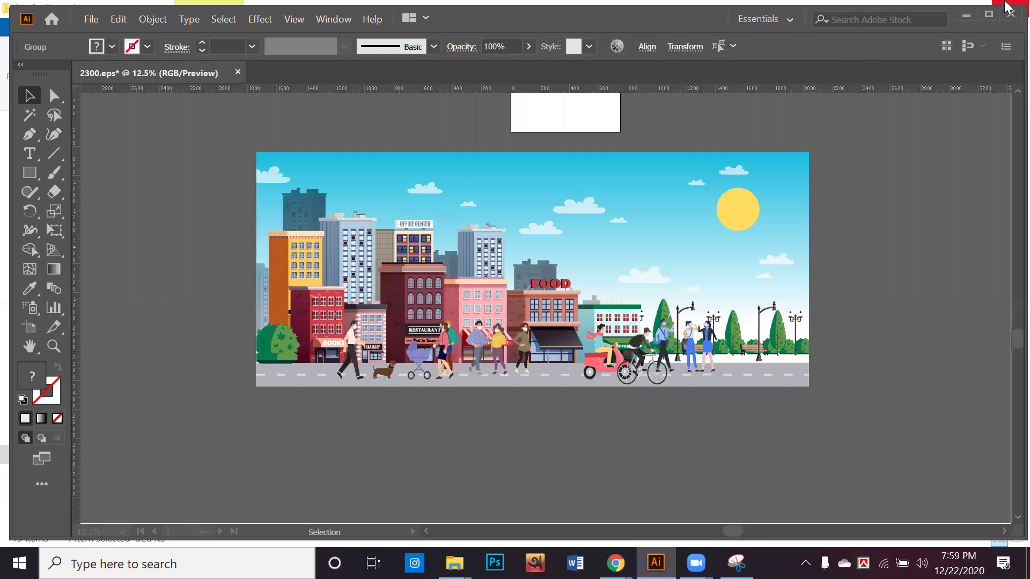
Step: Check the previews of the 4735926, 23433 and 2724 JPG files in the Downloads folder
{"action": "left_click", "coordinate": [966, 15]}
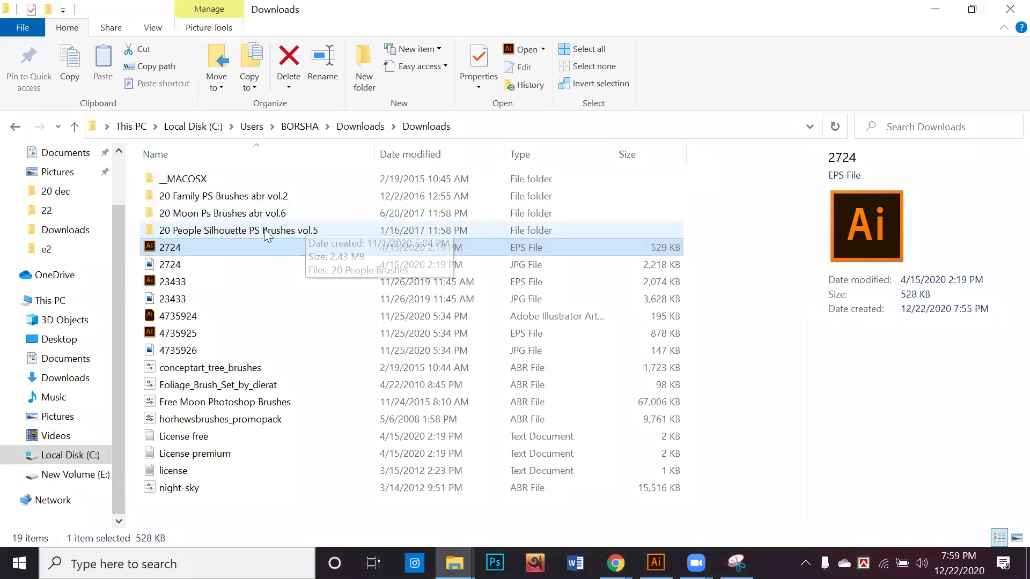
{"action": "left_click", "coordinate": [194, 351]}
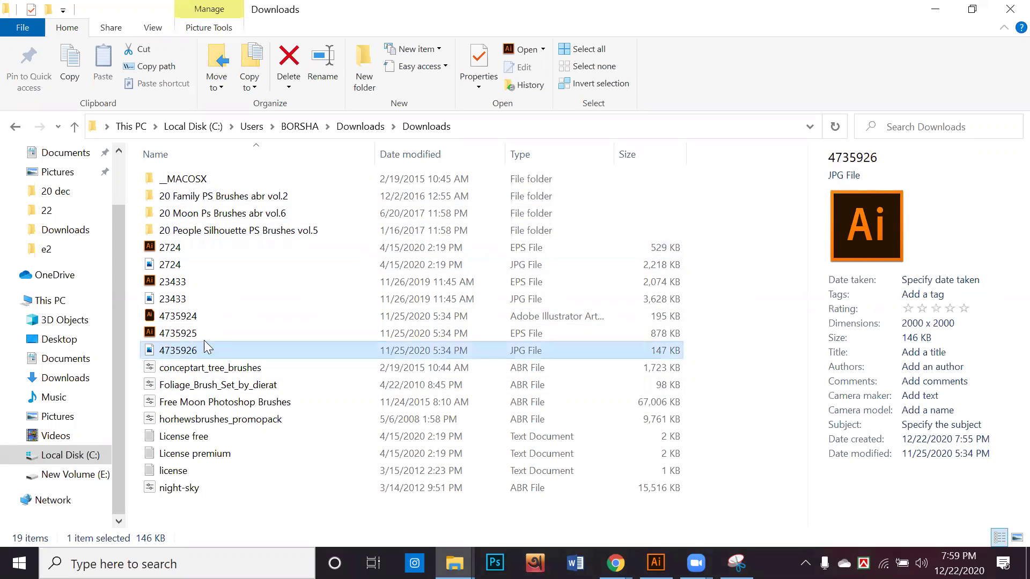
{"action": "left_click", "coordinate": [154, 300]}
{"action": "left_click", "coordinate": [170, 267]}
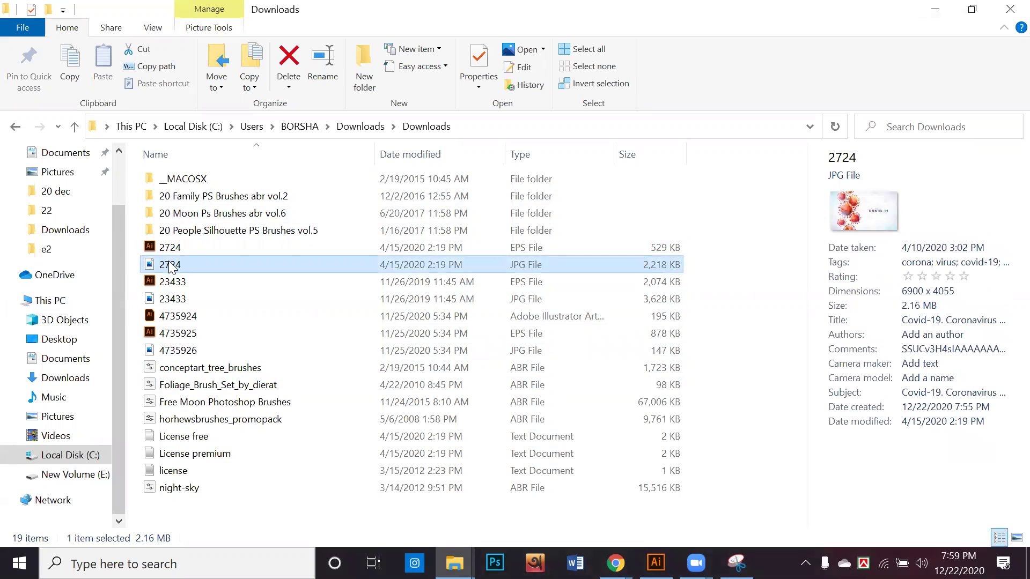
{"action": "left_click", "coordinate": [934, 11]}
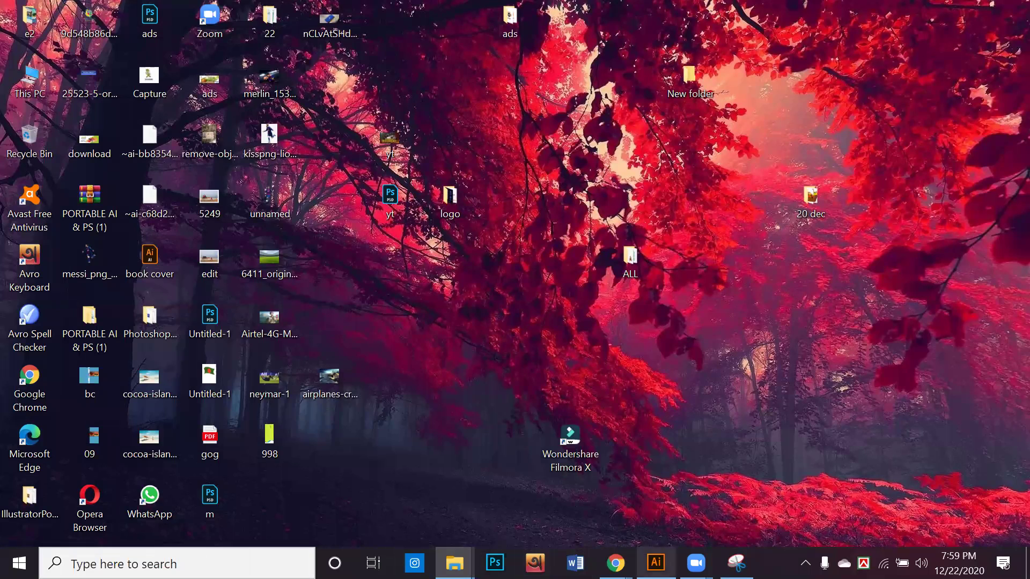
Step: Switch to the Freepik window in Chrome and close the preview of the man-with-face-mask vector
{"action": "mouse_move", "coordinate": [615, 562]}
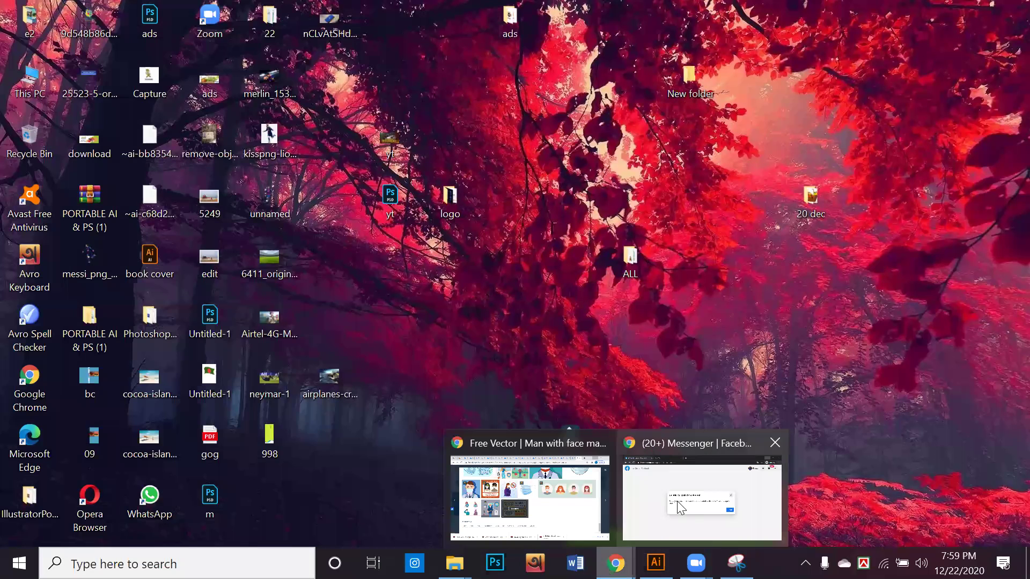
{"action": "left_click", "coordinate": [561, 492]}
{"action": "scroll", "coordinate": [559, 334], "scroll_direction": "up", "scroll_amount": 15}
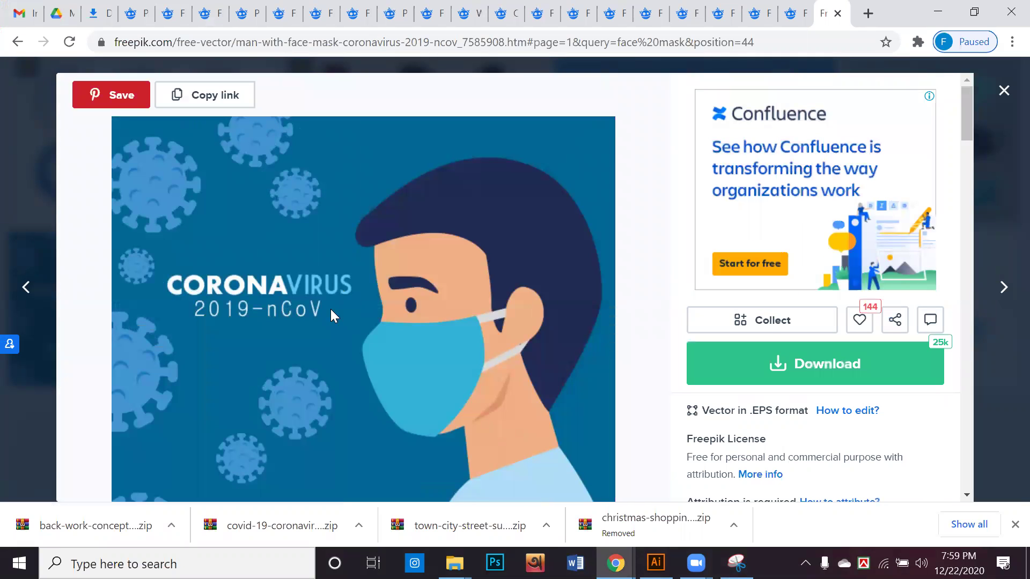
{"action": "left_click", "coordinate": [1003, 90]}
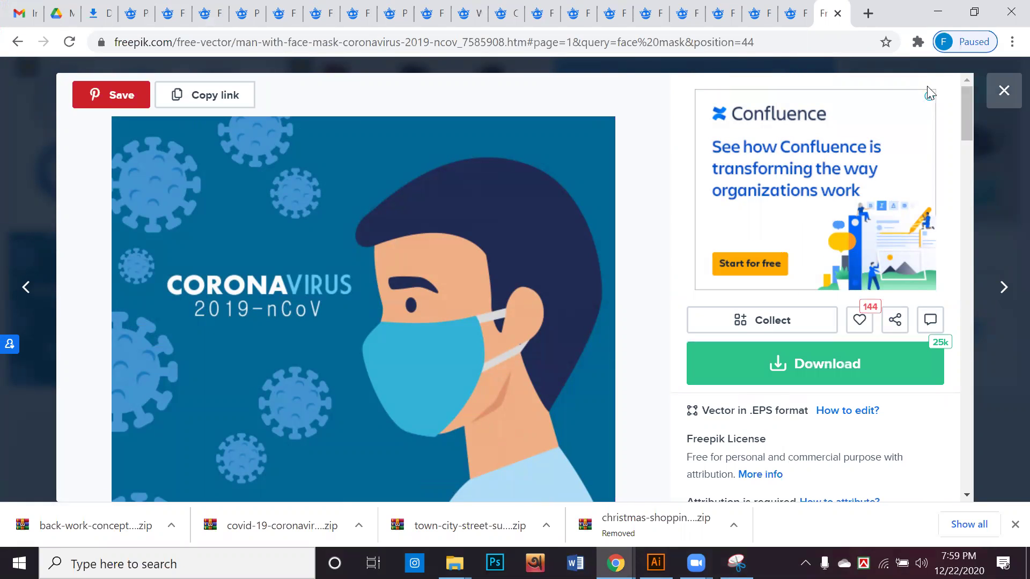
Step: Close the Freepik tabs from the walking-around illustration through the wearing-mask, corona vector and face mask pages
{"action": "left_click", "coordinate": [351, 13]}
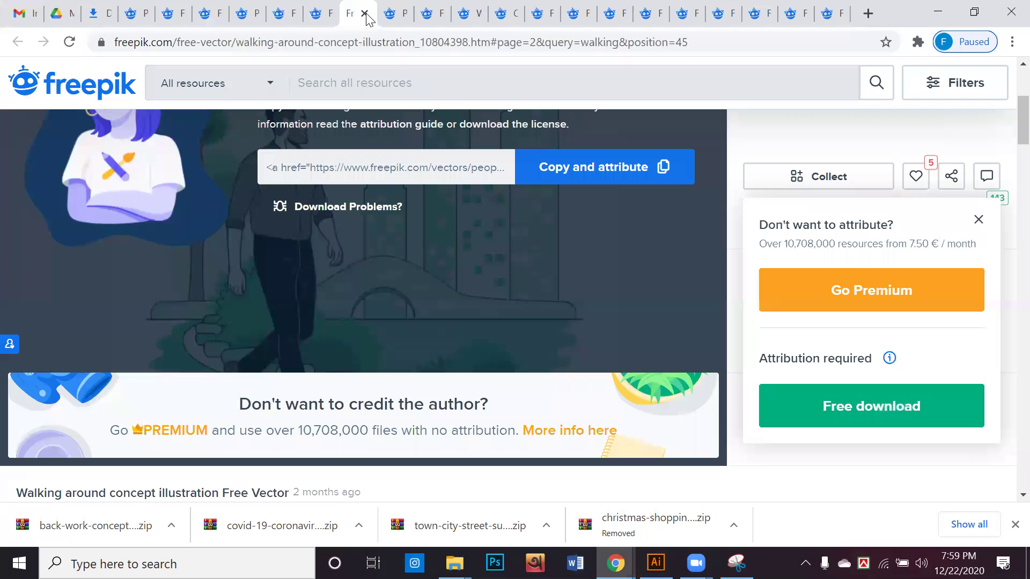
{"action": "left_click", "coordinate": [365, 14]}
{"action": "left_click", "coordinate": [365, 14]}
{"action": "left_click", "coordinate": [365, 14]}
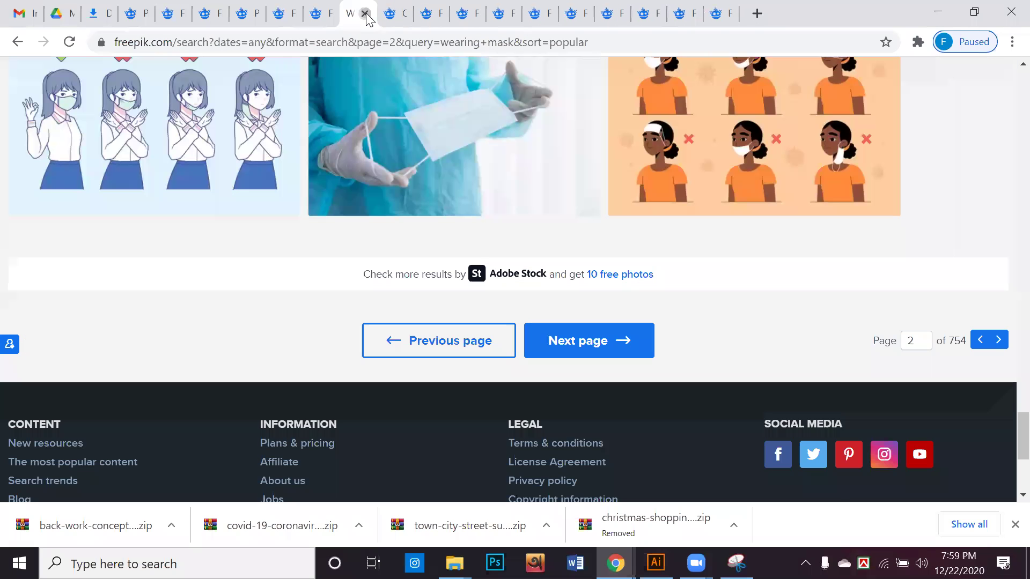
{"action": "left_click", "coordinate": [365, 14]}
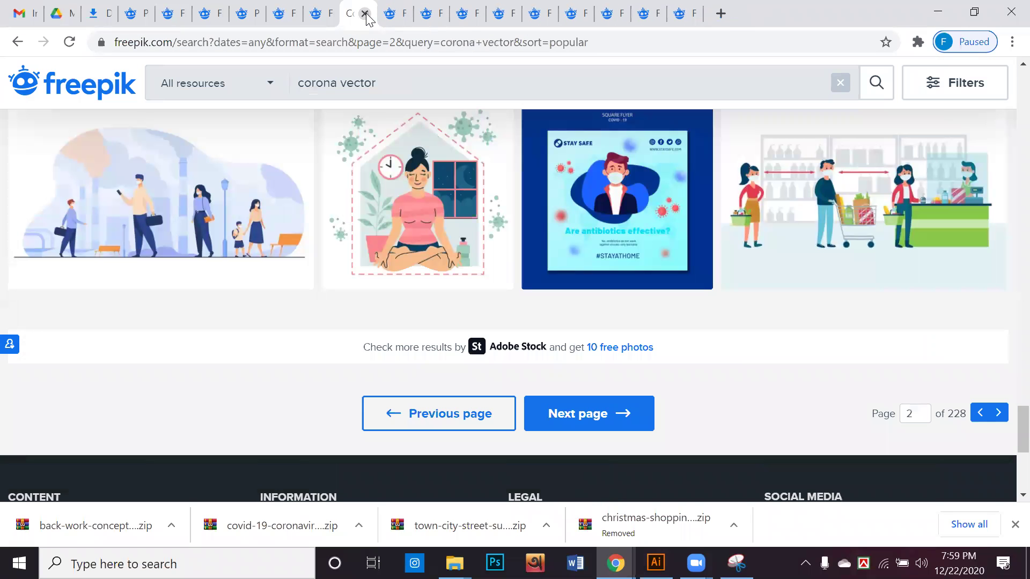
{"action": "left_click", "coordinate": [366, 14]}
{"action": "left_click", "coordinate": [365, 14]}
{"action": "left_click", "coordinate": [365, 14]}
{"action": "left_click", "coordinate": [366, 14]}
{"action": "left_click", "coordinate": [365, 14]}
{"action": "left_click", "coordinate": [365, 14]}
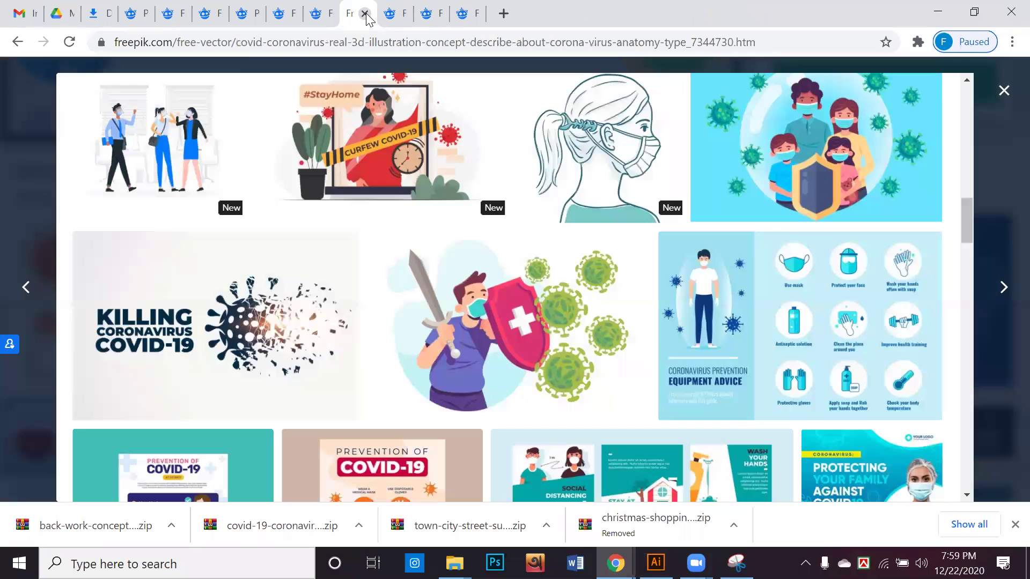
{"action": "left_click", "coordinate": [365, 14]}
{"action": "left_click", "coordinate": [365, 14]}
{"action": "left_click", "coordinate": [365, 14]}
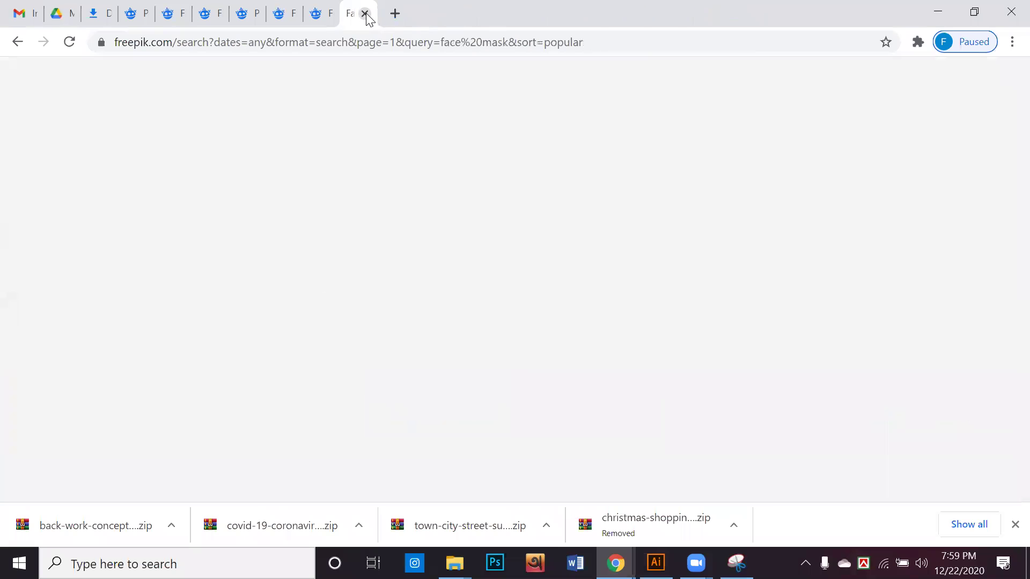
Step: Close the other Freepik tabs, keeping the page of walking people checking smartphones open
{"action": "left_click", "coordinate": [166, 12]}
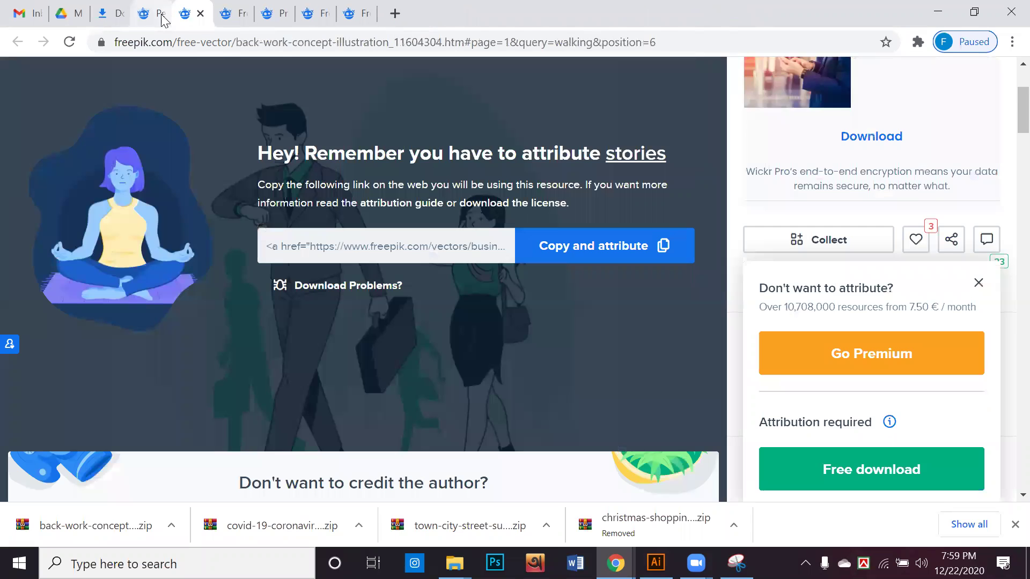
{"action": "key", "text": "ctrl+w"}
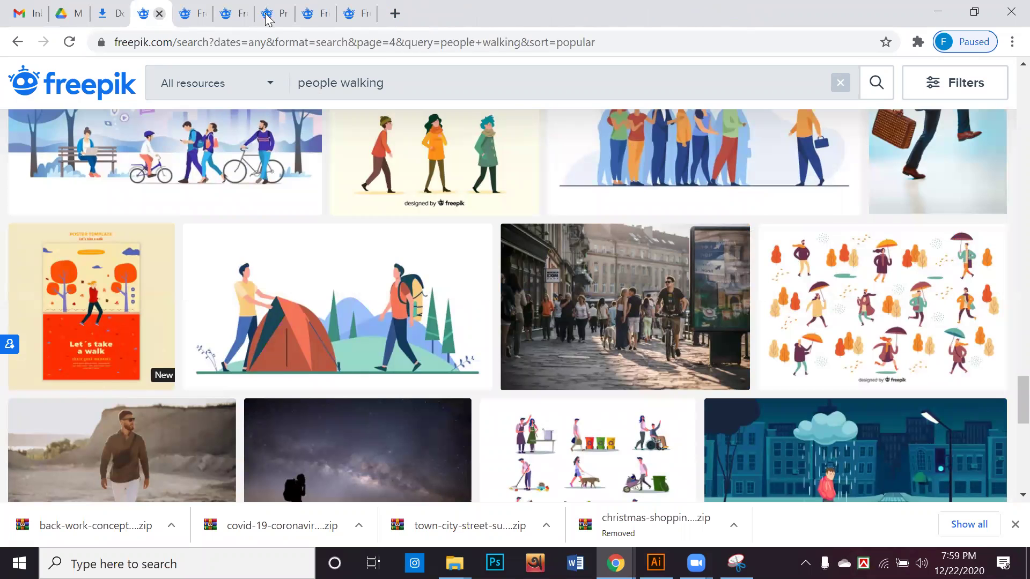
{"action": "left_click", "coordinate": [160, 14]}
{"action": "left_click", "coordinate": [159, 14]}
{"action": "left_click", "coordinate": [159, 14]}
{"action": "left_click", "coordinate": [159, 13]}
{"action": "left_click", "coordinate": [159, 13]}
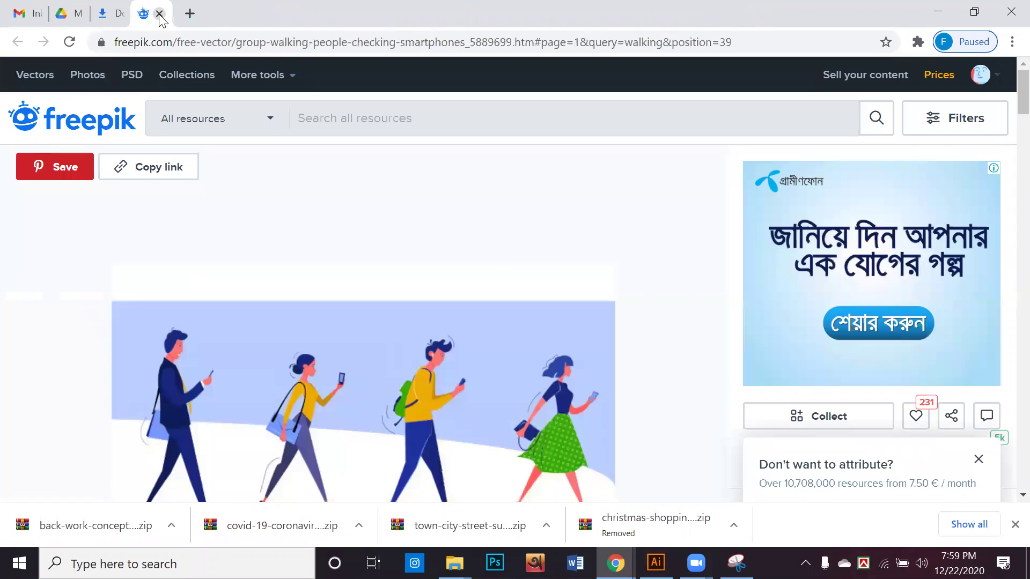
Step: Search Freepik for "corona virus vector" and browse the first results
{"action": "left_click", "coordinate": [323, 119]}
{"action": "type", "text": "corona "}
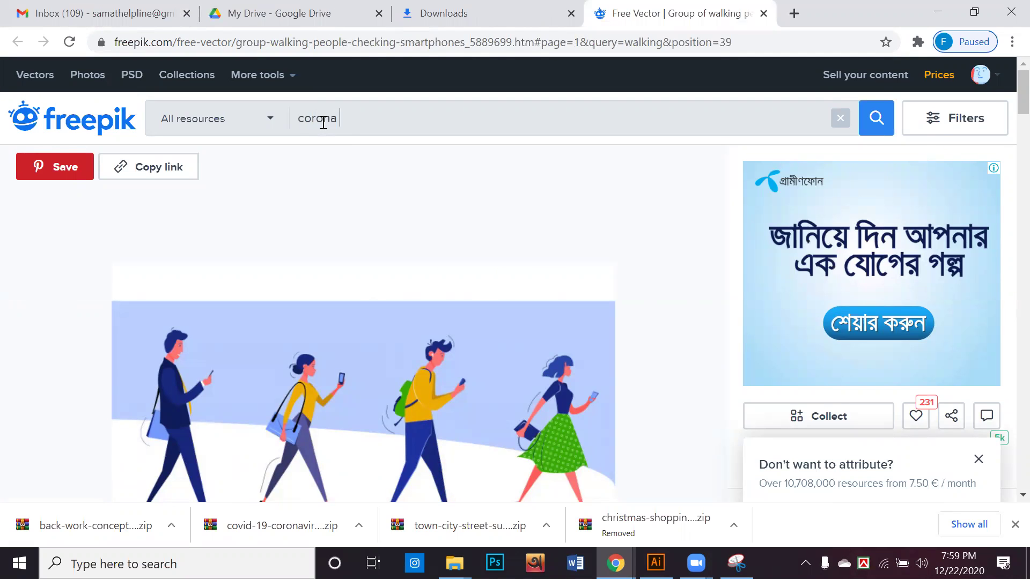
{"action": "type", "text": "vir"}
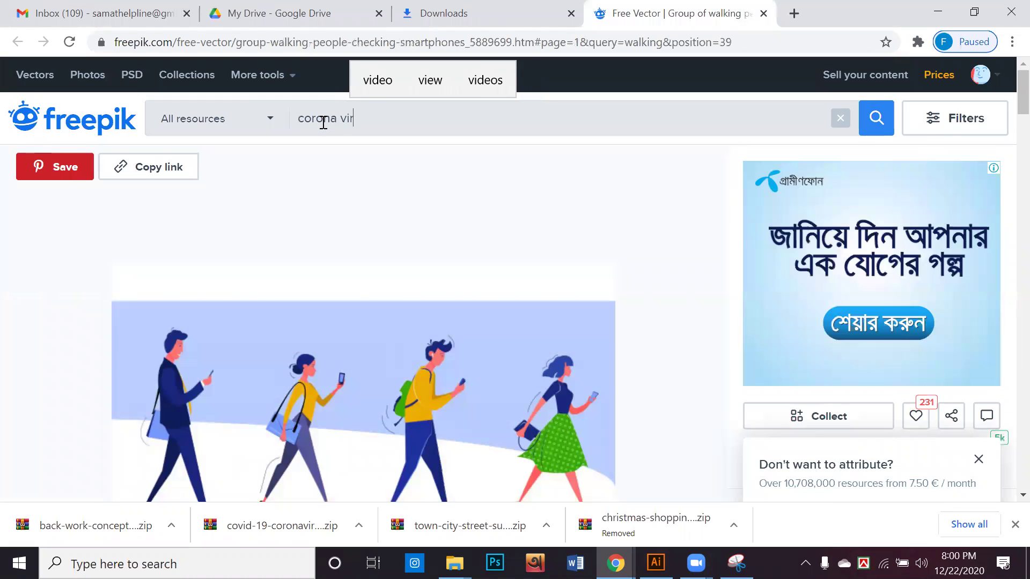
{"action": "type", "text": "us vector"}
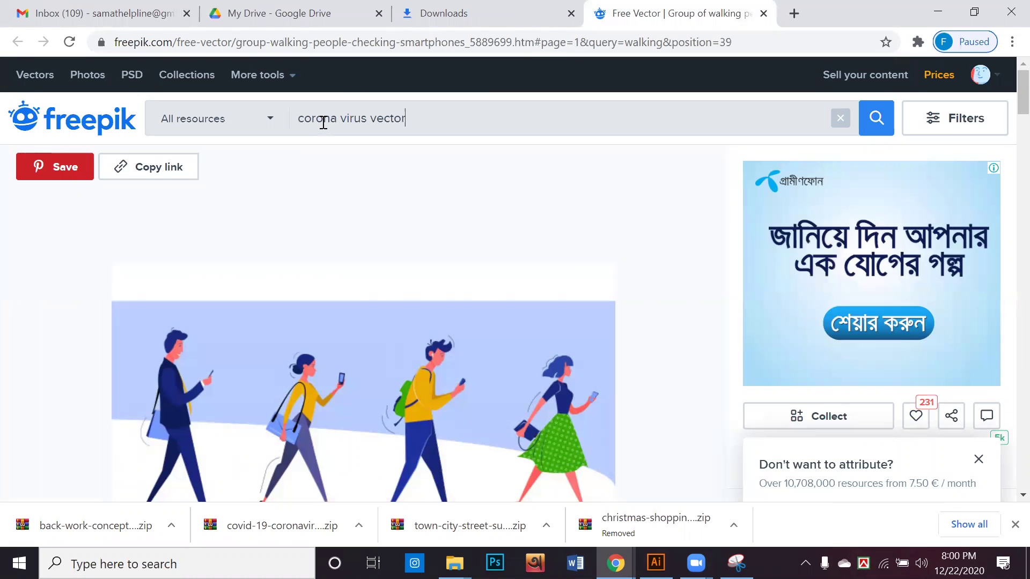
{"action": "key", "text": "Return"}
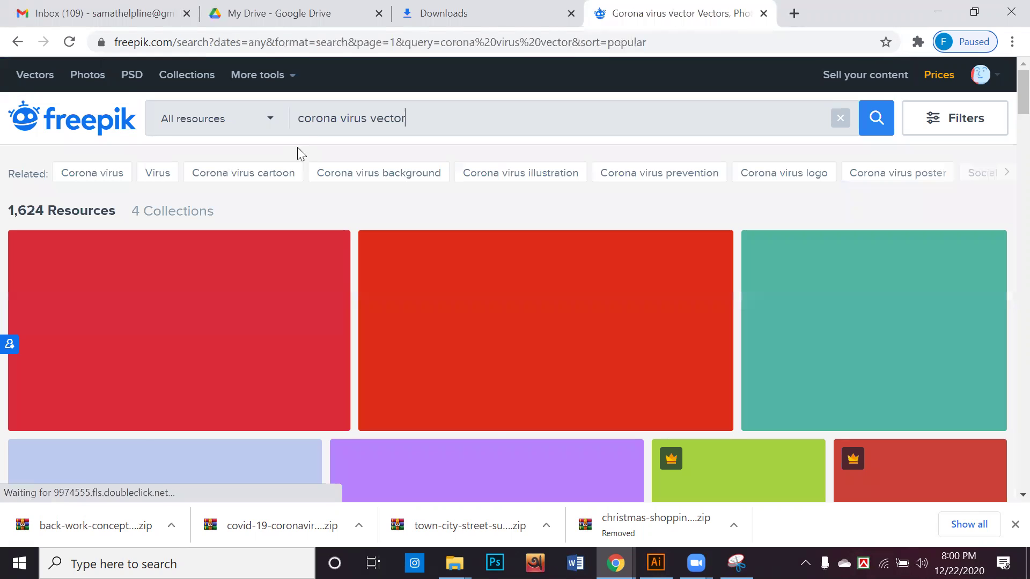
{"action": "scroll", "coordinate": [405, 299], "scroll_direction": "down", "scroll_amount": 3}
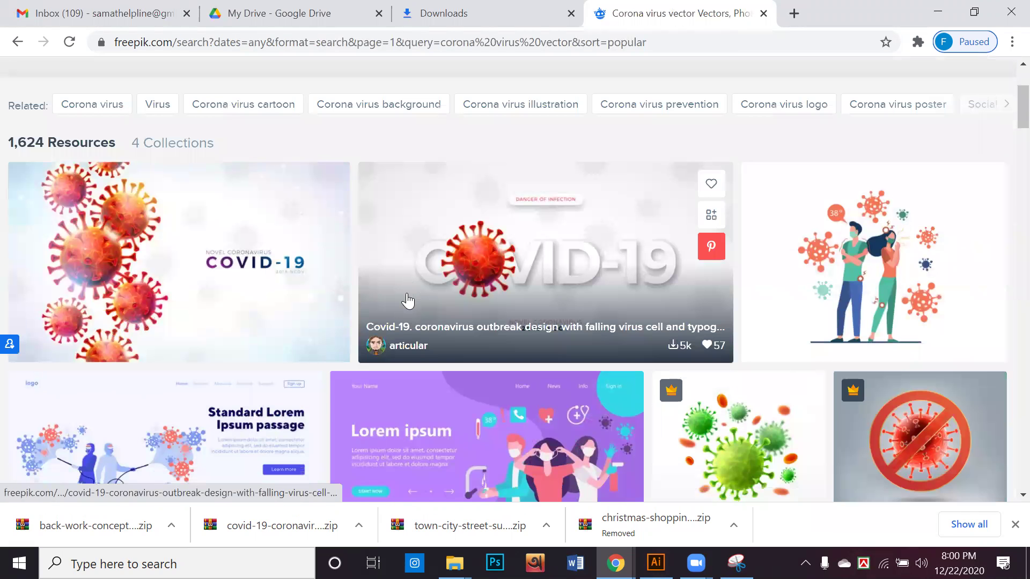
Step: Open the infected people wearing face masks vector and the coronavirus panic concept vector from the search results in new tabs
{"action": "scroll", "coordinate": [644, 285], "scroll_direction": "down", "scroll_amount": 2}
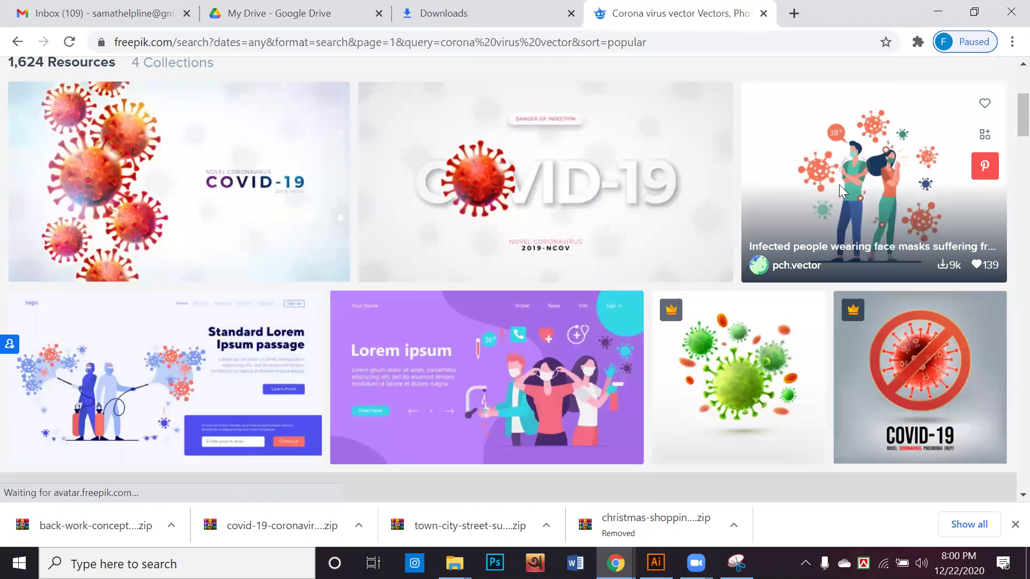
{"action": "middle_click", "coordinate": [839, 185]}
{"action": "scroll", "coordinate": [762, 204], "scroll_direction": "down", "scroll_amount": 3}
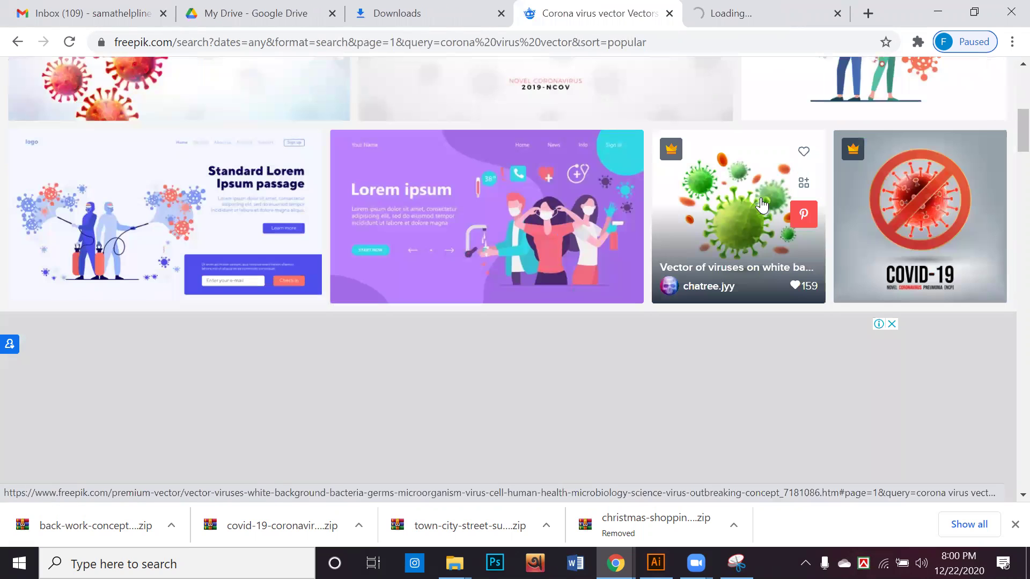
{"action": "scroll", "coordinate": [761, 205], "scroll_direction": "down", "scroll_amount": 4}
{"action": "scroll", "coordinate": [762, 206], "scroll_direction": "down", "scroll_amount": 4}
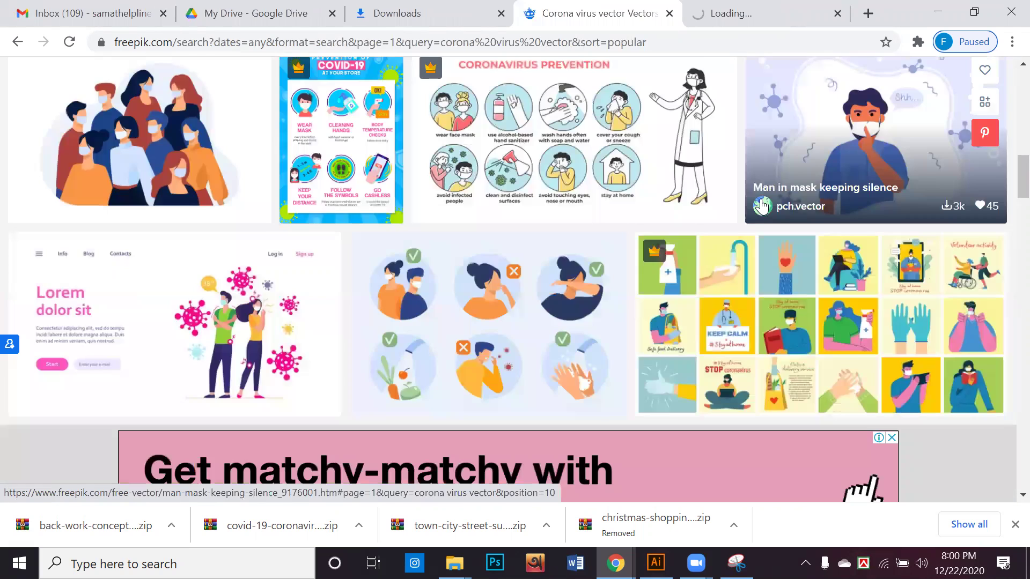
{"action": "scroll", "coordinate": [761, 205], "scroll_direction": "down", "scroll_amount": 5}
{"action": "scroll", "coordinate": [762, 206], "scroll_direction": "down", "scroll_amount": 3}
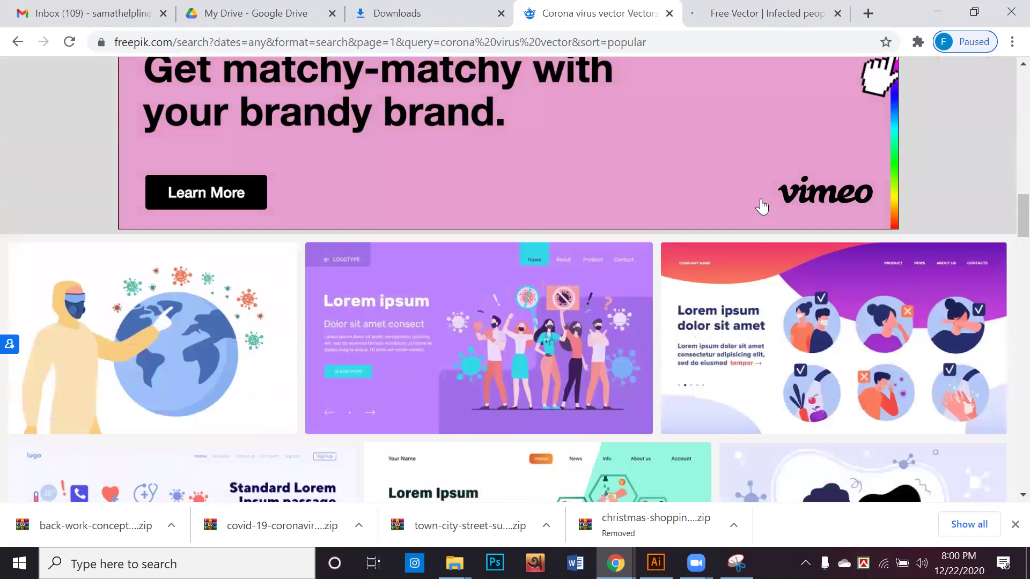
{"action": "scroll", "coordinate": [762, 206], "scroll_direction": "down", "scroll_amount": 4}
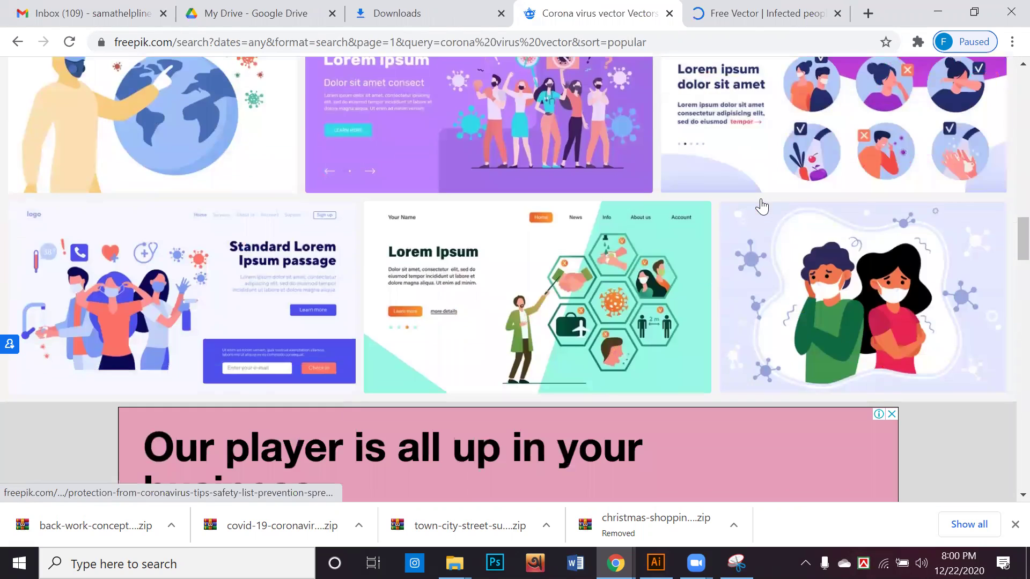
{"action": "scroll", "coordinate": [761, 206], "scroll_direction": "down", "scroll_amount": 10}
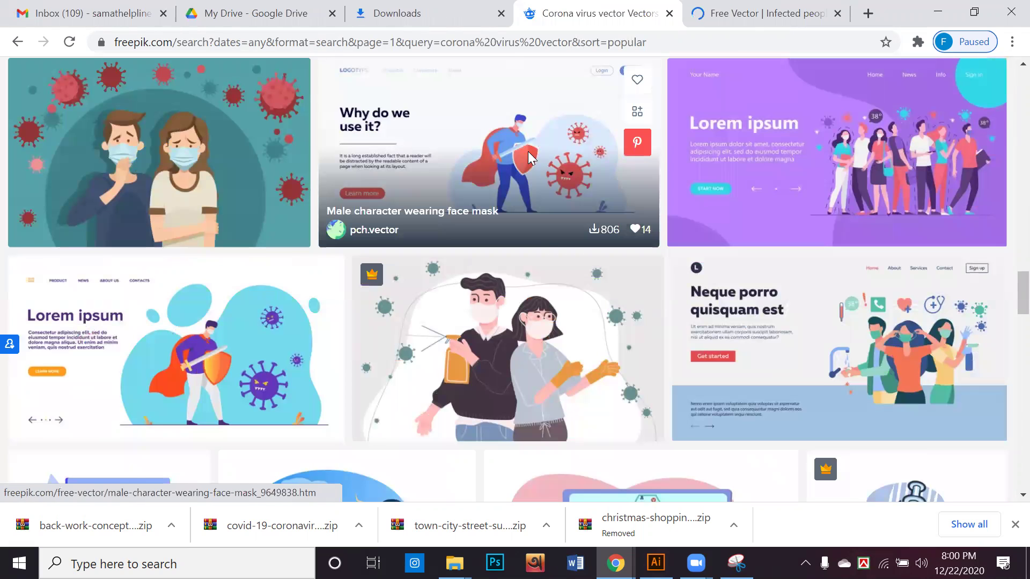
{"action": "right_click", "coordinate": [528, 151]}
{"action": "right_click", "coordinate": [202, 123]}
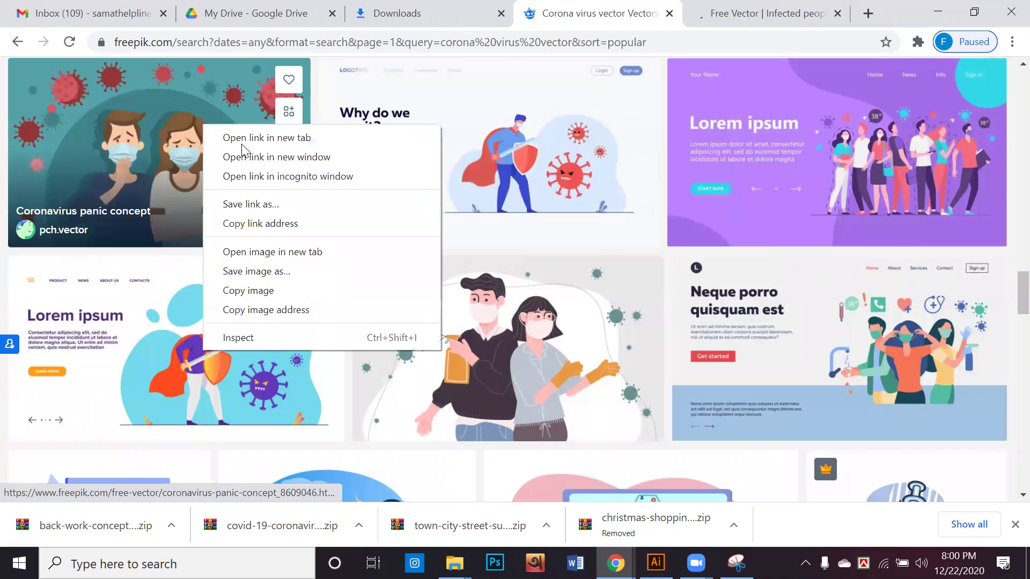
{"action": "left_click", "coordinate": [243, 139]}
Step: Find the cartoon virus characters set further down the search results and open it in a new tab
{"action": "scroll", "coordinate": [329, 184], "scroll_direction": "down", "scroll_amount": 6}
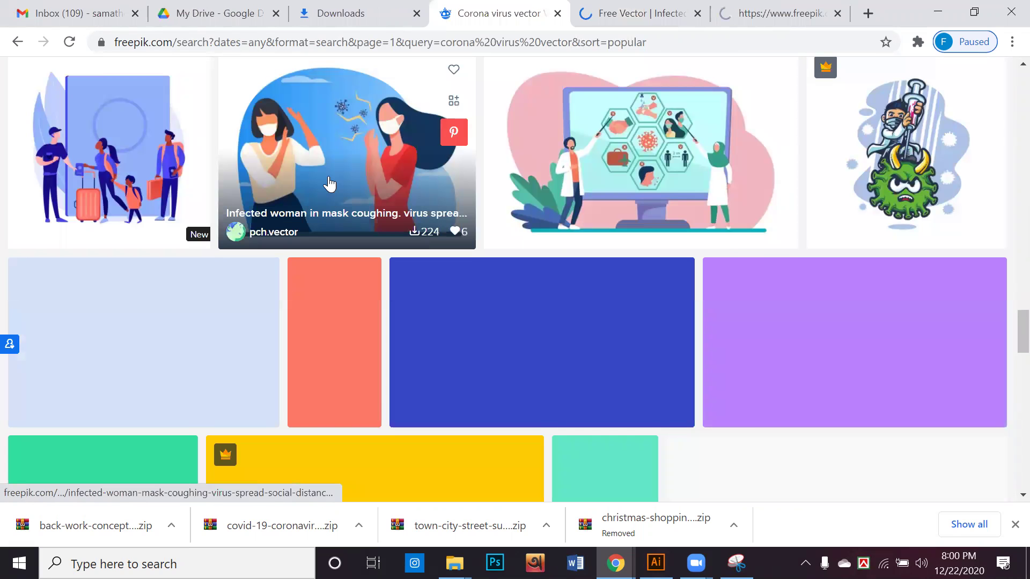
{"action": "scroll", "coordinate": [329, 199], "scroll_direction": "down", "scroll_amount": 5}
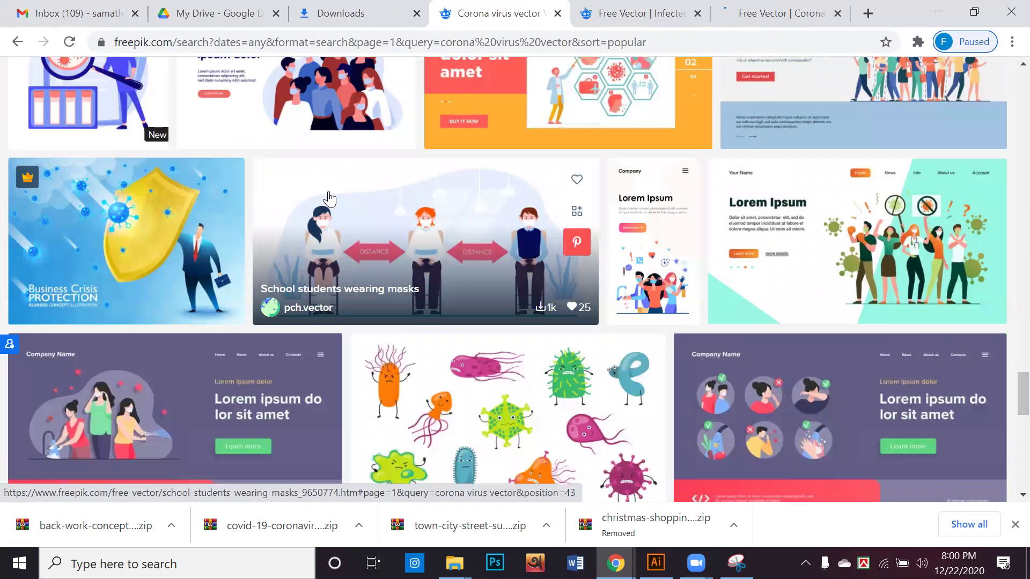
{"action": "scroll", "coordinate": [330, 199], "scroll_direction": "down", "scroll_amount": 1}
{"action": "scroll", "coordinate": [329, 199], "scroll_direction": "down", "scroll_amount": 2}
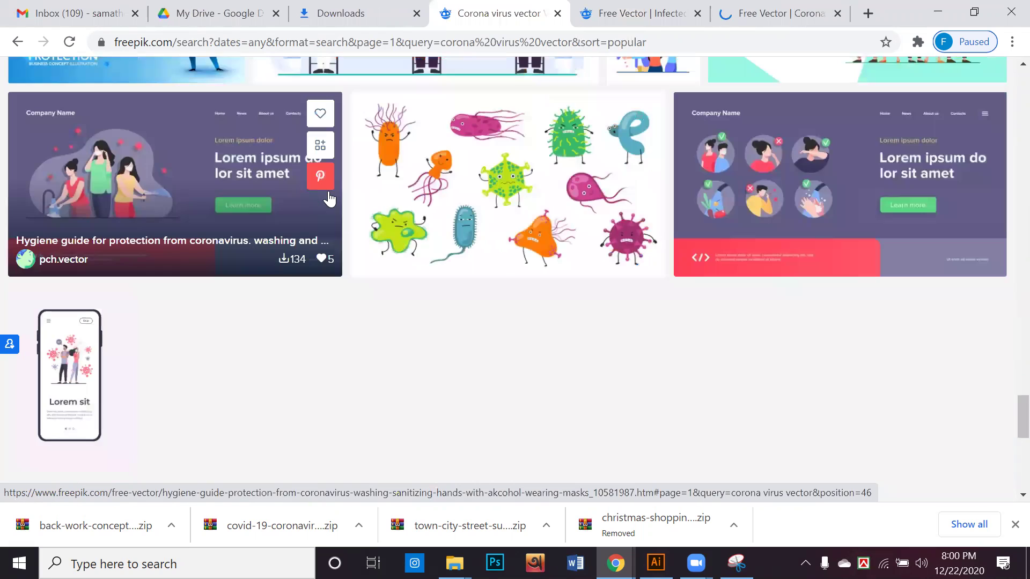
{"action": "scroll", "coordinate": [483, 198], "scroll_direction": "down", "scroll_amount": 1}
{"action": "scroll", "coordinate": [480, 203], "scroll_direction": "up", "scroll_amount": 1}
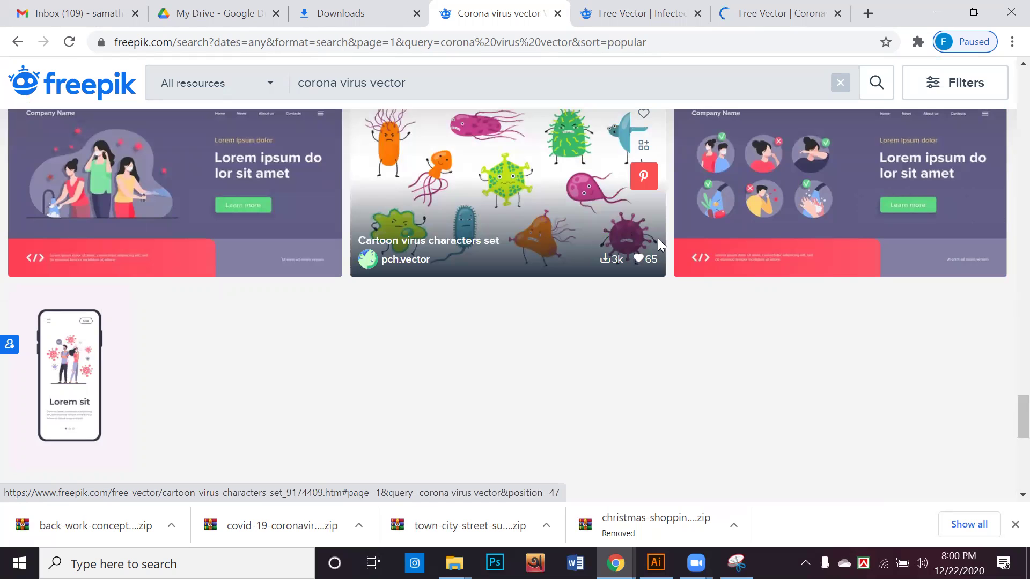
{"action": "right_click", "coordinate": [621, 228]}
Step: Try to download the infected people wearing face masks vector with the free attribution option
{"action": "left_click", "coordinate": [531, 6]}
{"action": "scroll", "coordinate": [792, 384], "scroll_direction": "down", "scroll_amount": 1}
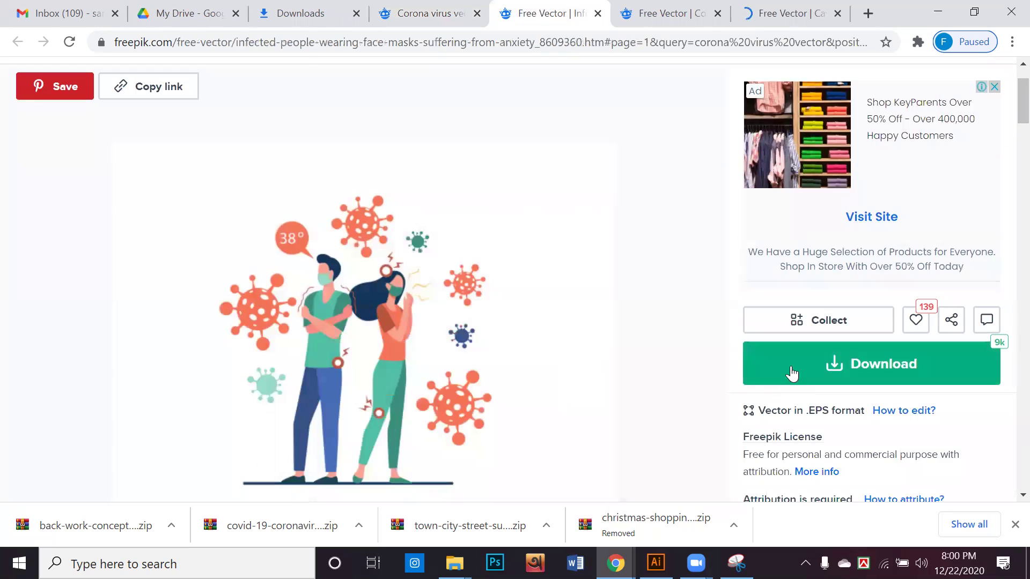
{"action": "left_click", "coordinate": [789, 370]}
{"action": "scroll", "coordinate": [815, 443], "scroll_direction": "down", "scroll_amount": 1}
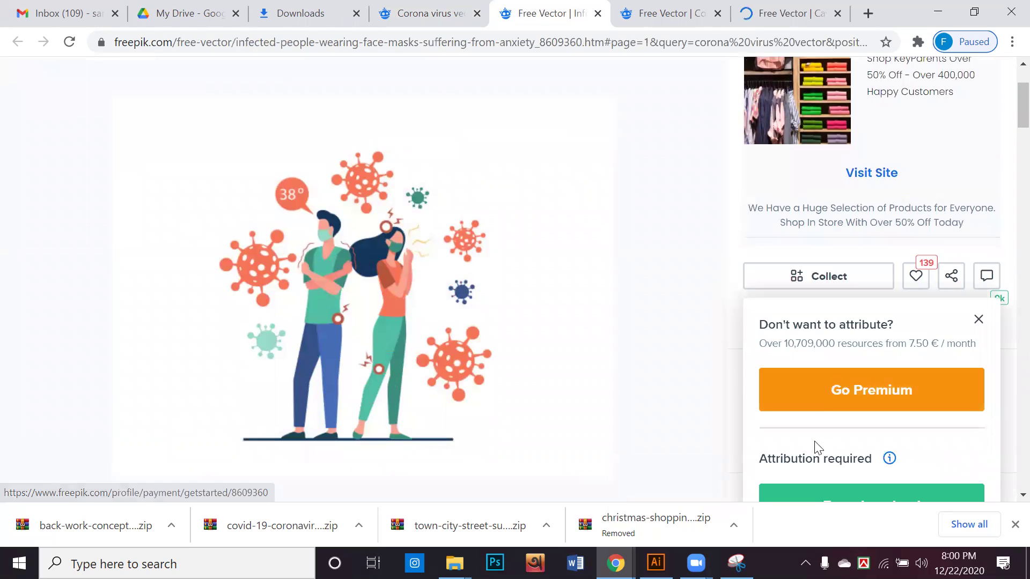
{"action": "scroll", "coordinate": [817, 418], "scroll_direction": "down", "scroll_amount": 2}
{"action": "left_click", "coordinate": [817, 397]}
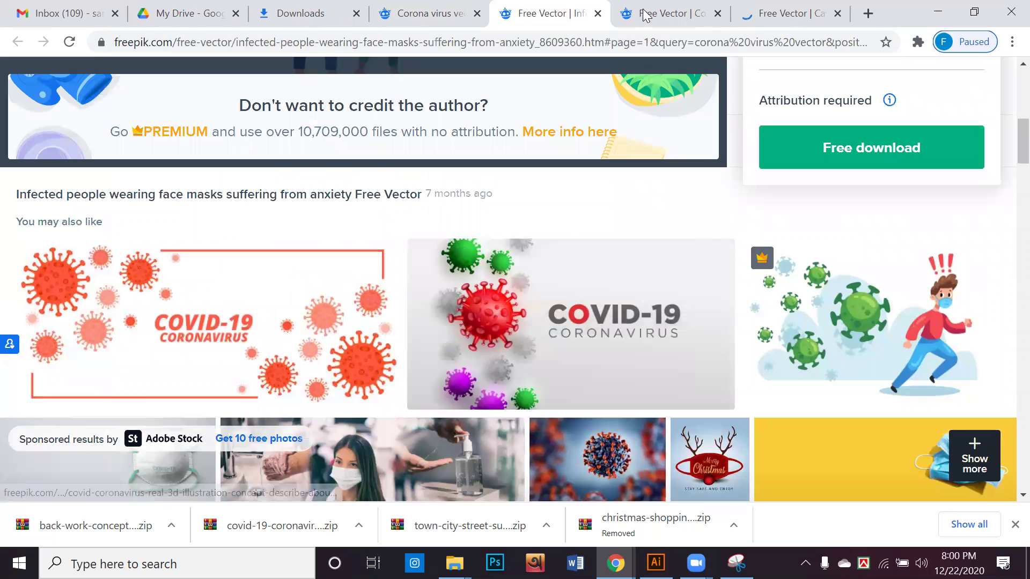
Step: Try to download the cartoon virus characters set with the free attribution option
{"action": "left_click", "coordinate": [631, 26]}
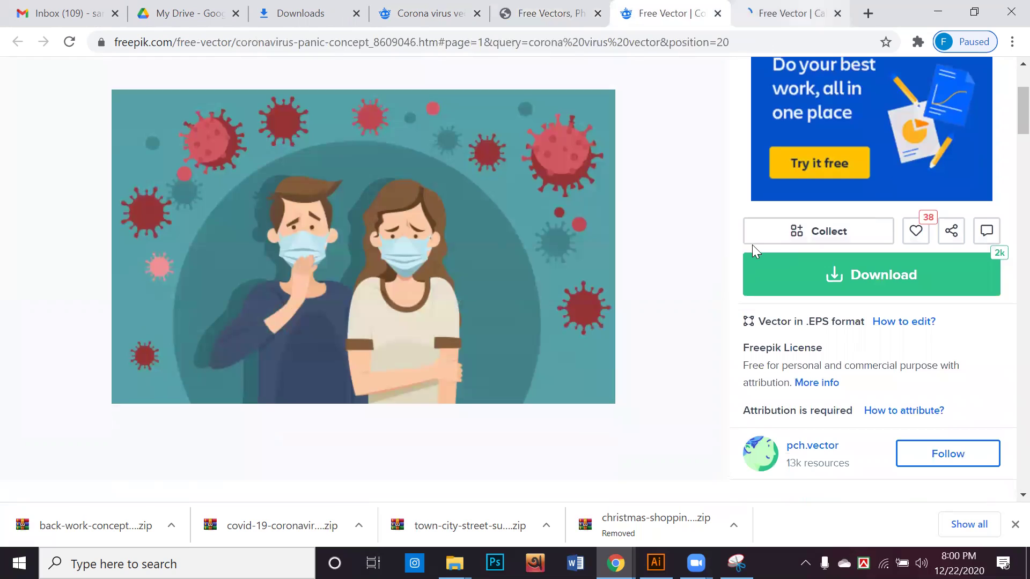
{"action": "key", "text": "ctrl+Tab"}
{"action": "left_click", "coordinate": [825, 362]}
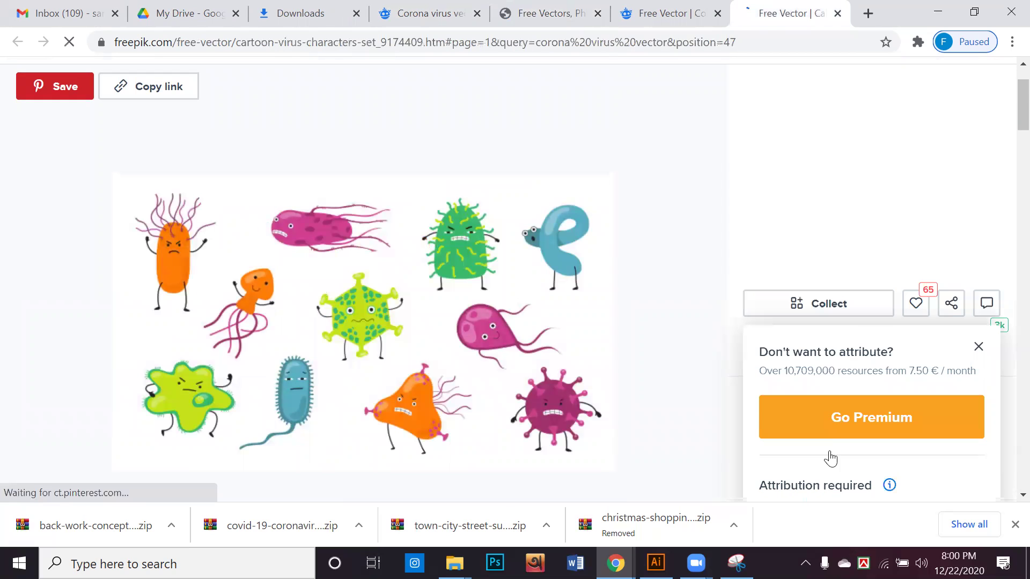
{"action": "scroll", "coordinate": [833, 321], "scroll_direction": "down", "scroll_amount": 4}
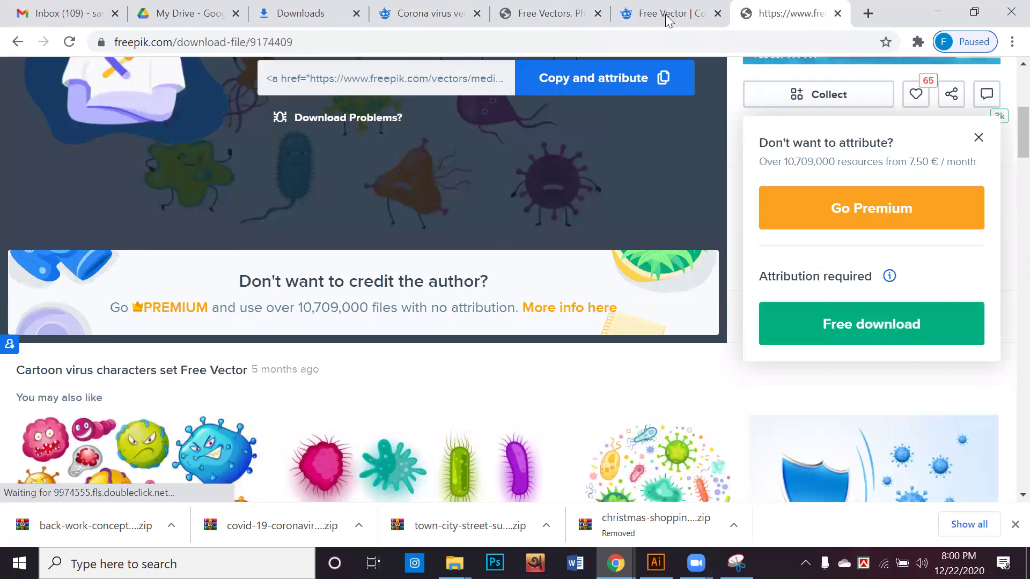
Step: Open the blue virus infection or bacteria flu background from the related vectors on the coronavirus panic concept page
{"action": "left_click", "coordinate": [661, 17]}
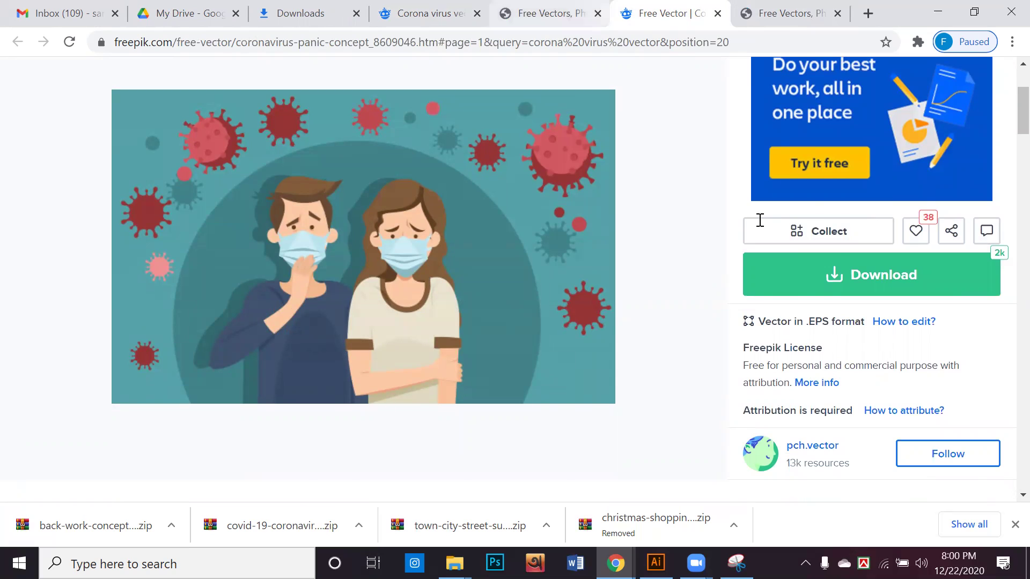
{"action": "scroll", "coordinate": [756, 219], "scroll_direction": "down", "scroll_amount": 3}
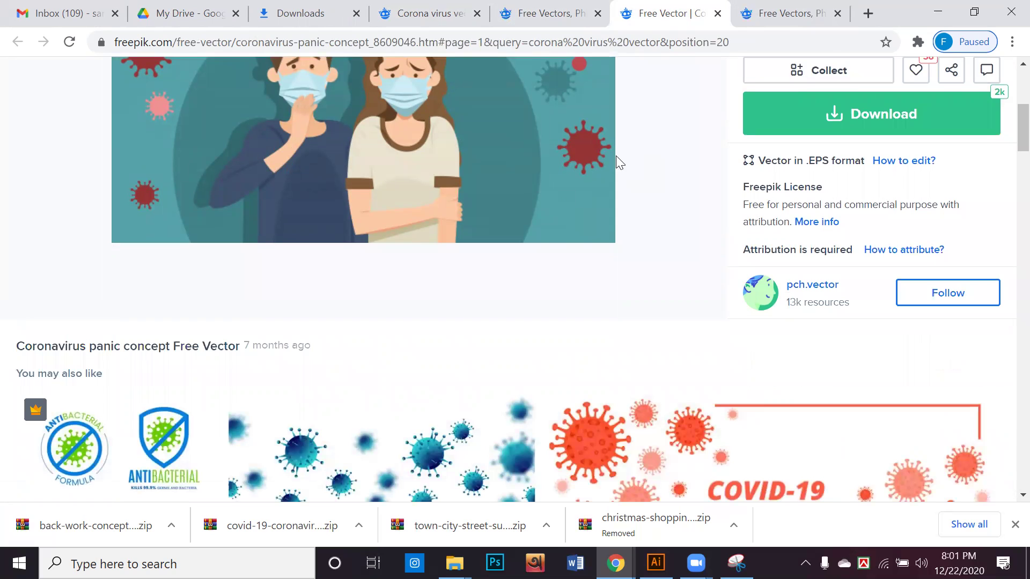
{"action": "scroll", "coordinate": [650, 242], "scroll_direction": "down", "scroll_amount": 1}
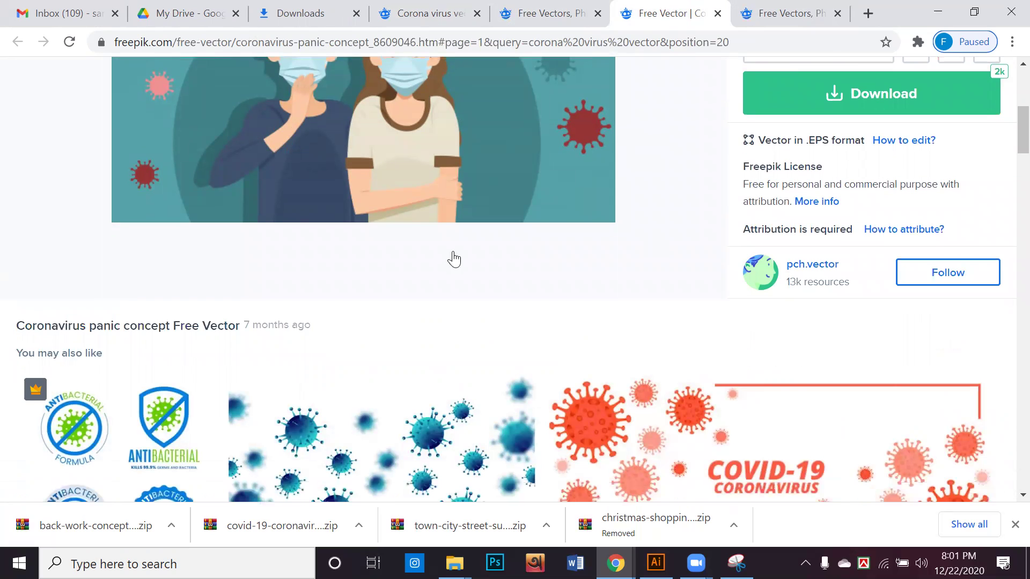
{"action": "scroll", "coordinate": [453, 251], "scroll_direction": "down", "scroll_amount": 4}
{"action": "left_click", "coordinate": [453, 250]}
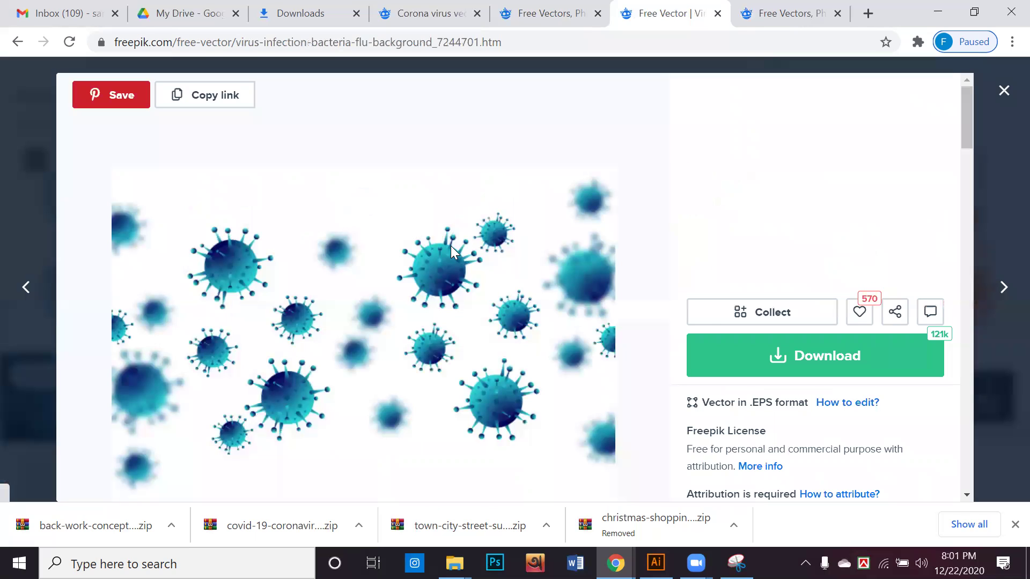
Step: Request the free download of the virus infection or bacteria flu background vector
{"action": "scroll", "coordinate": [713, 218], "scroll_direction": "down", "scroll_amount": 2}
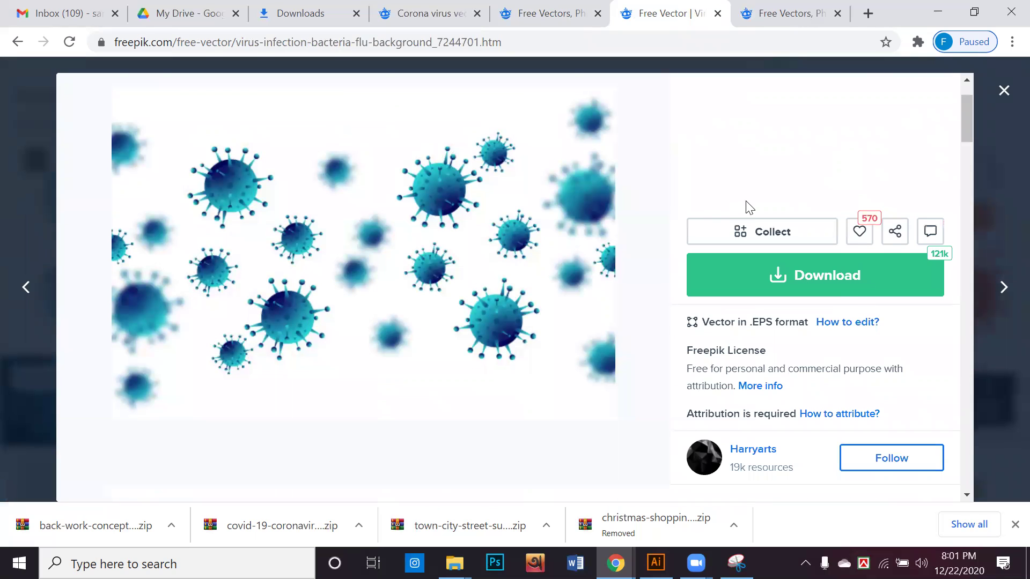
{"action": "scroll", "coordinate": [764, 153], "scroll_direction": "down", "scroll_amount": 3}
{"action": "left_click", "coordinate": [763, 135]}
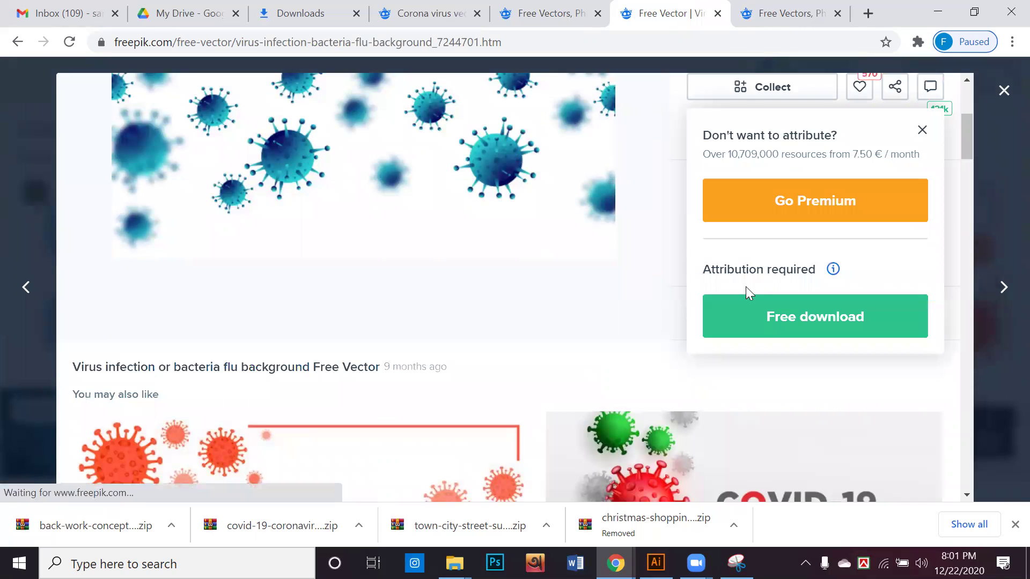
{"action": "left_click", "coordinate": [760, 314]}
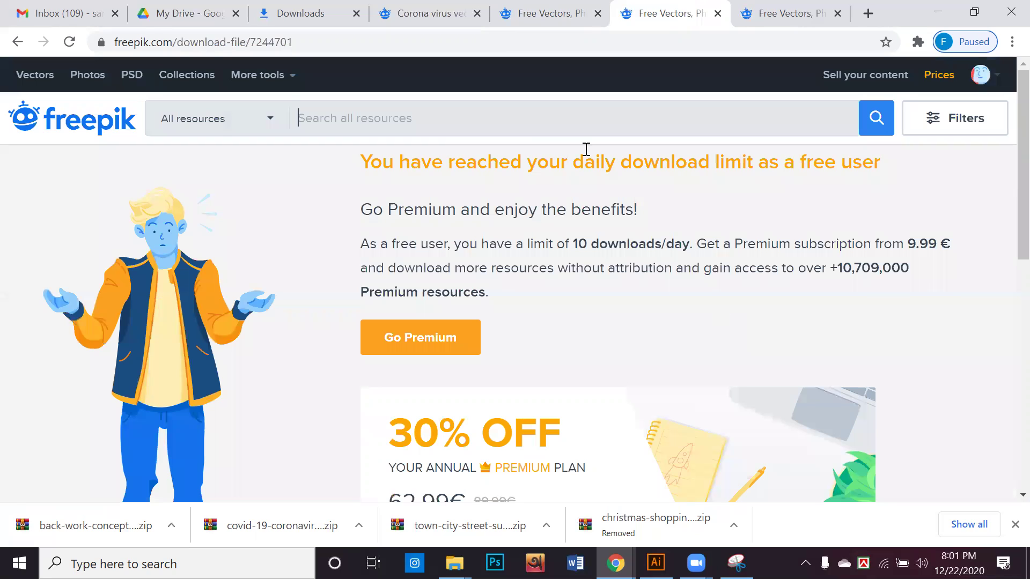
Step: Log out of the Freepik account that reached its download limit and log in with a different Google account
{"action": "left_click_drag", "start_coordinate": [835, 164], "coordinate": [645, 163]}
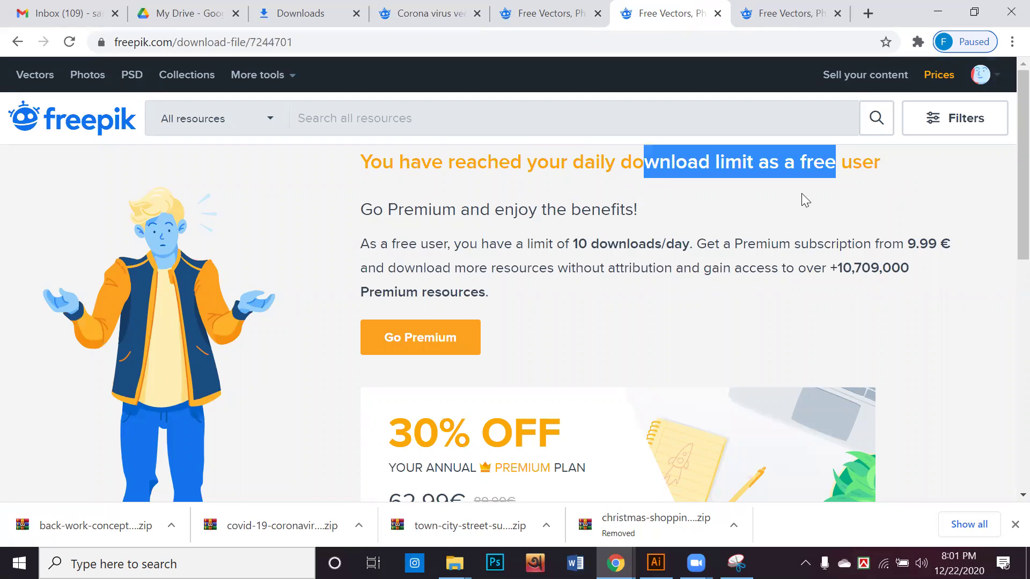
{"action": "left_click", "coordinate": [624, 235]}
{"action": "left_click_drag", "start_coordinate": [578, 244], "coordinate": [673, 241]}
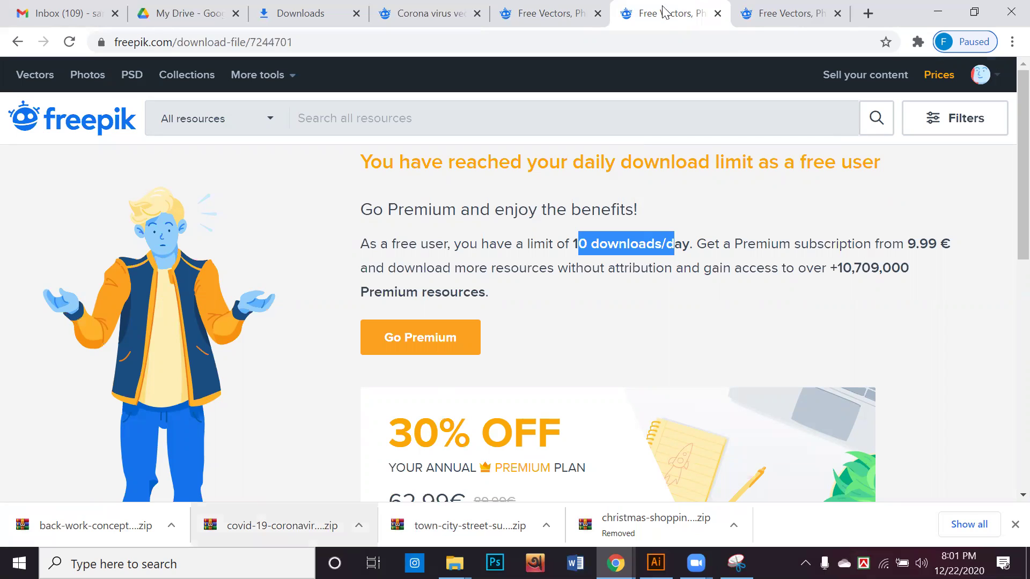
{"action": "left_click", "coordinate": [997, 75]}
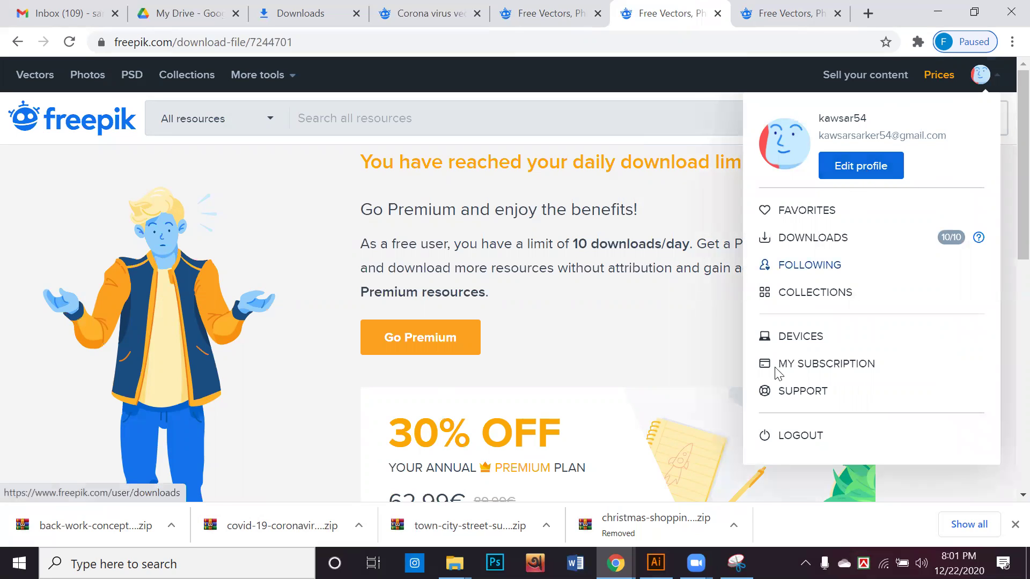
{"action": "left_click", "coordinate": [798, 437]}
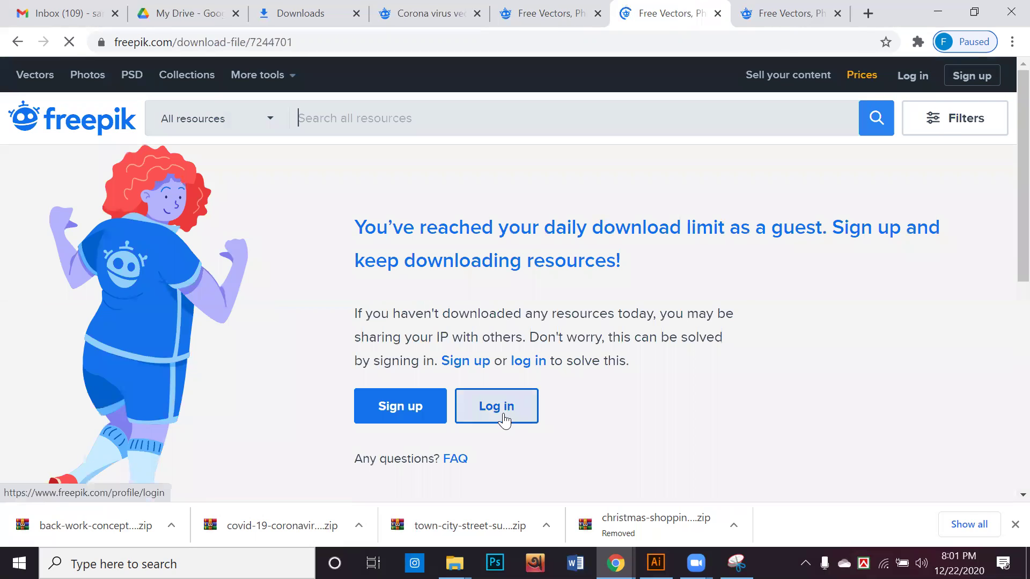
{"action": "left_click", "coordinate": [504, 420]}
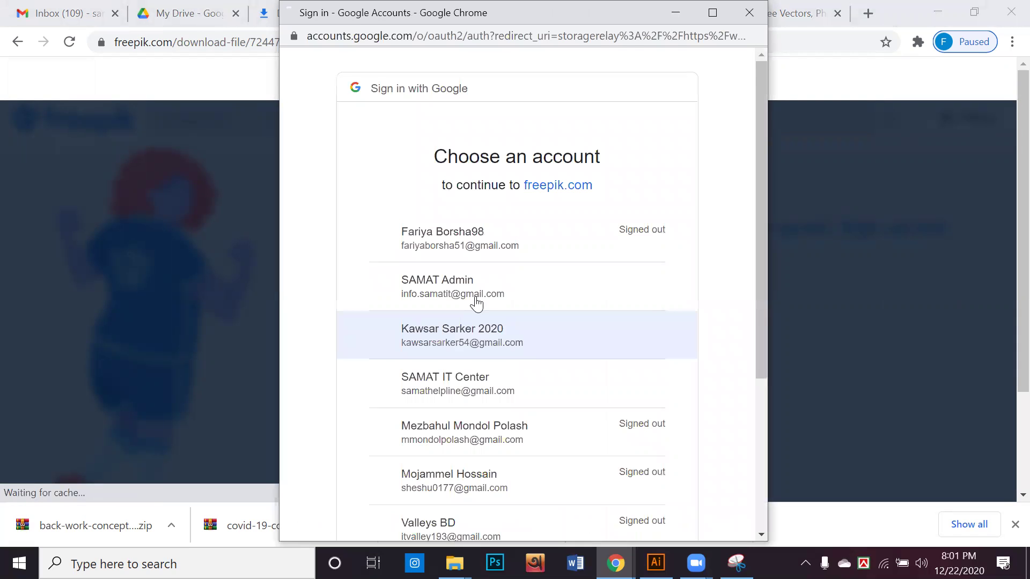
{"action": "left_click", "coordinate": [475, 282]}
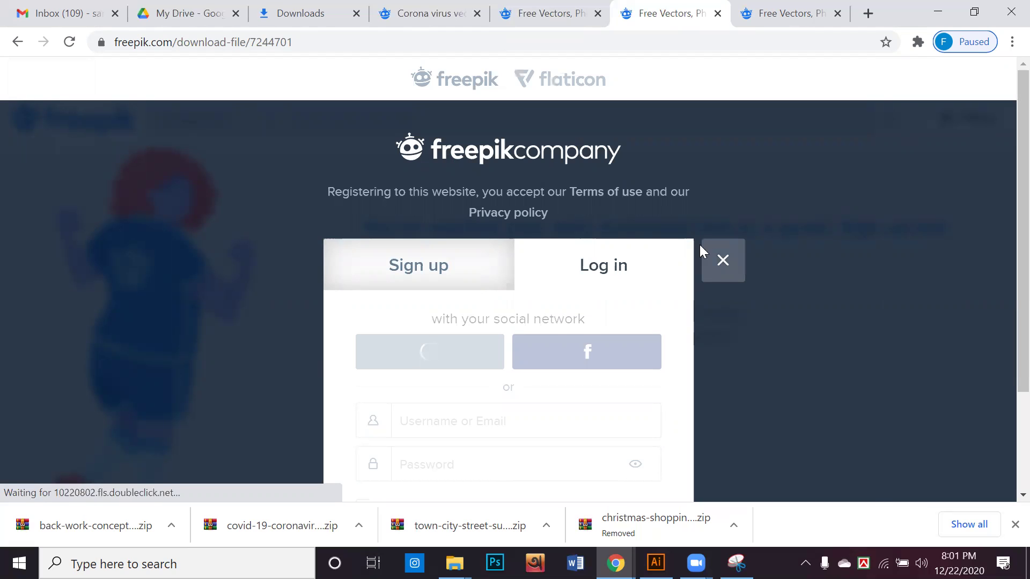
{"action": "left_click", "coordinate": [699, 245]}
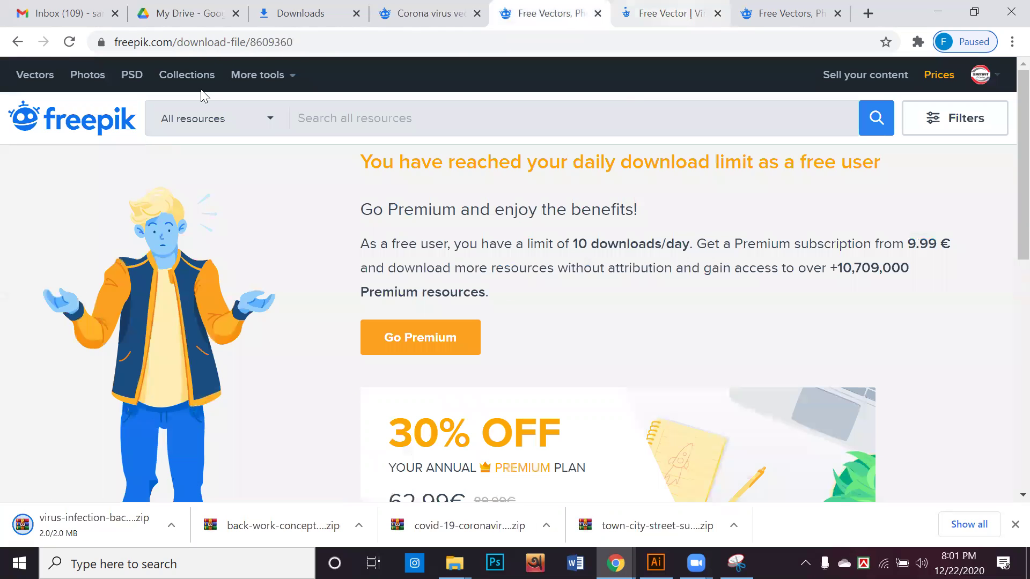
Step: Close the download tab of the infected people vector and return to the corona virus search results
{"action": "left_click", "coordinate": [563, 16]}
{"action": "left_click", "coordinate": [599, 13]}
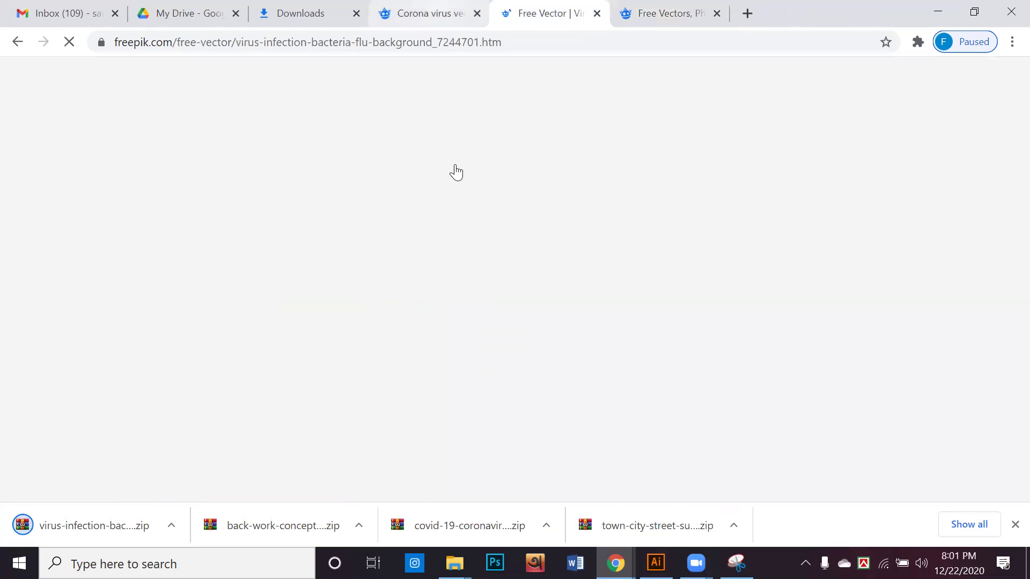
{"action": "left_click", "coordinate": [438, 13]}
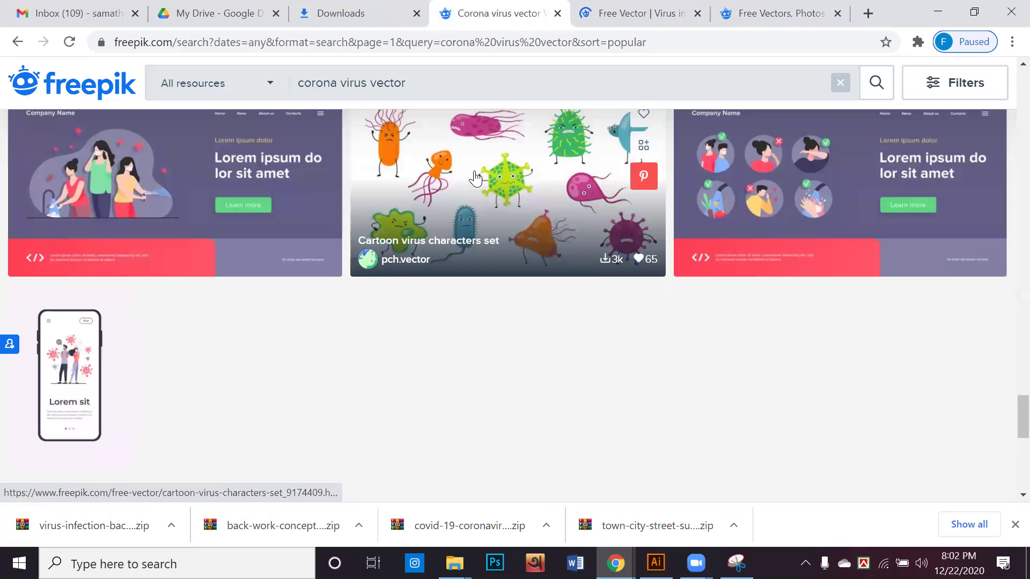
Step: Open the cartoon virus characters set from the search results and download it free with attribution
{"action": "left_click", "coordinate": [222, 439]}
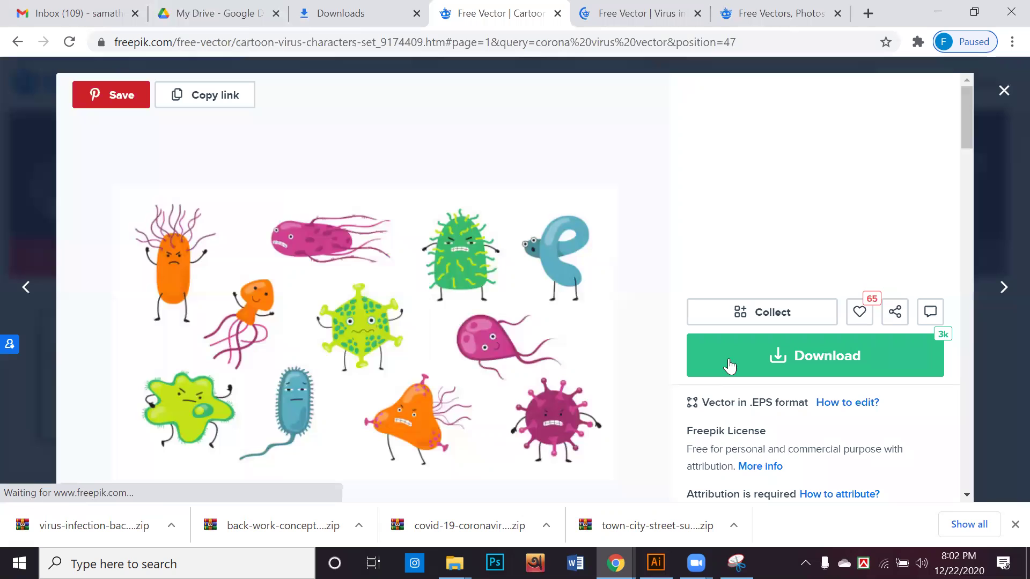
{"action": "left_click", "coordinate": [729, 366]}
{"action": "scroll", "coordinate": [751, 437], "scroll_direction": "down", "scroll_amount": 2}
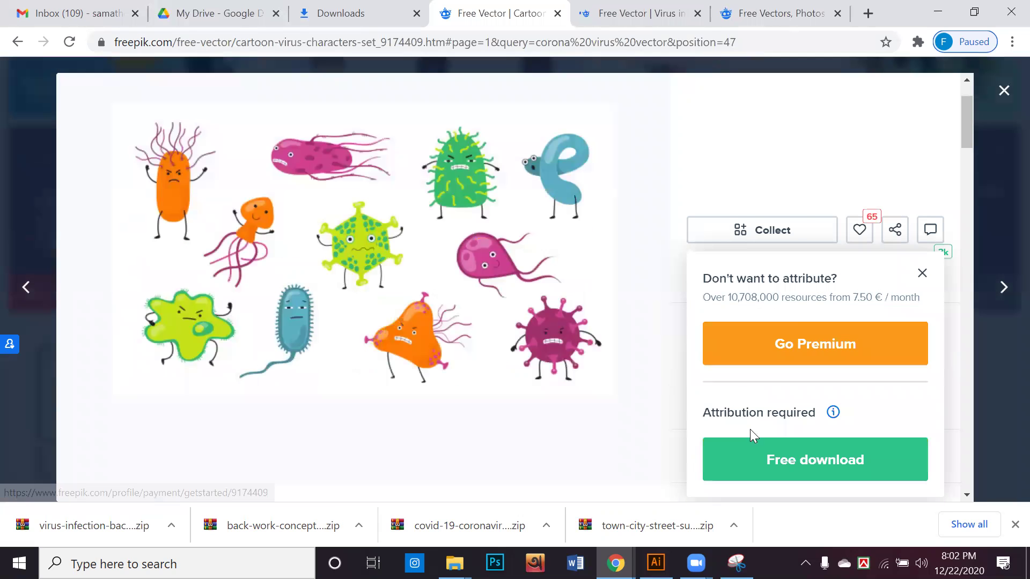
{"action": "scroll", "coordinate": [752, 413], "scroll_direction": "down", "scroll_amount": 1}
{"action": "left_click", "coordinate": [755, 394]}
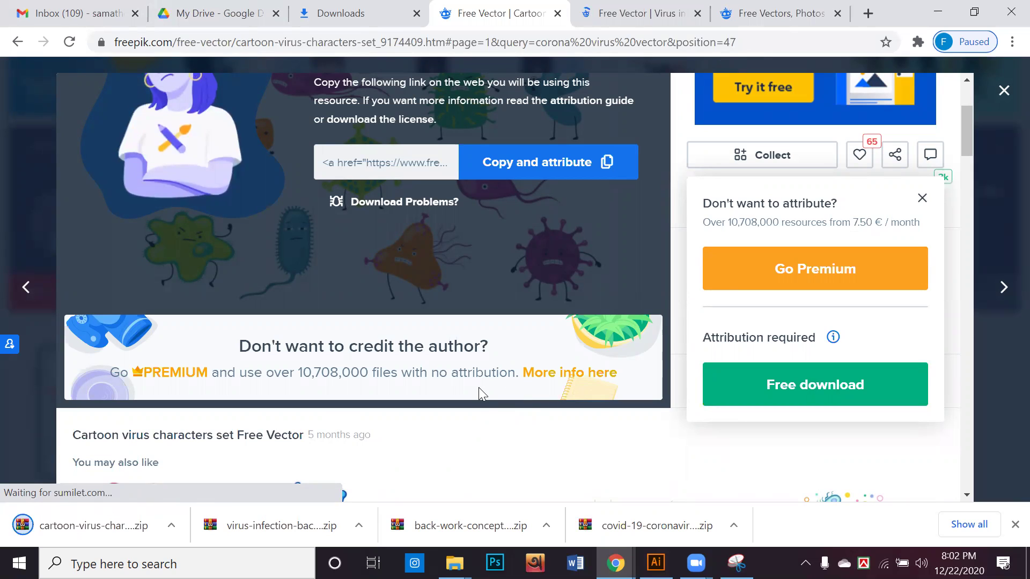
Step: Switch to File Explorer and open the main Downloads folder under This PC in a maximized window
{"action": "left_click", "coordinate": [661, 13]}
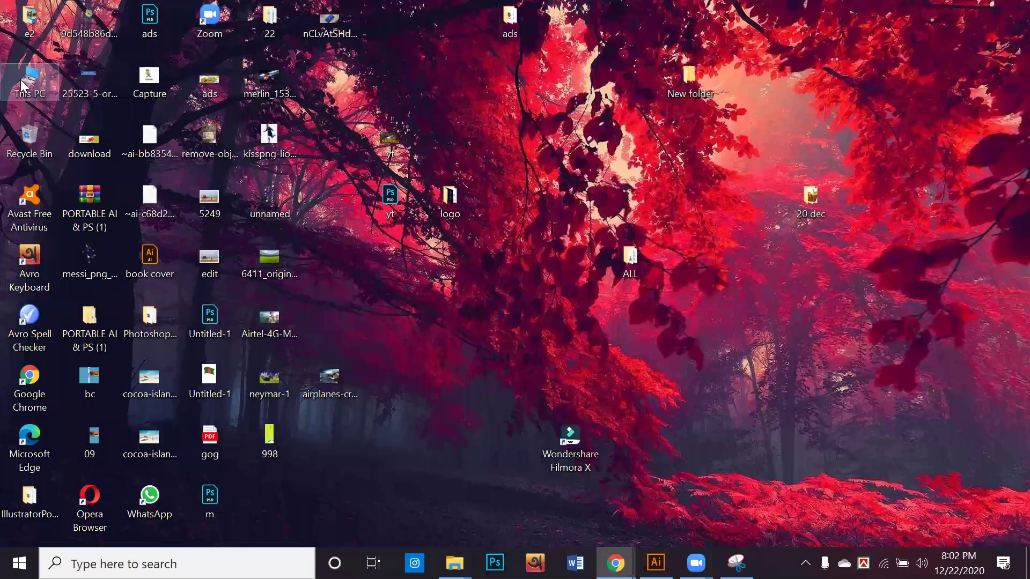
{"action": "double_click", "coordinate": [20, 79]}
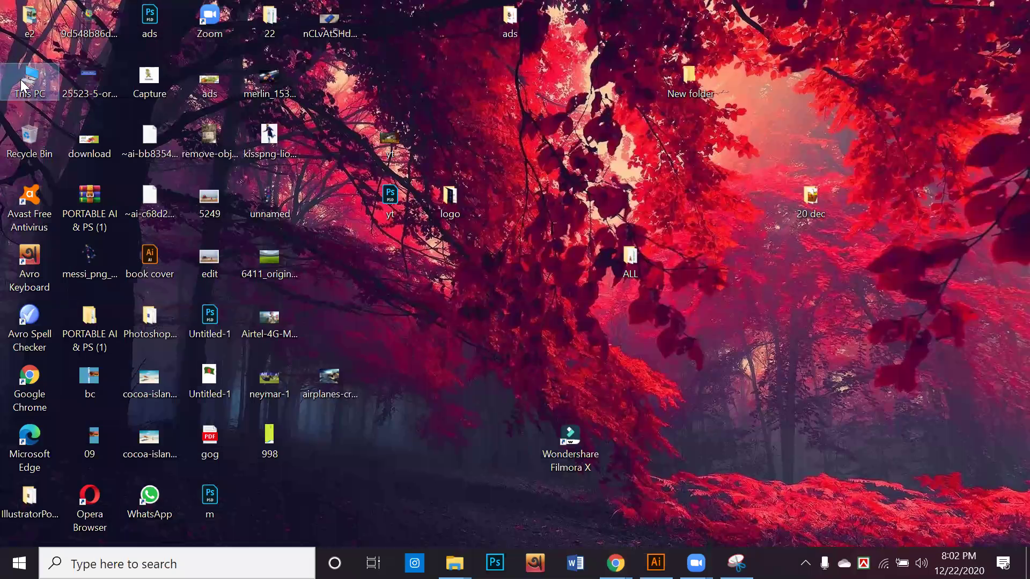
{"action": "double_click", "coordinate": [31, 79]}
{"action": "left_click", "coordinate": [166, 197]}
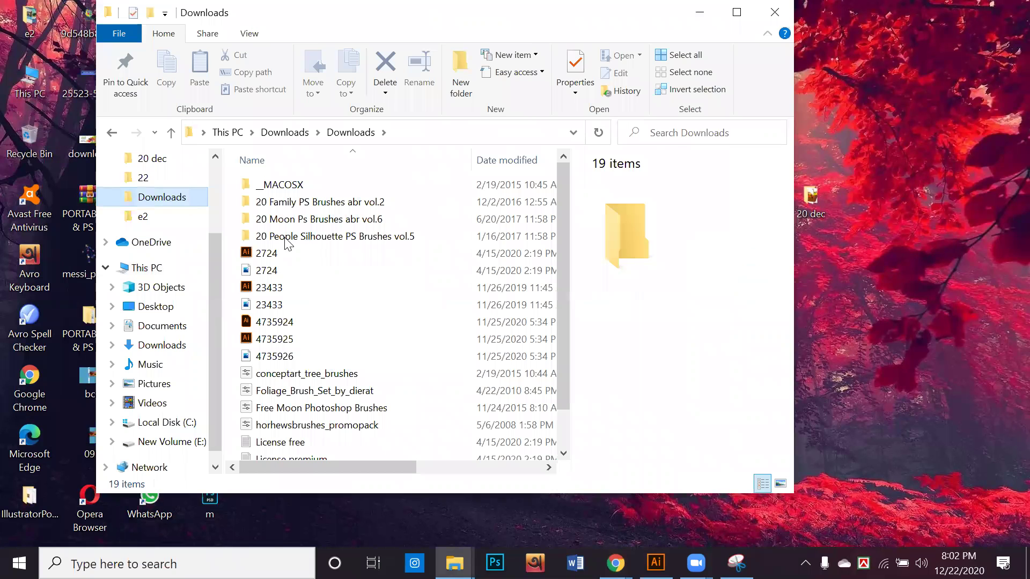
{"action": "scroll", "coordinate": [317, 357], "scroll_direction": "down", "scroll_amount": 1}
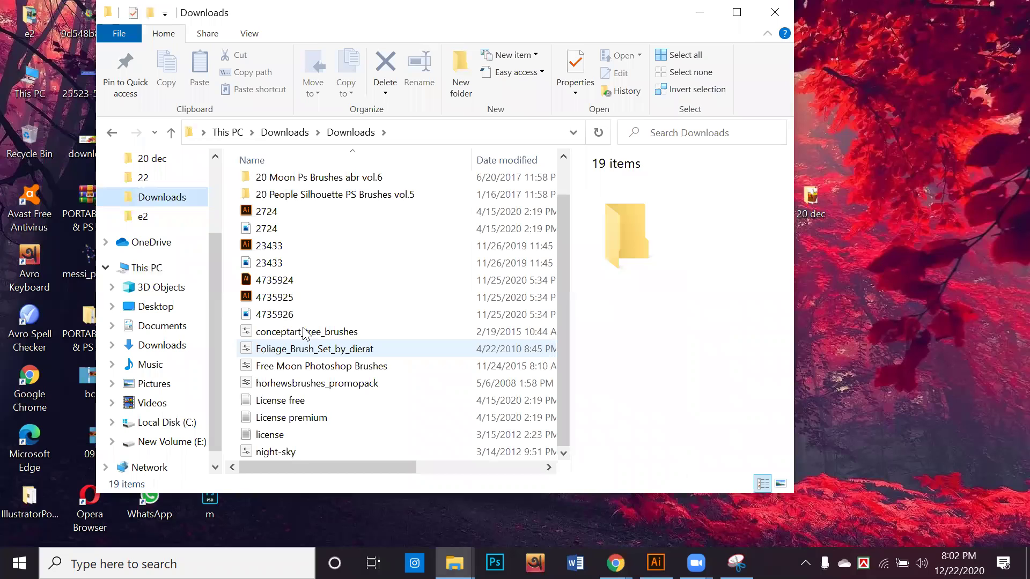
{"action": "left_click", "coordinate": [270, 133]}
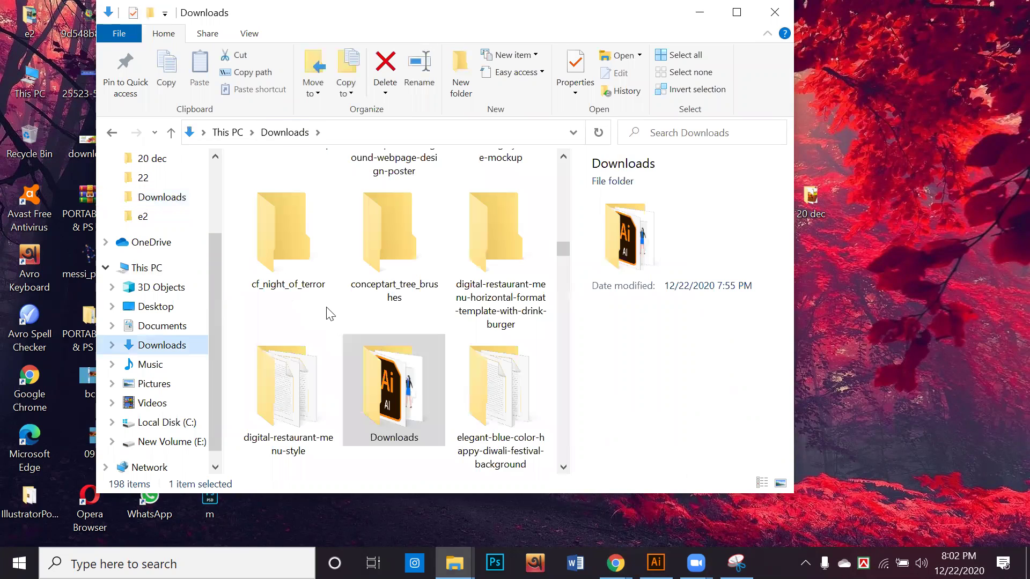
{"action": "scroll", "coordinate": [332, 311], "scroll_direction": "up", "scroll_amount": 5}
{"action": "scroll", "coordinate": [522, 202], "scroll_direction": "up", "scroll_amount": 5}
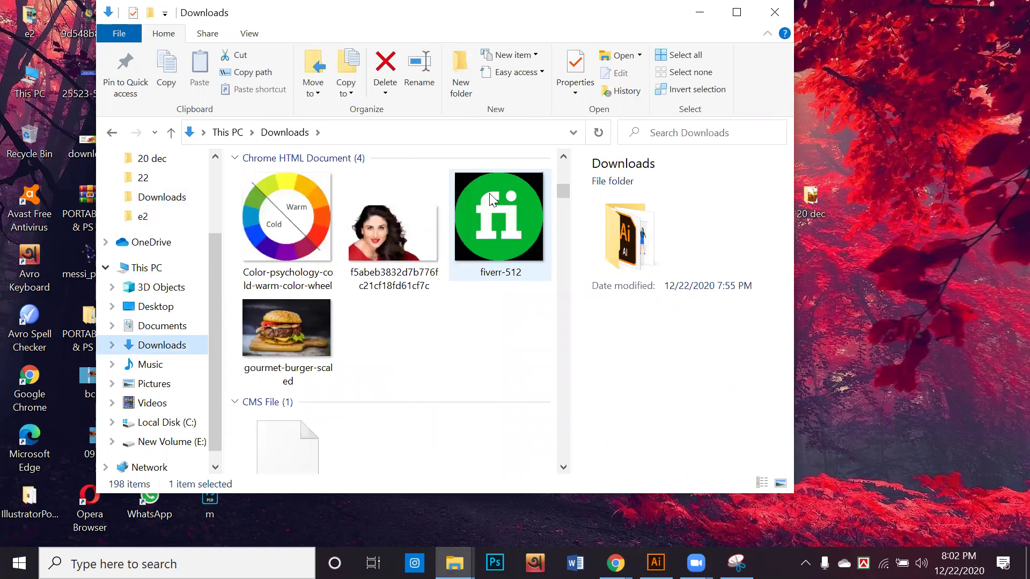
{"action": "scroll", "coordinate": [492, 199], "scroll_direction": "up", "scroll_amount": 3}
{"action": "left_click", "coordinate": [737, 12]}
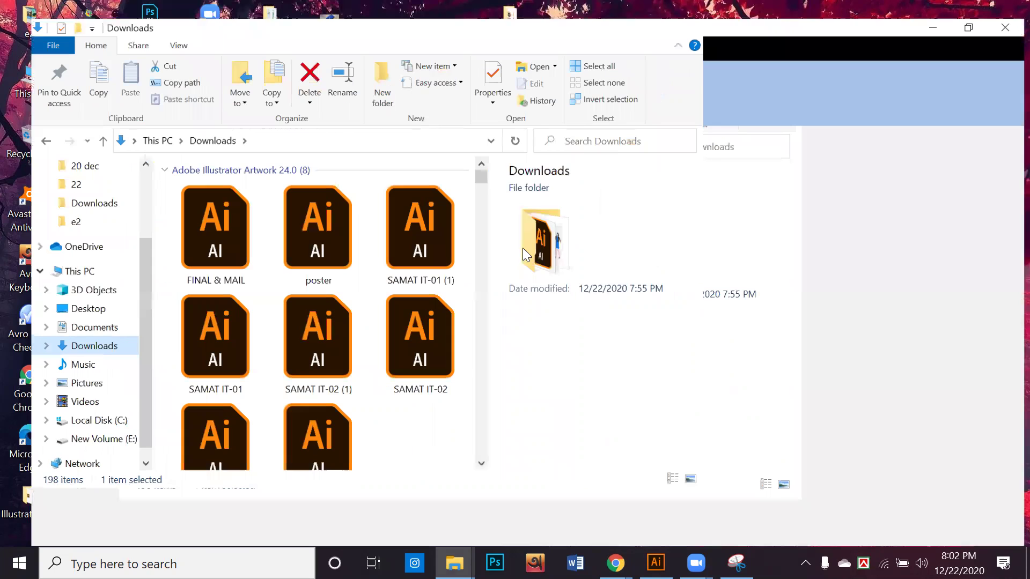
Step: Sort and group the Downloads folder's contents by date modified
{"action": "right_click", "coordinate": [512, 332]}
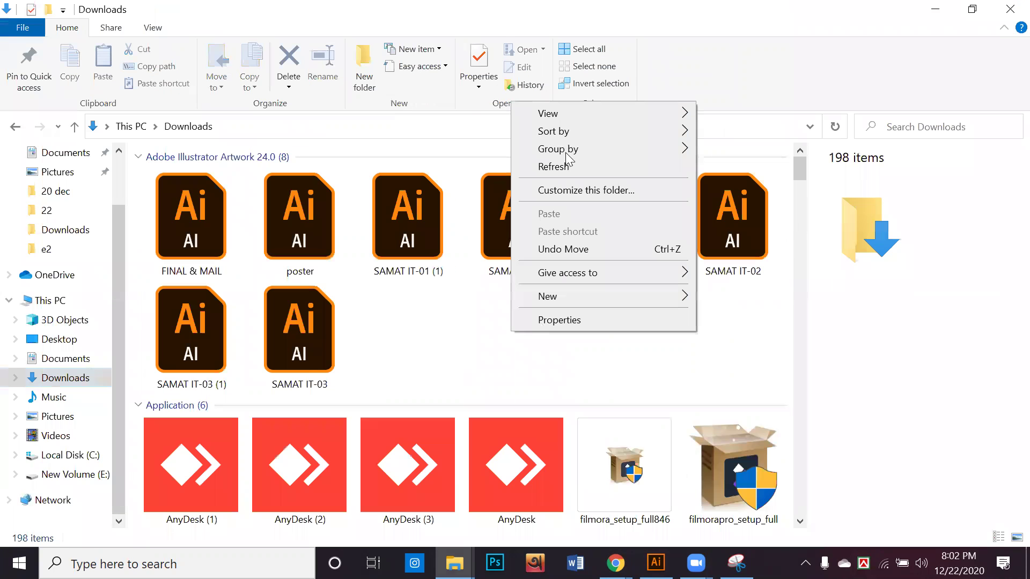
{"action": "mouse_move", "coordinate": [653, 134]}
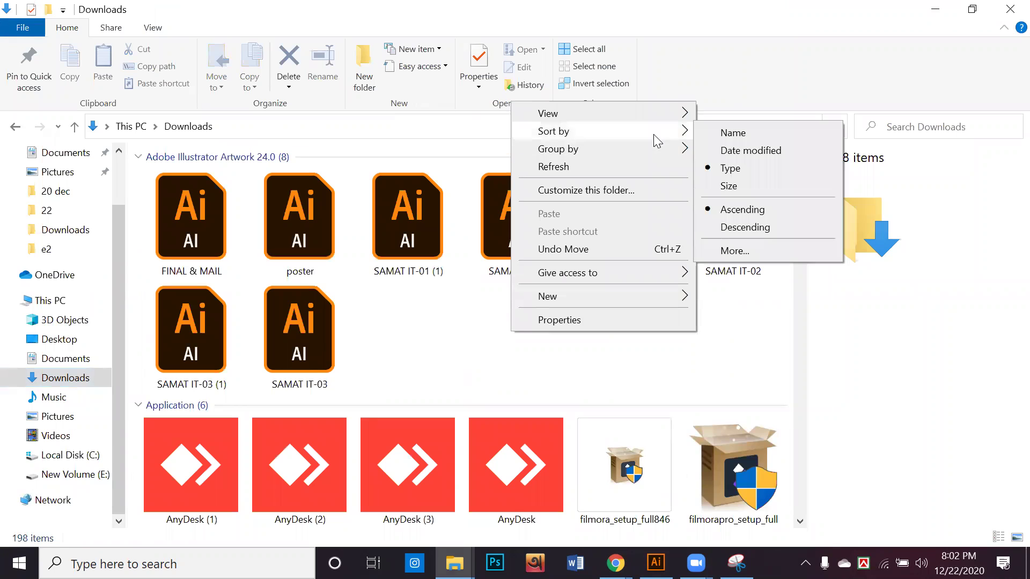
{"action": "left_click", "coordinate": [708, 155]}
{"action": "right_click", "coordinate": [490, 328]}
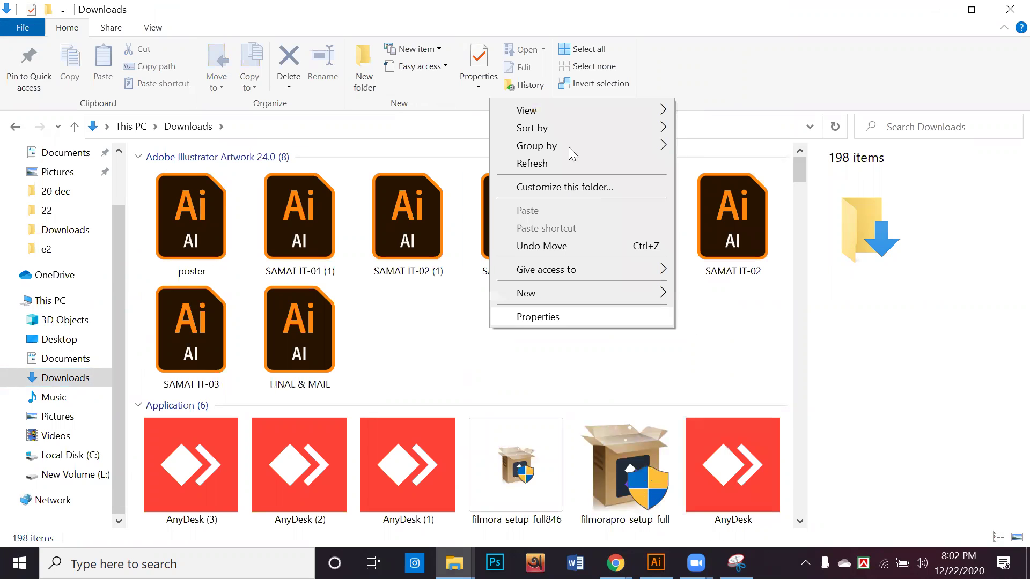
{"action": "mouse_move", "coordinate": [660, 146]}
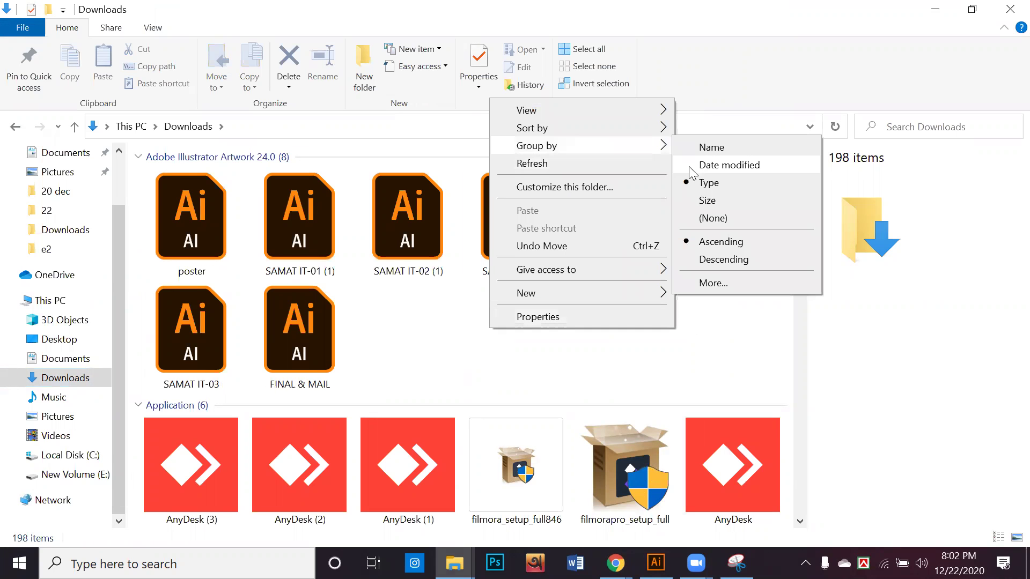
{"action": "left_click", "coordinate": [692, 166]}
Step: Move the cartoon-virus-characters-set and virus-infection-bacteria-flu-background archives into a new folder created inside Downloads
{"action": "left_click", "coordinate": [191, 239]}
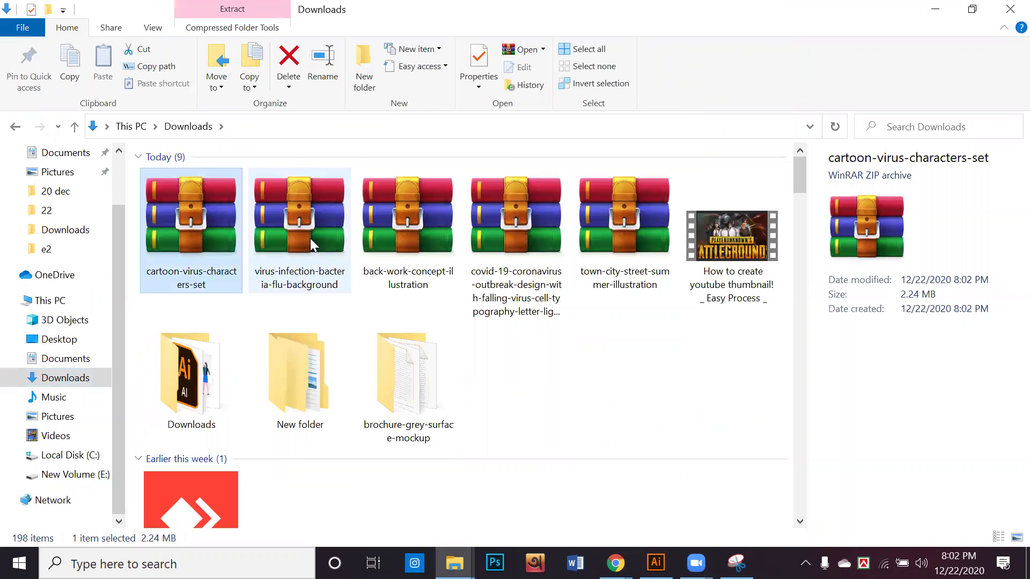
{"action": "left_click", "coordinate": [311, 240], "text": "ctrl"}
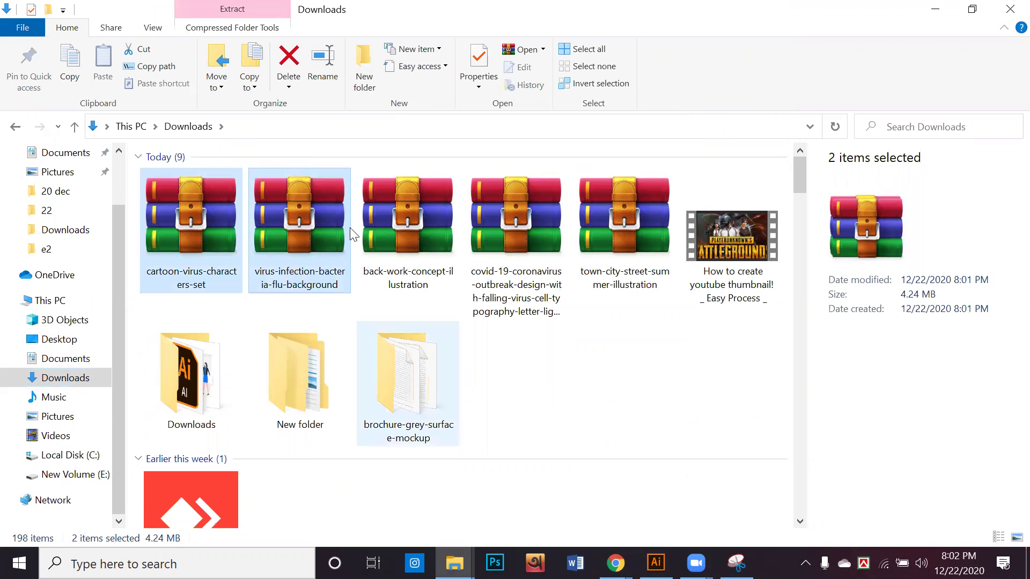
{"action": "right_click", "coordinate": [306, 224]}
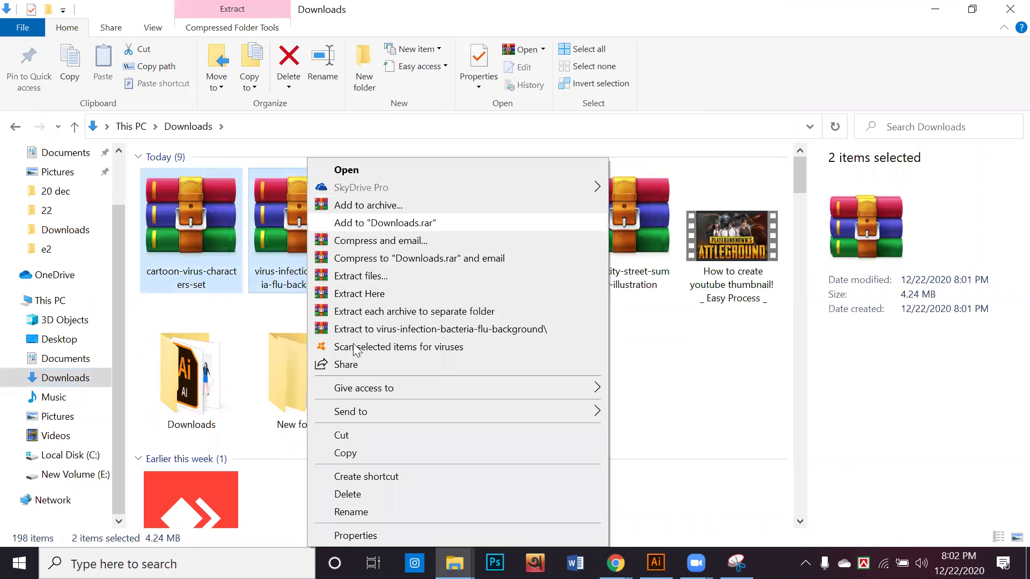
{"action": "left_click", "coordinate": [354, 439]}
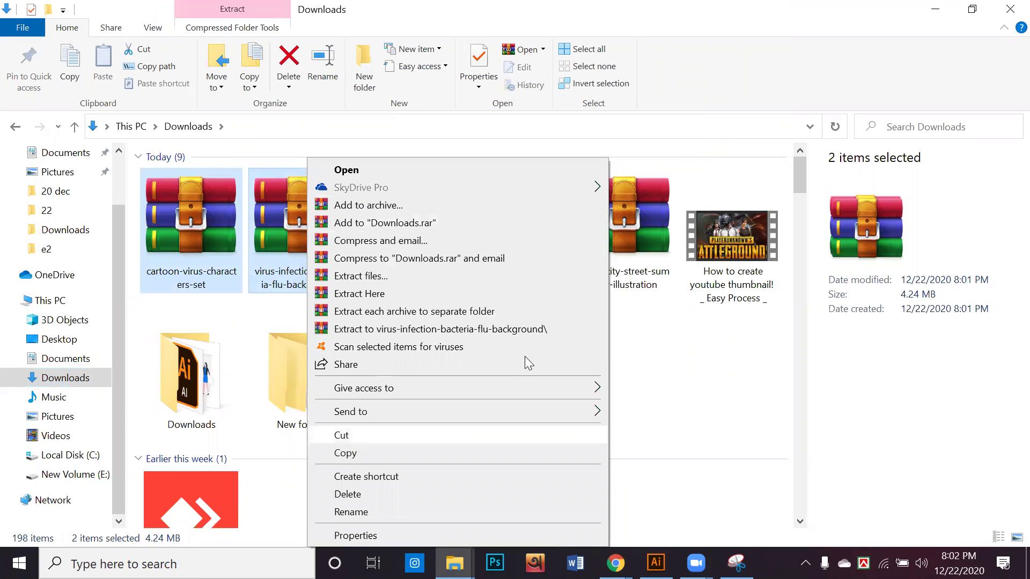
{"action": "right_click", "coordinate": [600, 326]}
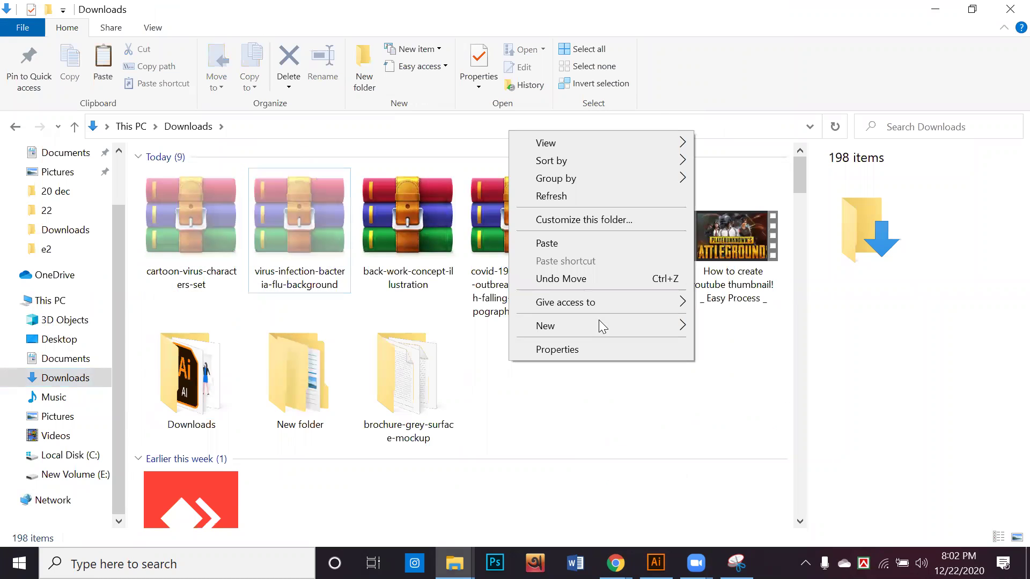
{"action": "mouse_move", "coordinate": [601, 327]}
{"action": "left_click", "coordinate": [733, 331]}
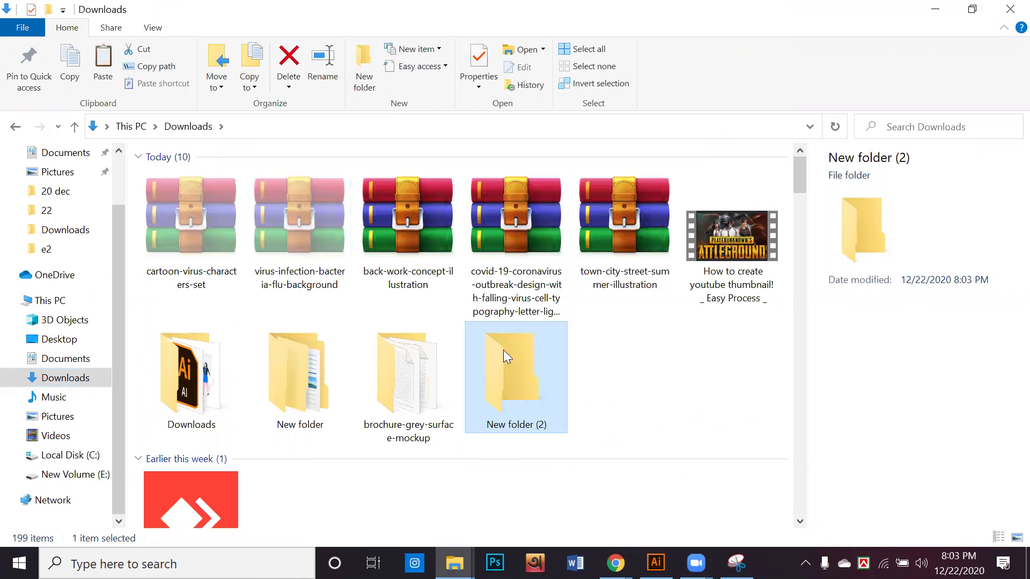
{"action": "double_click", "coordinate": [503, 350]}
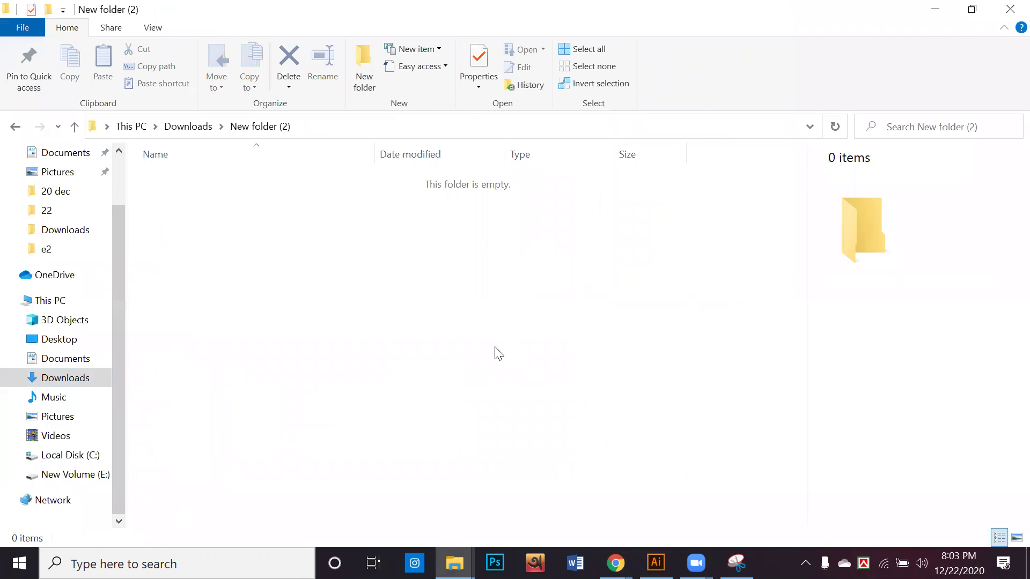
{"action": "key", "text": "ctrl+v"}
Step: Extract both virus archives into a New folder (2) subfolder, replacing the duplicate License free.txt file
{"action": "right_click", "coordinate": [352, 186]}
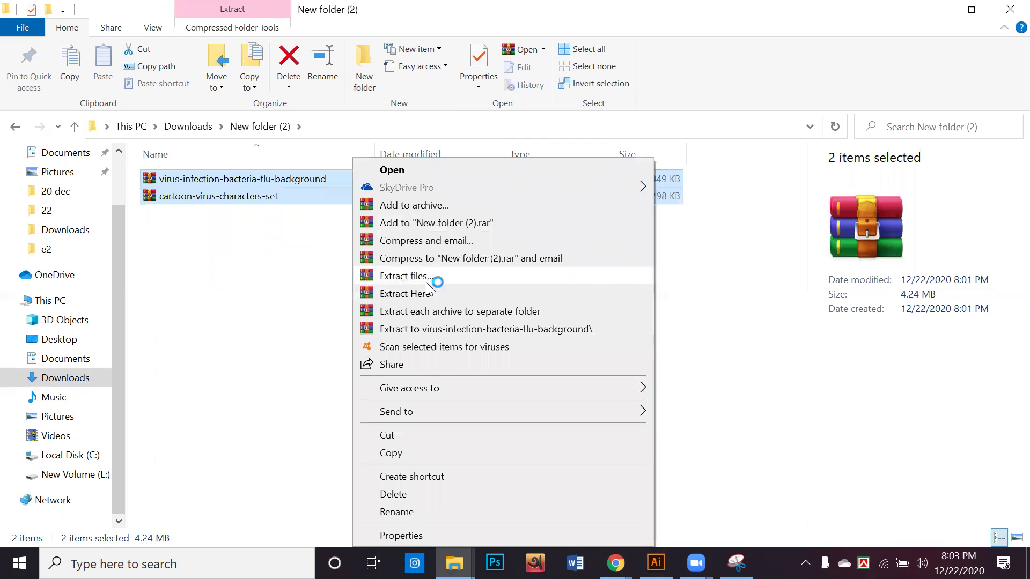
{"action": "left_click", "coordinate": [426, 280]}
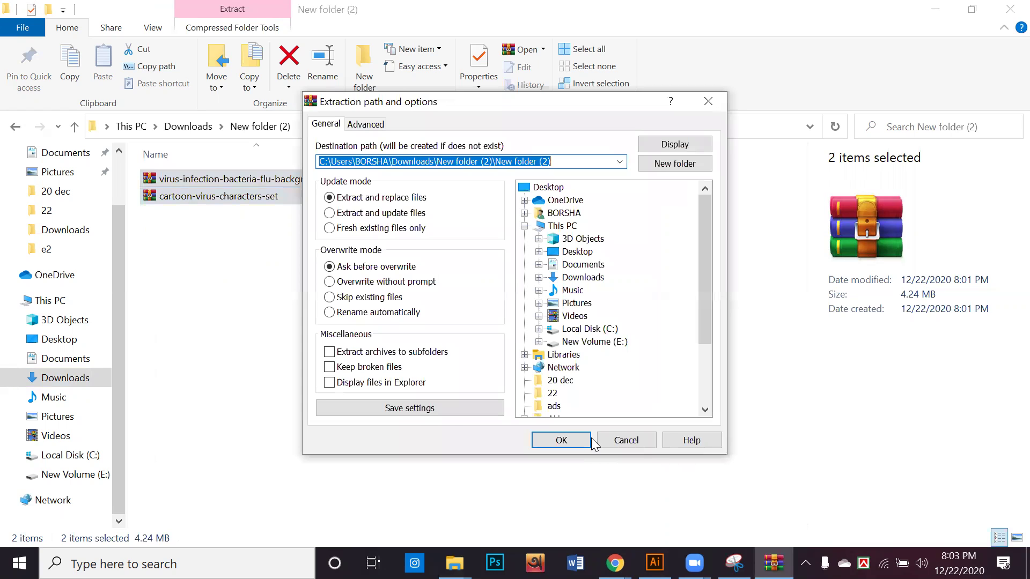
{"action": "left_click", "coordinate": [550, 437]}
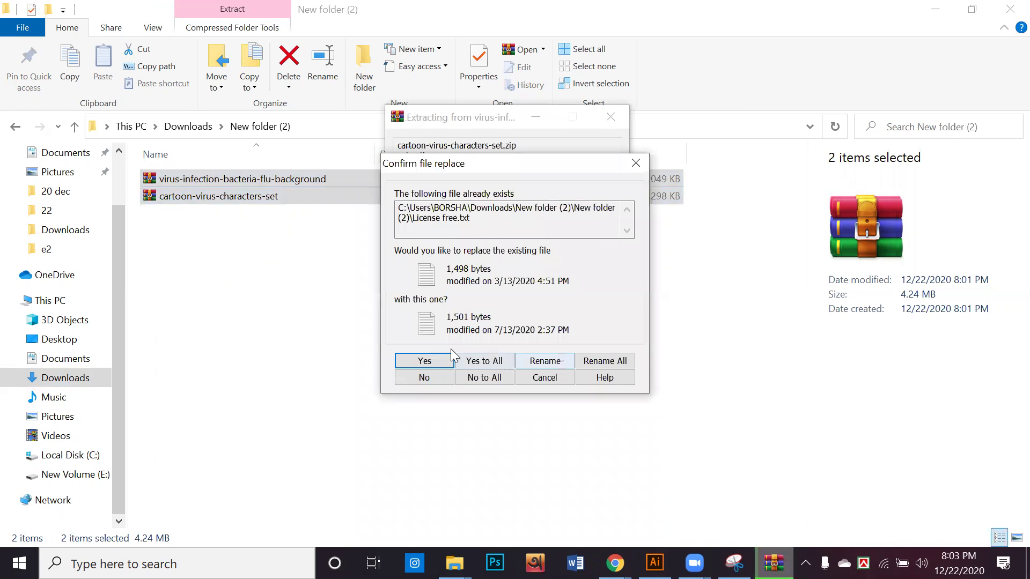
{"action": "left_click", "coordinate": [446, 359]}
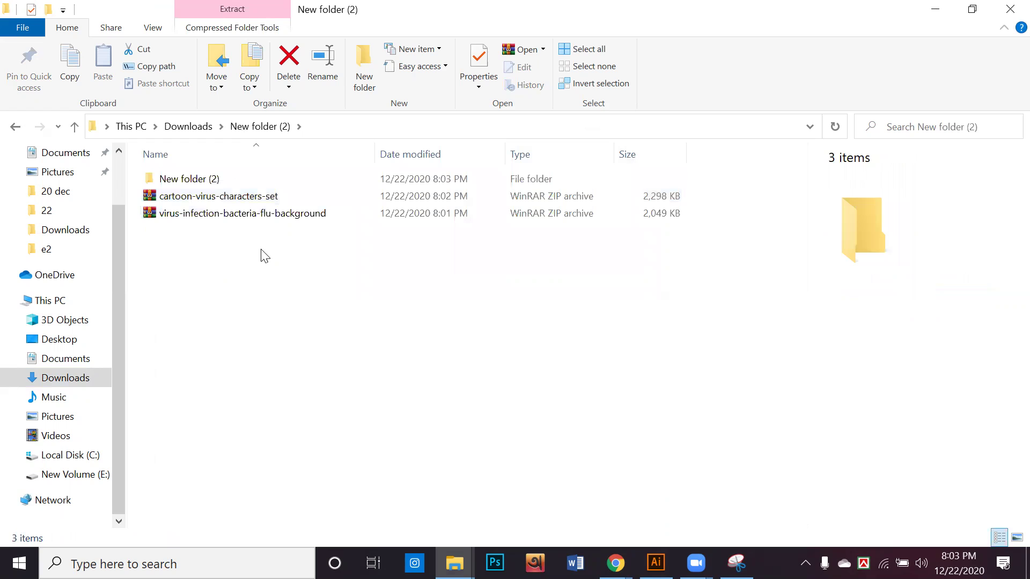
Step: Open 6291.eps from the extracted folder in Illustrator and bring its spiked magenta virus into the street scene's right end
{"action": "double_click", "coordinate": [193, 183]}
{"action": "double_click", "coordinate": [169, 179]}
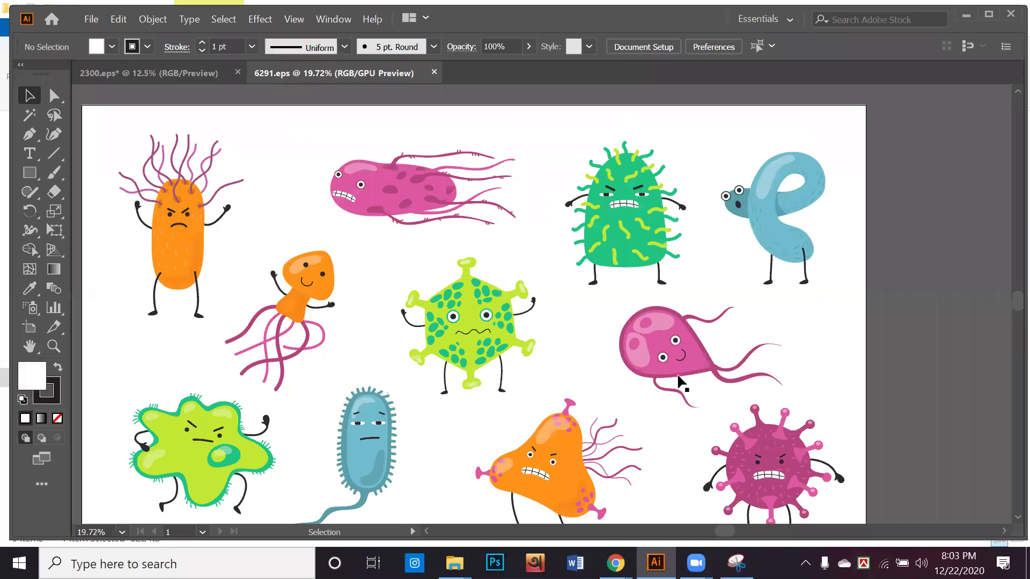
{"action": "scroll", "coordinate": [681, 384], "scroll_direction": "down", "scroll_amount": 1}
{"action": "left_click_drag", "start_coordinate": [770, 430], "coordinate": [779, 344]}
{"action": "left_click", "coordinate": [815, 349]}
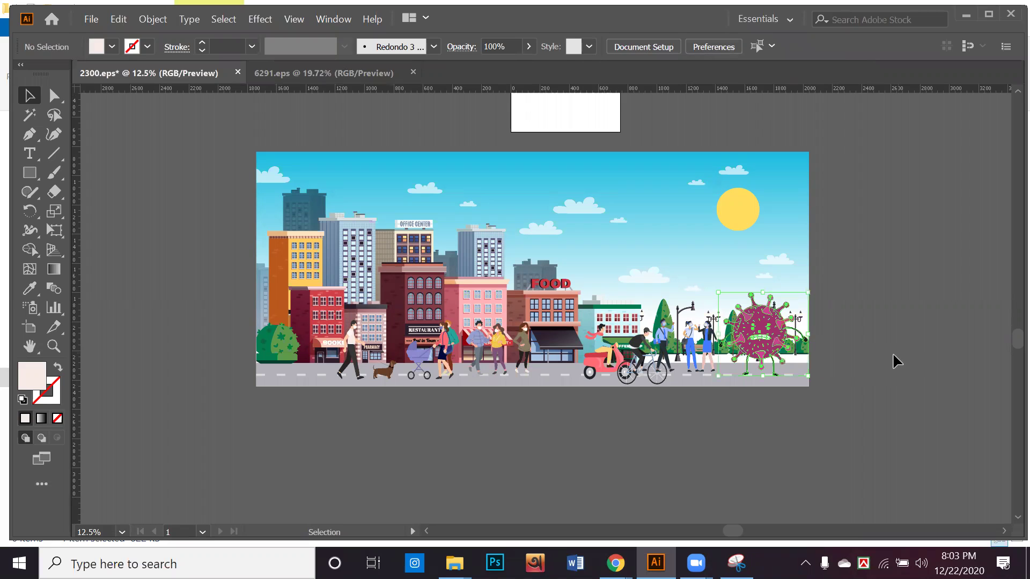
Step: Duplicate the magenta virus into the sky above the FOOD building and ungroup the copy
{"action": "left_click", "coordinate": [777, 344]}
{"action": "left_click_drag", "start_coordinate": [686, 307], "coordinate": [595, 250]}
{"action": "scroll", "coordinate": [582, 253], "scroll_direction": "up", "scroll_amount": 4}
{"action": "right_click", "coordinate": [620, 257]}
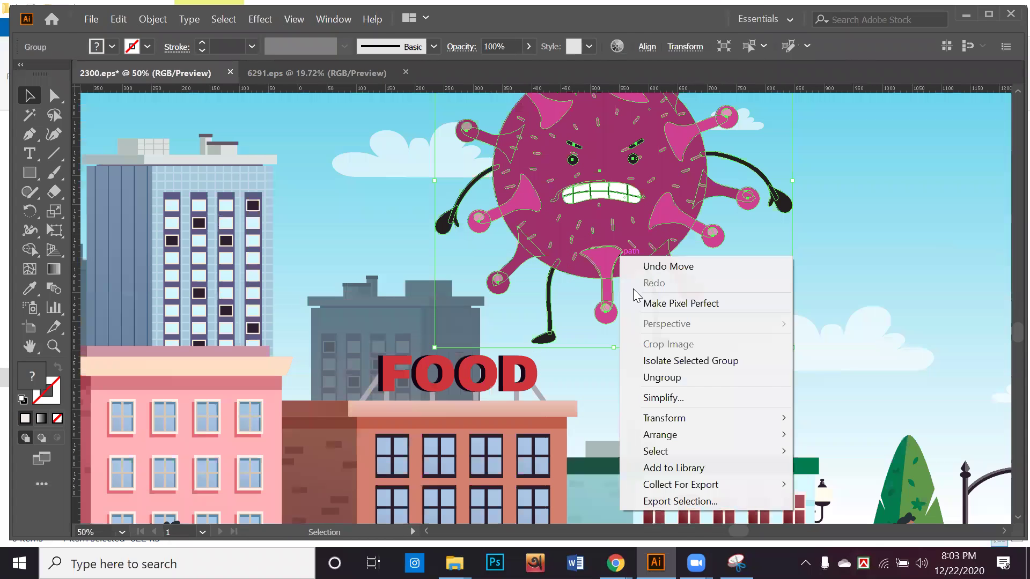
{"action": "left_click", "coordinate": [671, 378]}
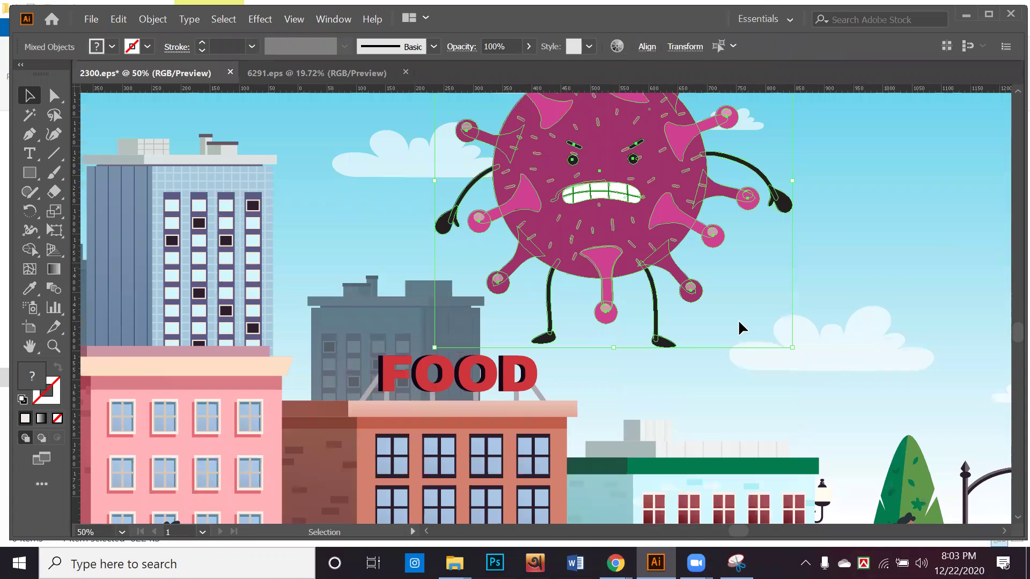
Step: Delete both black legs and feet from the ungrouped virus copy in the sky
{"action": "left_click", "coordinate": [682, 352]}
{"action": "left_click", "coordinate": [662, 341]}
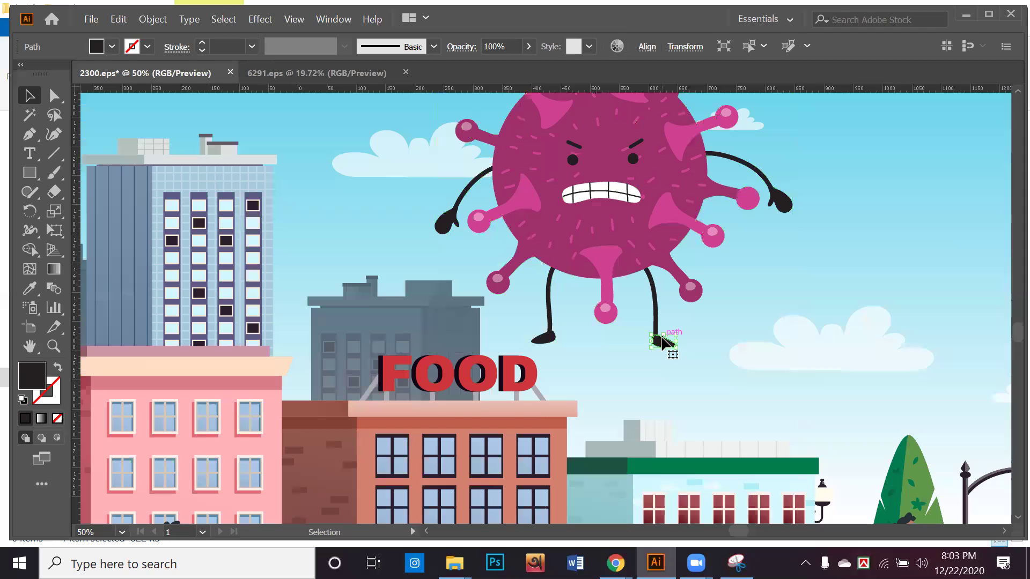
{"action": "key", "text": "Delete"}
{"action": "left_click", "coordinate": [653, 300]}
{"action": "key", "text": "Delete"}
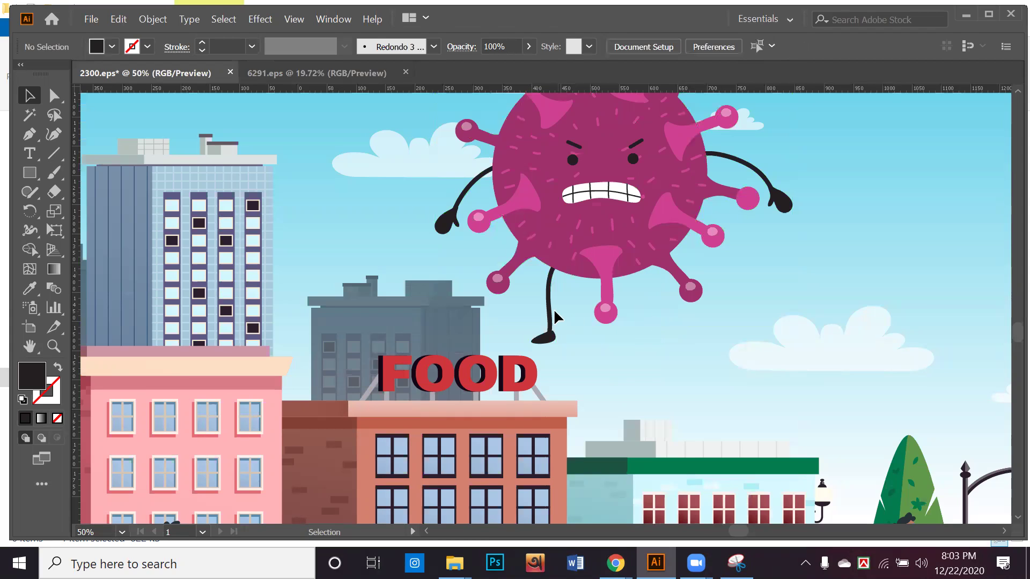
{"action": "left_click", "coordinate": [550, 322]}
{"action": "key", "text": "Delete"}
{"action": "left_click", "coordinate": [543, 343]}
{"action": "key", "text": "Delete"}
Step: Delete both black arms and hands from the ungrouped virus copy in the sky
{"action": "left_click", "coordinate": [786, 207]}
{"action": "key", "text": "Delete"}
{"action": "left_click", "coordinate": [786, 205]}
{"action": "key", "text": "Delete"}
{"action": "left_click", "coordinate": [466, 208]}
{"action": "key", "text": "Delete"}
{"action": "left_click", "coordinate": [468, 191]}
{"action": "key", "text": "Delete"}
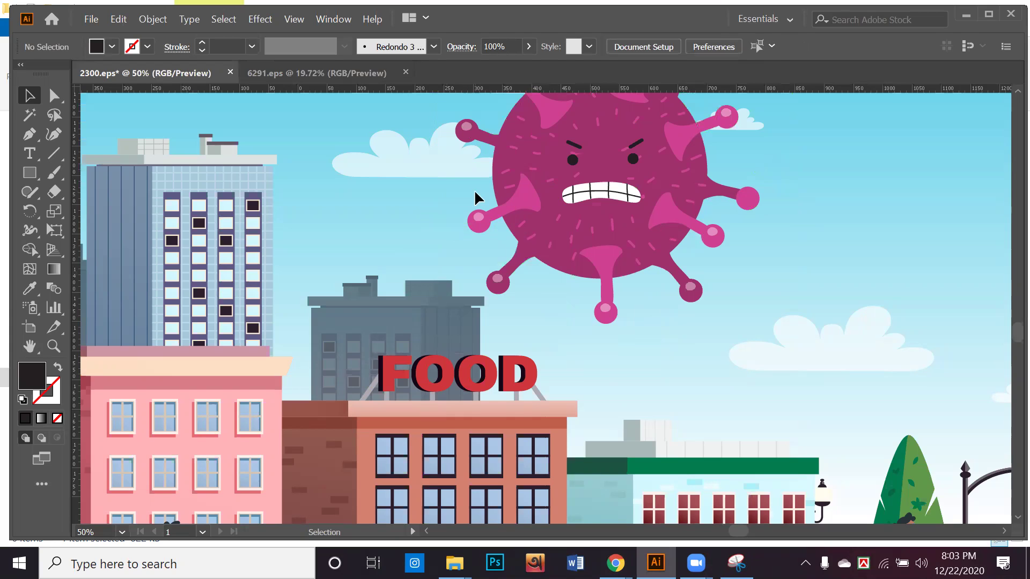
Step: Group the limbless virus and place copies over the tall buildings at the scene's left and, smaller, in the middle of the sky
{"action": "scroll", "coordinate": [476, 198], "scroll_direction": "down", "scroll_amount": 4}
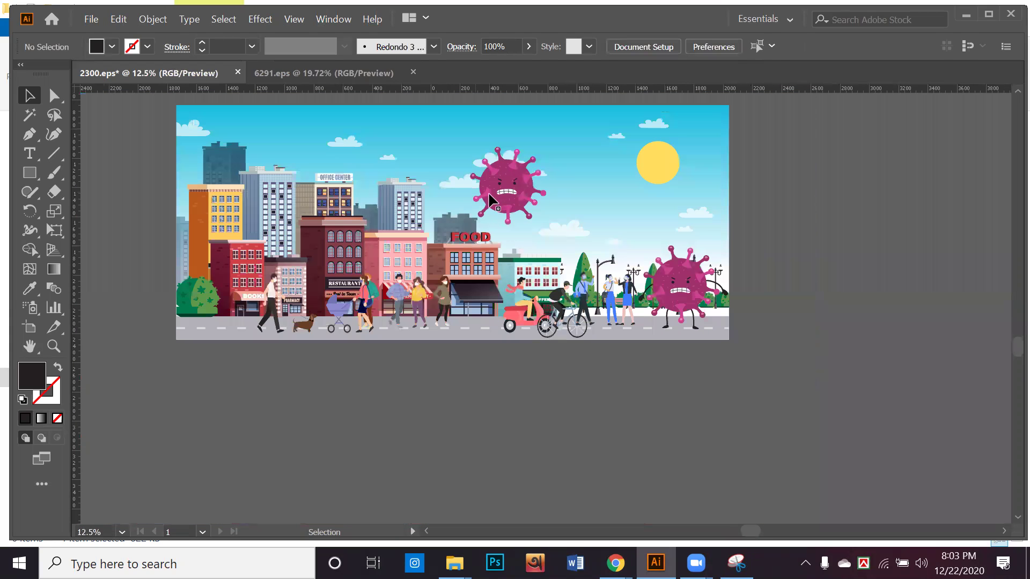
{"action": "left_click_drag", "start_coordinate": [448, 138], "coordinate": [542, 224]}
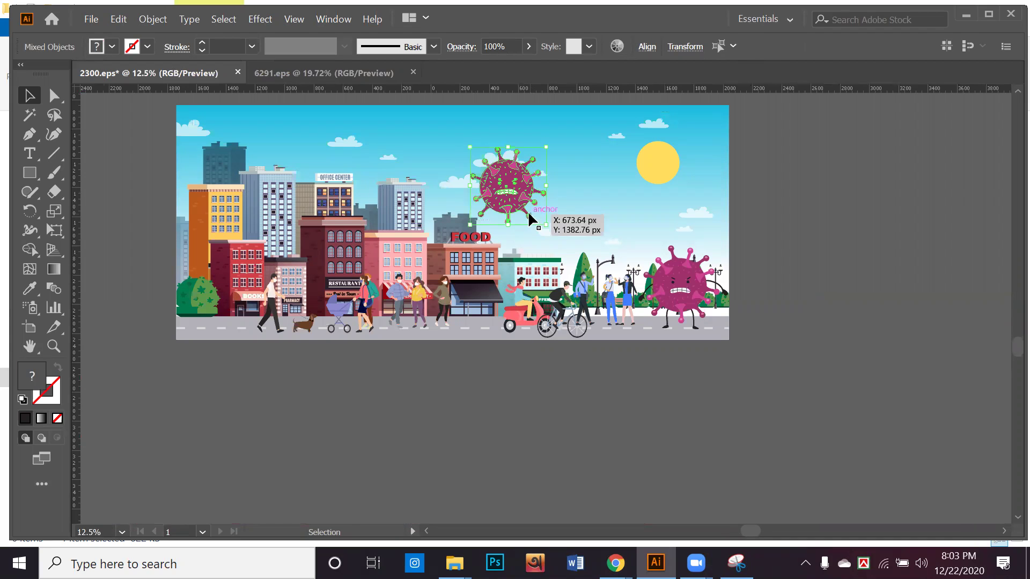
{"action": "key", "text": "ctrl+g"}
{"action": "left_click_drag", "start_coordinate": [544, 226], "coordinate": [339, 215]}
{"action": "left_click", "coordinate": [856, 277]}
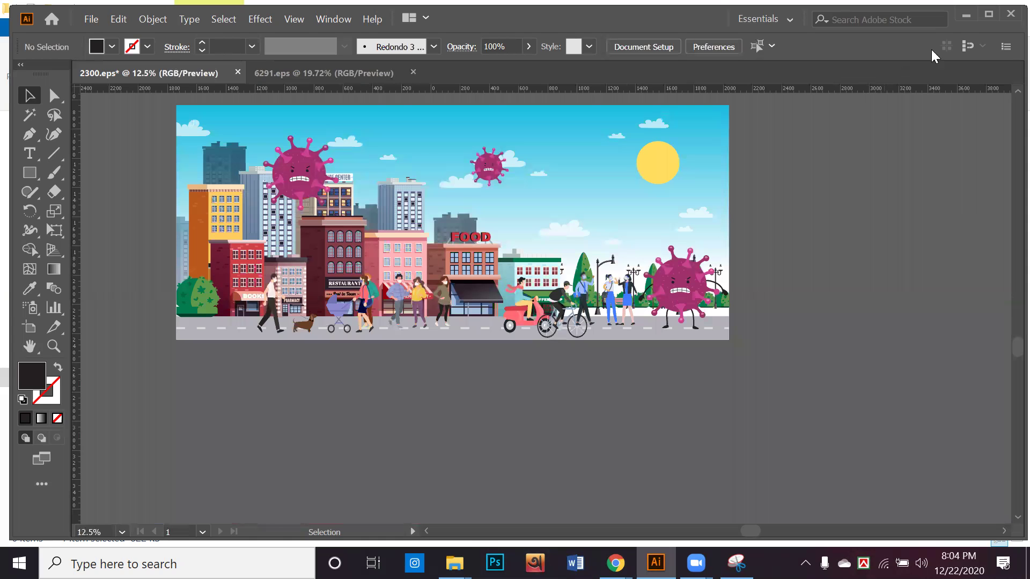
Step: Open the file 18704.eps and accept discarding its embedded colour profile
{"action": "left_click", "coordinate": [965, 17]}
{"action": "double_click", "coordinate": [304, 215]}
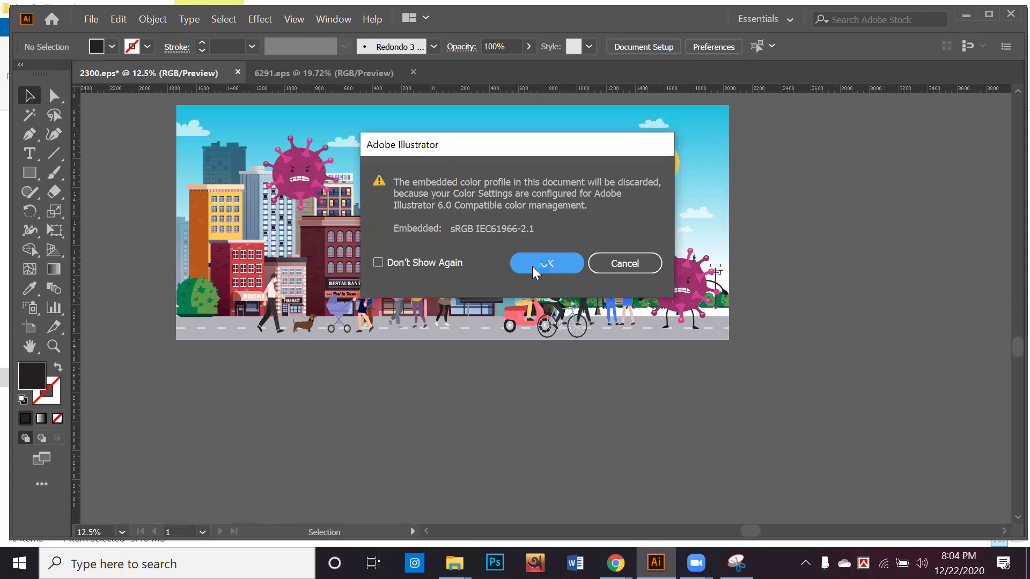
{"action": "left_click", "coordinate": [541, 265]}
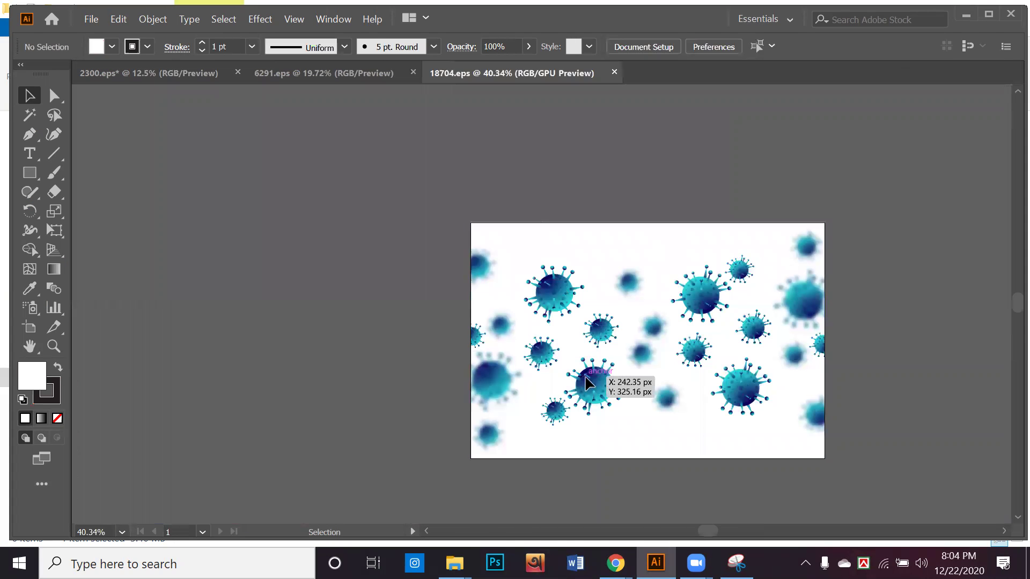
Step: Move the blue virus artwork off its artboard, ungroup it and pull the white background rectangle away from the viruses
{"action": "left_click_drag", "start_coordinate": [577, 391], "coordinate": [307, 293]}
{"action": "right_click", "coordinate": [322, 279]}
{"action": "left_click", "coordinate": [402, 404]}
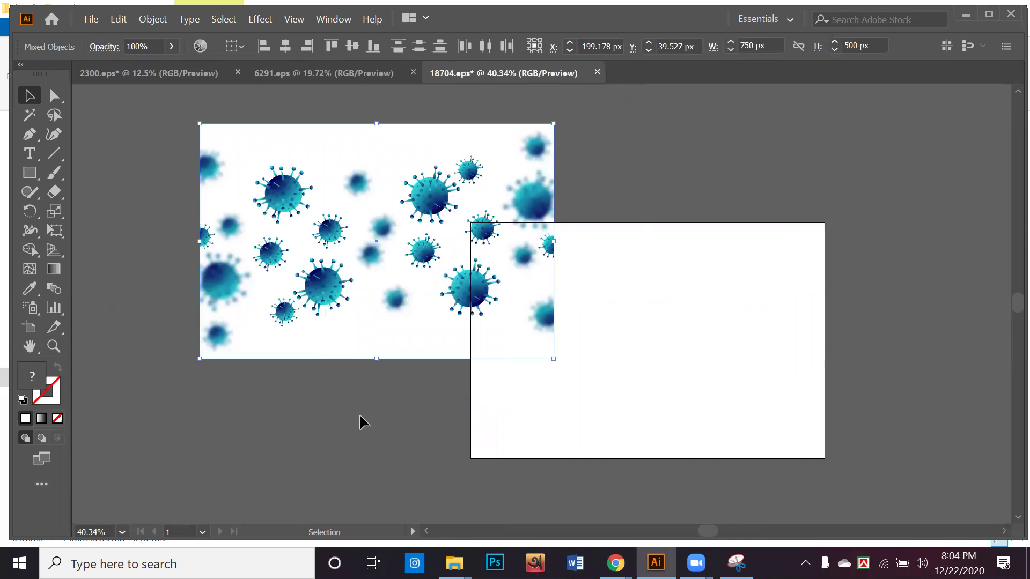
{"action": "left_click", "coordinate": [363, 422]}
{"action": "left_click_drag", "start_coordinate": [348, 346], "coordinate": [692, 462]}
{"action": "left_click_drag", "start_coordinate": [515, 431], "coordinate": [514, 431]}
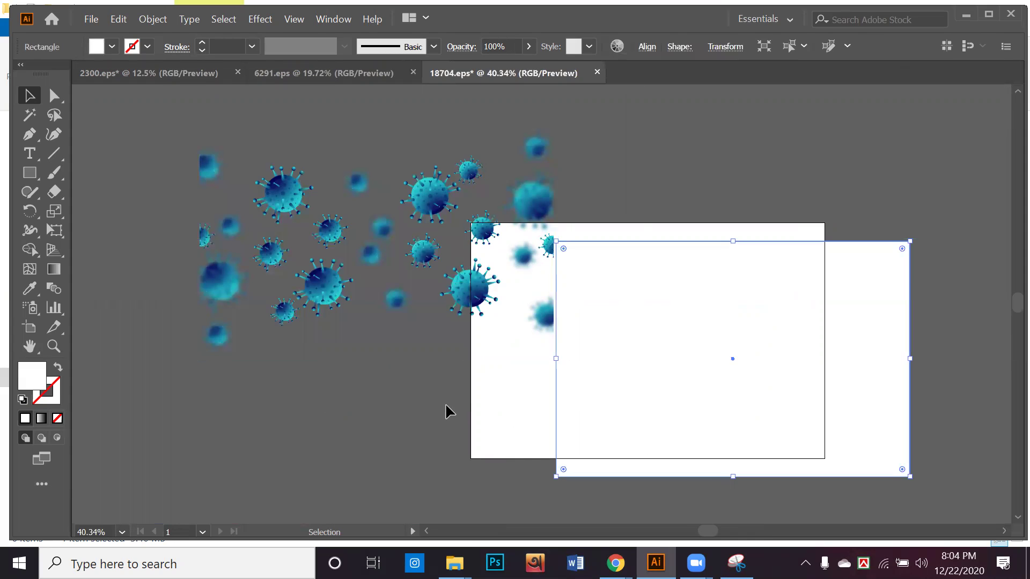
Step: Release the clipping mask around the blue viruses and ungroup the released artwork
{"action": "left_click_drag", "start_coordinate": [334, 297], "coordinate": [343, 354]}
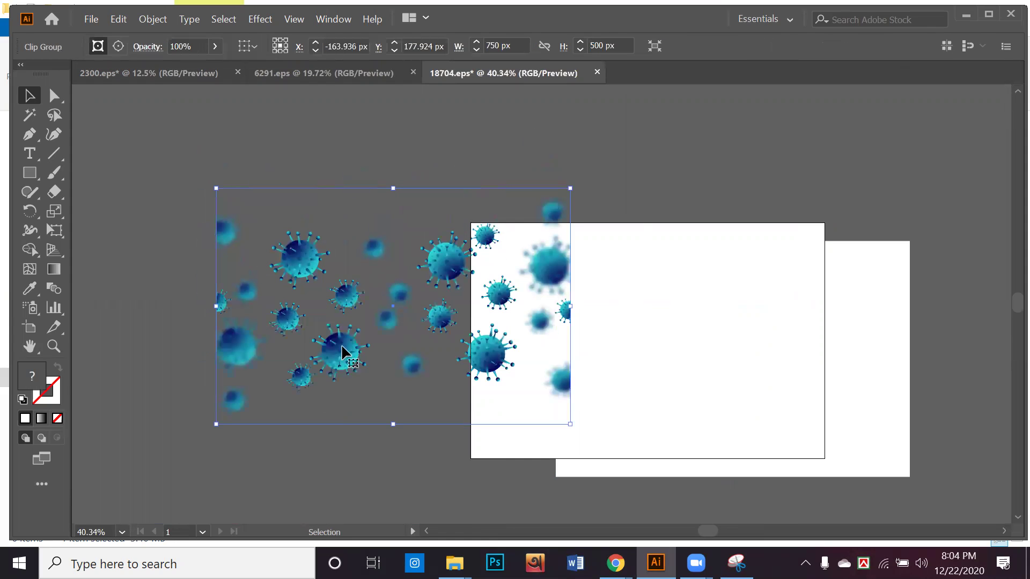
{"action": "right_click", "coordinate": [343, 354]}
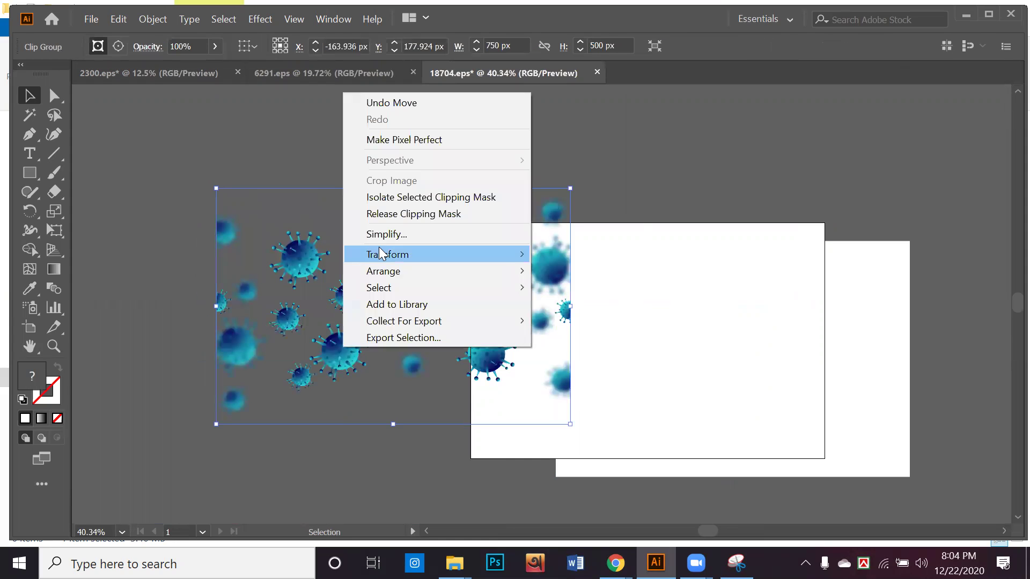
{"action": "left_click", "coordinate": [394, 213]}
{"action": "left_click", "coordinate": [791, 221]}
{"action": "left_click_drag", "start_coordinate": [338, 406], "coordinate": [307, 272]}
{"action": "right_click", "coordinate": [308, 275]}
{"action": "left_click", "coordinate": [356, 397]}
{"action": "left_click", "coordinate": [337, 437]}
Step: Bring a cluster of blue viruses into 2300.eps beside the scene's right edge and ungroup it
{"action": "left_click_drag", "start_coordinate": [304, 304], "coordinate": [851, 307]}
{"action": "right_click", "coordinate": [851, 307]}
{"action": "left_click", "coordinate": [891, 172]}
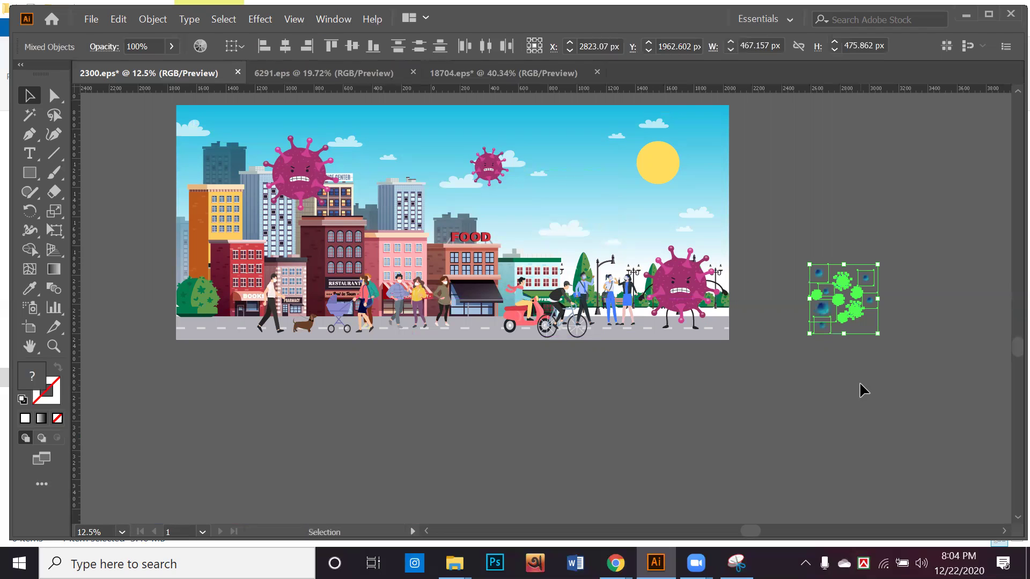
Step: Place blurred blue viruses by the red bookshop building and two sharp ones against the tall grey-blue towers
{"action": "left_click", "coordinate": [833, 356]}
{"action": "left_click_drag", "start_coordinate": [824, 345], "coordinate": [215, 304]}
{"action": "left_click", "coordinate": [347, 378]}
{"action": "left_click_drag", "start_coordinate": [859, 314], "coordinate": [286, 264]}
{"action": "left_click_drag", "start_coordinate": [853, 307], "coordinate": [378, 201]}
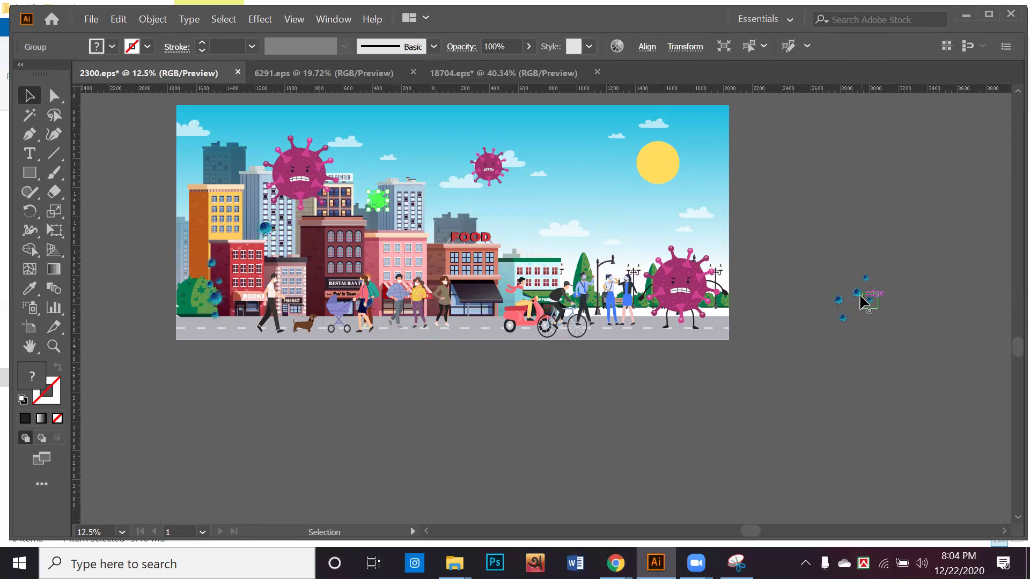
Step: Place one blue virus above the cloud right of the FOOD sign and the remaining ones over the street lamps
{"action": "left_click_drag", "start_coordinate": [856, 293], "coordinate": [612, 232]}
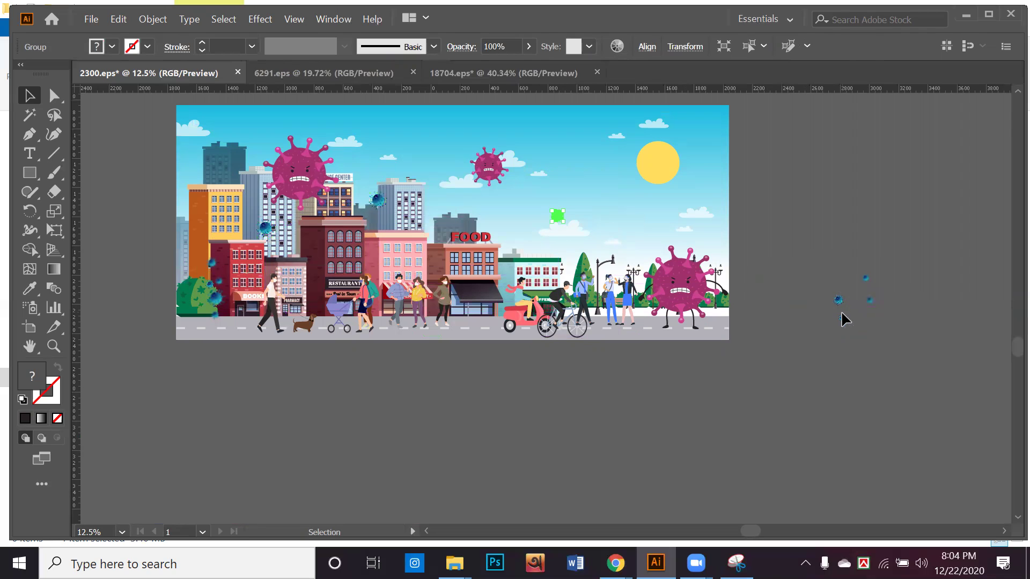
{"action": "left_click_drag", "start_coordinate": [892, 332], "coordinate": [891, 330]}
{"action": "left_click_drag", "start_coordinate": [839, 301], "coordinate": [624, 233]}
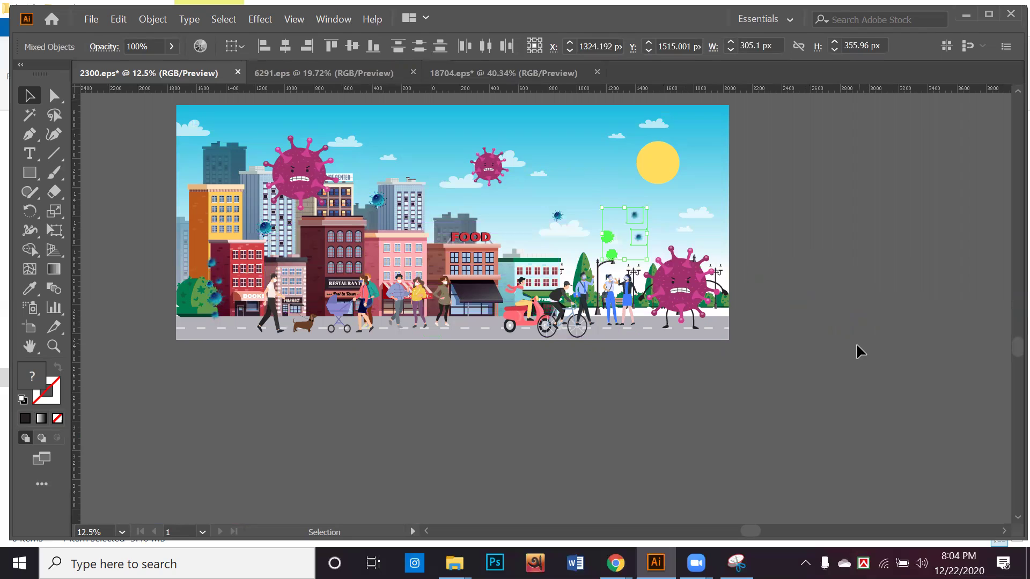
{"action": "left_click", "coordinate": [691, 387]}
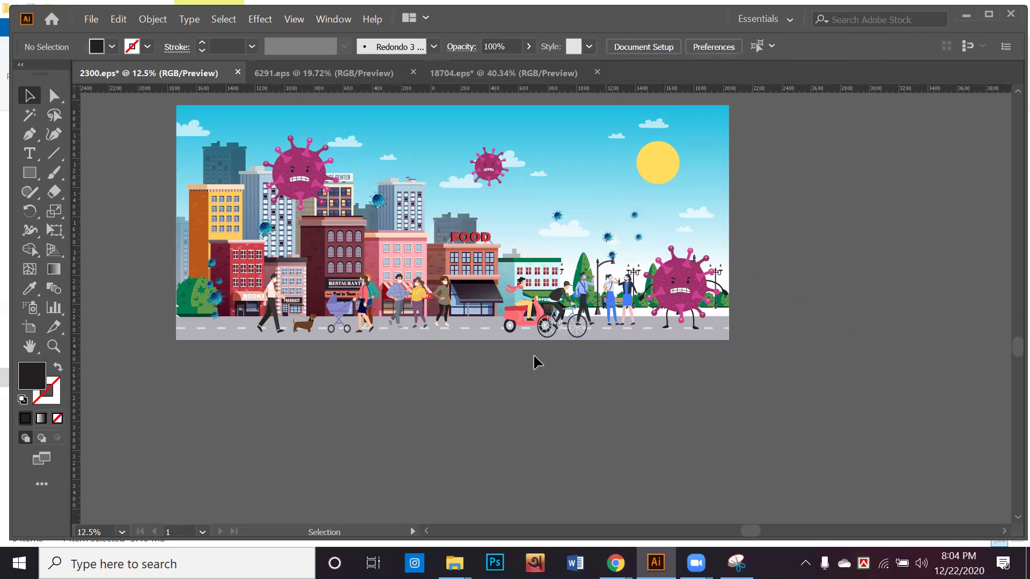
Step: Bring a second cluster of blue viruses from 18704.eps into 2300.eps below the street scene and ungroup it
{"action": "left_click", "coordinate": [538, 73]}
{"action": "left_click_drag", "start_coordinate": [523, 227], "coordinate": [289, 89]}
{"action": "left_click_drag", "start_coordinate": [158, 73], "coordinate": [594, 440]}
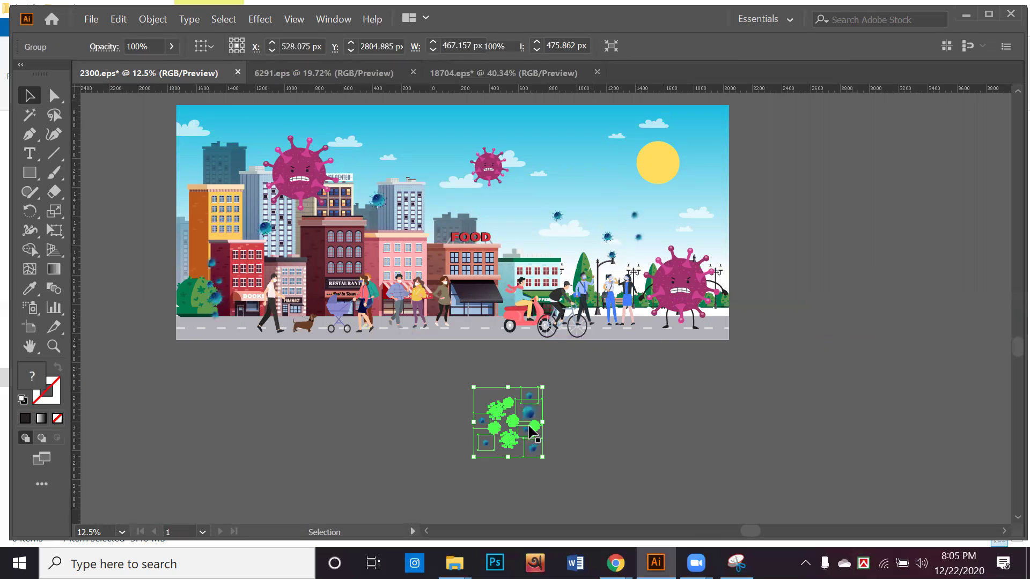
{"action": "right_click", "coordinate": [532, 436]}
{"action": "right_click", "coordinate": [526, 412]}
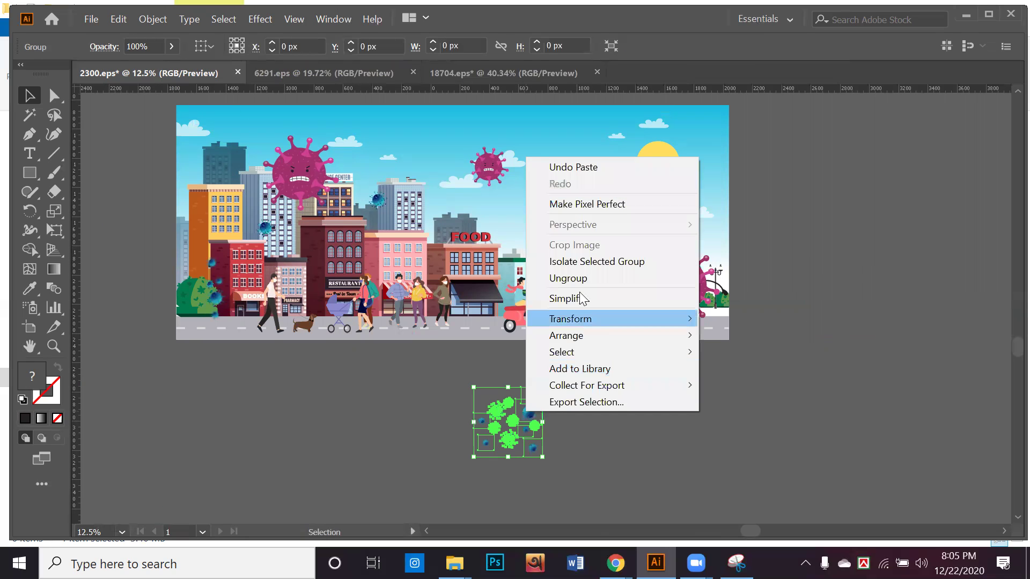
{"action": "left_click", "coordinate": [582, 279]}
{"action": "left_click", "coordinate": [542, 370]}
Step: Place blue viruses from the second cluster on the road, beside the FOOD building and around the couple with the stroller
{"action": "left_click_drag", "start_coordinate": [501, 407], "coordinate": [482, 319]}
{"action": "left_click_drag", "start_coordinate": [528, 416], "coordinate": [492, 257]}
{"action": "left_click_drag", "start_coordinate": [466, 403], "coordinate": [499, 453]}
{"action": "left_click_drag", "start_coordinate": [490, 432], "coordinate": [390, 313]}
{"action": "left_click", "coordinate": [423, 379]}
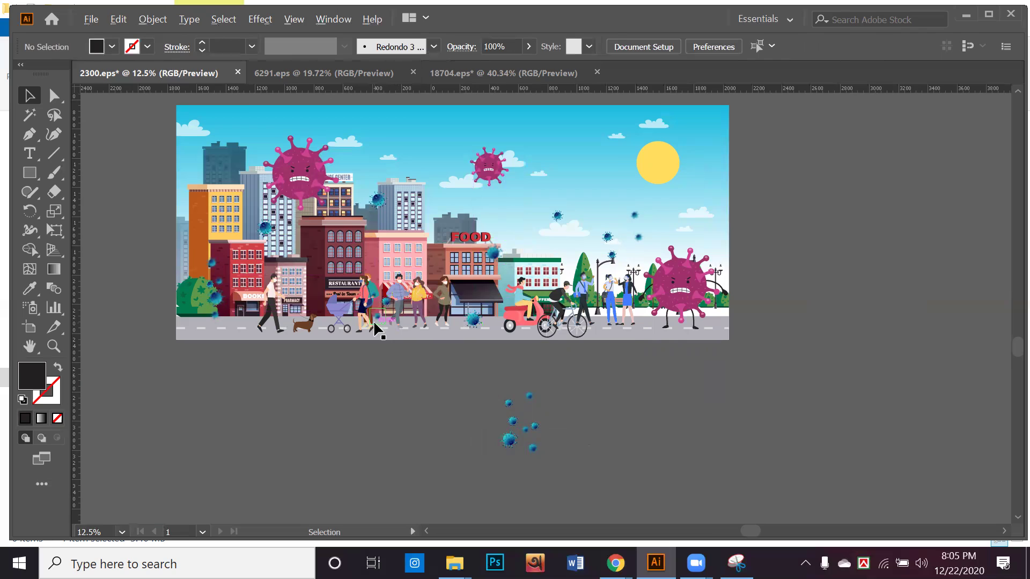
Step: Reposition the blue viruses around the walking couples and dark awning, and place a blurred one on the teal coffee shop
{"action": "scroll", "coordinate": [378, 319], "scroll_direction": "up", "scroll_amount": 3}
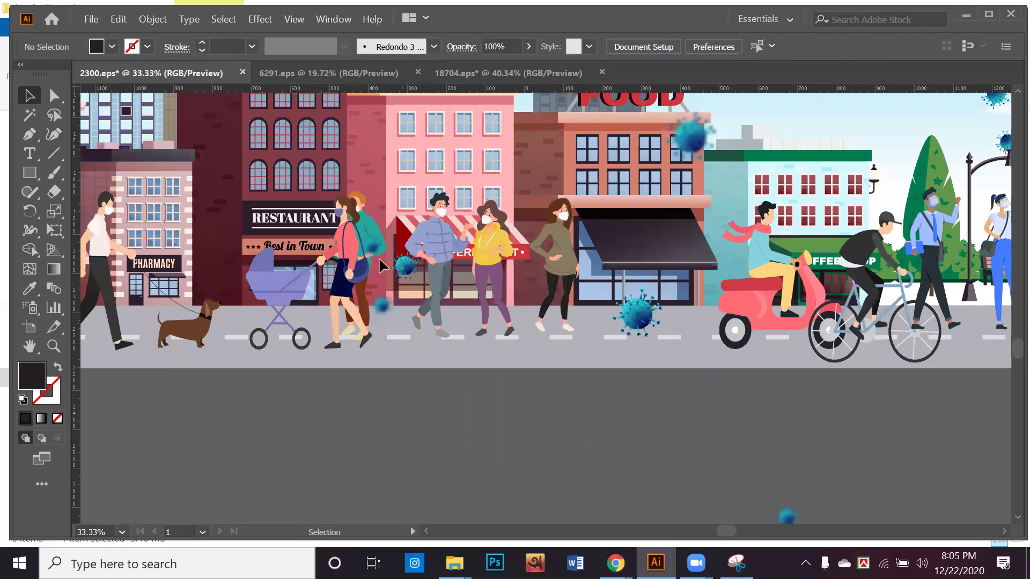
{"action": "left_click_drag", "start_coordinate": [374, 248], "coordinate": [388, 206]}
{"action": "left_click_drag", "start_coordinate": [407, 263], "coordinate": [514, 336]}
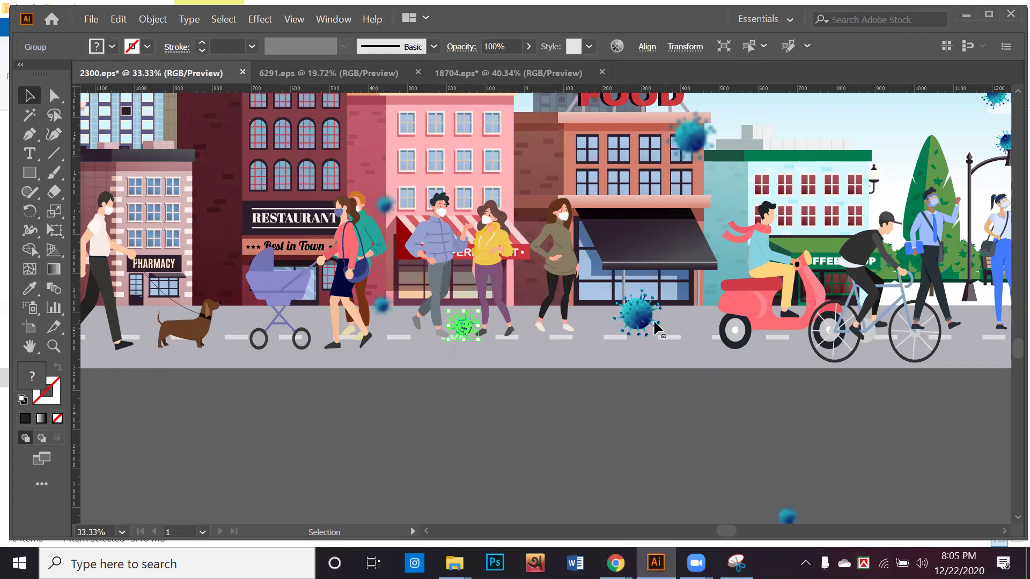
{"action": "left_click_drag", "start_coordinate": [654, 294], "coordinate": [665, 251]}
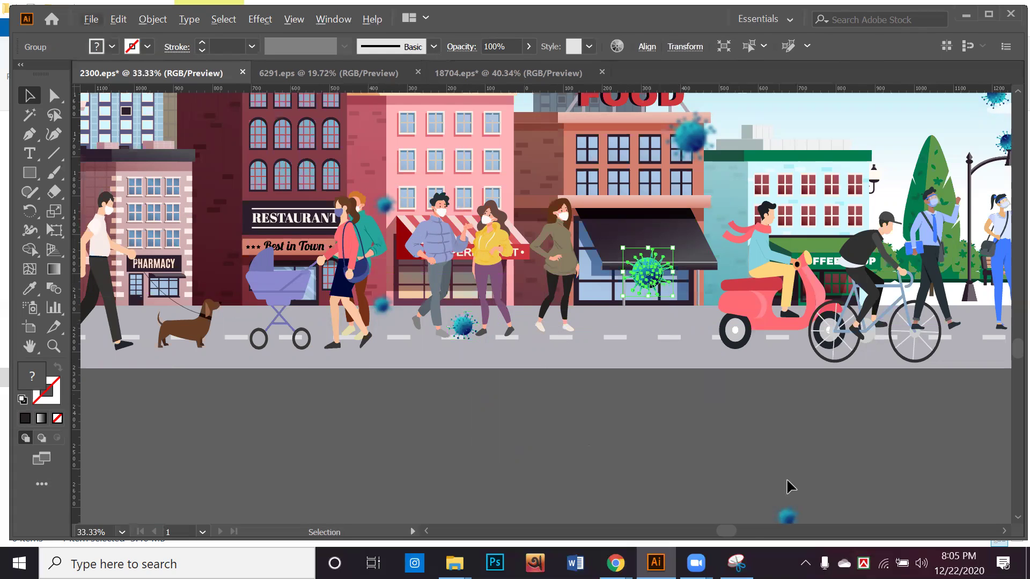
{"action": "left_click_drag", "start_coordinate": [796, 516], "coordinate": [854, 210]}
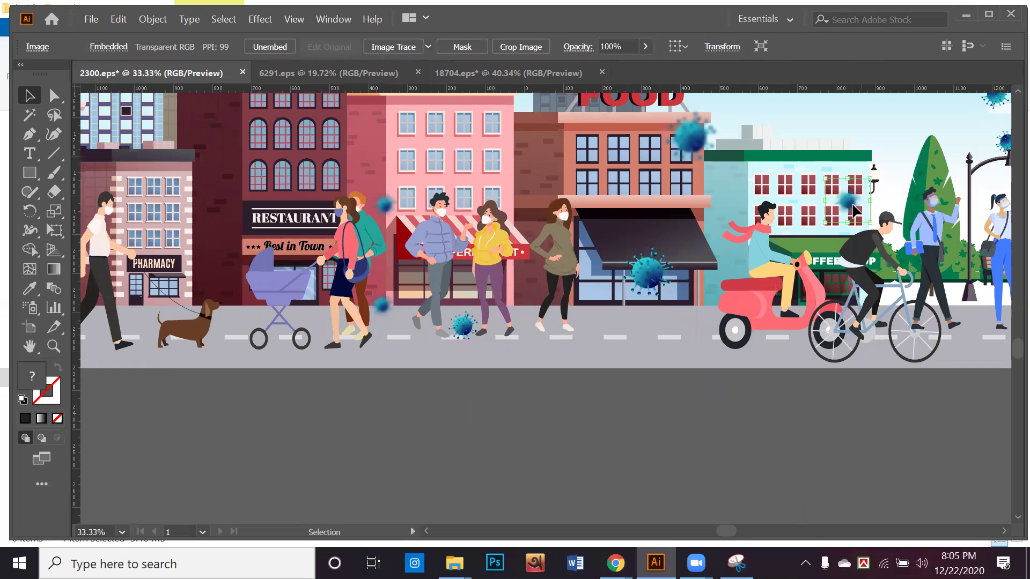
Step: Place a small blue virus above the pink building's roof and the large one between the pharmacy and the restaurant
{"action": "scroll", "coordinate": [852, 259], "scroll_direction": "down", "scroll_amount": 2}
{"action": "left_click_drag", "start_coordinate": [729, 346], "coordinate": [630, 310]}
{"action": "left_click_drag", "start_coordinate": [695, 358], "coordinate": [575, 126]}
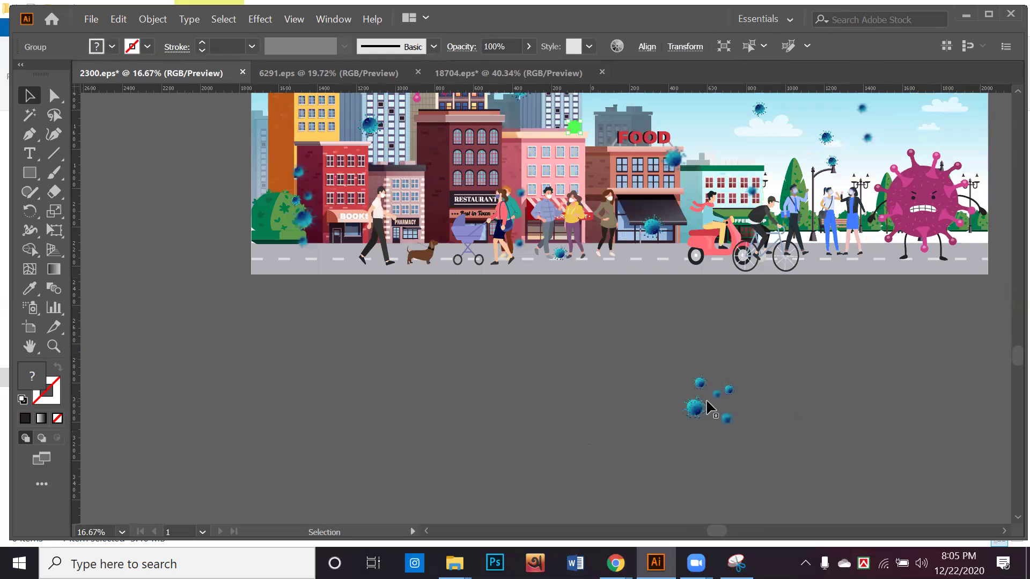
{"action": "left_click_drag", "start_coordinate": [504, 244], "coordinate": [440, 211]}
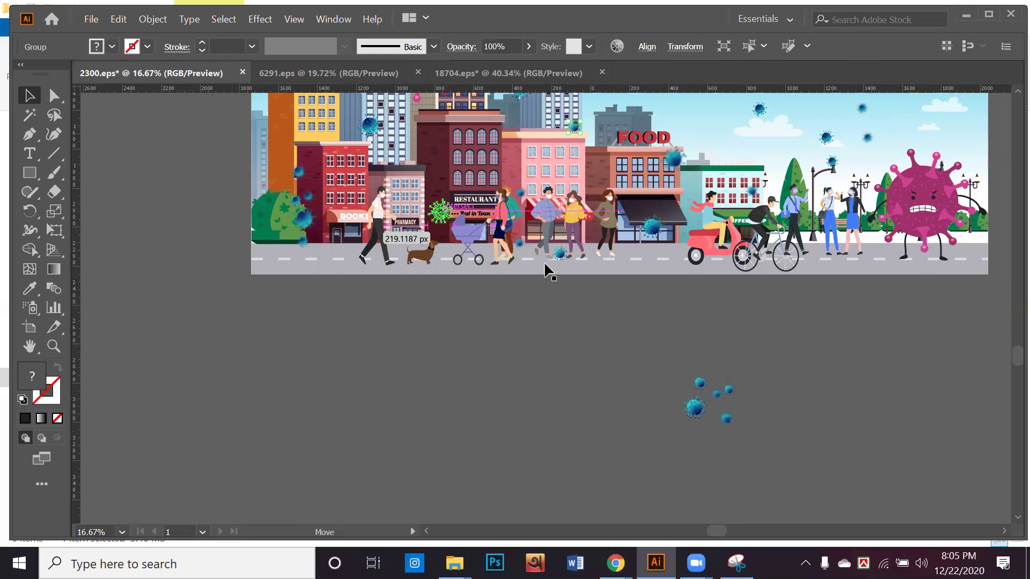
Step: Place the remaining blue viruses on the road near the magenta character, beside the standing women and against the pink building
{"action": "left_click_drag", "start_coordinate": [728, 422], "coordinate": [875, 261]}
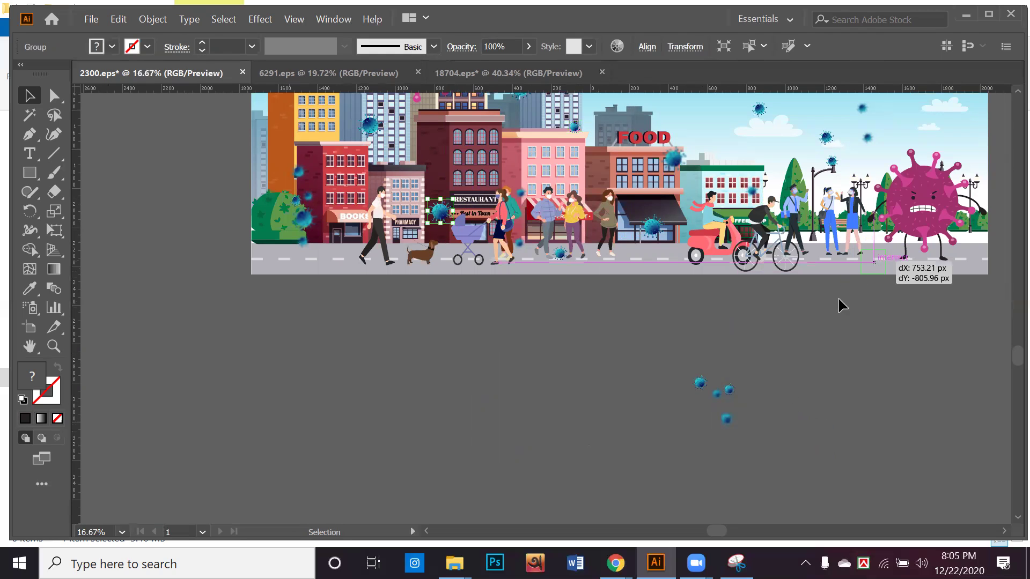
{"action": "left_click_drag", "start_coordinate": [730, 394], "coordinate": [840, 237]}
{"action": "left_click_drag", "start_coordinate": [699, 384], "coordinate": [596, 178]}
{"action": "left_click", "coordinate": [717, 395]}
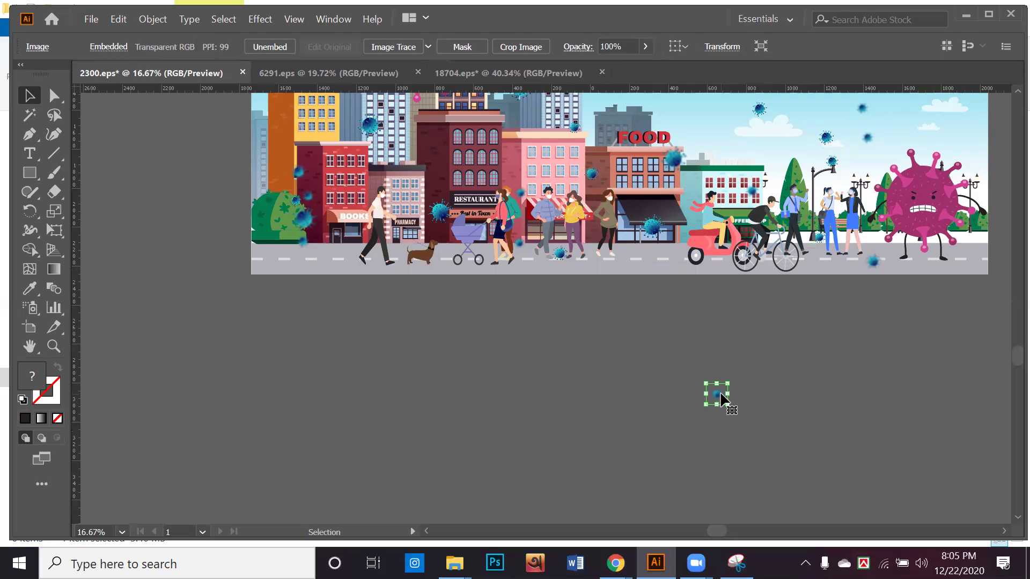
{"action": "left_click_drag", "start_coordinate": [716, 395], "coordinate": [514, 144]}
Step: Spread the blue viruses clustered by the green bush over the orange building and the left end of the road
{"action": "left_click_drag", "start_coordinate": [309, 197], "coordinate": [340, 235]}
{"action": "left_click_drag", "start_coordinate": [296, 200], "coordinate": [339, 272]}
{"action": "left_click_drag", "start_coordinate": [293, 175], "coordinate": [267, 164]}
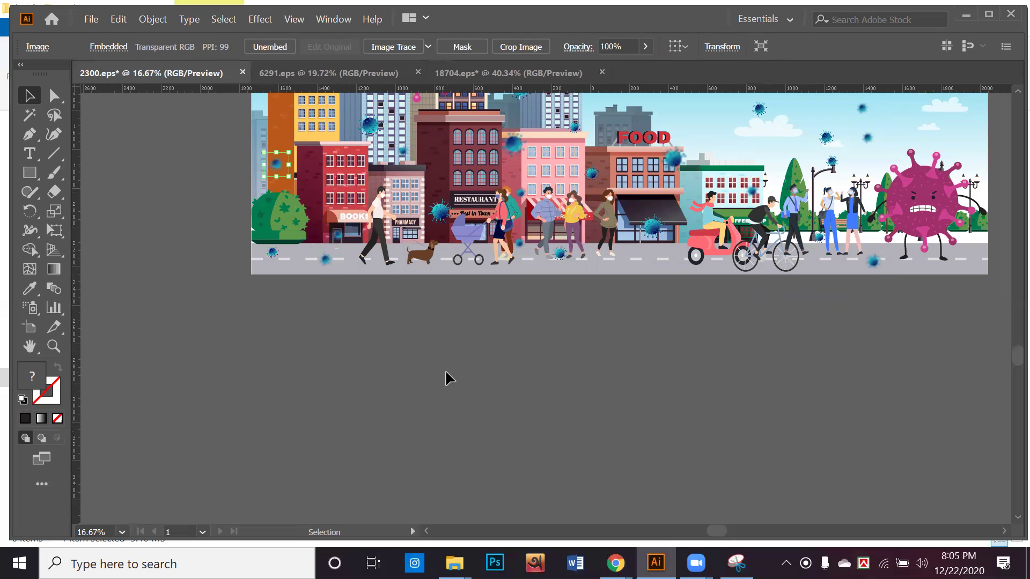
{"action": "left_click", "coordinate": [445, 369]}
Step: Spread the sky's blue viruses above the coffee shop and below the sun, and move one beside the woman in green
{"action": "scroll", "coordinate": [421, 282], "scroll_direction": "down", "scroll_amount": 1}
{"action": "left_click_drag", "start_coordinate": [503, 304], "coordinate": [458, 438]}
{"action": "scroll", "coordinate": [561, 383], "scroll_direction": "up", "scroll_amount": 2}
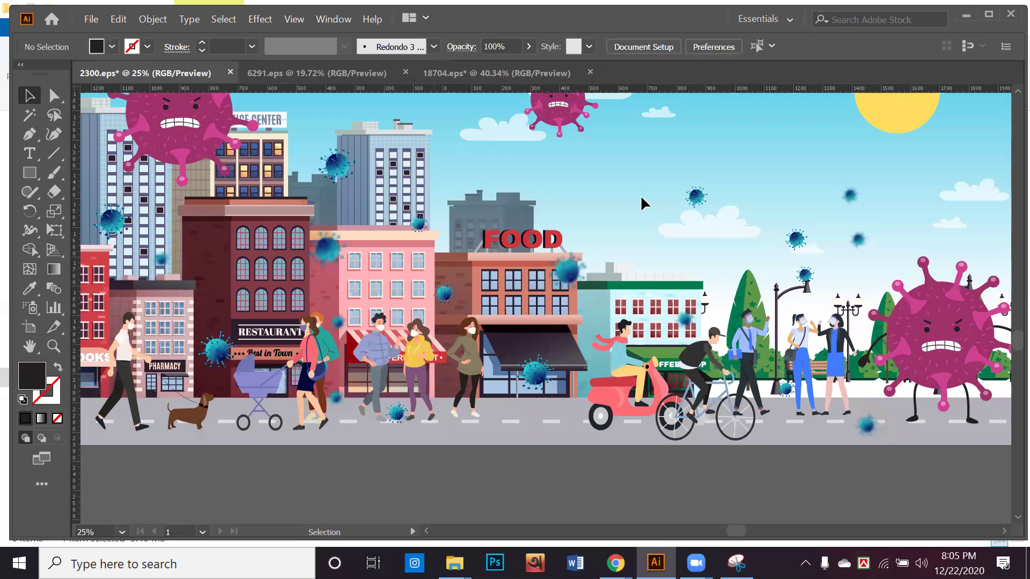
{"action": "left_click_drag", "start_coordinate": [699, 196], "coordinate": [673, 220]}
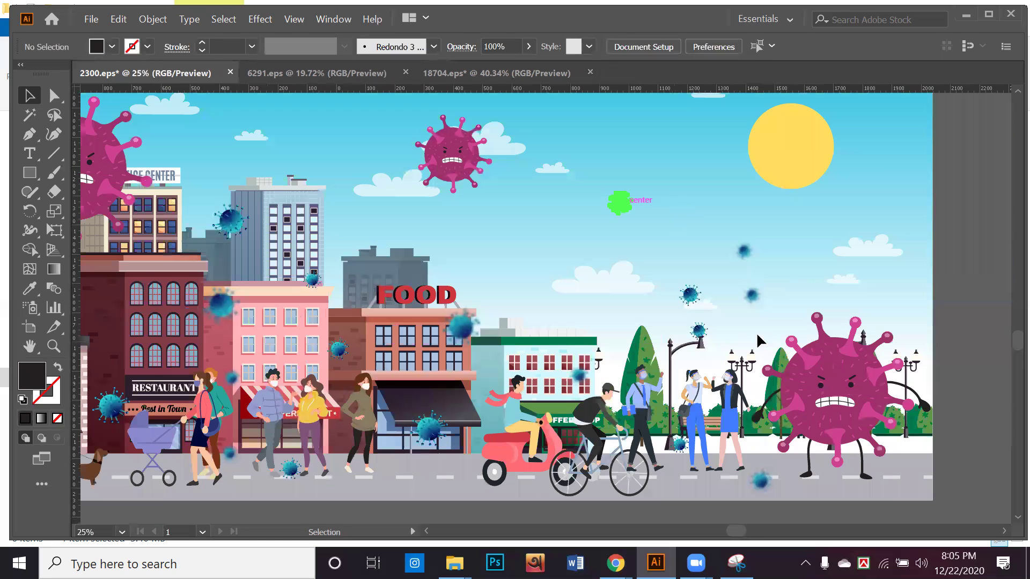
{"action": "left_click_drag", "start_coordinate": [688, 295], "coordinate": [550, 278]}
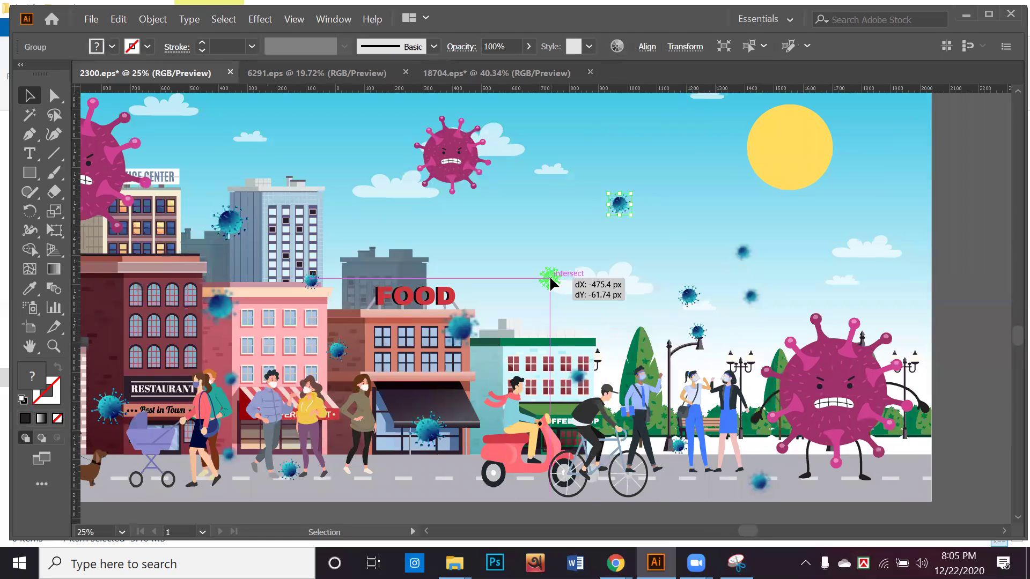
{"action": "left_click_drag", "start_coordinate": [746, 252], "coordinate": [897, 248]}
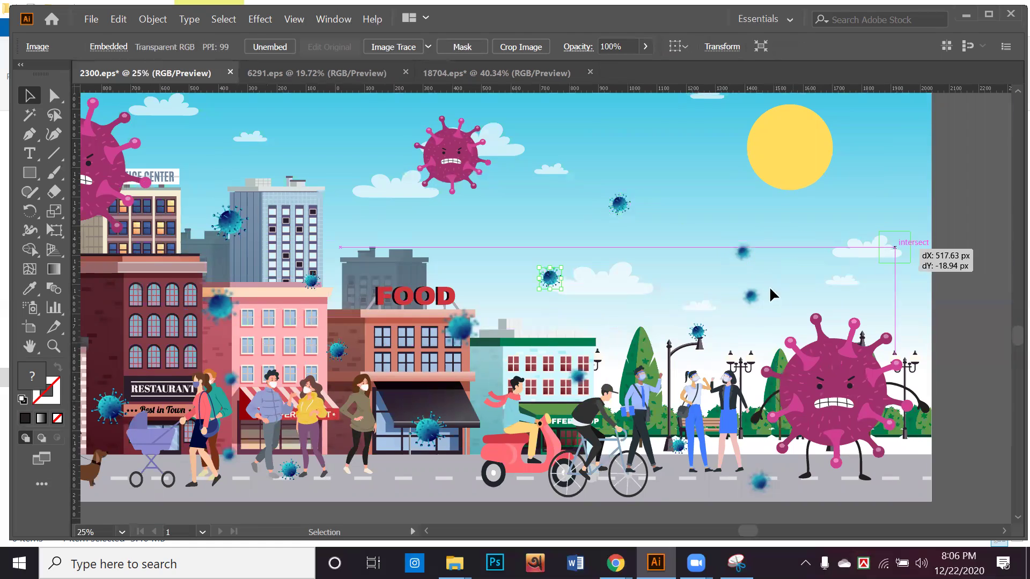
{"action": "left_click_drag", "start_coordinate": [750, 295], "coordinate": [344, 435]}
Step: Review the whole street scene and the spread of the blue viruses, both close up and from a distance
{"action": "key", "text": "space"}
{"action": "left_click_drag", "start_coordinate": [376, 405], "coordinate": [570, 321]}
{"action": "left_click", "coordinate": [463, 456]}
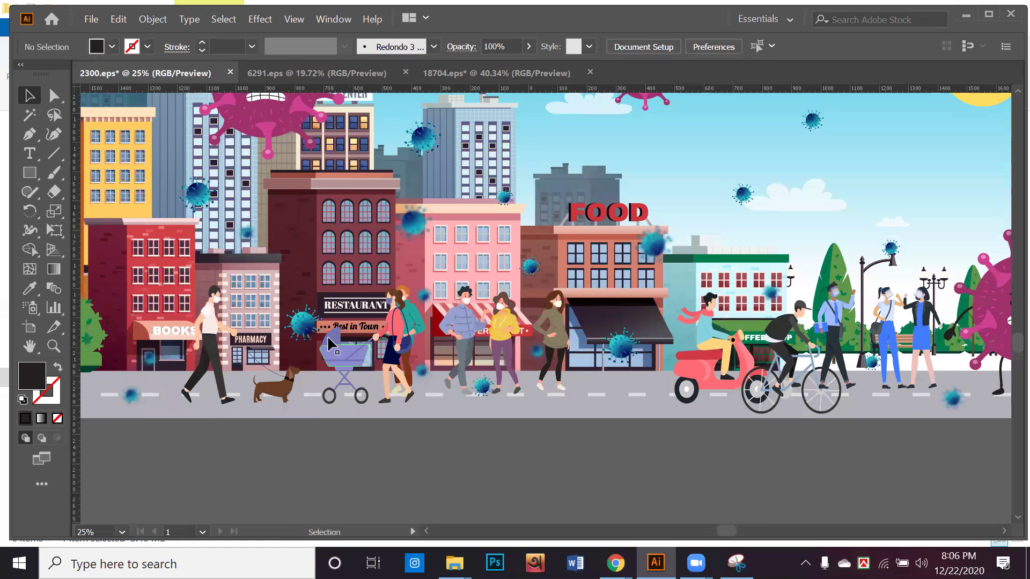
{"action": "left_click_drag", "start_coordinate": [310, 348], "coordinate": [506, 411]}
{"action": "key", "text": "ctrl+minus"}
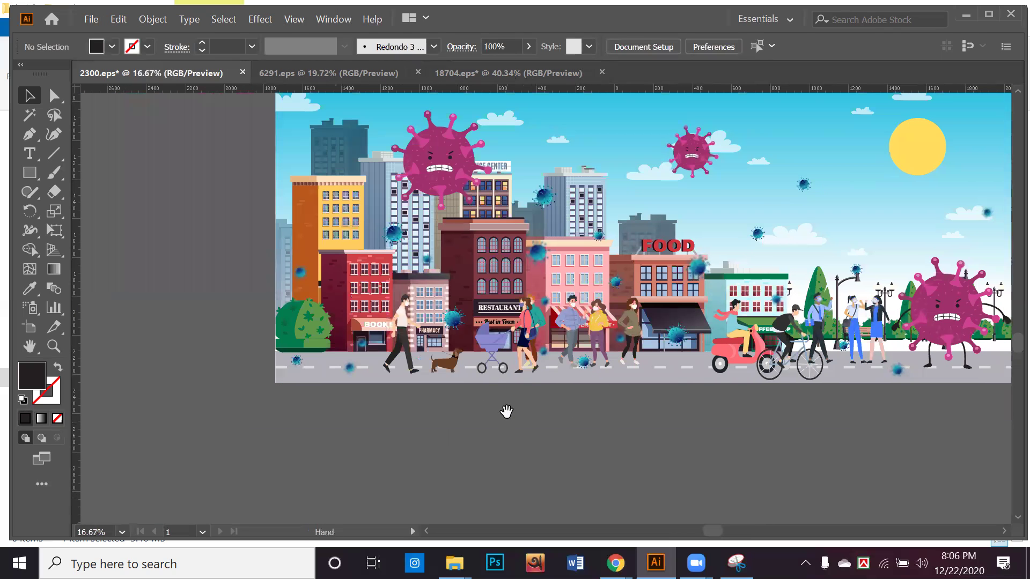
{"action": "scroll", "coordinate": [533, 402], "scroll_direction": "down", "scroll_amount": 3}
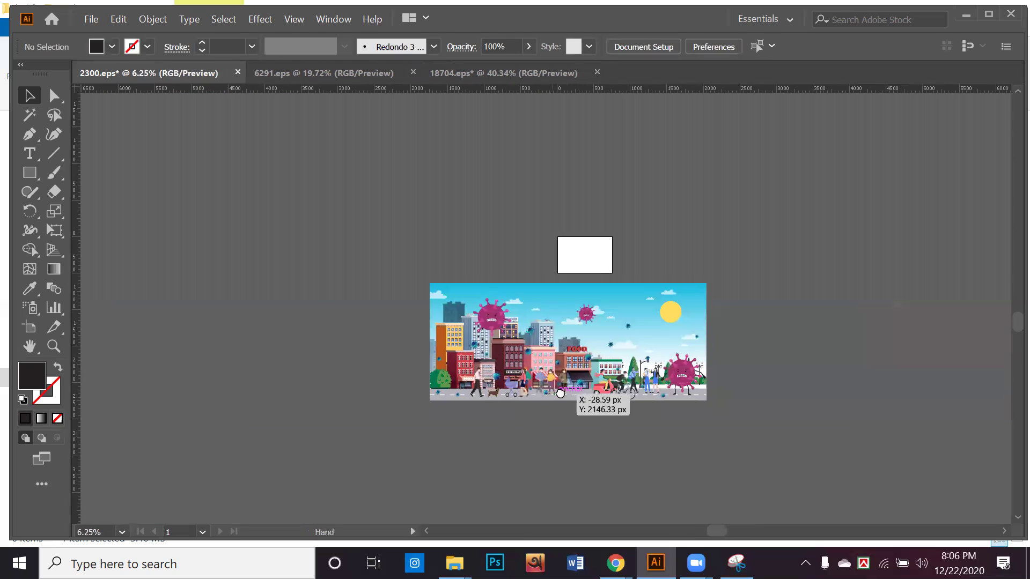
{"action": "left_click_drag", "start_coordinate": [560, 393], "coordinate": [431, 413]}
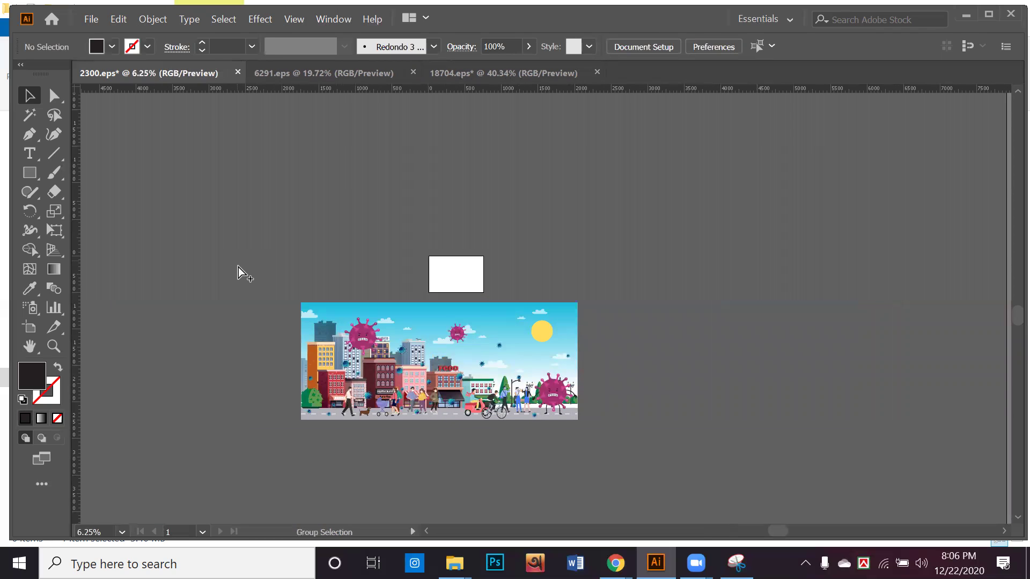
{"action": "key", "text": "ctrl+a"}
{"action": "left_click", "coordinate": [232, 276]}
{"action": "left_click_drag", "start_coordinate": [639, 443], "coordinate": [637, 444]}
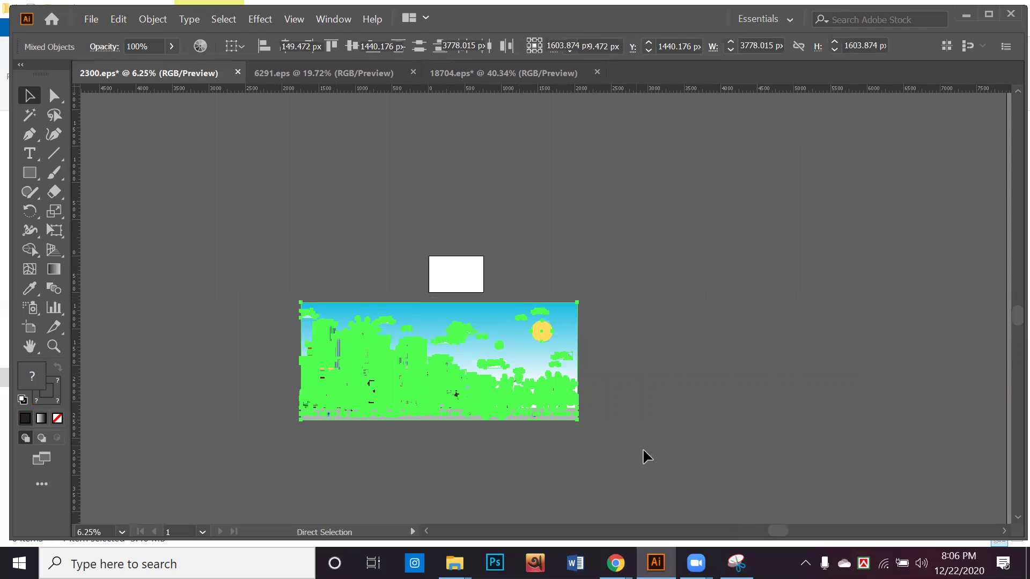
{"action": "left_click", "coordinate": [578, 439]}
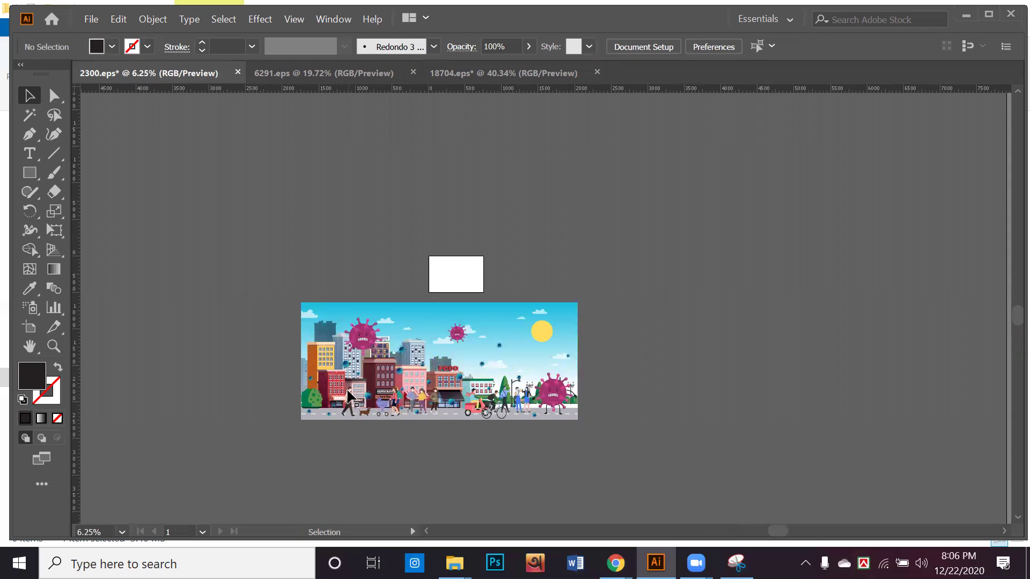
{"action": "scroll", "coordinate": [348, 396], "scroll_direction": "up", "scroll_amount": 4}
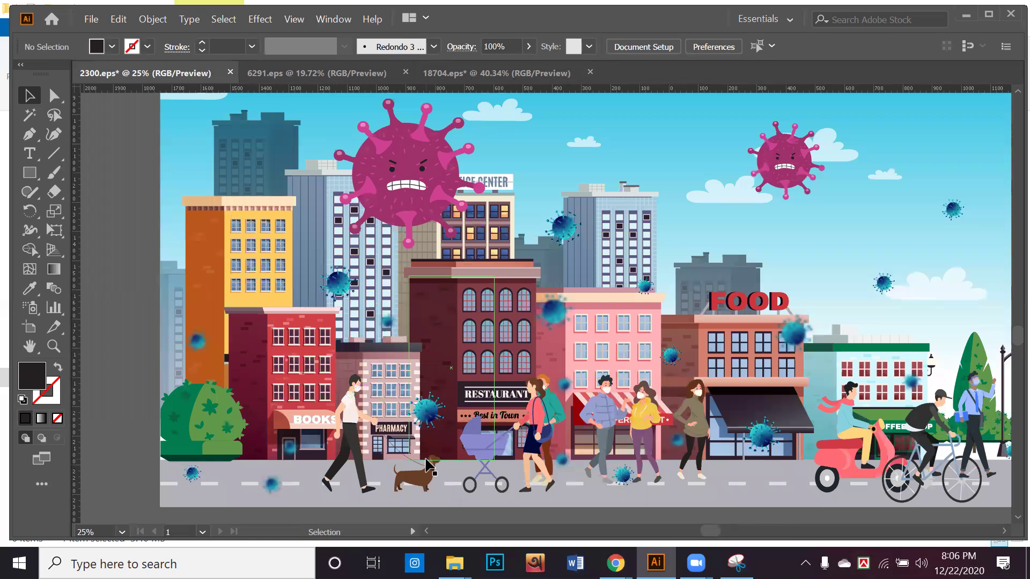
{"action": "scroll", "coordinate": [429, 467], "scroll_direction": "down", "scroll_amount": 2}
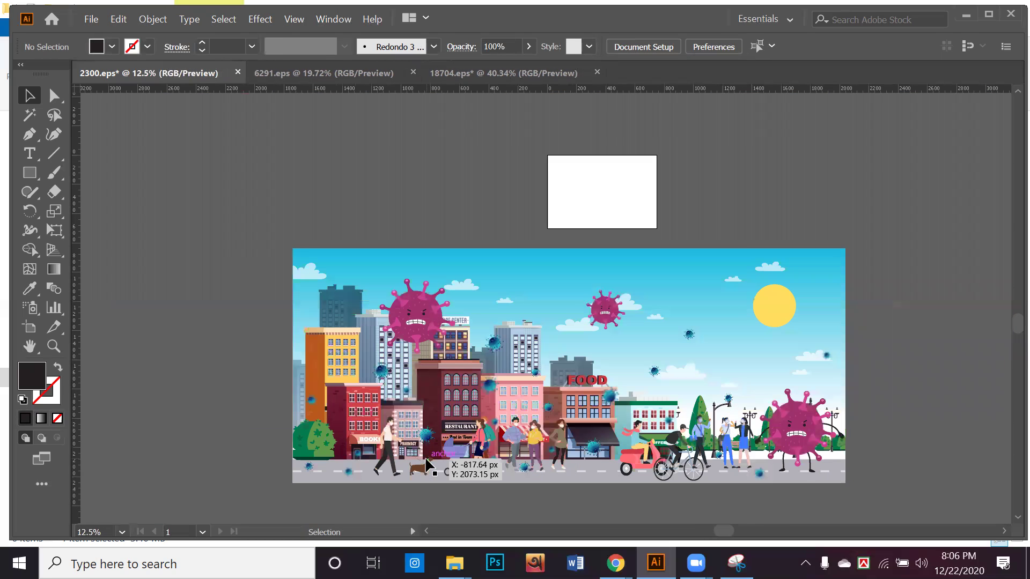
Step: Move the street scene up over the artboard and name an EPS copy of it E2 Corona in the Desktop folder
{"action": "scroll", "coordinate": [485, 434], "scroll_direction": "down", "scroll_amount": 3}
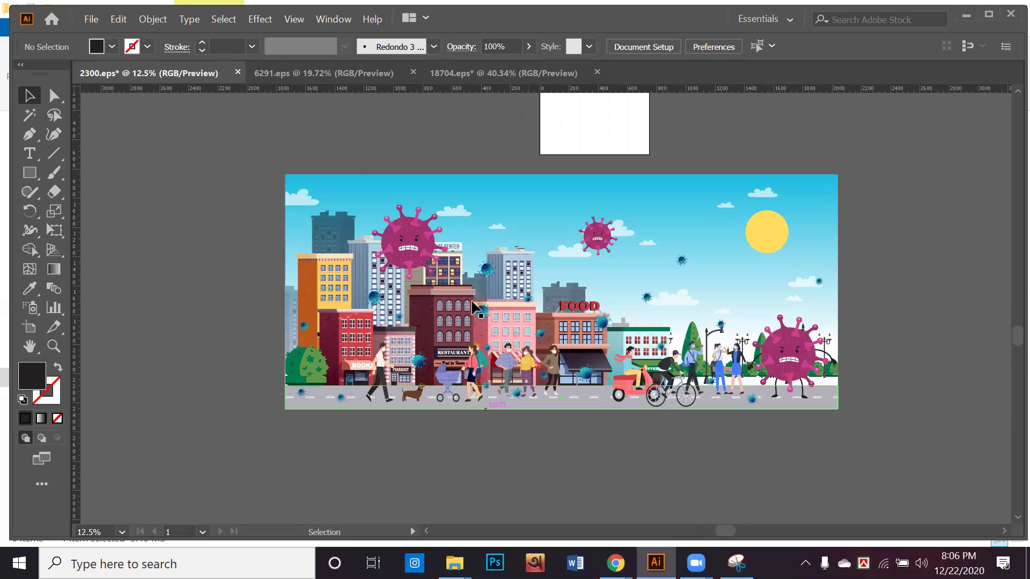
{"action": "left_click_drag", "start_coordinate": [756, 374], "coordinate": [786, 214]}
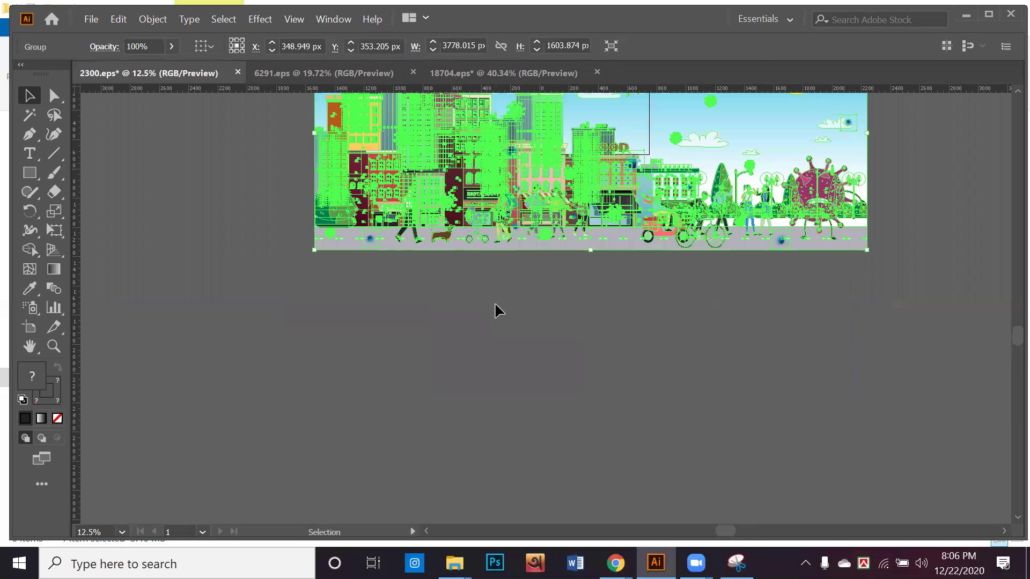
{"action": "left_click", "coordinate": [91, 20]}
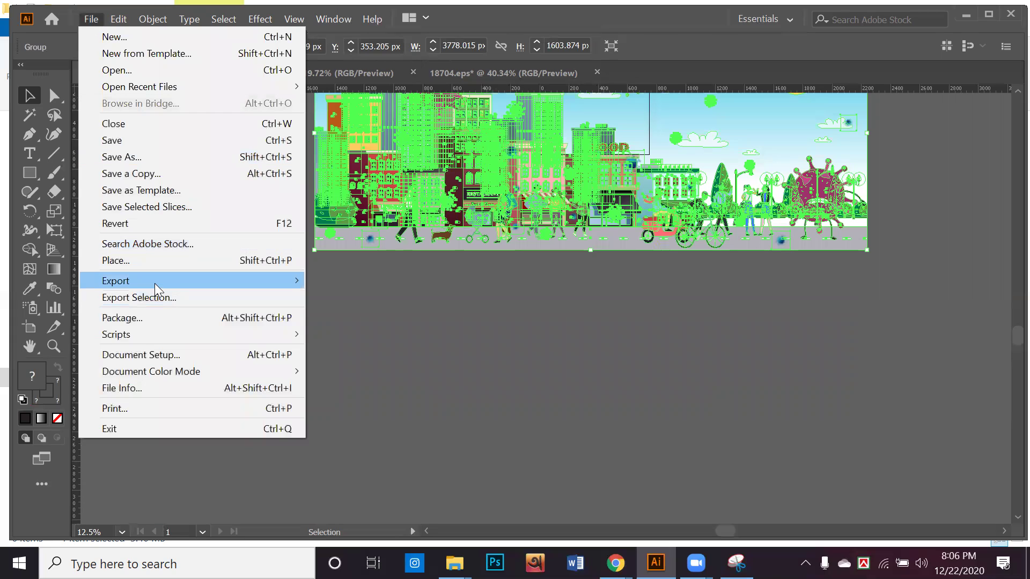
{"action": "left_click", "coordinate": [165, 155]}
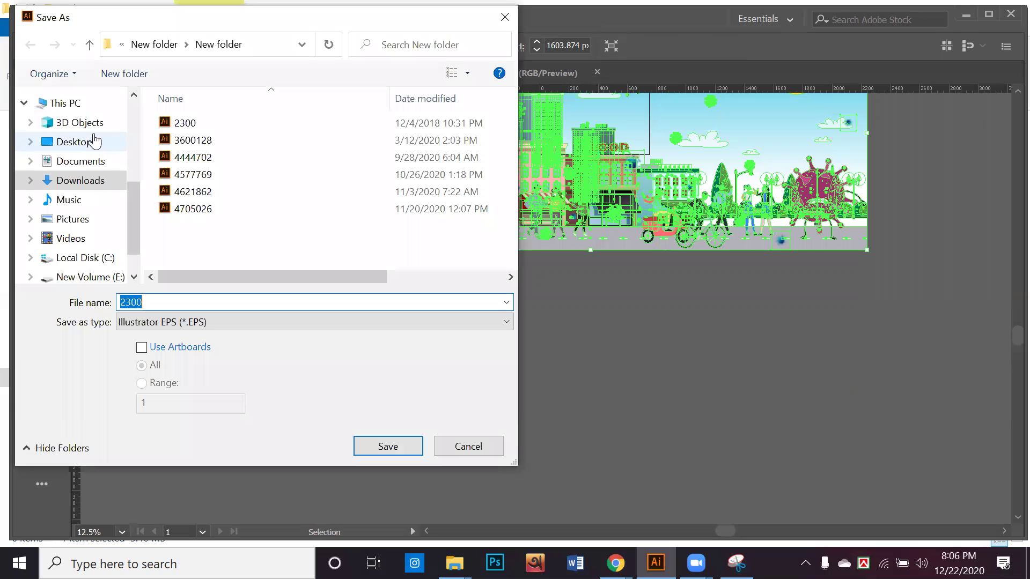
{"action": "left_click", "coordinate": [91, 140]}
{"action": "left_click", "coordinate": [215, 303]}
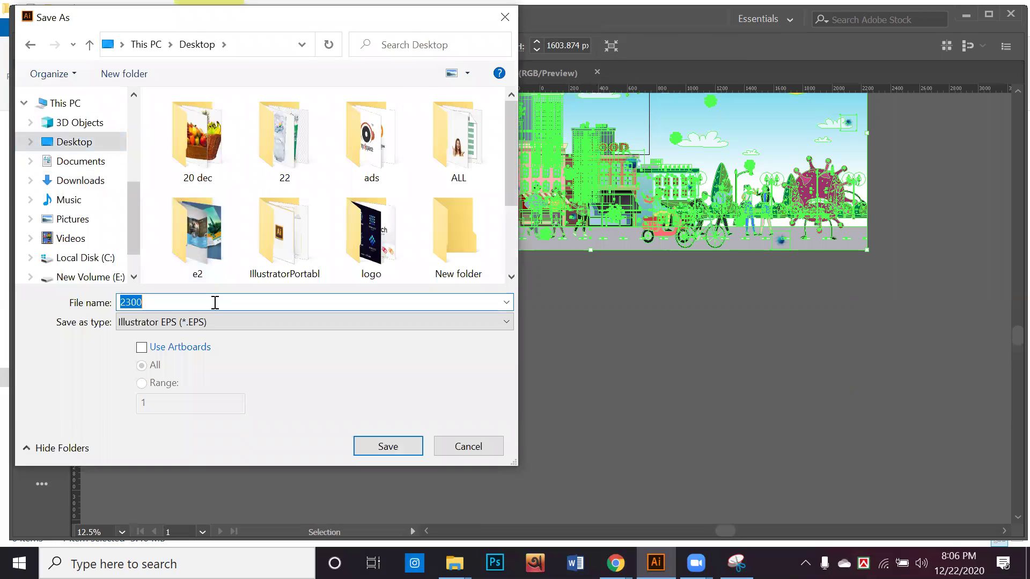
{"action": "type", "text": "E@"}
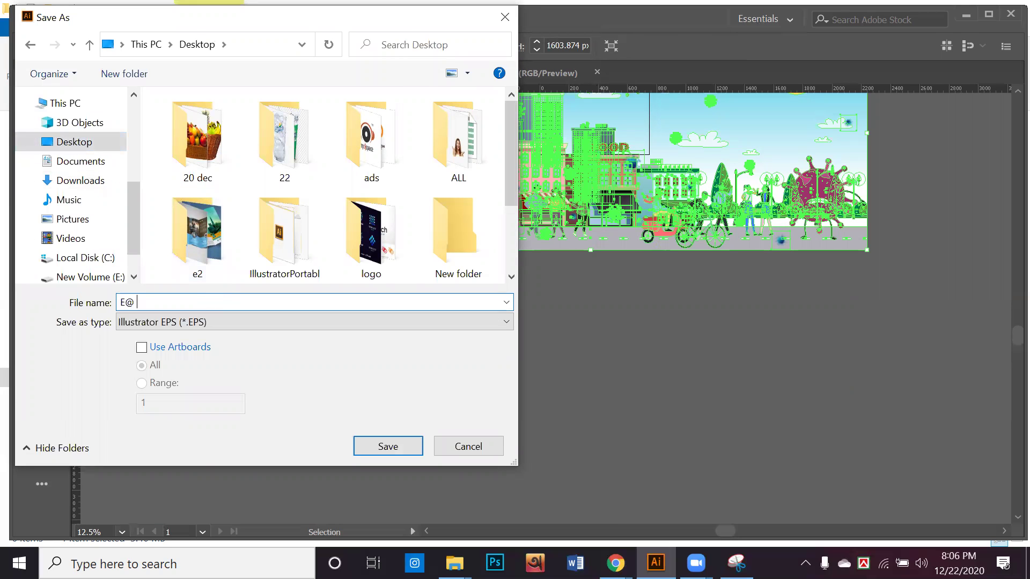
{"action": "key", "text": "BackSpace"}
{"action": "key", "text": "BackSpace"}
{"action": "type", "text": "2 Corom"}
{"action": "key", "text": "BackSpace"}
Step: Save the EPS copy with document thumbnails and compatible gradient and gradient mesh printing included
{"action": "left_click", "coordinate": [388, 446]}
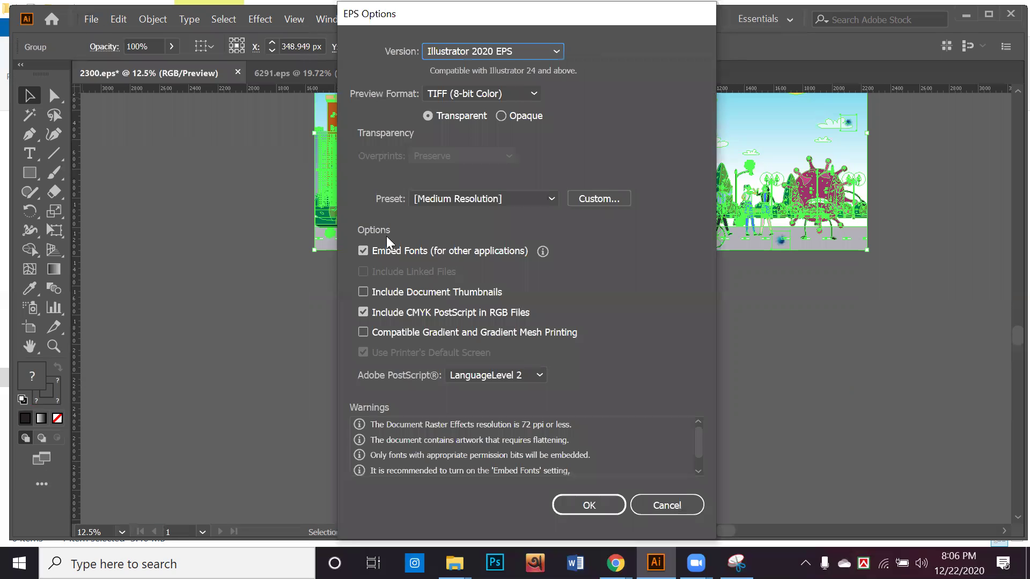
{"action": "left_click", "coordinate": [372, 291]}
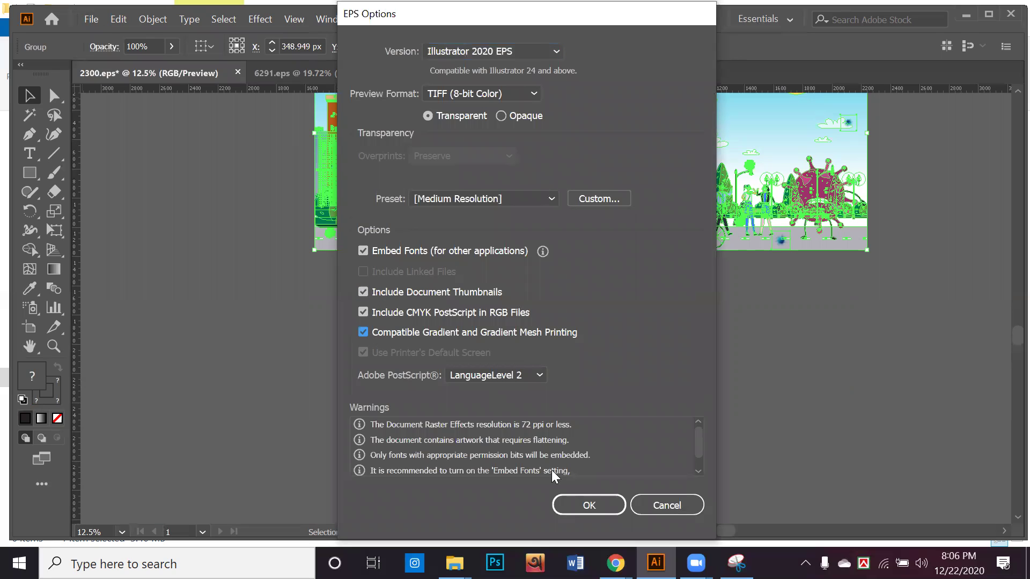
{"action": "left_click", "coordinate": [569, 498]}
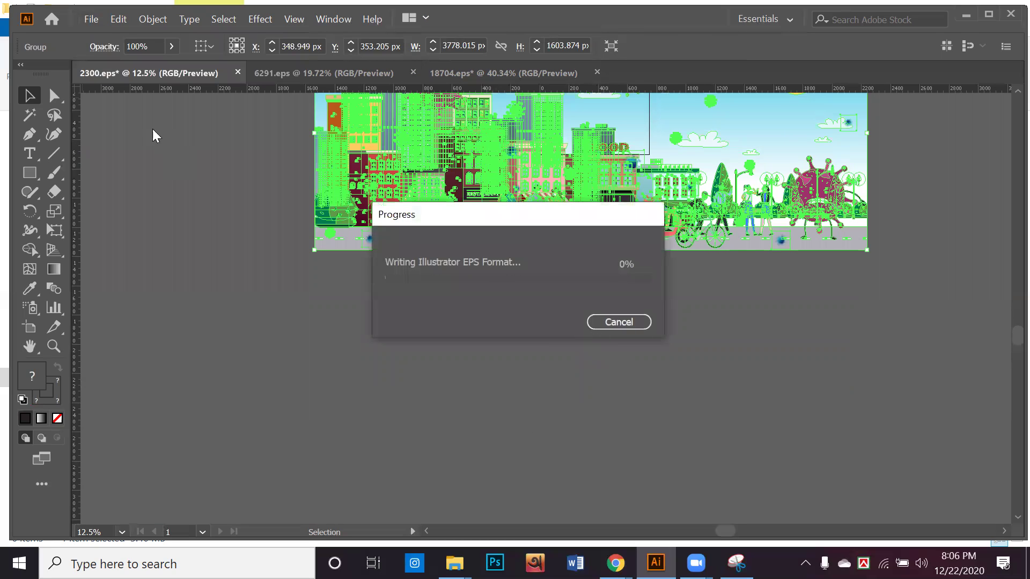
{"action": "left_click", "coordinate": [89, 19]}
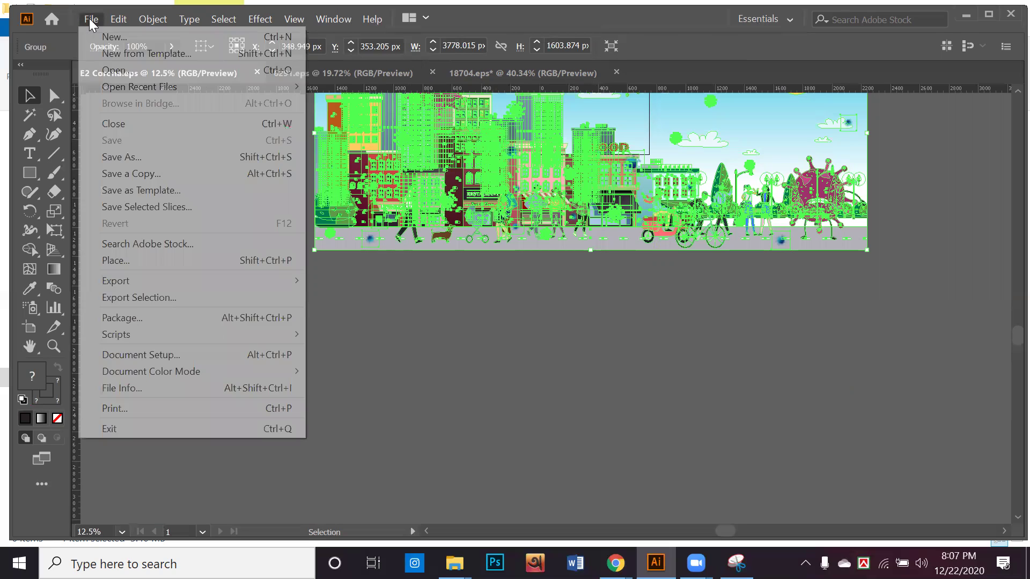
{"action": "left_click", "coordinate": [125, 157]}
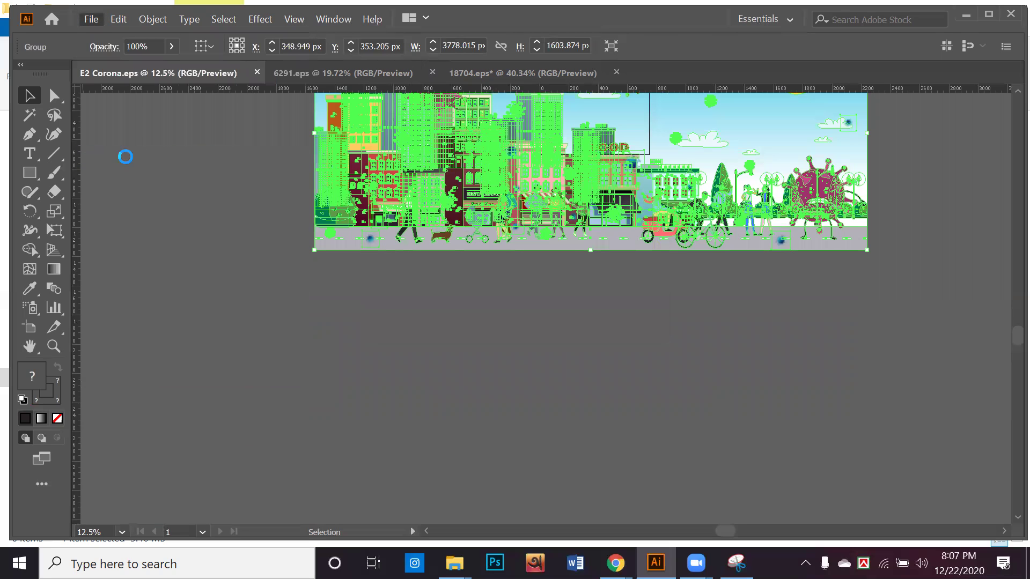
{"action": "left_click", "coordinate": [509, 27]}
Step: Start a Save for Web (Legacy) JPEG export with Clip to Artboard turned off so it covers the whole scene
{"action": "left_click", "coordinate": [92, 19]}
{"action": "mouse_move", "coordinate": [130, 274]}
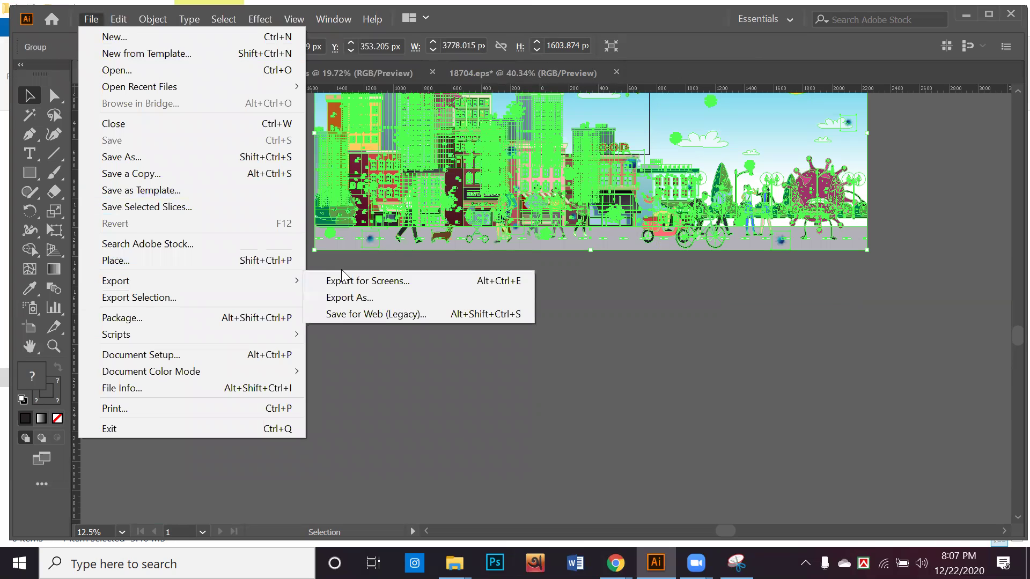
{"action": "left_click", "coordinate": [341, 314]}
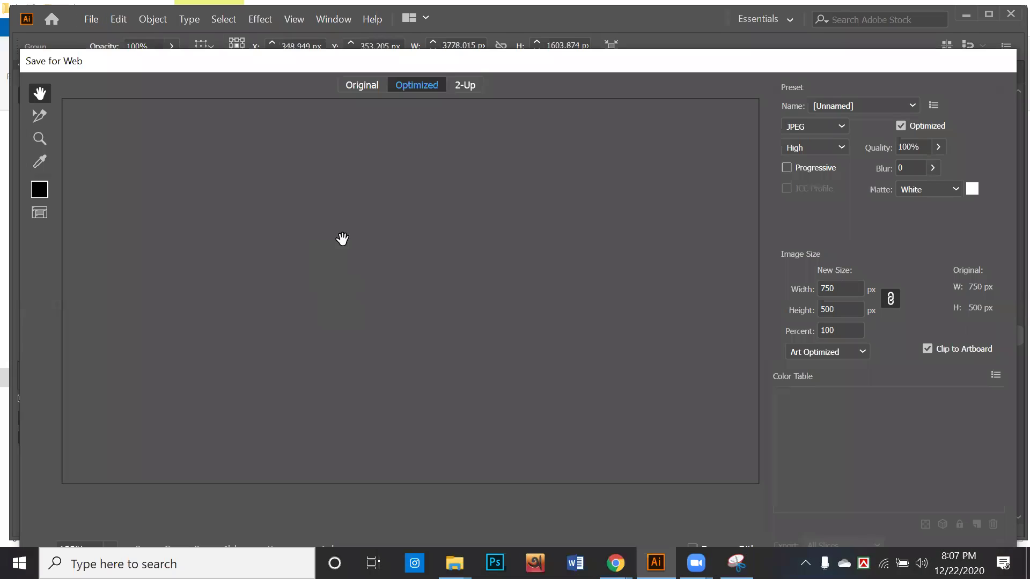
{"action": "left_click", "coordinate": [928, 349]}
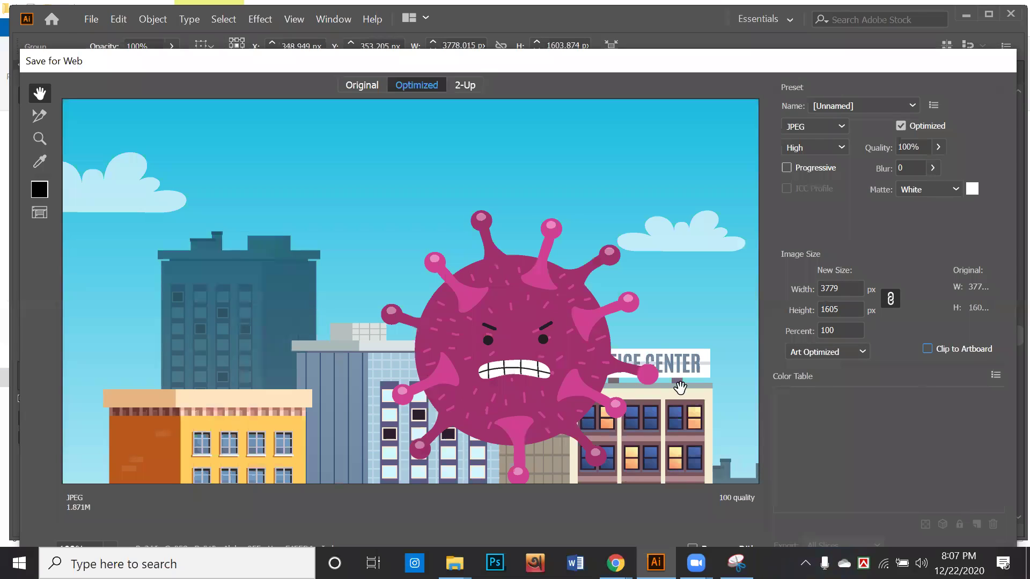
Step: Examine the export preview of the street scene at full size, from the city buildings across to the large magenta virus character
{"action": "left_click_drag", "start_coordinate": [547, 327], "coordinate": [518, 288]}
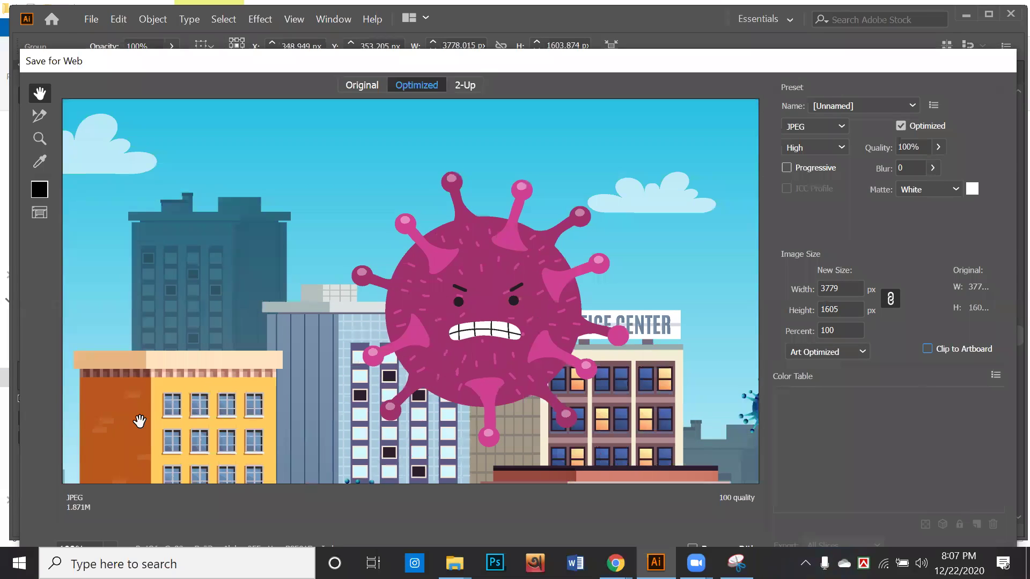
{"action": "left_click_drag", "start_coordinate": [200, 314], "coordinate": [232, 221]}
{"action": "left_click_drag", "start_coordinate": [524, 396], "coordinate": [463, 241]}
{"action": "left_click_drag", "start_coordinate": [467, 372], "coordinate": [503, 257]}
{"action": "left_click_drag", "start_coordinate": [475, 324], "coordinate": [498, 246]}
{"action": "left_click_drag", "start_coordinate": [596, 265], "coordinate": [515, 269]}
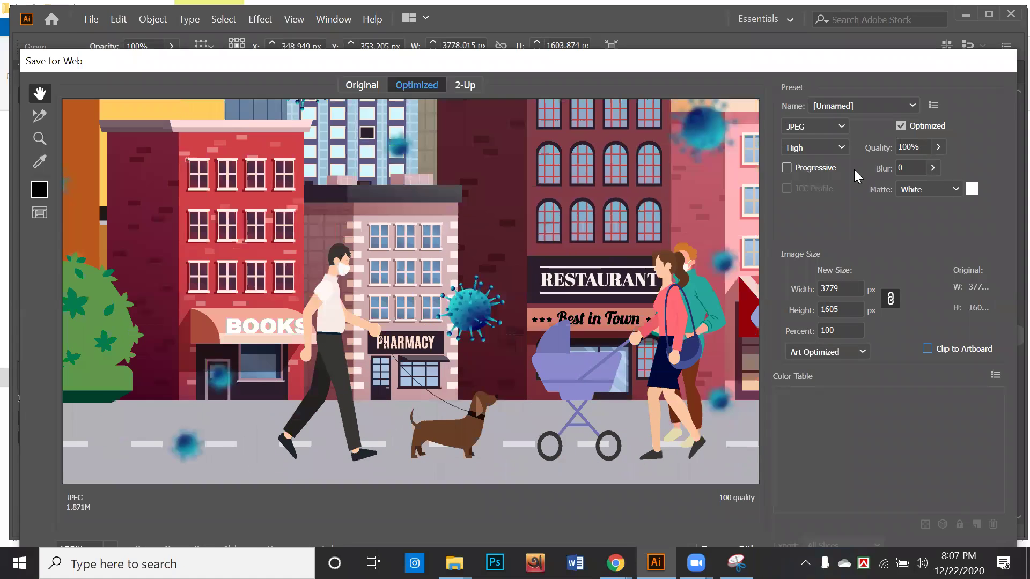
{"action": "left_click_drag", "start_coordinate": [385, 166], "coordinate": [9, 156]}
{"action": "left_click_drag", "start_coordinate": [657, 232], "coordinate": [9, 156]}
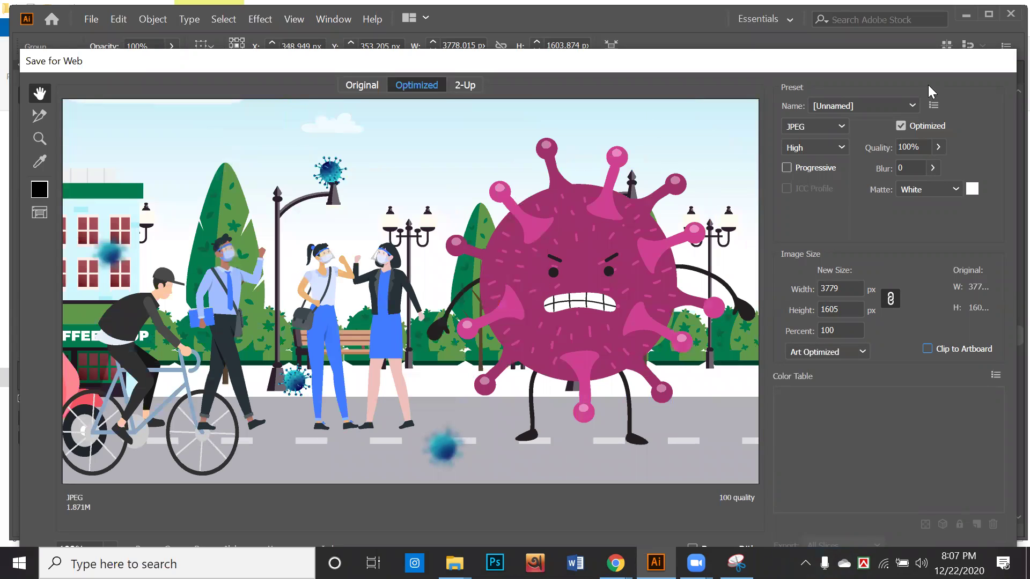
Step: Fit the whole scene in the export preview and save the JPEG to the Desktop as E2-Corona
{"action": "left_click_drag", "start_coordinate": [931, 74], "coordinate": [901, 26]}
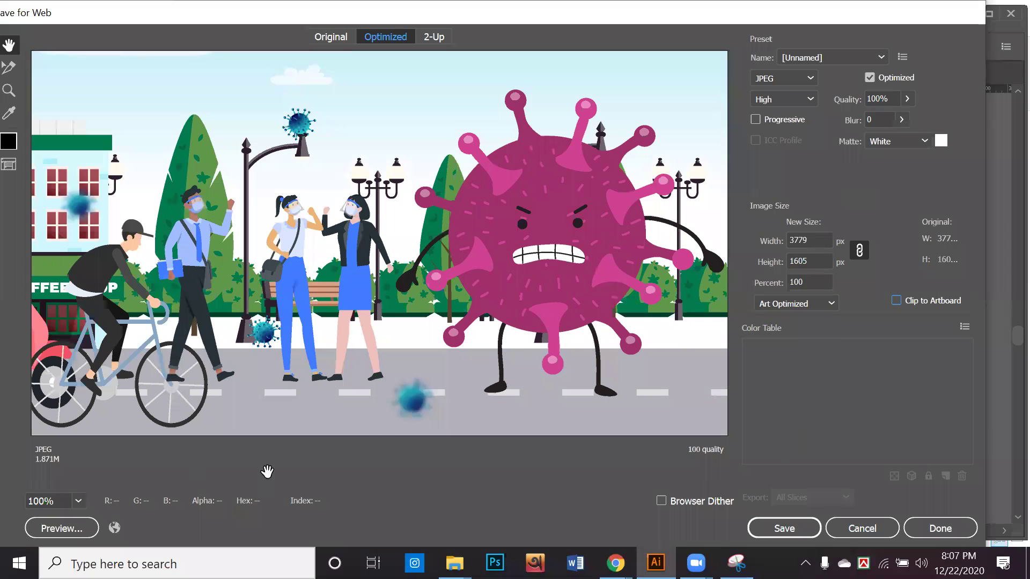
{"action": "left_click", "coordinate": [78, 501]}
{"action": "left_click", "coordinate": [107, 483]}
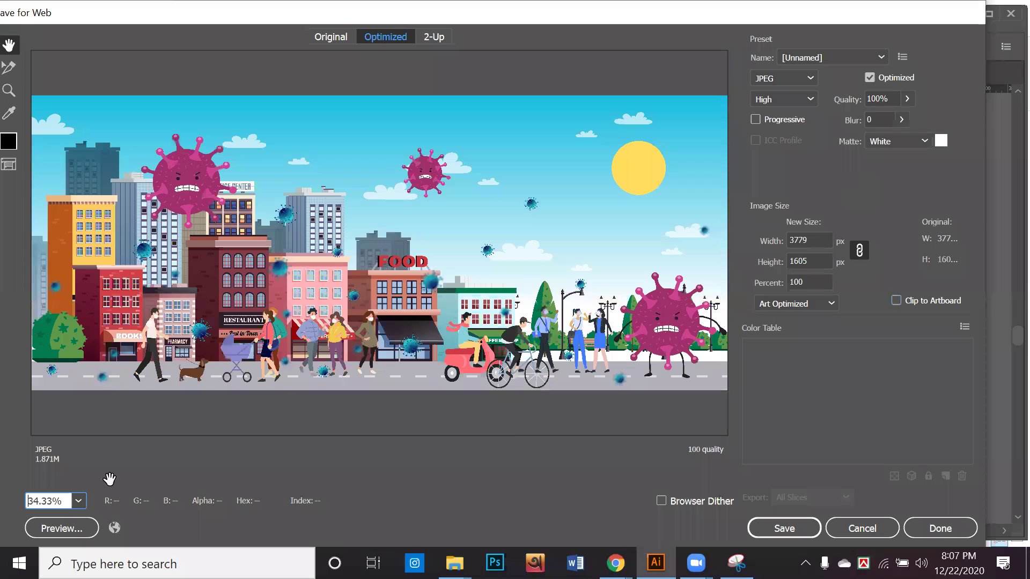
{"action": "left_click", "coordinate": [806, 516]}
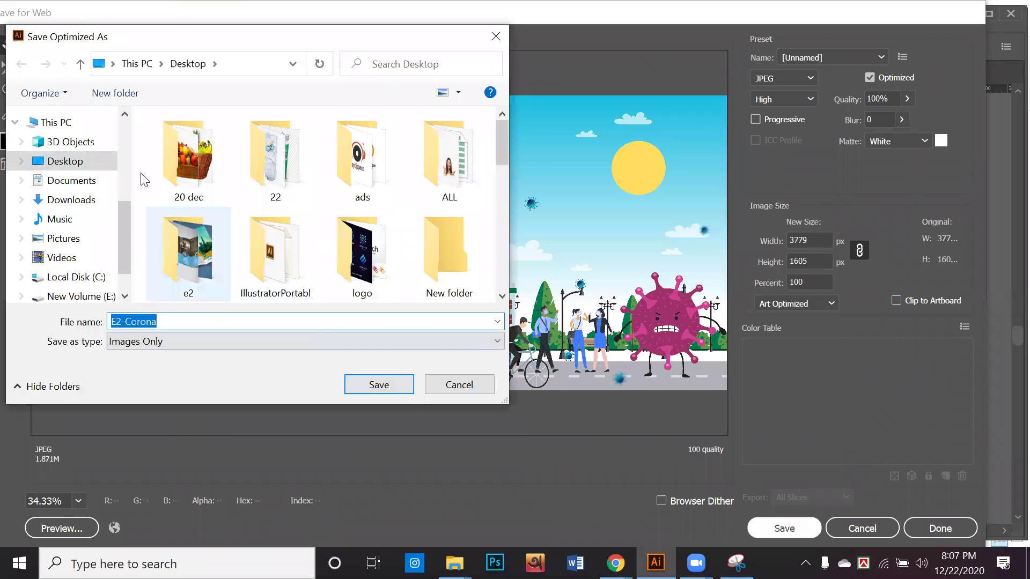
{"action": "left_click", "coordinate": [403, 385]}
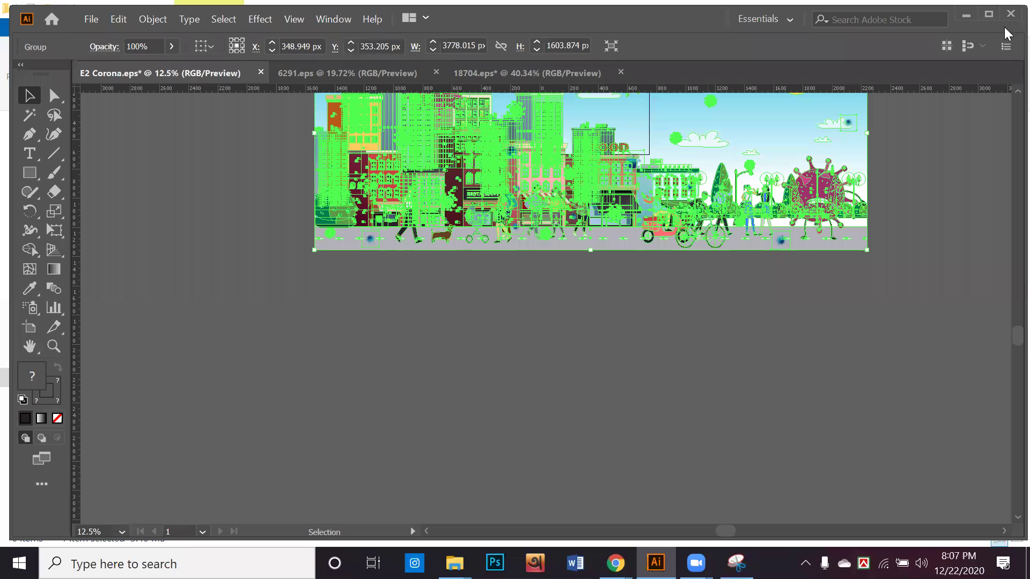
Step: Quit Illustrator without saving further changes to E2 Corona.eps and close the downloads folder window
{"action": "left_click", "coordinate": [1010, 13]}
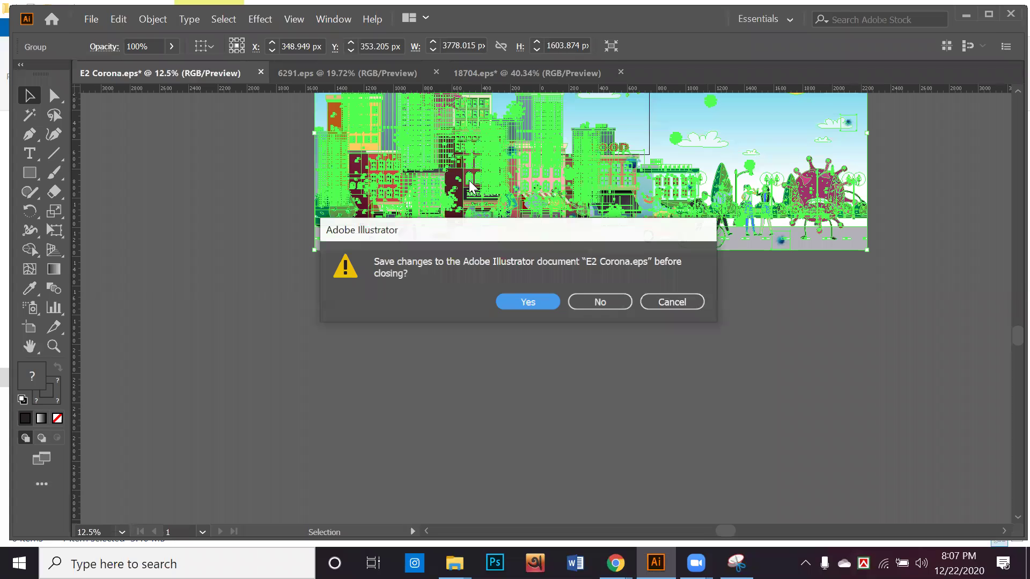
{"action": "left_click", "coordinate": [595, 302]}
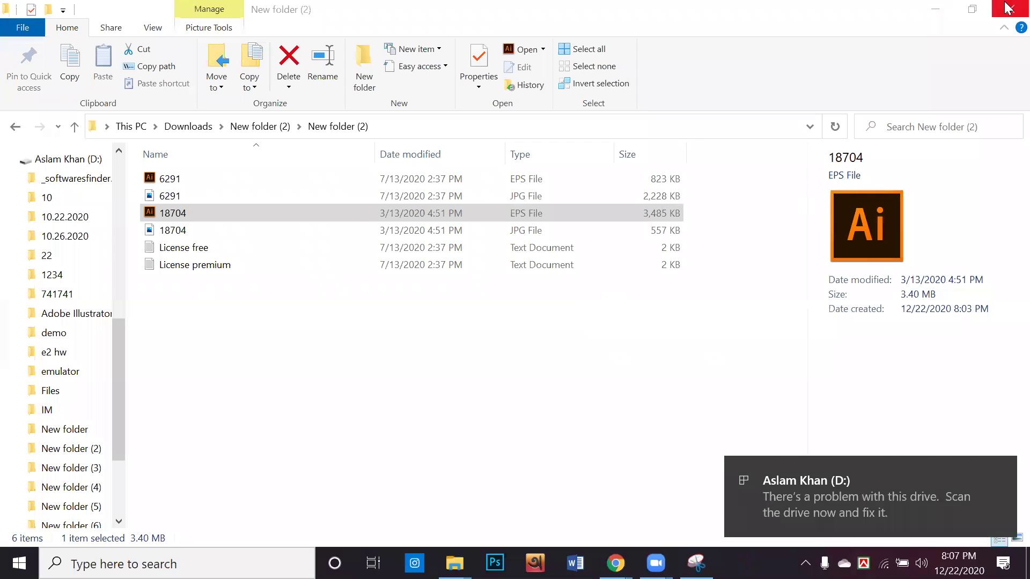
{"action": "left_click", "coordinate": [1009, 7]}
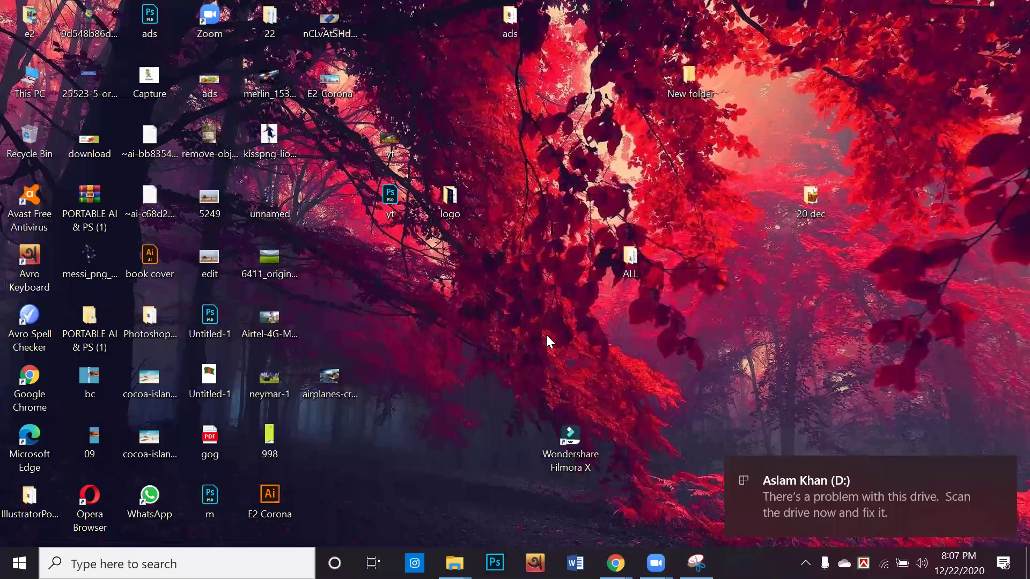
Step: Set the exported E2-Corona image as the desktop background
{"action": "left_click", "coordinate": [260, 505]}
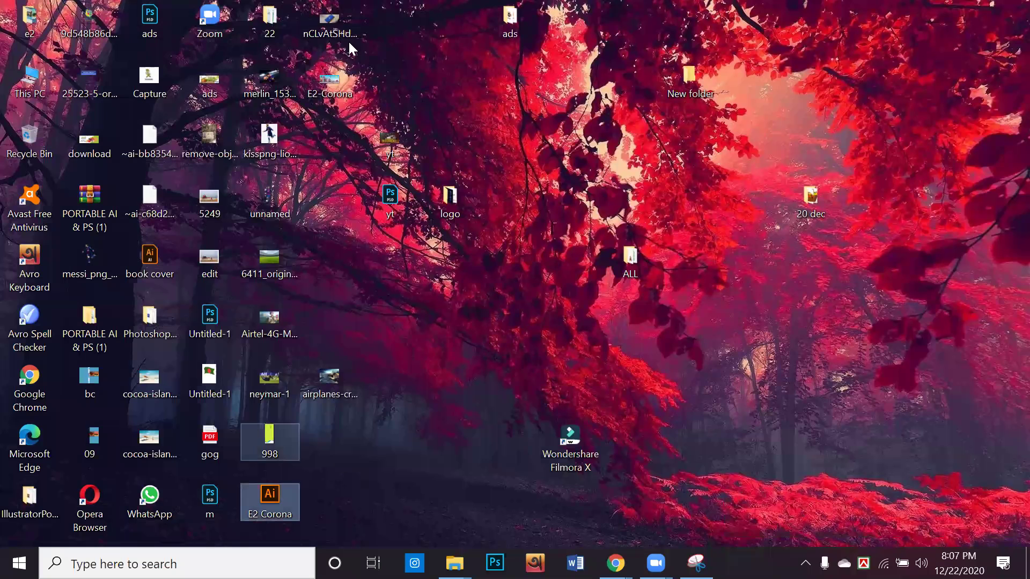
{"action": "right_click", "coordinate": [332, 88]}
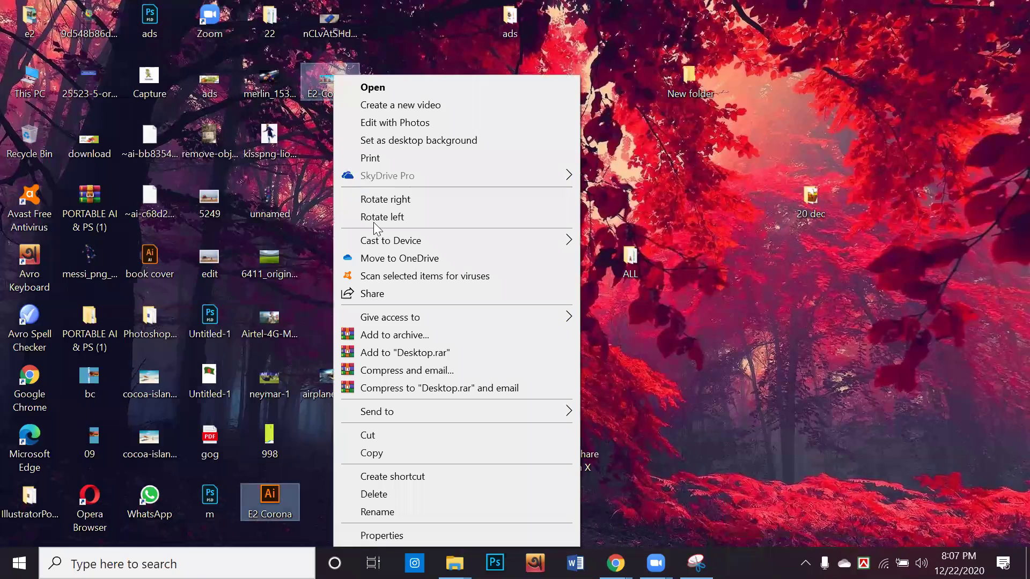
{"action": "left_click", "coordinate": [384, 140]}
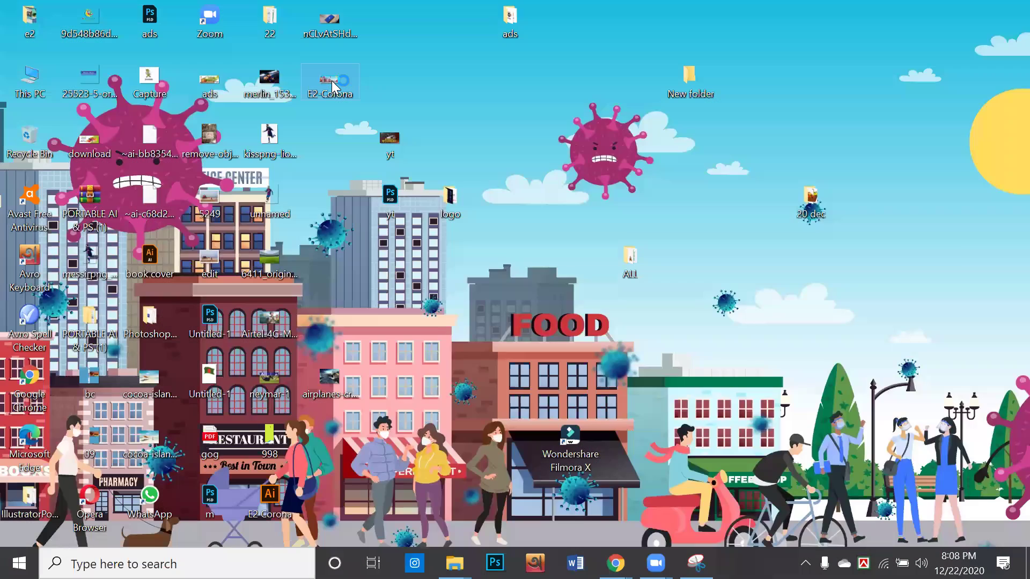
Step: Try to send the E2 Corona EPS file and the E2-Corona image from the desktop to the D: drive
{"action": "right_click", "coordinate": [279, 505]}
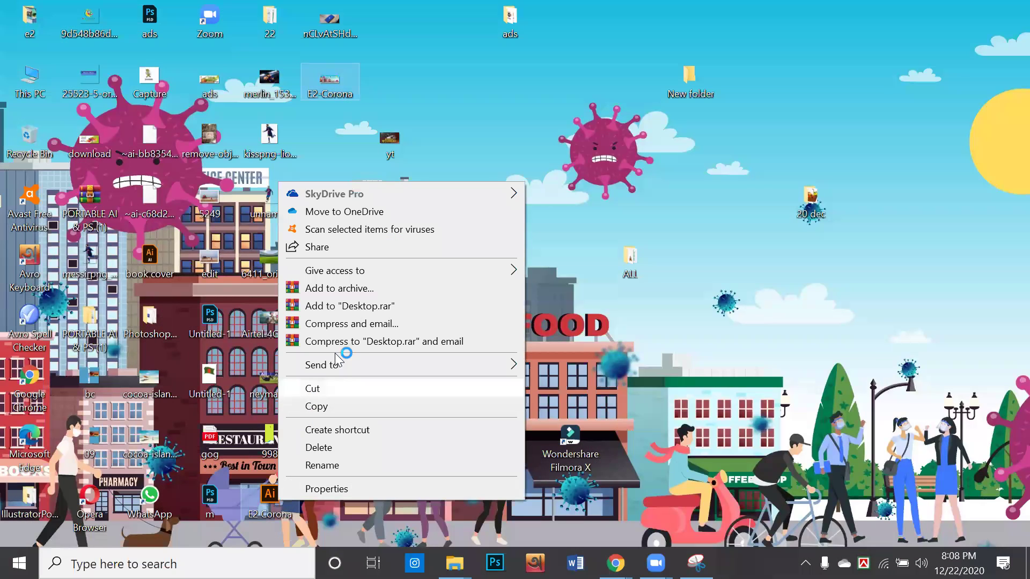
{"action": "mouse_move", "coordinate": [346, 370]}
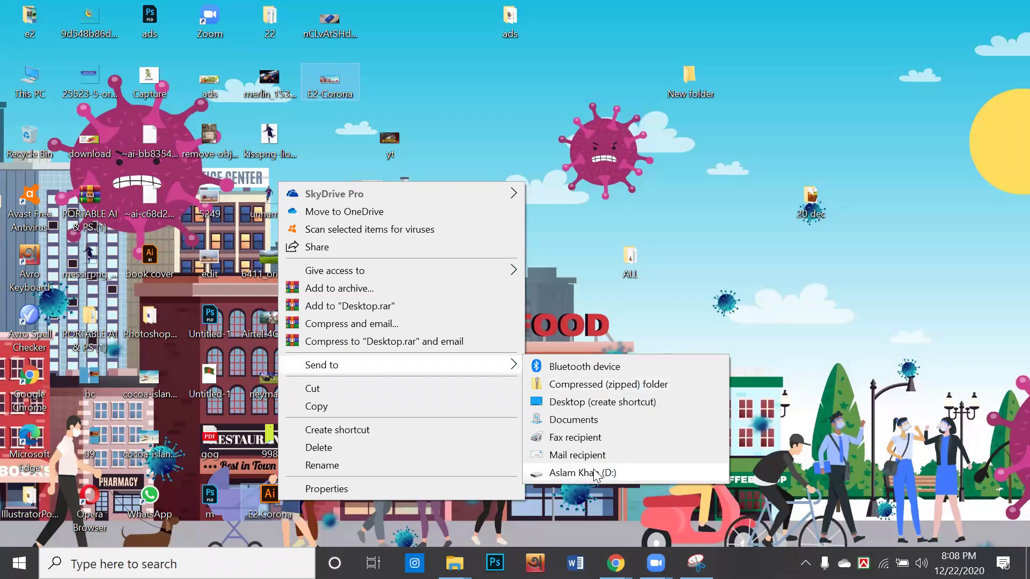
{"action": "left_click", "coordinate": [593, 469]}
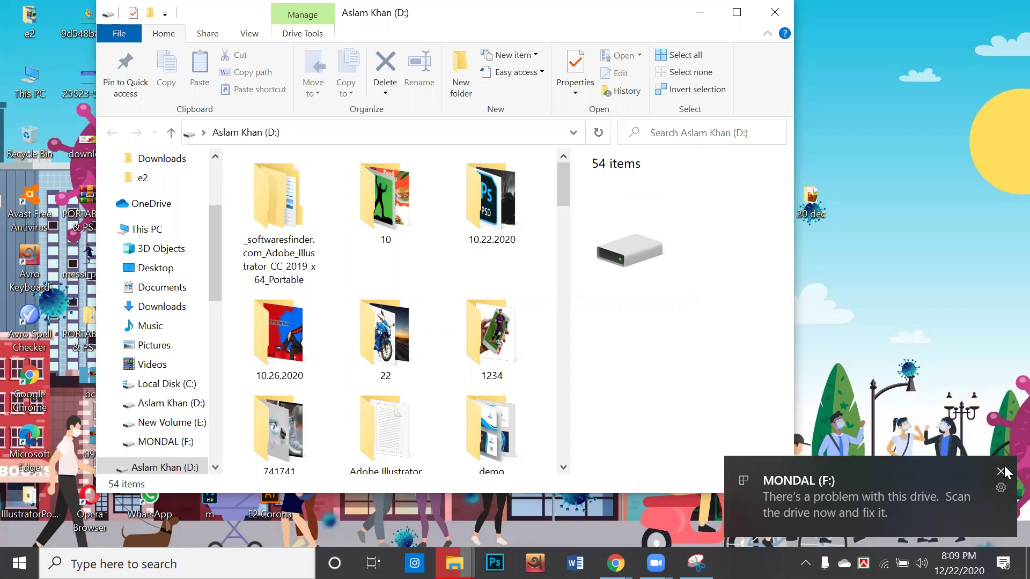
Step: Close the F: drive window, minimize the D: drive window and cancel the interrupted copy
{"action": "left_click", "coordinate": [1008, 469]}
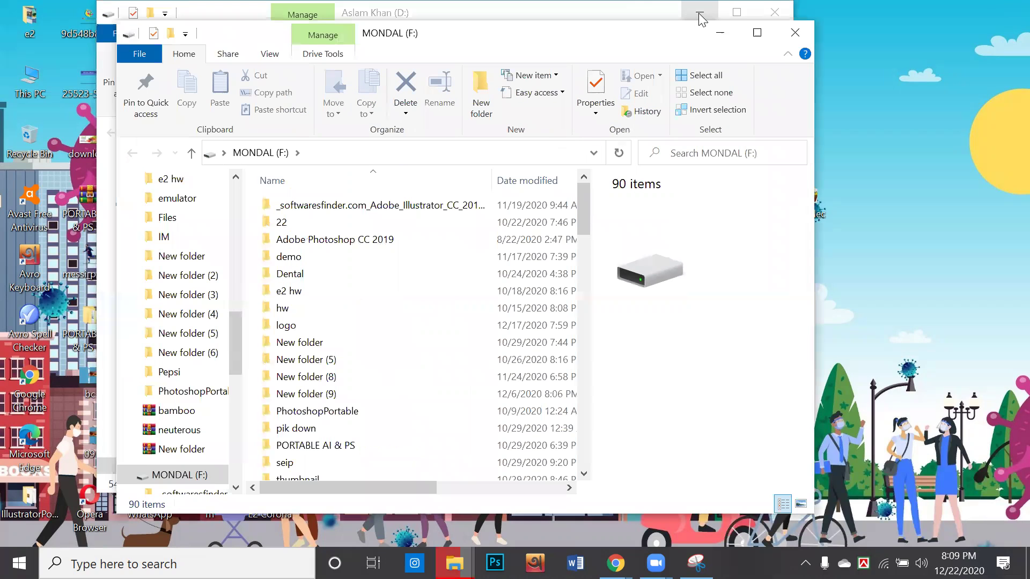
{"action": "left_click", "coordinate": [796, 28]}
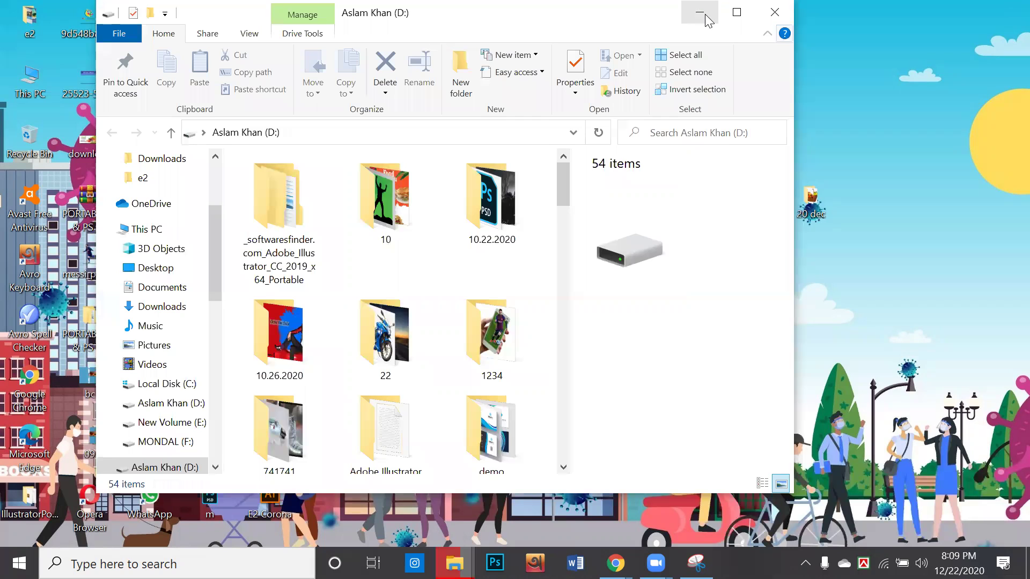
{"action": "left_click", "coordinate": [700, 13]}
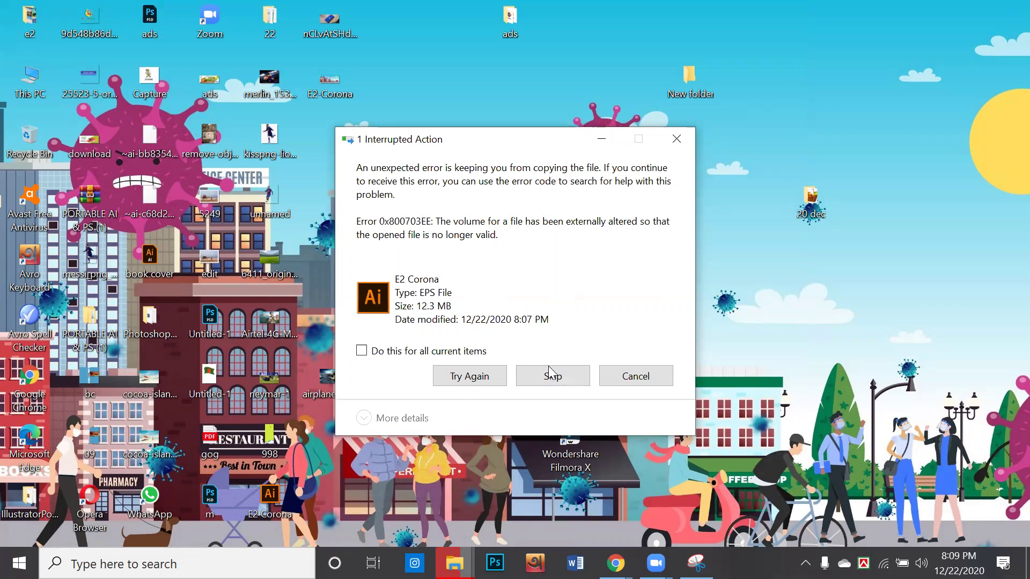
{"action": "left_click", "coordinate": [649, 375]}
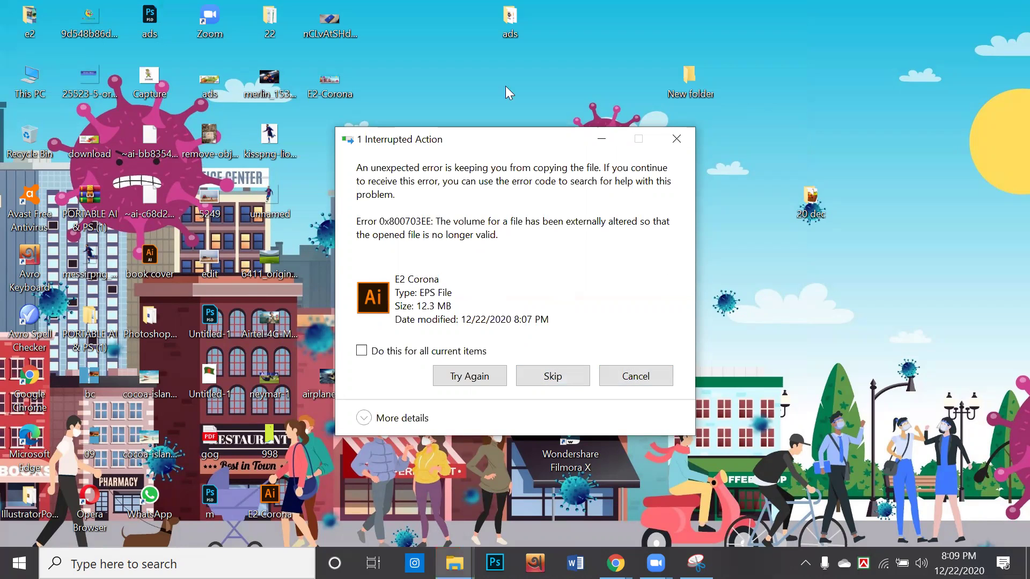
Step: Send the E2-Corona image from the desktop to the D: drive
{"action": "right_click", "coordinate": [321, 86]}
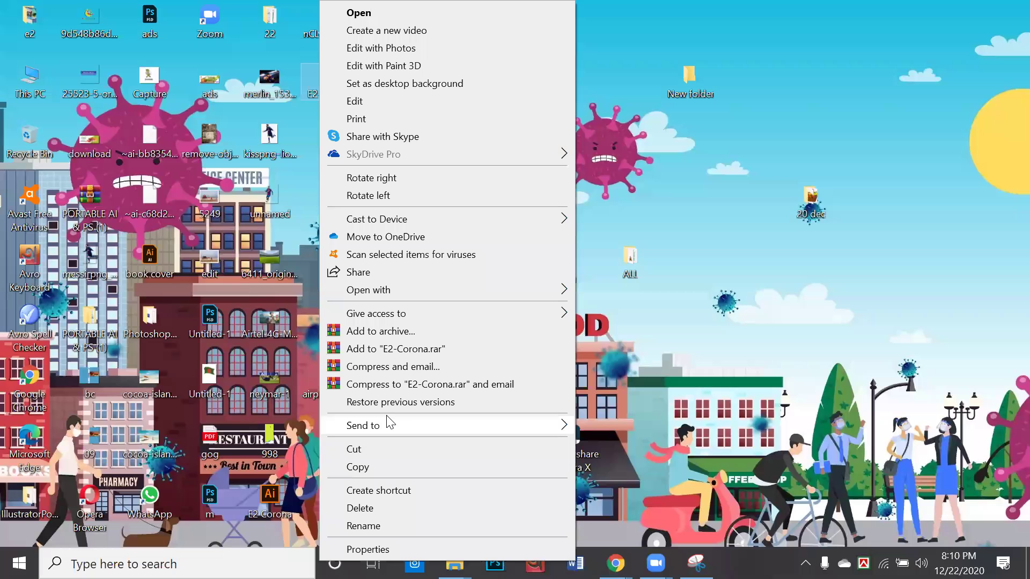
{"action": "mouse_move", "coordinate": [384, 426]}
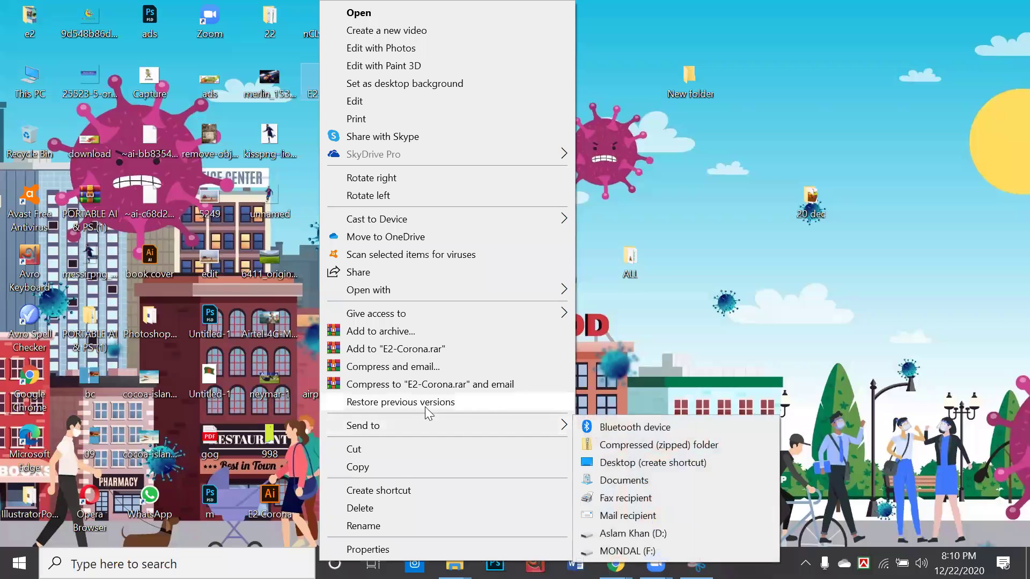
{"action": "left_click", "coordinate": [606, 534]}
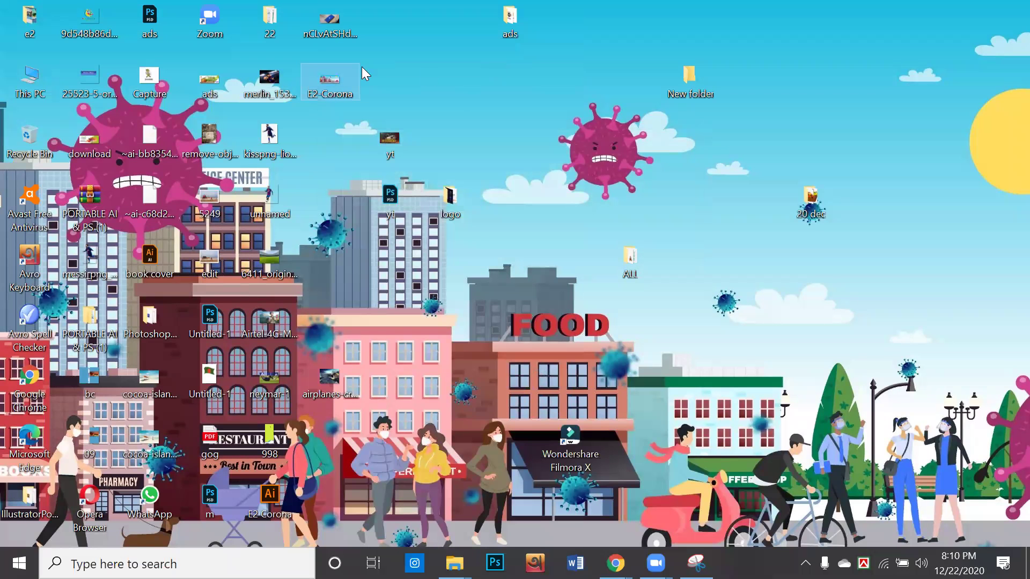
Step: Send the E2-Corona image to the F: drive, then send it again and replace the existing E2-Corona.jpg there
{"action": "right_click", "coordinate": [345, 75]}
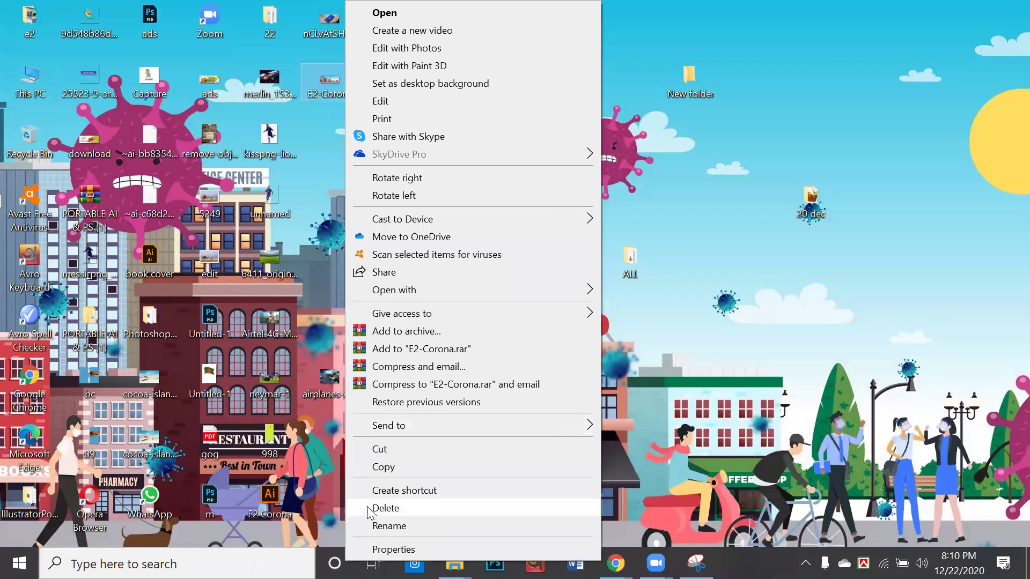
{"action": "mouse_move", "coordinate": [408, 429]}
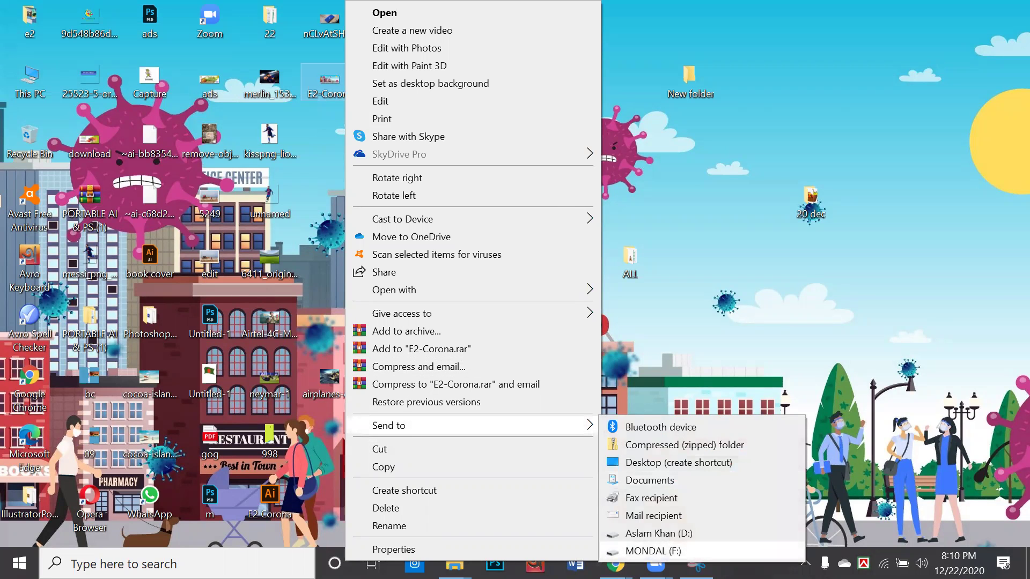
{"action": "left_click", "coordinate": [653, 551]}
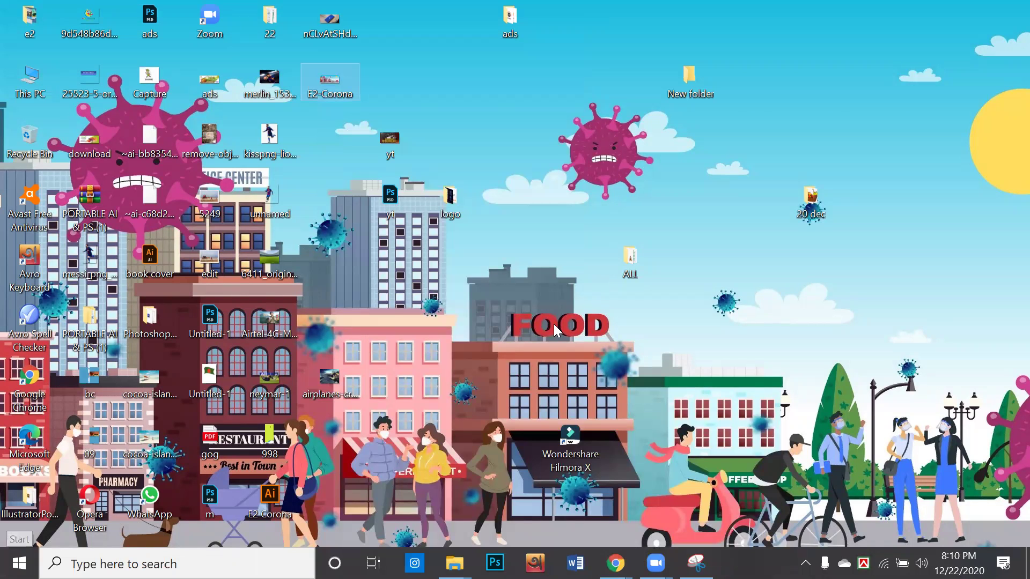
{"action": "right_click", "coordinate": [346, 81]}
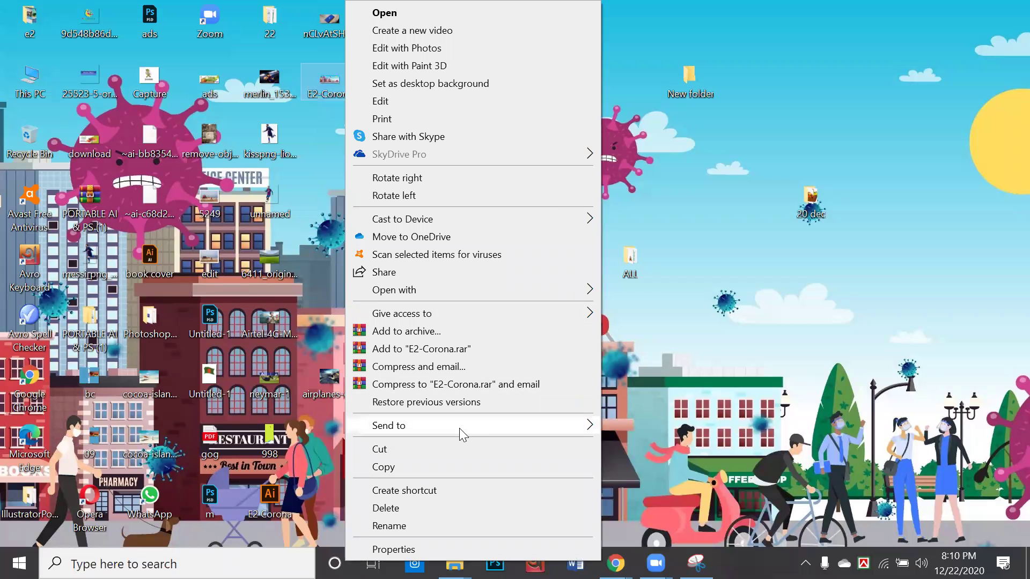
{"action": "mouse_move", "coordinate": [459, 428]}
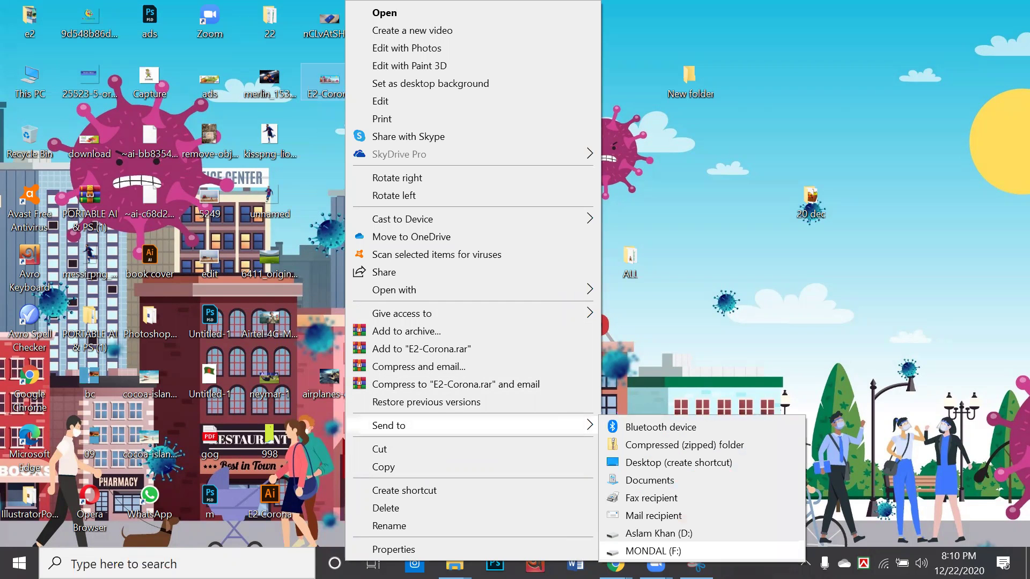
{"action": "left_click", "coordinate": [641, 552]}
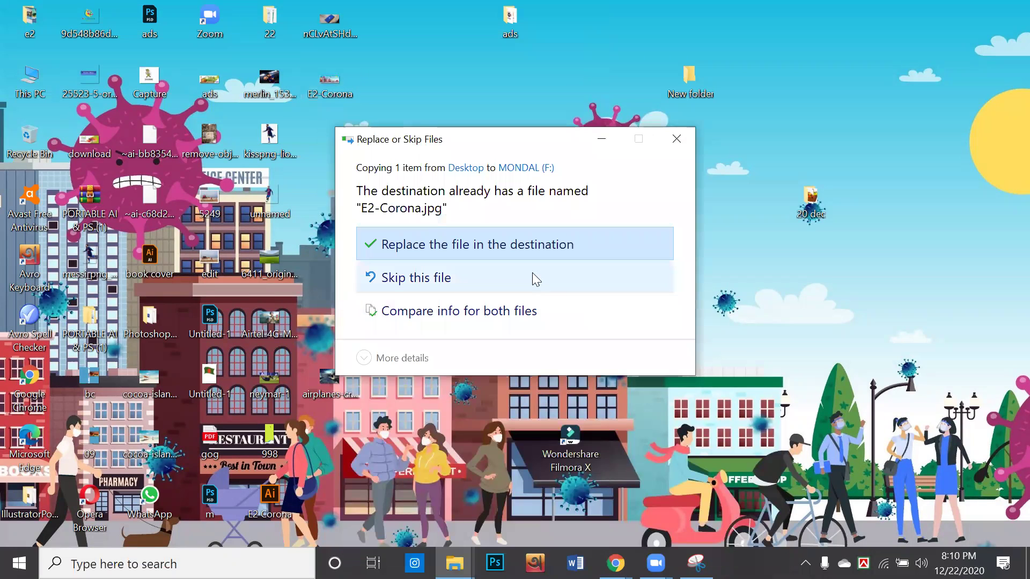
{"action": "left_click", "coordinate": [537, 246]}
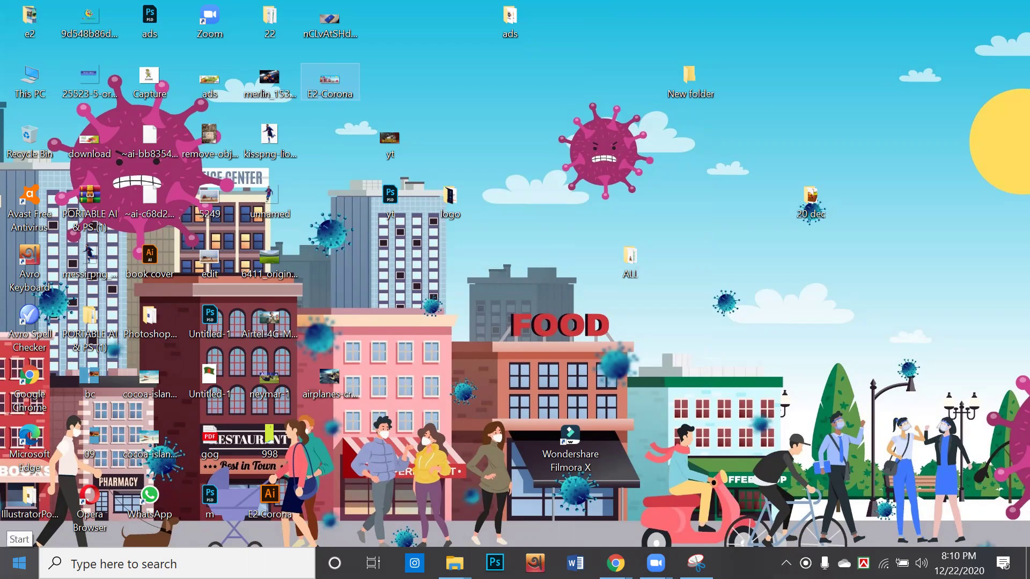
Step: Shut down the computer
{"action": "left_click", "coordinate": [19, 563]}
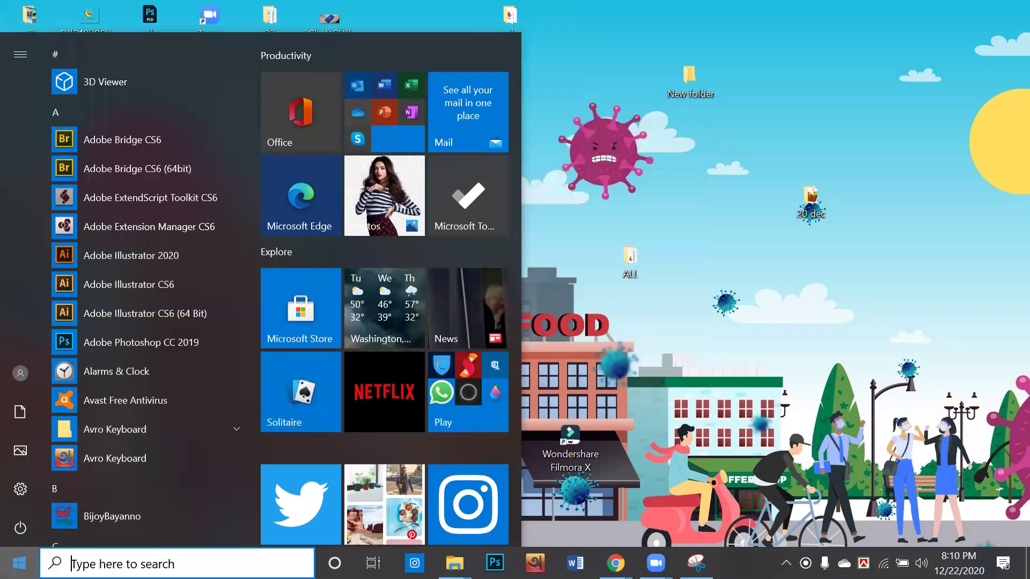
{"action": "left_click", "coordinate": [20, 519]}
{"action": "left_click", "coordinate": [21, 519]}
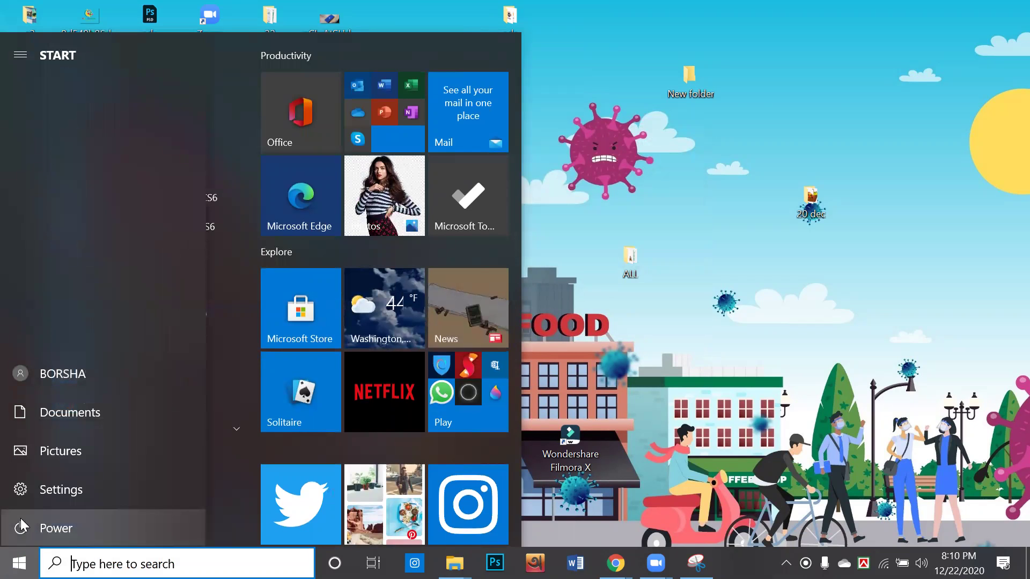
{"action": "left_click", "coordinate": [34, 527]}
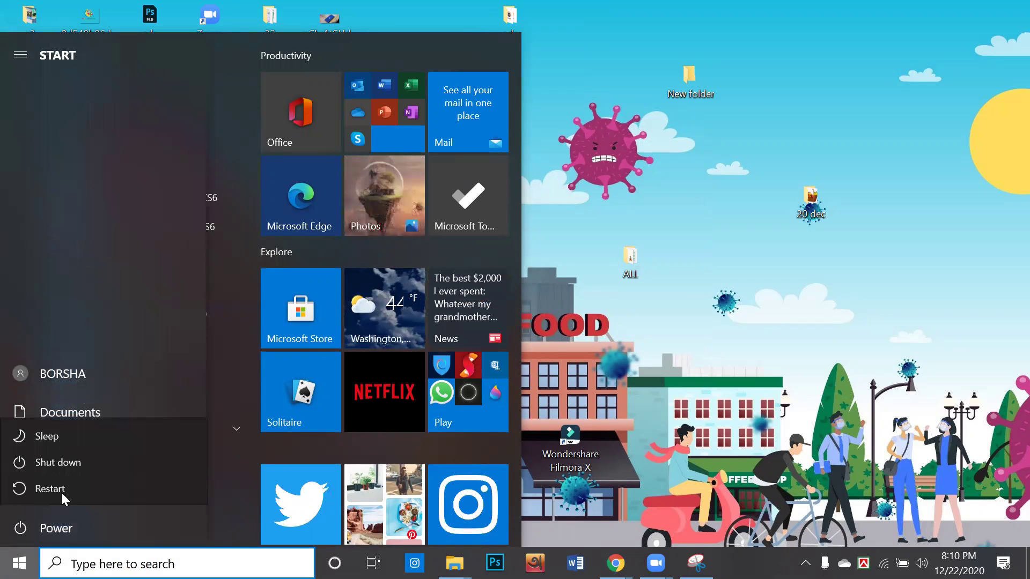
{"action": "left_click", "coordinate": [81, 461]}
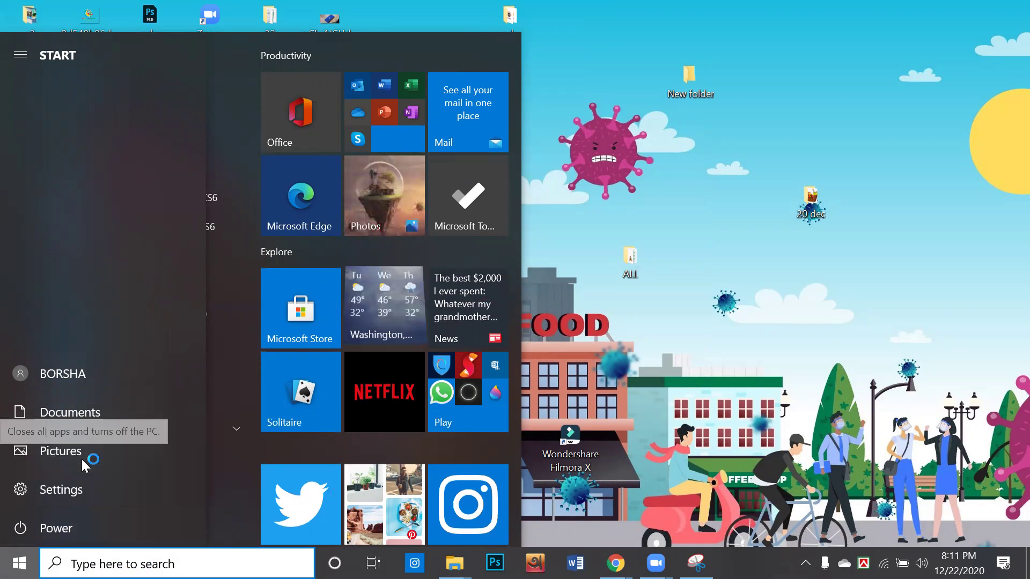